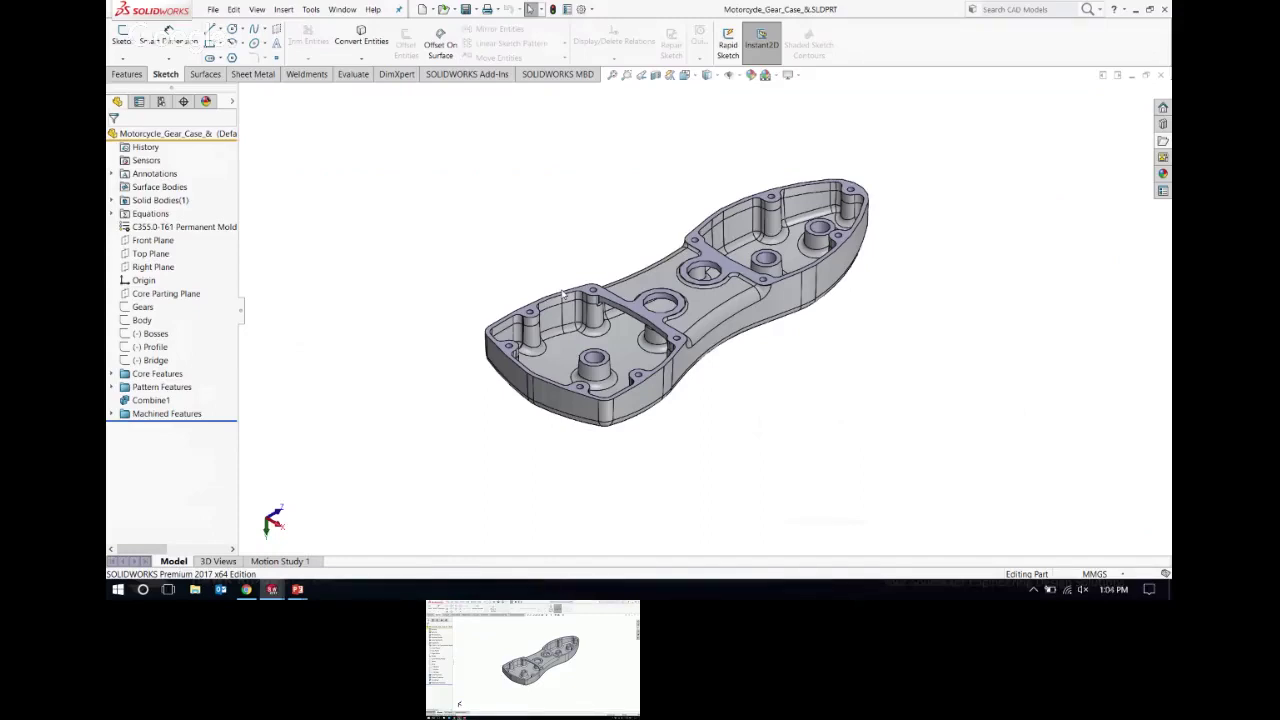
# Step: Open baseframe.stp from the Import folder inside Examples
pyautogui.click(443, 10)
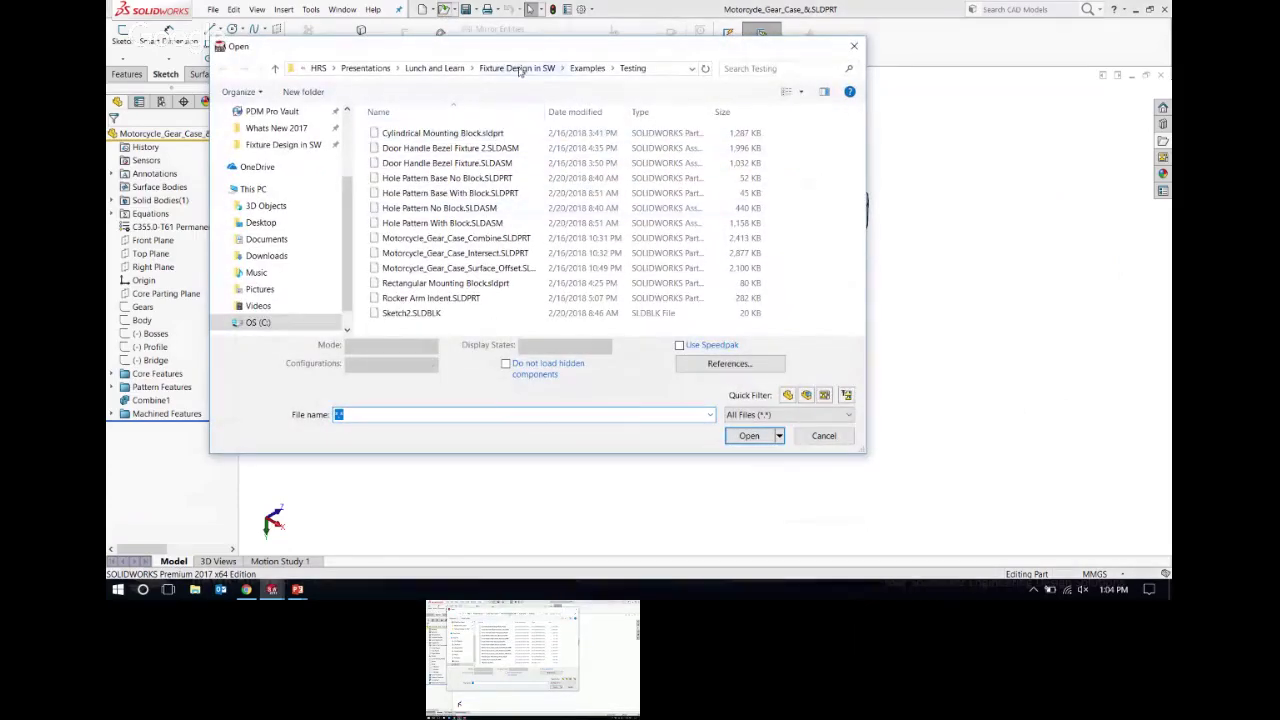
pyautogui.click(587, 68)
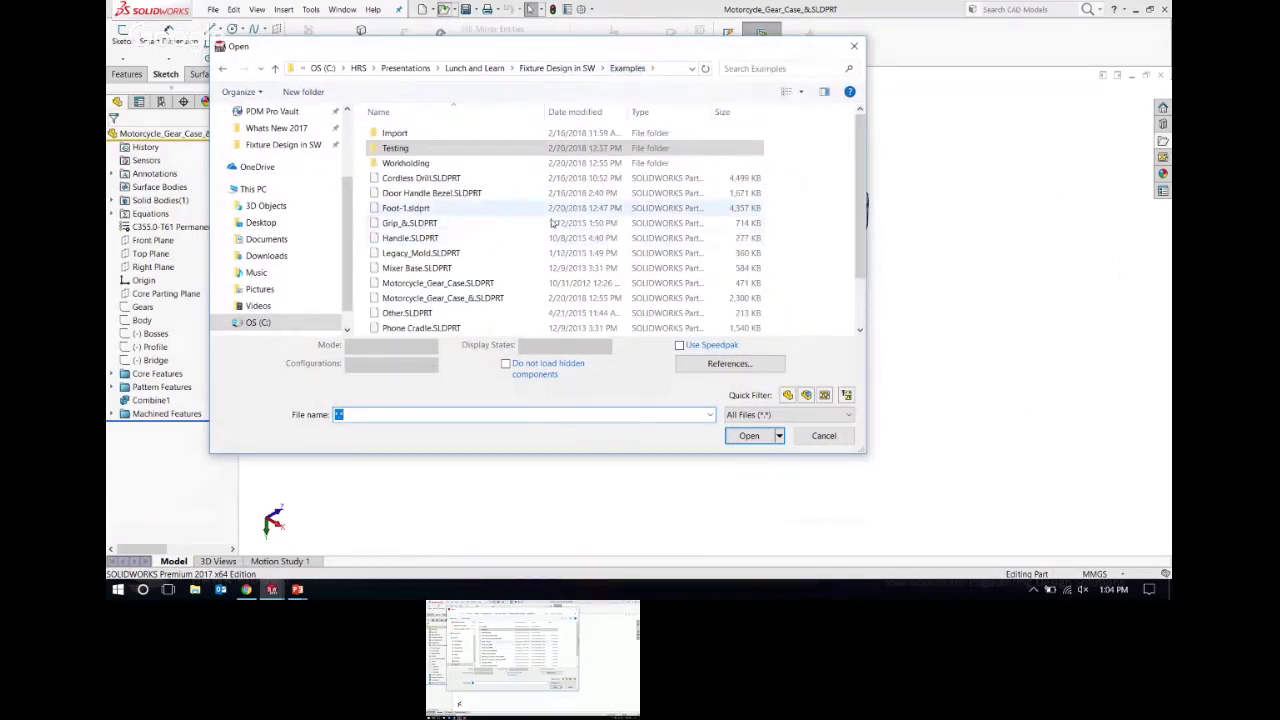
pyautogui.doubleClick(401, 136)
pyautogui.click(430, 137)
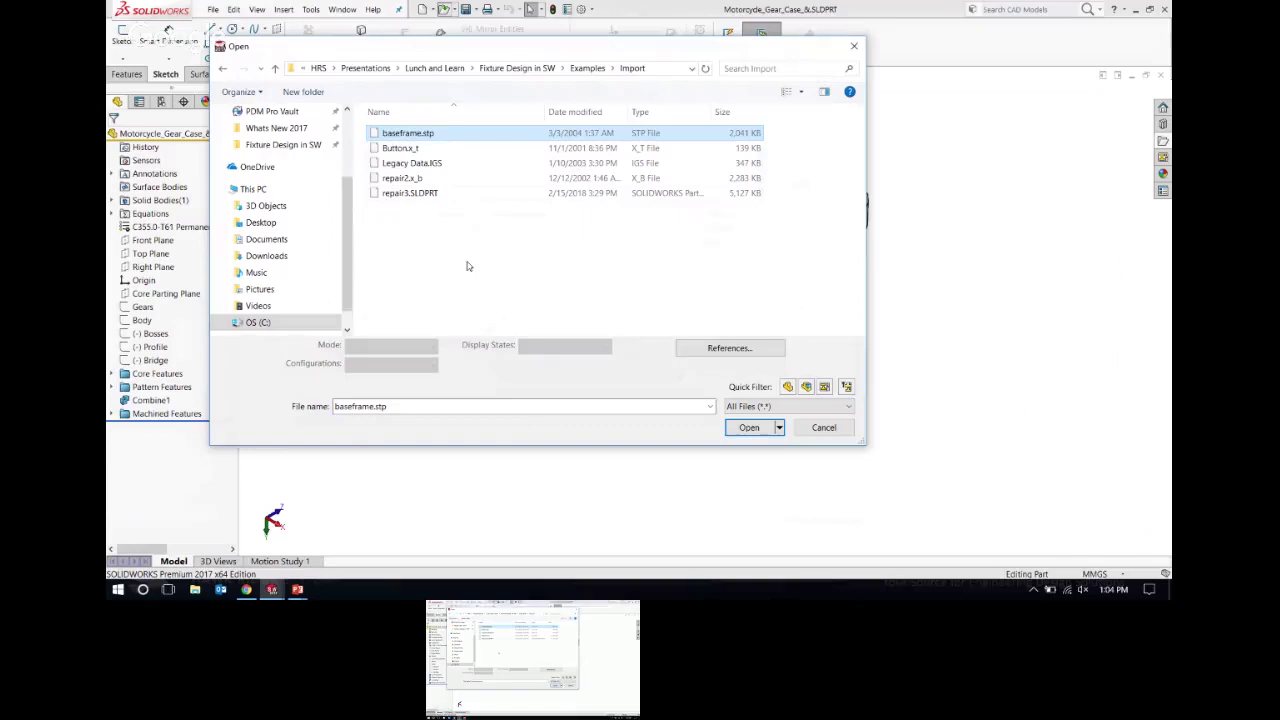
pyautogui.click(750, 430)
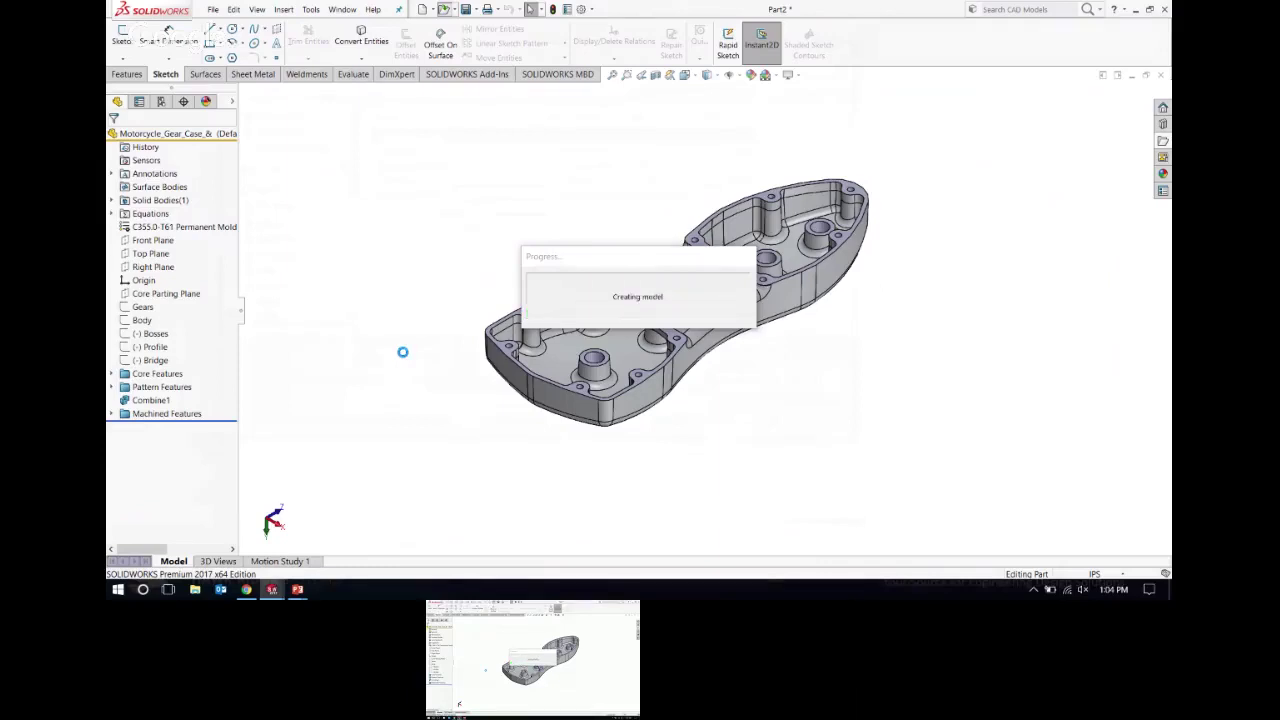
# Step: Display the imported frame shaded with edges
pyautogui.click(733, 75)
pyautogui.click(728, 95)
pyautogui.moveTo(575, 518); pyautogui.dragTo(640, 320, button='middle')
# Step: Review the General import settings and the available file formats in System Options, leaving them unchanged
pyautogui.click(580, 9)
pyautogui.click(377, 372)
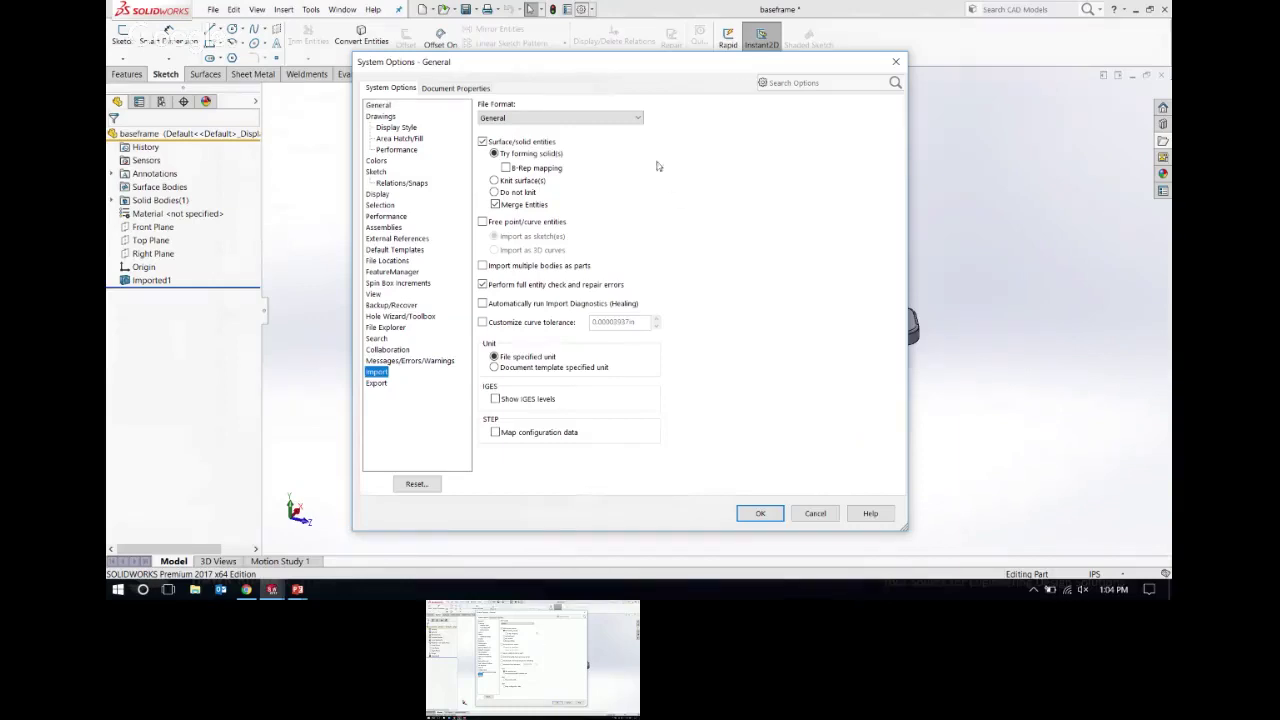
pyautogui.click(637, 119)
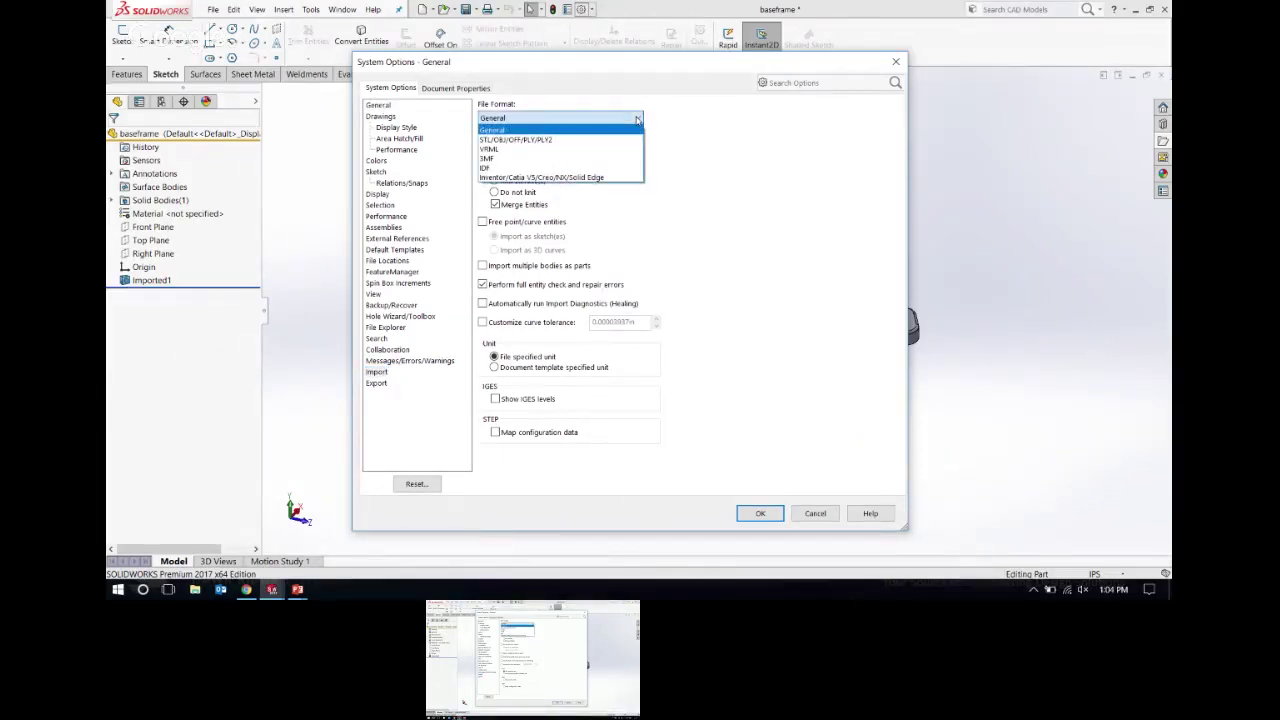
pyautogui.click(502, 132)
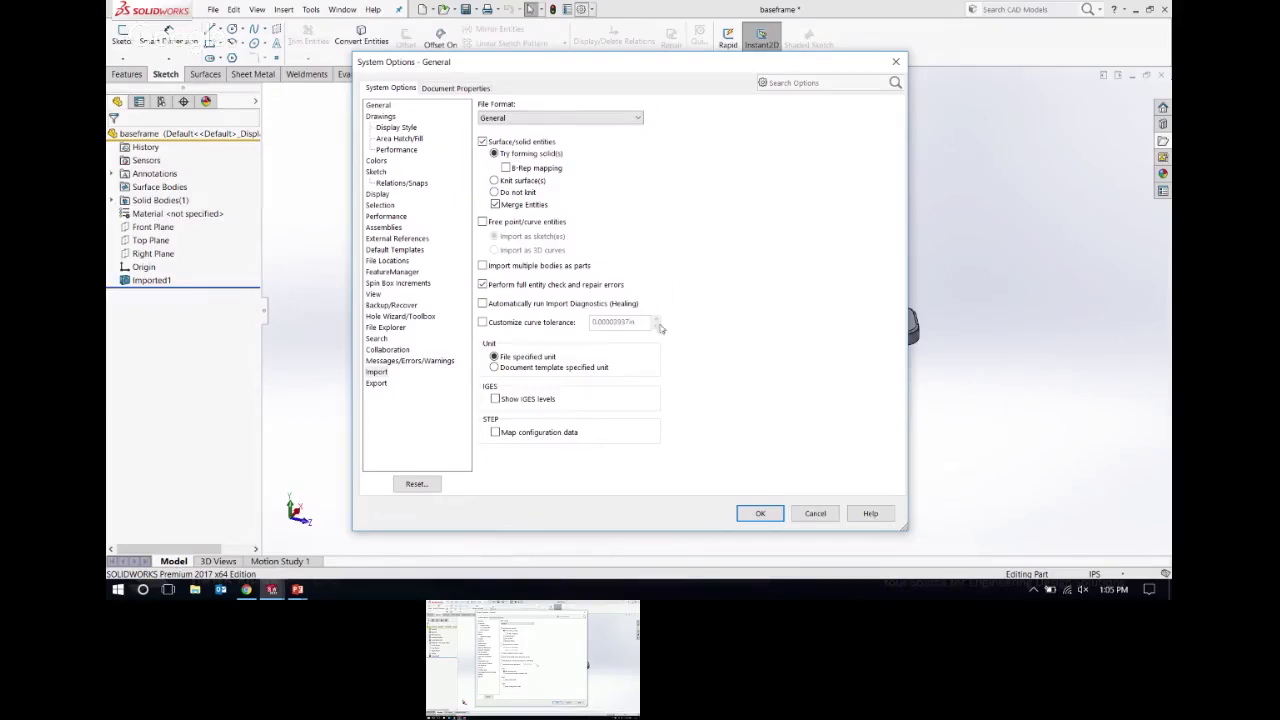
pyautogui.click(811, 514)
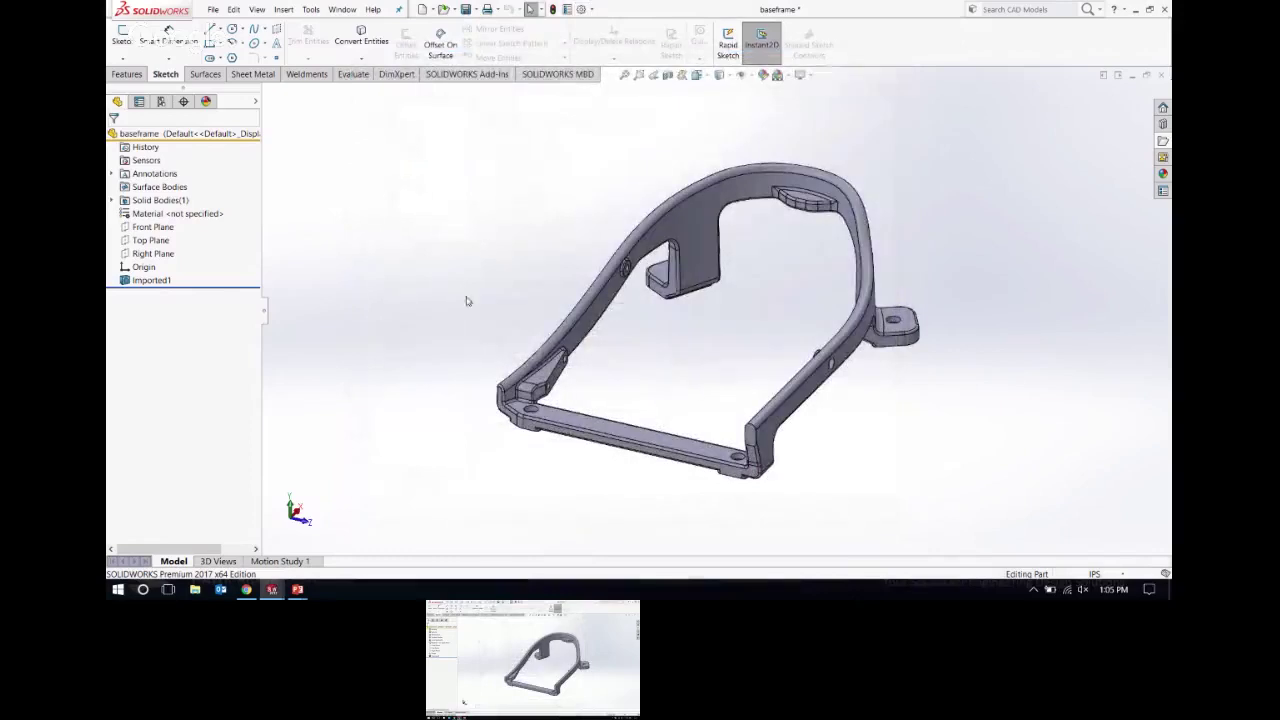
# Step: Review the import settings for the Inventor/Catia V5/Creo/NX/Solid Edge format, return to General and discard the dialog
pyautogui.click(580, 9)
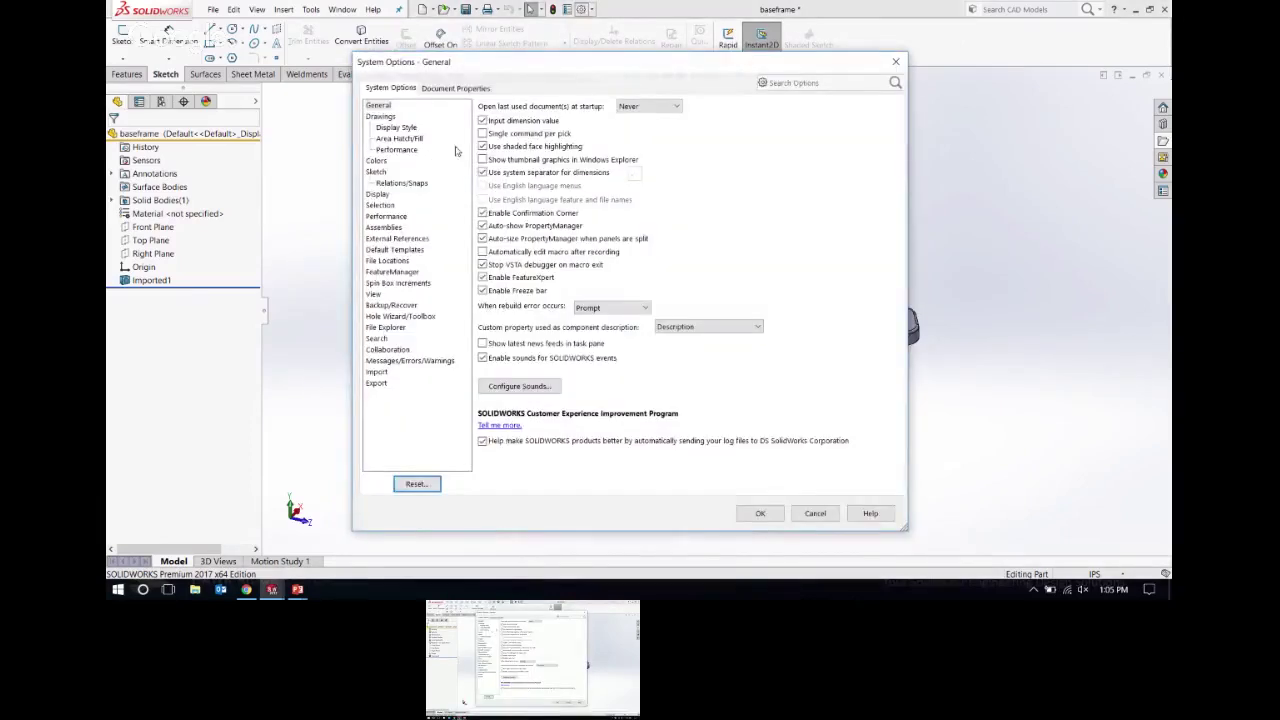
pyautogui.click(376, 371)
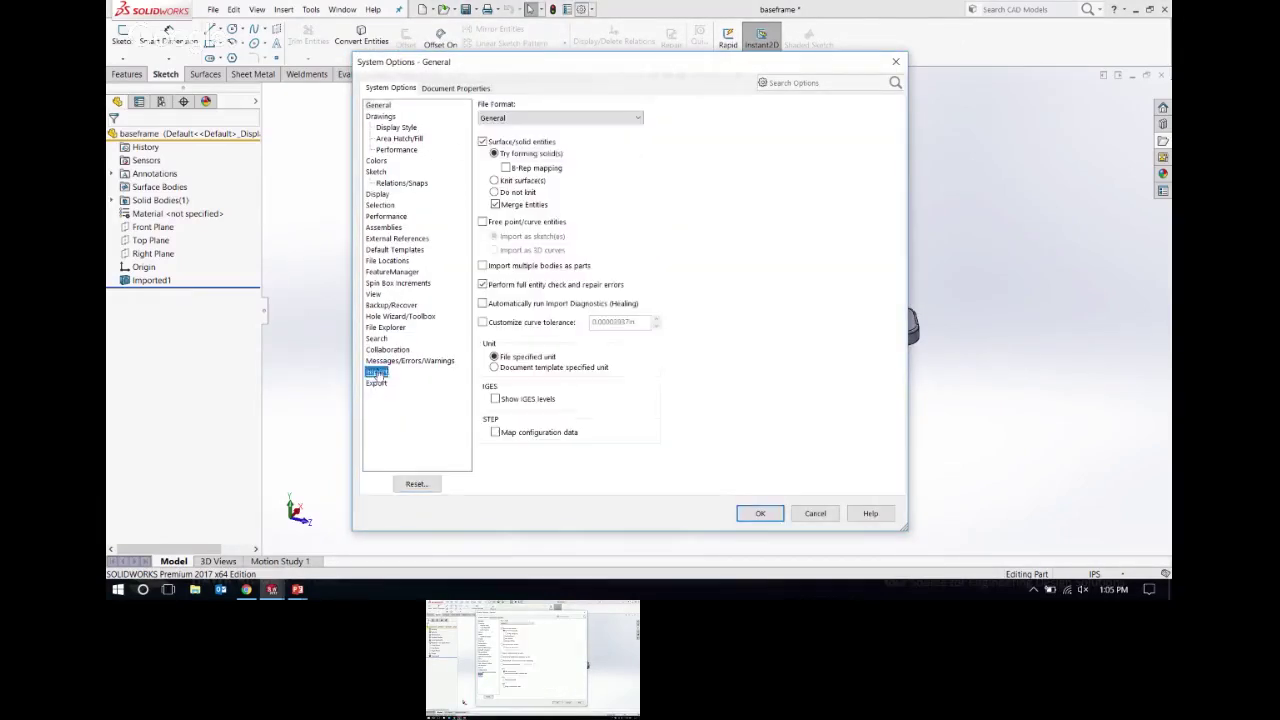
pyautogui.click(640, 120)
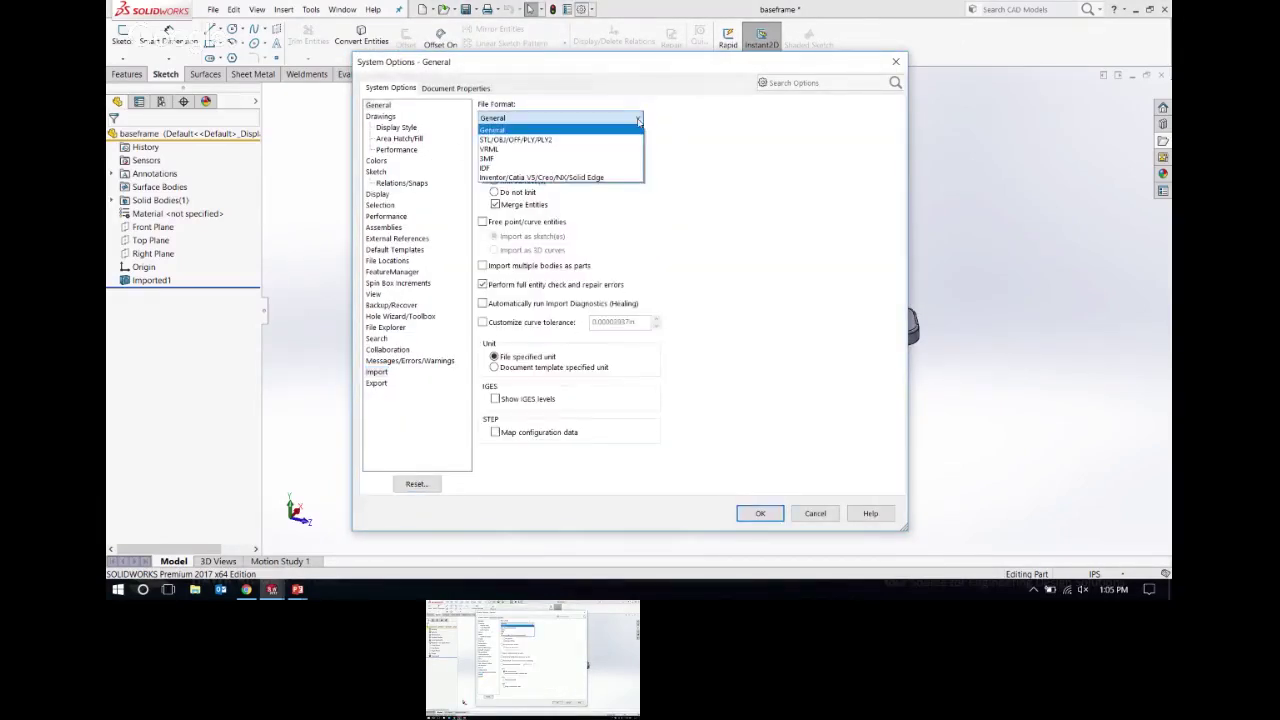
pyautogui.click(606, 178)
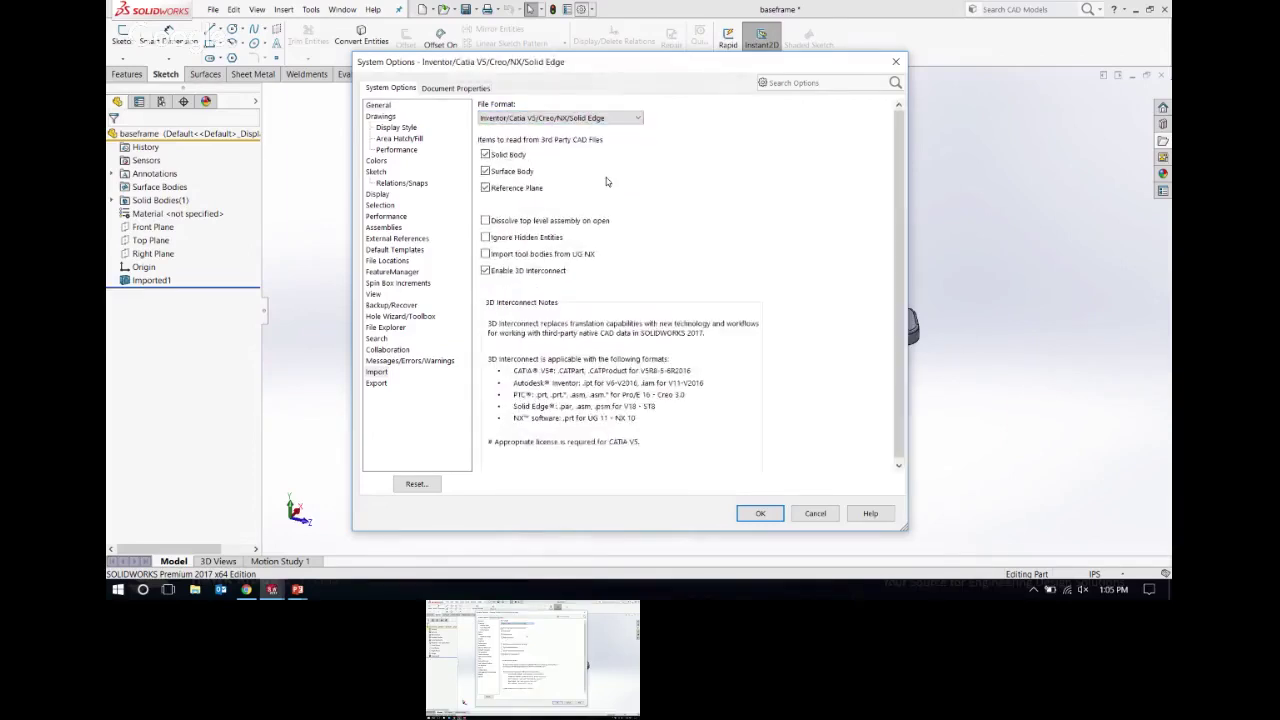
pyautogui.click(640, 118)
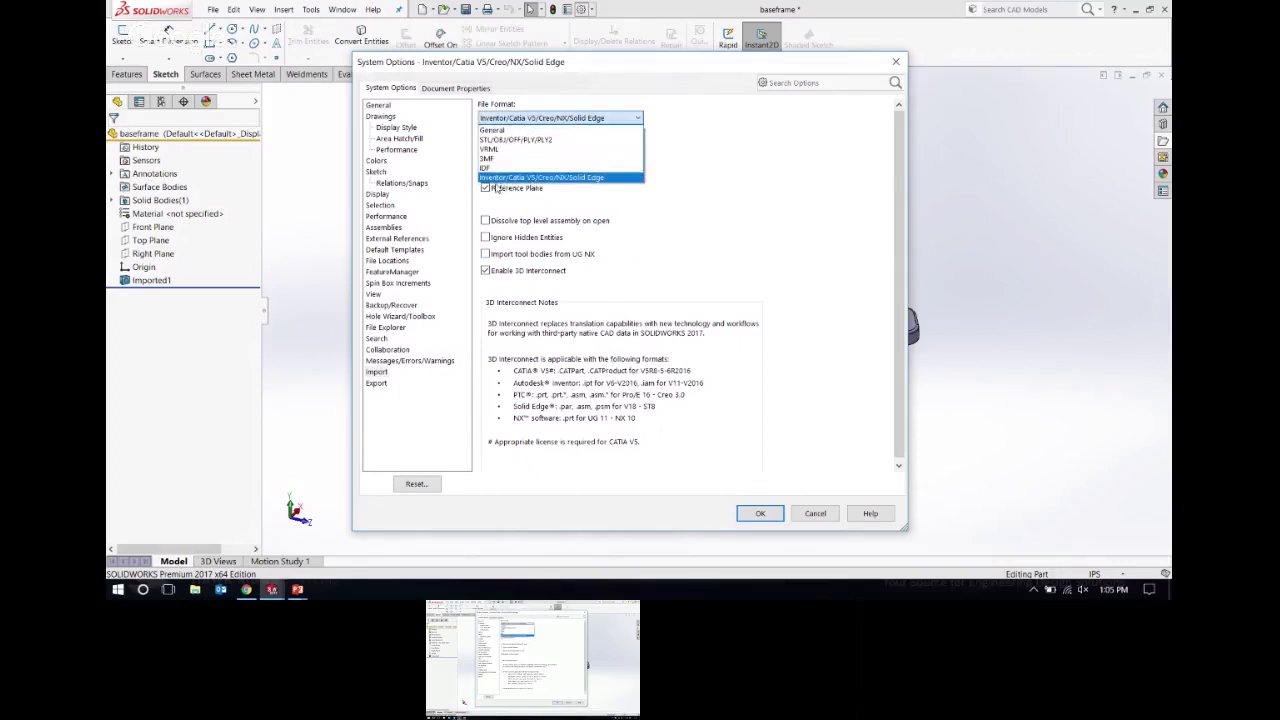
pyautogui.click(708, 198)
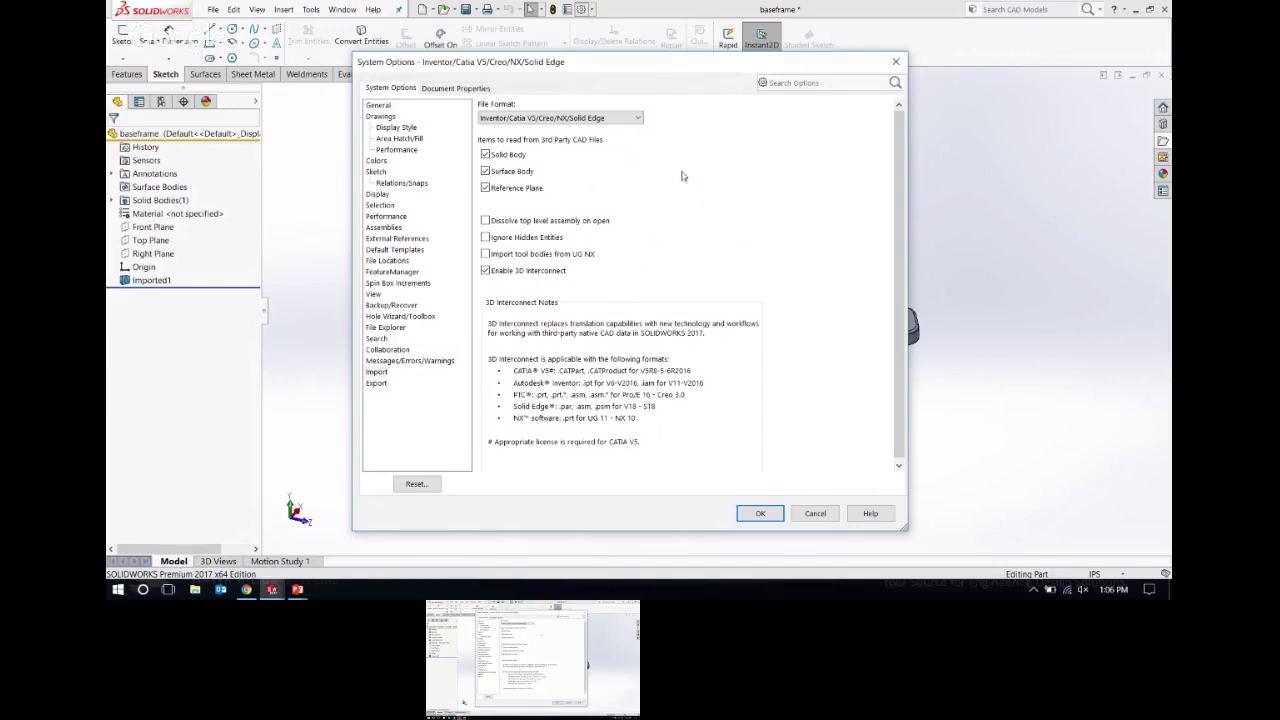
pyautogui.click(635, 120)
pyautogui.click(612, 130)
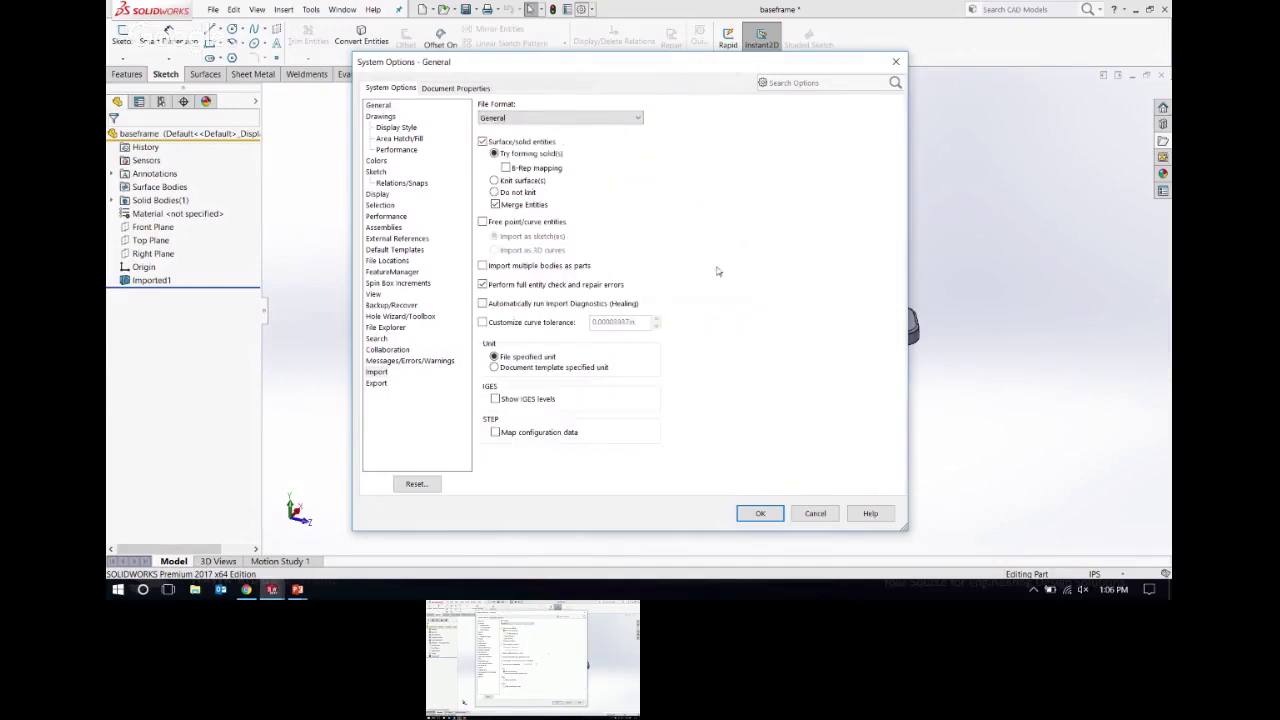
pyautogui.click(815, 514)
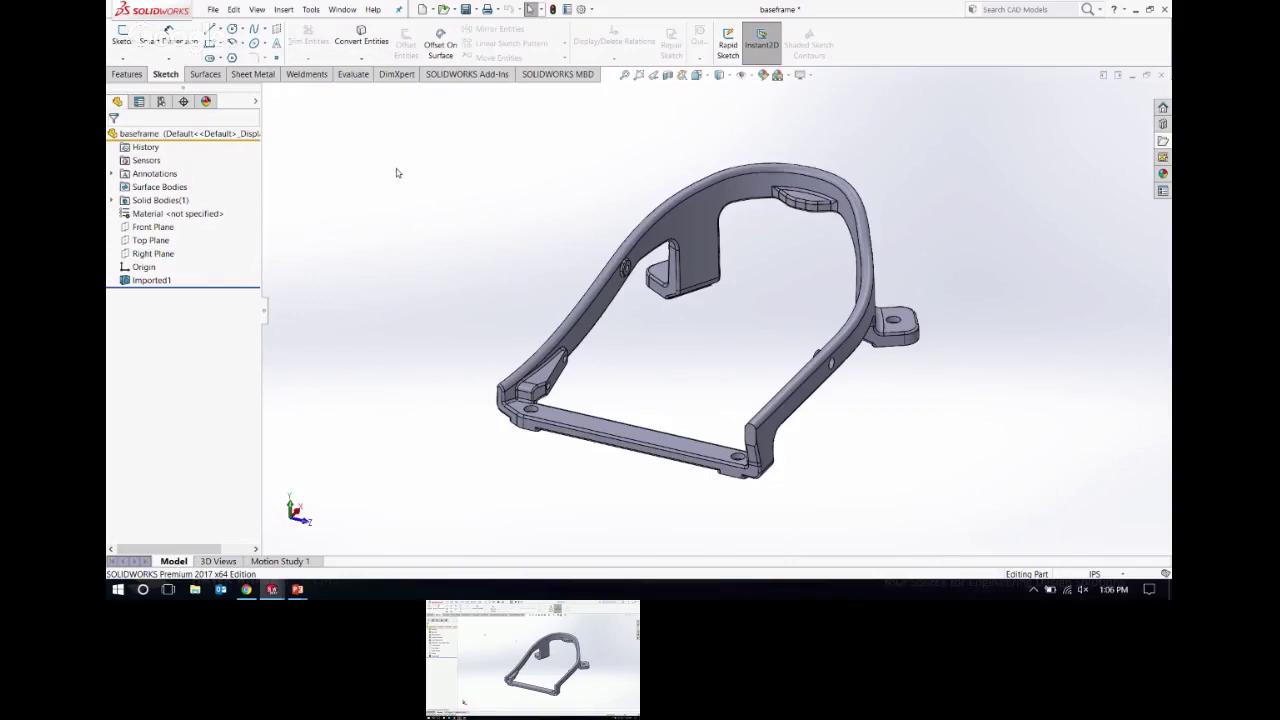
# Step: Run Import Diagnostics on the Imported1 feature
pyautogui.click(353, 75)
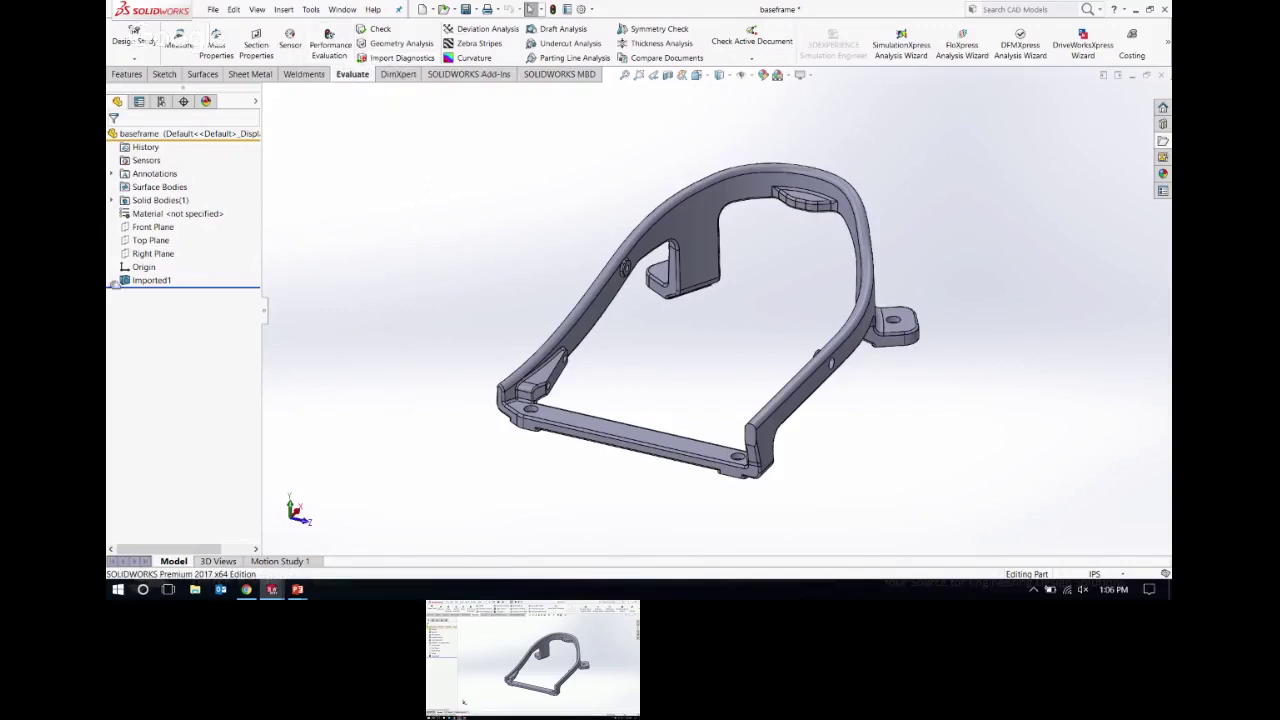
pyautogui.rightClick(141, 286)
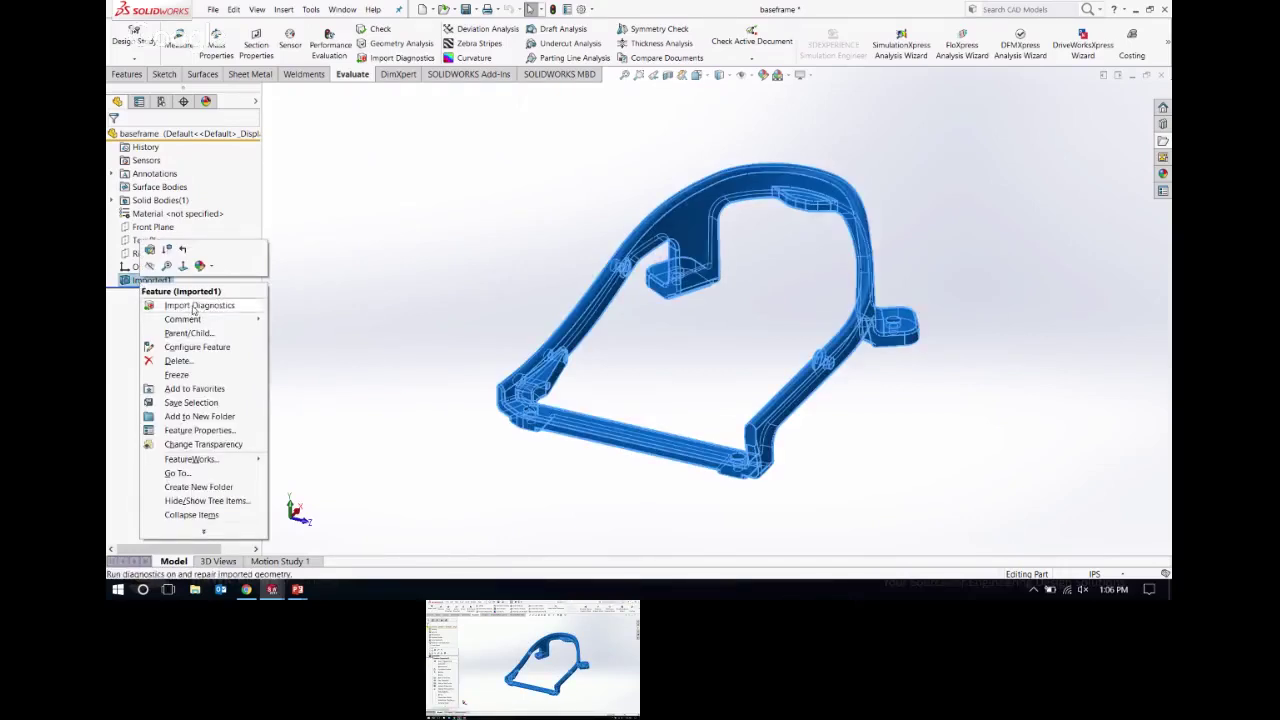
pyautogui.click(194, 307)
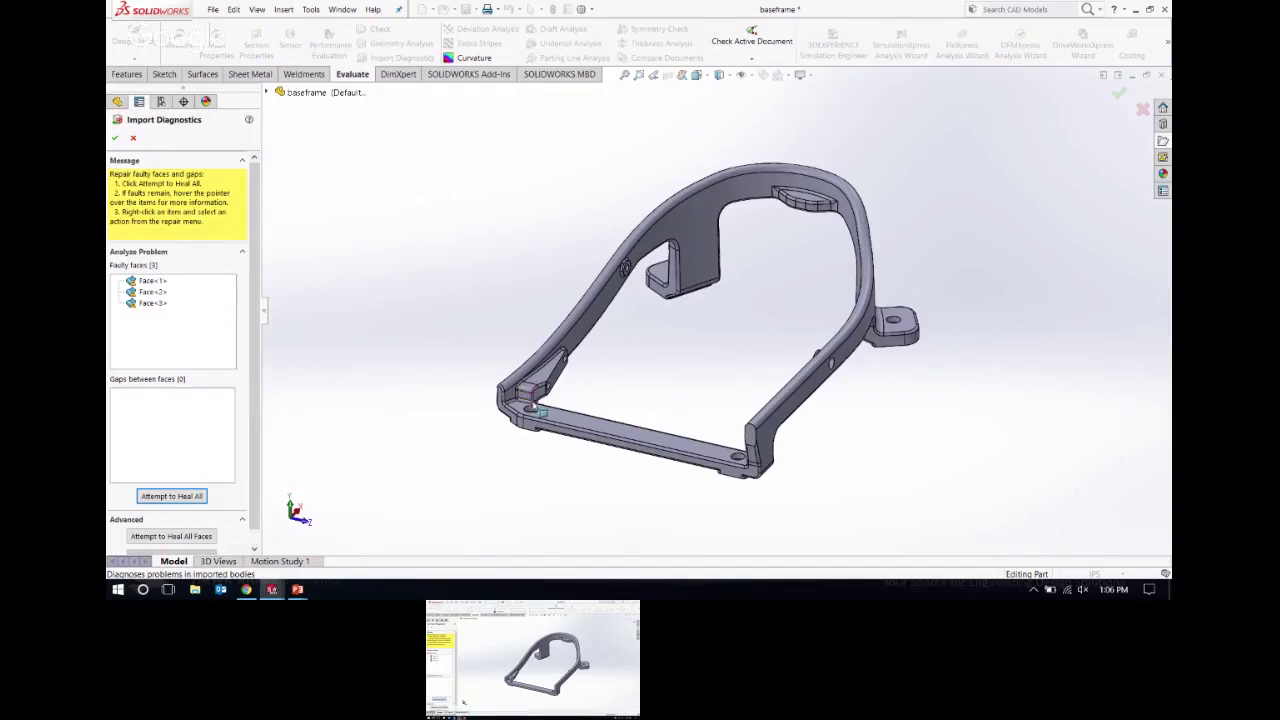
# Step: Inspect each listed faulty face and its fault description to locate it on the frame
pyautogui.scroll(-4, 530, 405)
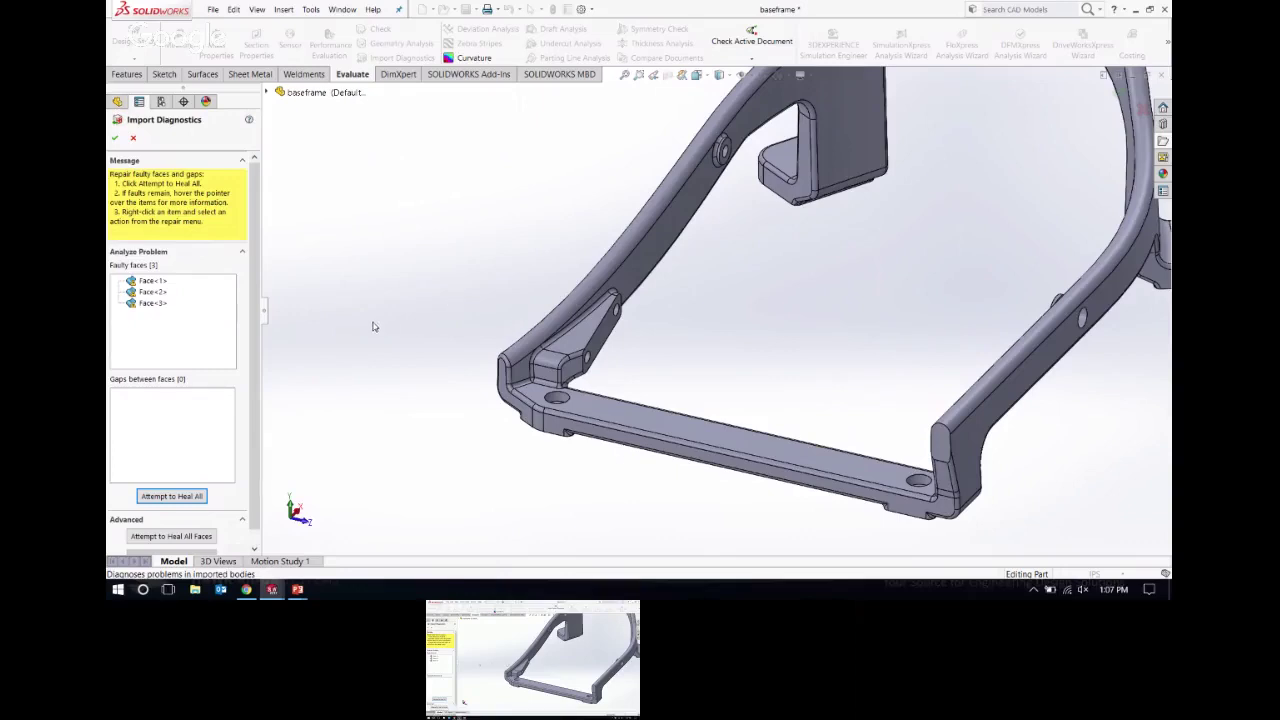
pyautogui.click(152, 281)
pyautogui.scroll(-10, 535, 370)
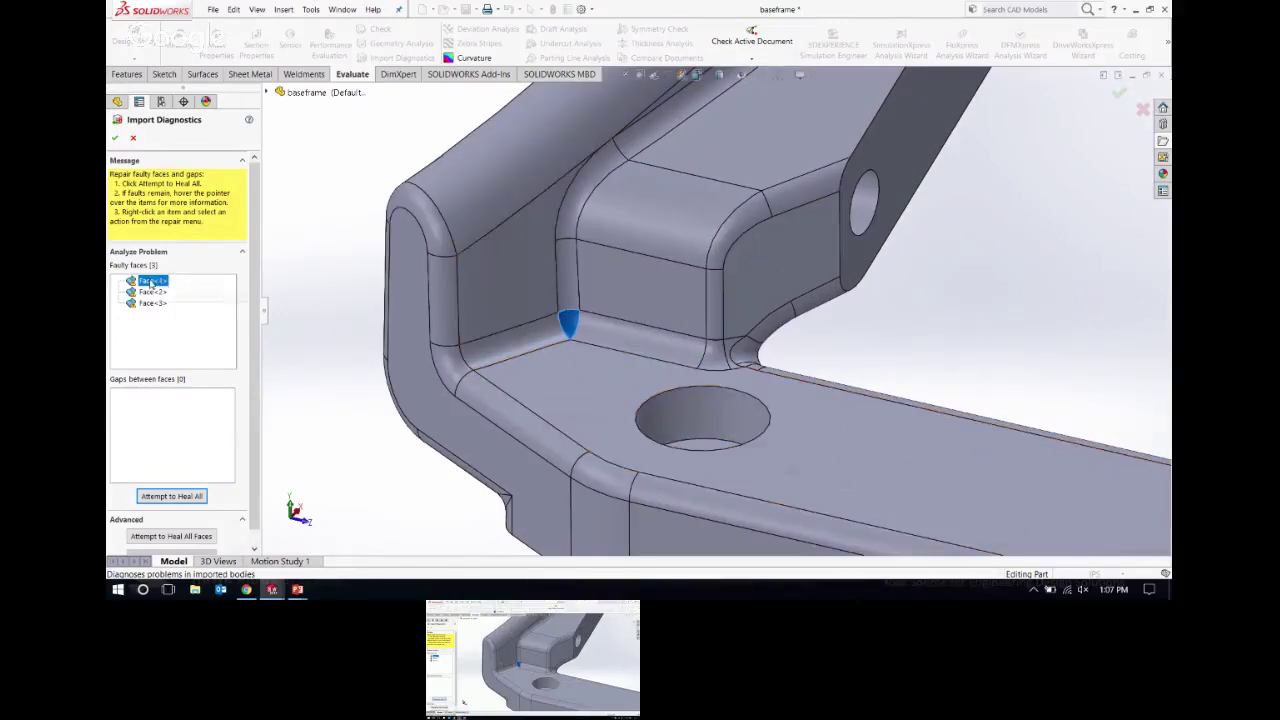
pyautogui.moveTo(150, 286)
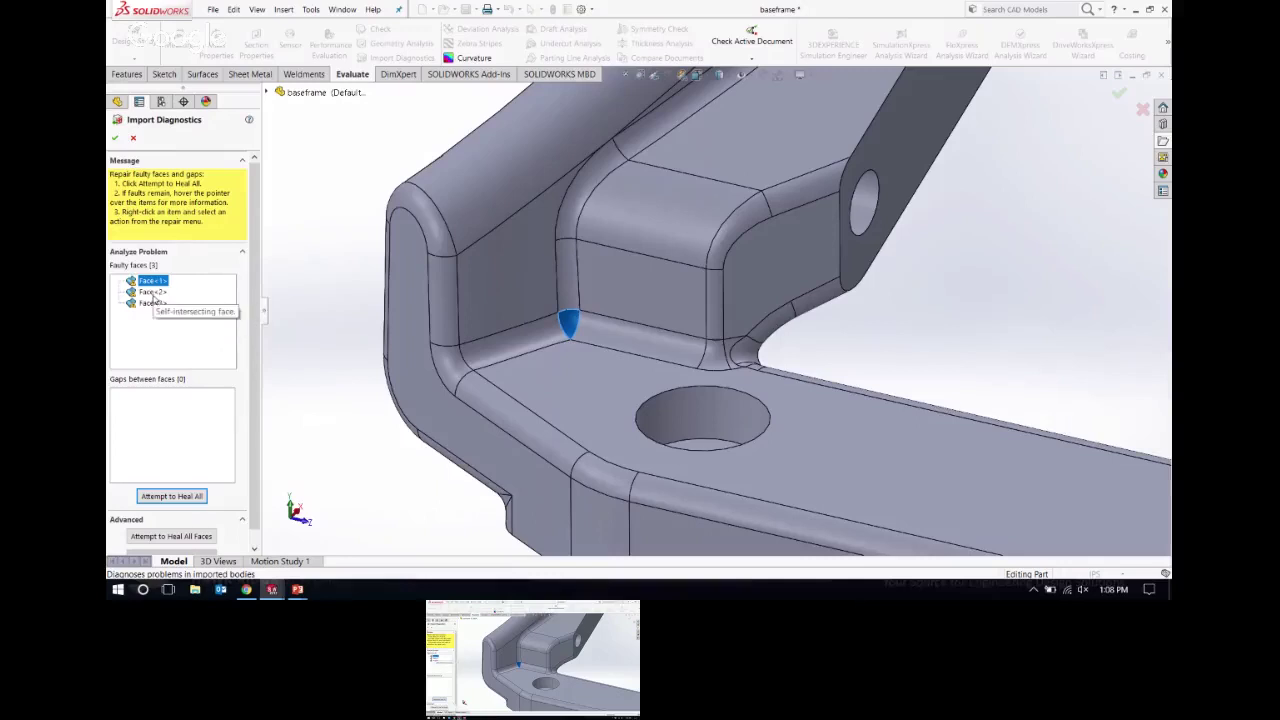
pyautogui.click(152, 291)
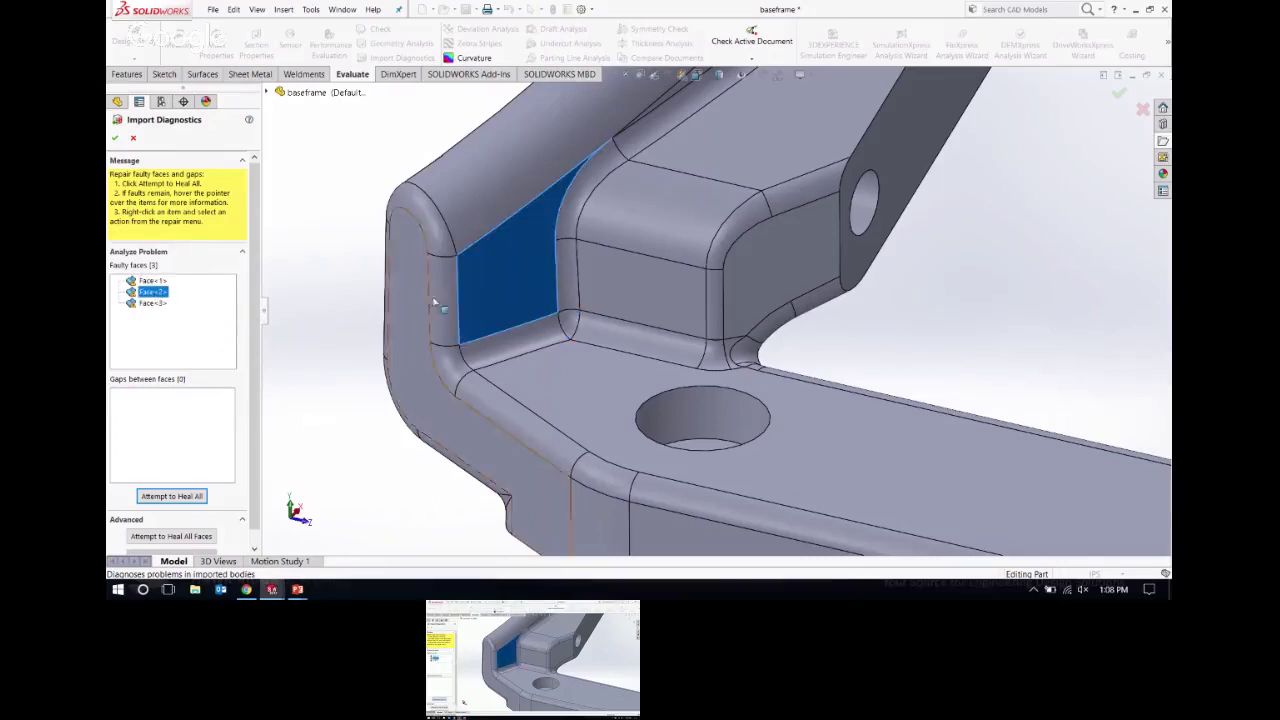
pyautogui.click(152, 302)
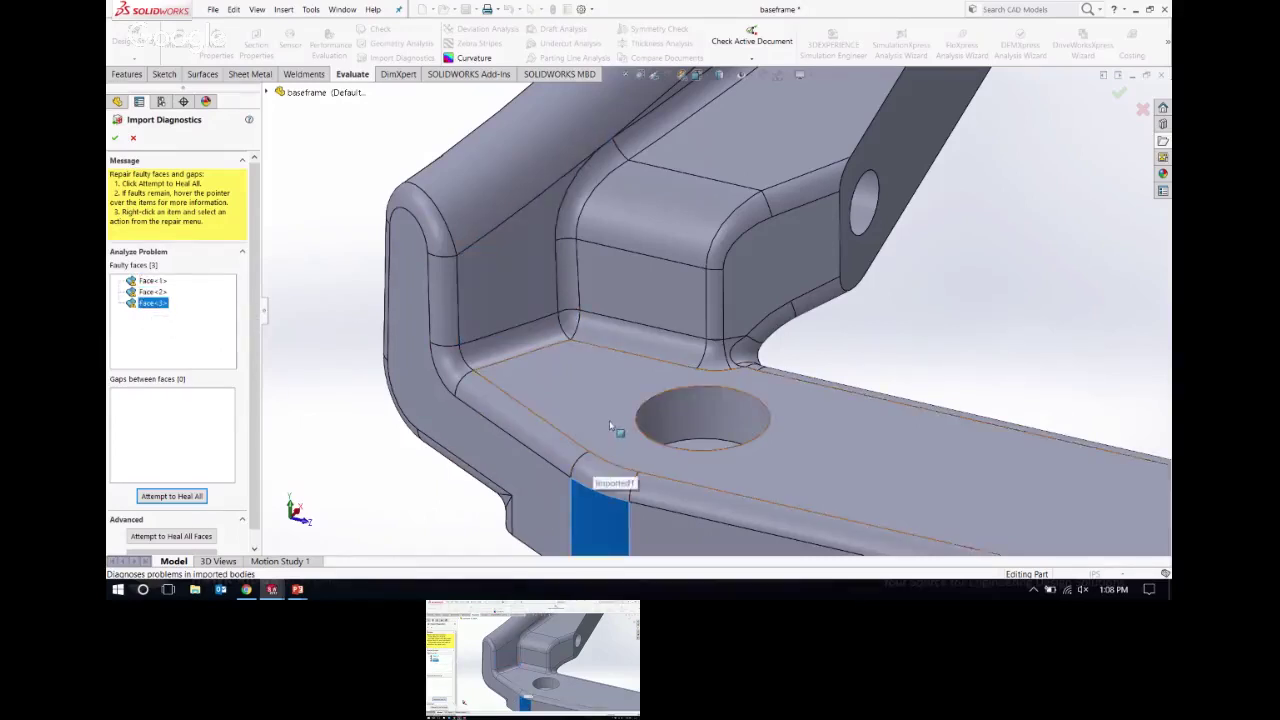
pyautogui.moveTo(609, 420); pyautogui.dragTo(475, 258, button='middle')
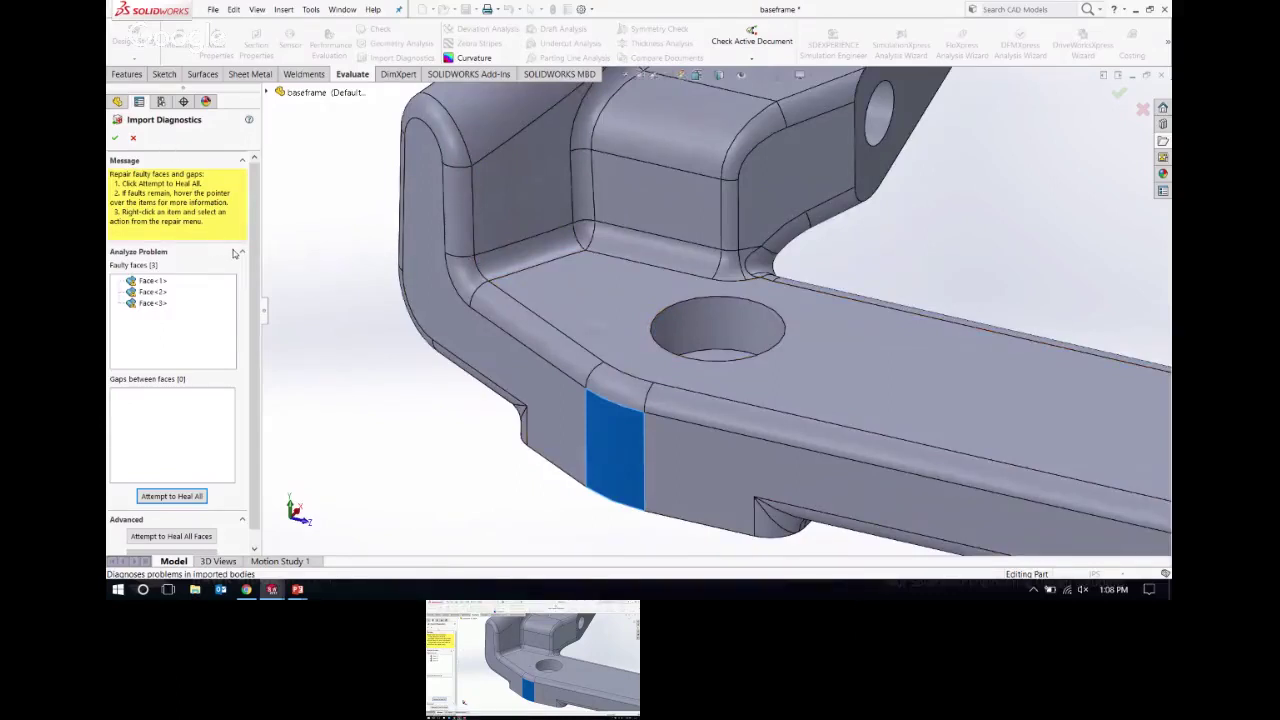
# Step: Attempt to heal all faulty faces and locate the listed faces on the model
pyautogui.click(194, 502)
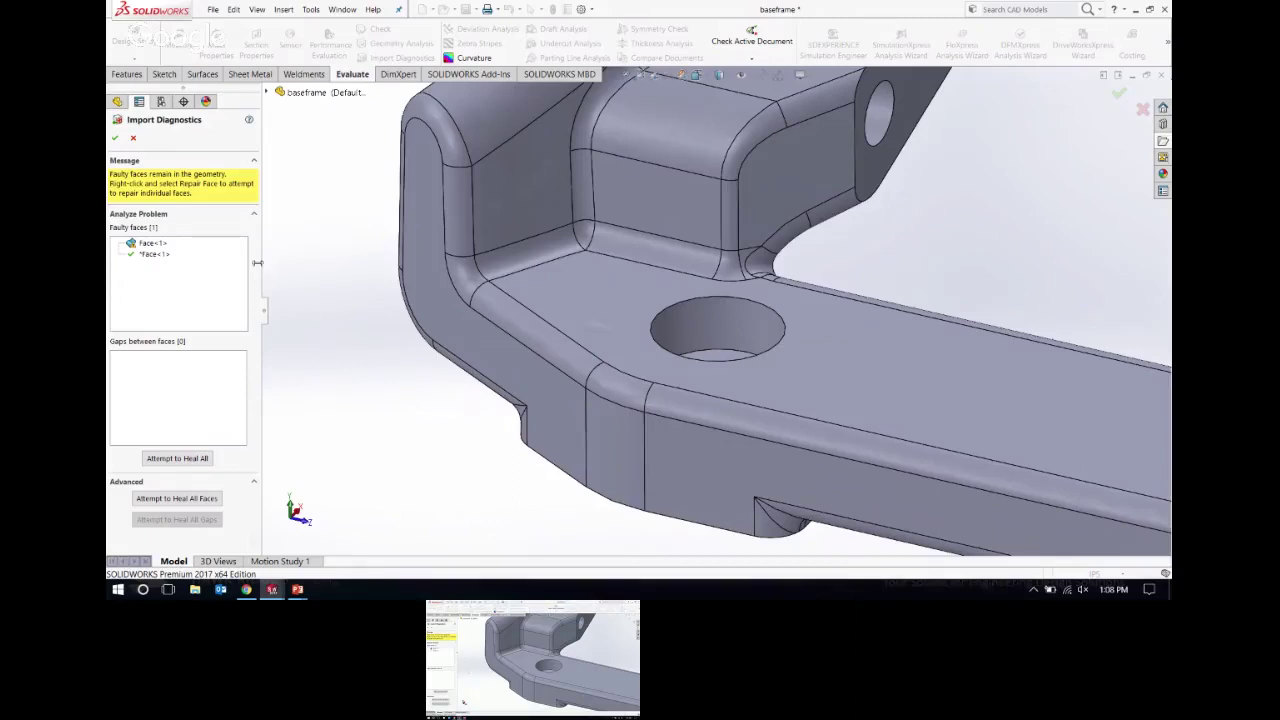
pyautogui.click(153, 255)
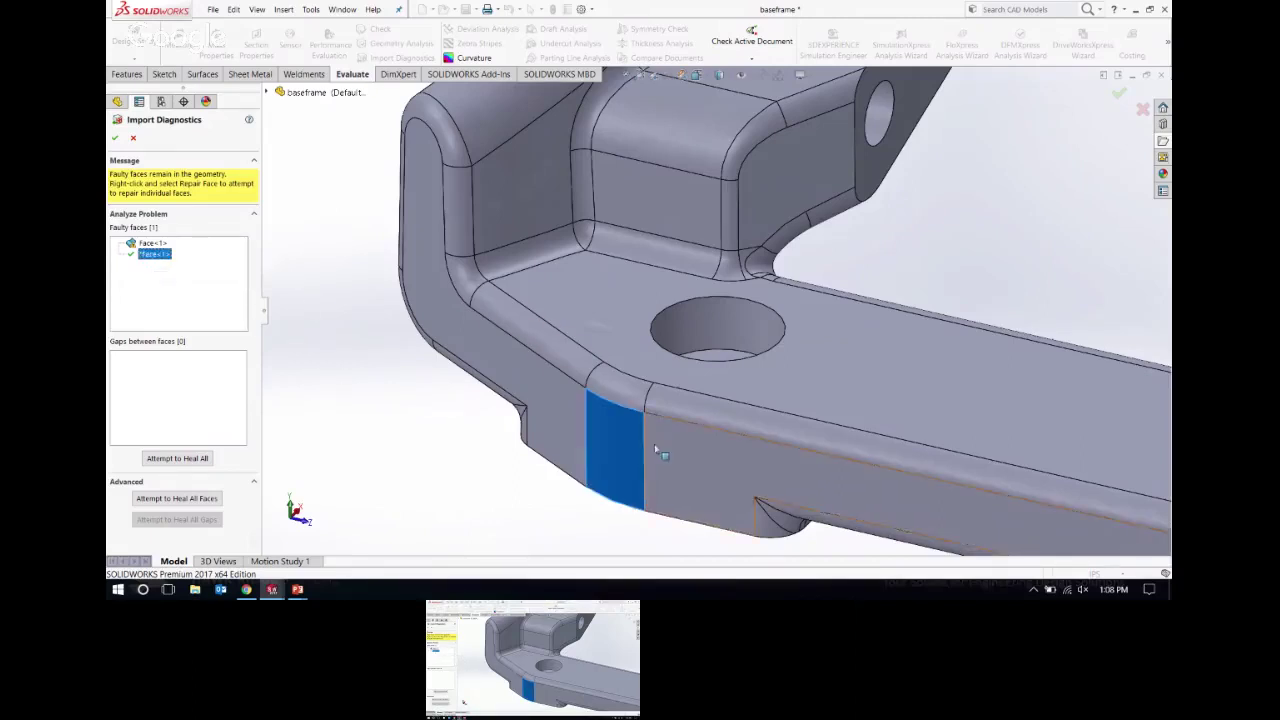
pyautogui.click(153, 243)
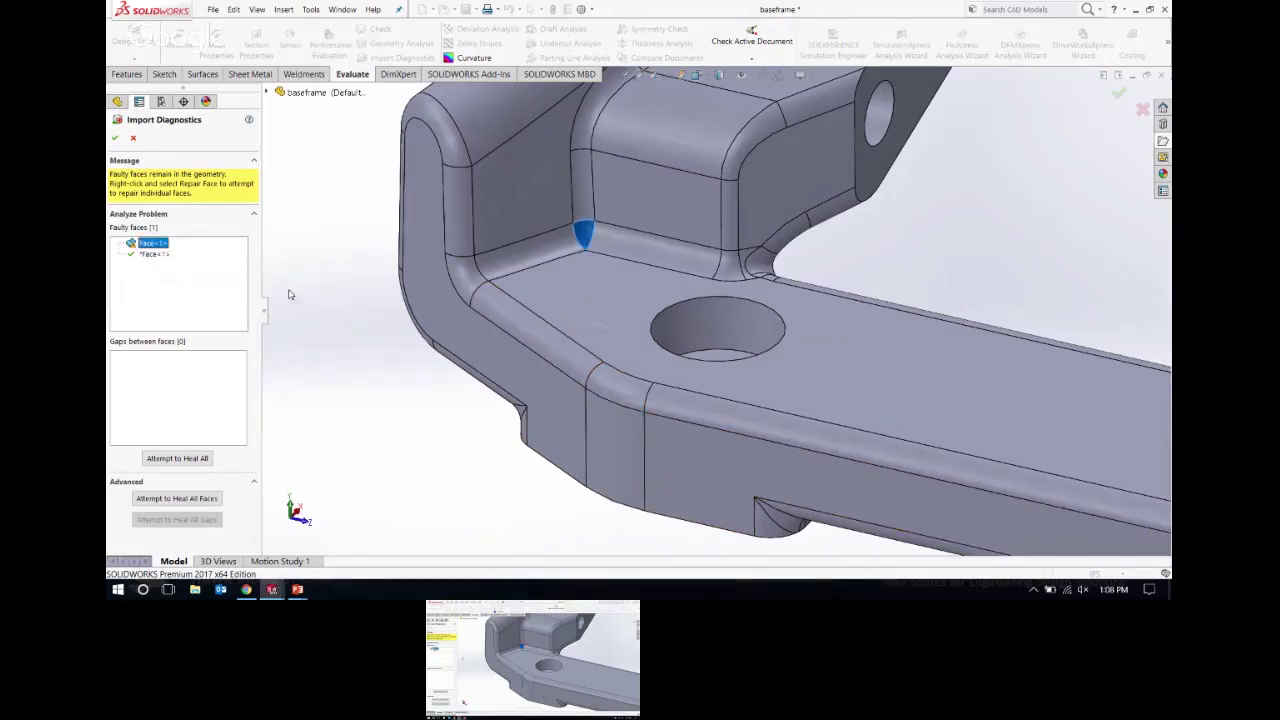
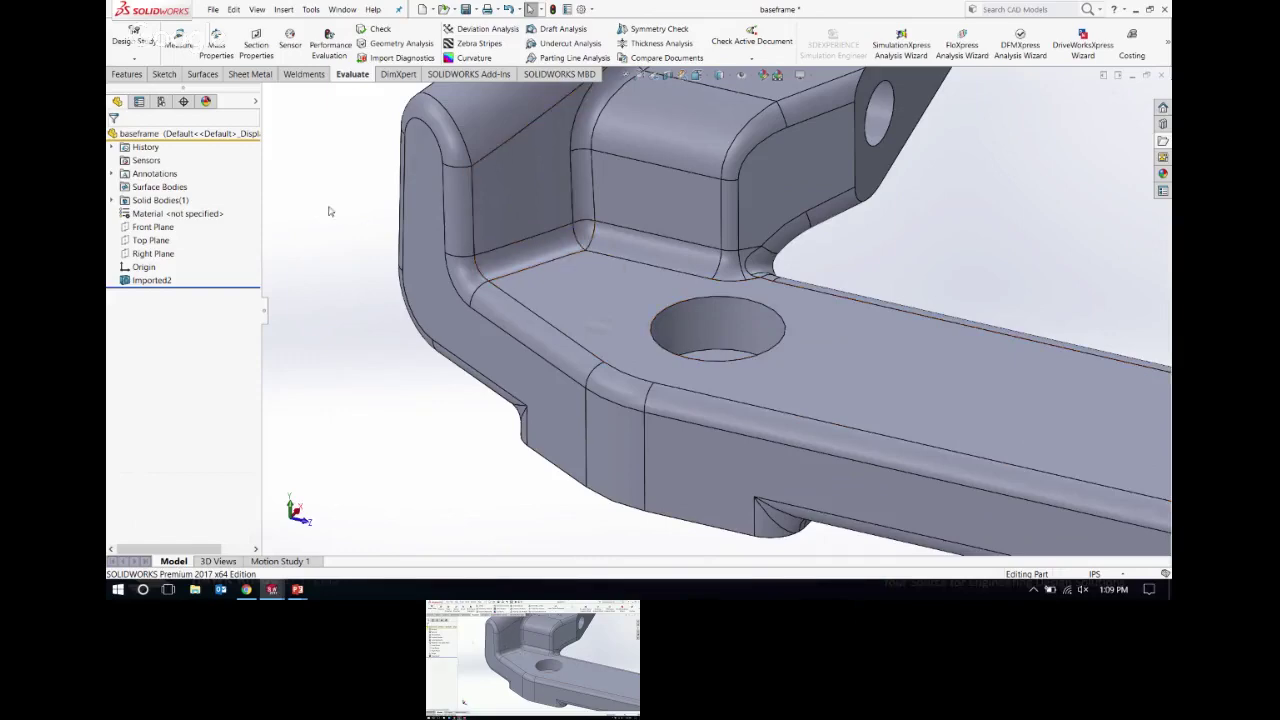
# Step: Check the frame's solid body in the Solid Bodies folder and view it on the model
pyautogui.click(113, 200)
pyautogui.click(158, 214)
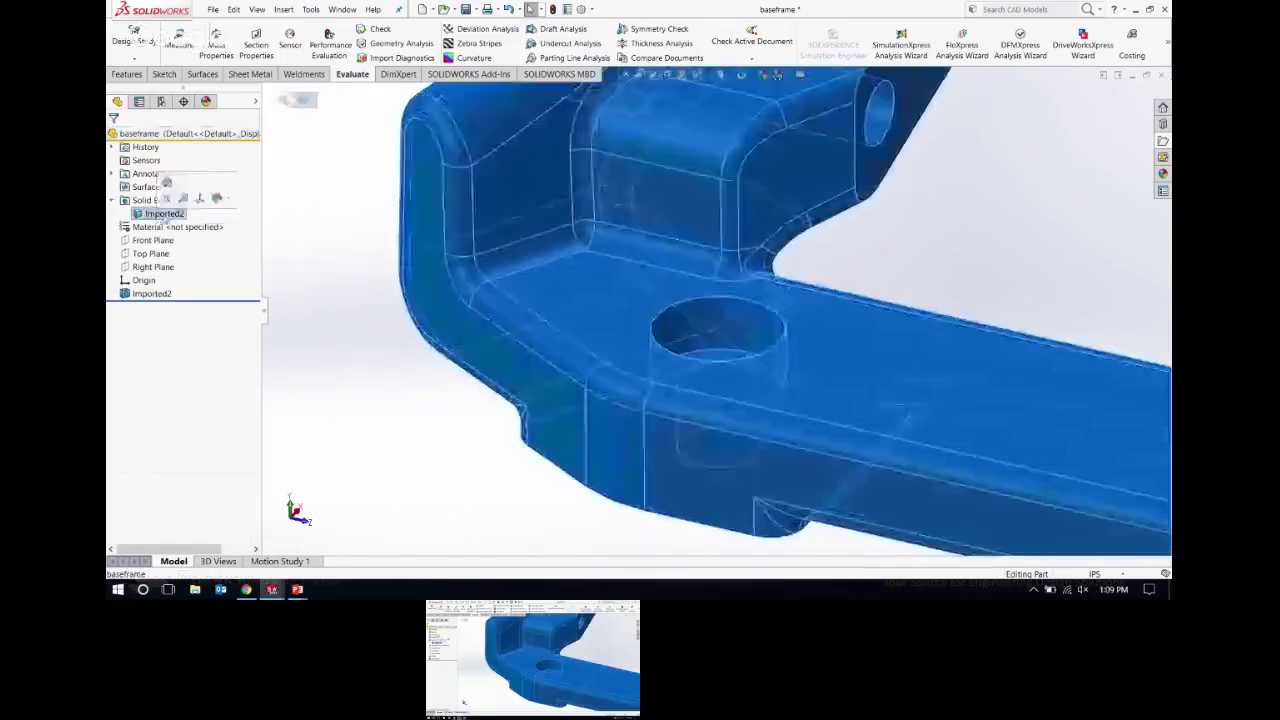
pyautogui.scroll(5, 598, 262)
pyautogui.moveTo(598, 262); pyautogui.dragTo(523, 286, button='middle')
pyautogui.click(459, 282)
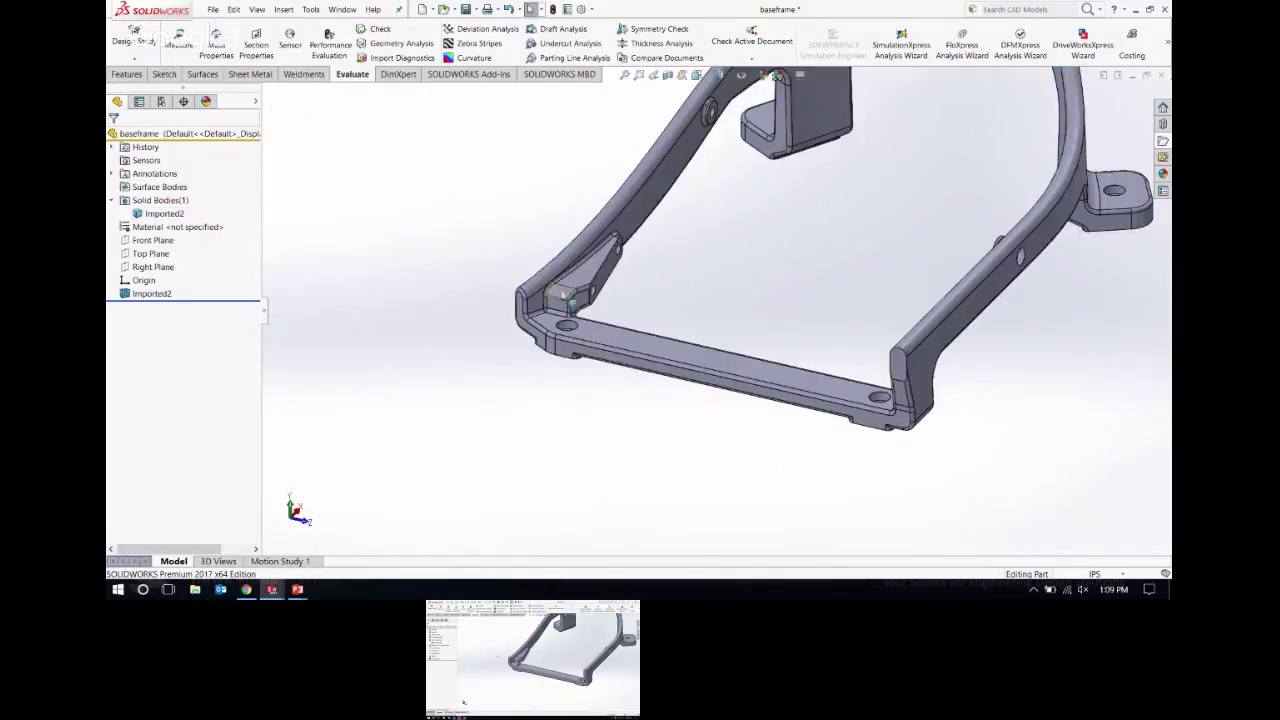
# Step: Delete the small triangular fillet face in the frame's inner corner using Delete Face with the Delete option
pyautogui.scroll(-5, 562, 298)
pyautogui.scroll(-3, 624, 341)
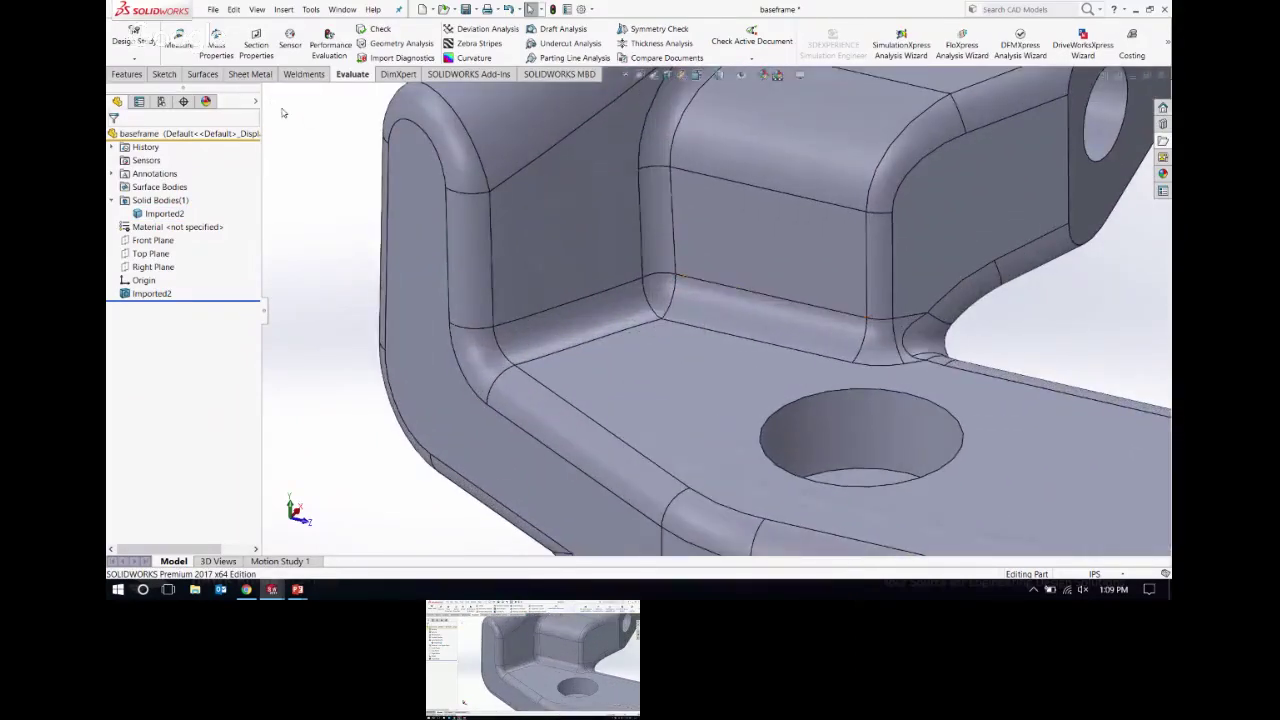
pyautogui.click(203, 74)
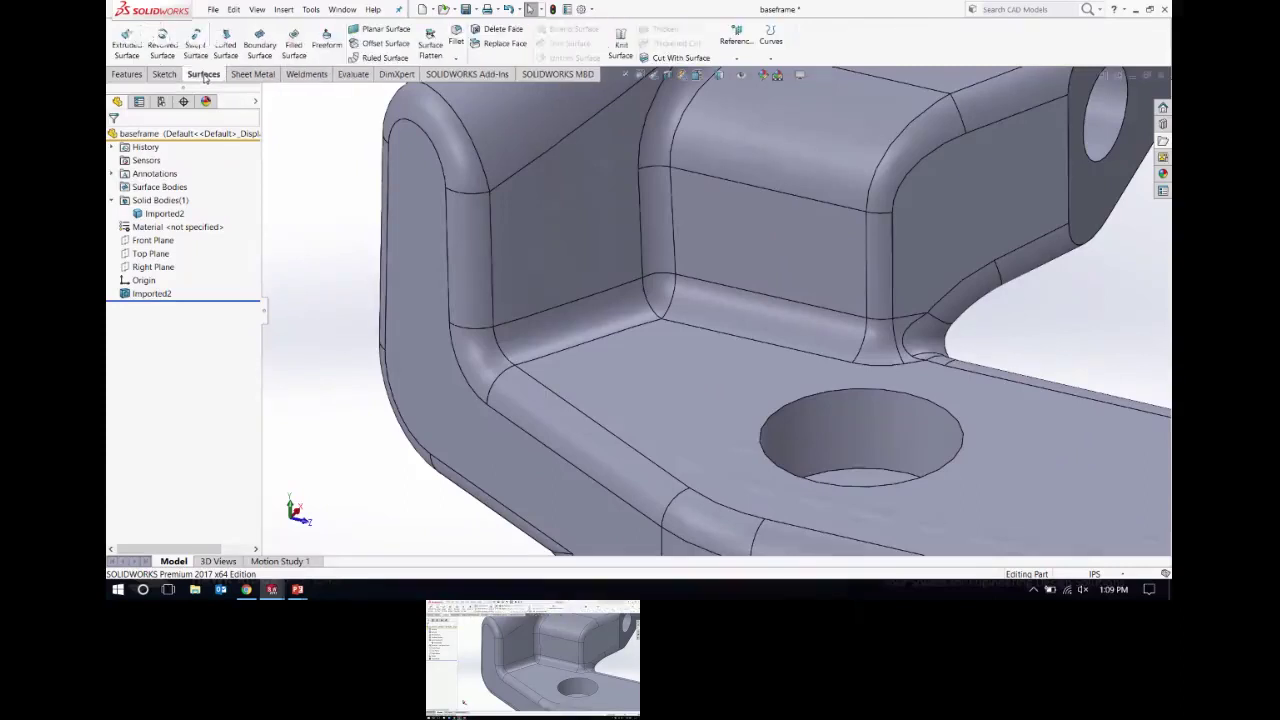
pyautogui.click(505, 29)
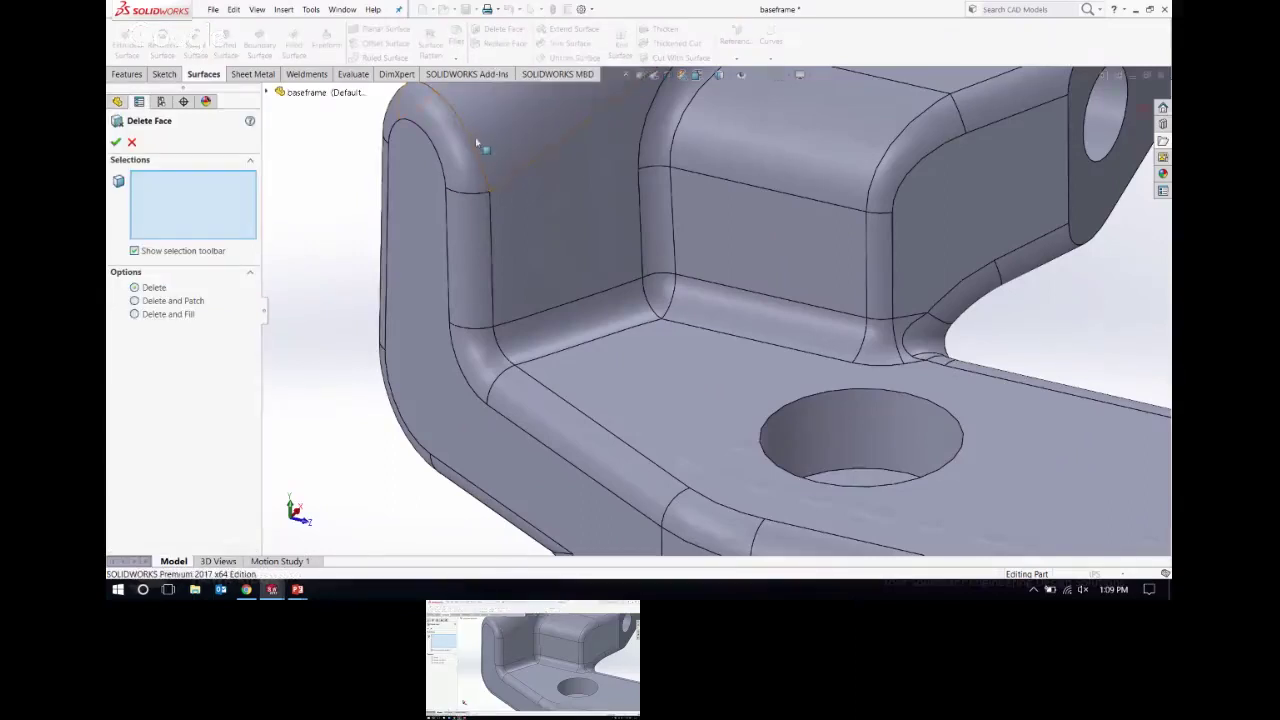
pyautogui.click(667, 289)
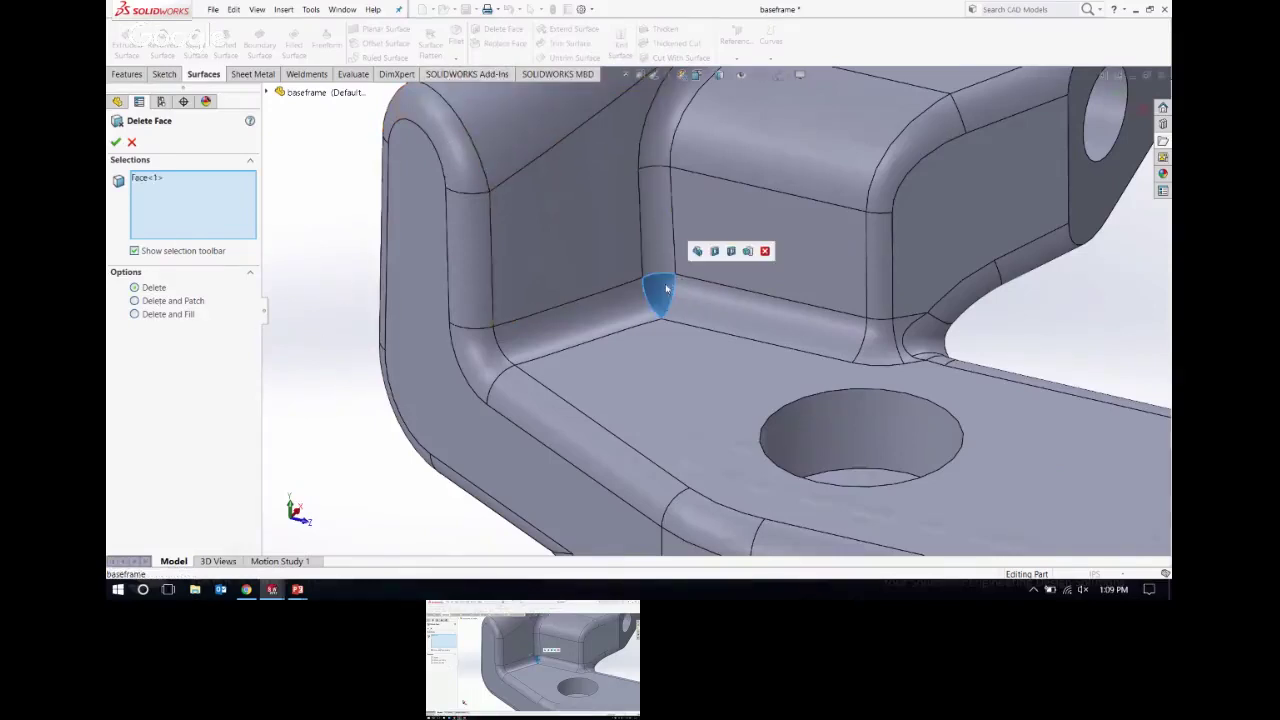
pyautogui.click(116, 142)
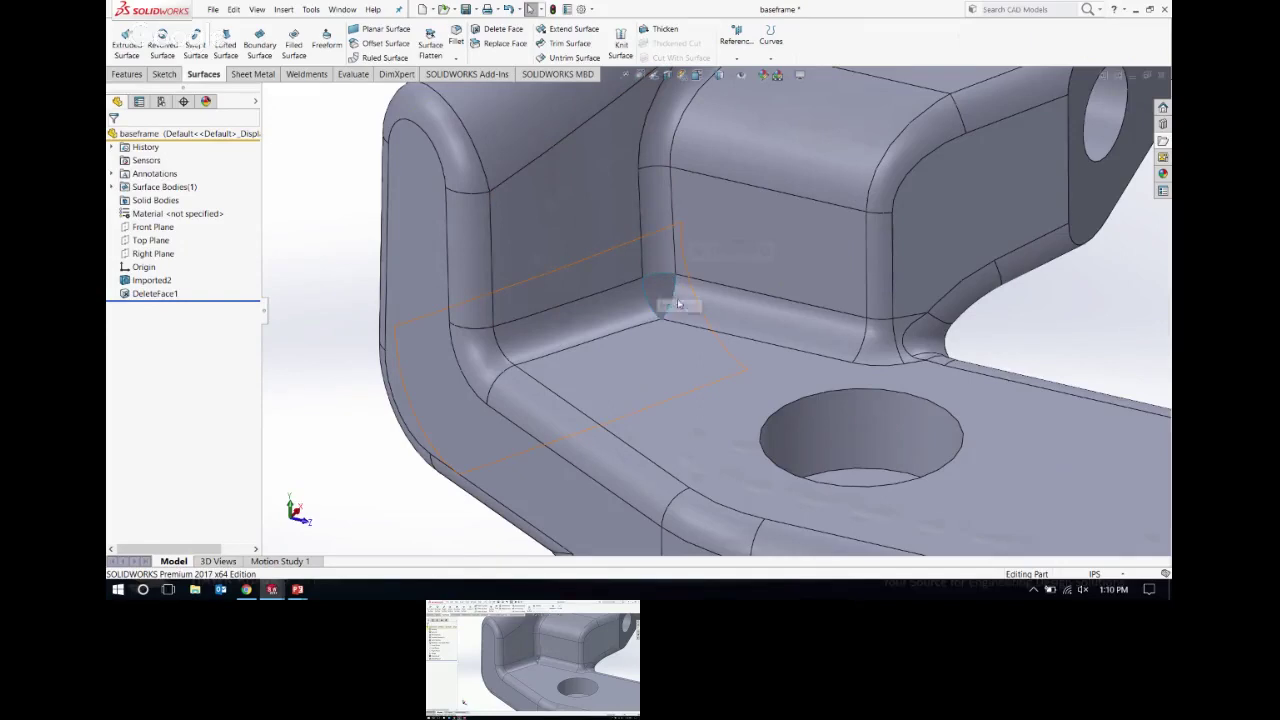
# Step: Examine the opening left in the inner corner and view the DeleteFace1 surface body on the whole frame
pyautogui.scroll(-3, 678, 276)
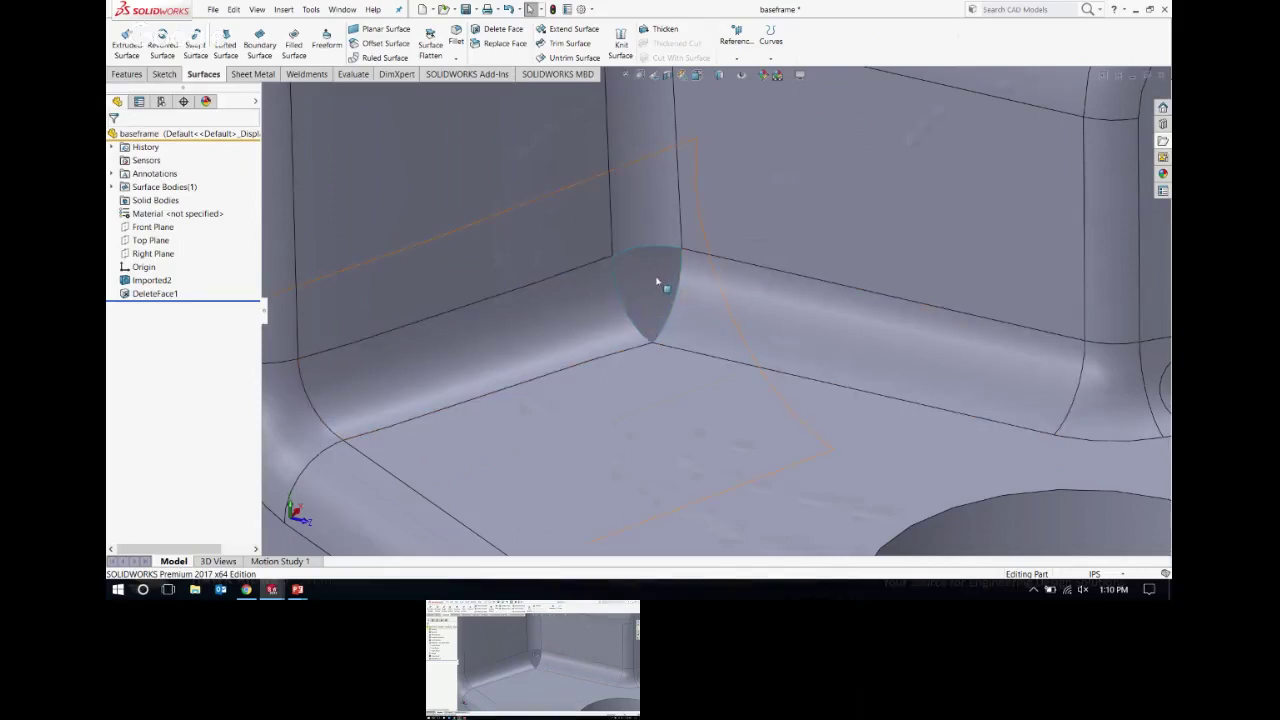
pyautogui.click(111, 187)
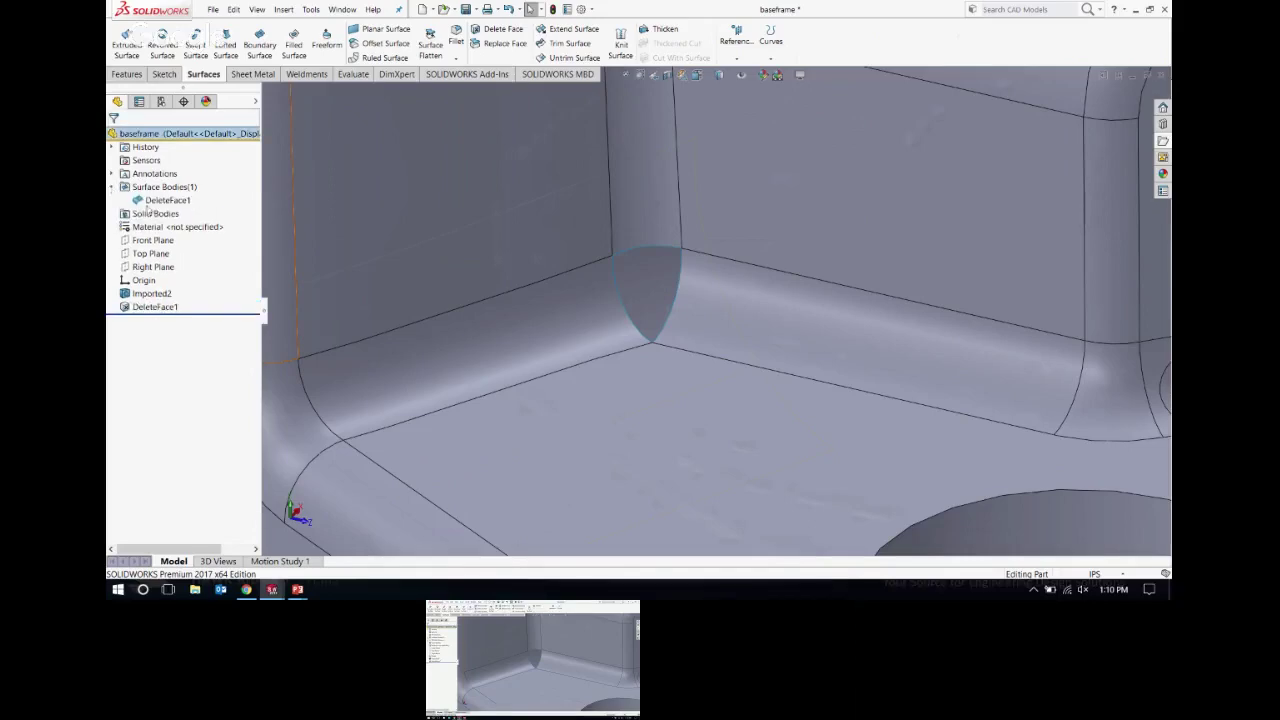
pyautogui.click(162, 201)
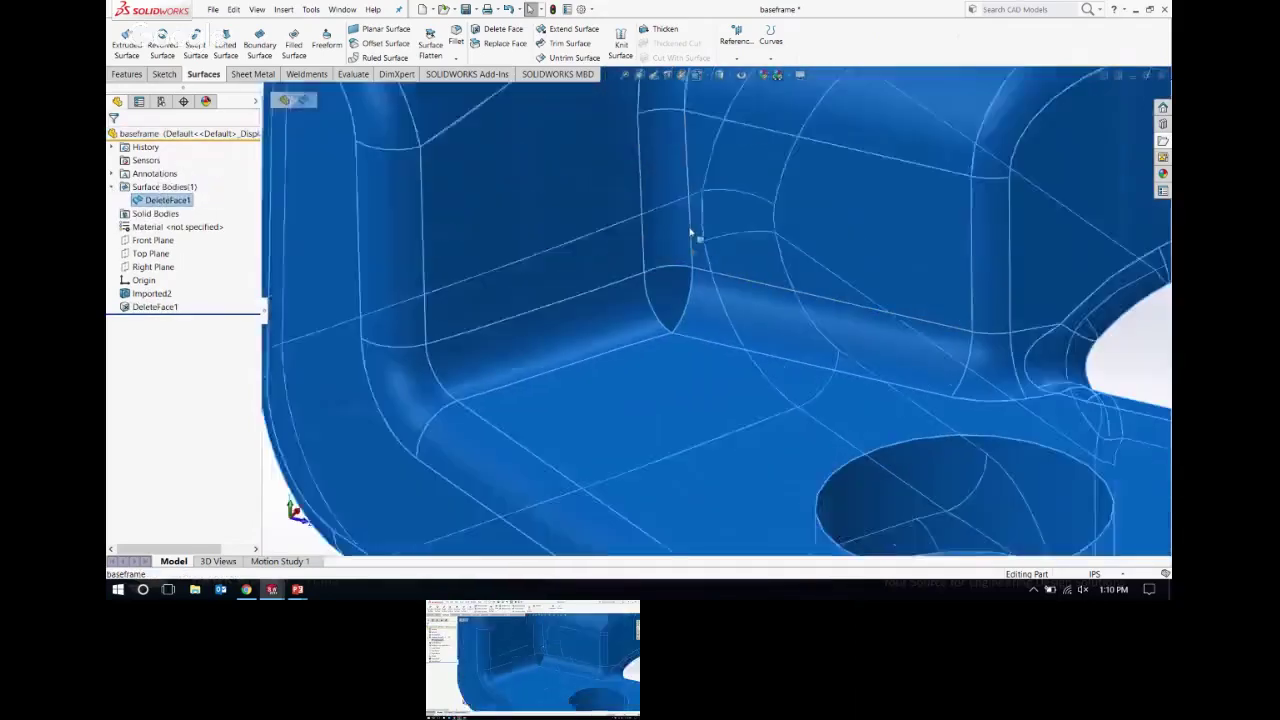
pyautogui.scroll(5, 690, 233)
pyautogui.moveTo(903, 251); pyautogui.dragTo(576, 325, button='middle')
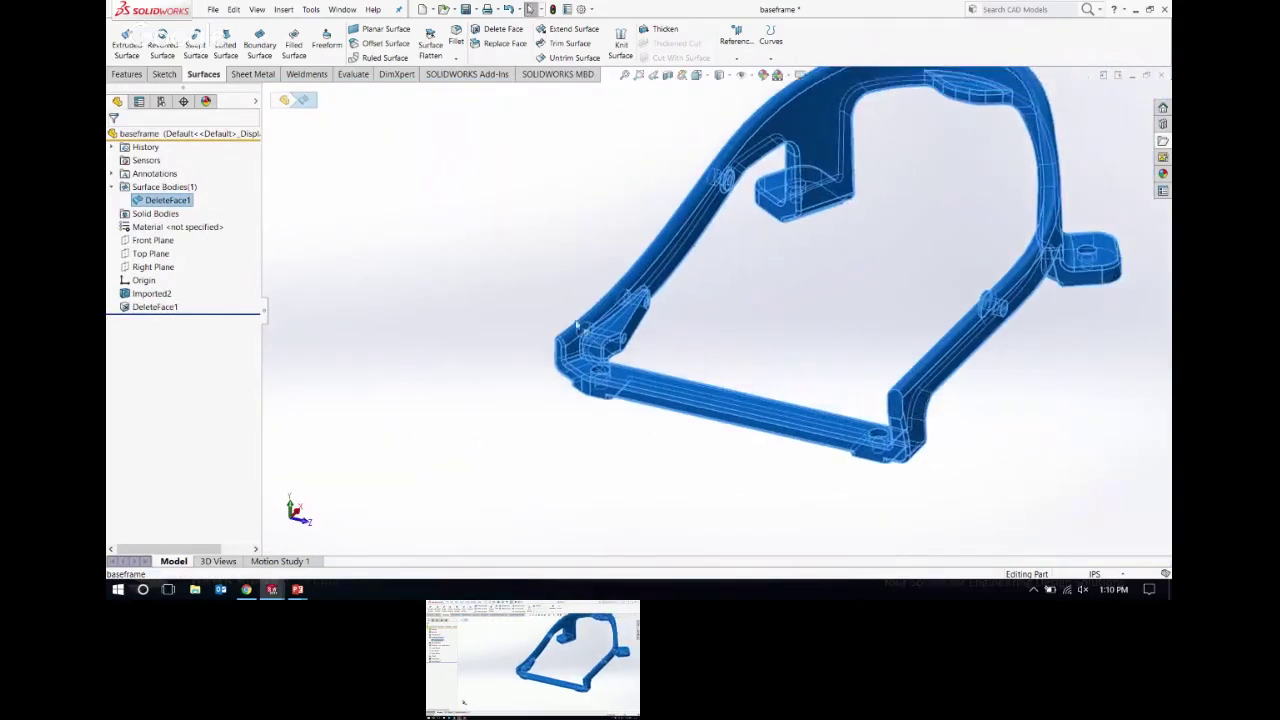
pyautogui.click(476, 334)
pyautogui.scroll(-5, 600, 375)
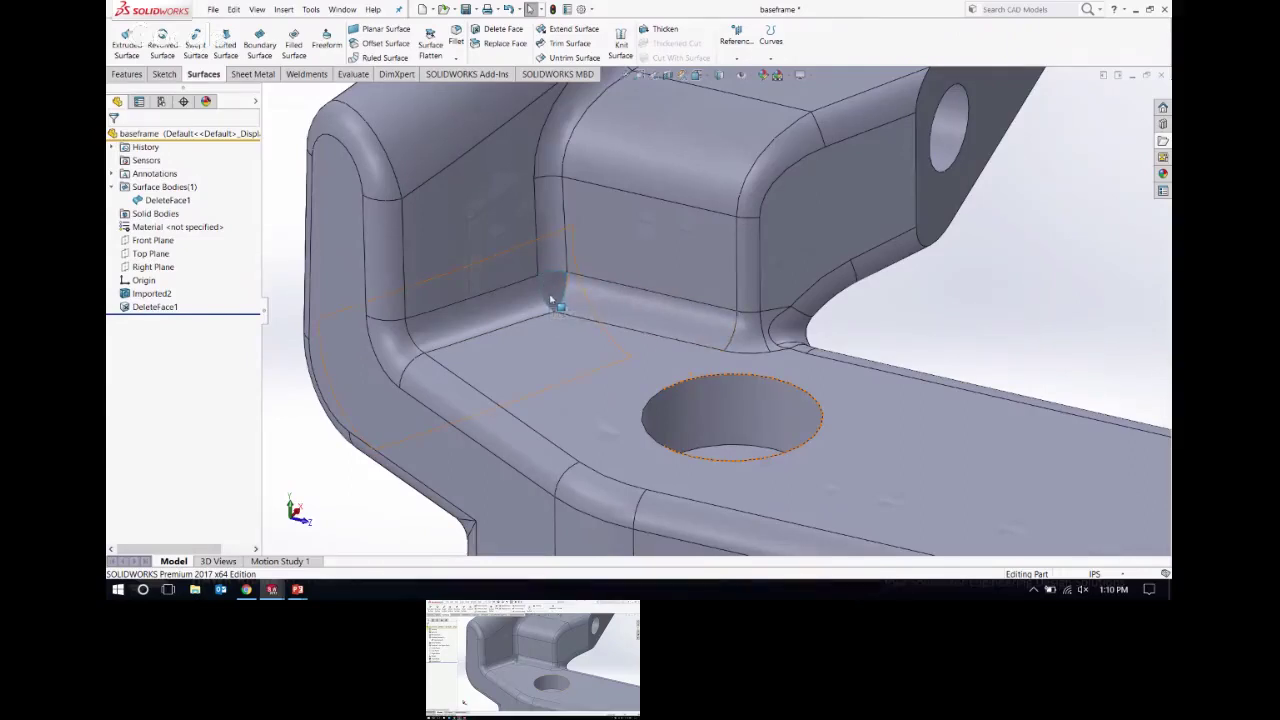
pyautogui.scroll(-5, 553, 302)
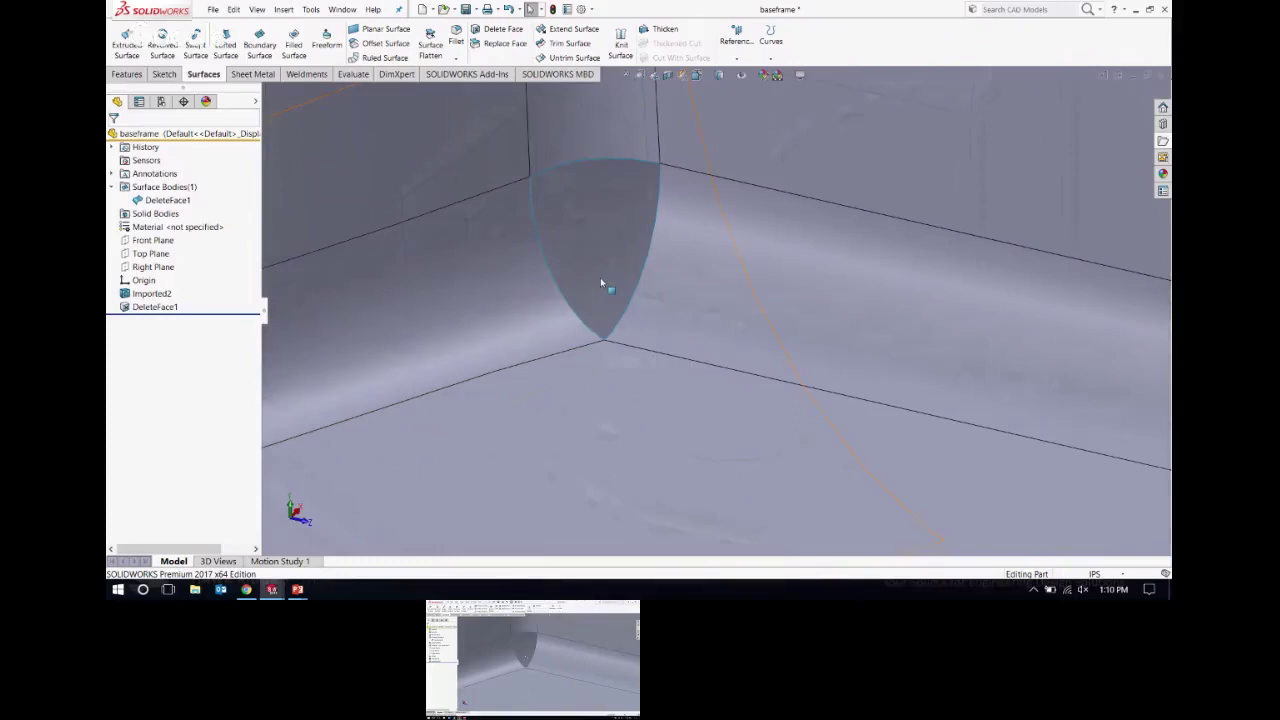
pyautogui.scroll(5, 600, 277)
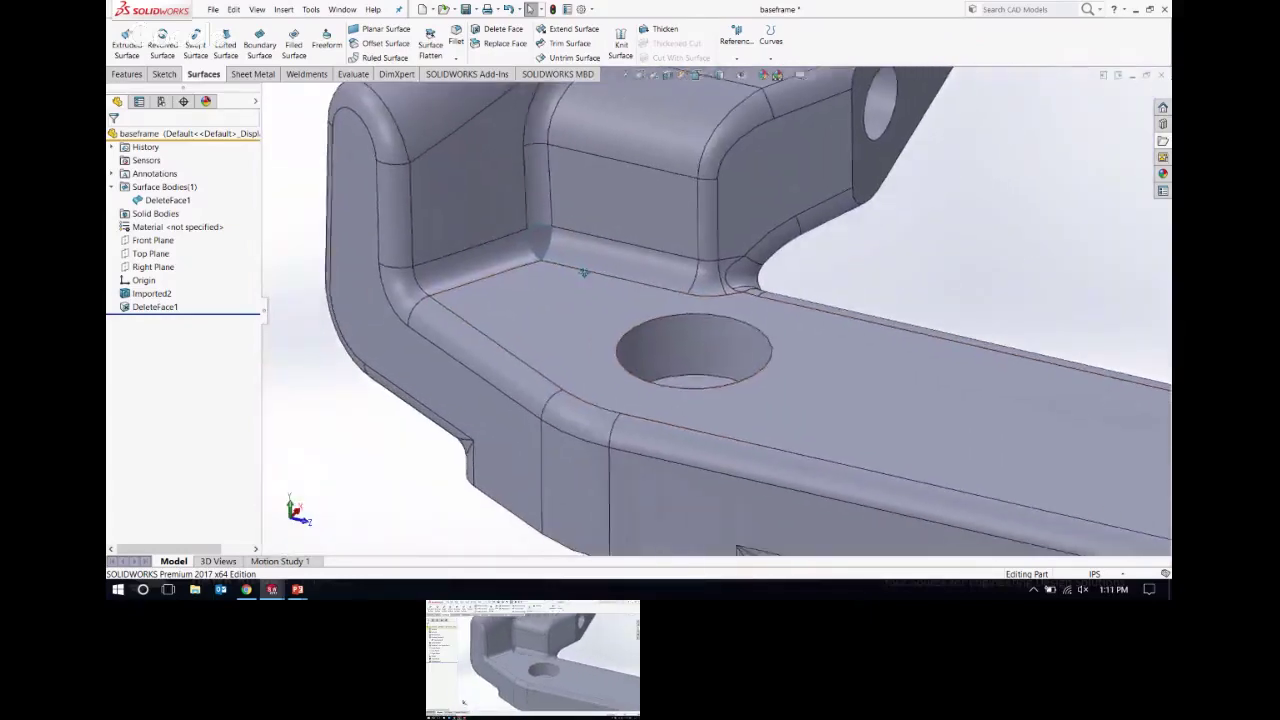
pyautogui.moveTo(583, 272); pyautogui.dragTo(573, 248, button='middle')
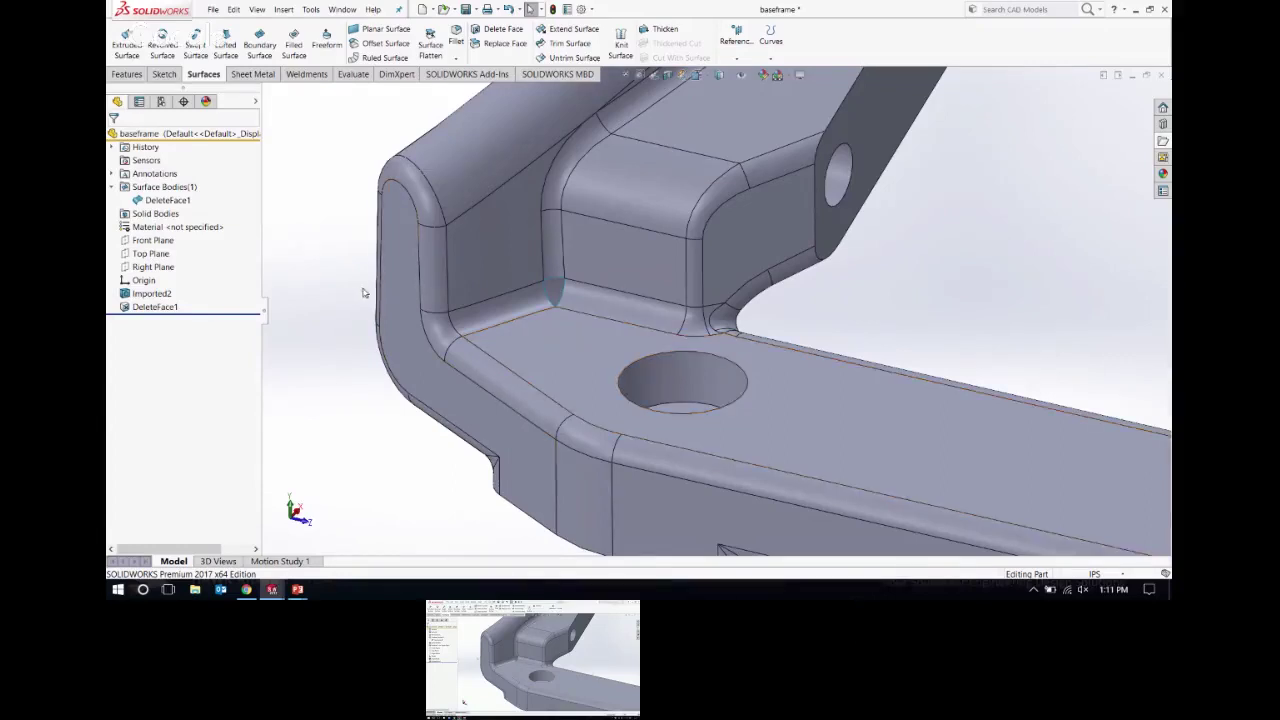
pyautogui.click(503, 29)
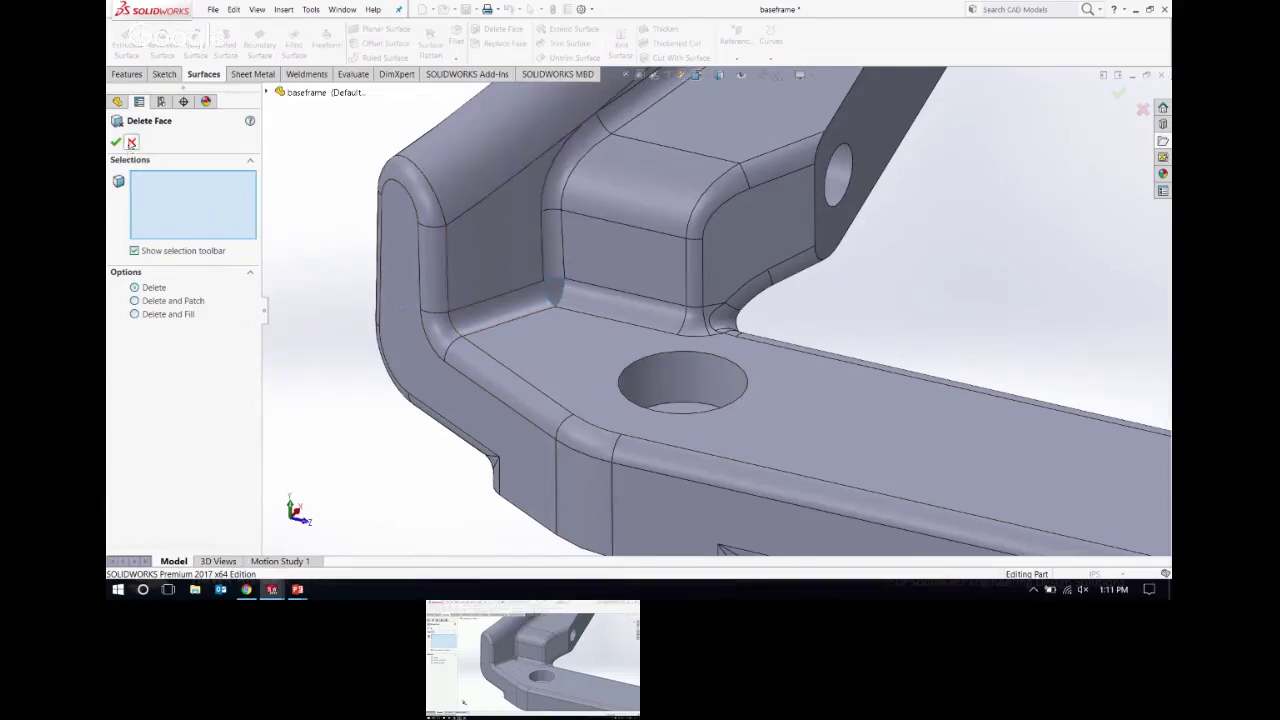
pyautogui.click(116, 142)
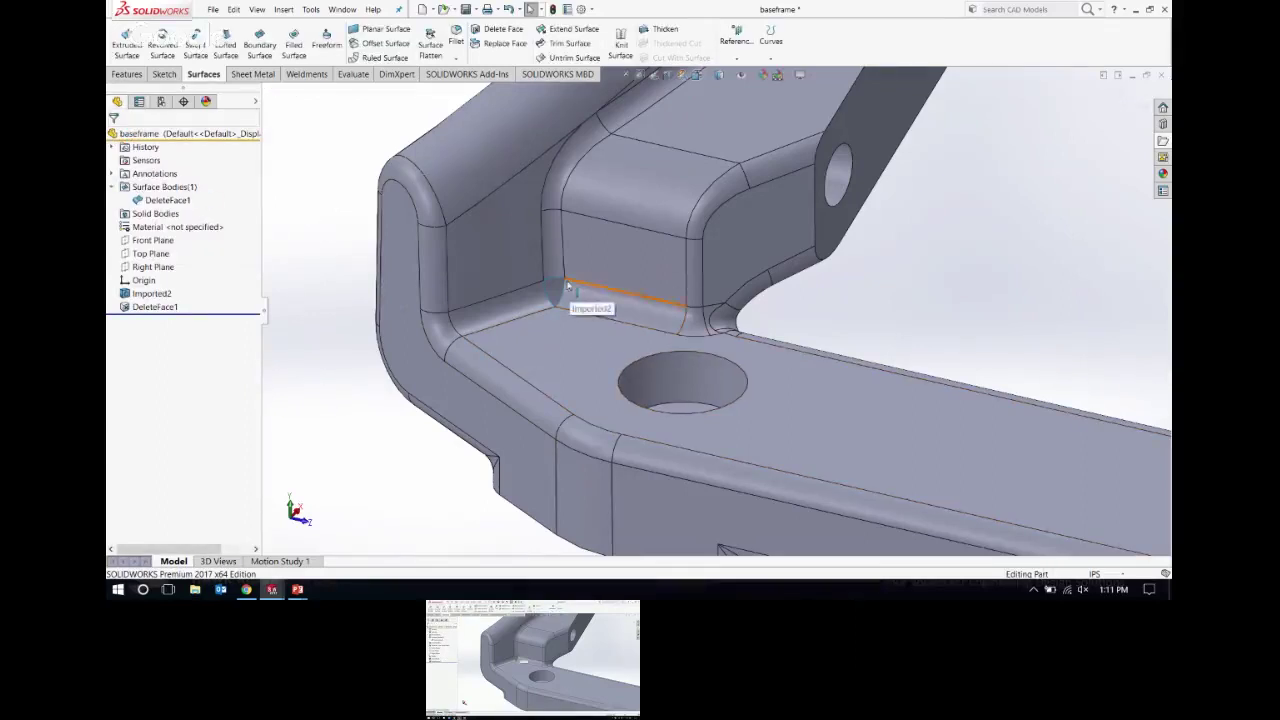
# Step: Copy the three flat faces surrounding the open corner as surfaces, using Offset Surface with a distance of 0 in
pyautogui.scroll(-3, 571, 303)
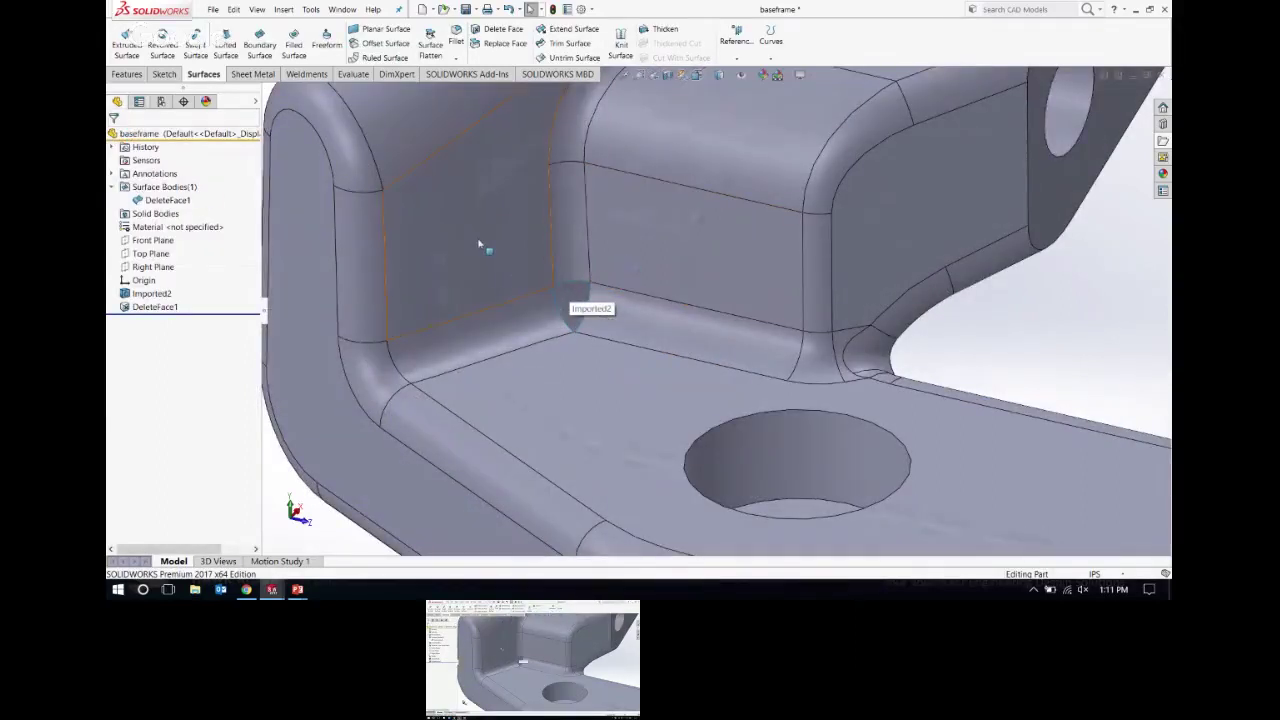
pyautogui.click(500, 244)
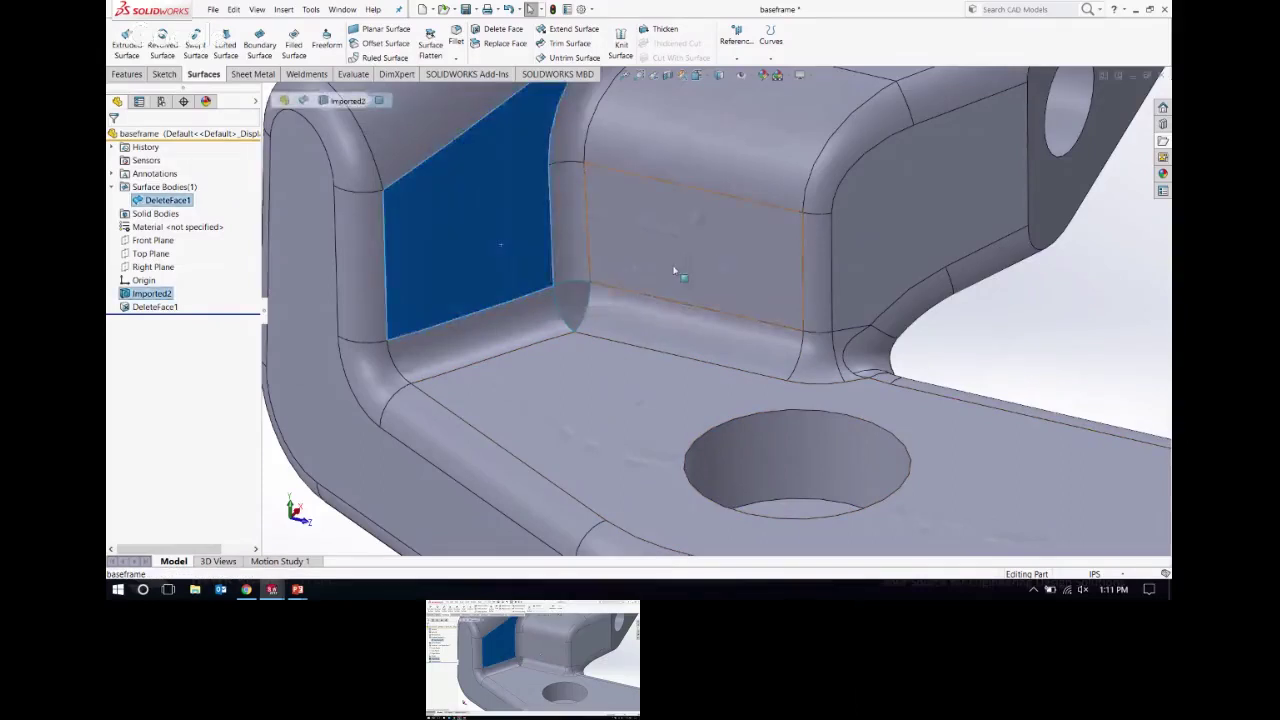
pyautogui.keyDown('ctrl'); pyautogui.click(674, 263); pyautogui.keyUp('ctrl')
pyautogui.keyDown('ctrl'); pyautogui.click(622, 404); pyautogui.keyUp('ctrl')
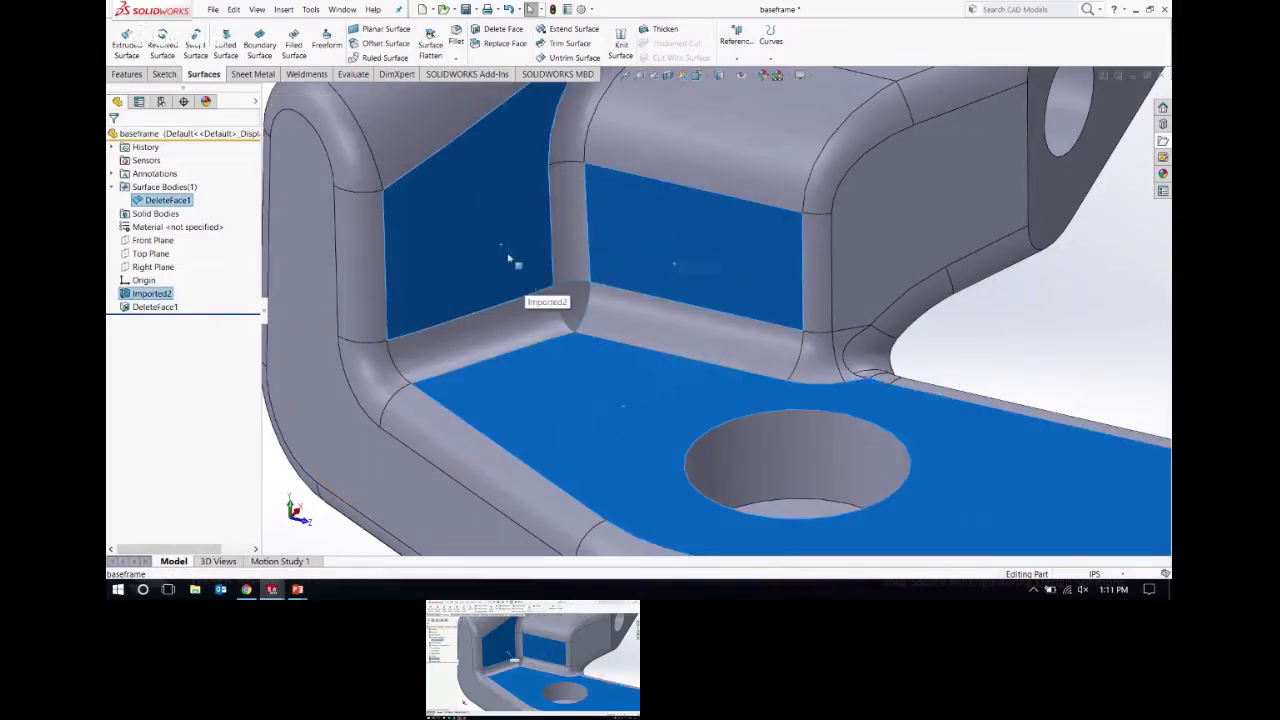
pyautogui.click(380, 46)
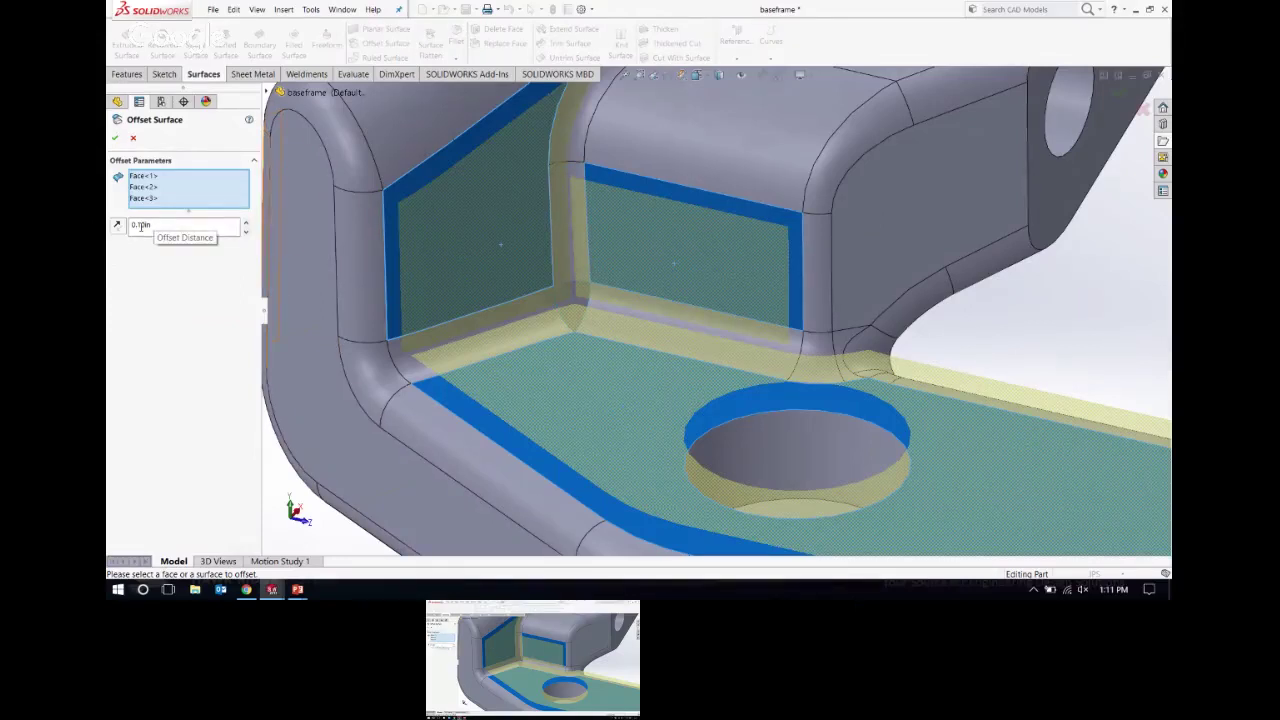
pyautogui.moveTo(585, 265); pyautogui.dragTo(484, 241, button='middle')
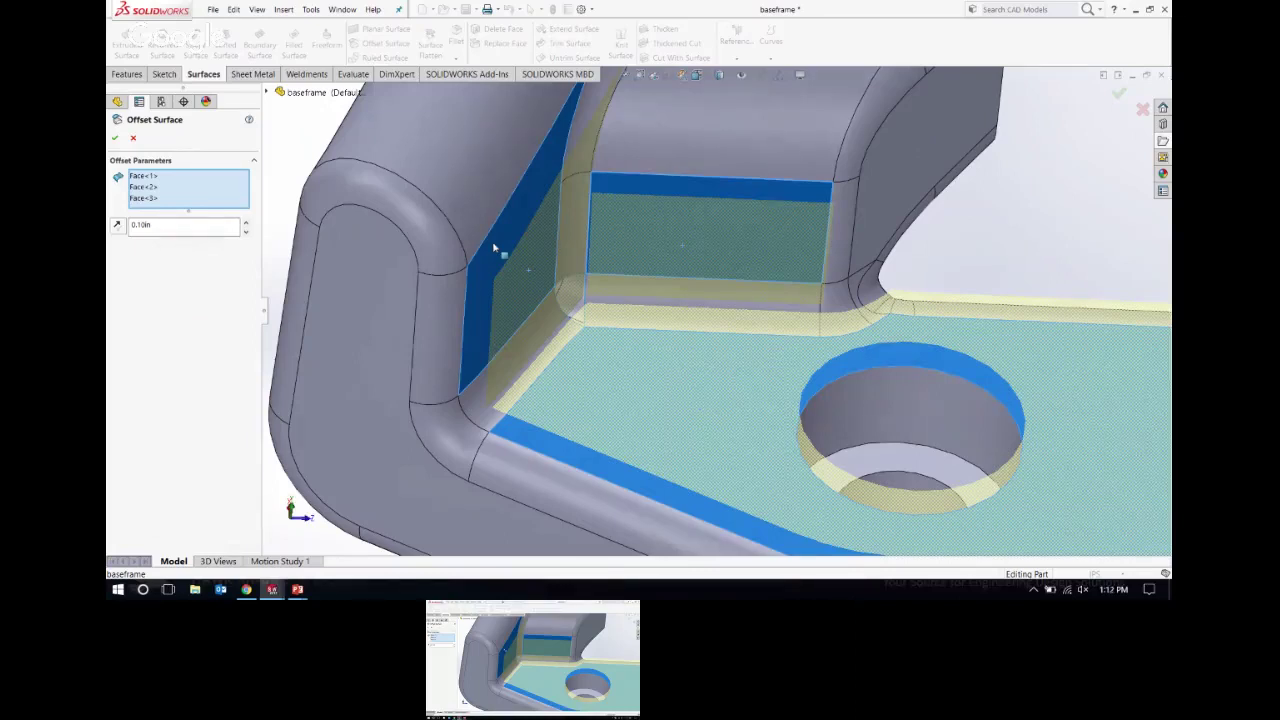
pyautogui.click(155, 225)
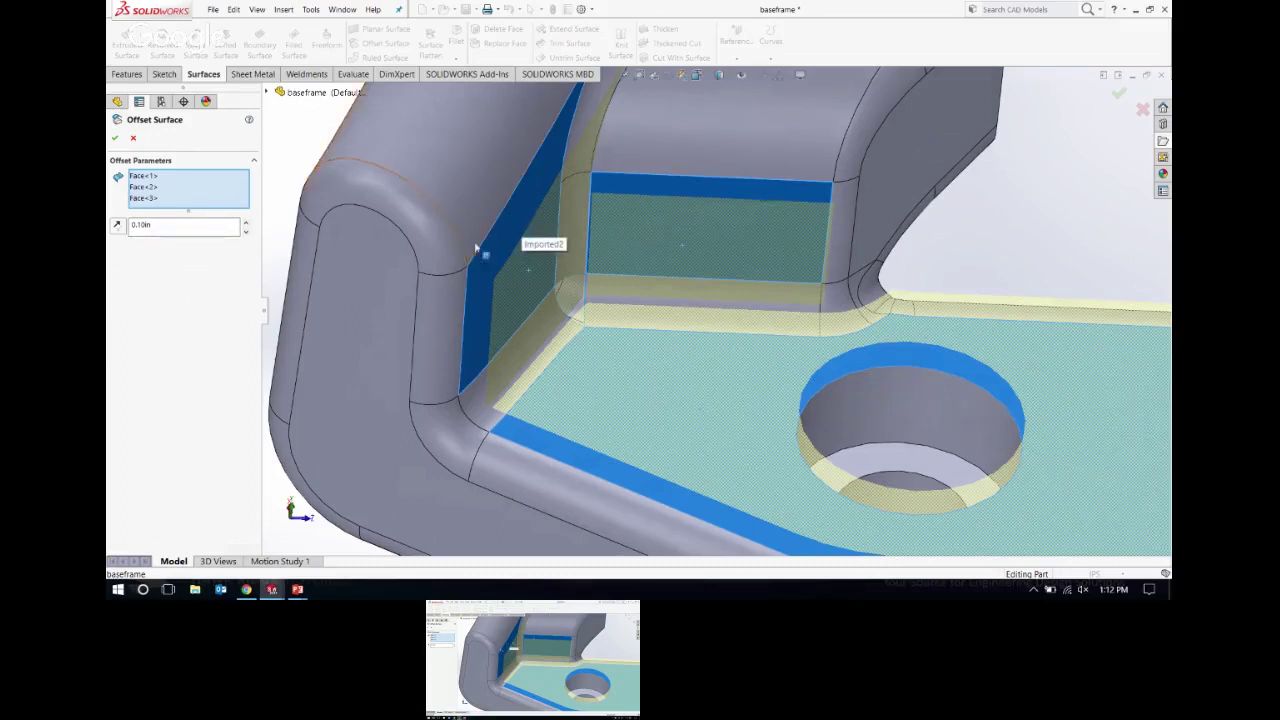
pyautogui.doubleClick(166, 226)
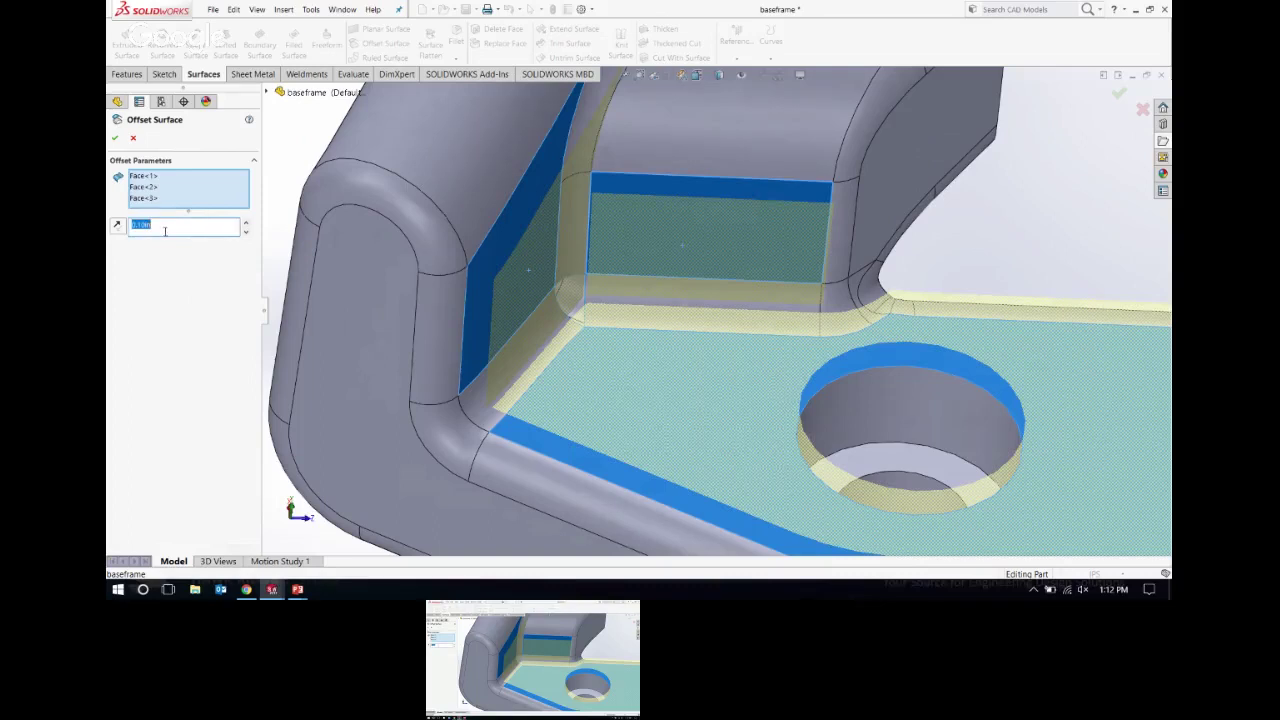
pyautogui.write('0')
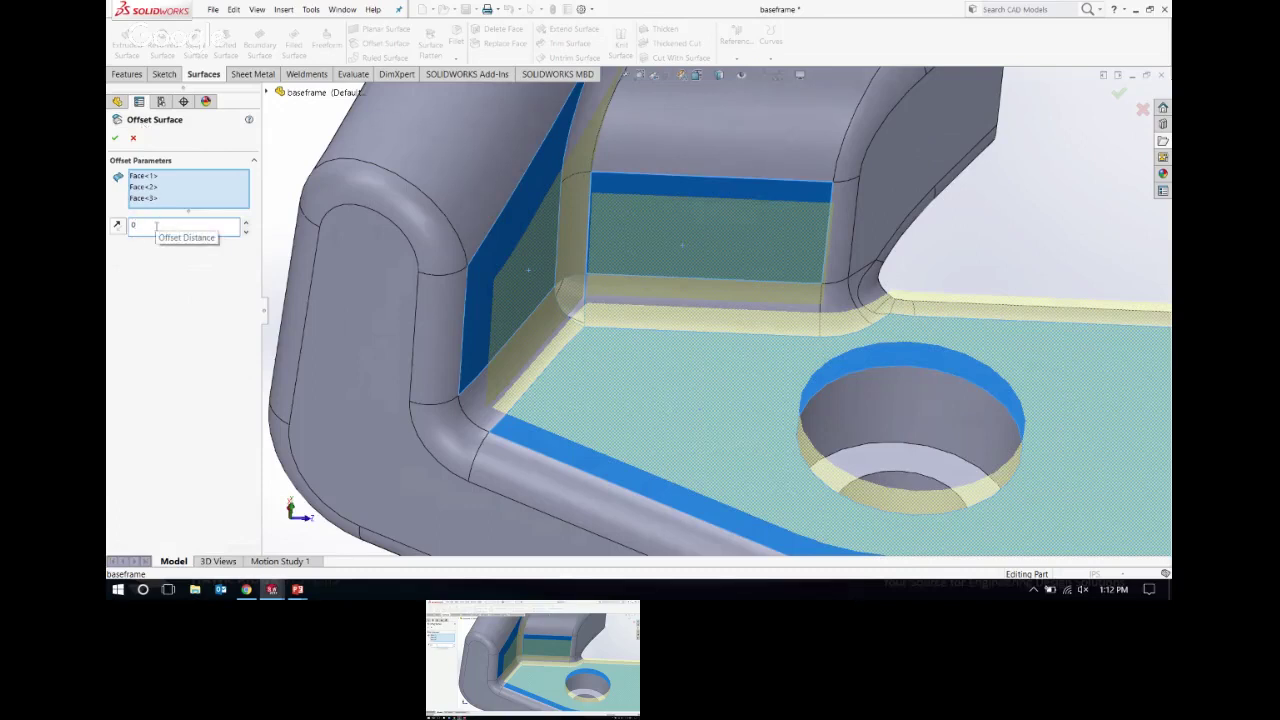
pyautogui.press('Return')
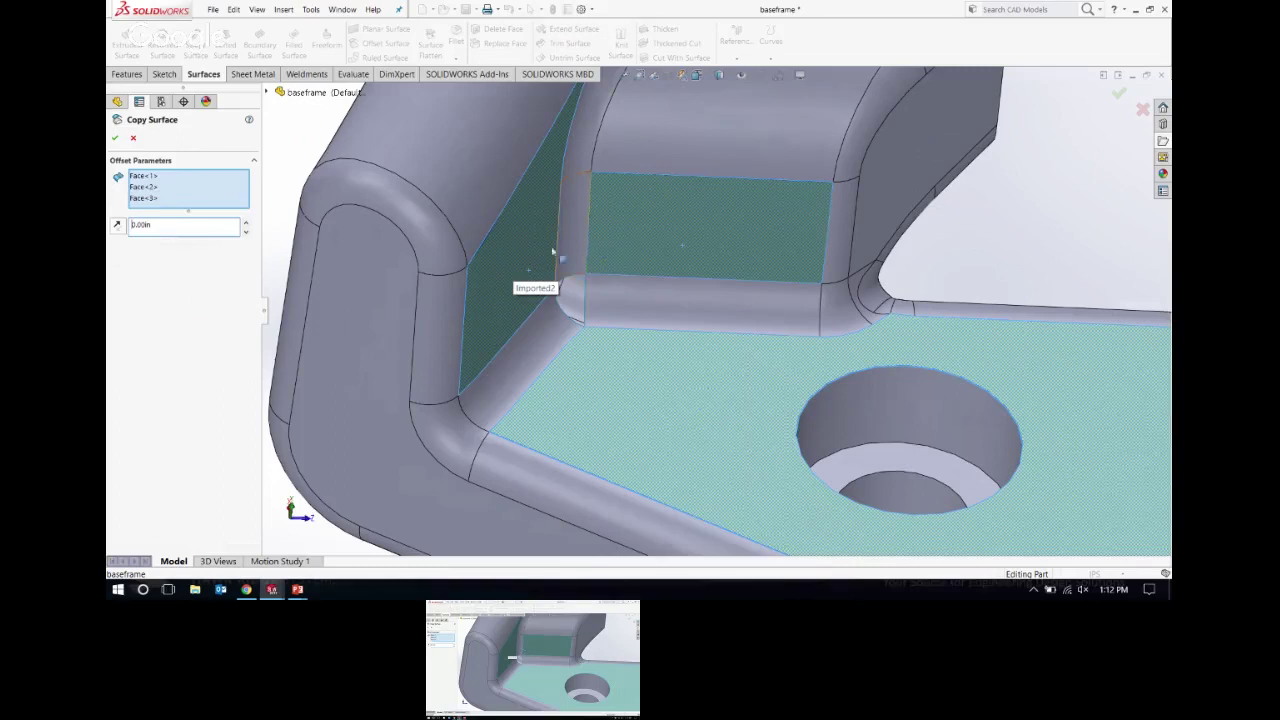
pyautogui.click(115, 137)
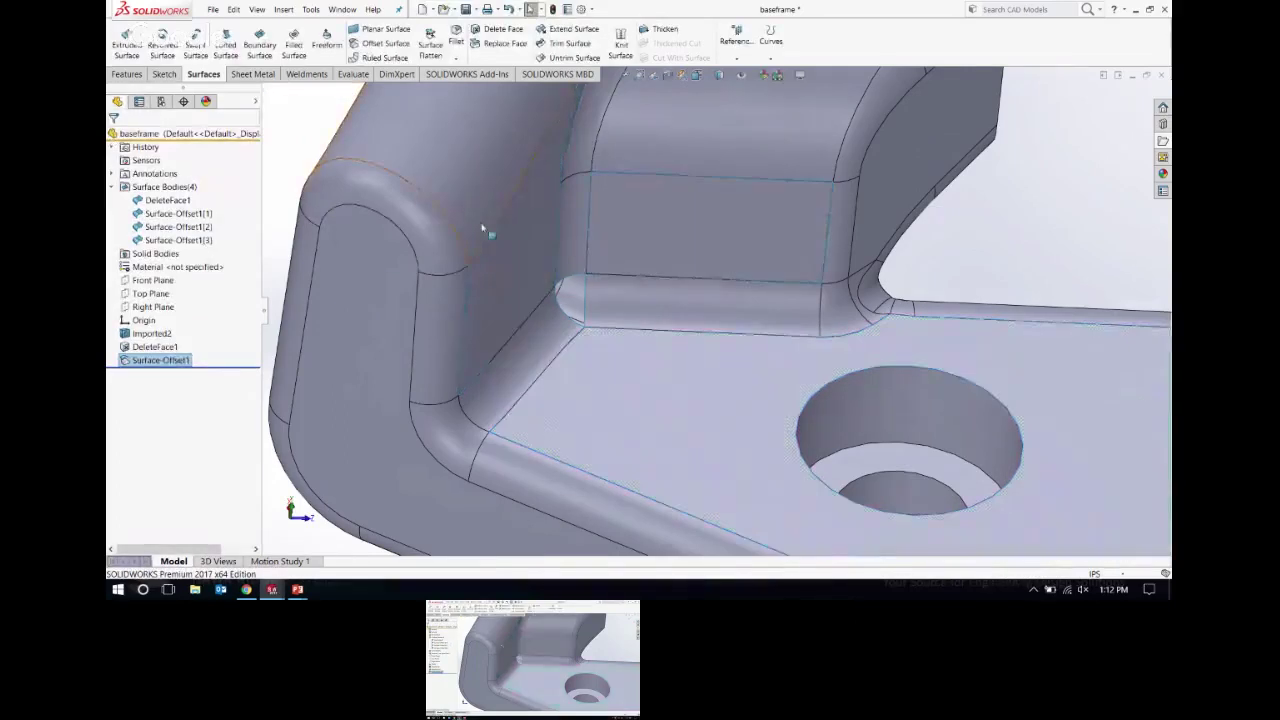
# Step: Highlight each body in the Surface Bodies folder to identify the frame surface and the three copied surfaces
pyautogui.click(284, 168)
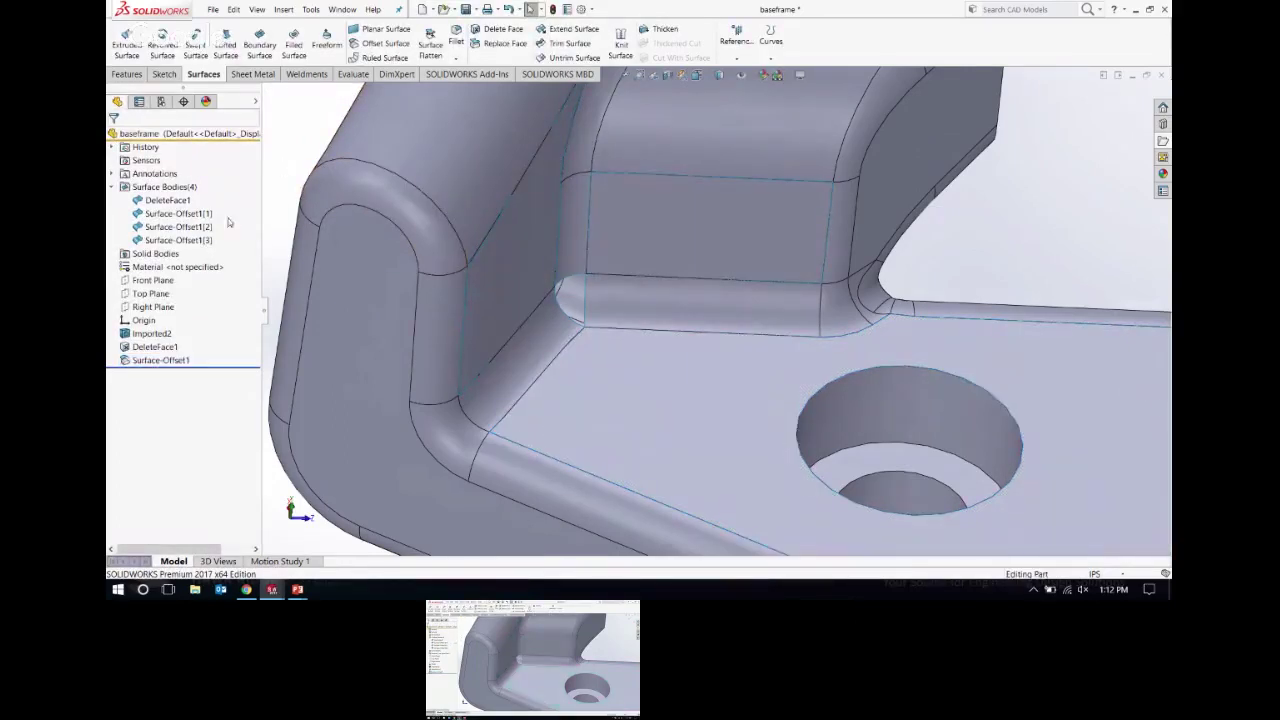
pyautogui.click(158, 189)
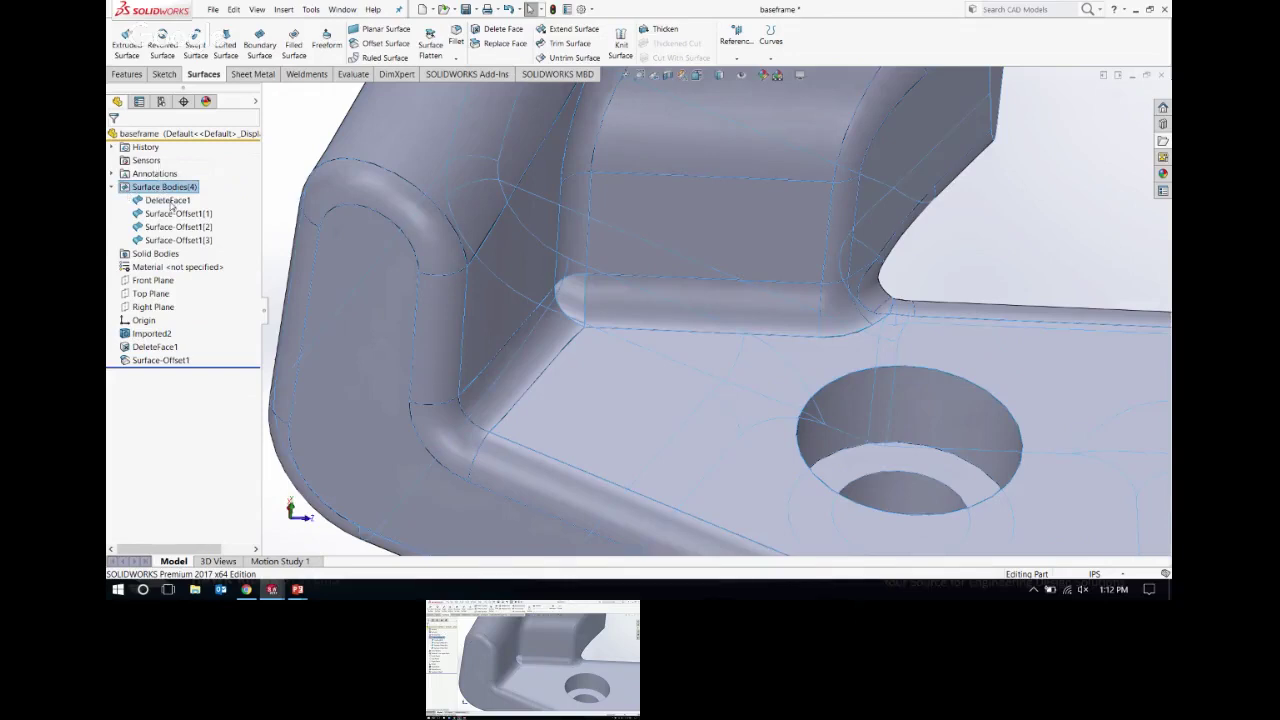
pyautogui.click(180, 203)
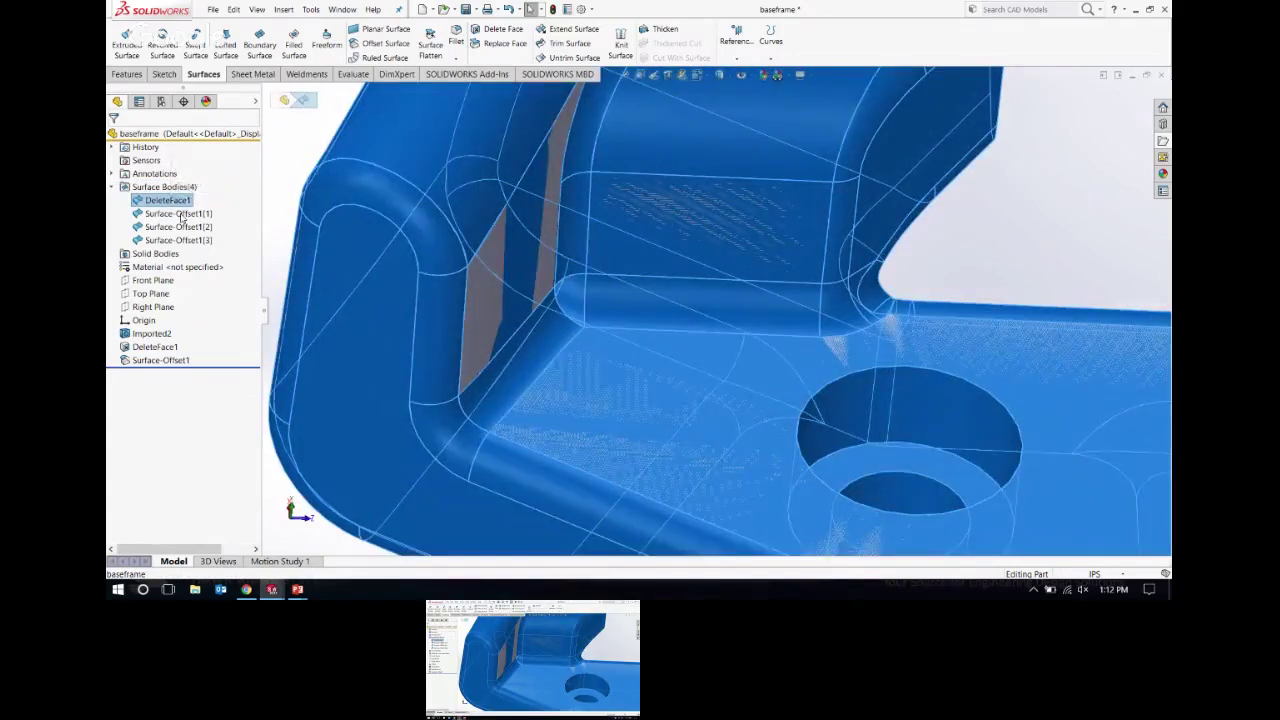
pyautogui.click(178, 214)
pyautogui.click(178, 227)
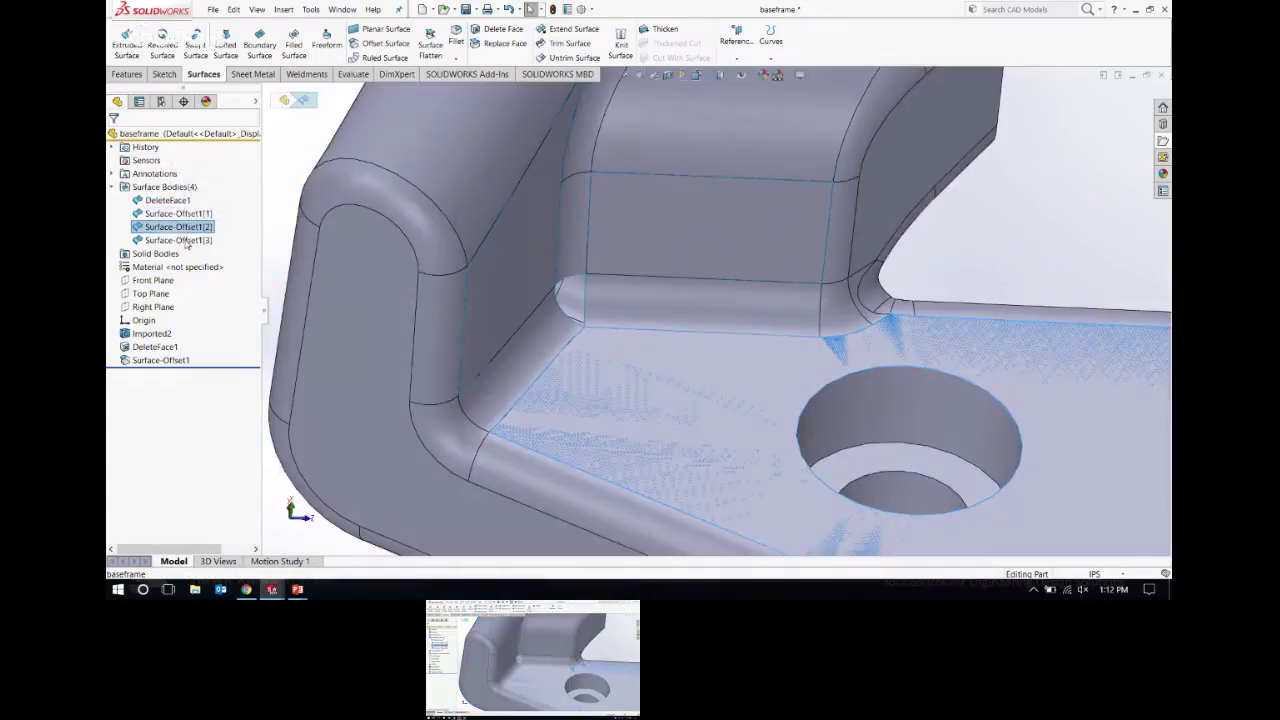
pyautogui.click(178, 240)
pyautogui.click(308, 102)
pyautogui.scroll(2, 420, 218)
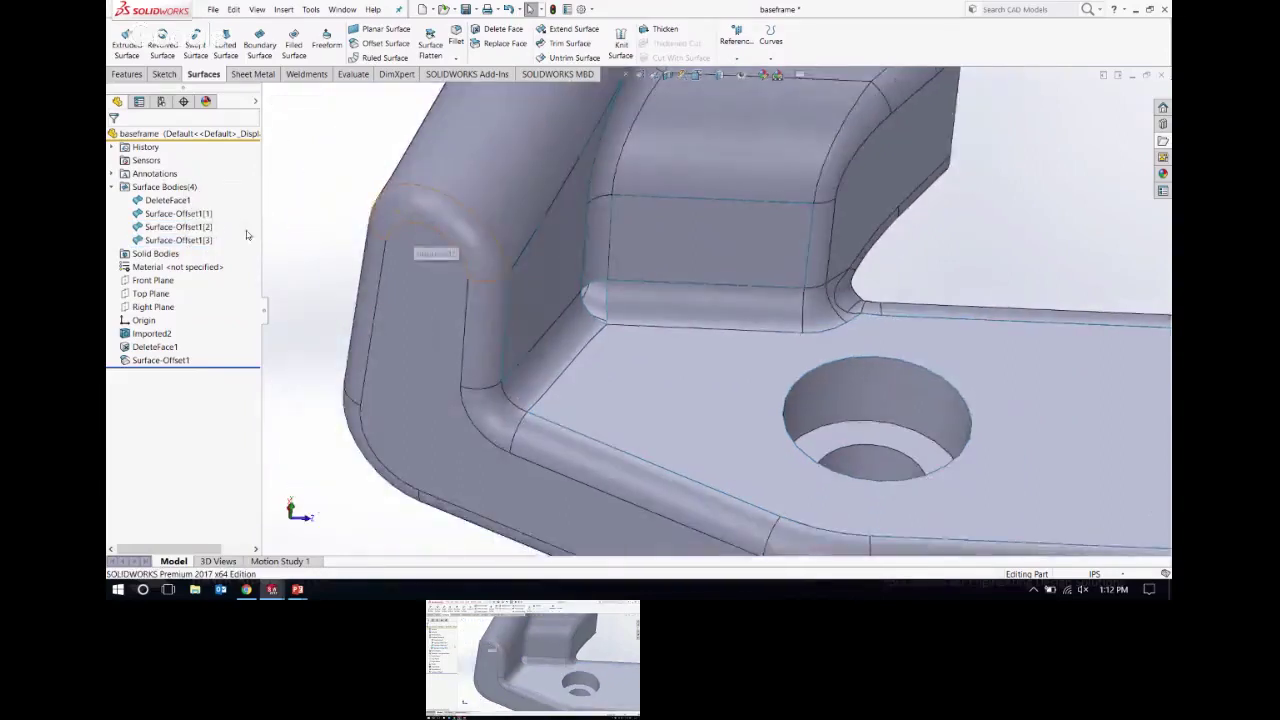
# Step: Hide the three copied surface bodies, Surface-Offset1[1] to Surface-Offset1[3]
pyautogui.click(178, 214)
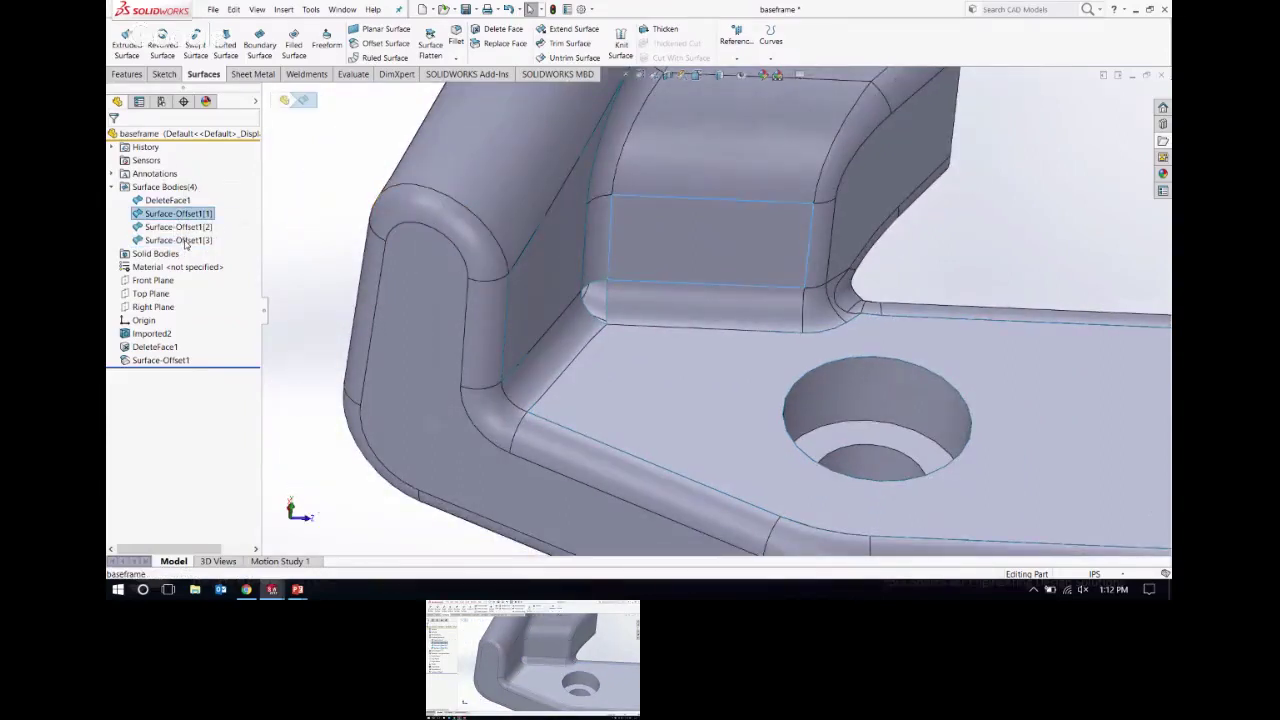
pyautogui.keyDown('shift'); pyautogui.click(185, 241); pyautogui.keyUp('shift')
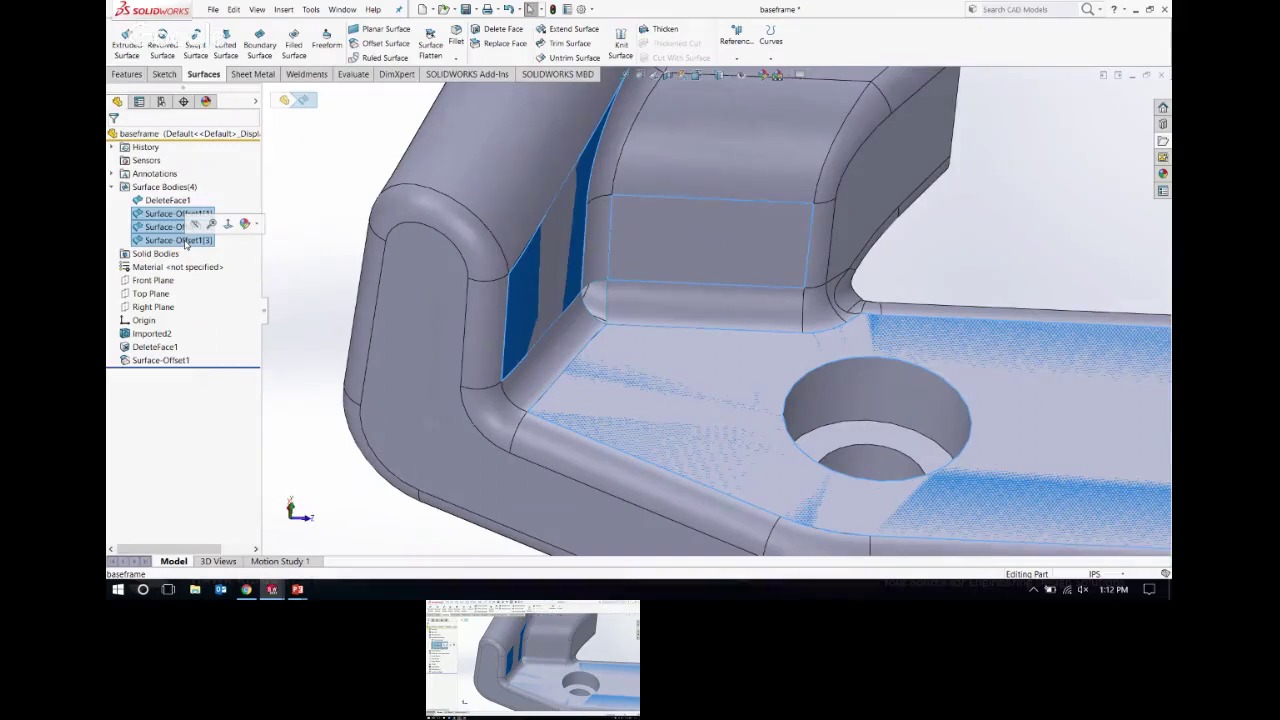
pyautogui.click(196, 224)
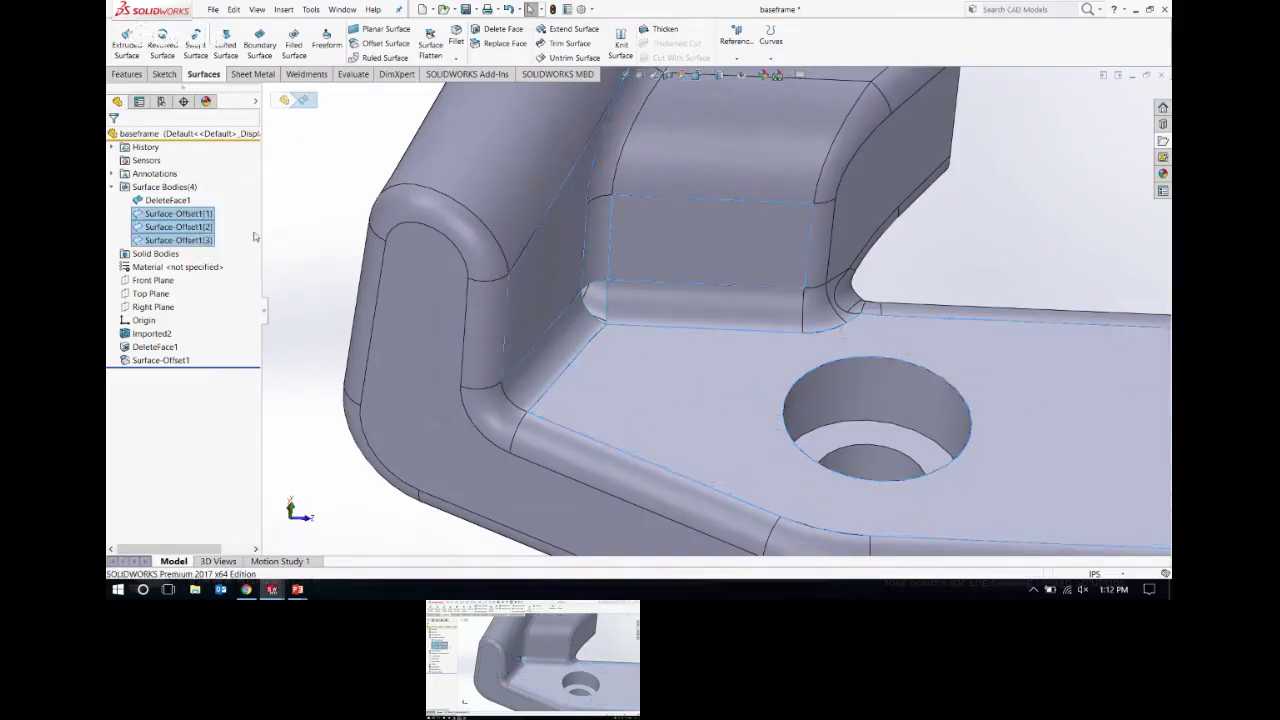
pyautogui.click(315, 208)
pyautogui.moveTo(400, 268); pyautogui.dragTo(620, 274, button='middle')
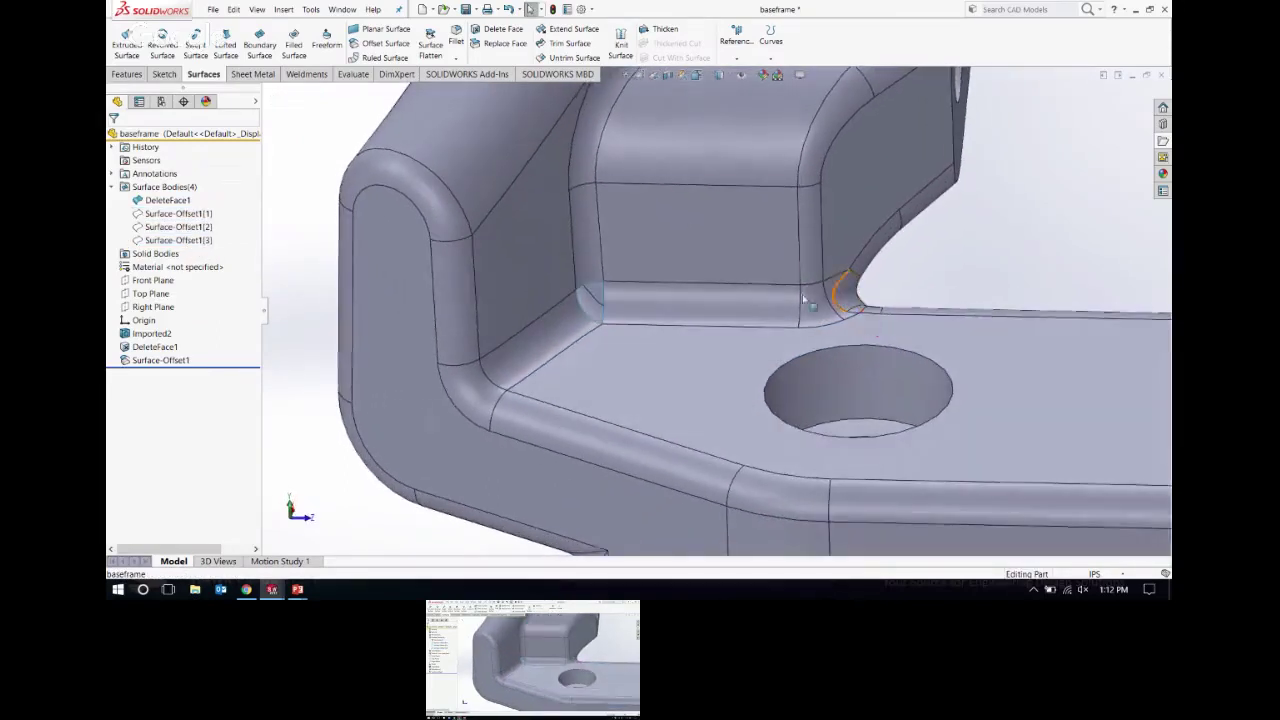
pyautogui.scroll(-3, 615, 274)
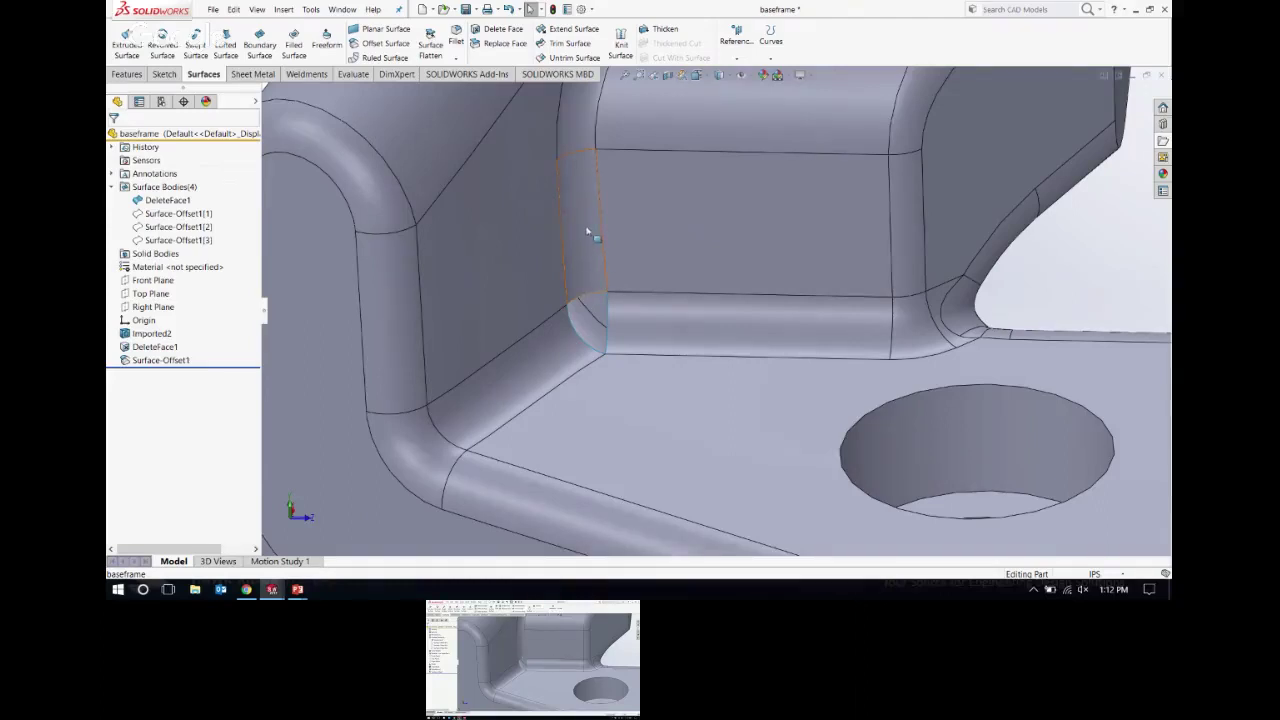
# Step: Set the document's unit system to MMGS (millimetre, gram, second)
pyautogui.click(1098, 575)
pyautogui.click(1058, 524)
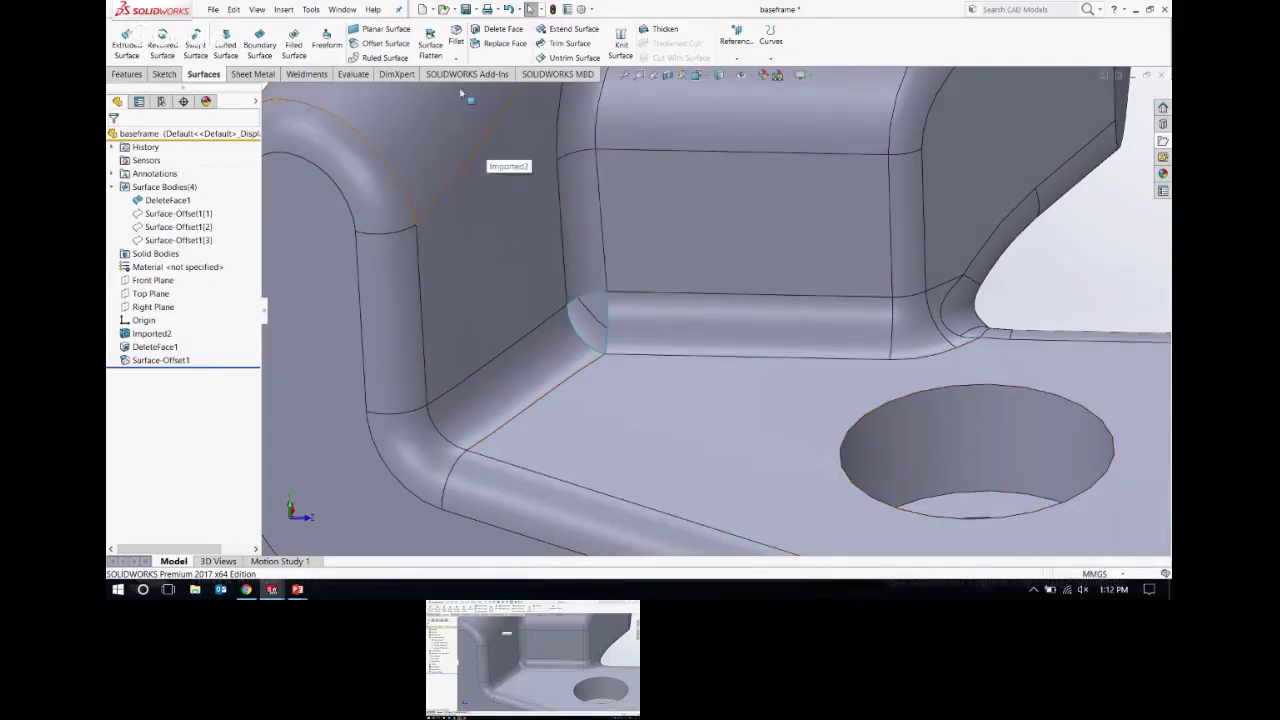
# Step: Search the commands for "check" and open the Check tool for the frame geometry
pyautogui.click(312, 10)
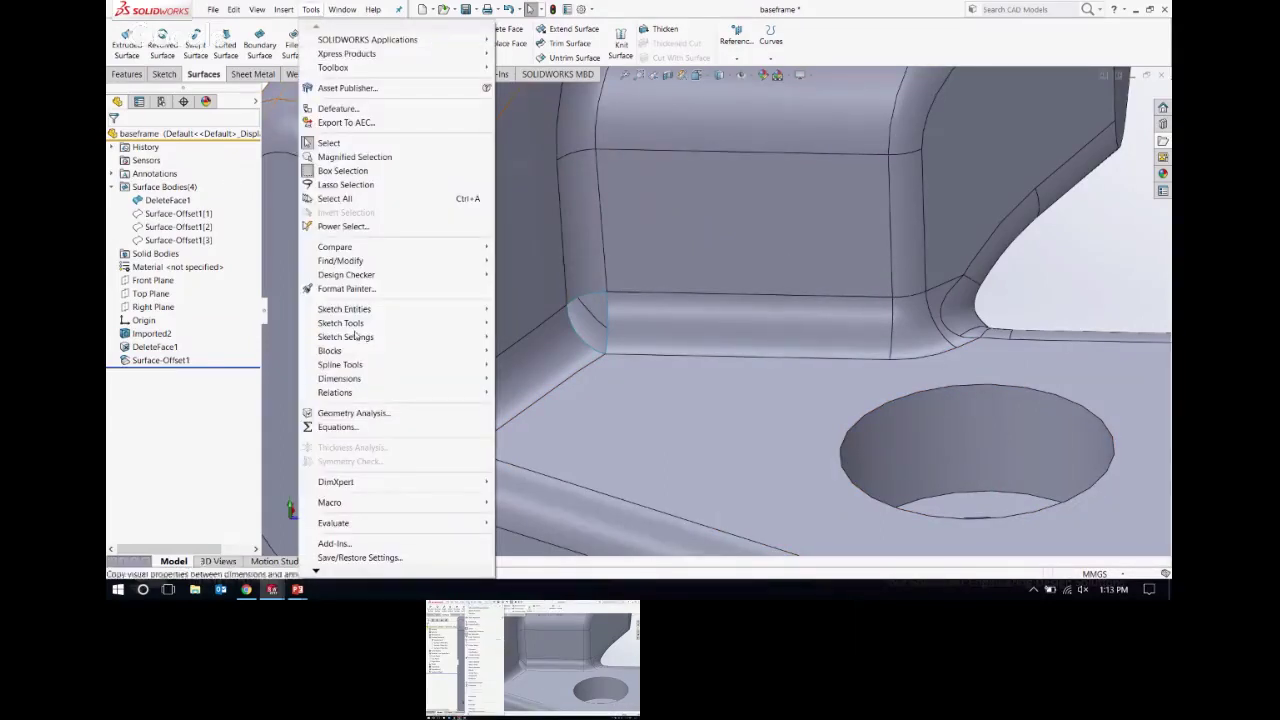
pyautogui.moveTo(318, 572)
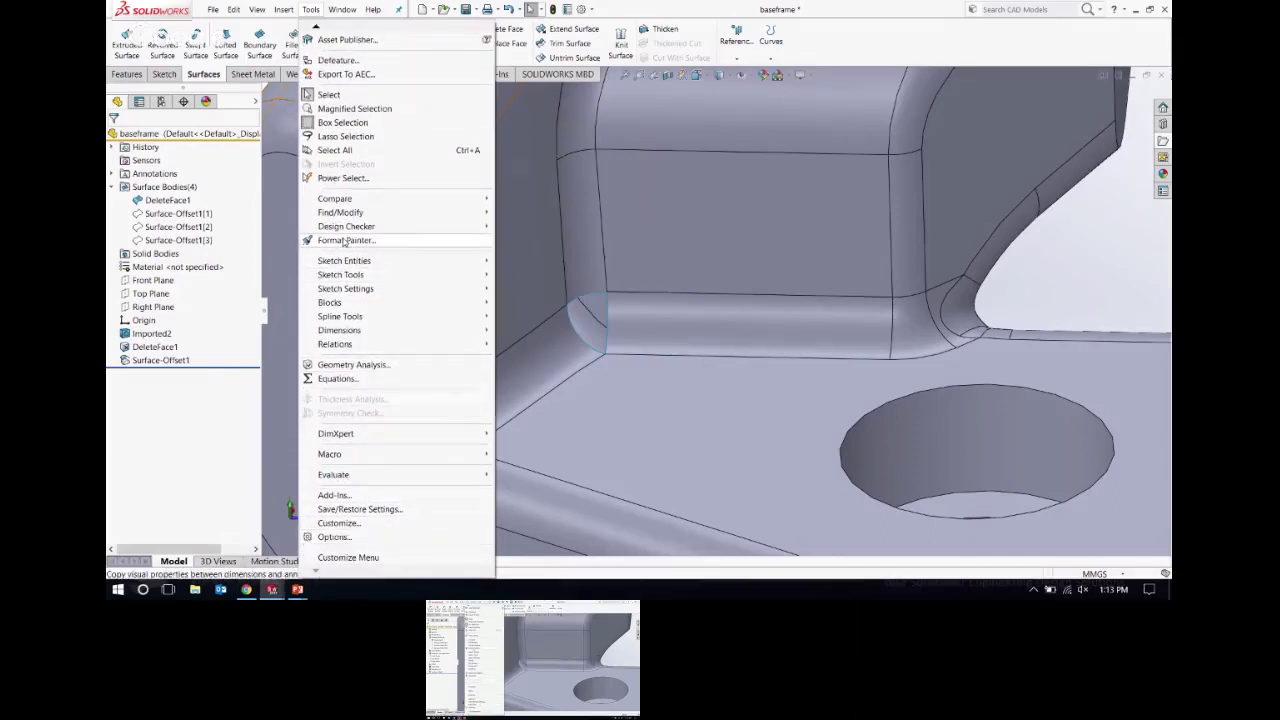
pyautogui.moveTo(359, 216)
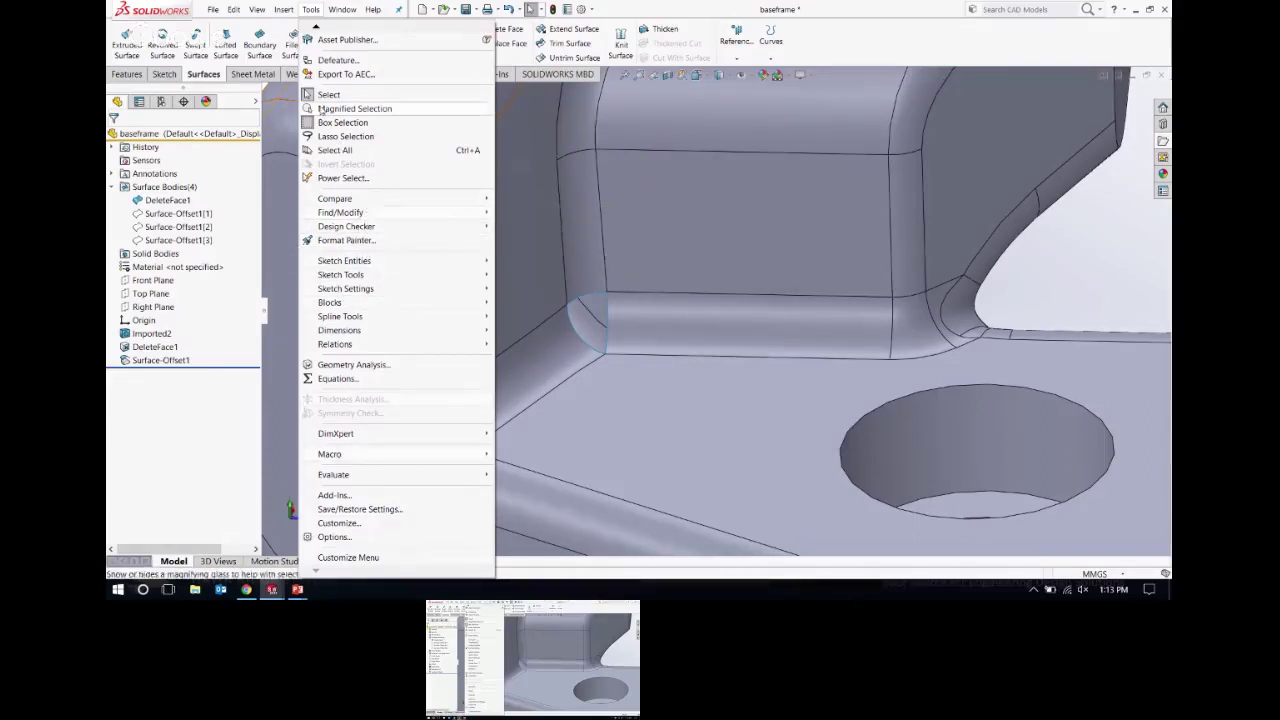
pyautogui.moveTo(312, 28)
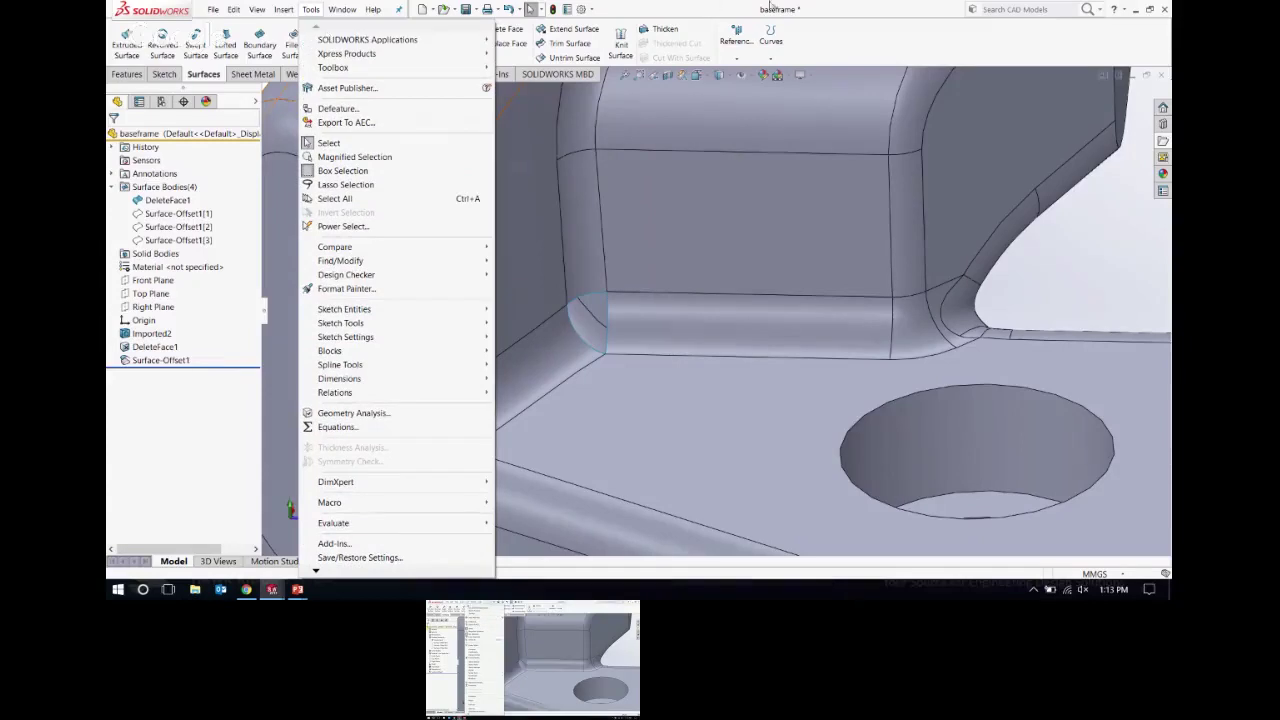
pyautogui.click(1098, 9)
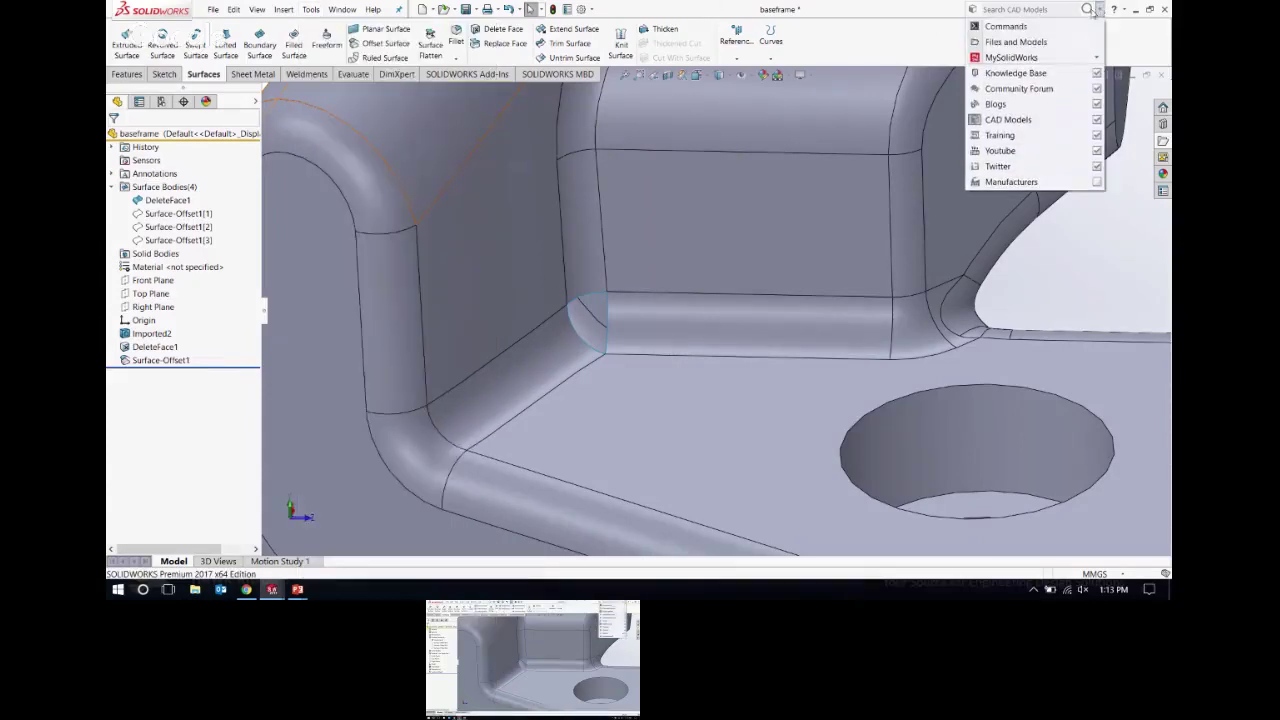
pyautogui.click(1018, 28)
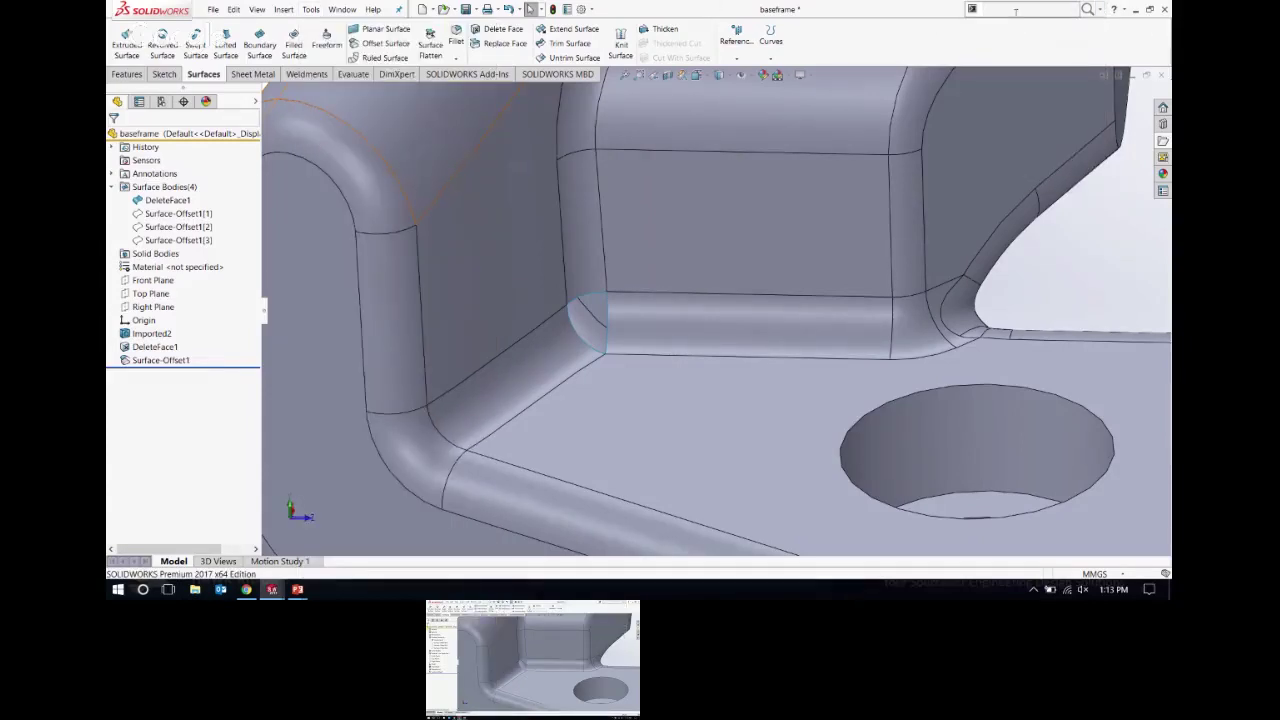
pyautogui.write('check')
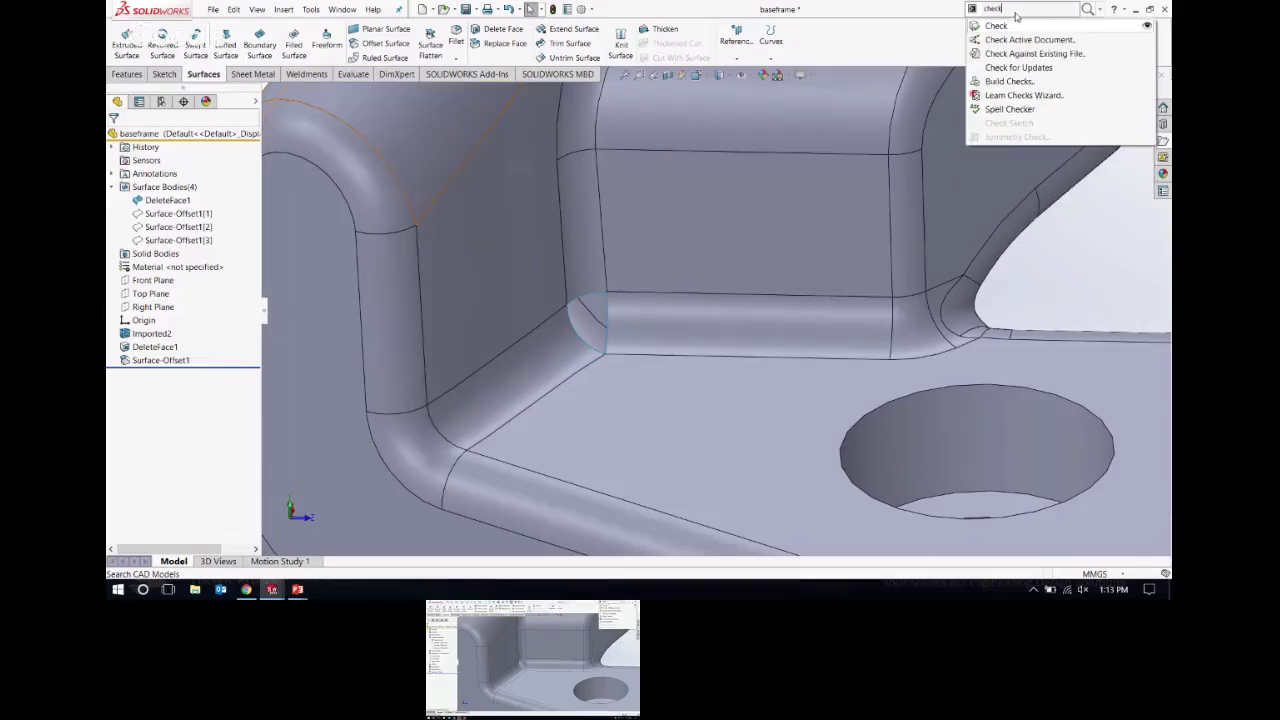
pyautogui.click(353, 76)
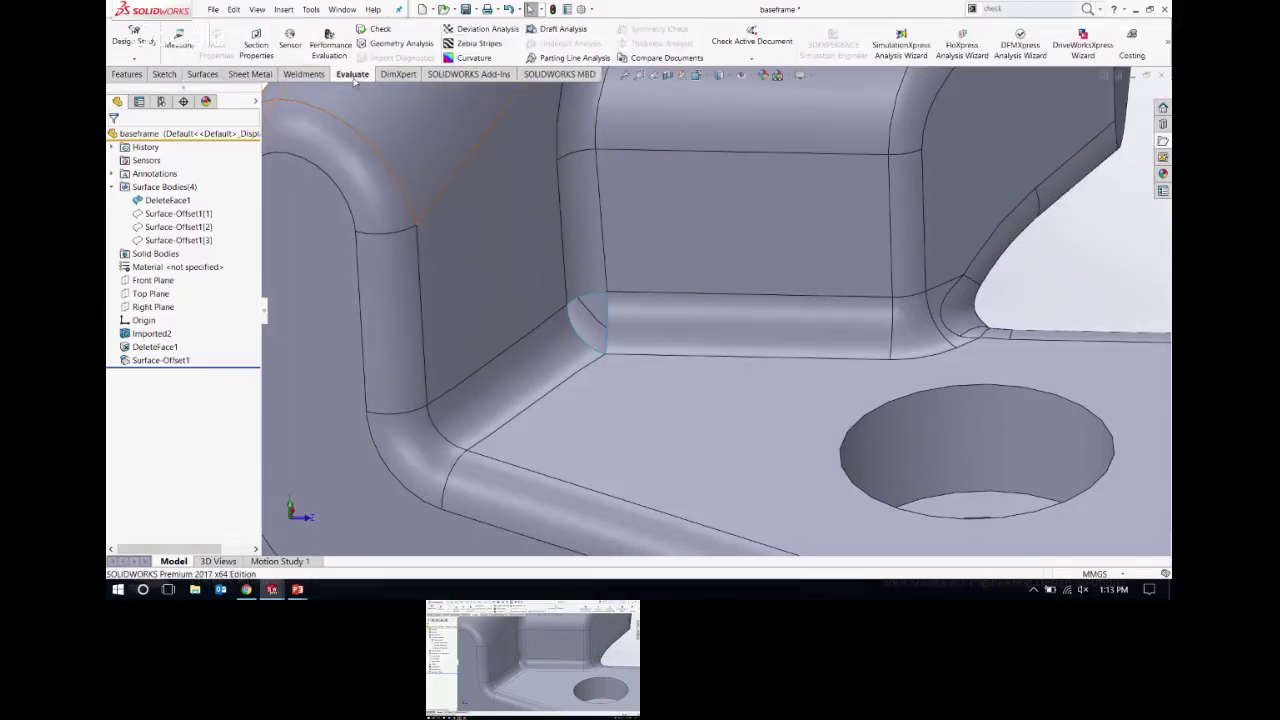
pyautogui.click(377, 29)
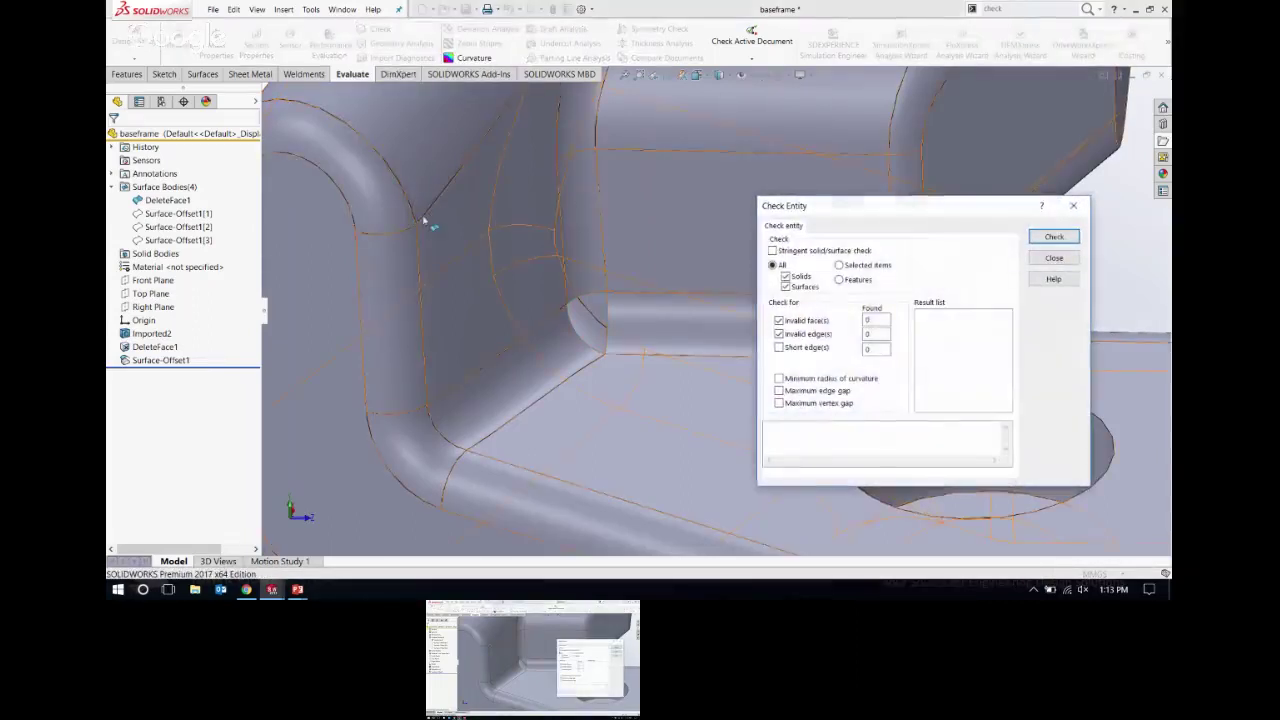
# Step: Check only the selected DeleteFace1 surface body for invalid faces, invalid edges and minimum radius of curvature, and close the check
pyautogui.moveTo(864, 210); pyautogui.dragTo(740, 119)
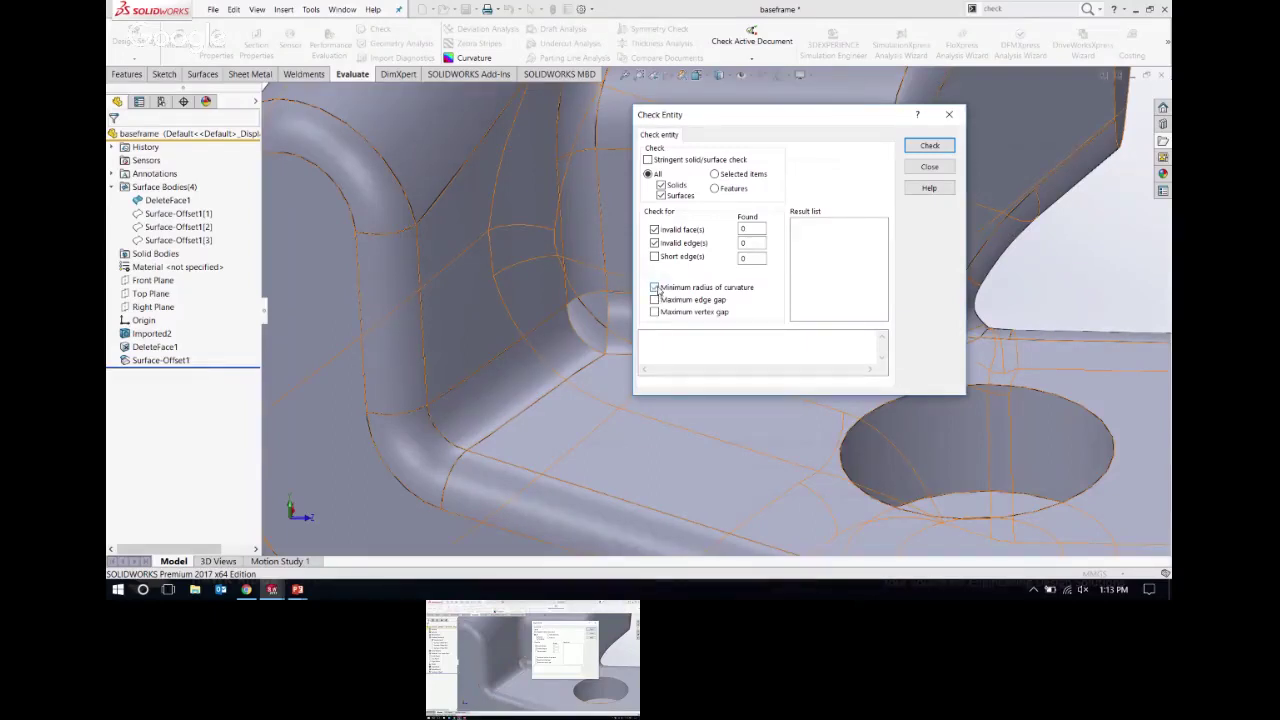
pyautogui.click(522, 377)
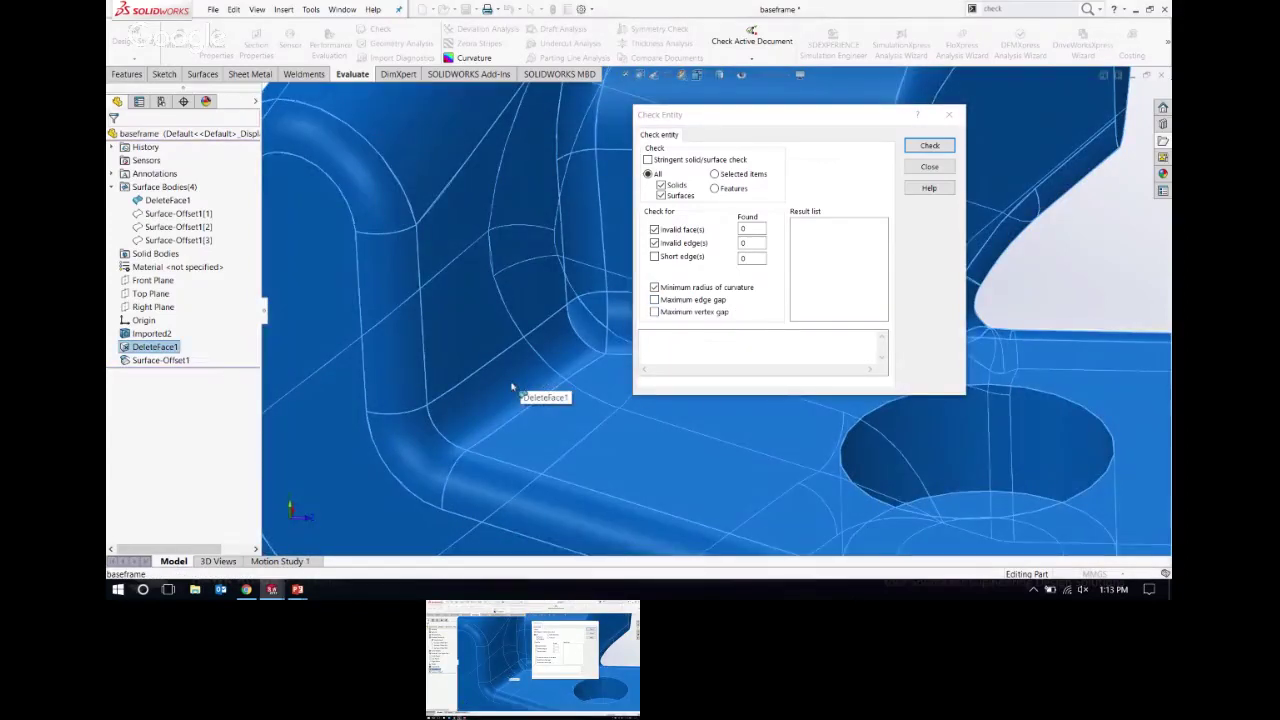
pyautogui.click(714, 175)
pyautogui.rightClick(804, 180)
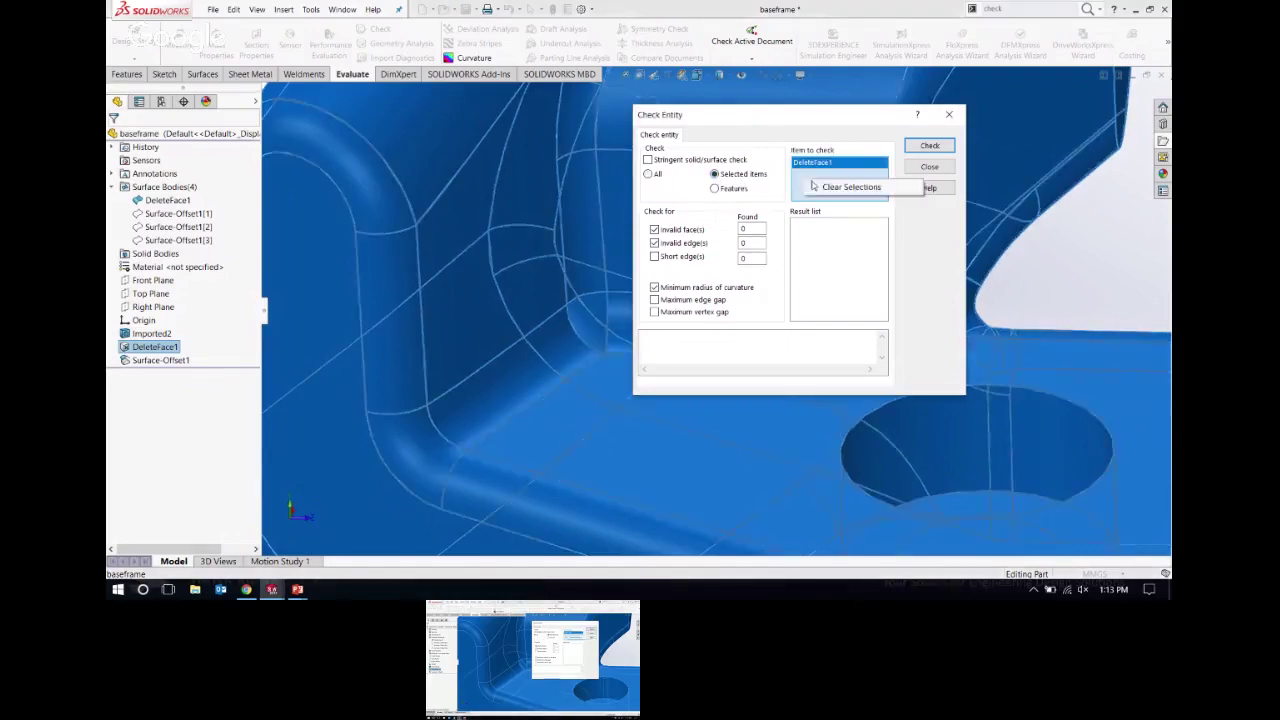
pyautogui.click(850, 186)
pyautogui.click(516, 381)
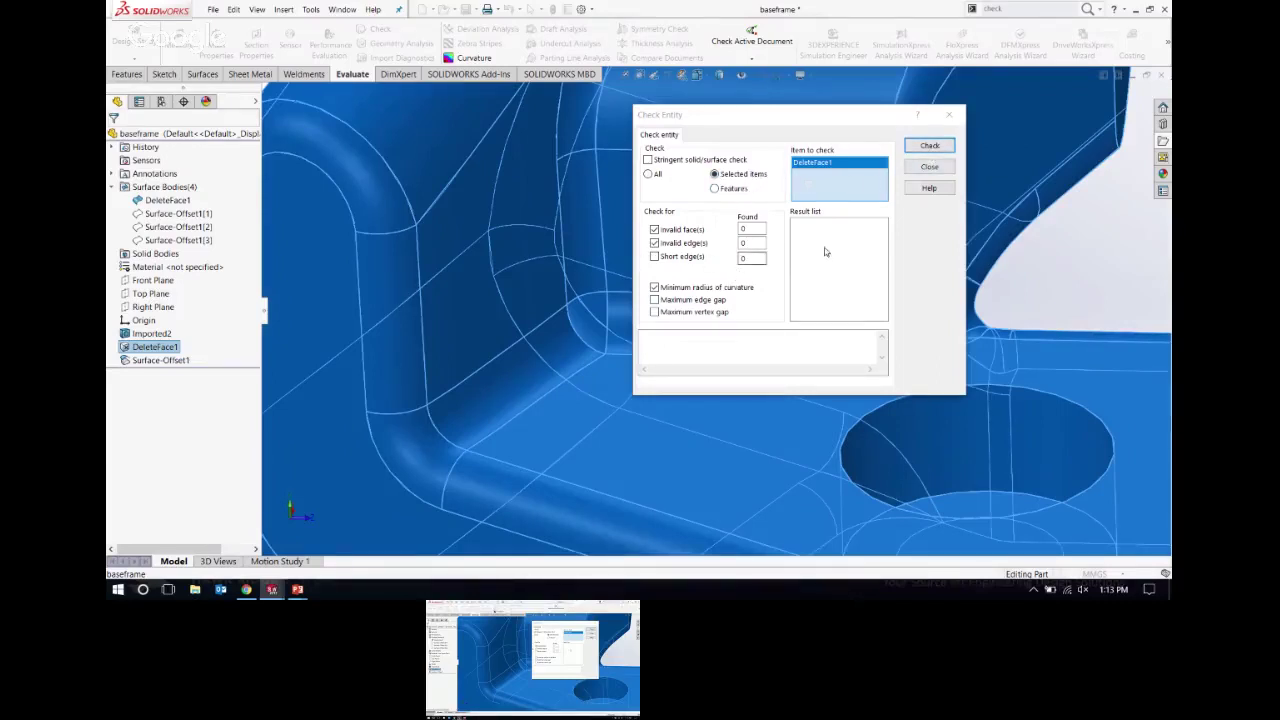
pyautogui.click(925, 147)
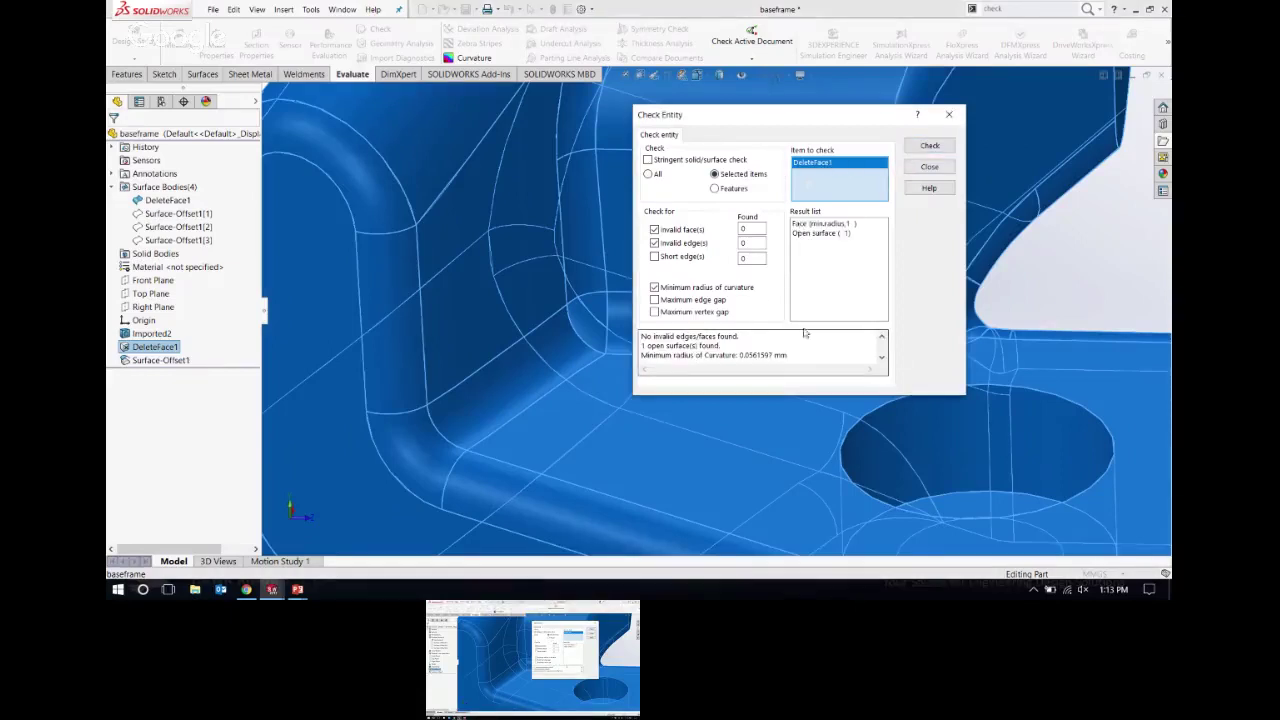
pyautogui.click(949, 114)
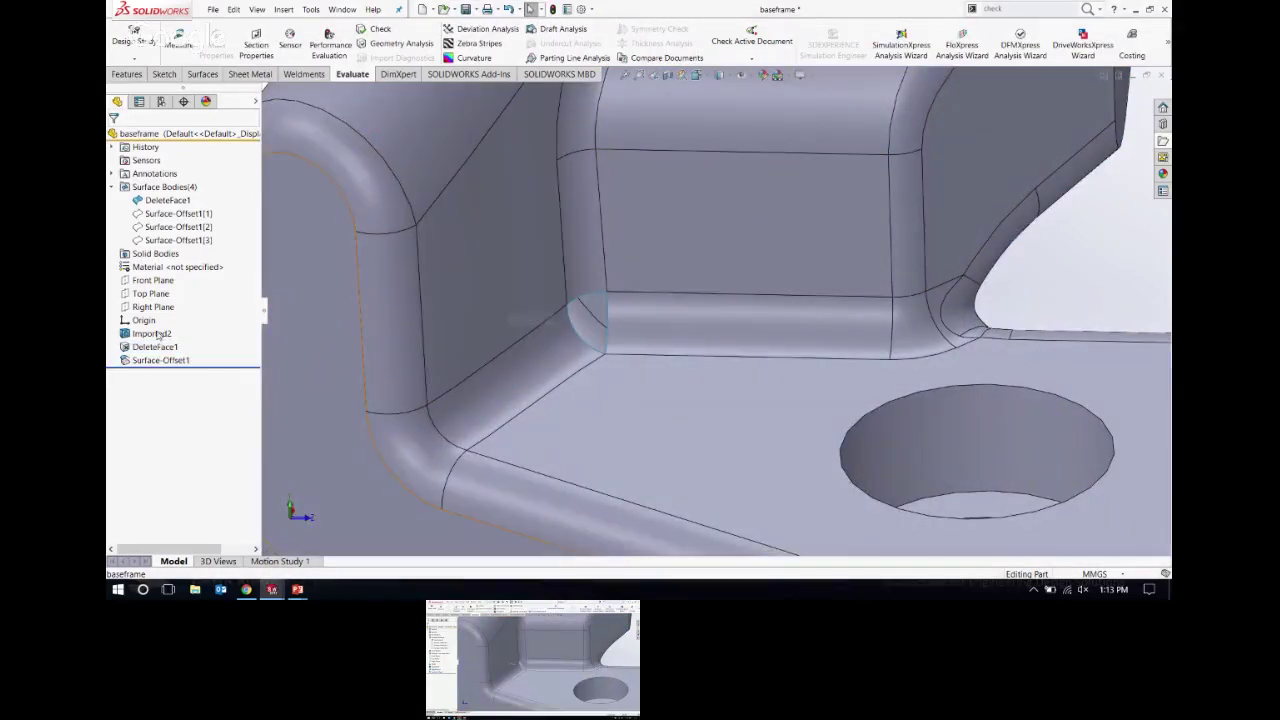
# Step: Inspect the boundary edges of the open inner corner and clear the selection
pyautogui.click(585, 318)
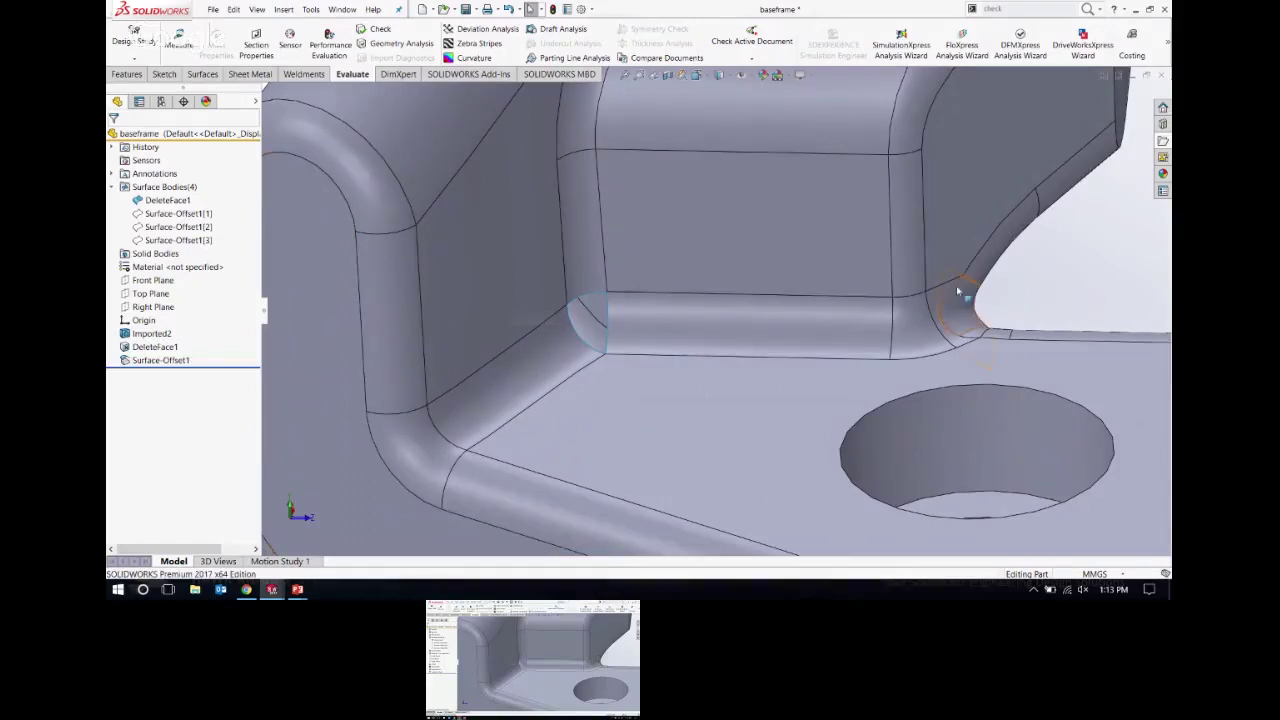
pyautogui.click(577, 301)
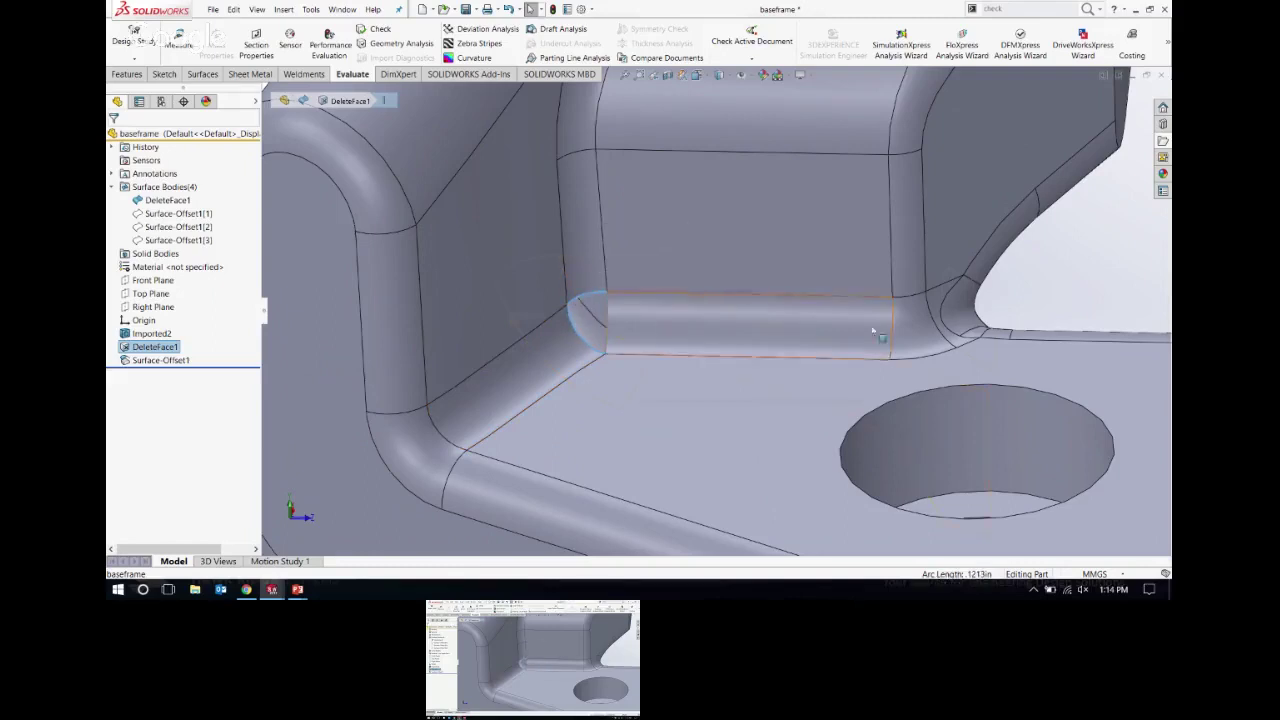
pyautogui.press('Escape')
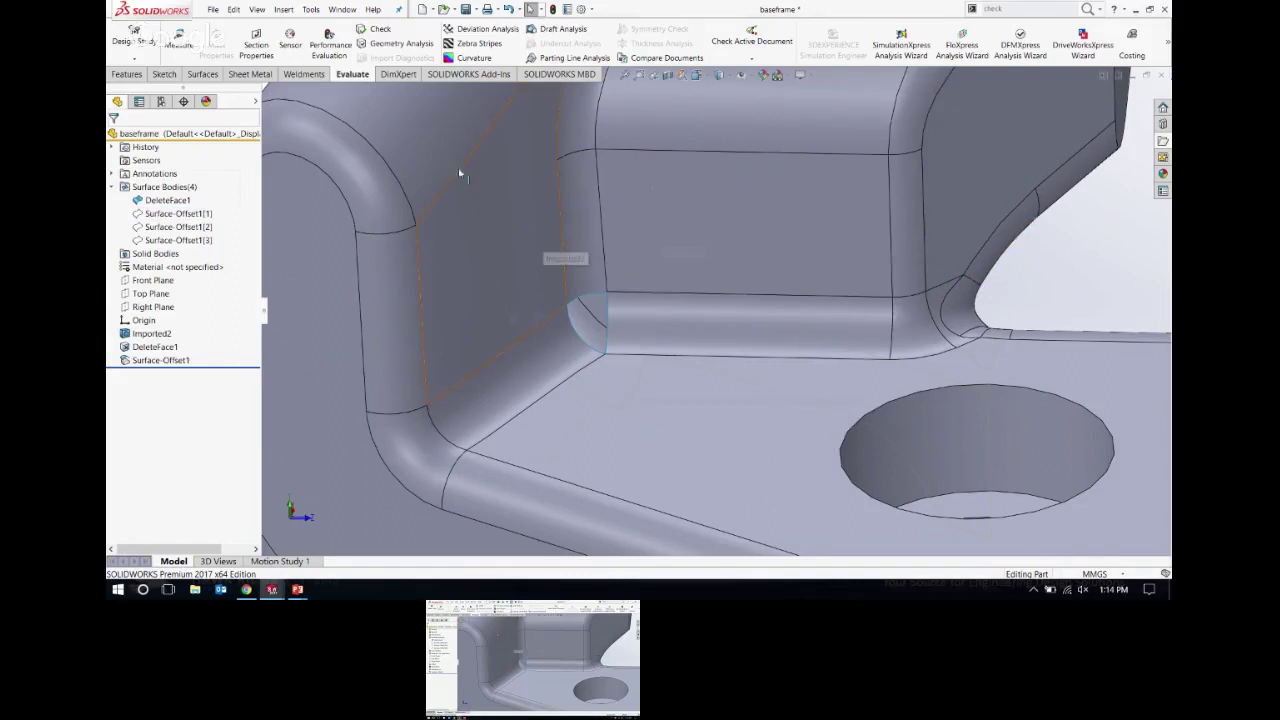
# Step: Delete the six faces around the open corner, the two flat walls, the floor and the three fillets between them, using the Delete option
pyautogui.click(203, 74)
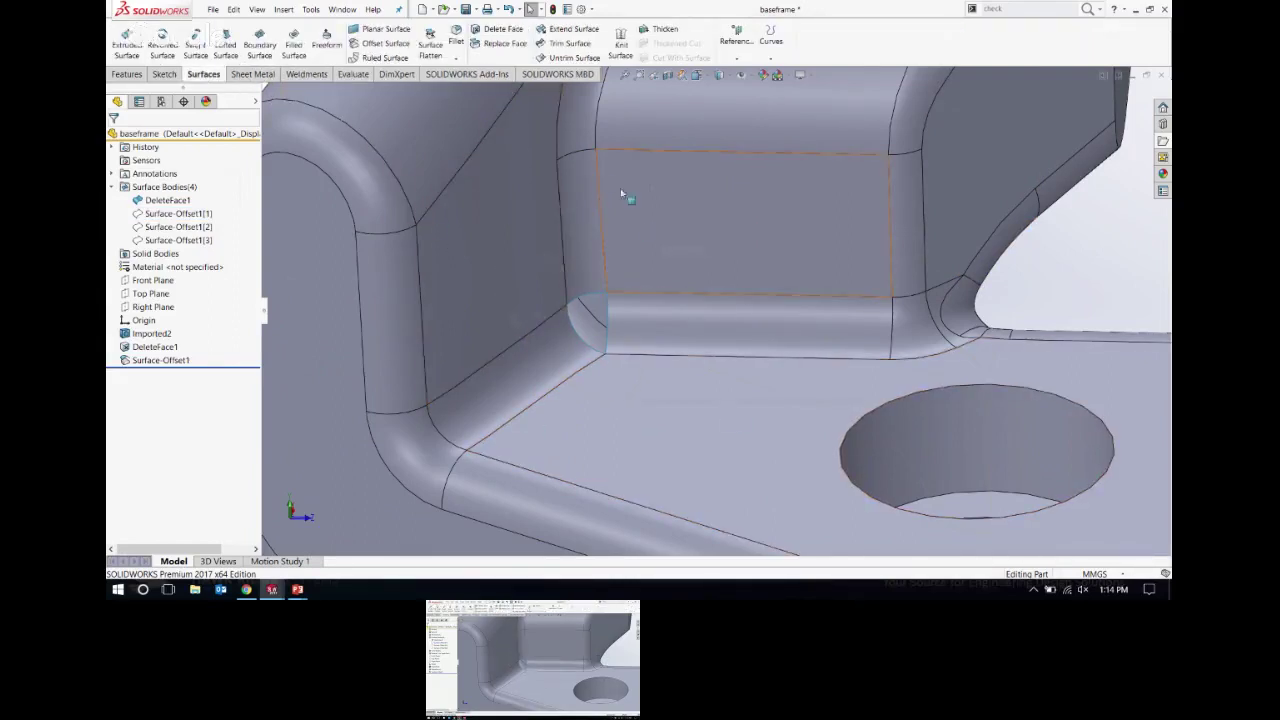
pyautogui.click(498, 29)
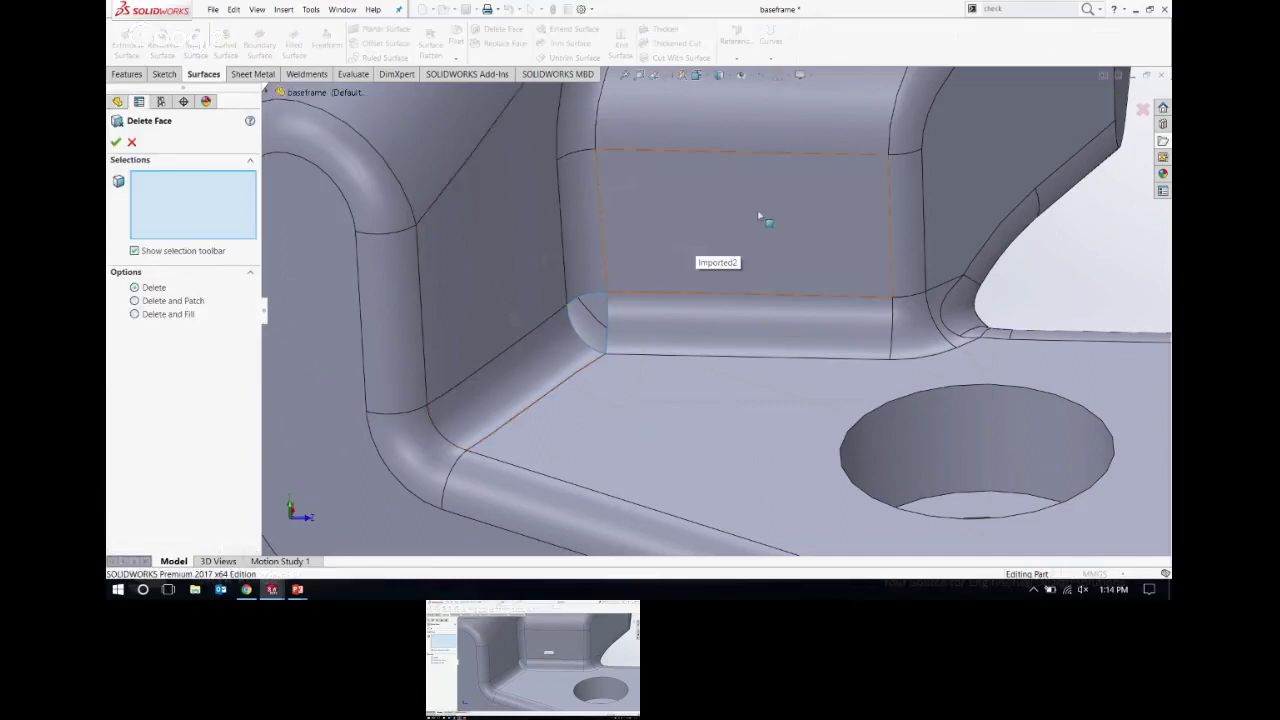
pyautogui.click(503, 273)
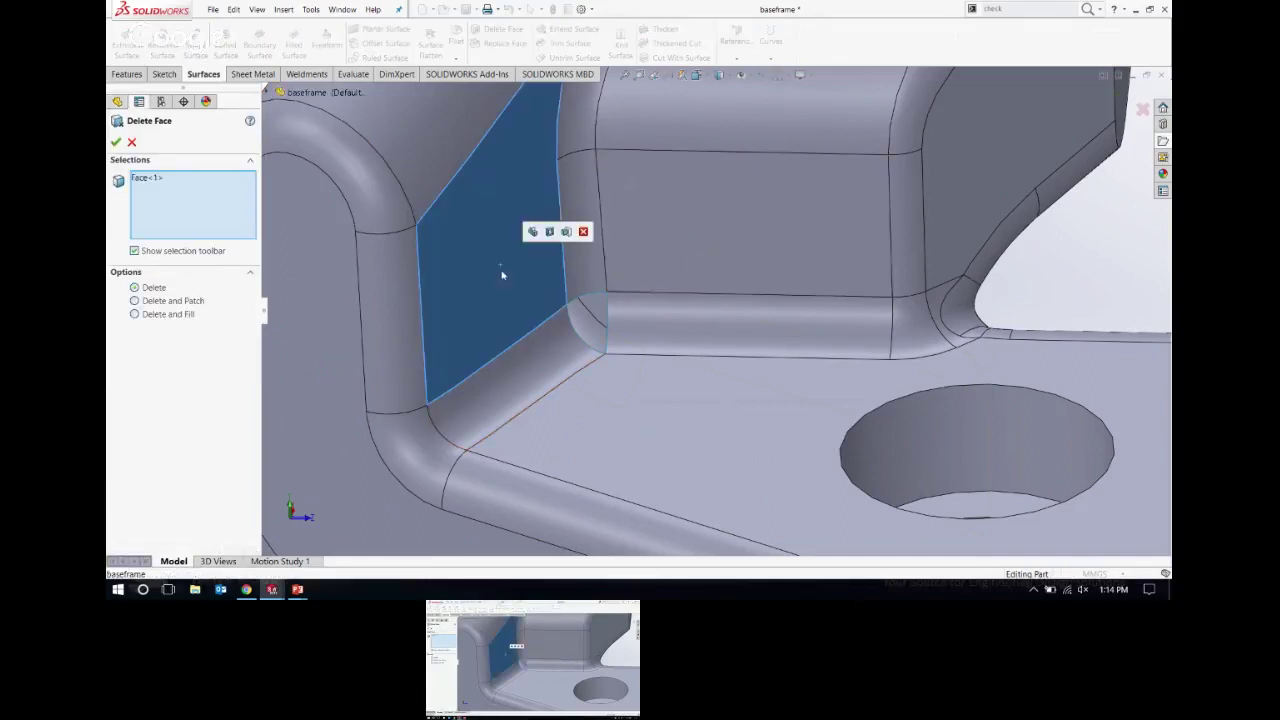
pyautogui.click(586, 263)
pyautogui.click(658, 265)
pyautogui.click(640, 328)
pyautogui.click(623, 390)
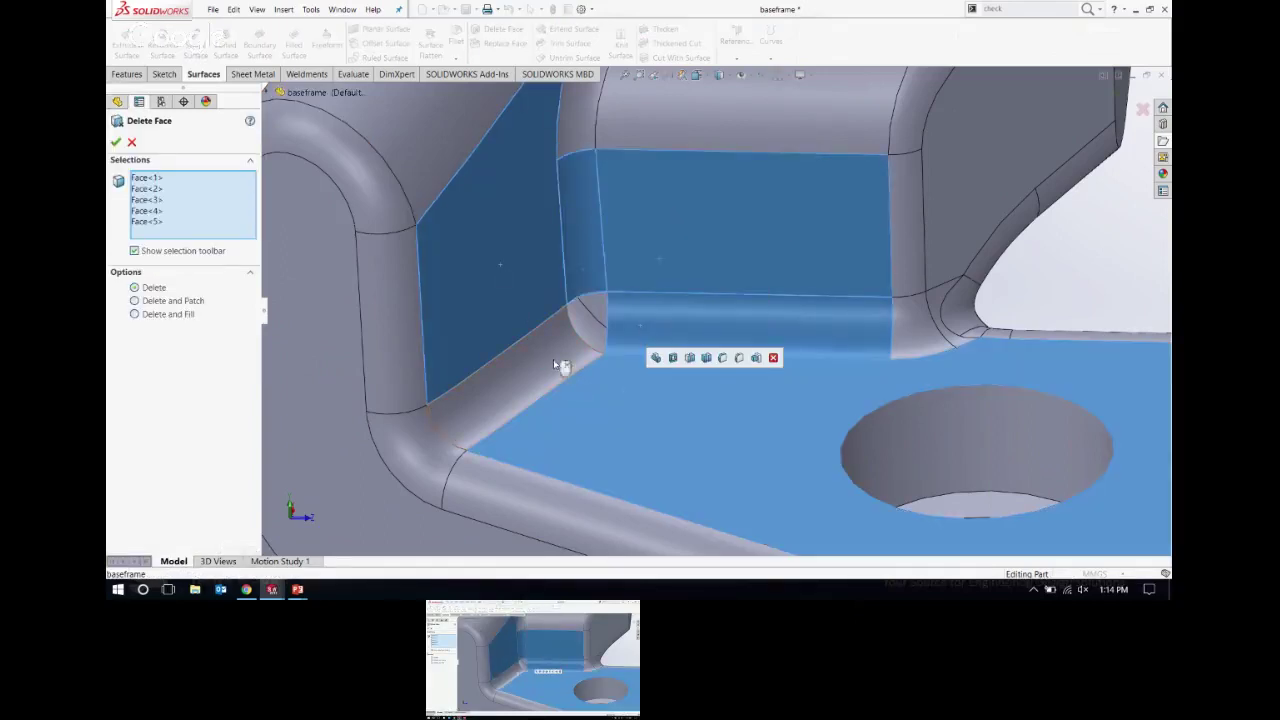
pyautogui.click(553, 359)
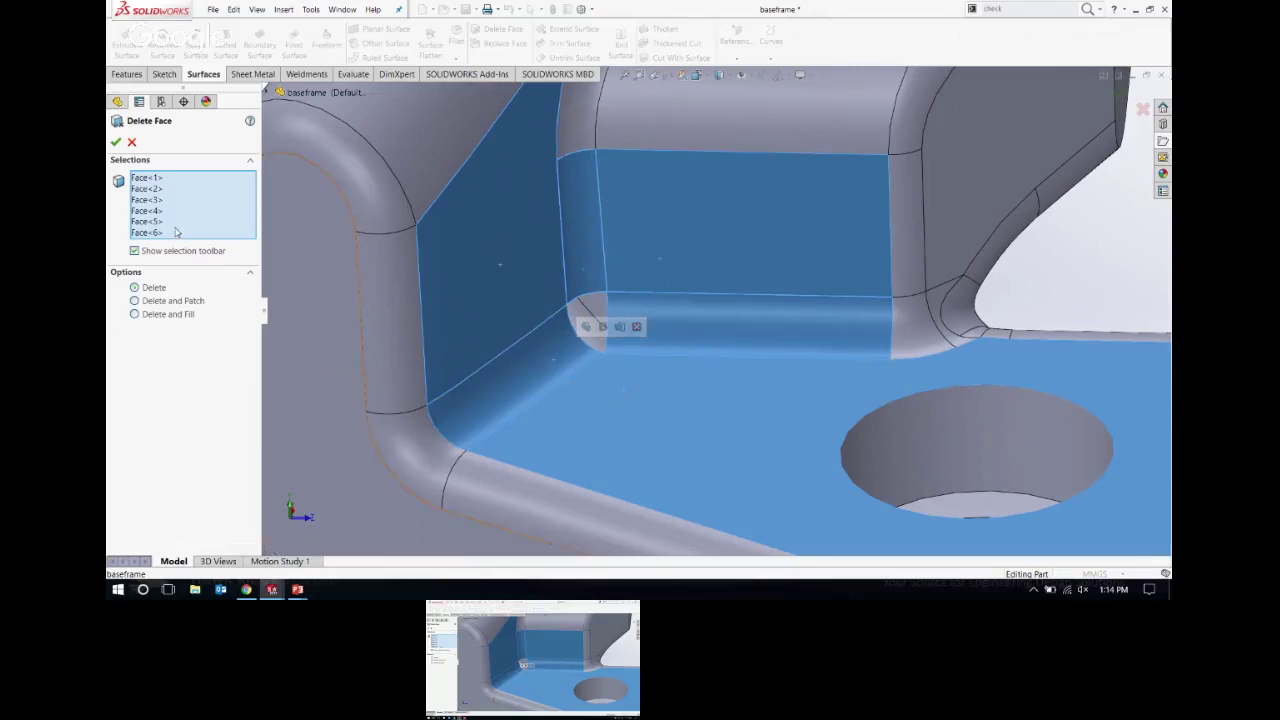
pyautogui.click(116, 142)
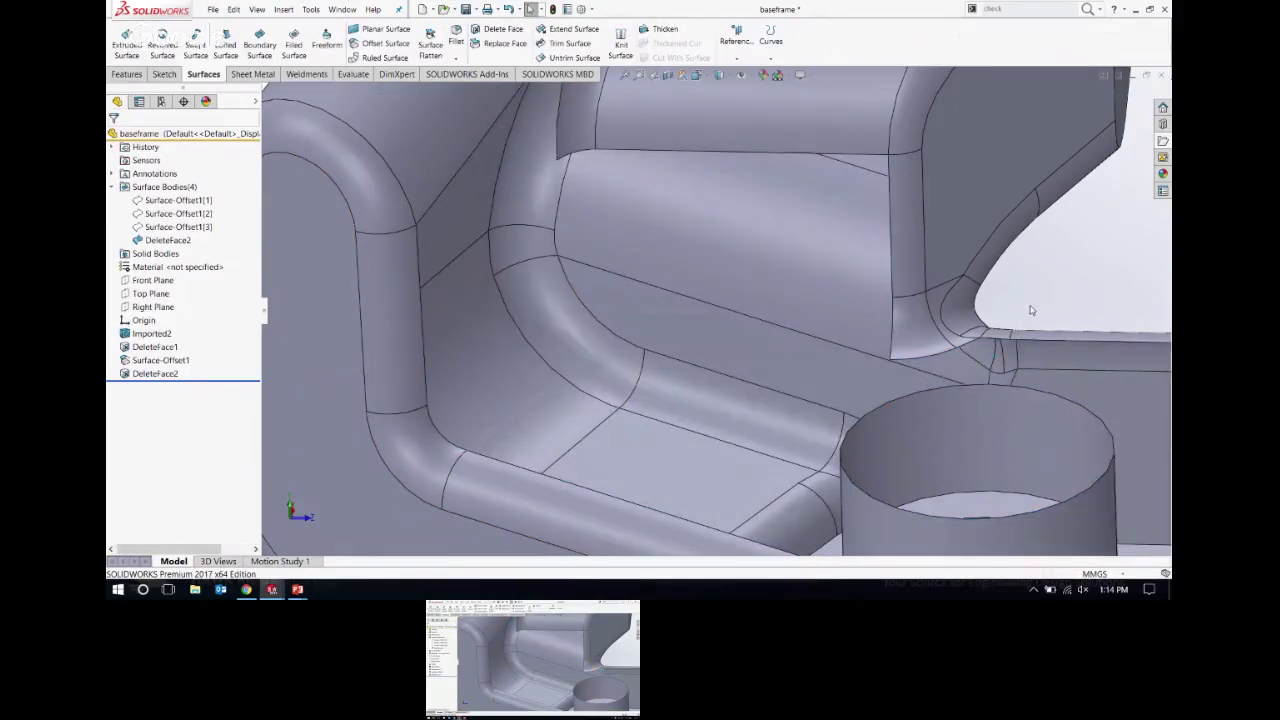
# Step: Show the surface bodies Surface-Offset1[1] to Surface-Offset1[3] and hide the DeleteFace2 frame body
pyautogui.moveTo(1029, 309); pyautogui.dragTo(672, 272, button='middle')
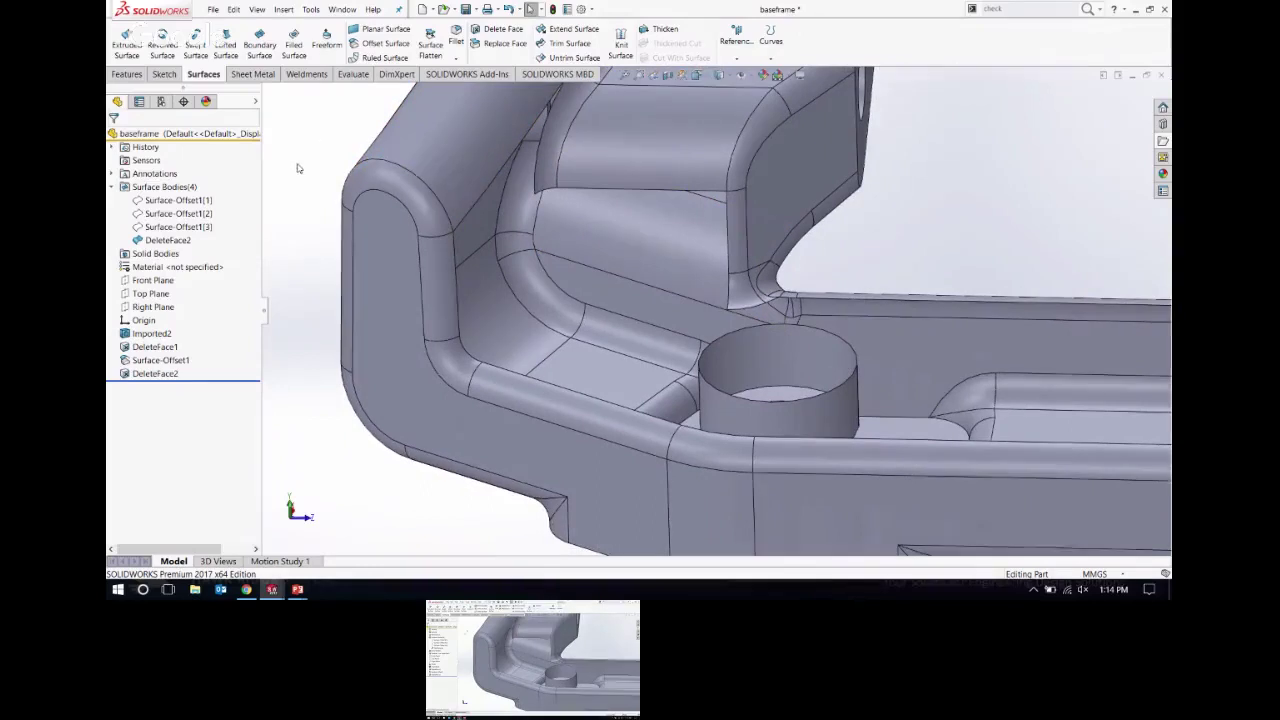
pyautogui.click(189, 201)
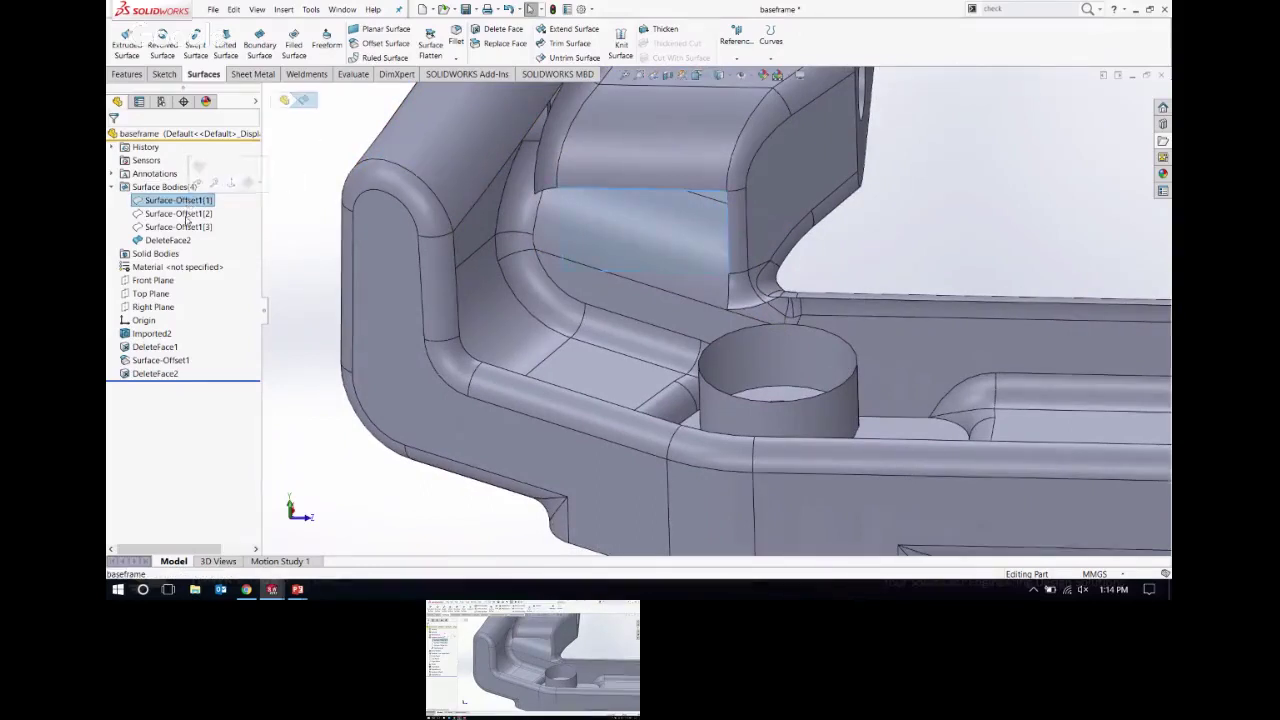
pyautogui.keyDown('shift'); pyautogui.click(185, 227); pyautogui.keyUp('shift')
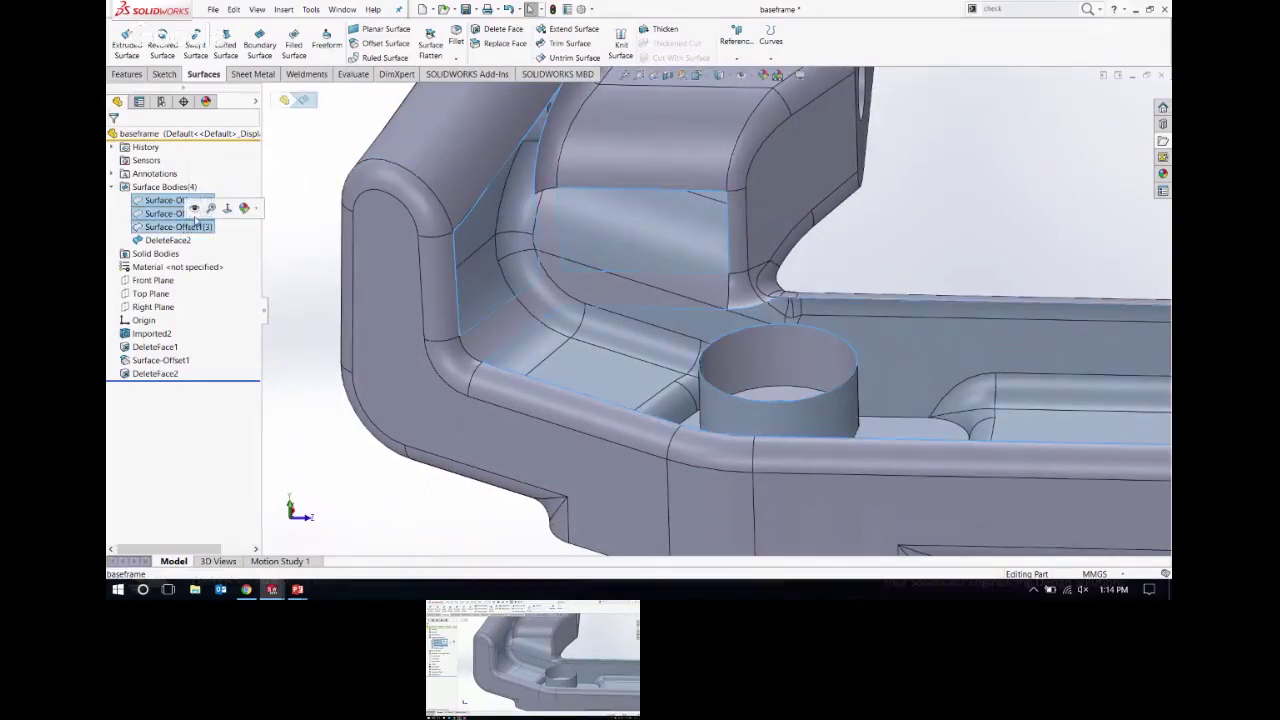
pyautogui.click(195, 209)
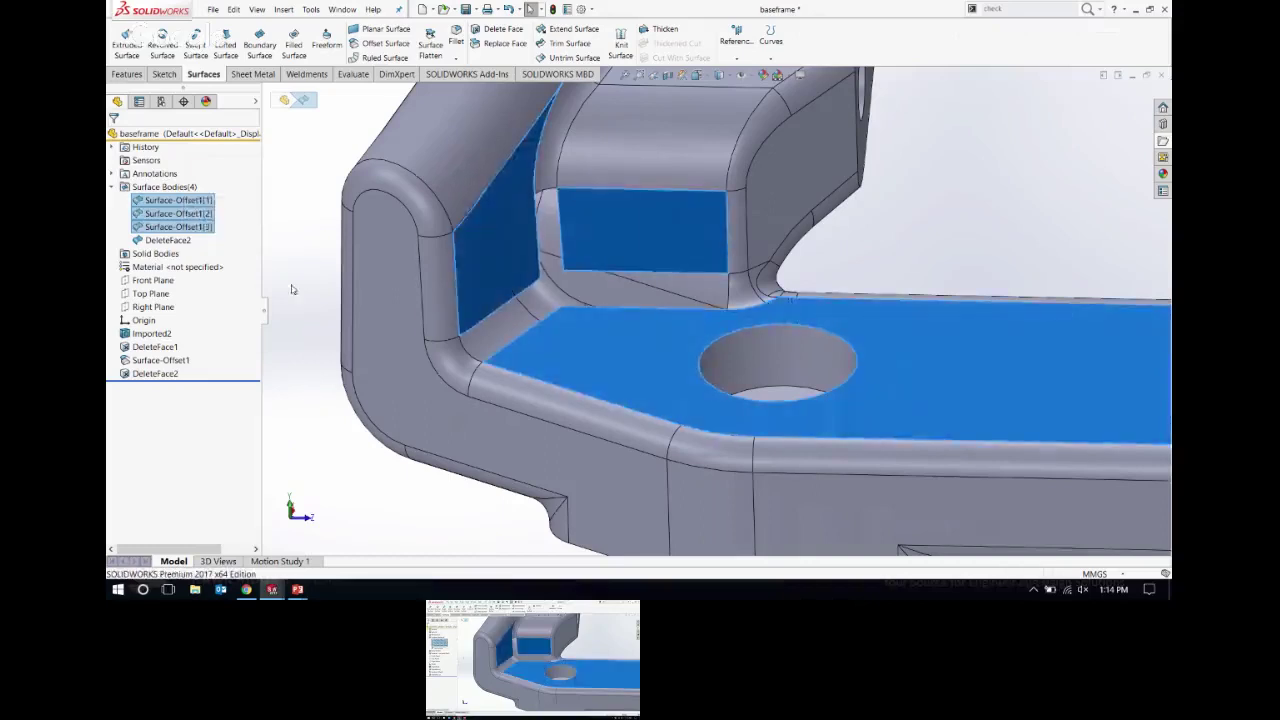
pyautogui.click(279, 179)
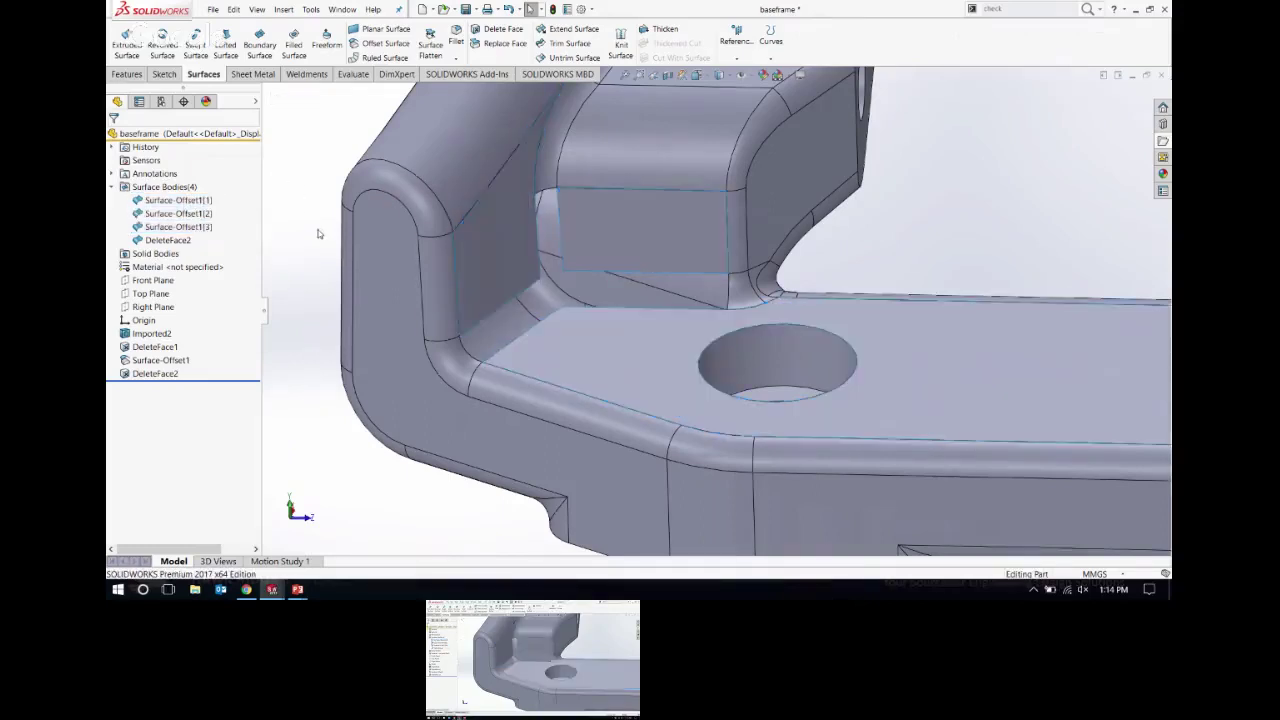
pyautogui.click(165, 241)
pyautogui.click(175, 228)
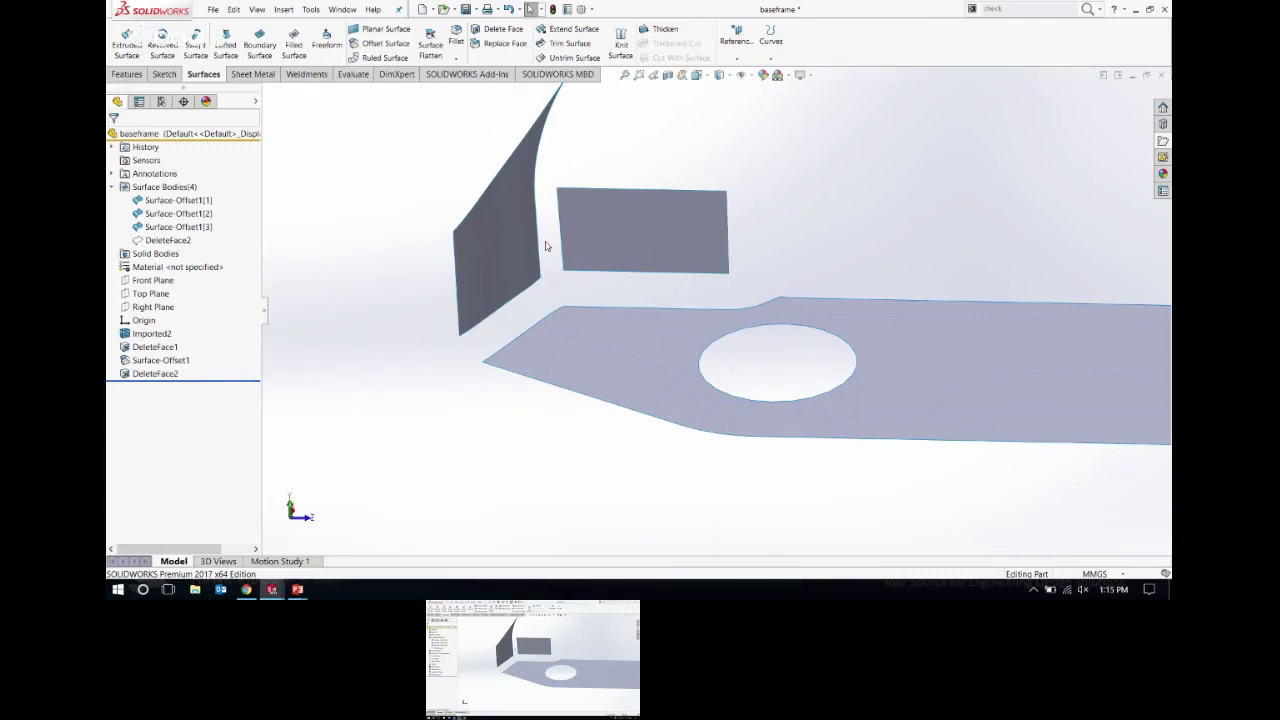
# Step: Extend the lower edge and the corner-side vertical edge of the tall curved wall surface by 5 mm, using the Same surface type
pyautogui.click(570, 29)
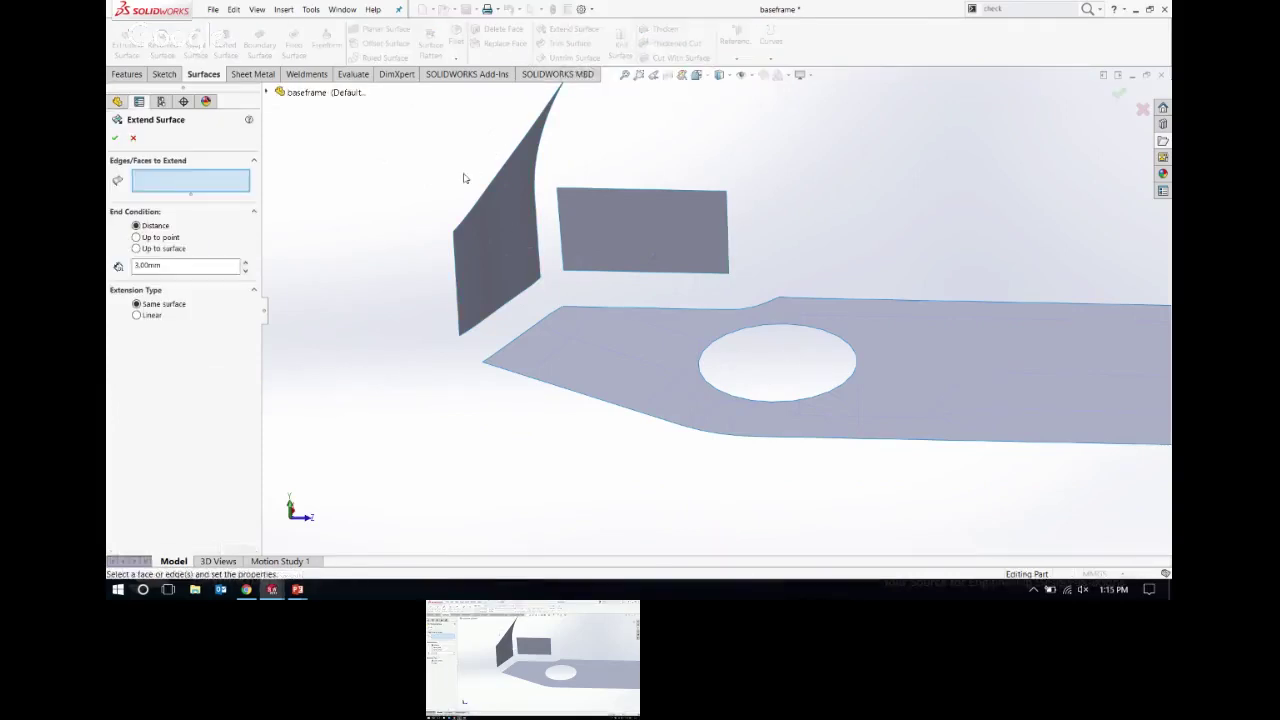
pyautogui.click(506, 311)
pyautogui.click(541, 256)
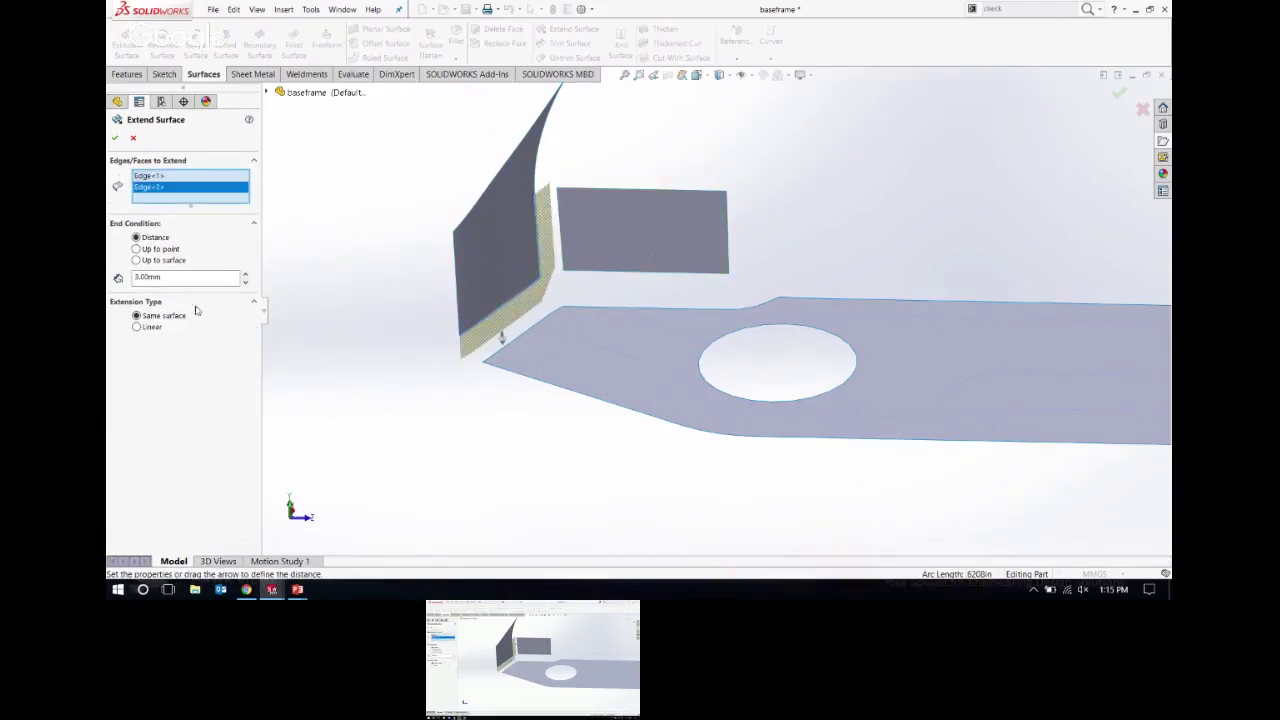
pyautogui.click(184, 276)
pyautogui.write('5')
pyautogui.press('Return')
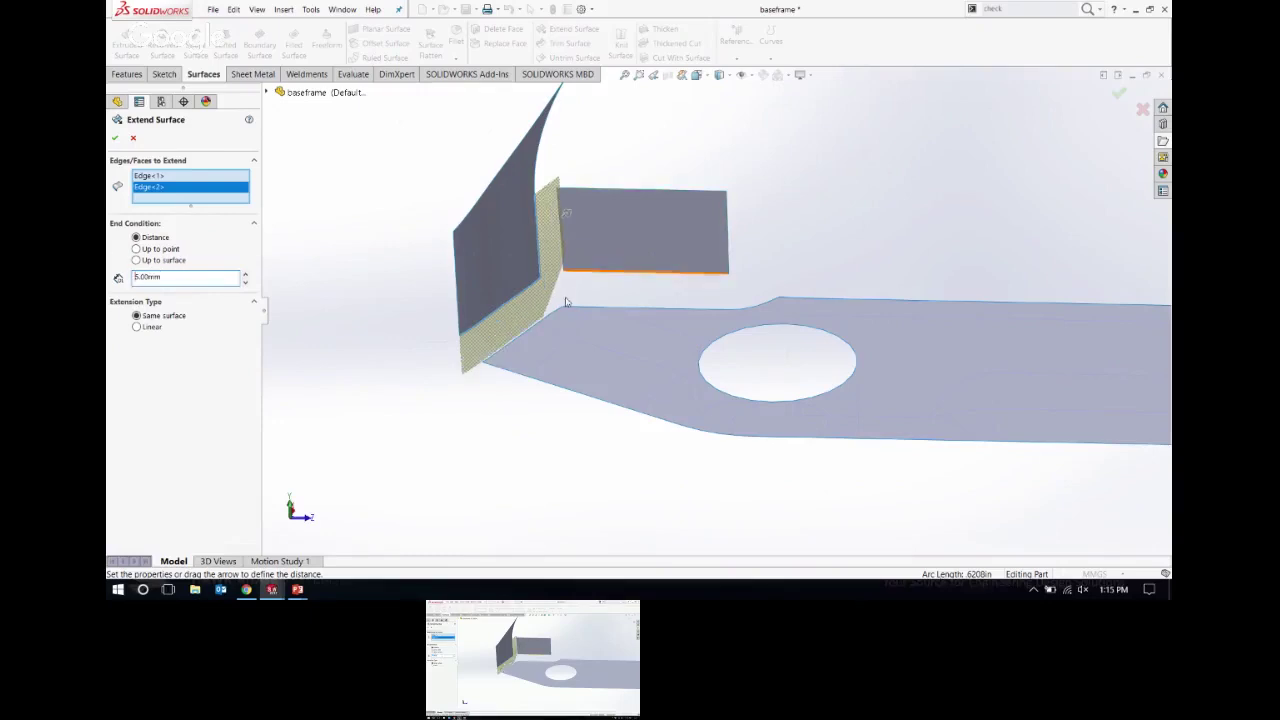
pyautogui.moveTo(580, 306); pyautogui.dragTo(545, 327, button='middle')
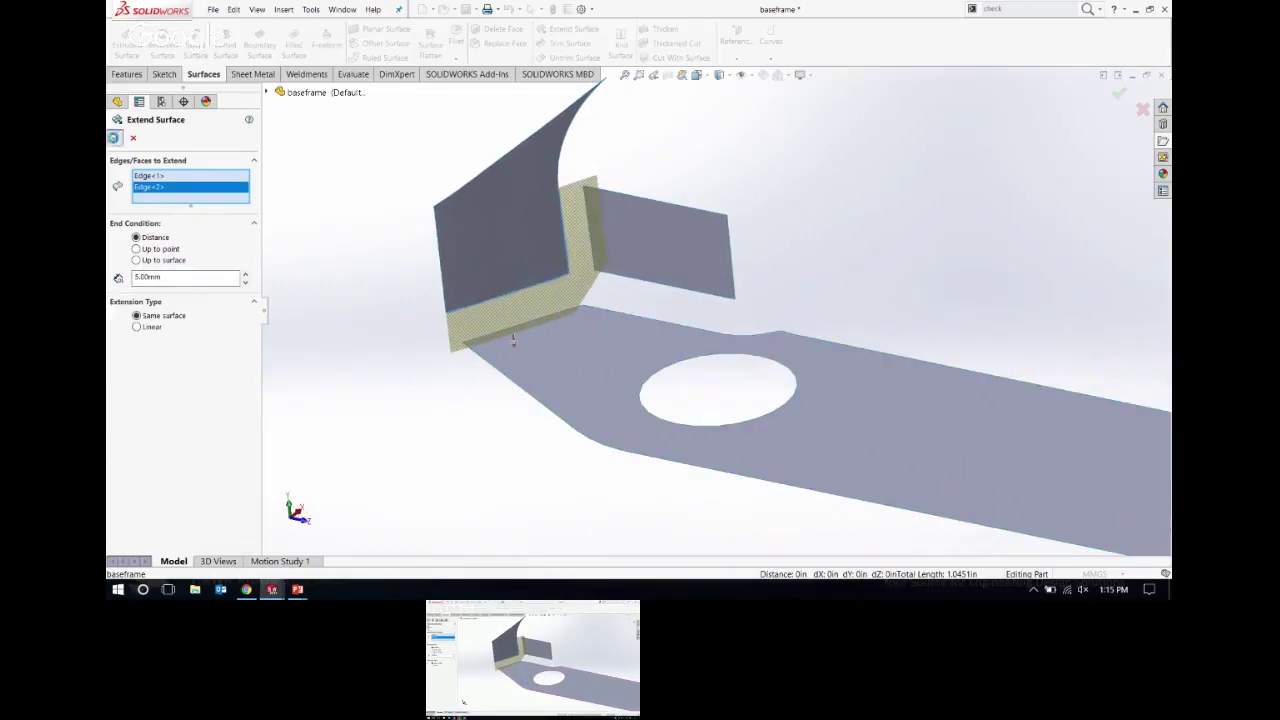
pyautogui.click(115, 137)
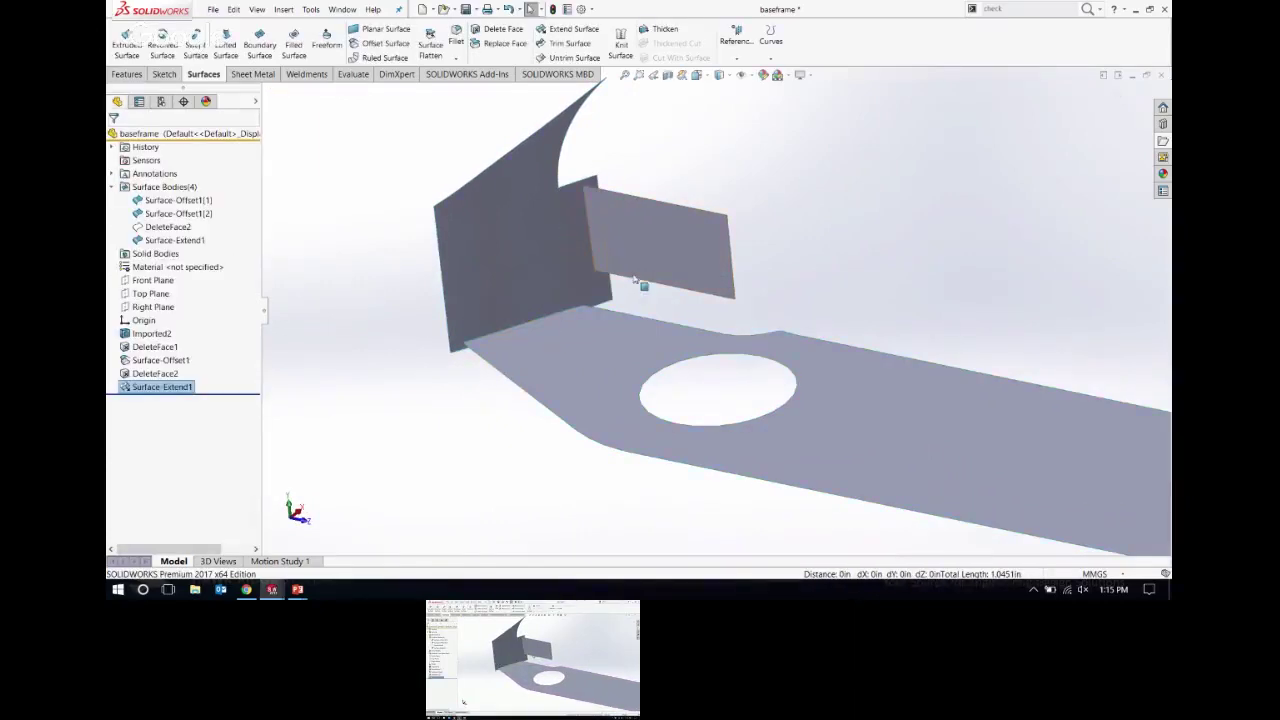
# Step: Extend the corner-side vertical edge and the lower edge of the rectangular wall surface by 5 mm along the same surface
pyautogui.click(568, 28)
pyautogui.moveTo(632, 271); pyautogui.dragTo(643, 289, button='middle')
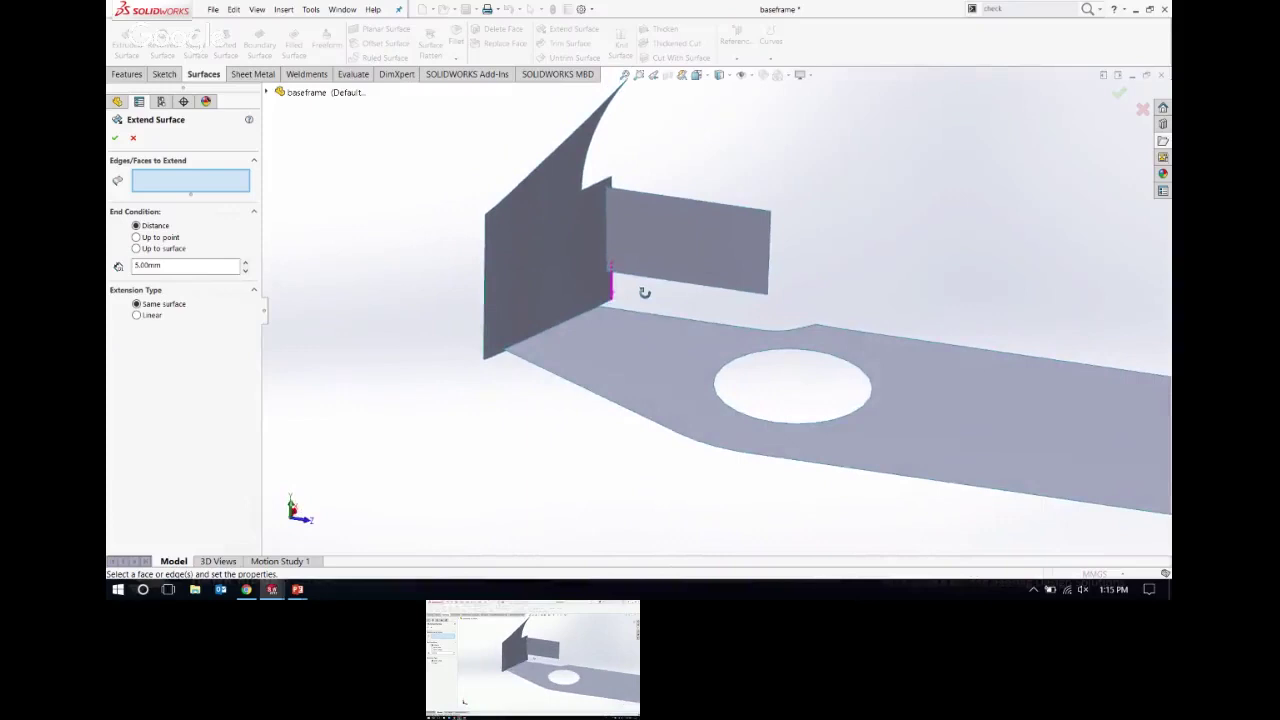
pyautogui.click(608, 257)
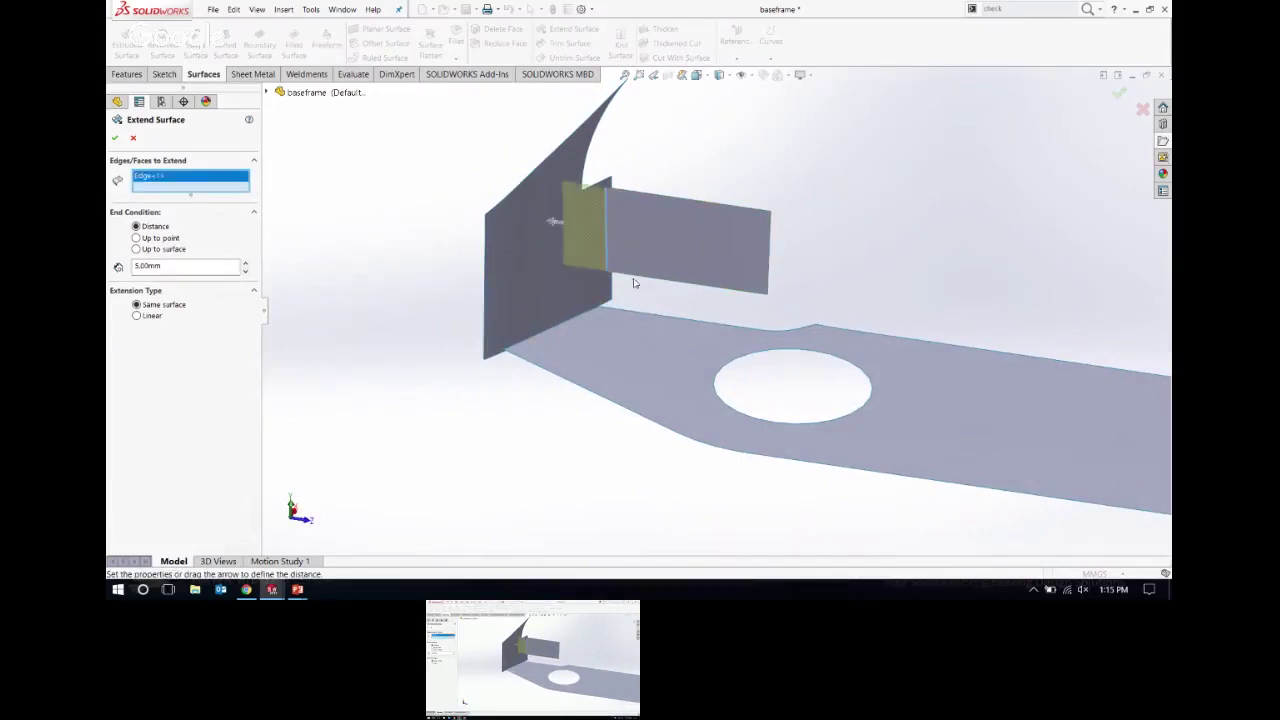
pyautogui.click(640, 281)
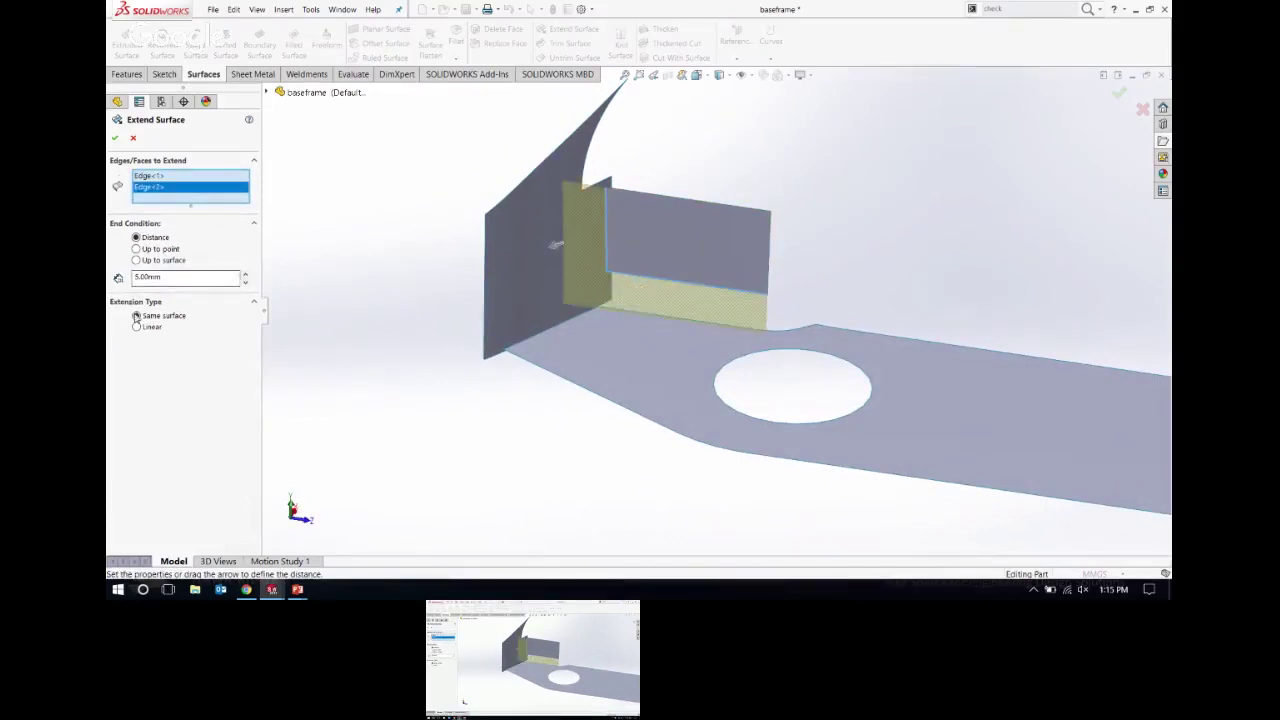
pyautogui.click(115, 137)
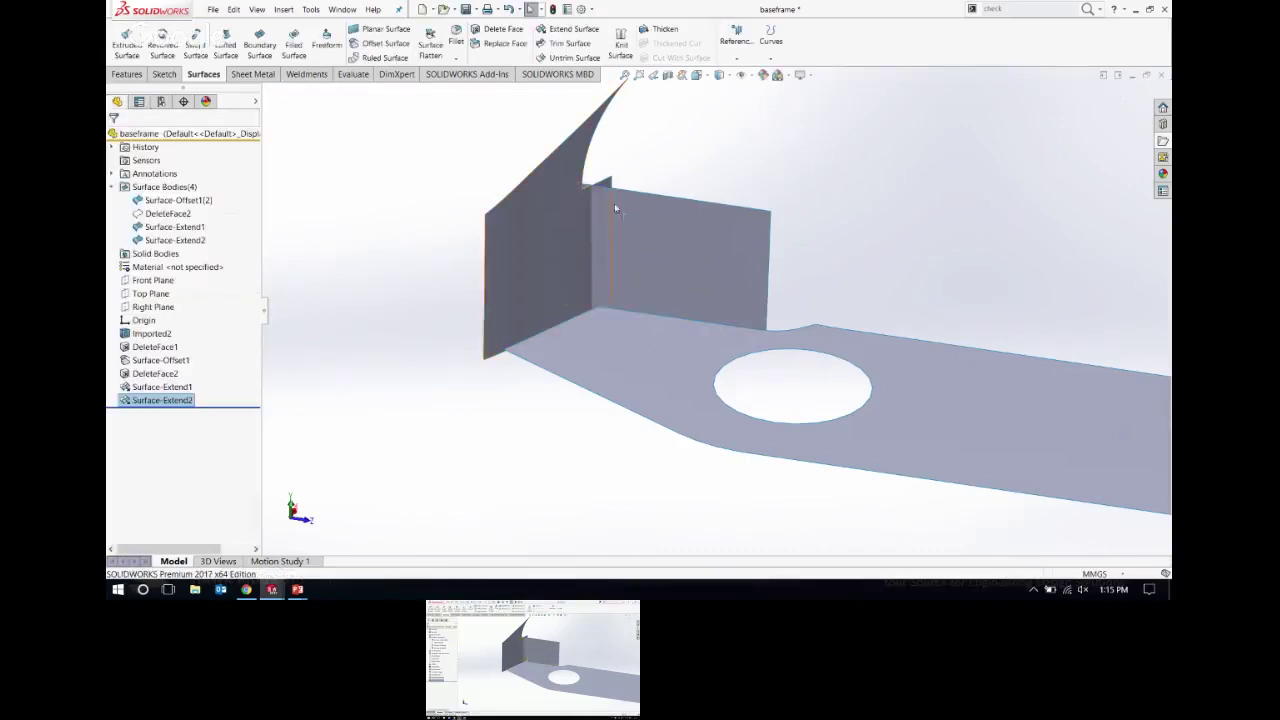
# Step: Extend the two floor surface edges facing the walls by 5 mm along the same surface
pyautogui.click(568, 30)
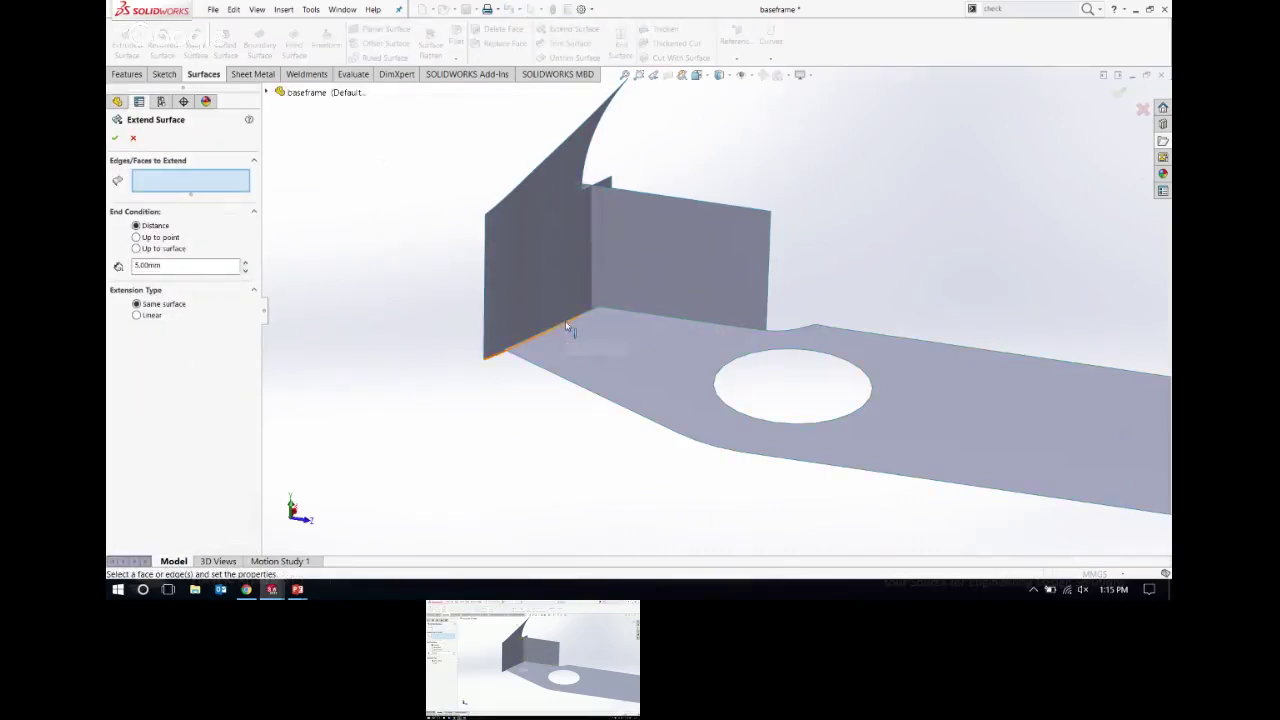
pyautogui.moveTo(550, 392); pyautogui.dragTo(551, 346, button='middle')
pyautogui.click(510, 325)
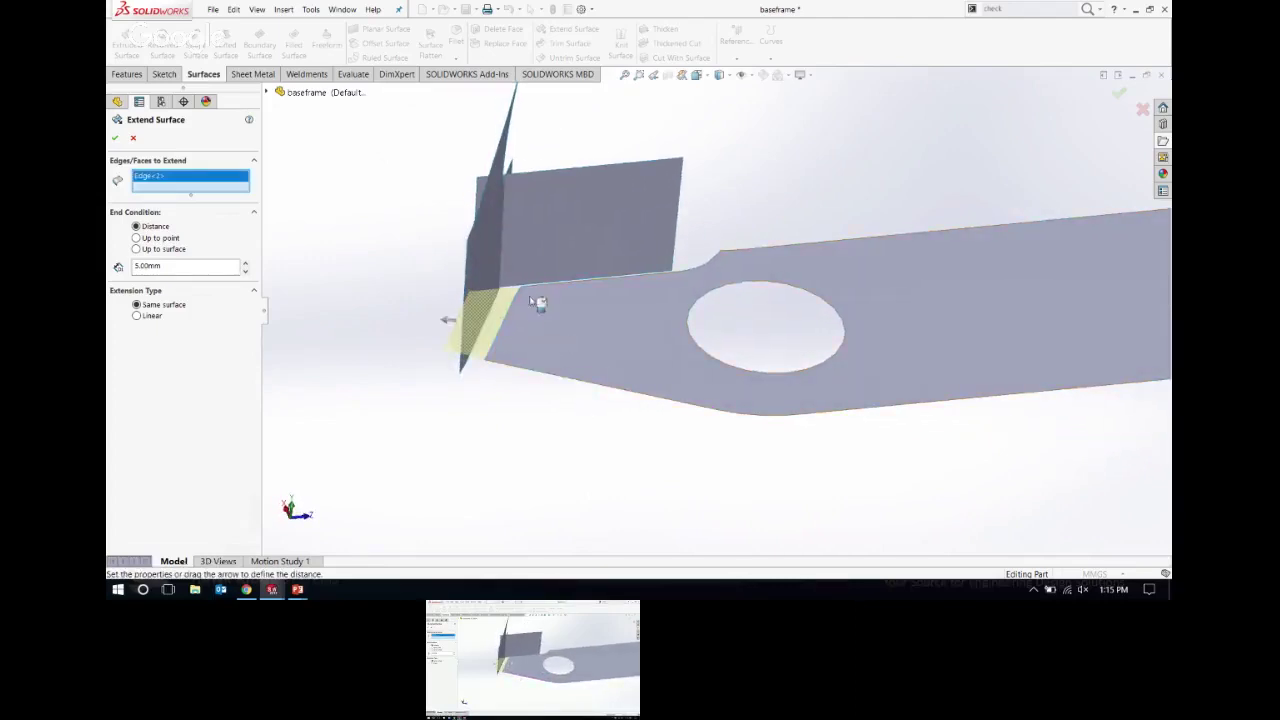
pyautogui.click(537, 289)
pyautogui.moveTo(543, 294); pyautogui.dragTo(580, 276, button='middle')
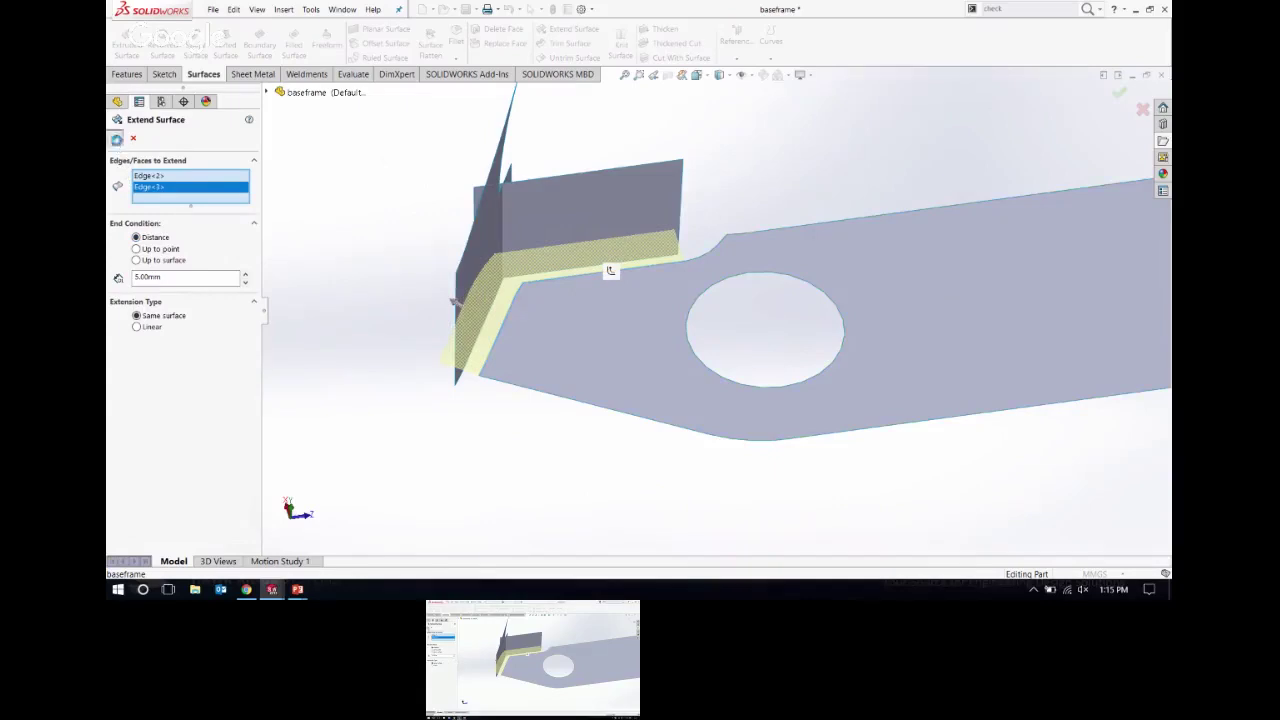
pyautogui.click(115, 137)
# Step: Set up a mutual surface trim between the two extended walls and the extended floor
pyautogui.moveTo(498, 283); pyautogui.dragTo(489, 238, button='middle')
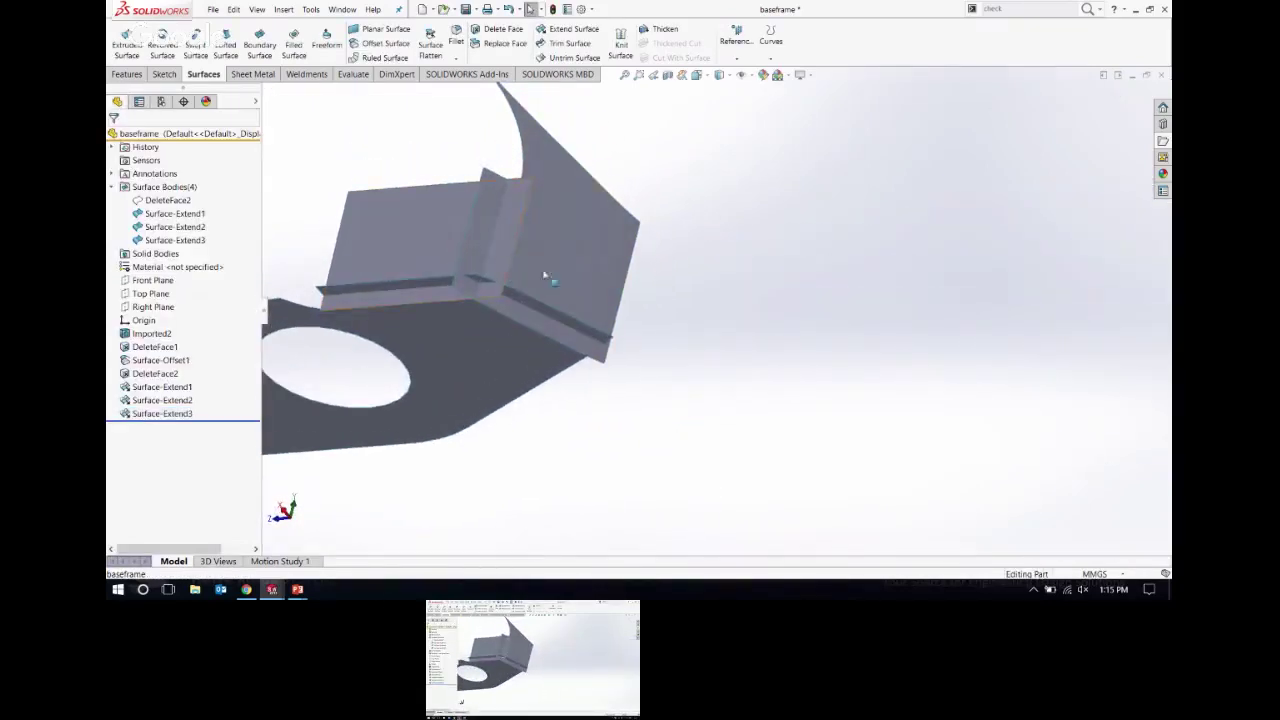
pyautogui.moveTo(545, 276); pyautogui.dragTo(405, 288, button='middle')
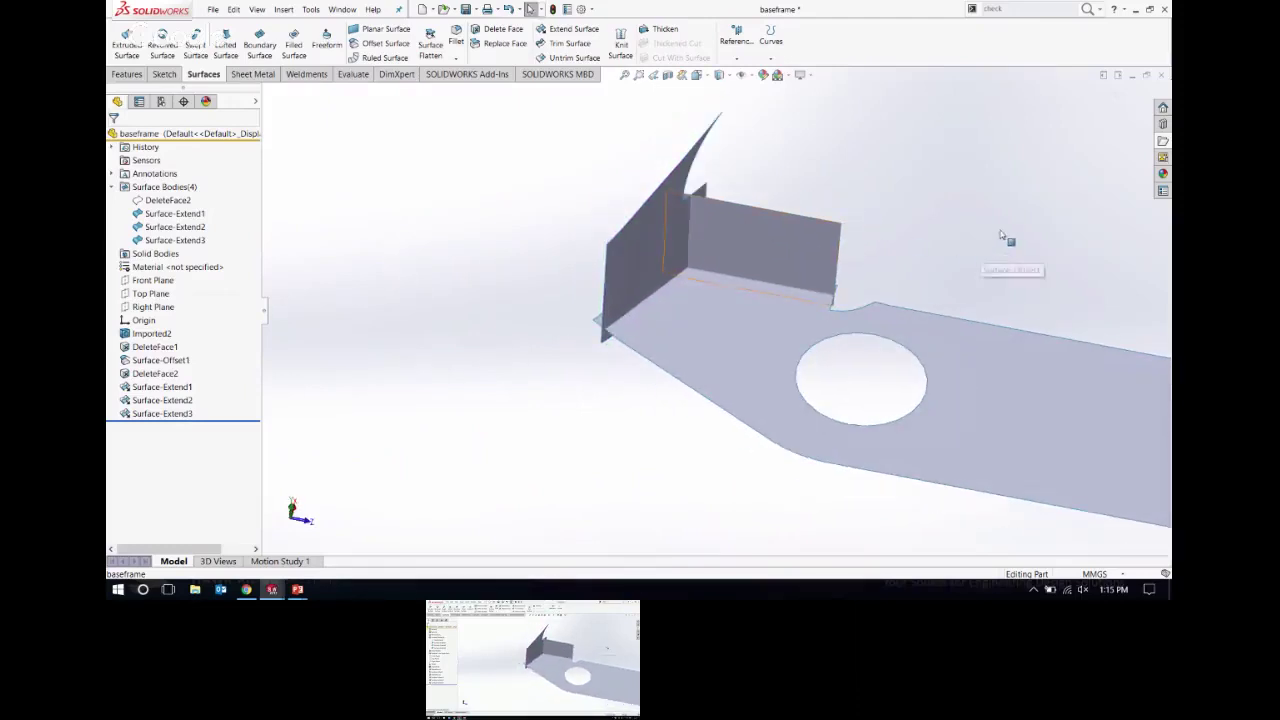
pyautogui.scroll(-3, 1003, 235)
pyautogui.click(569, 43)
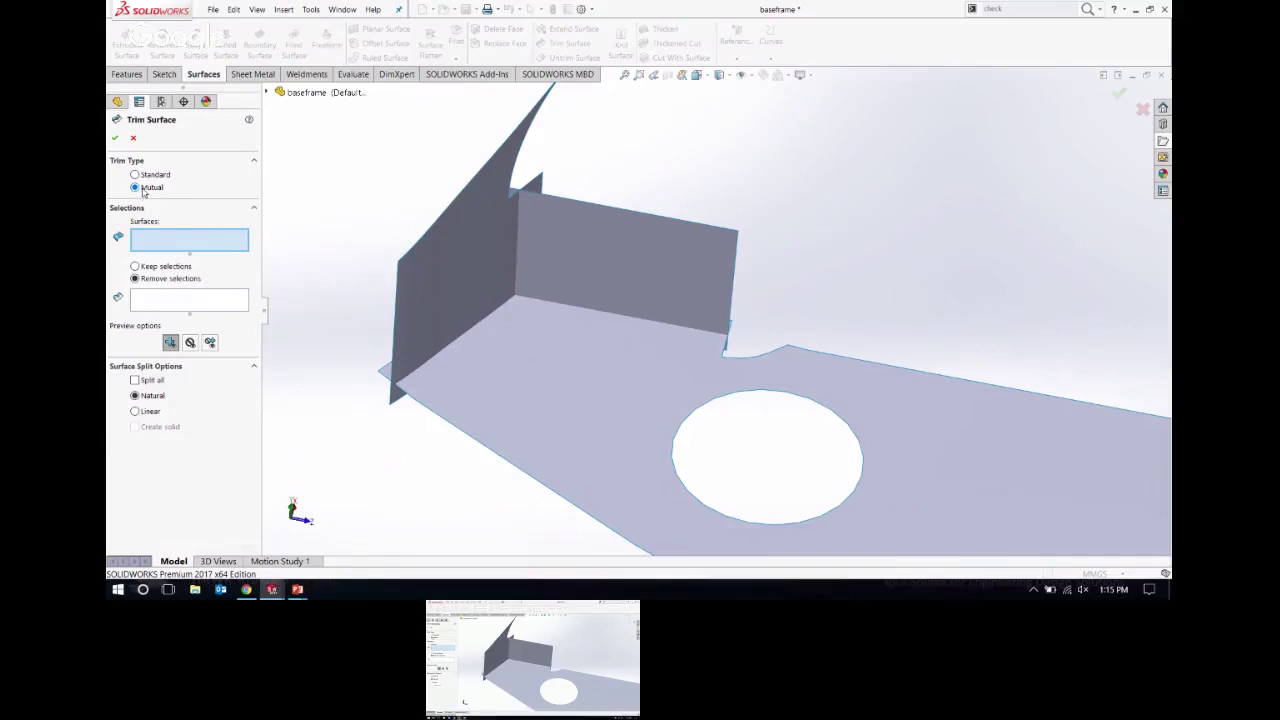
pyautogui.click(402, 336)
pyautogui.click(580, 285)
pyautogui.click(509, 351)
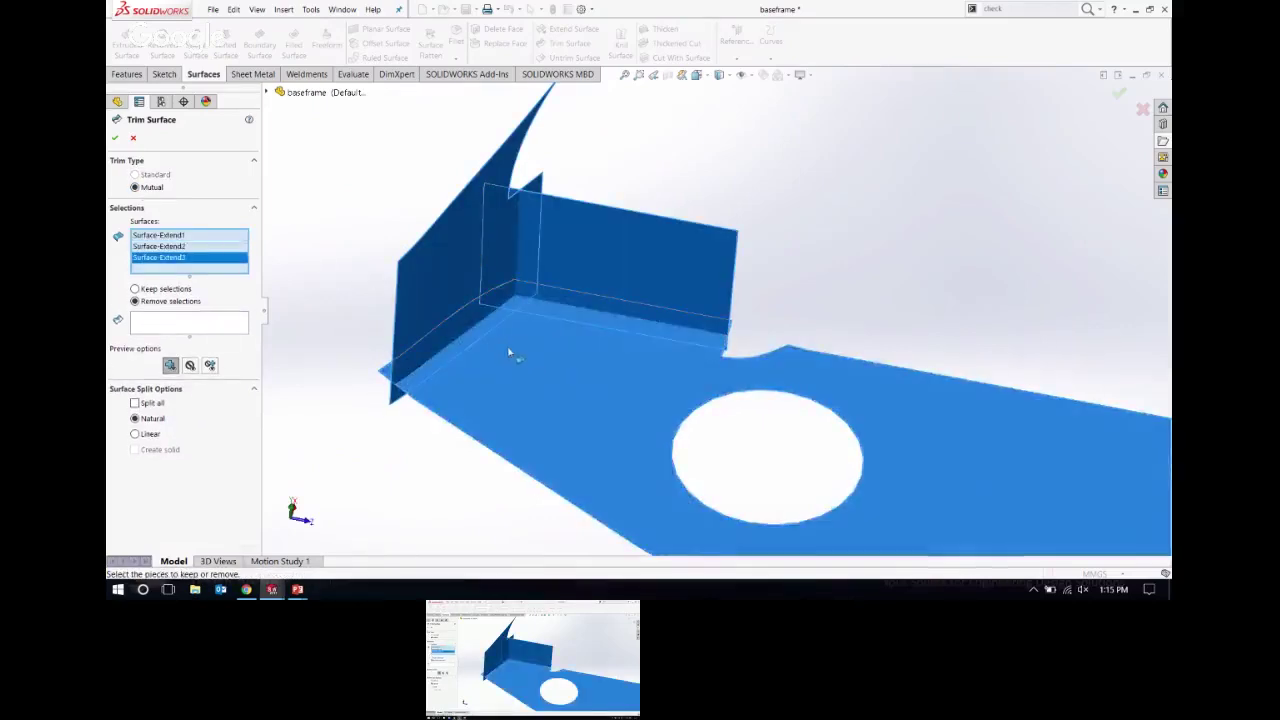
# Step: Complete the trim with Keep selections, keeping the main floor piece and the main piece of each wall
pyautogui.click(183, 320)
pyautogui.moveTo(414, 297); pyautogui.dragTo(505, 363, button='middle')
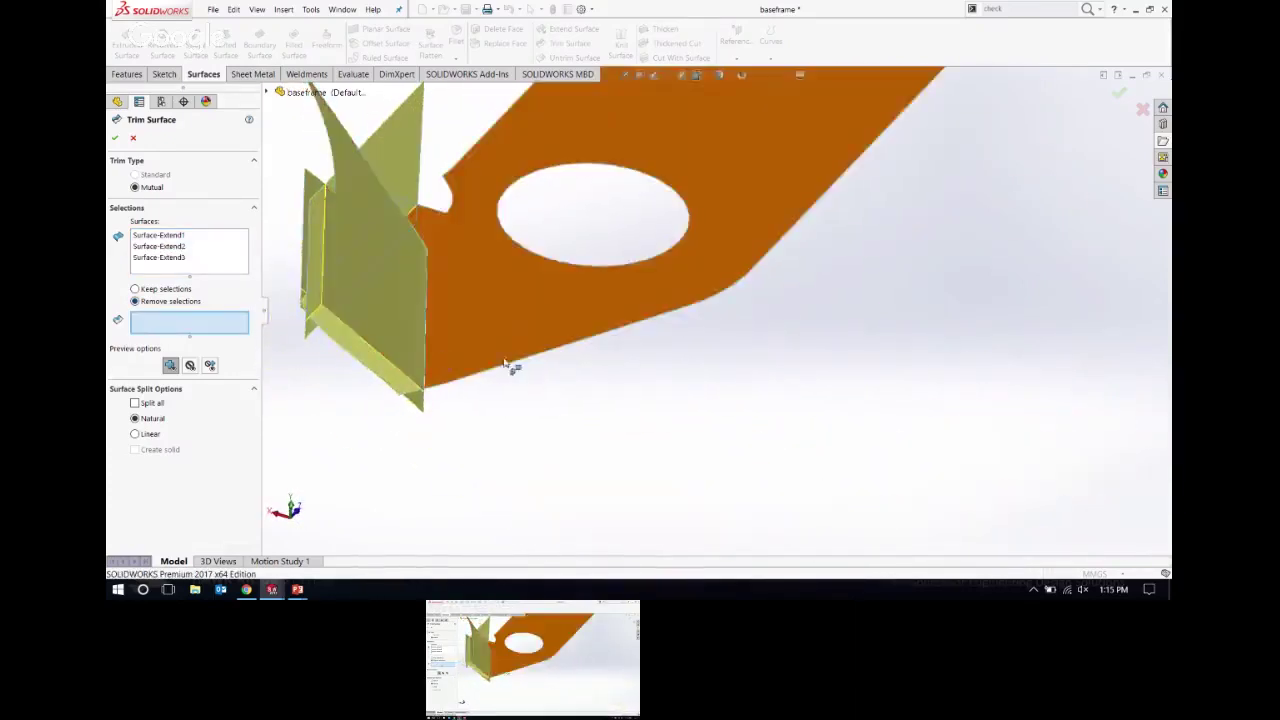
pyautogui.scroll(-3, 275, 318)
pyautogui.click(170, 290)
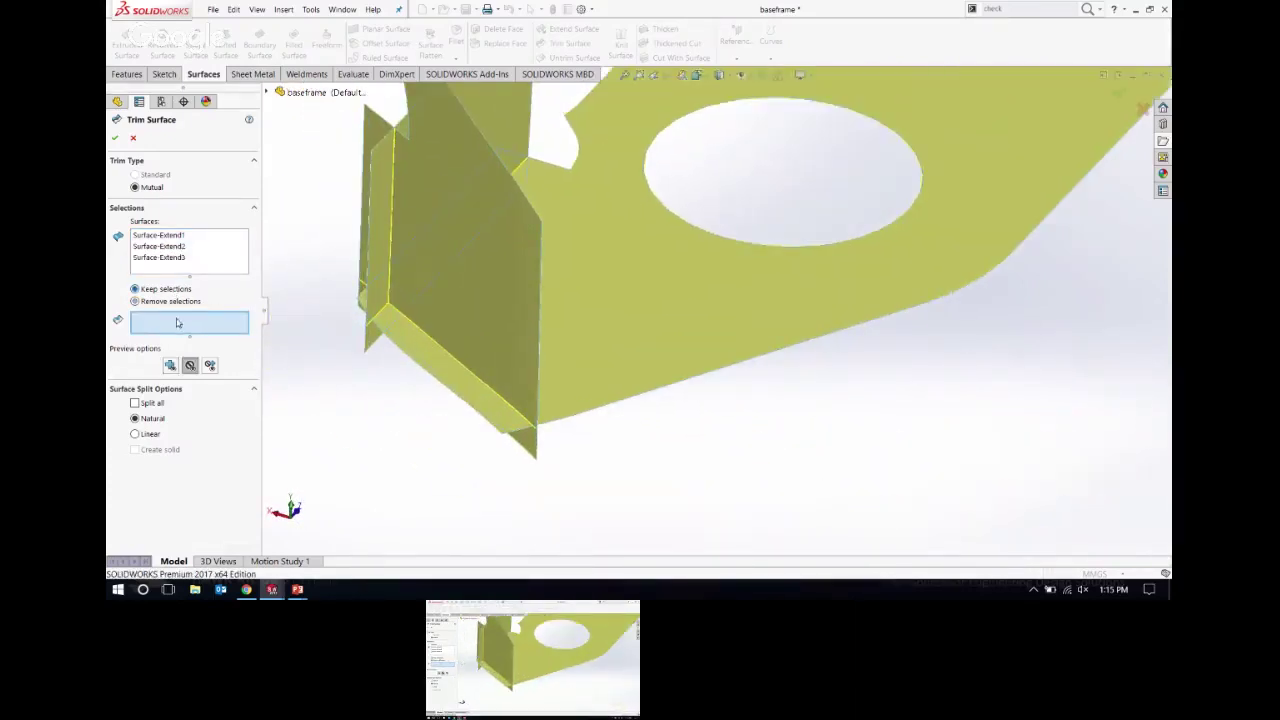
pyautogui.click(631, 334)
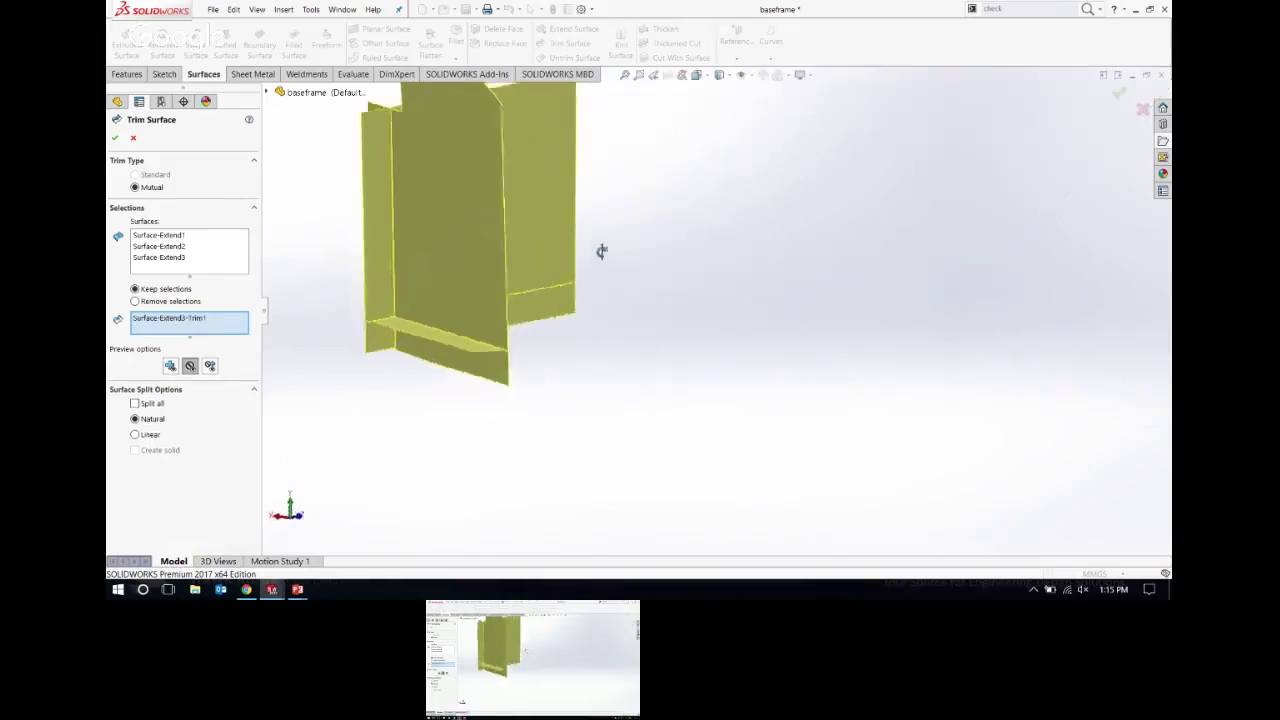
pyautogui.moveTo(601, 251); pyautogui.dragTo(703, 254, button='middle')
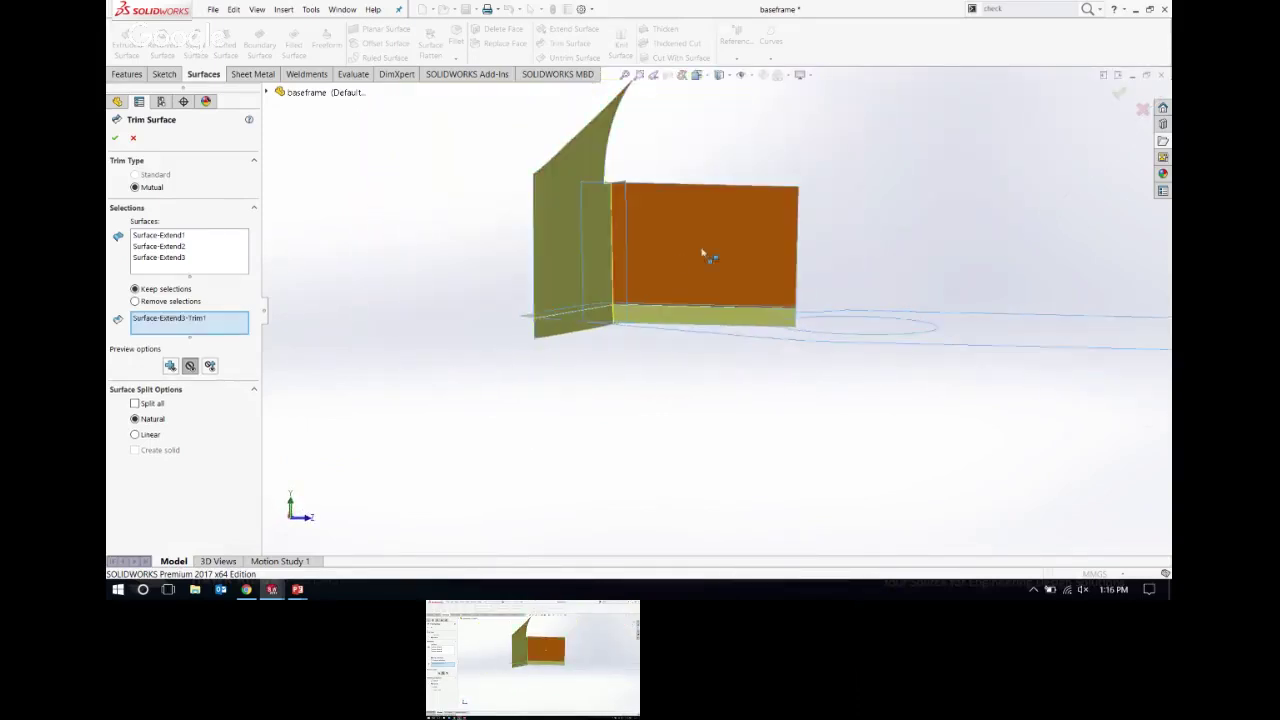
pyautogui.click(695, 243)
pyautogui.click(574, 243)
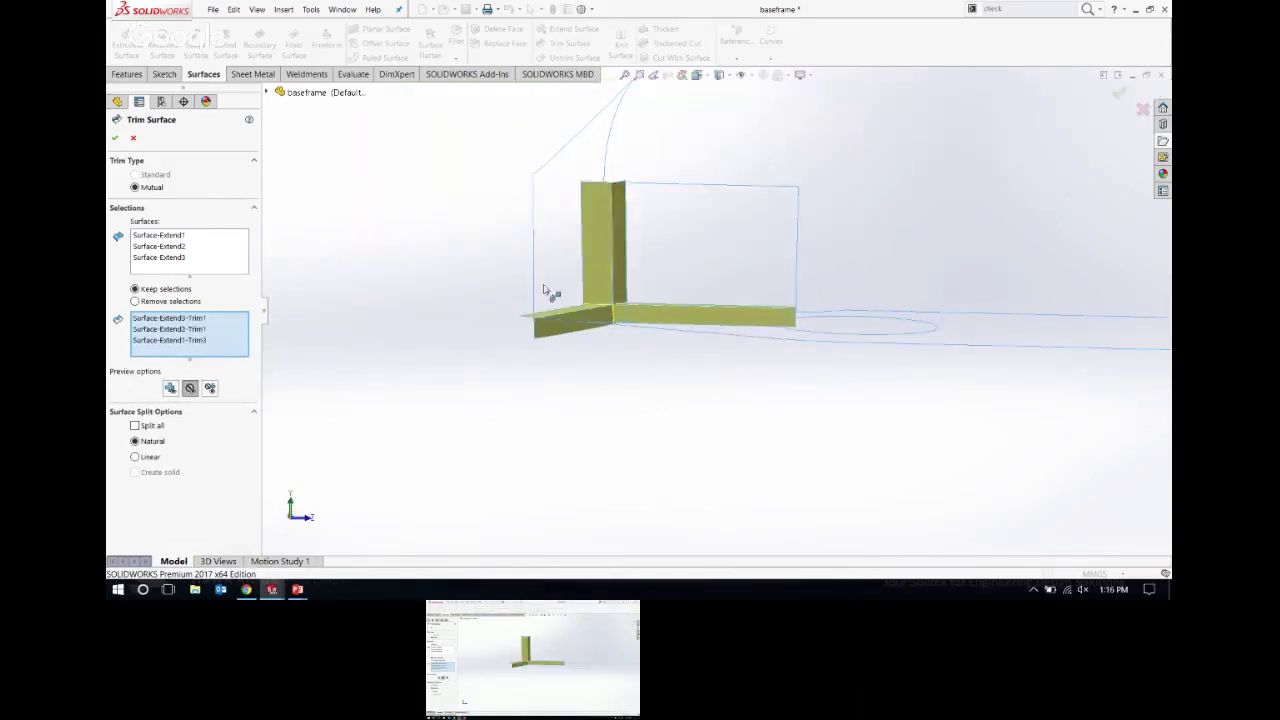
pyautogui.moveTo(628, 315); pyautogui.dragTo(657, 357, button='middle')
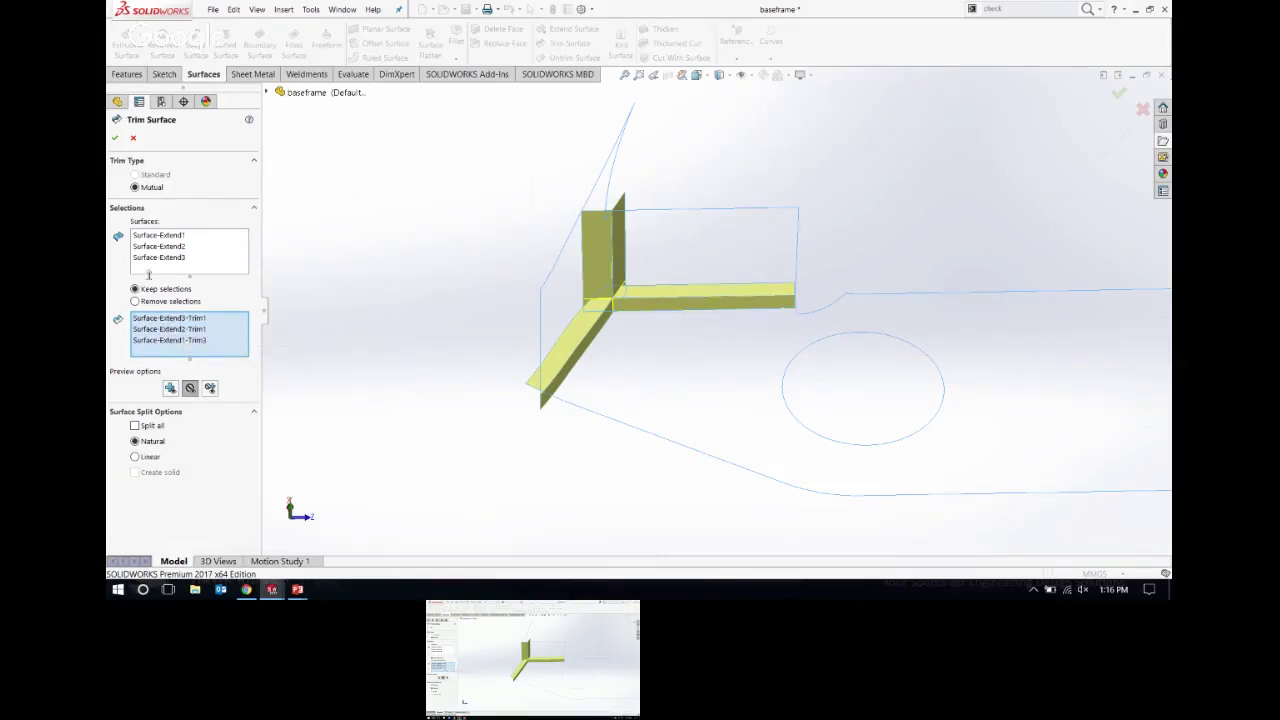
pyautogui.click(118, 138)
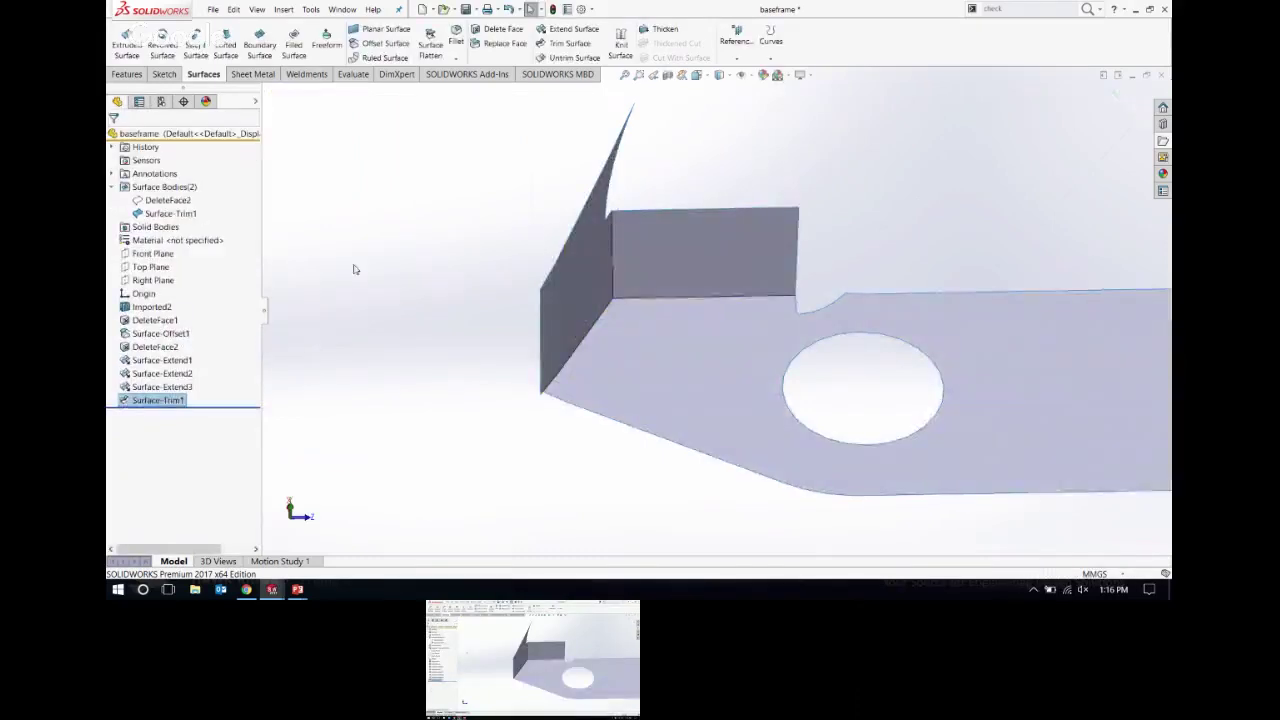
# Step: Highlight the Surface-Trim1 body to check its extent, and show the hidden DeleteFace2 frame body
pyautogui.keyDown('ctrl'); pyautogui.moveTo(695, 313); pyautogui.dragTo(566, 237, button='middle'); pyautogui.keyUp('ctrl')
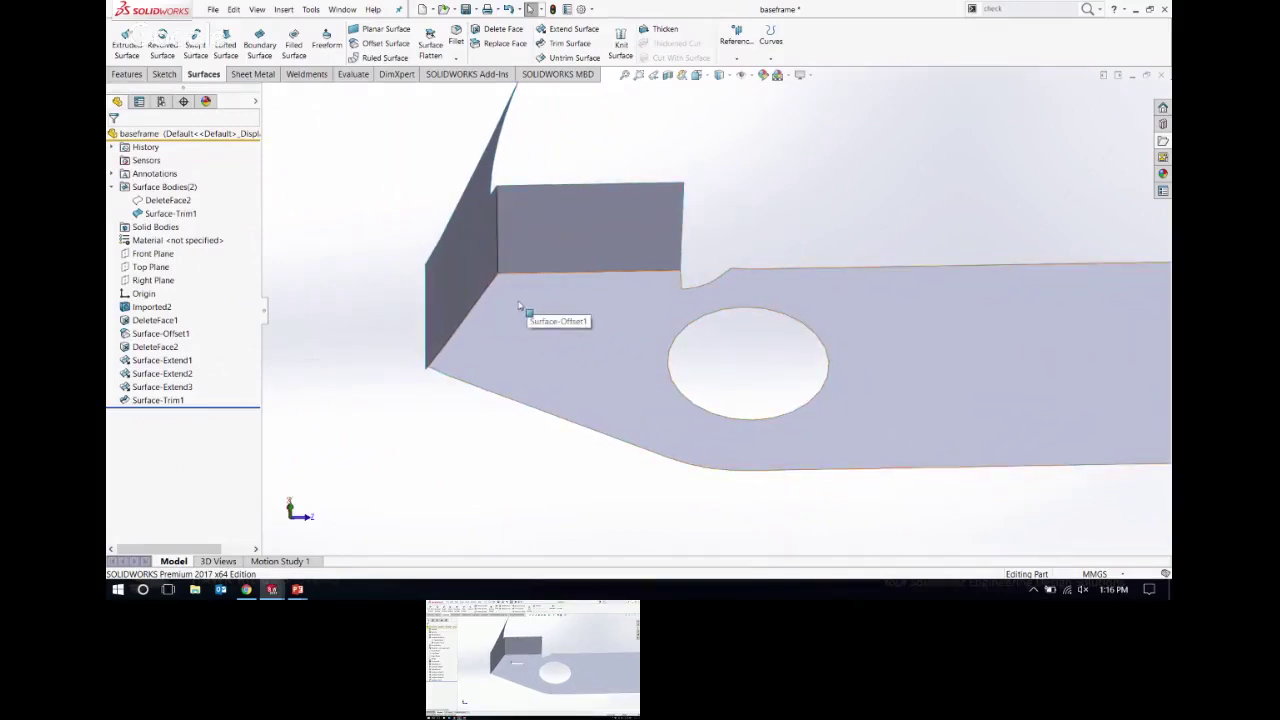
pyautogui.click(152, 216)
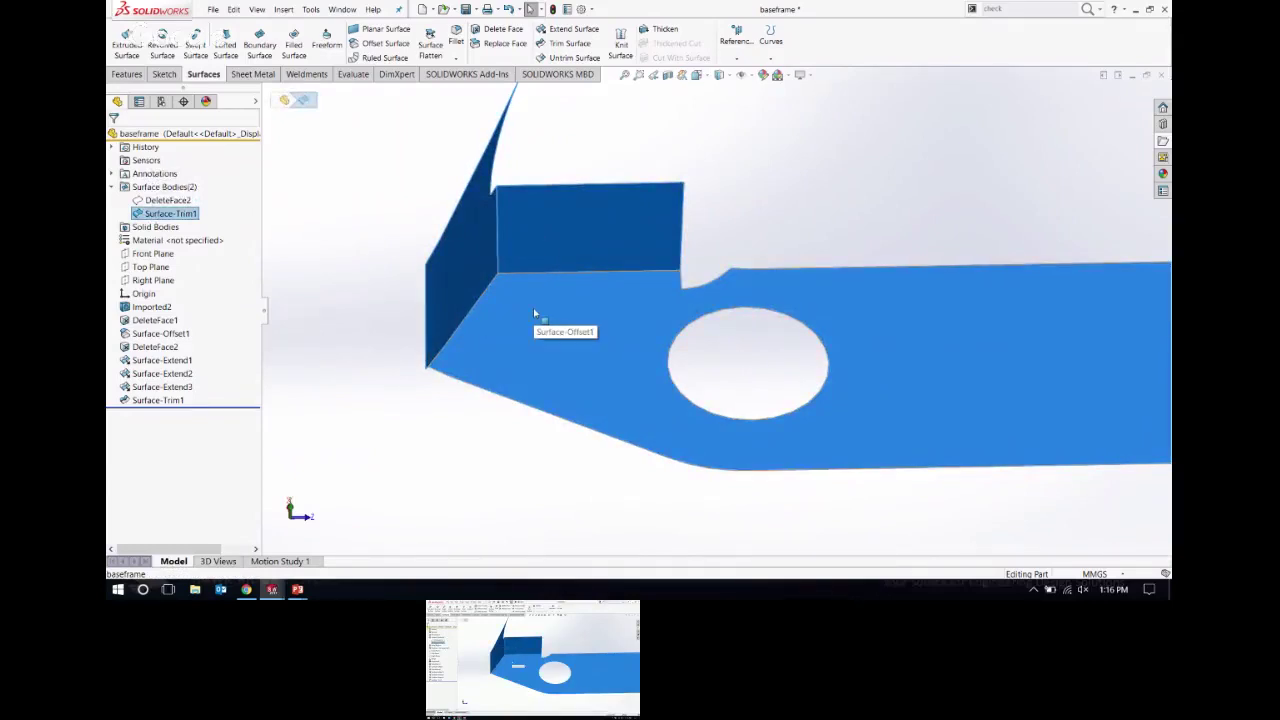
pyautogui.click(352, 243)
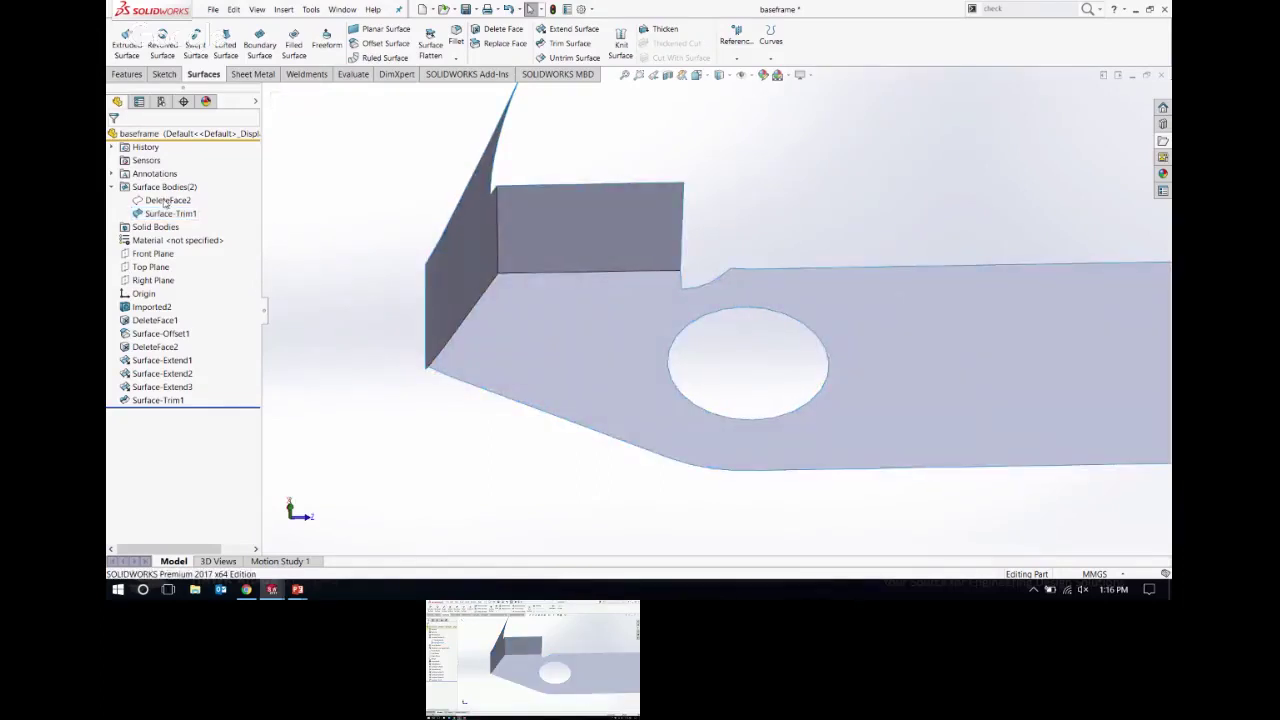
pyautogui.click(167, 200)
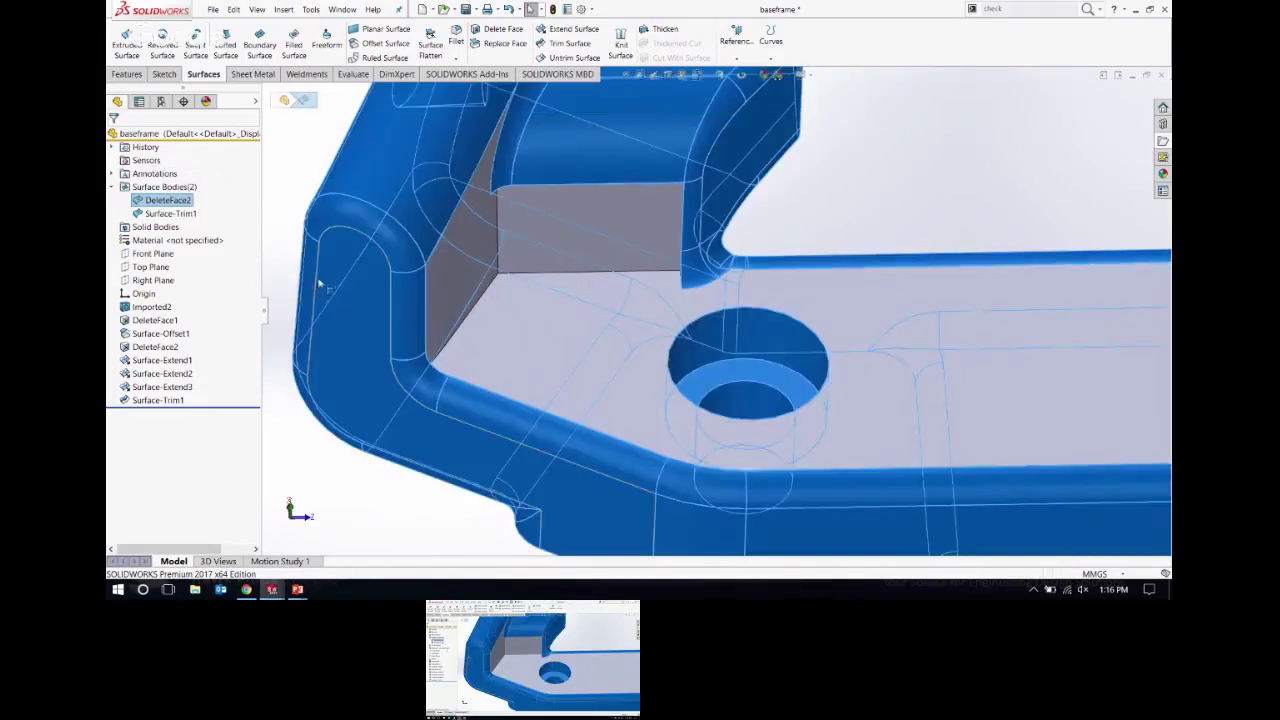
pyautogui.click(268, 214)
# Step: Set up a 2.8 mm fillet on the vertical edge between the two rebuilt walls and both edges where they meet the floor
pyautogui.moveTo(531, 323)
pyautogui.mouseDown(button='middle')
pyautogui.moveTo(514, 214)
pyautogui.moveTo(532, 208)
pyautogui.moveTo(517, 306)
pyautogui.mouseUp(button='middle')
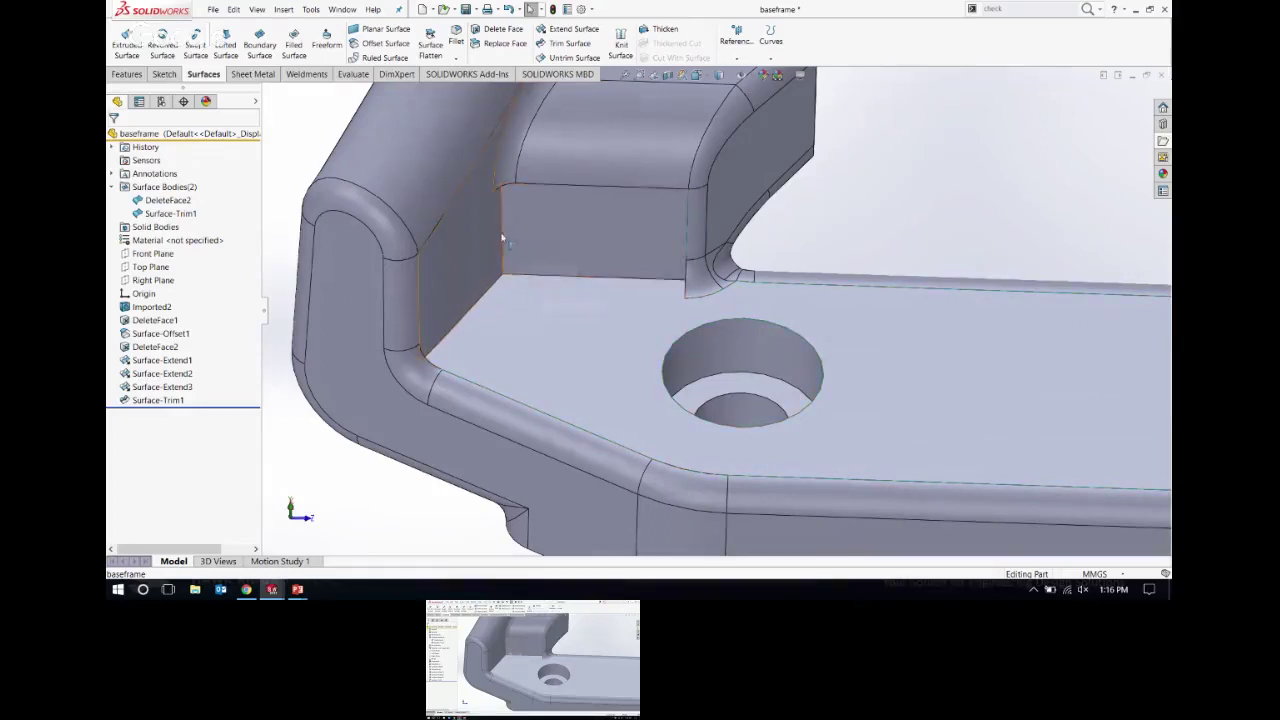
pyautogui.moveTo(523, 241); pyautogui.dragTo(512, 222, button='middle')
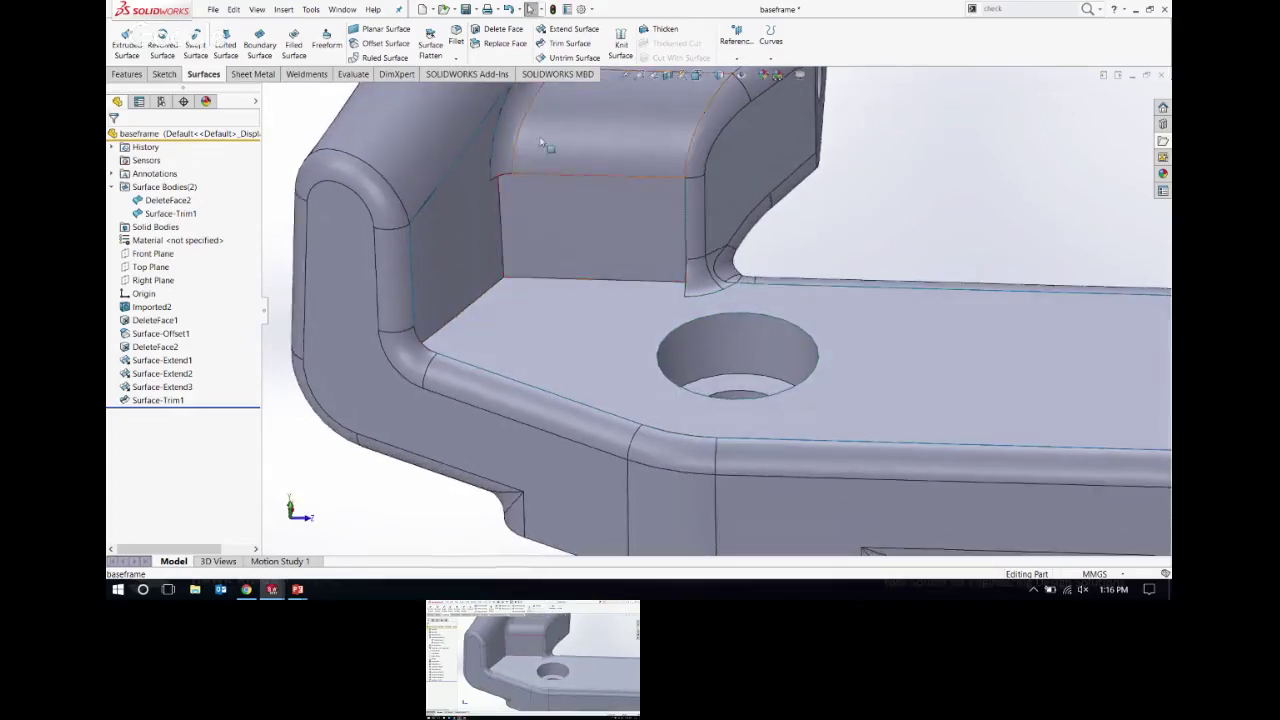
pyautogui.click(461, 44)
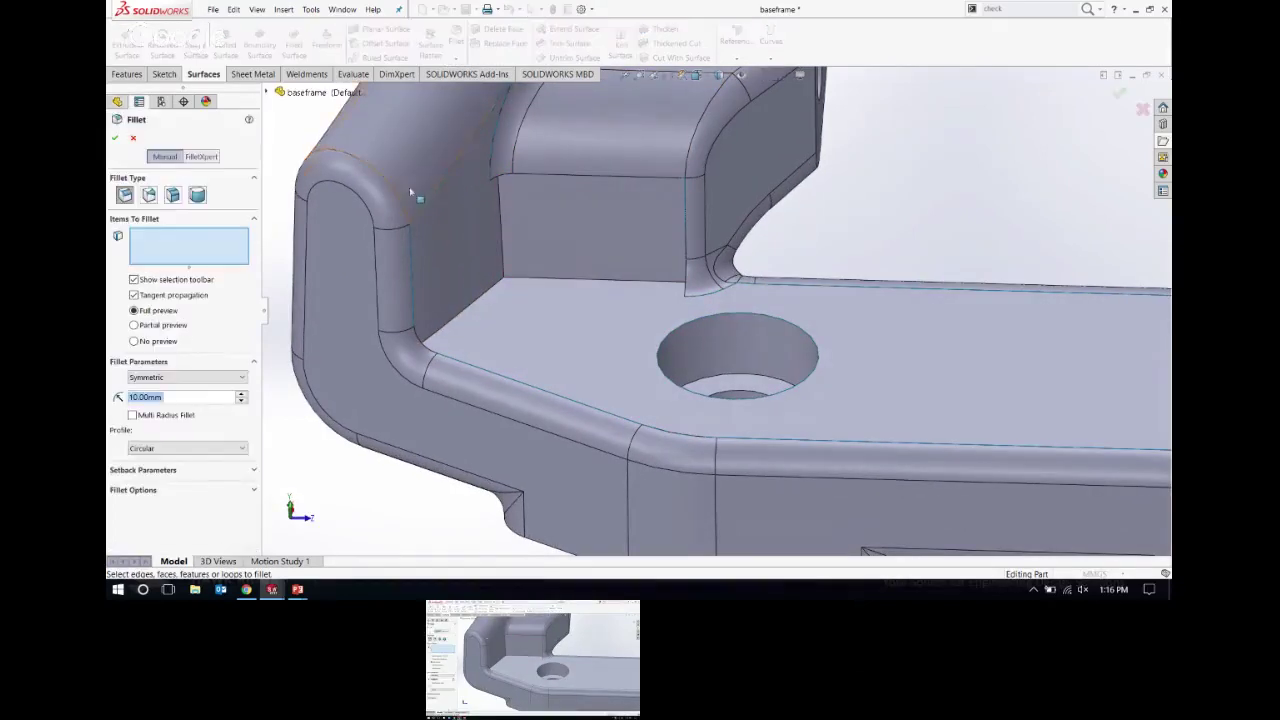
pyautogui.click(500, 226)
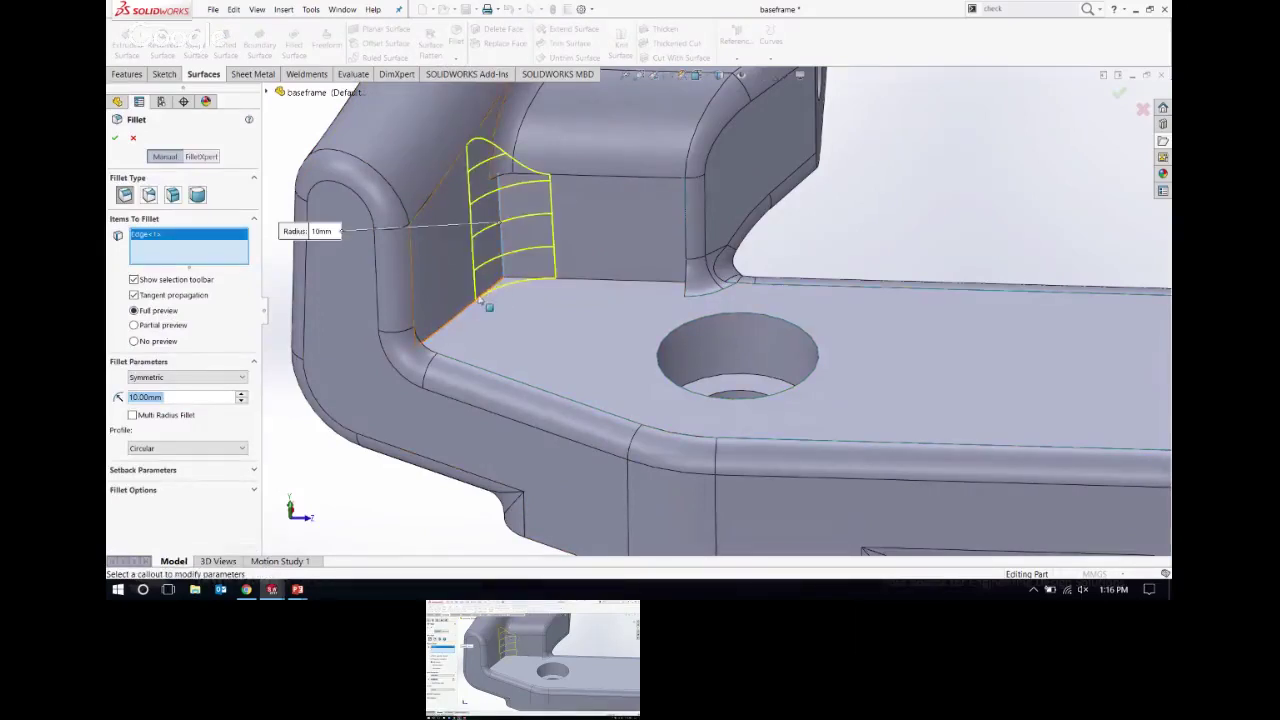
pyautogui.click(474, 318)
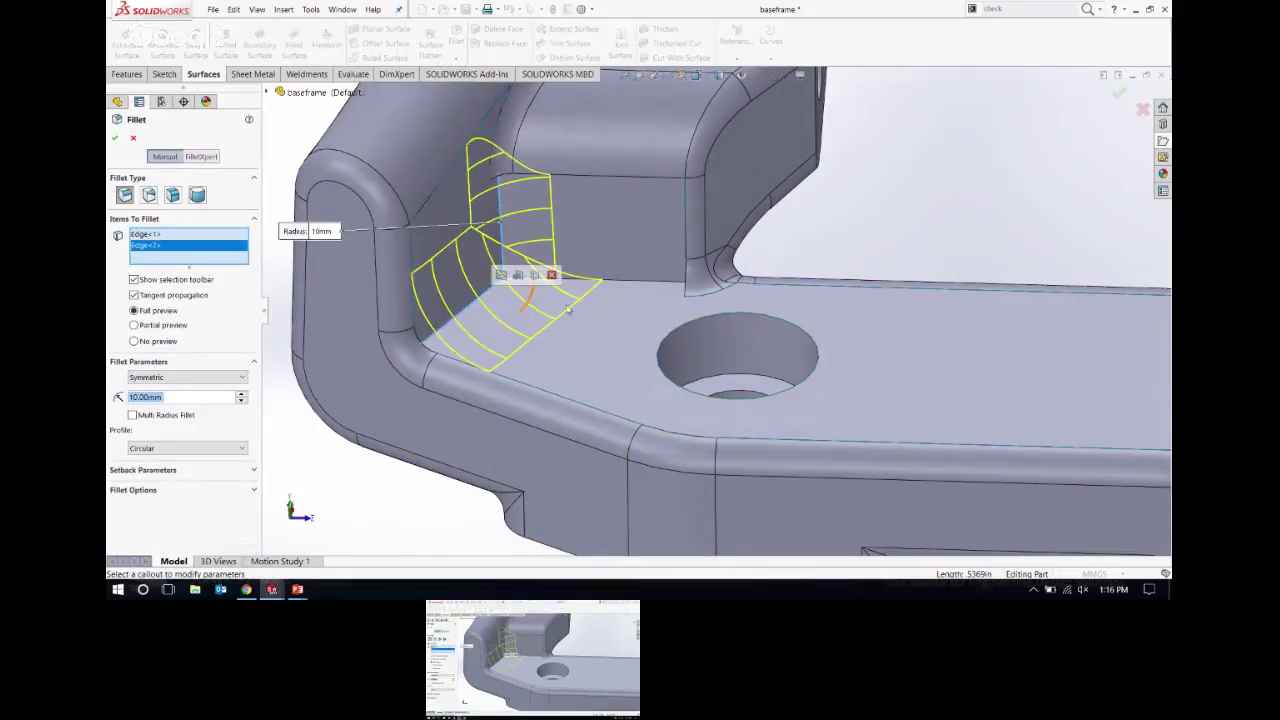
pyautogui.click(621, 280)
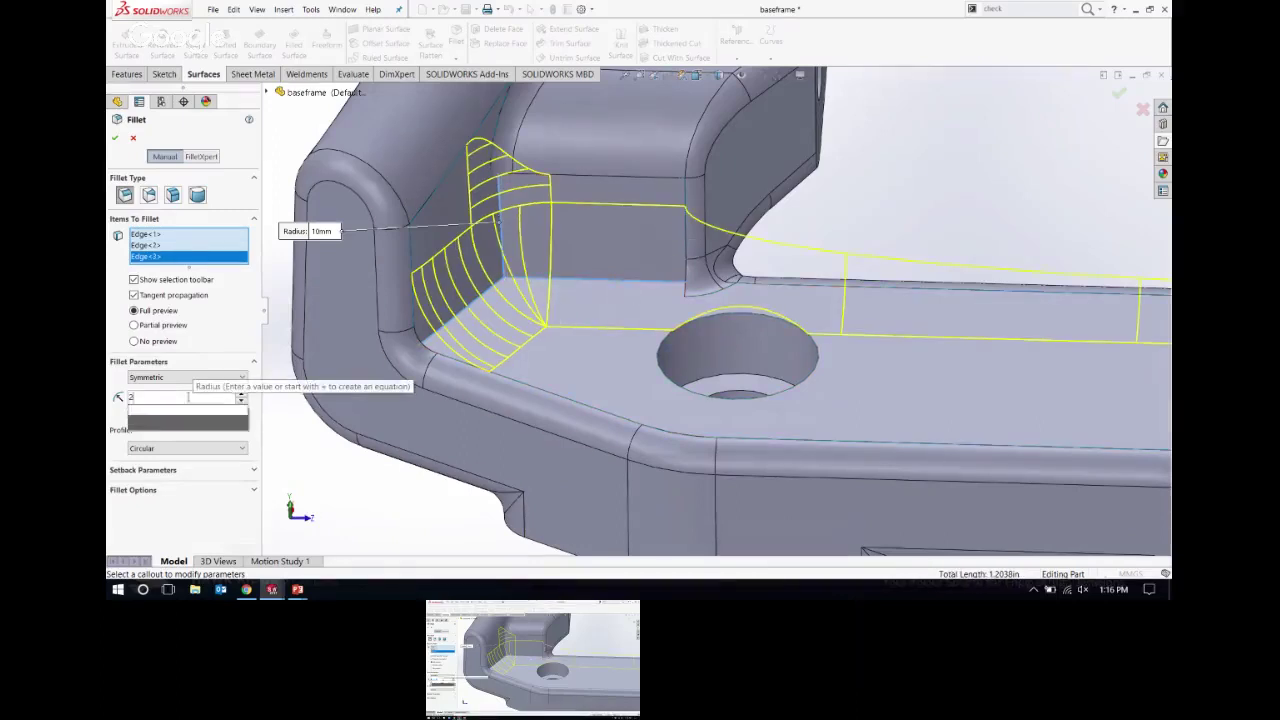
pyautogui.write('2.8')
pyautogui.press('Return')
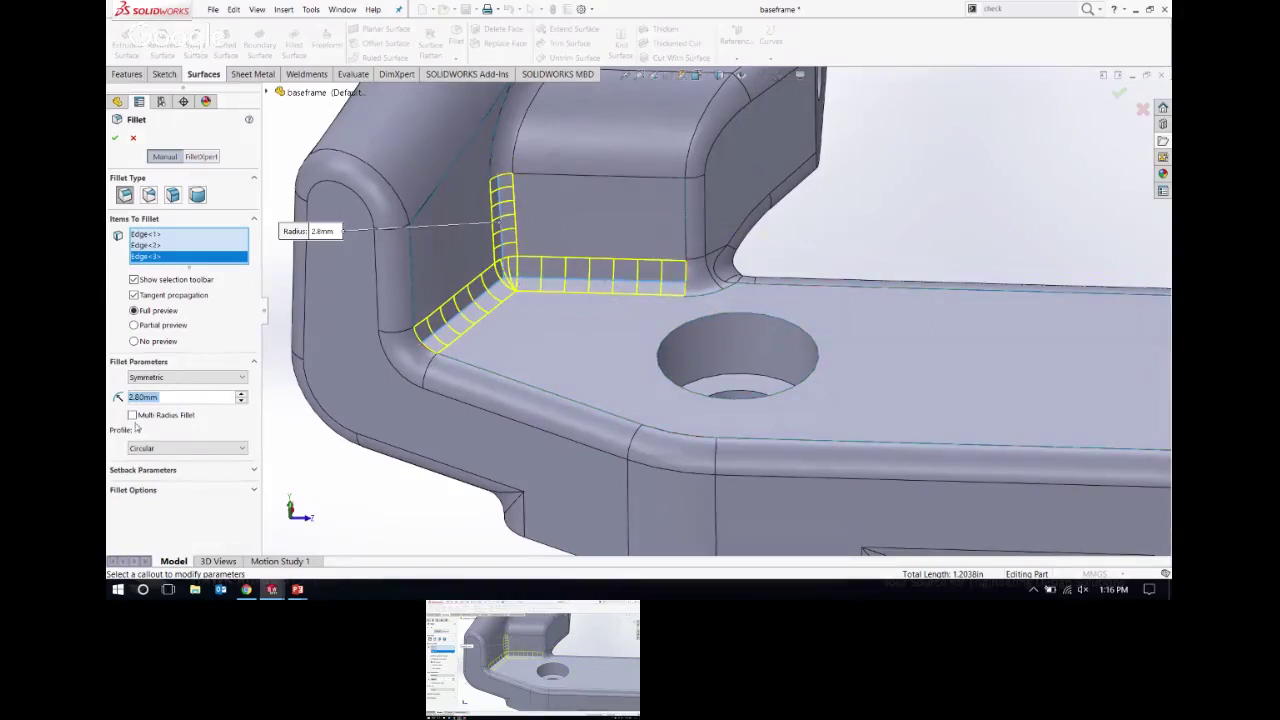
# Step: Make it a multi-radius fillet with 3 mm on the floor edge of the wall nearest the hole, and create it
pyautogui.click(132, 420)
pyautogui.click(132, 420)
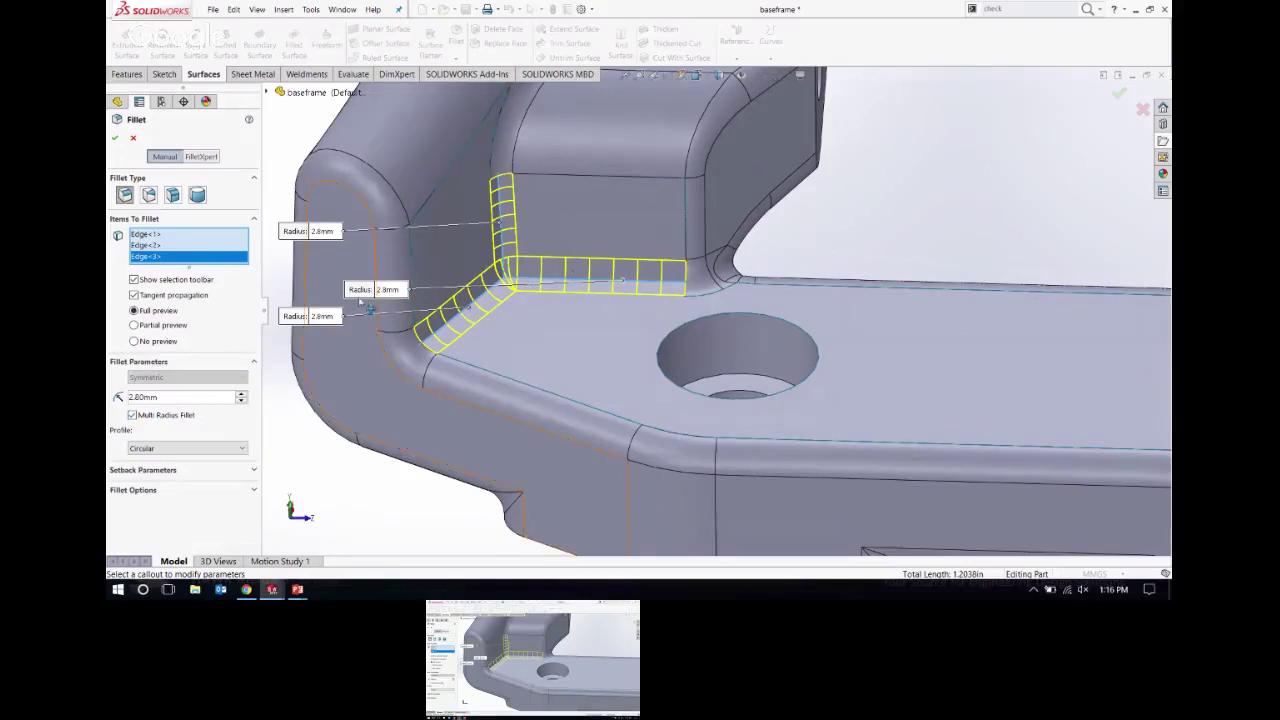
pyautogui.moveTo(533, 300); pyautogui.dragTo(645, 207)
pyautogui.click(672, 205)
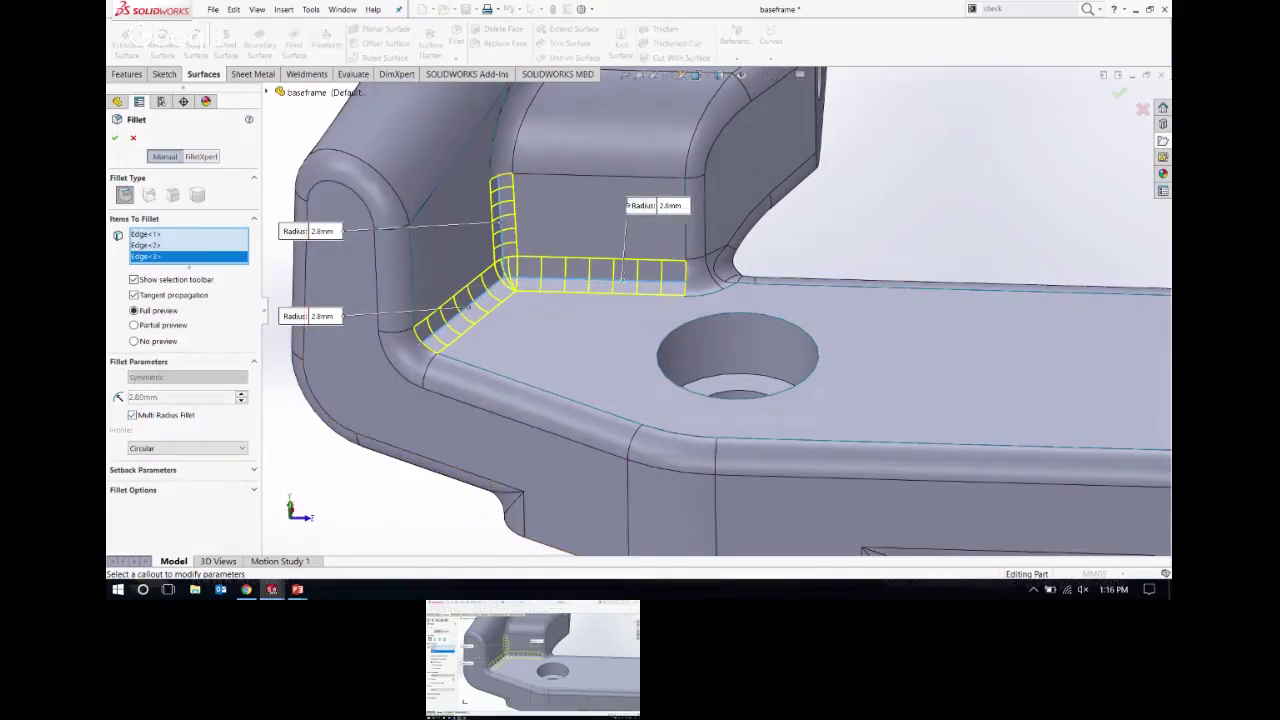
pyautogui.press('BackSpace')
pyautogui.write('3')
pyautogui.press('Return')
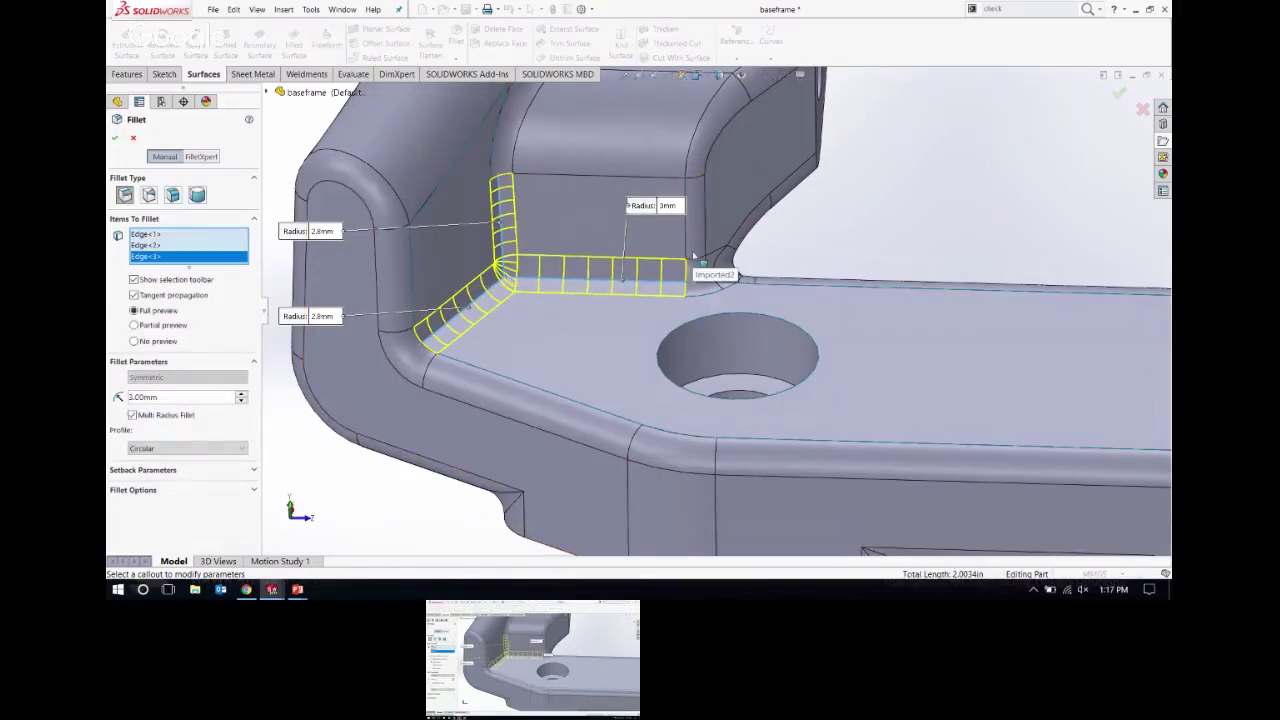
pyautogui.click(115, 137)
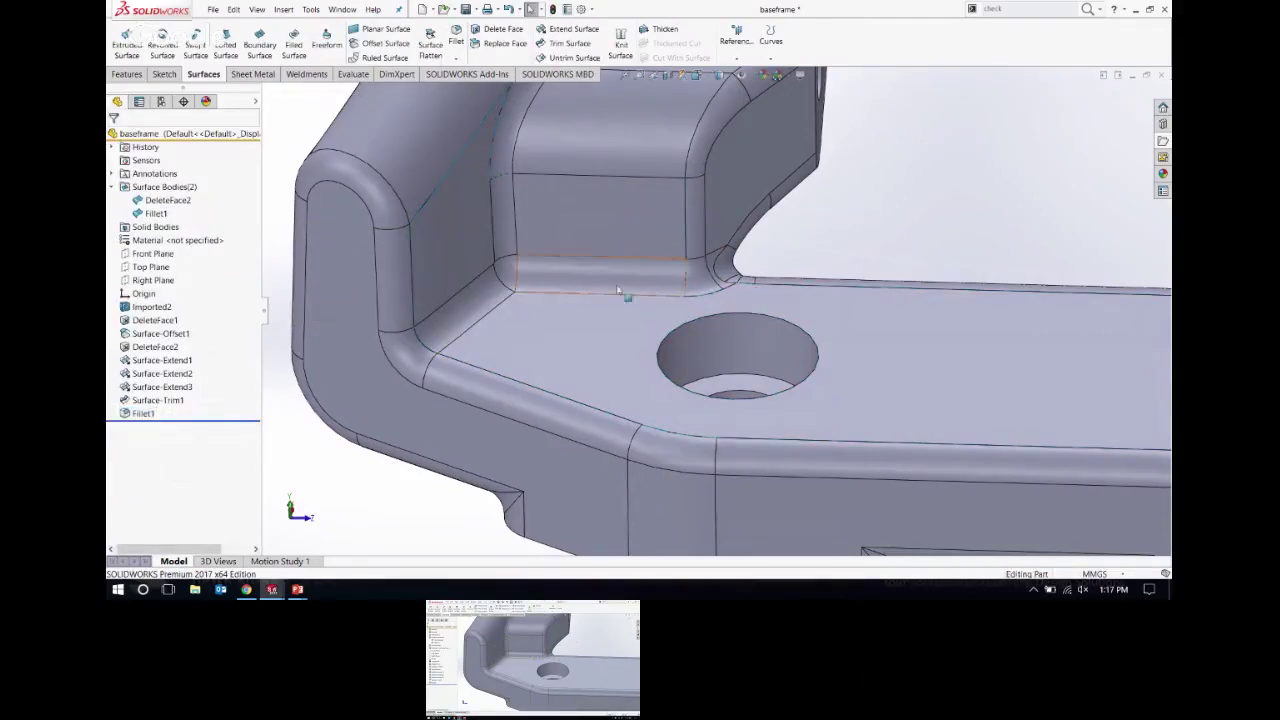
# Step: Knit the DeleteFace2 and Fillet1 surface bodies together with the Create solid option
pyautogui.moveTo(623, 289); pyautogui.dragTo(508, 198, button='middle')
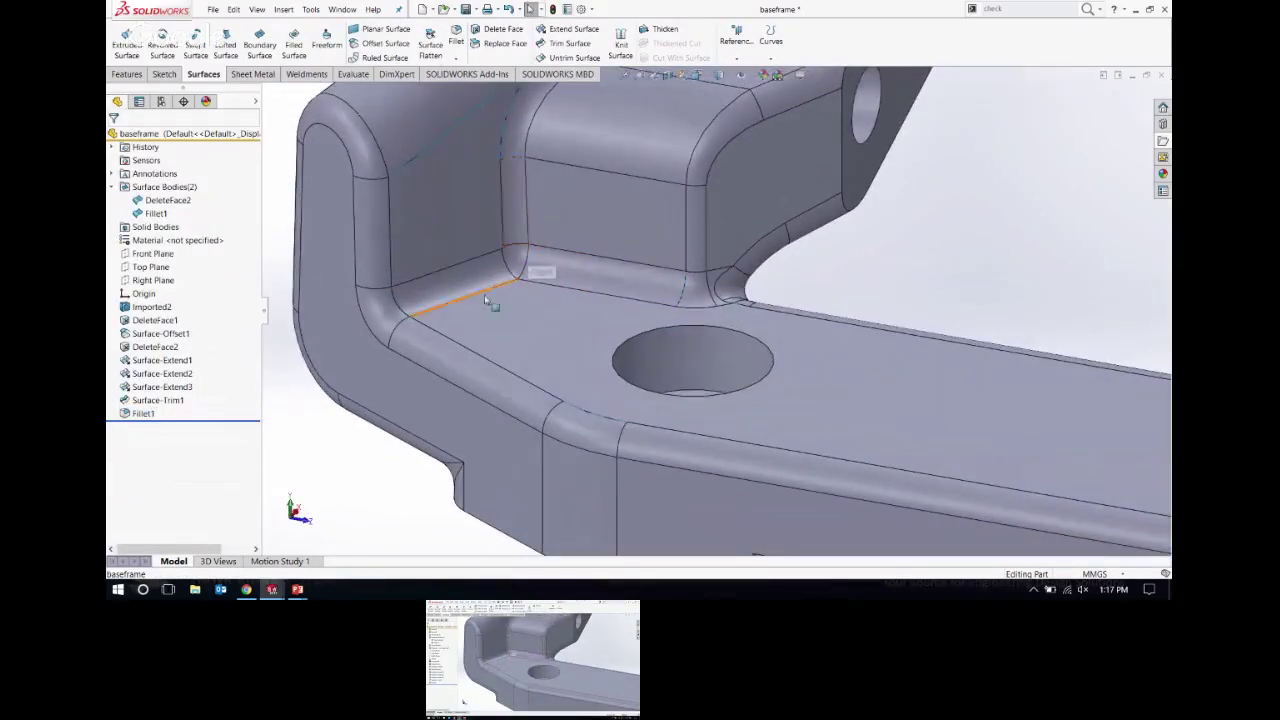
pyautogui.click(155, 202)
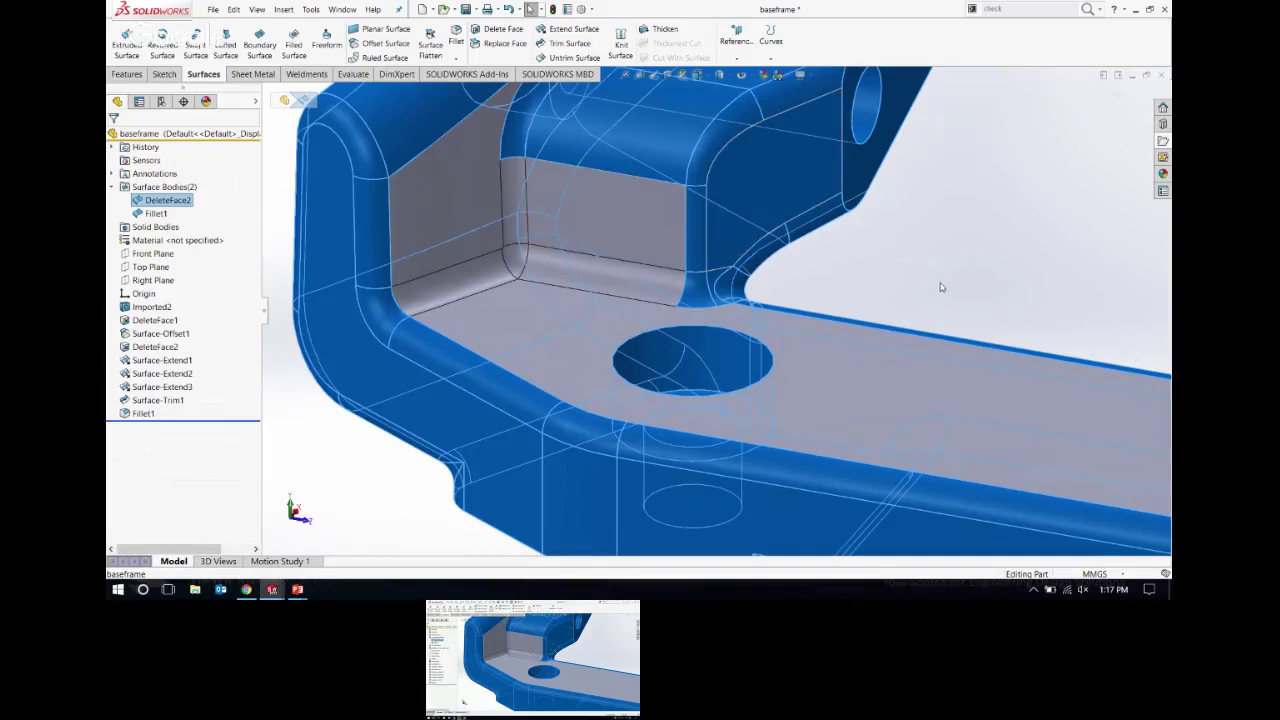
pyautogui.press('Escape')
pyautogui.click(620, 47)
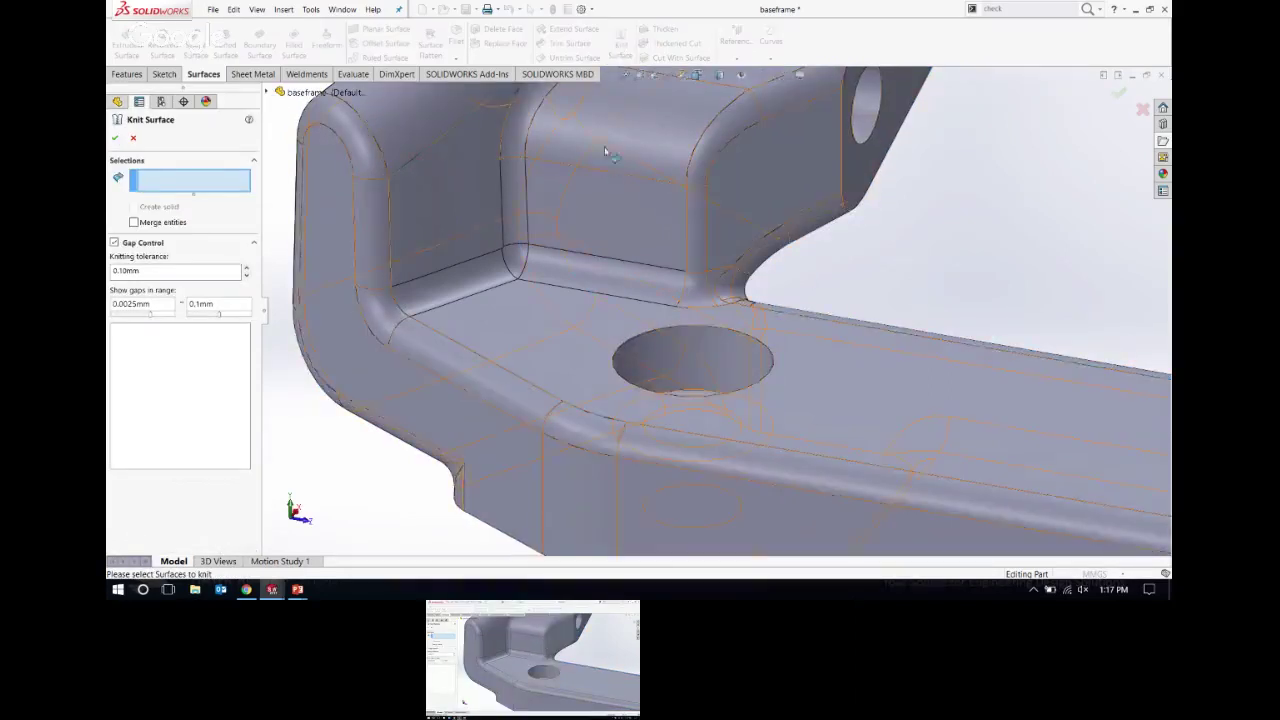
pyautogui.click(580, 163)
pyautogui.click(555, 195)
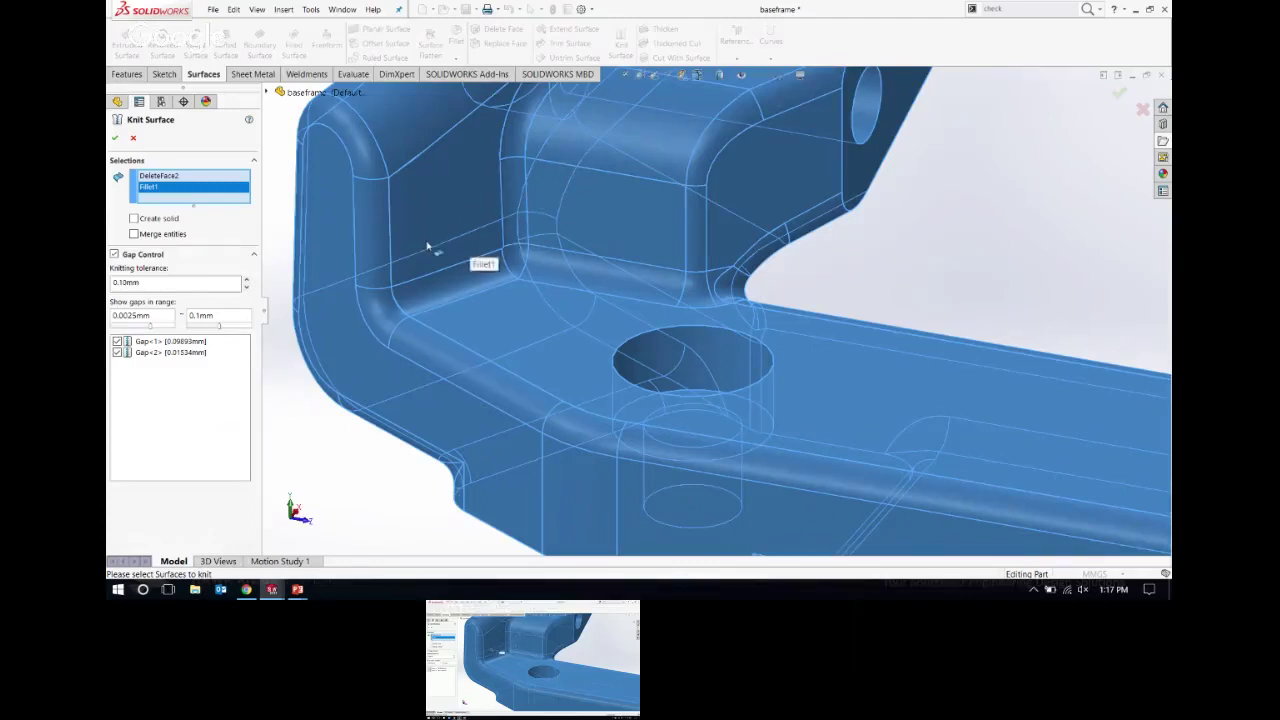
pyautogui.click(134, 220)
pyautogui.click(115, 137)
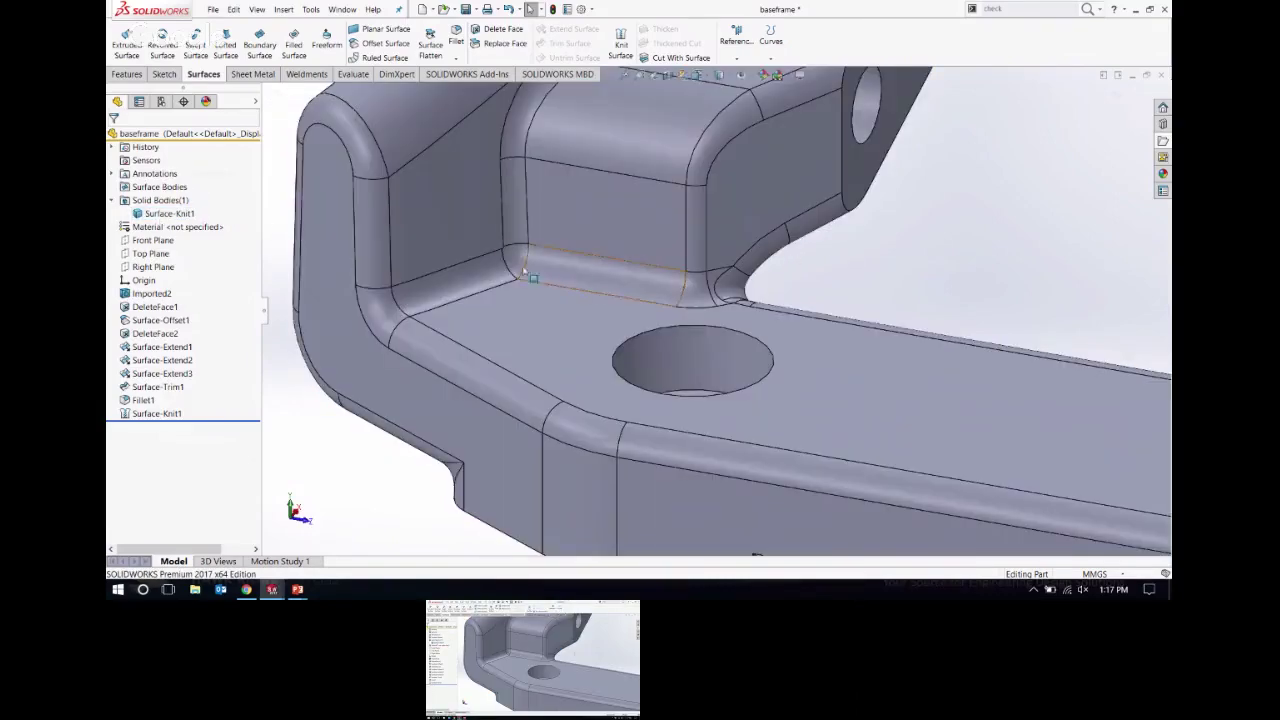
# Step: Examine the small blend face where the corner fillets meet, the surrounding corner and the whole repaired frame
pyautogui.scroll(-5, 532, 257)
pyautogui.scroll(2, 626, 274)
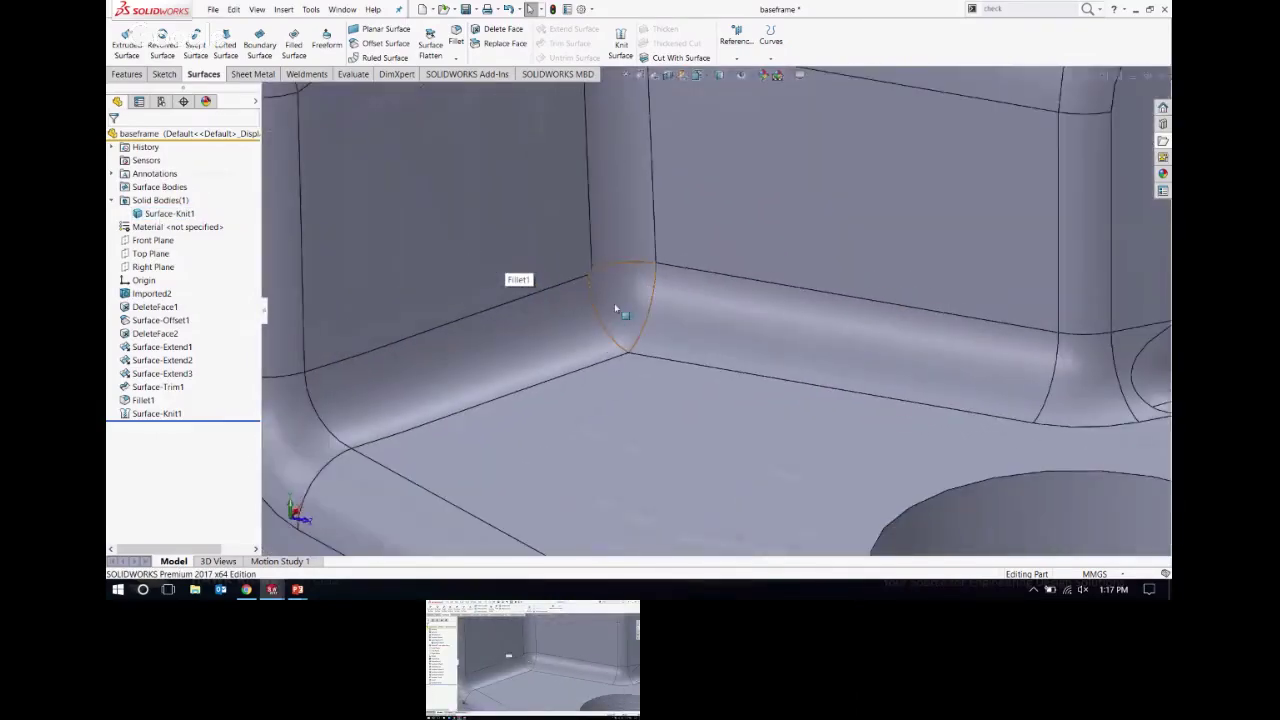
pyautogui.click(618, 306)
pyautogui.scroll(5, 618, 306)
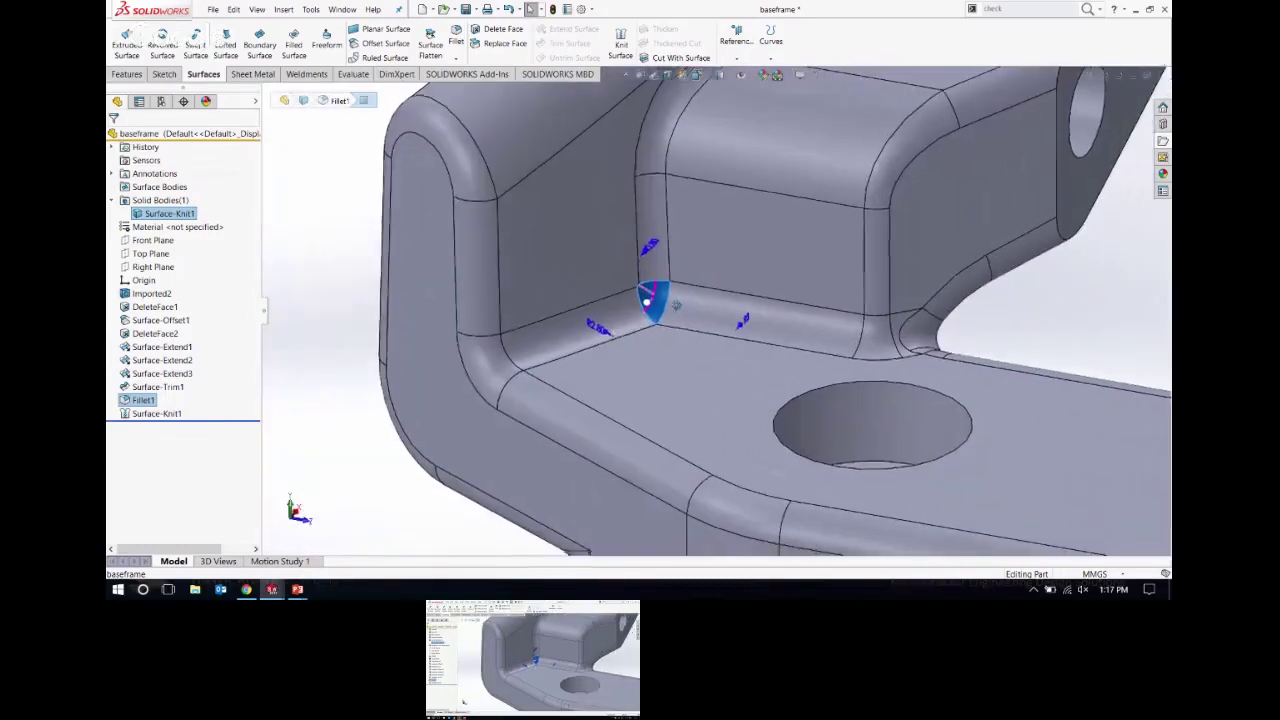
pyautogui.scroll(-1, 825, 318)
pyautogui.click(922, 310)
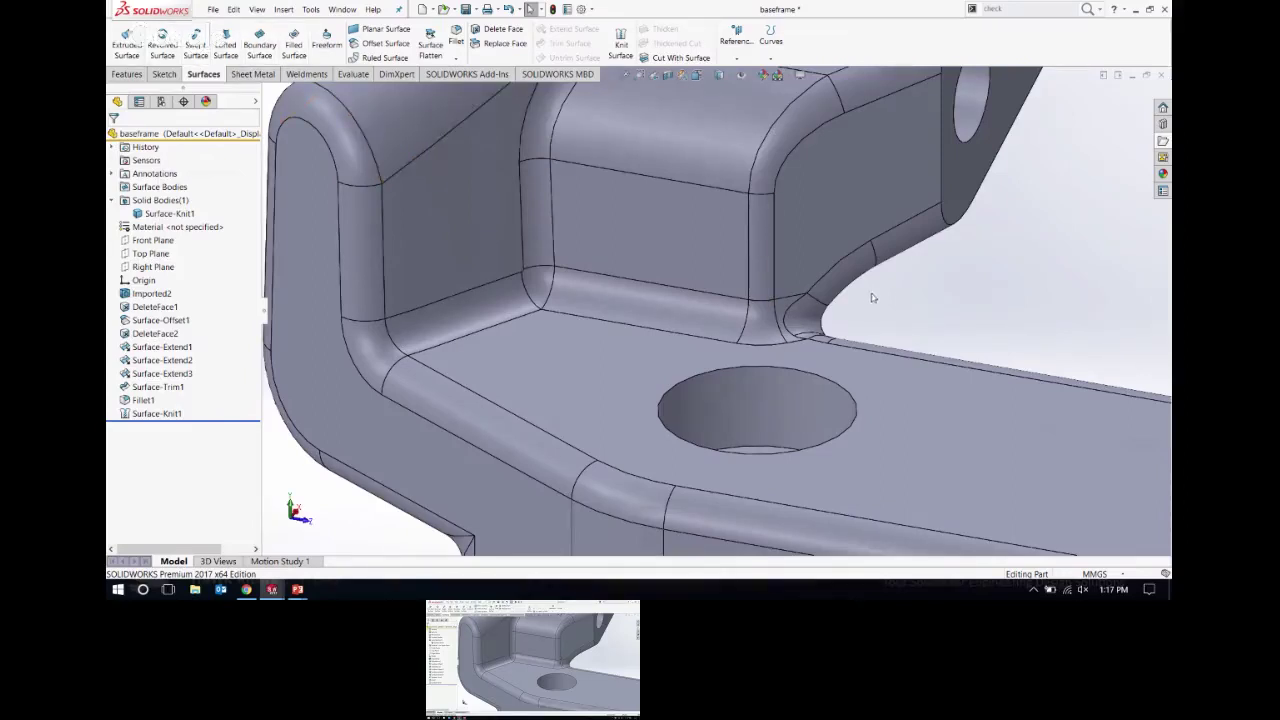
pyautogui.scroll(2, 680, 295)
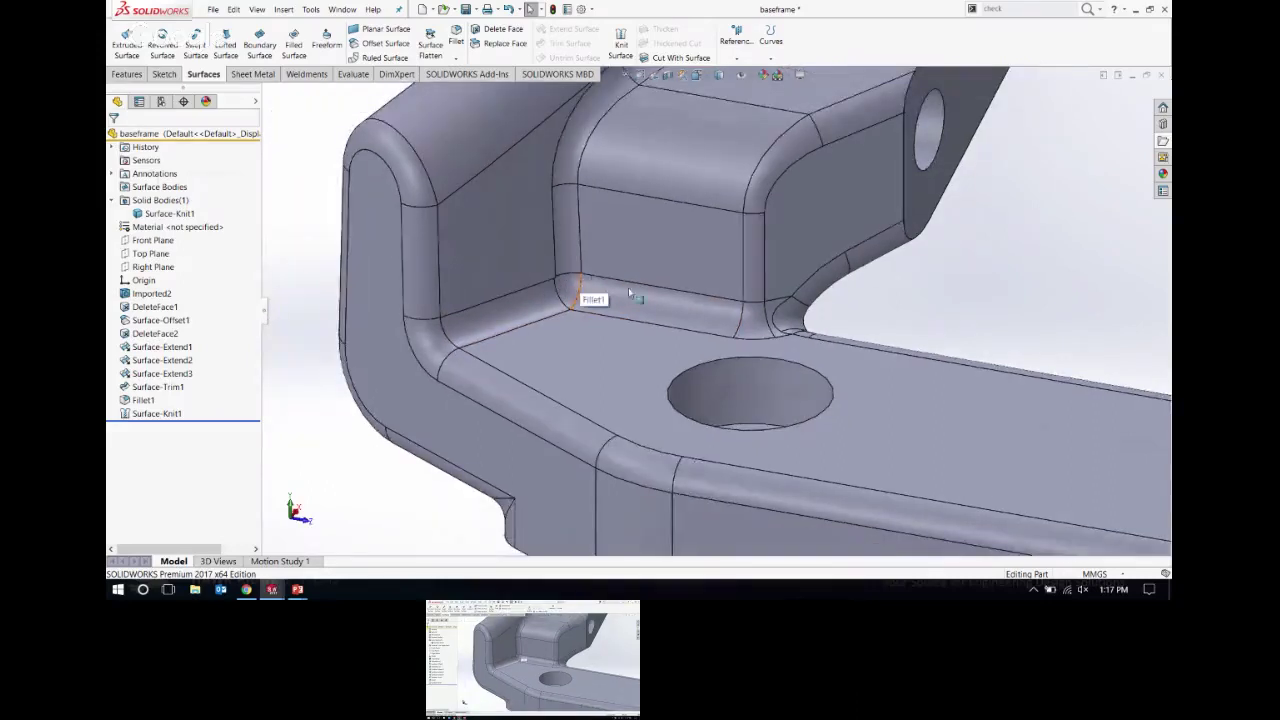
pyautogui.keyDown('ctrl'); pyautogui.moveTo(628, 287); pyautogui.dragTo(573, 275, button='middle'); pyautogui.keyUp('ctrl')
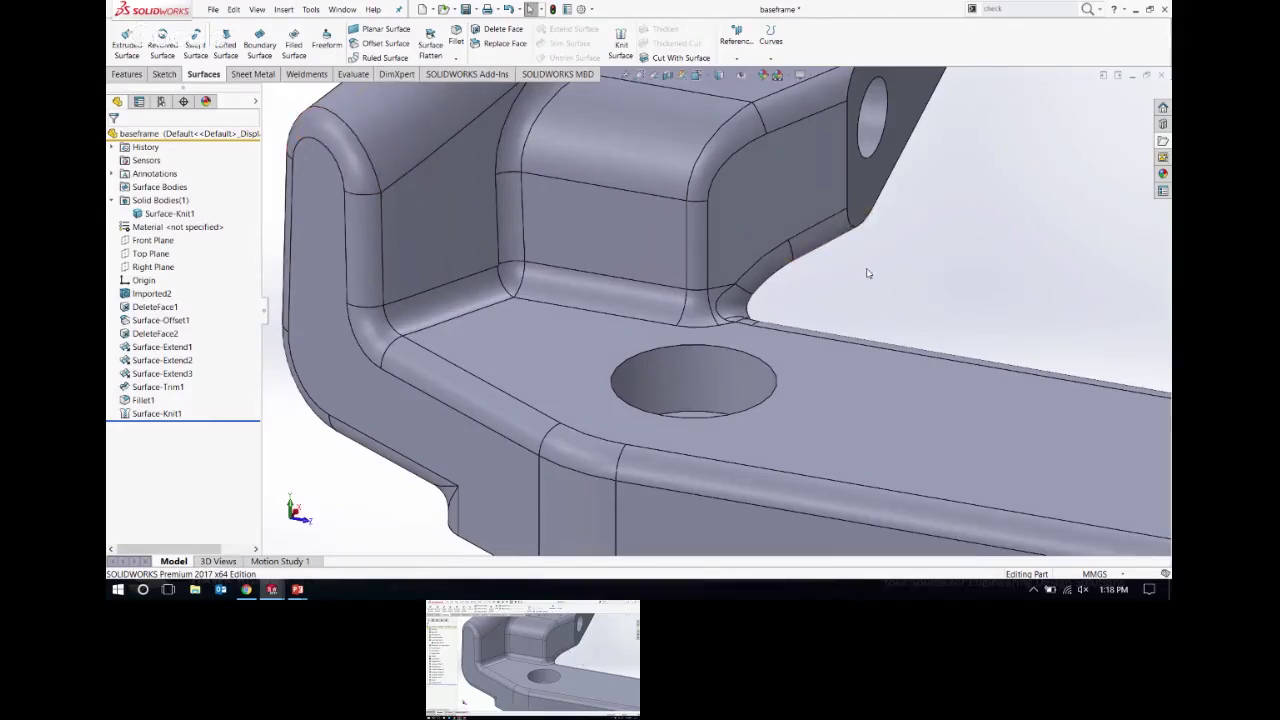
pyautogui.moveTo(677, 240); pyautogui.dragTo(811, 252, button='middle')
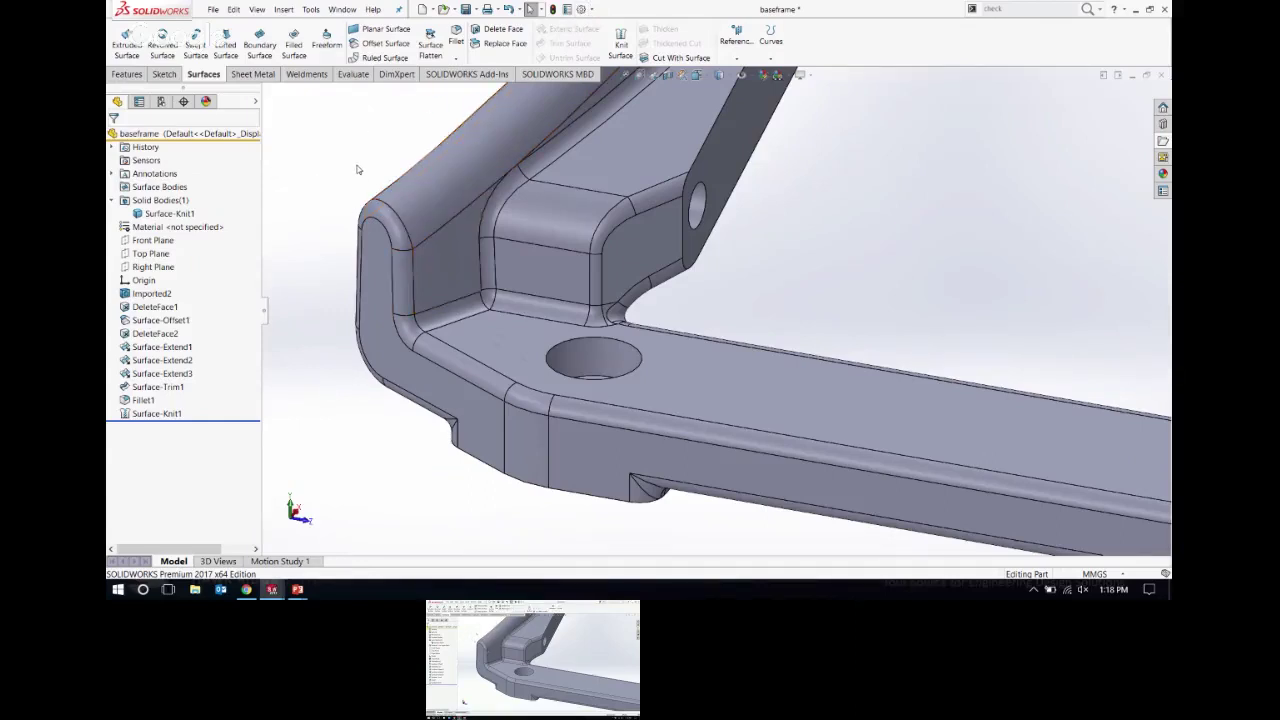
pyautogui.moveTo(358, 176); pyautogui.dragTo(529, 202, button='middle')
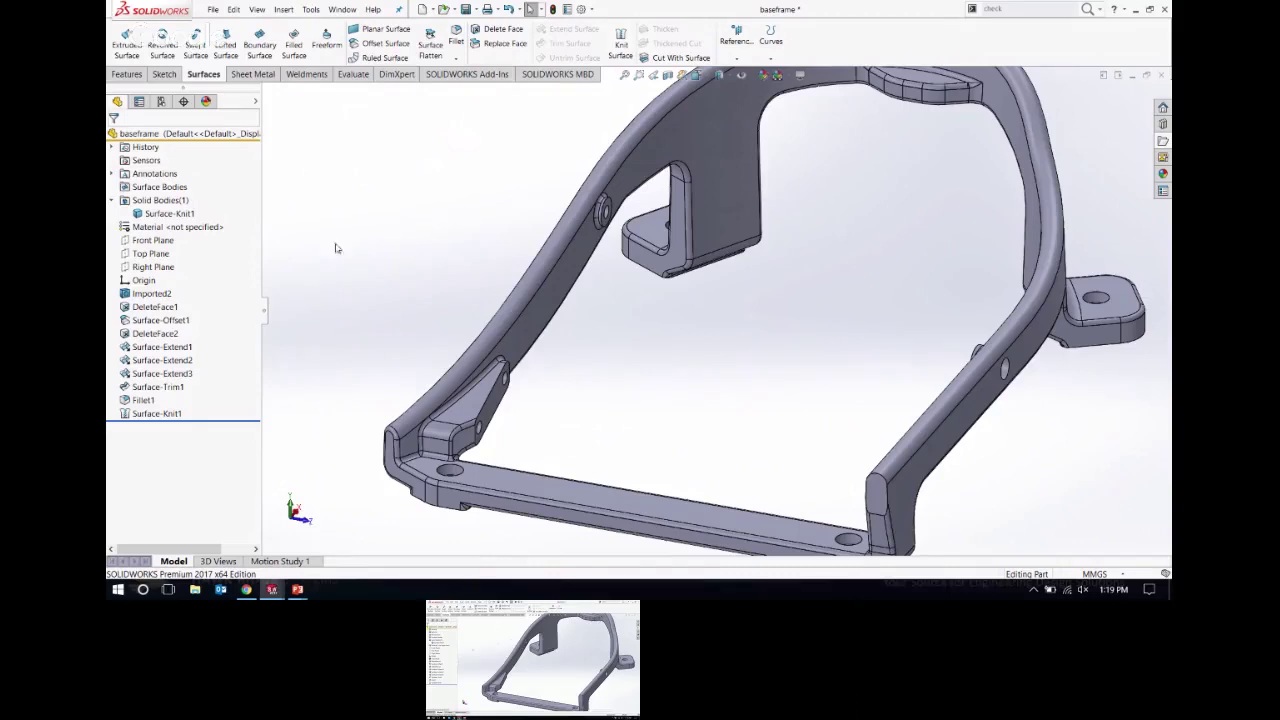
pyautogui.click(114, 201)
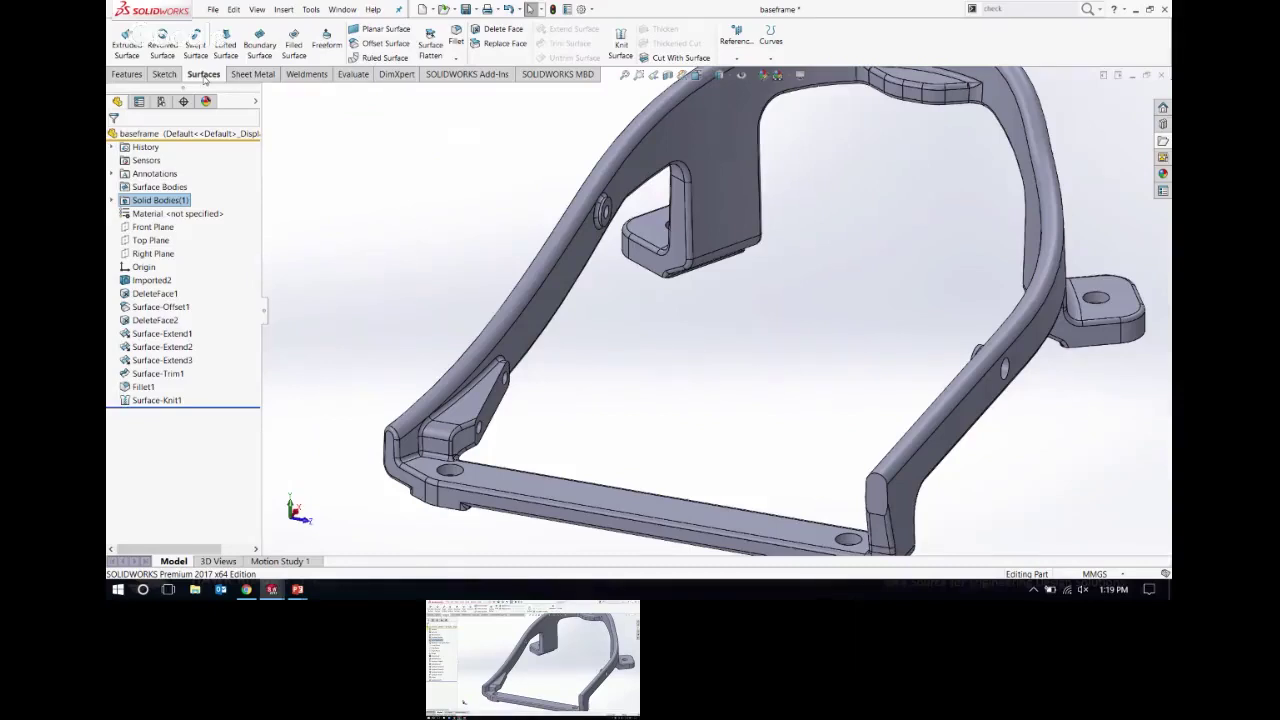
# Step: Start a Delete Face operation with the Delete and Patch option for the round boss on the frame's side rail
pyautogui.scroll(-5, 610, 210)
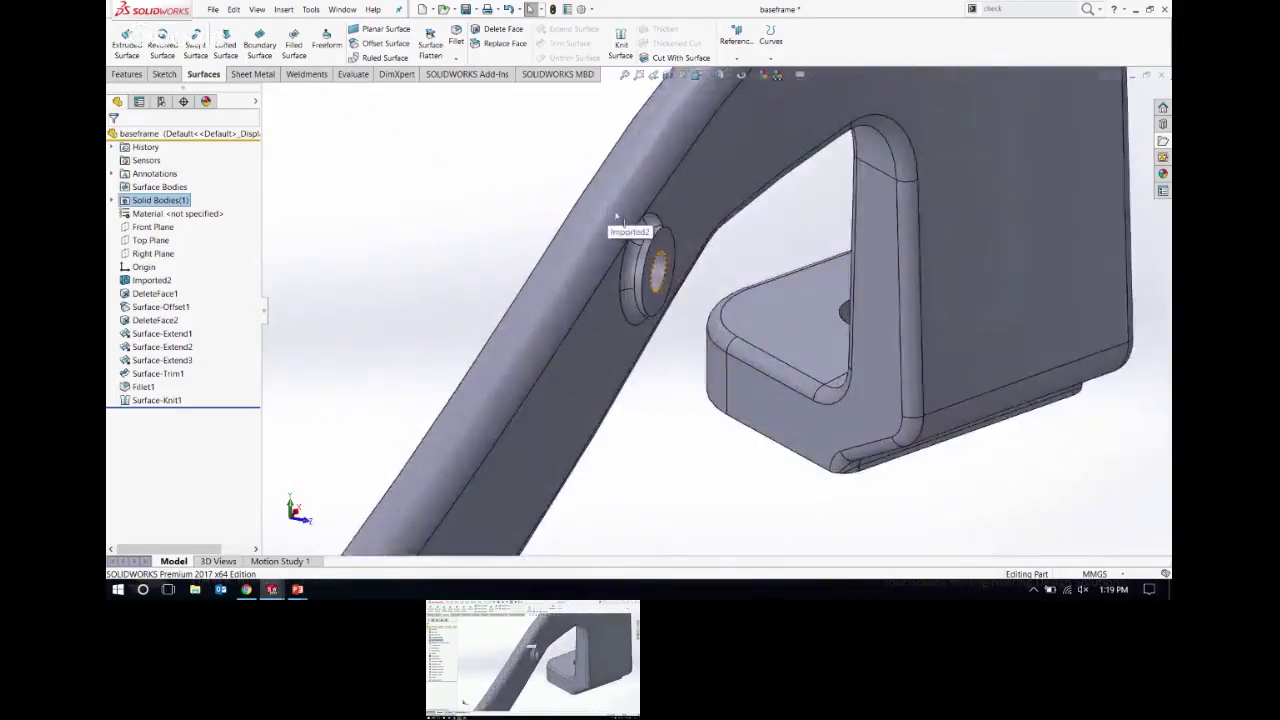
pyautogui.click(502, 29)
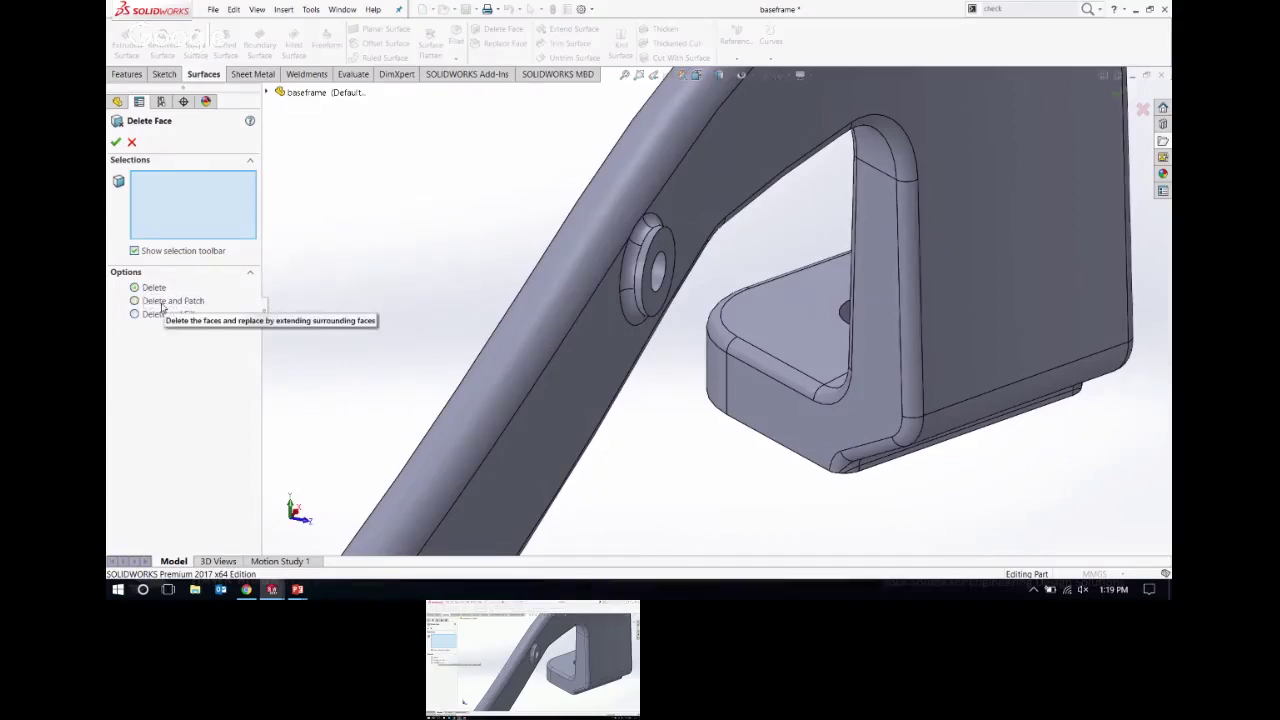
pyautogui.click(161, 304)
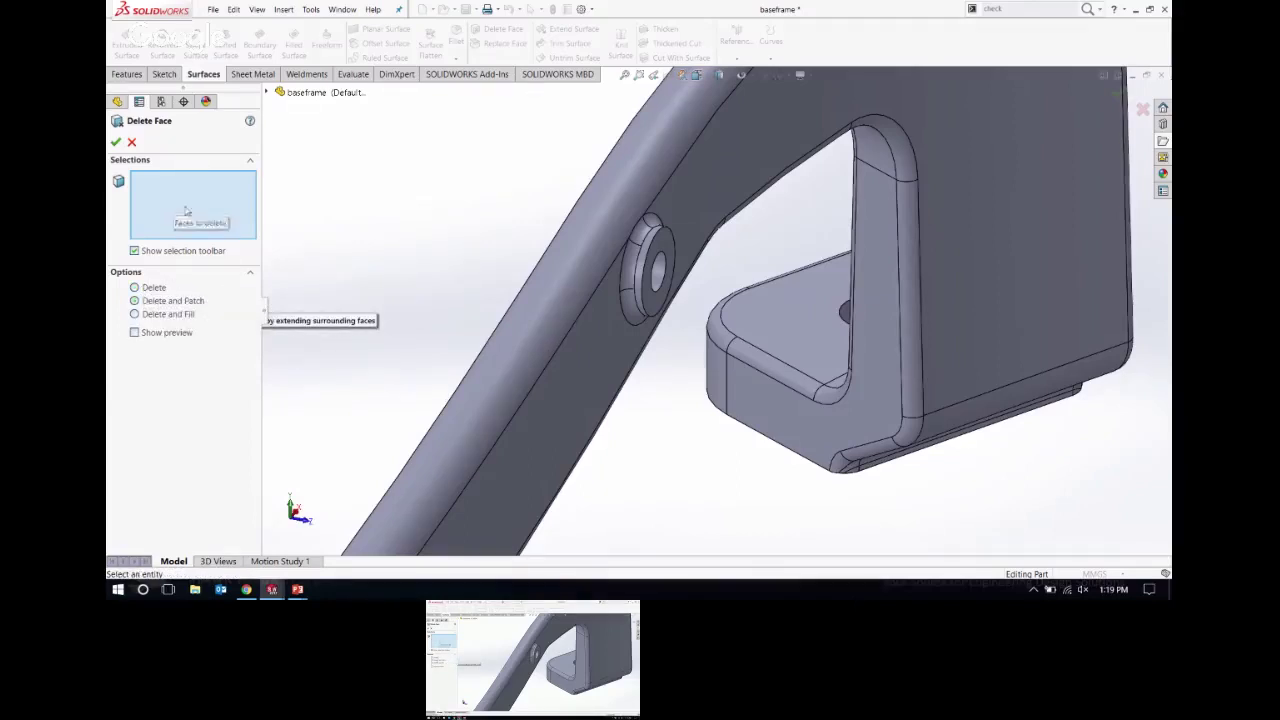
pyautogui.moveTo(623, 289); pyautogui.dragTo(556, 298, button='middle')
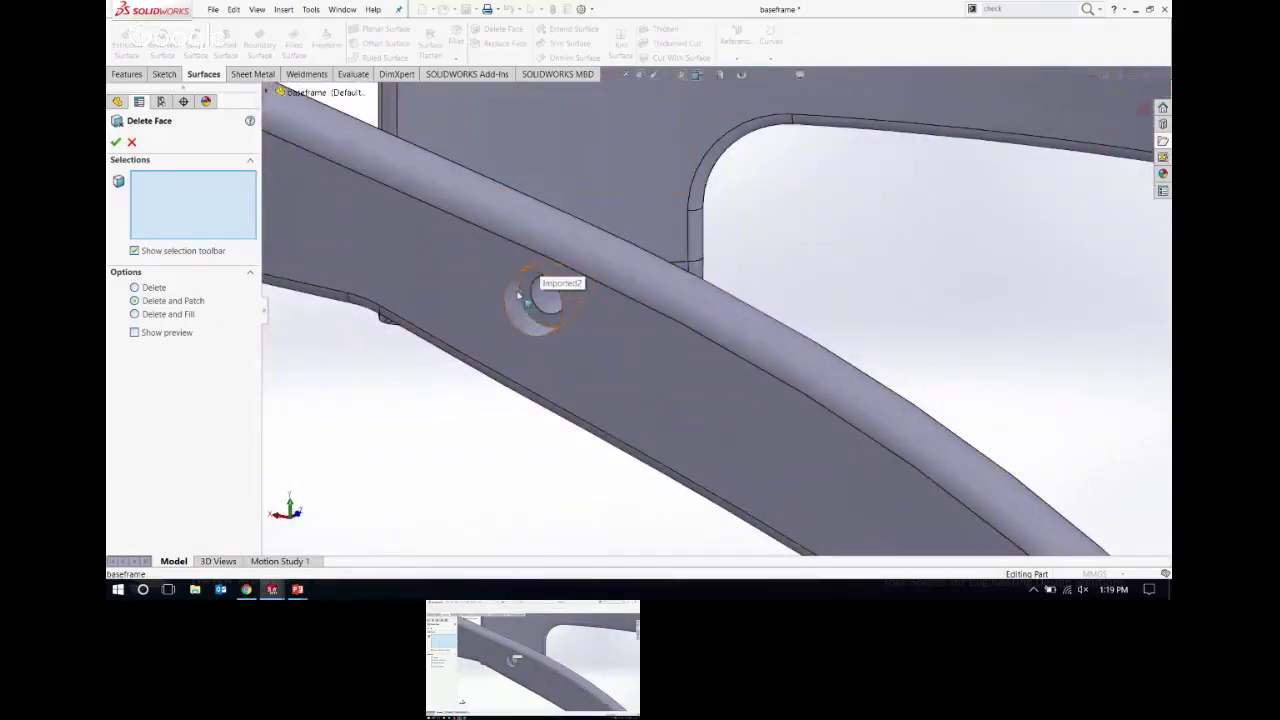
pyautogui.moveTo(570, 301); pyautogui.dragTo(640, 350, button='middle')
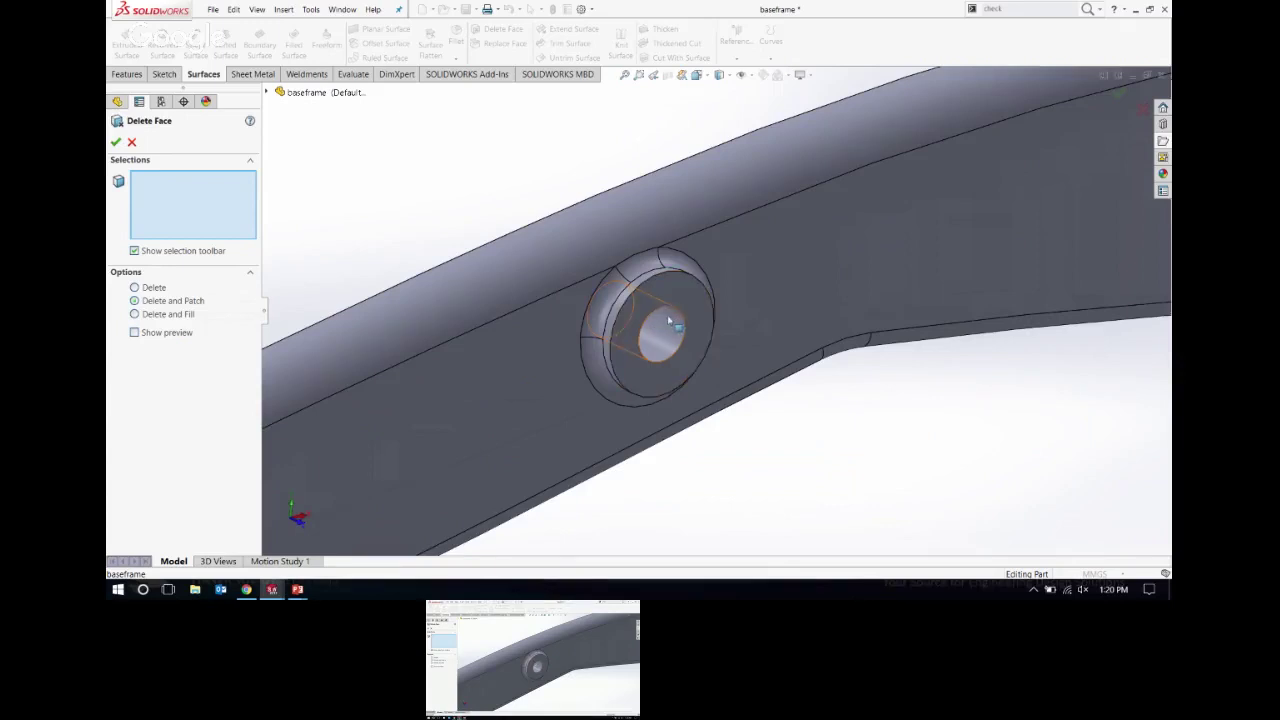
pyautogui.moveTo(655, 326); pyautogui.dragTo(676, 350, button='middle')
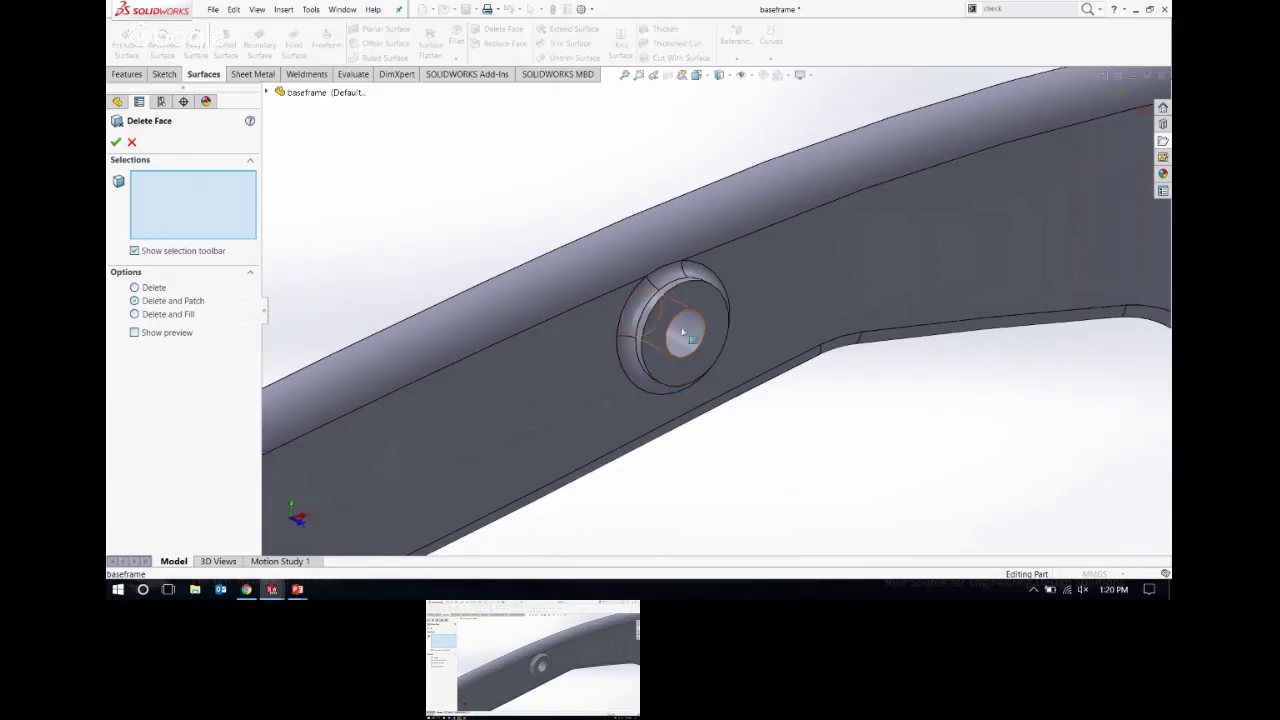
pyautogui.moveTo(690, 345); pyautogui.dragTo(560, 221, button='middle')
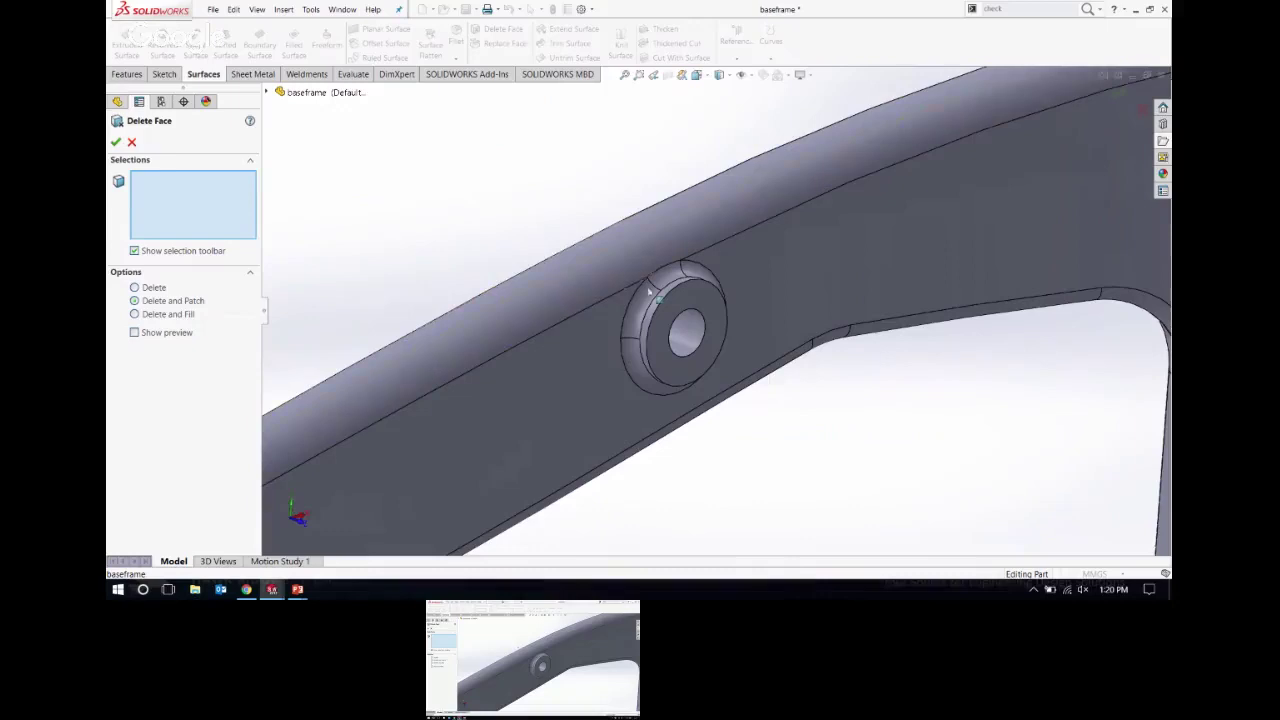
# Step: Delete and patch all faces of the side rail's round boss, including its fillet faces, its bore and the round face on the opposite side
pyautogui.click(697, 340)
pyautogui.click(697, 313)
pyautogui.scroll(-2, 692, 312)
pyautogui.click(660, 242)
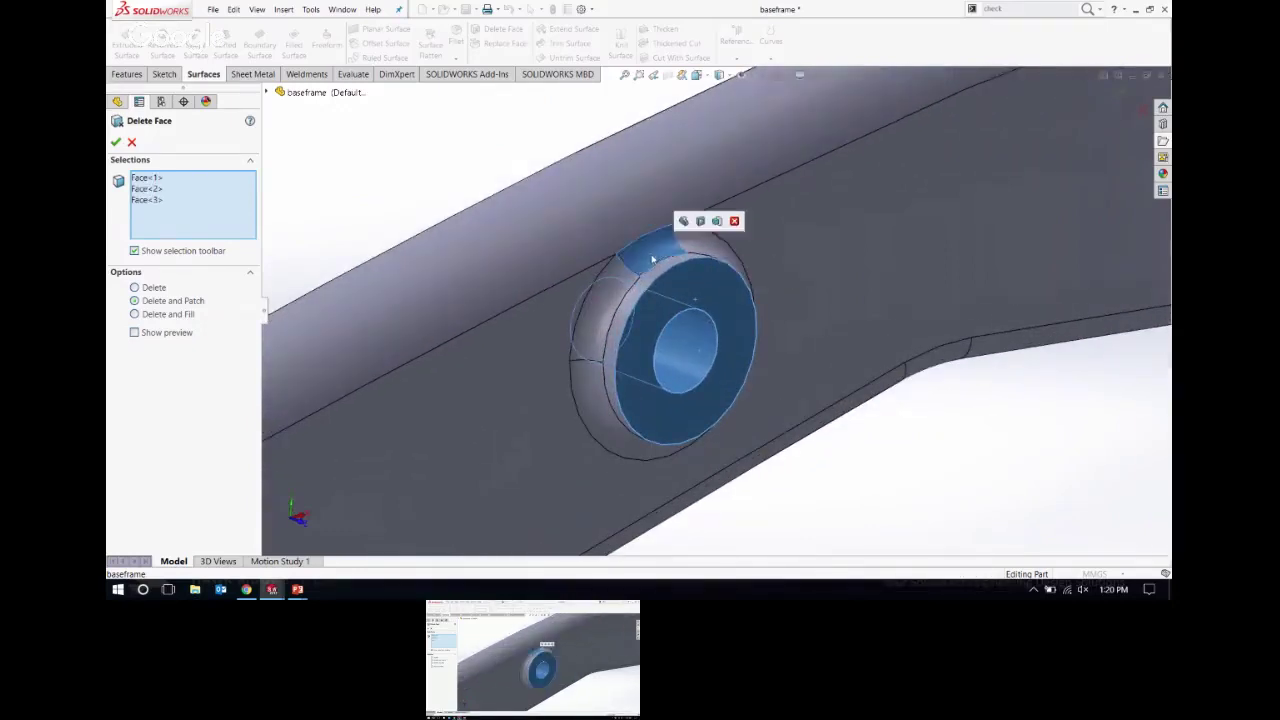
pyautogui.click(590, 295)
pyautogui.click(697, 270)
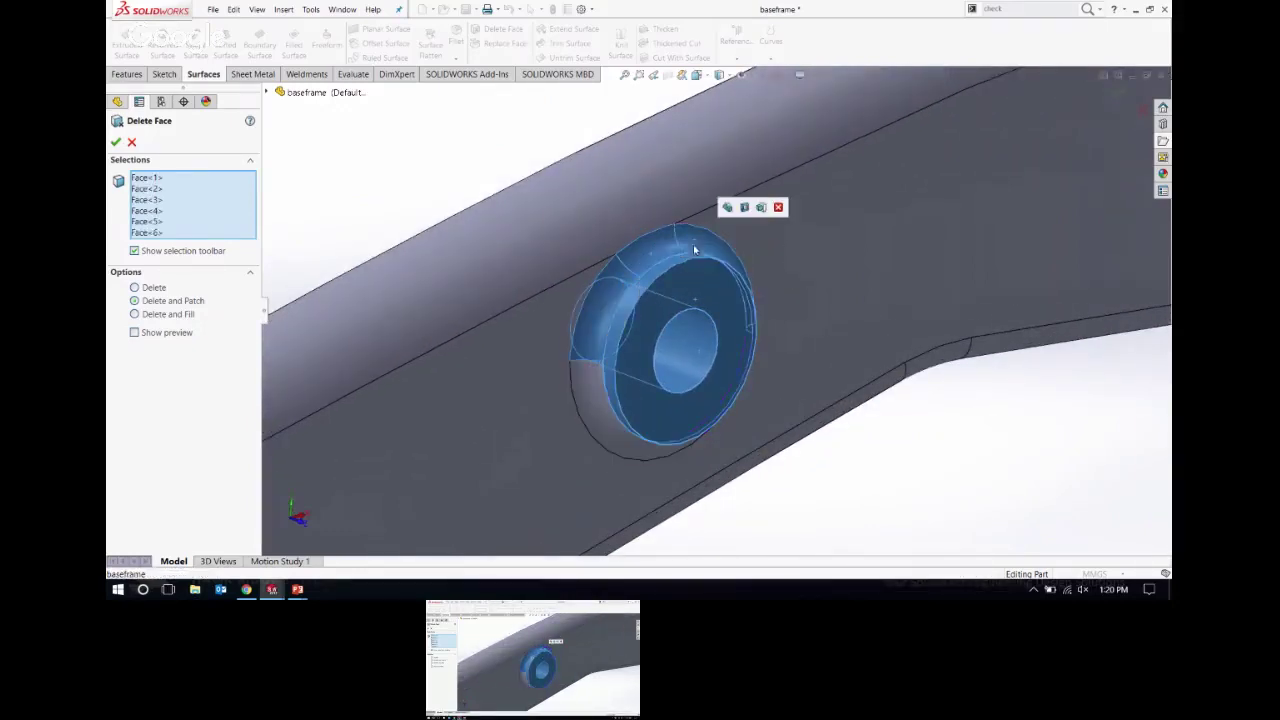
pyautogui.click(604, 392)
pyautogui.moveTo(604, 392)
pyautogui.mouseDown(button='middle')
pyautogui.moveTo(681, 380)
pyautogui.moveTo(591, 343)
pyautogui.moveTo(644, 376)
pyautogui.moveTo(451, 333)
pyautogui.moveTo(624, 396)
pyautogui.mouseUp(button='middle')
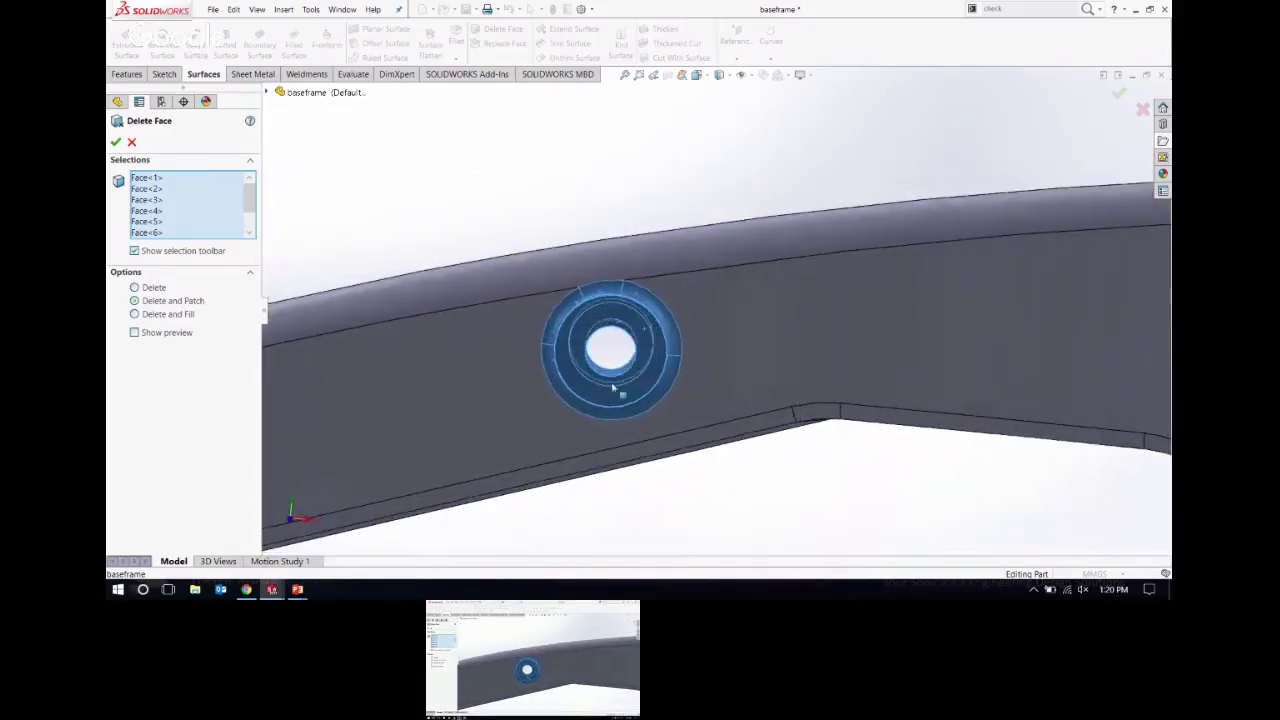
pyautogui.moveTo(602, 350); pyautogui.dragTo(578, 313, button='middle')
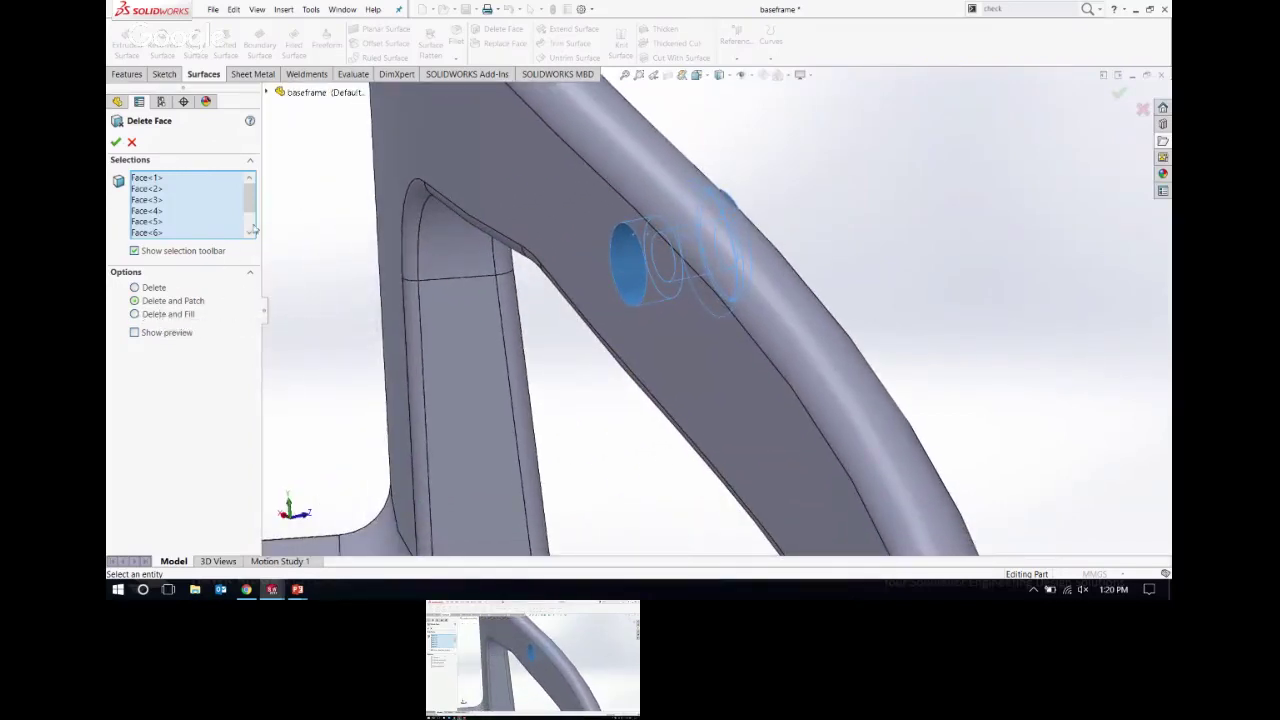
pyautogui.scroll(-1, 249, 227)
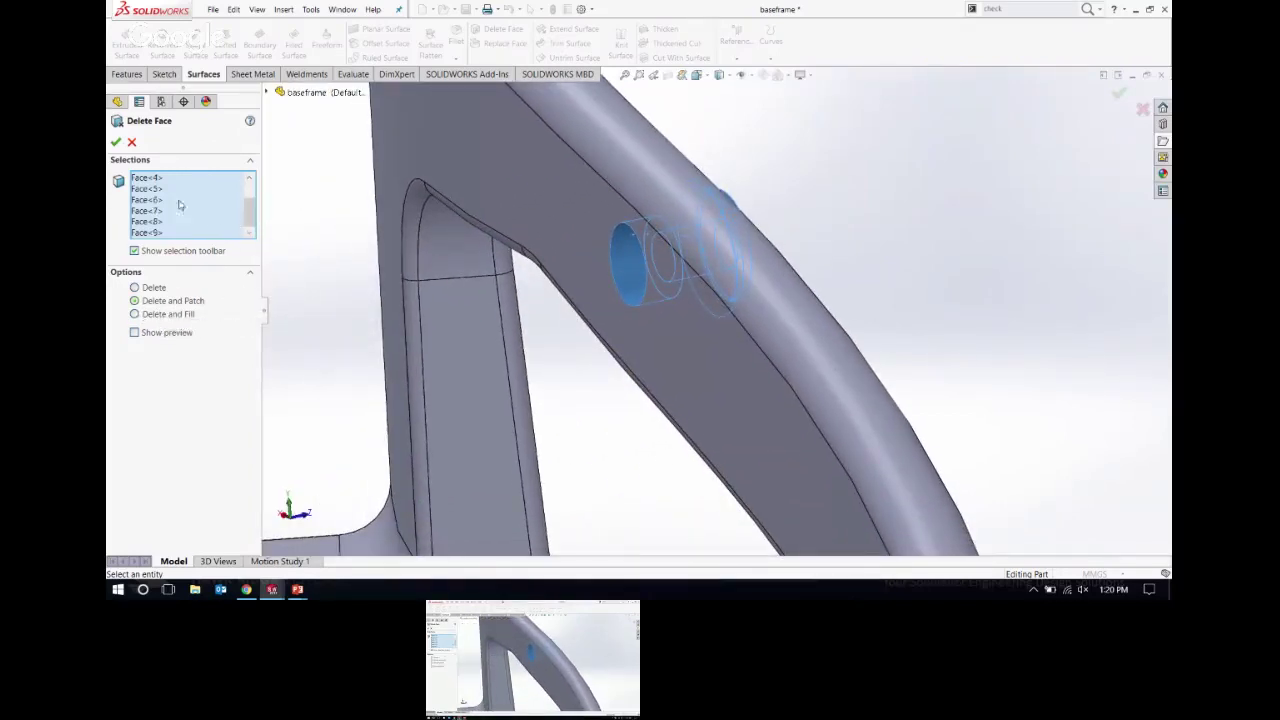
pyautogui.click(116, 143)
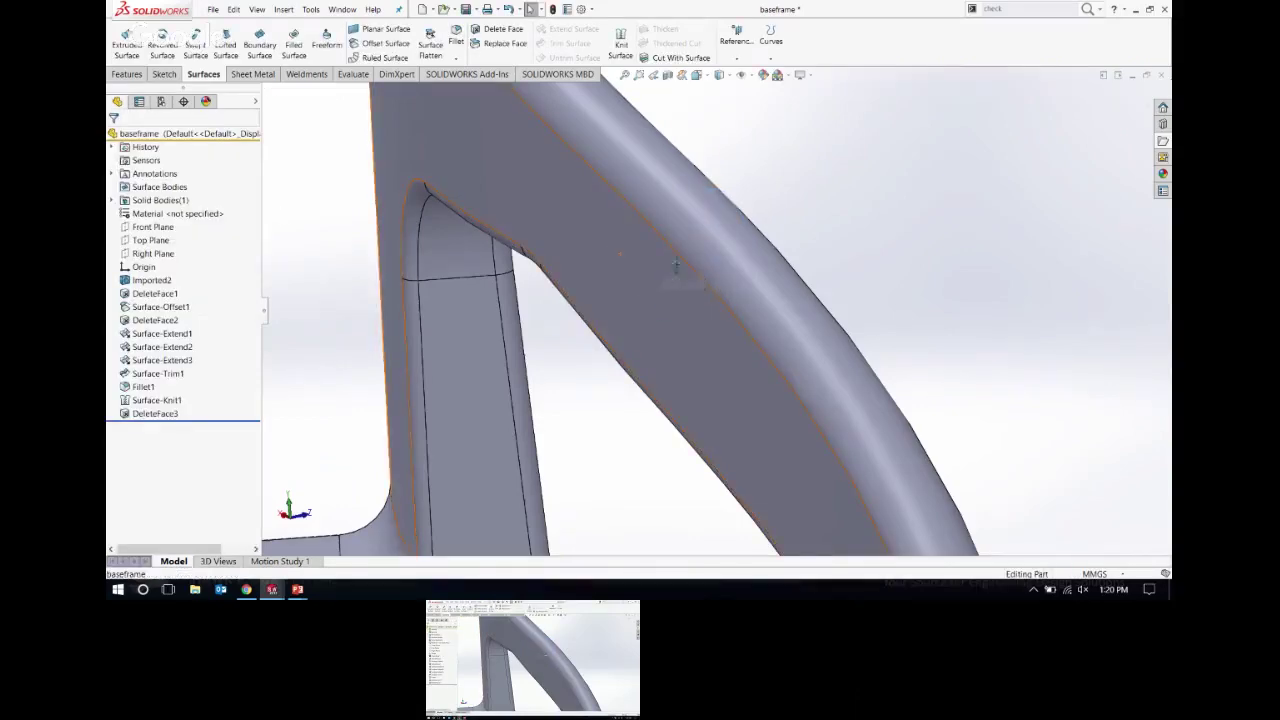
# Step: Examine the patched side rail from both sides and the rest of the frame, finishing in isometric view
pyautogui.moveTo(674, 274); pyautogui.dragTo(823, 306, button='middle')
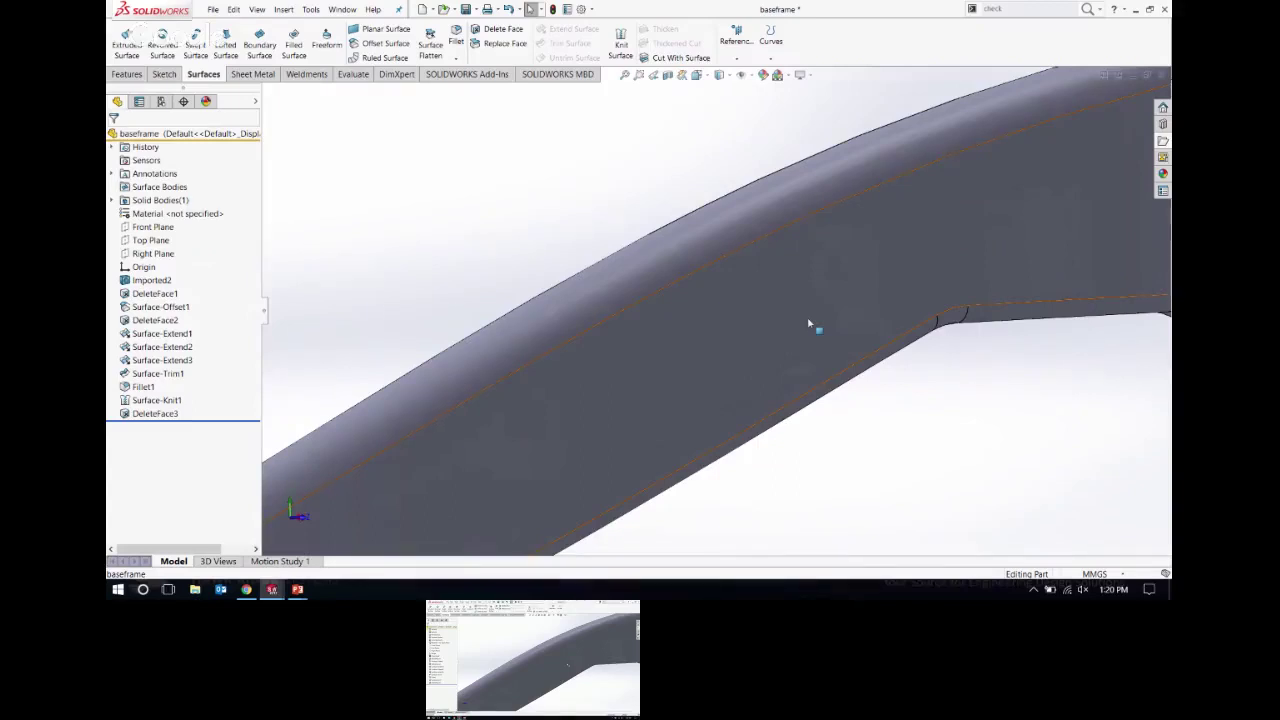
pyautogui.moveTo(729, 334); pyautogui.dragTo(826, 320, button='middle')
pyautogui.moveTo(483, 294); pyautogui.dragTo(586, 291, button='middle')
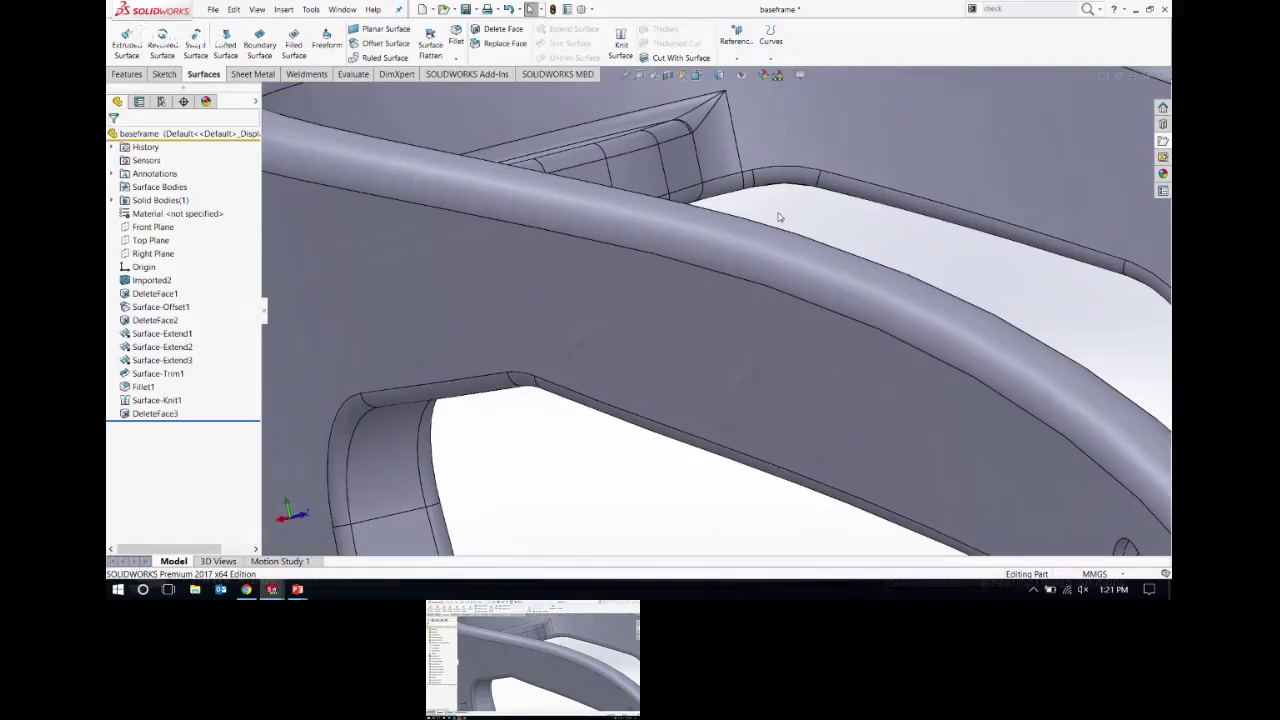
pyautogui.scroll(3, 806, 213)
pyautogui.moveTo(806, 213); pyautogui.dragTo(660, 176, button='middle')
pyautogui.scroll(3, 608, 260)
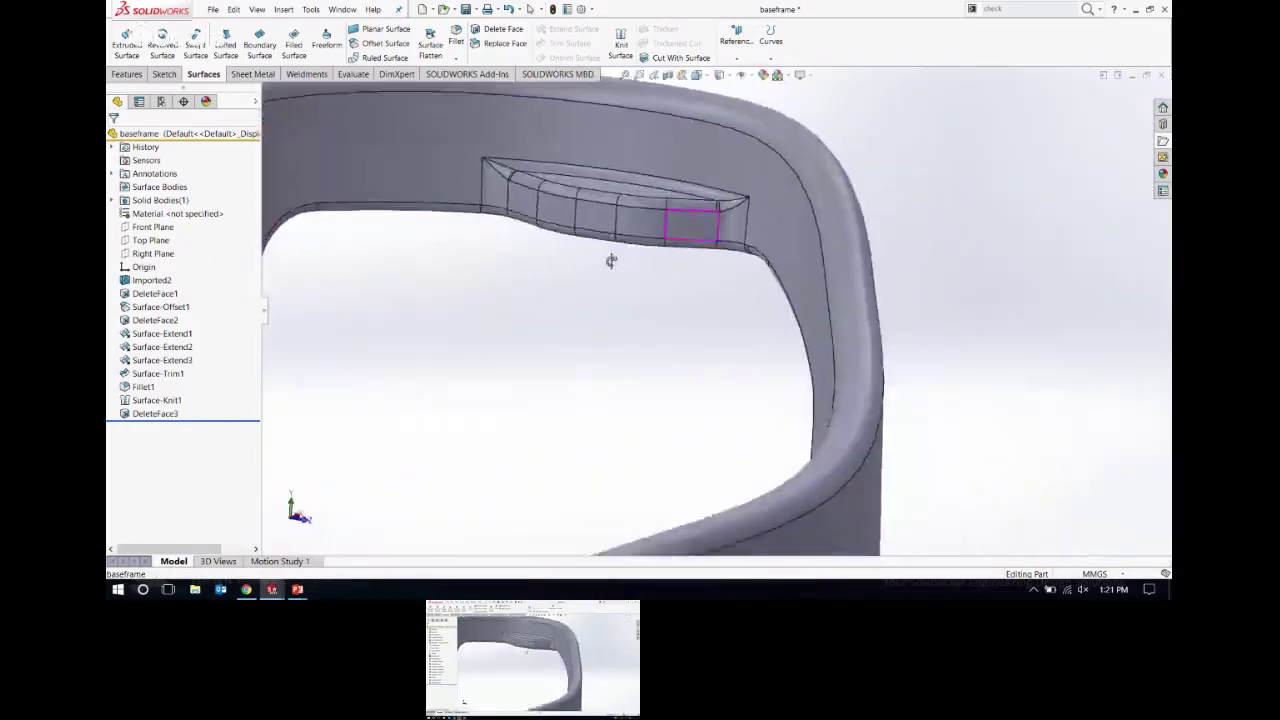
pyautogui.moveTo(608, 260); pyautogui.dragTo(808, 258, button='middle')
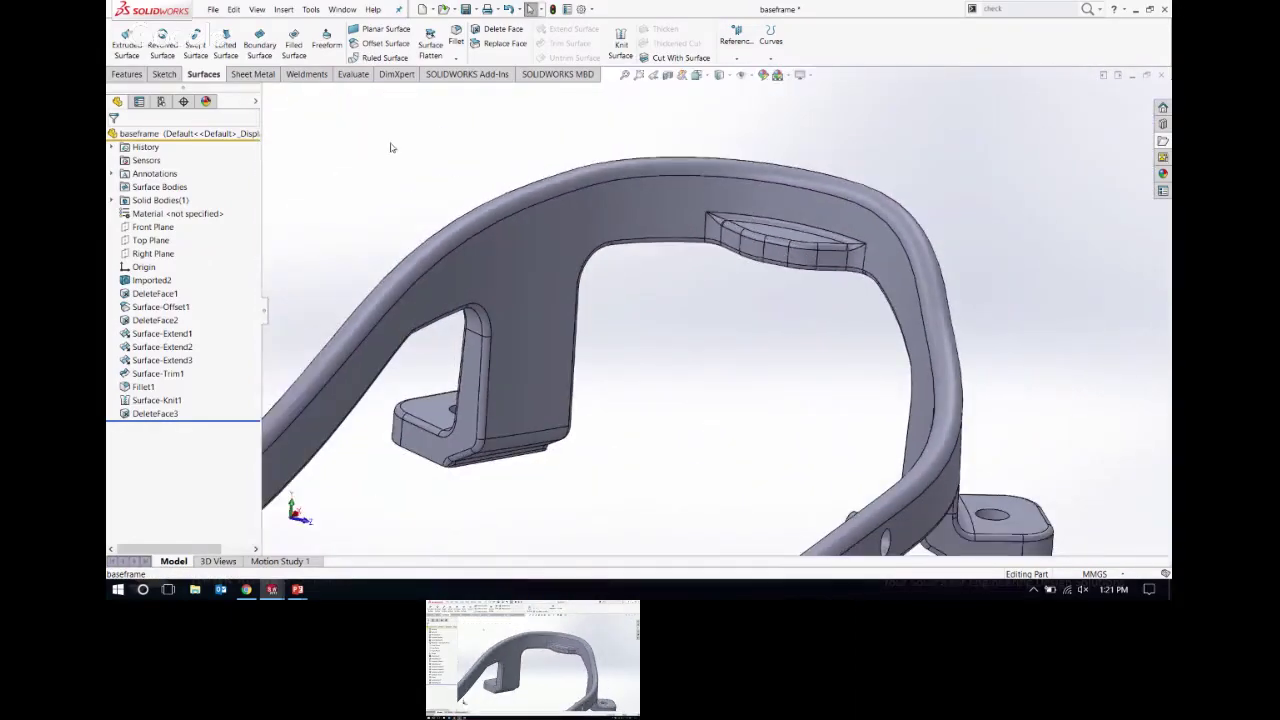
pyautogui.click(353, 76)
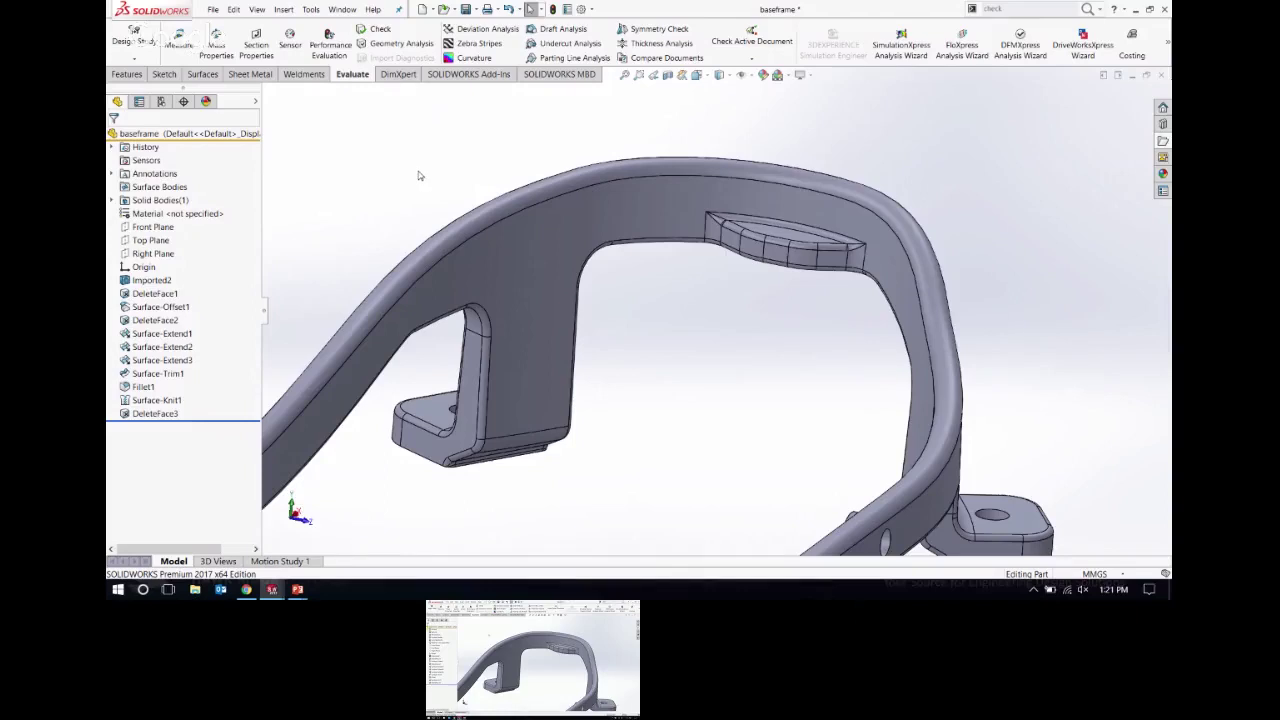
pyautogui.hotkey('ctrl', '7')
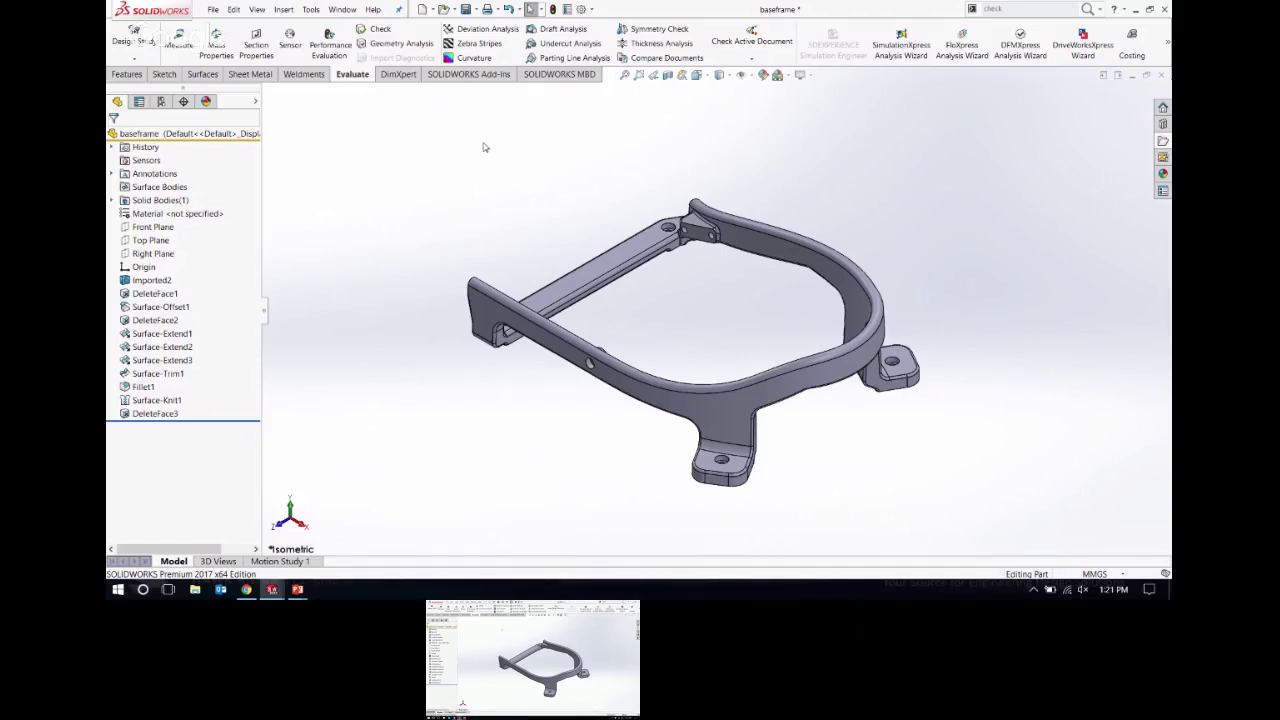
# Step: Open Legacy Data.IGS from the Import folder and display the bracket shaded with edges
pyautogui.click(442, 10)
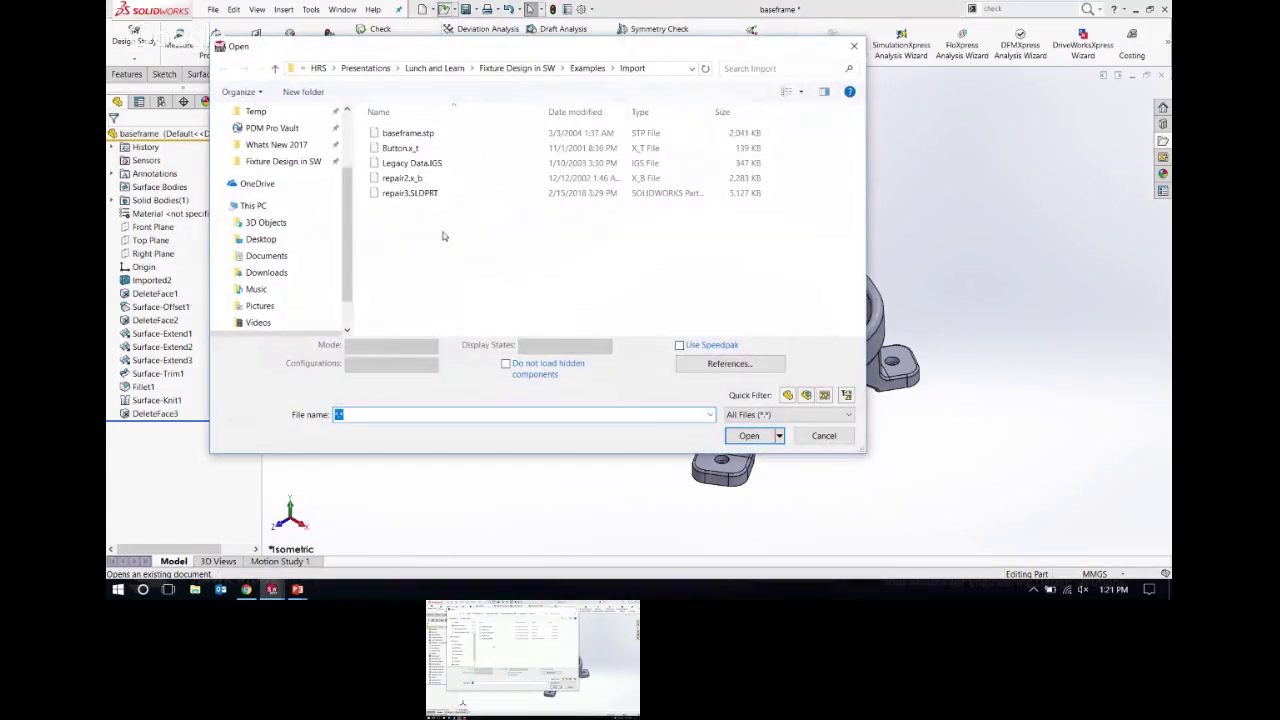
pyautogui.click(418, 178)
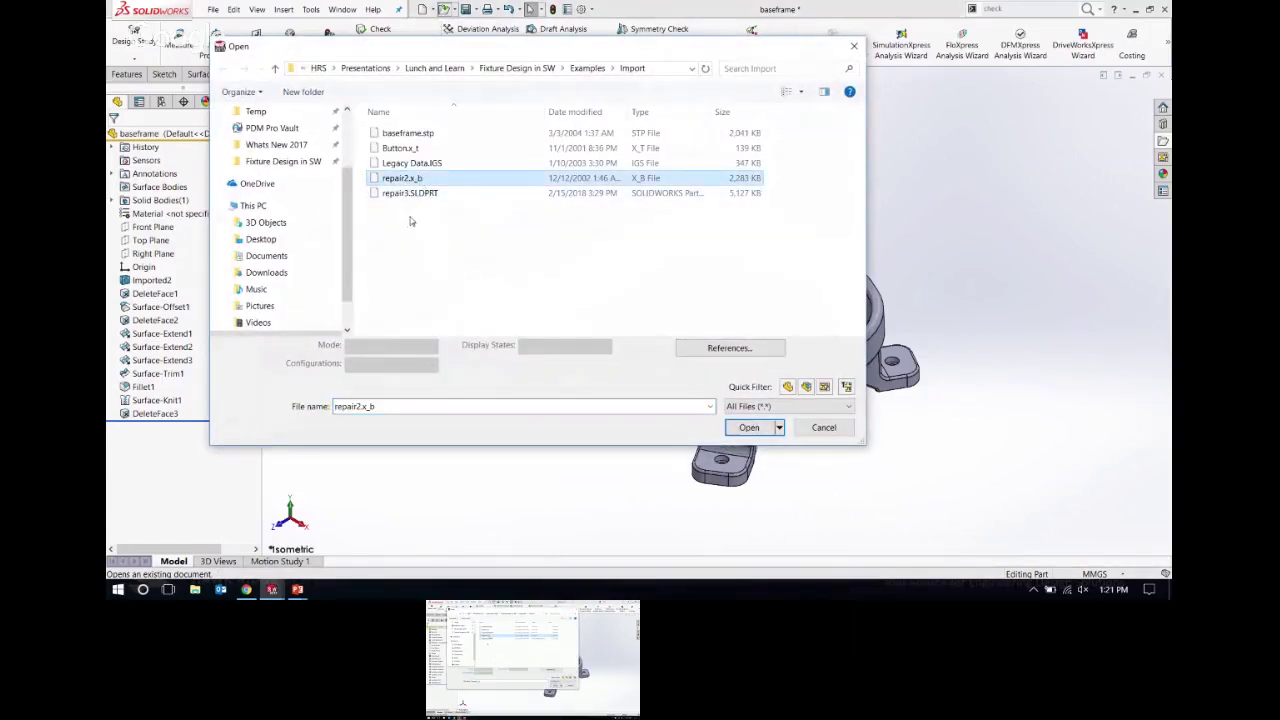
pyautogui.click(426, 164)
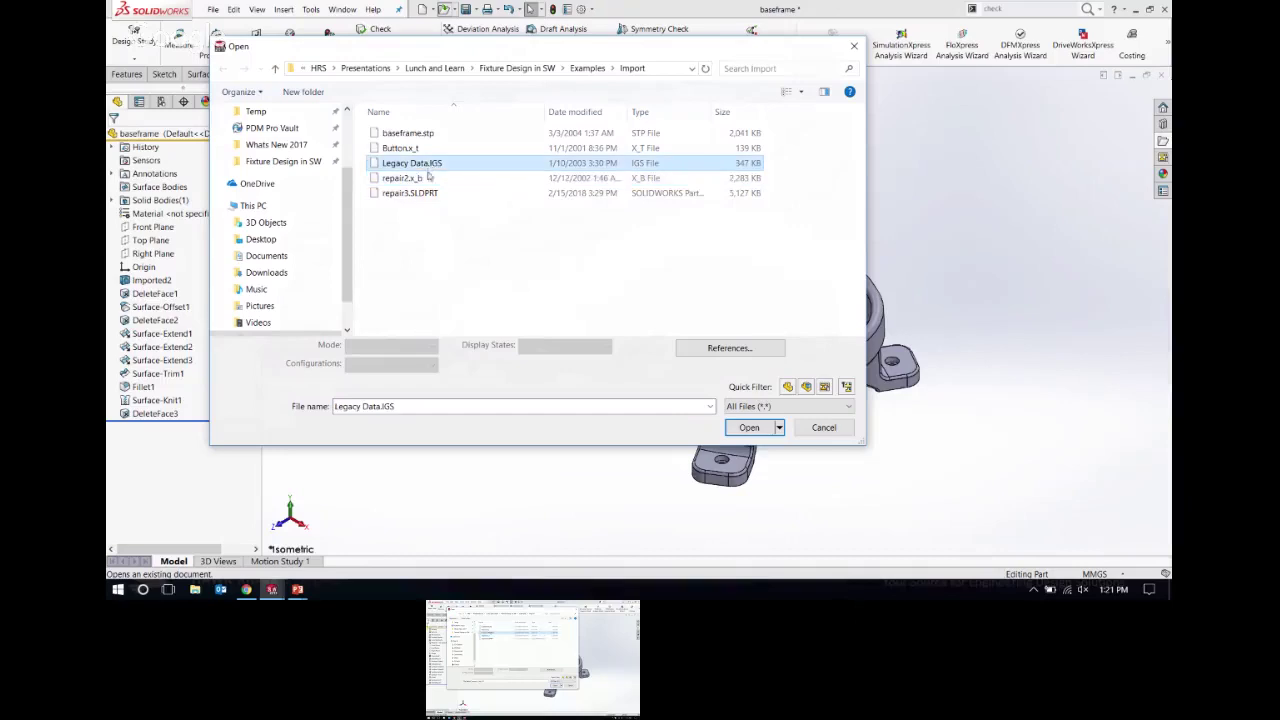
pyautogui.click(745, 427)
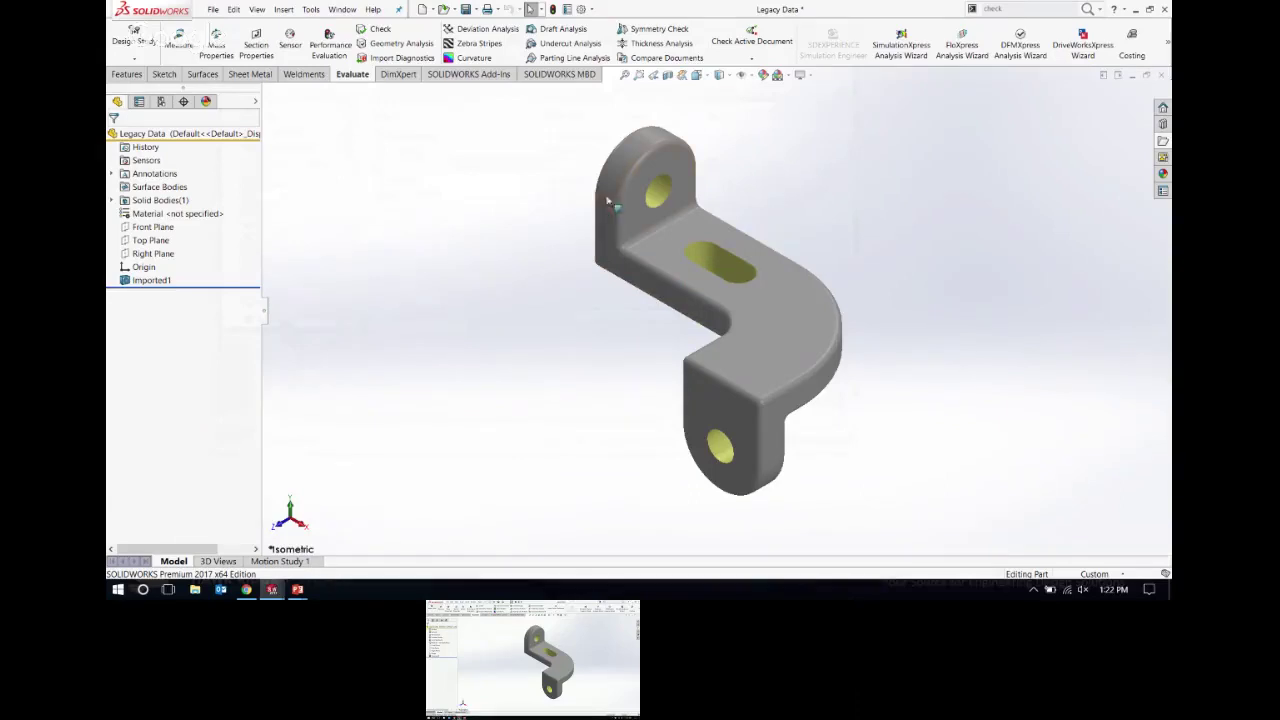
pyautogui.click(719, 75)
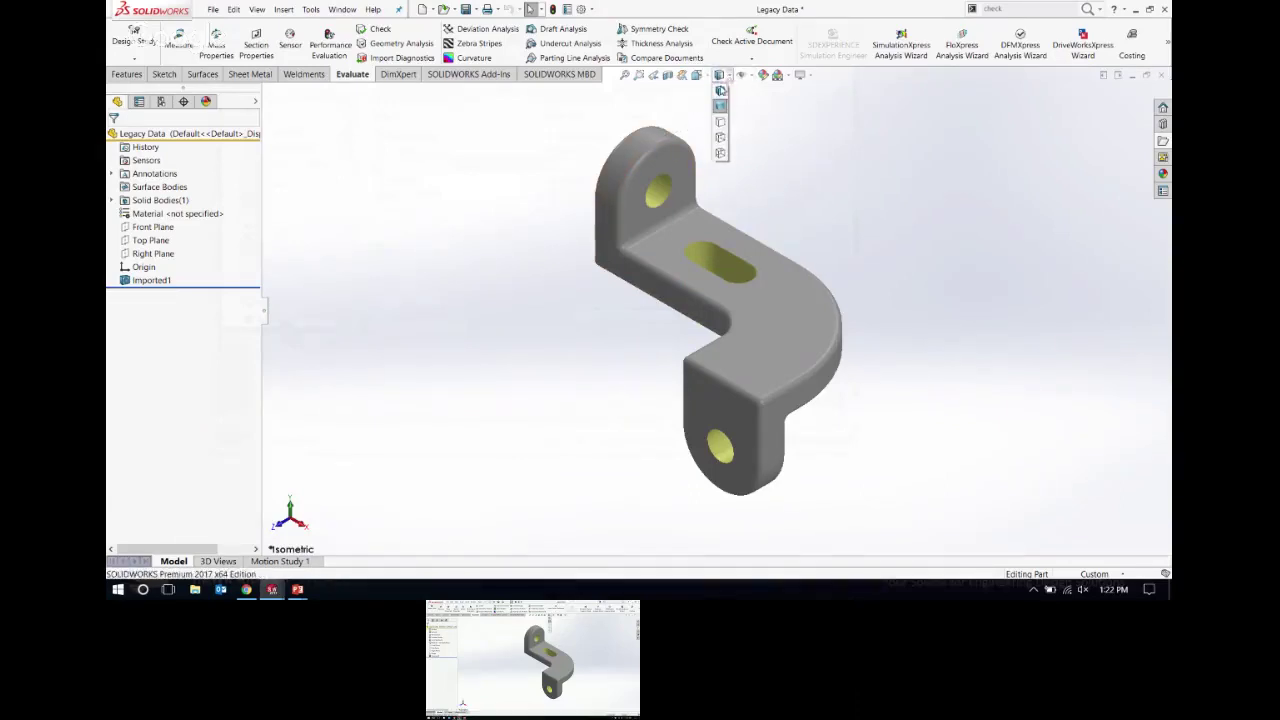
pyautogui.click(723, 89)
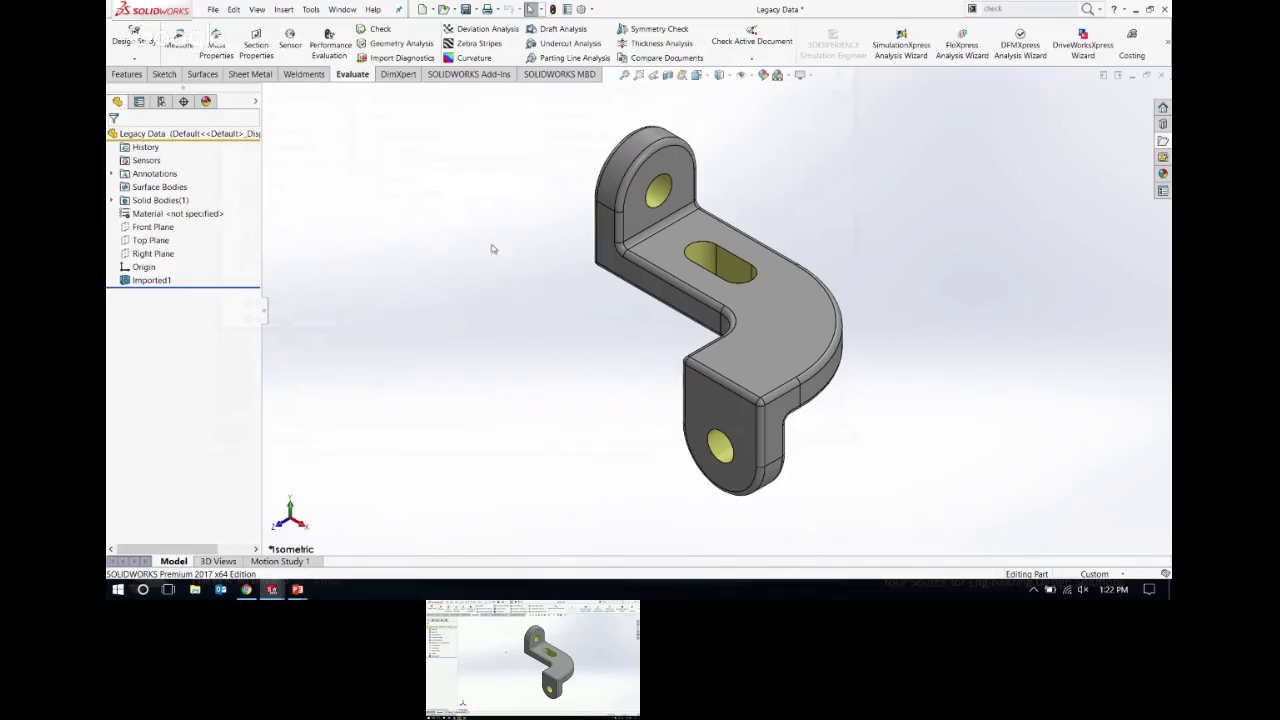
# Step: Create a reference plane parallel to the Front Plane through the vertex where the bracket's curved outer edge meets the straight edge by the lower lug
pyautogui.click(127, 74)
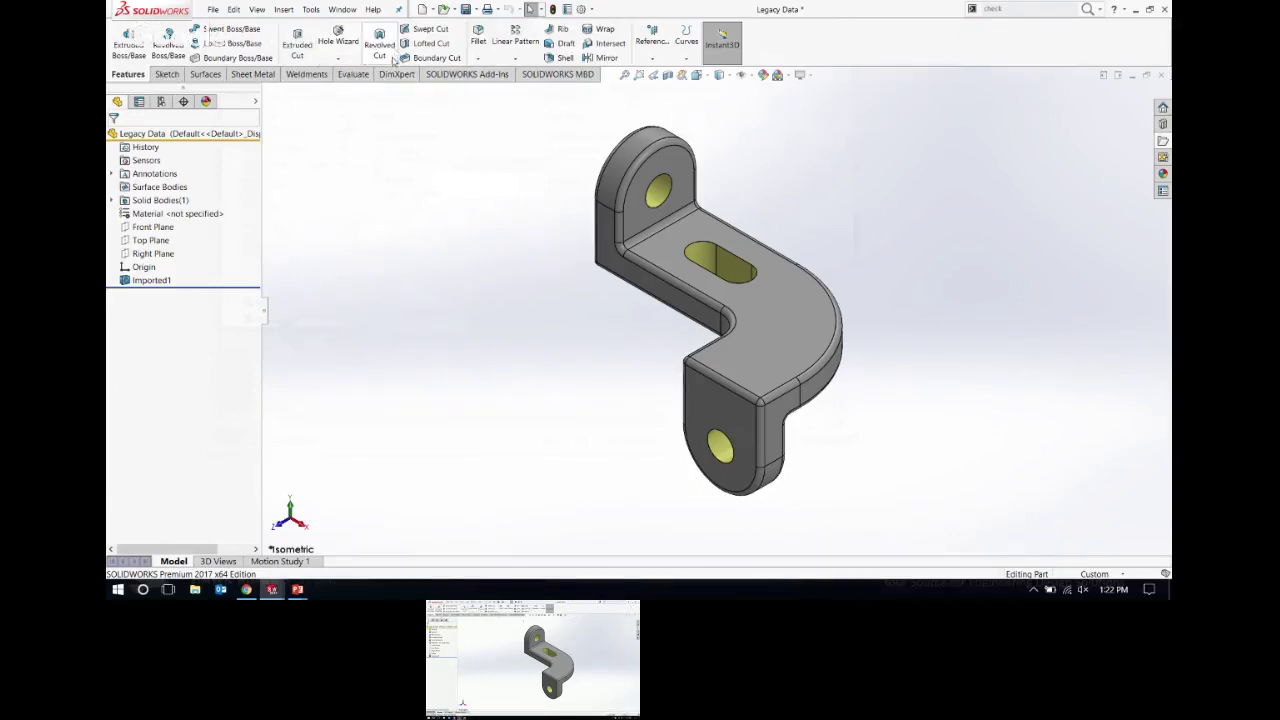
pyautogui.moveTo(785, 408); pyautogui.dragTo(695, 384, button='middle')
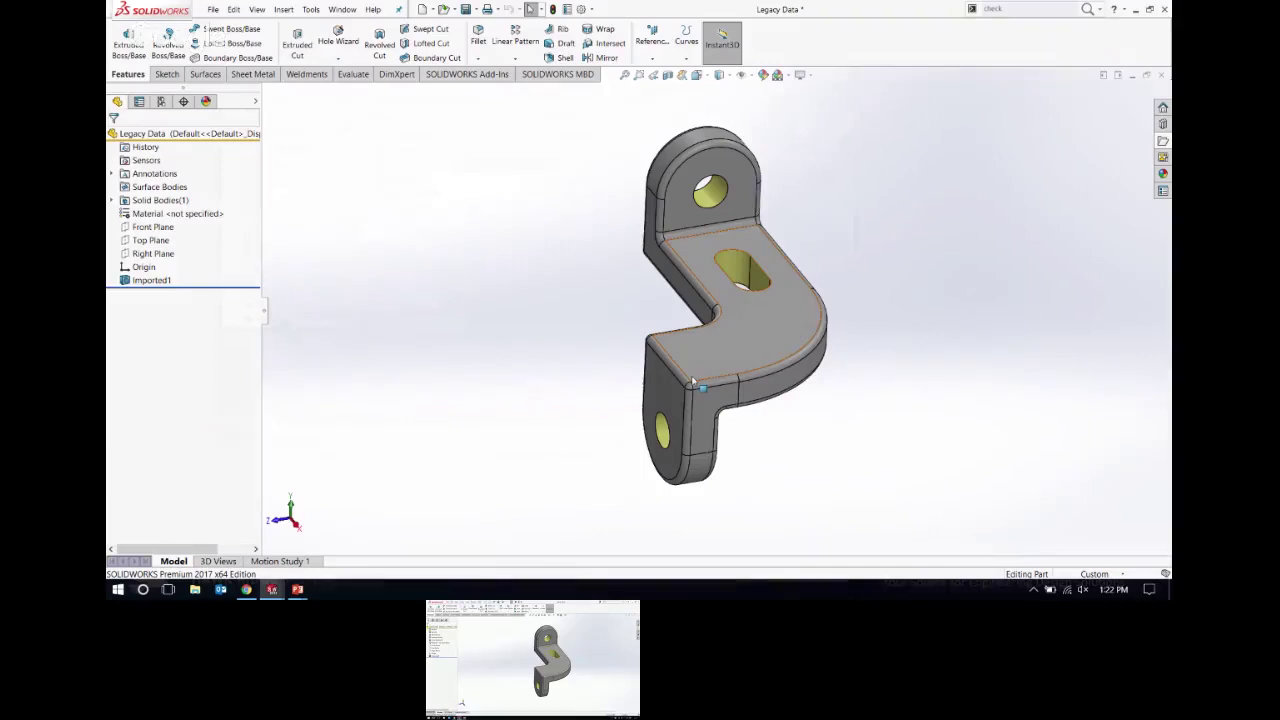
pyautogui.click(152, 229)
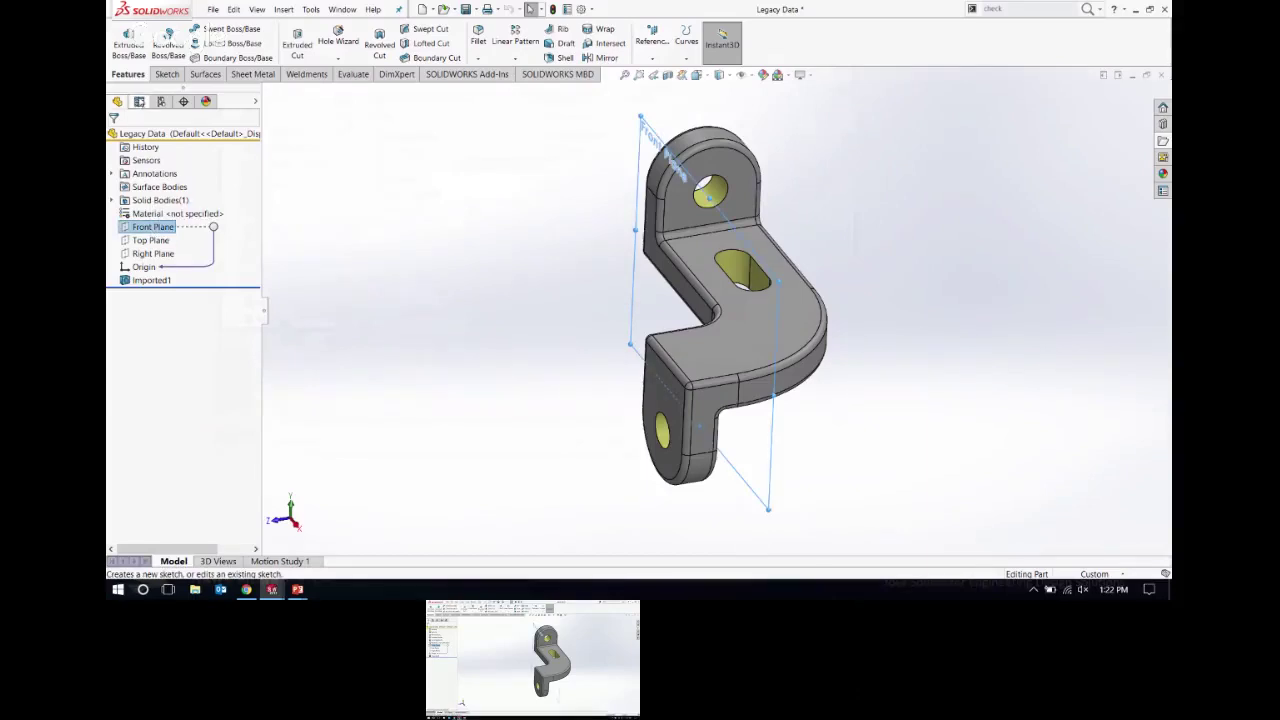
pyautogui.click(652, 52)
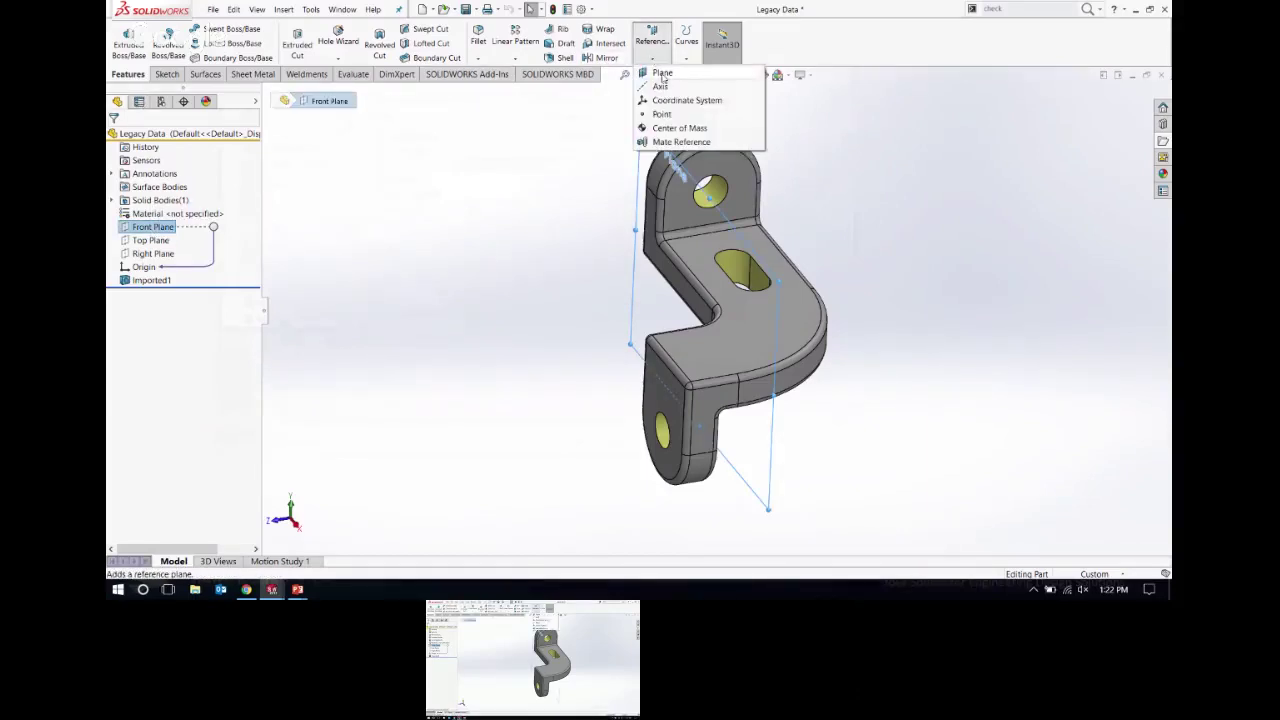
pyautogui.click(662, 74)
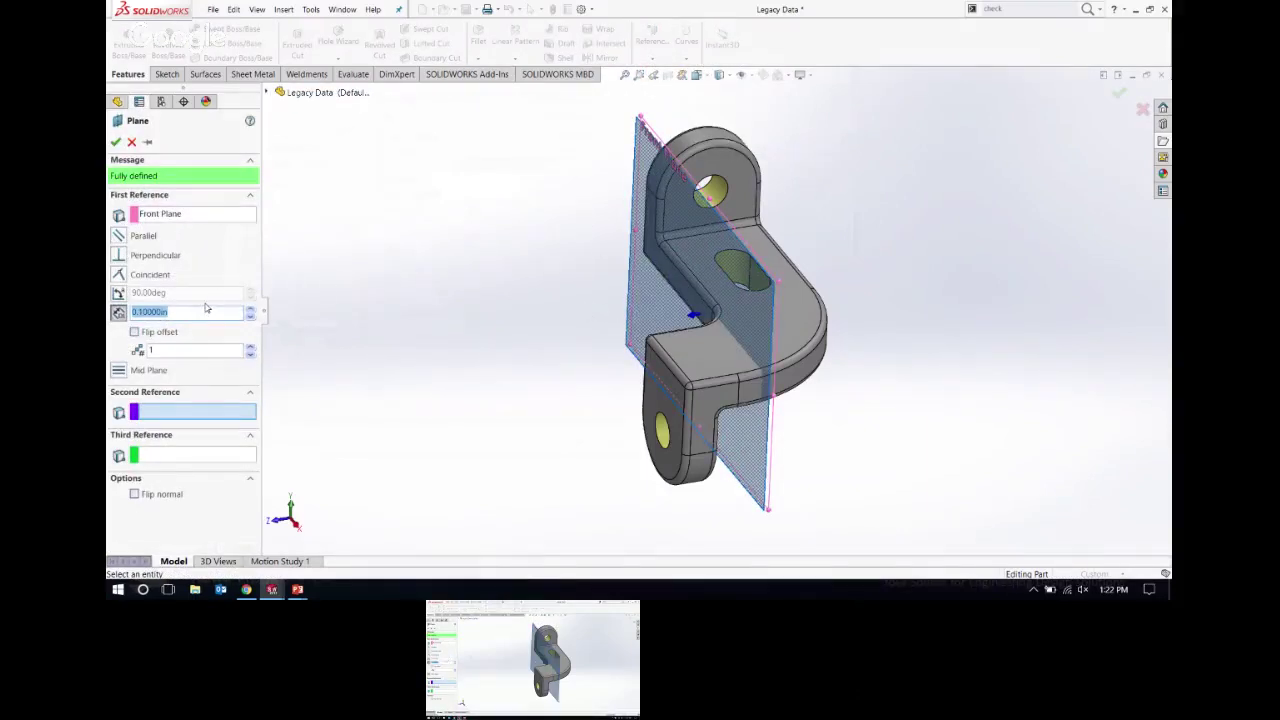
pyautogui.click(120, 236)
pyautogui.moveTo(575, 322)
pyautogui.mouseDown(button='middle')
pyautogui.moveTo(557, 251)
pyautogui.moveTo(572, 330)
pyautogui.mouseUp(button='middle')
pyautogui.scroll(-3, 757, 400)
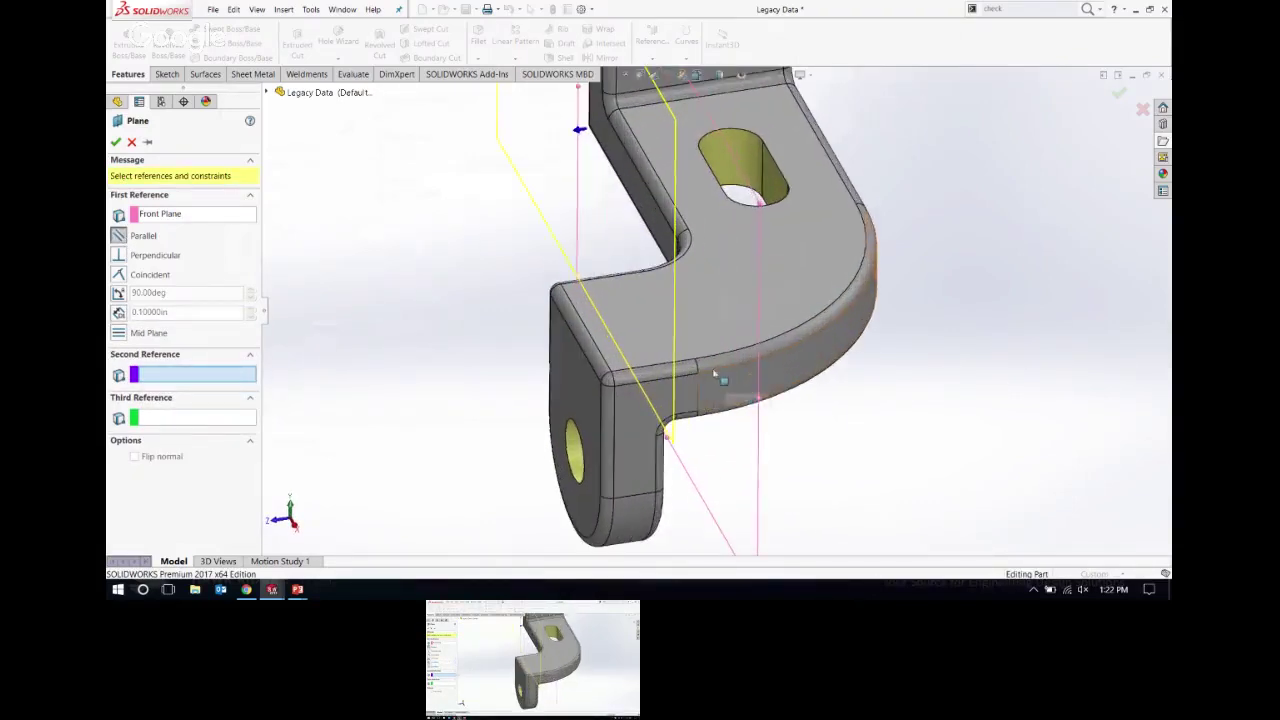
pyautogui.click(696, 360)
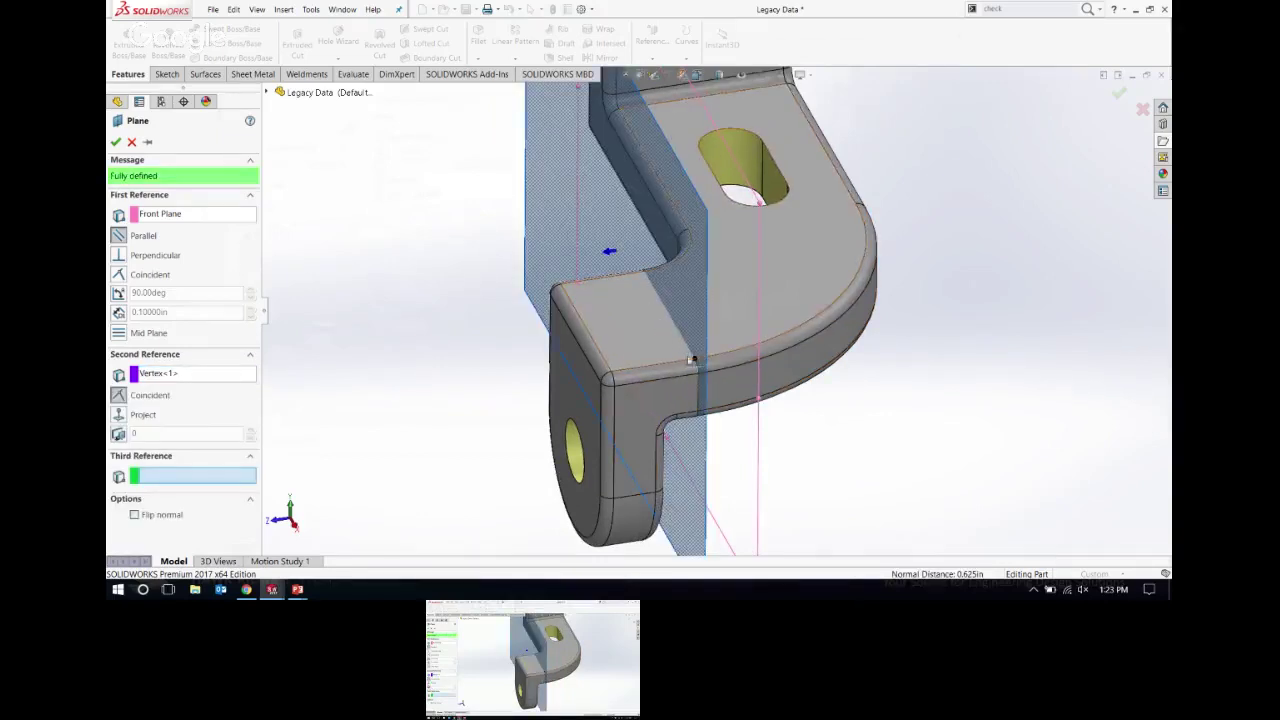
pyautogui.scroll(3, 645, 310)
pyautogui.hotkey('ctrl', '4')
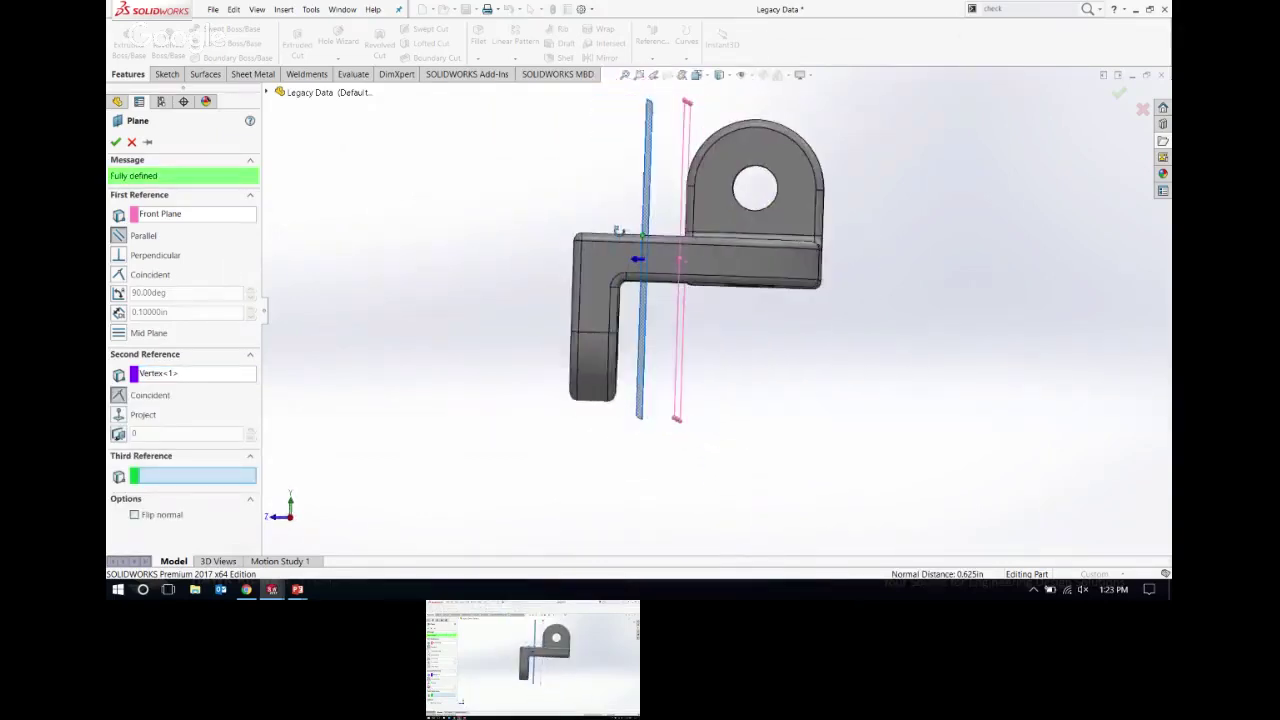
pyautogui.hotkey('ctrl', '7')
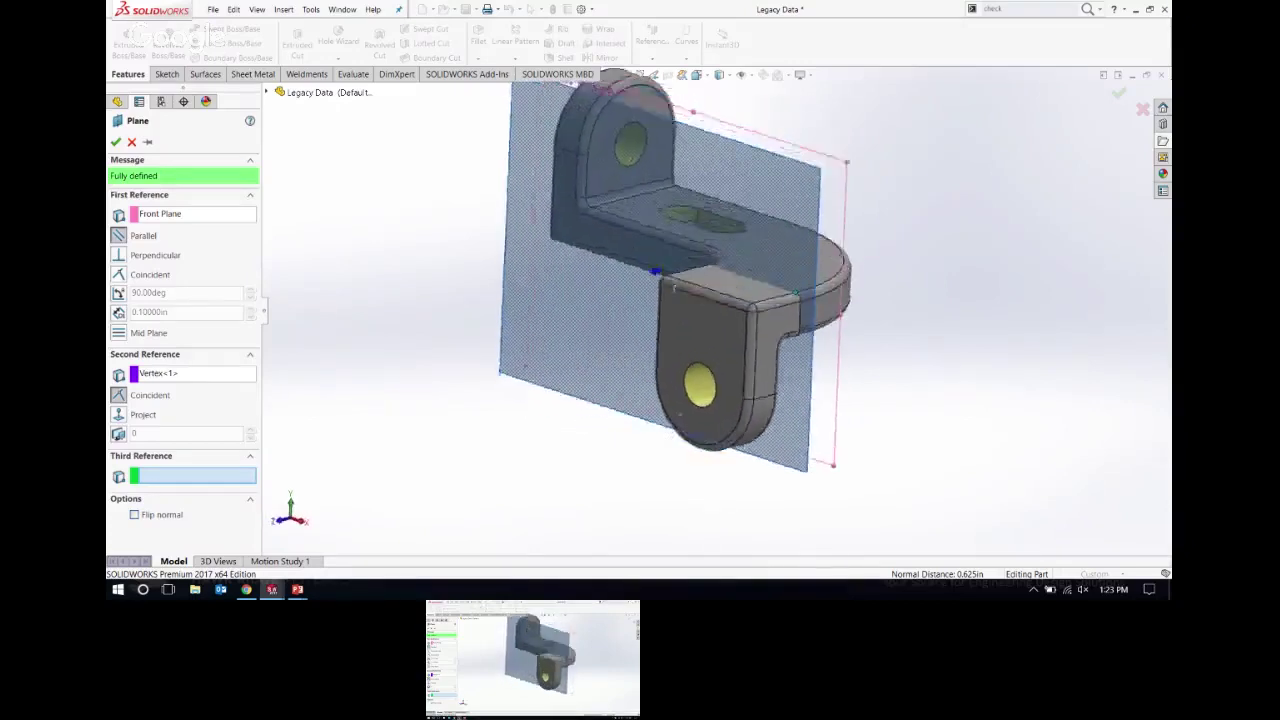
pyautogui.click(116, 142)
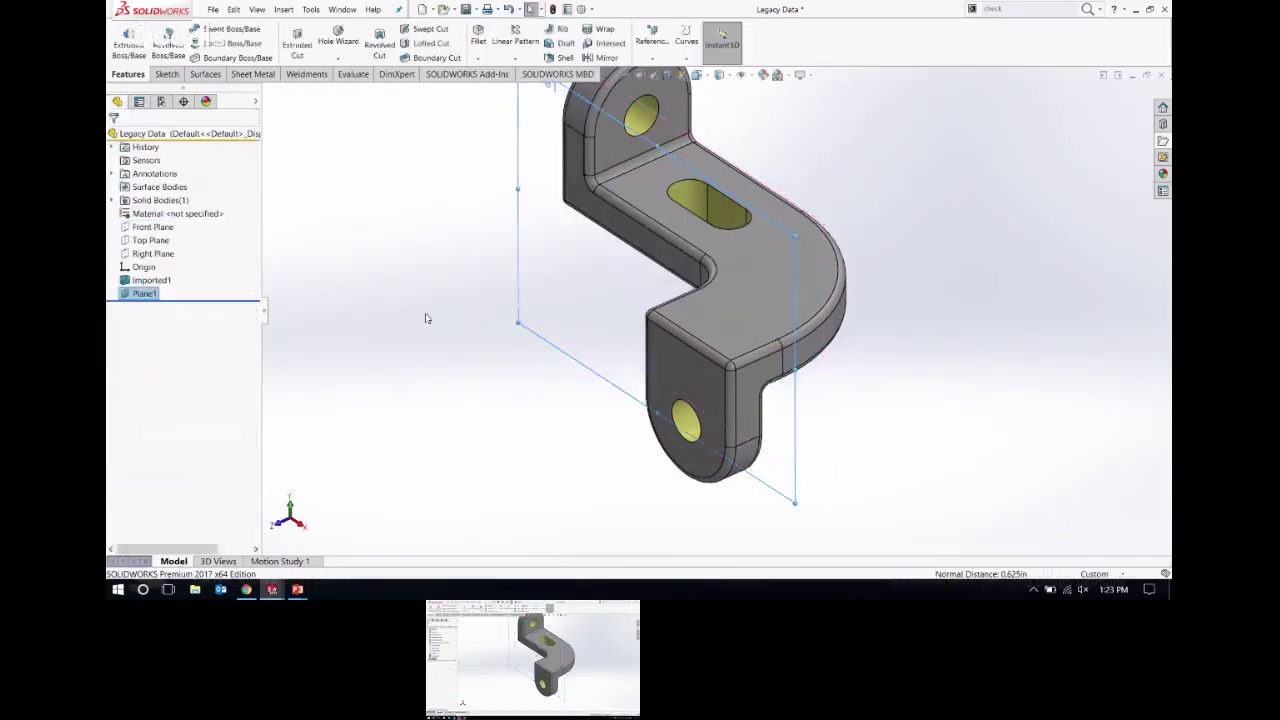
# Step: Split the bracket with the new reference plane, keeping both the lower lug and the remaining bracket as resulting bodies
pyautogui.click(284, 10)
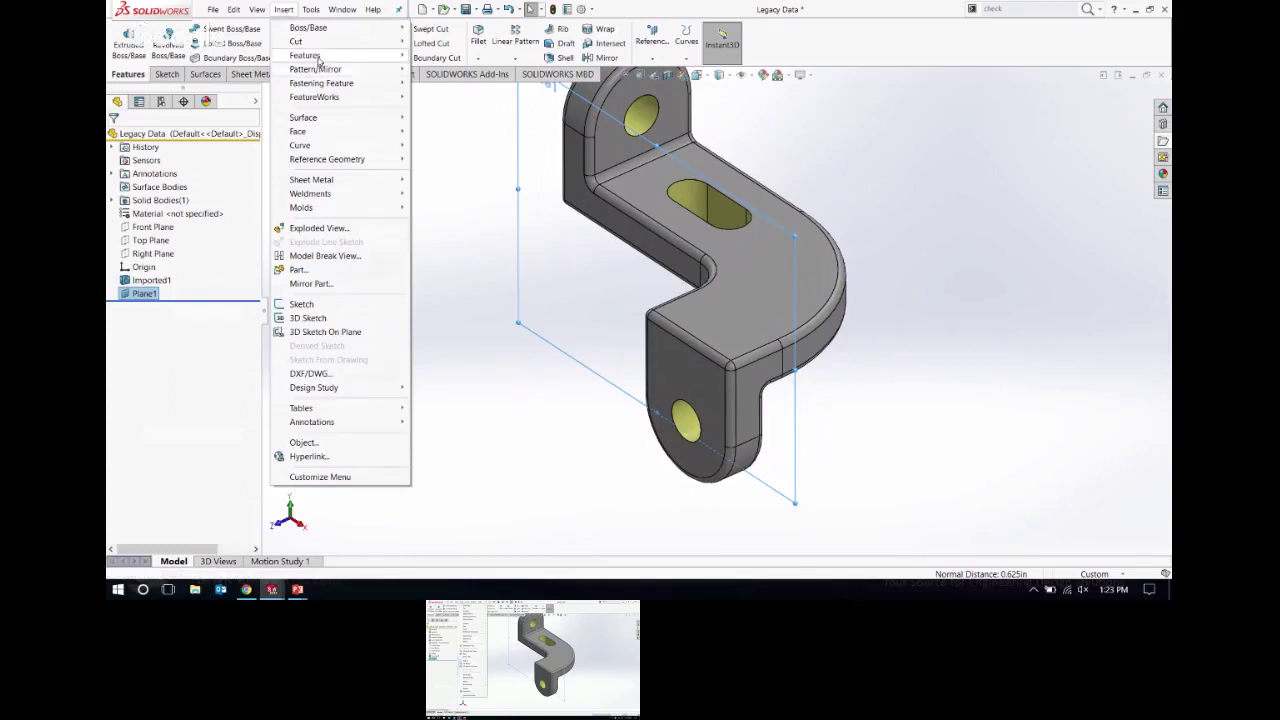
pyautogui.moveTo(321, 62)
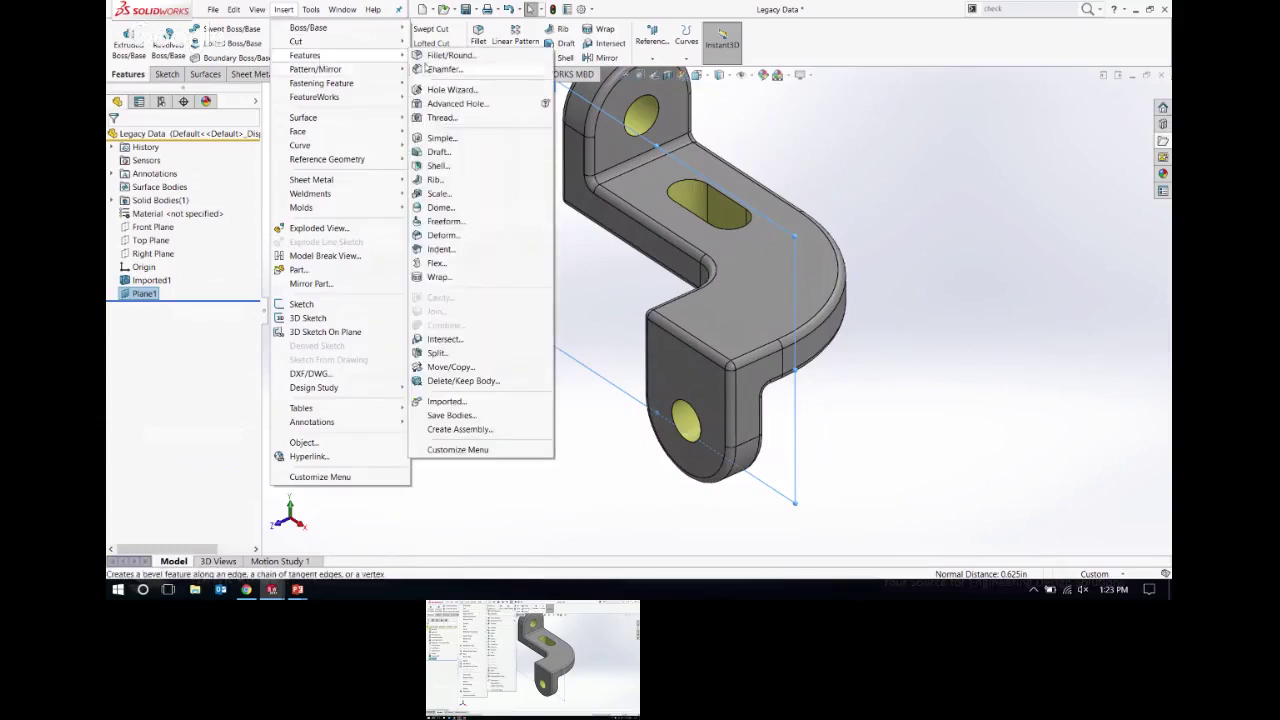
pyautogui.click(438, 353)
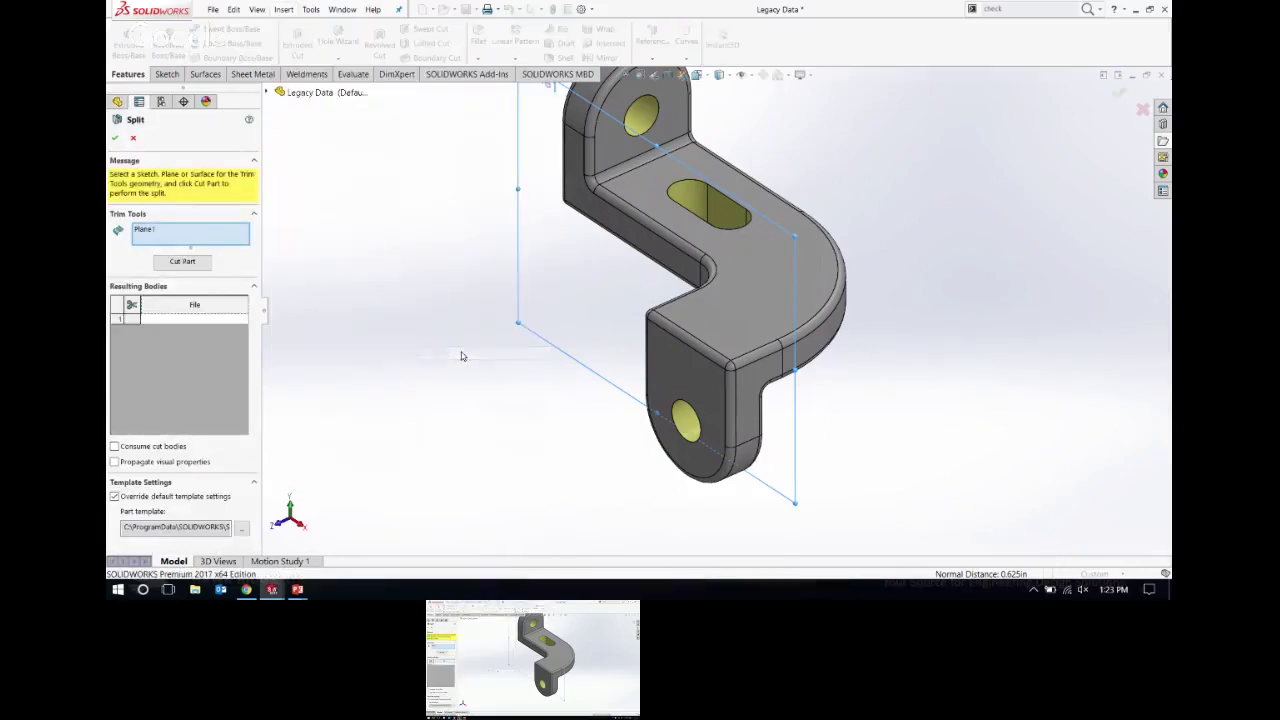
pyautogui.click(186, 264)
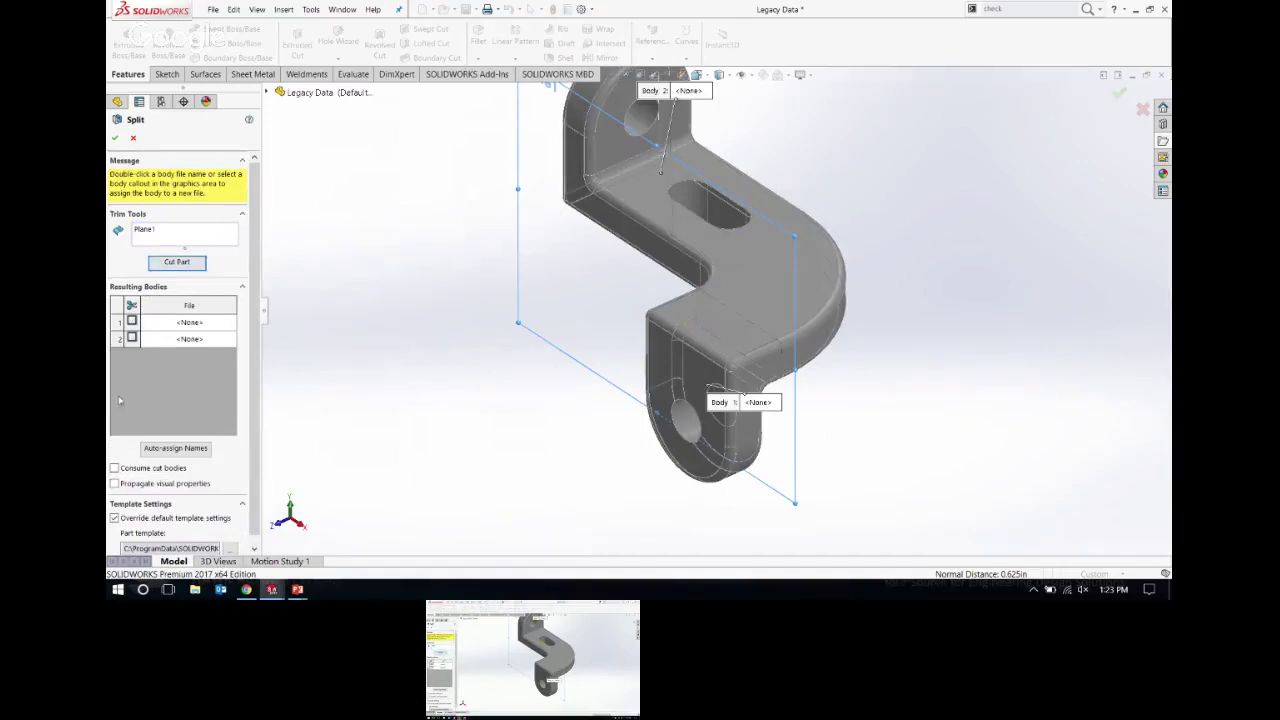
pyautogui.click(131, 338)
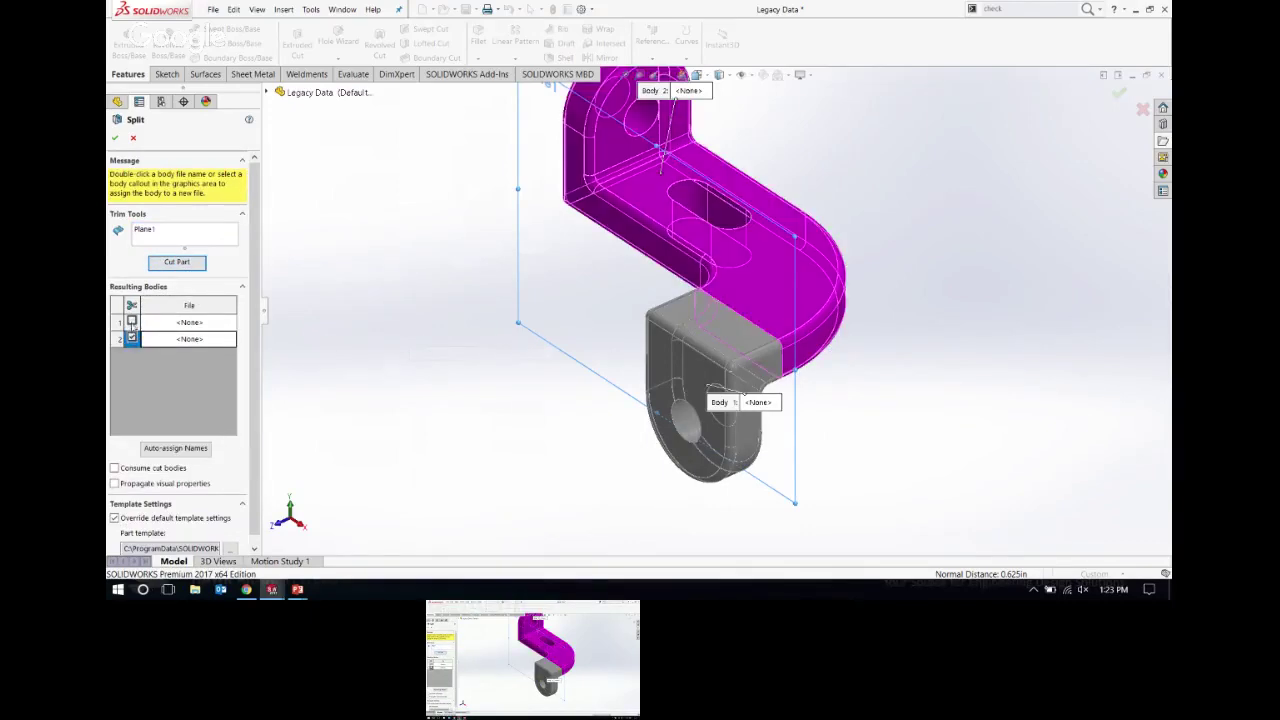
pyautogui.click(131, 321)
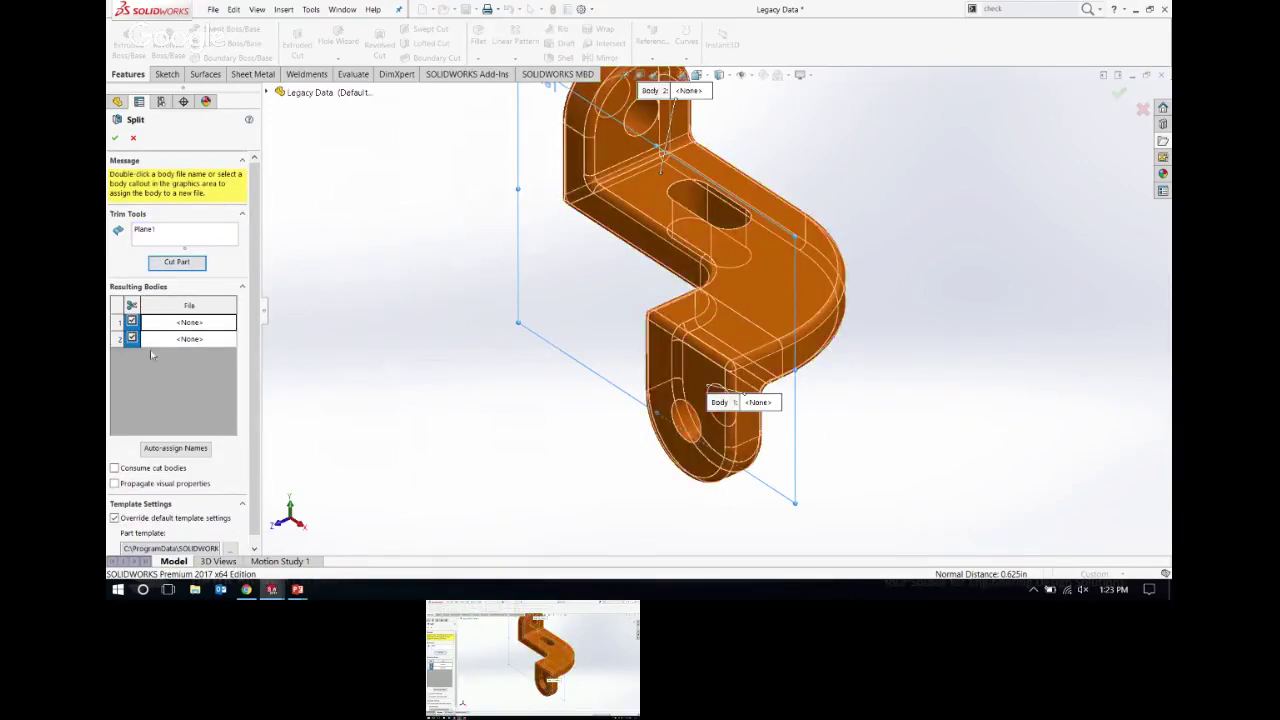
pyautogui.click(443, 363)
pyautogui.moveTo(443, 363); pyautogui.dragTo(590, 385, button='middle')
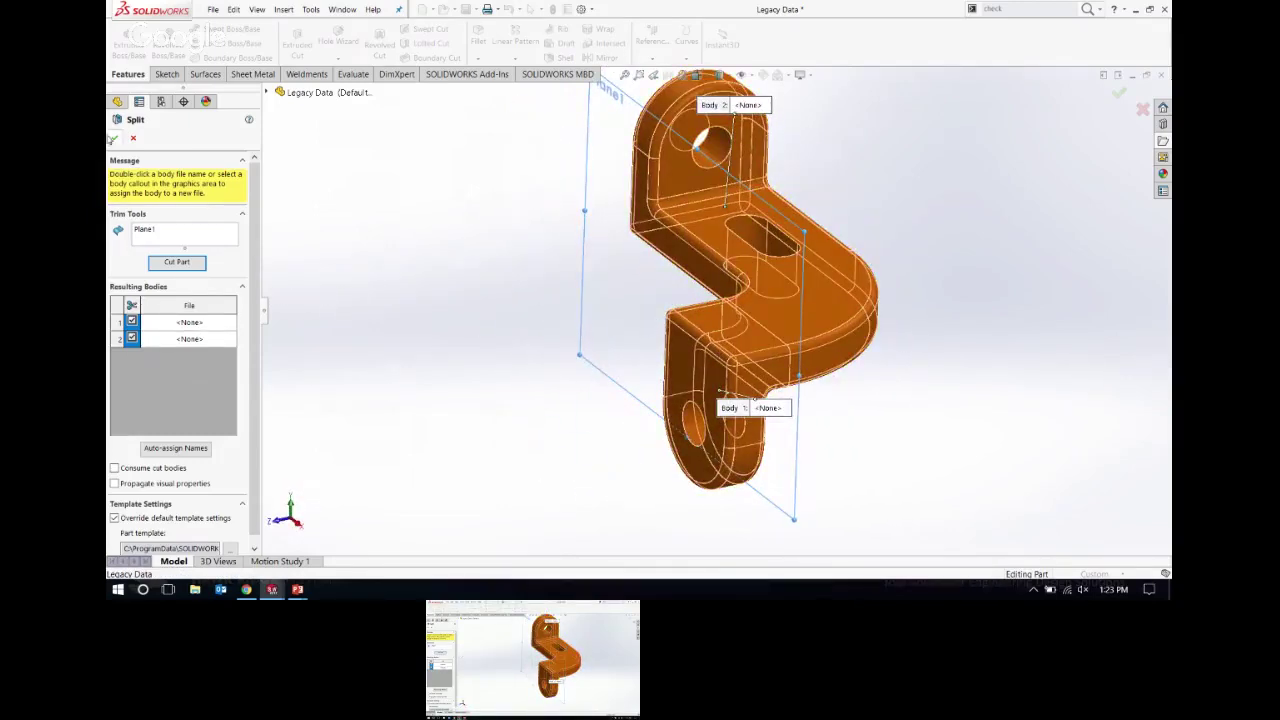
pyautogui.click(113, 138)
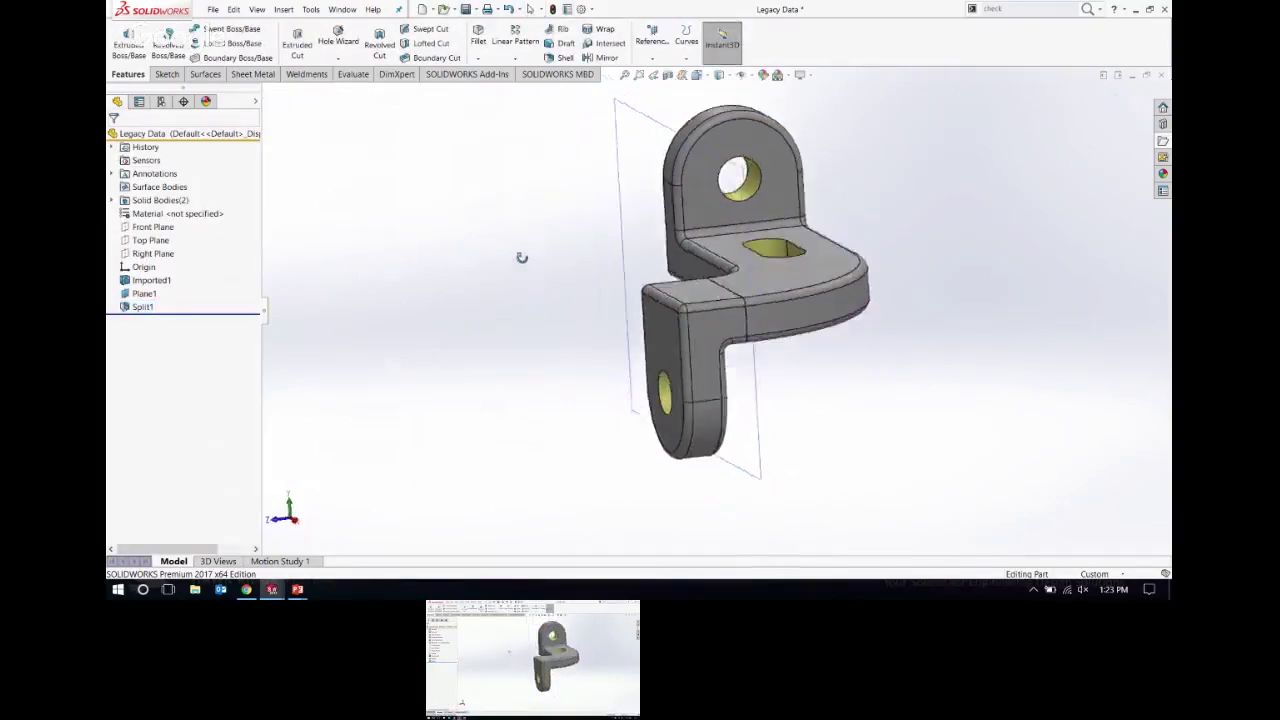
# Step: Hide the splitting plane, expand the solid bodies list and highlight each of the two split bodies in turn
pyautogui.moveTo(521, 258); pyautogui.dragTo(537, 277, button='middle')
pyautogui.click(141, 307)
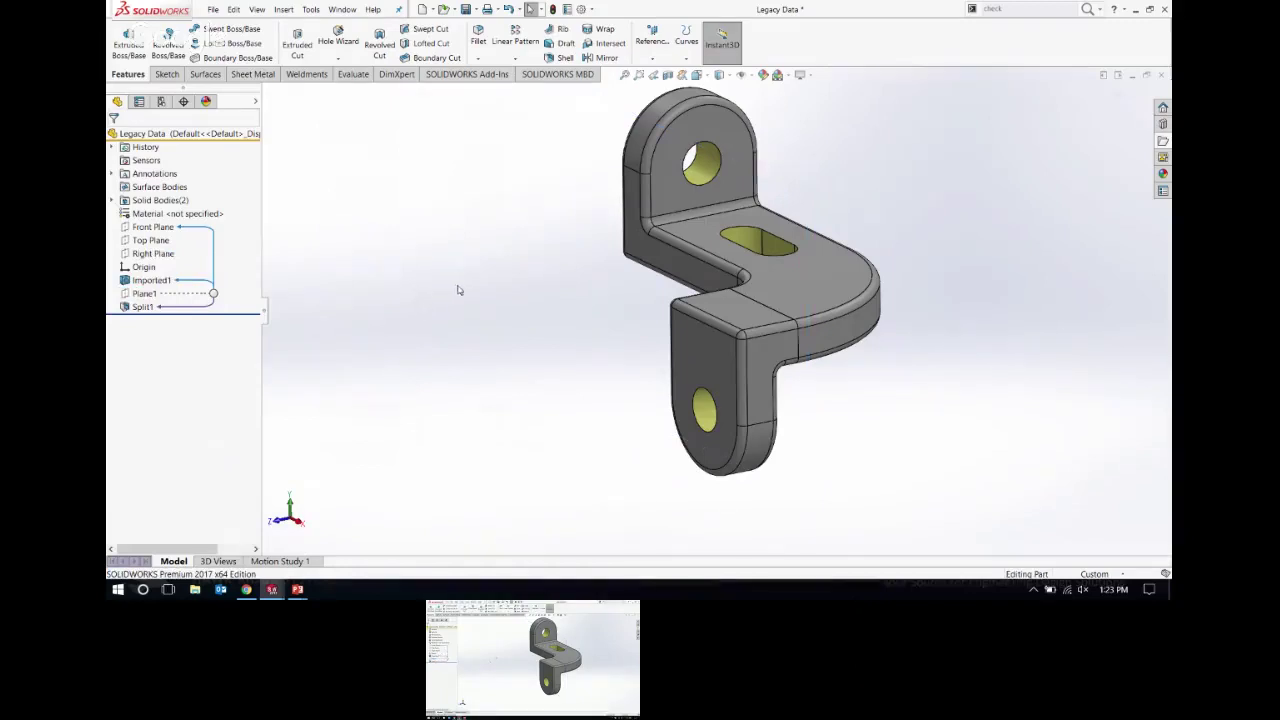
pyautogui.click(113, 201)
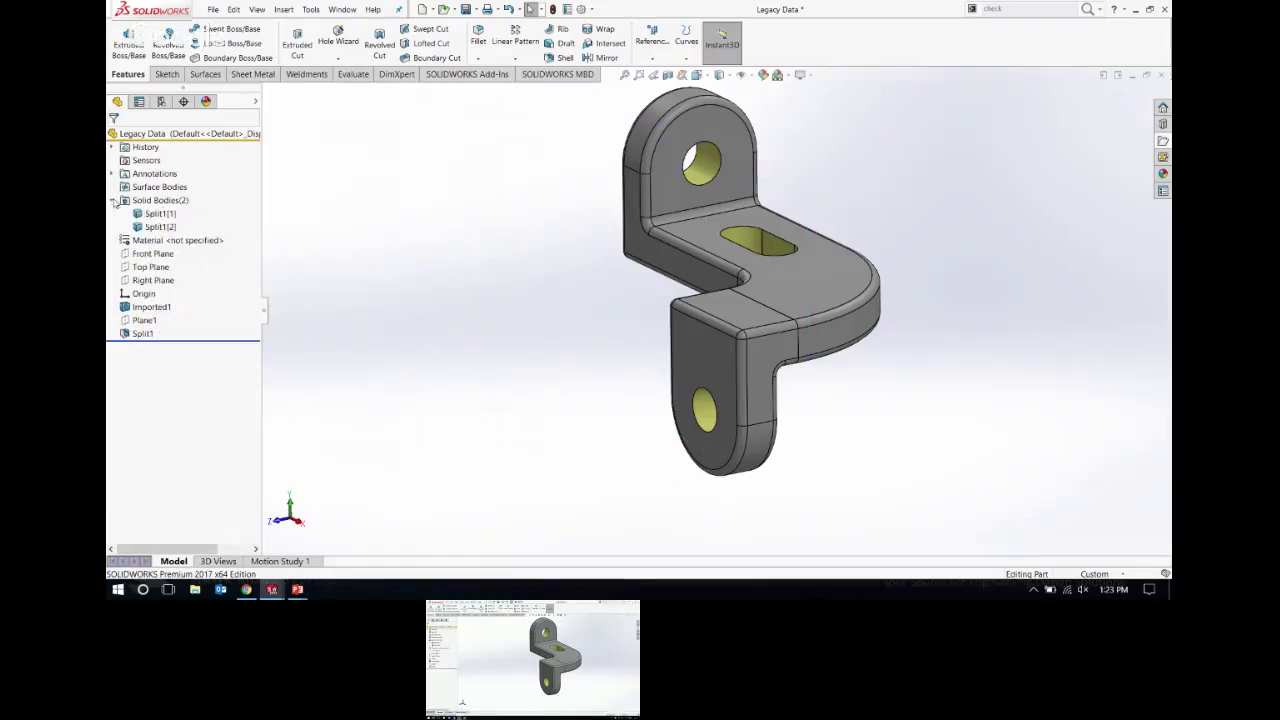
pyautogui.click(163, 214)
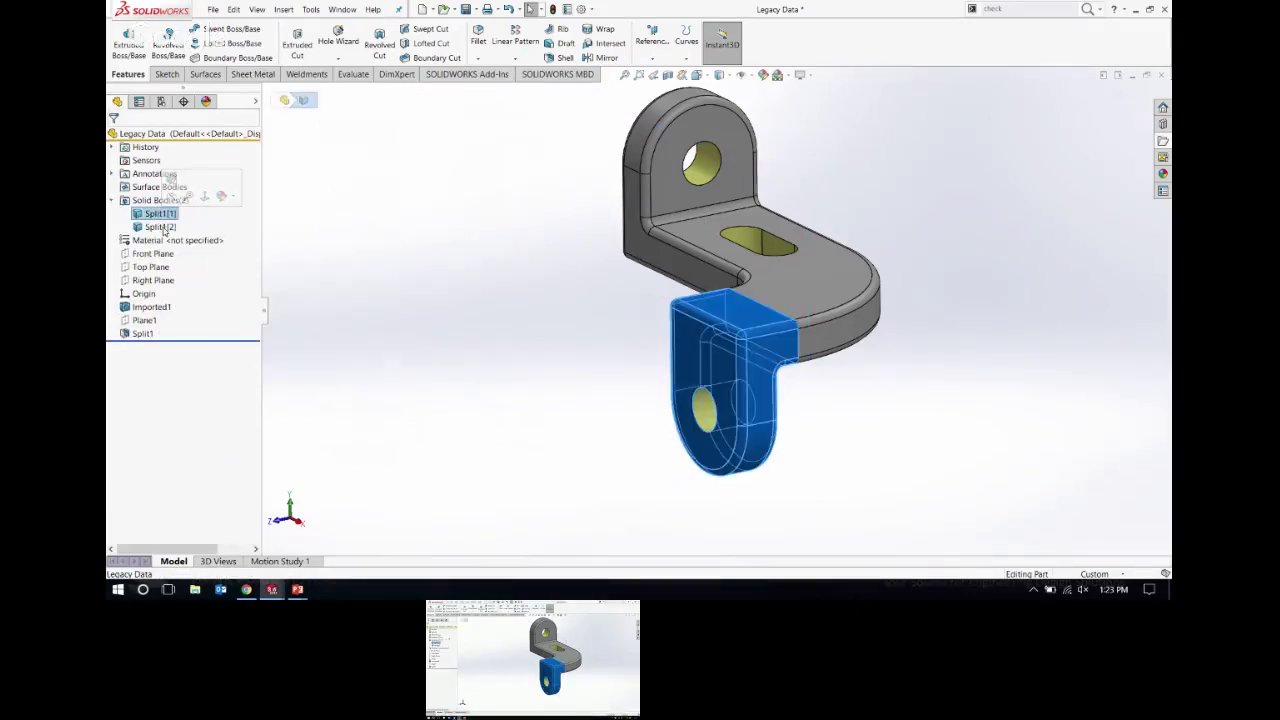
pyautogui.click(163, 227)
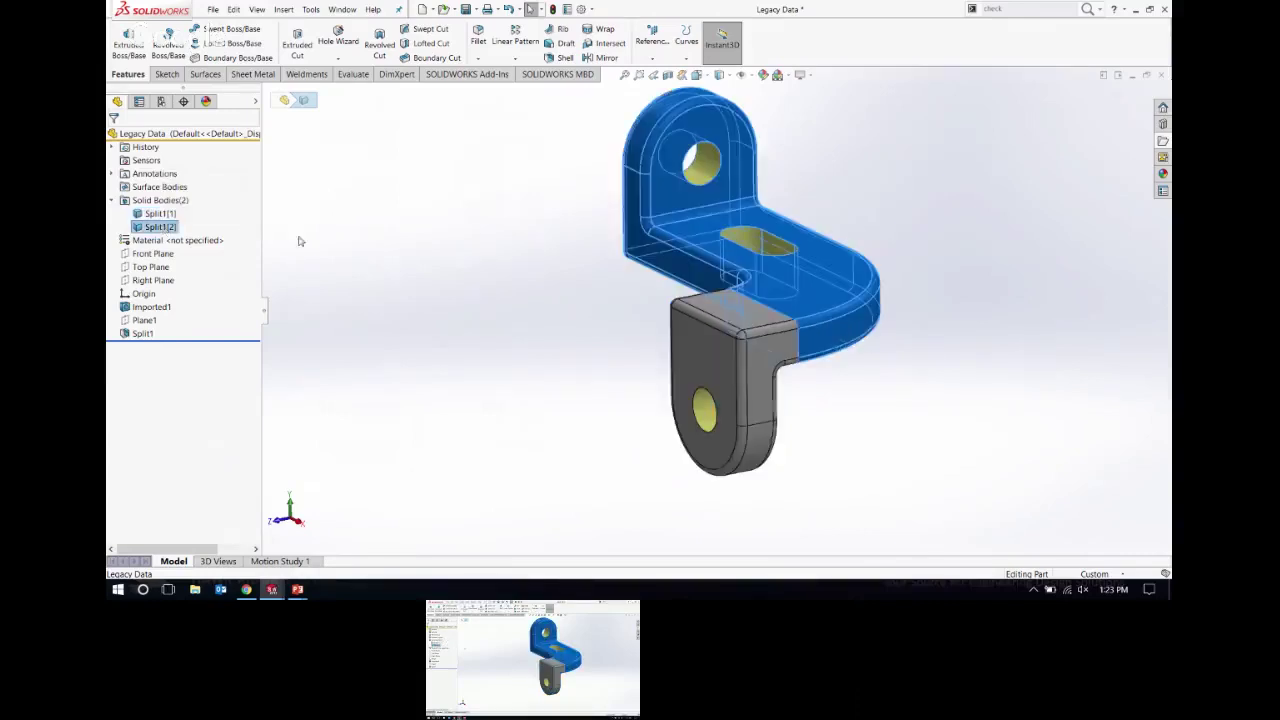
pyautogui.click(450, 236)
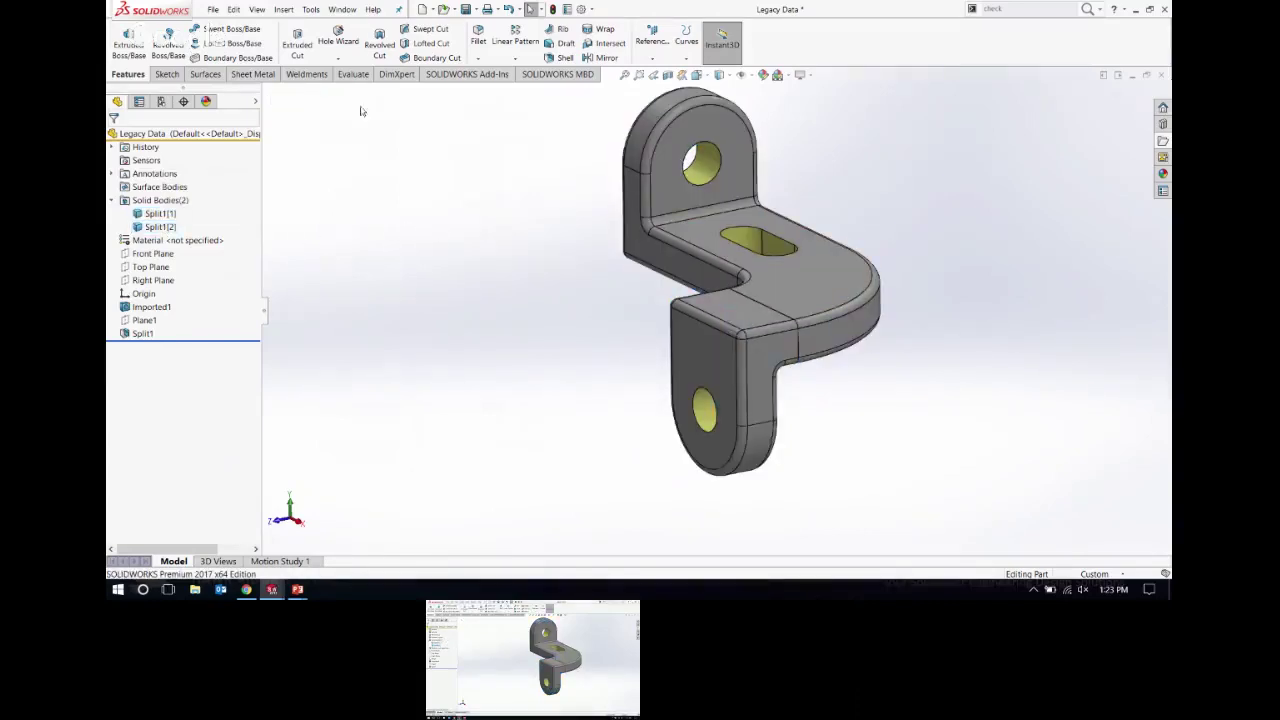
# Step: Rotate the split lower lug body 180 degrees about Z with Move/Copy Body, with Copy turned off
pyautogui.click(285, 10)
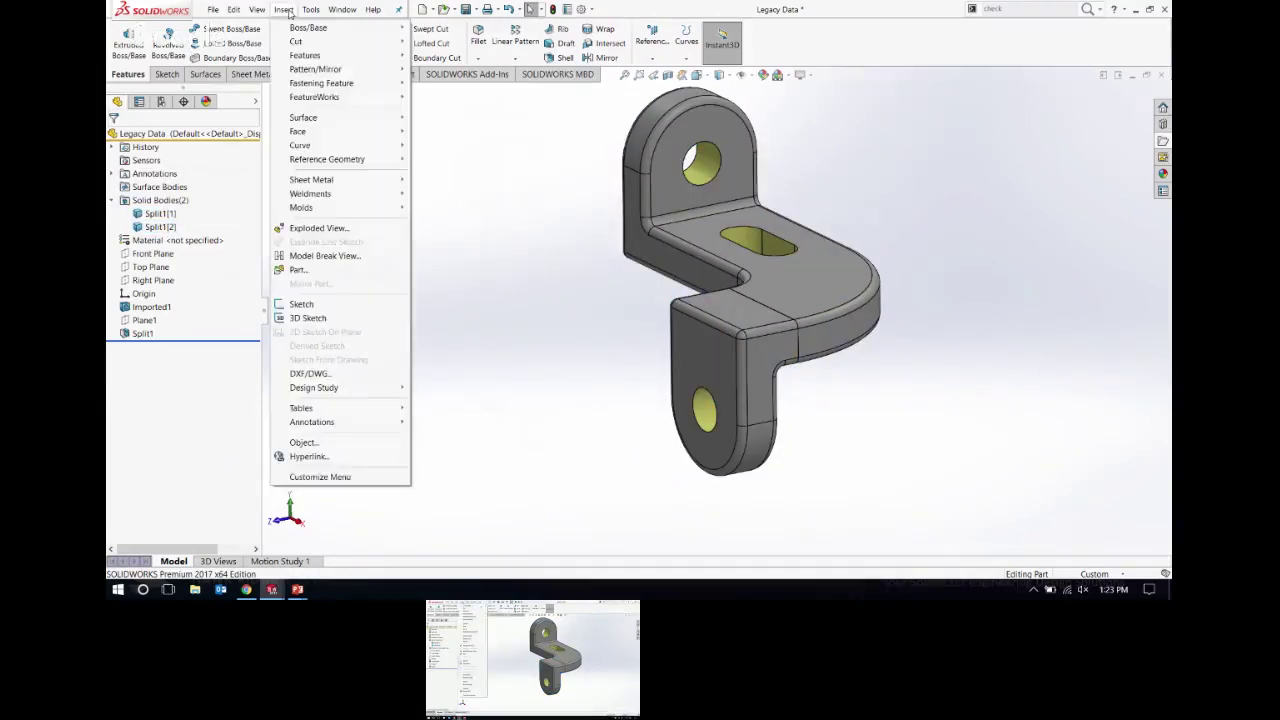
pyautogui.moveTo(318, 56)
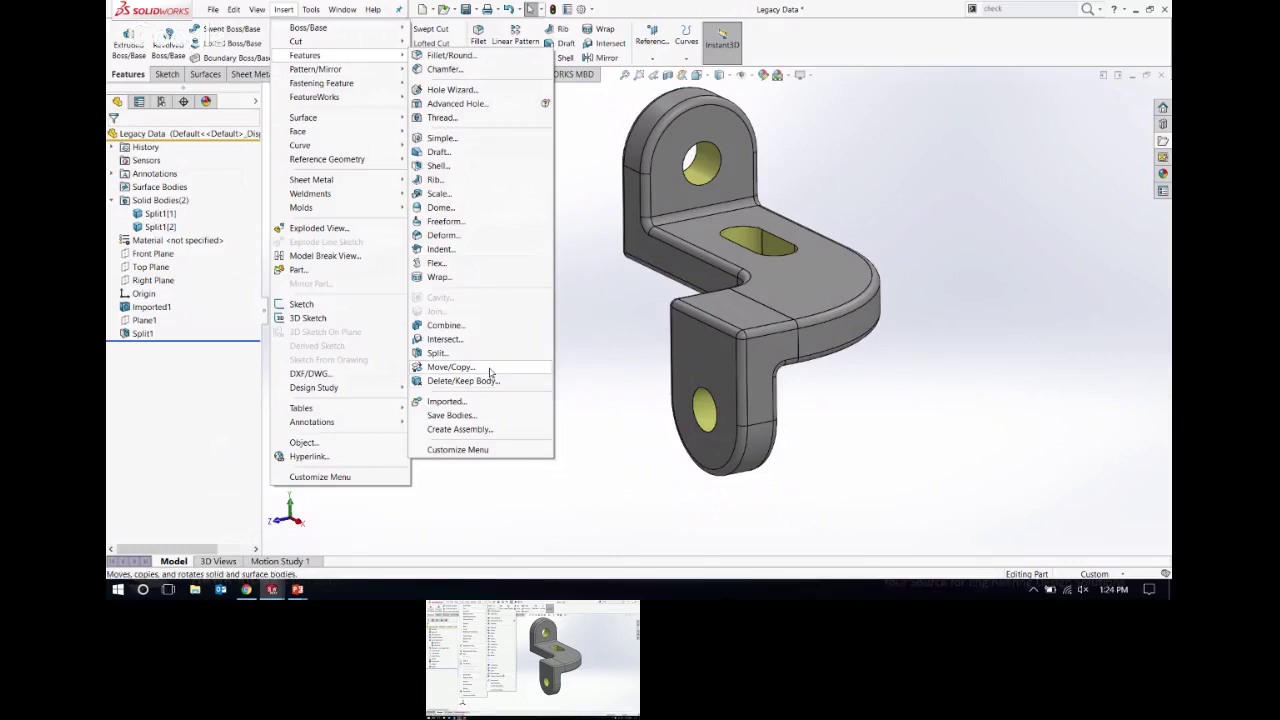
pyautogui.click(452, 367)
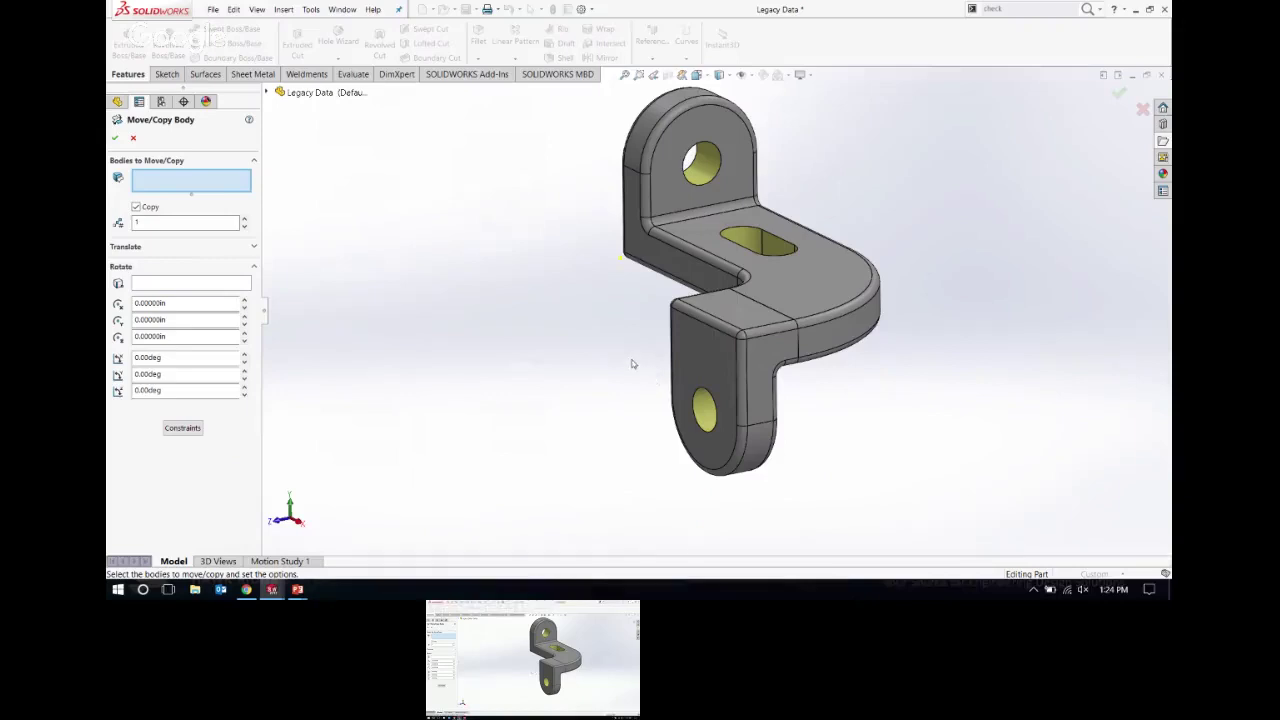
pyautogui.click(136, 207)
pyautogui.click(136, 207)
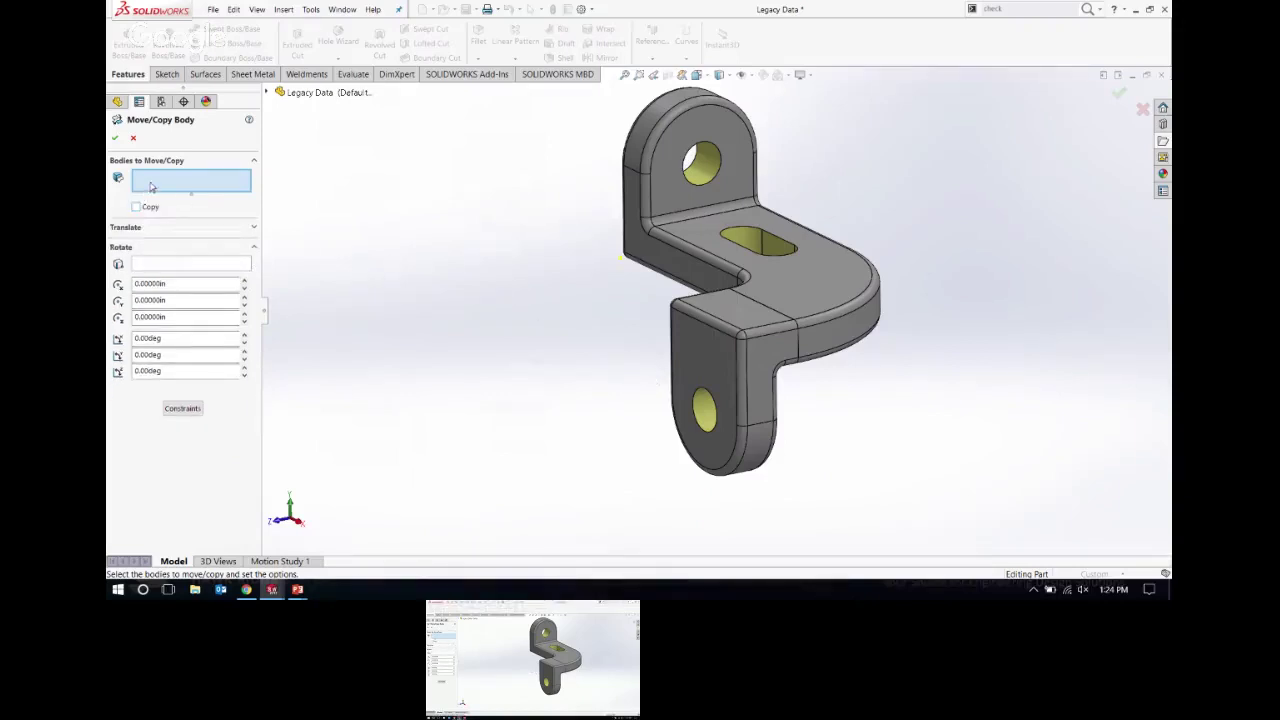
pyautogui.click(732, 375)
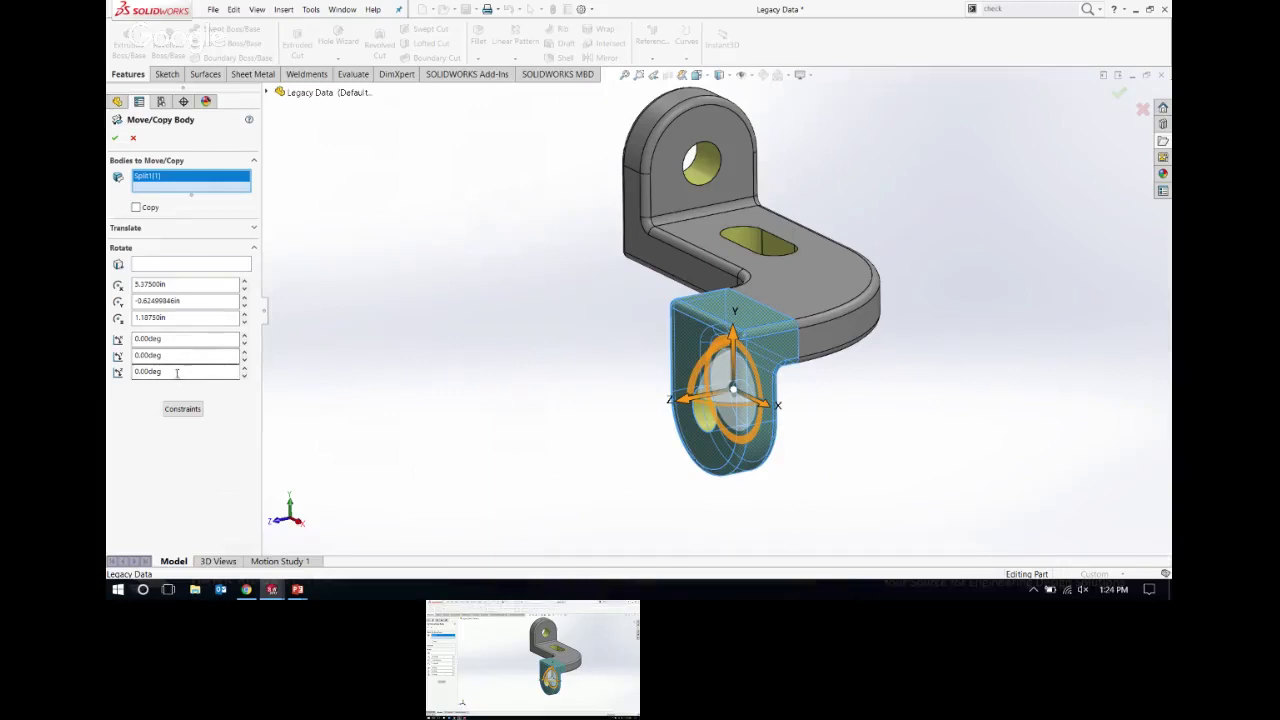
pyautogui.click(137, 371)
pyautogui.write('18')
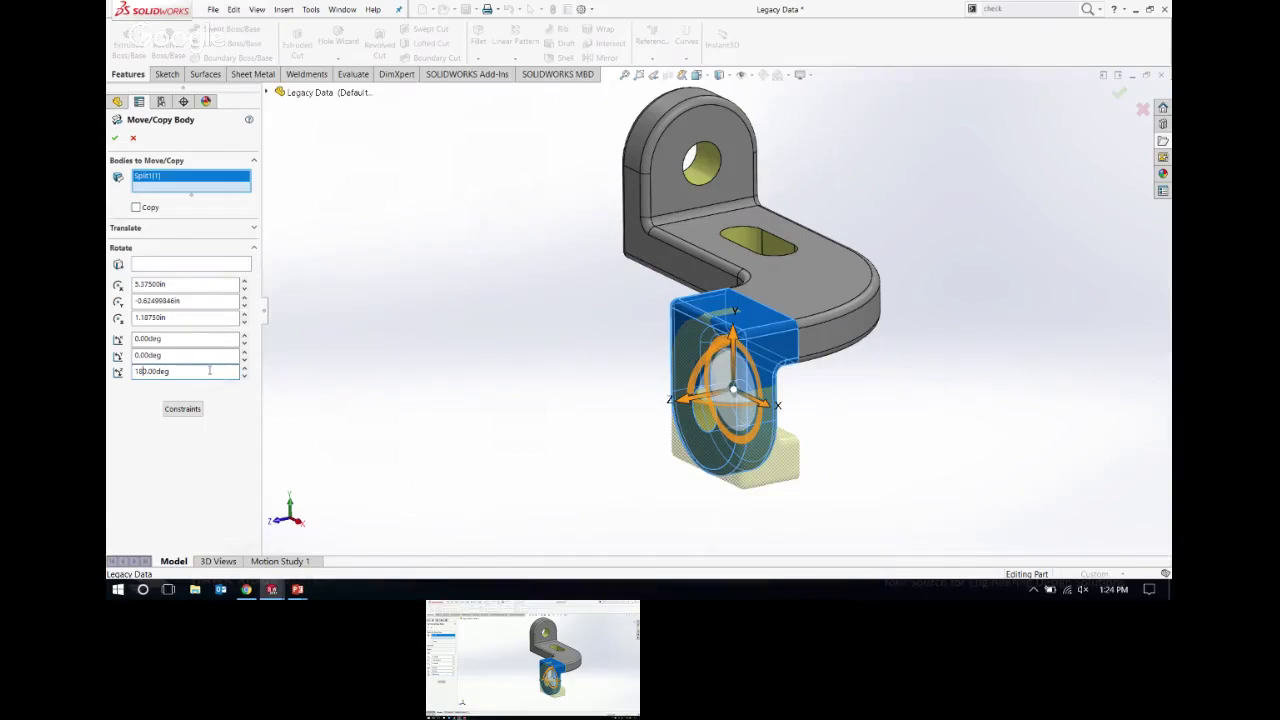
pyautogui.click(115, 139)
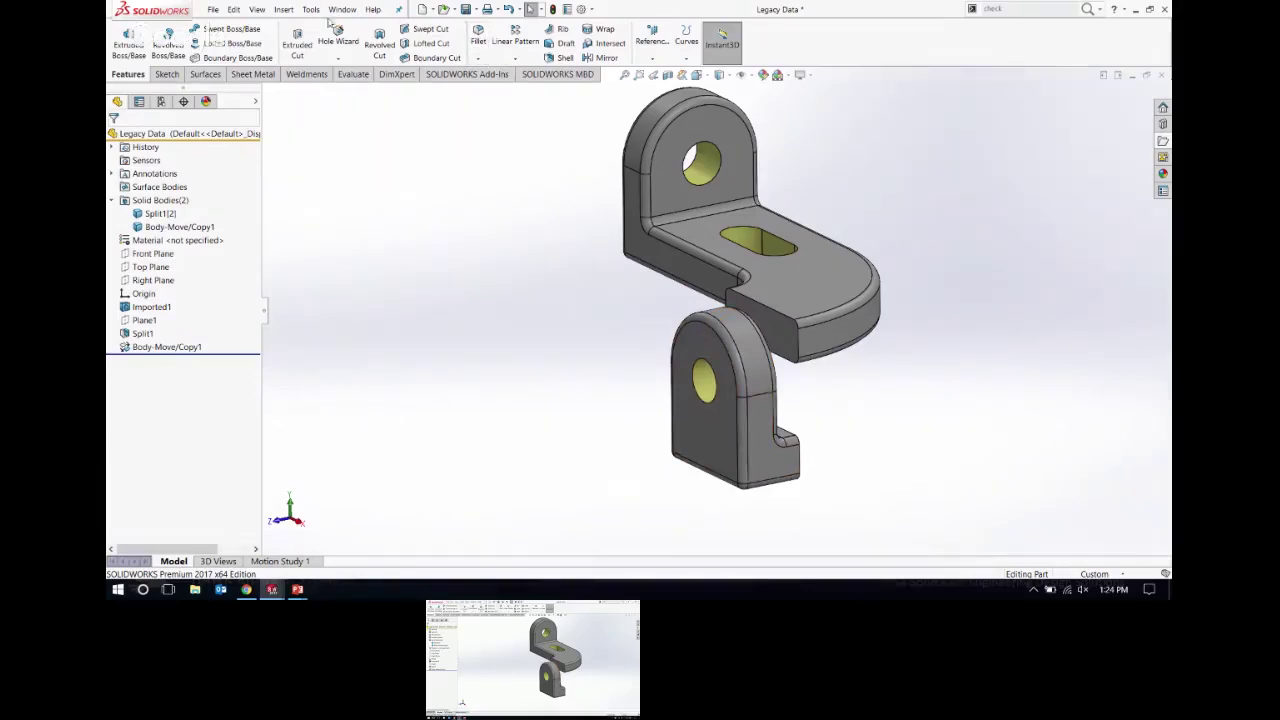
# Step: Start a constraint-based Move/Copy Body for the lug and mate its small ledge face coincident with the bracket's slotted top face
pyautogui.click(284, 9)
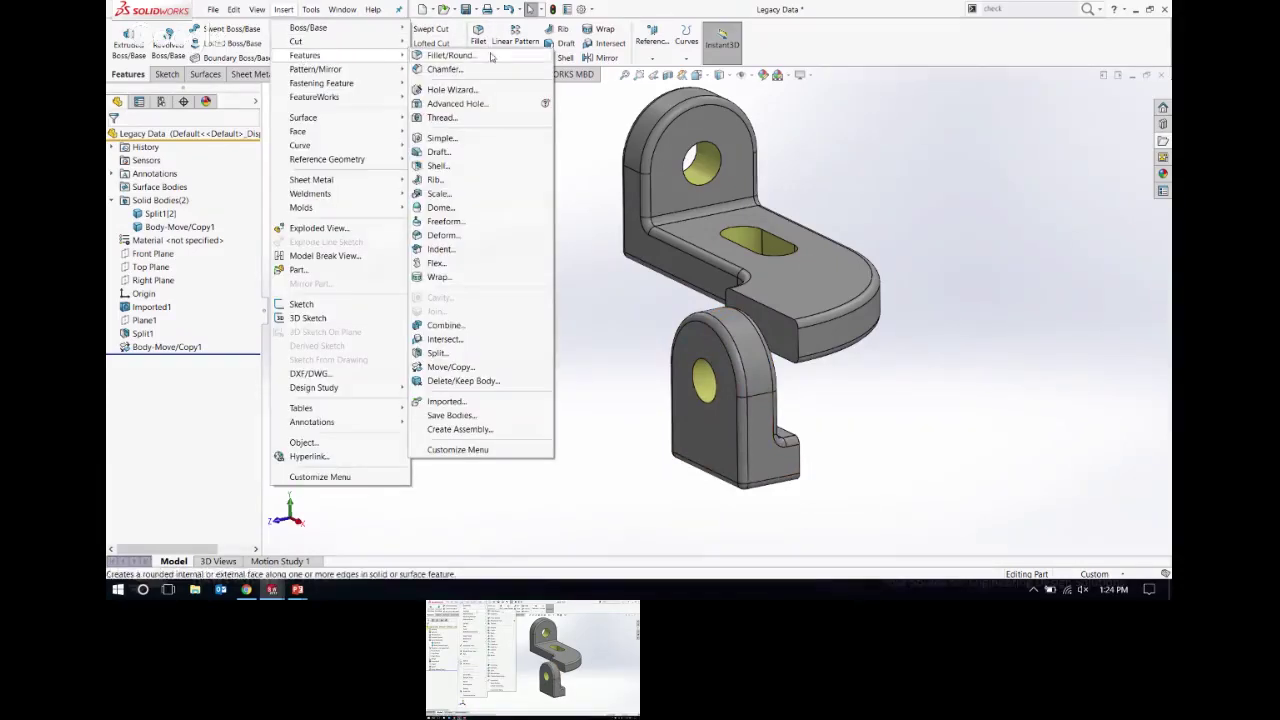
pyautogui.click(460, 369)
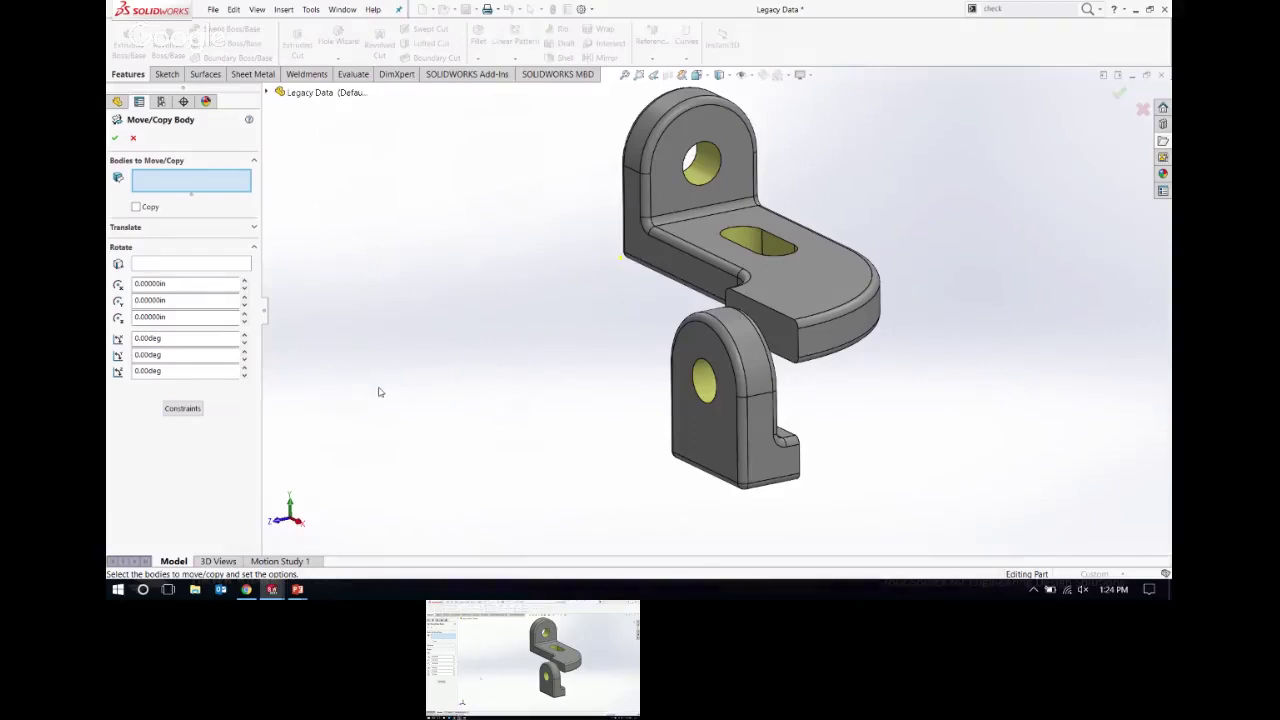
pyautogui.click(254, 229)
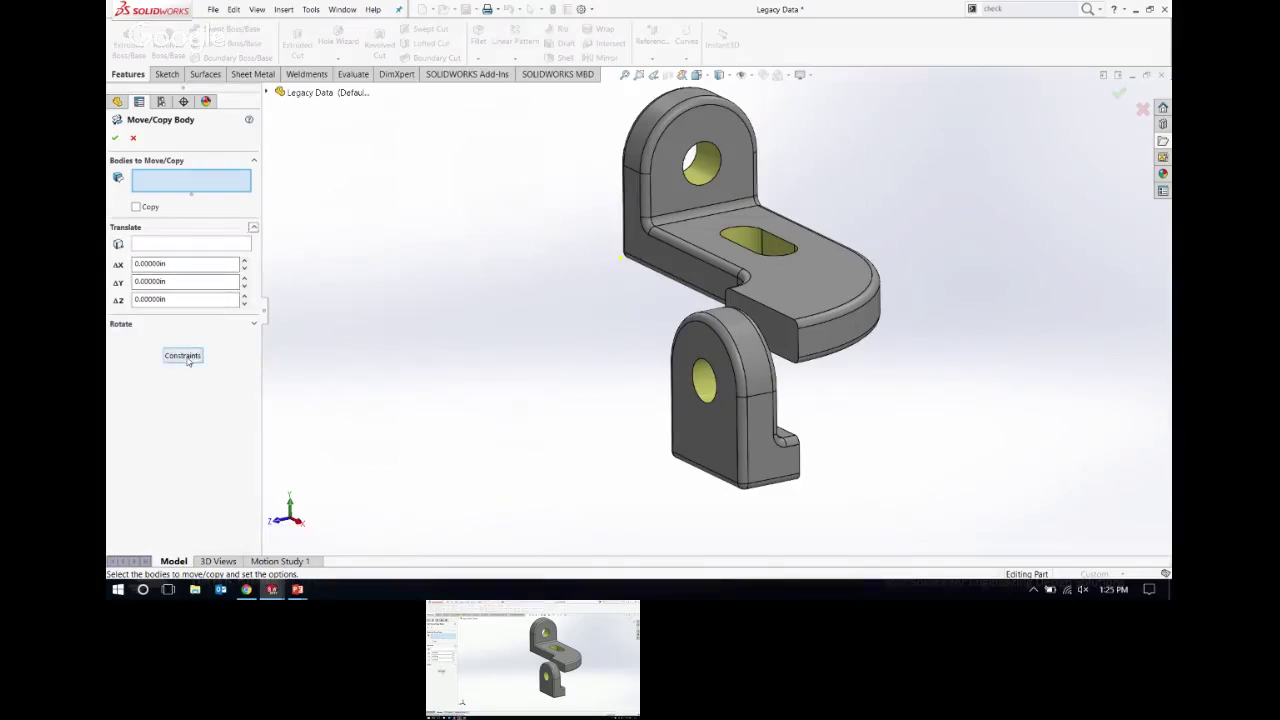
pyautogui.click(186, 358)
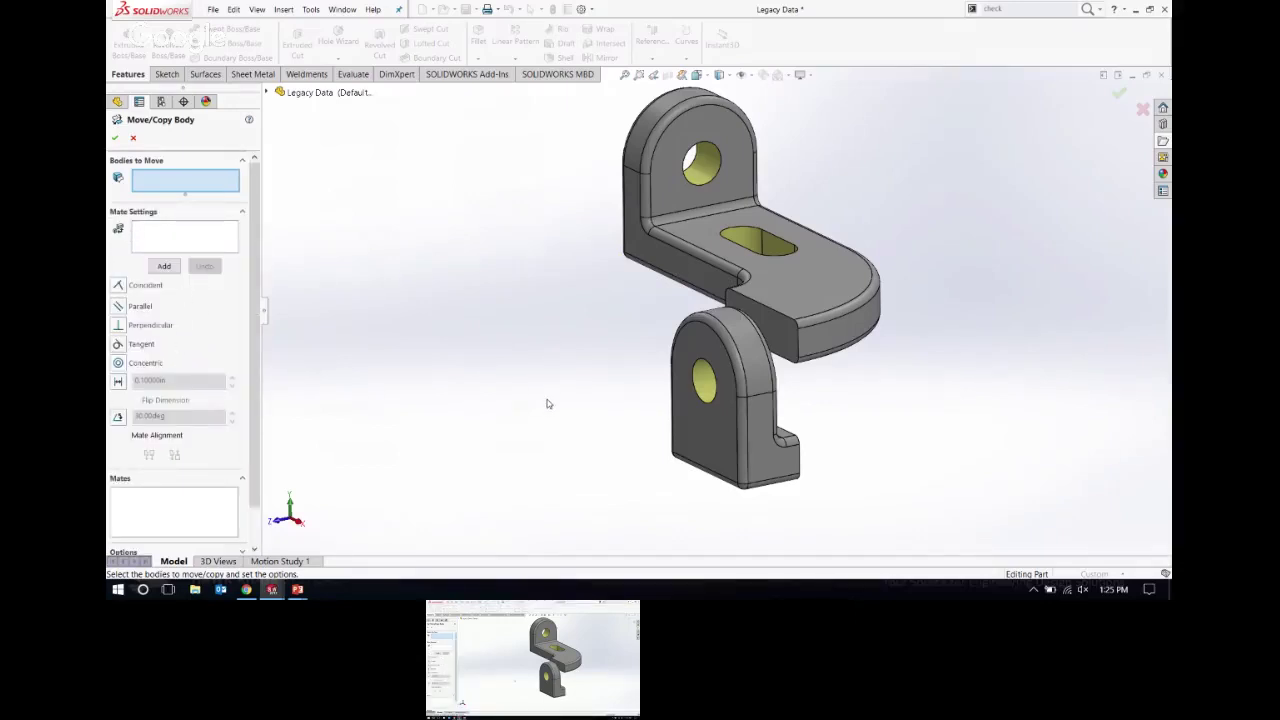
pyautogui.moveTo(777, 380); pyautogui.dragTo(762, 414, button='middle')
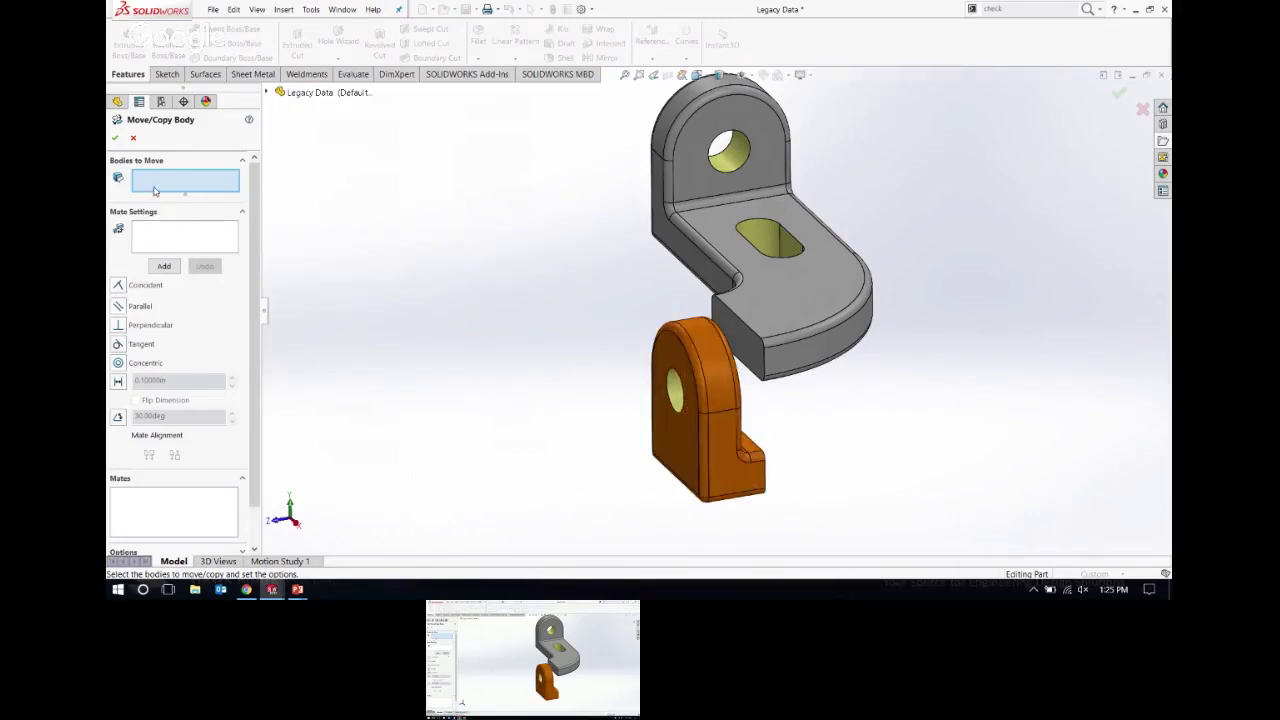
pyautogui.click(745, 418)
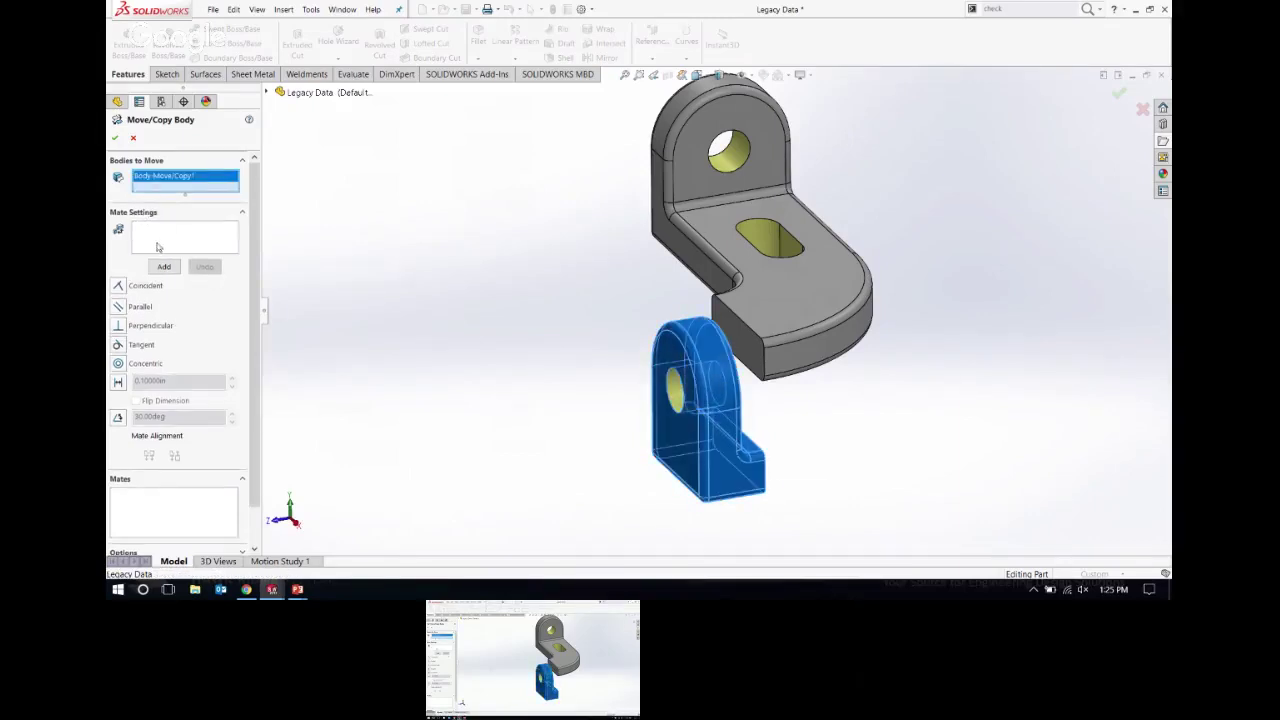
pyautogui.click(157, 247)
pyautogui.click(750, 451)
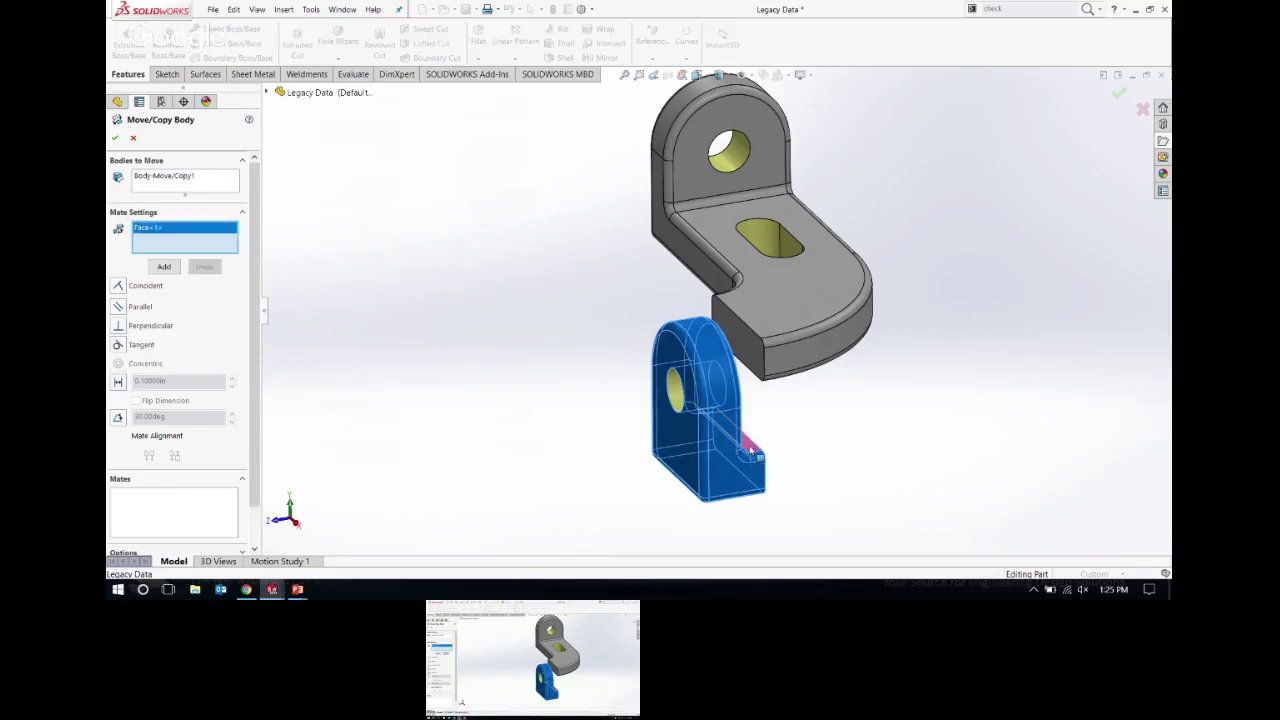
pyautogui.click(768, 325)
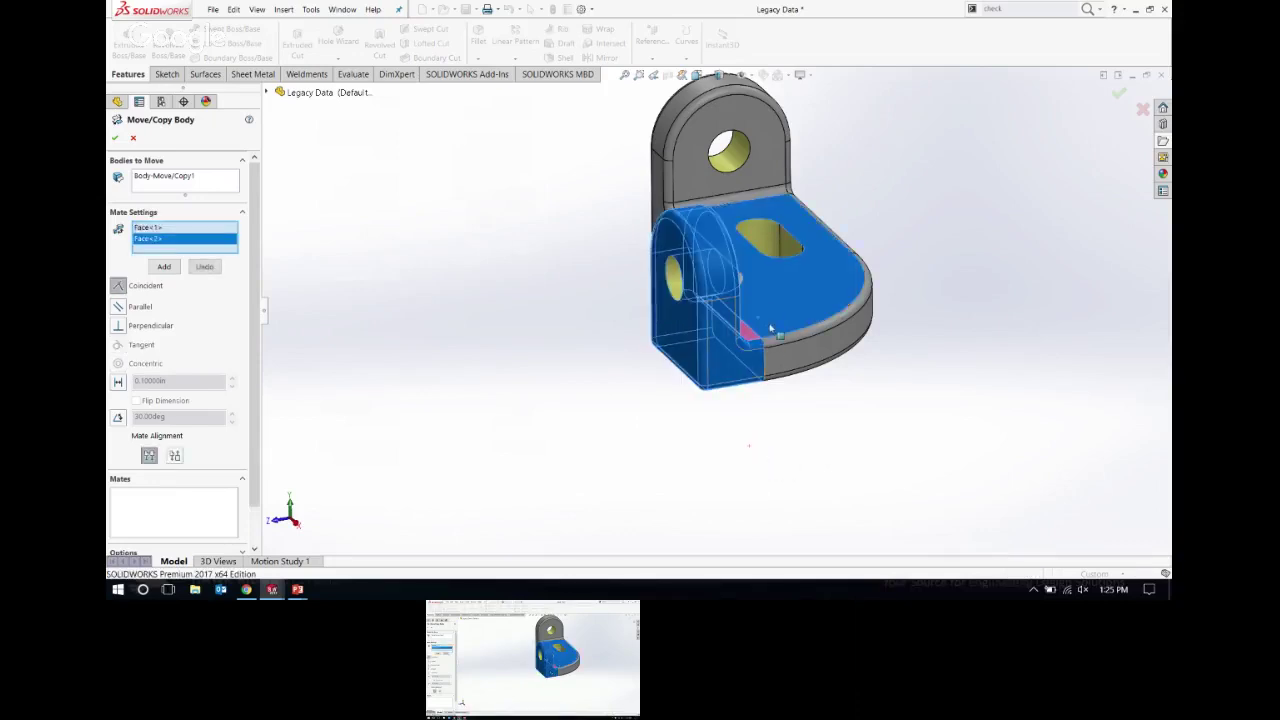
pyautogui.click(164, 266)
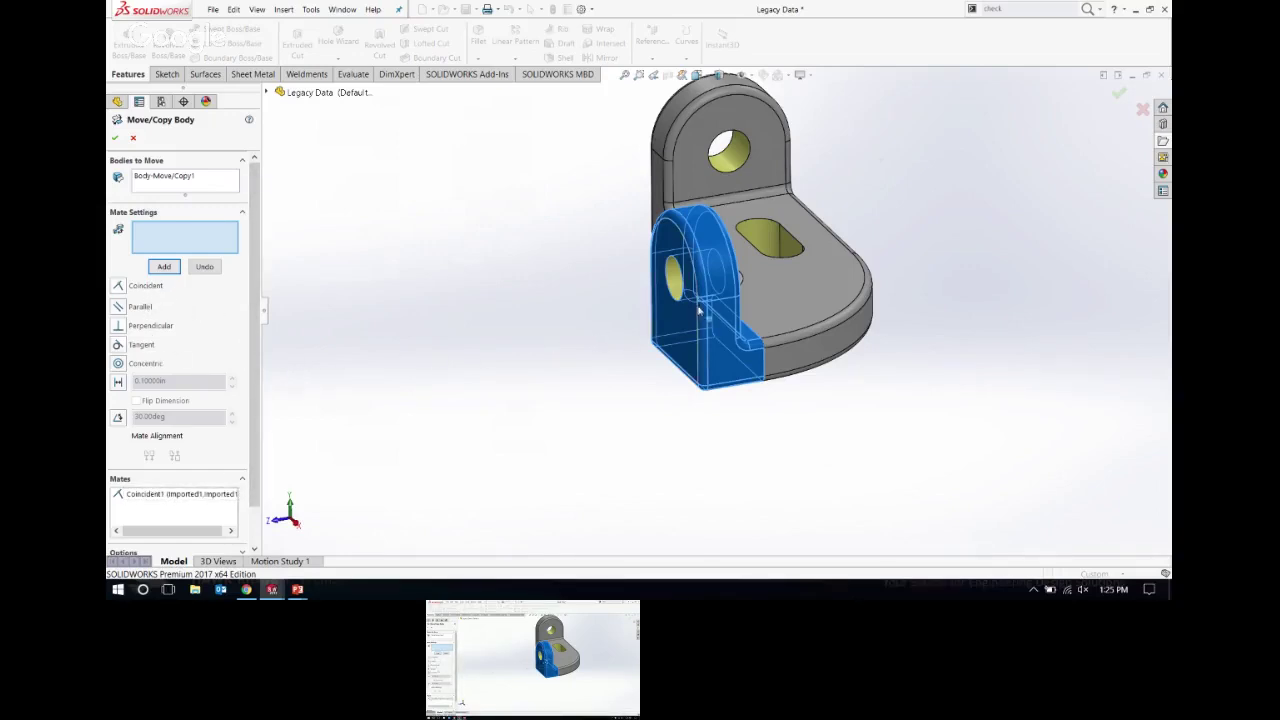
# Step: Add a 1 in distance mate between the bracket's L-shaped side face and the lug's outer face around its hole
pyautogui.click(118, 383)
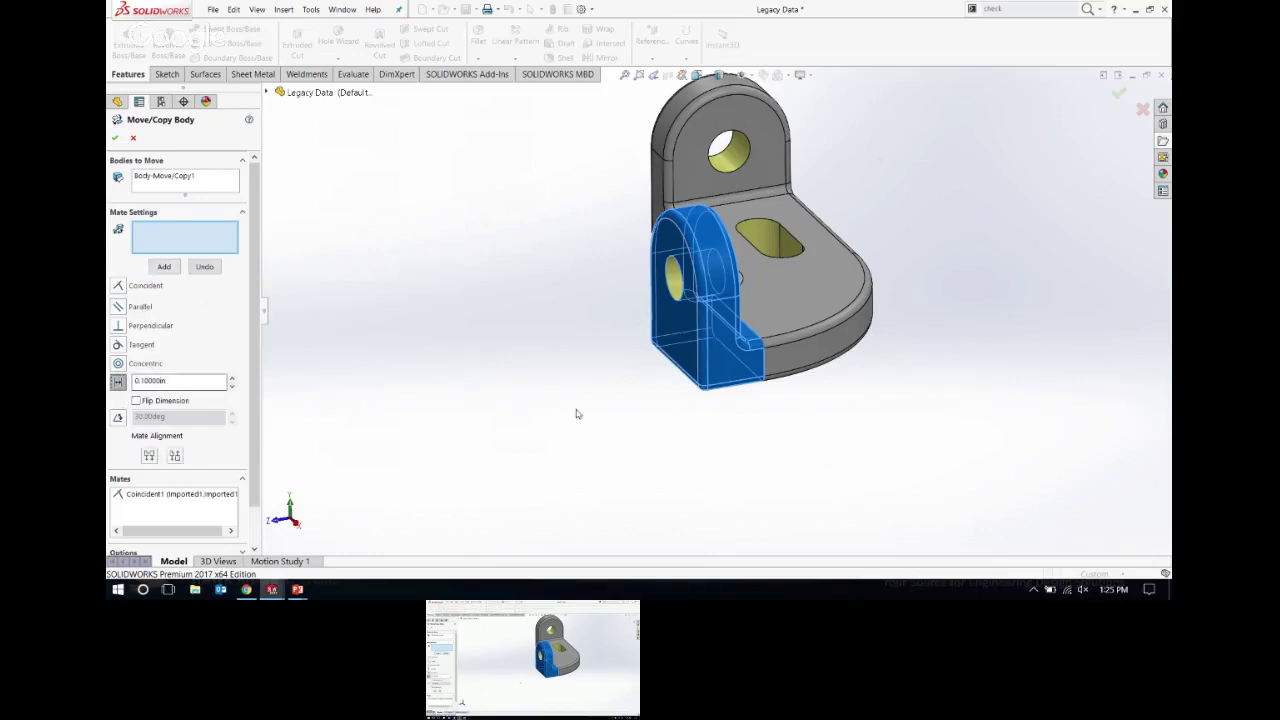
pyautogui.moveTo(576, 413); pyautogui.dragTo(546, 392, button='middle')
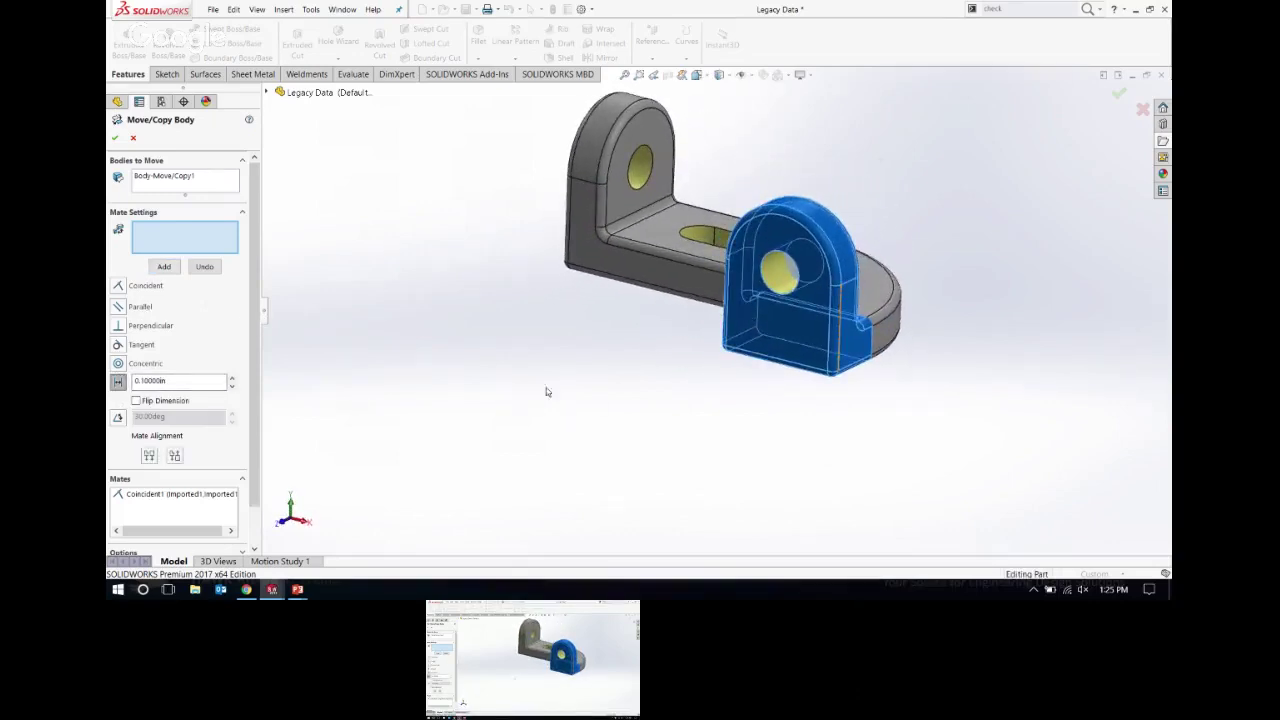
pyautogui.click(712, 290)
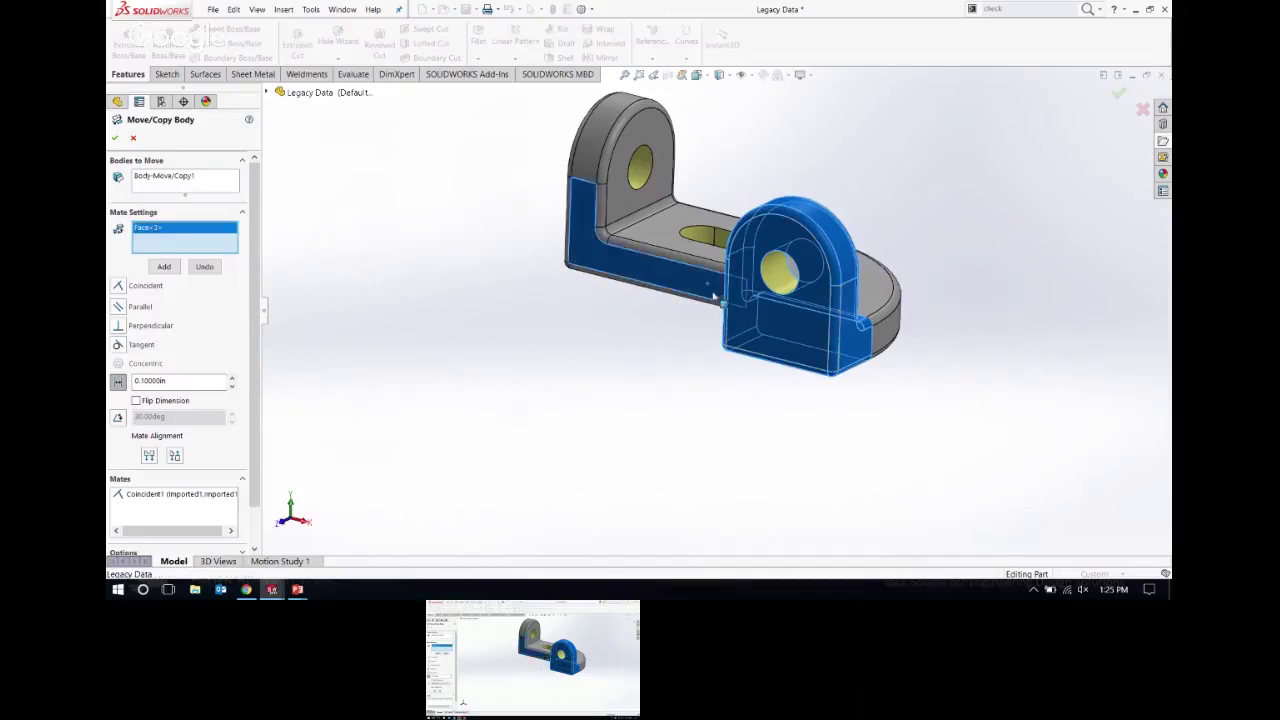
pyautogui.click(784, 352)
pyautogui.moveTo(737, 354); pyautogui.dragTo(650, 352, button='middle')
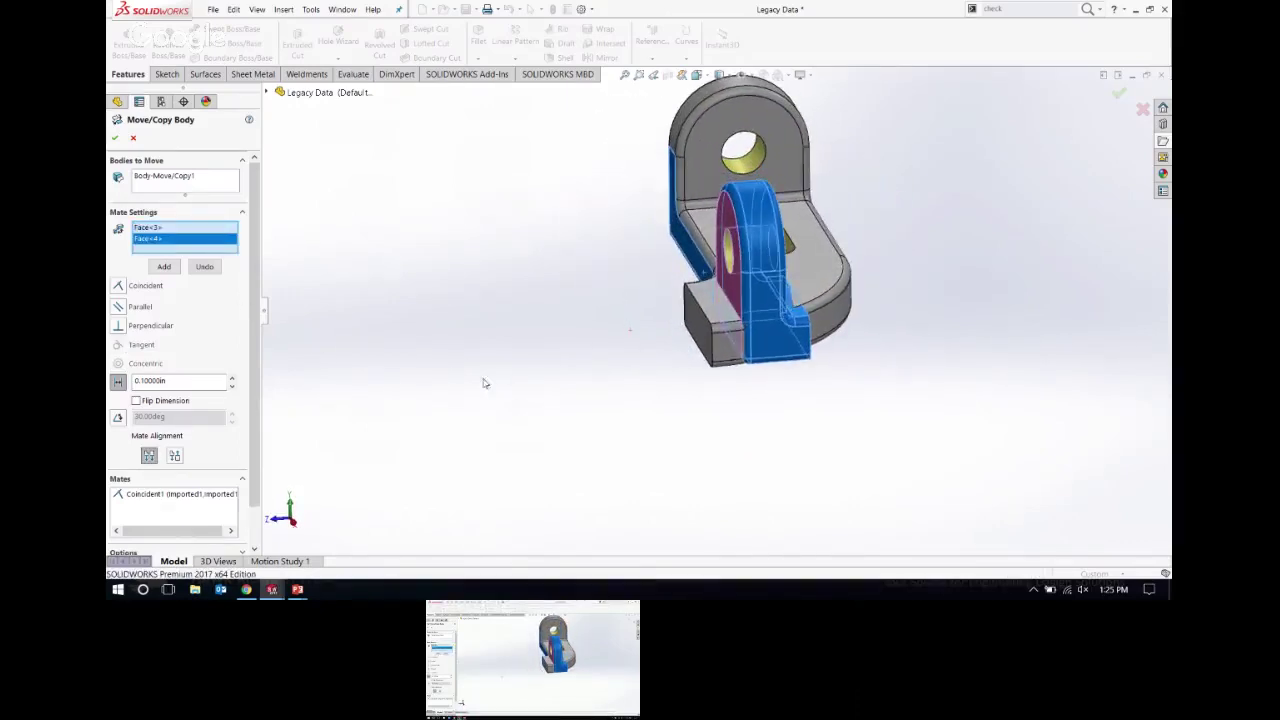
pyautogui.doubleClick(173, 381)
pyautogui.write('1')
pyautogui.press('Return')
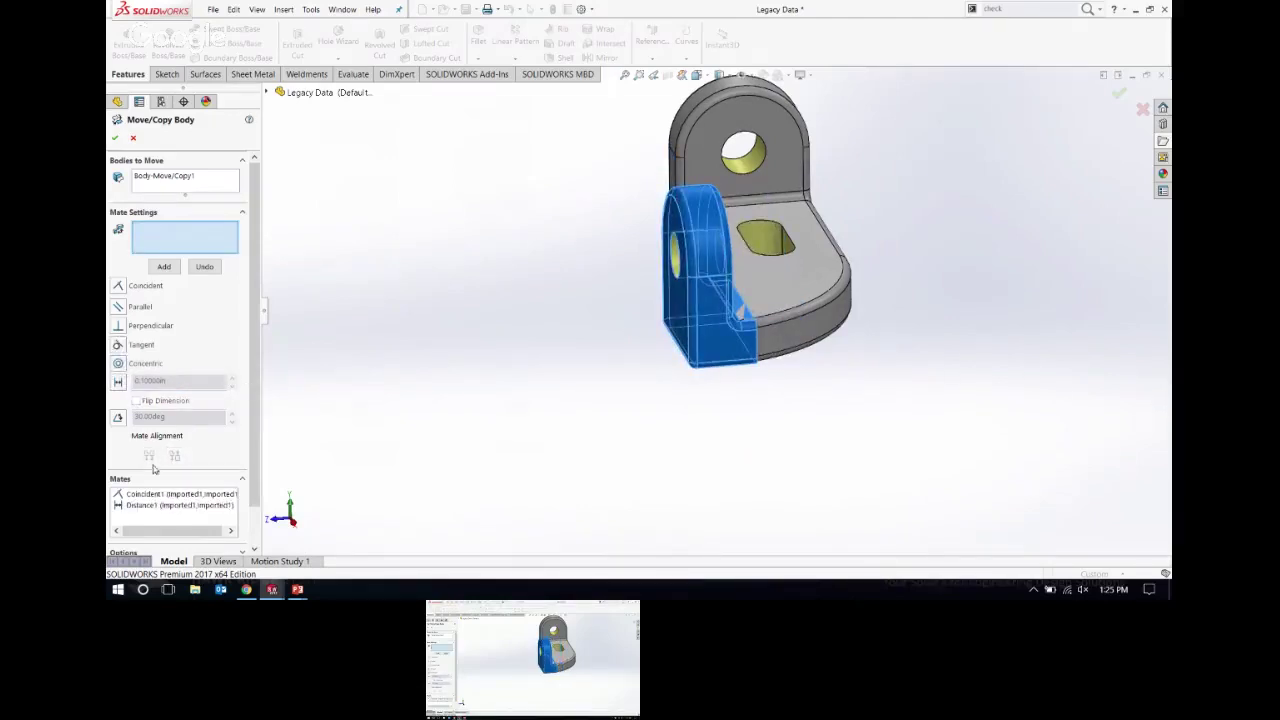
# Step: Set the lug's distance mate to 2 in and accept the constraint-based Move/Copy Body
pyautogui.click(162, 494)
pyautogui.click(162, 505)
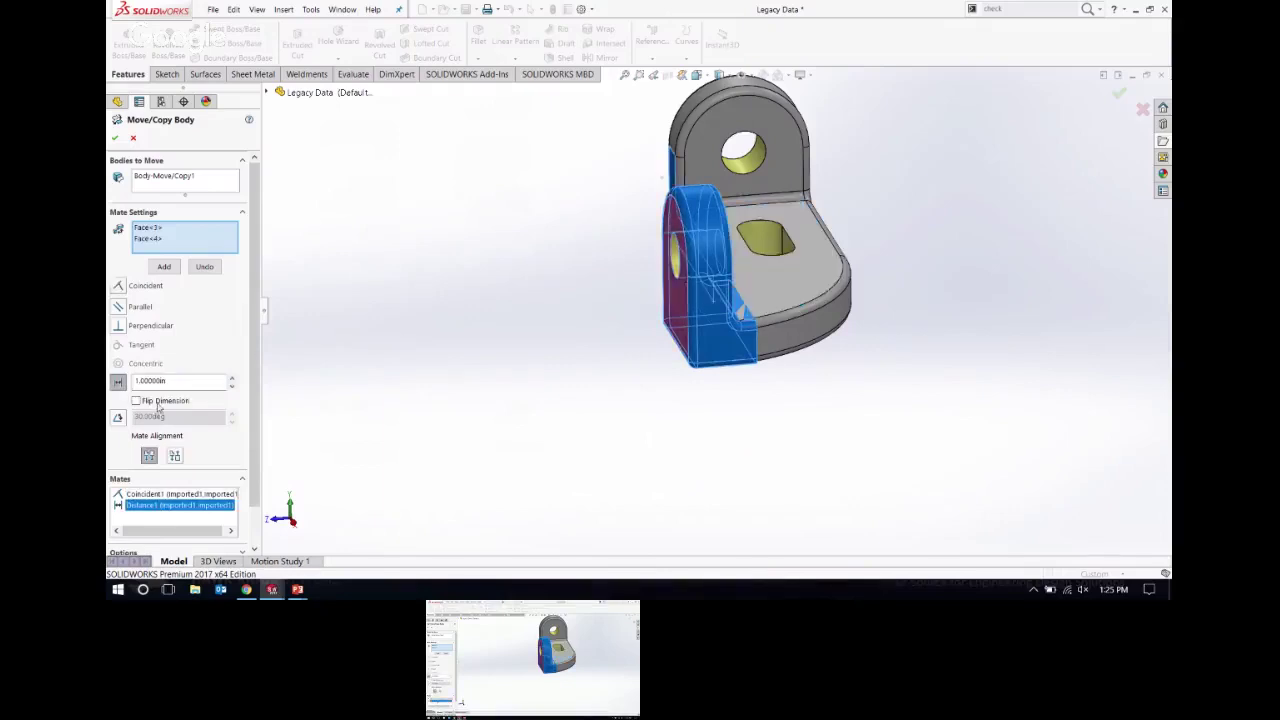
pyautogui.doubleClick(181, 380)
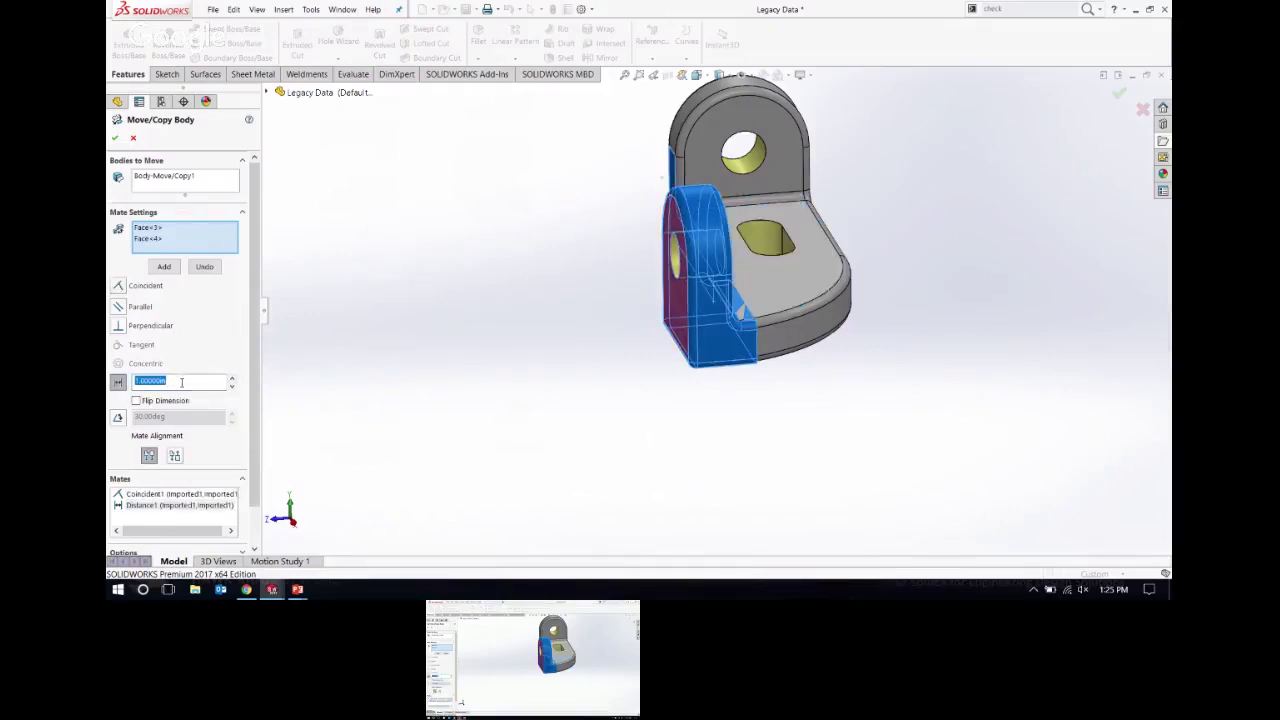
pyautogui.write('0.1')
pyautogui.press('Return')
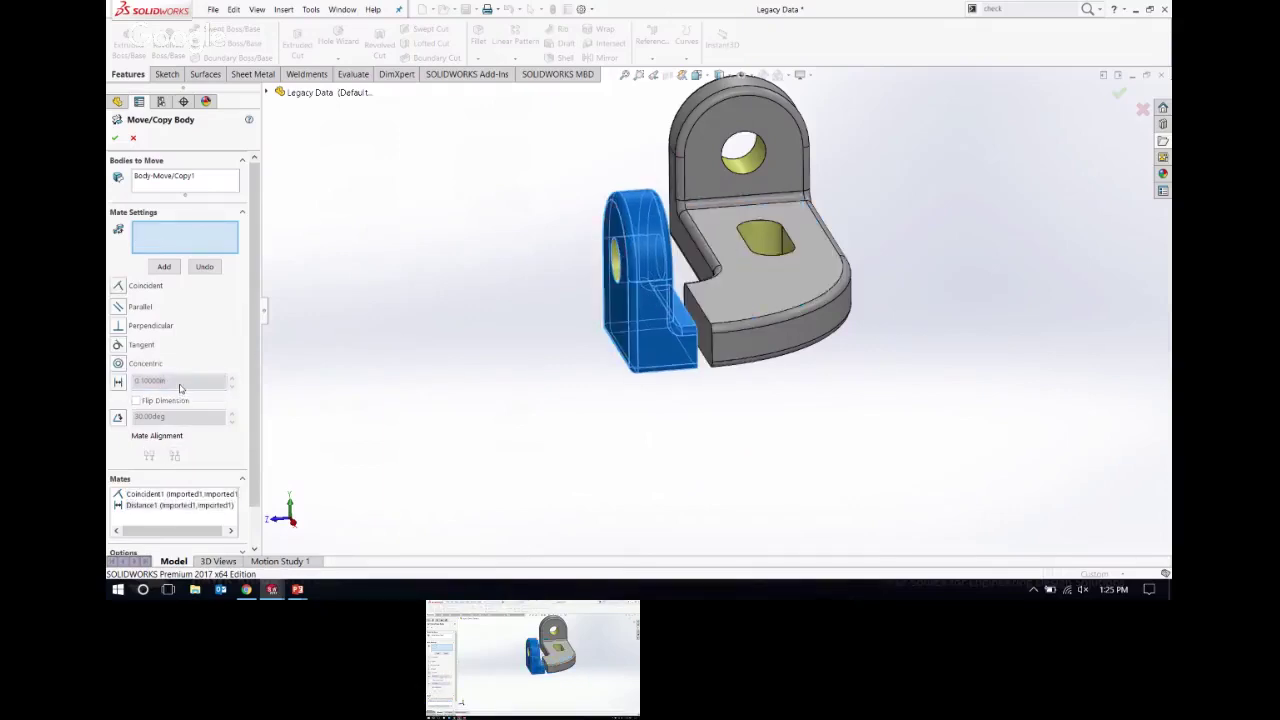
pyautogui.moveTo(479, 387); pyautogui.dragTo(780, 305, button='middle')
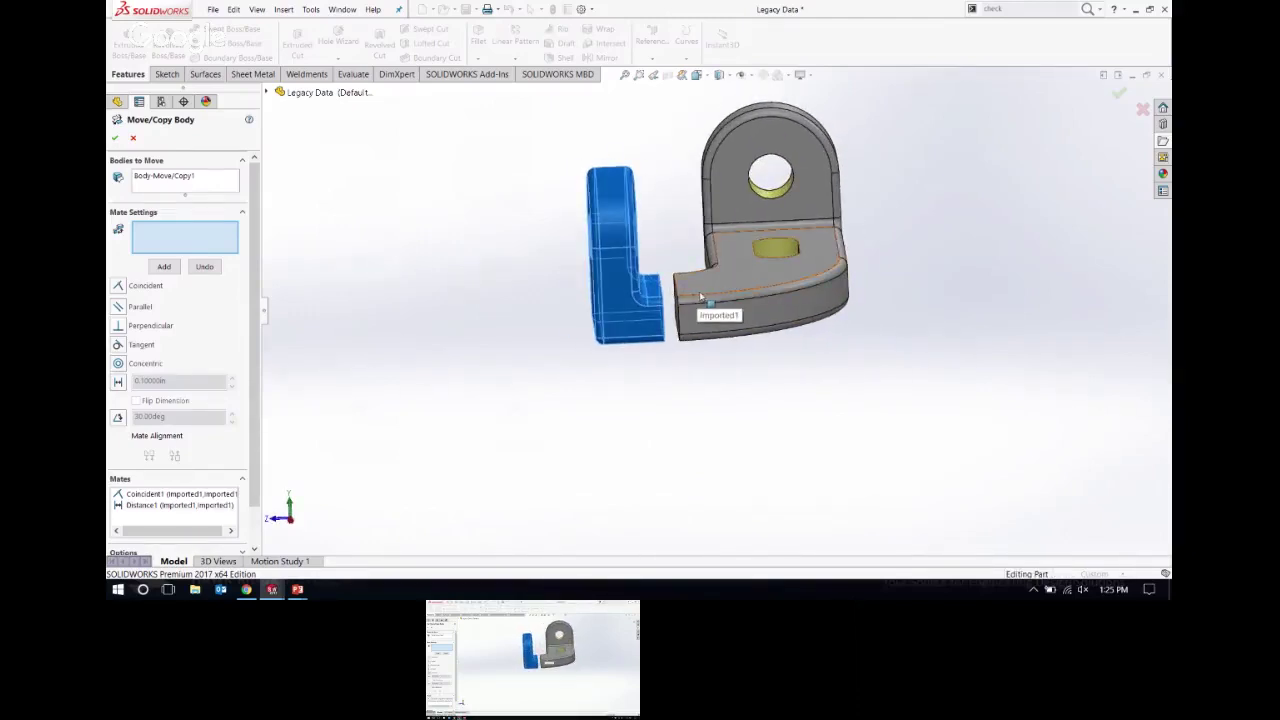
pyautogui.moveTo(683, 235); pyautogui.dragTo(294, 194, button='middle')
pyautogui.click(114, 139)
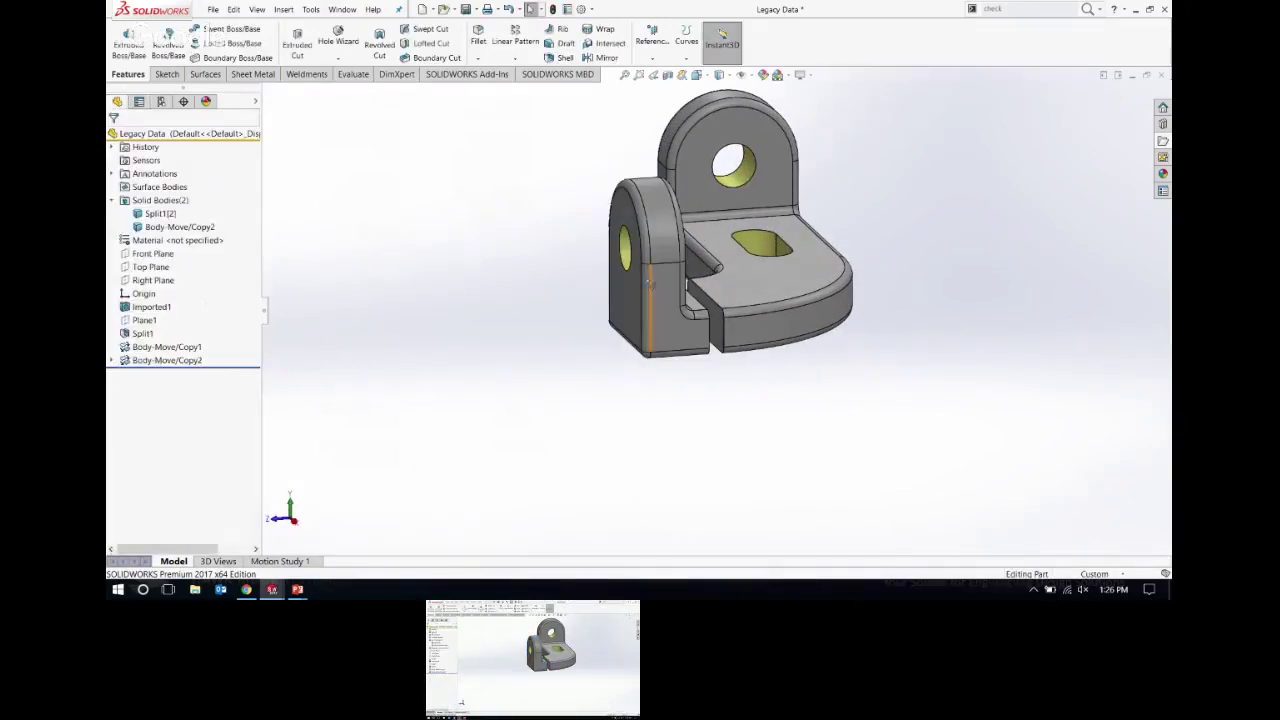
# Step: Create a sketch on the lug's split face bordering the gap by converting the face's outline, and exit the sketch
pyautogui.moveTo(650, 300); pyautogui.dragTo(746, 318, button='middle')
pyautogui.scroll(-5, 746, 318)
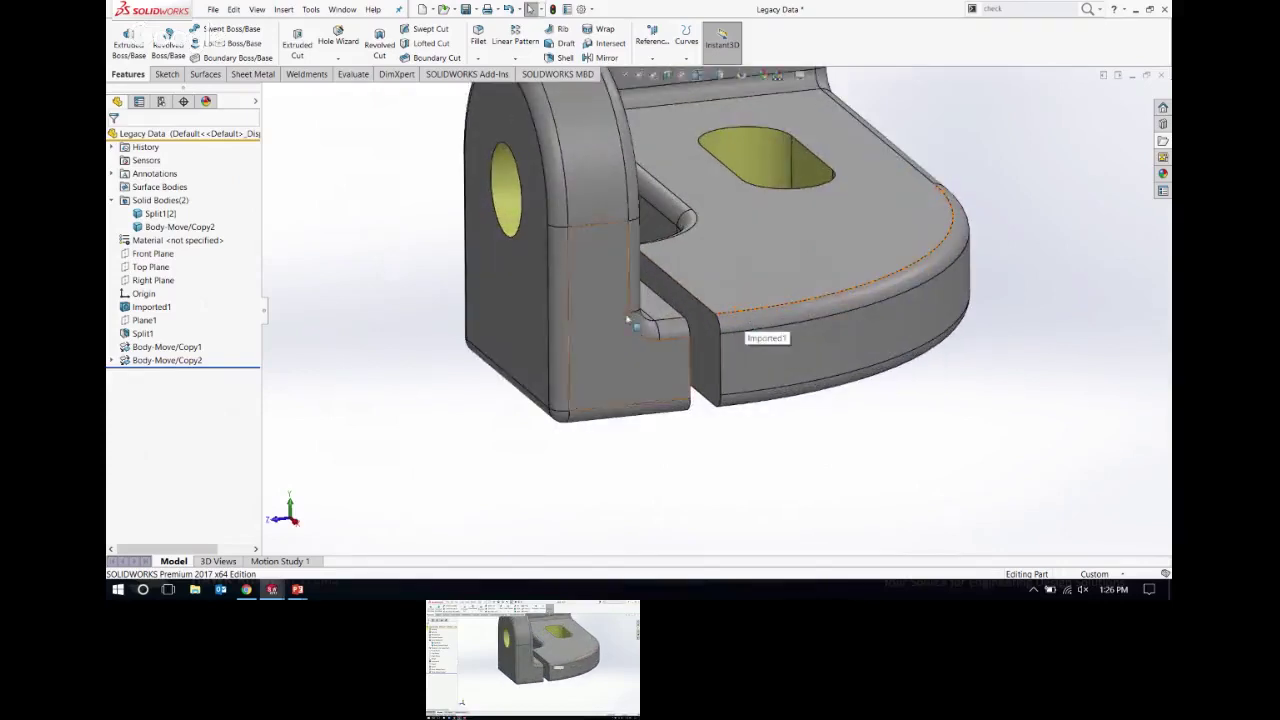
pyautogui.moveTo(674, 259); pyautogui.dragTo(694, 337, button='middle')
pyautogui.click(702, 331)
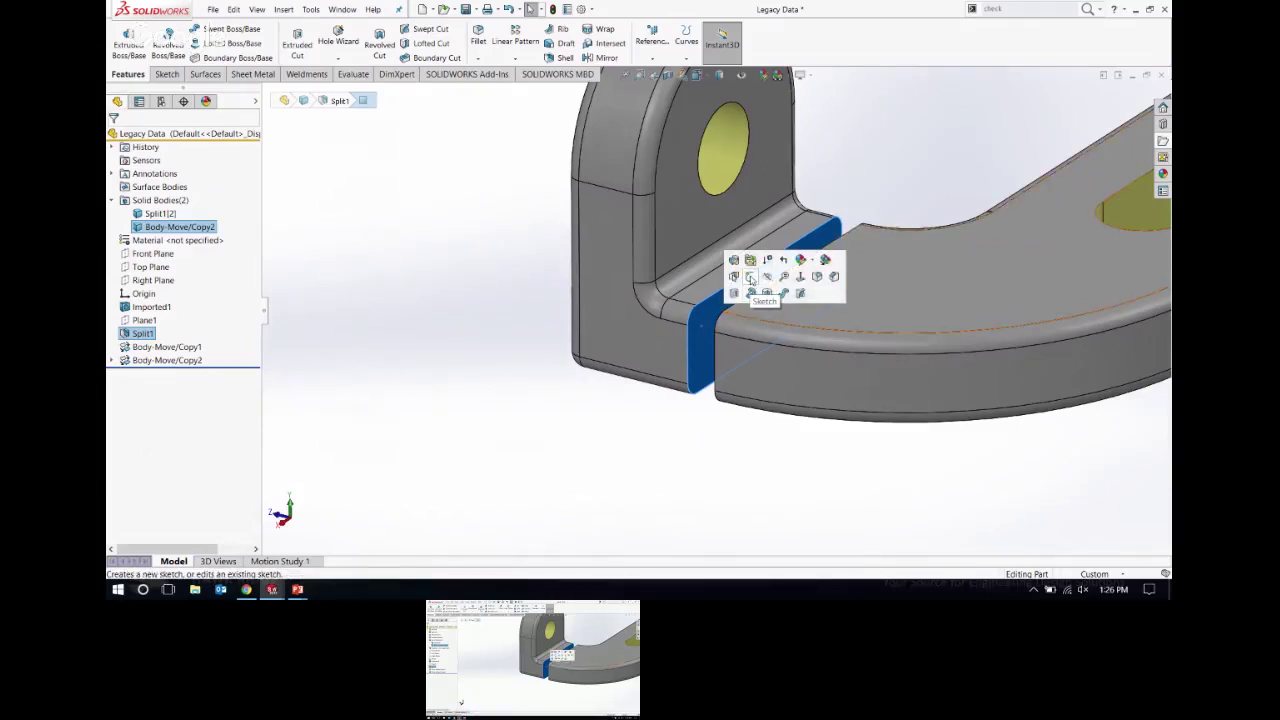
pyautogui.click(751, 279)
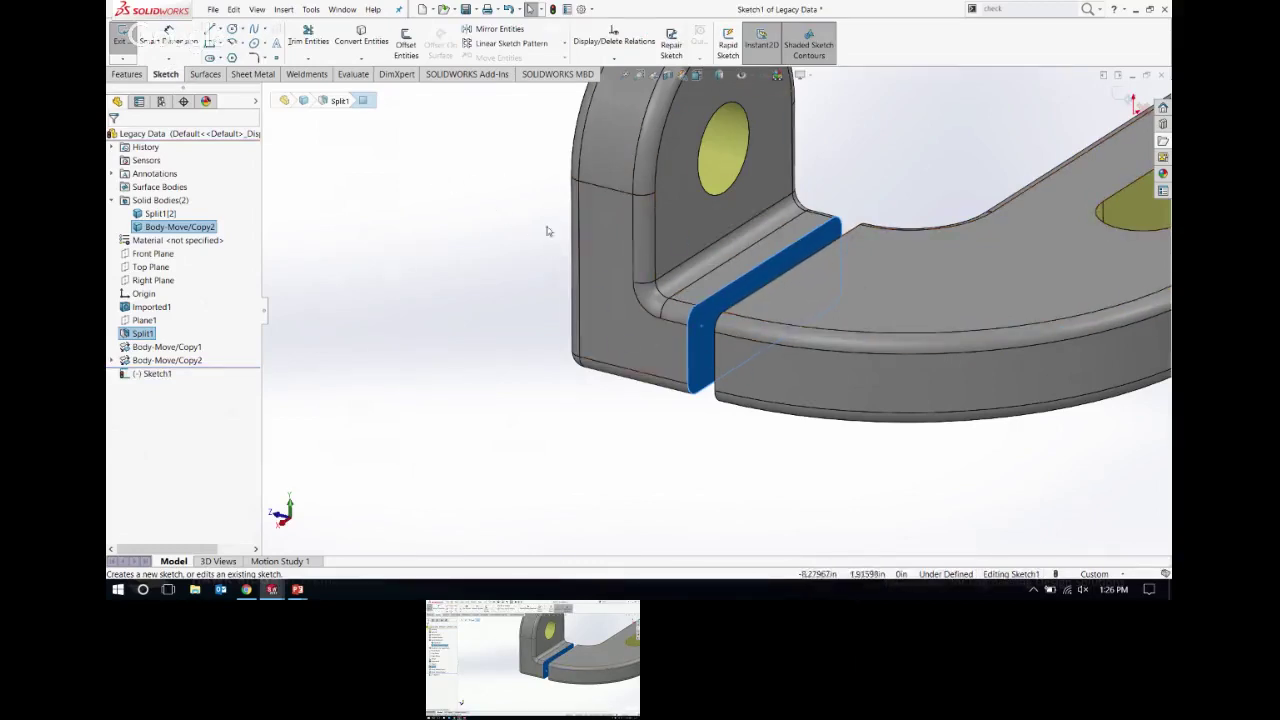
pyautogui.click(368, 48)
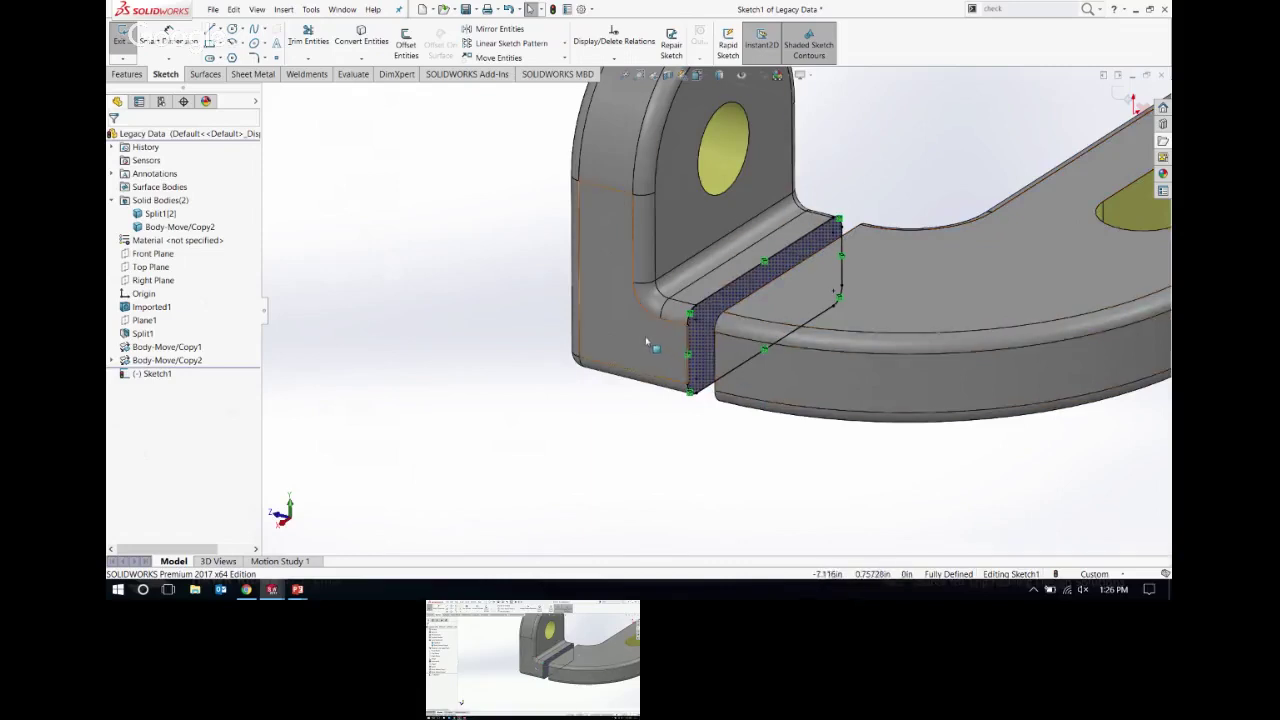
pyautogui.click(1125, 97)
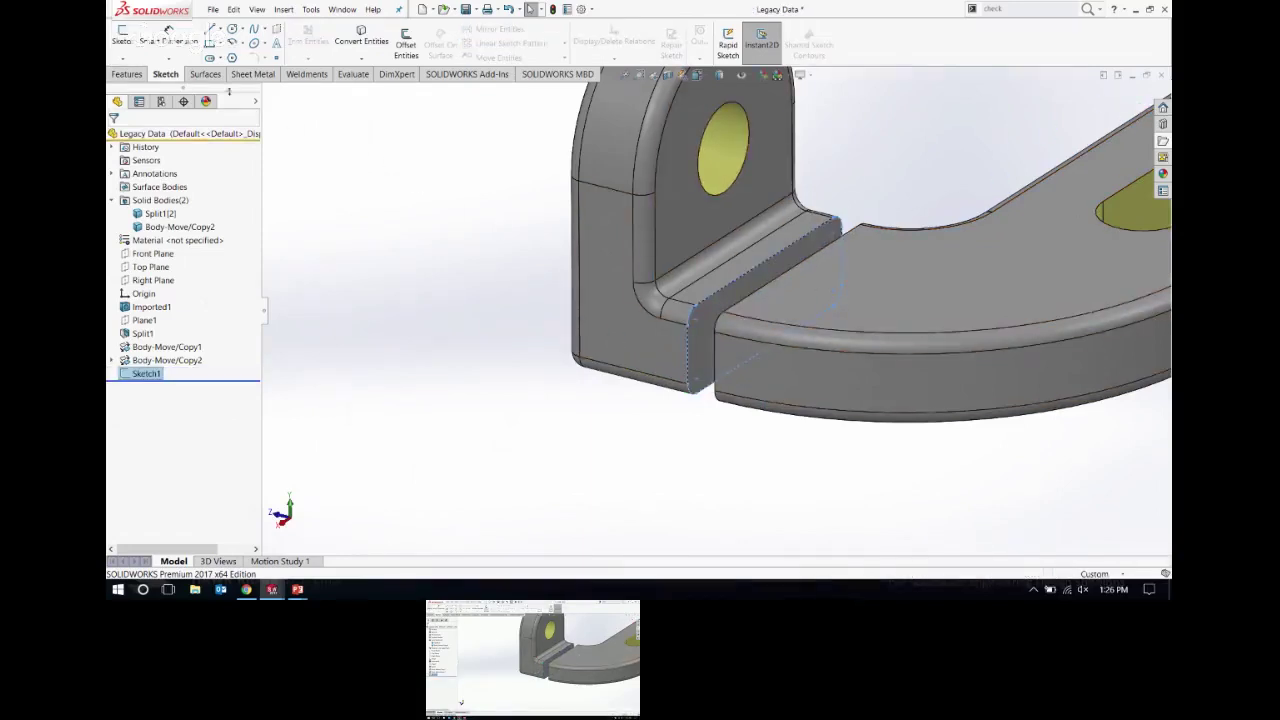
# Step: Extrude the converted outline Up To Surface to the bracket's split face across the gap, with Merge result on
pyautogui.click(126, 75)
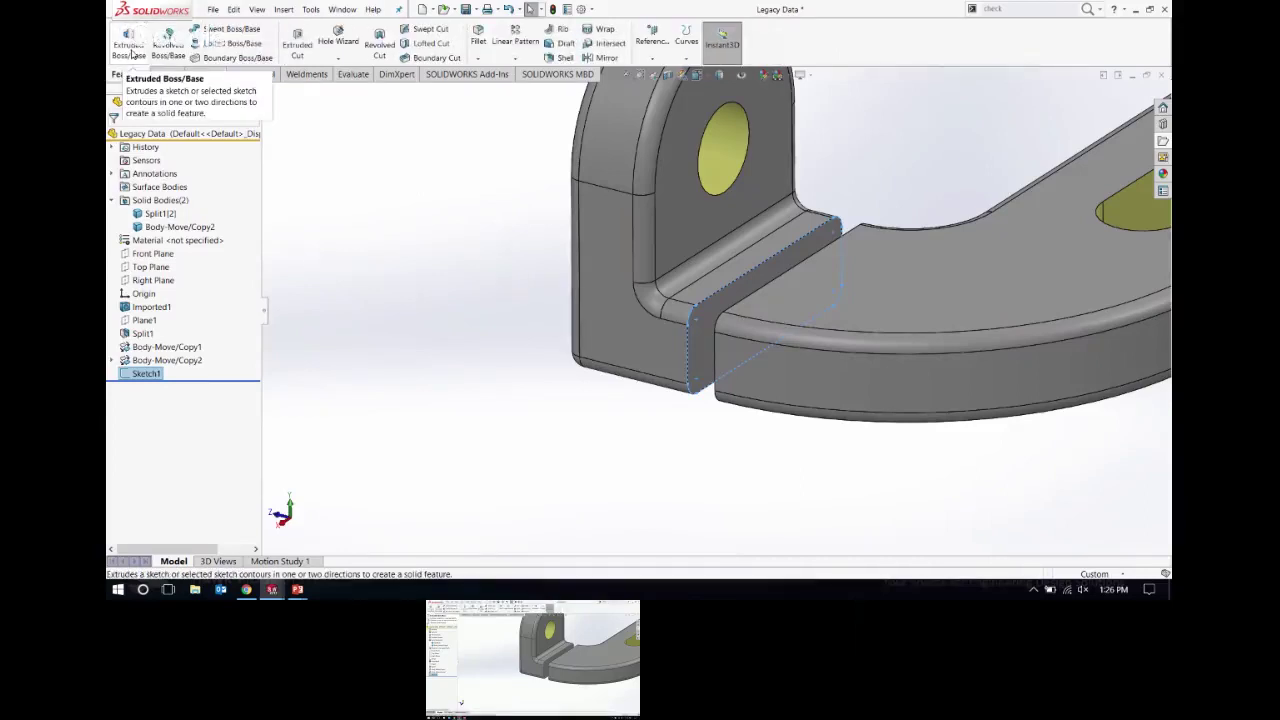
pyautogui.click(131, 53)
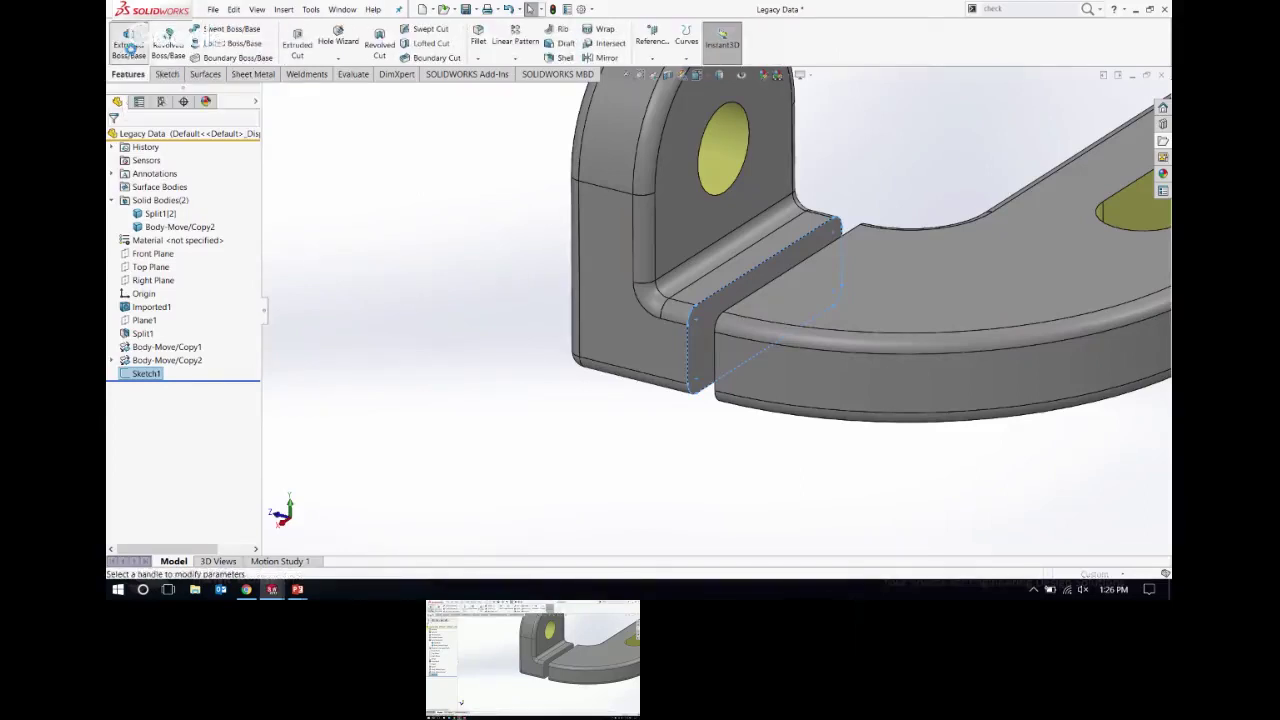
pyautogui.moveTo(753, 365)
pyautogui.mouseDown(button='middle')
pyautogui.moveTo(863, 300)
pyautogui.moveTo(829, 366)
pyautogui.moveTo(773, 376)
pyautogui.mouseUp(button='middle')
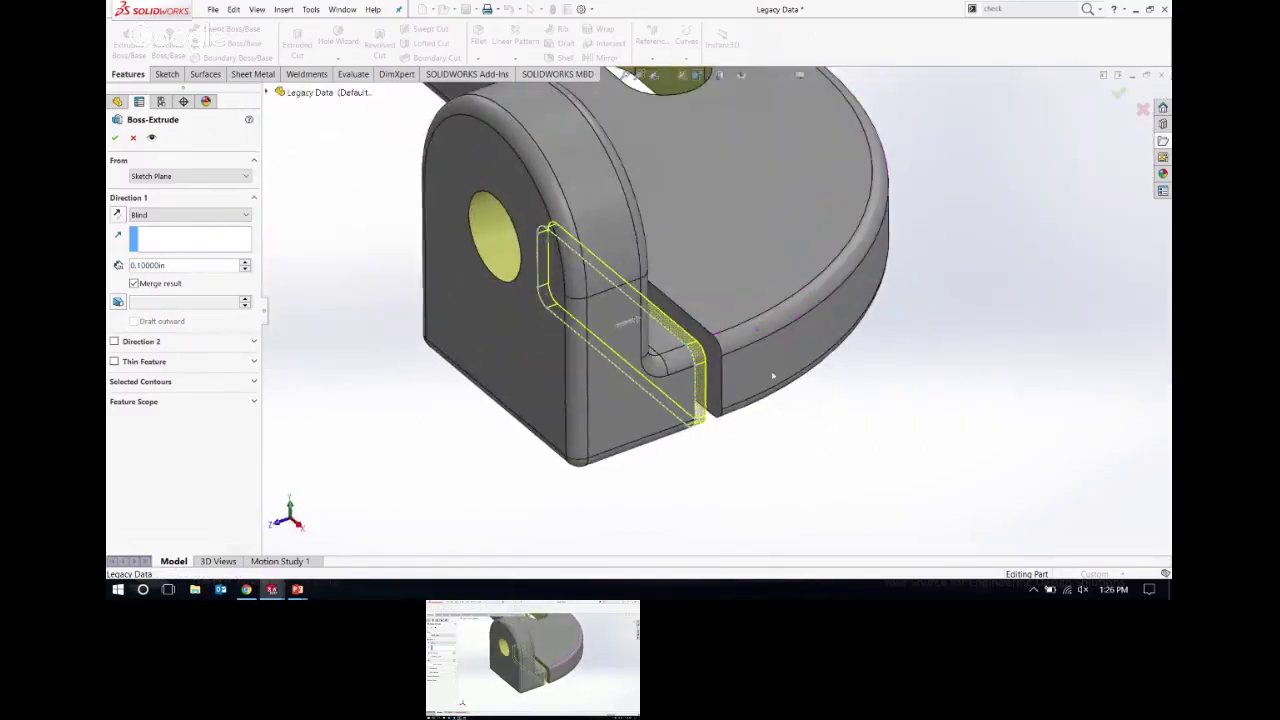
pyautogui.click(160, 214)
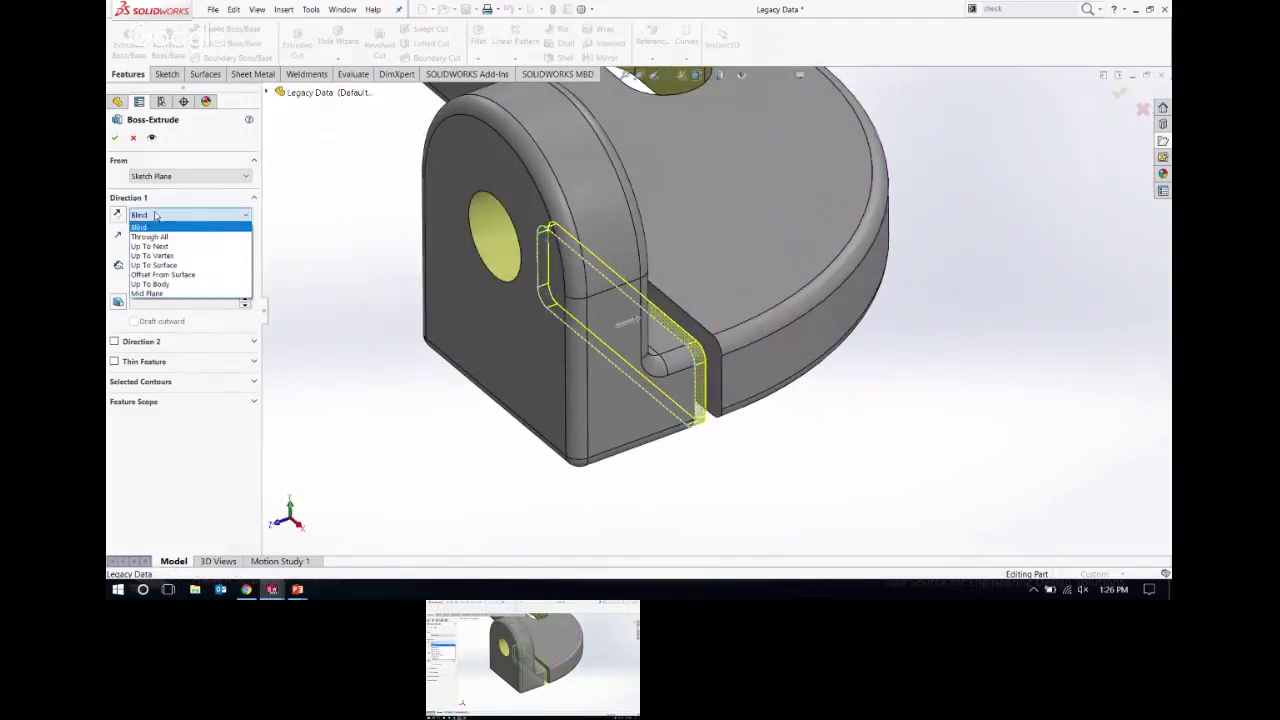
pyautogui.click(170, 265)
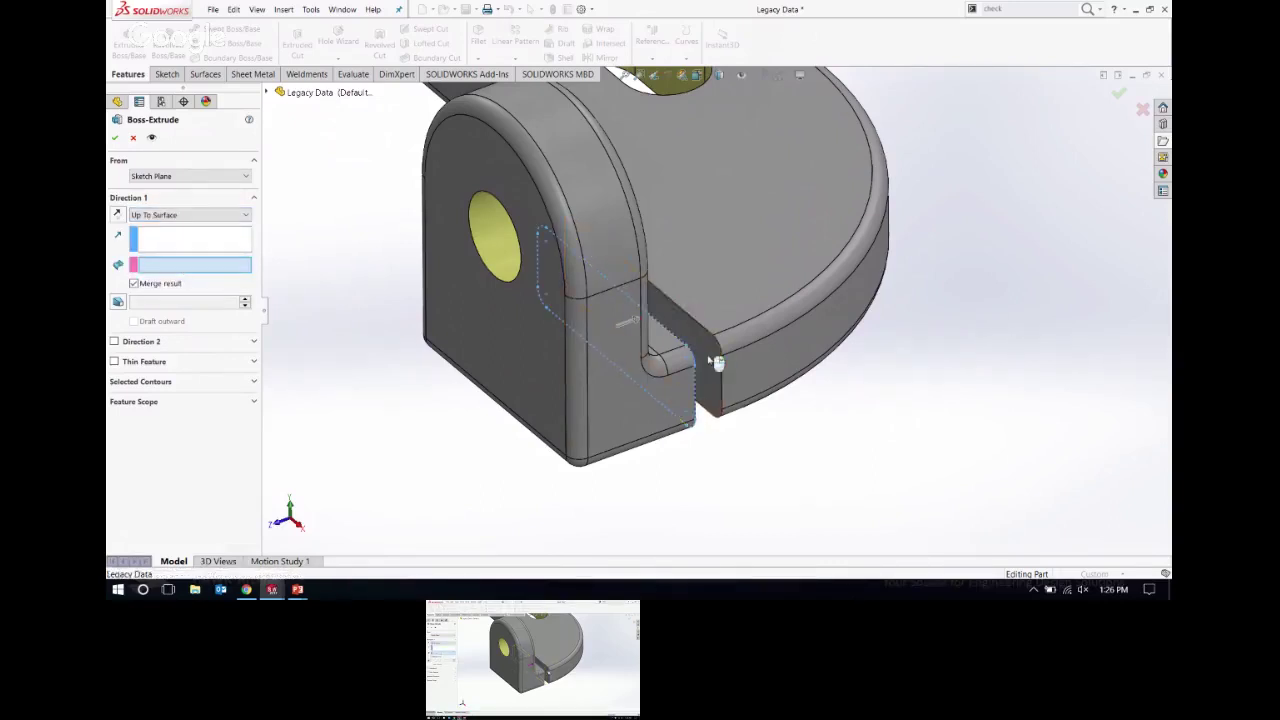
pyautogui.click(718, 363)
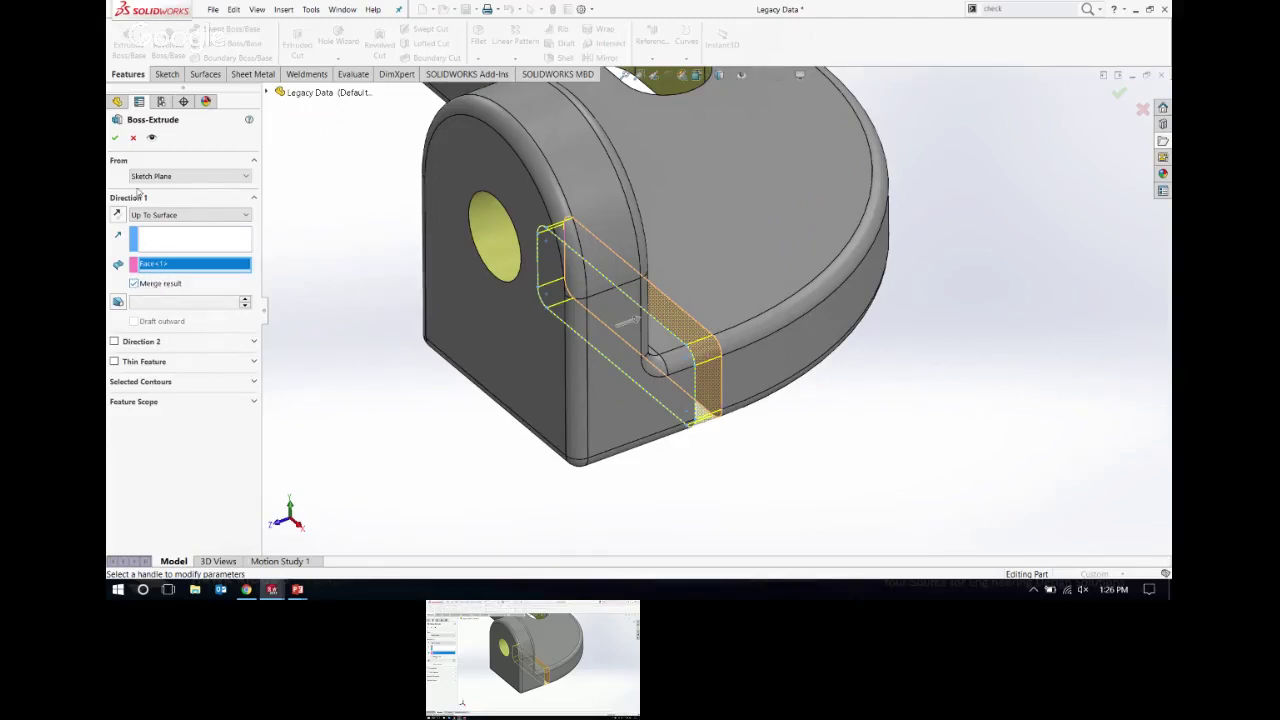
pyautogui.click(115, 137)
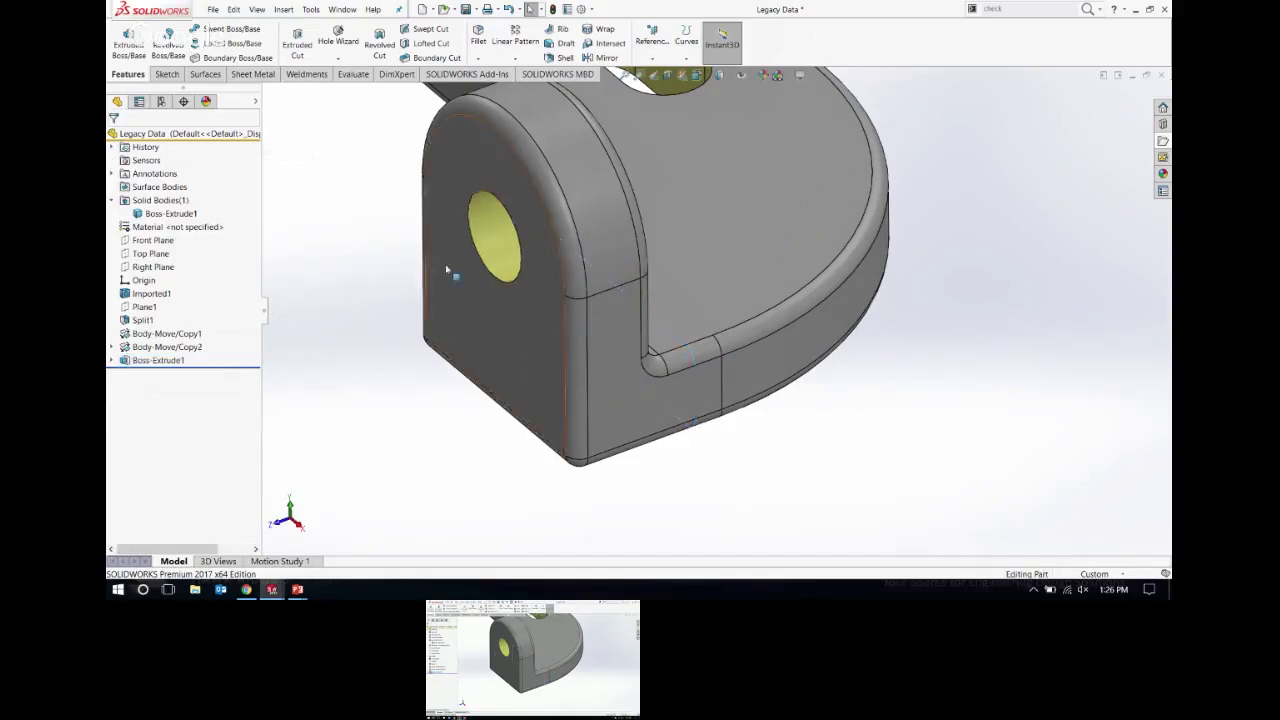
# Step: Check in the solid bodies list that the lug and bracket are joined by highlighting the merged body and inspecting the model
pyautogui.scroll(3, 652, 272)
pyautogui.keyDown('ctrl'); pyautogui.moveTo(714, 282); pyautogui.dragTo(786, 408, button='middle'); pyautogui.keyUp('ctrl')
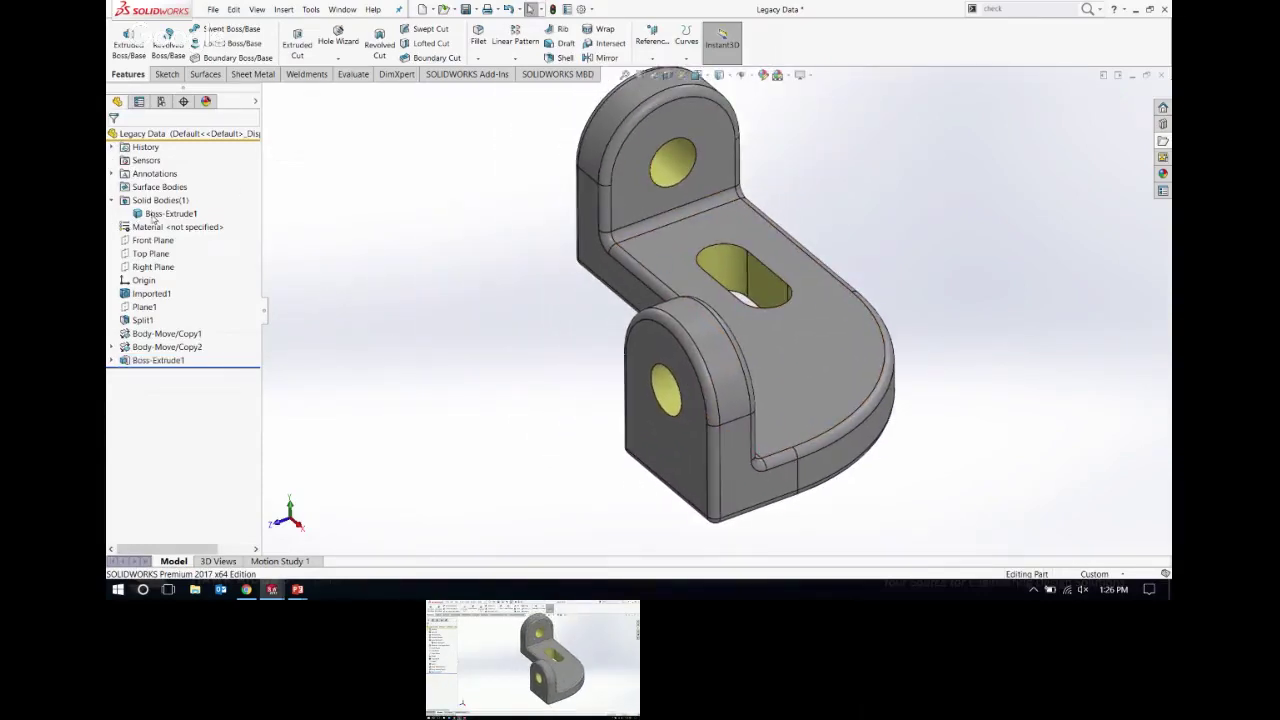
pyautogui.click(155, 214)
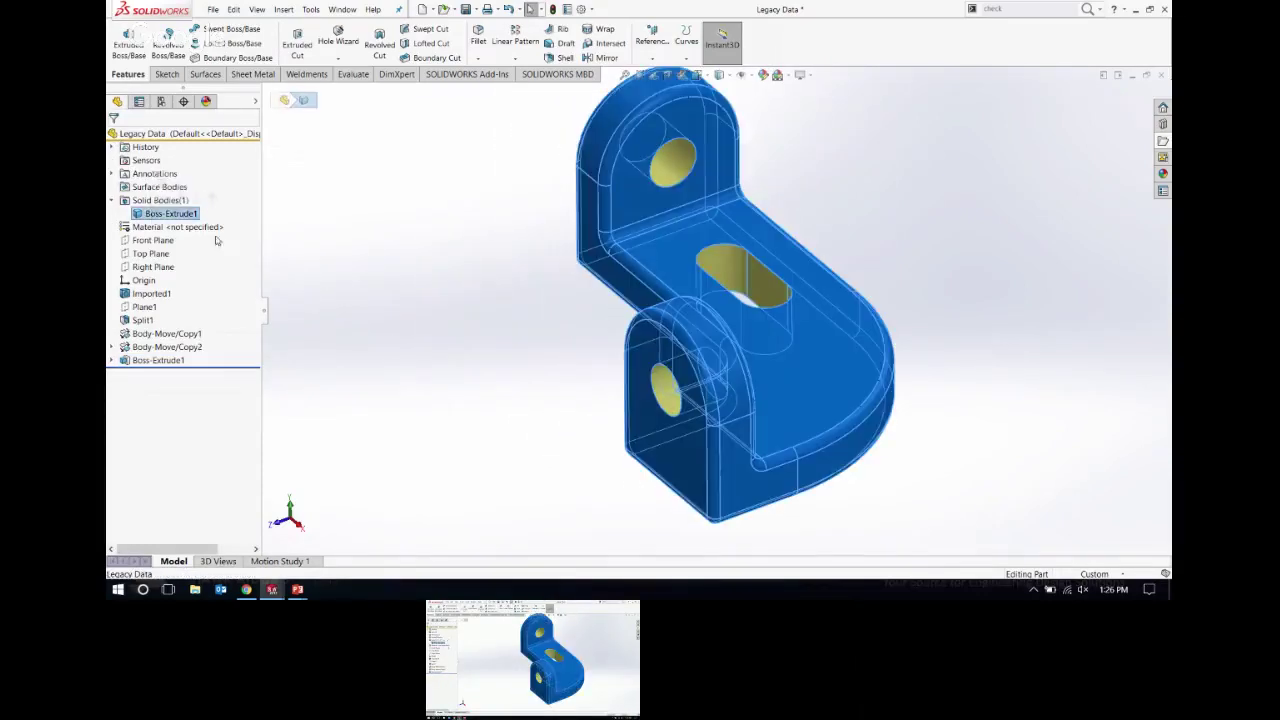
pyautogui.click(358, 251)
pyautogui.scroll(2, 730, 398)
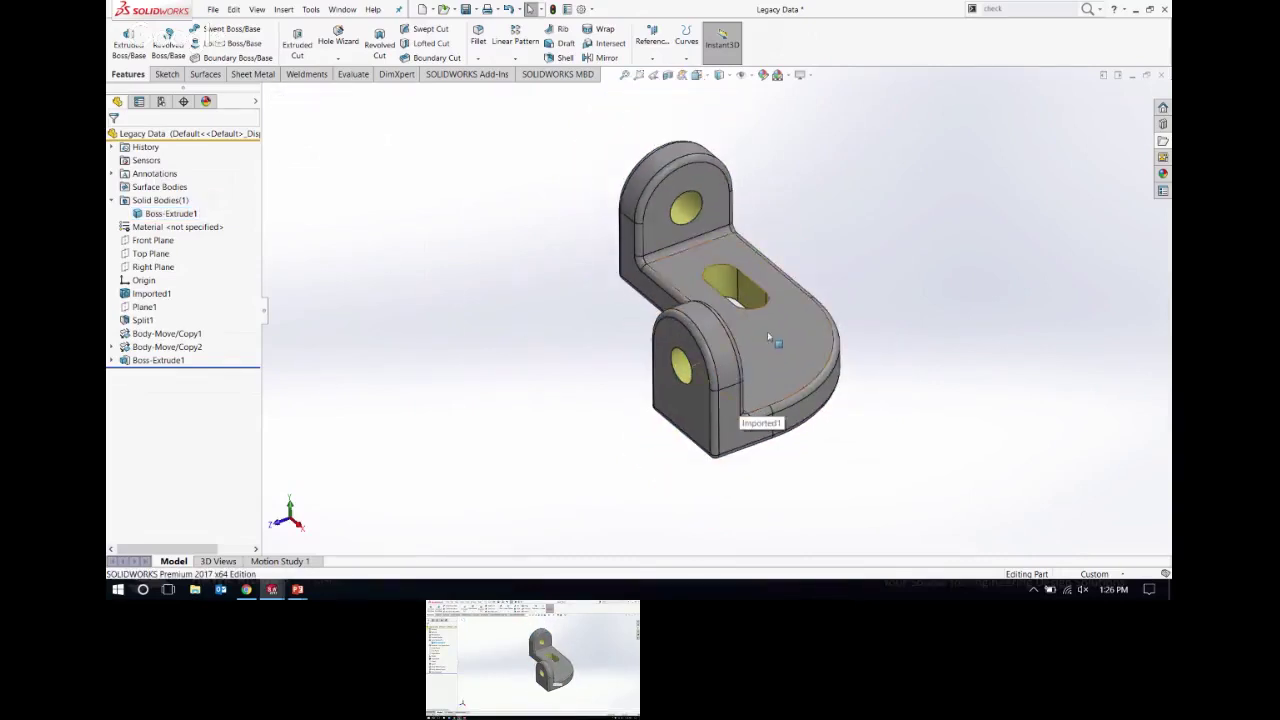
pyautogui.scroll(-3, 768, 337)
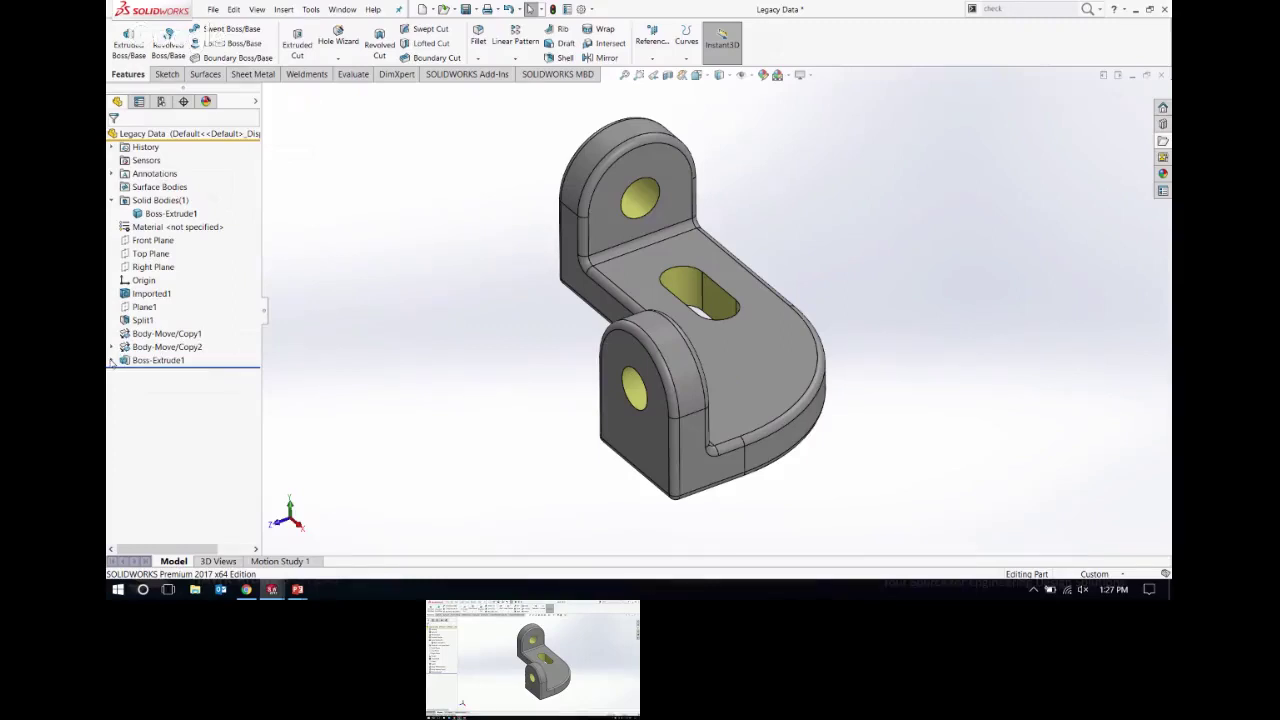
# Step: Suppress the boss extrude bridging the gap and expand the second Move/Copy Body feature to list its mates
pyautogui.click(165, 361)
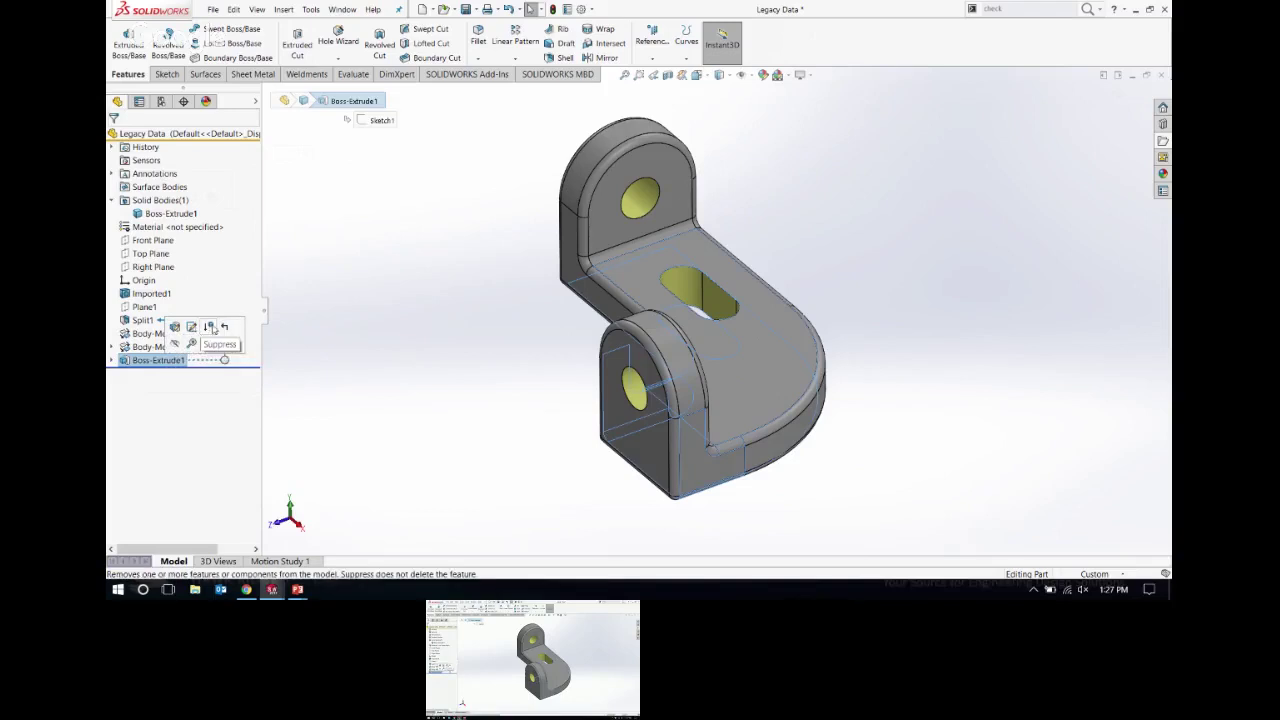
pyautogui.click(208, 328)
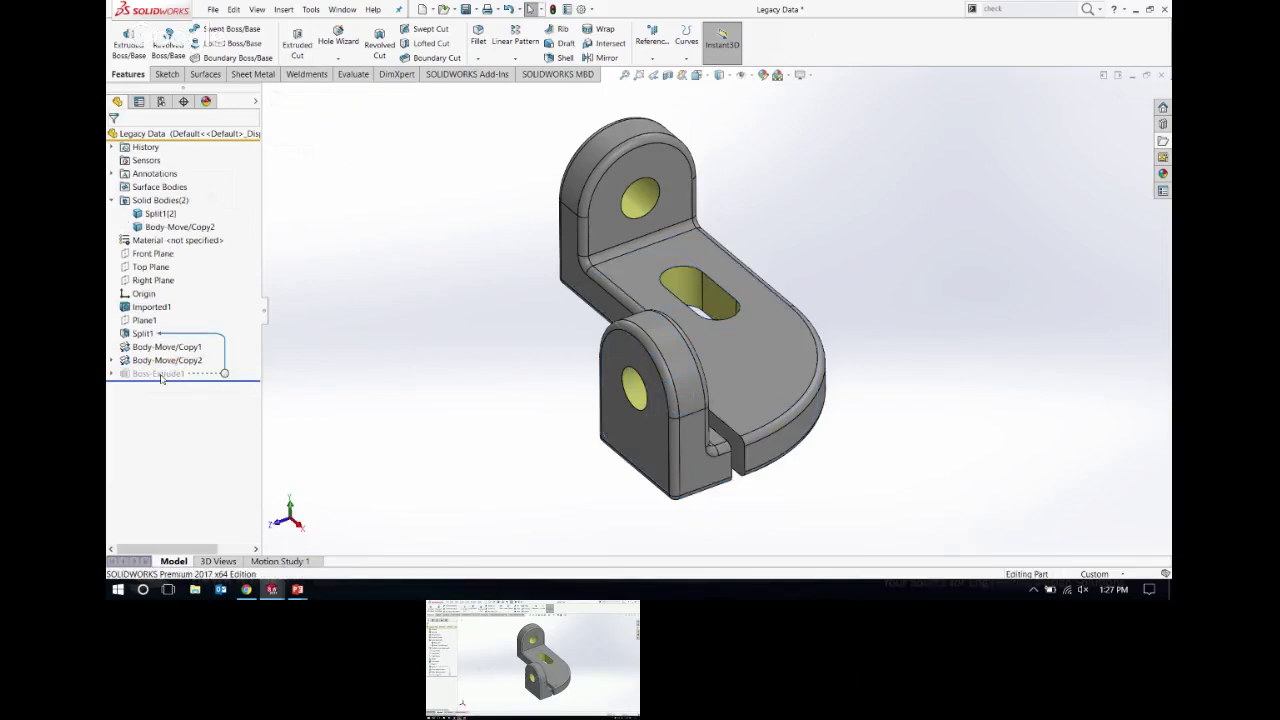
pyautogui.click(160, 360)
pyautogui.click(114, 361)
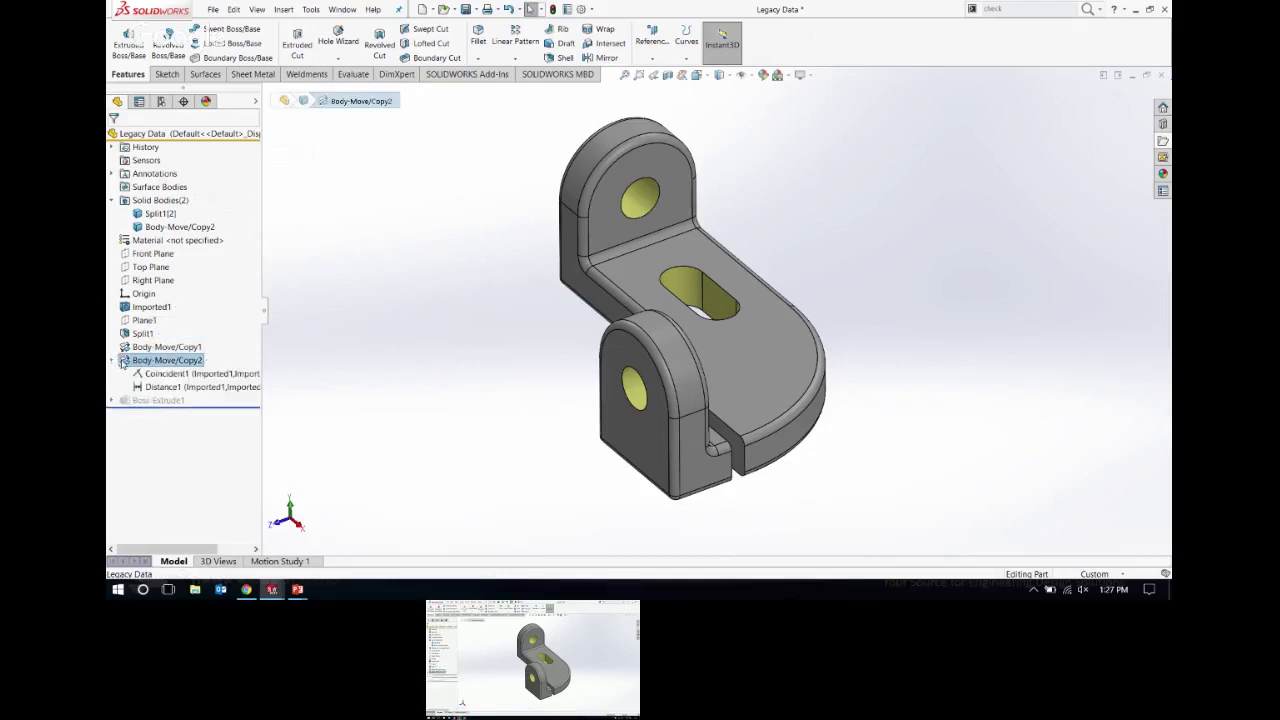
# Step: Open the second Move/Copy Body feature for editing and select its distance mate
pyautogui.click(162, 387)
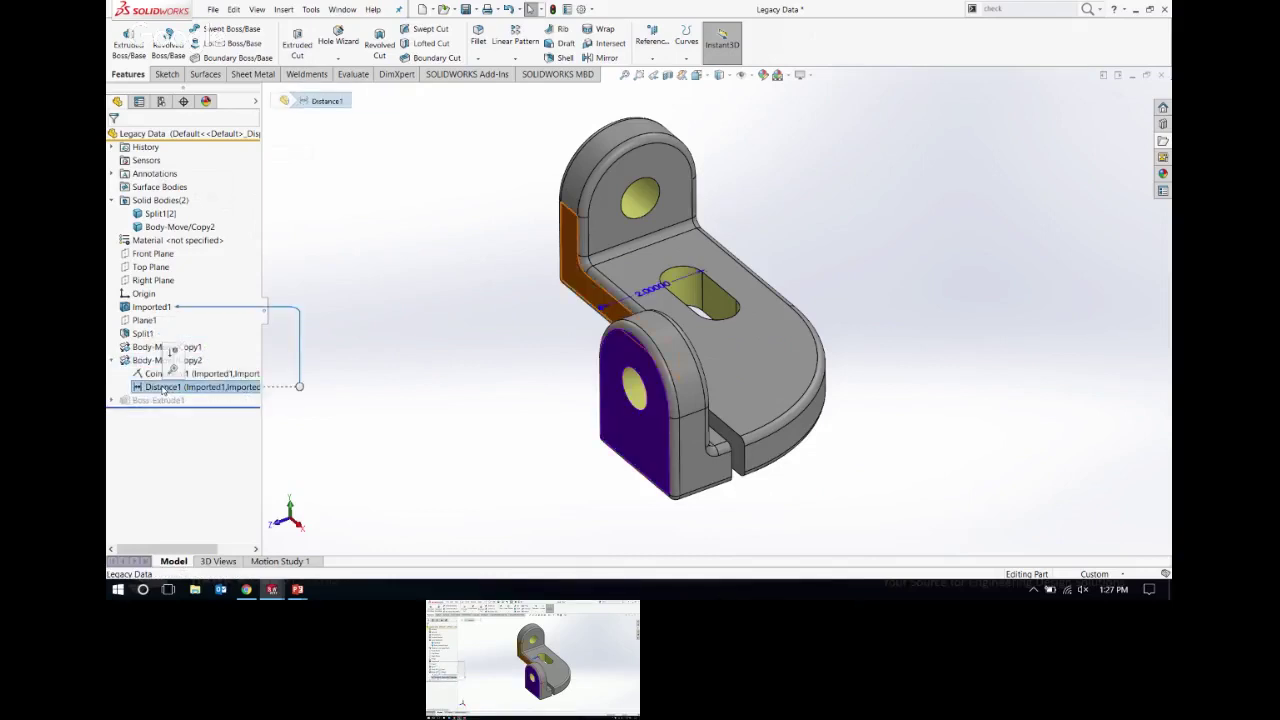
pyautogui.rightClick(162, 388)
pyautogui.rightClick(155, 362)
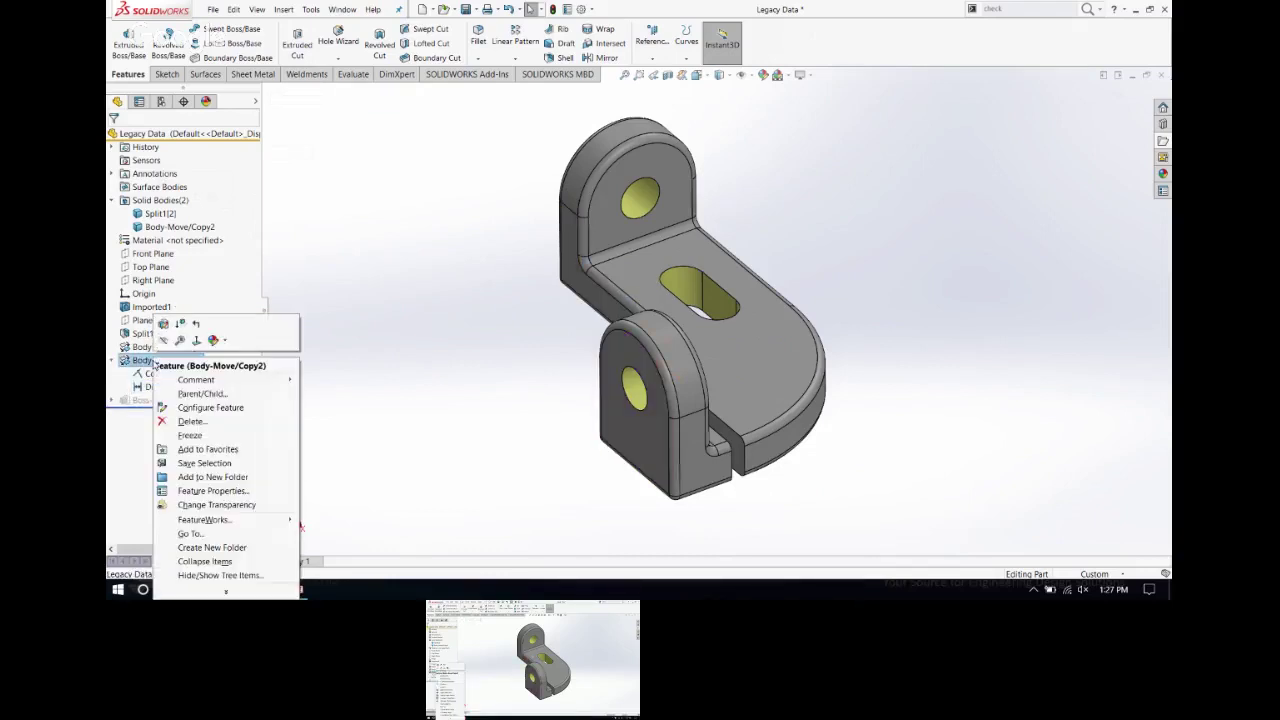
pyautogui.click(163, 324)
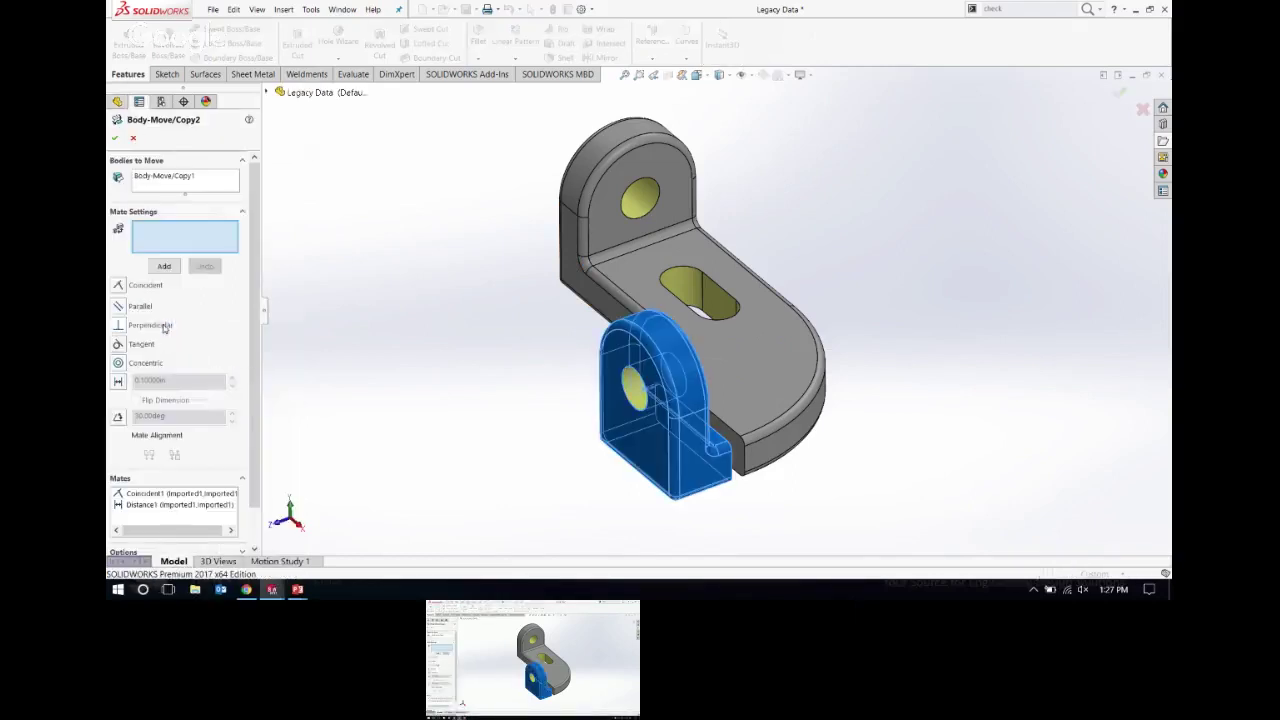
pyautogui.click(157, 506)
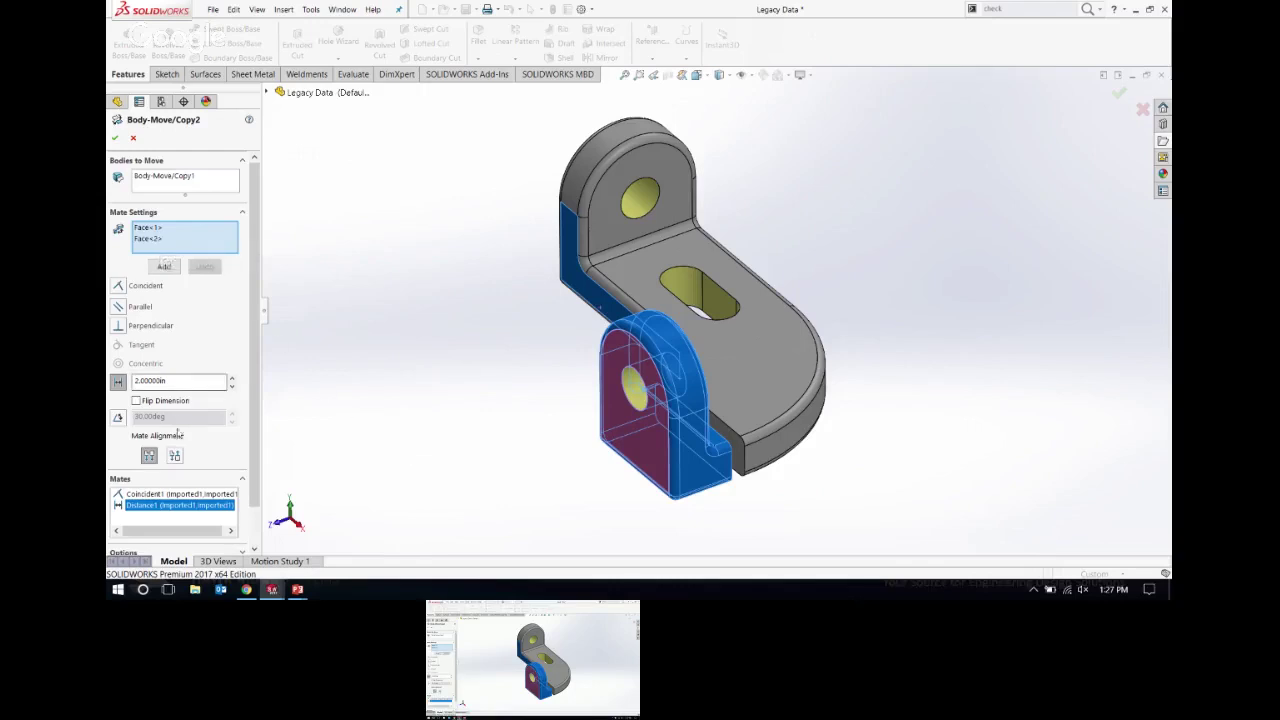
# Step: Replace the distance mate's face references with the facing split faces of the bracket and the lug
pyautogui.moveTo(645, 450); pyautogui.dragTo(727, 383, button='middle')
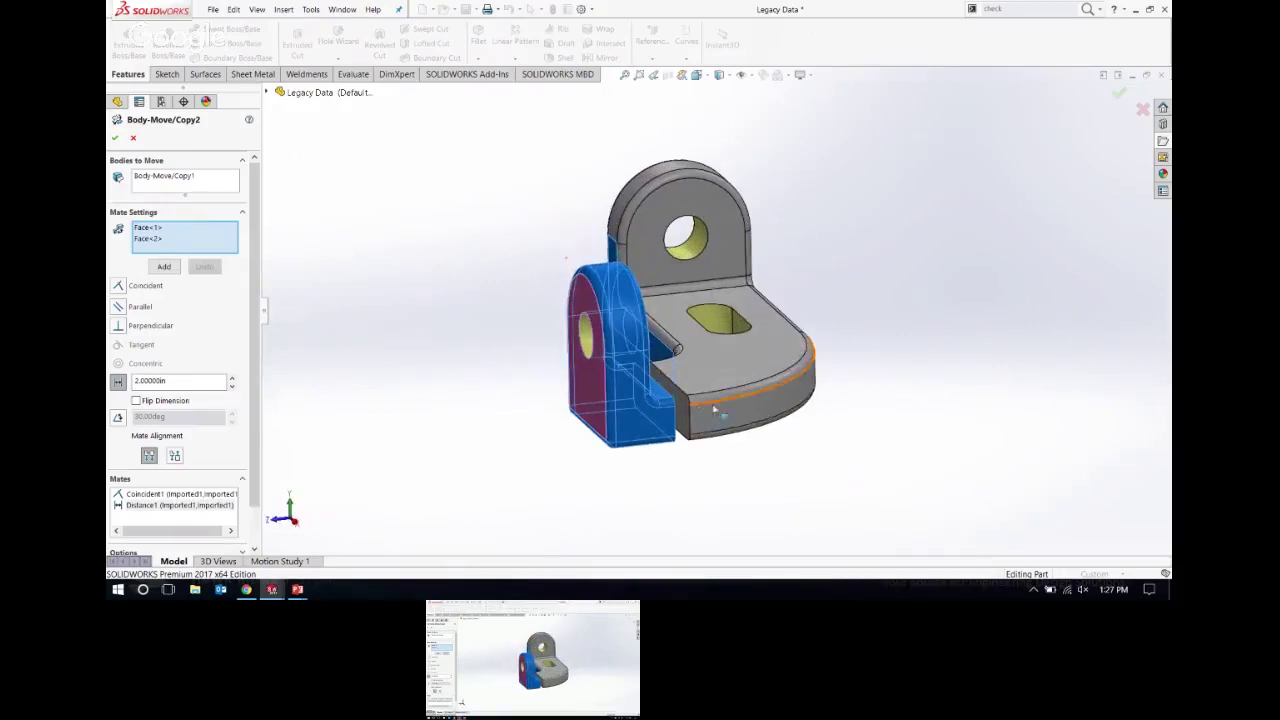
pyautogui.scroll(-4, 713, 450)
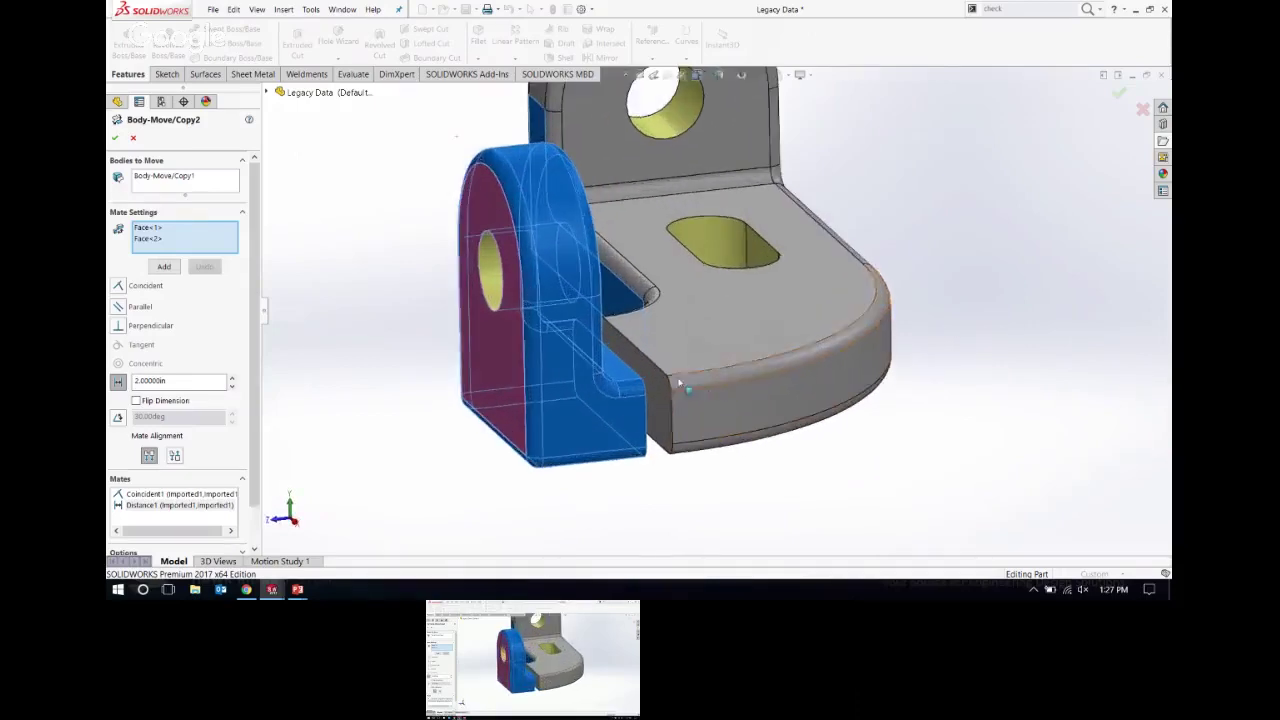
pyautogui.click(159, 239)
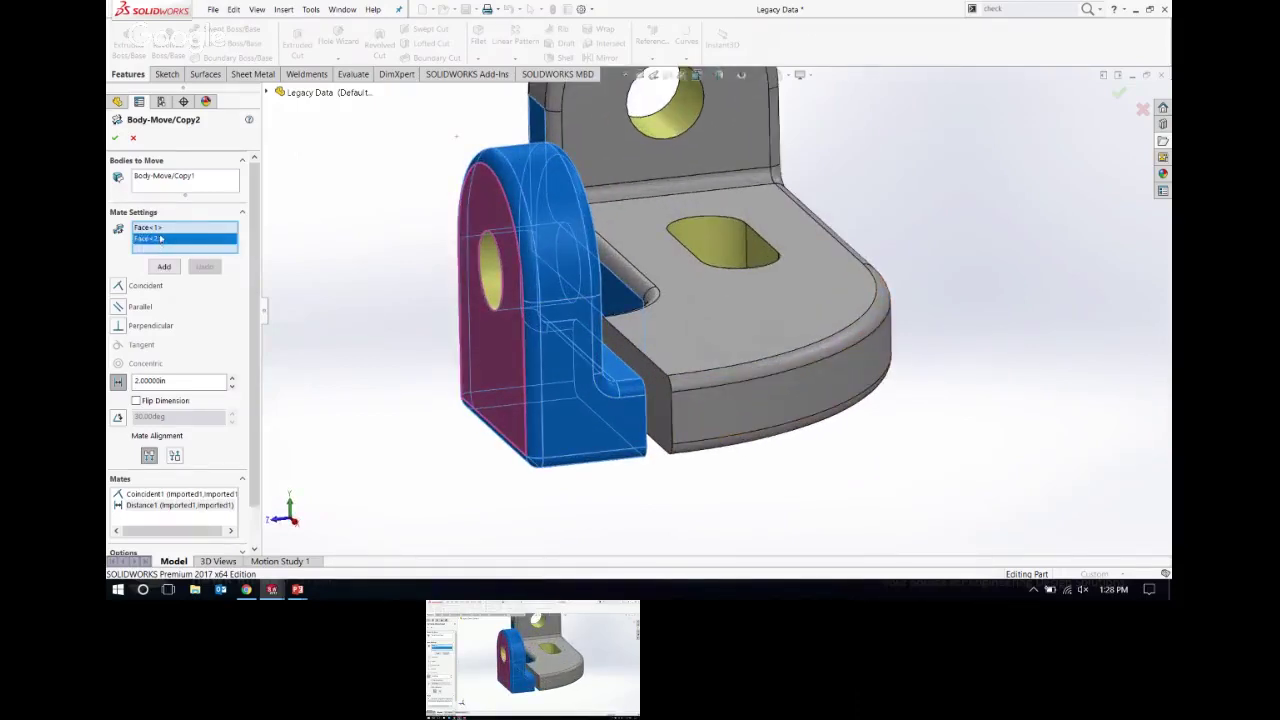
pyautogui.click(158, 228)
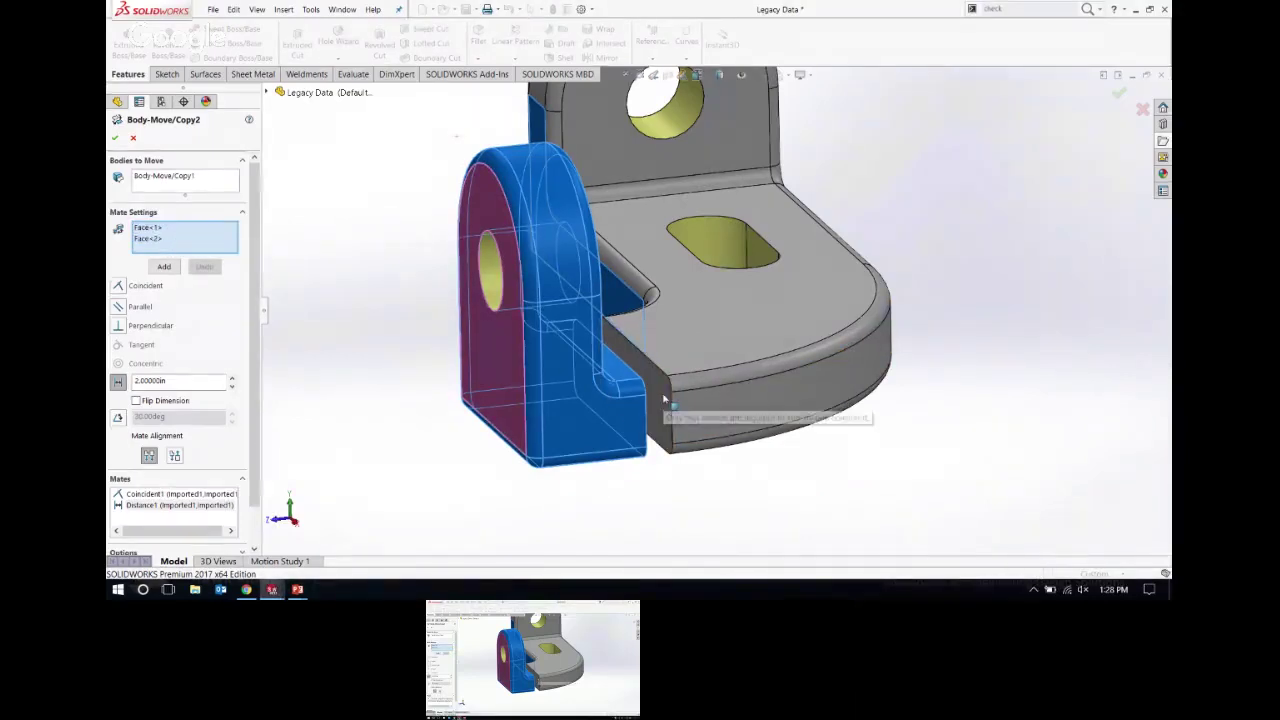
pyautogui.rightClick(205, 232)
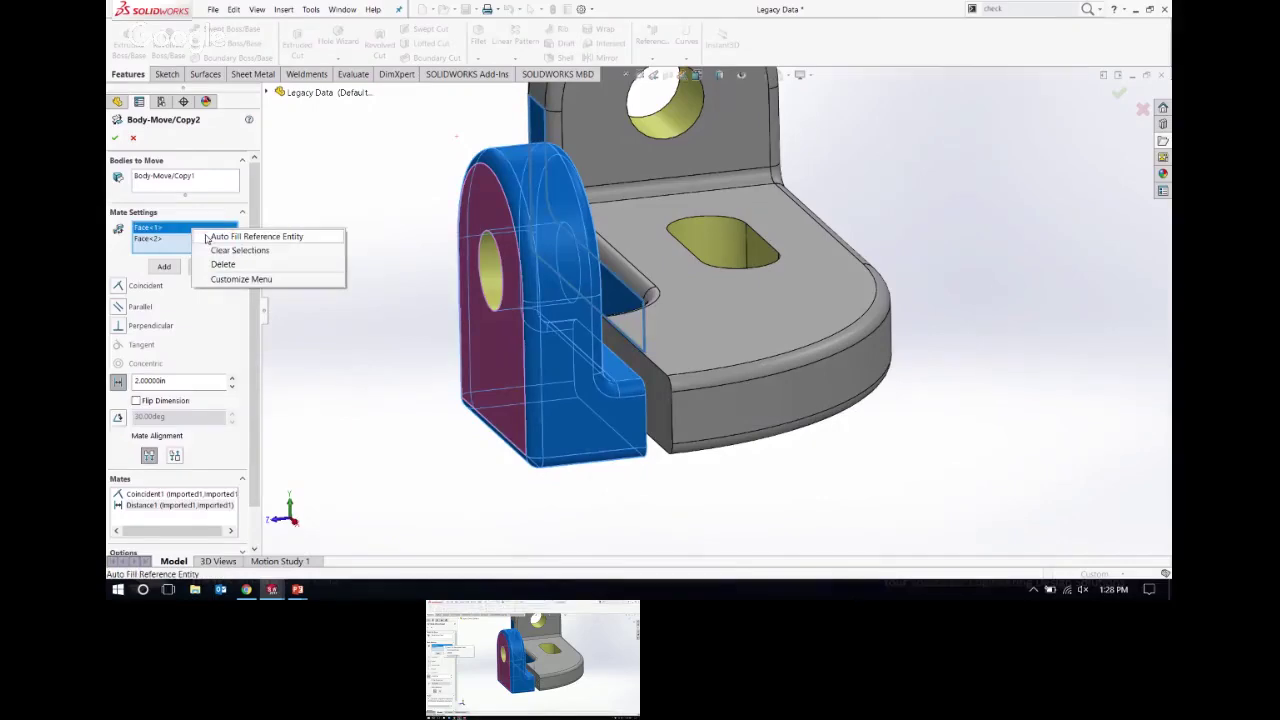
pyautogui.click(211, 251)
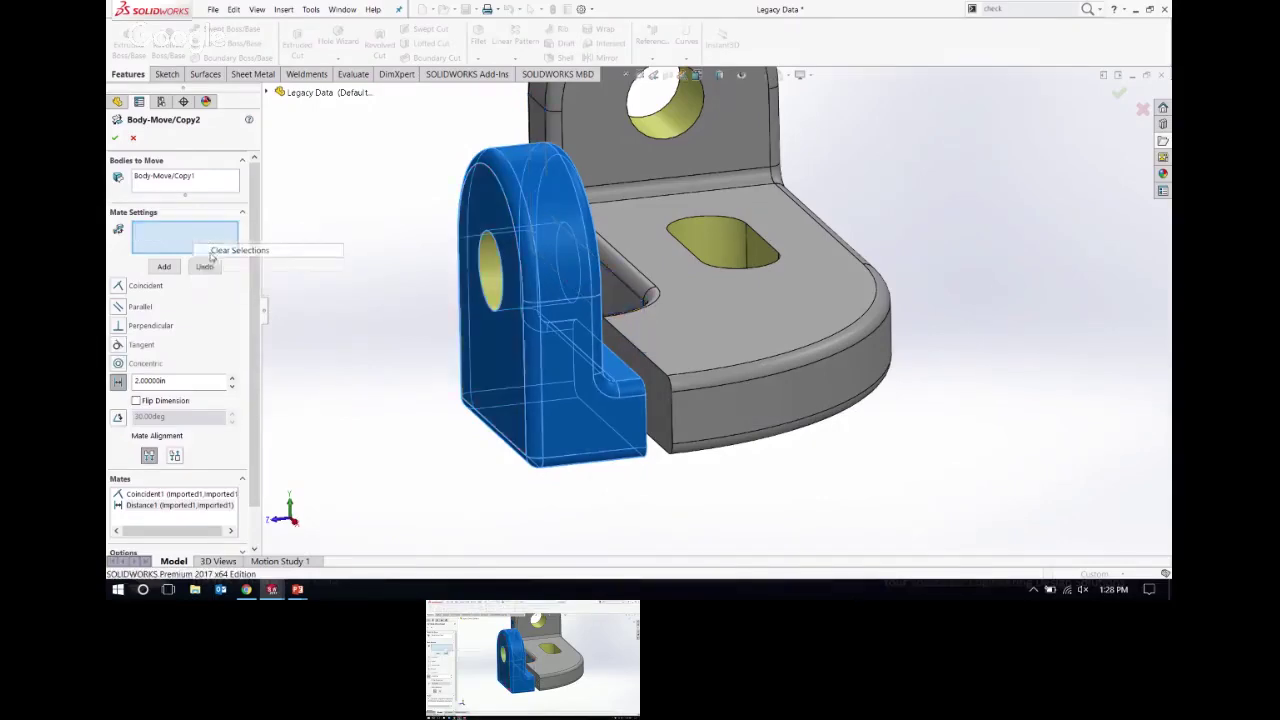
pyautogui.click(654, 422)
pyautogui.moveTo(654, 422); pyautogui.dragTo(623, 400, button='middle')
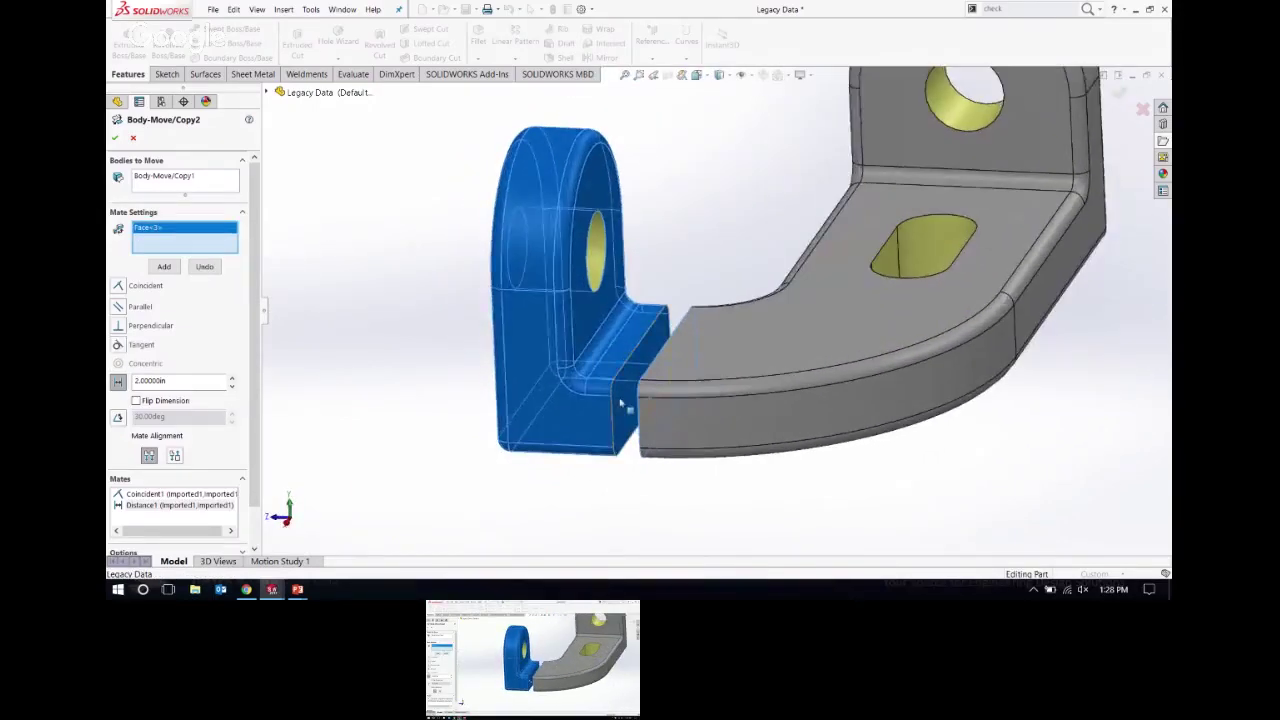
pyautogui.click(619, 400)
pyautogui.press('f')
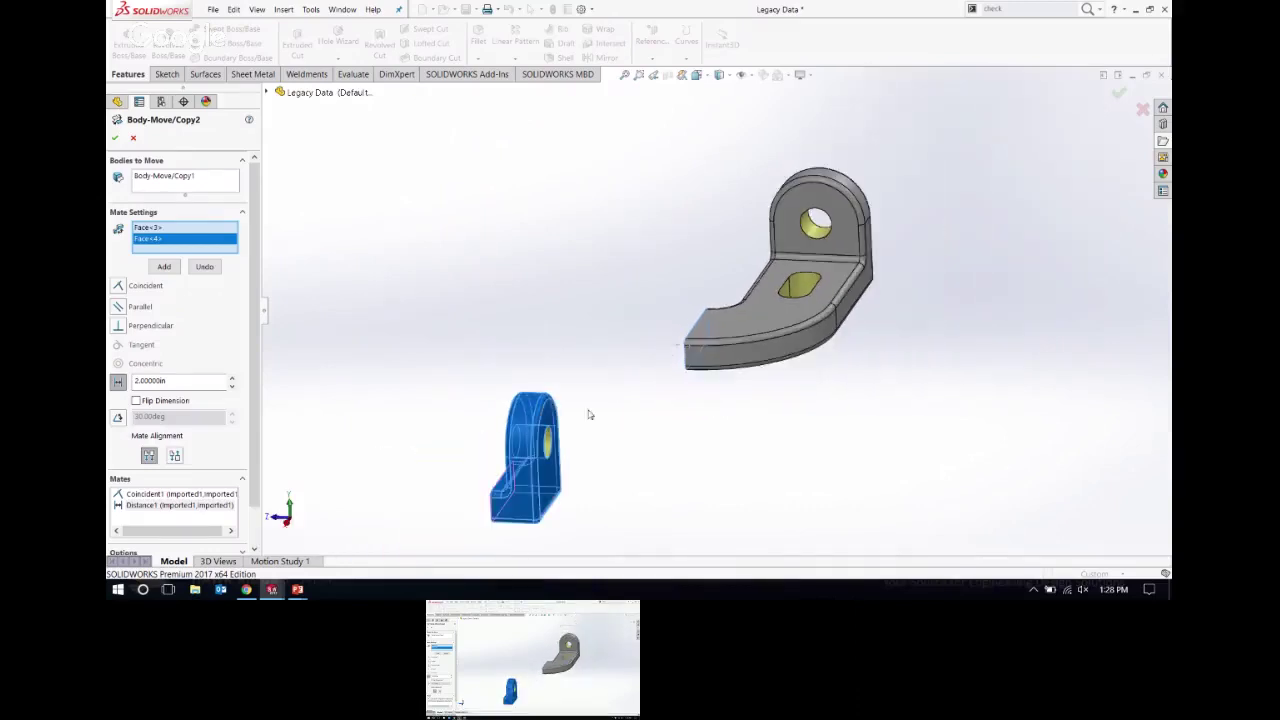
# Step: Change the mate to Coincident with anti-aligned orientation so the lug meets the bracket's split face, and accept the Move/Copy feature
pyautogui.click(119, 287)
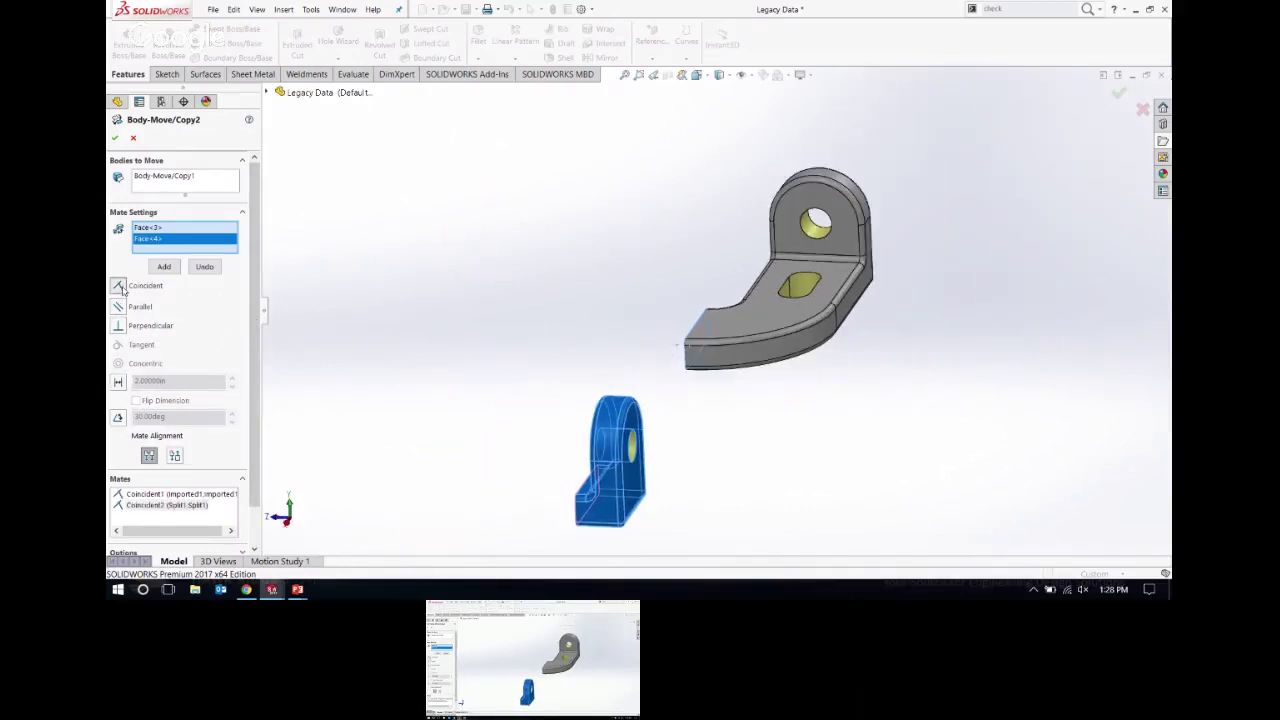
pyautogui.click(175, 456)
pyautogui.scroll(-5, 681, 350)
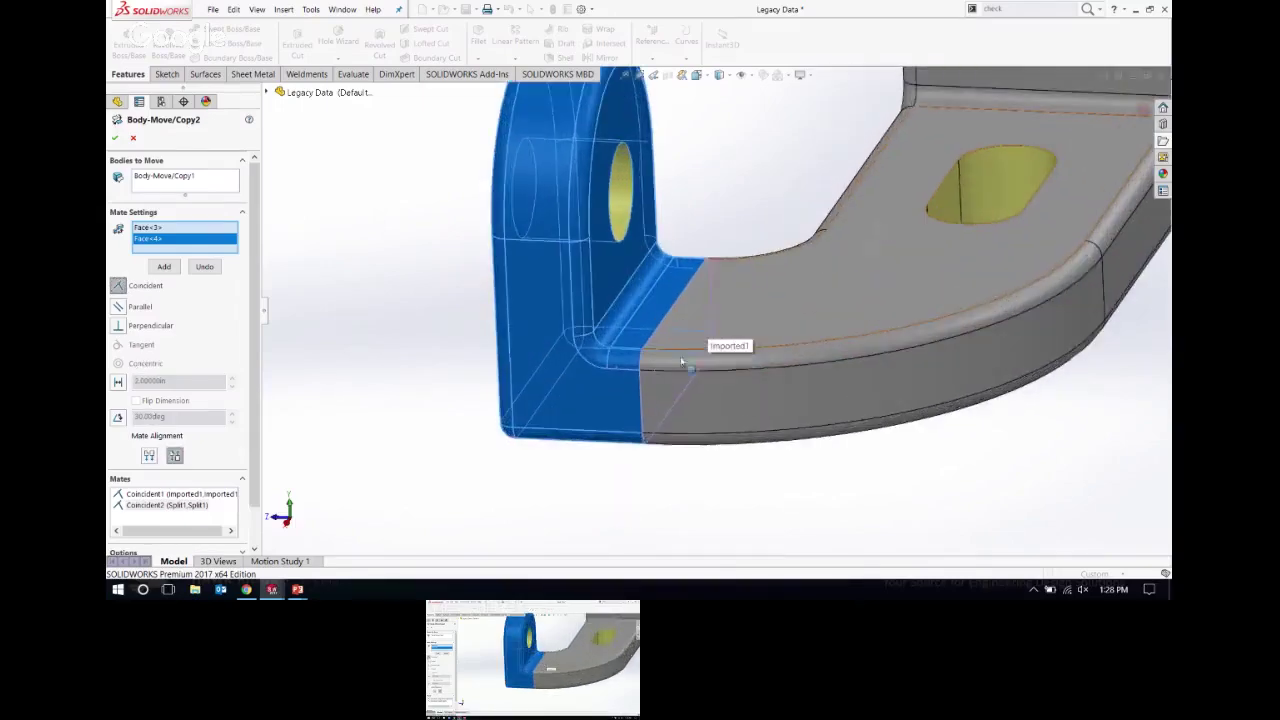
pyautogui.scroll(5, 681, 362)
pyautogui.moveTo(681, 362); pyautogui.dragTo(610, 345, button='middle')
pyautogui.scroll(-5, 610, 345)
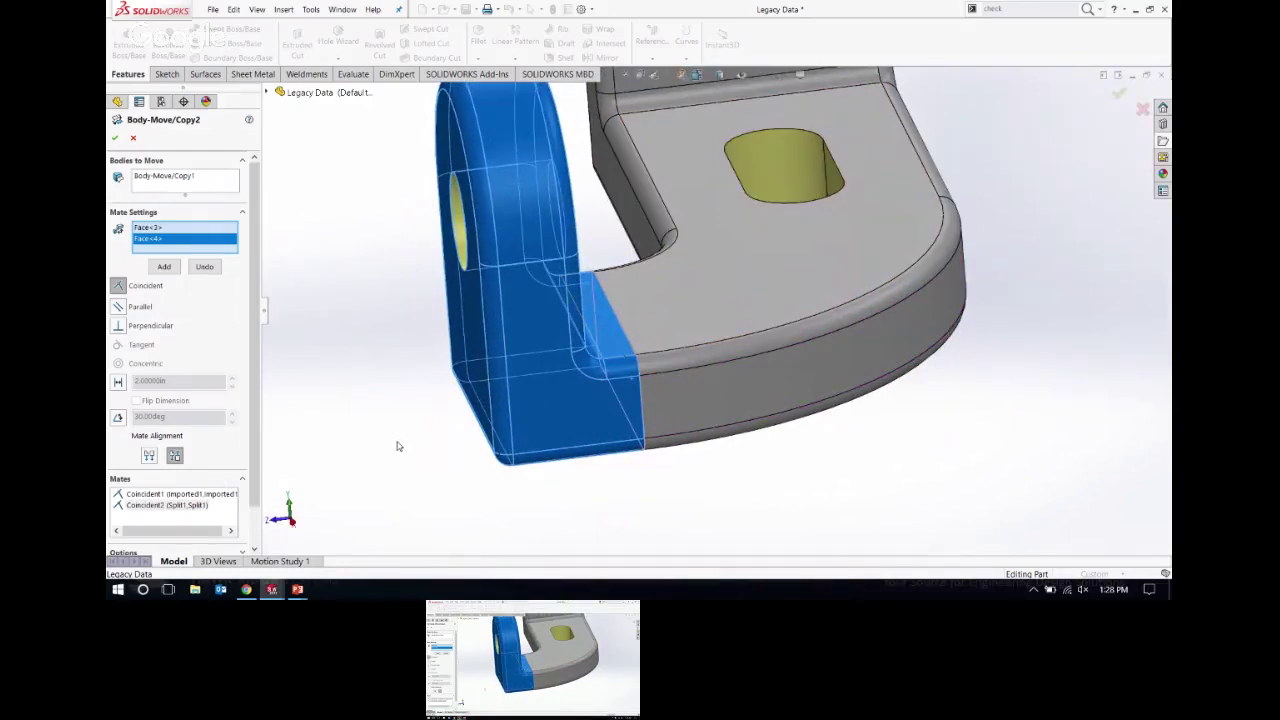
pyautogui.click(116, 139)
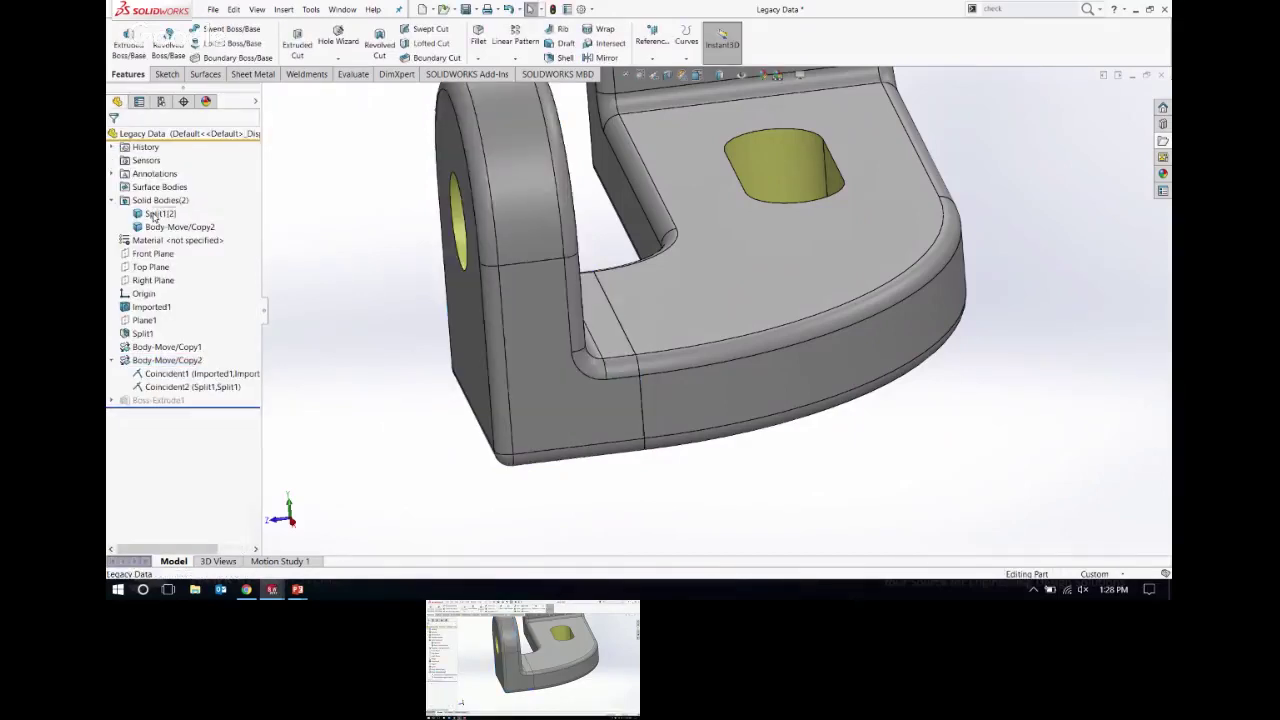
# Step: Highlight the bracket body and the moved lug body in turn from the solid bodies list
pyautogui.click(156, 214)
pyautogui.click(179, 227)
pyautogui.hotkey('ctrl', '7')
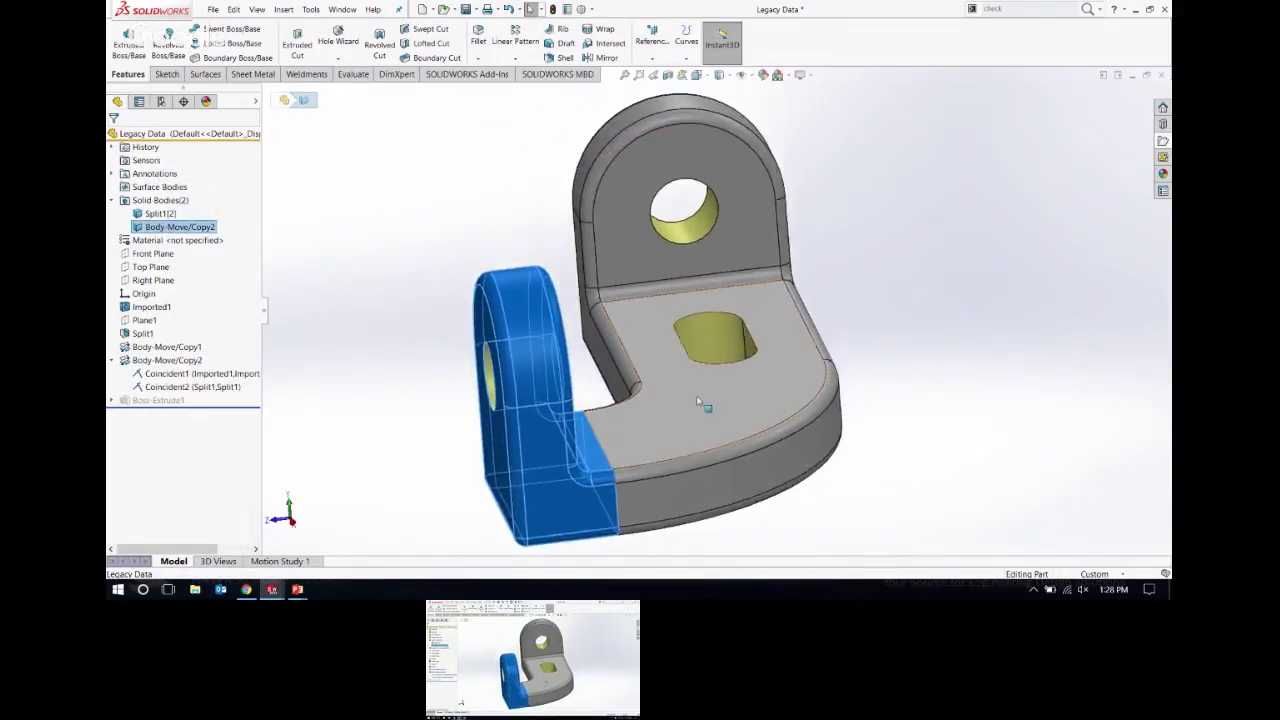
pyautogui.click(447, 245)
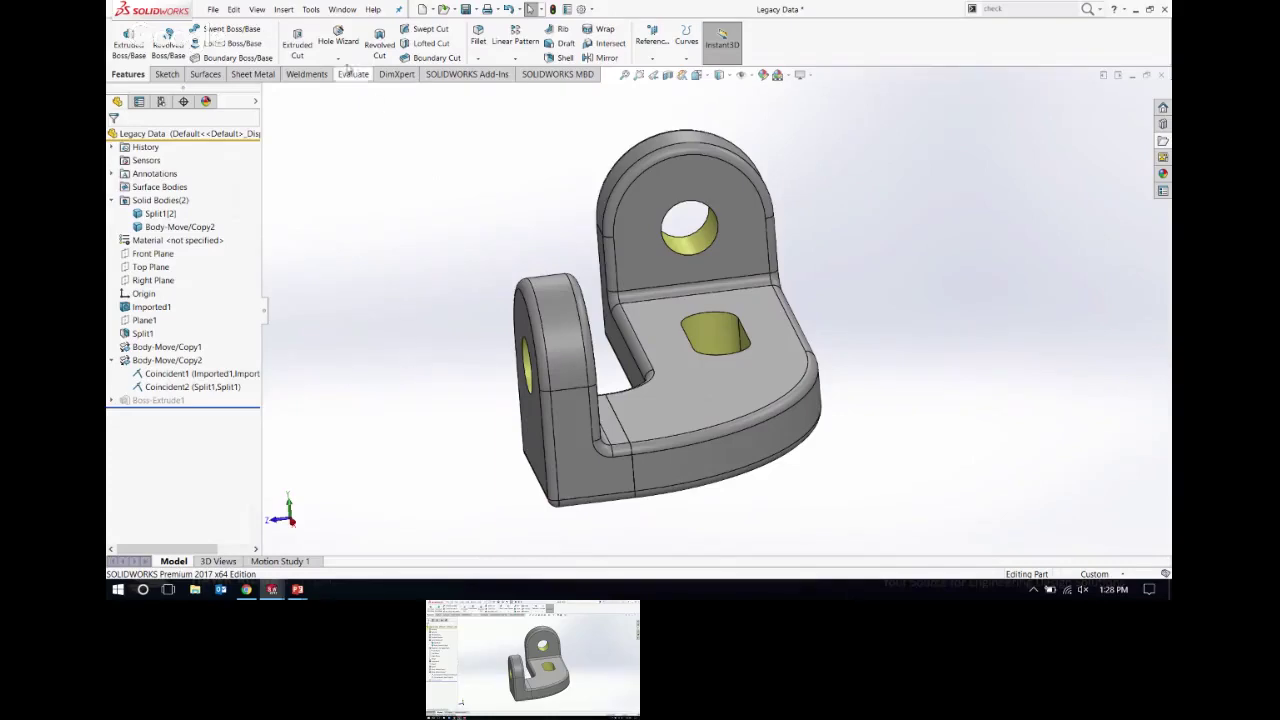
# Step: Combine the lug and bracket bodies into one solid using the Add operation
pyautogui.click(285, 10)
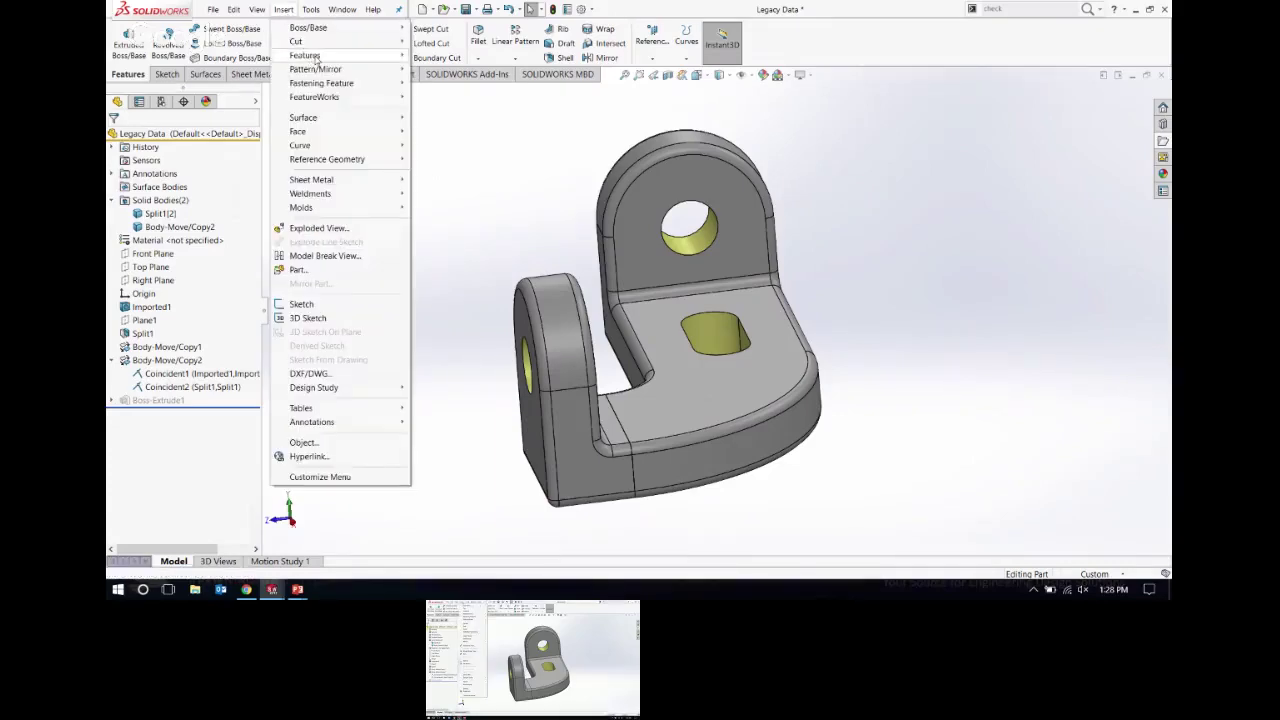
pyautogui.moveTo(305, 55)
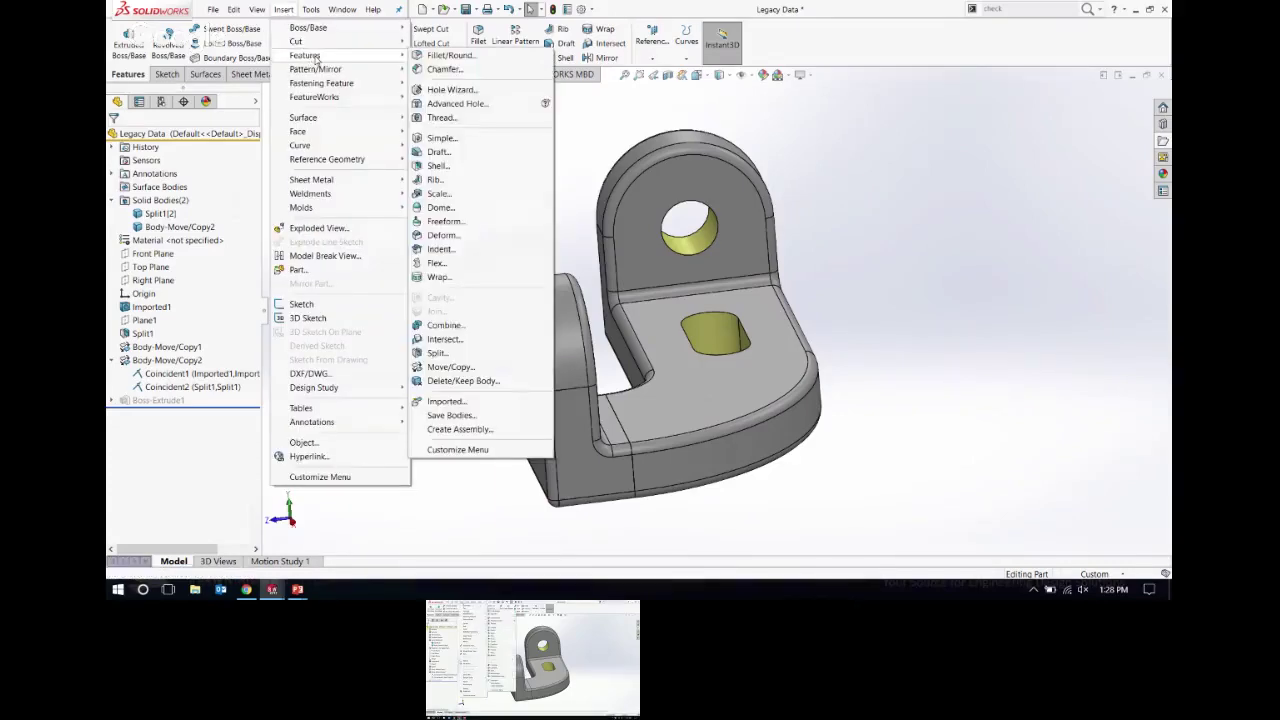
pyautogui.click(444, 325)
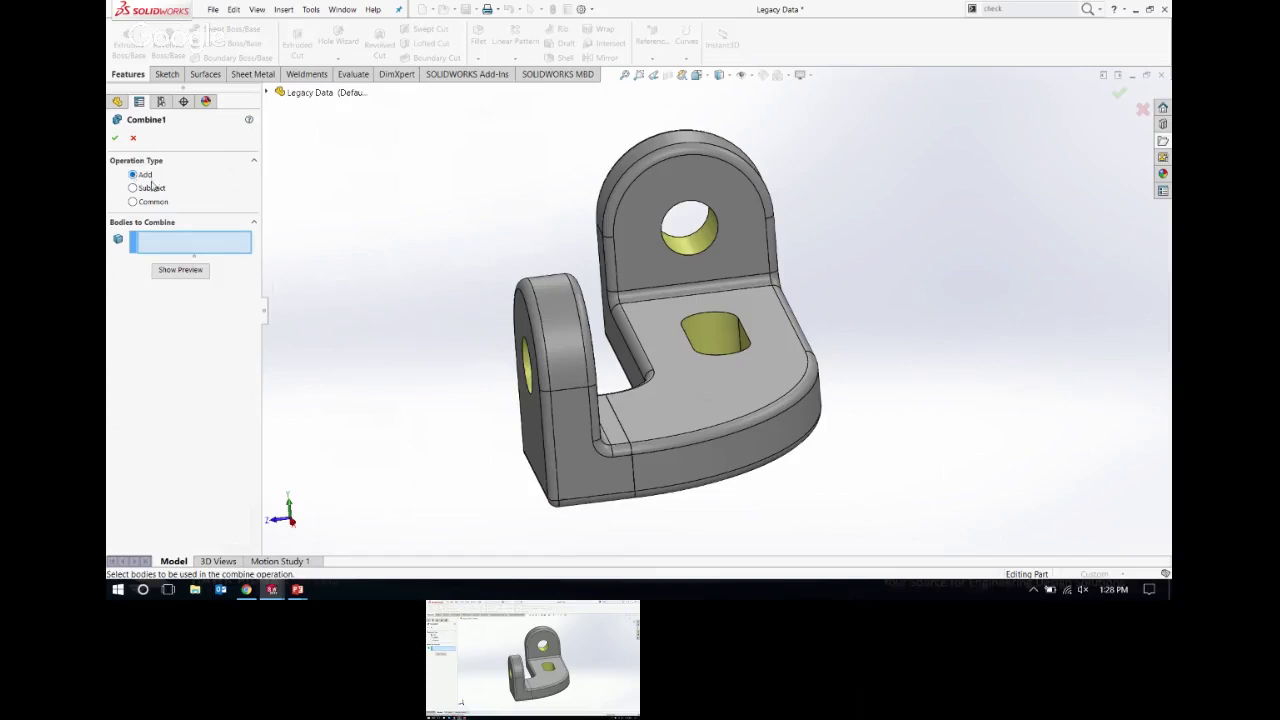
pyautogui.click(565, 366)
pyautogui.click(662, 404)
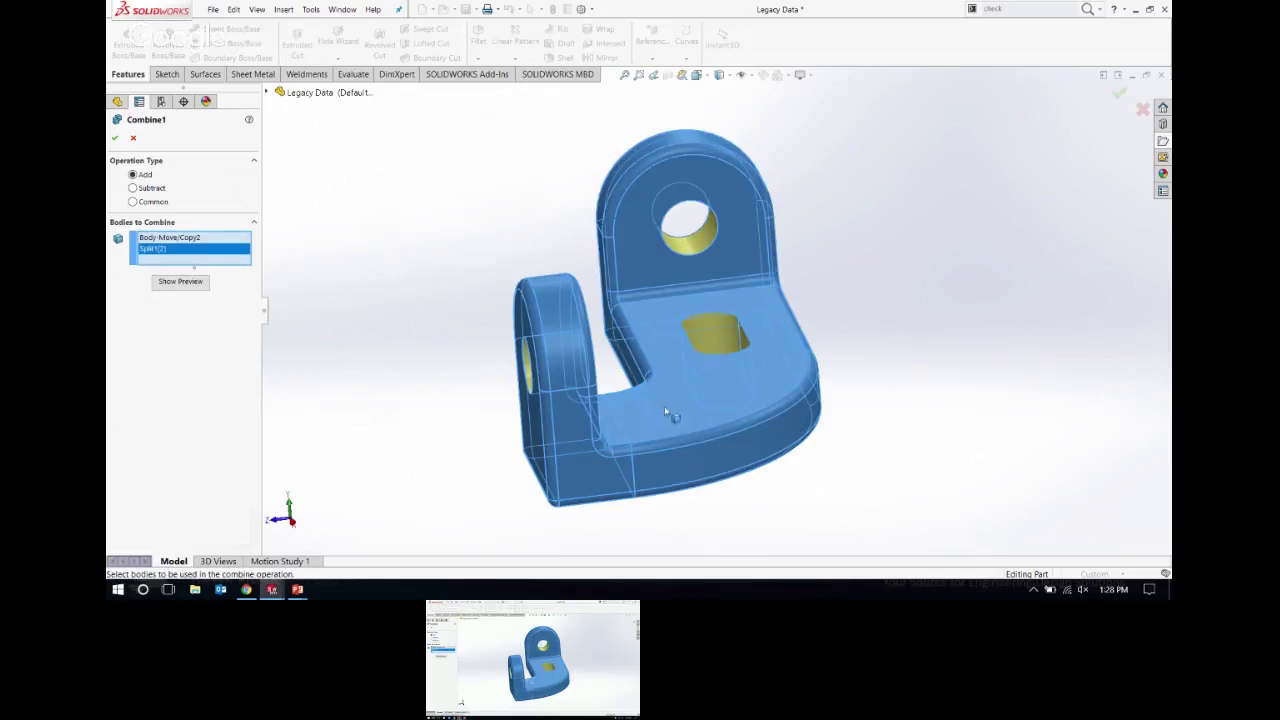
pyautogui.click(115, 140)
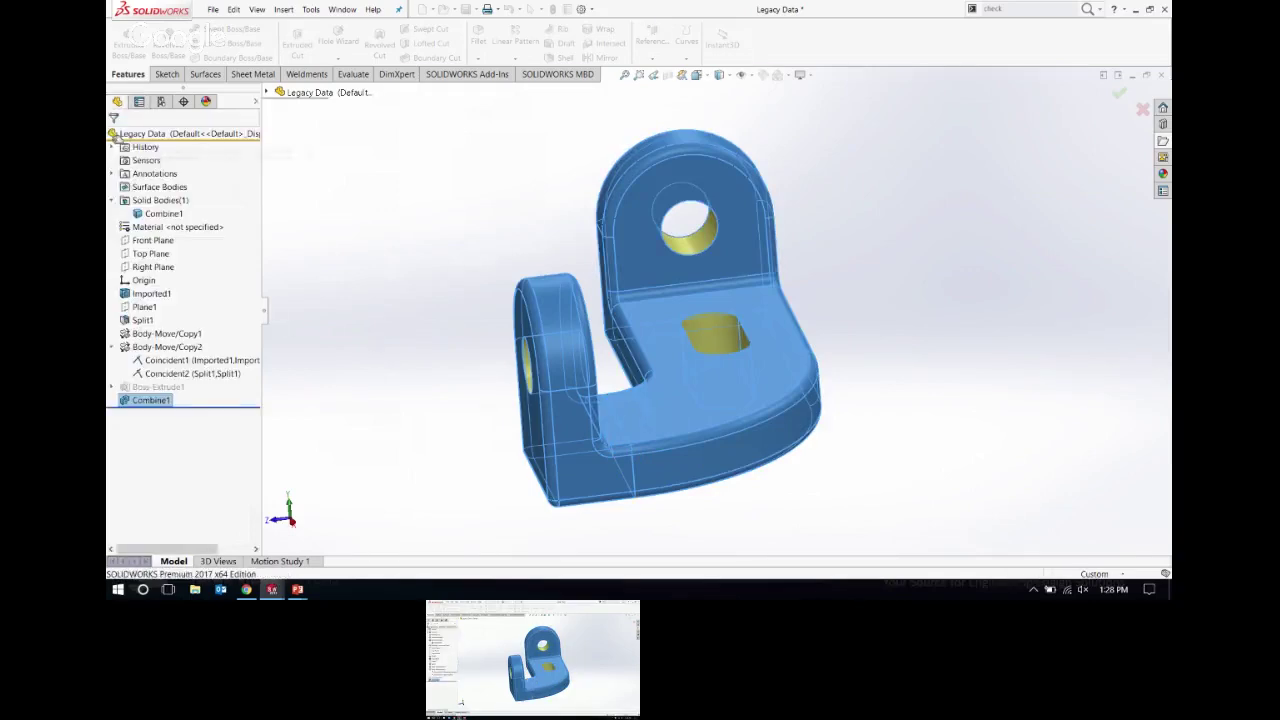
# Step: Highlight the combined body in the solid bodies list and inspect the bracket in isometric view
pyautogui.click(163, 215)
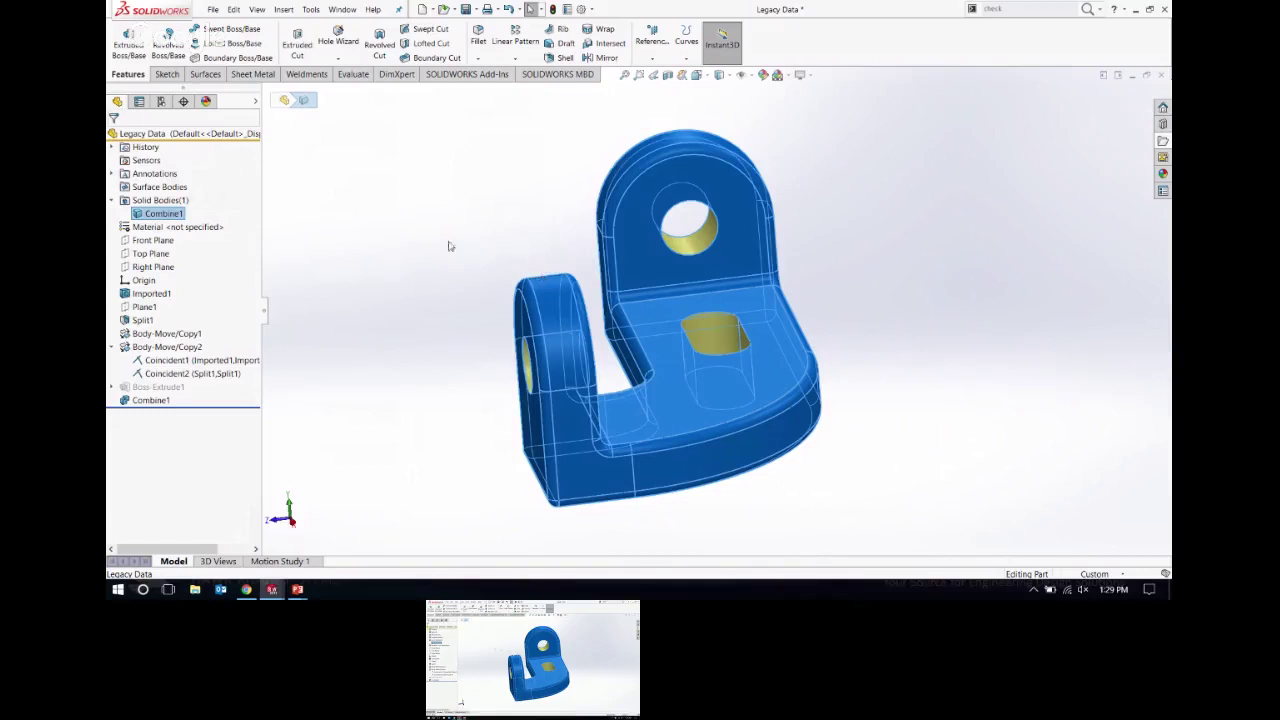
pyautogui.click(405, 224)
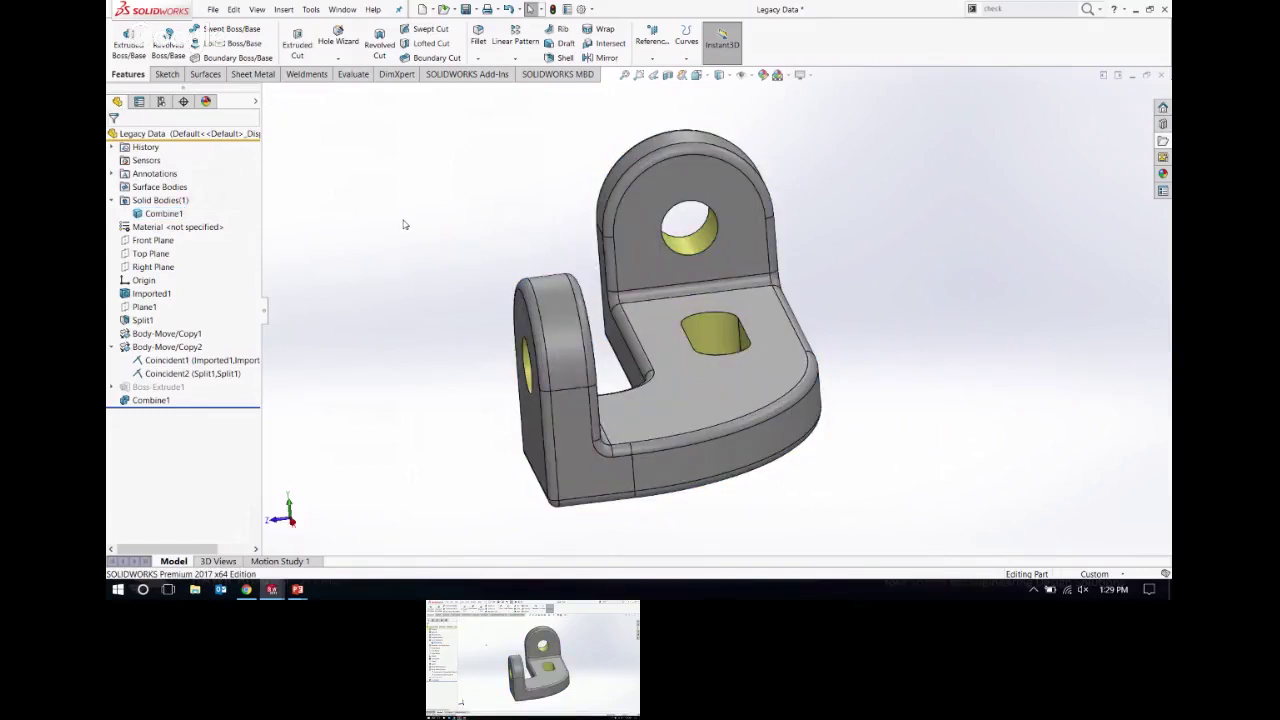
pyautogui.hotkey('ctrl', '7')
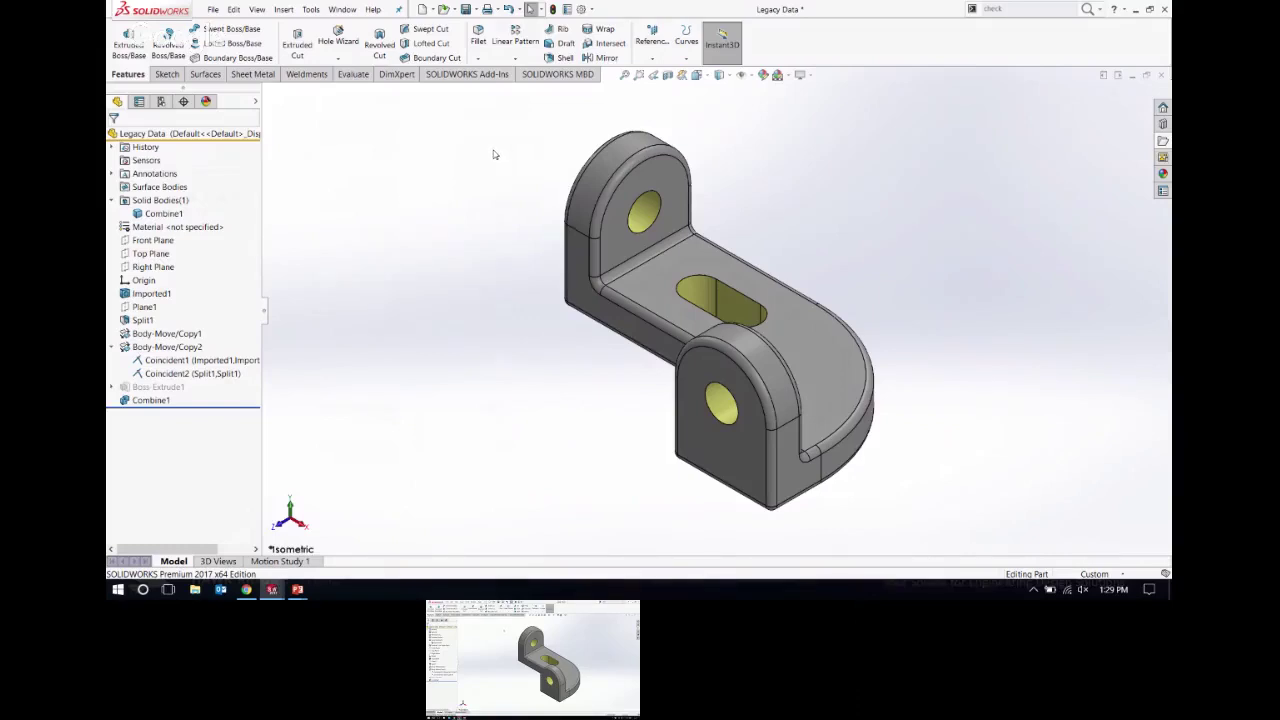
pyautogui.hotkey('alt', 'Tab')
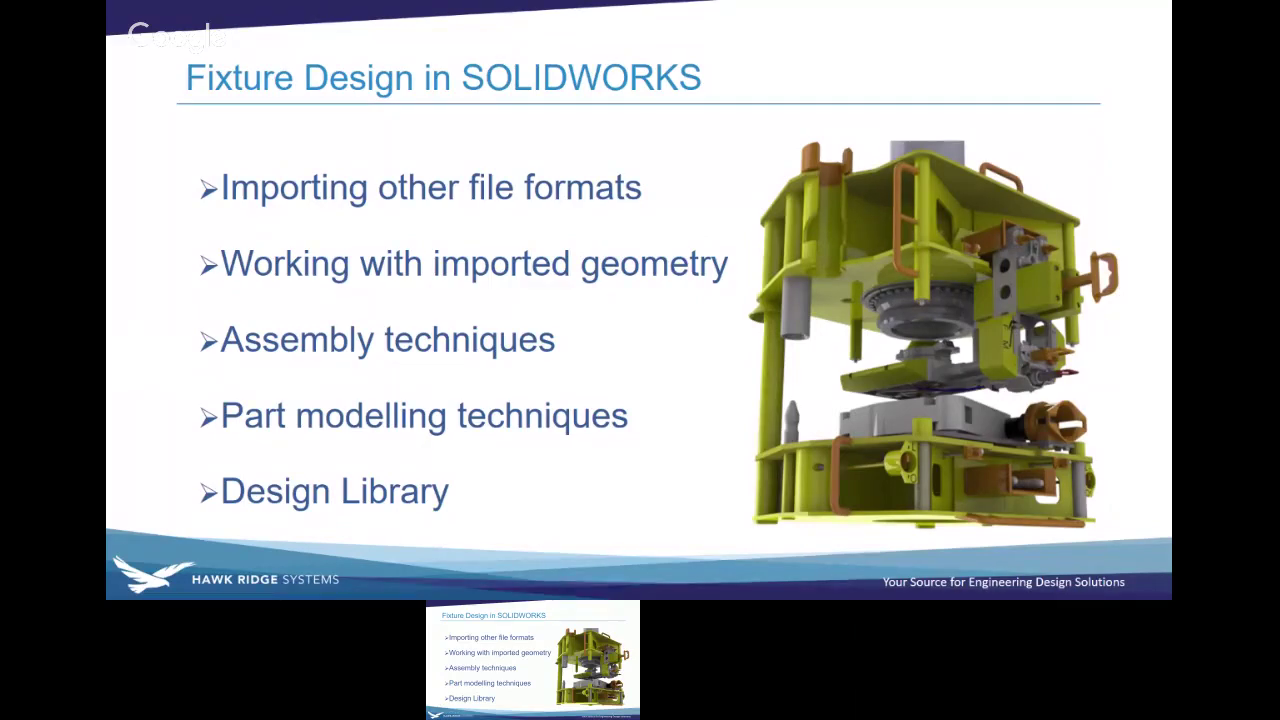
pyautogui.hotkey('alt', 'Tab')
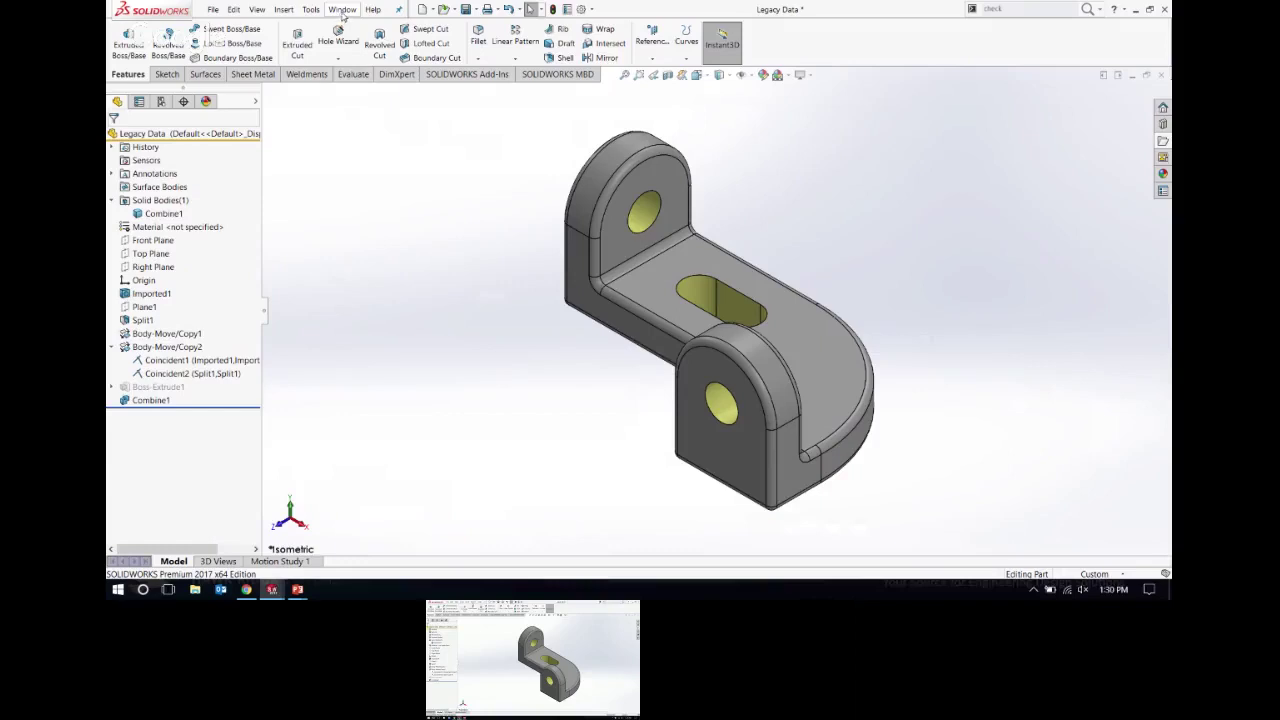
# Step: Create a new document from the Assembly template
pyautogui.click(422, 9)
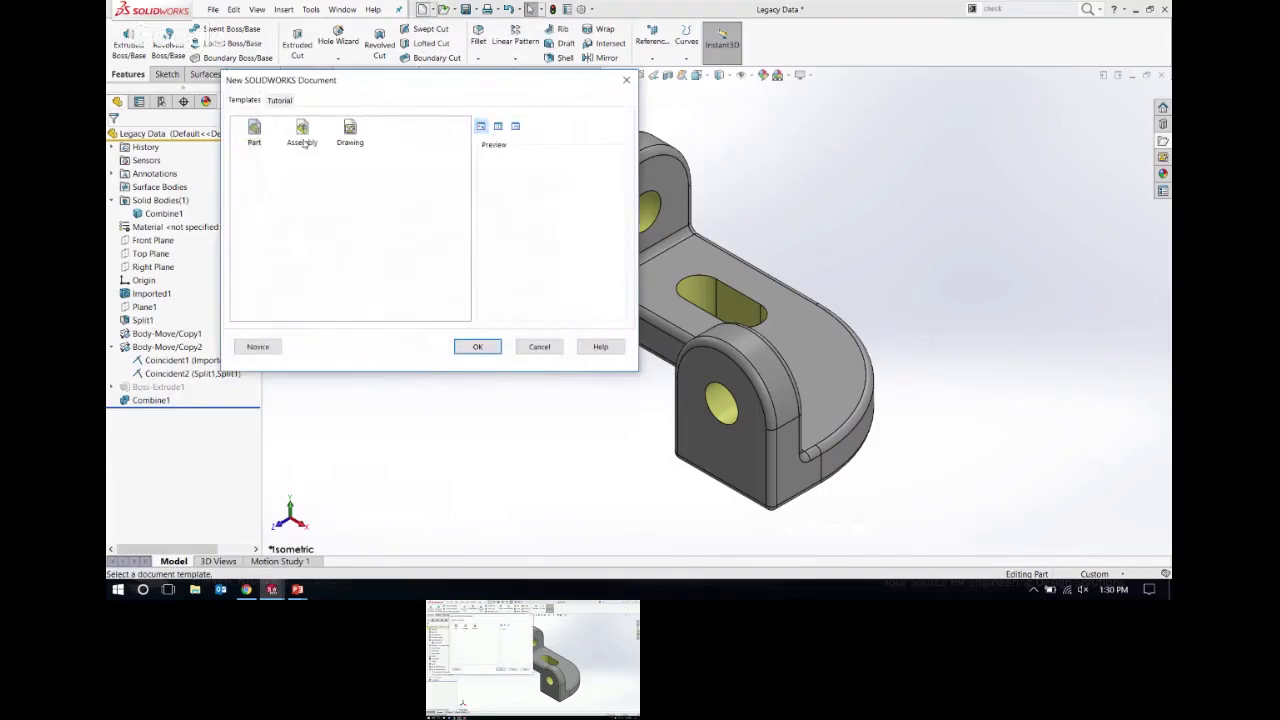
pyautogui.click(303, 140)
pyautogui.click(465, 350)
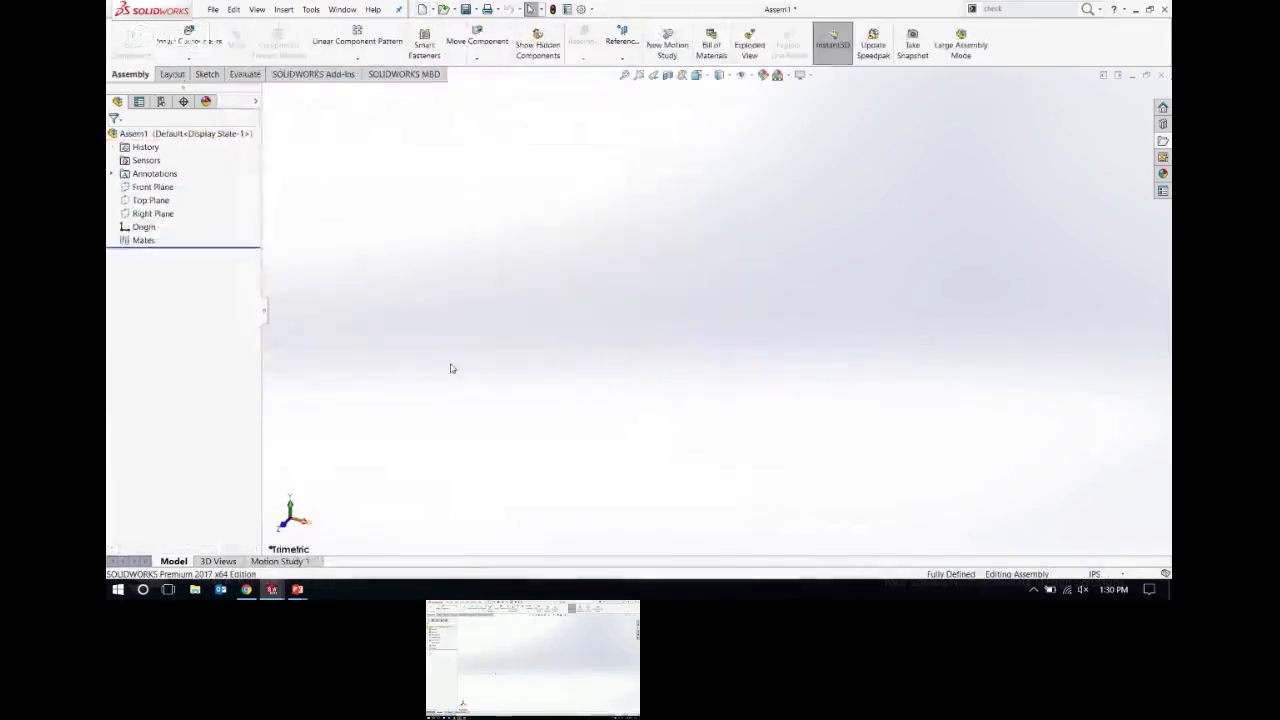
# Step: Insert Tooling Plate 12 x 16.SLDPRT from the Examples\Workholding folder as the first component, fixed at the assembly origin
pyautogui.click(174, 388)
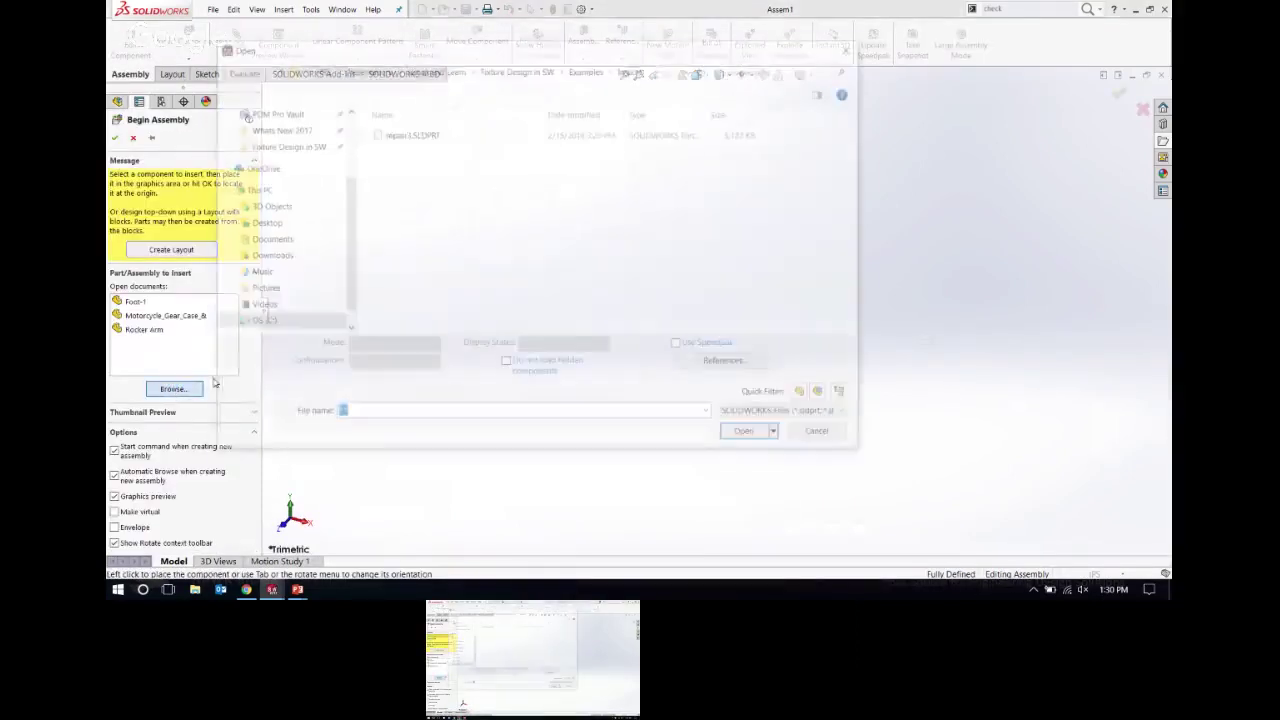
pyautogui.click(584, 69)
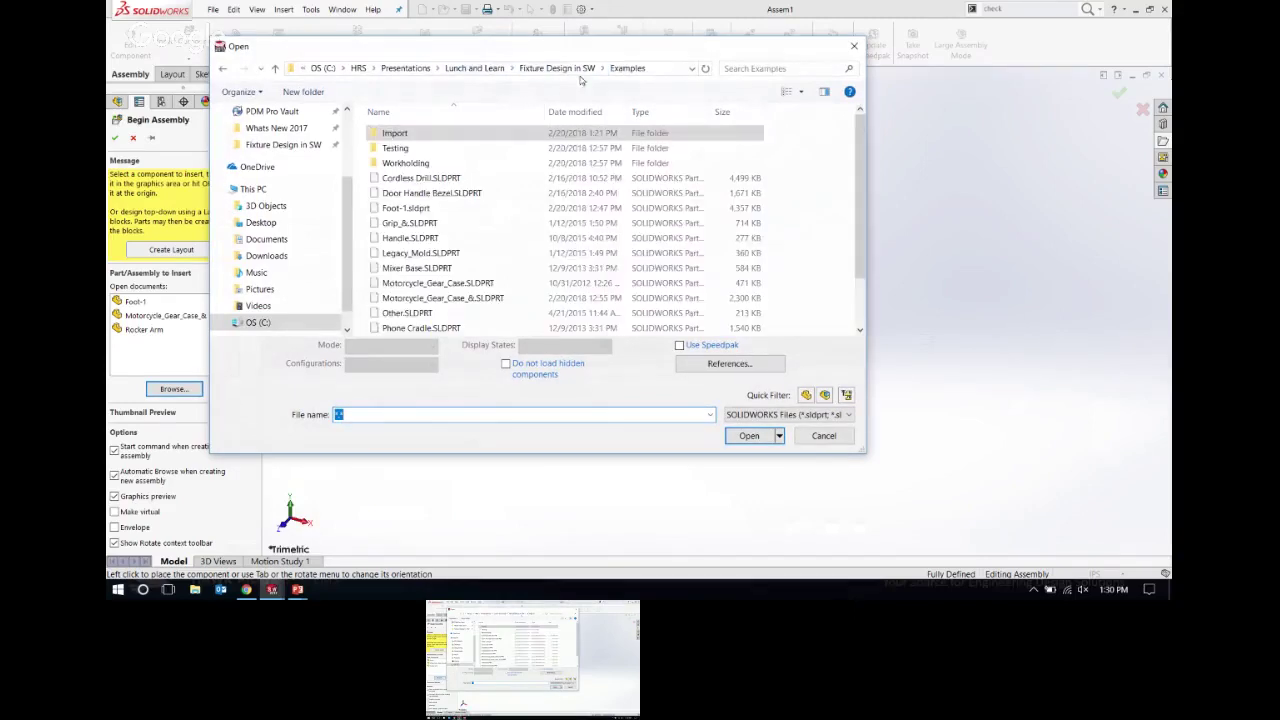
pyautogui.click(412, 166)
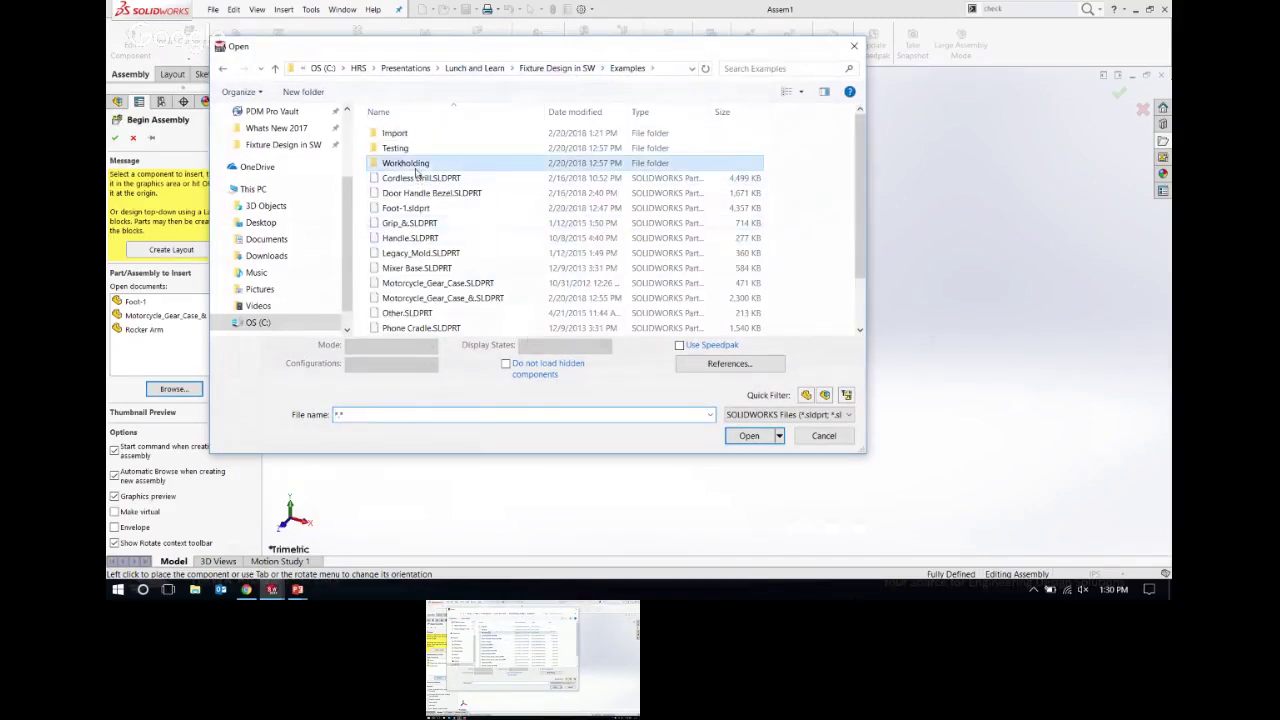
pyautogui.doubleClick(416, 168)
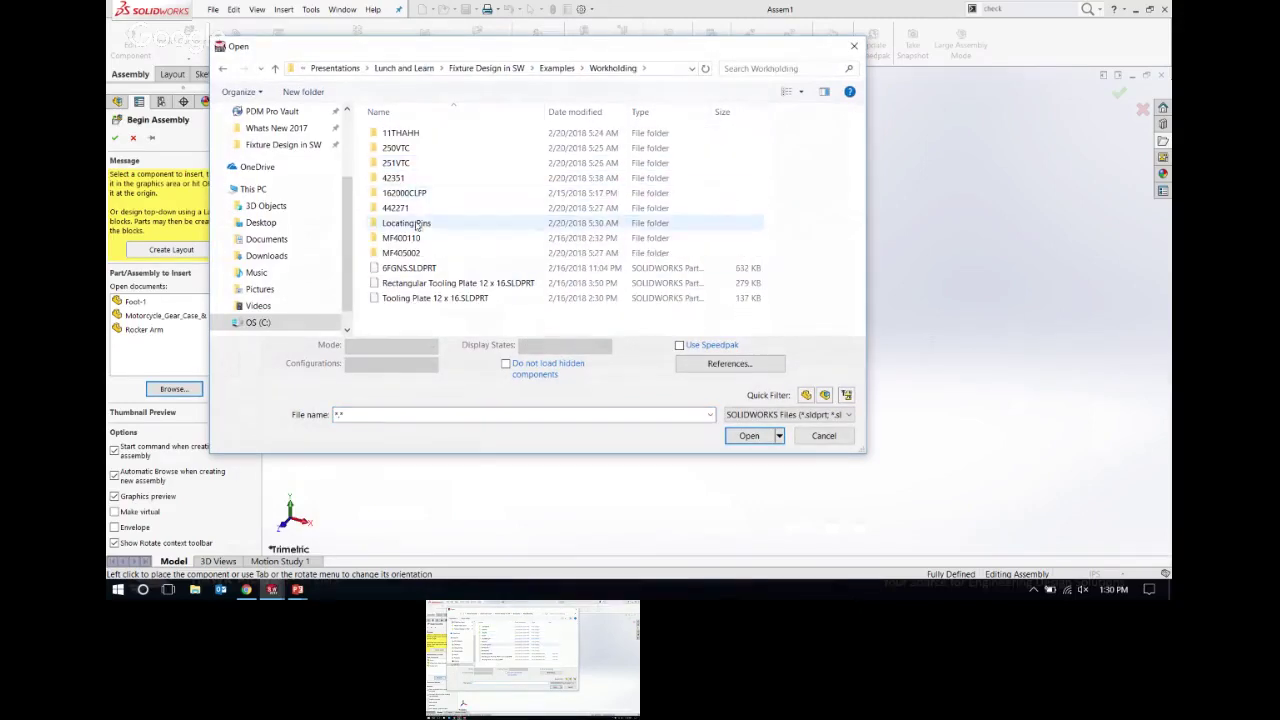
pyautogui.click(430, 298)
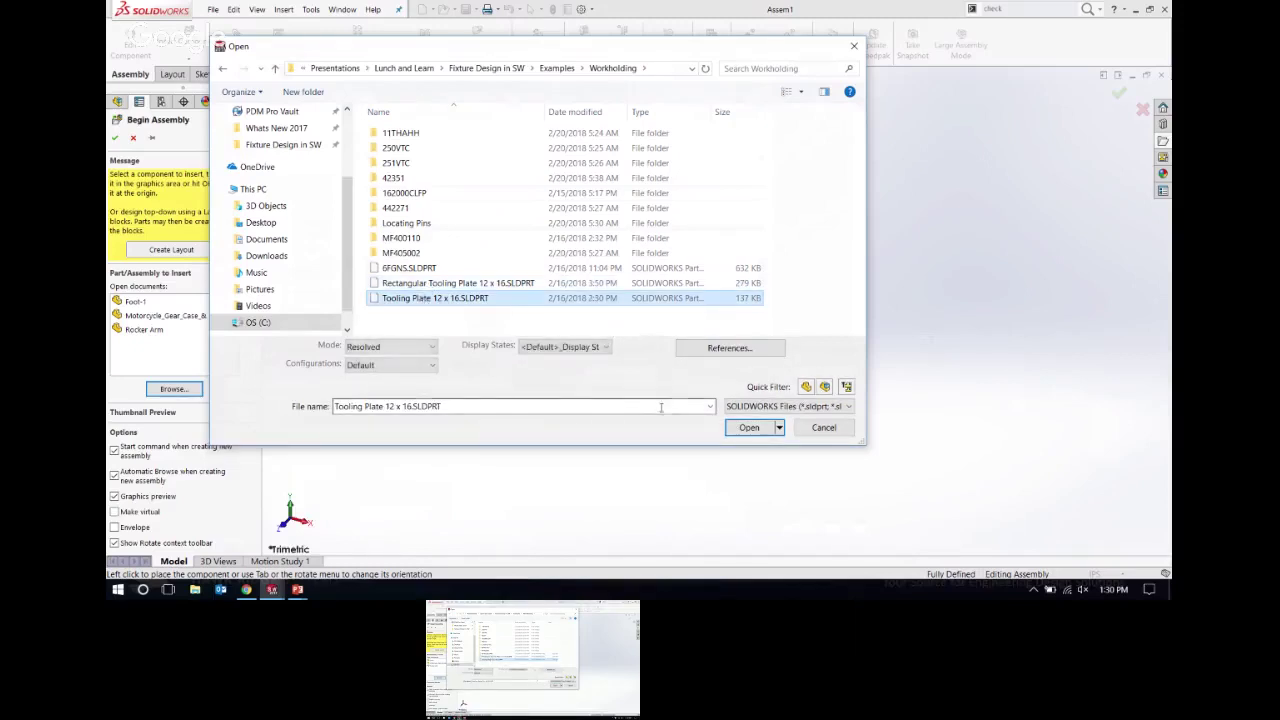
pyautogui.click(745, 427)
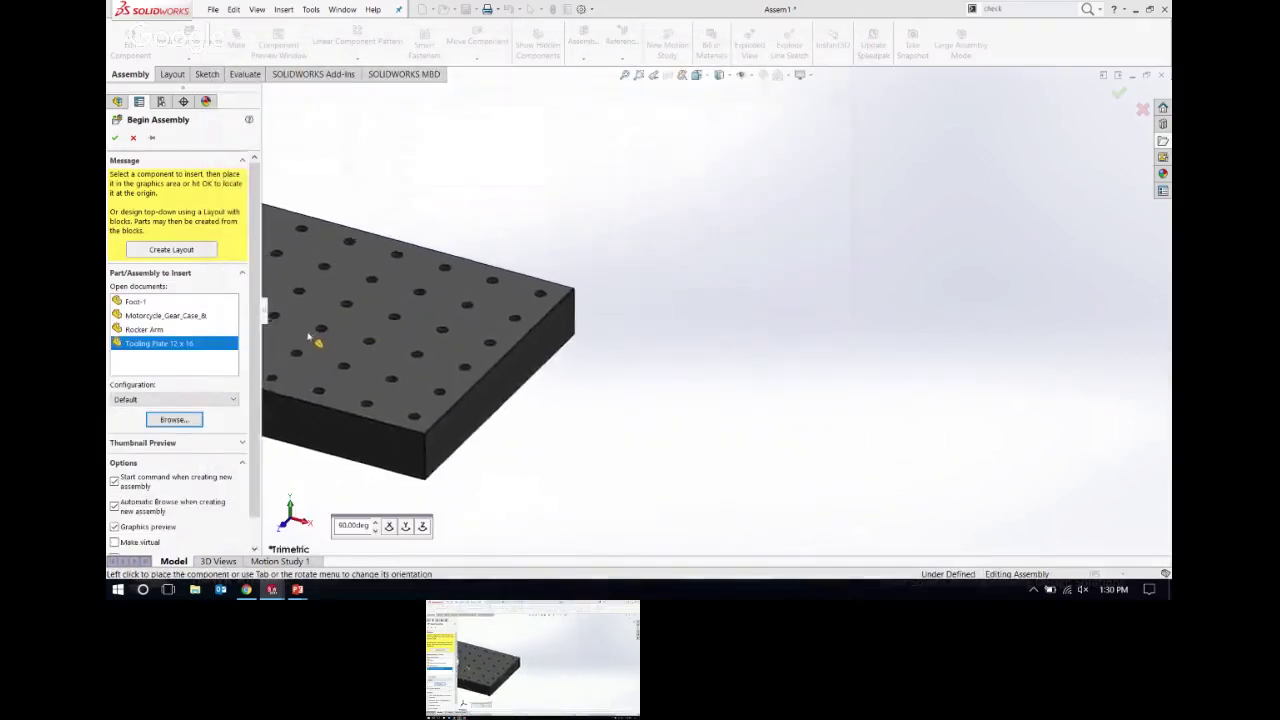
pyautogui.click(114, 138)
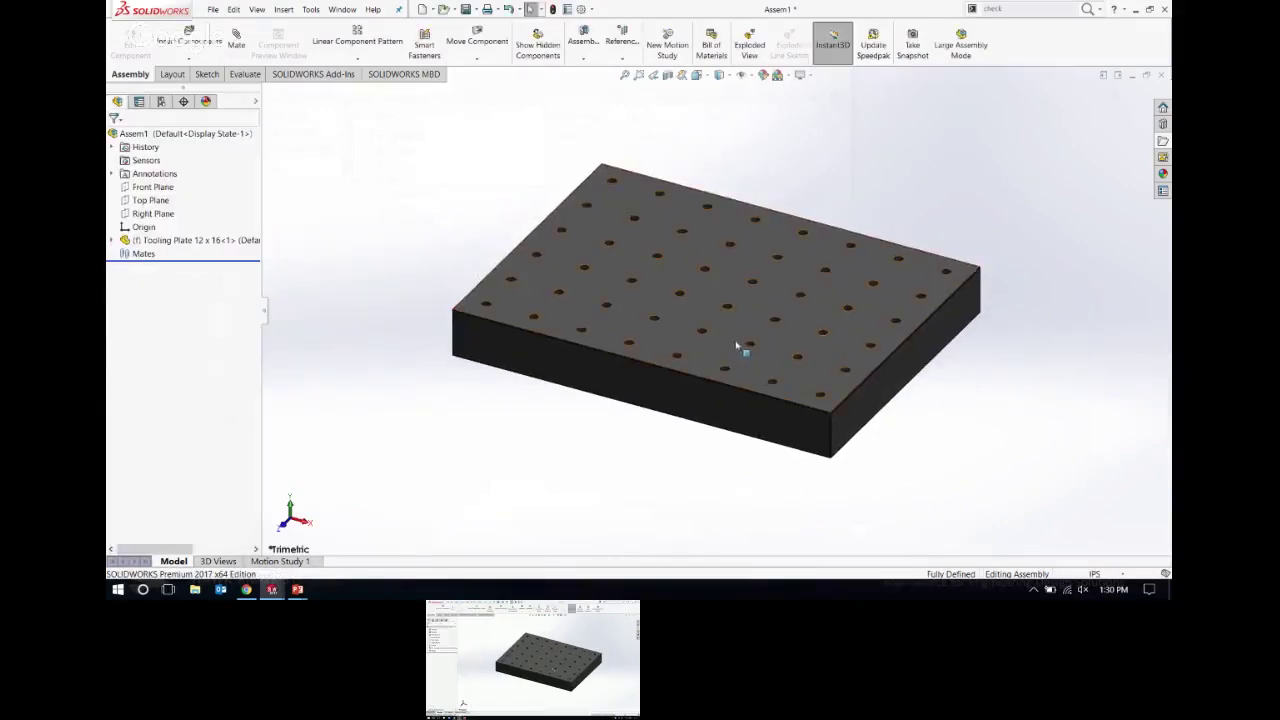
# Step: Insert Door Handle Bezel.SLDPRT from the Examples folder, rotated 90 degrees about X, and place it above the far side of the tooling plate
pyautogui.keyDown('ctrl'); pyautogui.moveTo(737, 346); pyautogui.dragTo(701, 389, button='middle'); pyautogui.keyUp('ctrl')
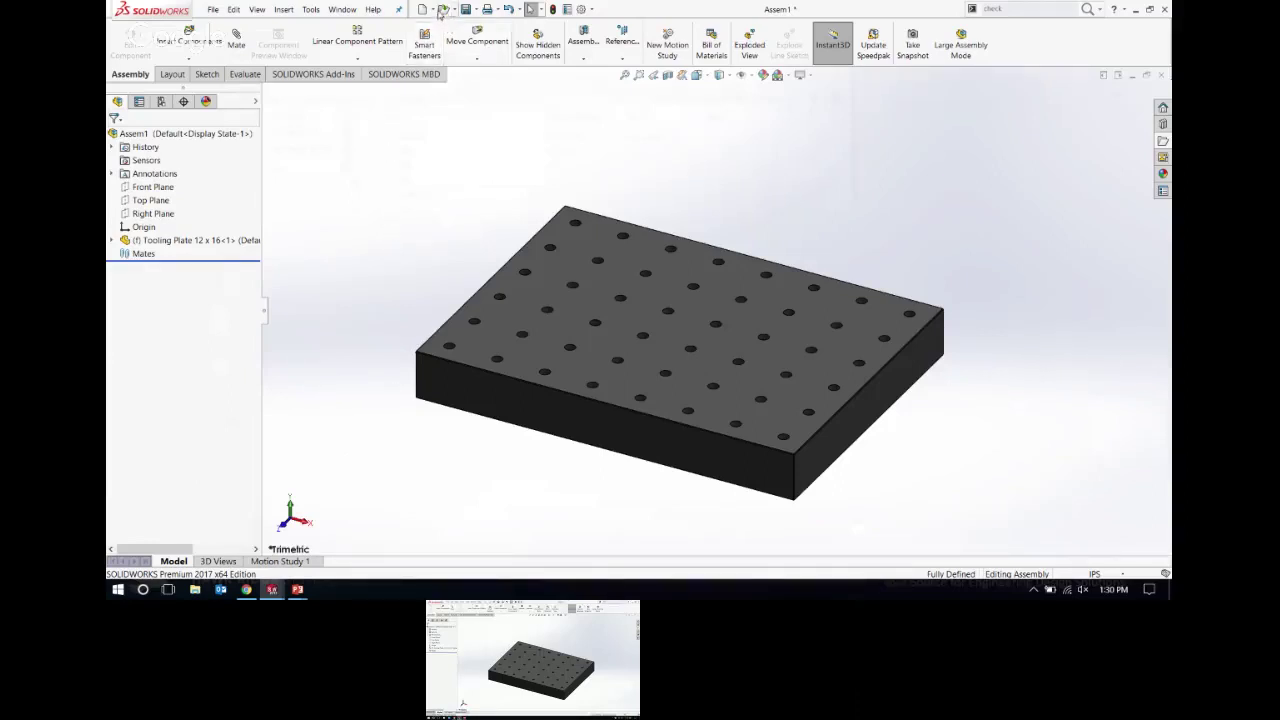
pyautogui.click(188, 38)
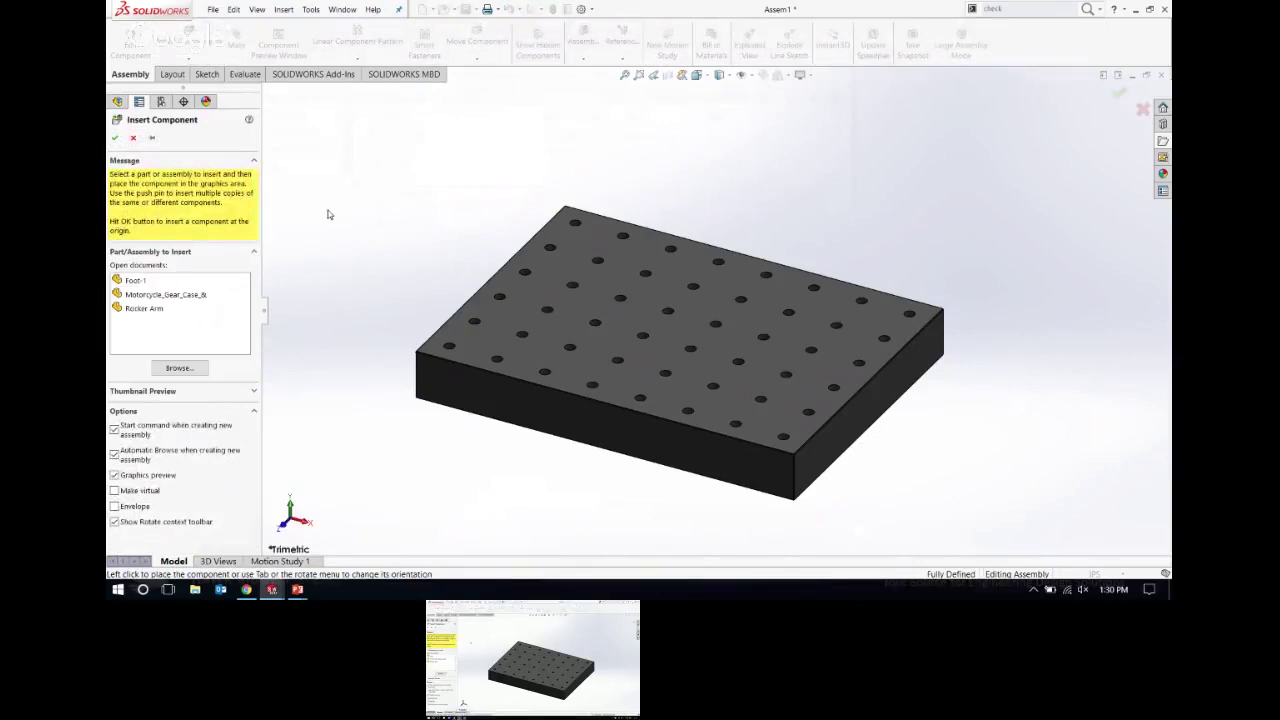
pyautogui.click(180, 368)
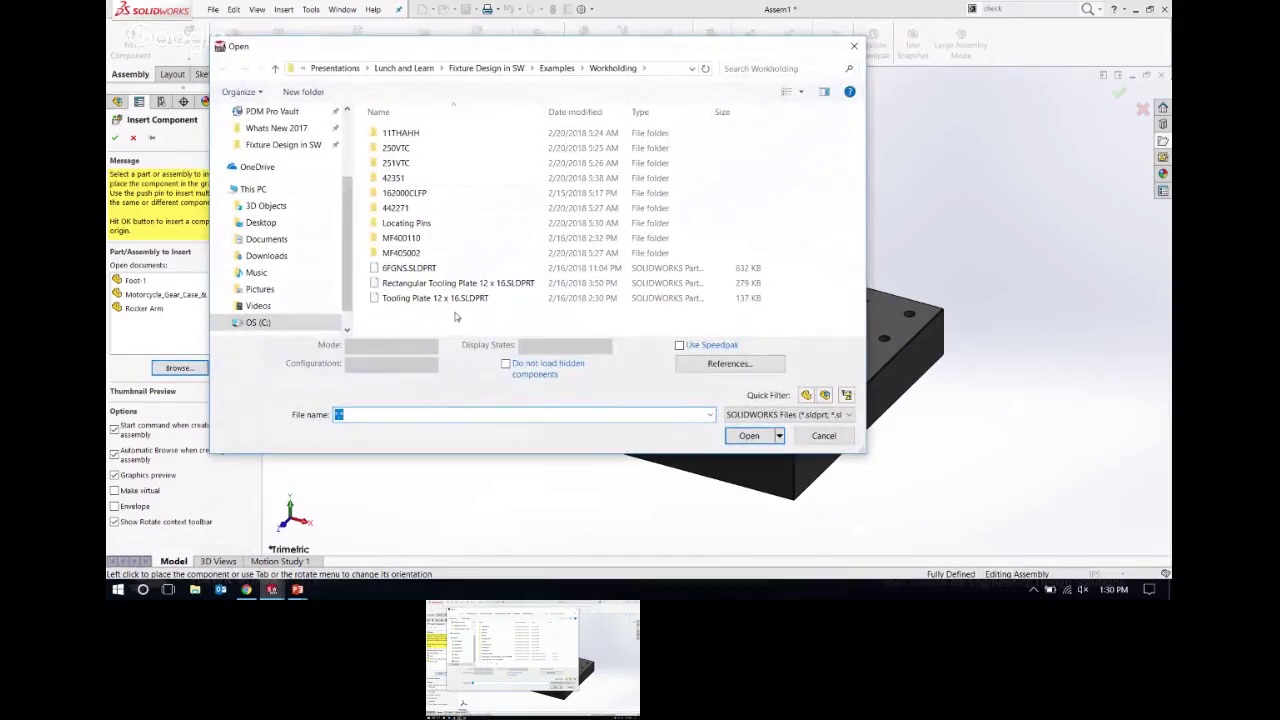
pyautogui.click(558, 69)
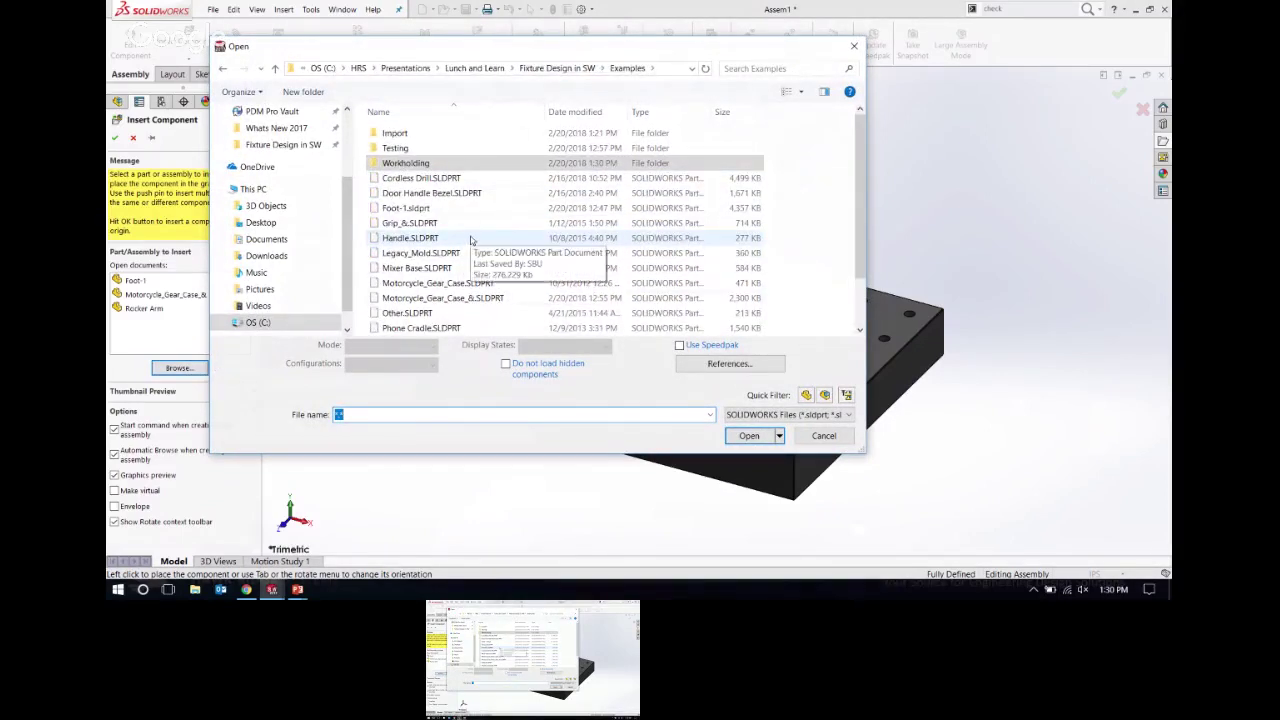
pyautogui.click(440, 193)
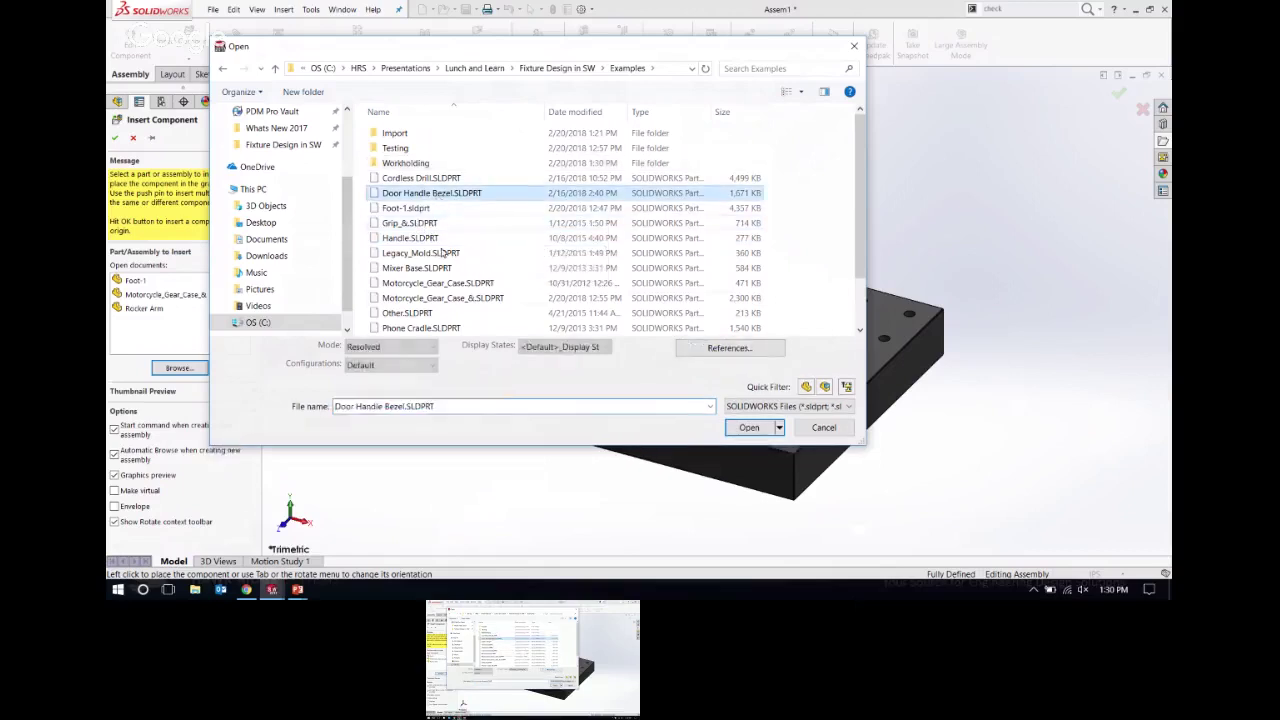
pyautogui.click(749, 427)
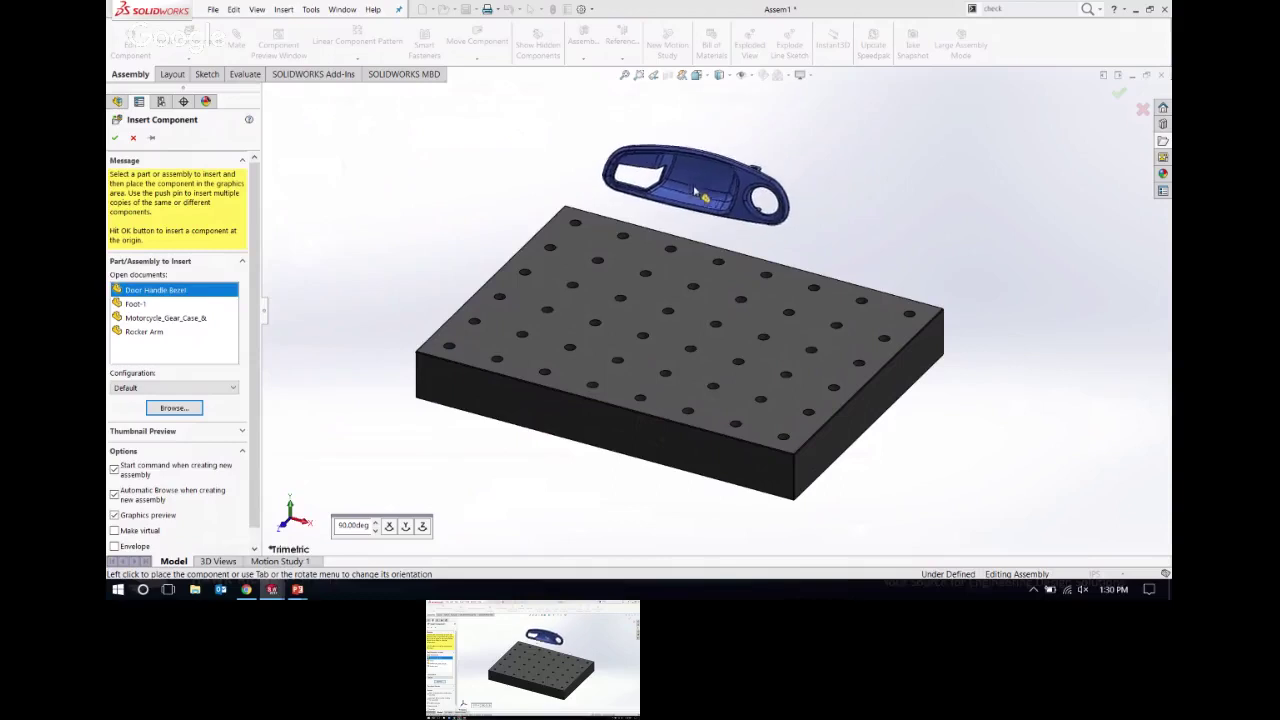
pyautogui.click(406, 526)
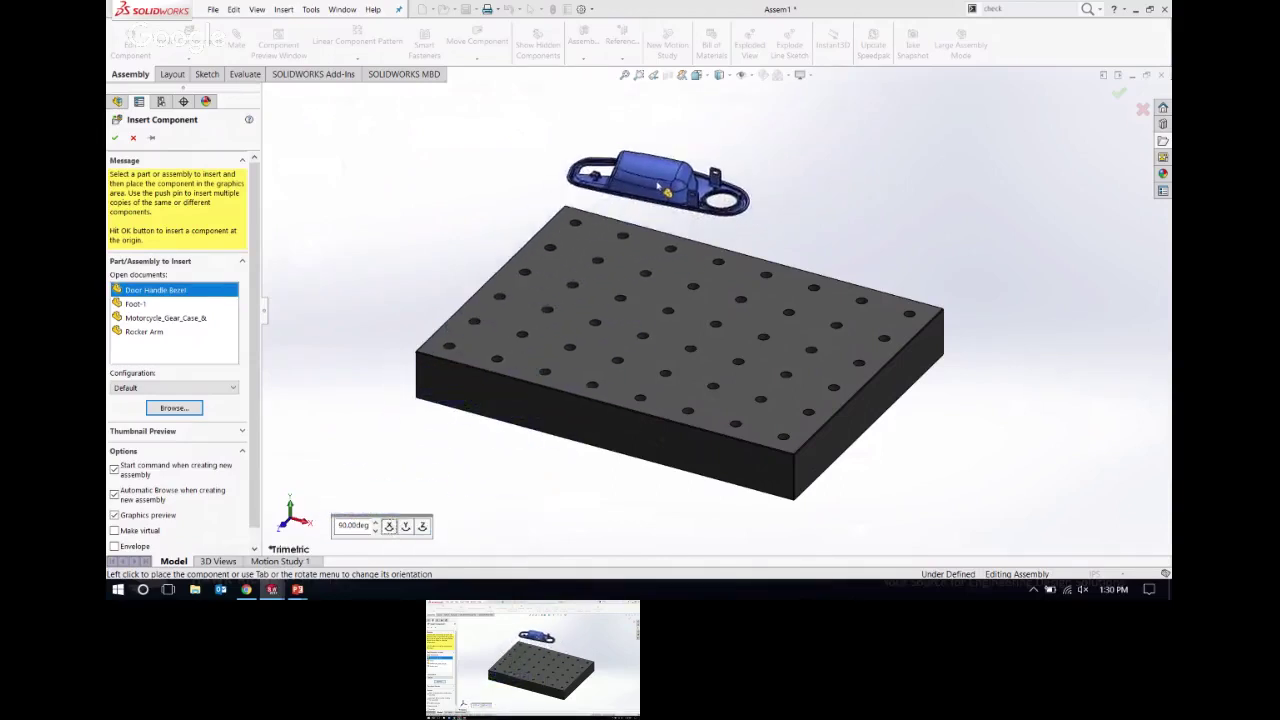
pyautogui.click(768, 146)
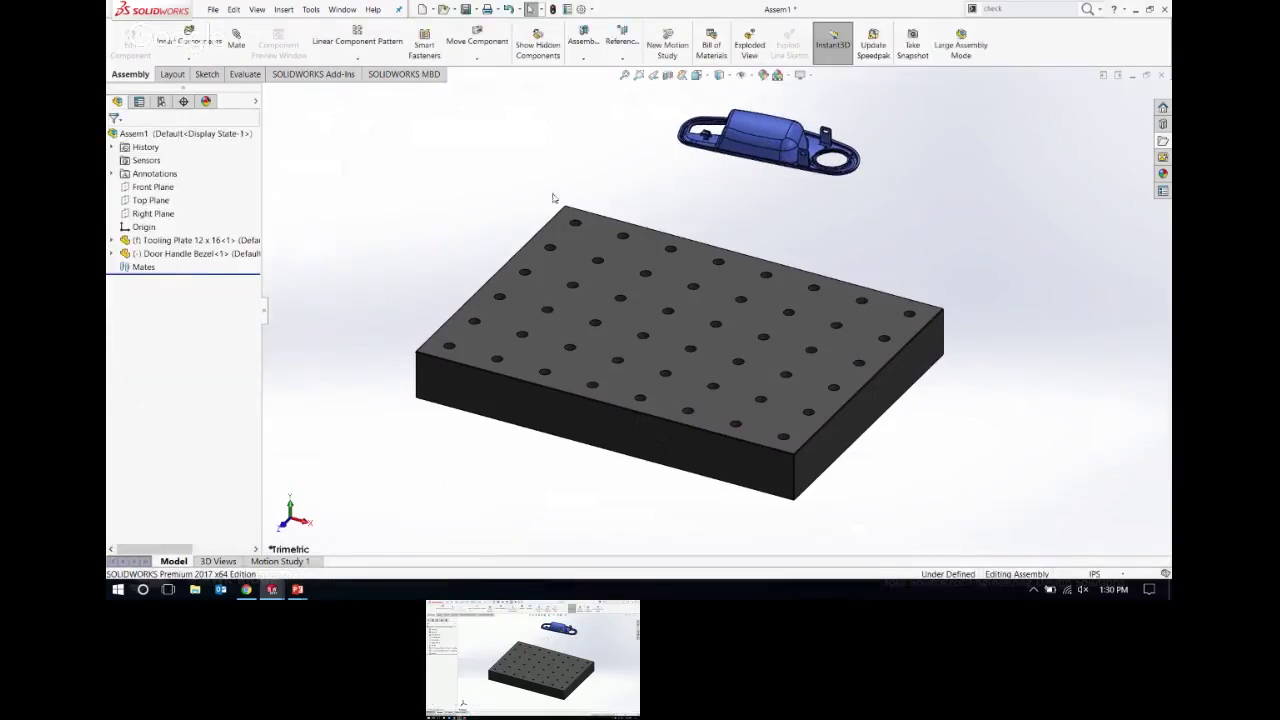
# Step: Mate the door handle bezel's Top Plane coincident with the assembly's Front Plane
pyautogui.moveTo(623, 180); pyautogui.dragTo(626, 300, button='middle')
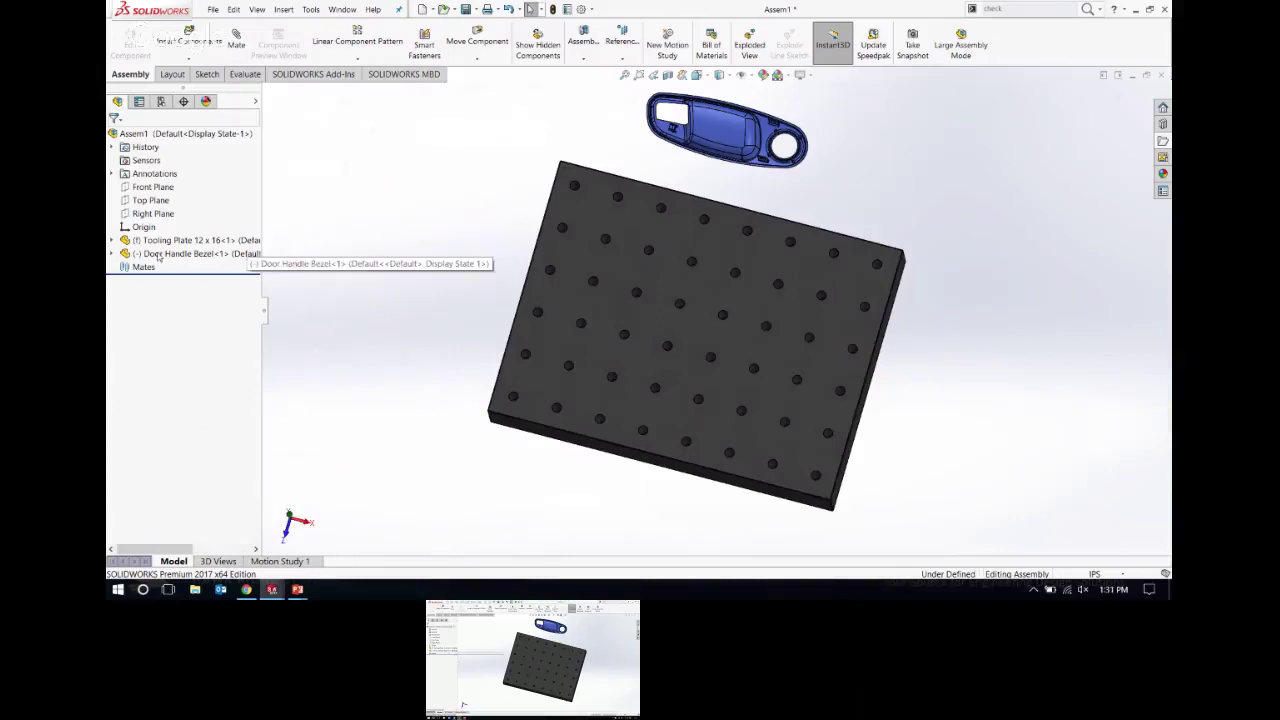
pyautogui.click(114, 255)
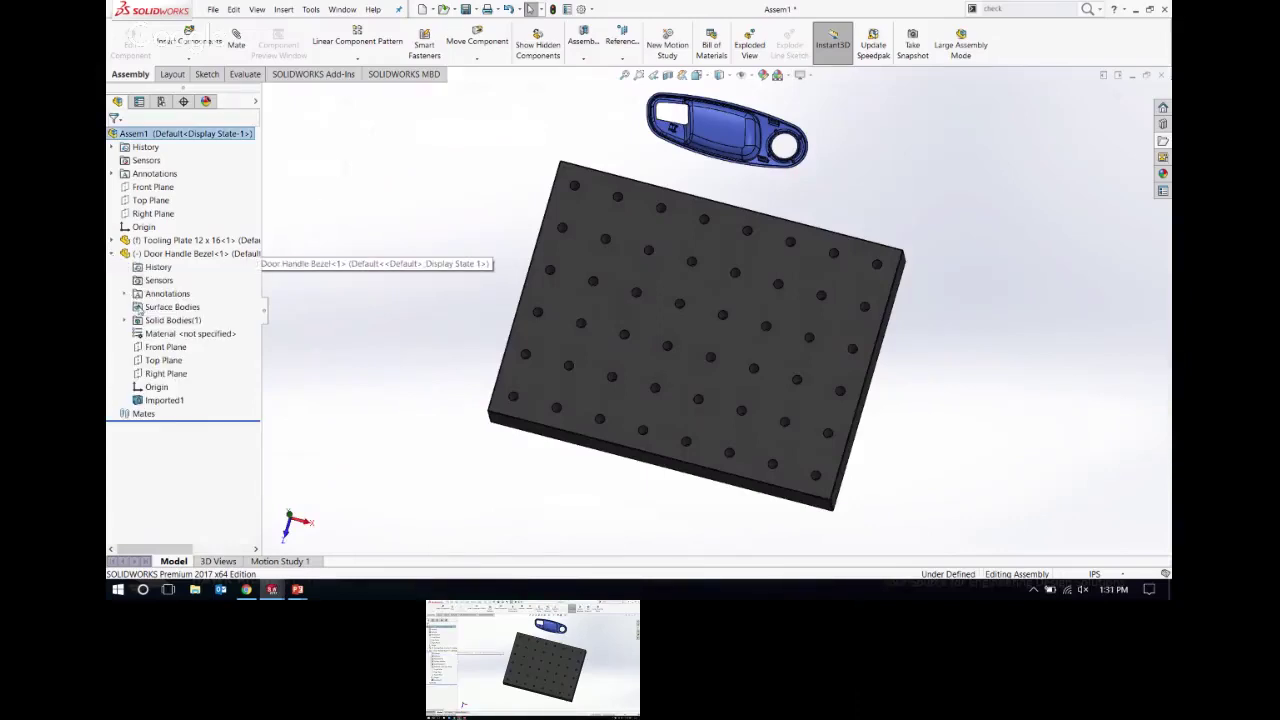
pyautogui.click(156, 350)
pyautogui.click(163, 360)
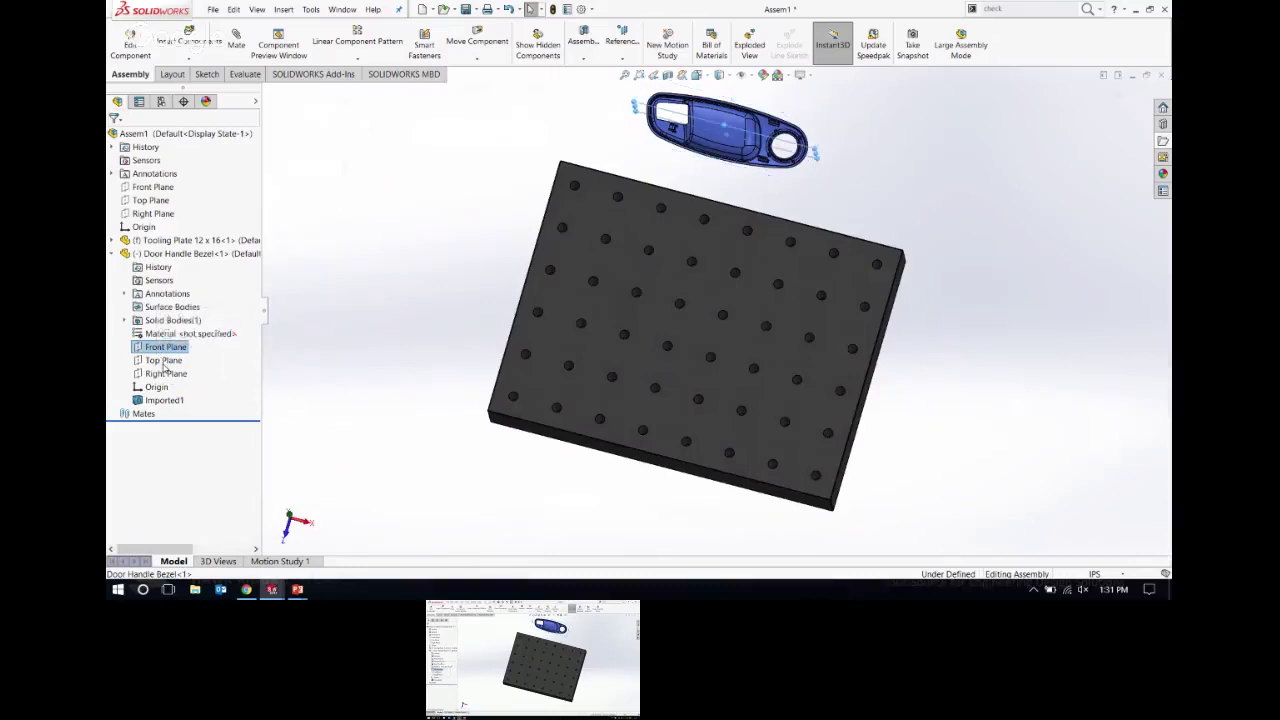
pyautogui.keyDown('ctrl'); pyautogui.click(151, 188); pyautogui.keyUp('ctrl')
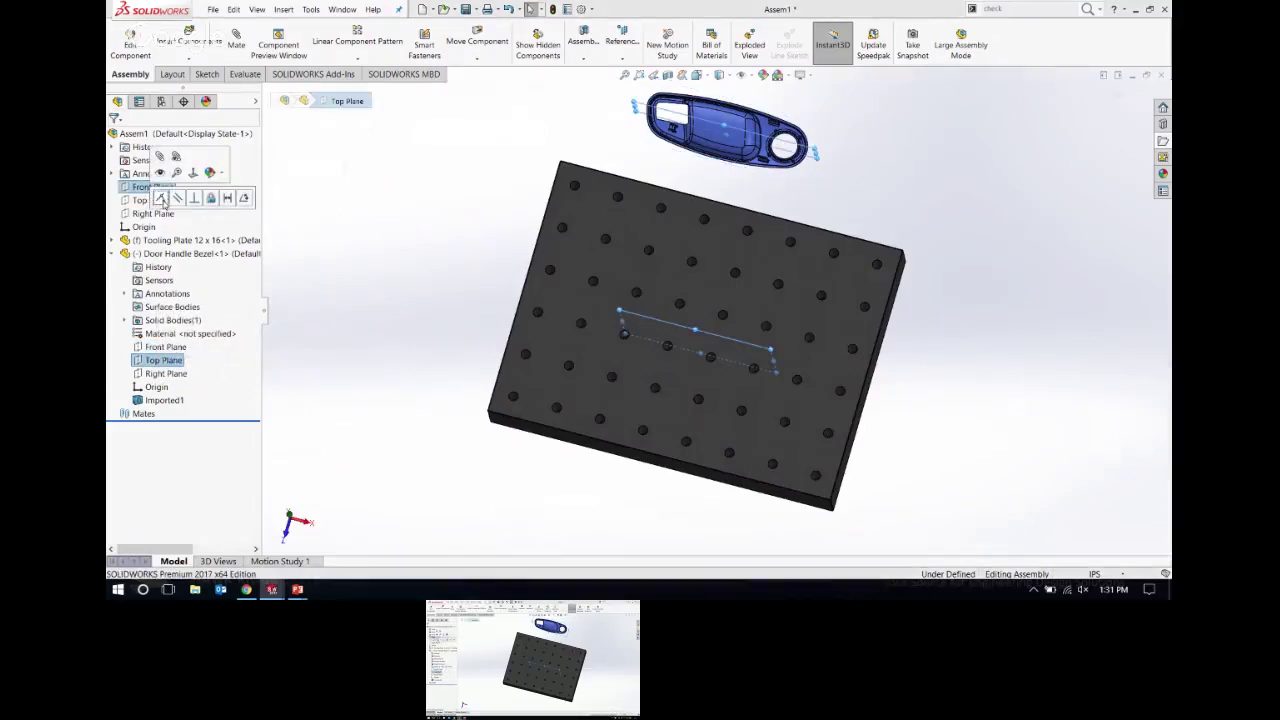
pyautogui.click(161, 199)
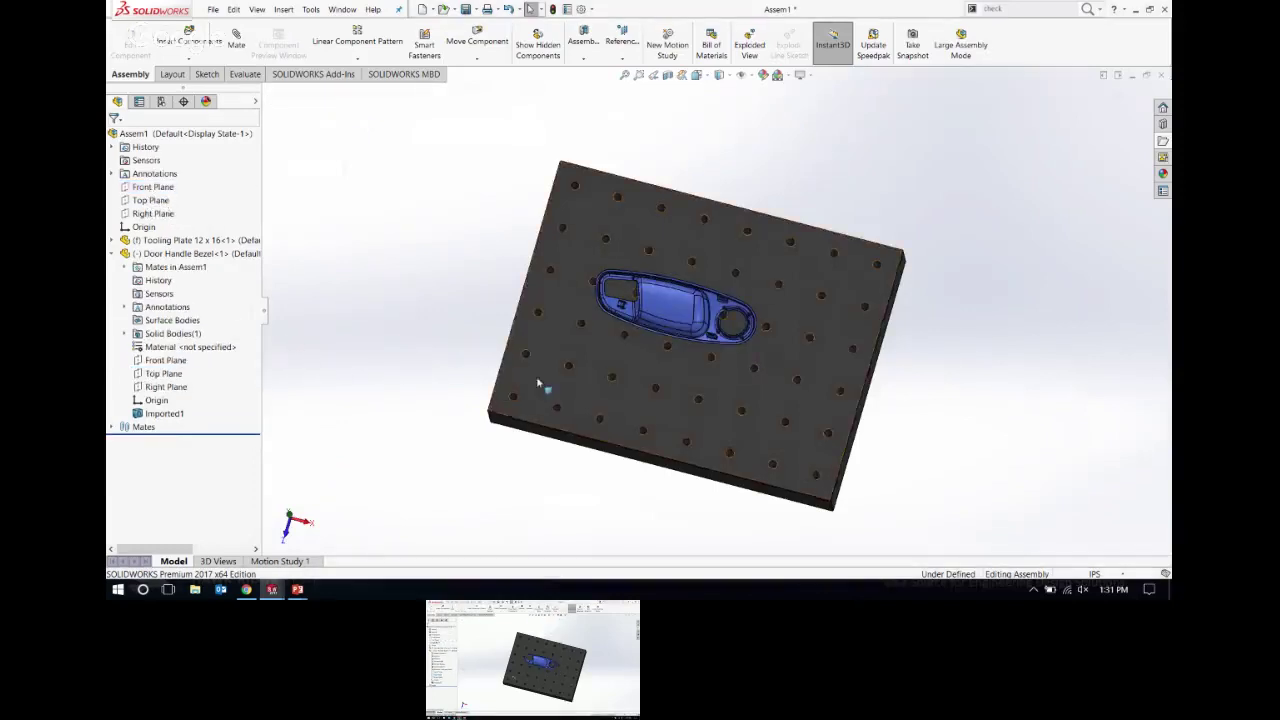
# Step: Add a 5 in distance mate between the bezel's Right Plane and the assembly's Right Plane
pyautogui.hotkey('ctrl', '7')
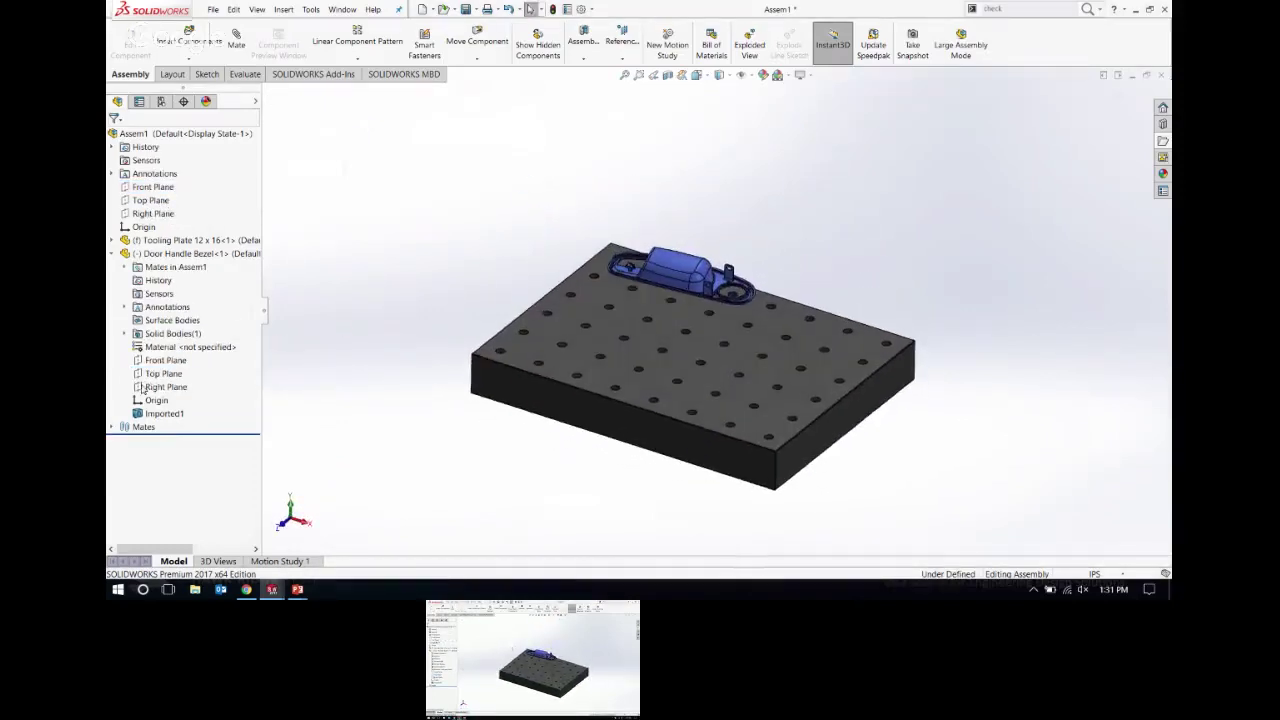
pyautogui.click(148, 387)
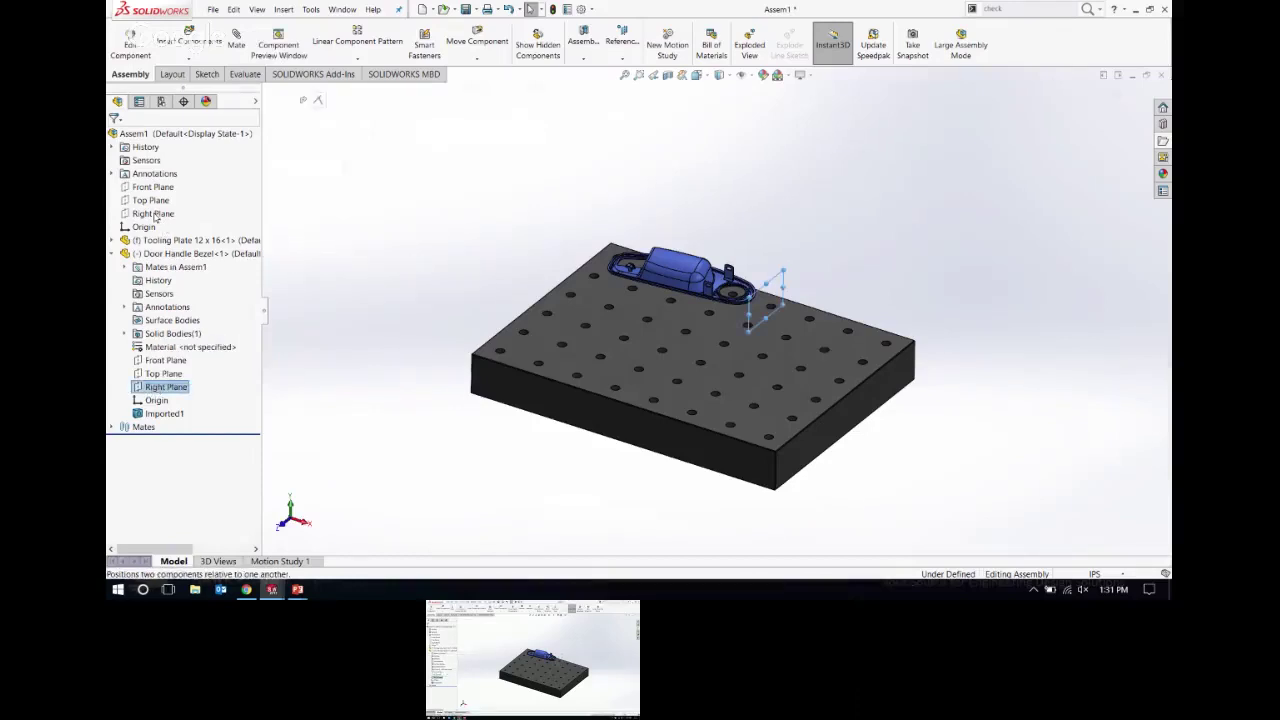
pyautogui.keyDown('ctrl'); pyautogui.click(153, 214); pyautogui.keyUp('ctrl')
pyautogui.moveTo(351, 226); pyautogui.dragTo(366, 271, button='middle')
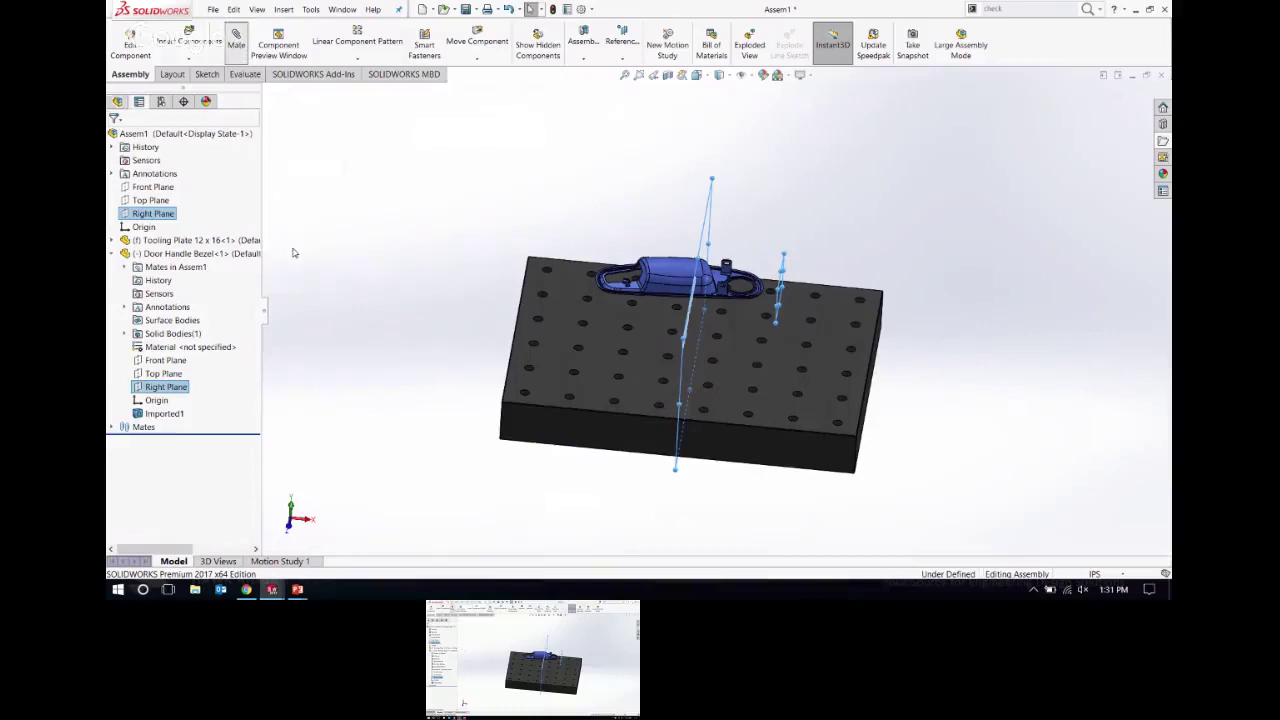
pyautogui.click(119, 391)
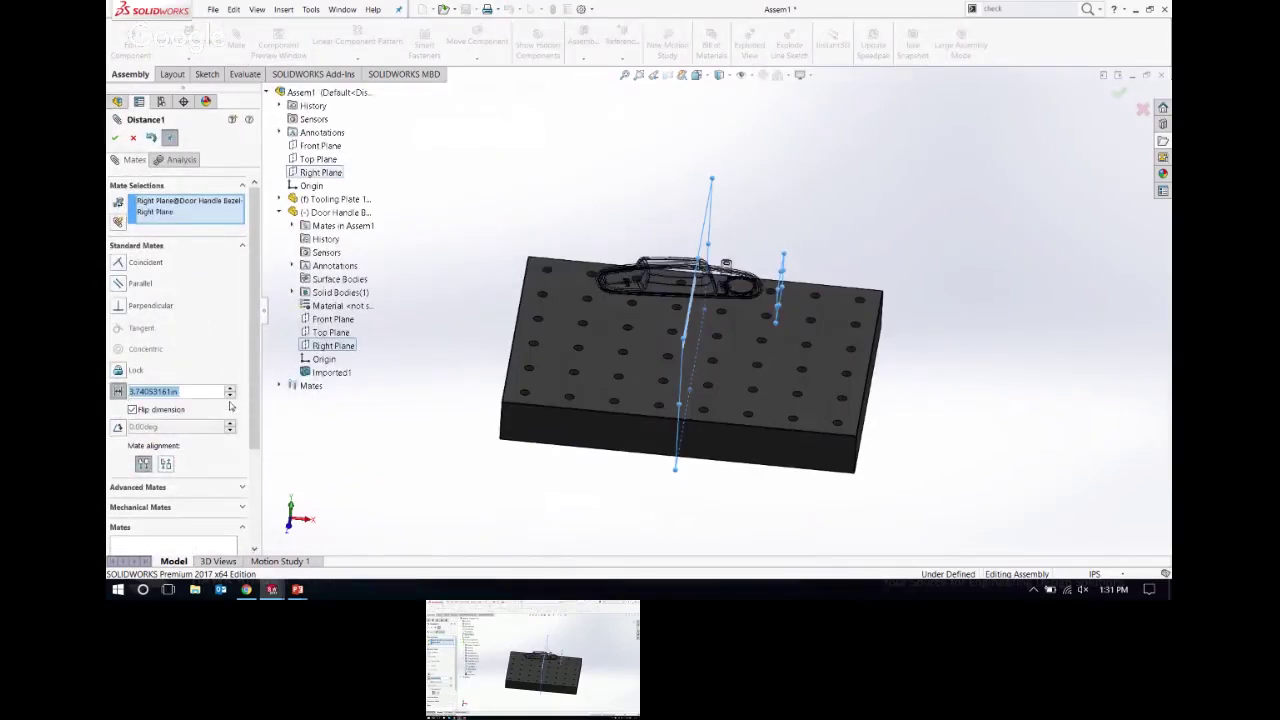
pyautogui.write('5')
pyautogui.press('Return')
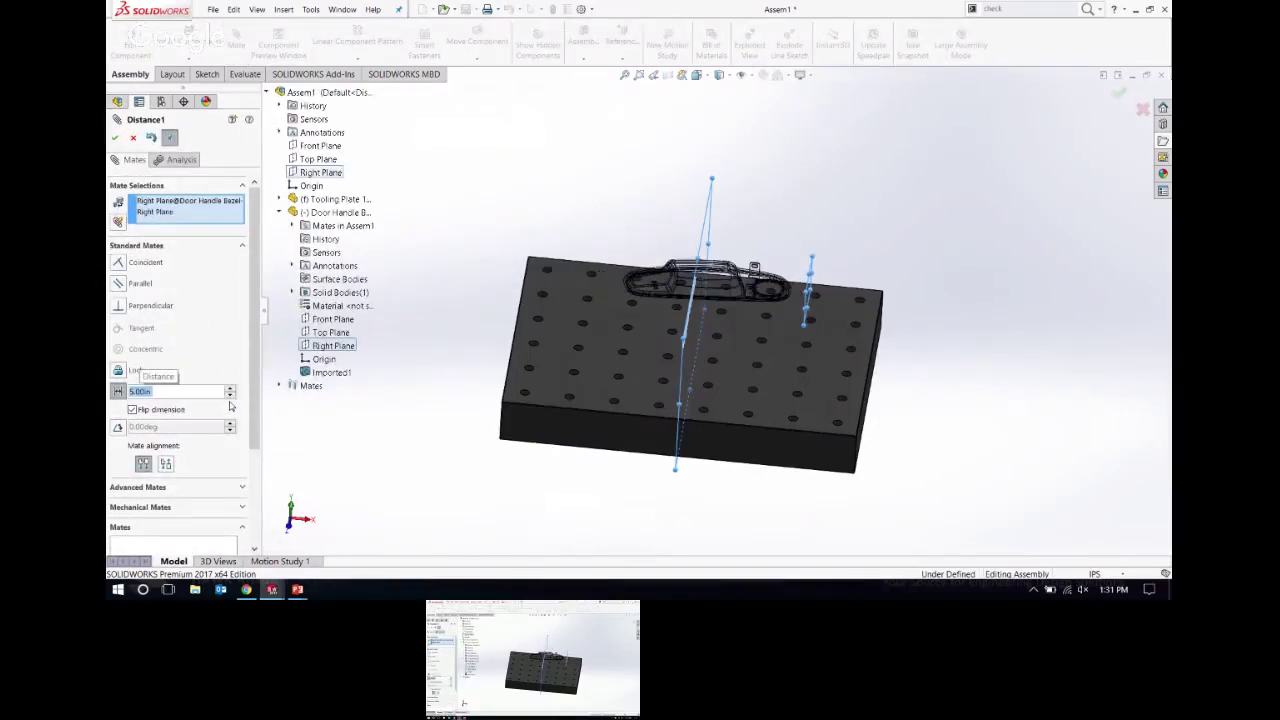
pyautogui.click(116, 137)
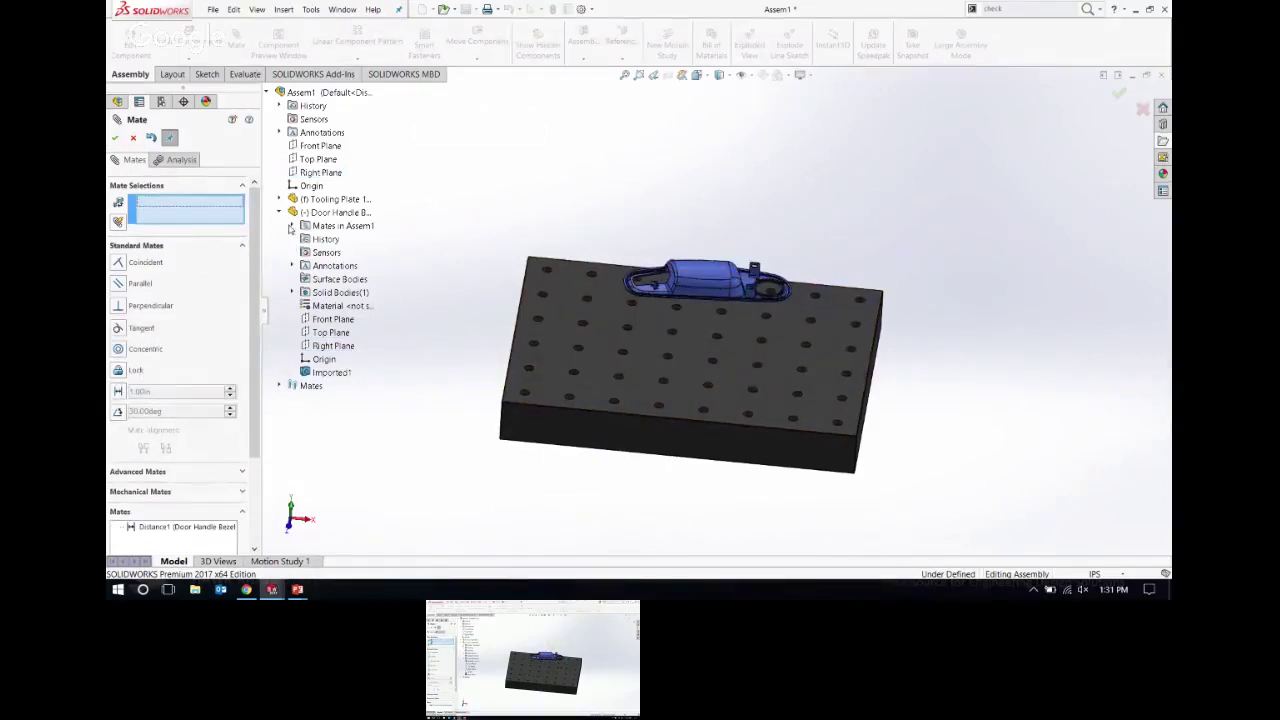
# Step: Set up a distance mate between the bezel's Front Plane and the assembly's Top Plane
pyautogui.click(330, 319)
pyautogui.moveTo(600, 340); pyautogui.dragTo(625, 347, button='middle')
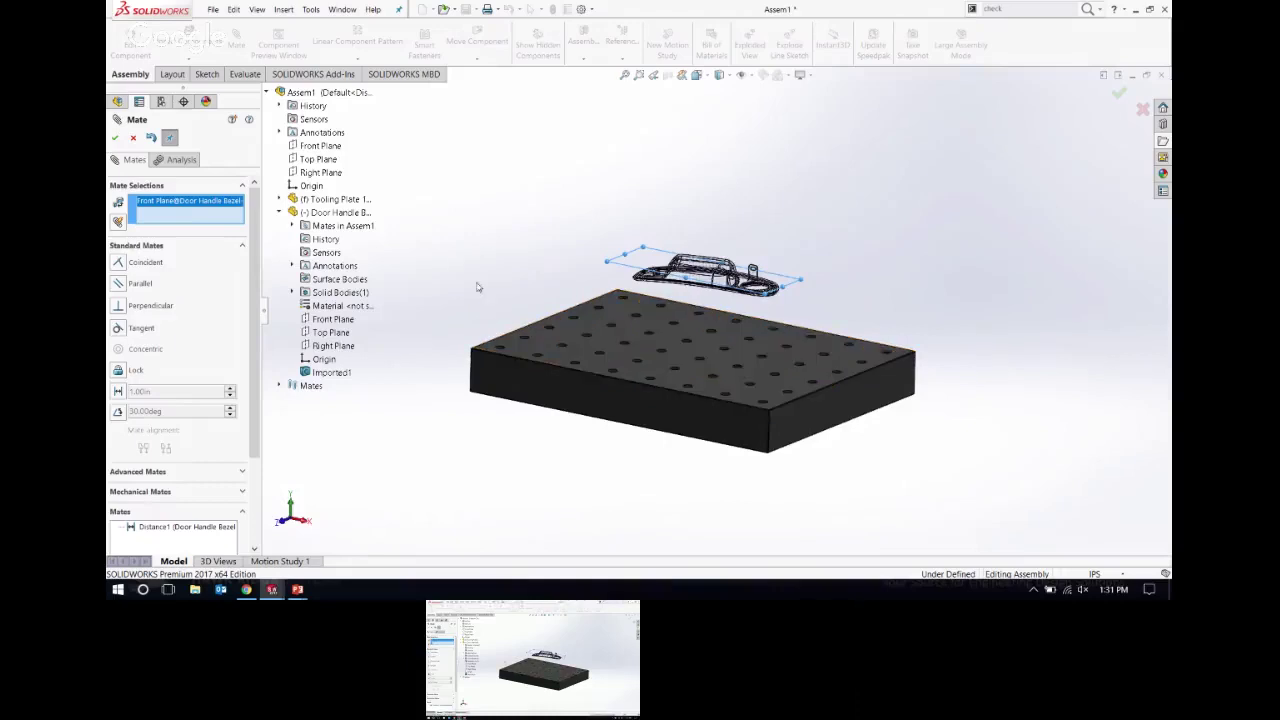
pyautogui.click(317, 159)
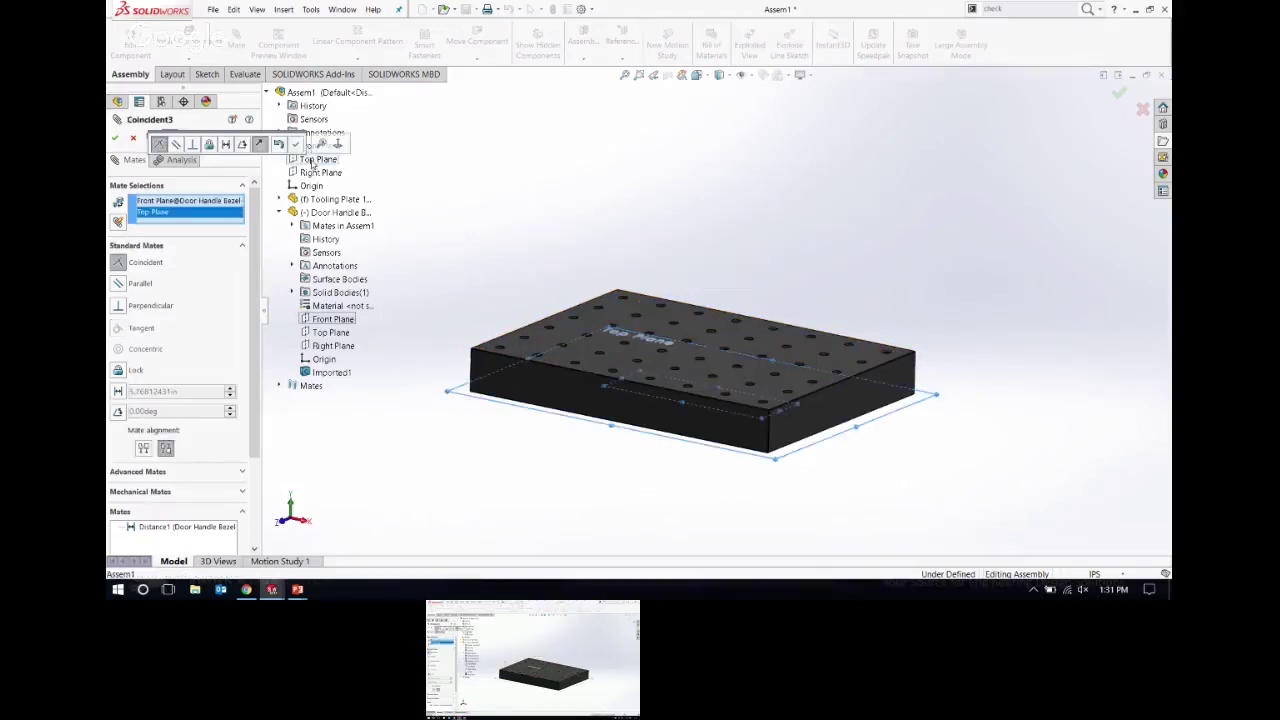
pyautogui.click(118, 391)
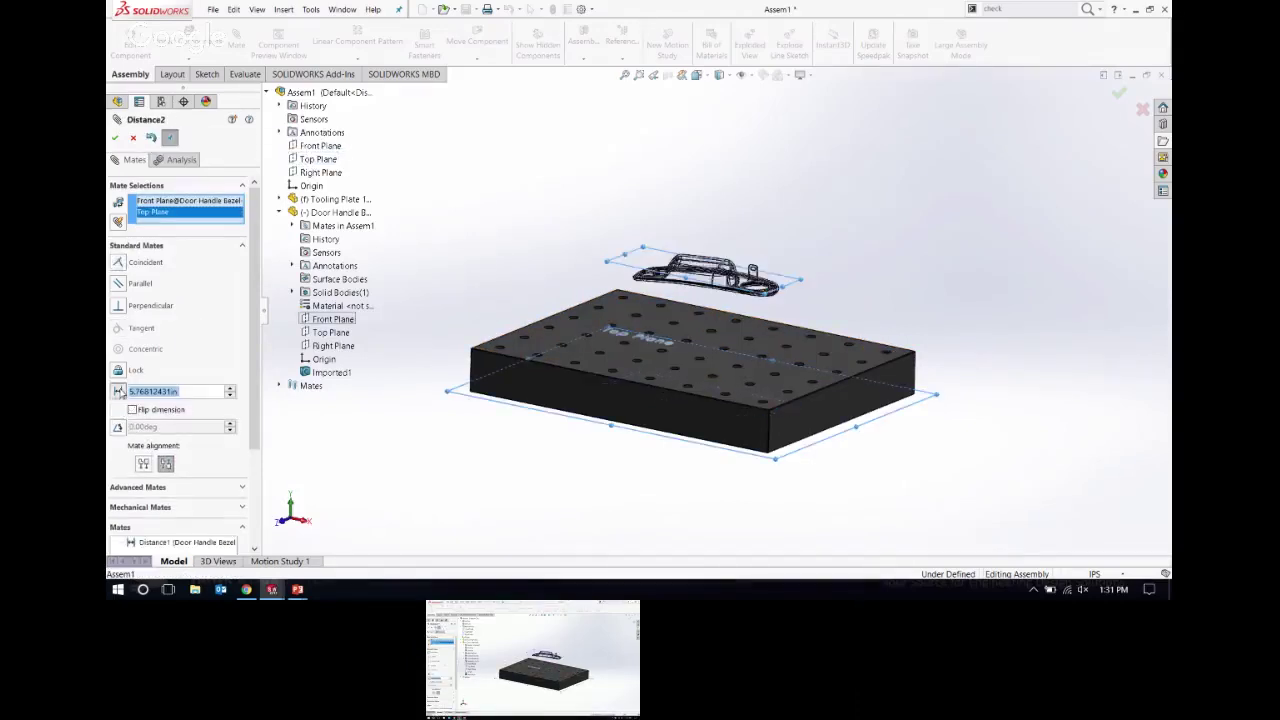
pyautogui.moveTo(528, 369); pyautogui.dragTo(565, 360, button='middle')
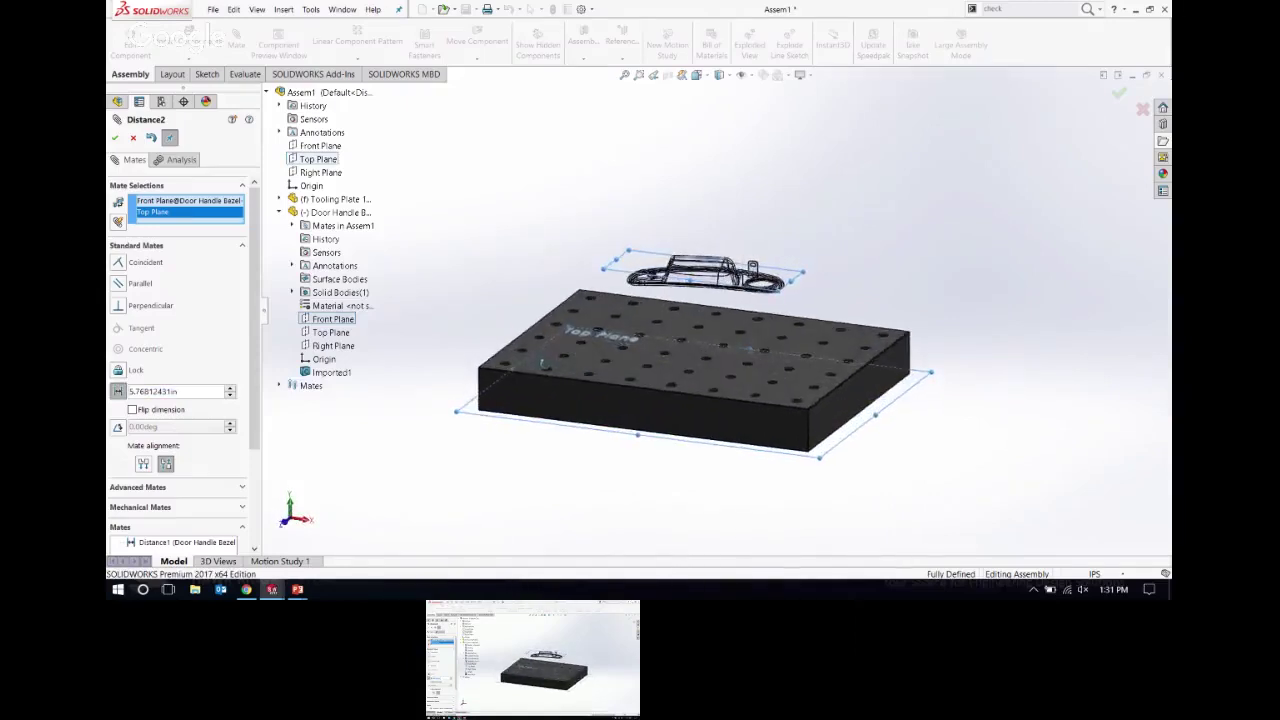
# Step: Replace the assembly's Top Plane in the distance mate selections with the tooling plate's upper face
pyautogui.rightClick(161, 213)
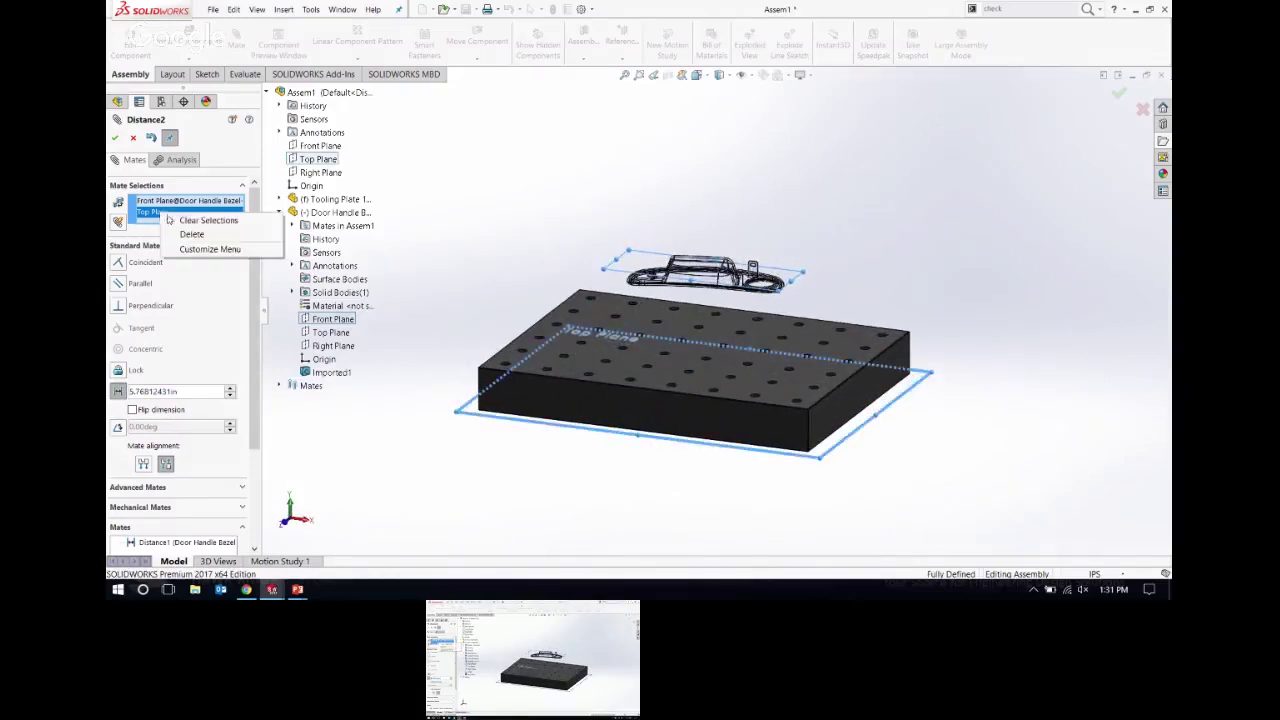
pyautogui.click(195, 234)
pyautogui.moveTo(657, 349); pyautogui.dragTo(603, 320, button='middle')
pyautogui.click(600, 317)
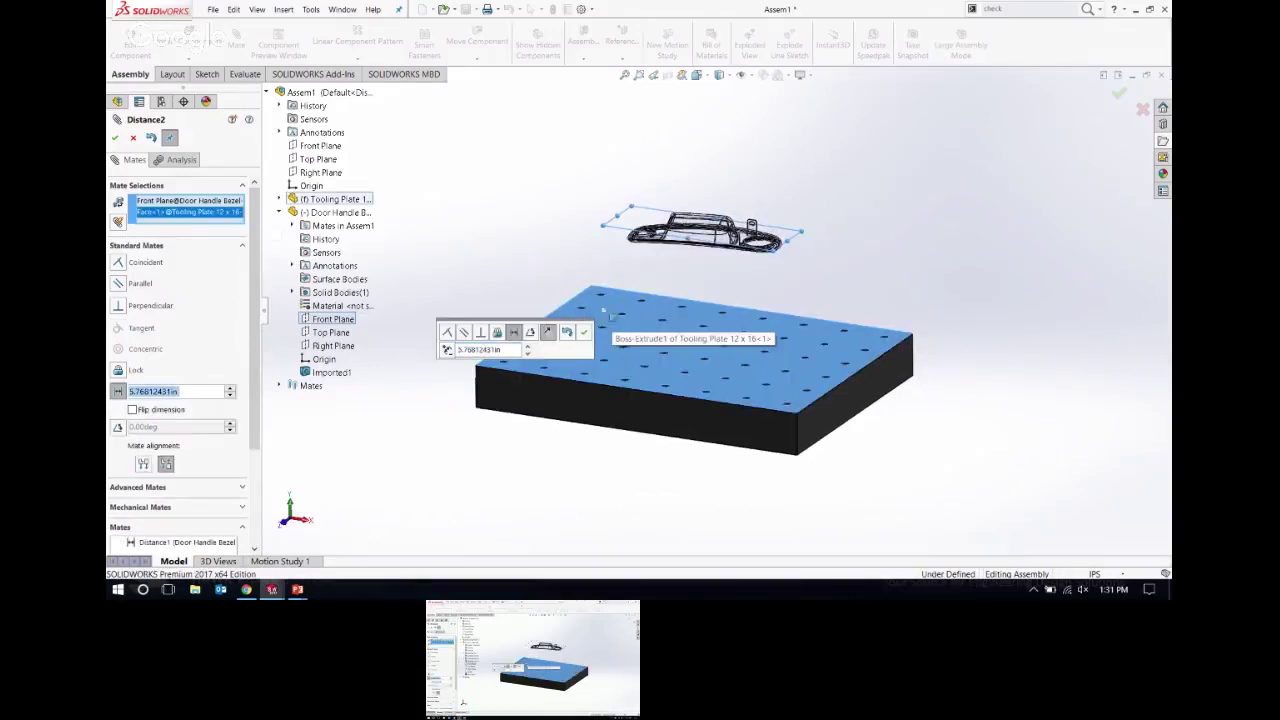
# Step: Set the distance mate between the bezel's Front Plane and the plate's upper face to 4 in, finish mating and collapse the bezel's tree
pyautogui.doubleClick(511, 351)
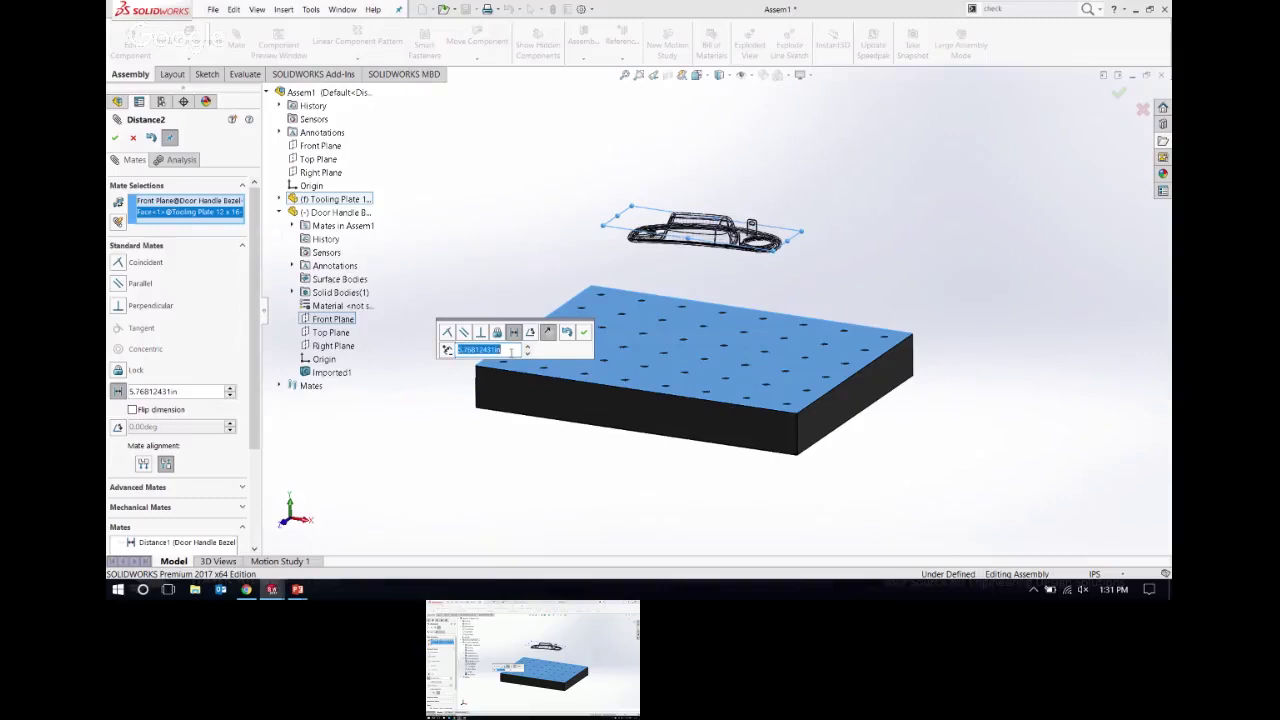
pyautogui.write('4')
pyautogui.press('Return')
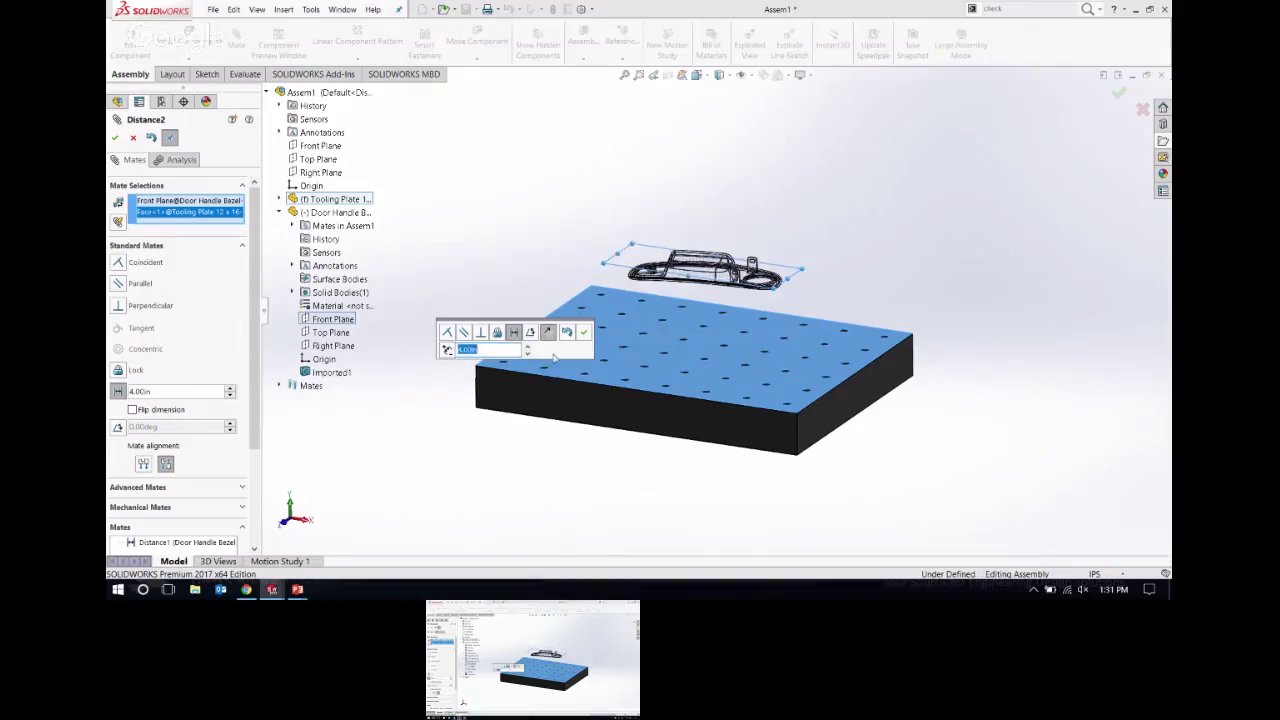
pyautogui.click(584, 331)
pyautogui.press('Return')
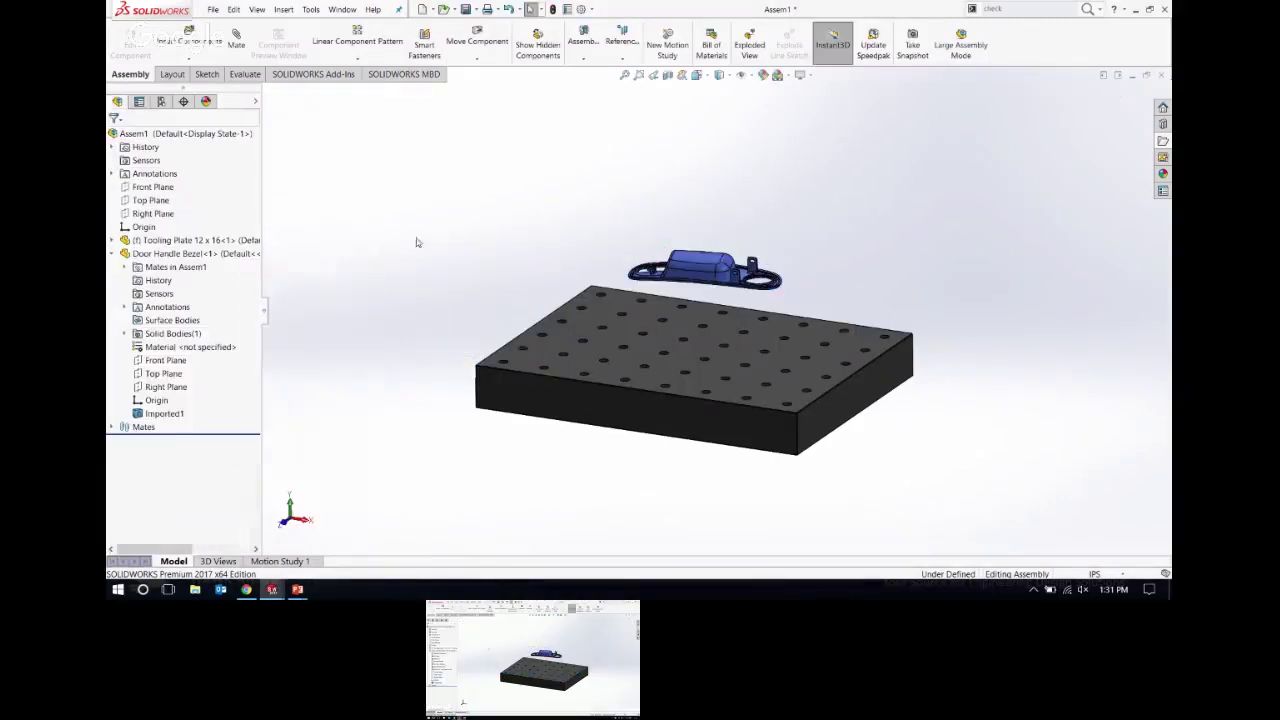
pyautogui.moveTo(520, 274); pyautogui.dragTo(550, 254, button='middle')
pyautogui.click(112, 253)
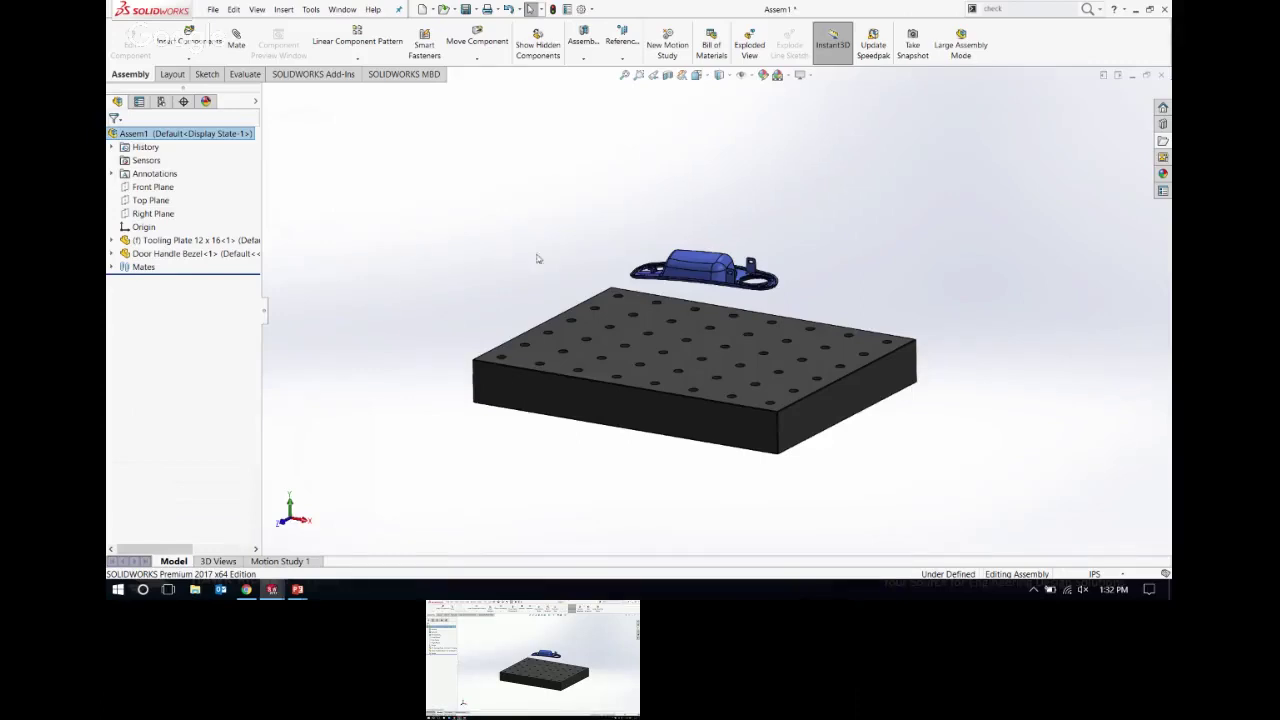
# Step: Start a new part inside the assembly and agree to save the assembly first
pyautogui.scroll(-2, 717, 323)
pyautogui.scroll(1, 766, 271)
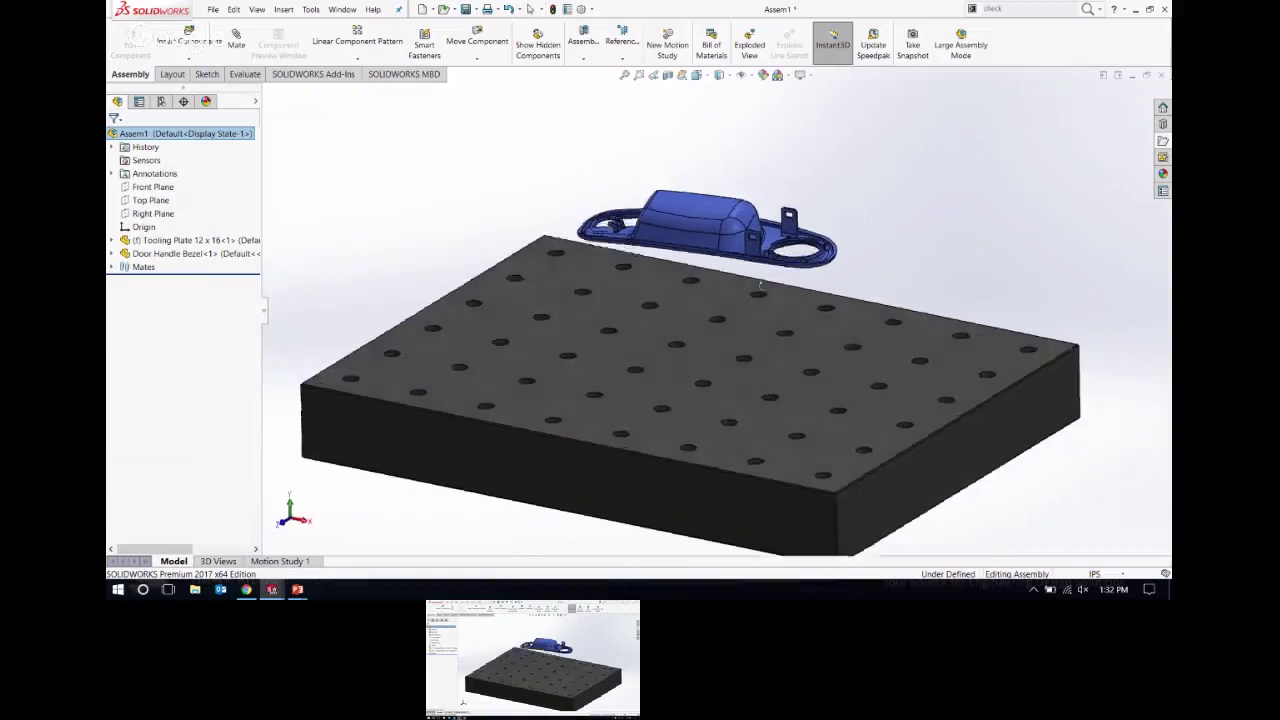
pyautogui.moveTo(760, 285); pyautogui.dragTo(788, 325, button='middle')
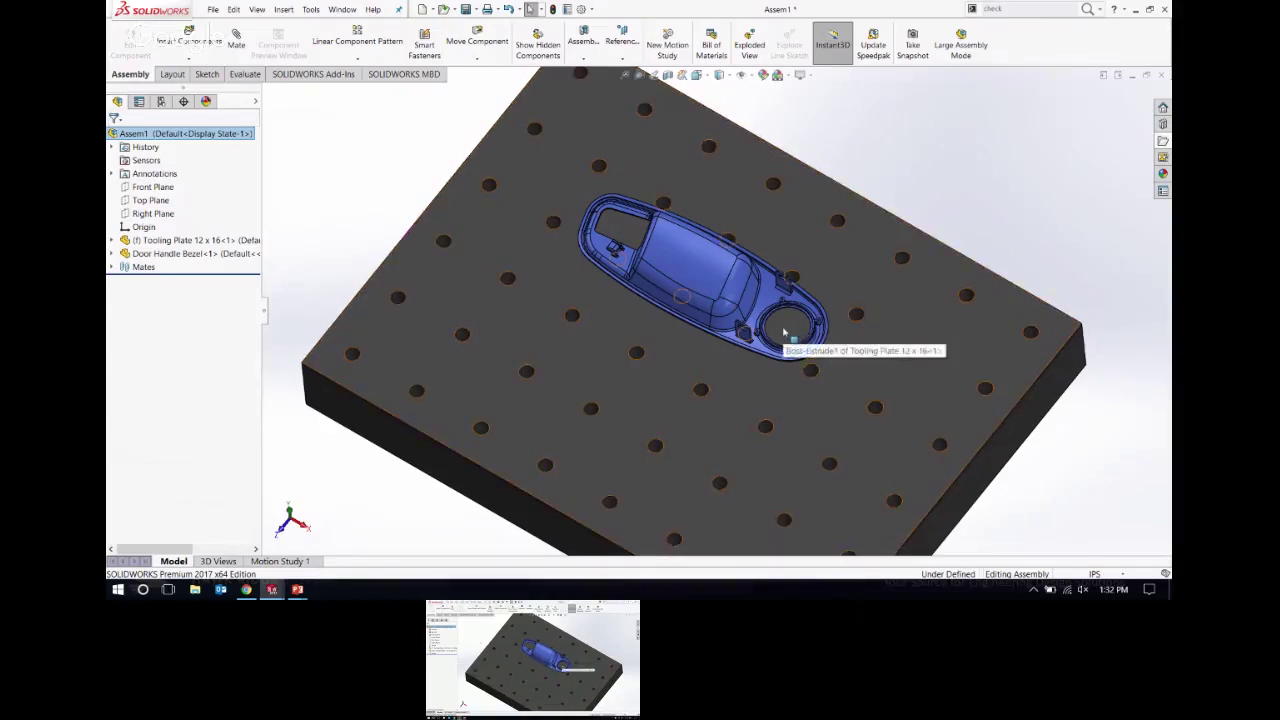
pyautogui.moveTo(784, 333); pyautogui.dragTo(871, 249, button='middle')
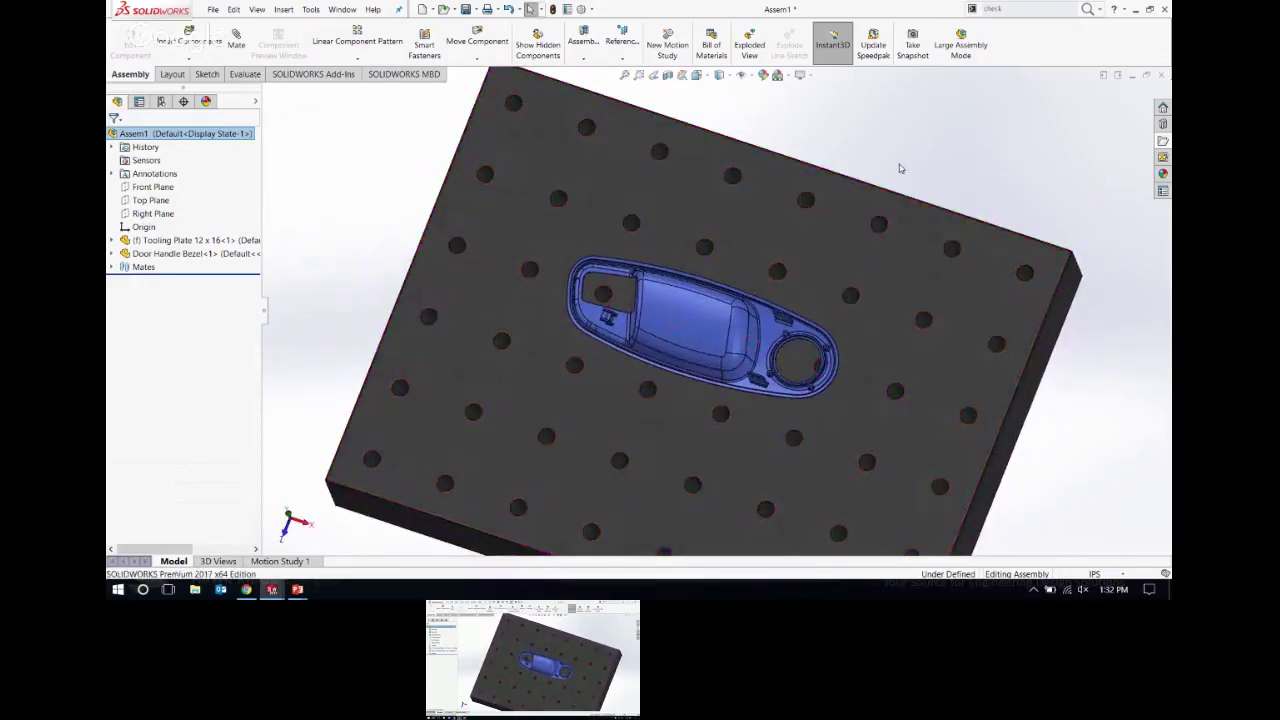
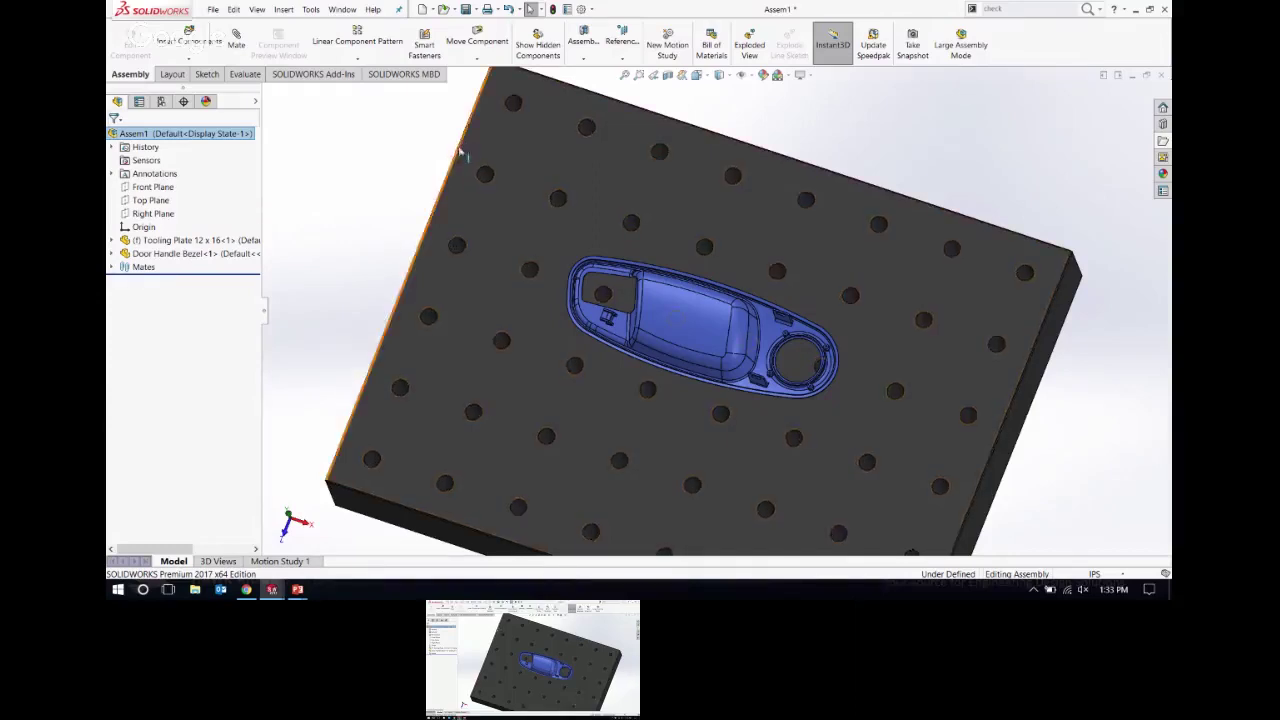
pyautogui.click(190, 59)
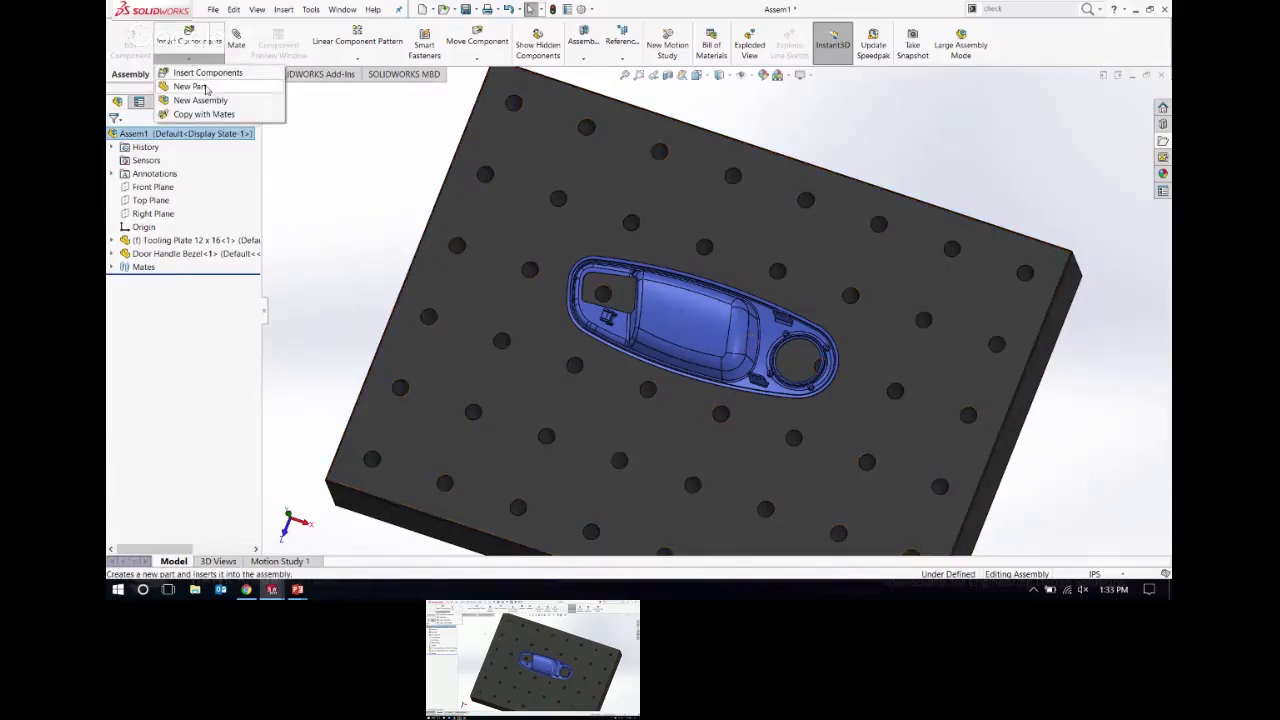
pyautogui.click(205, 88)
pyautogui.click(638, 312)
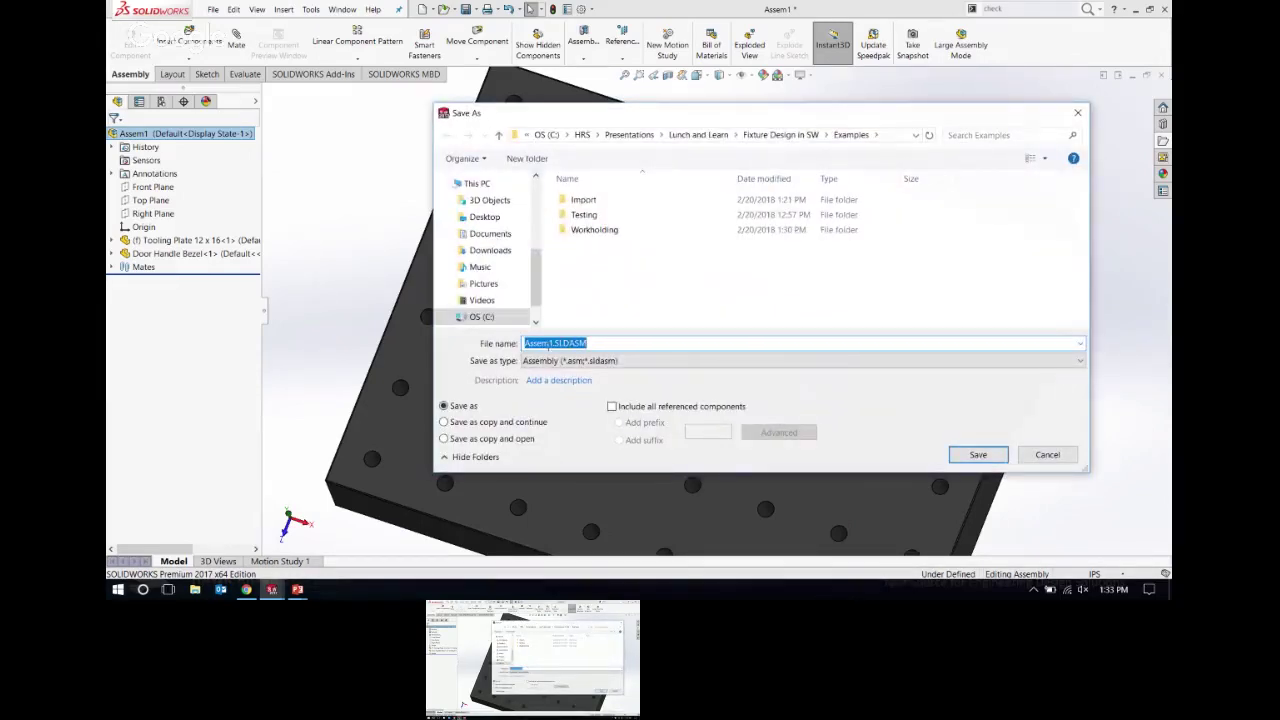
# Step: Save the assembly in the Examples folder as Fixture Assembly 1
pyautogui.click(553, 343)
pyautogui.press('BackSpace')
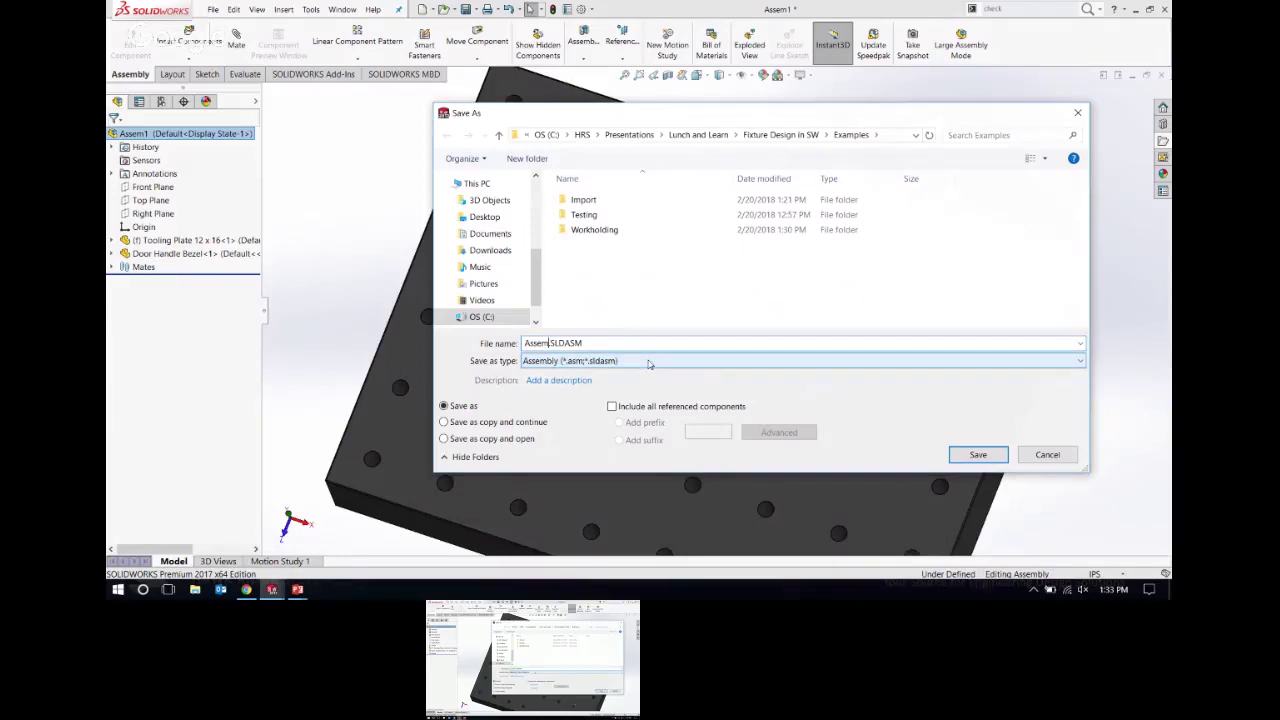
pyautogui.write('bly 1')
pyautogui.click(524, 343)
pyautogui.write('Fixture')
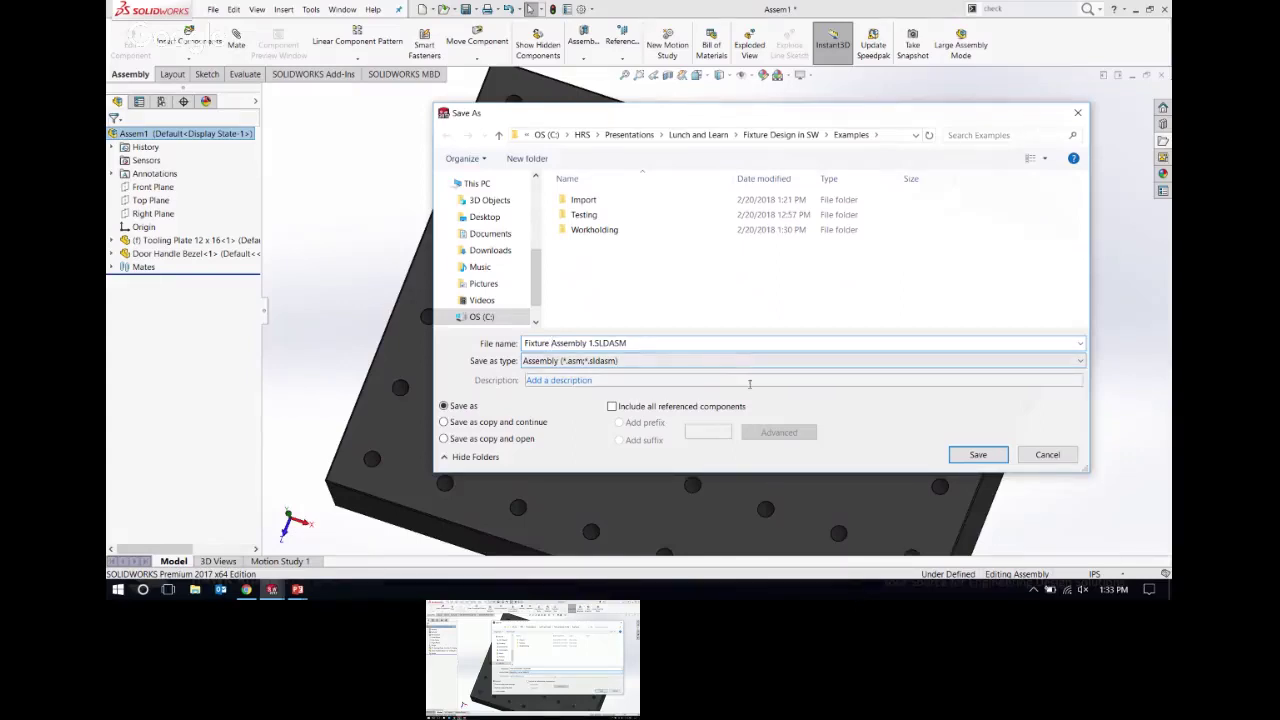
pyautogui.click(977, 455)
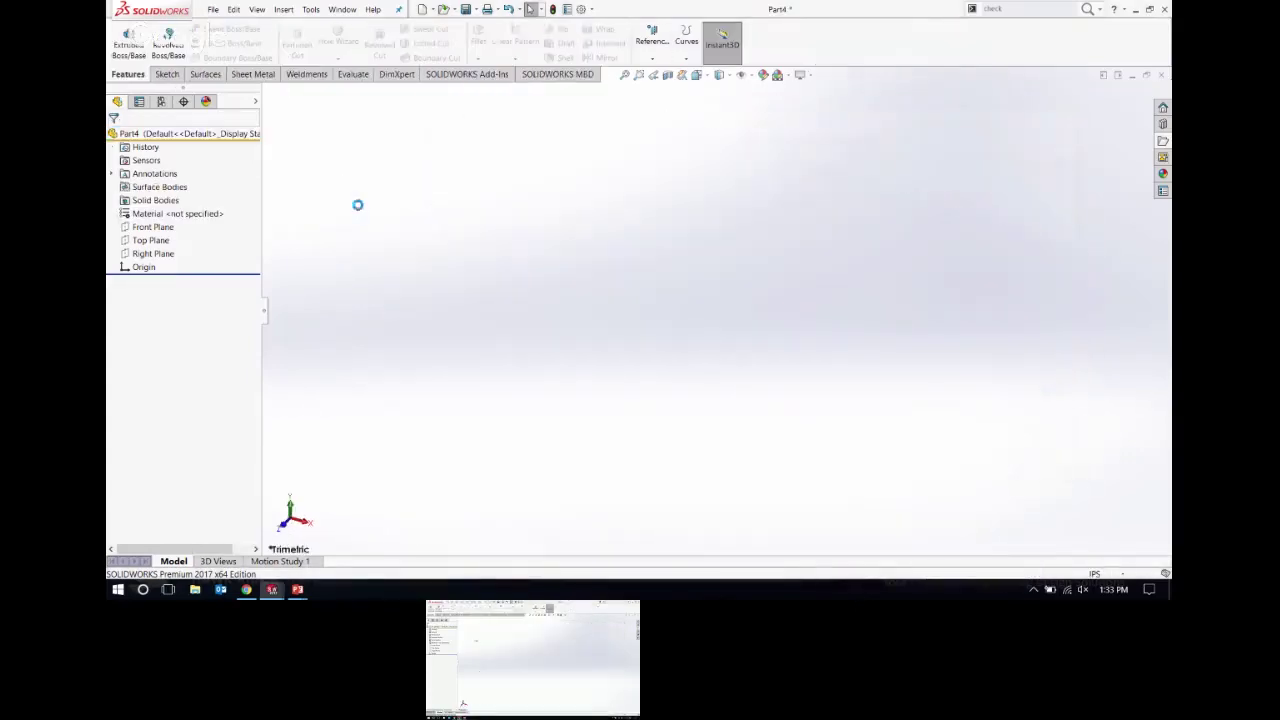
# Step: Save the new part as Support 1 and place it on the tooling plate's upper face
pyautogui.hotkey('ctrl', 's')
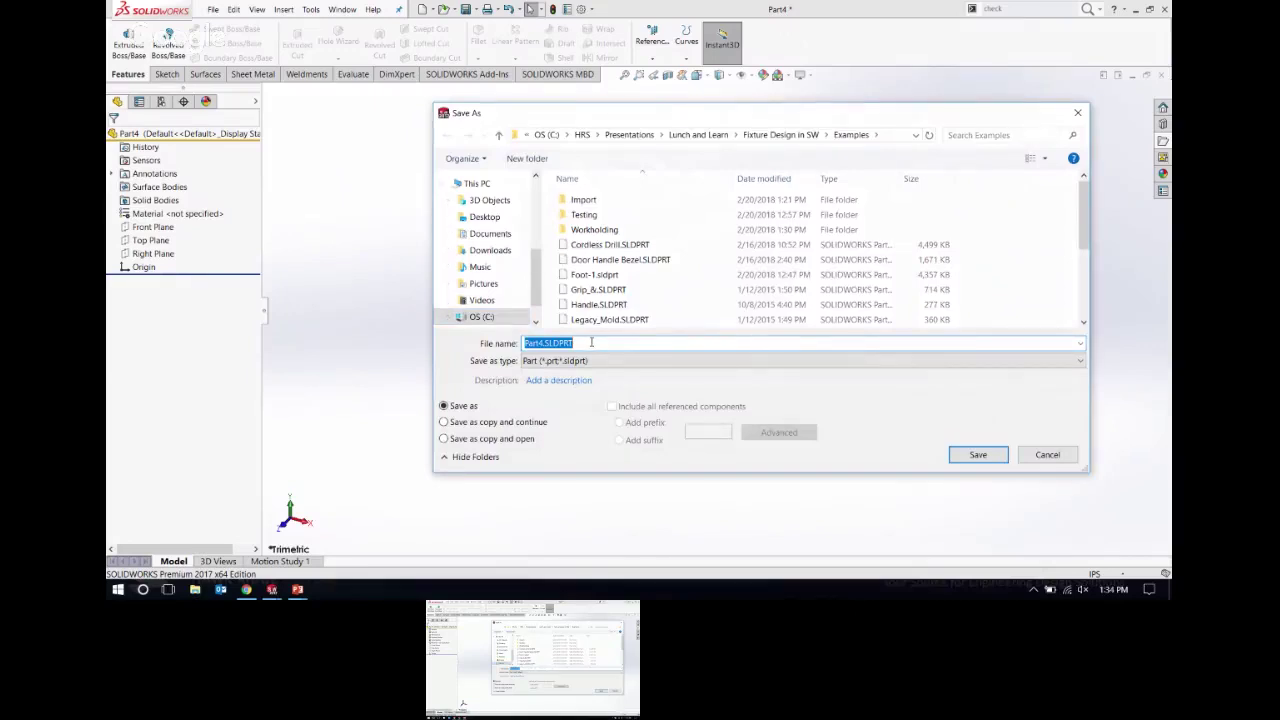
pyautogui.write('Support 1')
pyautogui.click(976, 455)
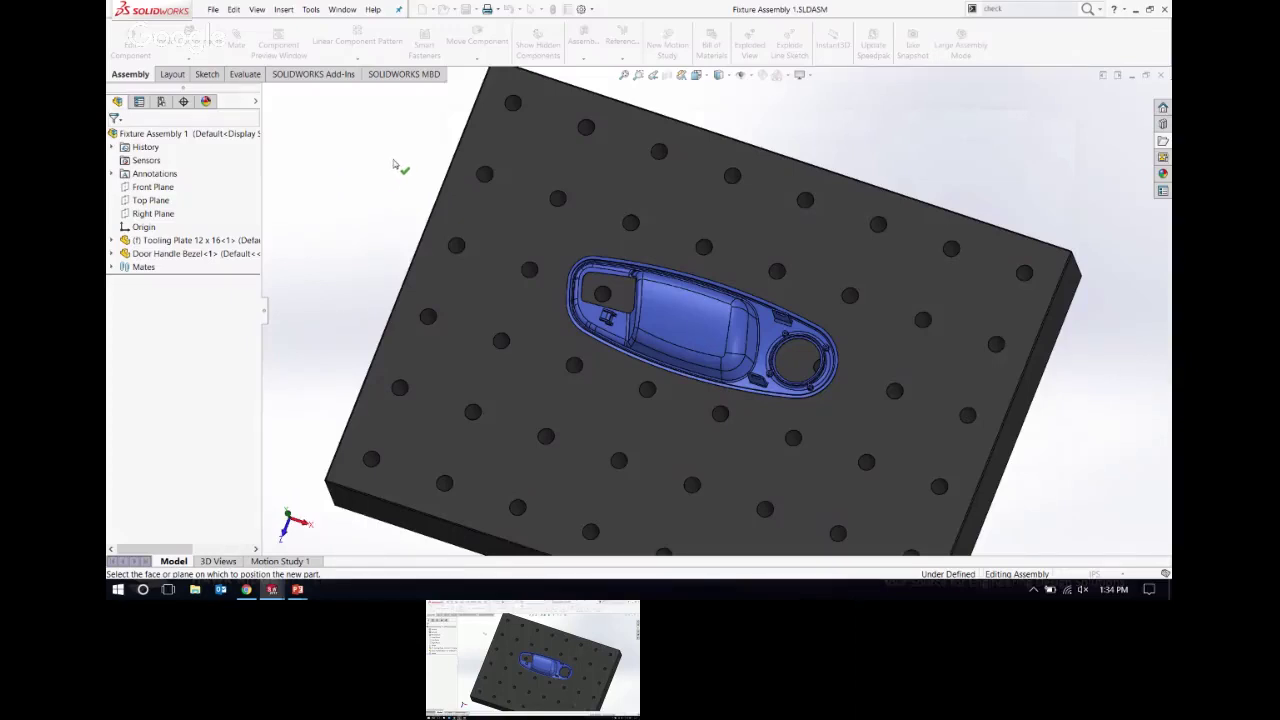
pyautogui.click(513, 232)
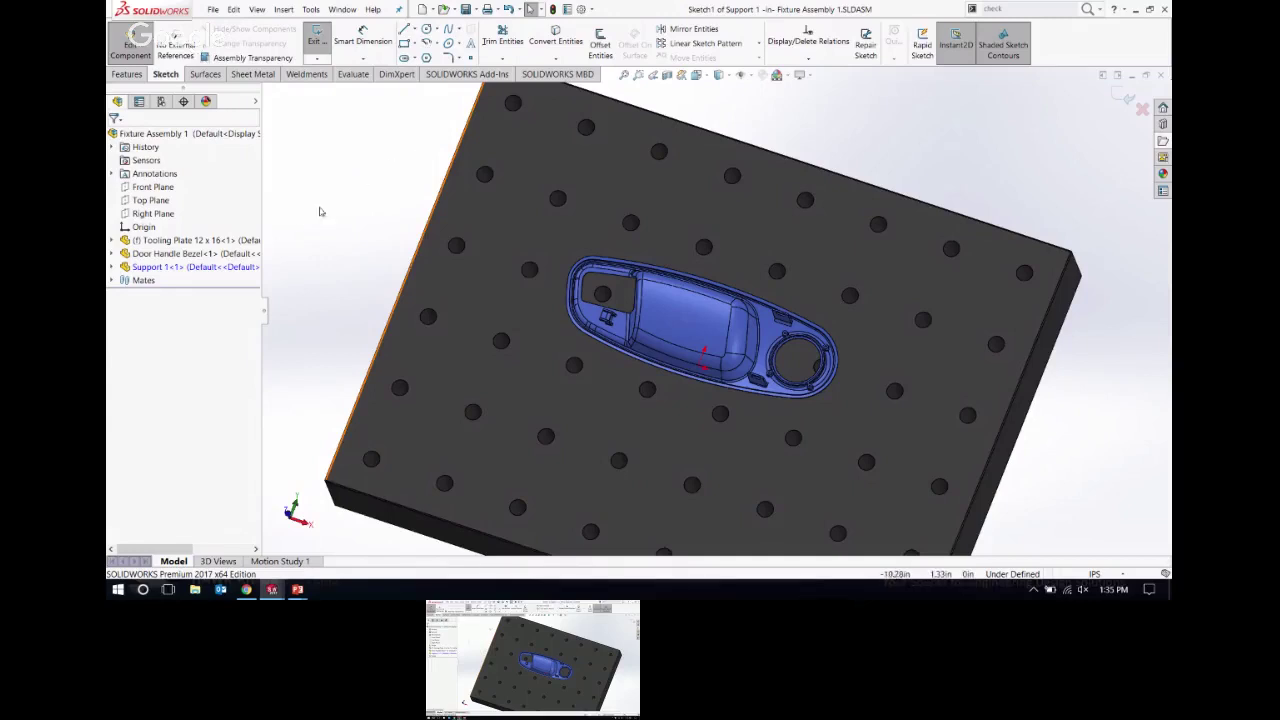
# Step: Examine the tree contents of Support 1 and Door Handle Bezel, and the bezel's round opening seen square to the sketch plane
pyautogui.click(112, 267)
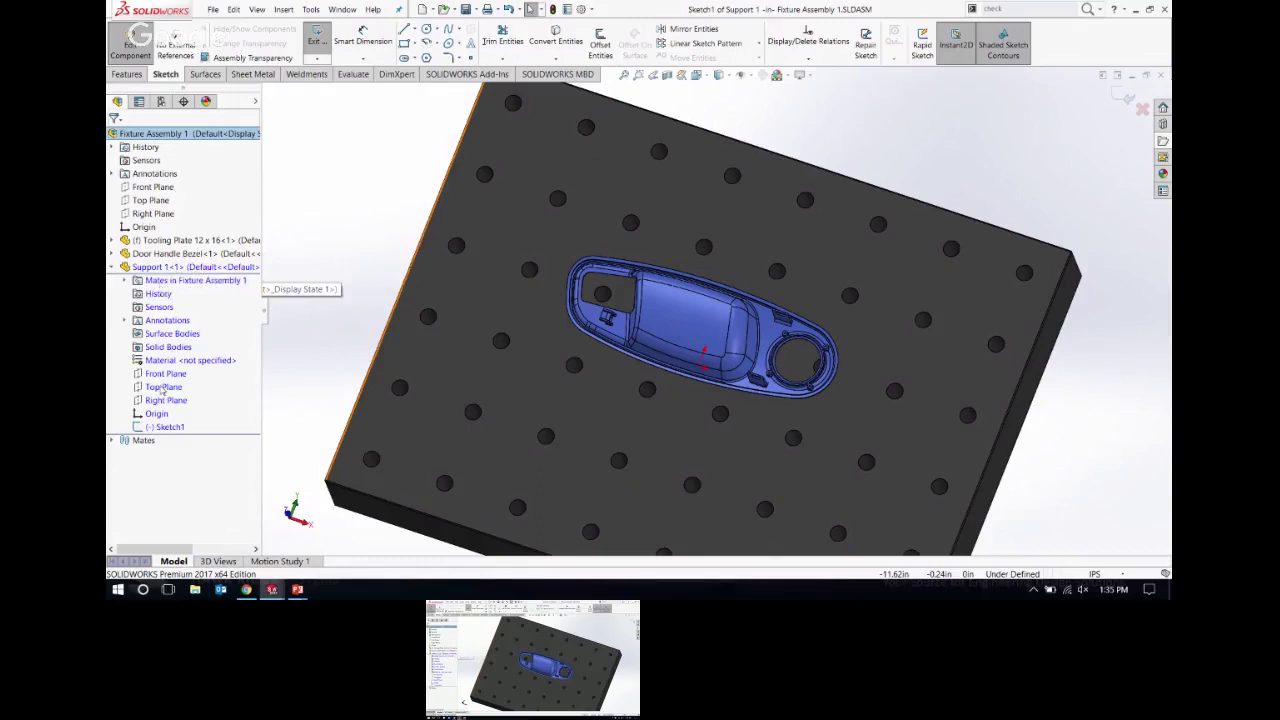
pyautogui.click(112, 254)
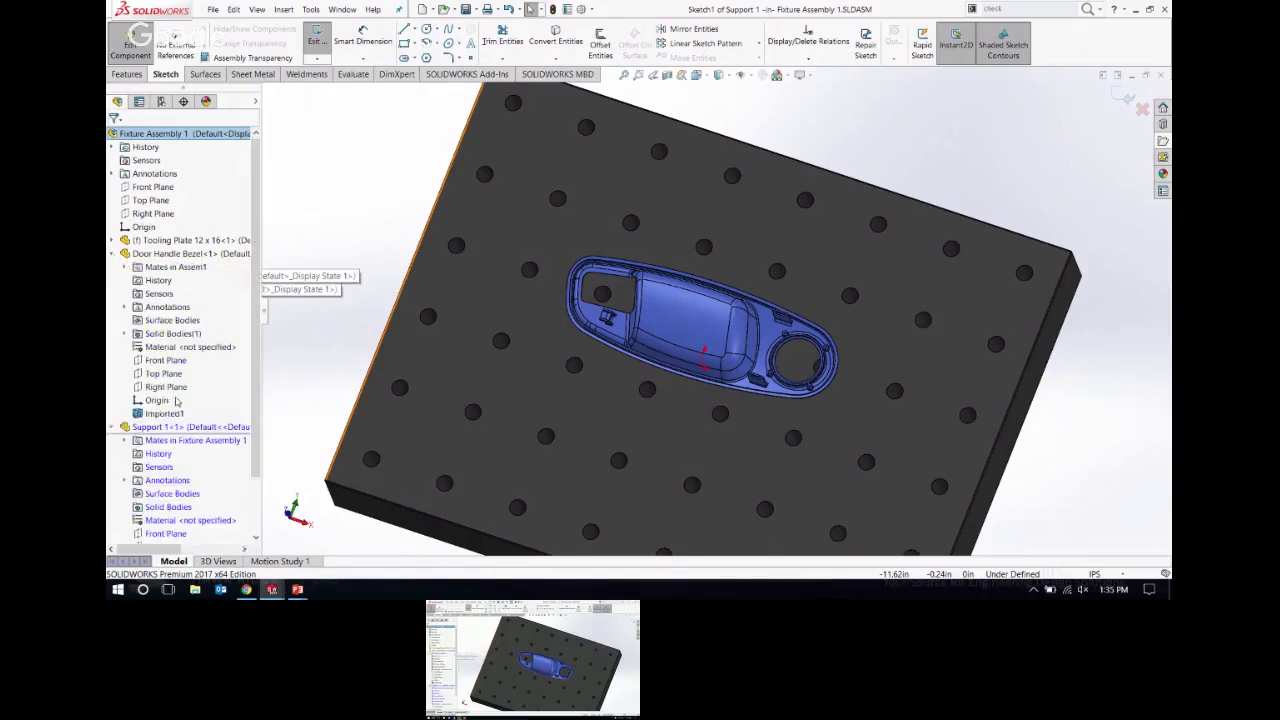
pyautogui.scroll(-2, 177, 400)
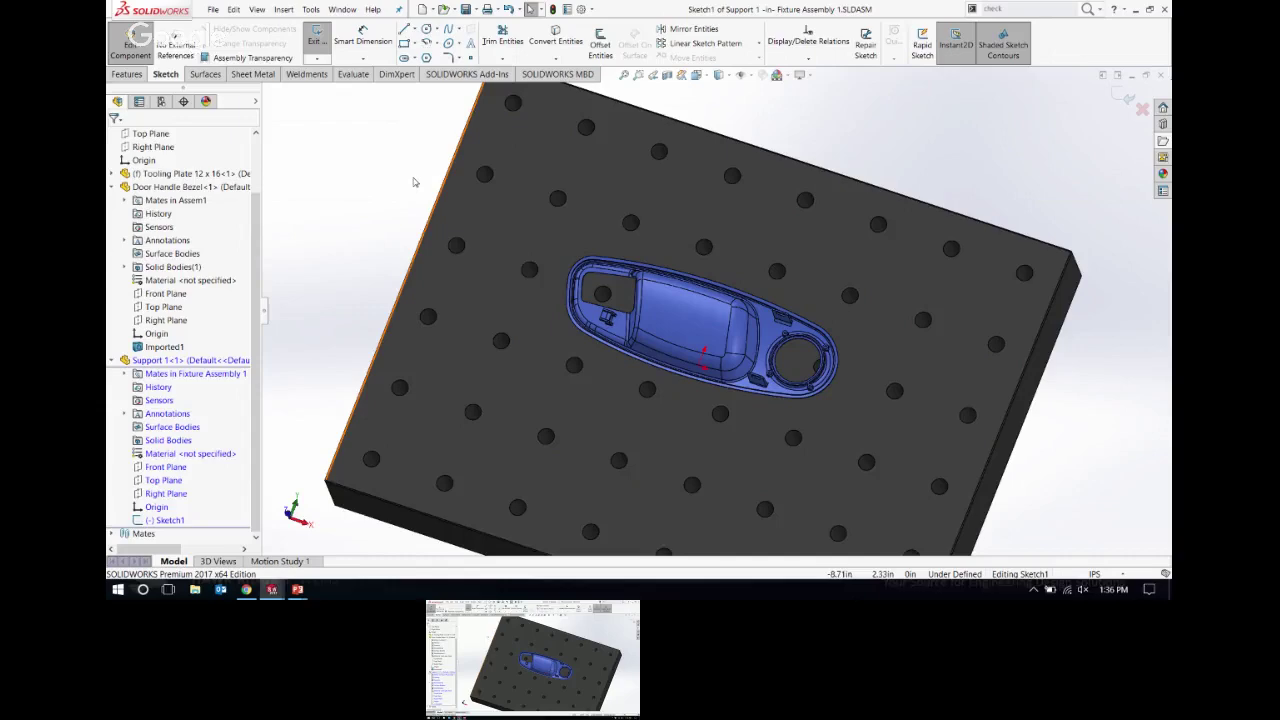
pyautogui.hotkey('ctrl', '8')
pyautogui.scroll(-5, 760, 288)
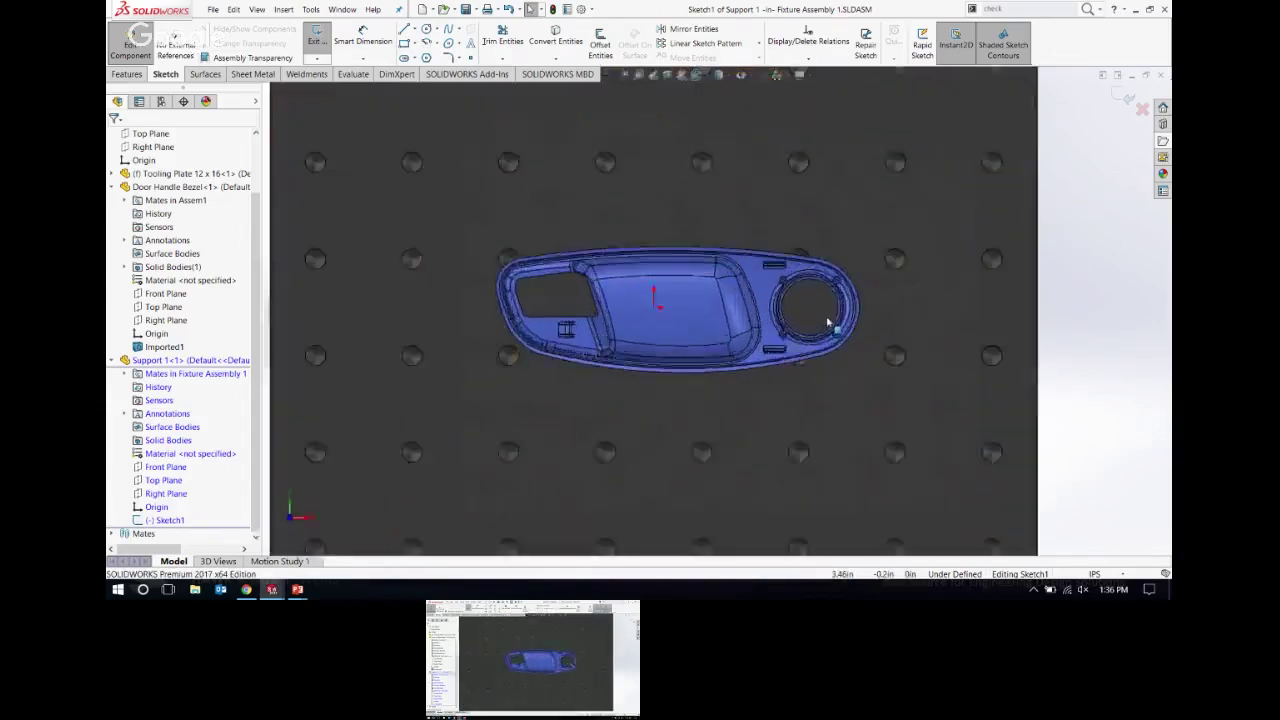
pyautogui.scroll(-1, 762, 285)
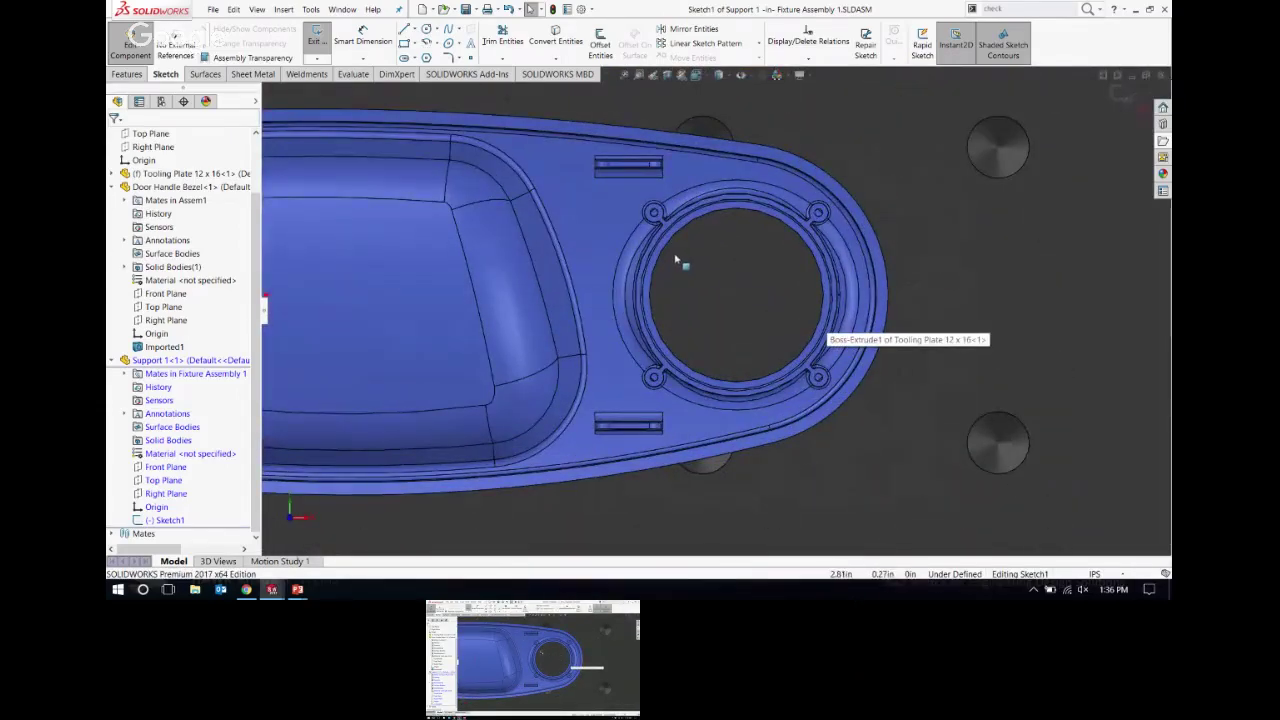
pyautogui.click(734, 240)
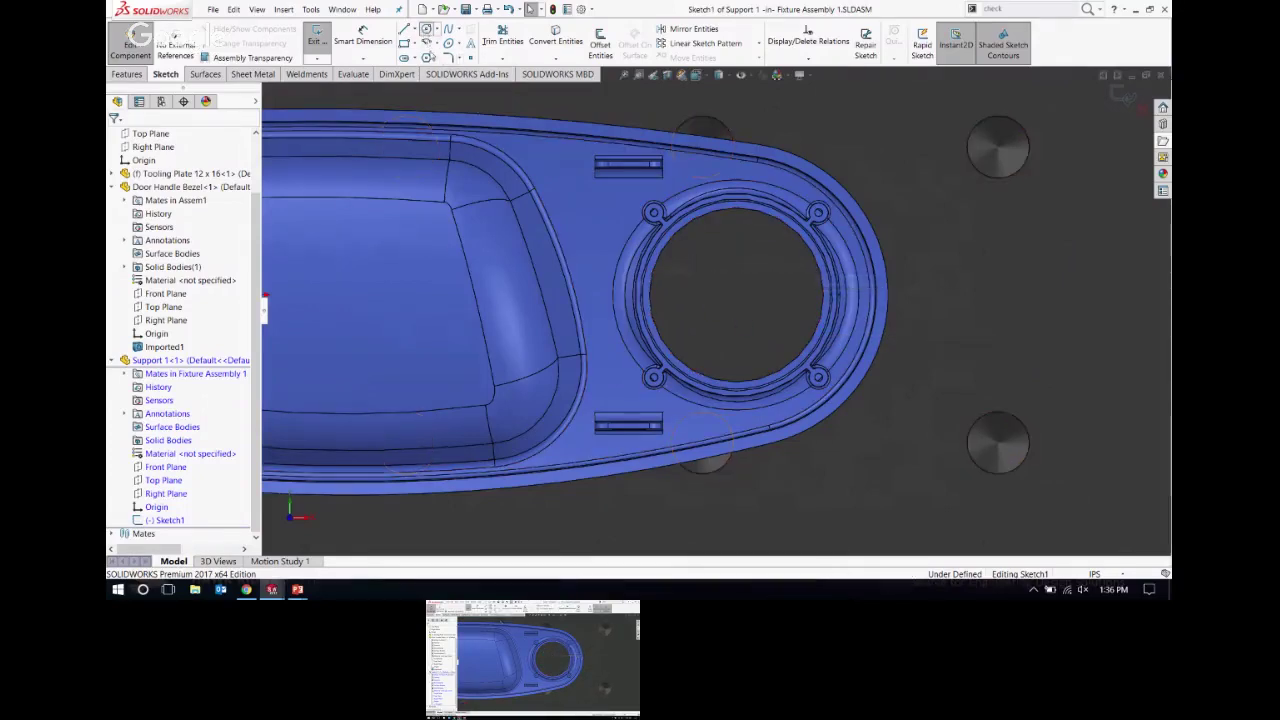
pyautogui.click(426, 29)
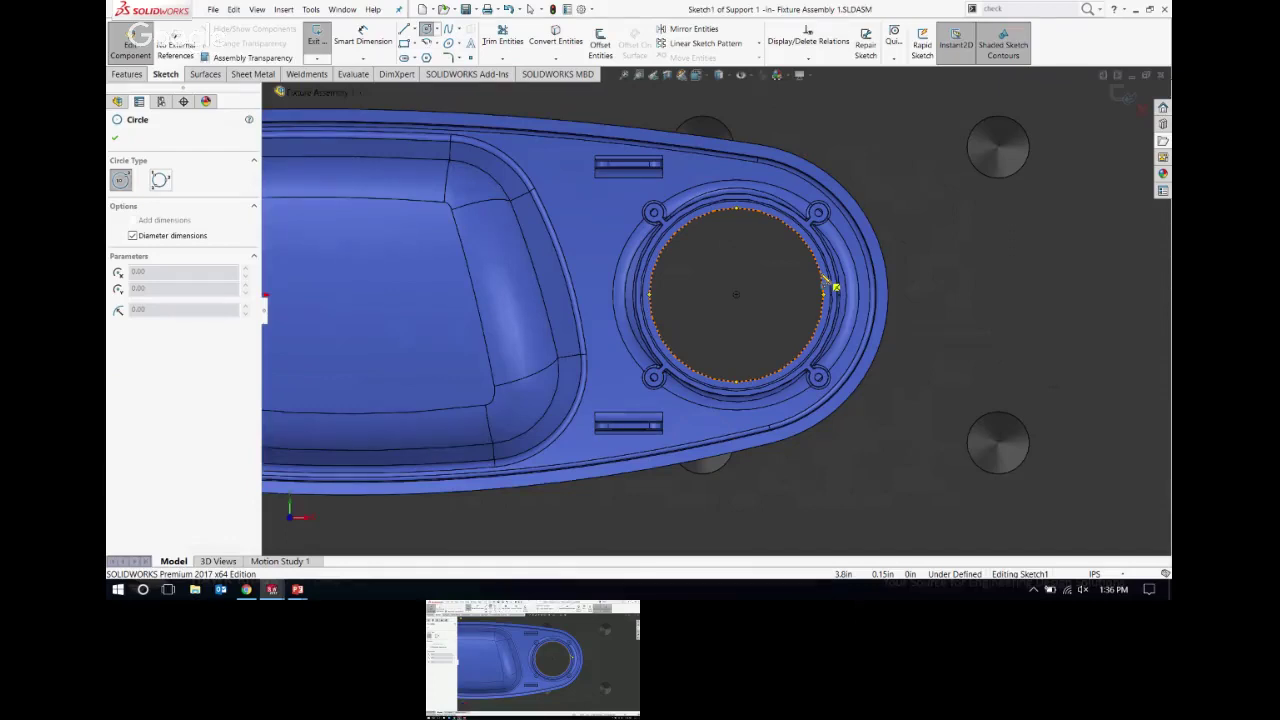
pyautogui.click(739, 301)
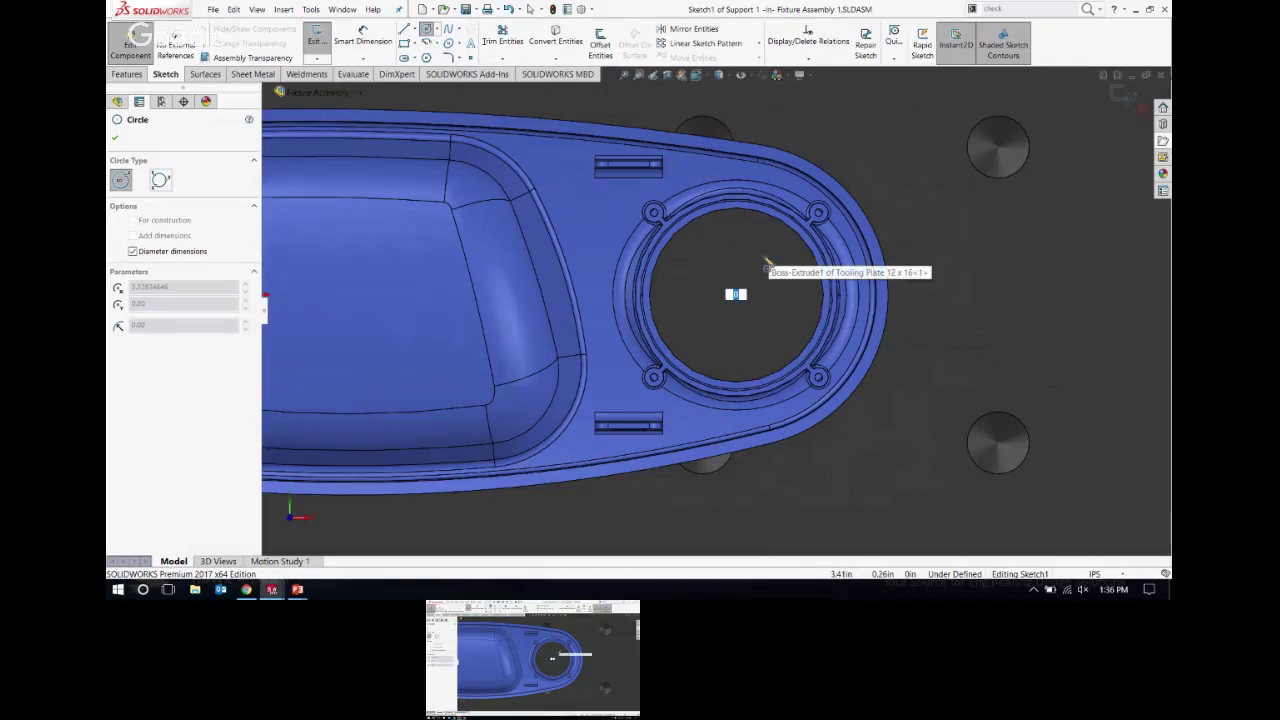
pyautogui.press('Escape')
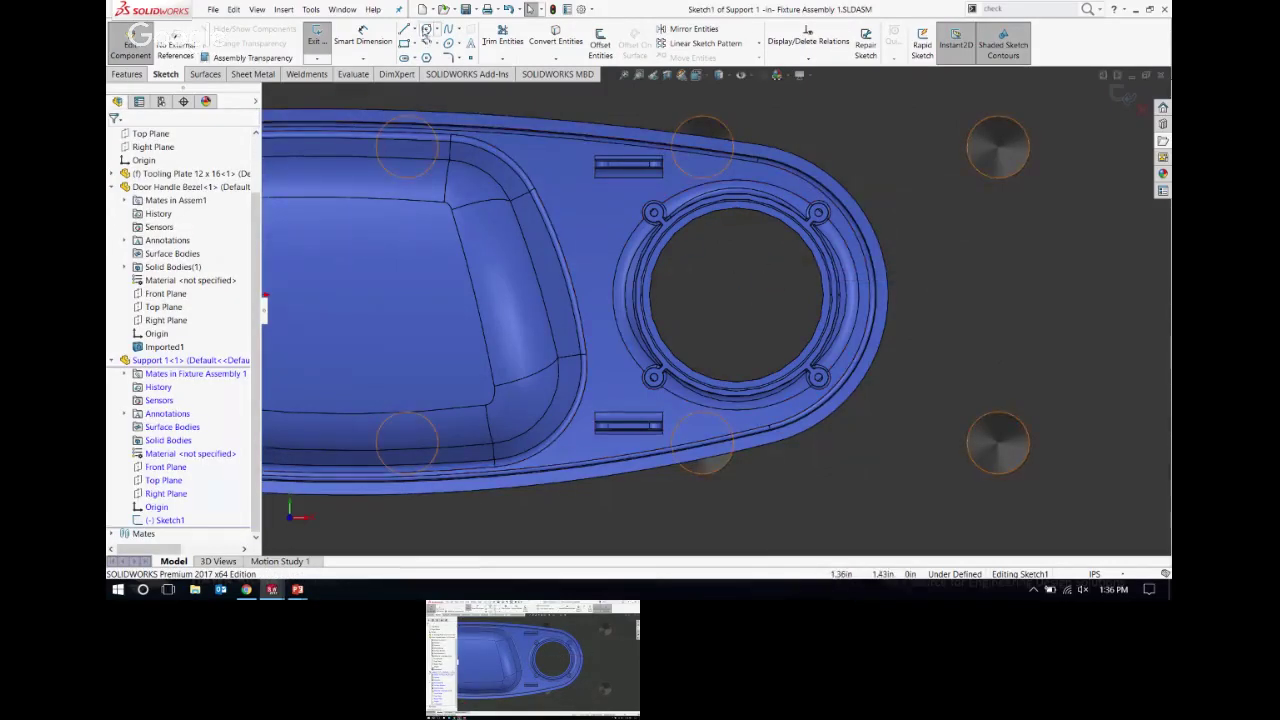
# Step: Sketch a circle centred on the axis of the bezel's round opening and set its diameter to 2 in
pyautogui.click(426, 30)
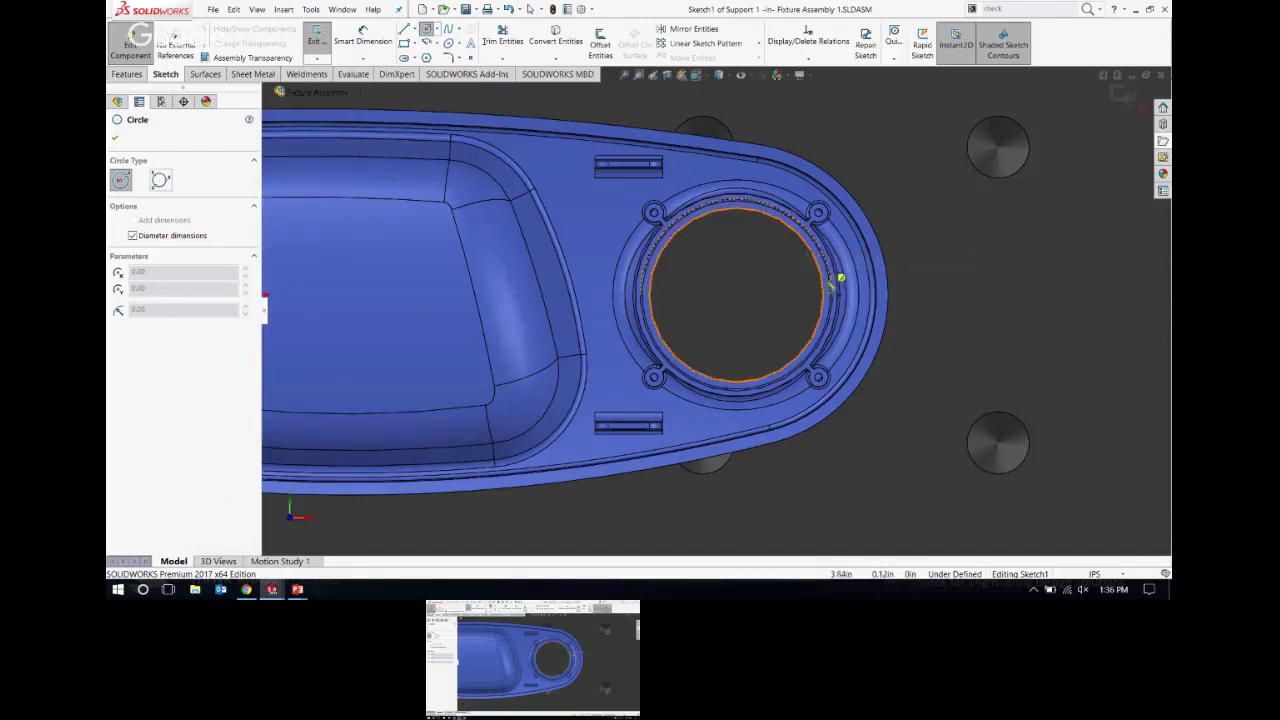
pyautogui.click(737, 293)
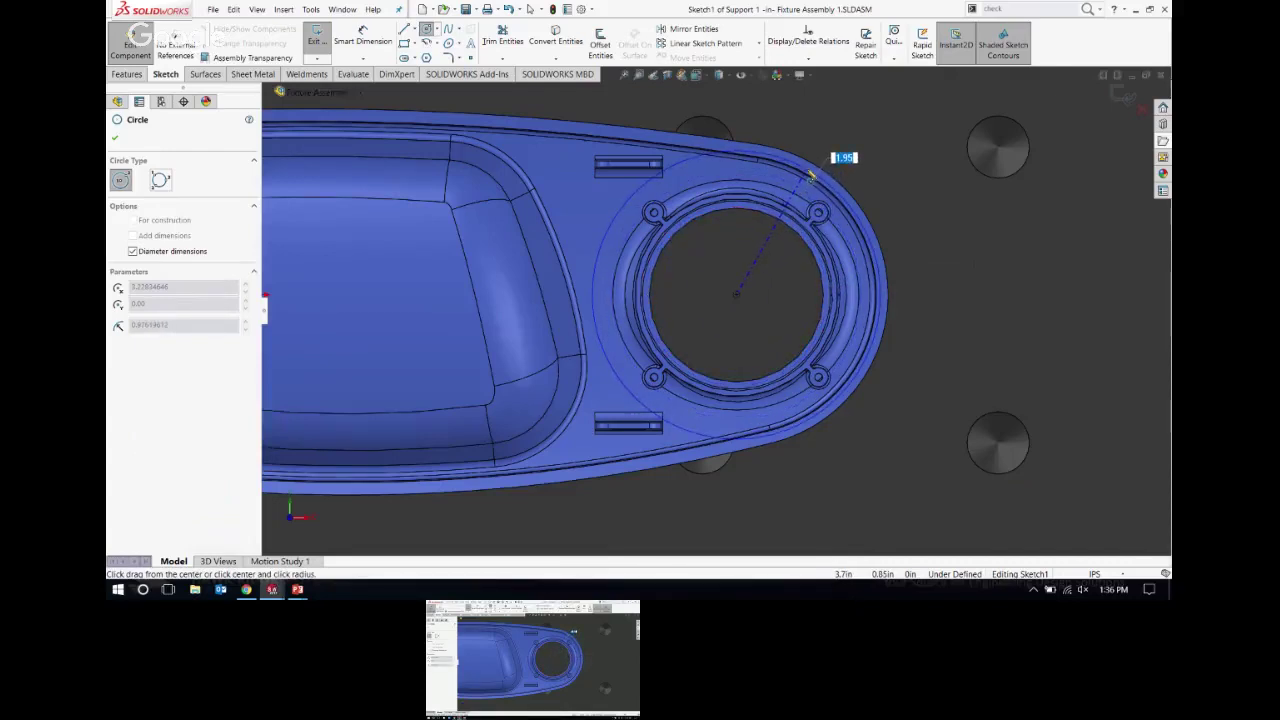
pyautogui.click(812, 176)
pyautogui.write('2')
pyautogui.press('Return')
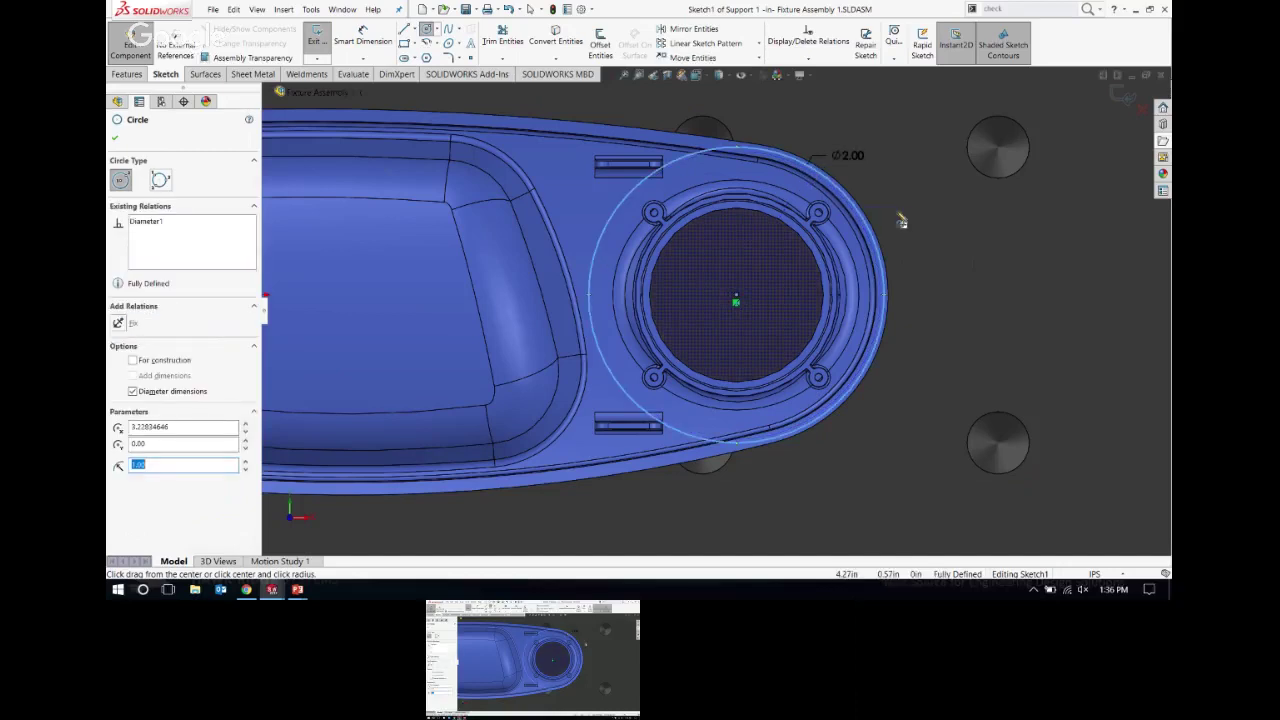
pyautogui.press('Escape')
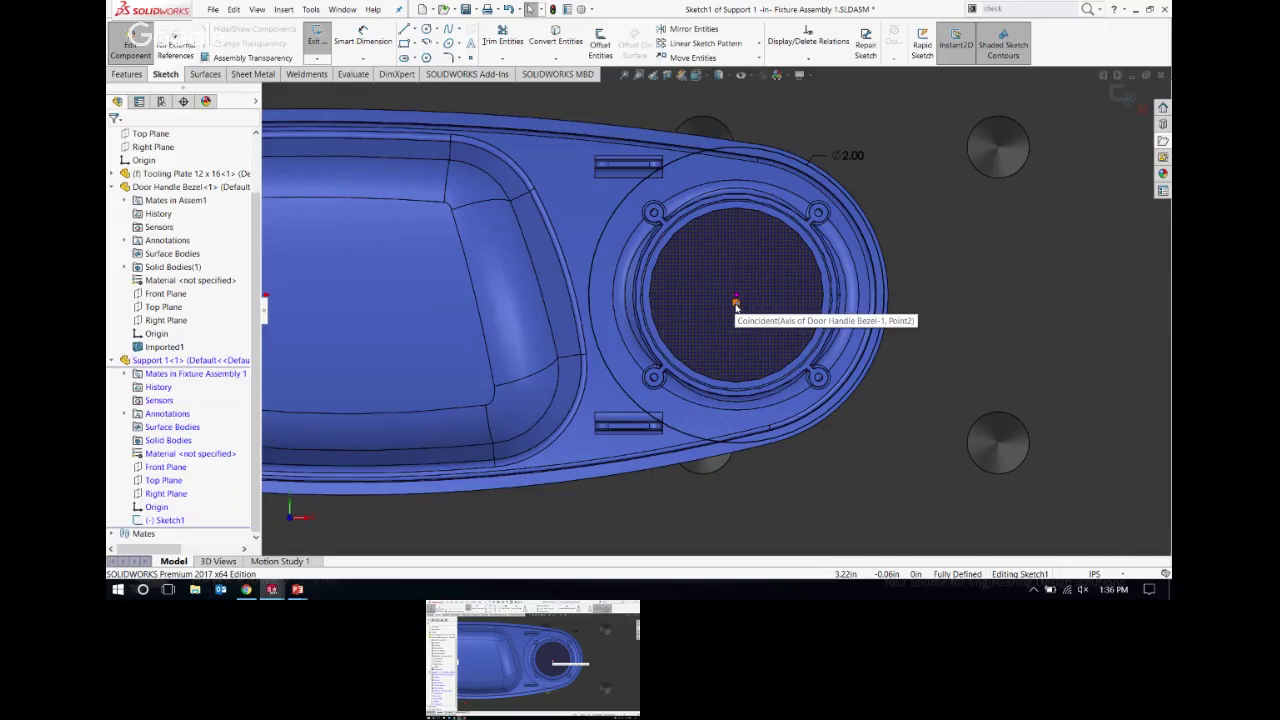
# Step: Inspect the coincident relation at the circle's centre and list all relations in the sketch
pyautogui.click(736, 301)
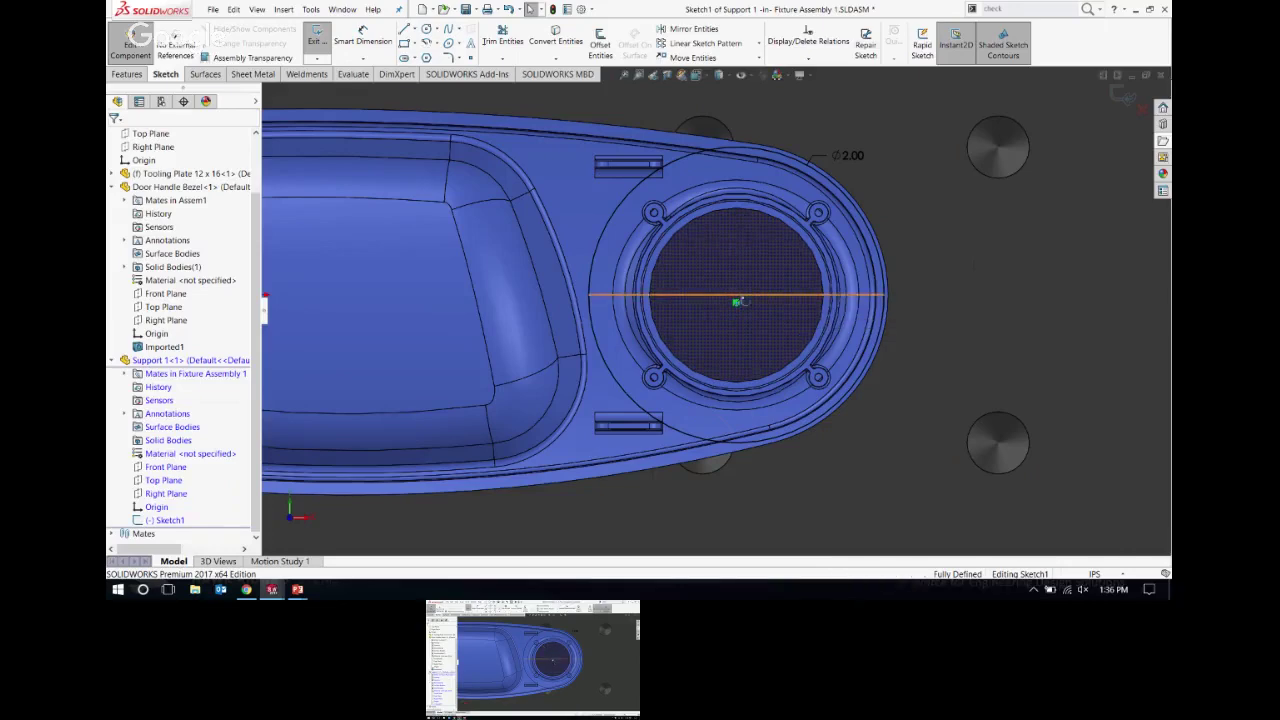
pyautogui.moveTo(736, 301)
pyautogui.mouseDown(button='middle')
pyautogui.moveTo(749, 226)
pyautogui.moveTo(703, 135)
pyautogui.mouseUp(button='middle')
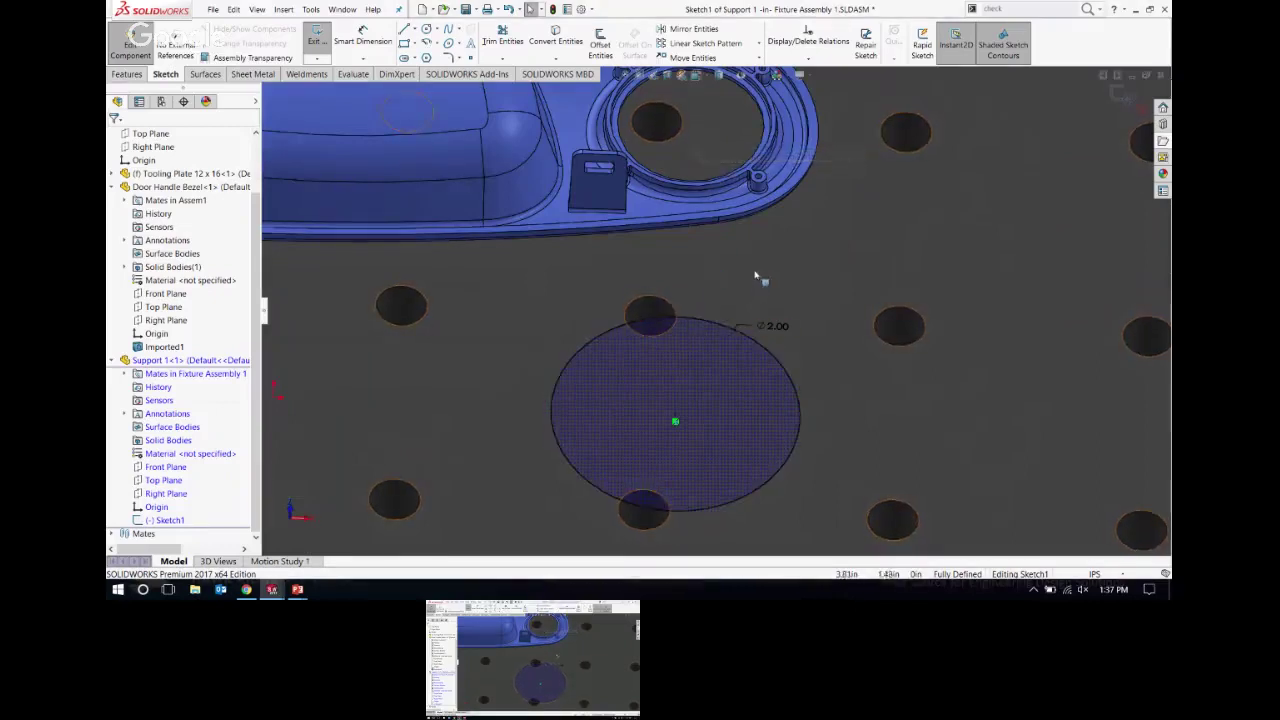
pyautogui.moveTo(755, 276); pyautogui.dragTo(674, 471, button='middle')
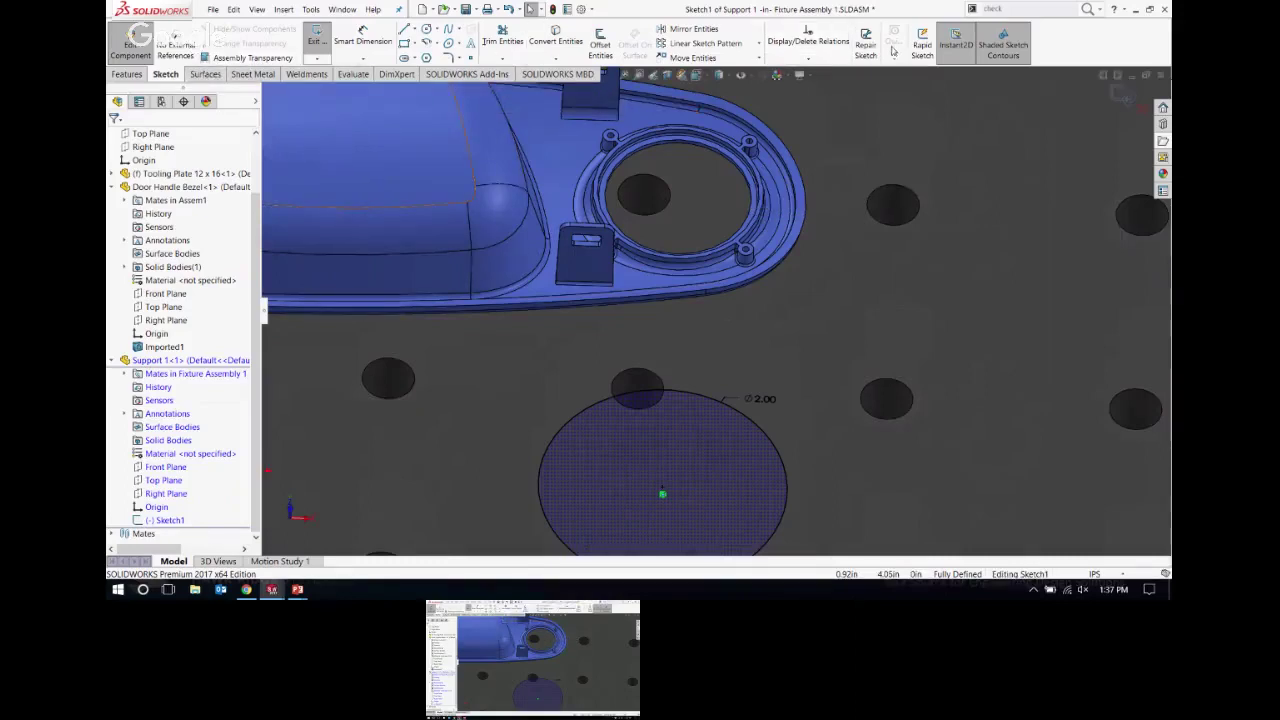
pyautogui.click(808, 40)
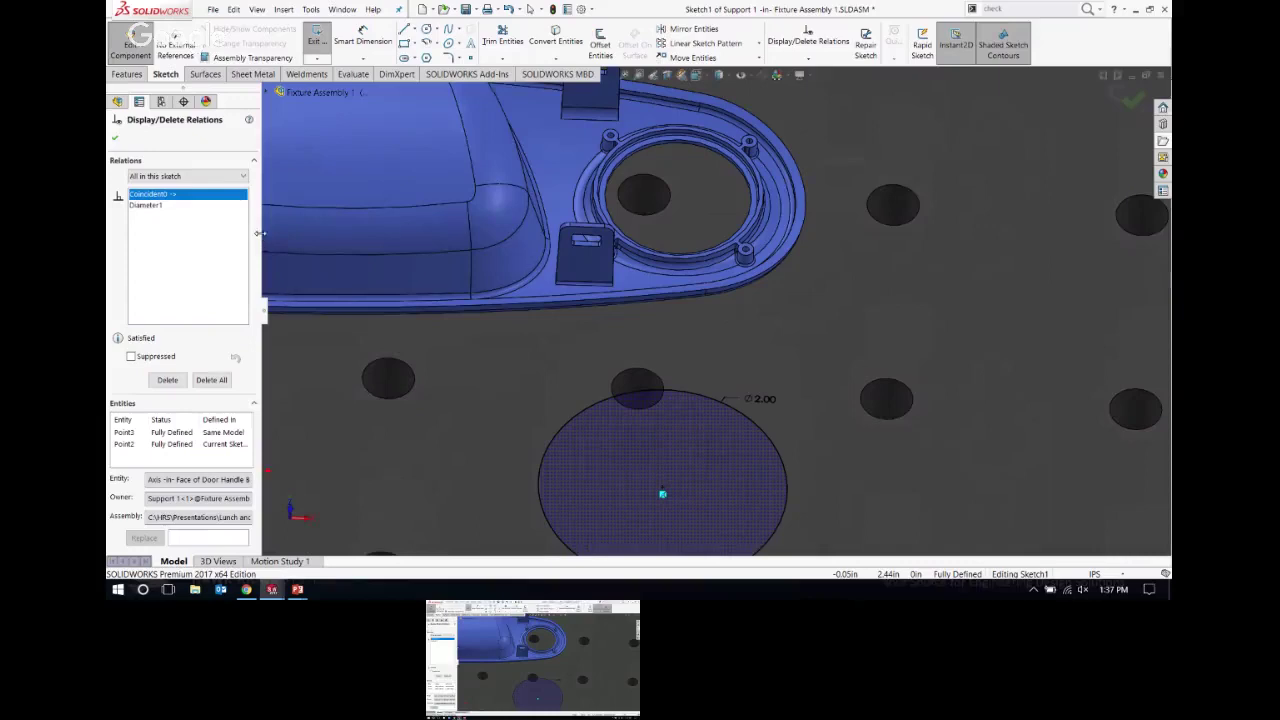
# Step: Inspect the sketch's diameter and coincident relations, including the external entity, owner and assembly path behind the coincident one
pyautogui.moveTo(258, 233); pyautogui.dragTo(278, 233)
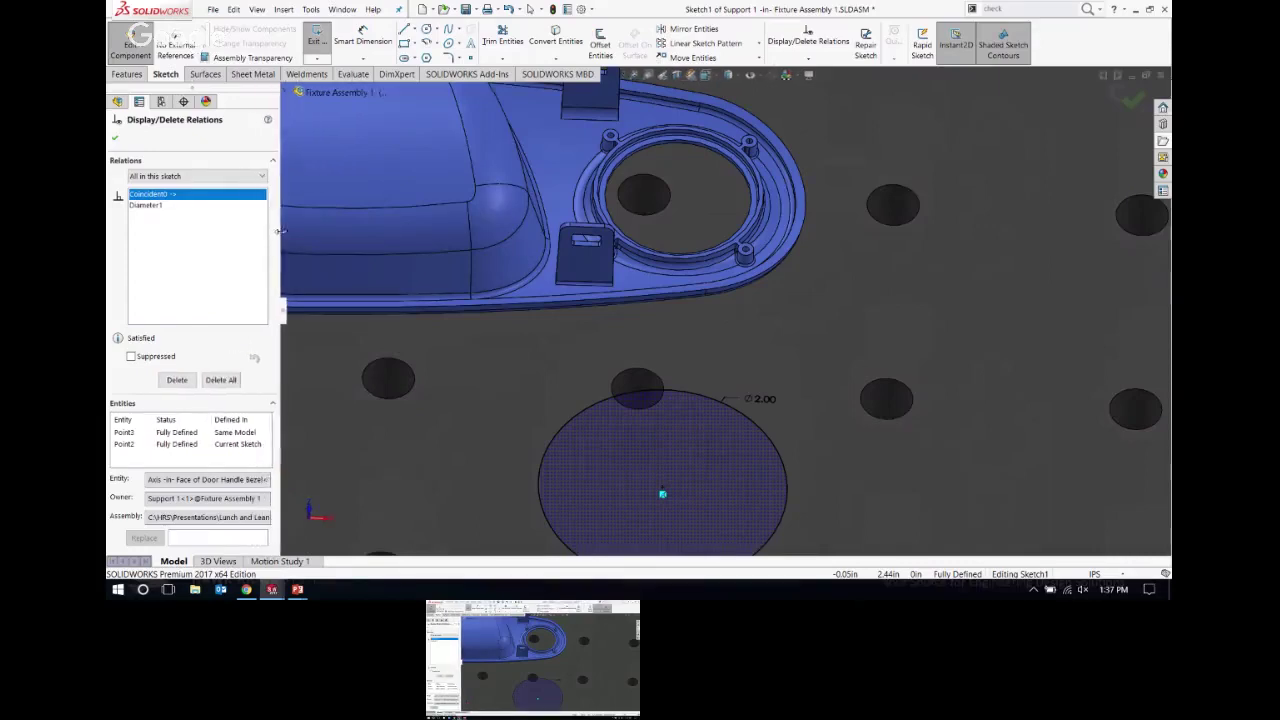
pyautogui.click(155, 207)
pyautogui.keyDown('ctrl'); pyautogui.moveTo(723, 423); pyautogui.dragTo(770, 368, button='middle'); pyautogui.keyUp('ctrl')
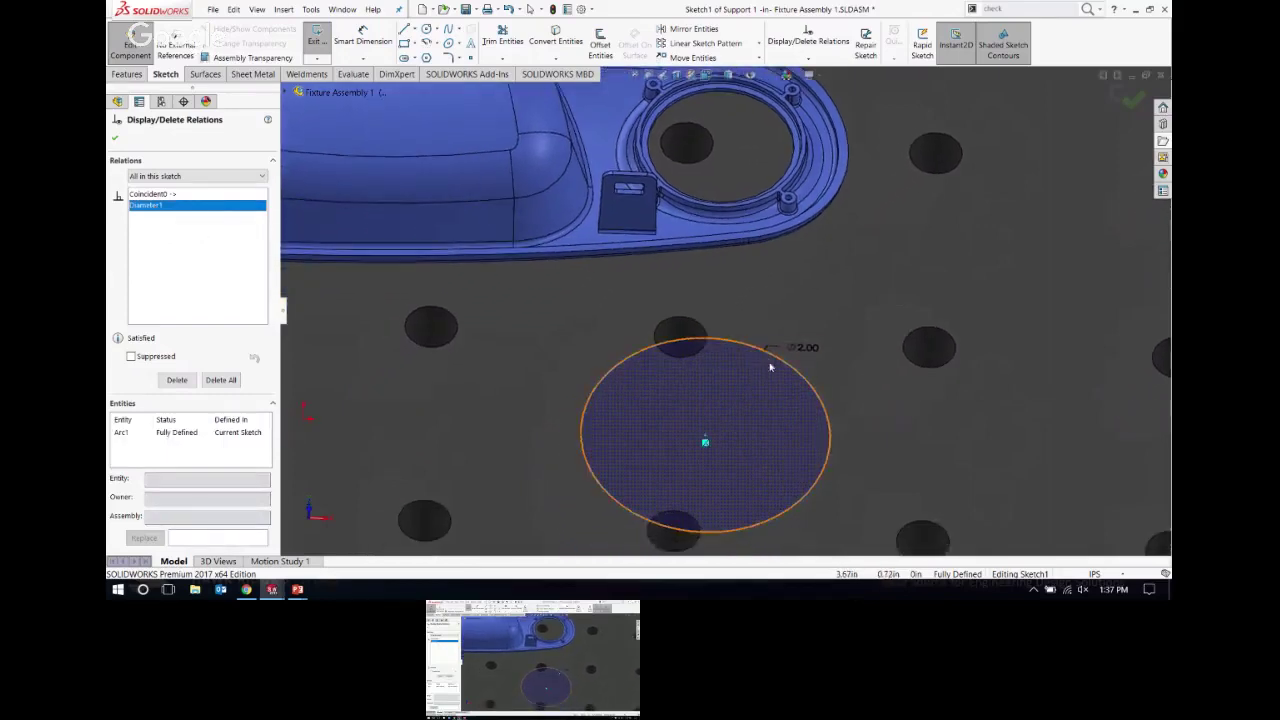
pyautogui.click(176, 195)
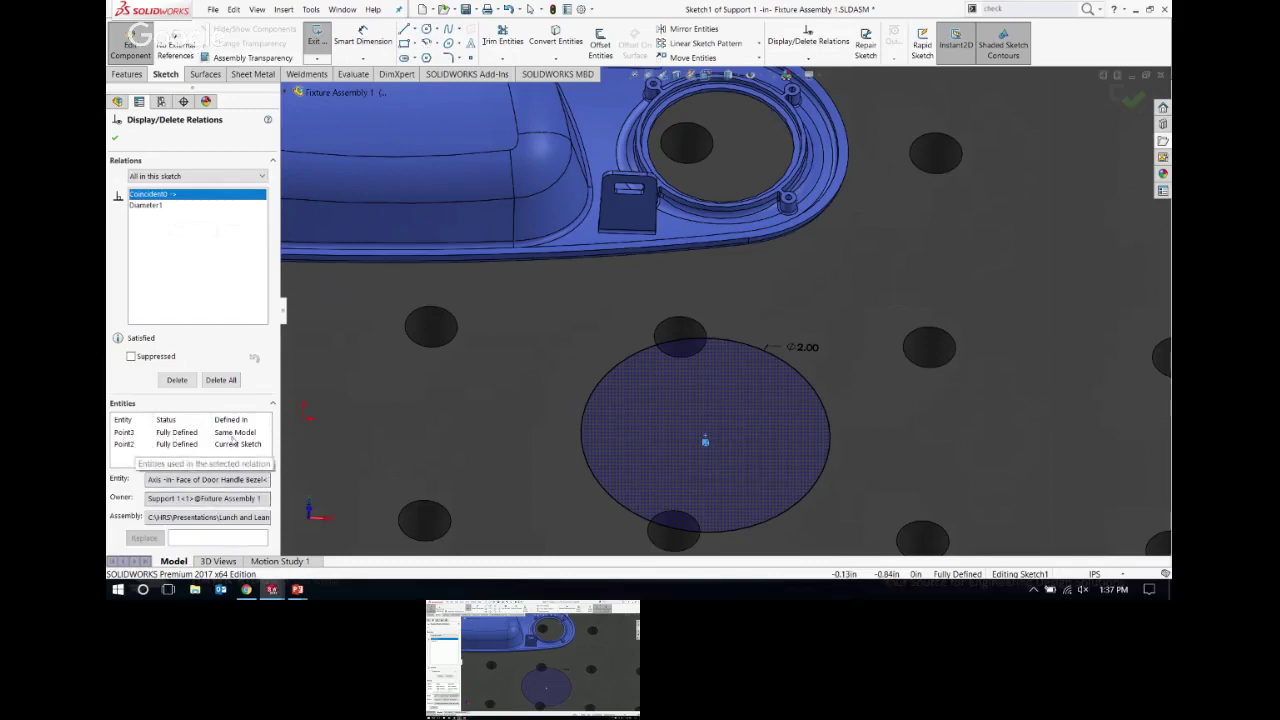
pyautogui.moveTo(281, 441); pyautogui.dragTo(321, 441)
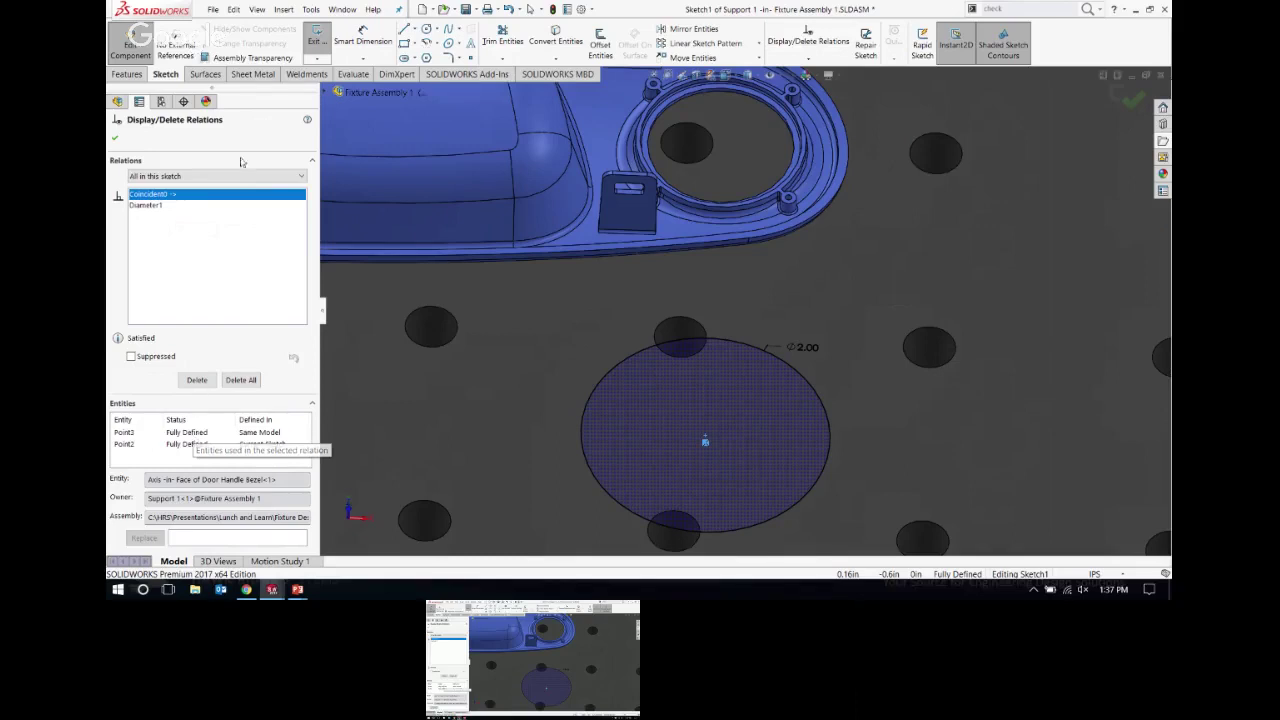
pyautogui.click(115, 142)
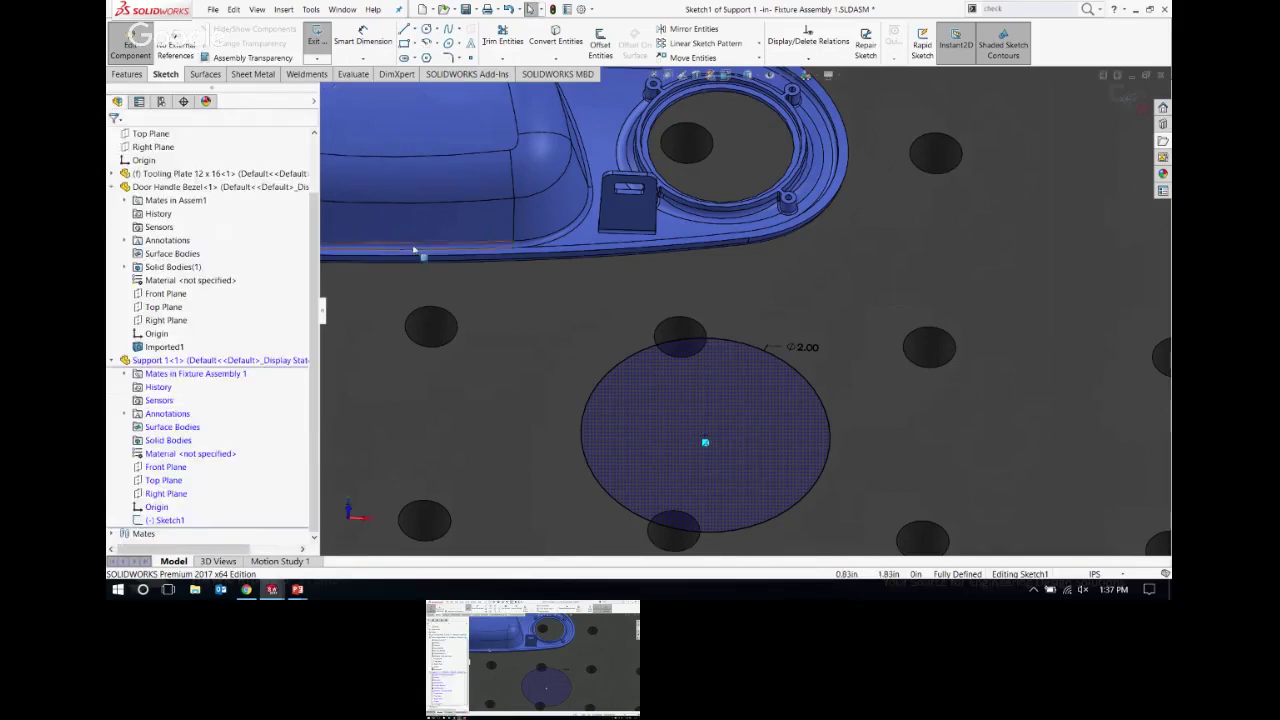
# Step: Move the circle's diameter dimension clear of the circle and finish the sketch
pyautogui.scroll(3, 766, 297)
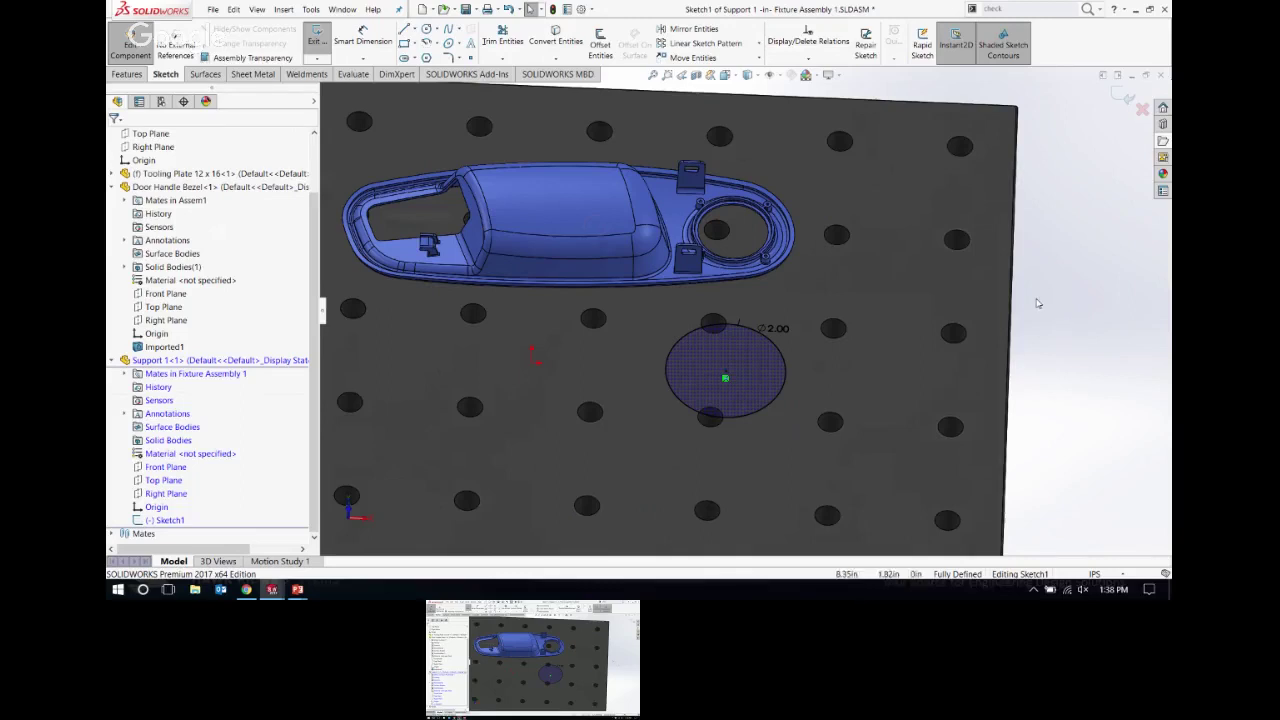
pyautogui.moveTo(786, 330); pyautogui.dragTo(791, 309)
pyautogui.click(1065, 290)
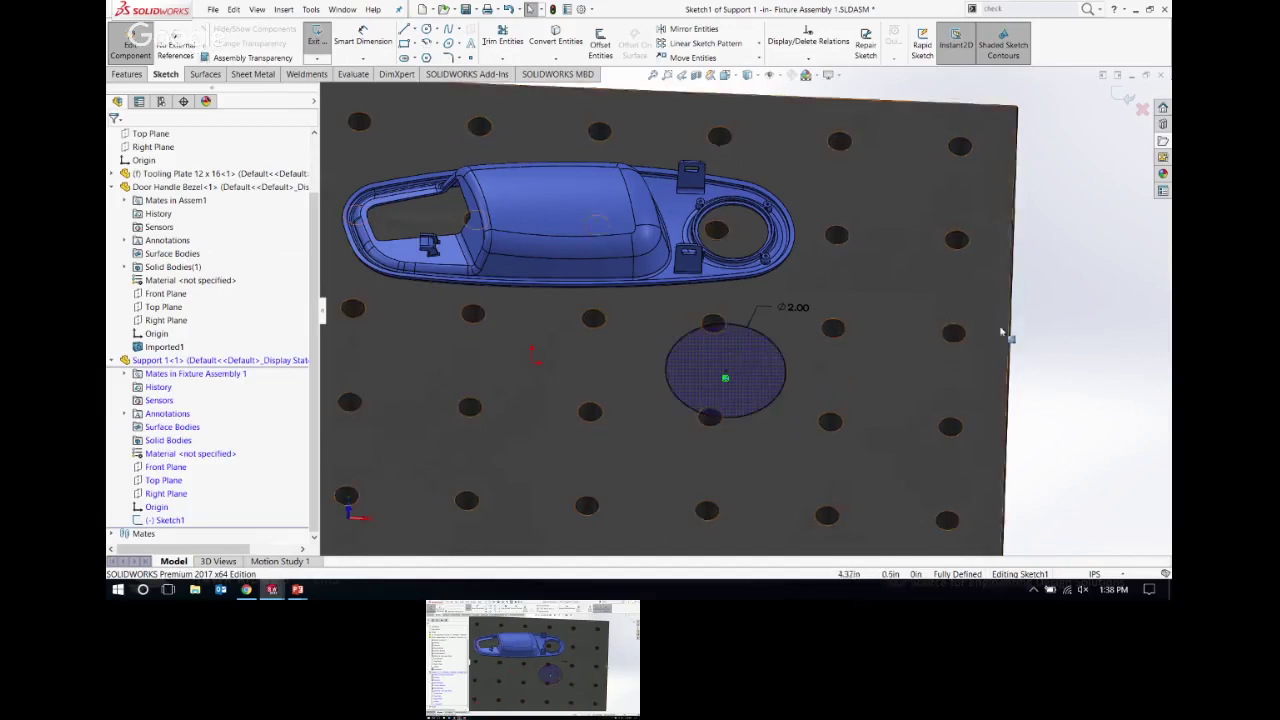
pyautogui.click(1125, 97)
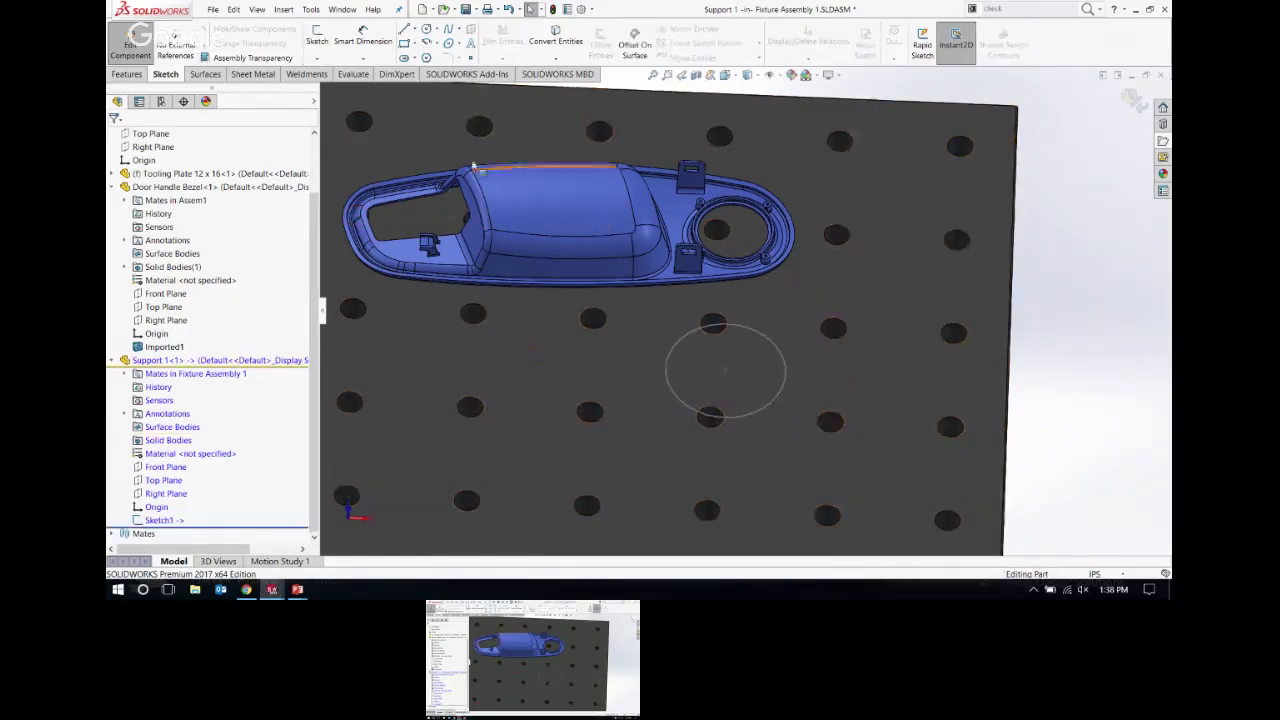
# Step: Extrude the circle from the tooling plate with Up To Surface, ending at the inner ledge face around the bezel's round opening
pyautogui.click(124, 76)
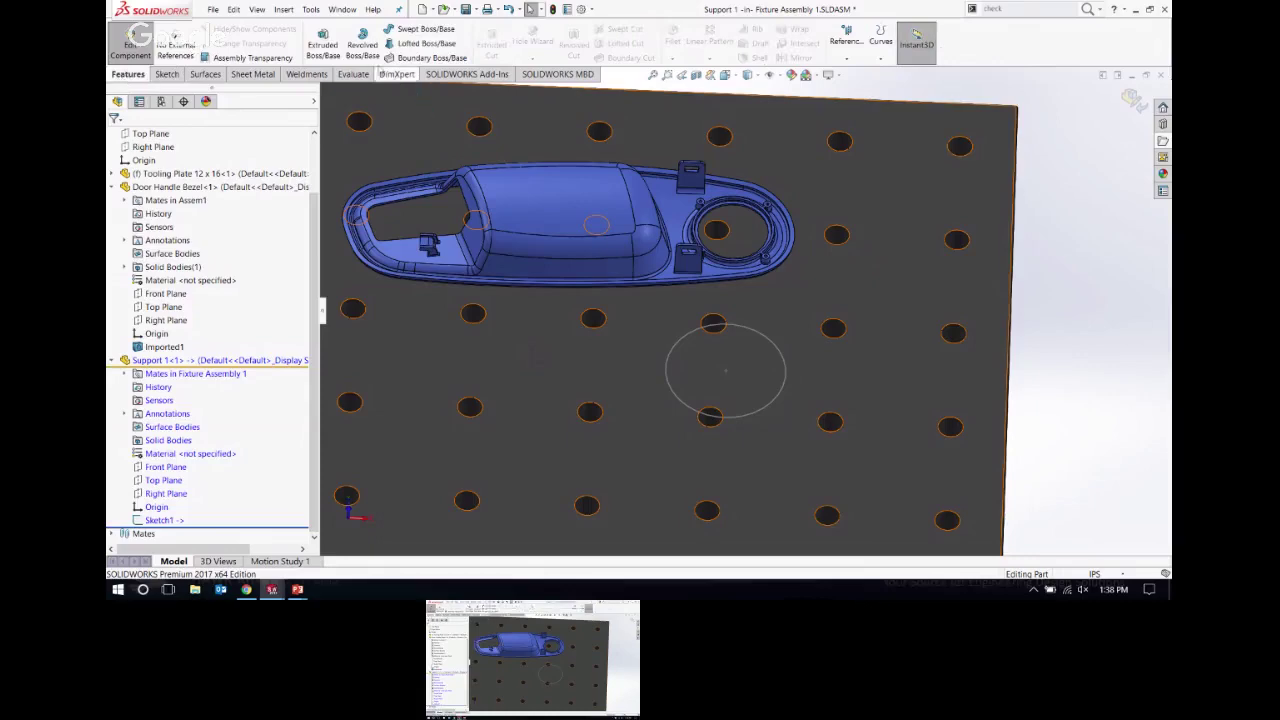
pyautogui.click(322, 43)
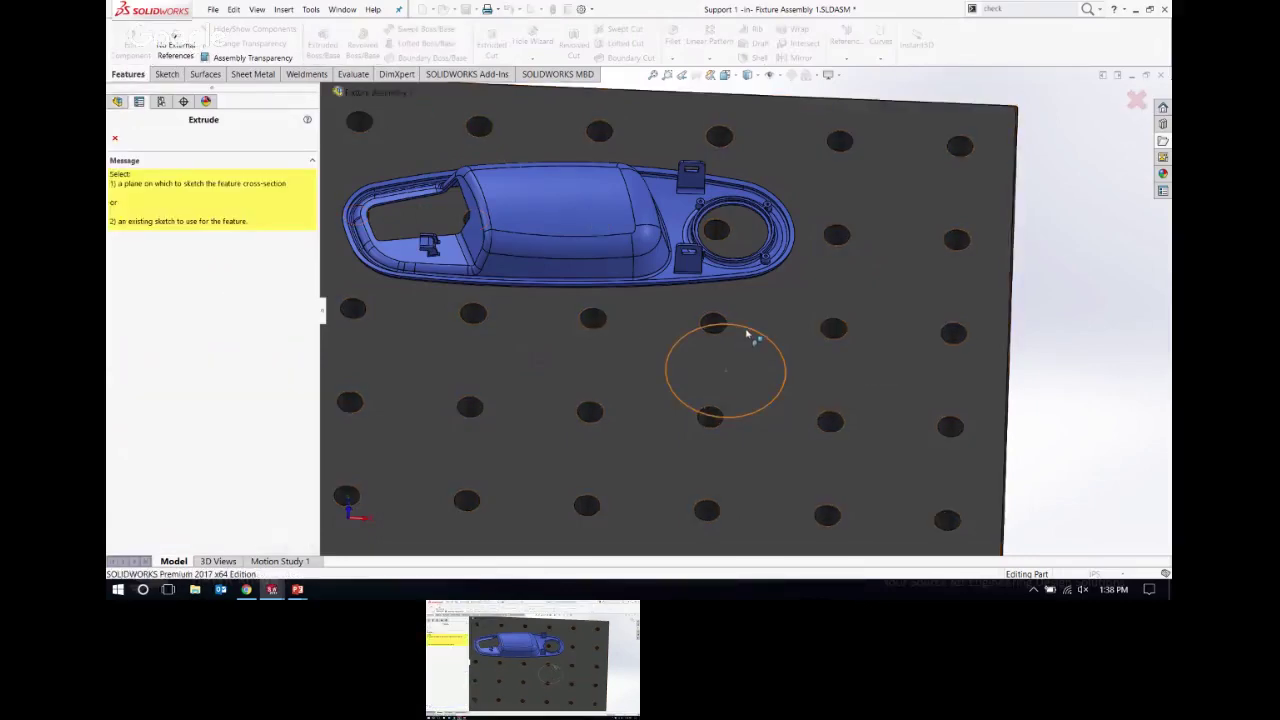
pyautogui.click(748, 350)
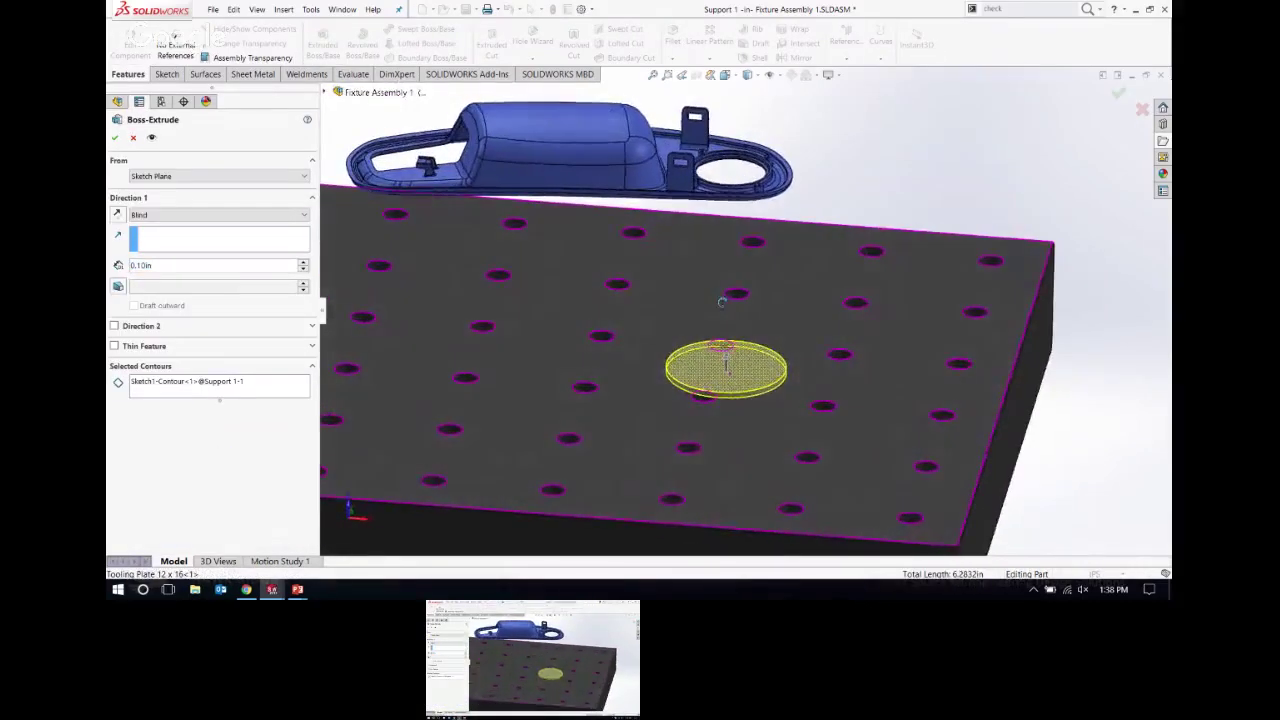
pyautogui.scroll(-3, 728, 177)
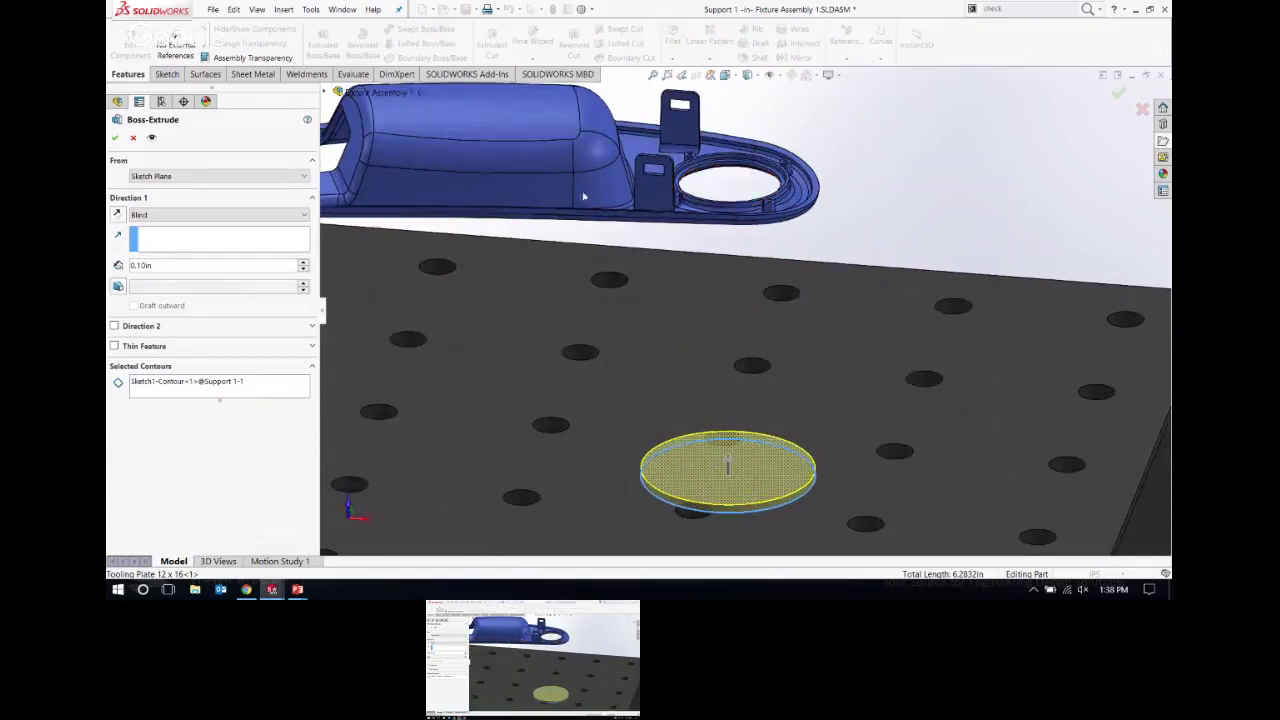
pyautogui.scroll(-3, 758, 180)
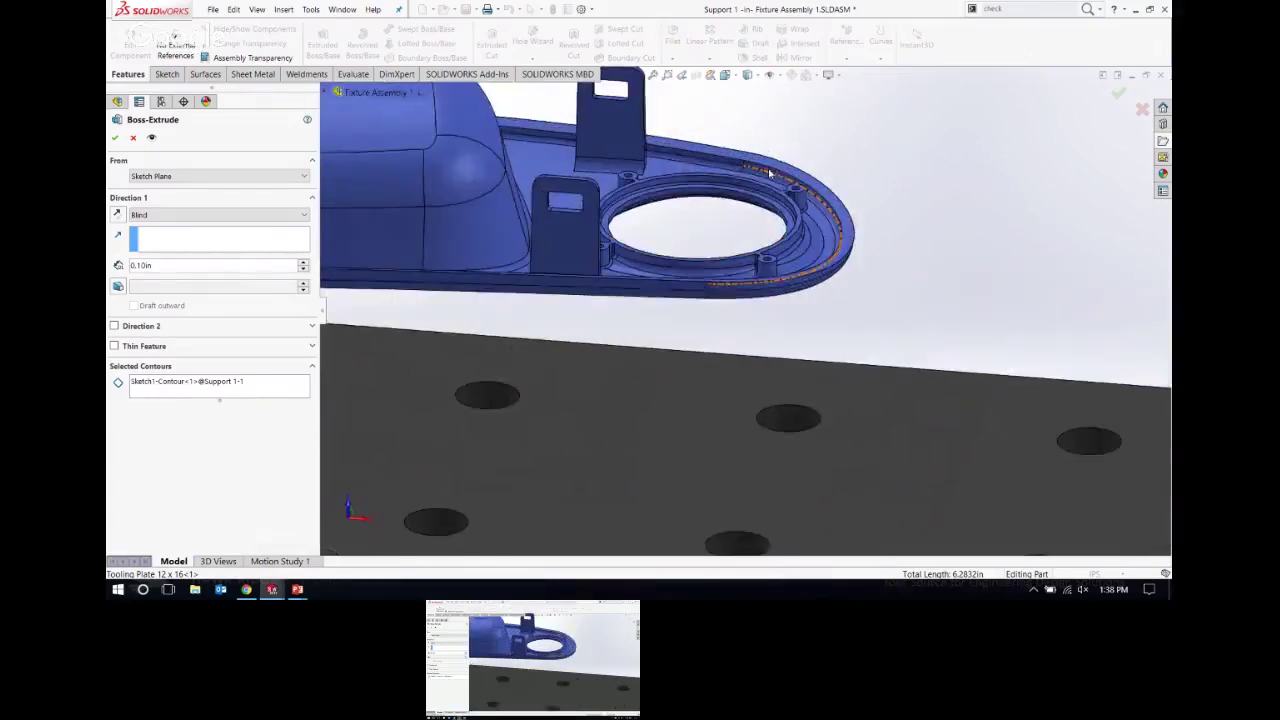
pyautogui.scroll(-3, 748, 203)
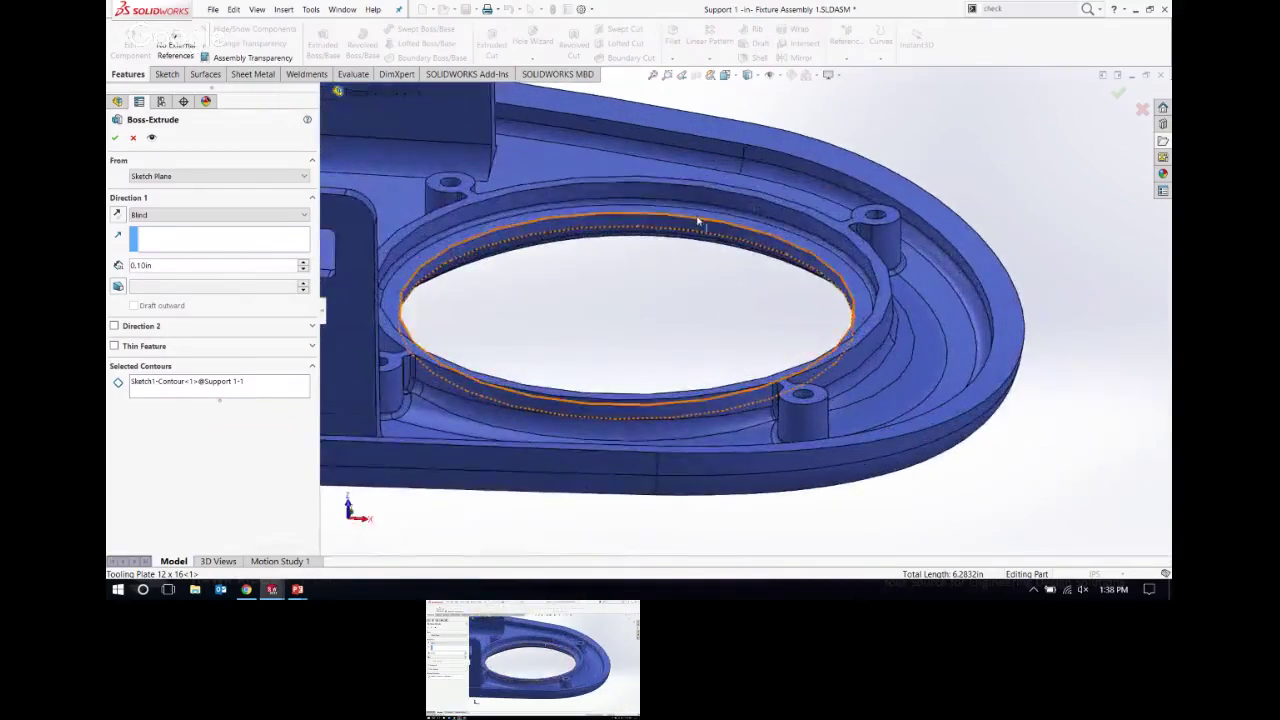
pyautogui.click(161, 215)
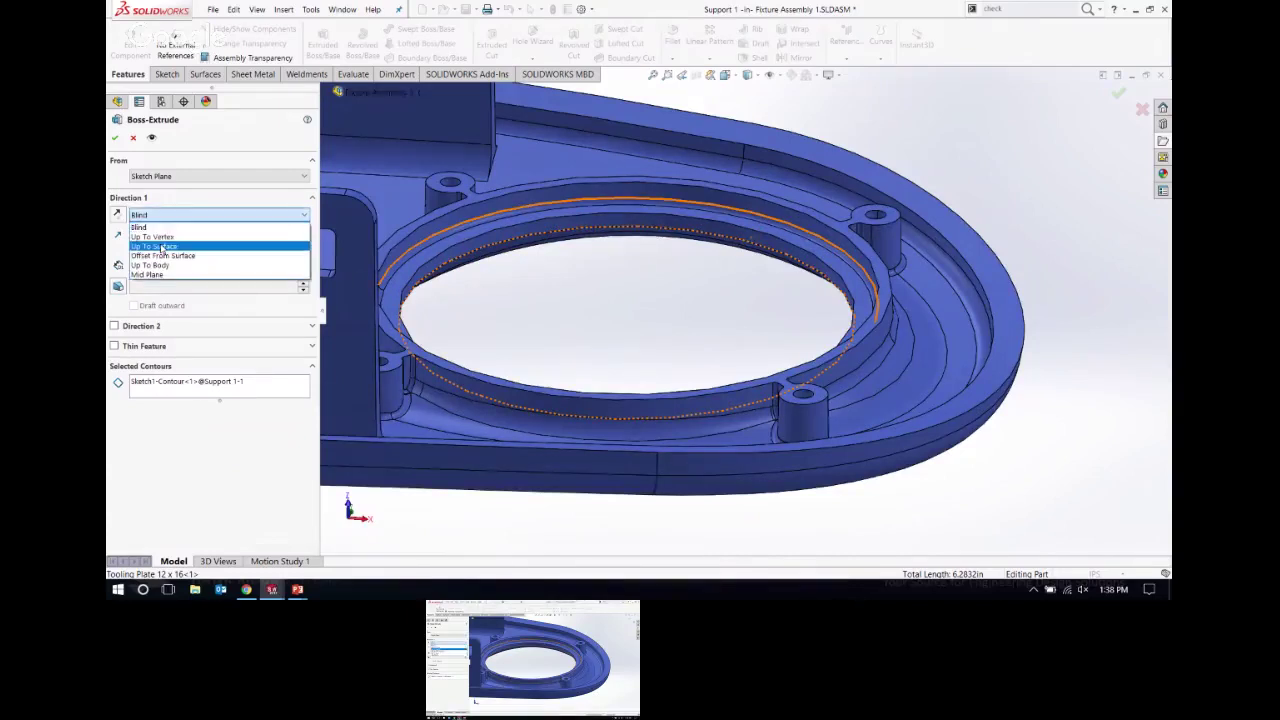
pyautogui.click(162, 247)
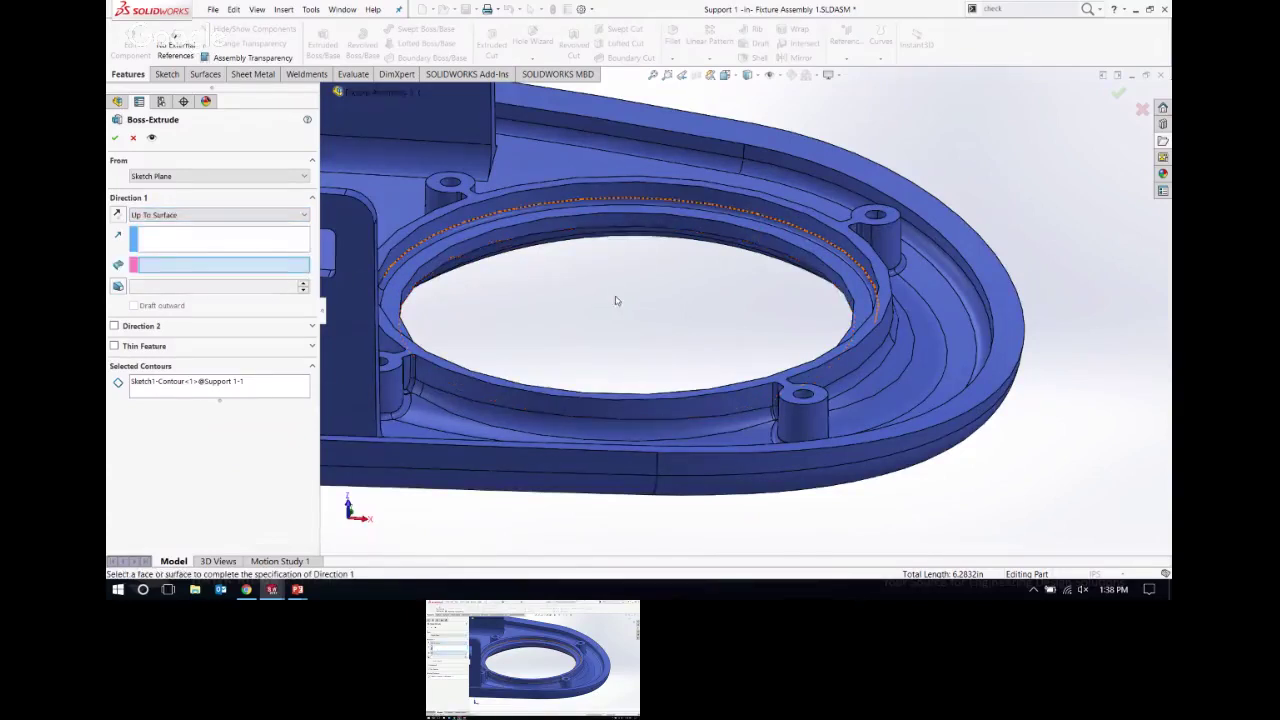
pyautogui.click(731, 228)
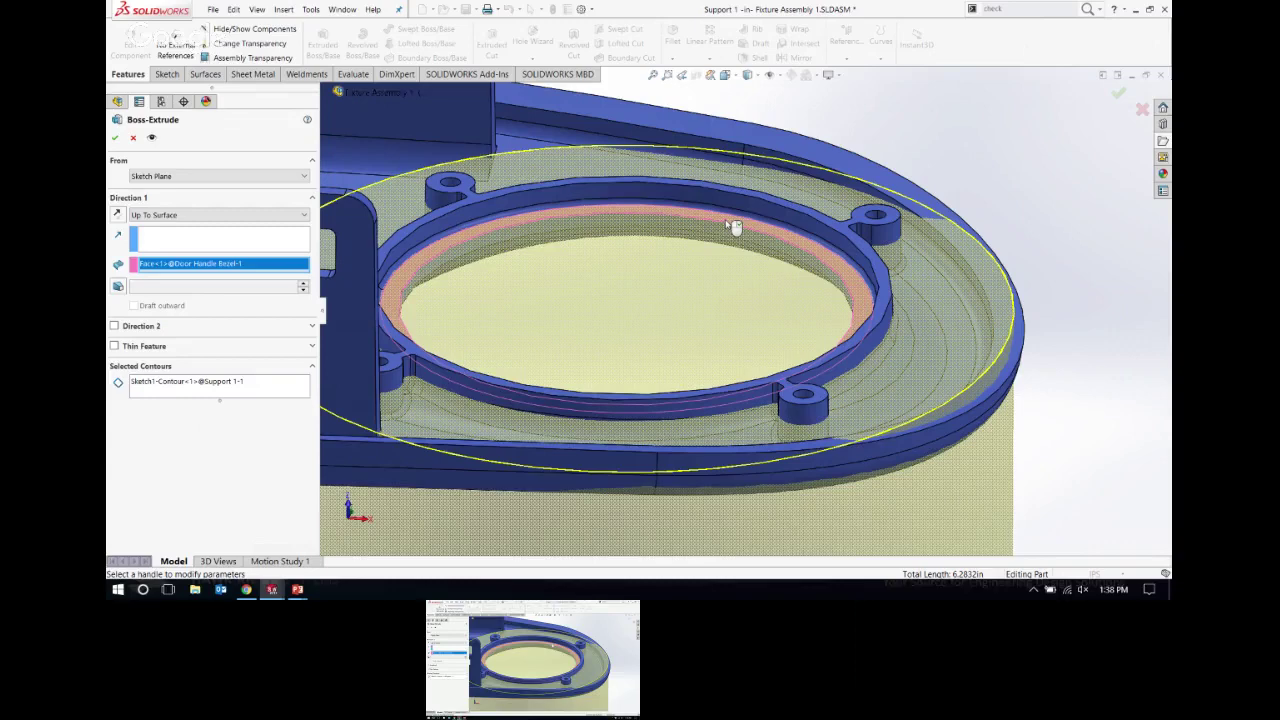
pyautogui.click(116, 138)
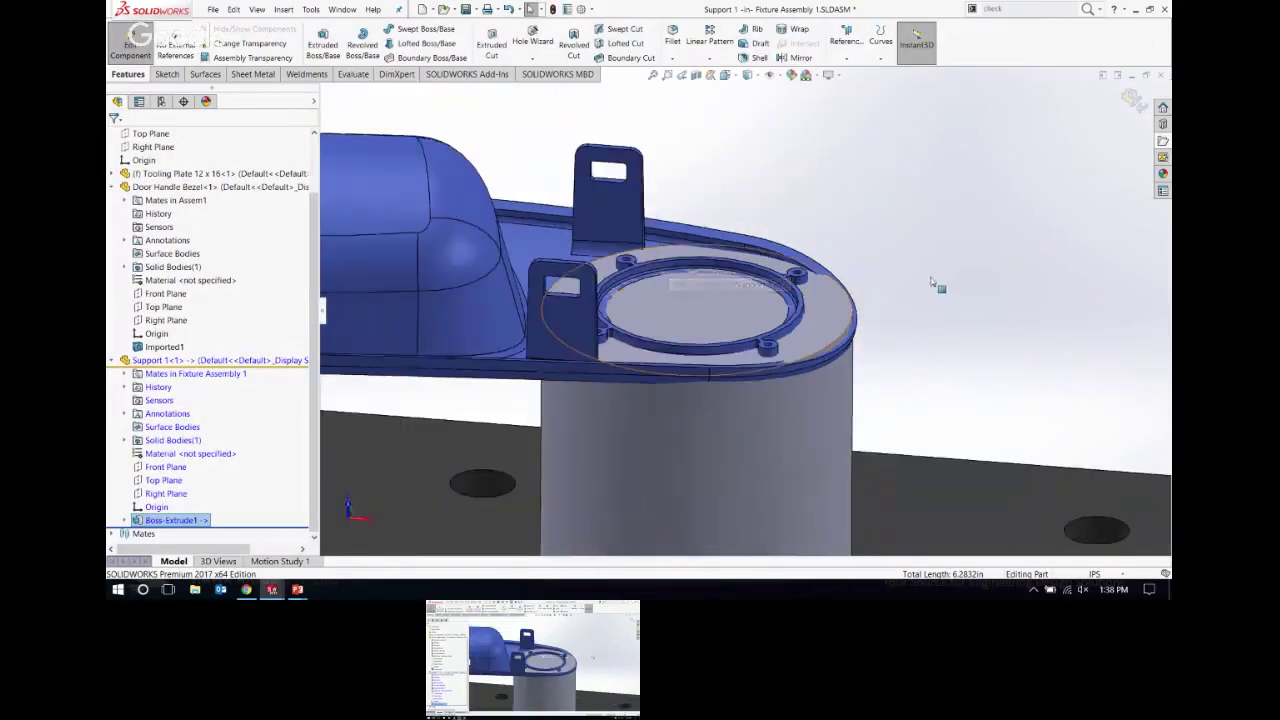
pyautogui.click(933, 284)
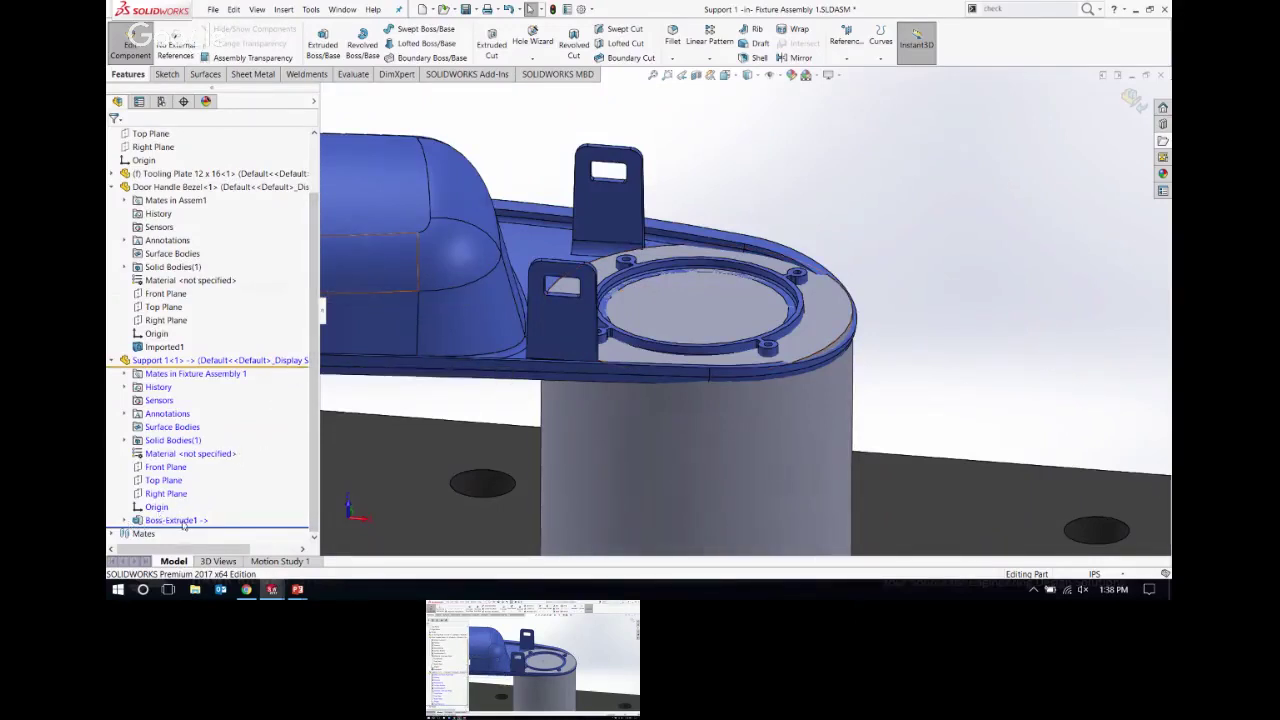
# Step: Examine the parent references of Boss-Extrude1 and review the end face set in its definition
pyautogui.moveTo(208, 521)
pyautogui.click(124, 521)
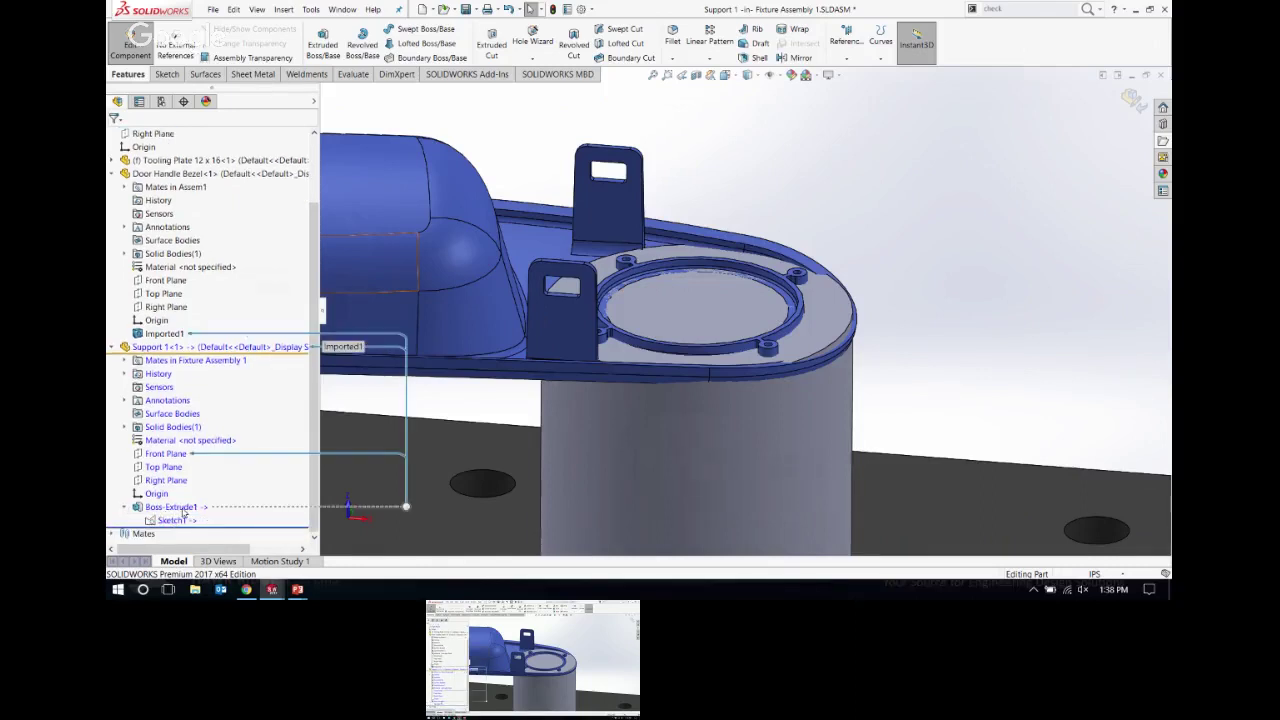
pyautogui.click(183, 508)
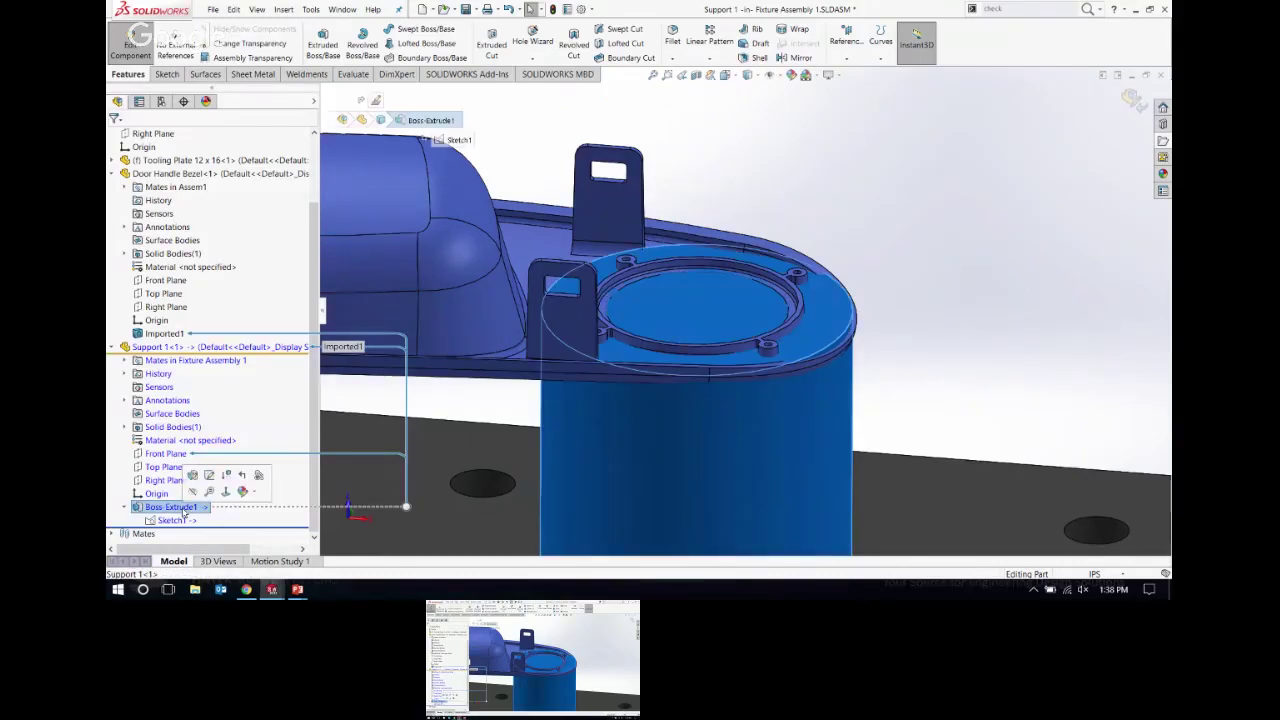
pyautogui.click(192, 475)
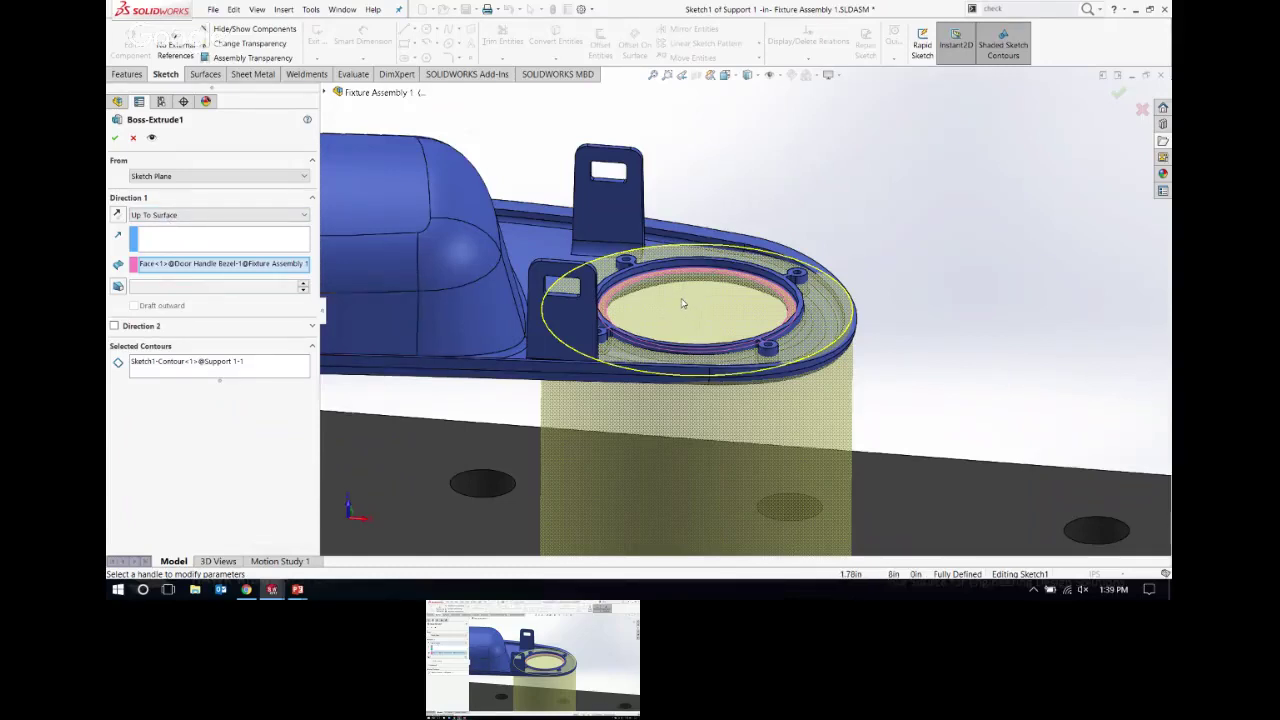
pyautogui.click(115, 137)
# Step: Examine from several angles where the cylindrical support meets and overlaps the bezel's rim and round opening
pyautogui.moveTo(820, 300); pyautogui.dragTo(873, 219, button='middle')
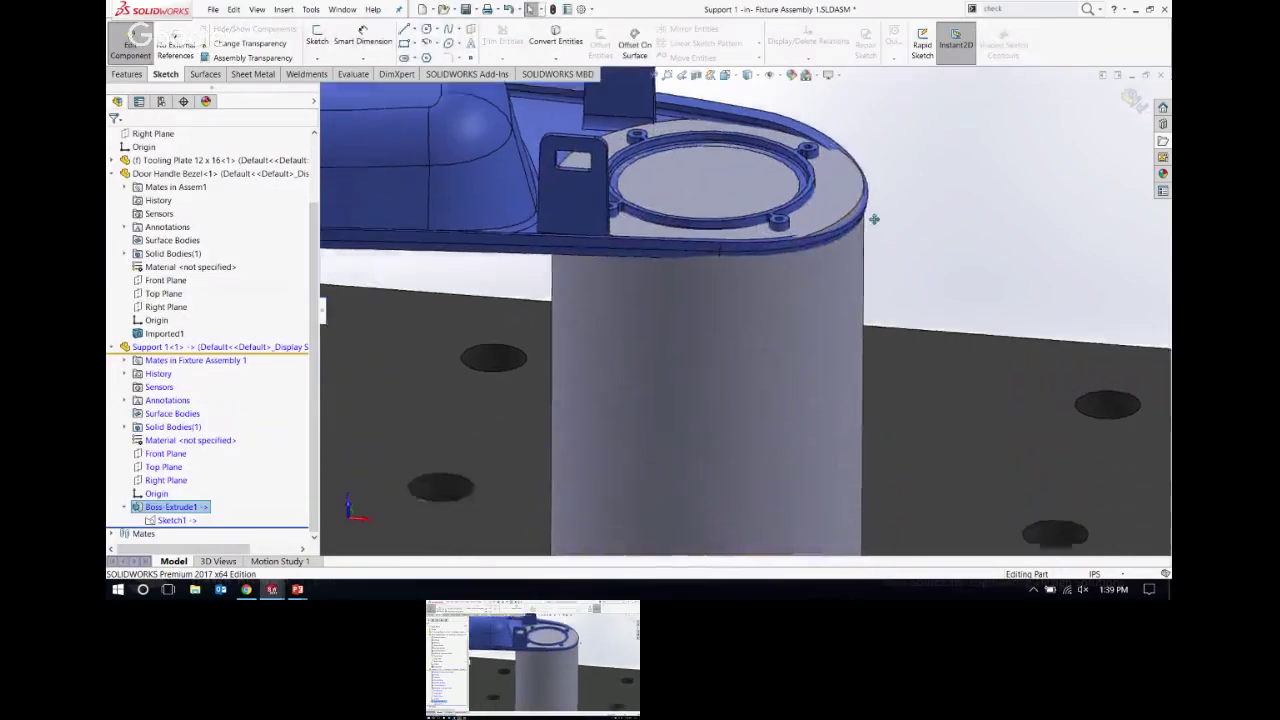
pyautogui.scroll(3, 766, 216)
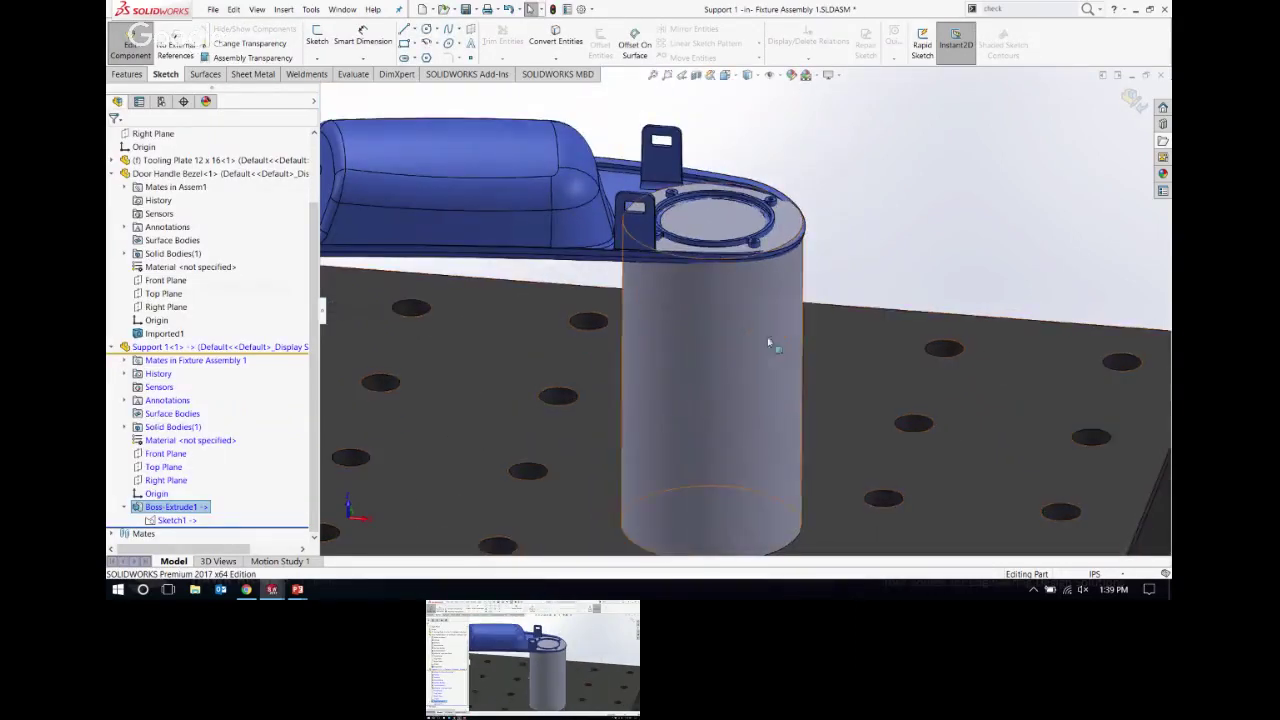
pyautogui.click(846, 277)
pyautogui.scroll(-3, 727, 219)
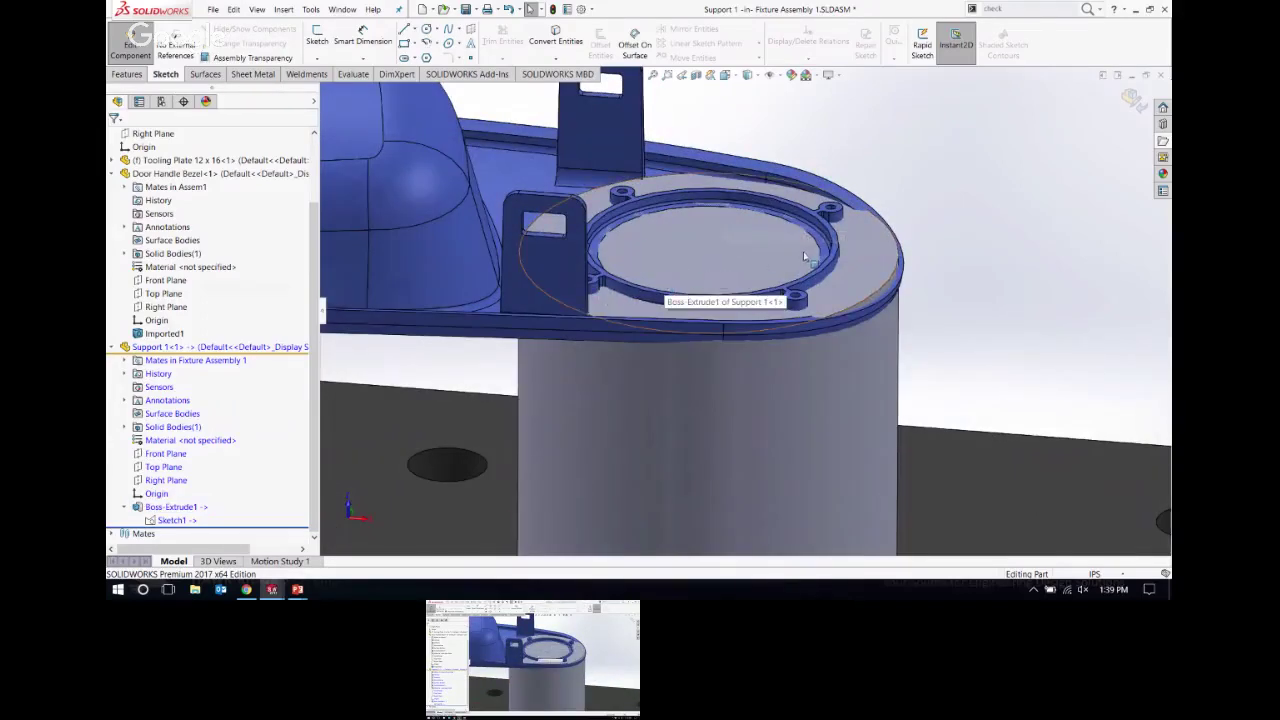
pyautogui.moveTo(757, 331); pyautogui.dragTo(632, 282, button='middle')
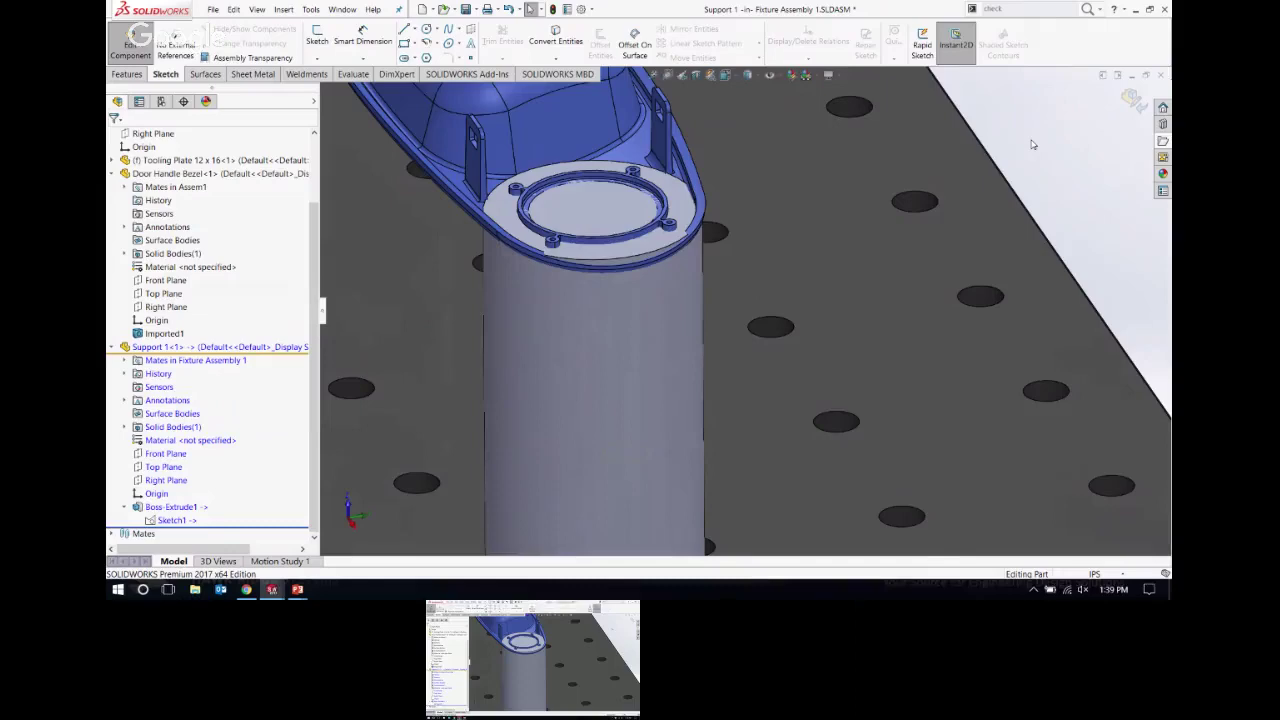
pyautogui.scroll(-5, 634, 349)
pyautogui.moveTo(634, 349)
pyautogui.mouseDown(button='middle')
pyautogui.moveTo(622, 270)
pyautogui.moveTo(629, 329)
pyautogui.mouseUp(button='middle')
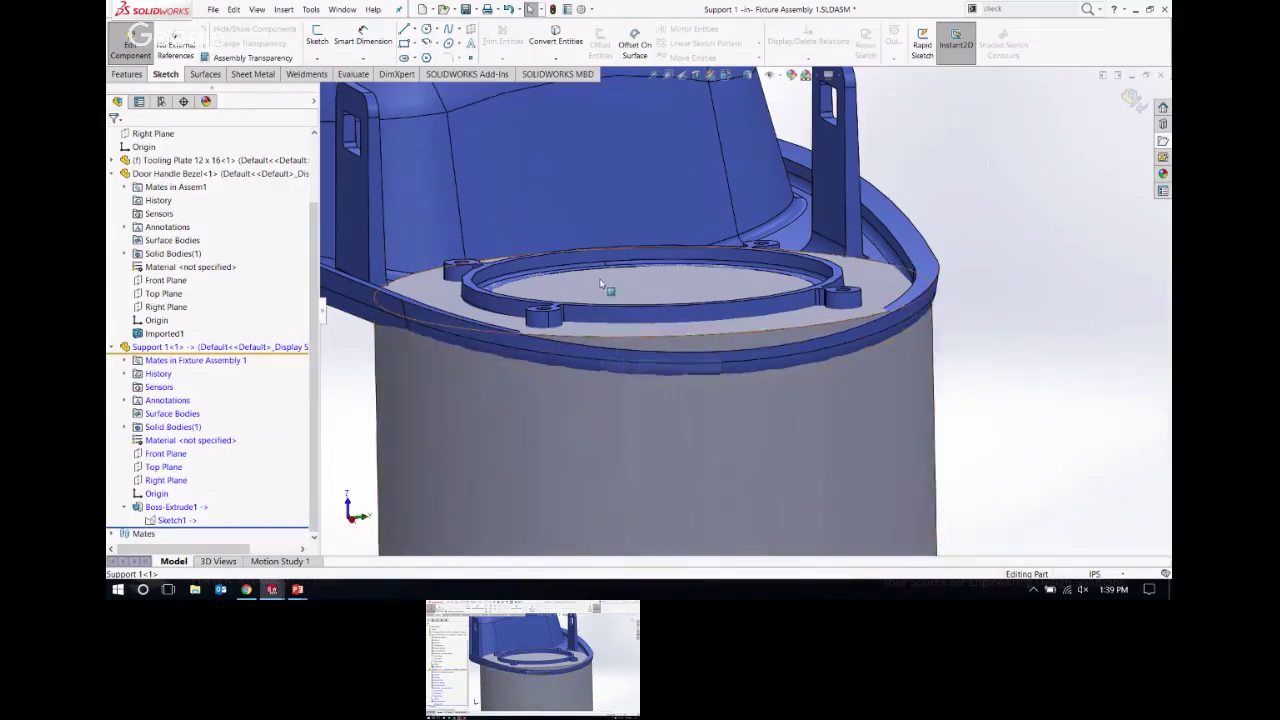
pyautogui.moveTo(606, 290); pyautogui.dragTo(543, 262, button='middle')
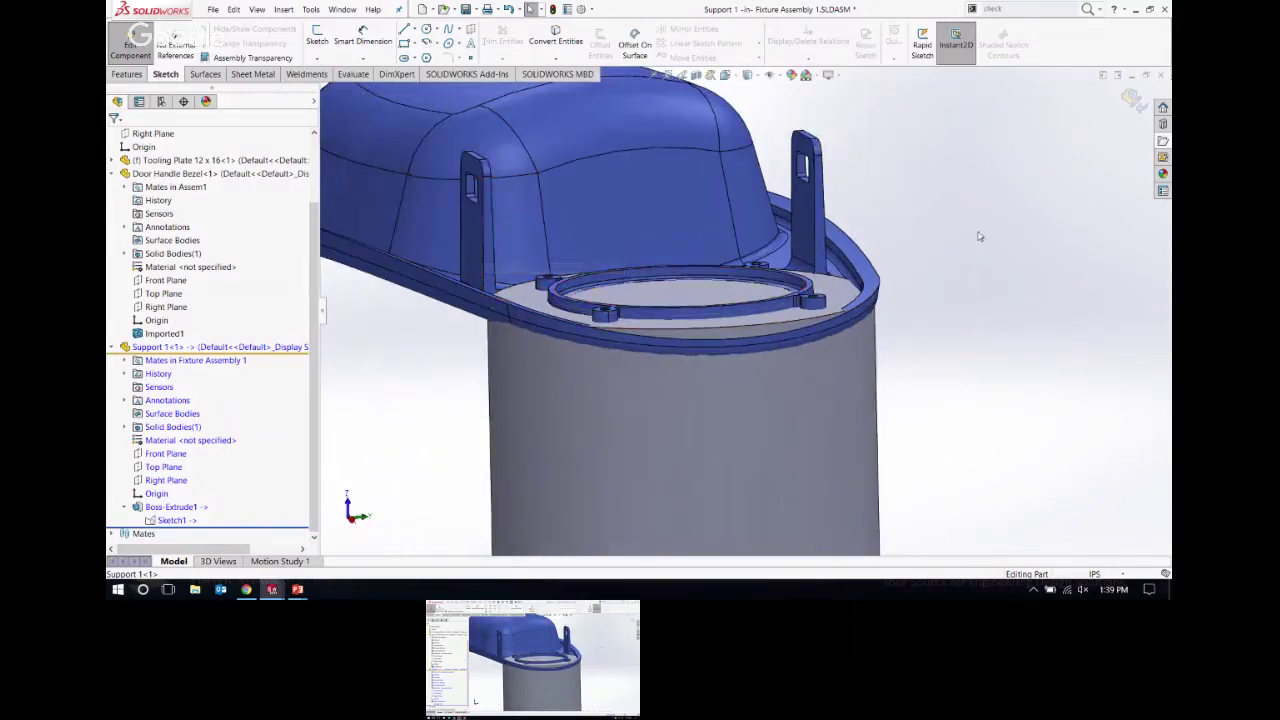
# Step: Create a Cavity in the support using the door handle bezel as design component, with 0% uniform scaling about component origins
pyautogui.click(311, 10)
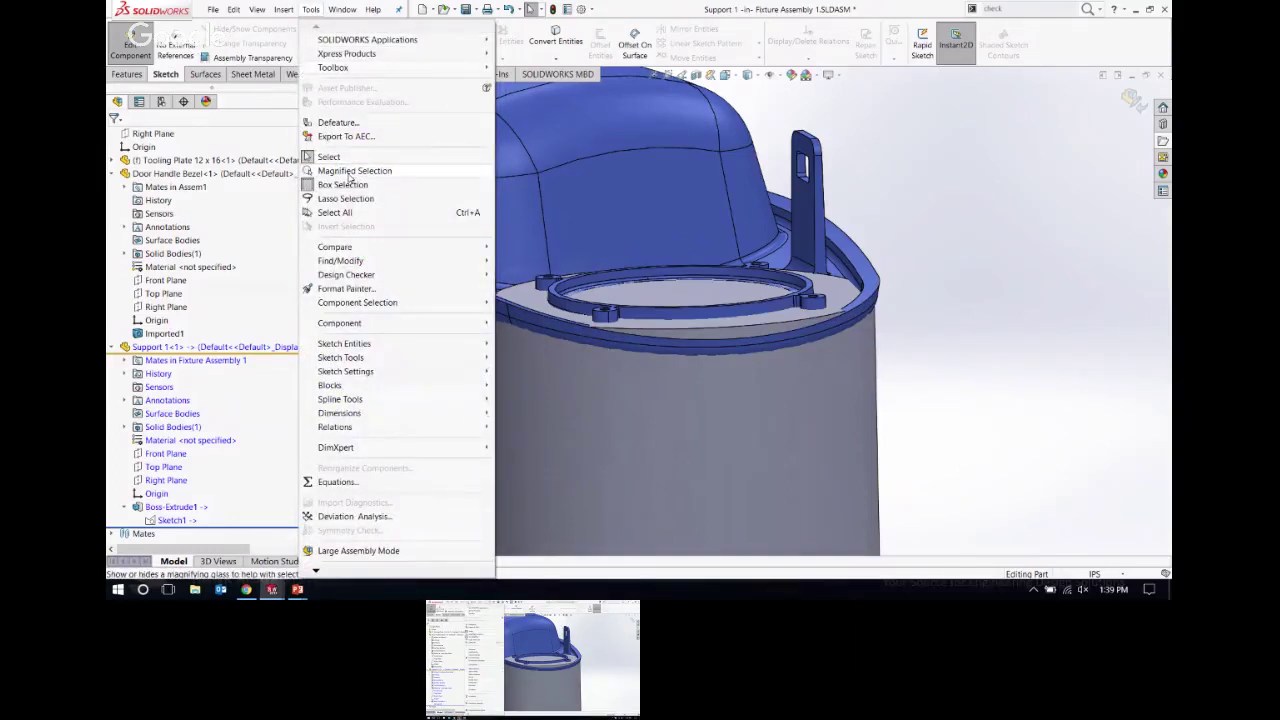
pyautogui.click(922, 267)
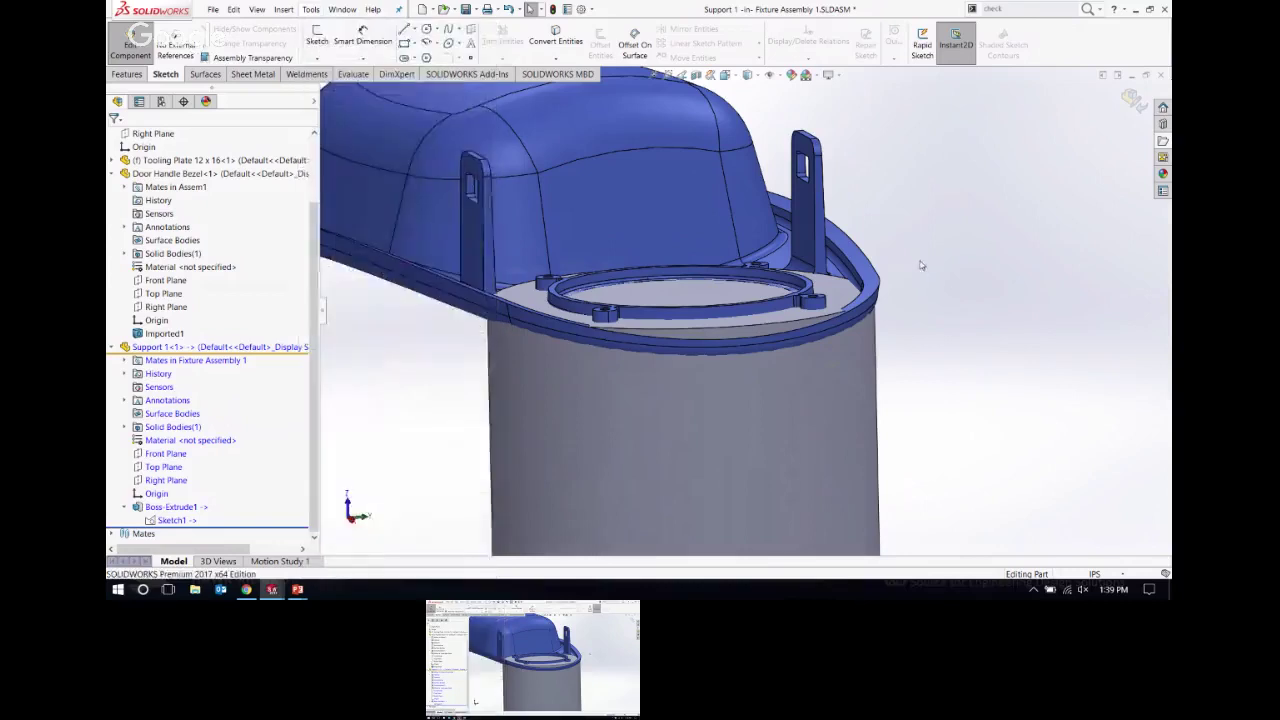
pyautogui.click(284, 9)
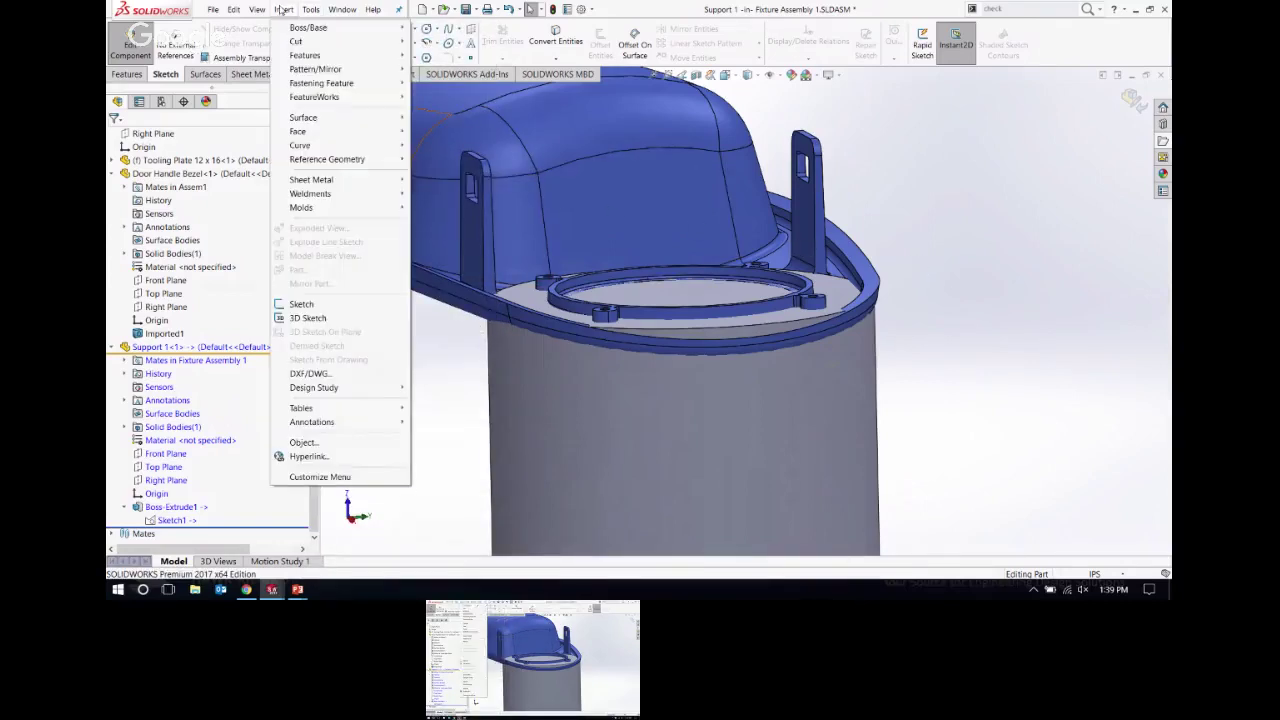
pyautogui.moveTo(305, 55)
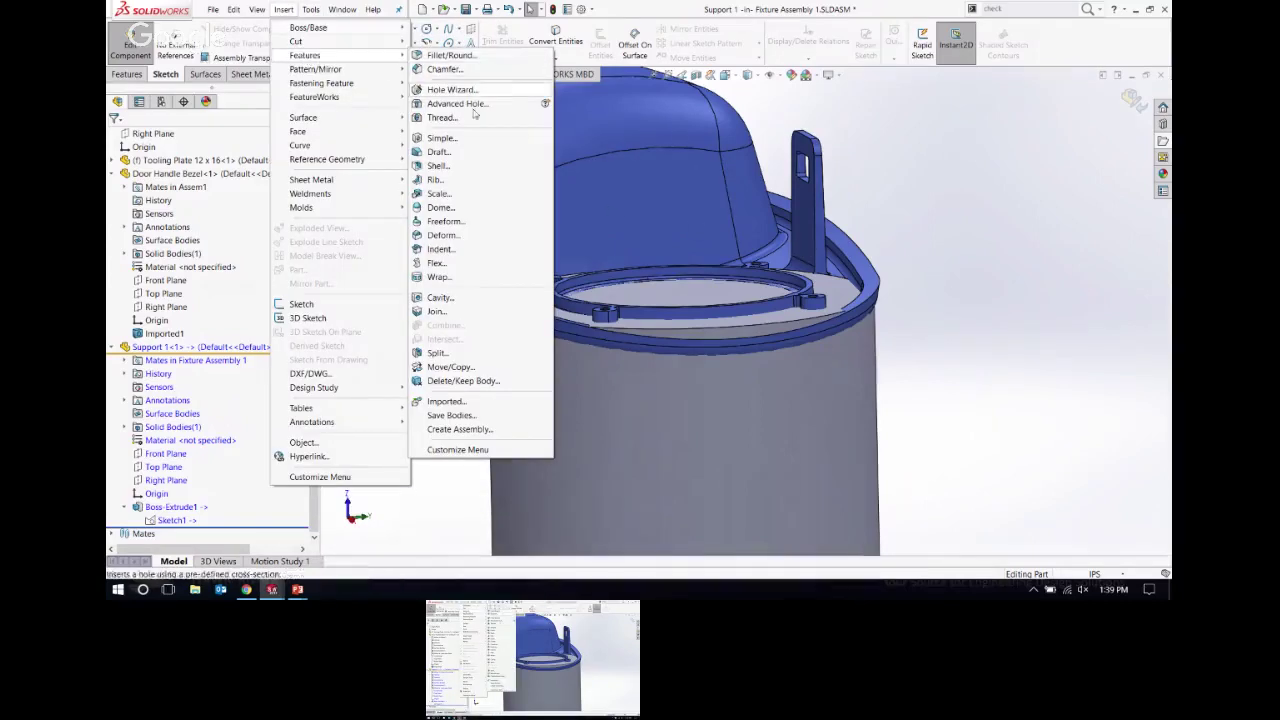
pyautogui.click(440, 298)
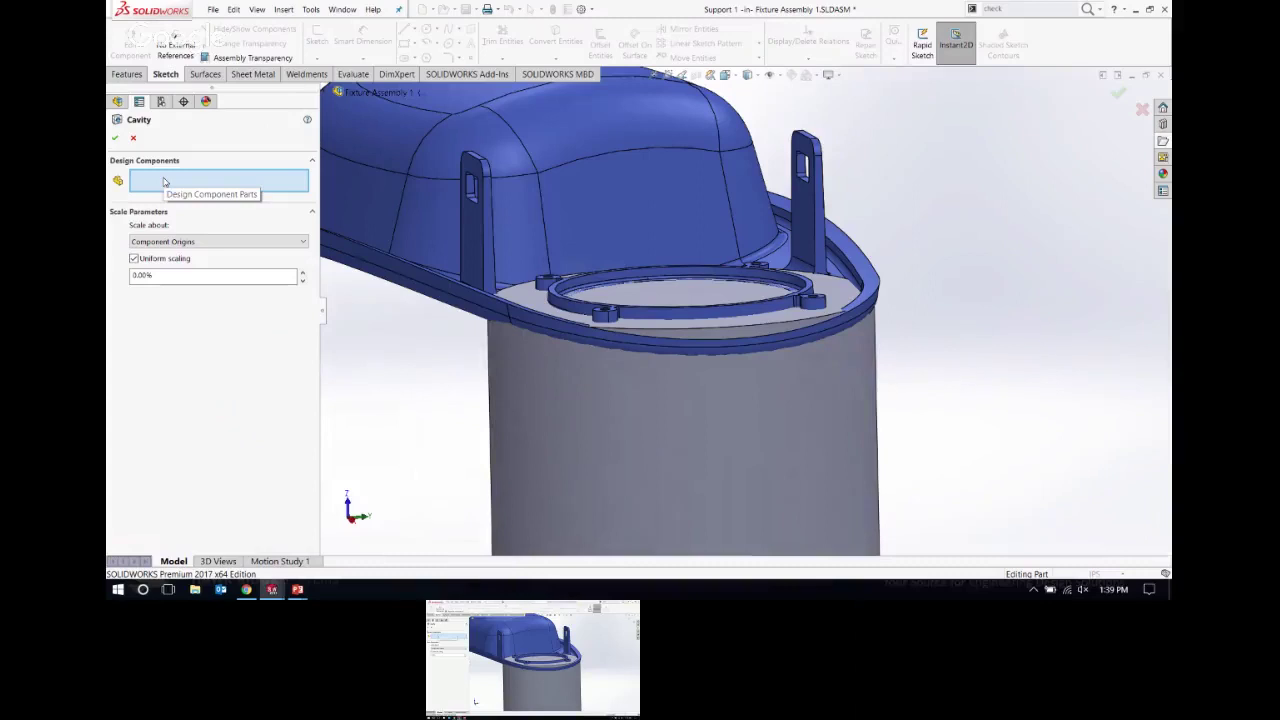
pyautogui.click(632, 222)
pyautogui.scroll(2, 632, 222)
pyautogui.scroll(2, 605, 345)
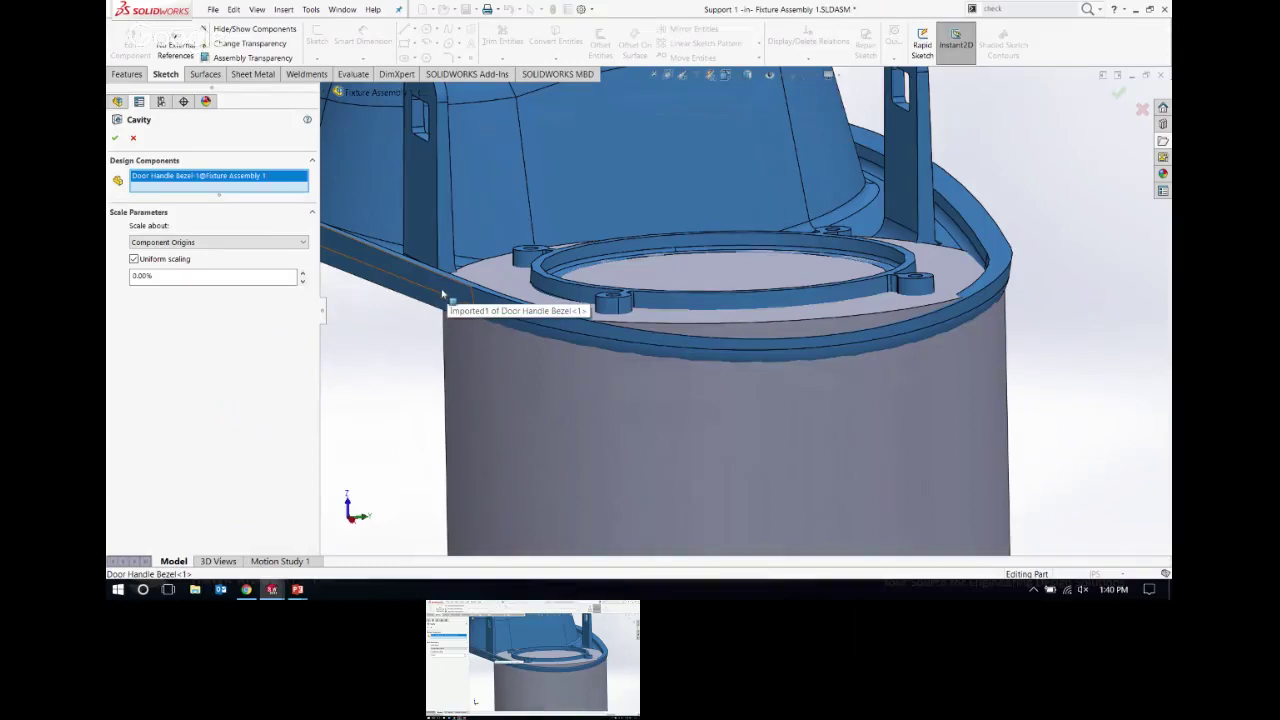
pyautogui.click(141, 278)
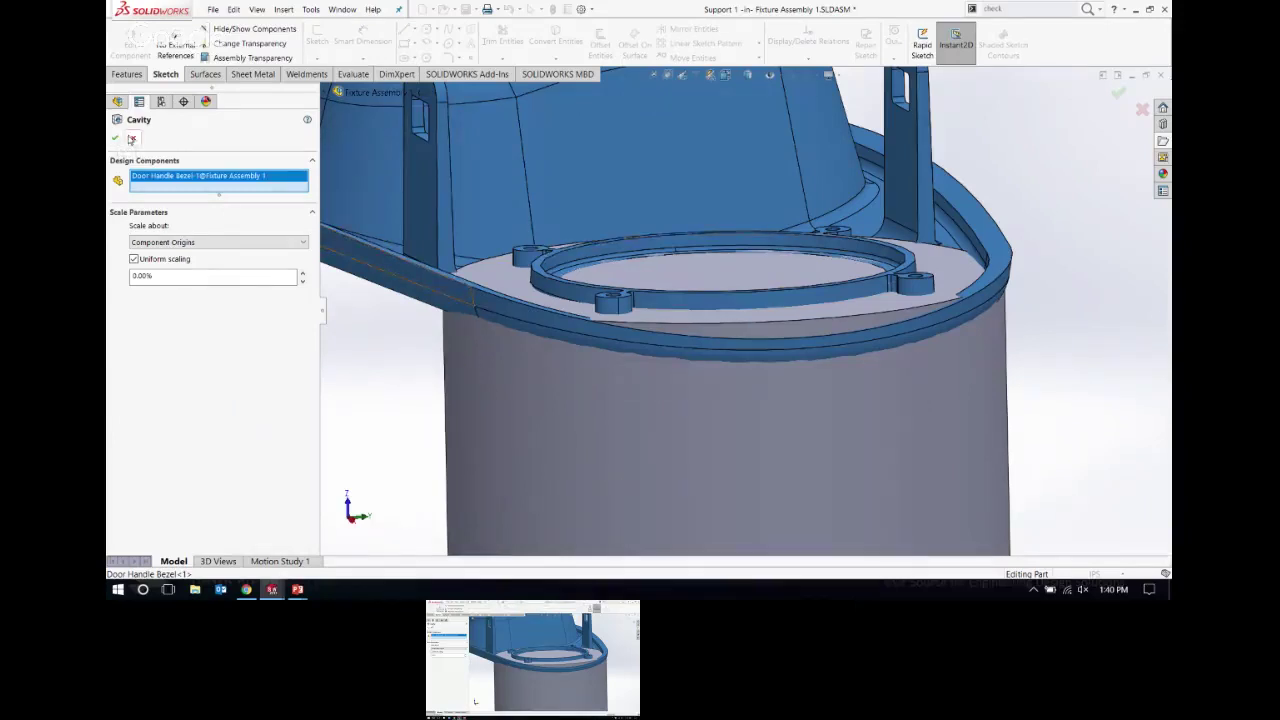
pyautogui.click(116, 140)
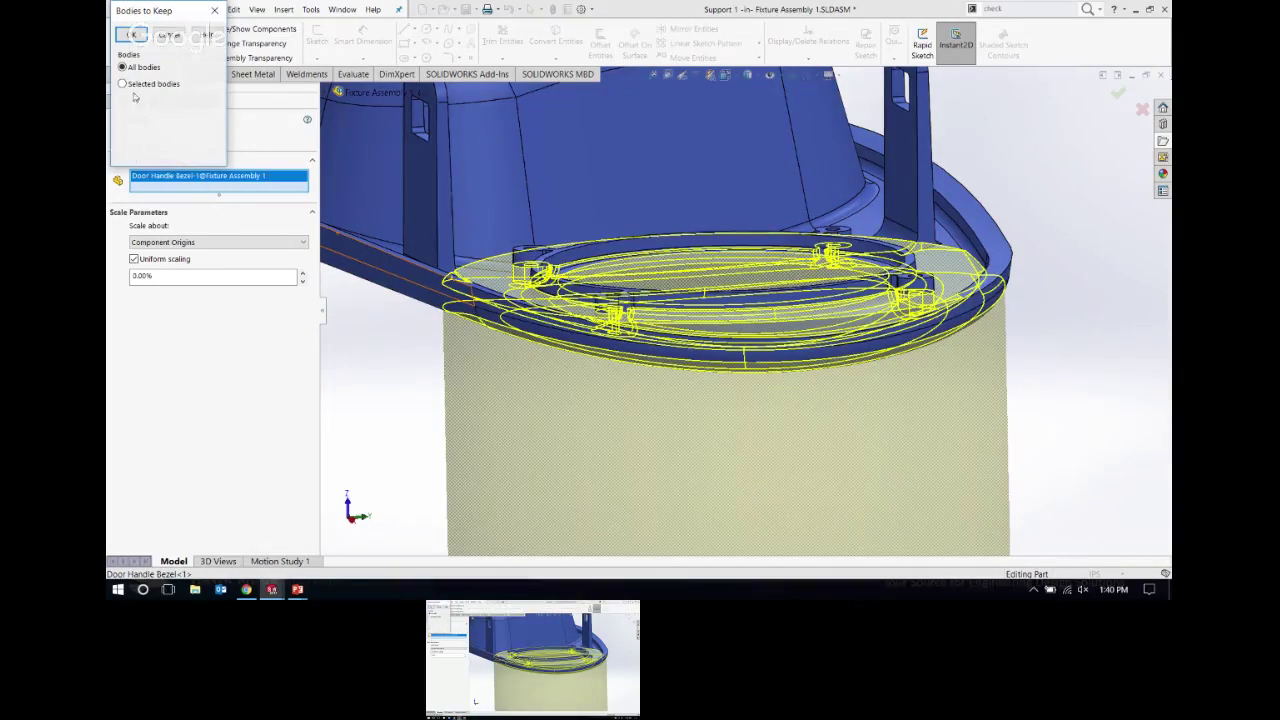
# Step: Switch Bodies to Keep to selected bodies and mark Body 1, the main cylindrical support body
pyautogui.moveTo(140, 17); pyautogui.dragTo(210, 77)
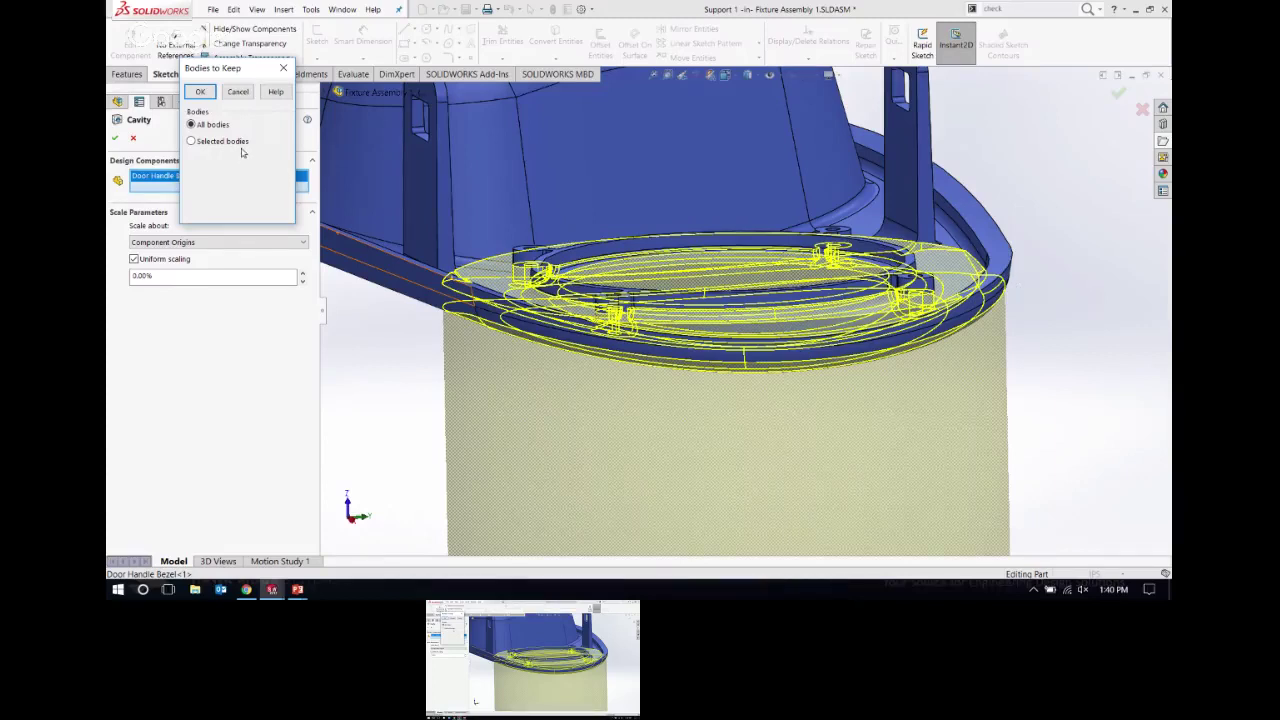
pyautogui.click(192, 142)
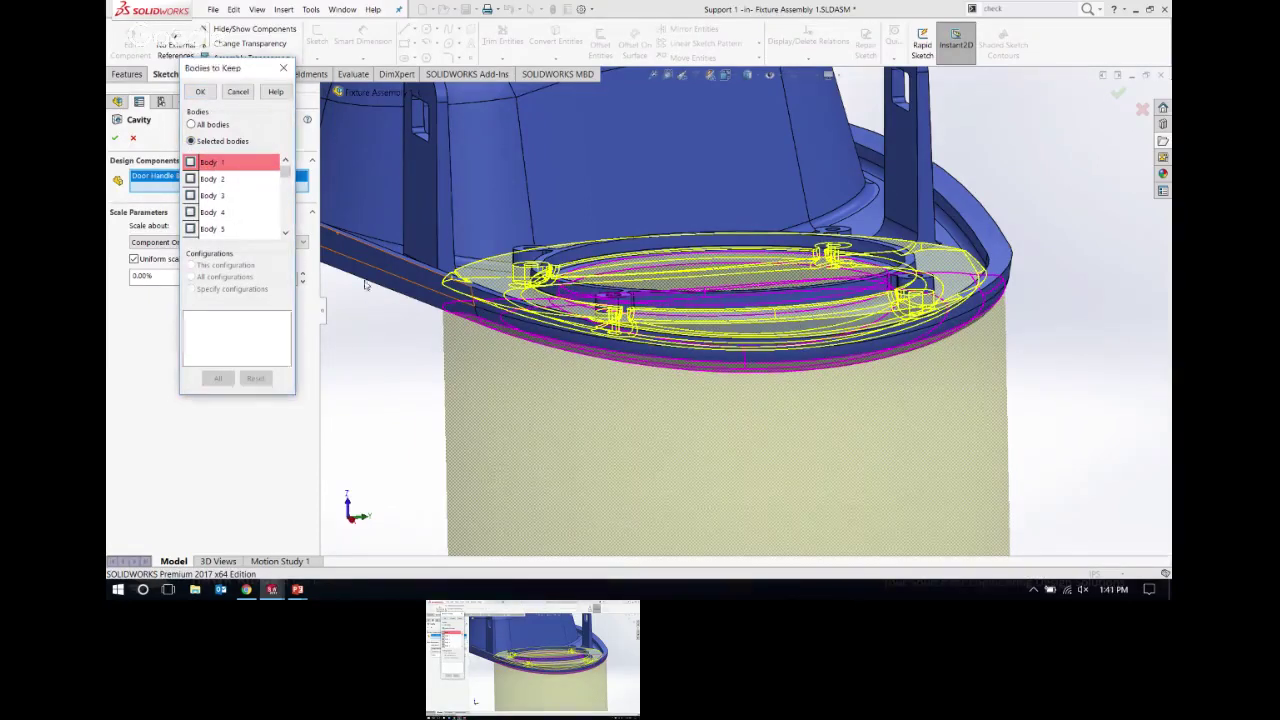
pyautogui.click(190, 162)
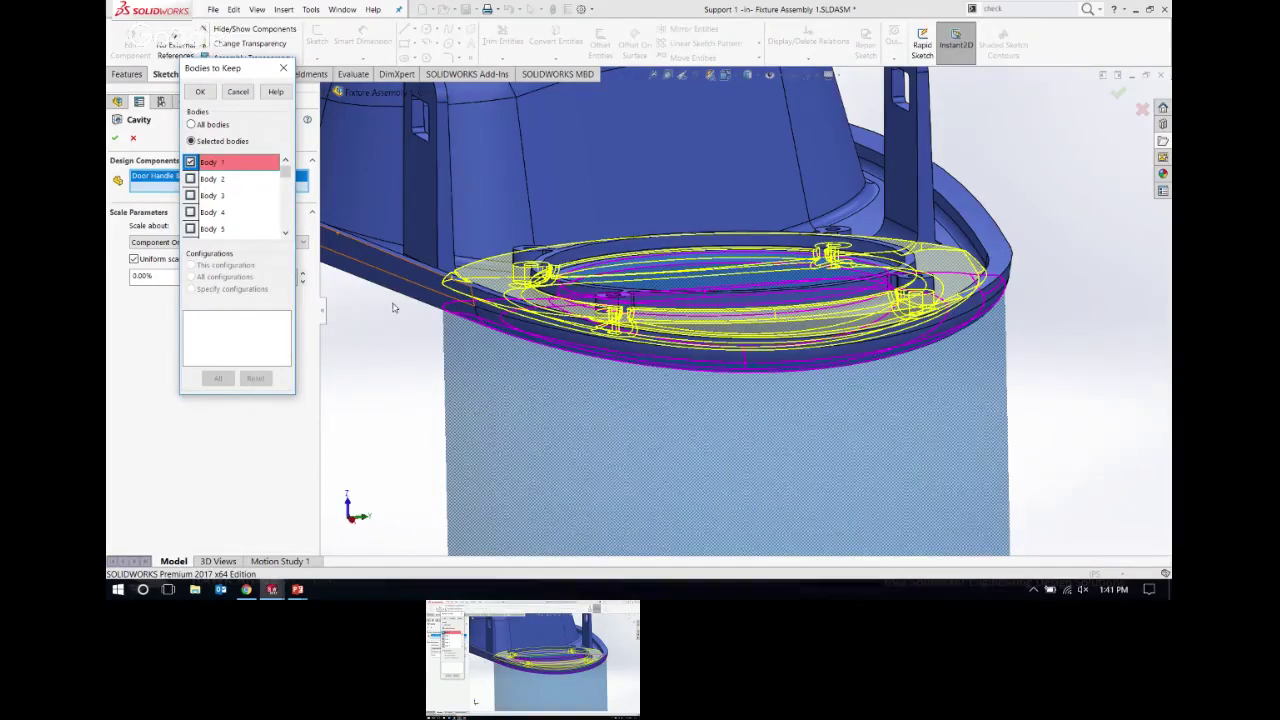
# Step: Preview Body 2 through Body 6 in turn and finish the cavity with only Body 1 kept
pyautogui.click(219, 181)
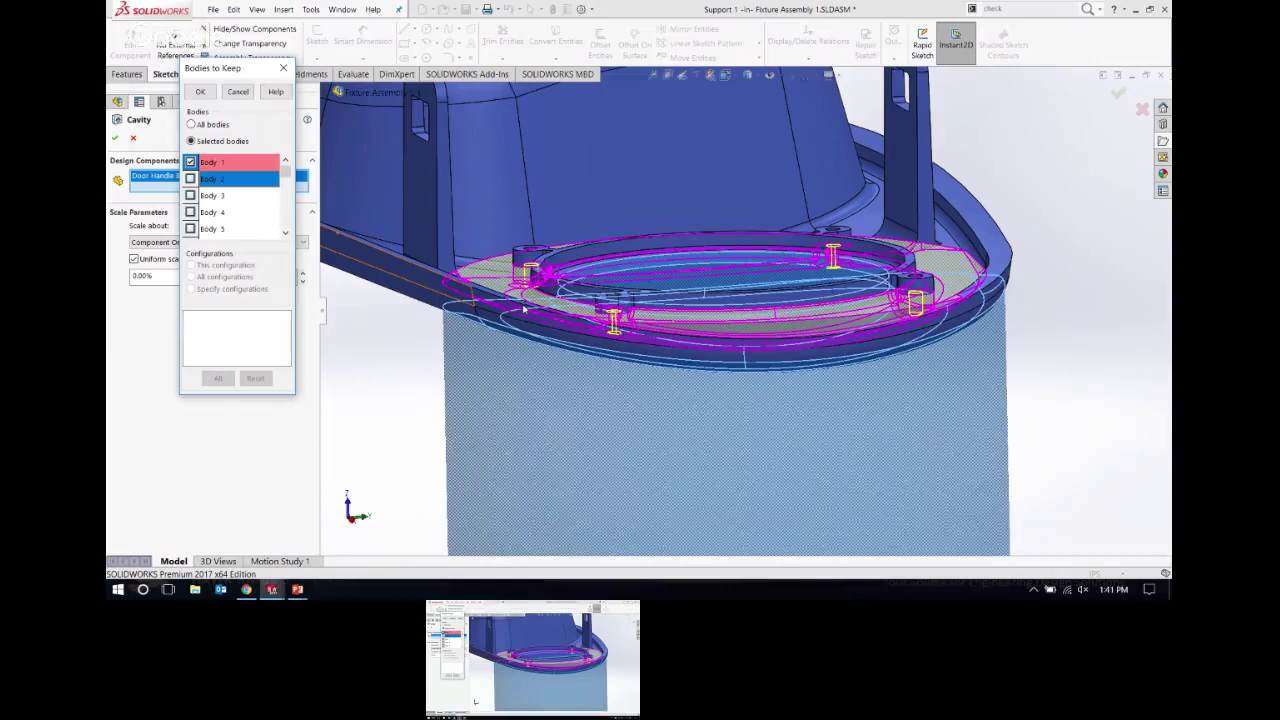
pyautogui.click(218, 198)
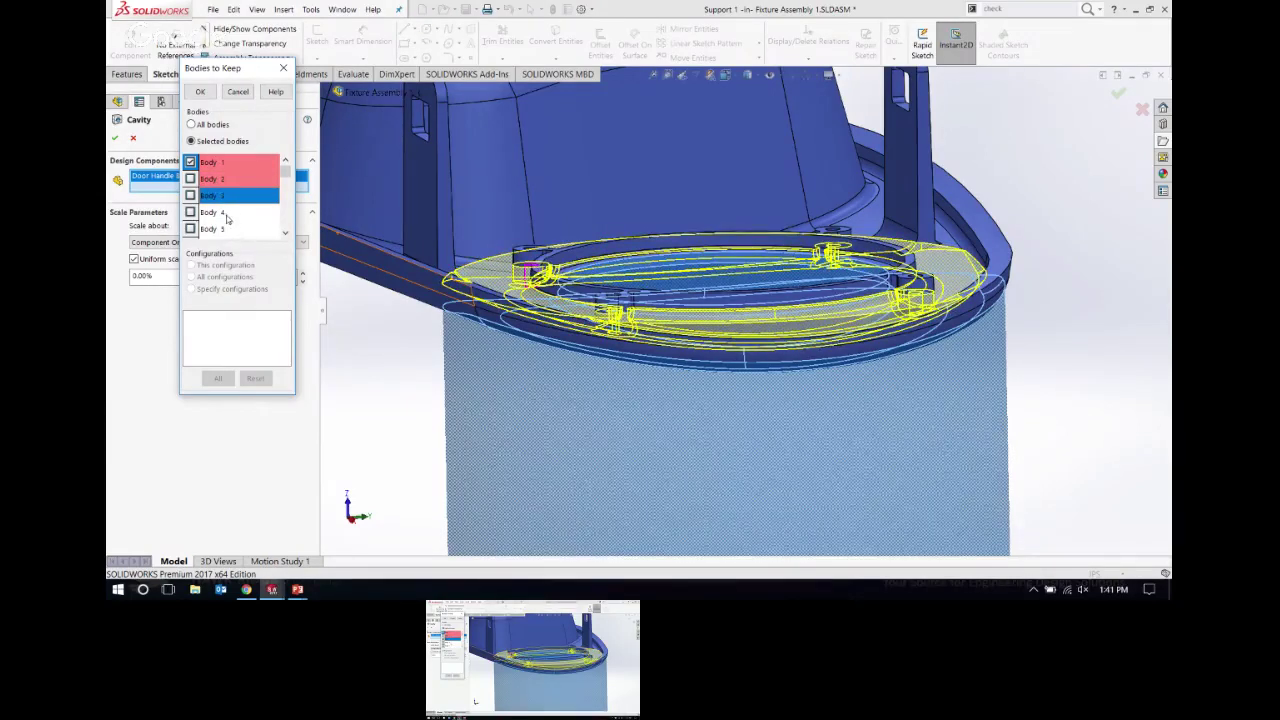
pyautogui.click(220, 213)
pyautogui.click(219, 230)
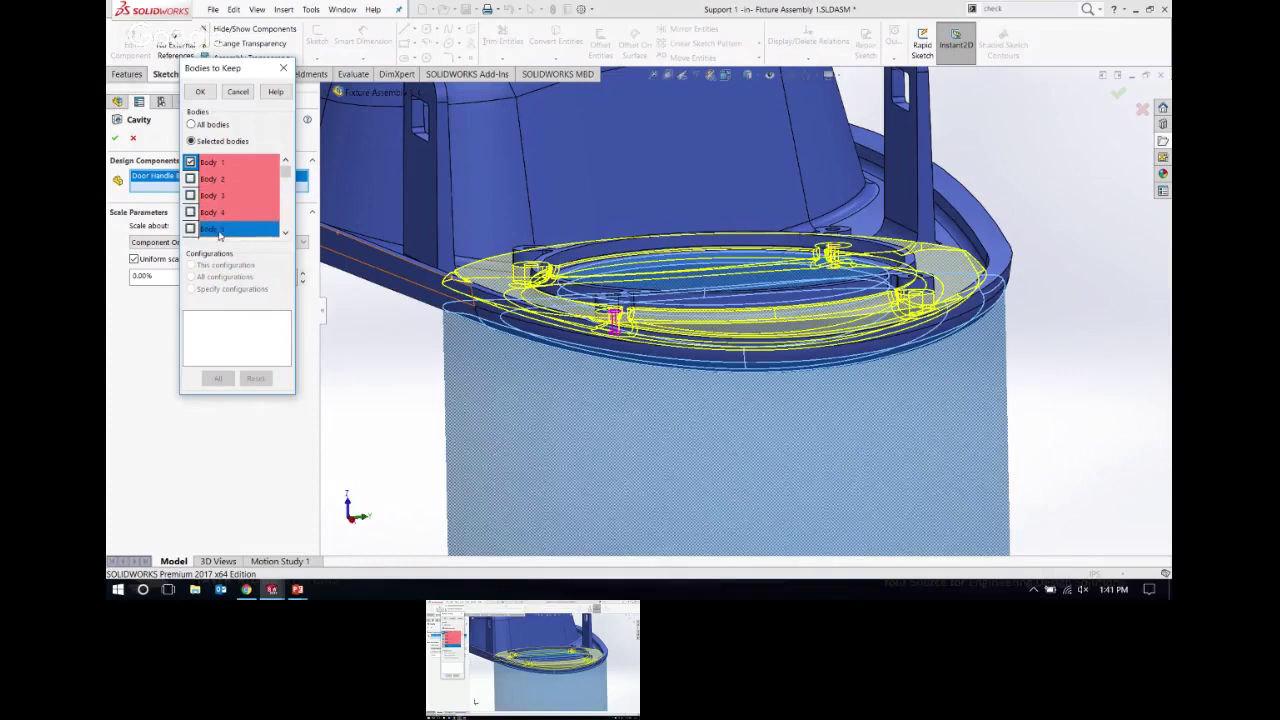
pyautogui.click(284, 233)
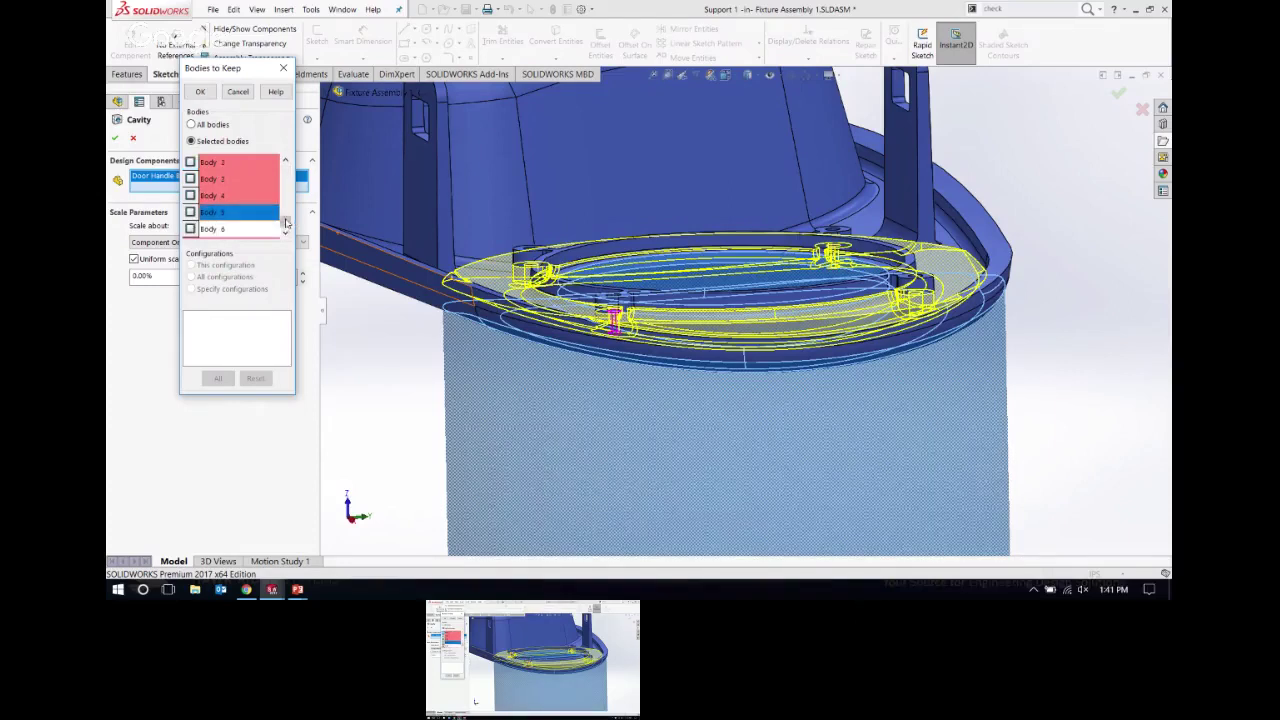
pyautogui.click(220, 230)
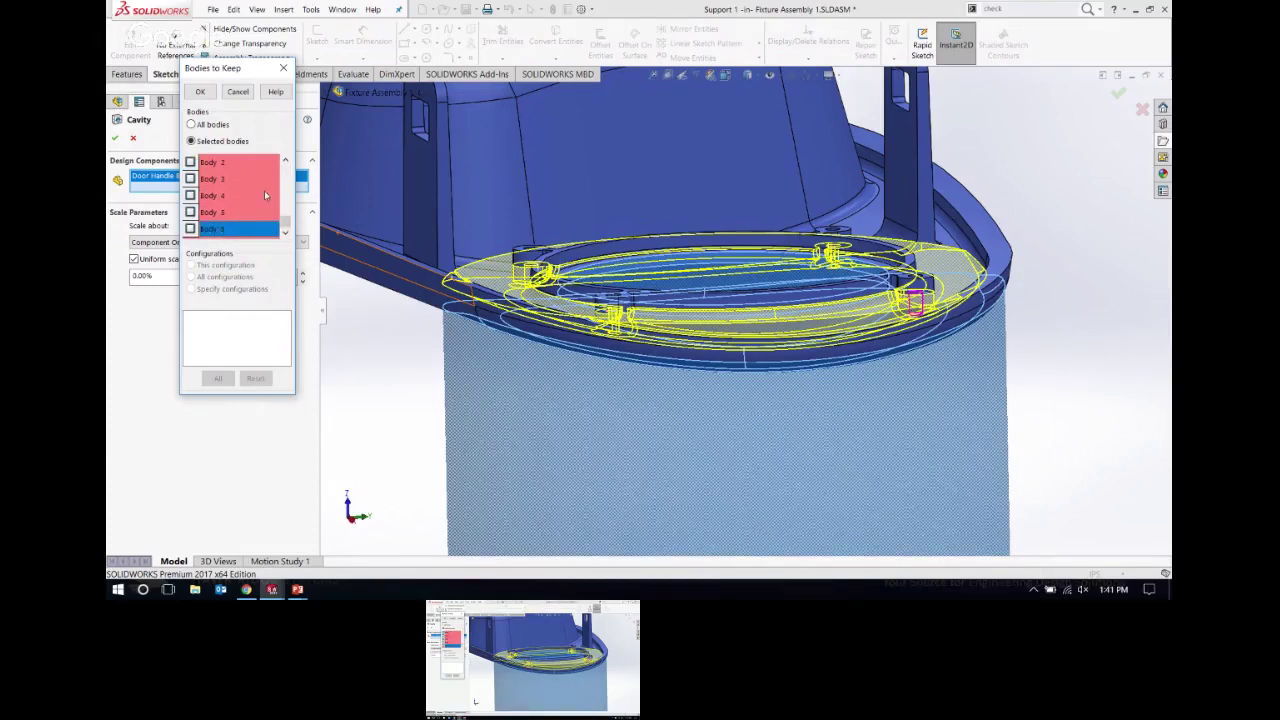
pyautogui.click(285, 160)
pyautogui.click(219, 167)
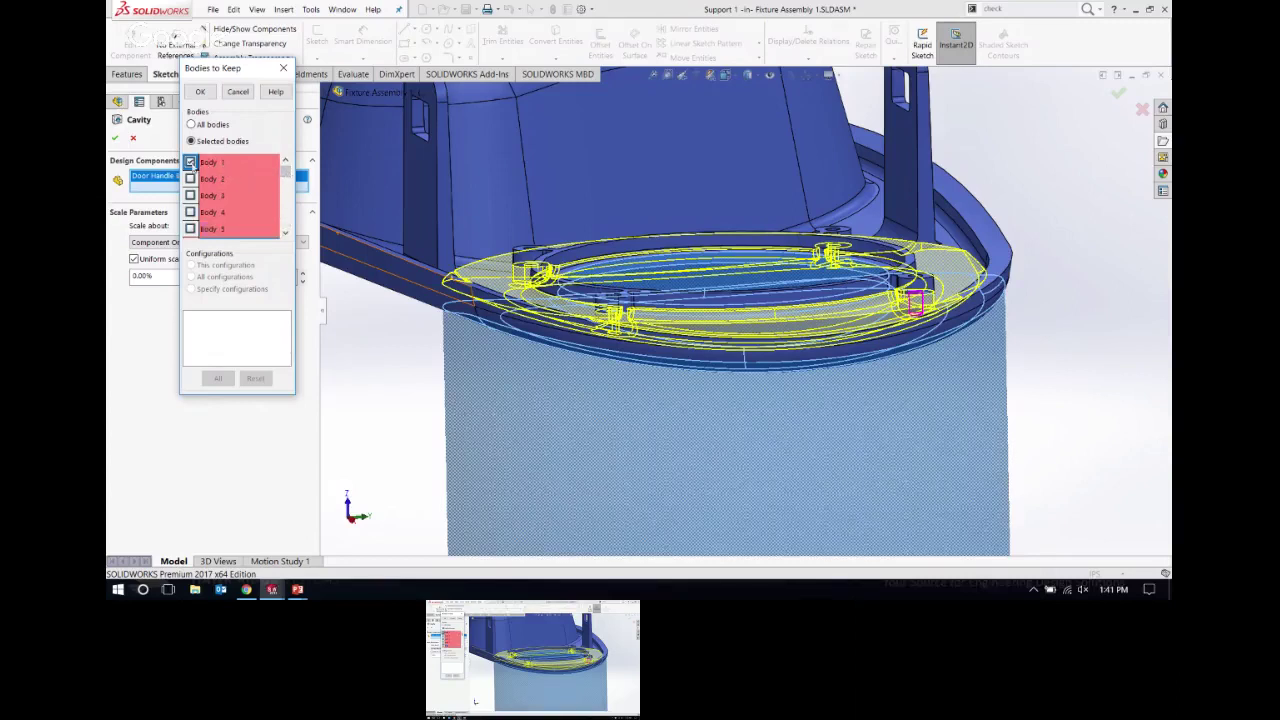
pyautogui.click(200, 91)
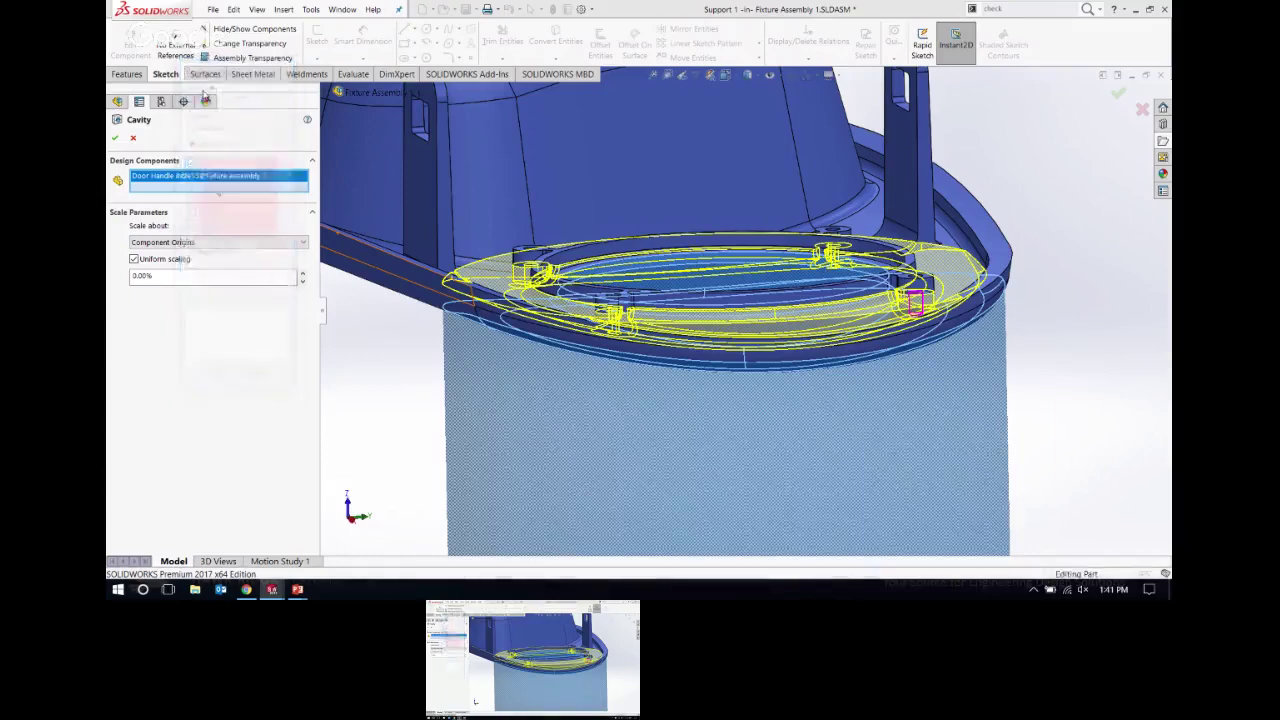
# Step: Examine the cavity's parent references and how the support's top fits around the bezel's rim and round opening
pyautogui.click(407, 344)
pyautogui.scroll(2, 426, 353)
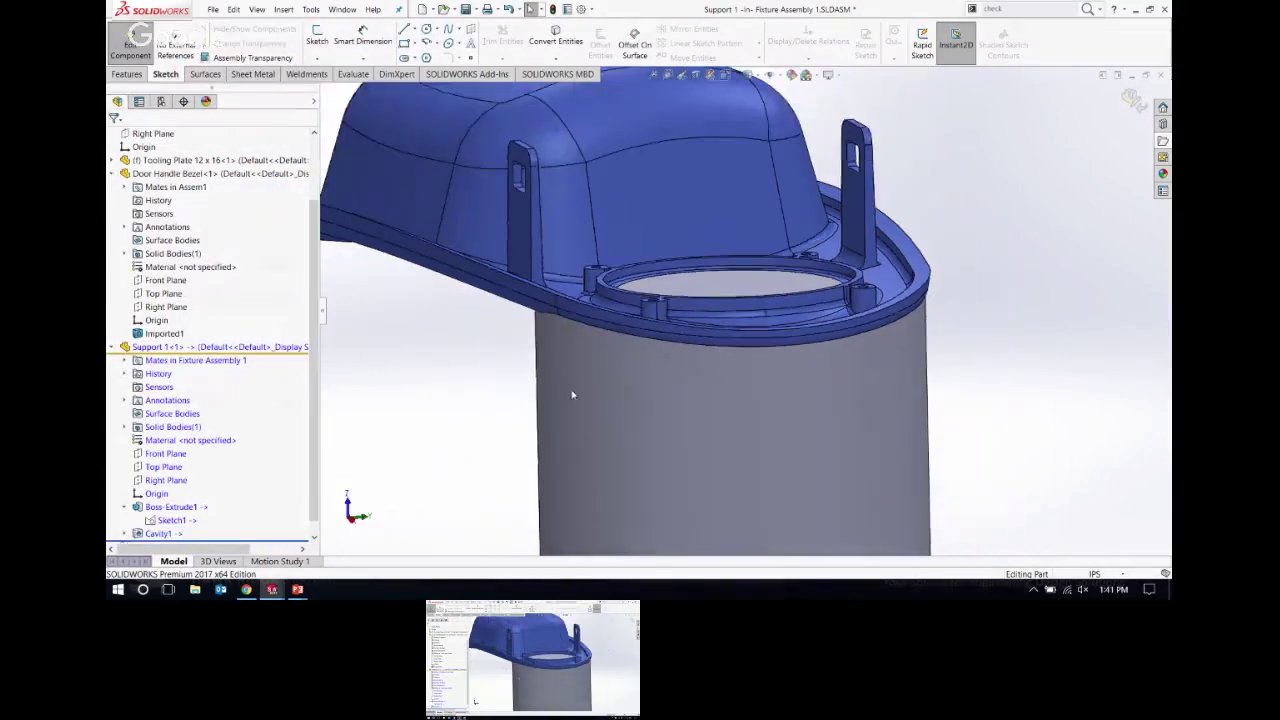
pyautogui.moveTo(426, 353); pyautogui.dragTo(436, 297, button='middle')
pyautogui.click(157, 533)
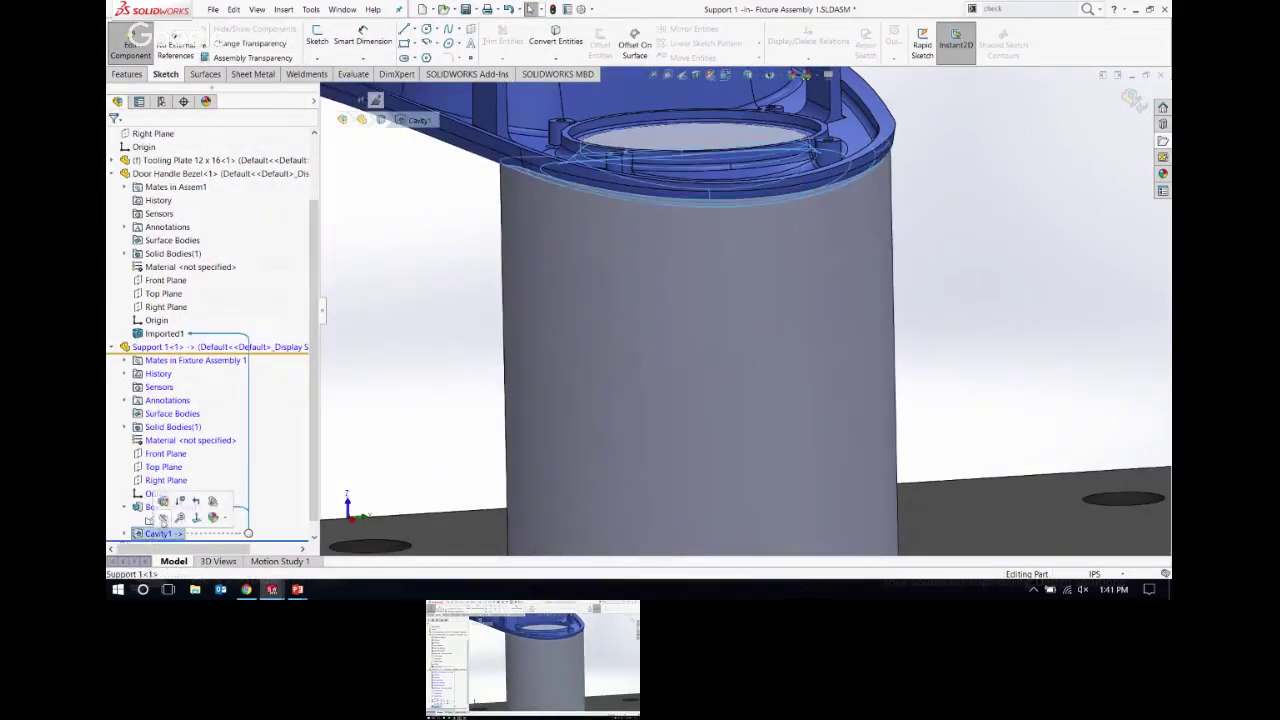
pyautogui.moveTo(754, 170); pyautogui.dragTo(705, 120, button='middle')
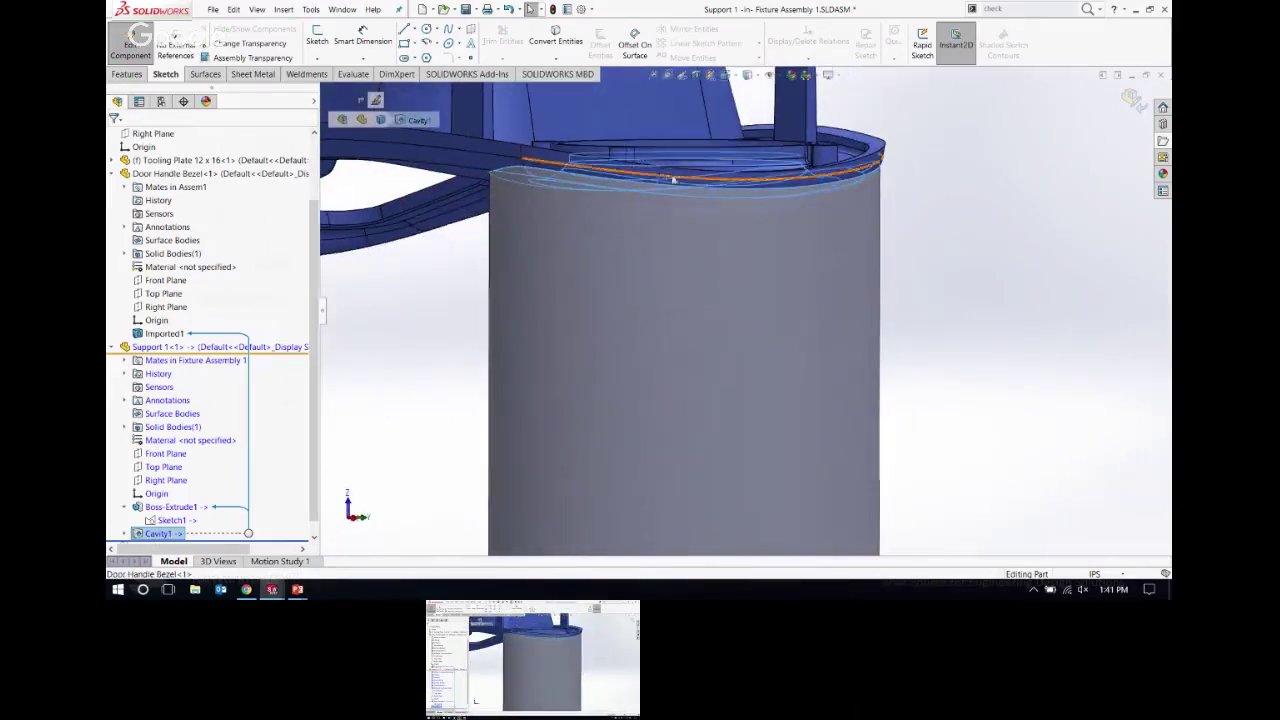
pyautogui.scroll(-3, 557, 186)
pyautogui.scroll(2, 557, 186)
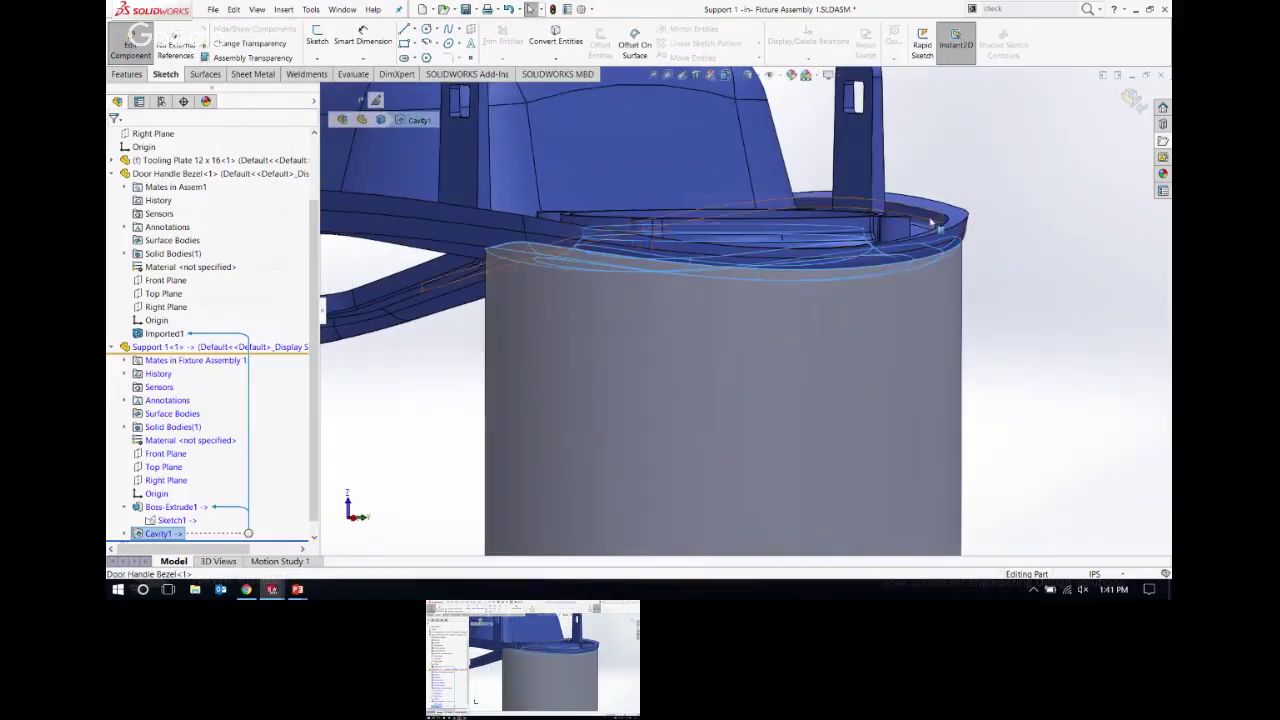
pyautogui.moveTo(749, 274); pyautogui.dragTo(748, 193, button='middle')
pyautogui.scroll(2, 565, 183)
pyautogui.click(787, 162)
pyautogui.scroll(3, 787, 162)
pyautogui.scroll(-2, 815, 150)
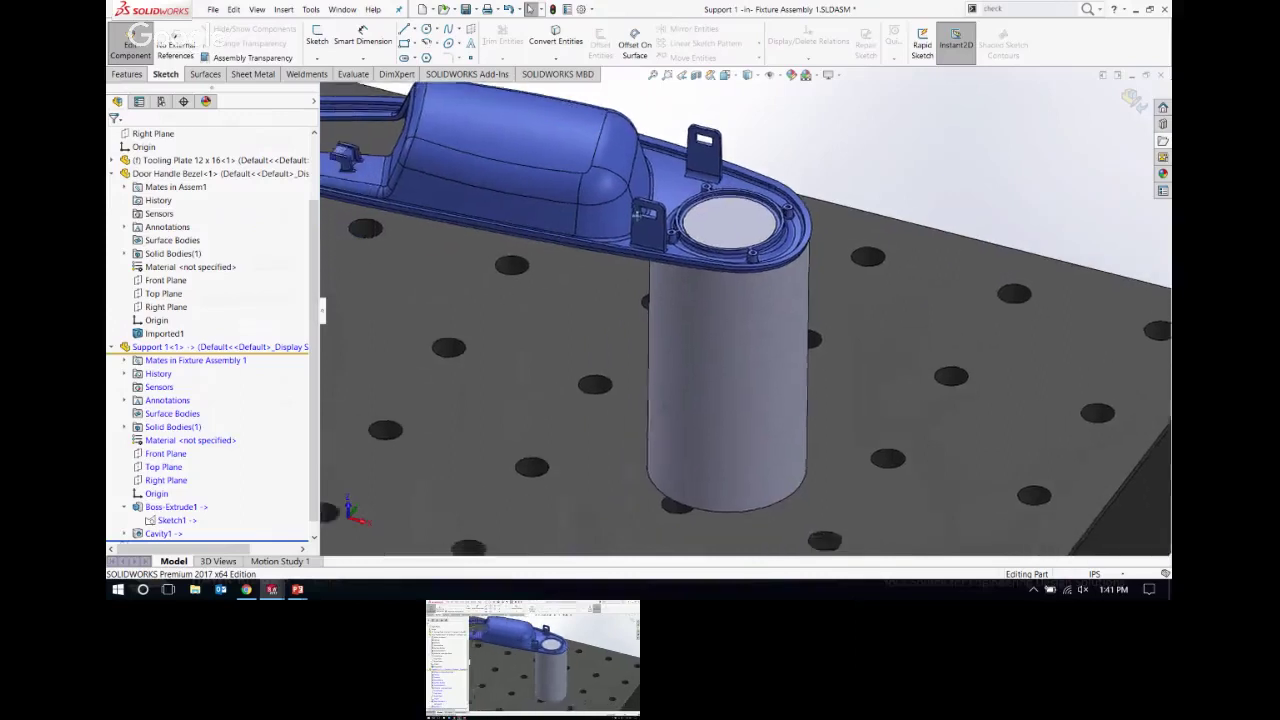
# Step: Hide the door handle bezel to expose the support's contoured top
pyautogui.click(608, 150)
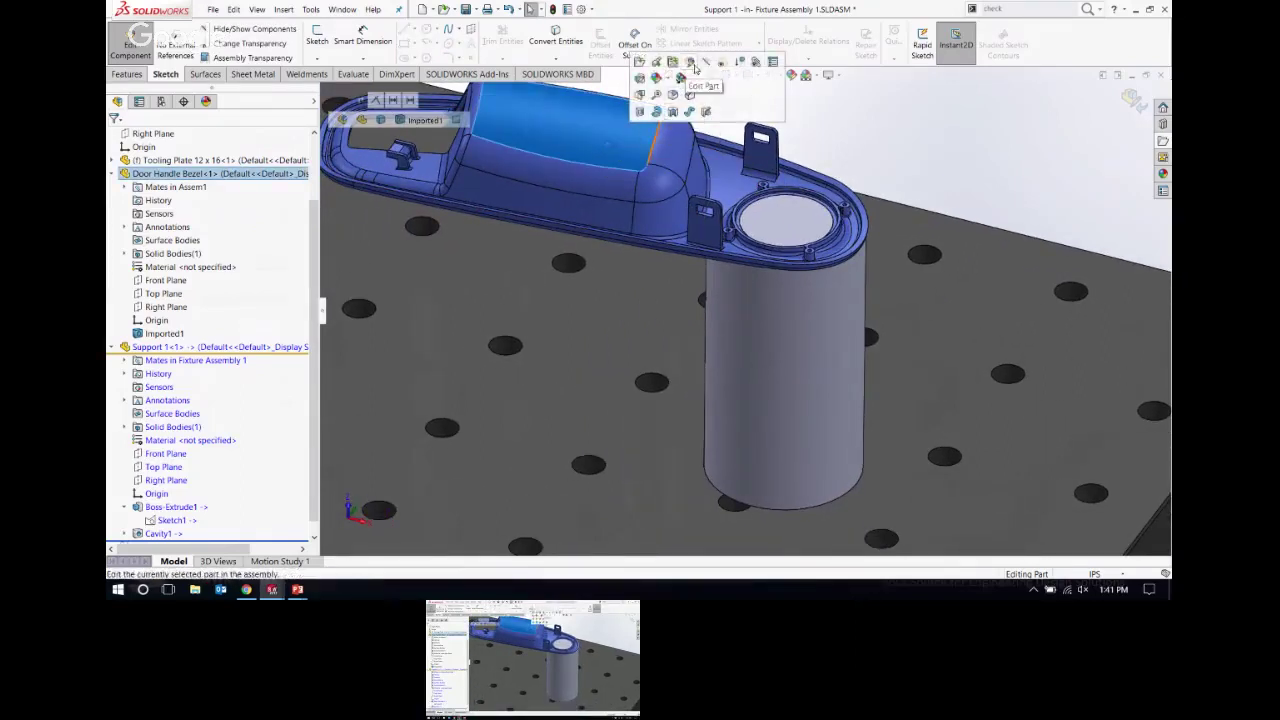
pyautogui.click(706, 64)
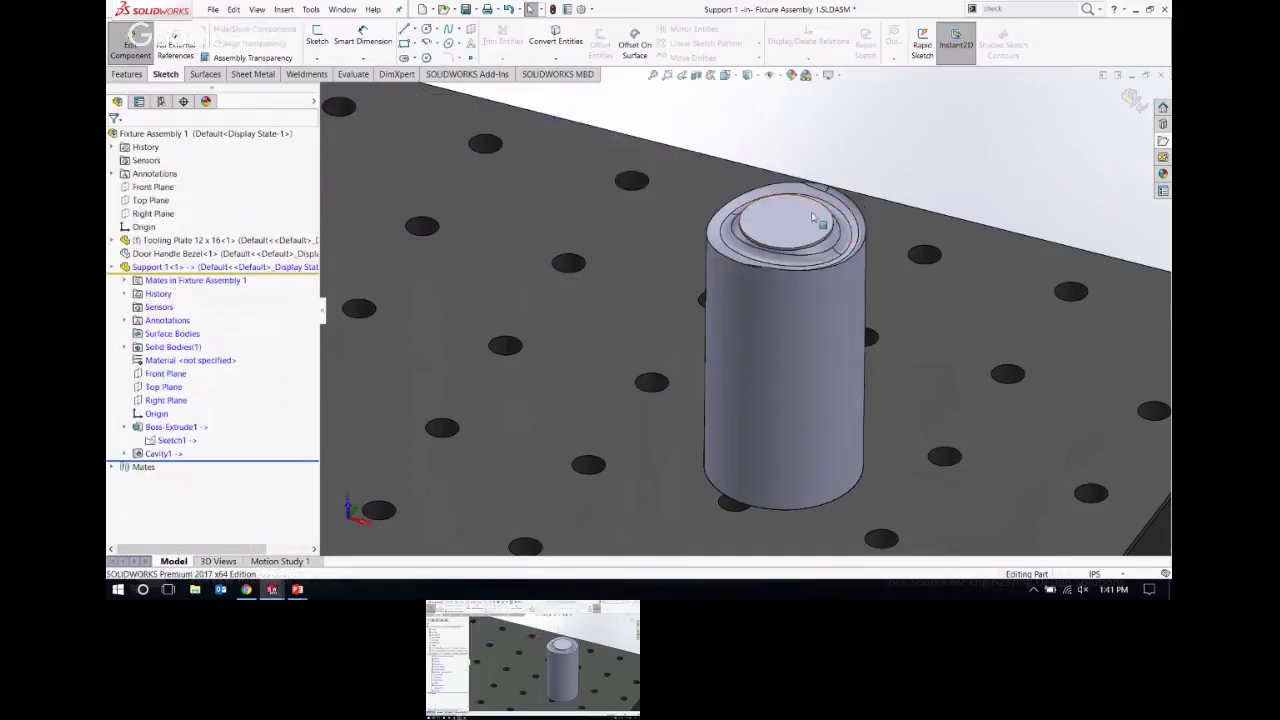
pyautogui.scroll(-5, 763, 260)
pyautogui.moveTo(760, 257); pyautogui.dragTo(757, 288, button='middle')
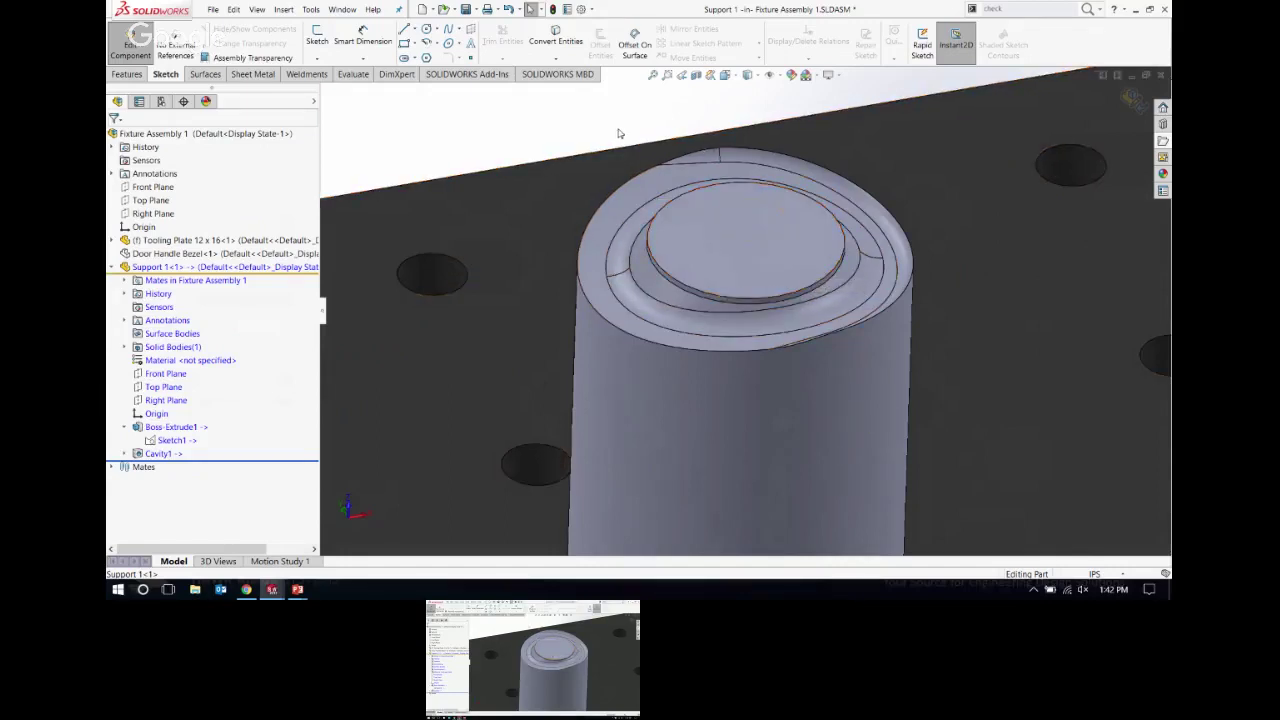
# Step: Examine the raised disc and the recessed contour on the support's top from several angles
pyautogui.click(771, 266)
pyautogui.moveTo(771, 266); pyautogui.dragTo(808, 209, button='middle')
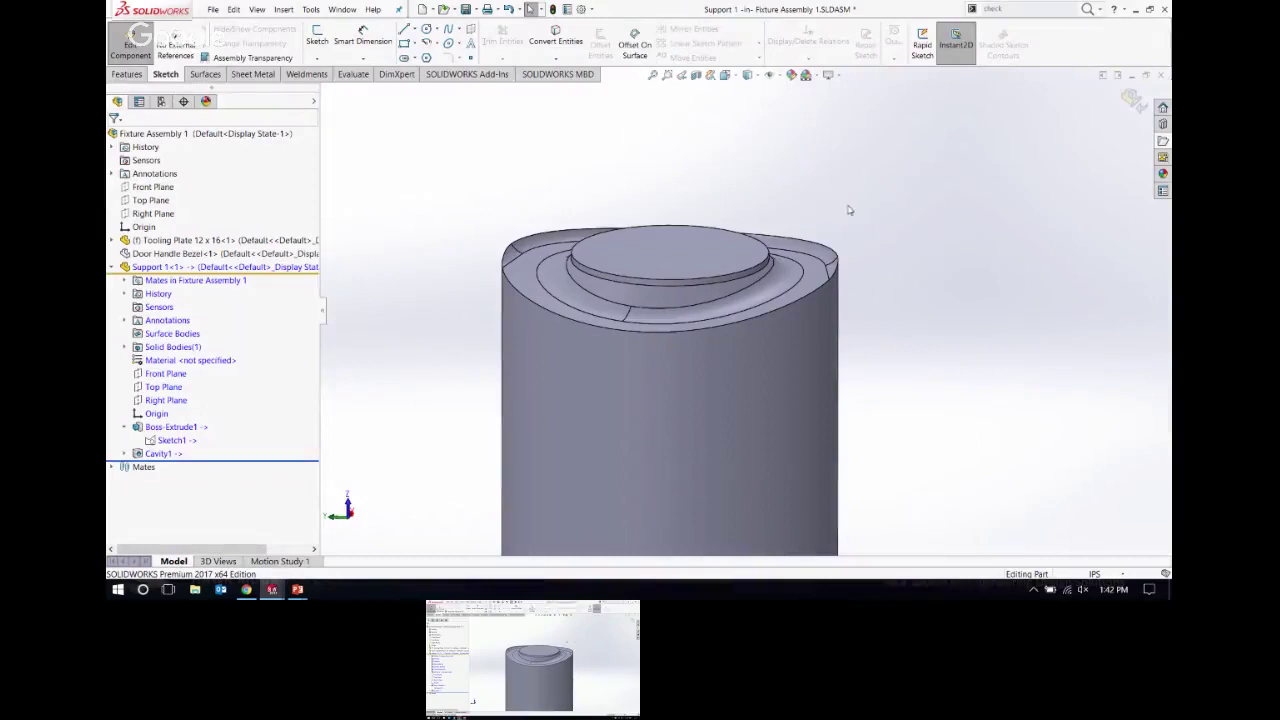
pyautogui.click(640, 228)
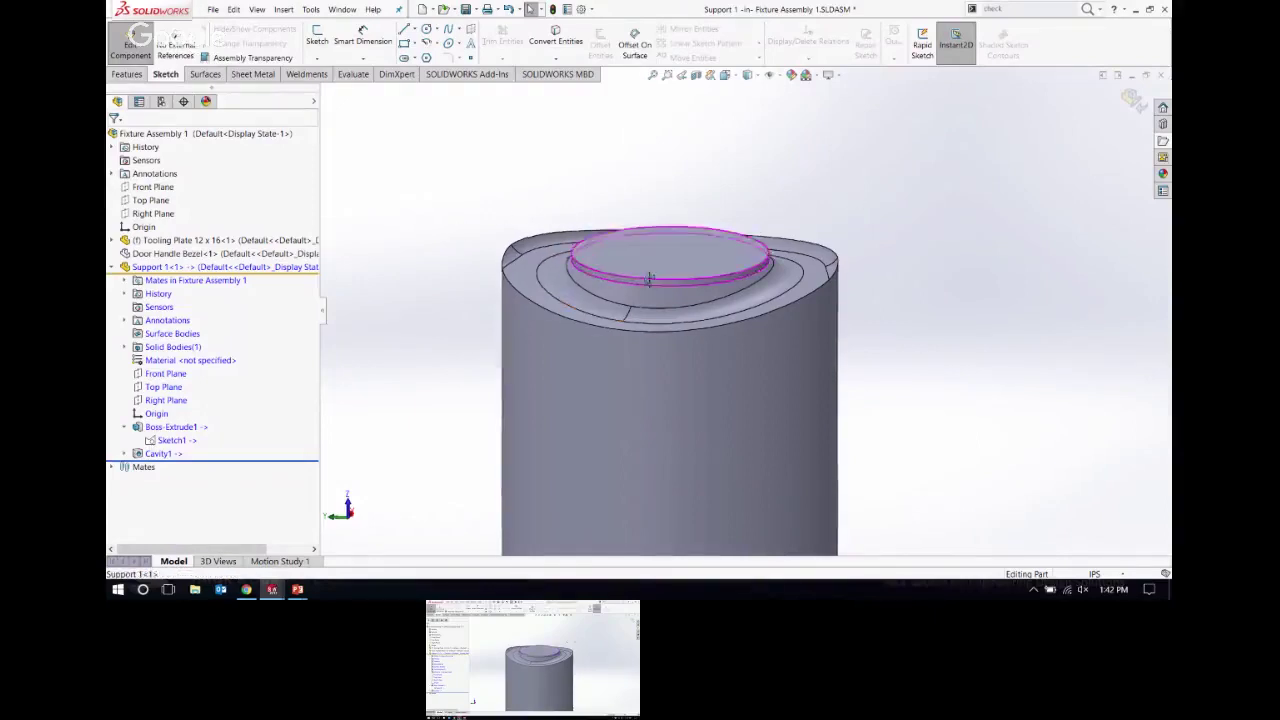
pyautogui.moveTo(640, 228); pyautogui.dragTo(690, 295, button='middle')
pyautogui.press('Escape')
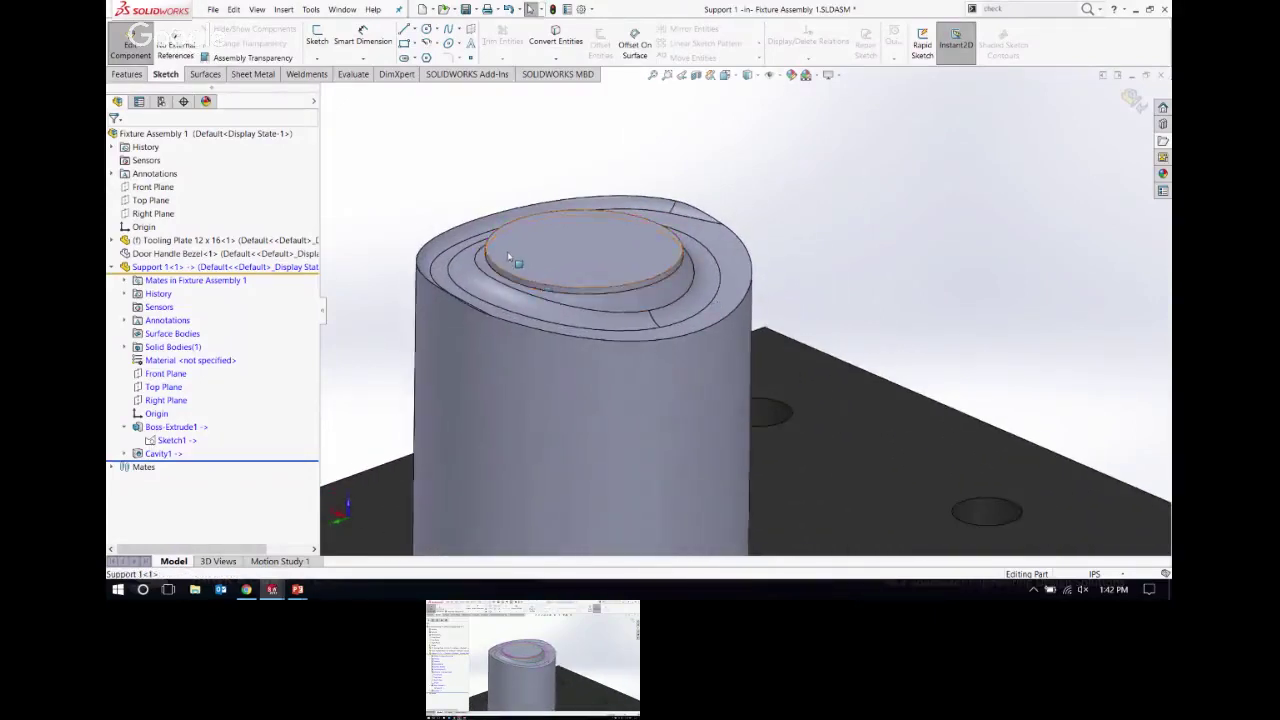
pyautogui.scroll(-3, 514, 266)
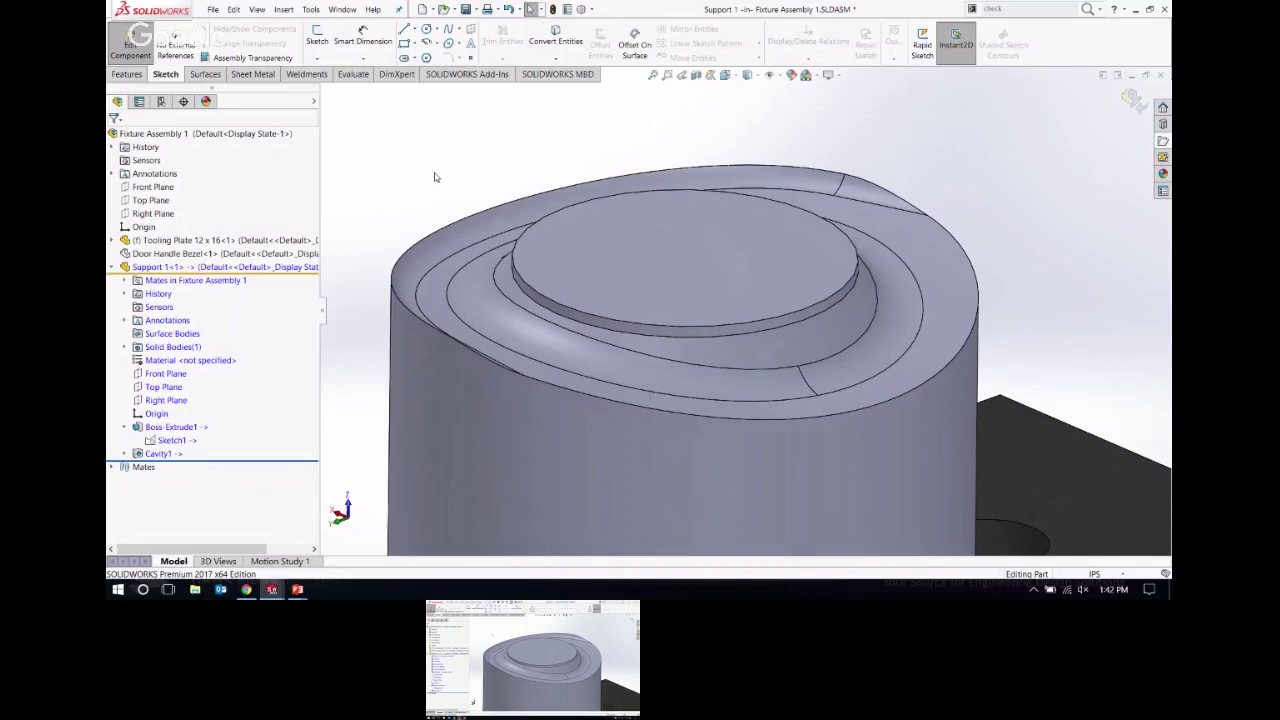
pyautogui.moveTo(491, 294)
pyautogui.mouseDown(button='middle')
pyautogui.moveTo(521, 294)
pyautogui.moveTo(494, 286)
pyautogui.moveTo(494, 305)
pyautogui.mouseUp(button='middle')
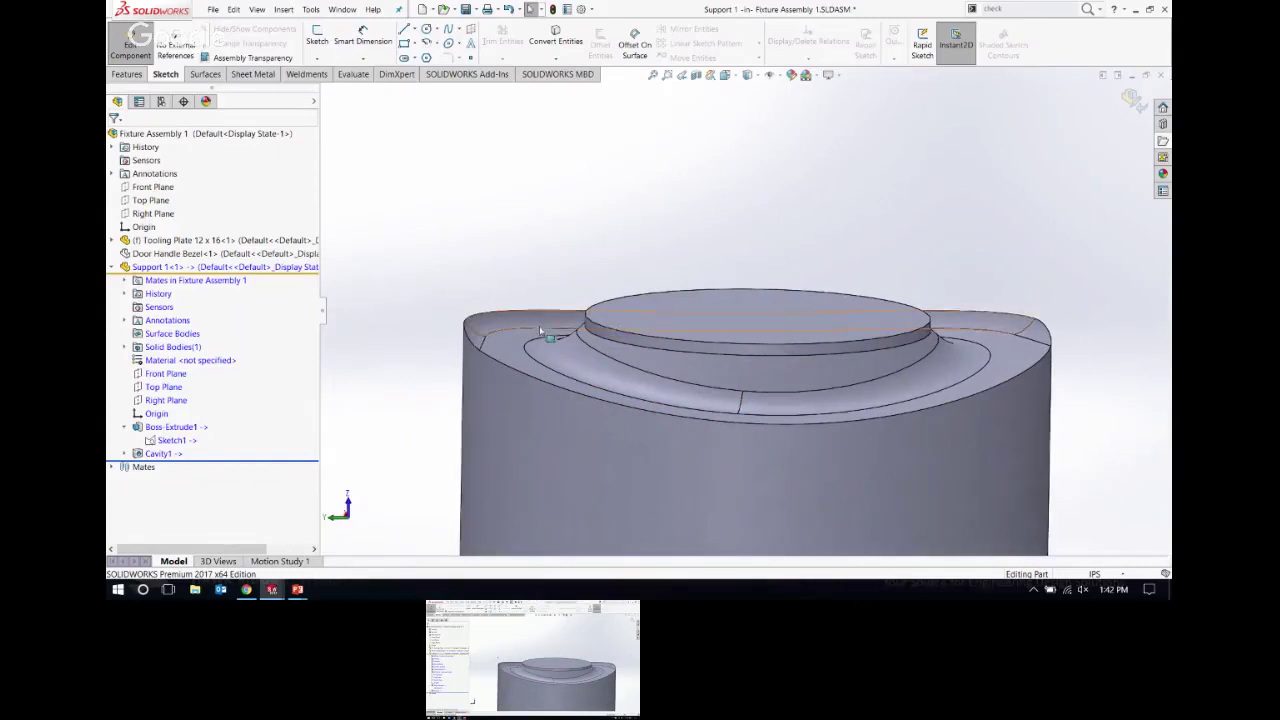
# Step: Start an Offset Surface on the support and set the offset distance to 0.01 in
pyautogui.click(205, 75)
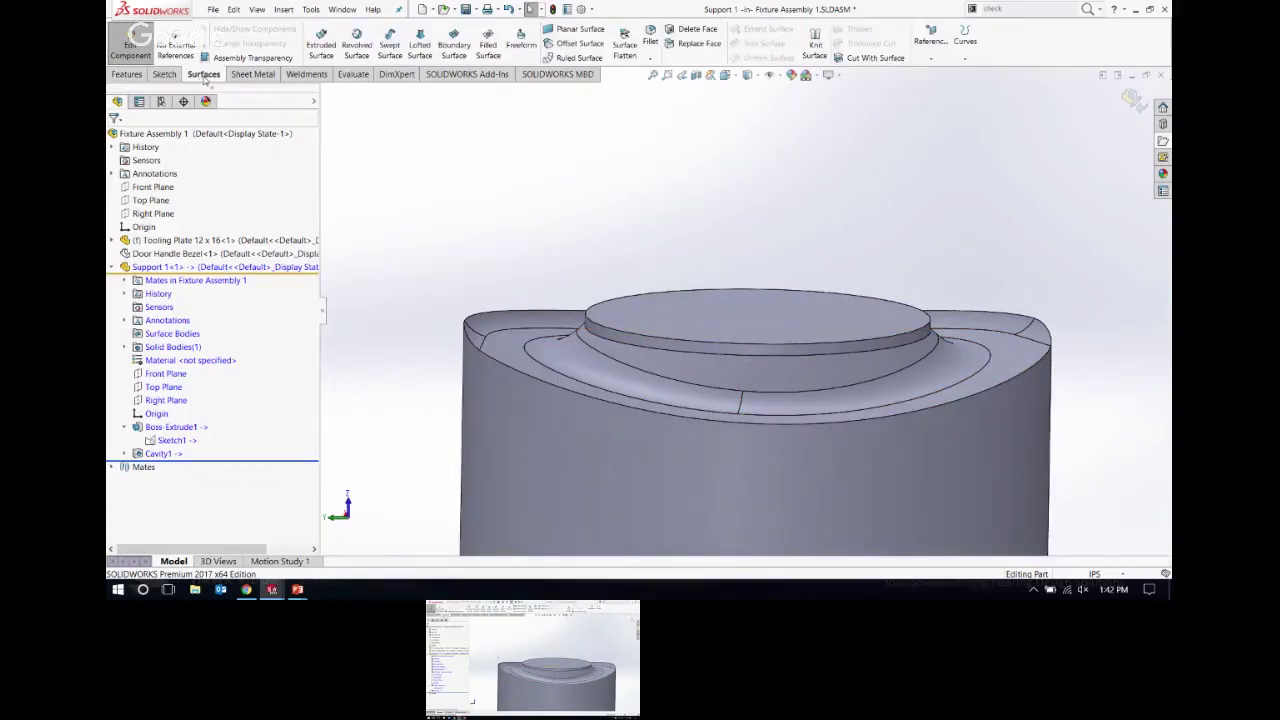
pyautogui.click(586, 47)
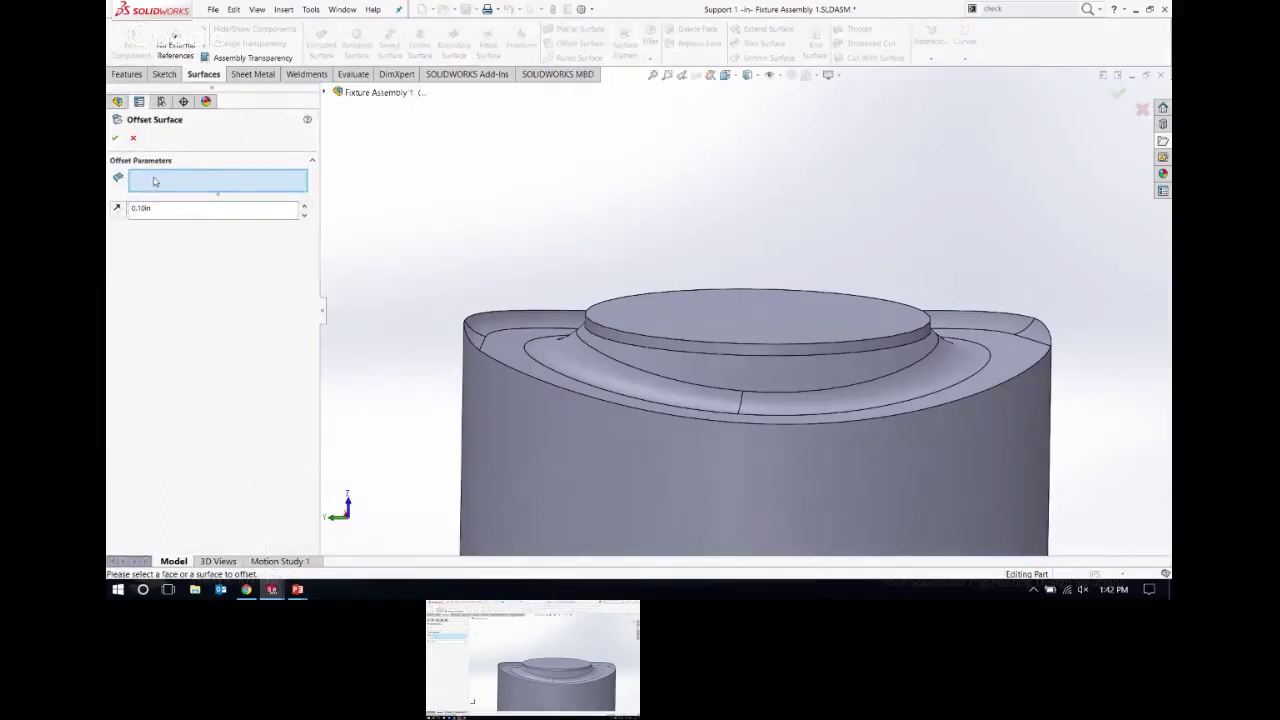
pyautogui.doubleClick(156, 208)
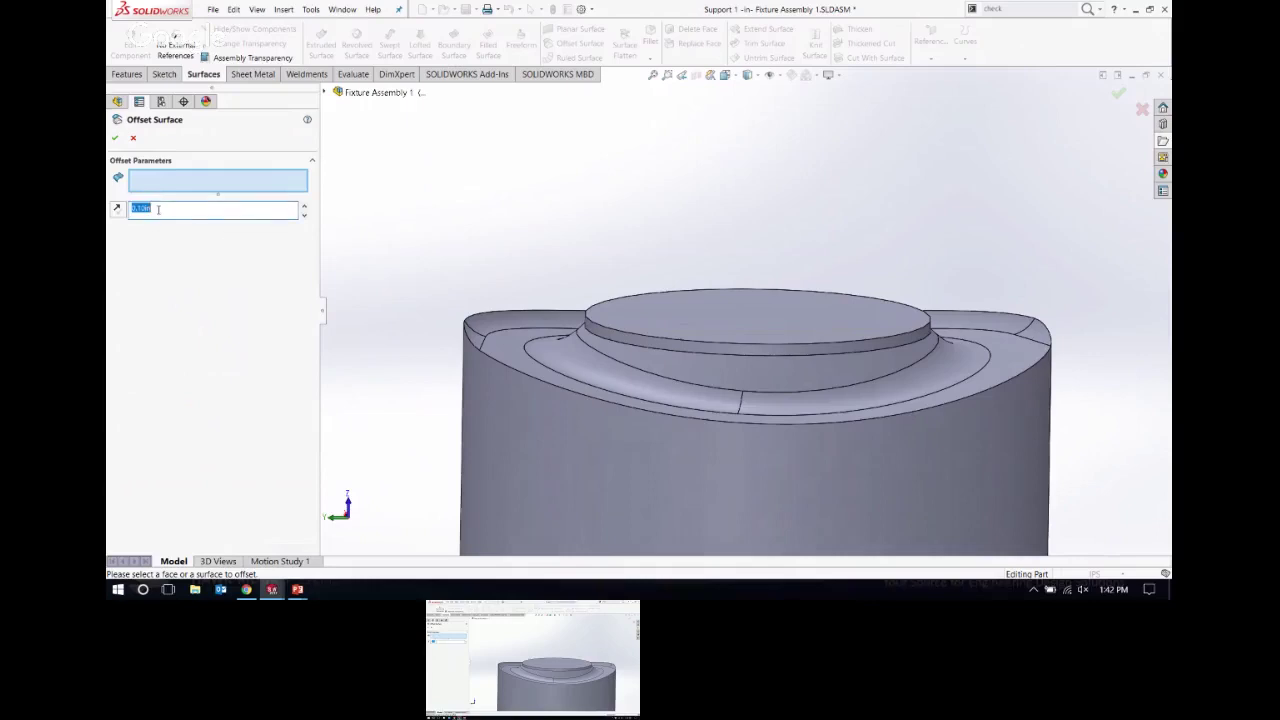
pyautogui.press('Return')
pyautogui.press('Return')
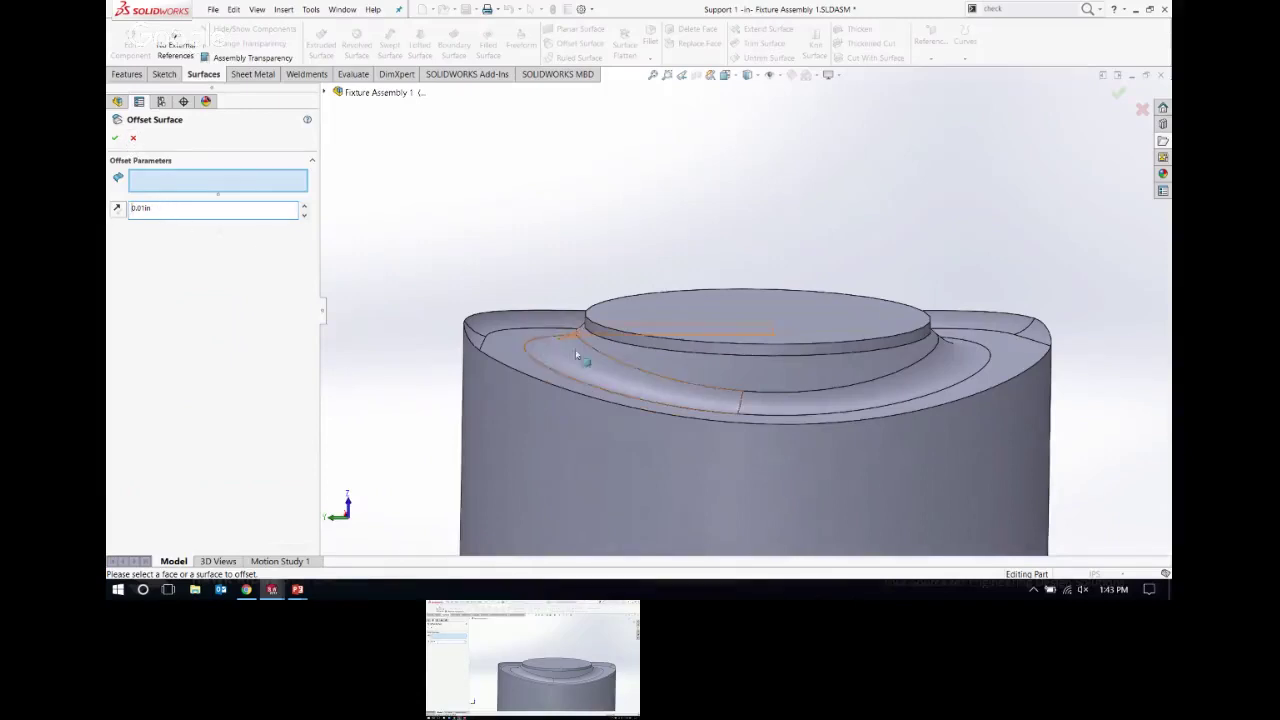
# Step: Create the offset surfaces from the contoured rim faces and the raised disc's side faces, with the offset direction reversed
pyautogui.scroll(-2, 617, 385)
pyautogui.scroll(1, 469, 214)
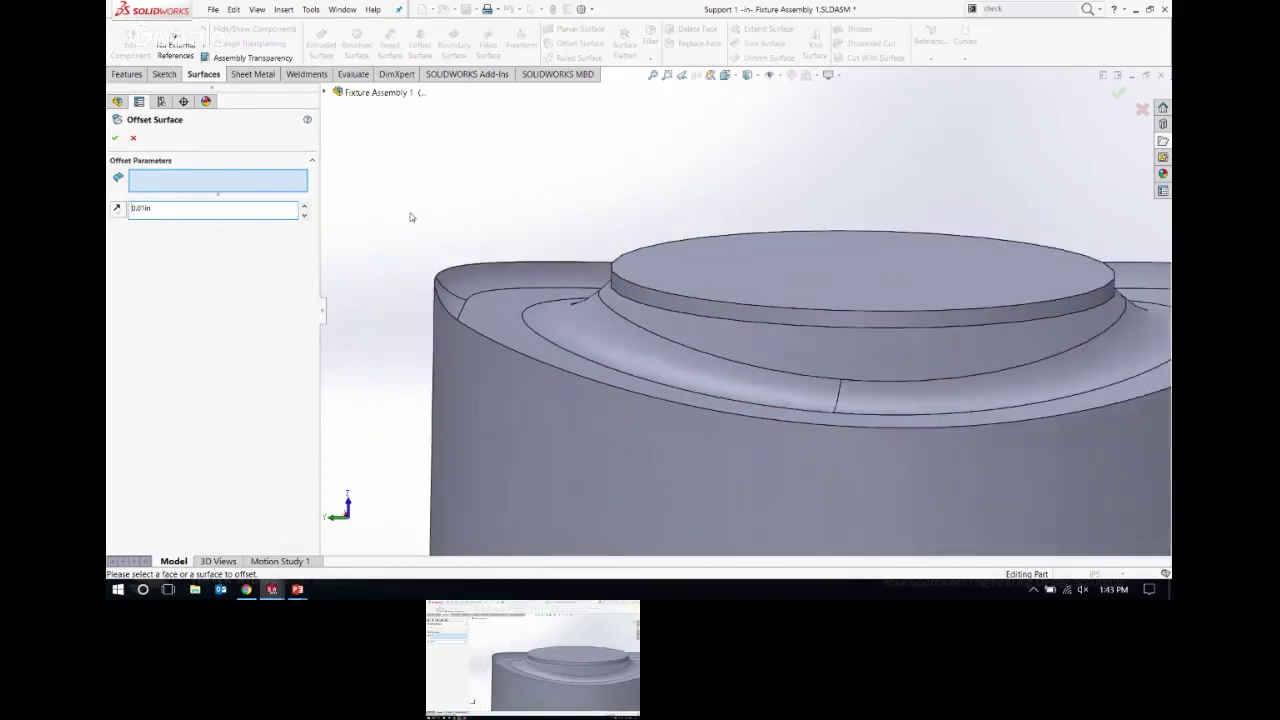
pyautogui.click(512, 314)
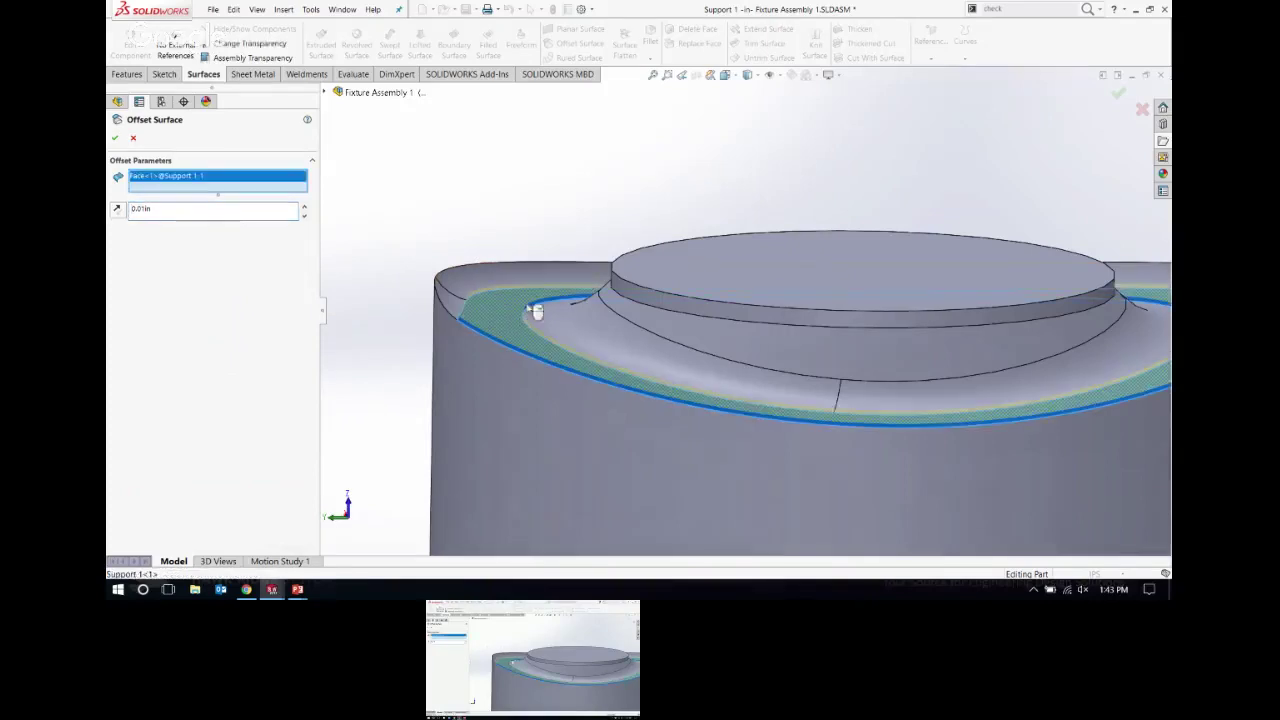
pyautogui.click(627, 296)
pyautogui.moveTo(646, 314); pyautogui.dragTo(377, 289, button='middle')
pyautogui.click(340, 297)
pyautogui.click(1150, 226)
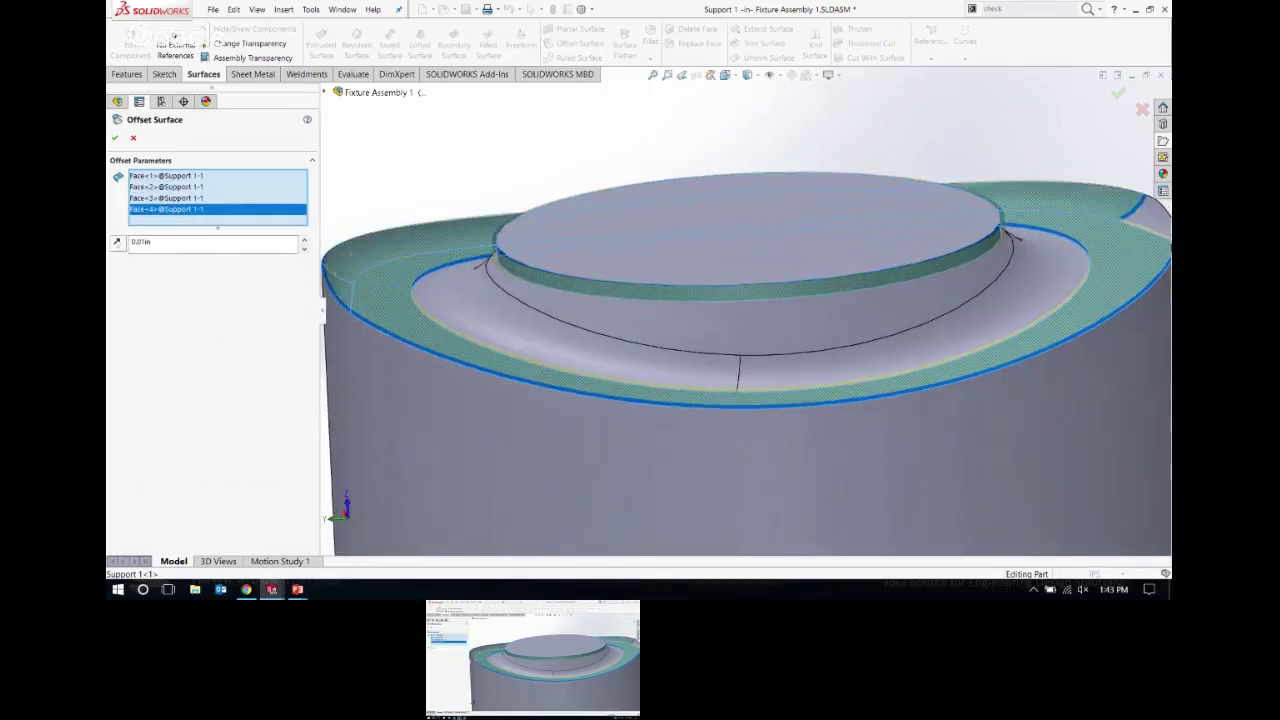
pyautogui.click(1150, 226)
pyautogui.moveTo(962, 268); pyautogui.dragTo(450, 313, button='middle')
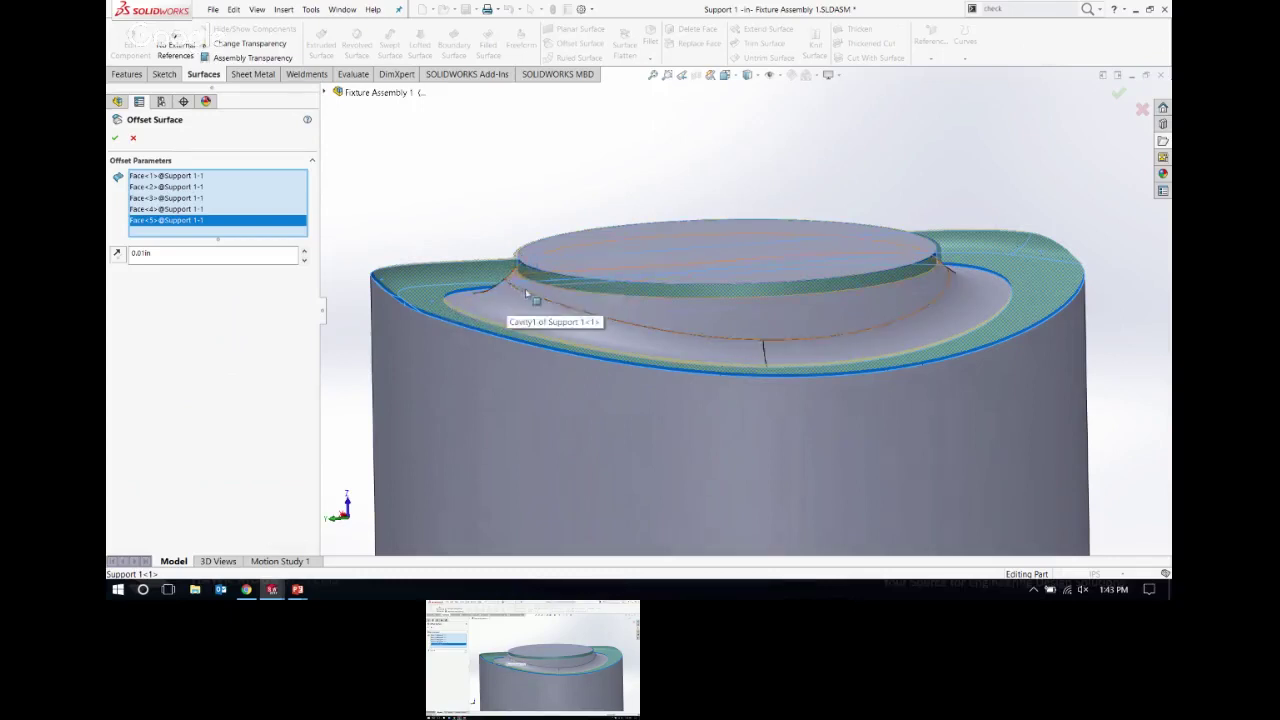
pyautogui.moveTo(510, 316); pyautogui.dragTo(600, 285, button='middle')
pyautogui.scroll(-6, 620, 275)
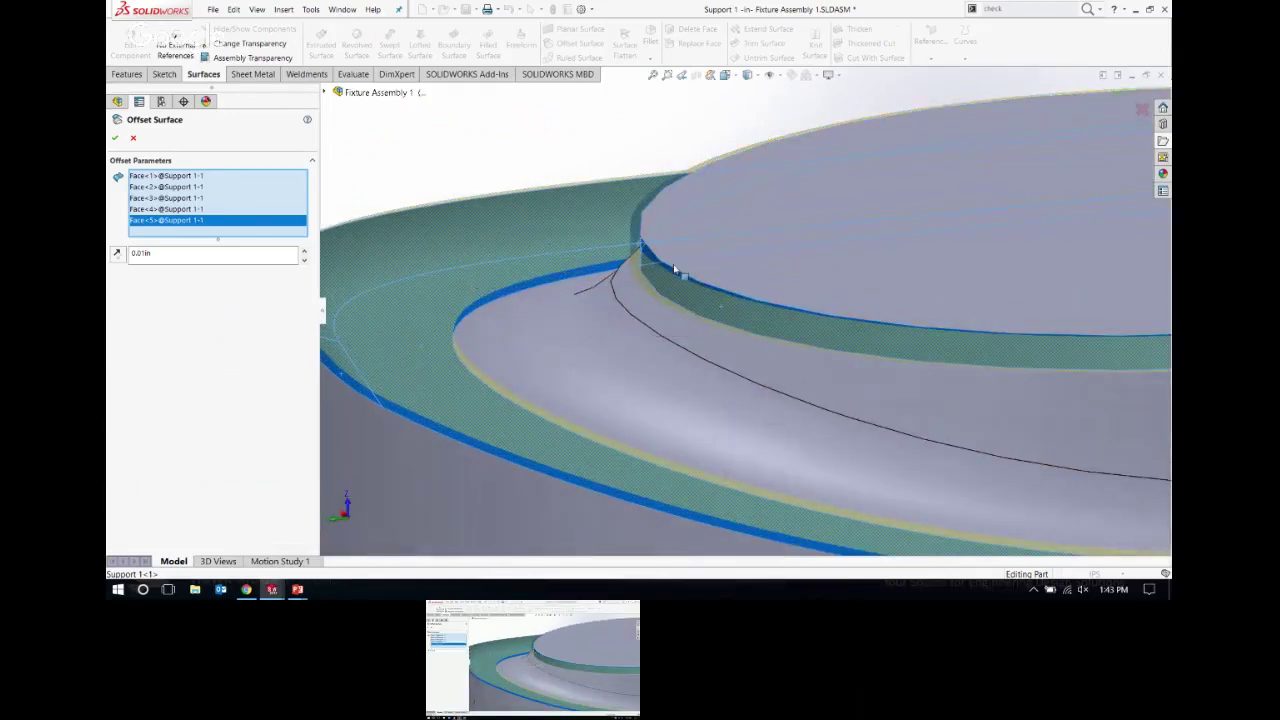
pyautogui.click(117, 254)
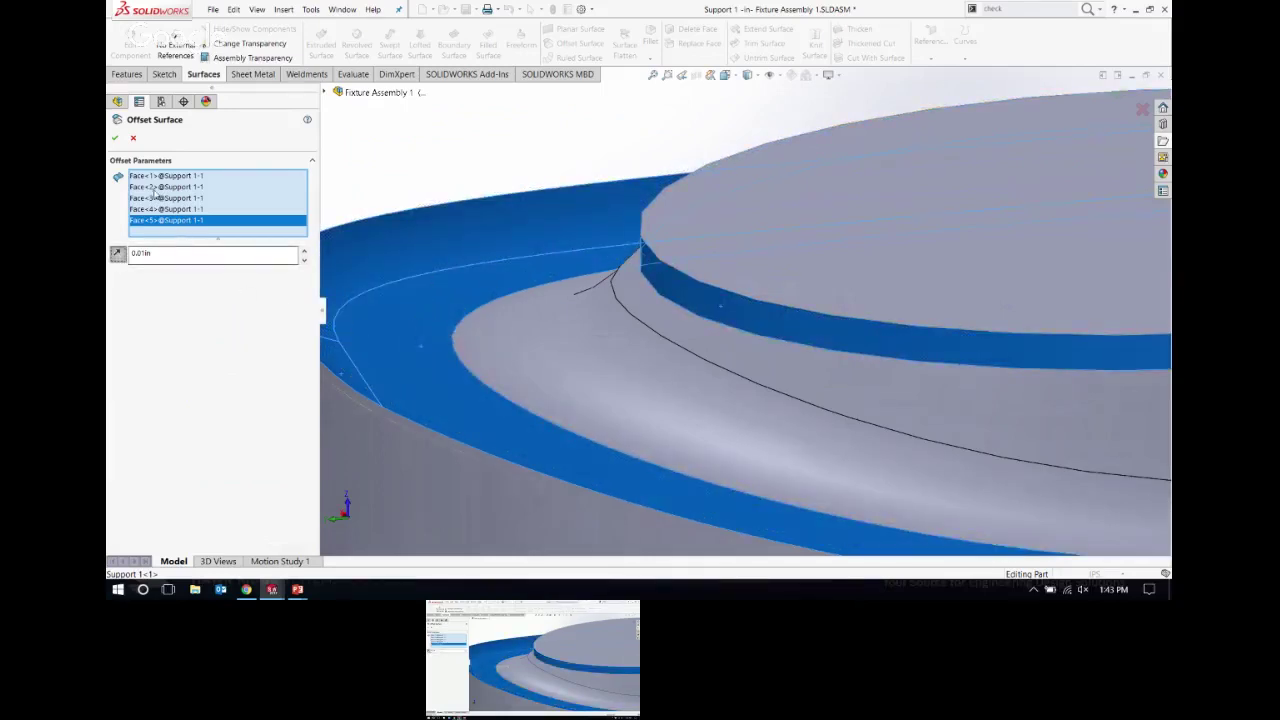
pyautogui.click(115, 137)
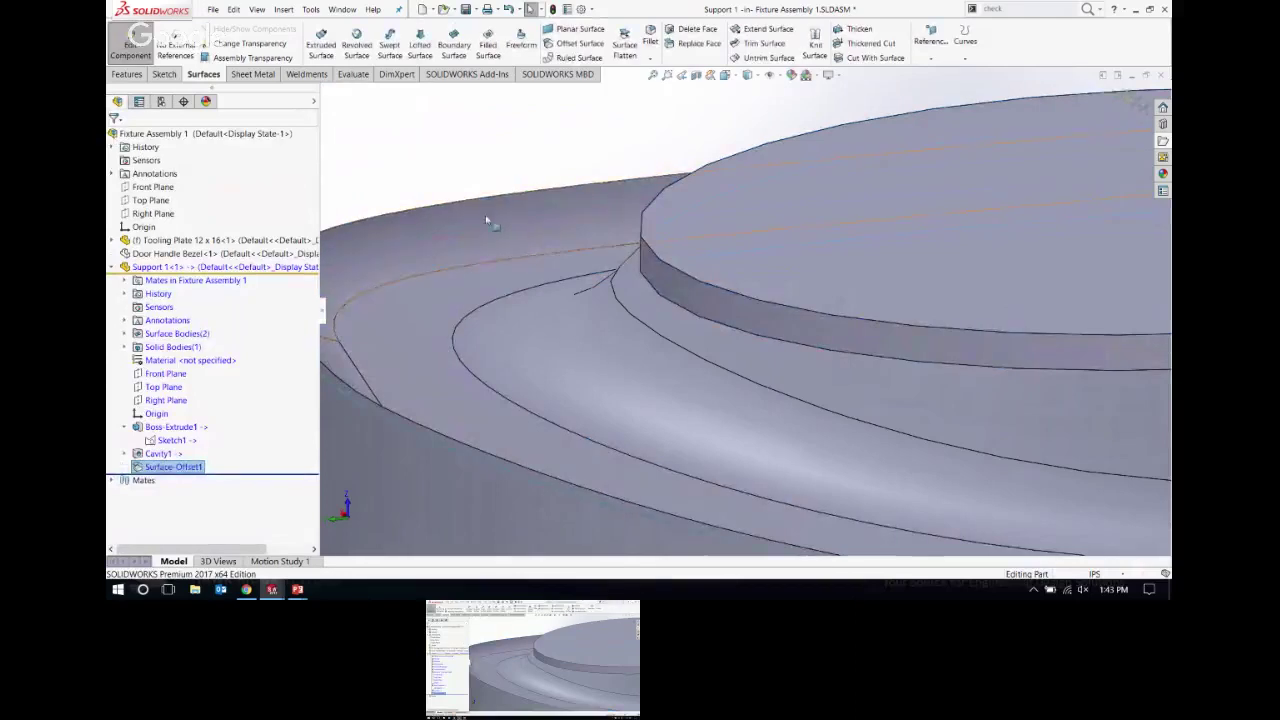
# Step: Hide the Cavity1 solid body to isolate the offset surfaces and inspect the gap between the ring and the rim
pyautogui.scroll(5, 743, 273)
pyautogui.moveTo(743, 273); pyautogui.dragTo(628, 300, button='middle')
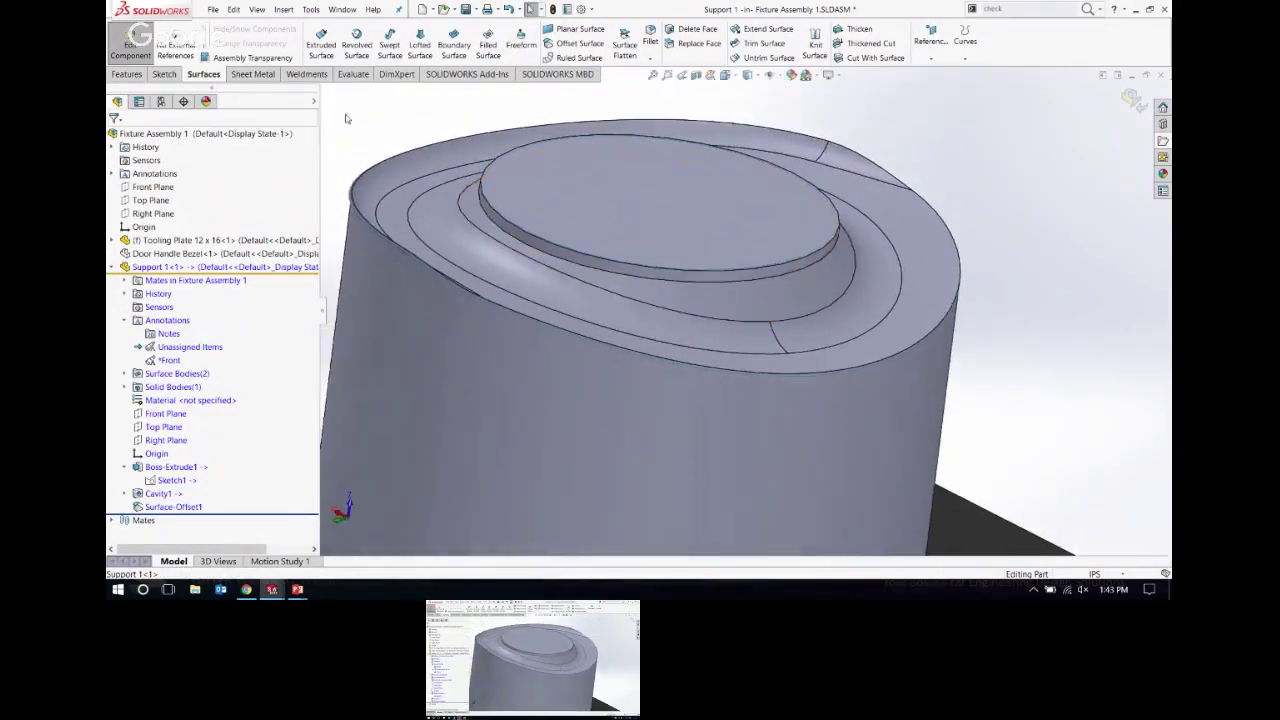
pyautogui.click(126, 387)
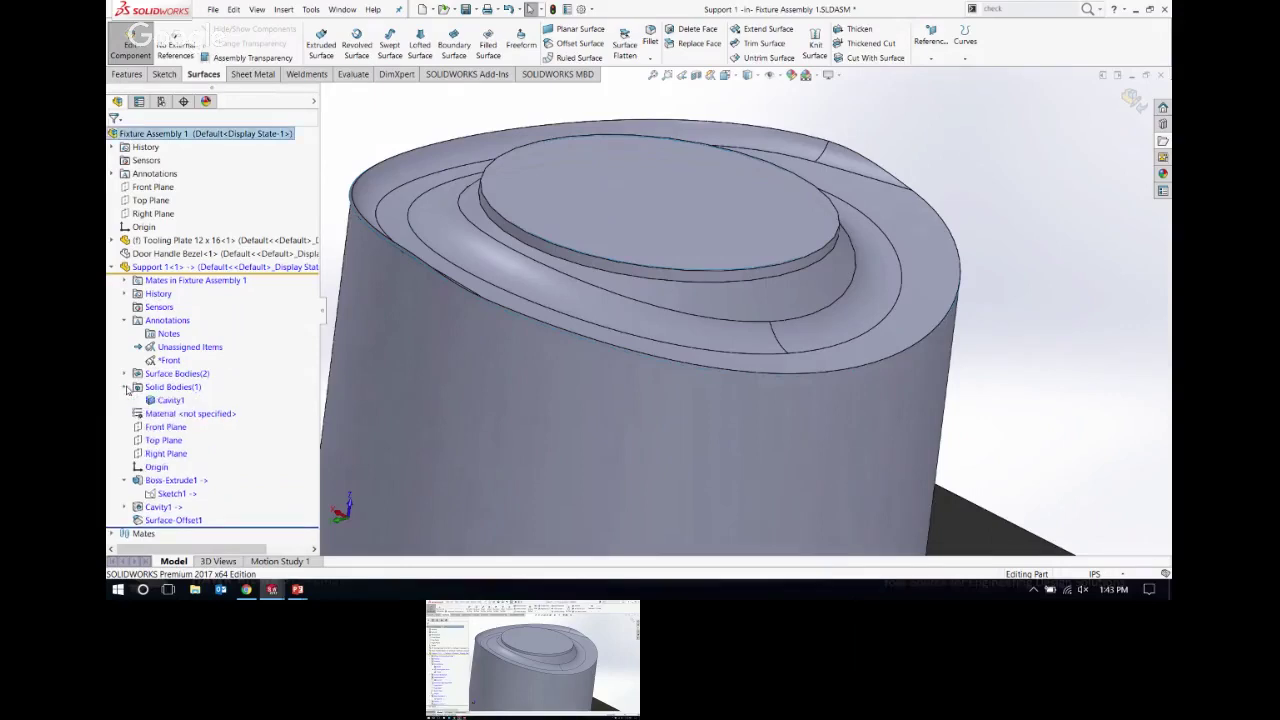
pyautogui.click(171, 400)
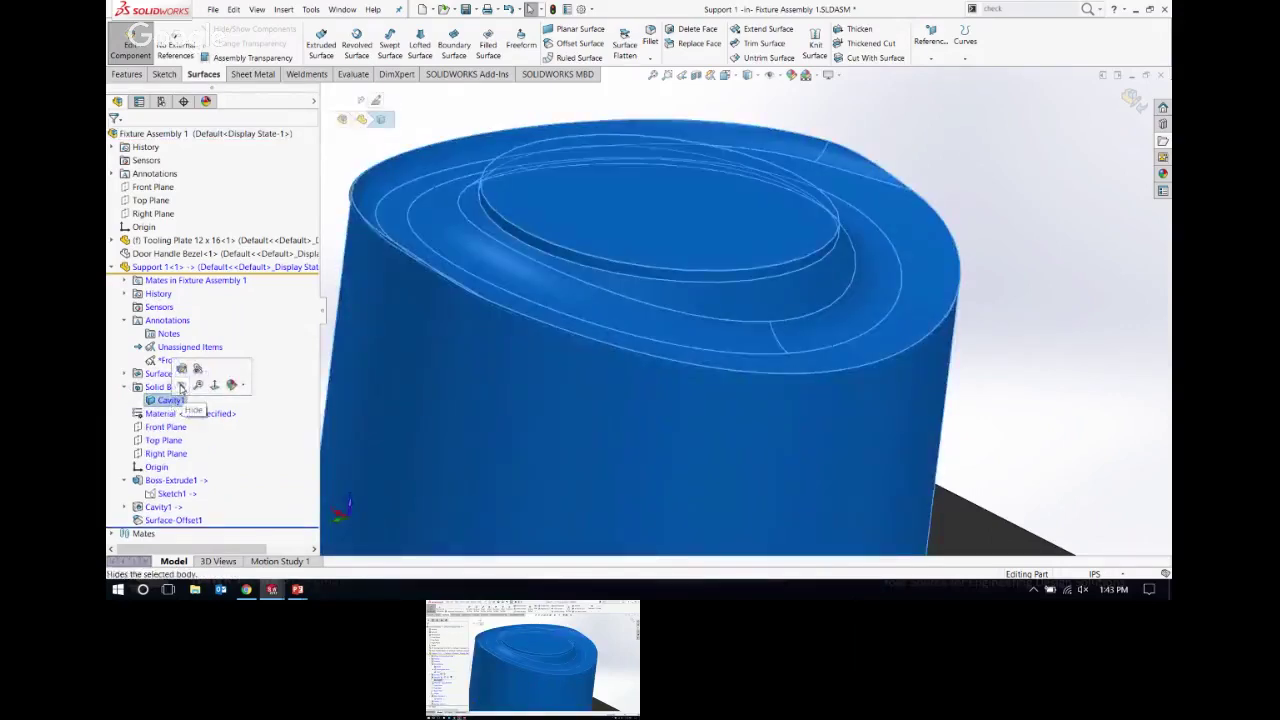
pyautogui.click(186, 386)
pyautogui.moveTo(1055, 242); pyautogui.dragTo(794, 197, button='middle')
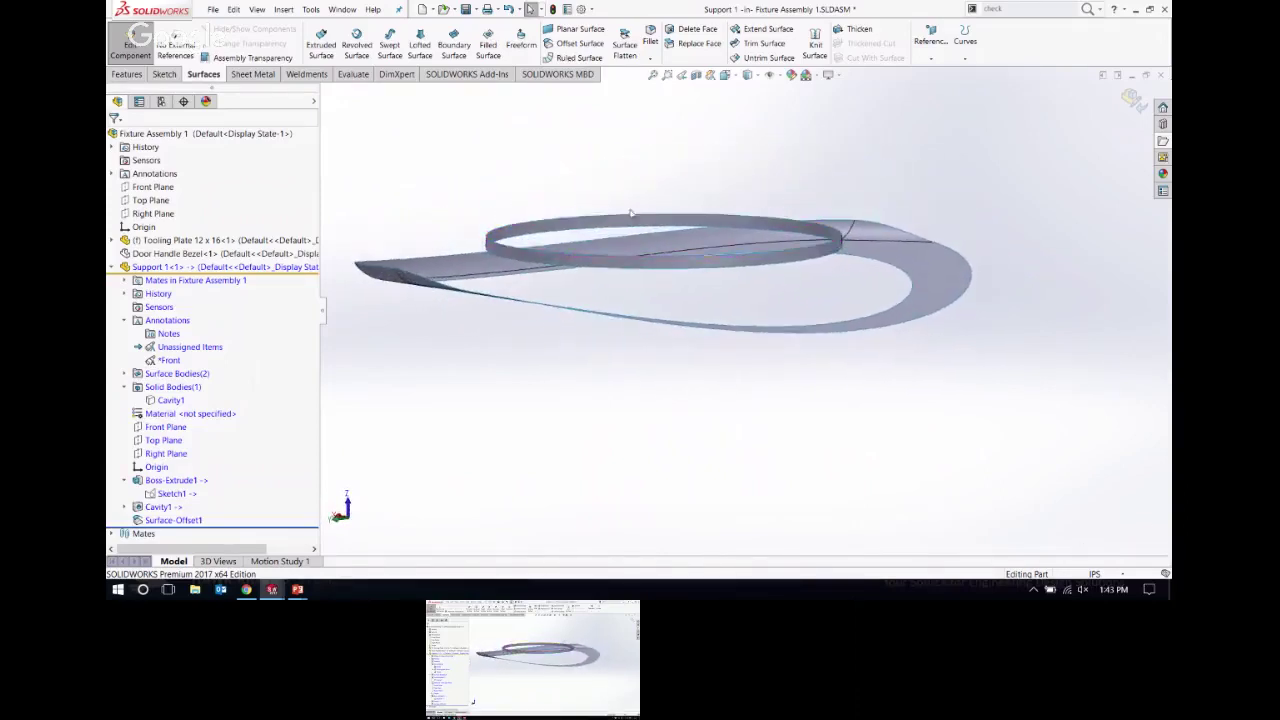
pyautogui.scroll(-3, 640, 250)
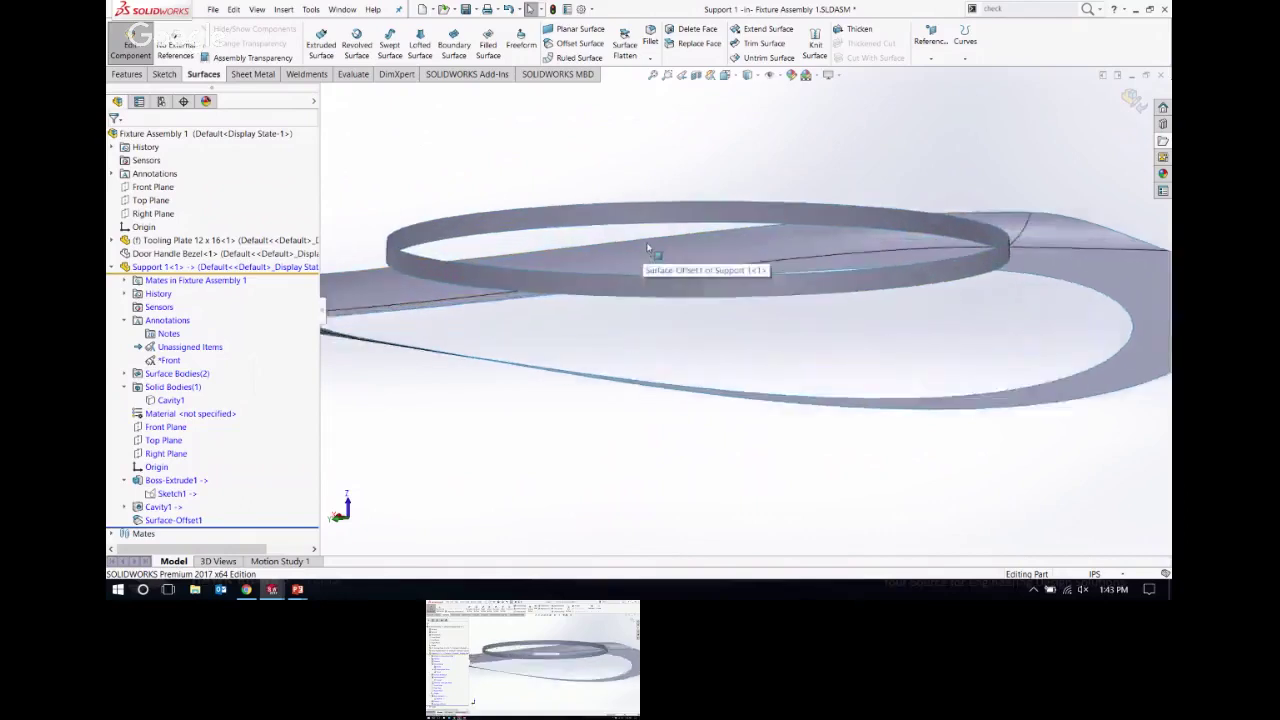
pyautogui.scroll(2, 690, 265)
pyautogui.scroll(-2, 660, 250)
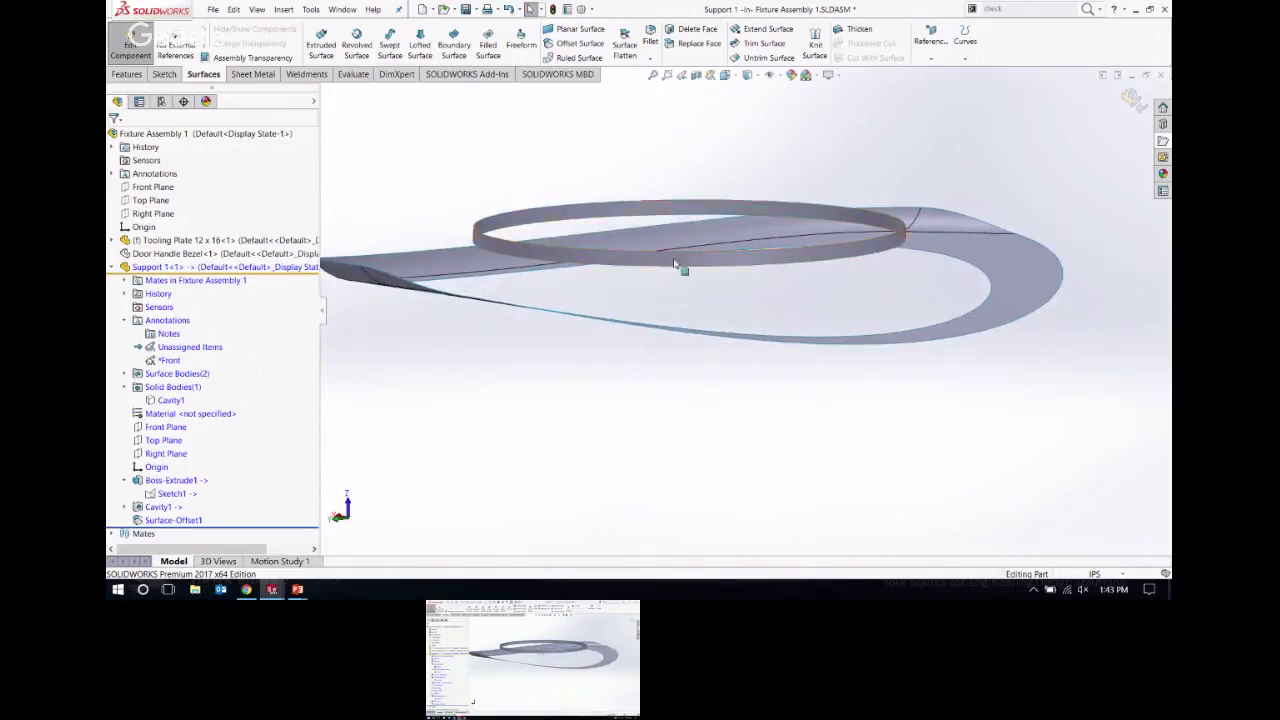
pyautogui.moveTo(675, 265); pyautogui.dragTo(672, 285, button='middle')
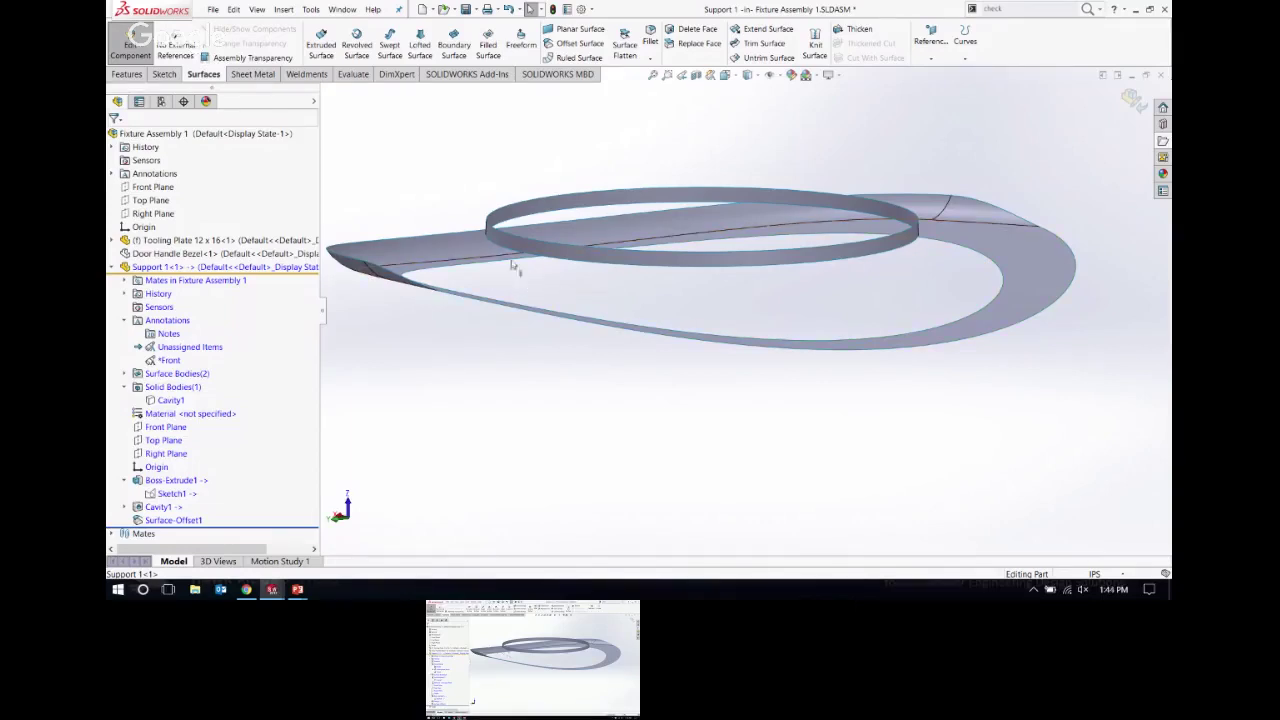
# Step: Extend the lower edge of the ring surface by 0.25 in using the same-surface extension type
pyautogui.click(768, 29)
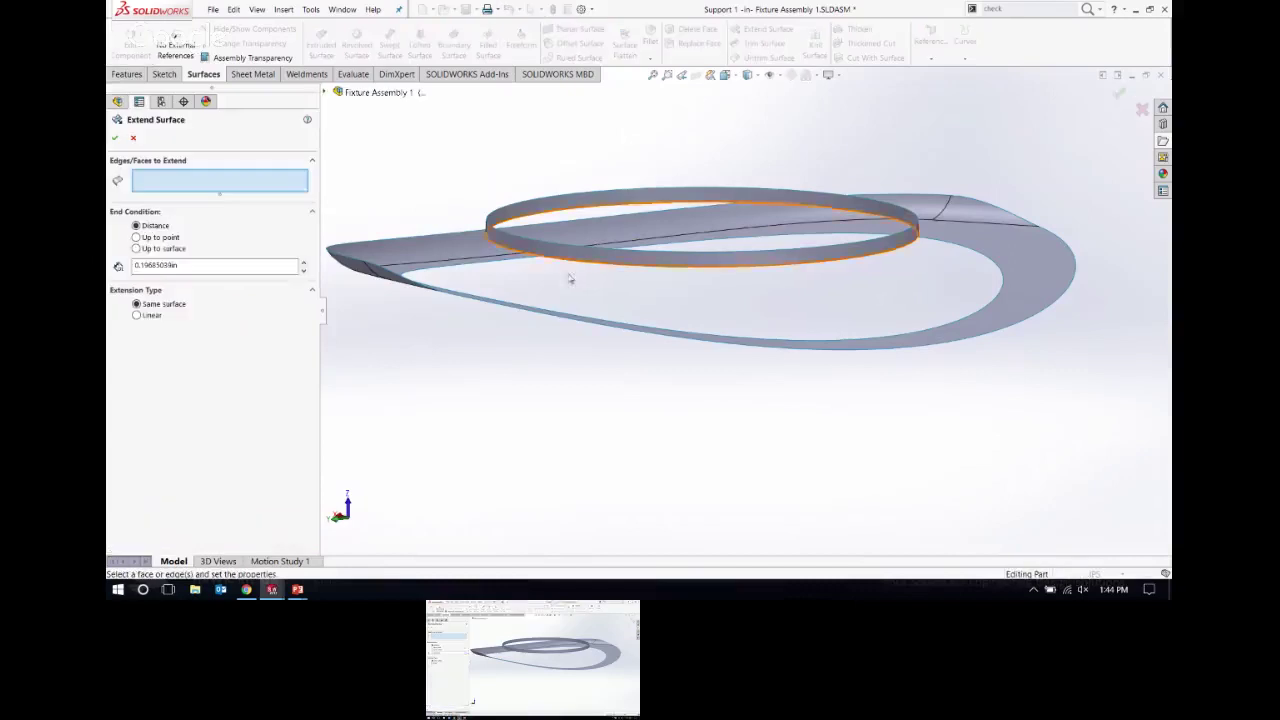
pyautogui.click(677, 272)
pyautogui.moveTo(610, 281); pyautogui.dragTo(683, 420, button='middle')
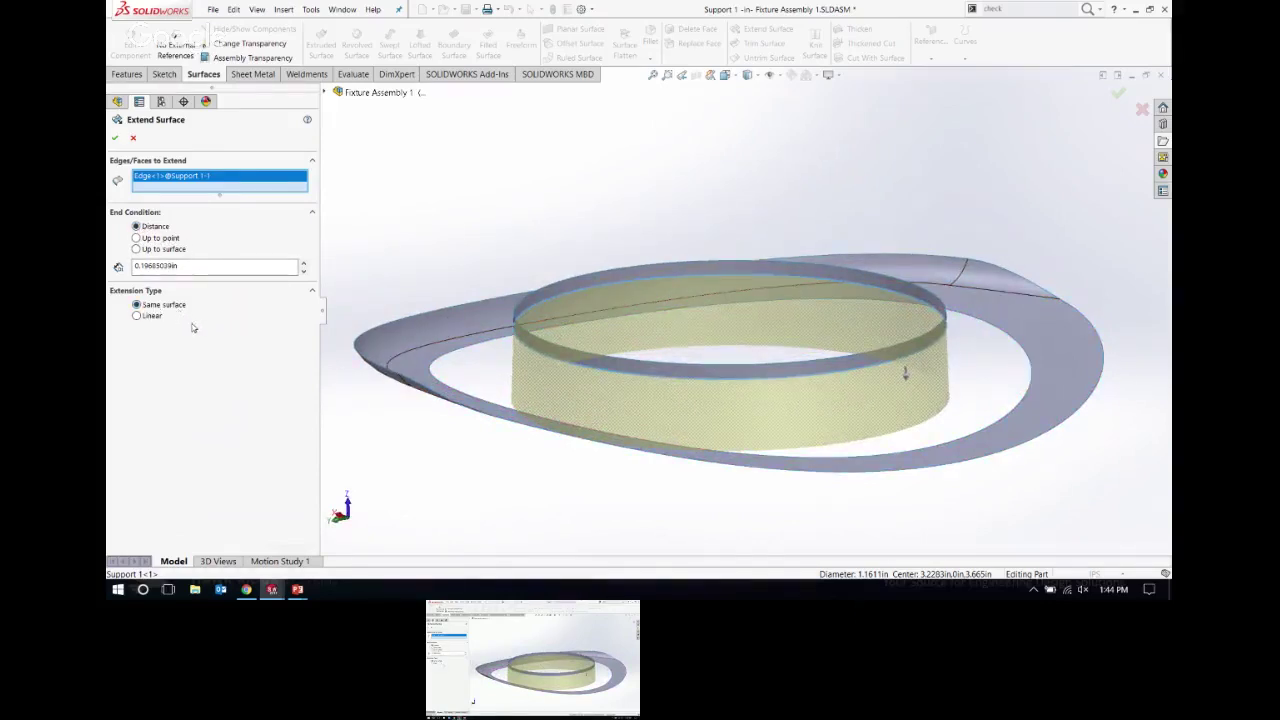
pyautogui.doubleClick(184, 265)
pyautogui.write('1')
pyautogui.write('25')
pyautogui.press('Return')
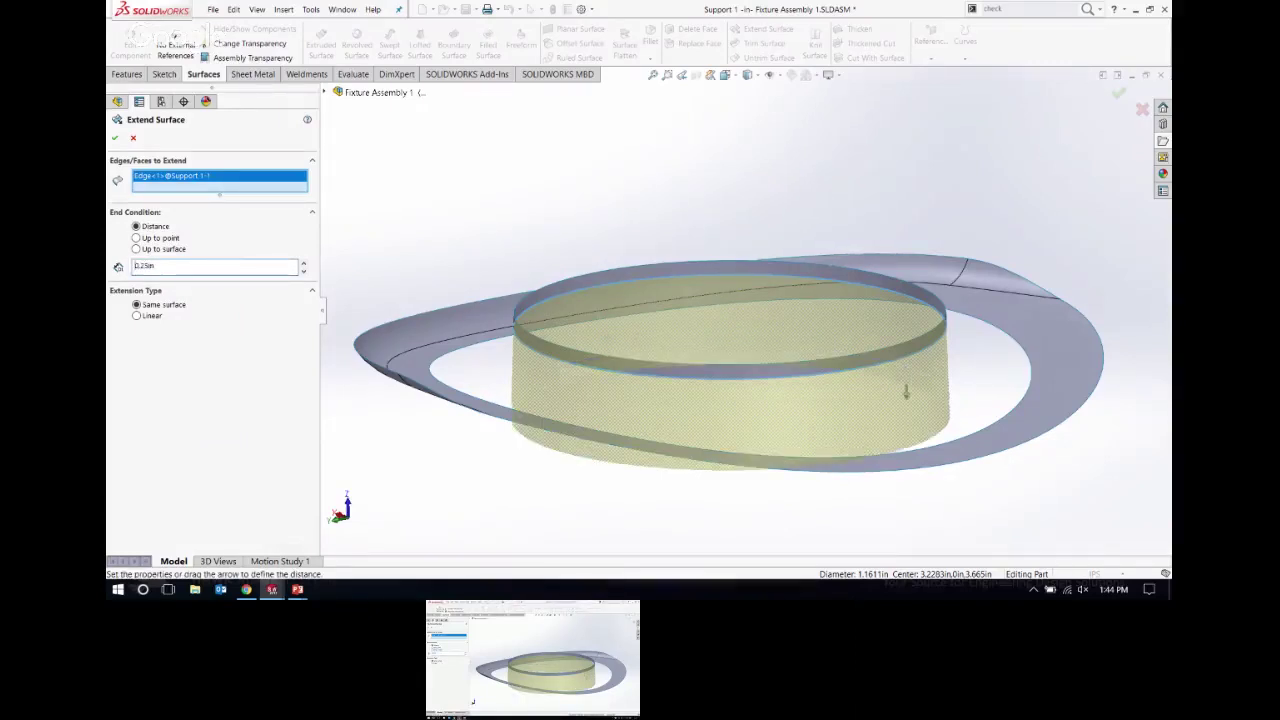
pyautogui.moveTo(626, 418); pyautogui.dragTo(633, 356, button='middle')
pyautogui.scroll(3, 632, 355)
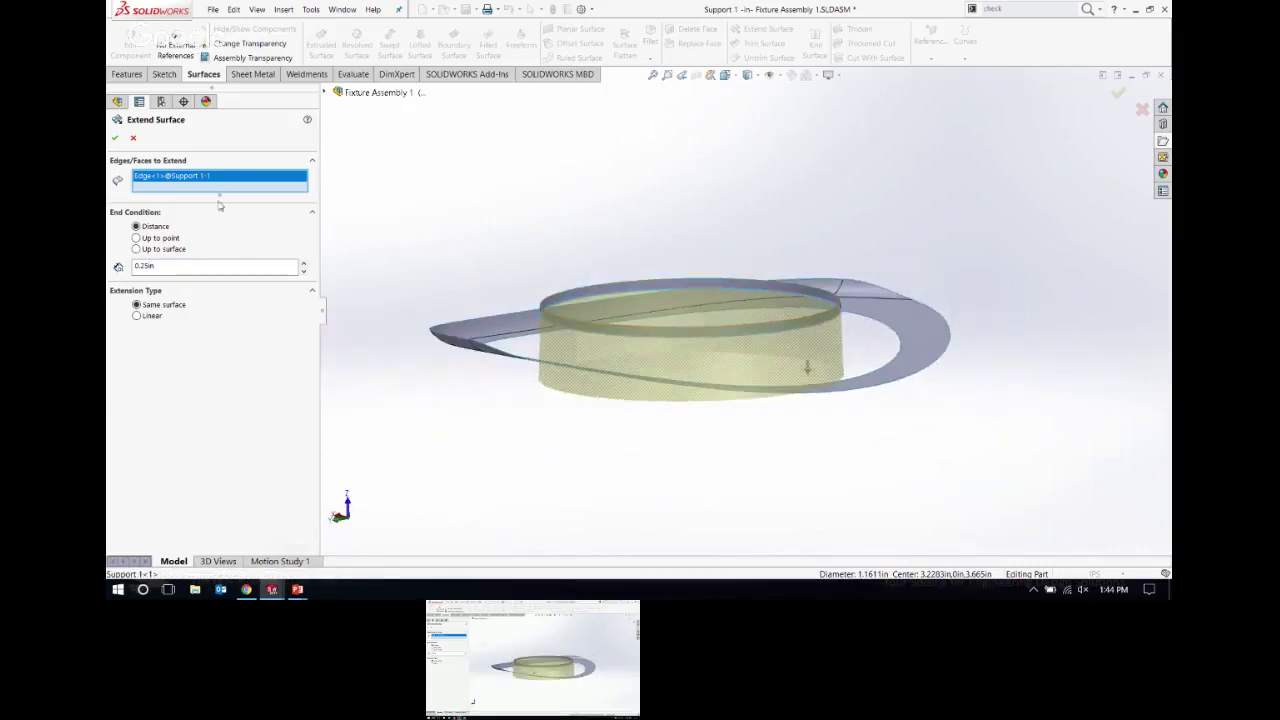
pyautogui.click(116, 139)
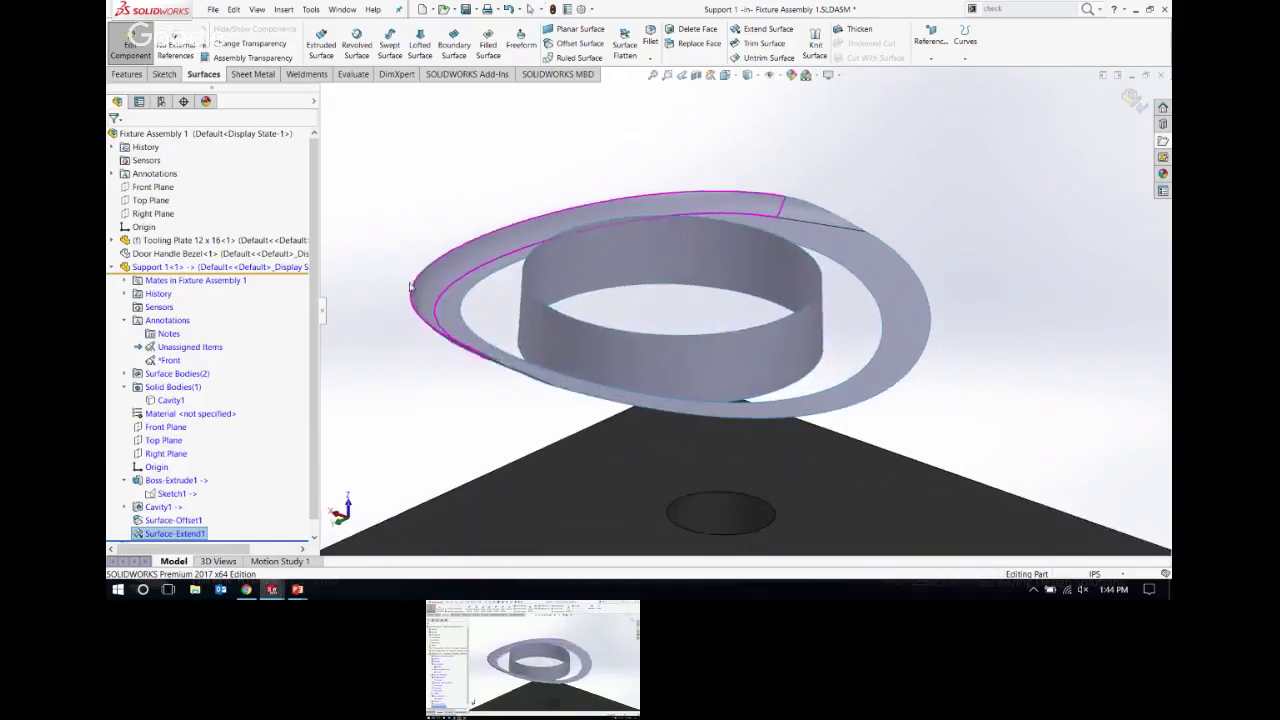
# Step: Extend both inner edges of the rim surface 0.35 in inward, past the ring wall
pyautogui.click(766, 29)
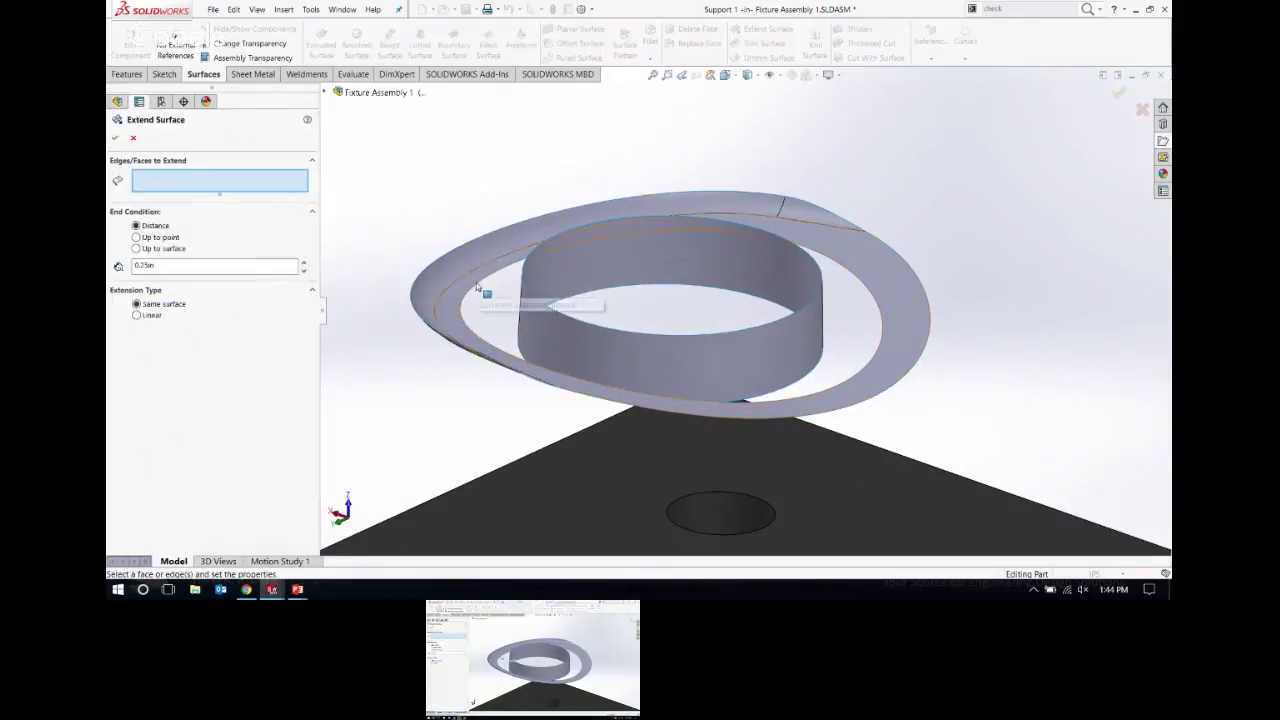
pyautogui.click(480, 290)
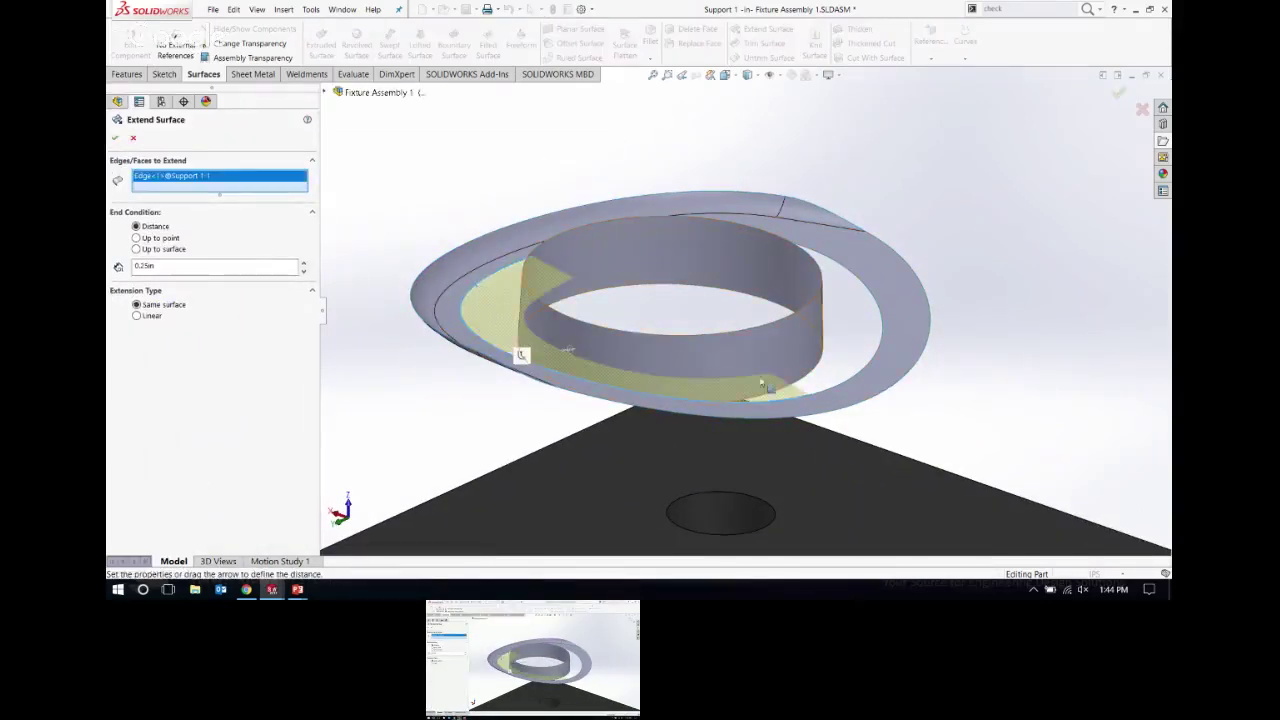
pyautogui.click(872, 372)
pyautogui.moveTo(872, 372); pyautogui.dragTo(717, 283, button='middle')
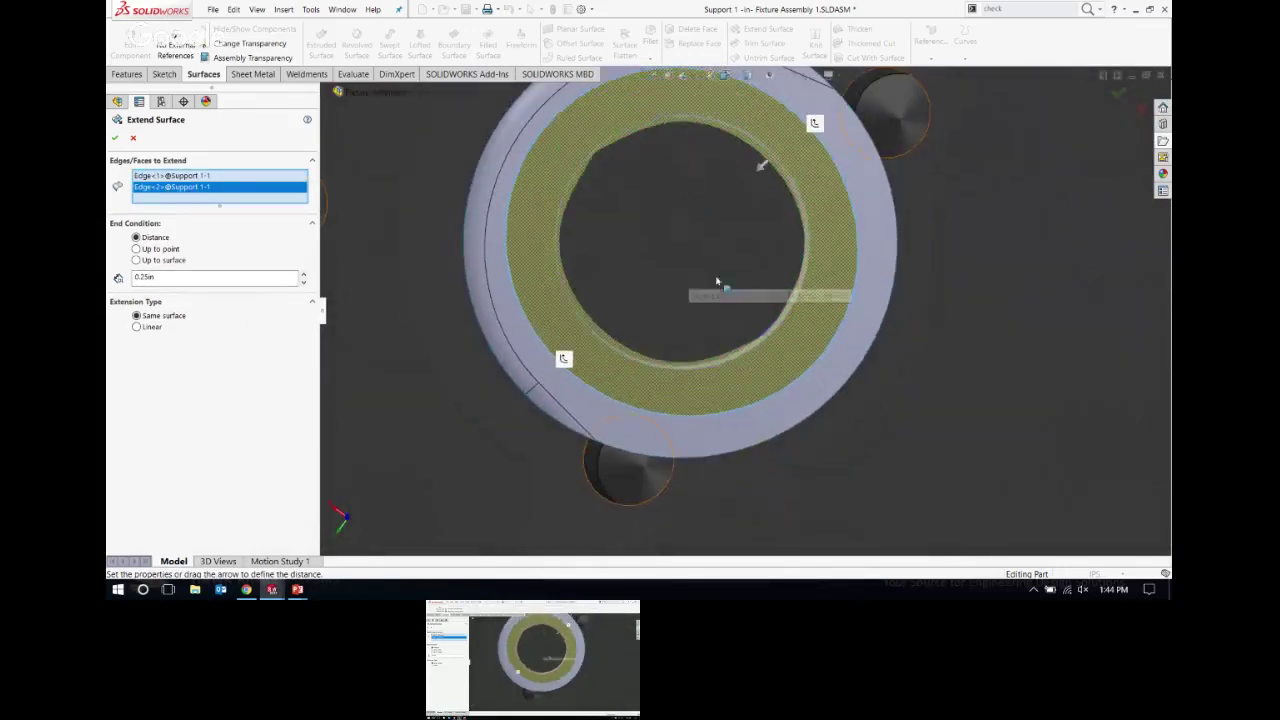
pyautogui.click(304, 275)
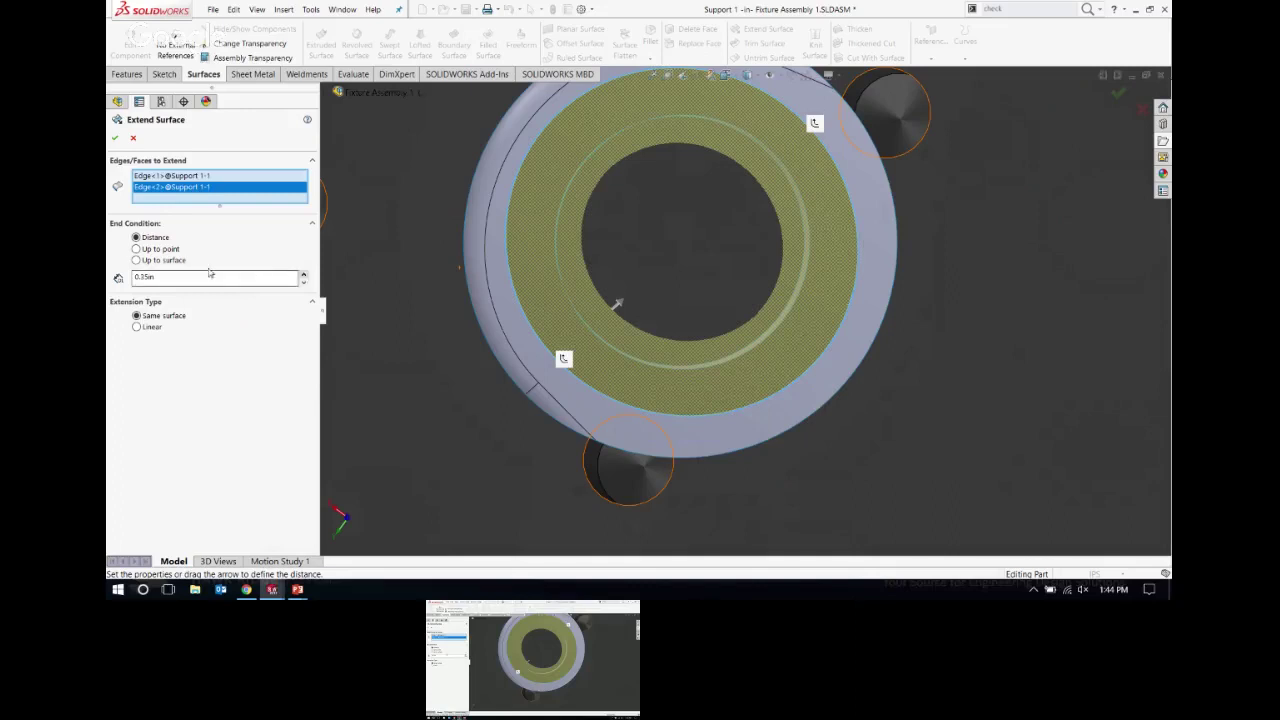
pyautogui.click(116, 141)
# Step: Examine how the extended rim surface crosses the extended ring surface
pyautogui.scroll(3, 666, 277)
pyautogui.moveTo(723, 237); pyautogui.dragTo(697, 345, button='middle')
pyautogui.scroll(5, 734, 206)
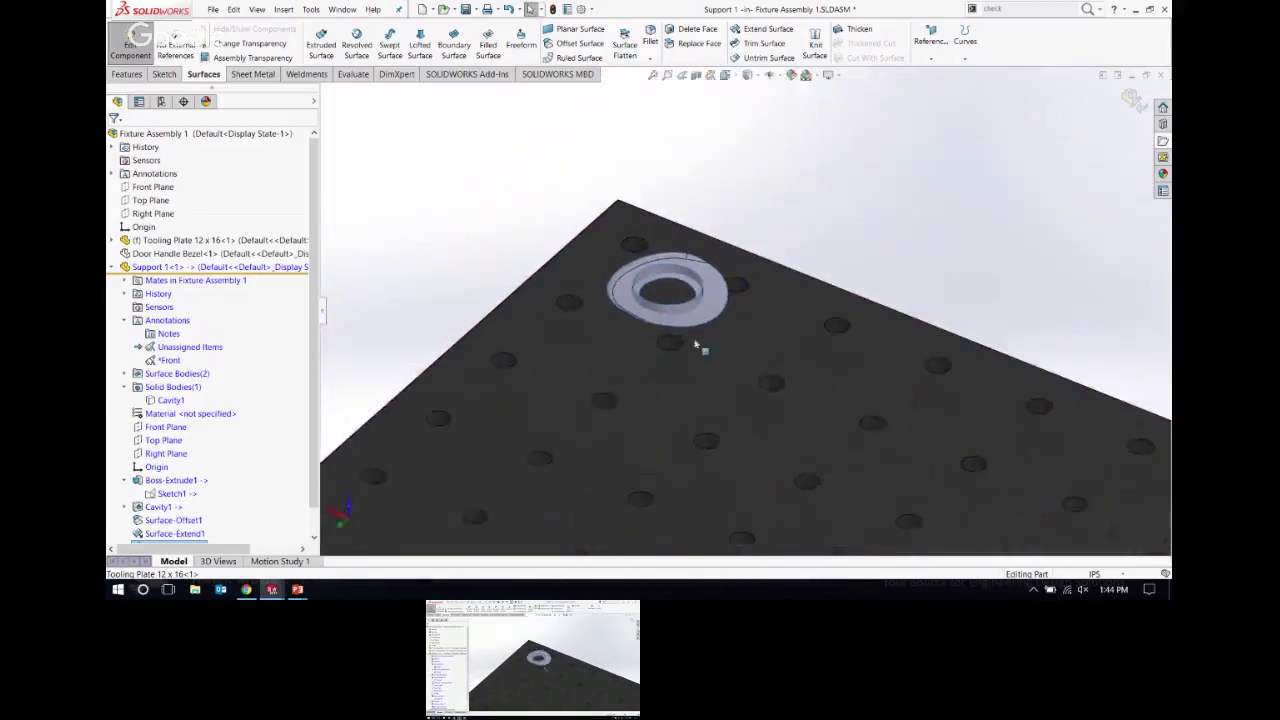
pyautogui.scroll(-3, 697, 345)
pyautogui.moveTo(689, 271); pyautogui.dragTo(696, 302, button='middle')
pyautogui.scroll(-3, 690, 305)
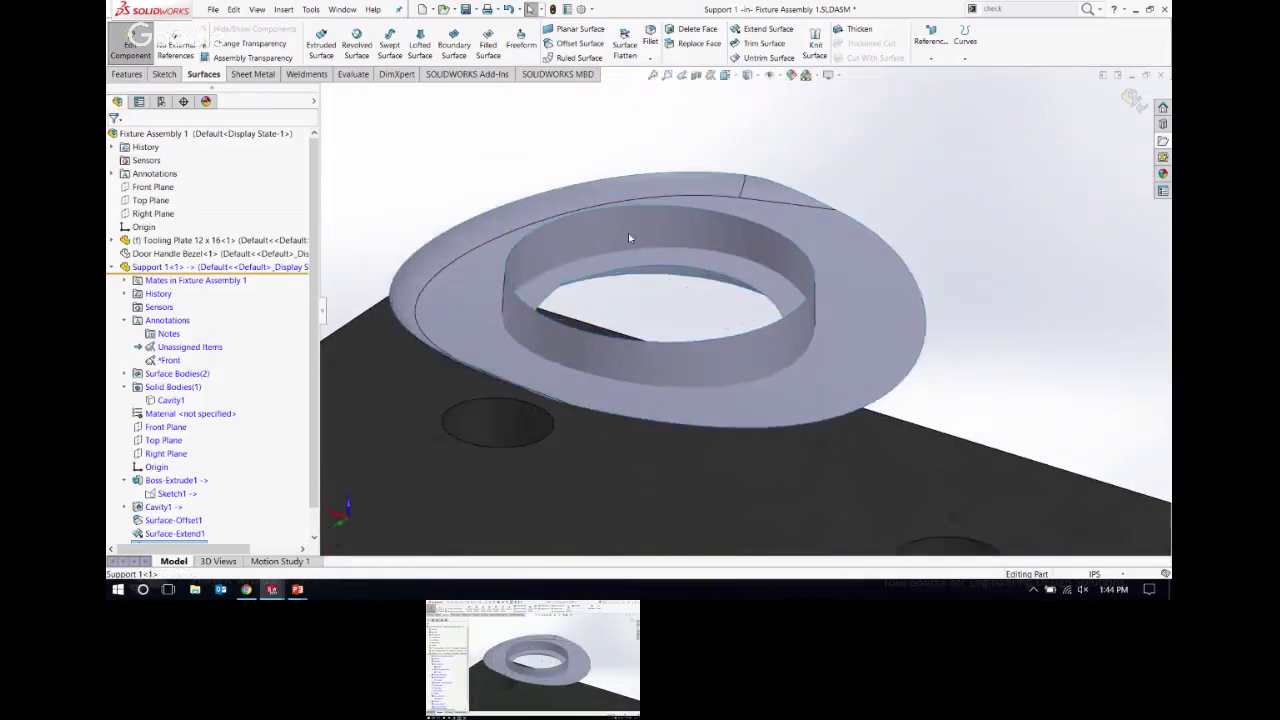
pyautogui.click(440, 205)
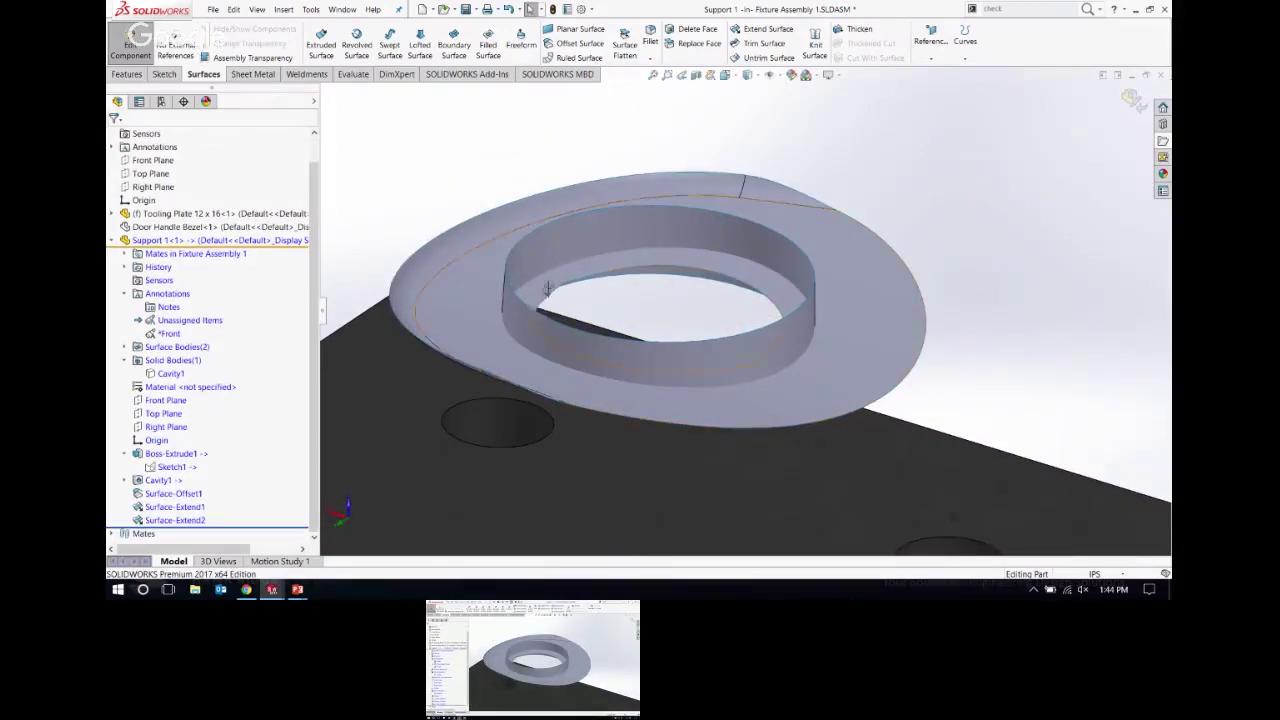
pyautogui.moveTo(547, 289); pyautogui.dragTo(645, 127, button='middle')
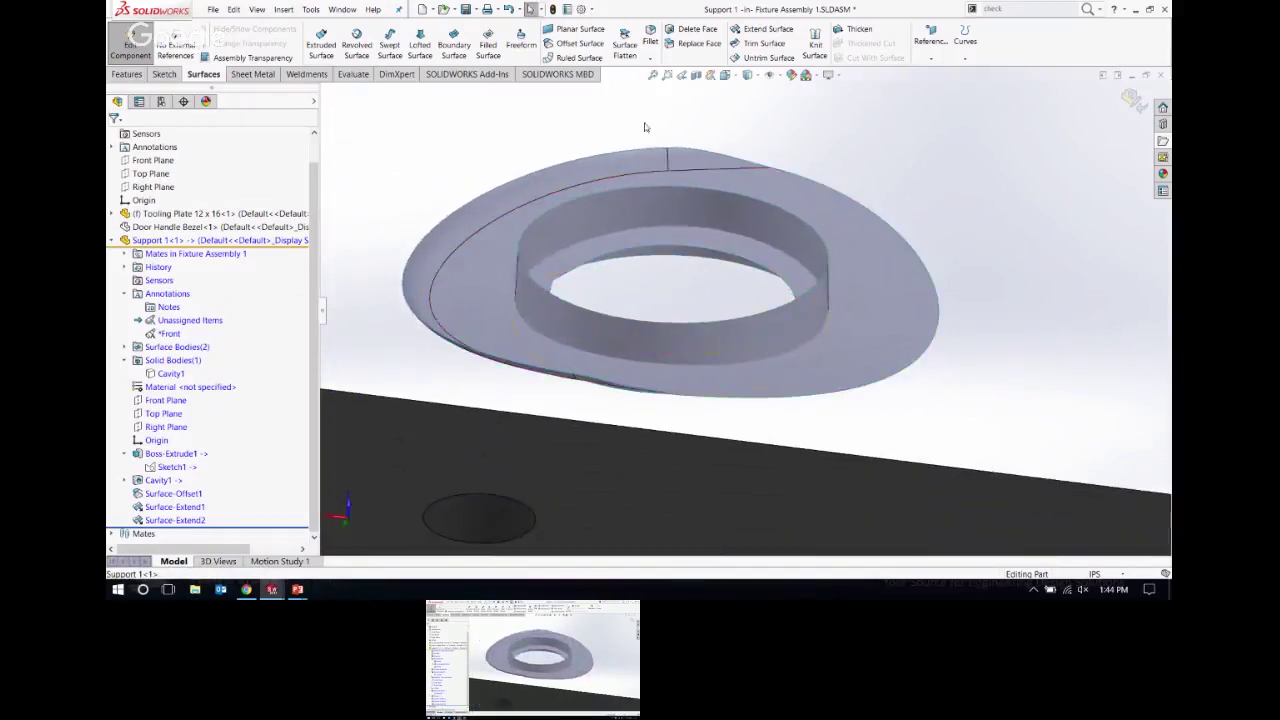
# Step: Mutually trim the extended rim and ring surfaces, keeping the rim outside the ring and the ring wall above it
pyautogui.click(785, 45)
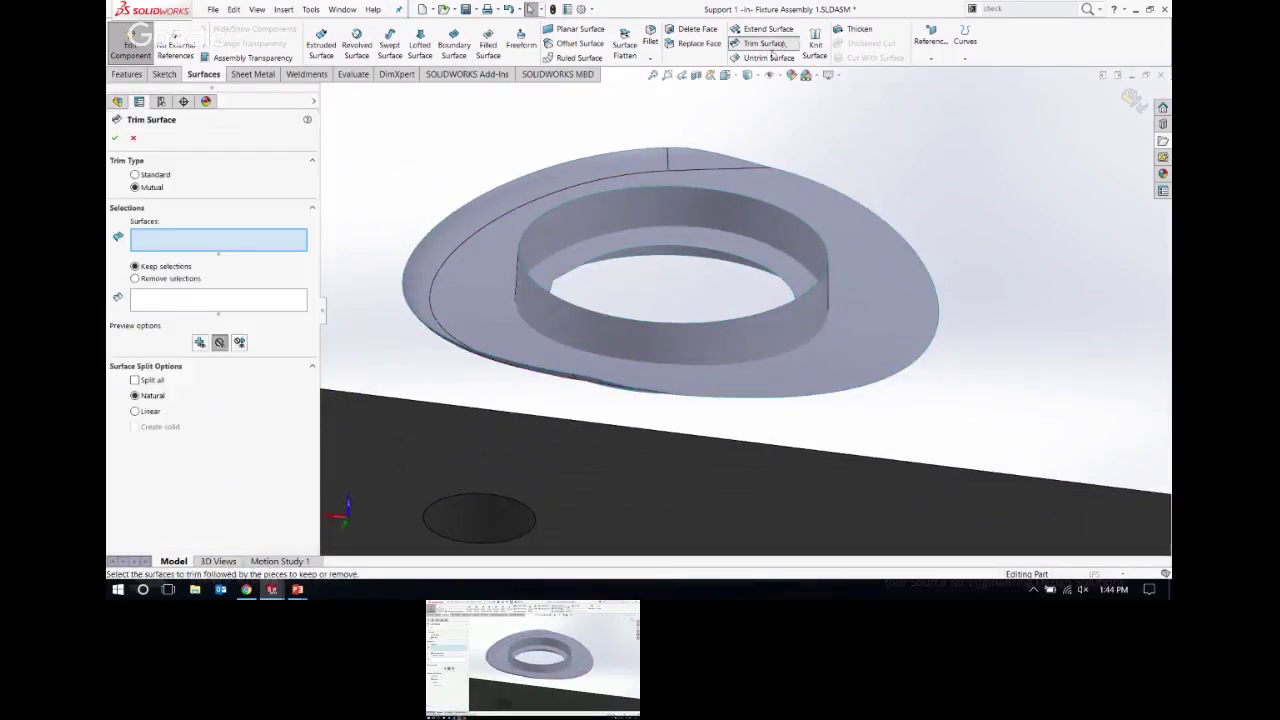
pyautogui.click(479, 262)
pyautogui.click(534, 244)
pyautogui.click(164, 320)
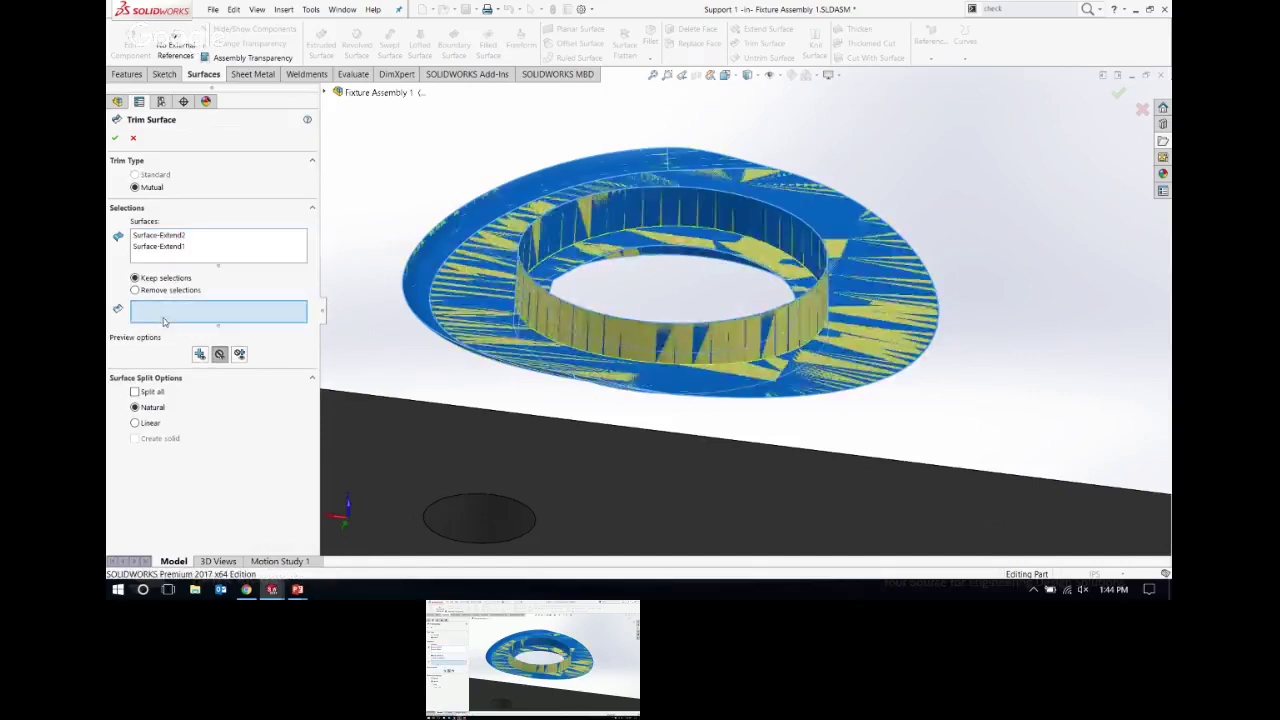
pyautogui.click(508, 335)
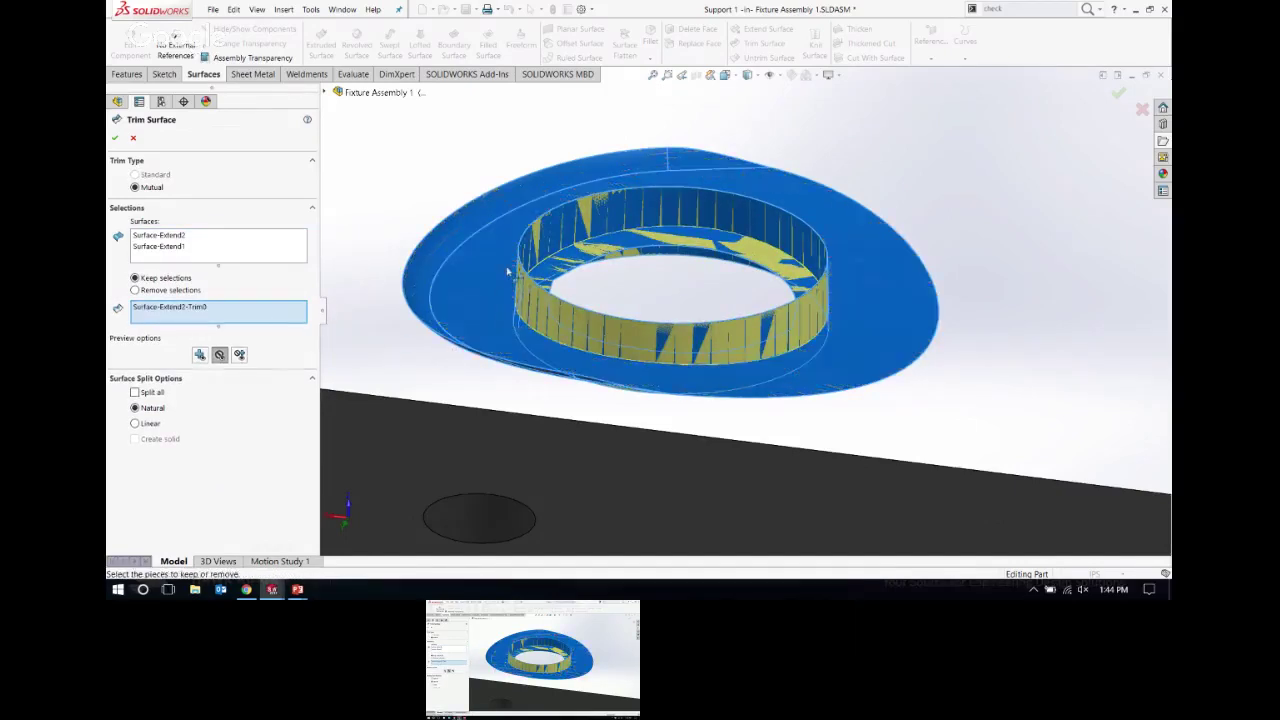
pyautogui.click(548, 228)
pyautogui.moveTo(472, 280); pyautogui.dragTo(350, 318, button='middle')
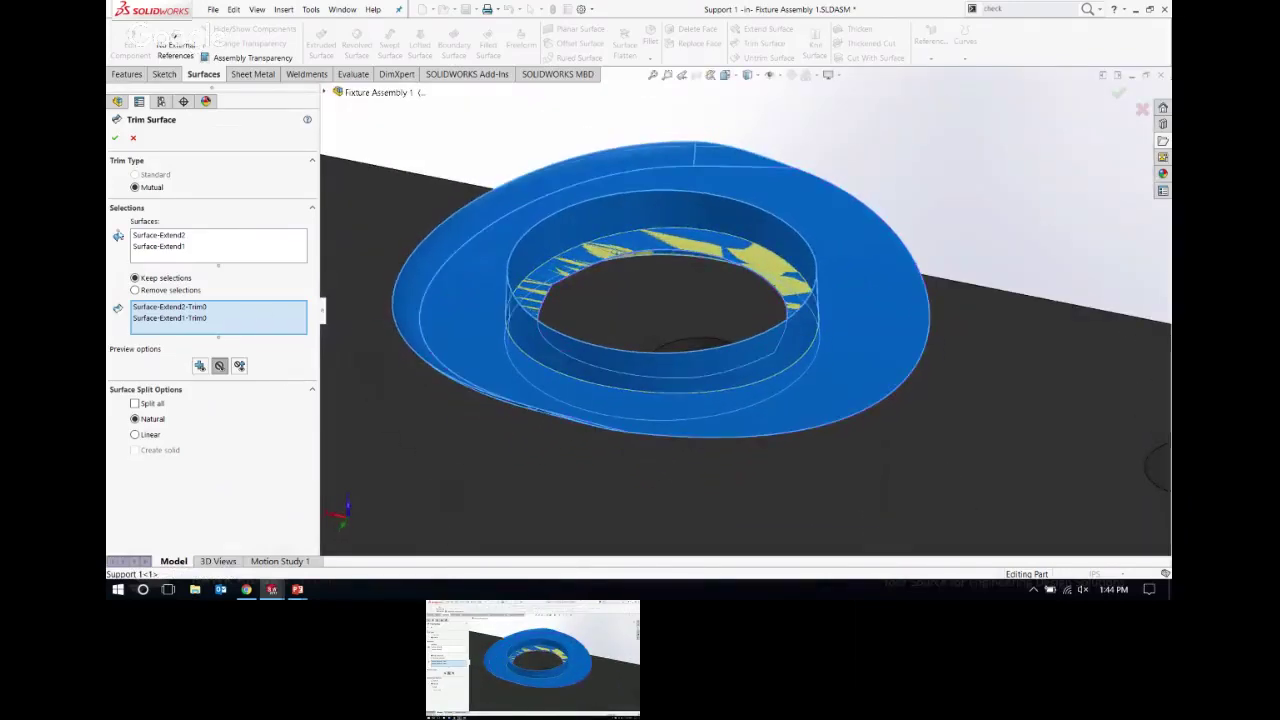
pyautogui.click(115, 138)
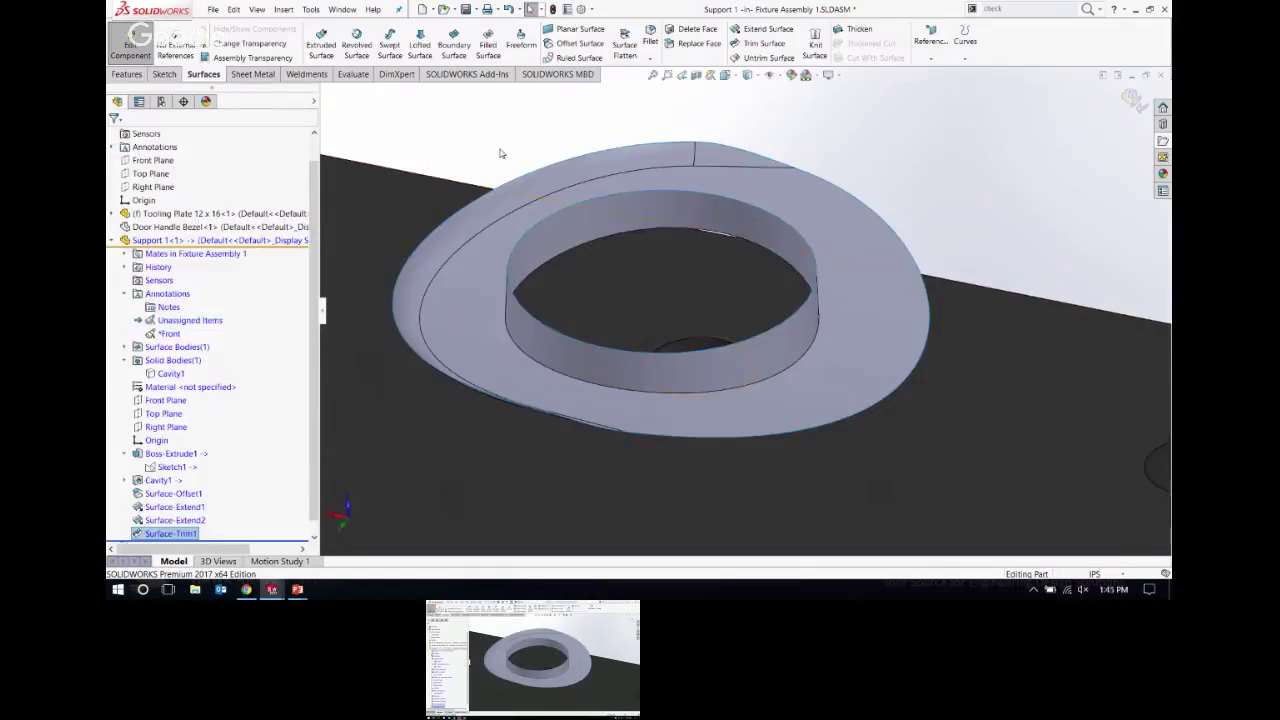
# Step: Fillet the edge where the ring wall meets the rim surface with a 0.04 in radius
pyautogui.moveTo(501, 153); pyautogui.dragTo(655, 403, button='middle')
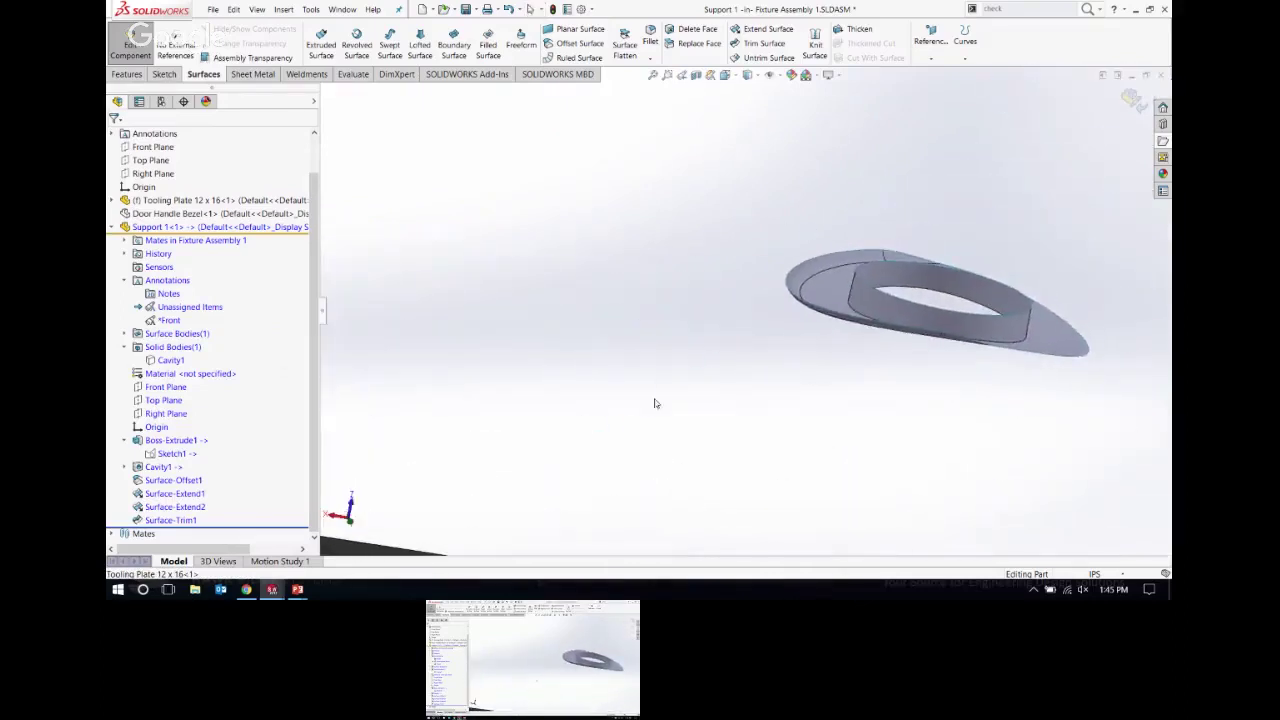
pyautogui.scroll(-5, 1074, 331)
pyautogui.moveTo(1074, 331); pyautogui.dragTo(919, 186, button='middle')
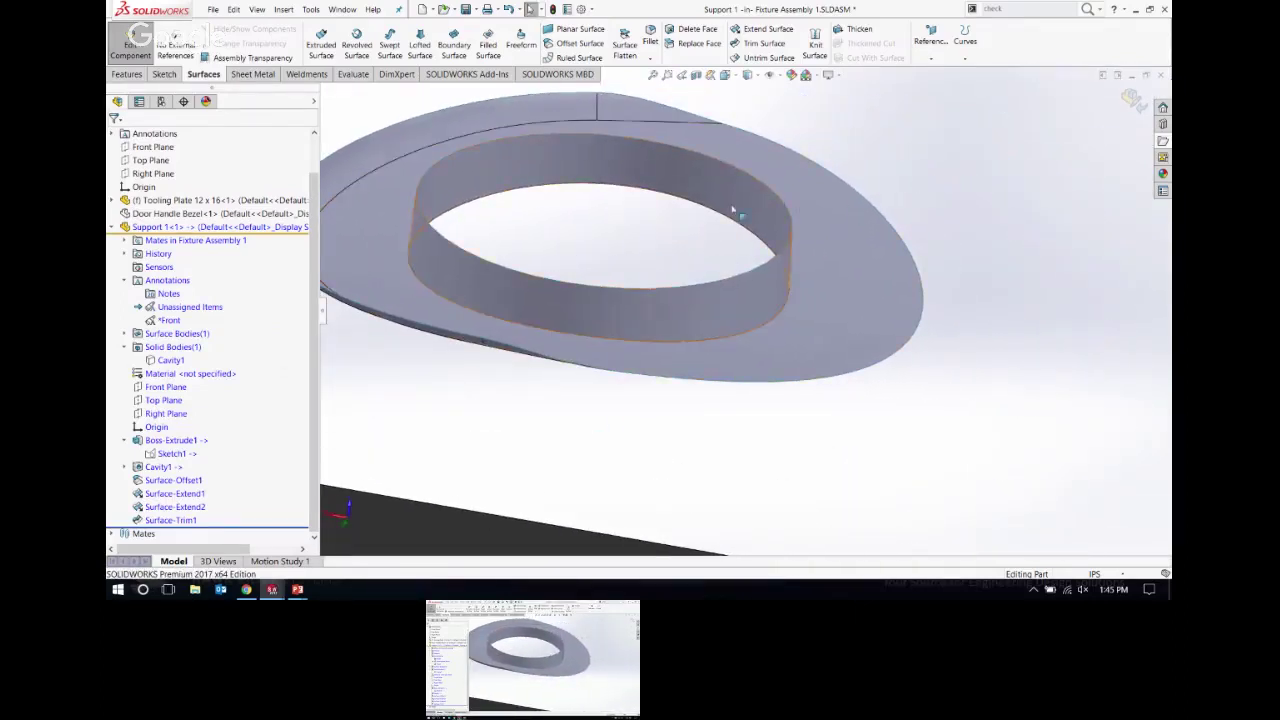
pyautogui.click(650, 38)
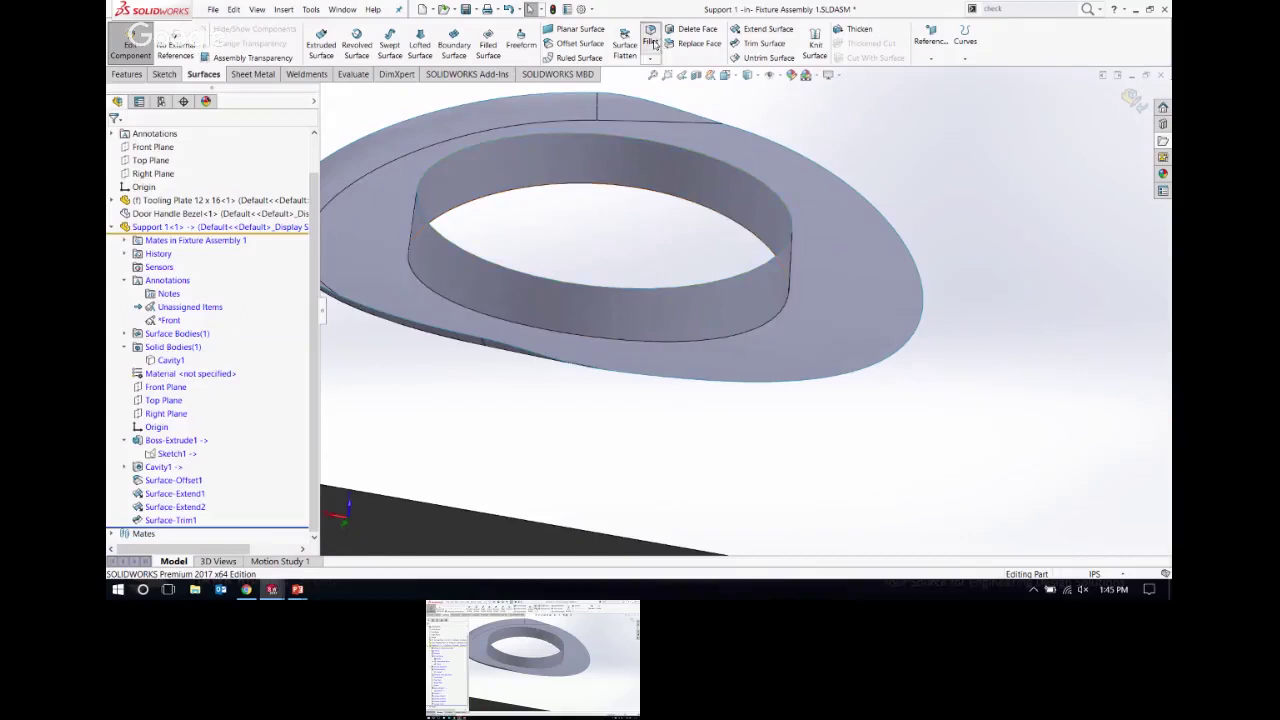
pyautogui.click(771, 325)
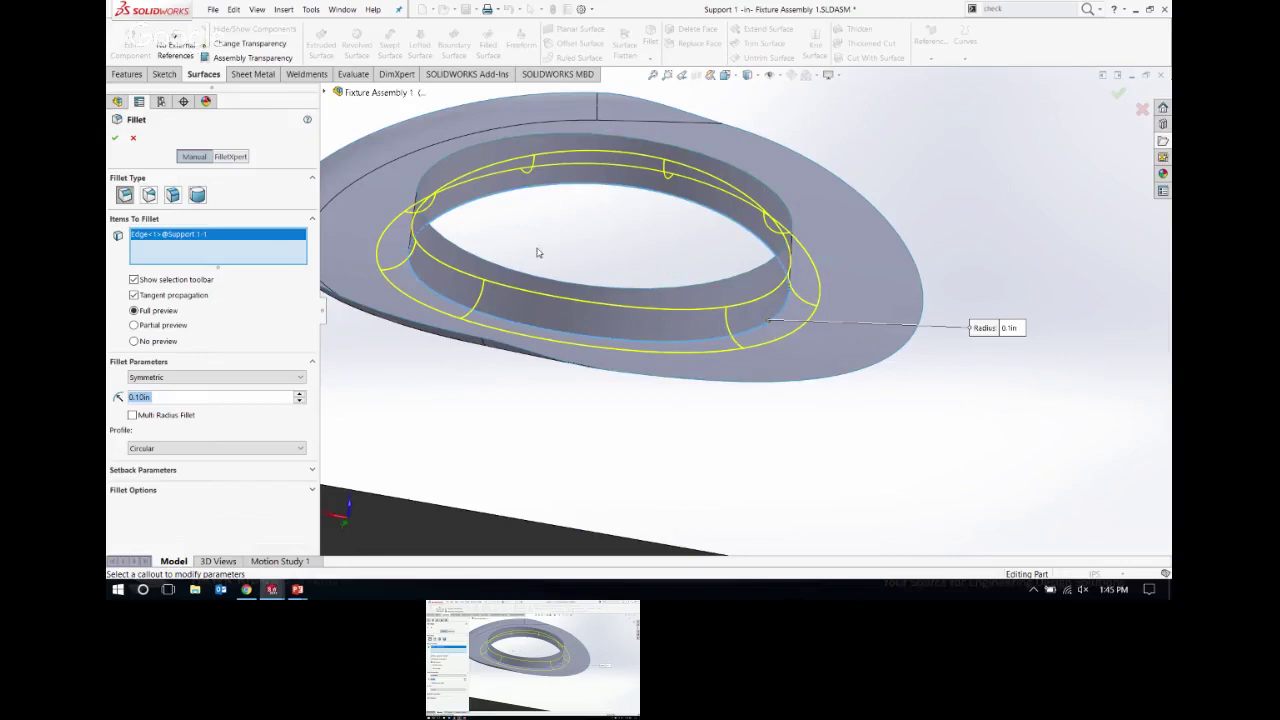
pyautogui.click(178, 399)
pyautogui.press('BackSpace')
pyautogui.write('.05')
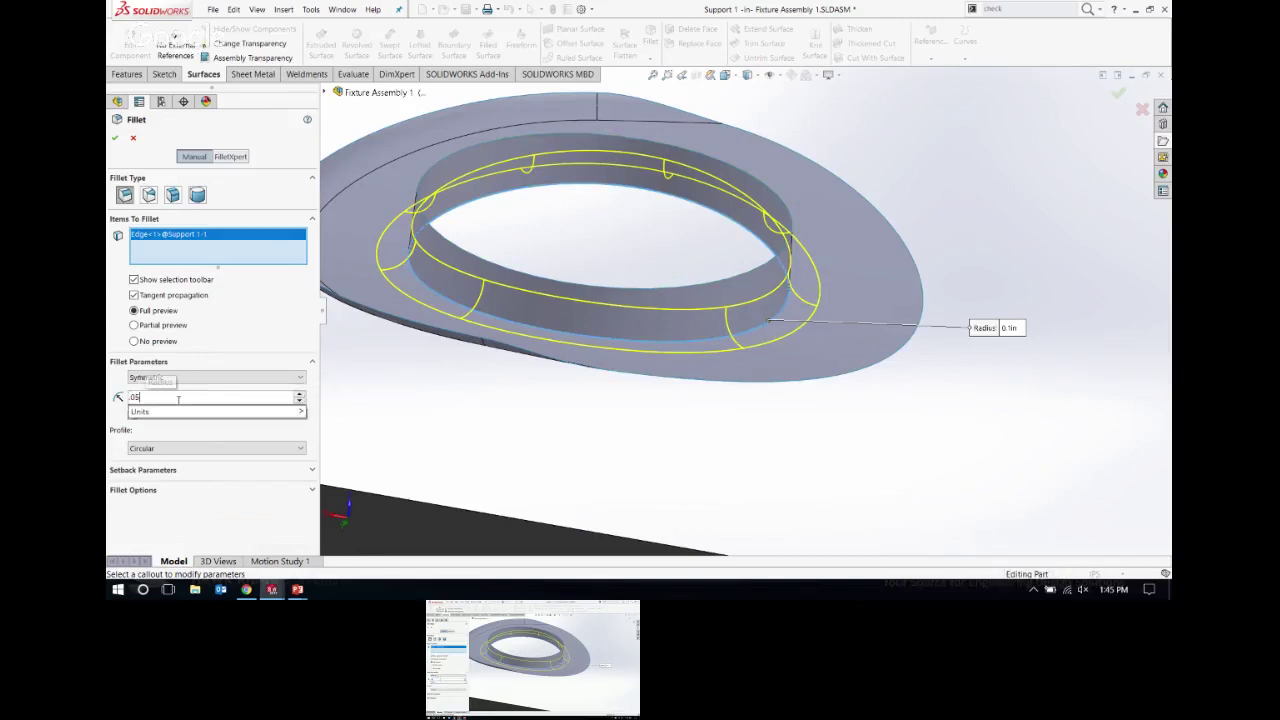
pyautogui.press('BackSpace')
pyautogui.write('4')
pyautogui.press('Return')
pyautogui.moveTo(523, 383); pyautogui.dragTo(480, 213, button='middle')
pyautogui.click(115, 139)
pyautogui.click(480, 213)
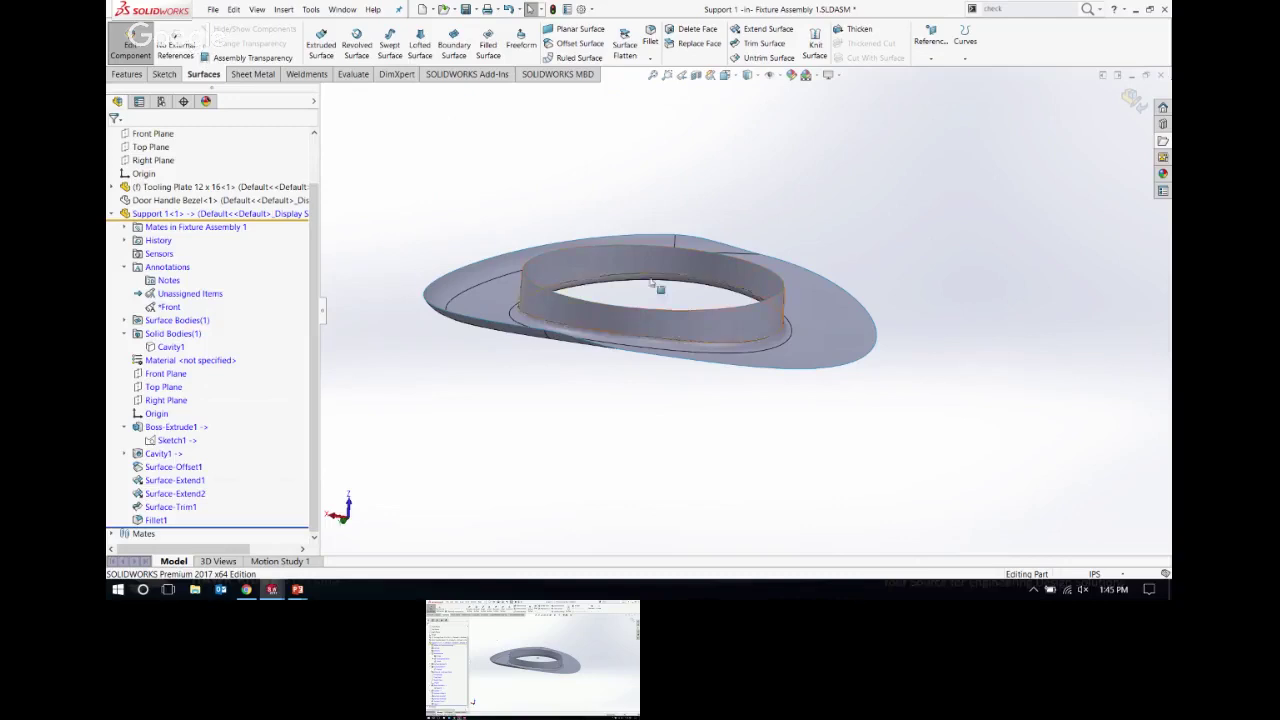
# Step: Cap the open upper edge of the ring with a planar surface
pyautogui.scroll(-2, 648, 291)
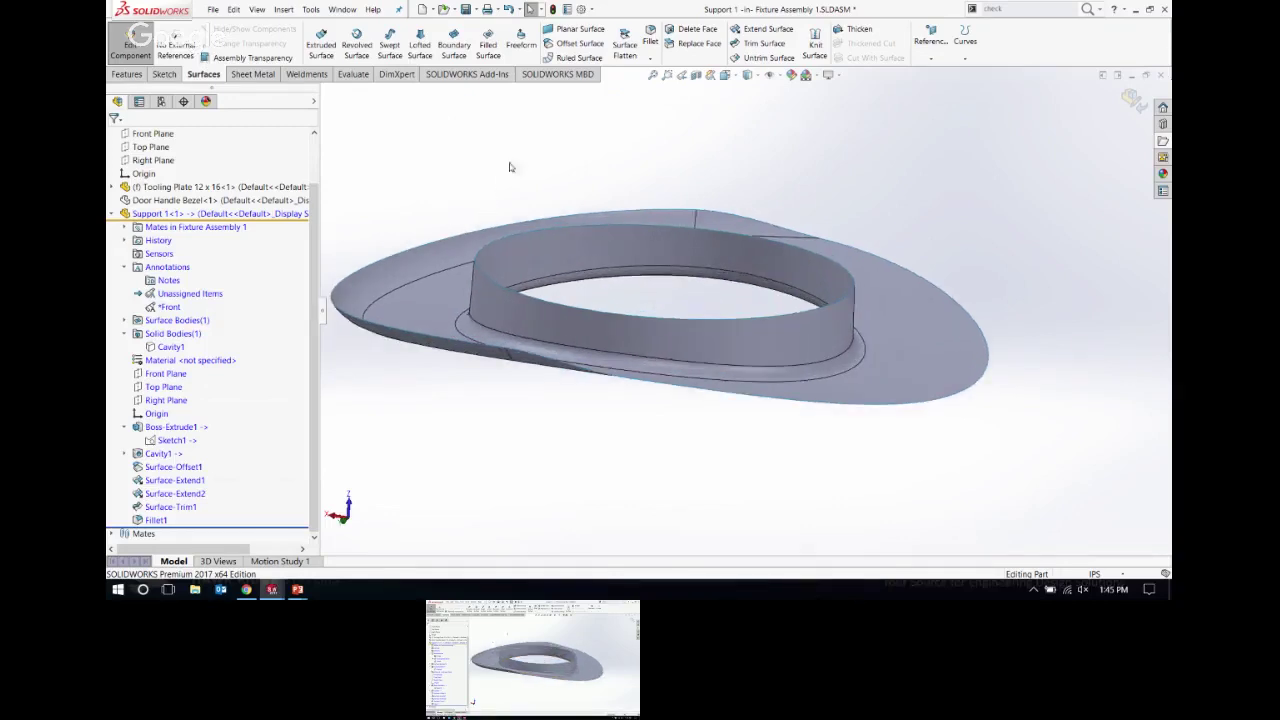
pyautogui.click(577, 32)
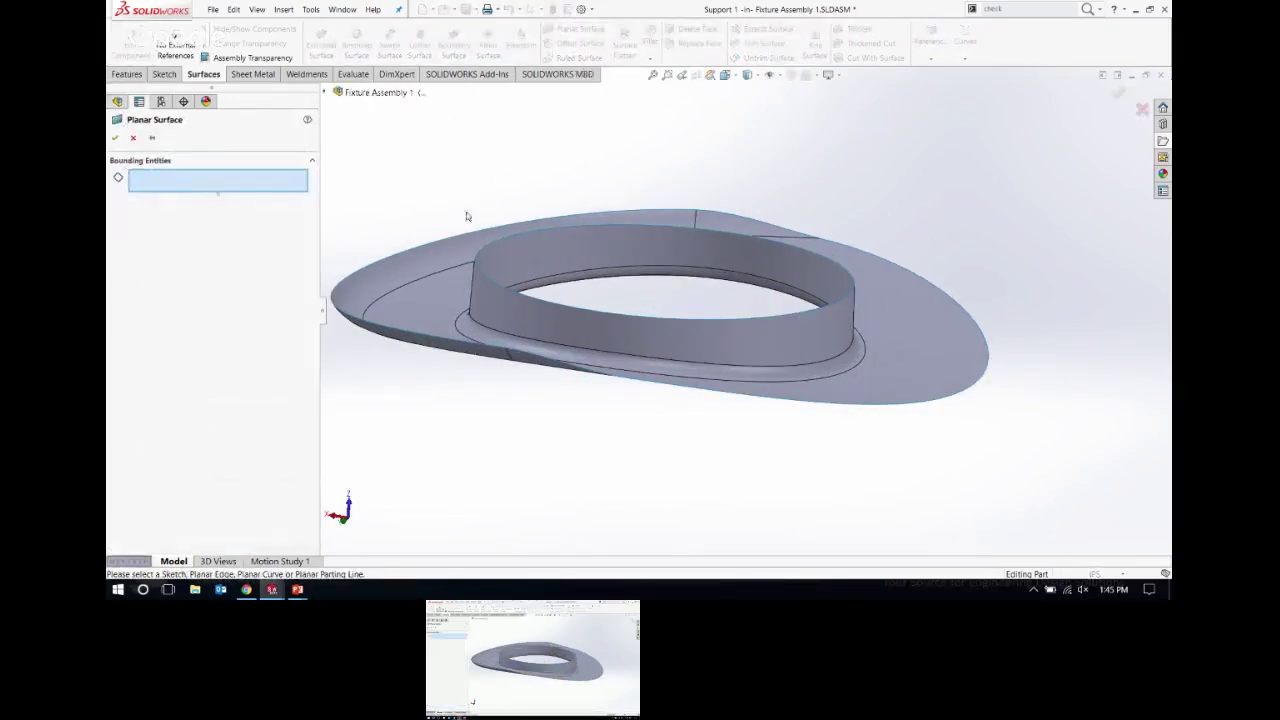
pyautogui.moveTo(504, 300); pyautogui.dragTo(469, 218, button='middle')
pyautogui.click(504, 282)
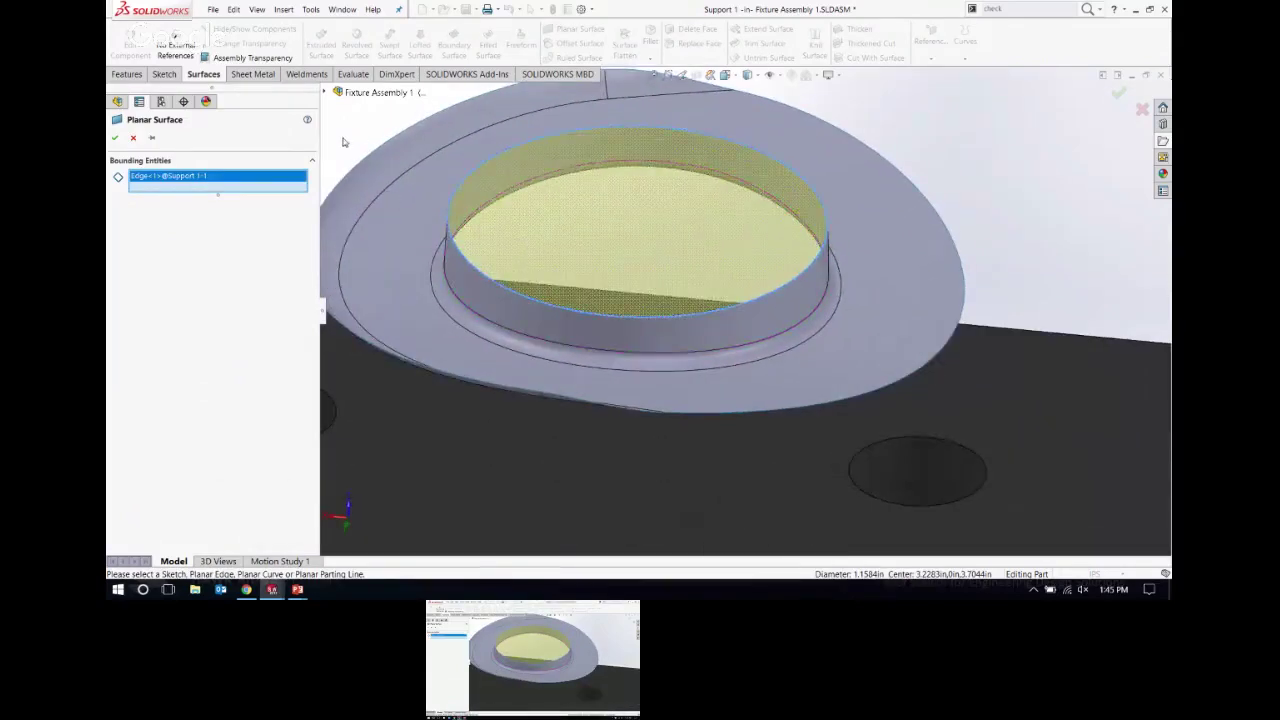
pyautogui.click(116, 139)
pyautogui.scroll(3, 531, 254)
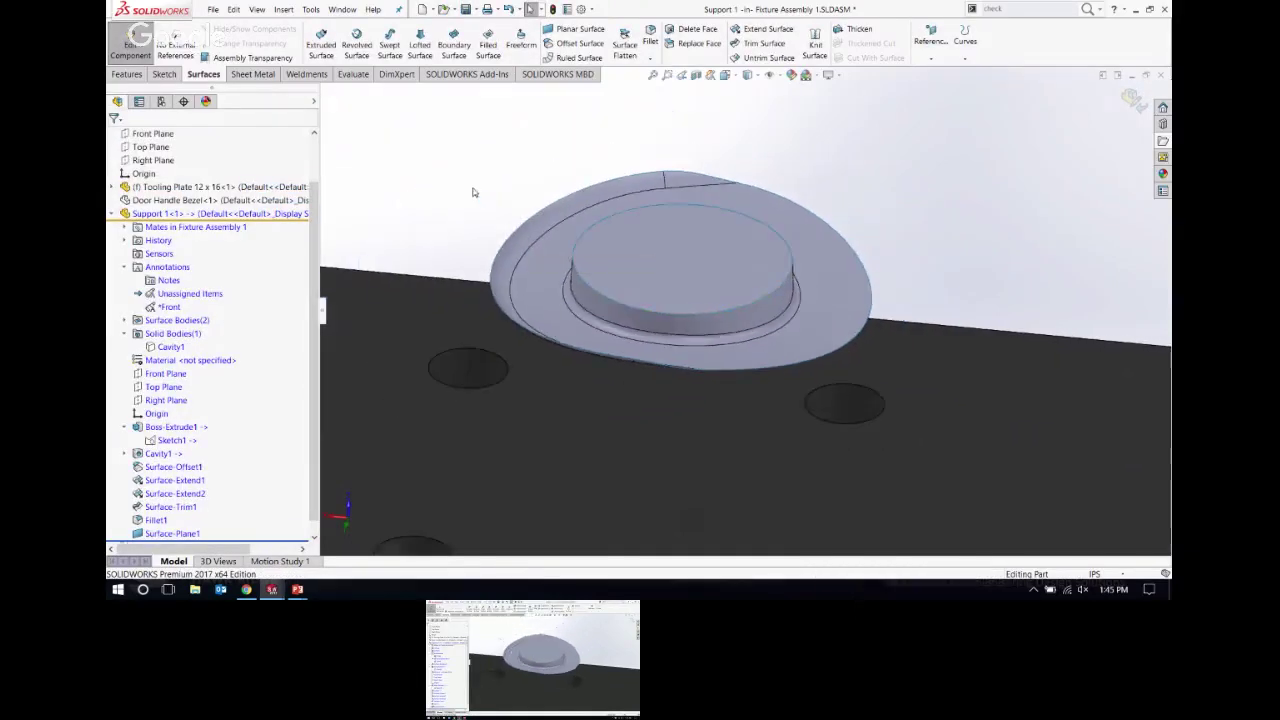
# Step: Hide the Fillet1 and Surface-Plane1 surface bodies and show the Cavity1 solid body
pyautogui.scroll(-3, 655, 264)
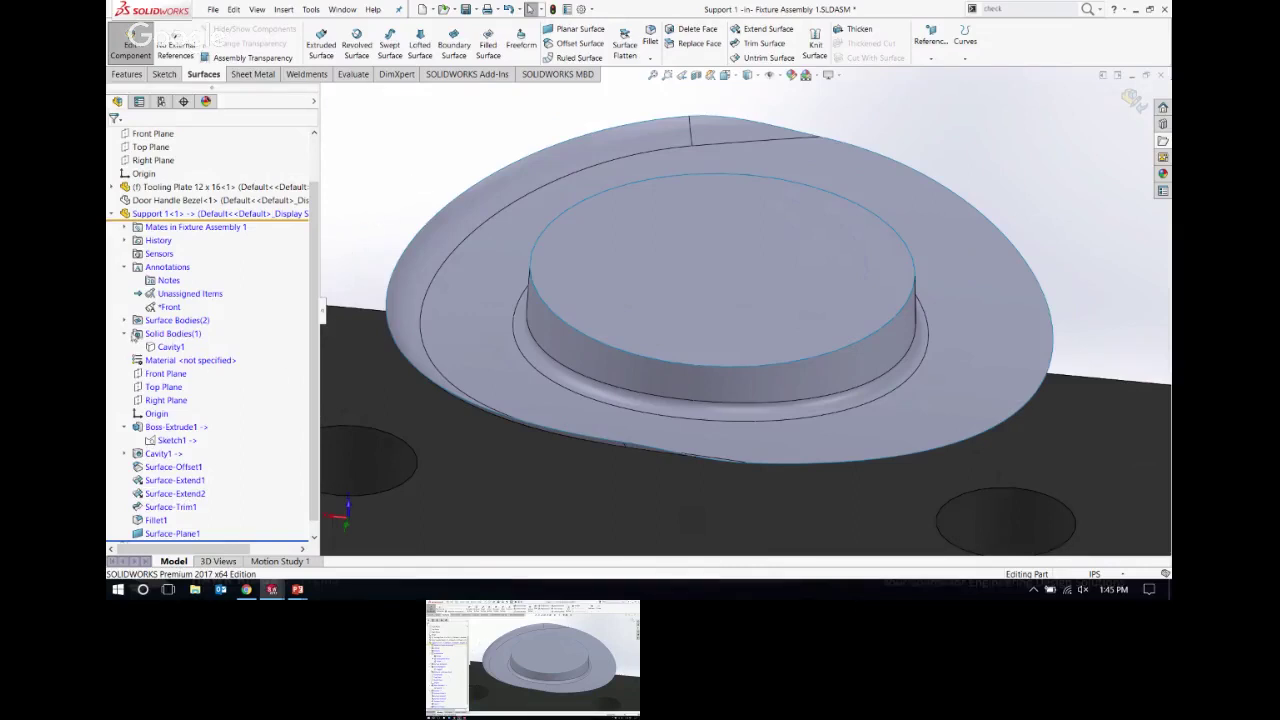
pyautogui.click(125, 320)
pyautogui.click(168, 333)
pyautogui.keyDown('ctrl'); pyautogui.click(182, 347); pyautogui.keyUp('ctrl')
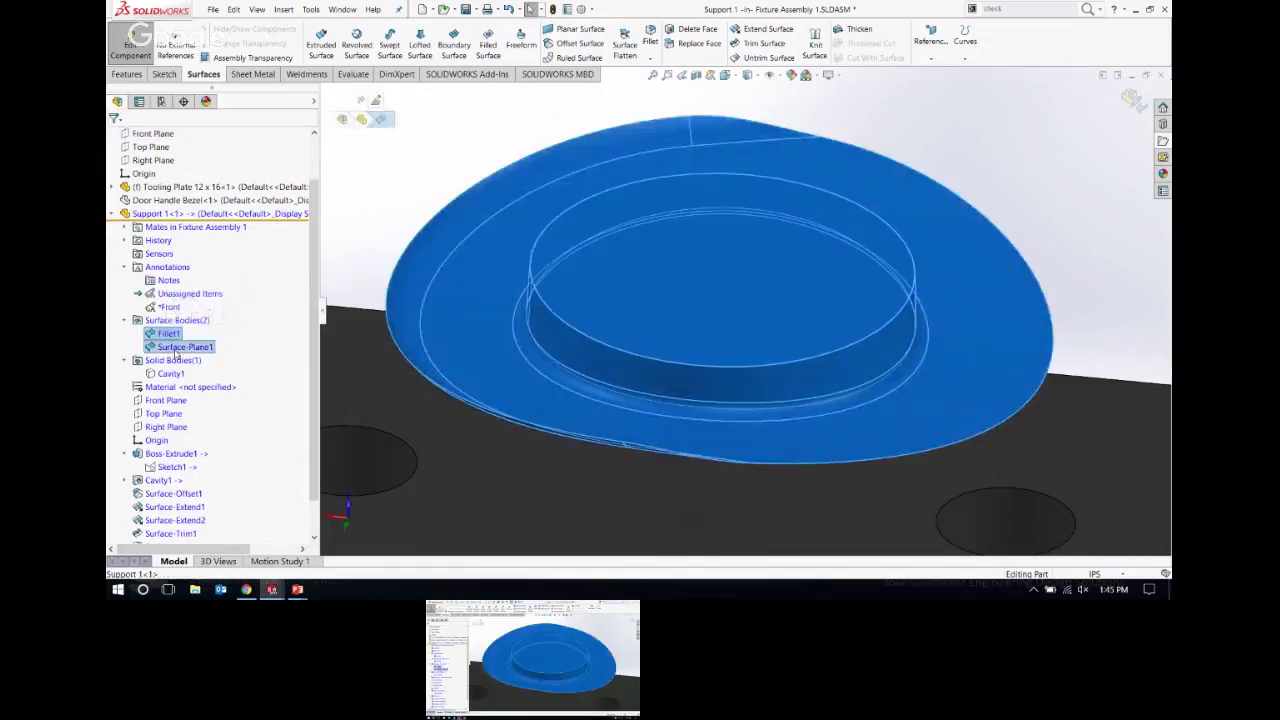
pyautogui.click(183, 333)
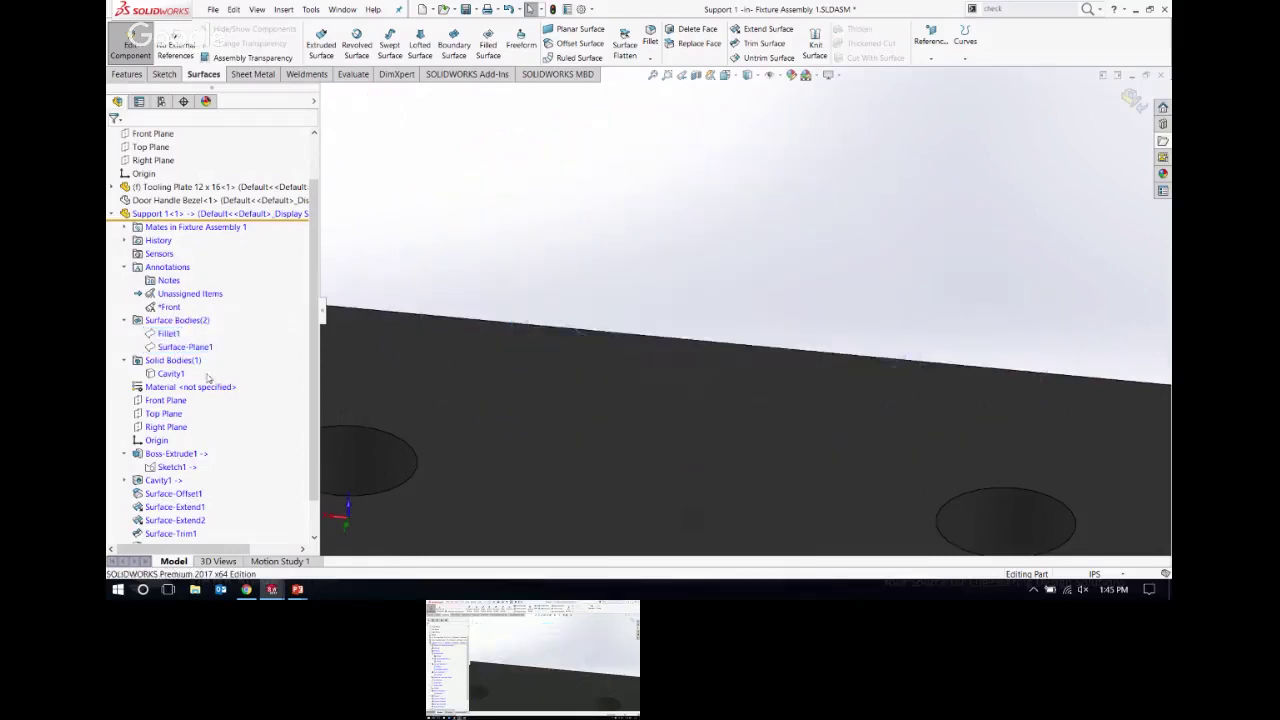
pyautogui.click(170, 374)
pyautogui.click(183, 359)
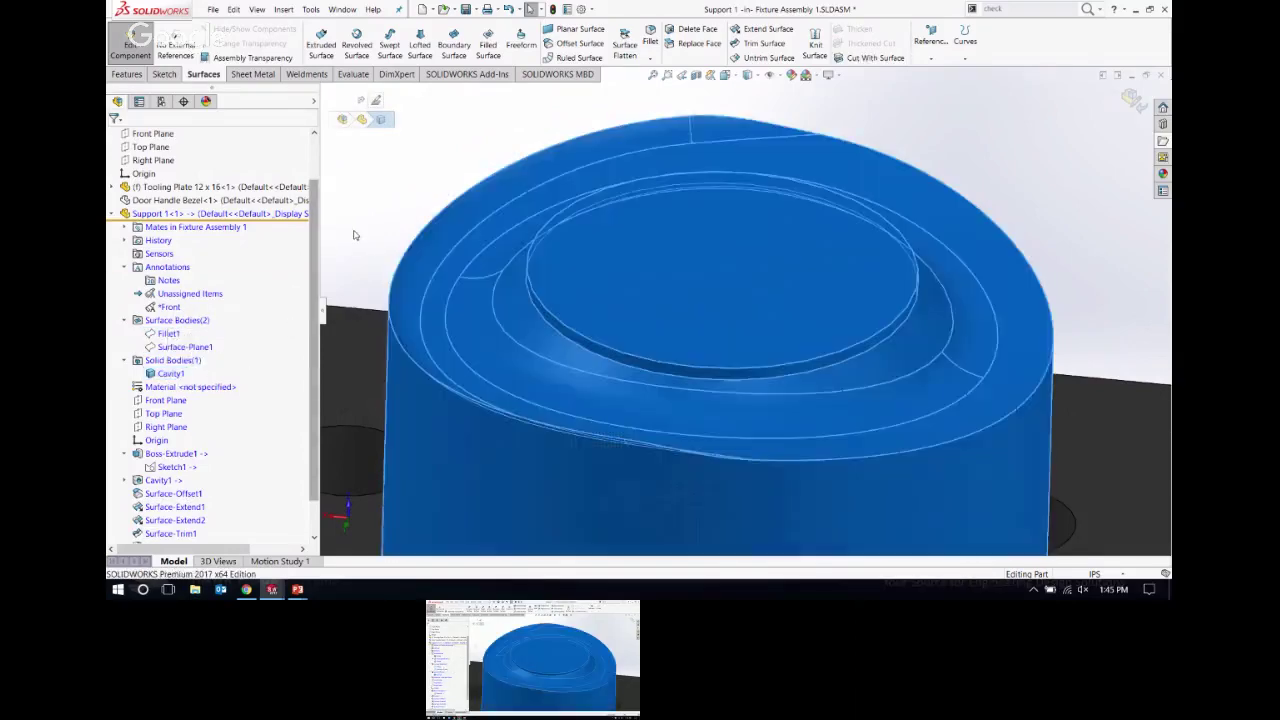
pyautogui.click(361, 245)
# Step: Delete all the cavity-cut faces on top of the support using the Delete option, leaving its outer walls
pyautogui.scroll(3, 361, 245)
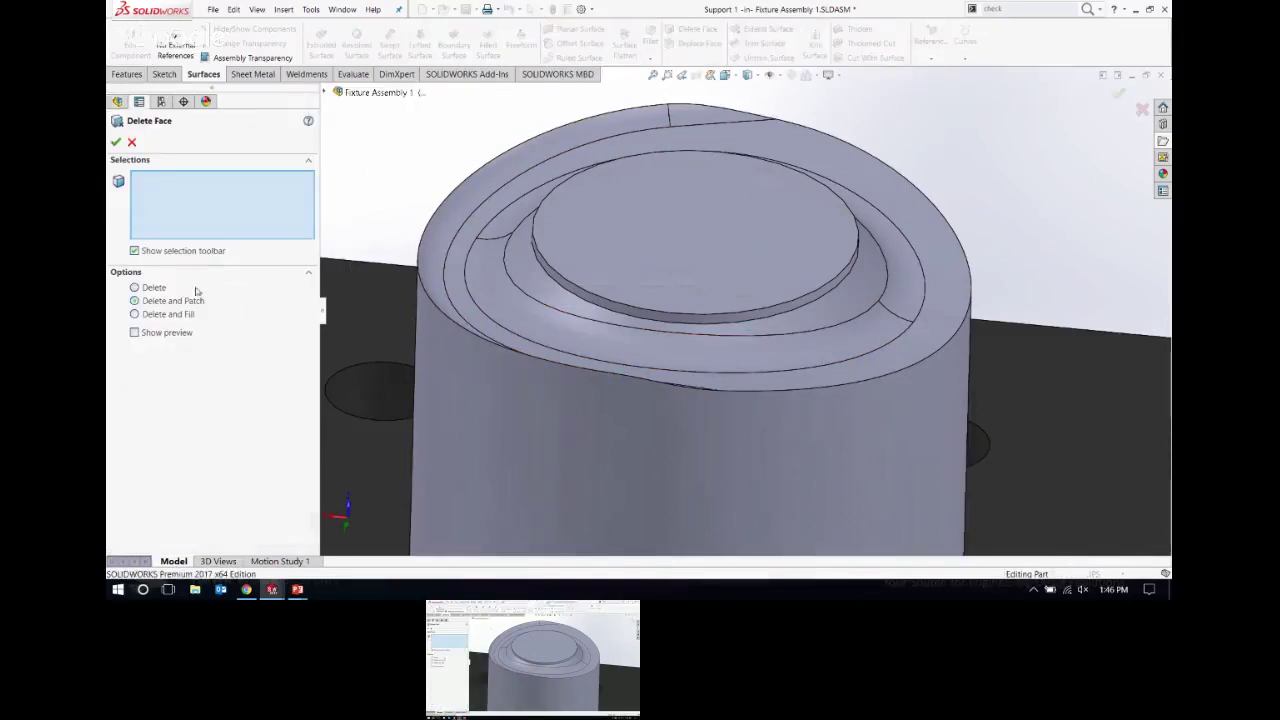
pyautogui.click(147, 289)
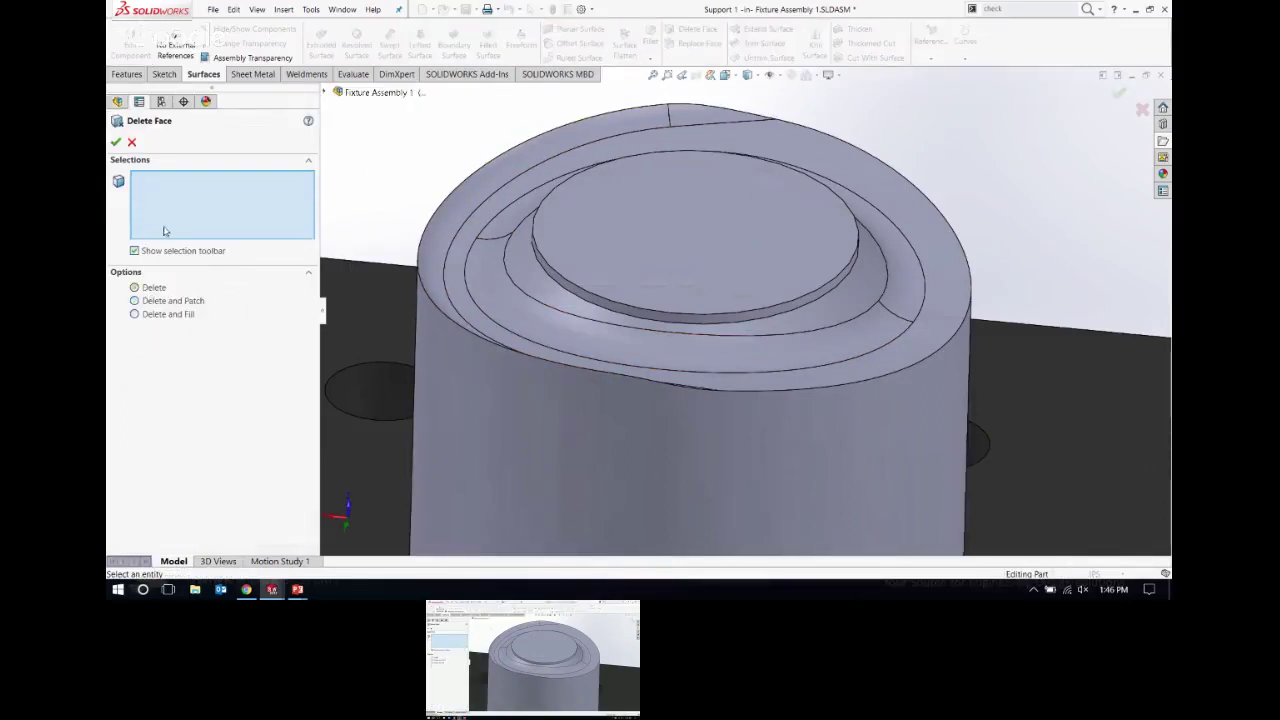
pyautogui.click(607, 217)
pyautogui.click(523, 262)
pyautogui.scroll(-5, 560, 272)
pyautogui.click(600, 266)
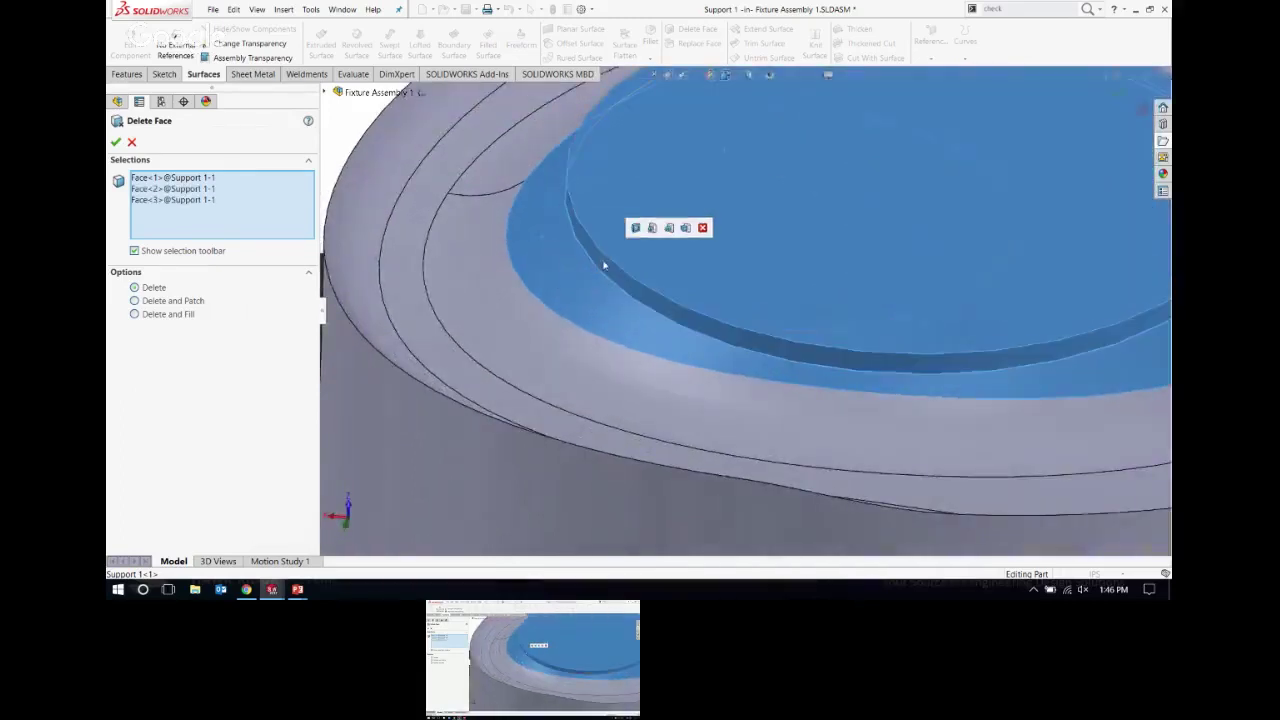
pyautogui.click(479, 271)
pyautogui.click(442, 187)
pyautogui.click(430, 160)
pyautogui.scroll(5, 864, 235)
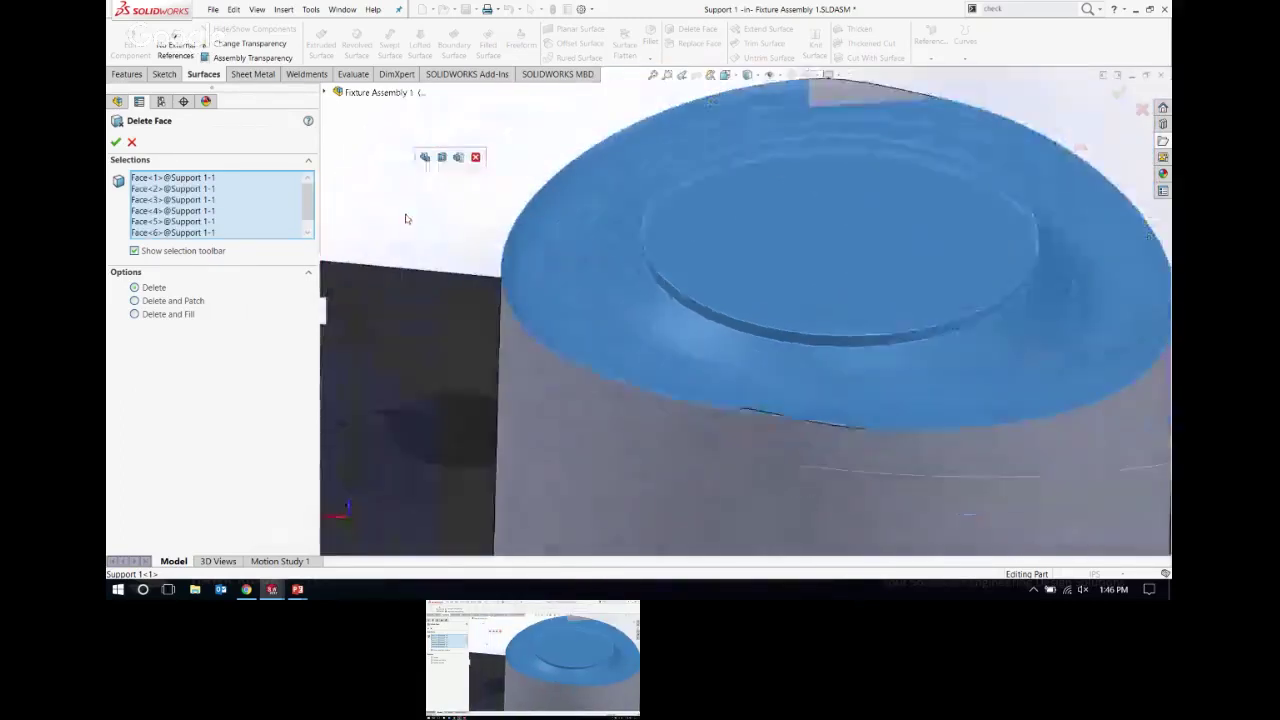
pyautogui.moveTo(864, 235); pyautogui.dragTo(755, 228, button='middle')
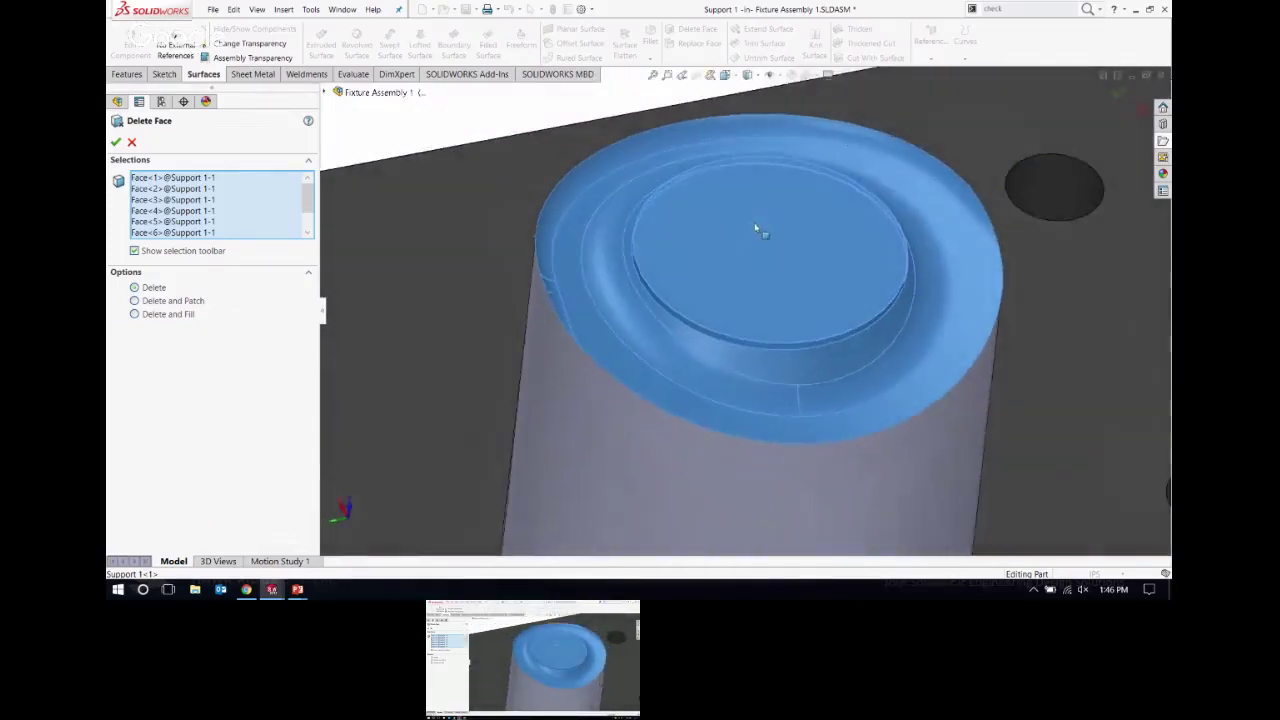
pyautogui.click(116, 142)
# Step: Extend the four upper edges of the open support wall by 0.2 in using the same-surface extension type
pyautogui.moveTo(443, 129); pyautogui.dragTo(751, 249, button='middle')
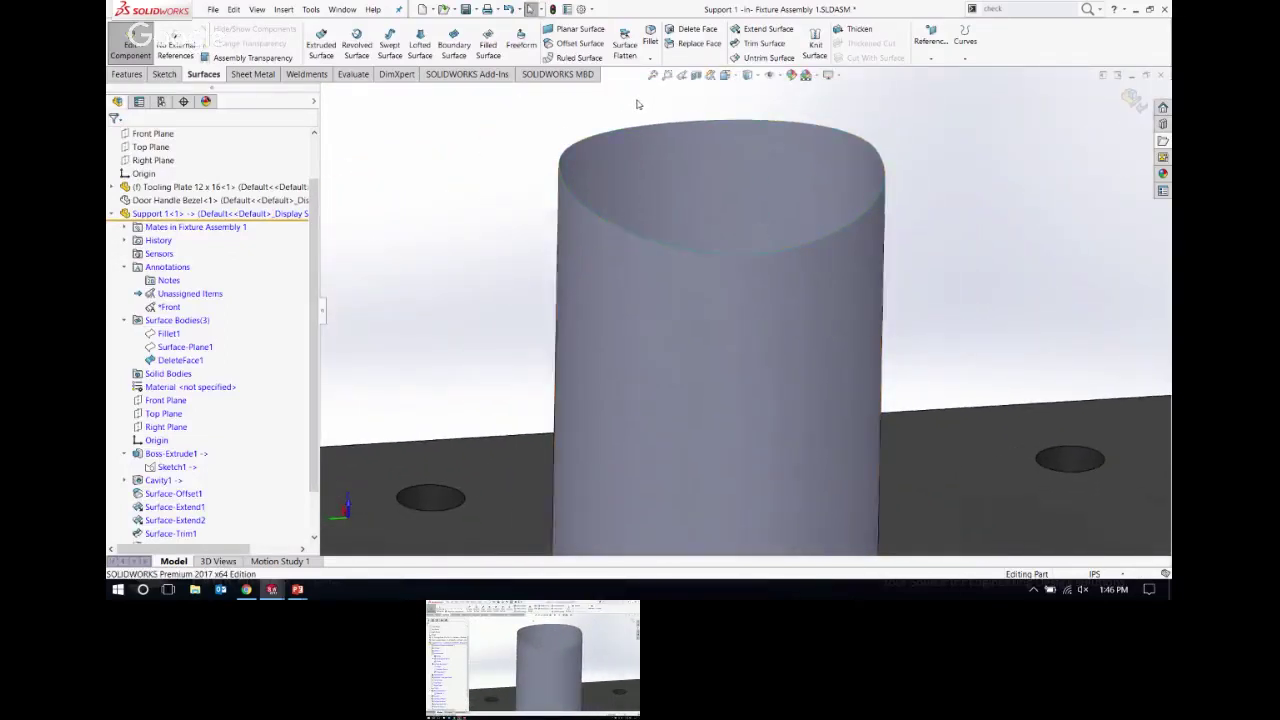
pyautogui.click(766, 29)
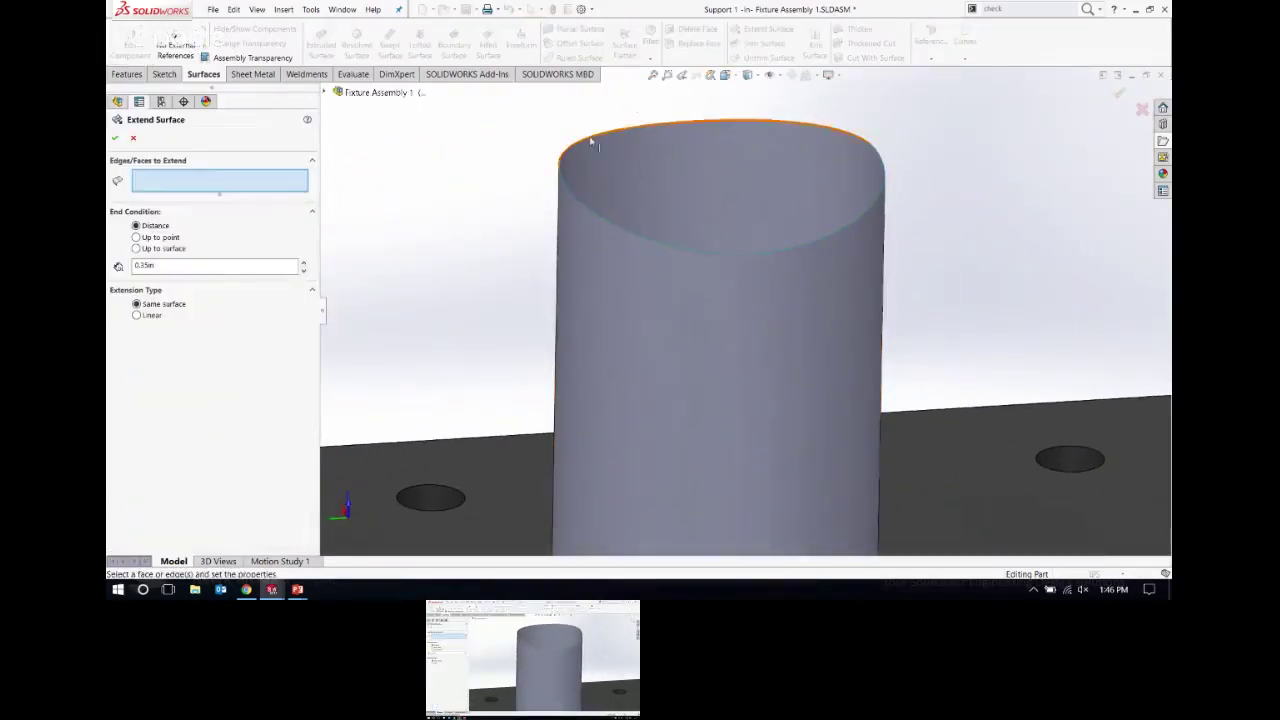
pyautogui.click(589, 144)
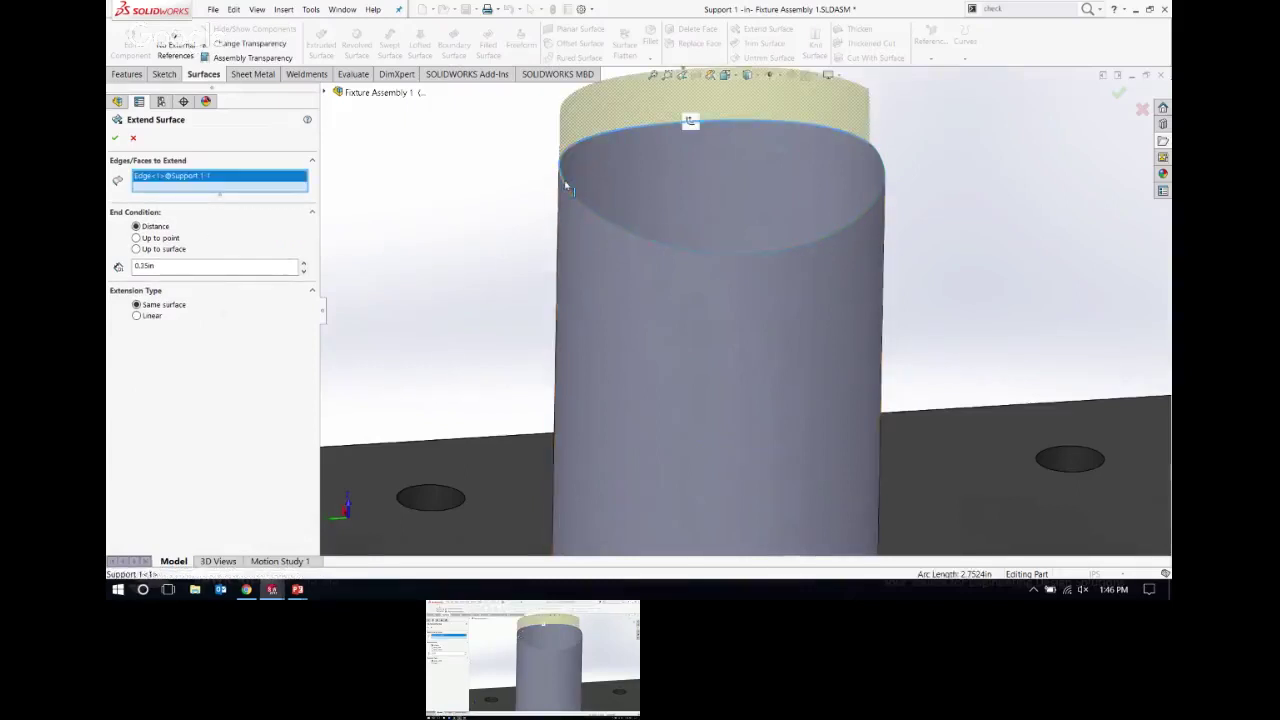
pyautogui.click(587, 207)
pyautogui.click(588, 210)
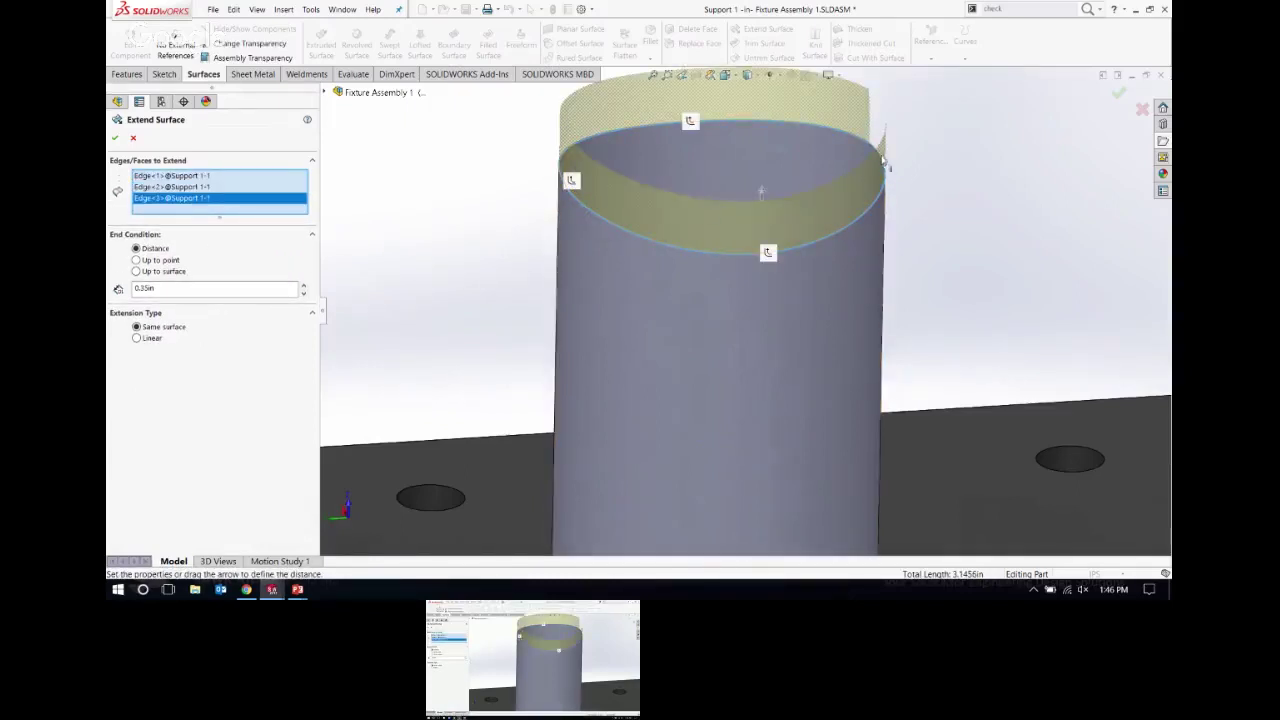
pyautogui.click(876, 152)
pyautogui.scroll(3, 880, 160)
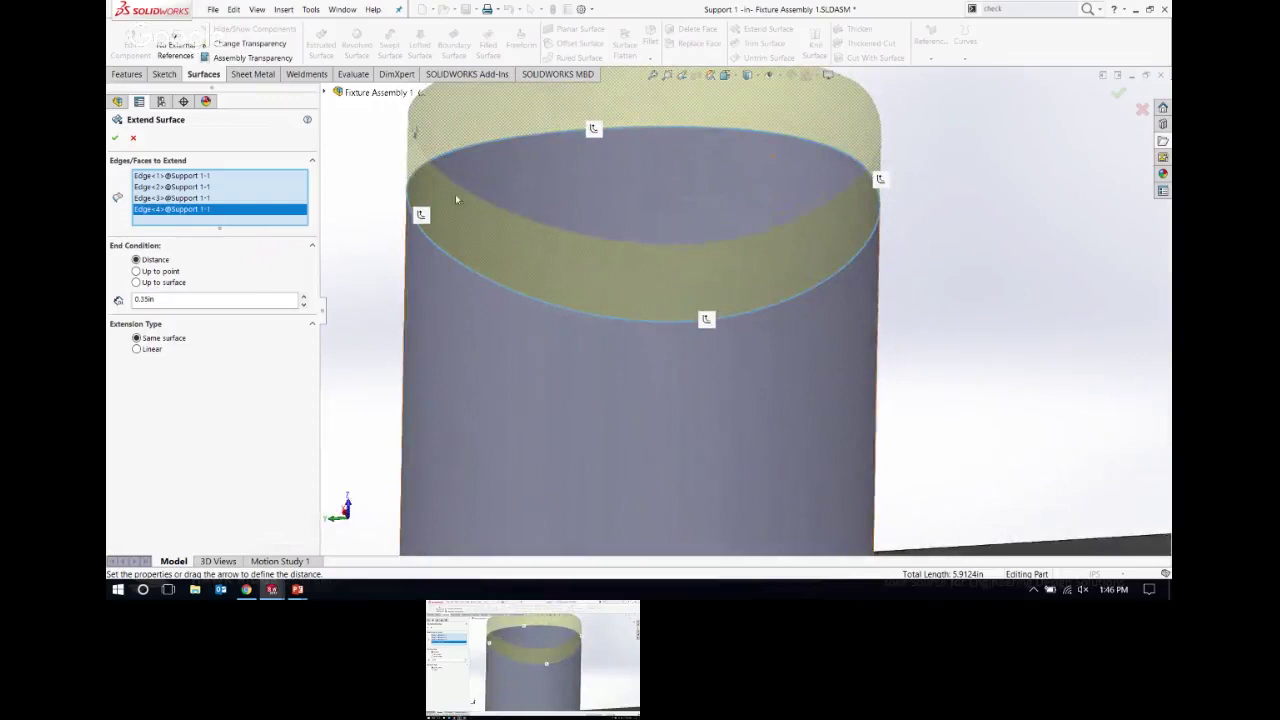
pyautogui.doubleClick(183, 300)
pyautogui.write('0.2')
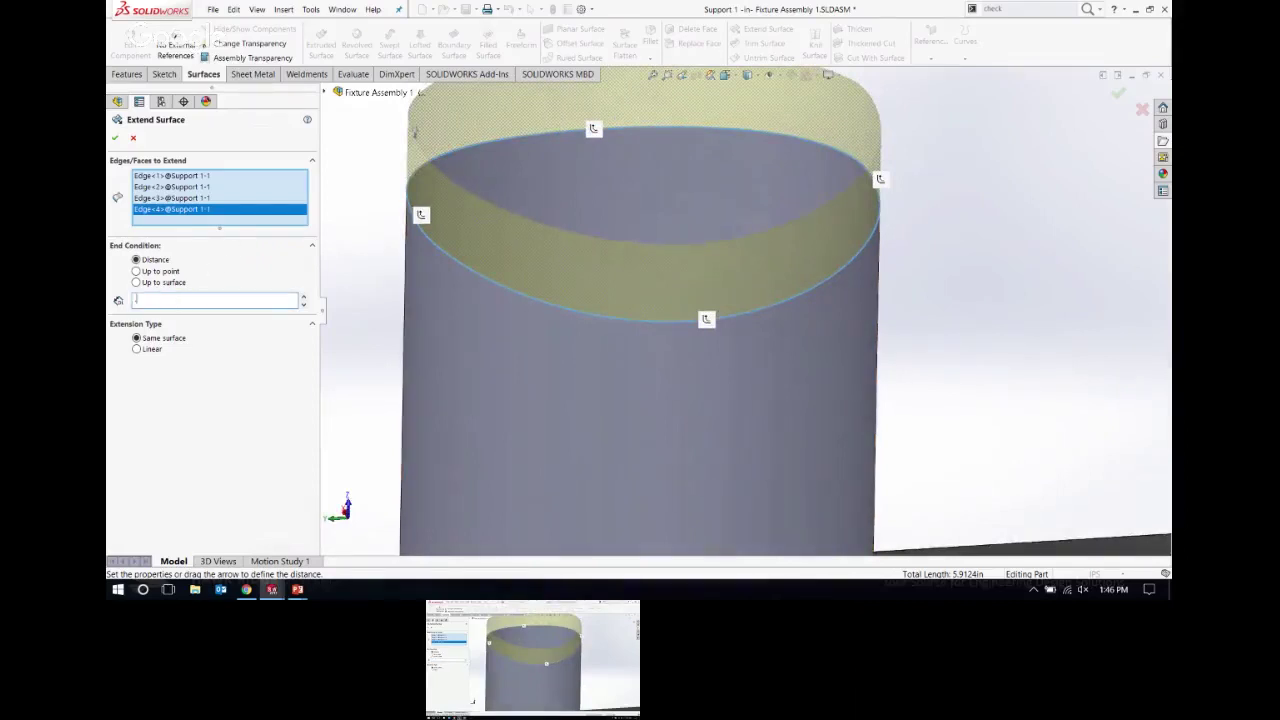
pyautogui.press('Return')
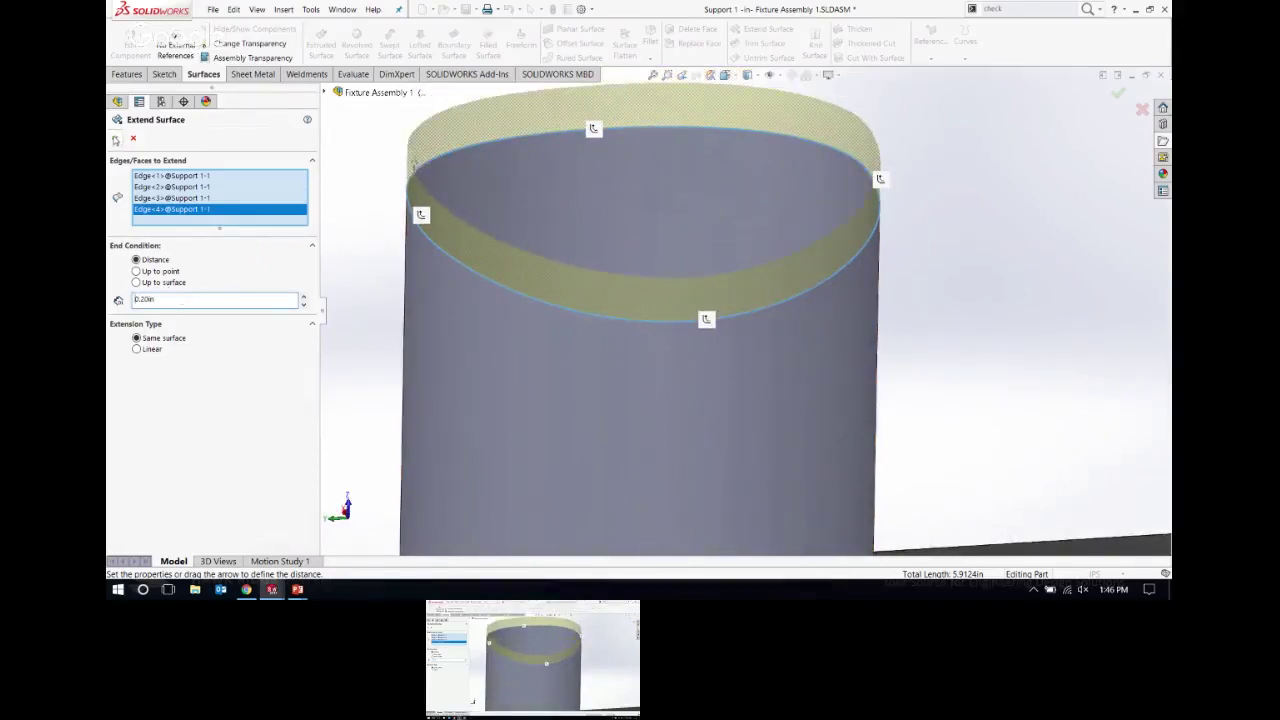
pyautogui.click(116, 139)
# Step: Show the Fillet1 and Surface-Plane1 surface bodies again and inspect how they sit inside the extended support wall
pyautogui.scroll(-2, 370, 214)
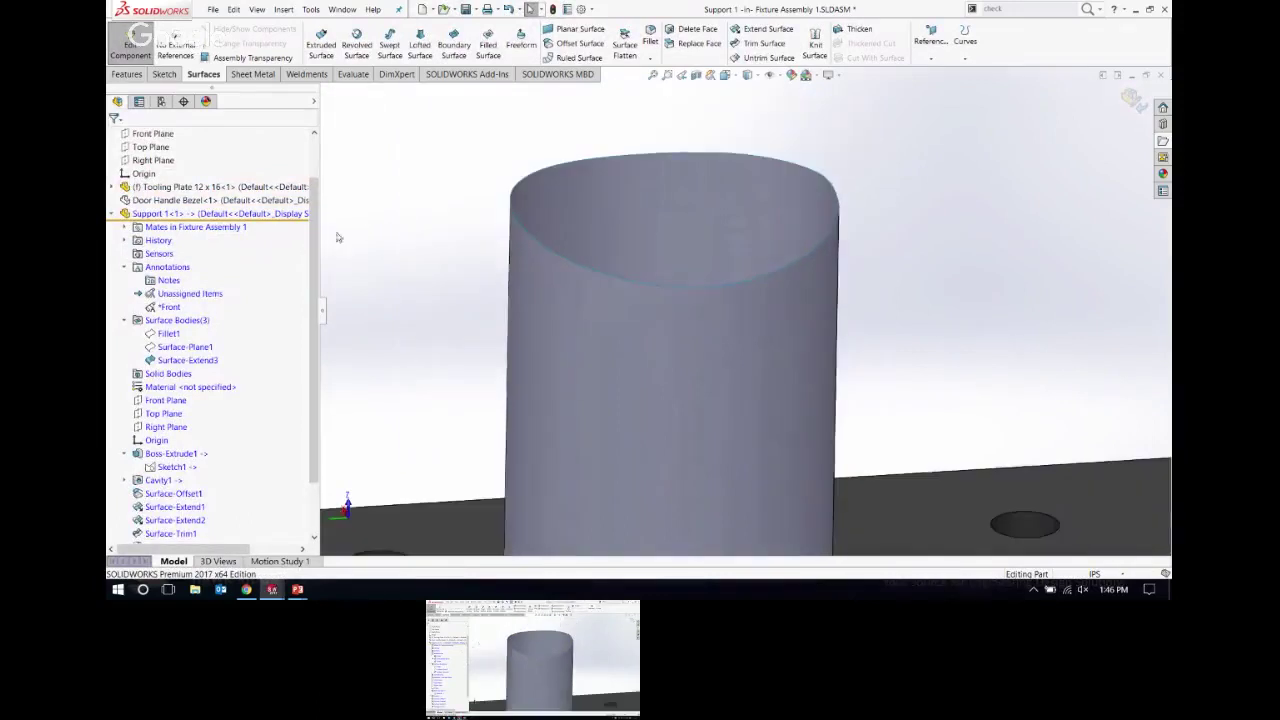
pyautogui.click(168, 347)
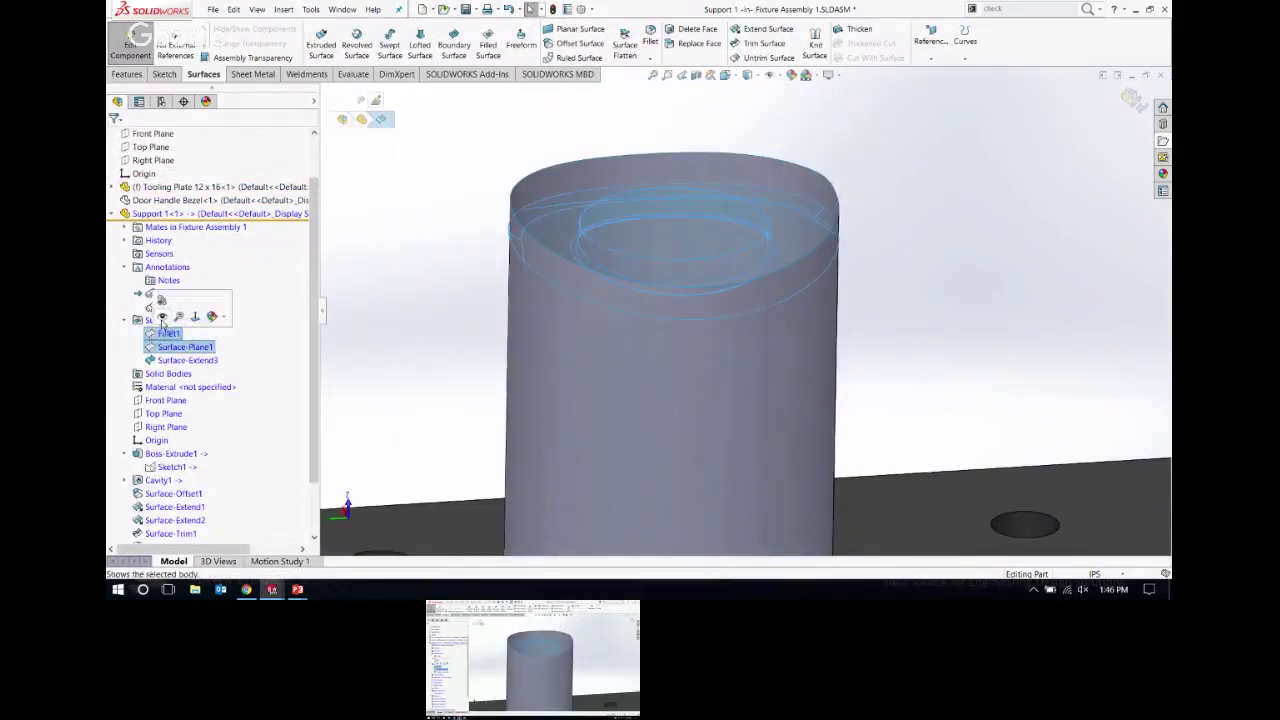
pyautogui.click(162, 317)
pyautogui.click(424, 258)
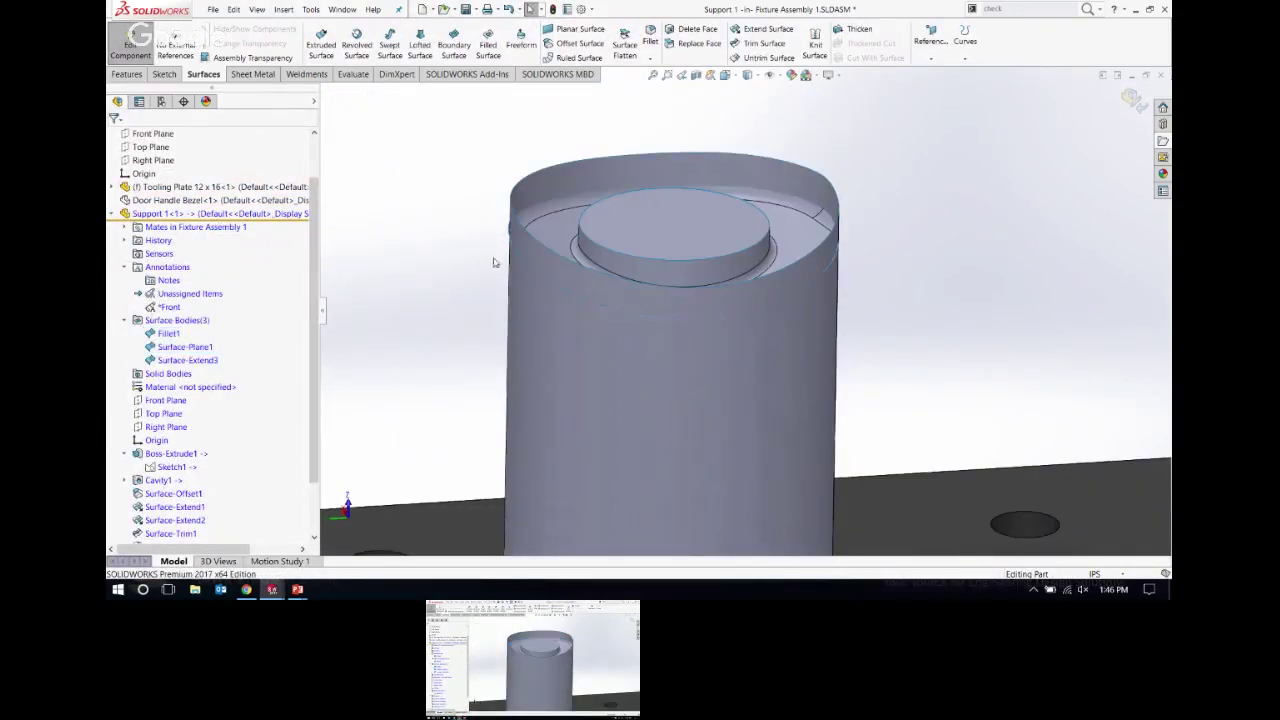
pyautogui.scroll(-3, 571, 258)
pyautogui.moveTo(614, 240); pyautogui.dragTo(920, 183, button='middle')
pyautogui.scroll(4, 909, 171)
pyautogui.moveTo(813, 269)
pyautogui.mouseDown(button='middle')
pyautogui.moveTo(800, 128)
pyautogui.moveTo(790, 134)
pyautogui.mouseUp(button='middle')
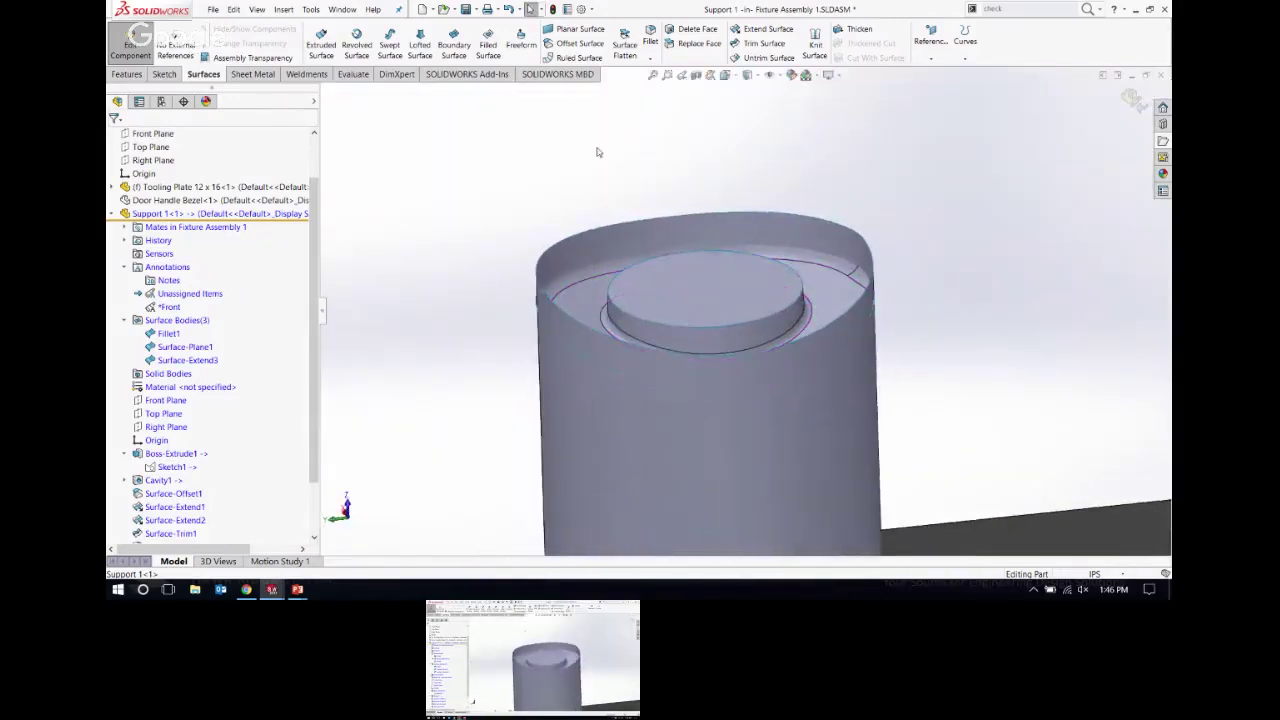
pyautogui.click(764, 44)
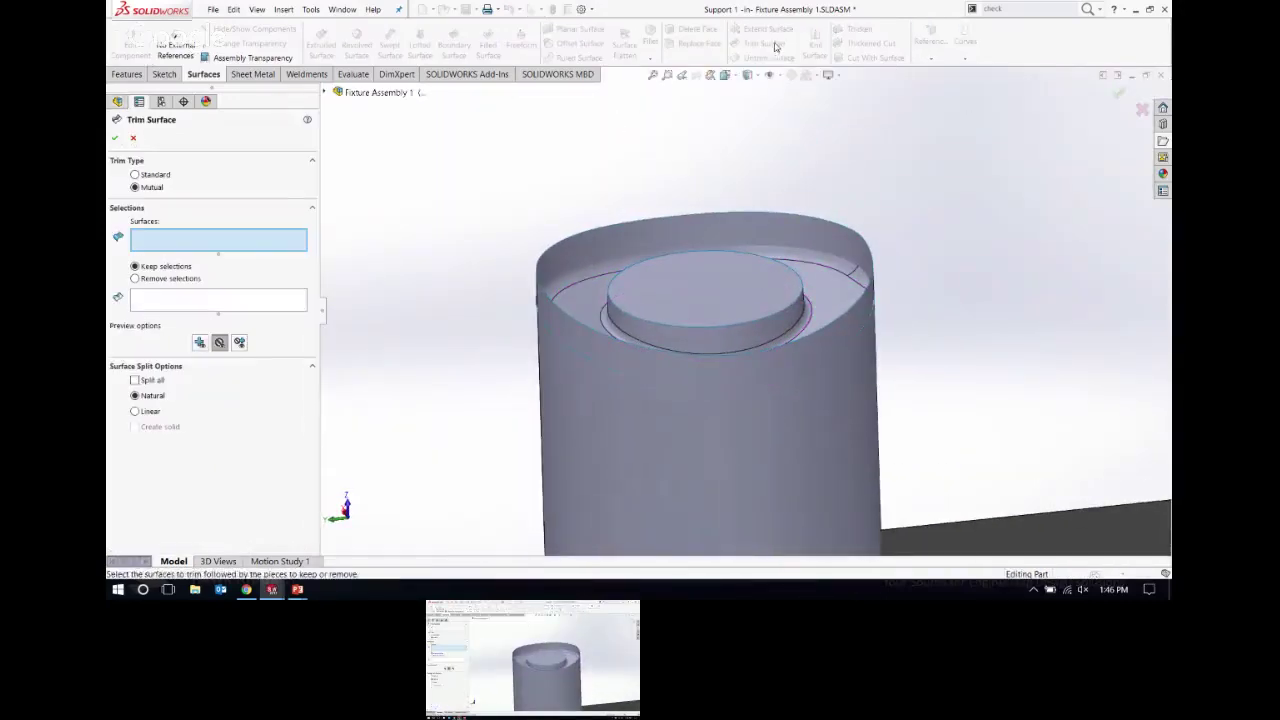
pyautogui.click(655, 305)
pyautogui.click(590, 303)
pyautogui.scroll(-3, 545, 250)
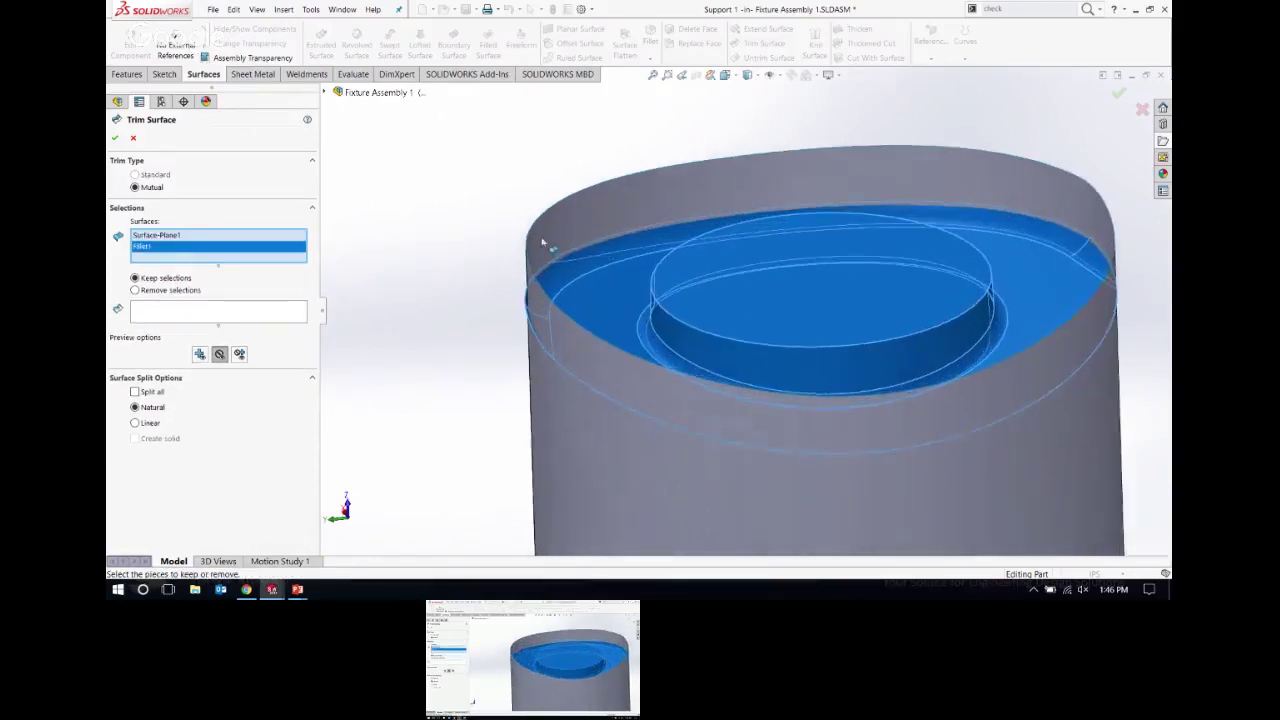
pyautogui.click(543, 244)
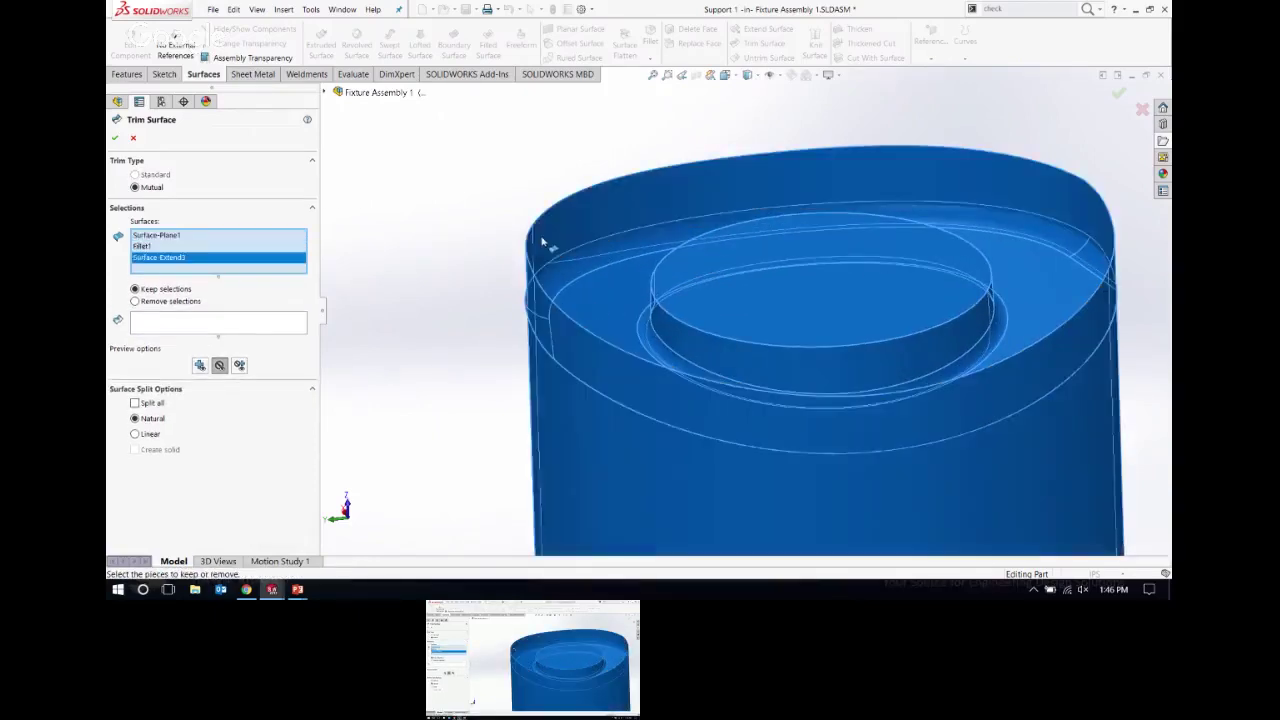
pyautogui.click(170, 322)
pyautogui.scroll(-4, 540, 420)
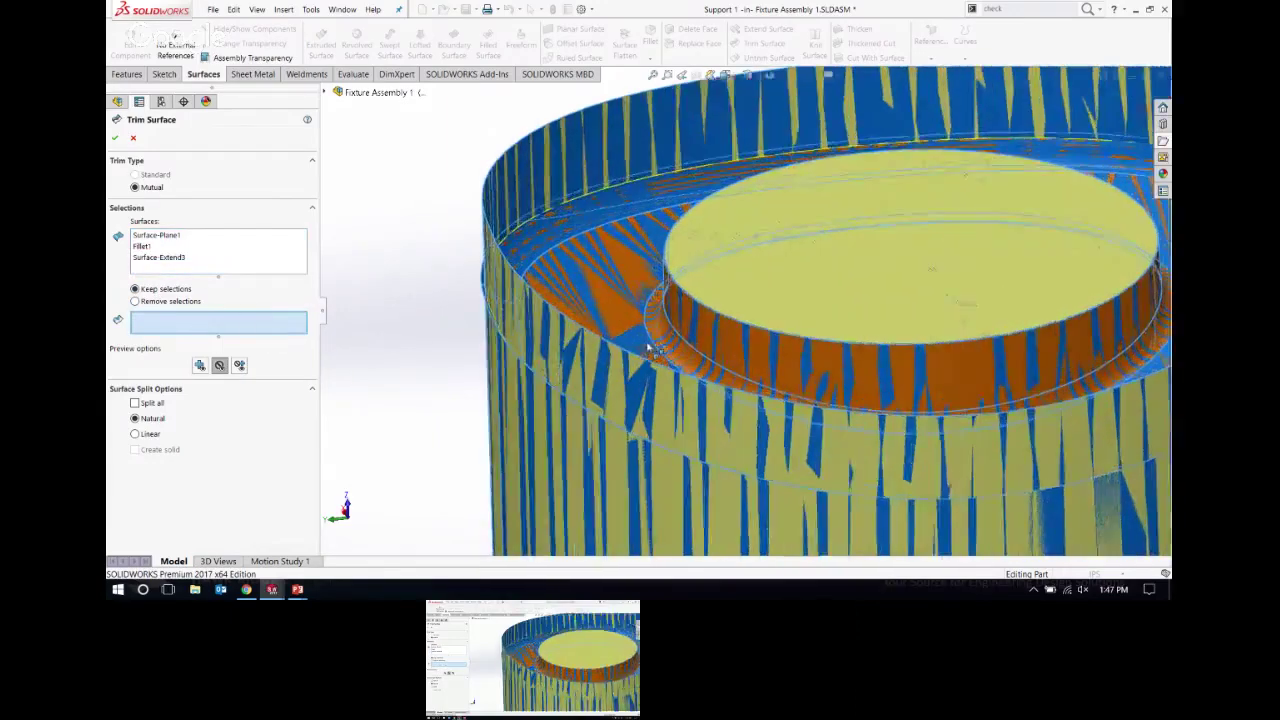
pyautogui.click(510, 440)
pyautogui.click(598, 269)
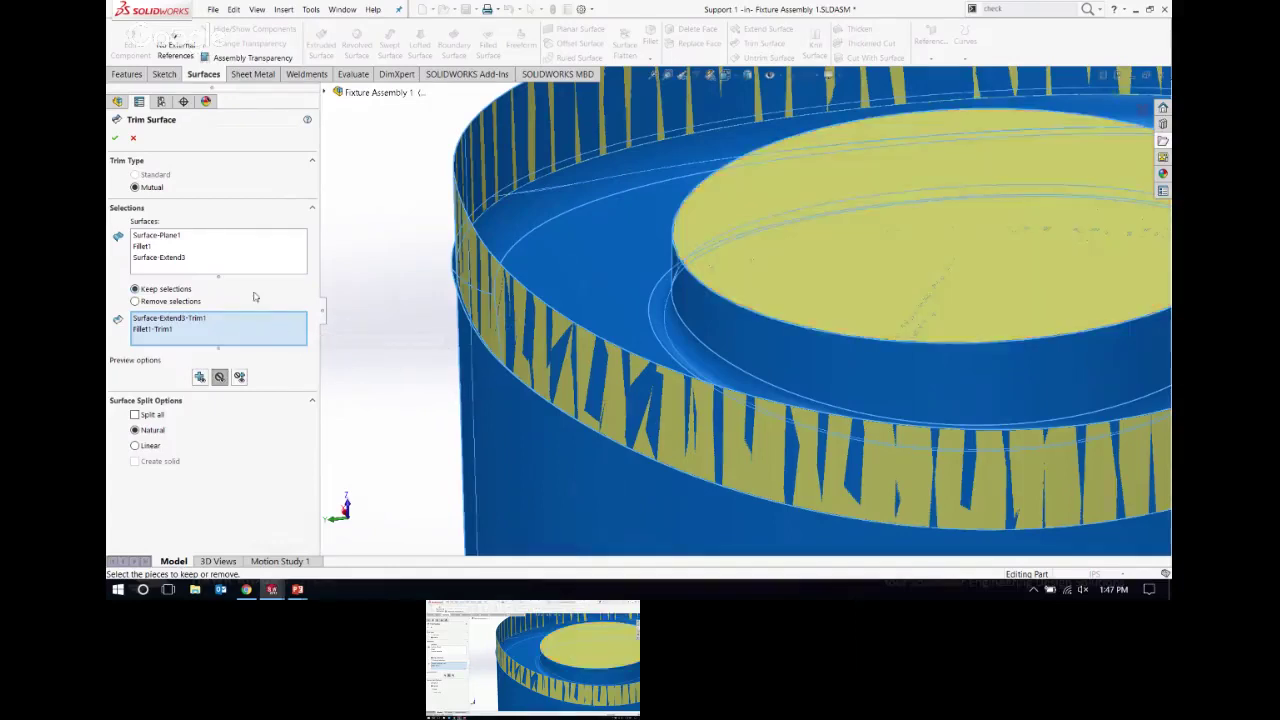
pyautogui.click(133, 140)
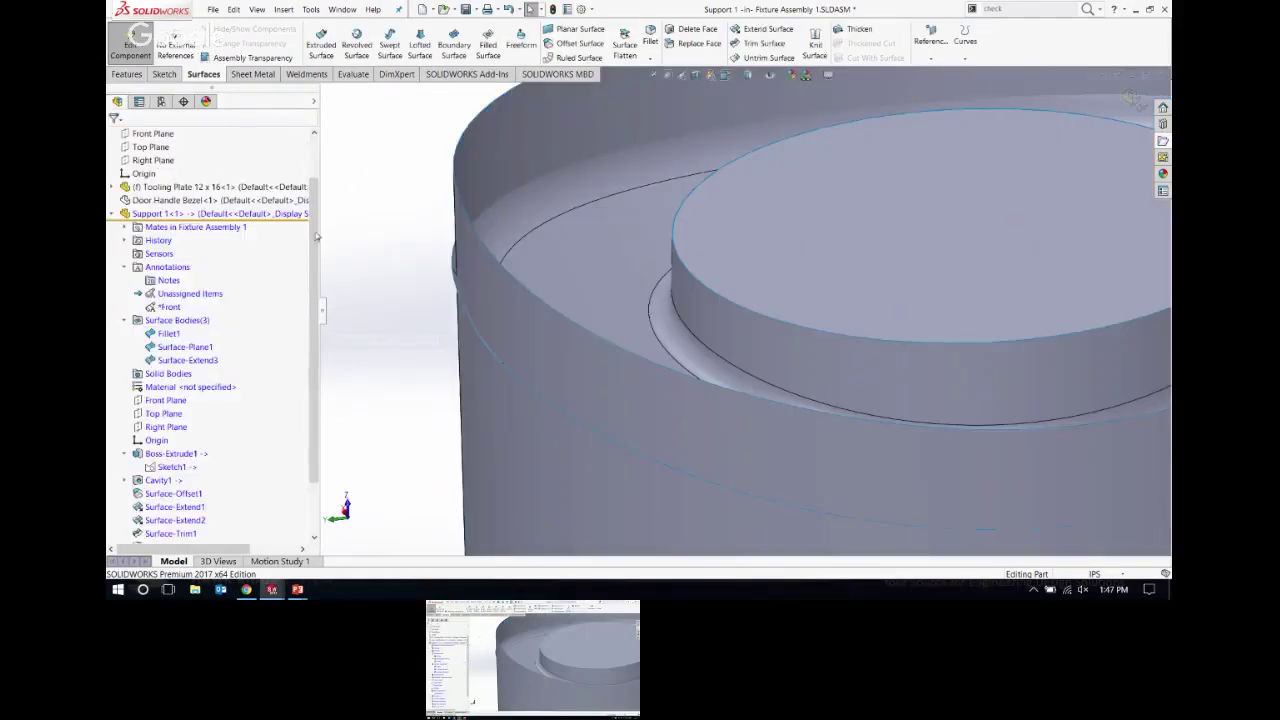
# Step: Hide the Fillet1 surface body so the circular planar surface inside the support wall is accessible
pyautogui.click(171, 347)
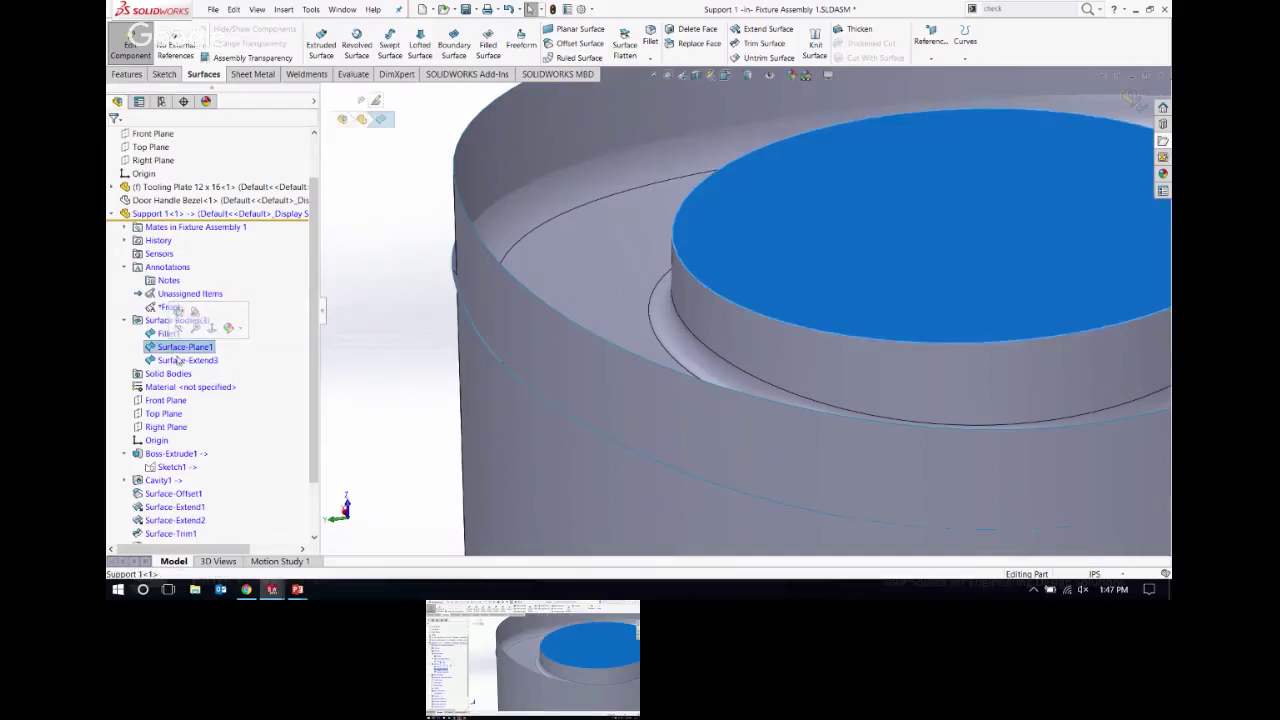
pyautogui.click(161, 334)
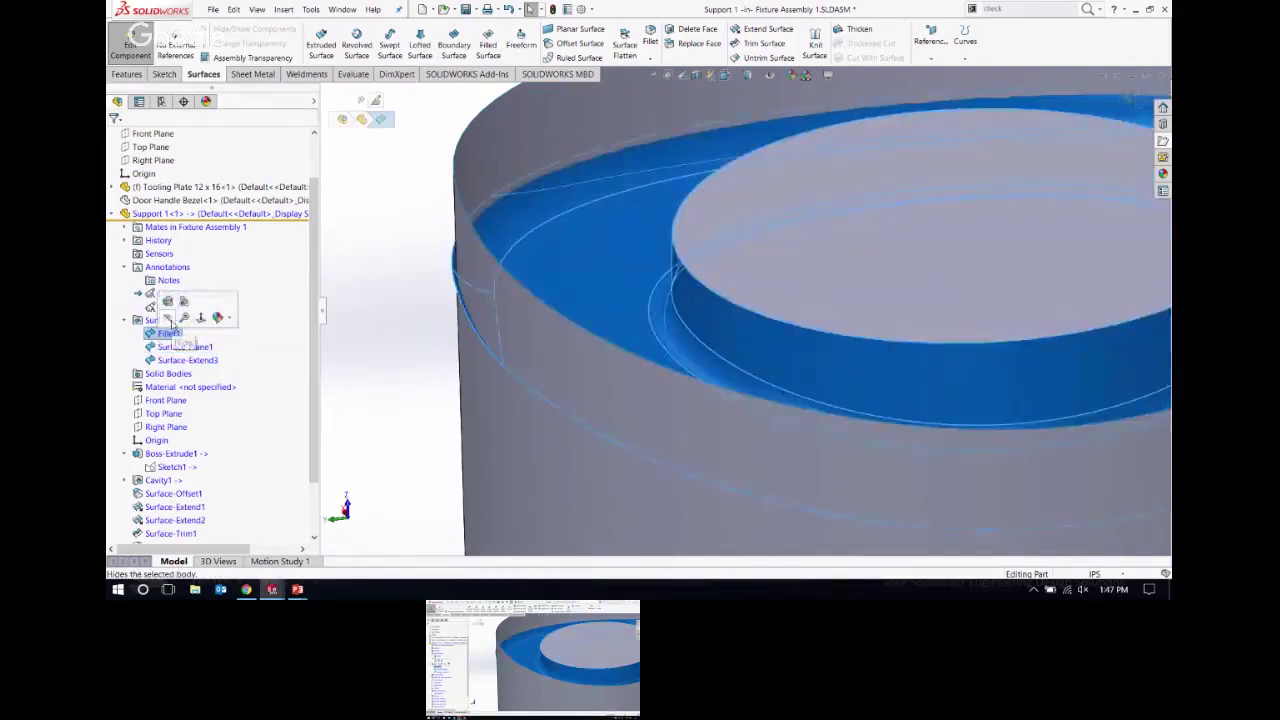
pyautogui.click(167, 300)
pyautogui.moveTo(408, 277); pyautogui.dragTo(614, 189, button='middle')
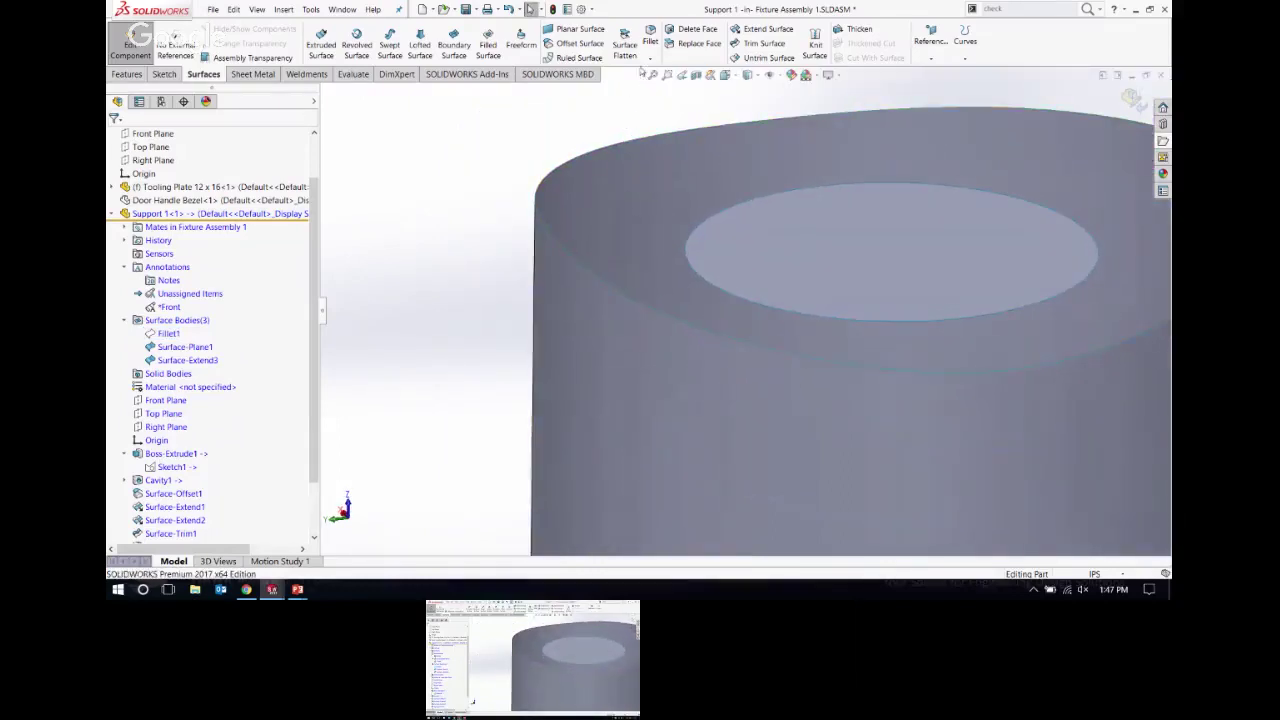
# Step: Extend the circular edge of the planar surface by 0.1 in using the same-surface extension type
pyautogui.click(766, 29)
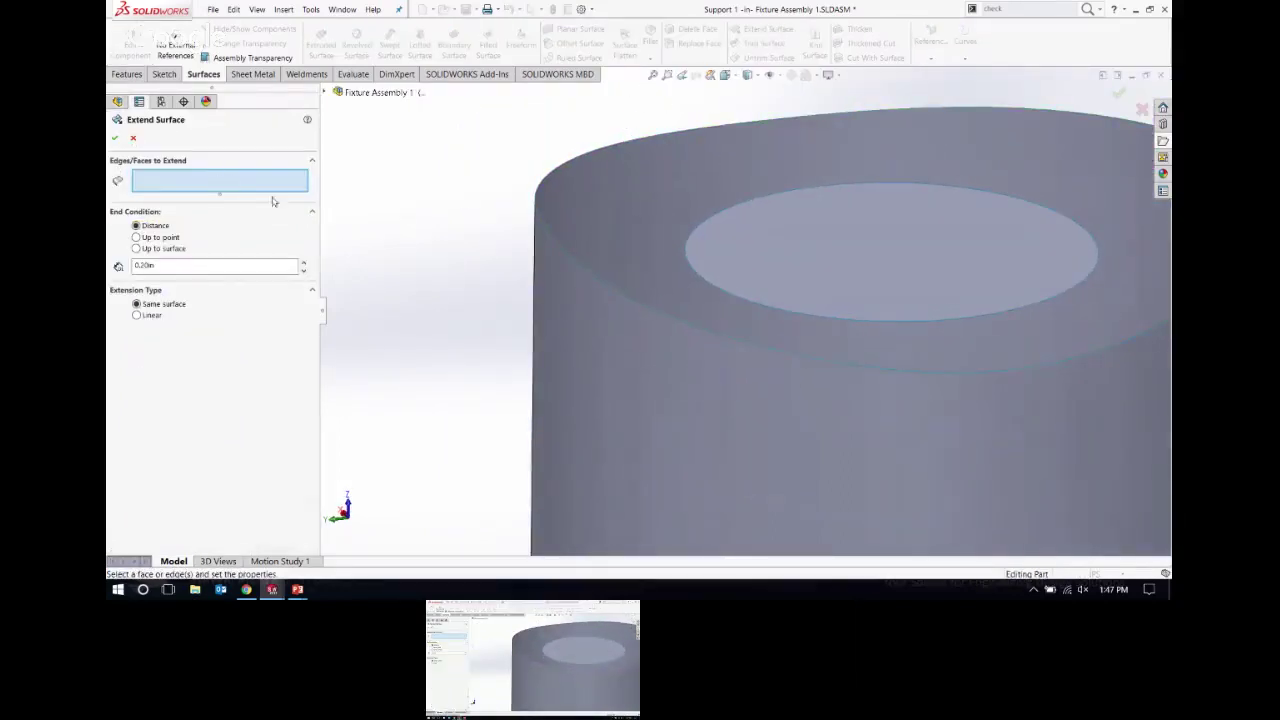
pyautogui.click(716, 290)
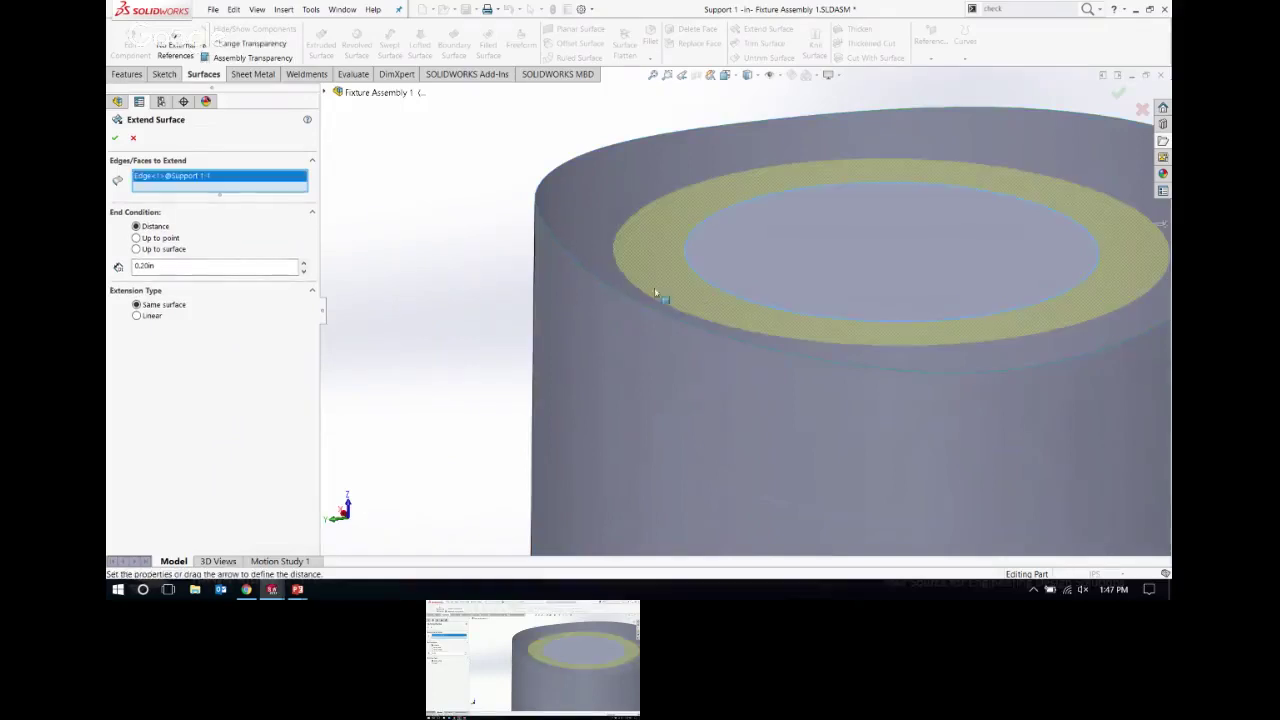
pyautogui.doubleClick(198, 269)
pyautogui.write('0.1')
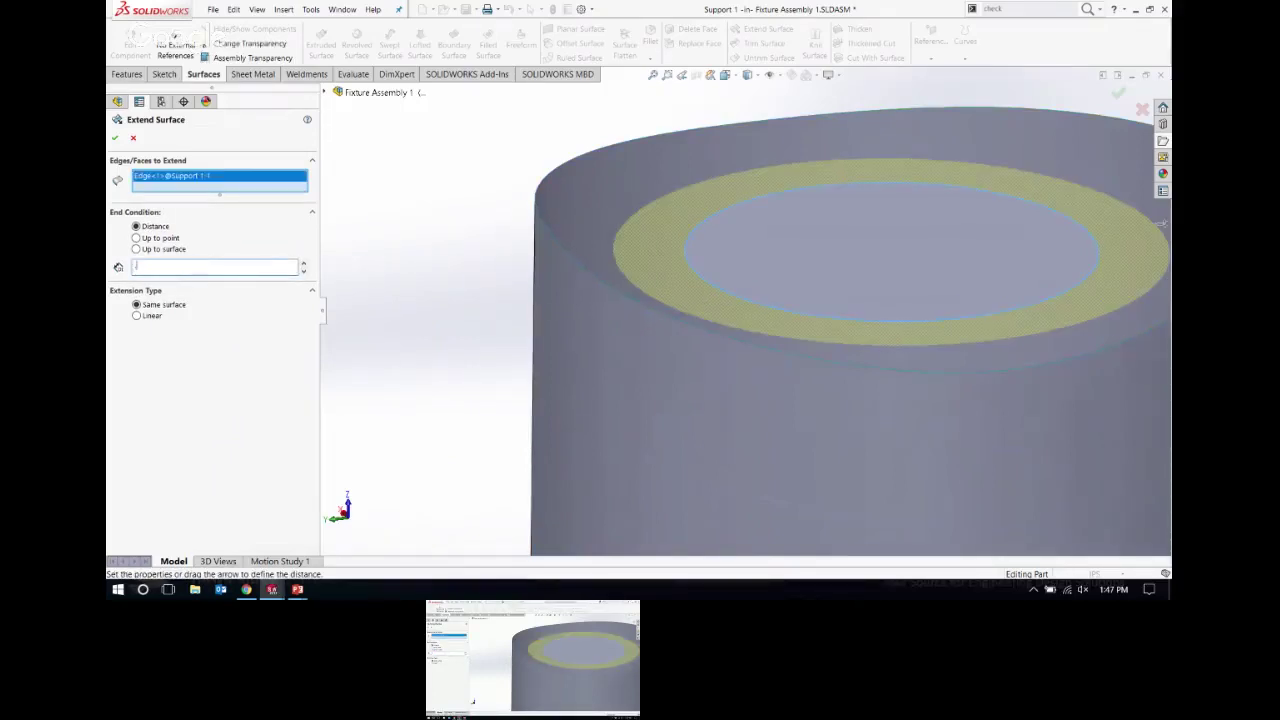
pyautogui.click(115, 138)
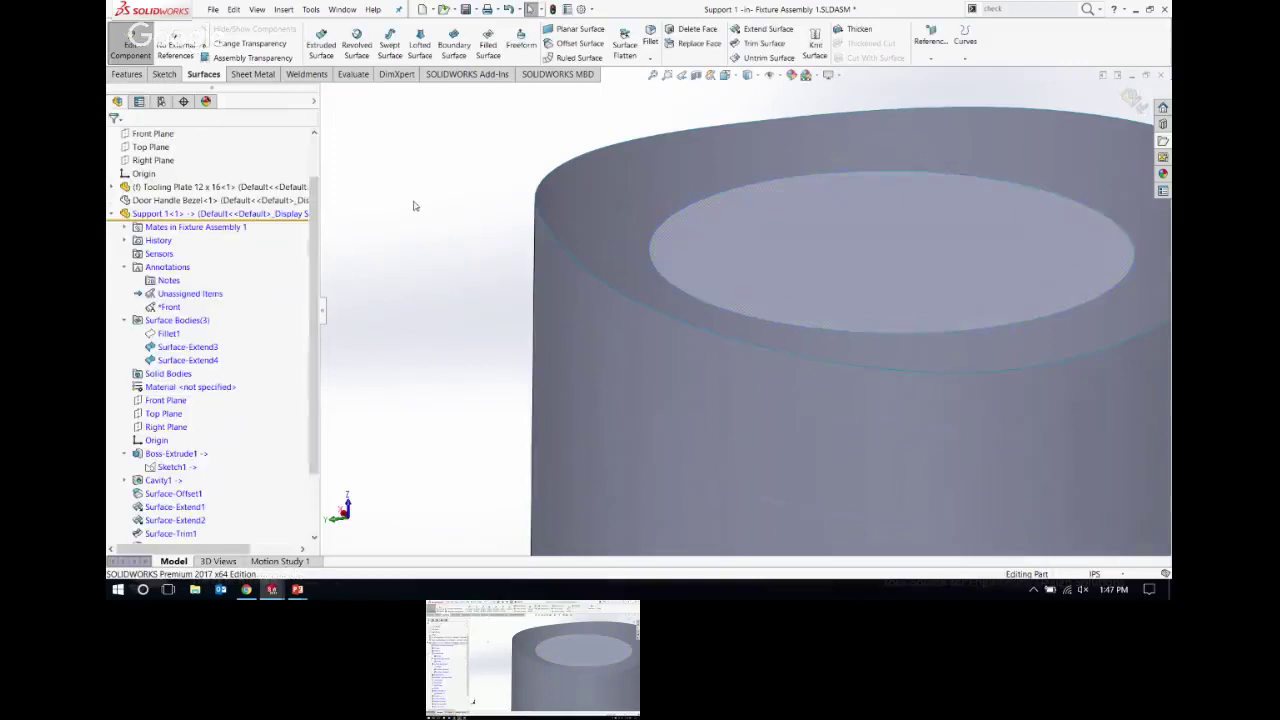
# Step: Show Fillet1 and mutually trim it with the extended plane and support wall, keeping the inner disc, clearance surface and lower wall as a solid
pyautogui.click(170, 334)
pyautogui.click(165, 298)
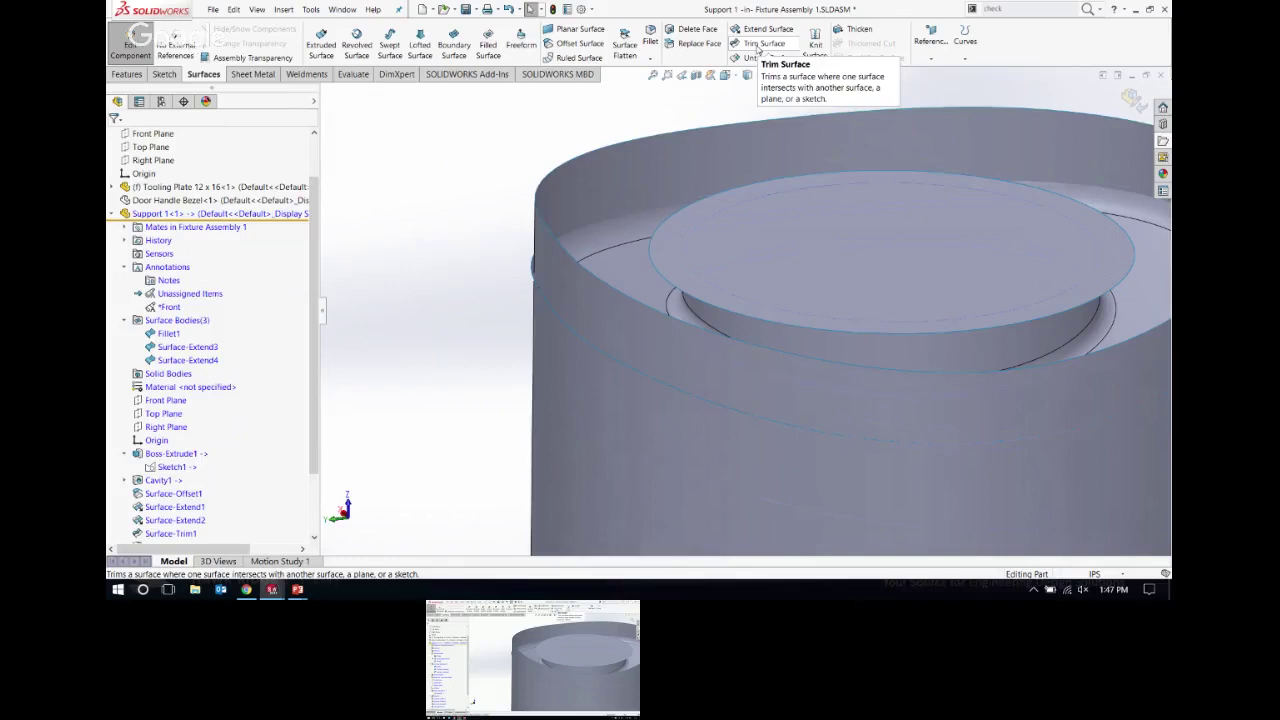
pyautogui.click(758, 45)
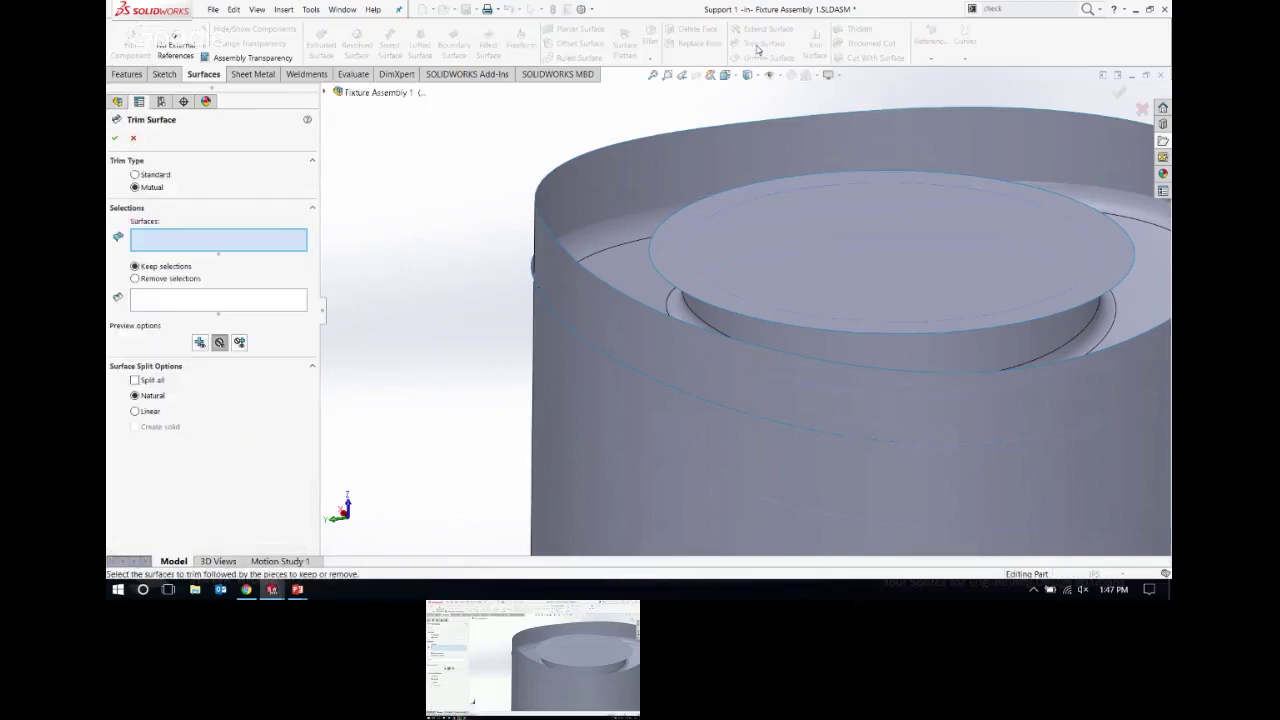
pyautogui.click(785, 275)
pyautogui.click(631, 303)
pyautogui.click(588, 429)
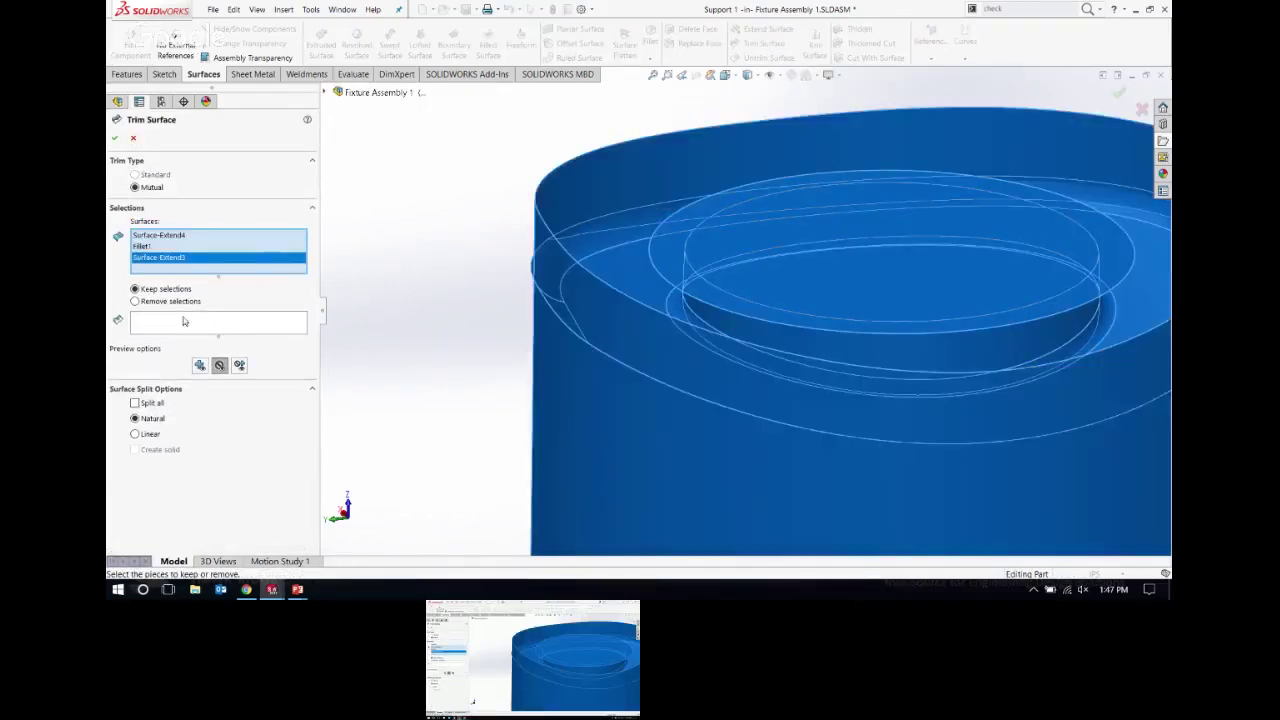
pyautogui.click(183, 321)
pyautogui.click(866, 287)
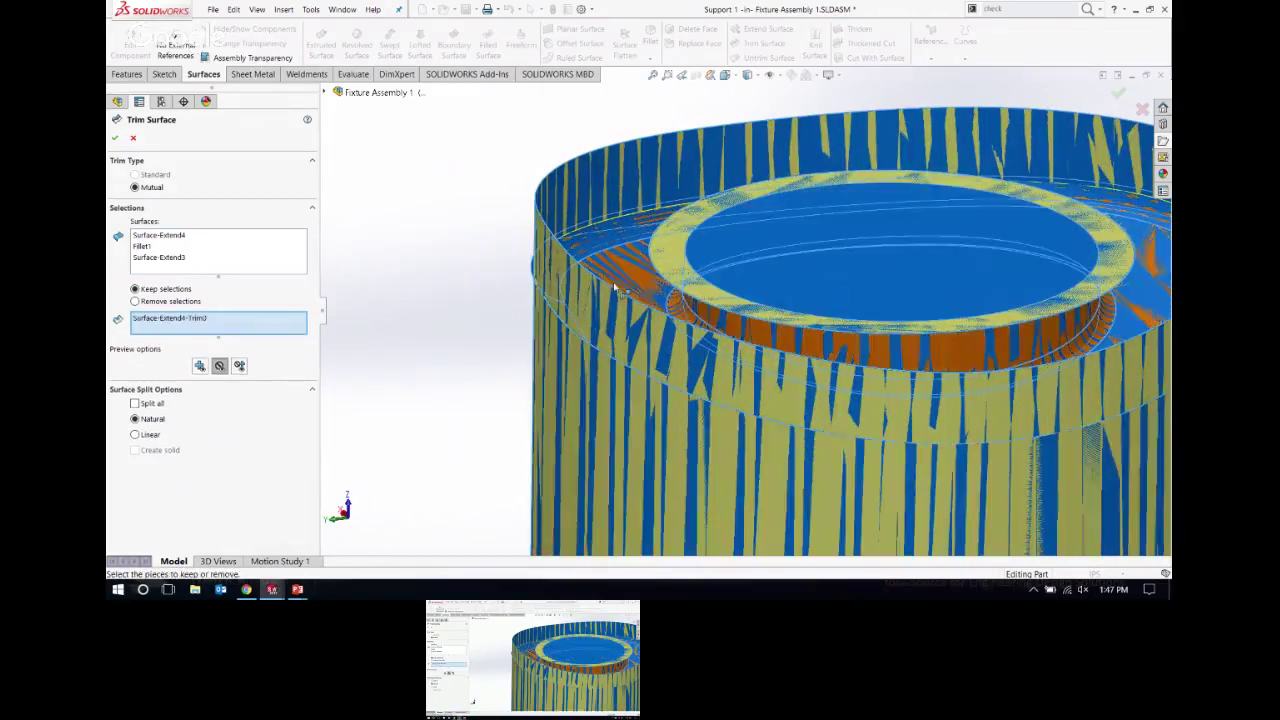
pyautogui.click(617, 288)
pyautogui.click(586, 422)
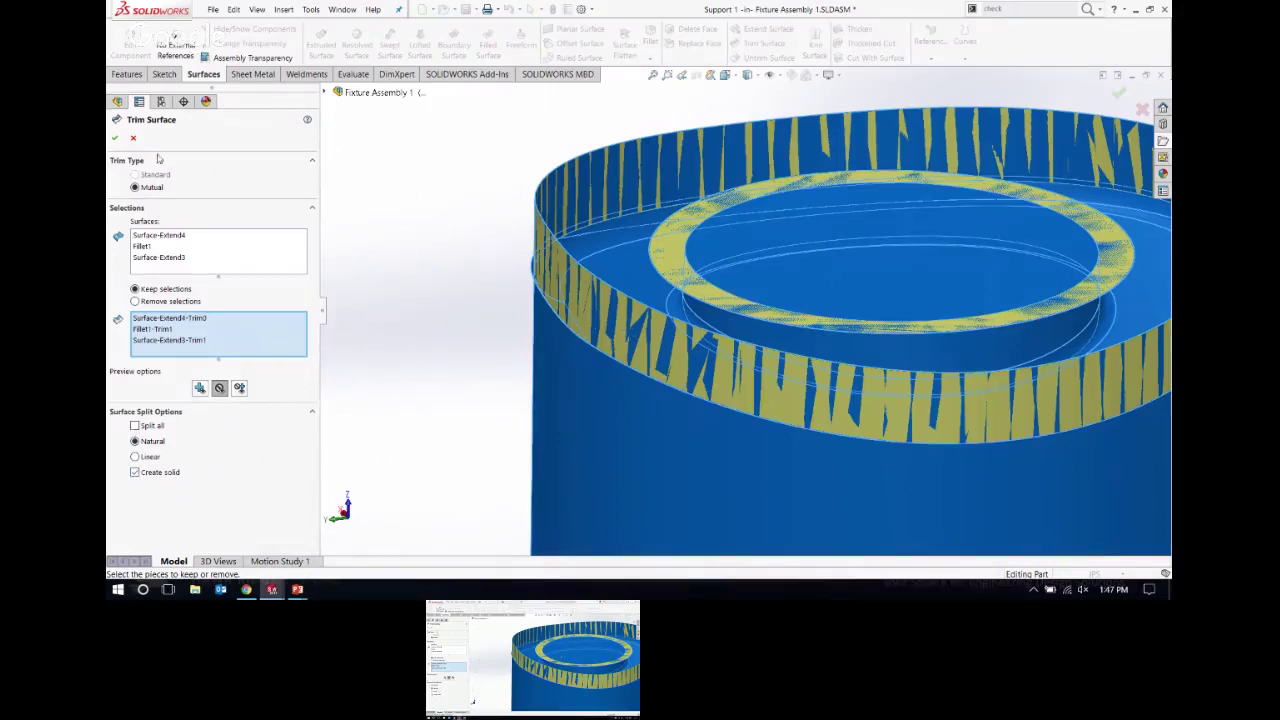
pyautogui.click(115, 139)
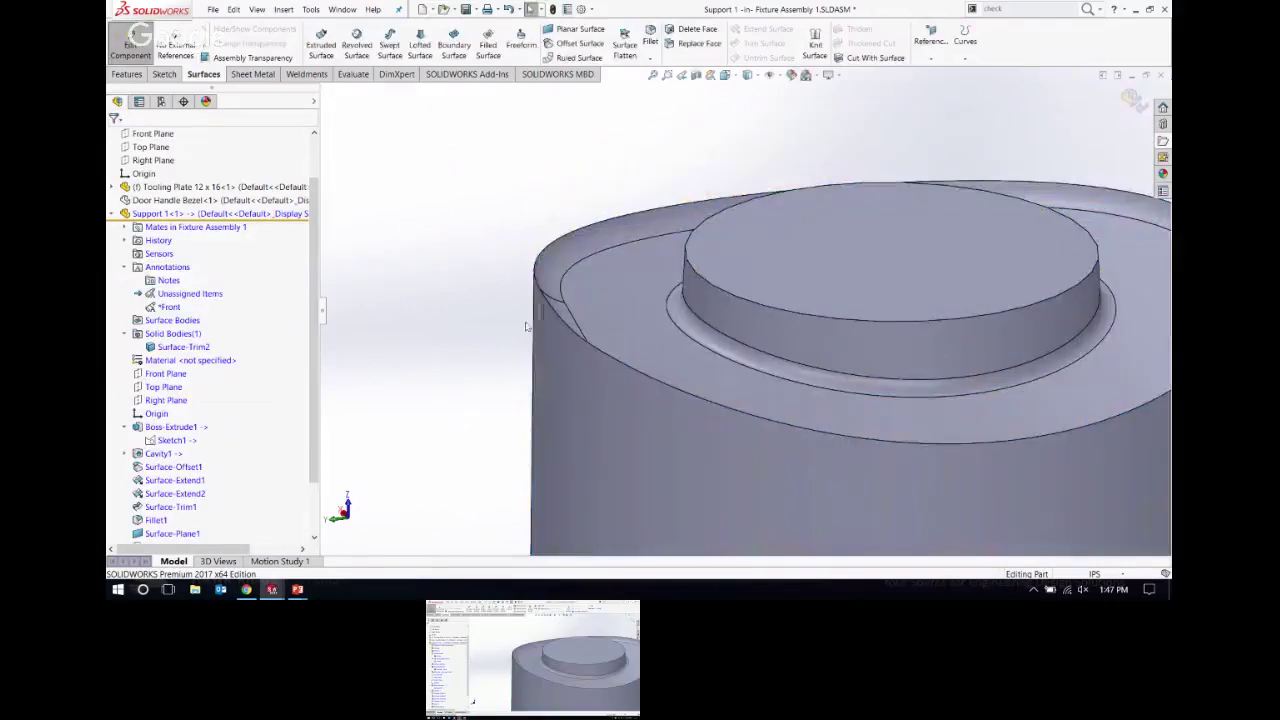
# Step: Check the solid body produced by the trim and inspect the rebuilt top of the support
pyautogui.click(175, 347)
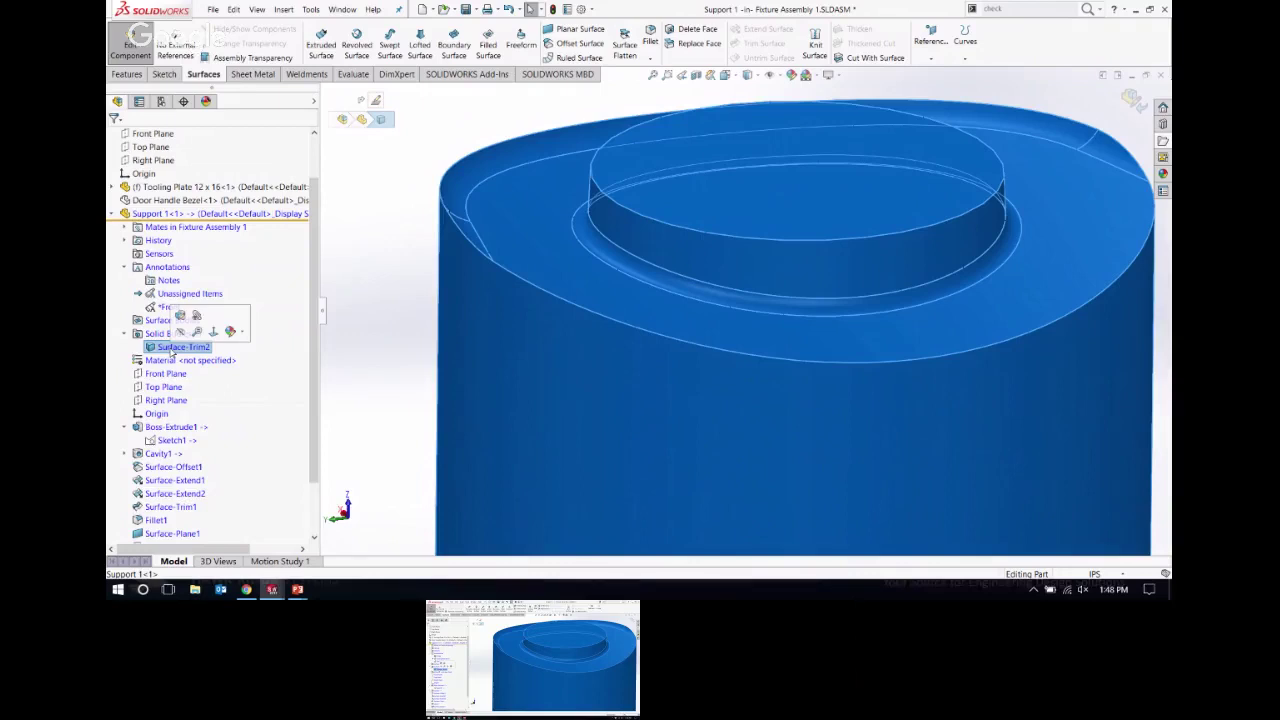
pyautogui.click(406, 207)
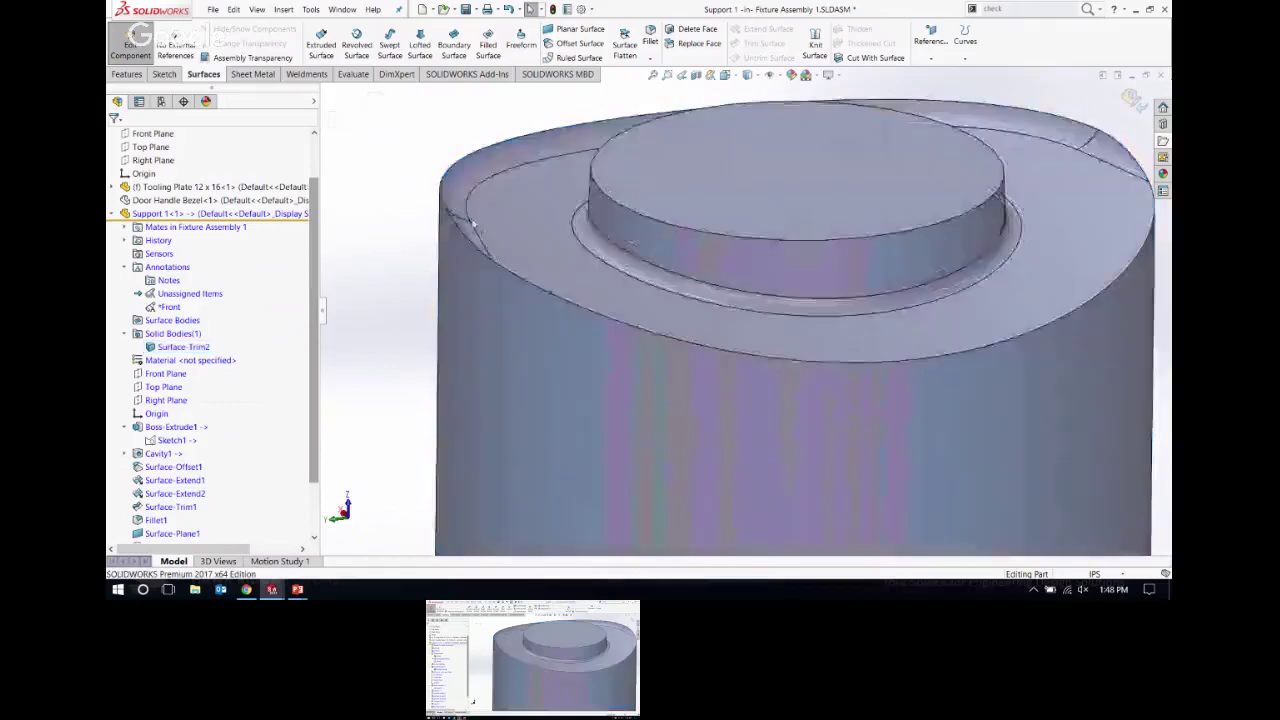
pyautogui.moveTo(586, 277); pyautogui.dragTo(394, 159, button='middle')
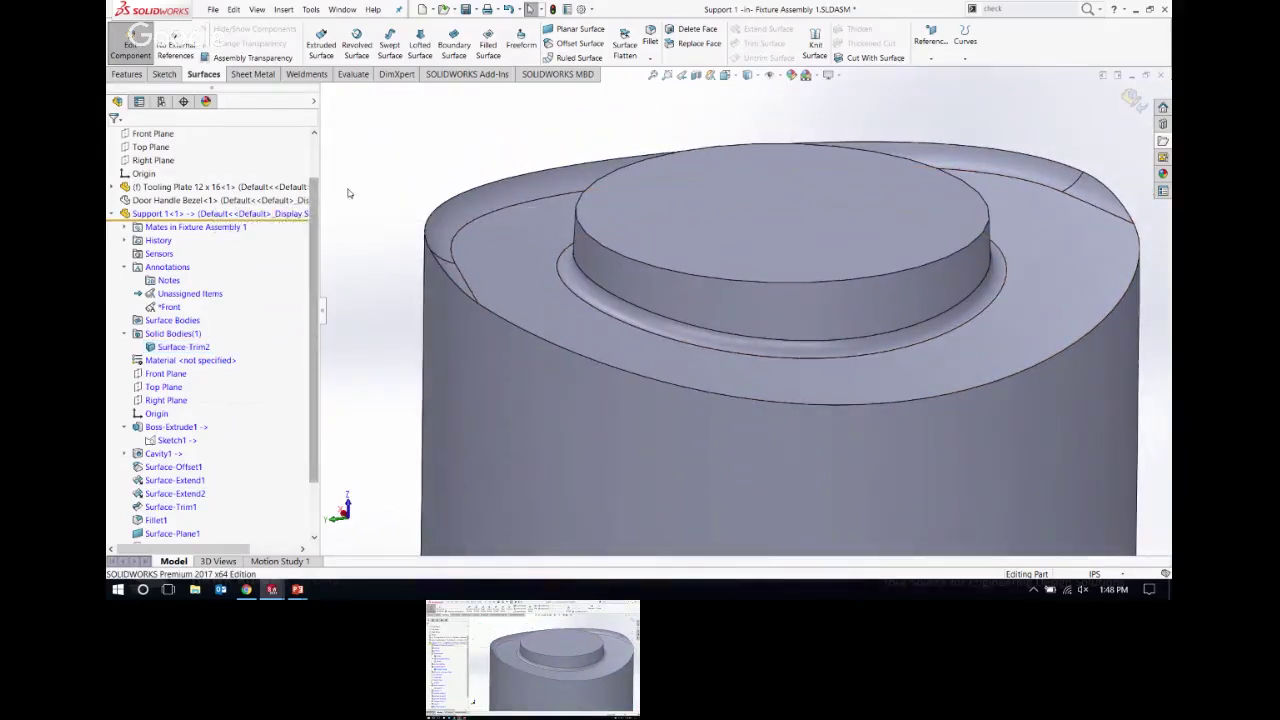
# Step: Show the Door Handle Bezel component and examine the clearance between its circular opening and the support's raised boss
pyautogui.click(157, 201)
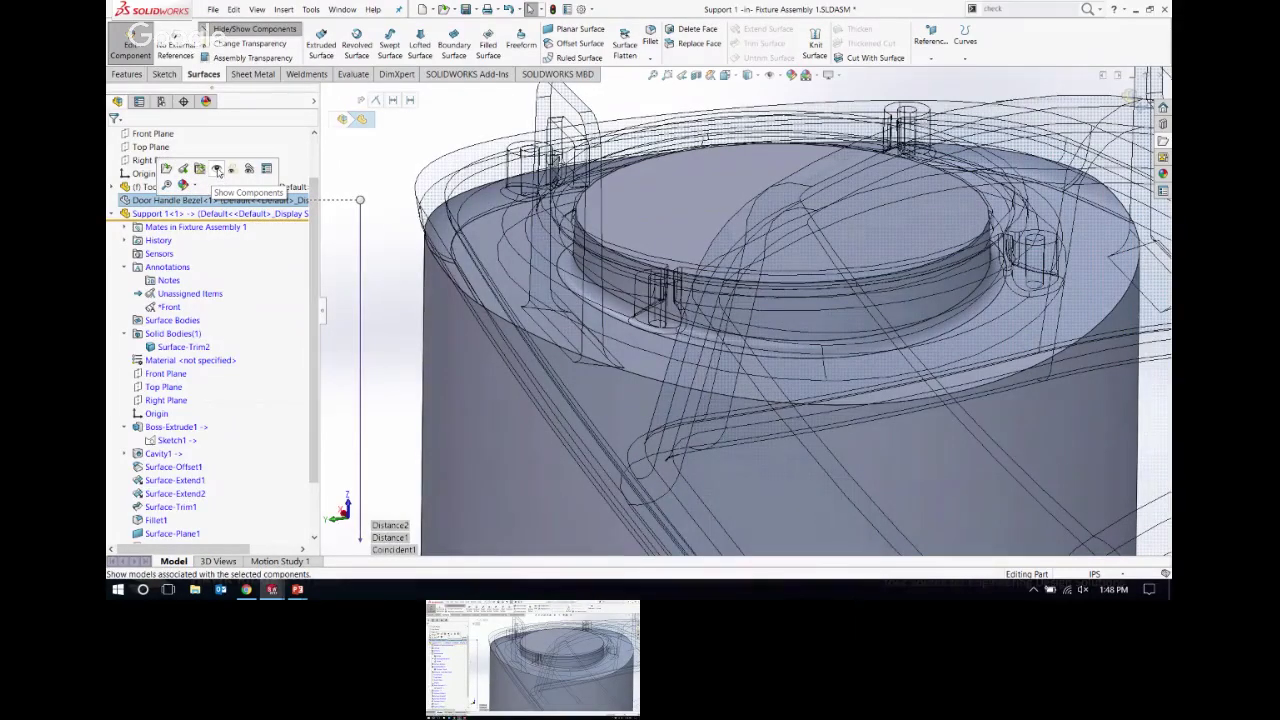
pyautogui.click(217, 170)
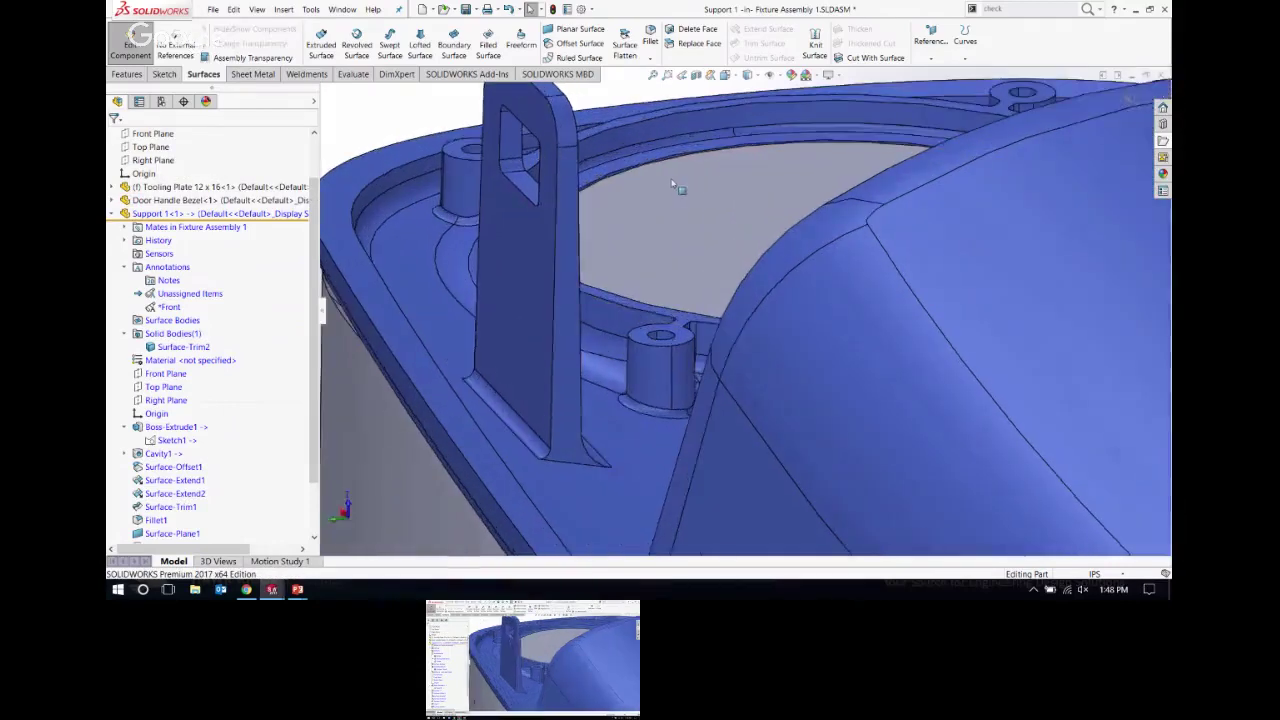
pyautogui.moveTo(672, 185); pyautogui.dragTo(663, 206, button='middle')
pyautogui.scroll(-3, 666, 366)
pyautogui.scroll(-3, 614, 277)
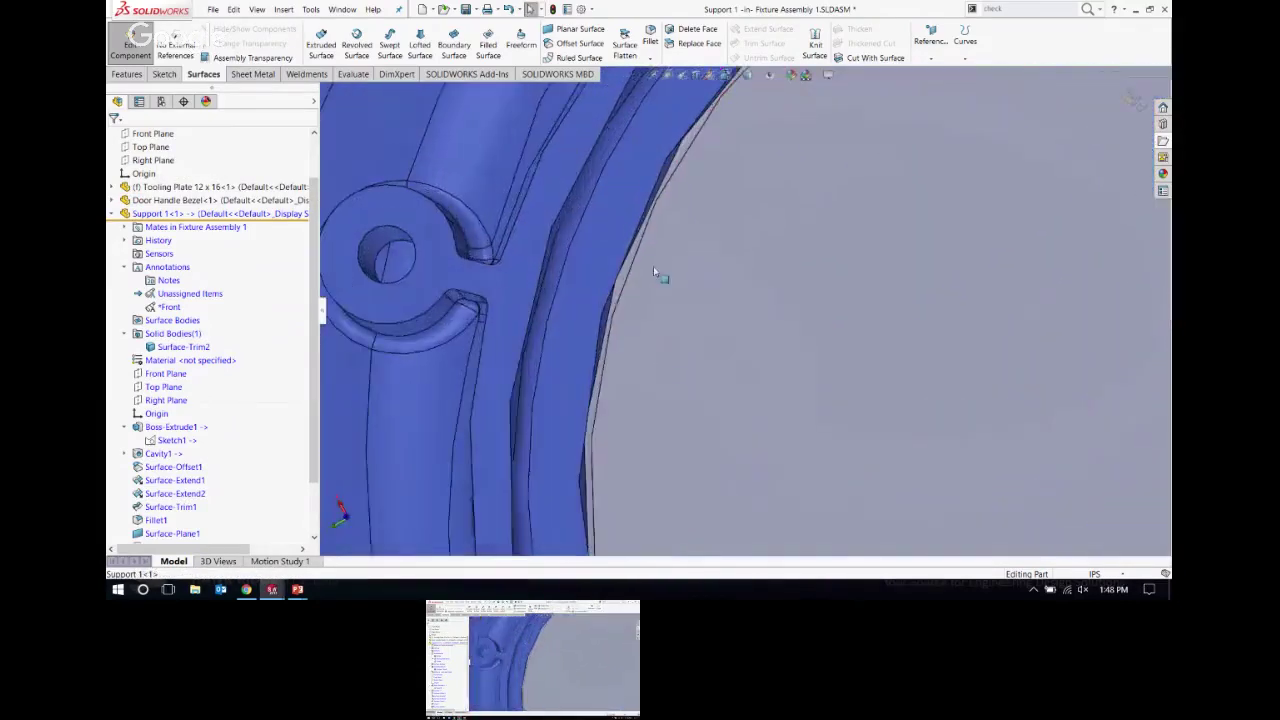
pyautogui.scroll(-2, 653, 270)
pyautogui.scroll(2, 652, 255)
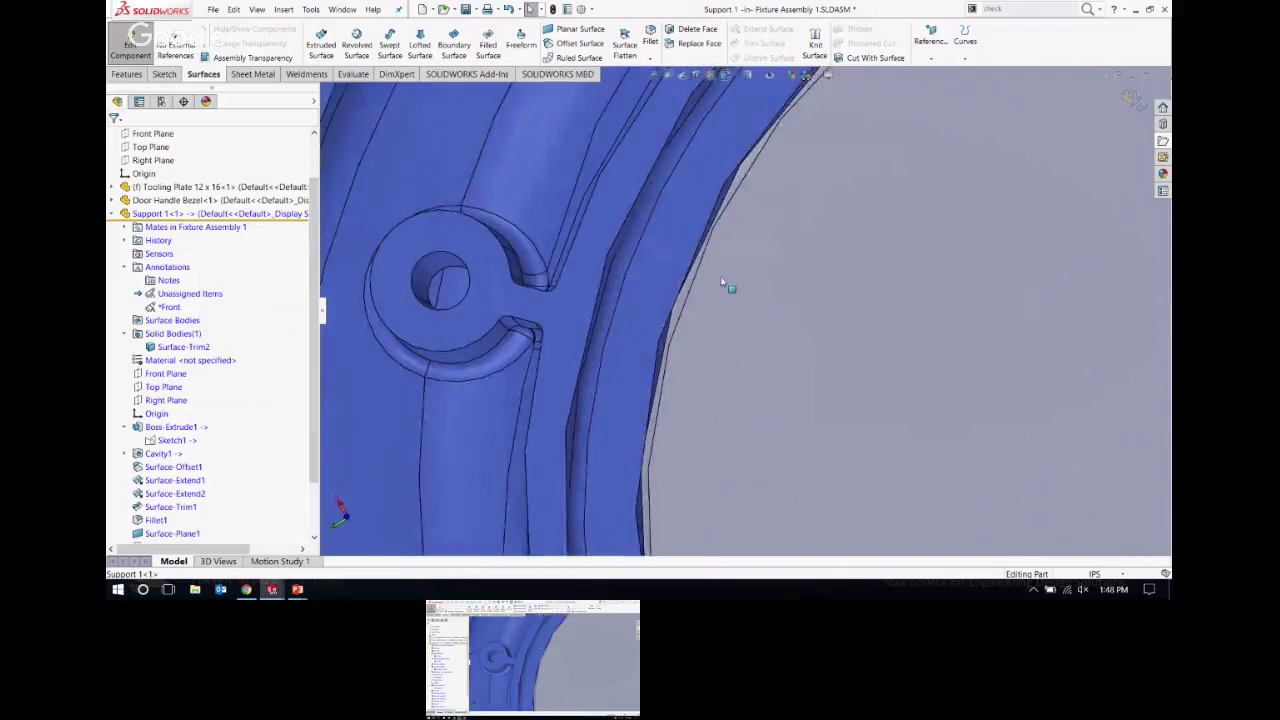
pyautogui.scroll(3, 722, 285)
# Step: Examine how the bezel's outer rim sits against the upper edge of the support from the side and front
pyautogui.moveTo(723, 320); pyautogui.dragTo(686, 420, button='middle')
pyautogui.moveTo(560, 289); pyautogui.dragTo(903, 306, button='middle')
pyautogui.scroll(3, 875, 308)
pyautogui.scroll(-3, 906, 318)
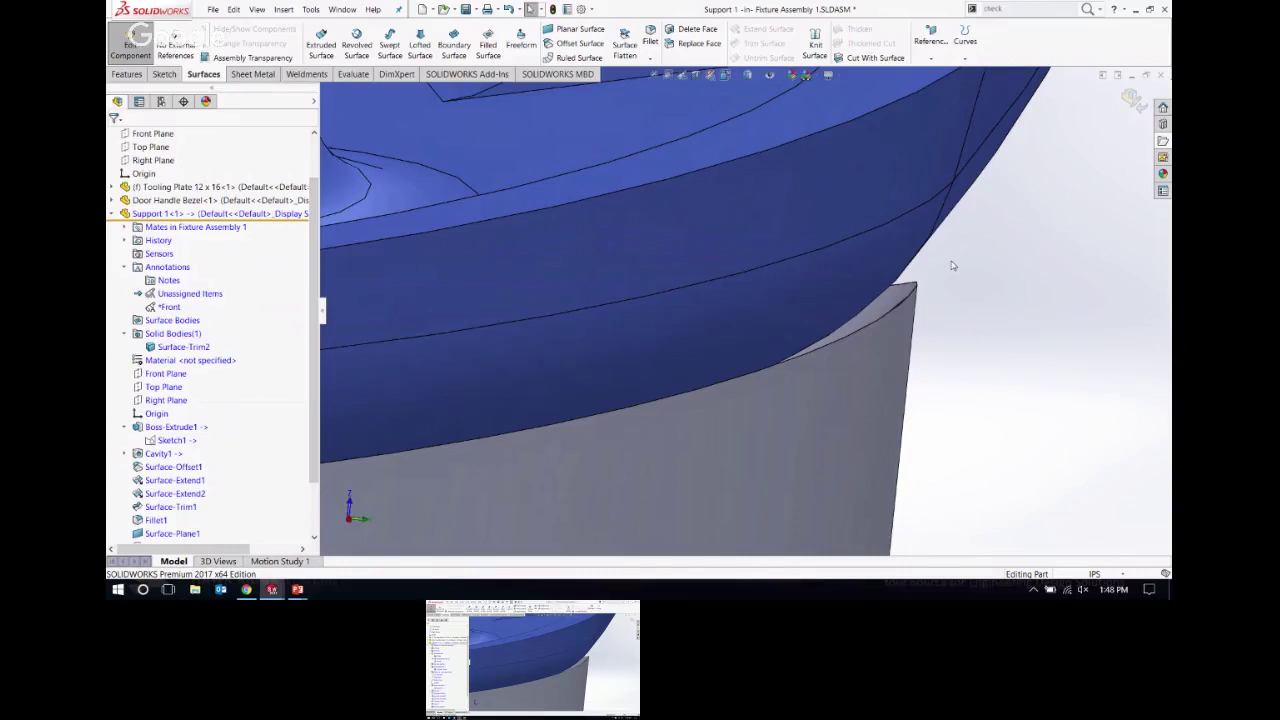
pyautogui.moveTo(952, 265); pyautogui.dragTo(971, 283, button='middle')
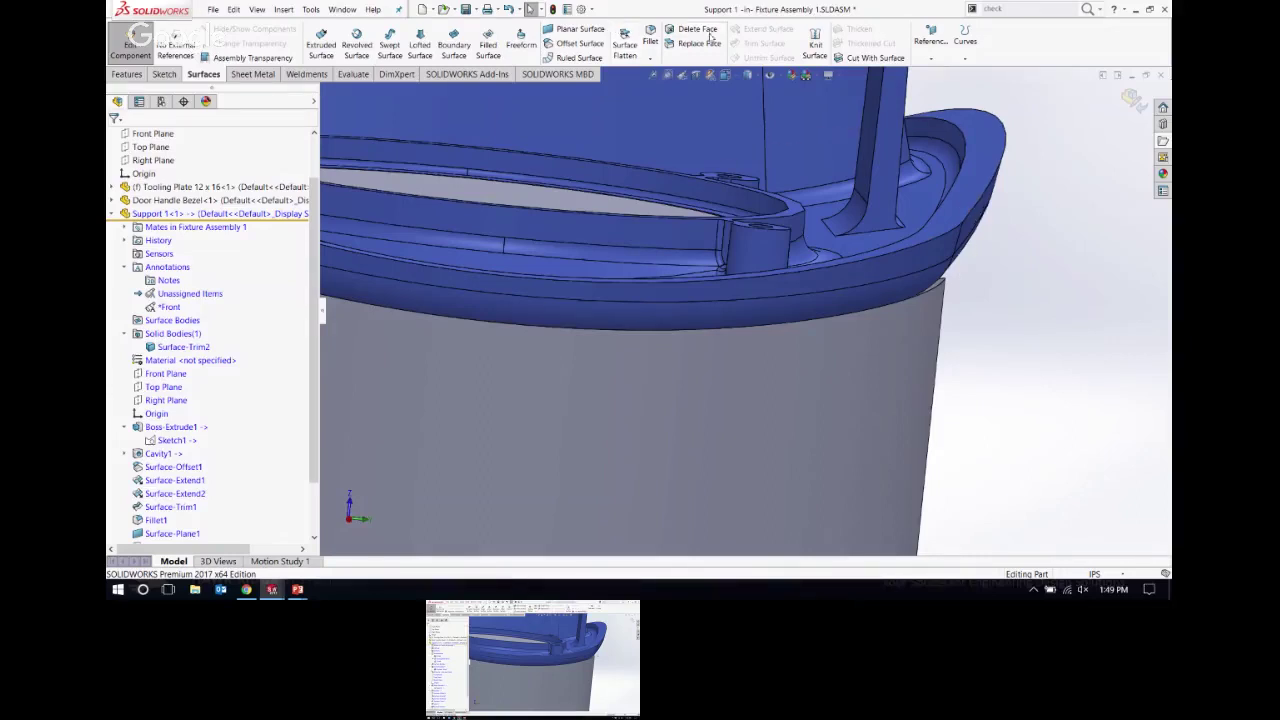
pyautogui.scroll(3, 735, 240)
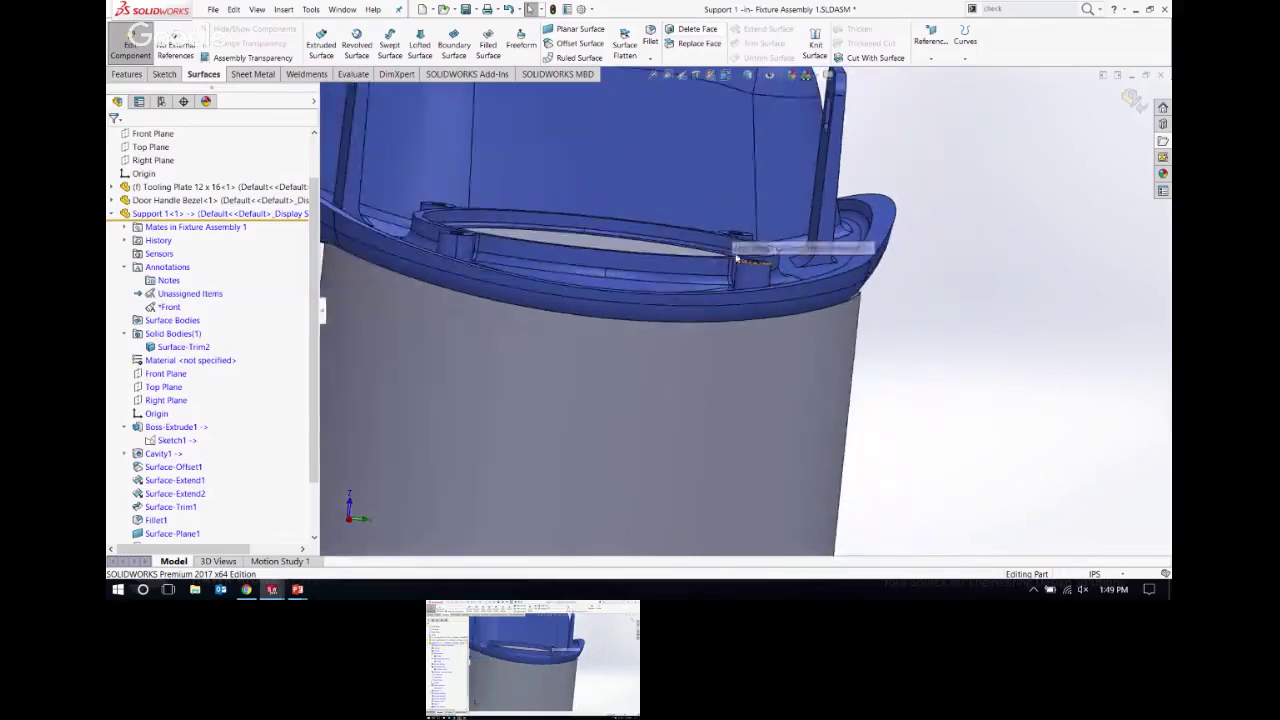
pyautogui.moveTo(677, 297); pyautogui.dragTo(800, 216, button='middle')
pyautogui.hotkey('ctrl', '1')
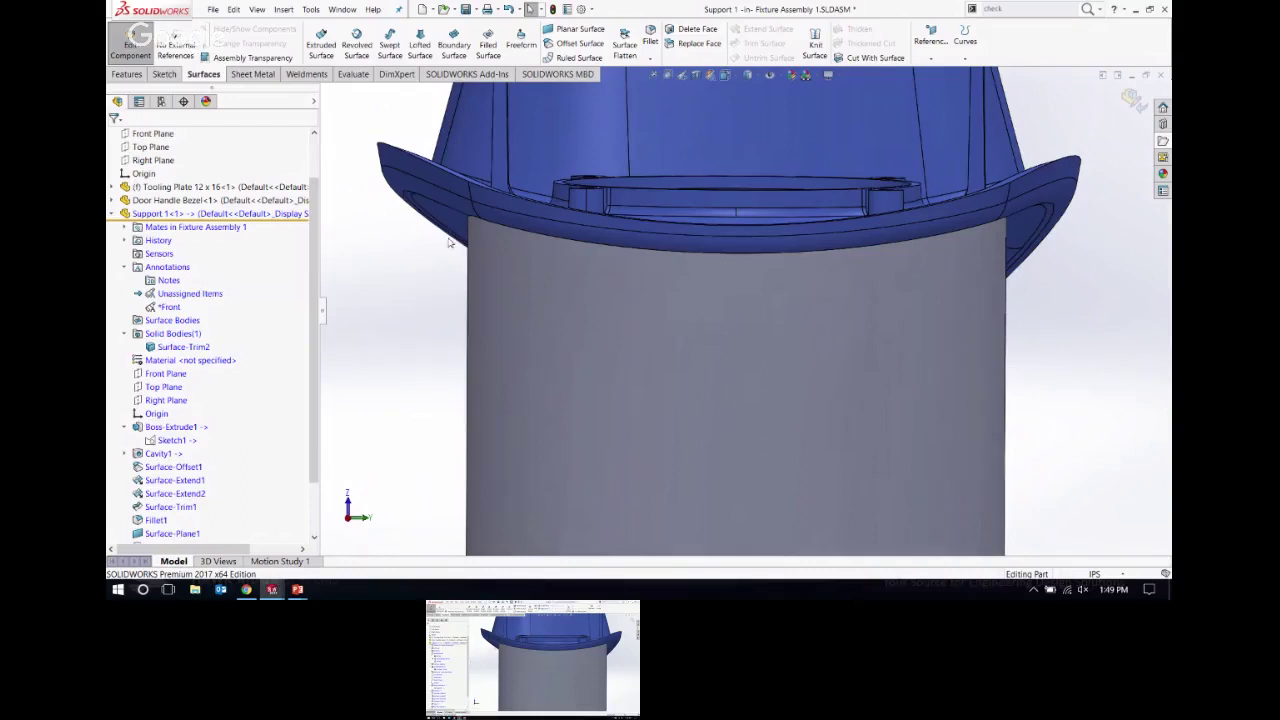
# Step: Examine the whole bezel over the tooling plate, including its end away from the support
pyautogui.scroll(3, 460, 267)
pyautogui.moveTo(480, 274); pyautogui.dragTo(678, 272, button='middle')
pyautogui.scroll(5, 678, 272)
pyautogui.moveTo(583, 345); pyautogui.dragTo(416, 232, button='middle')
pyautogui.scroll(-4, 416, 234)
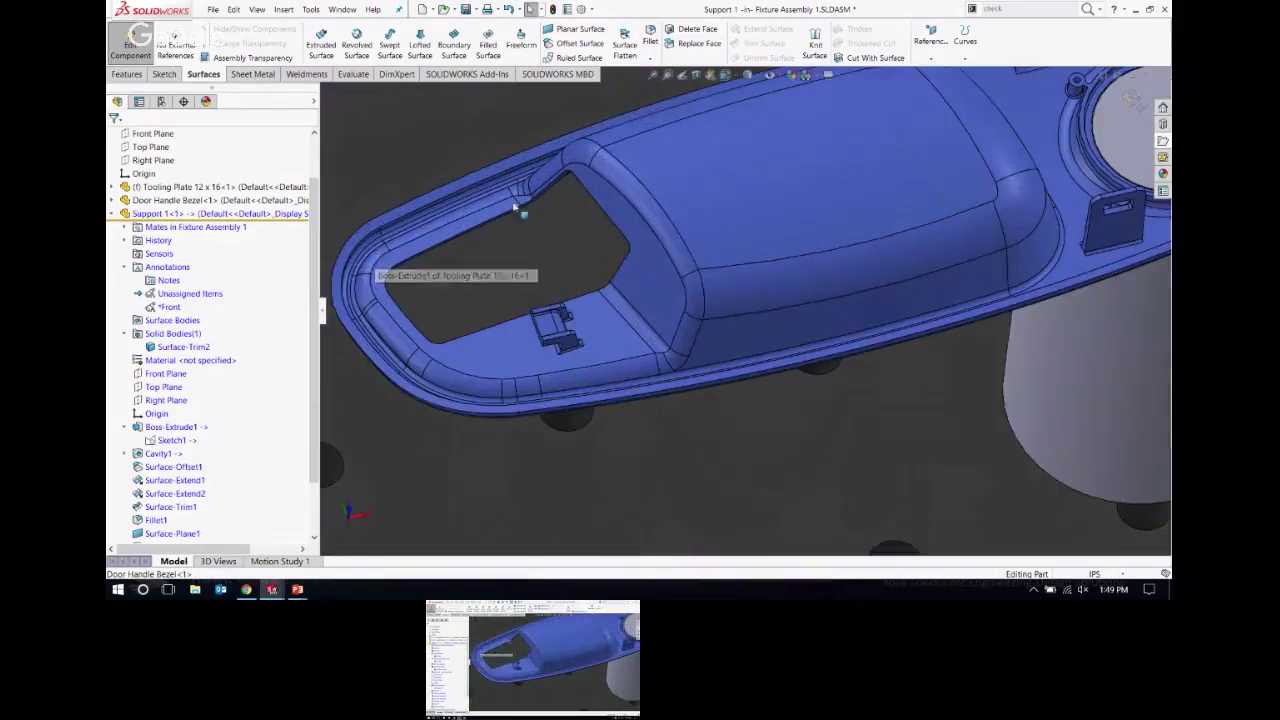
pyautogui.scroll(3, 501, 182)
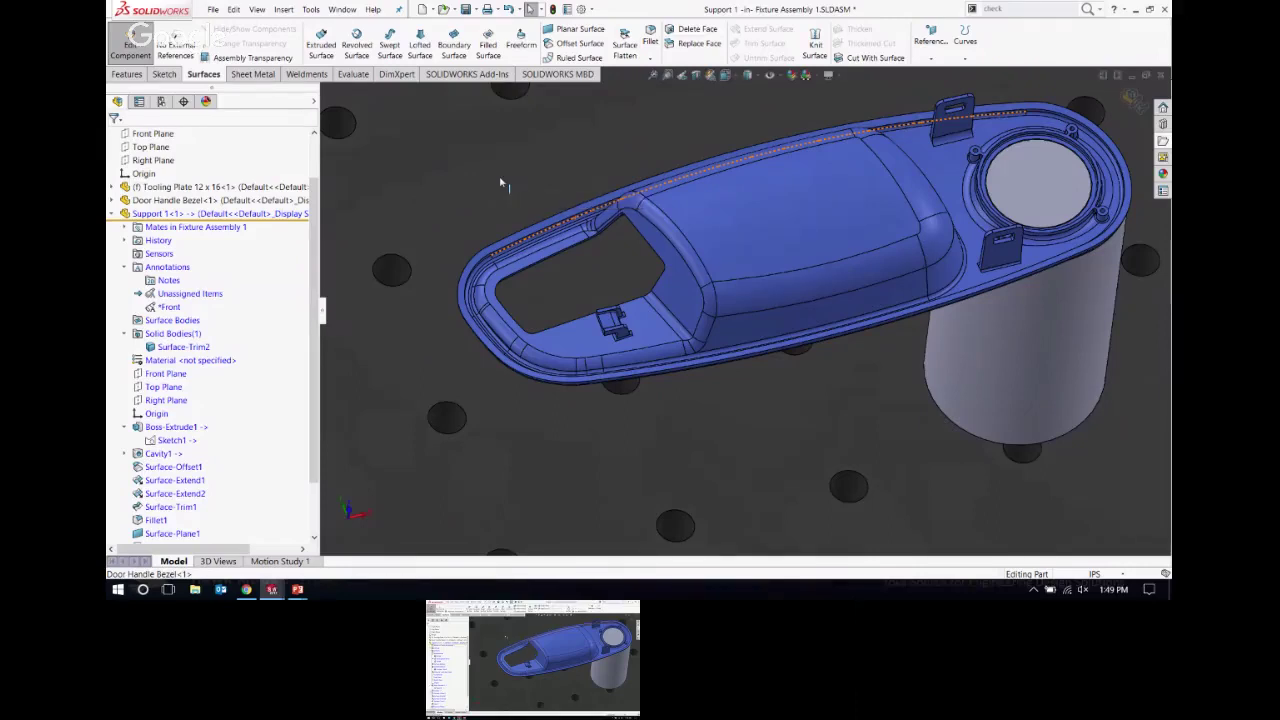
# Step: Finish editing Support 1 in context, returning to the fixture assembly, and collapse its feature list
pyautogui.scroll(3, 504, 176)
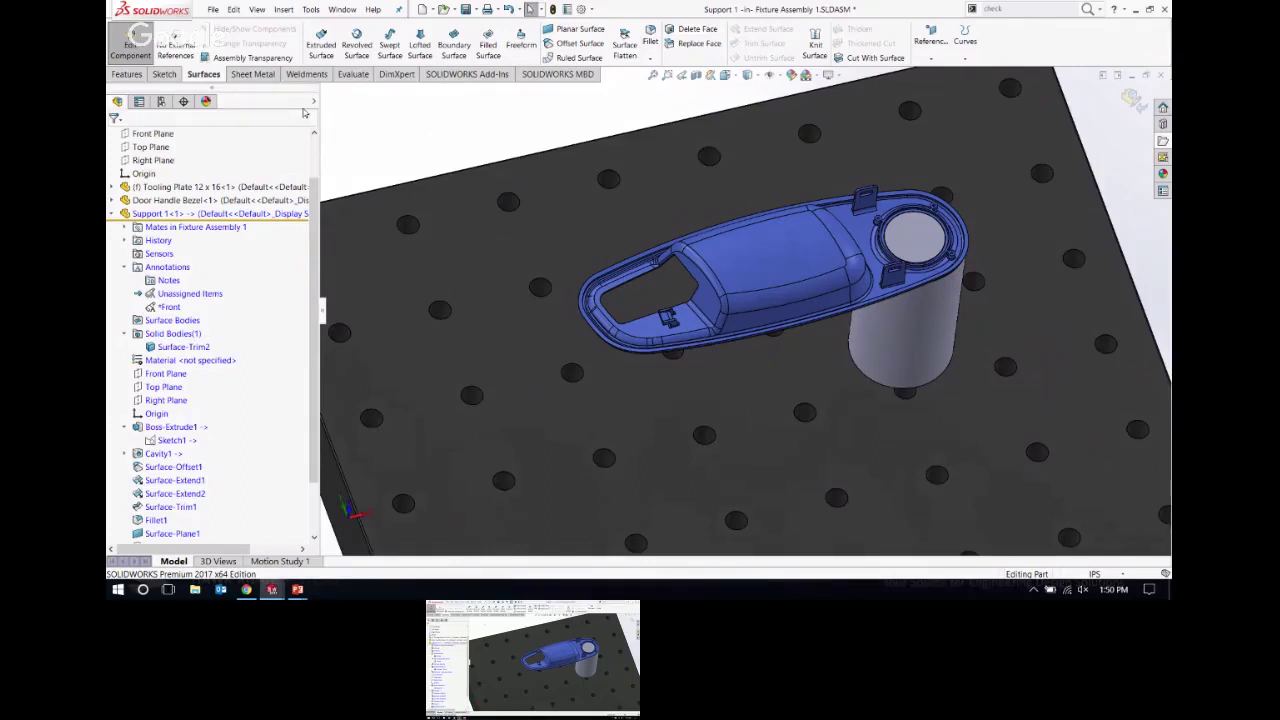
pyautogui.click(131, 45)
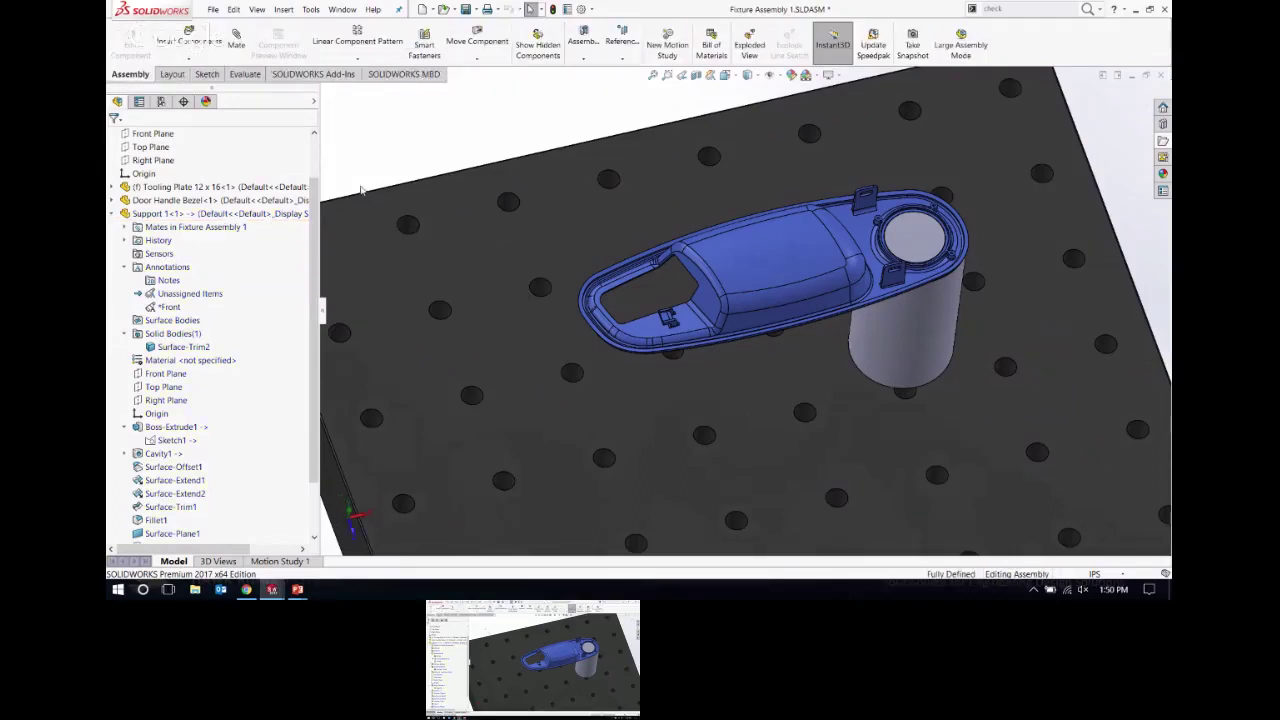
pyautogui.click(112, 213)
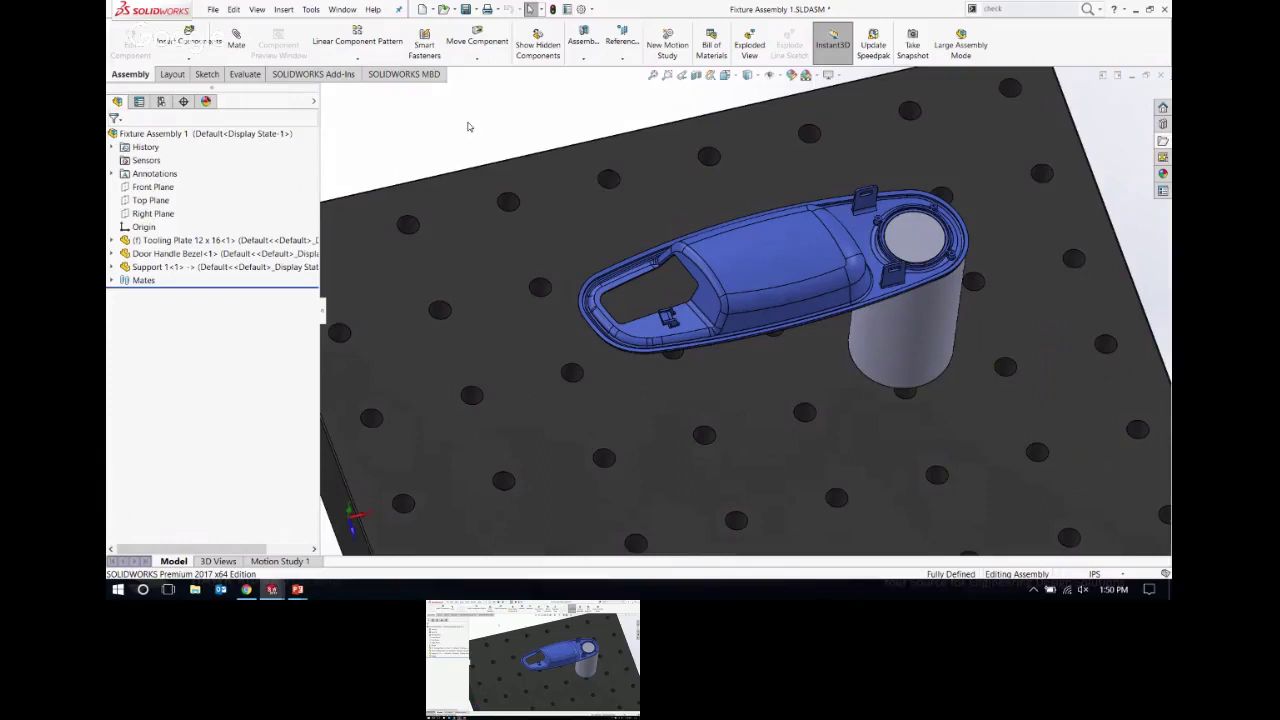
# Step: Insert a new in-context part saved as Support 2 and position it on the top face of the tooling plate
pyautogui.click(188, 58)
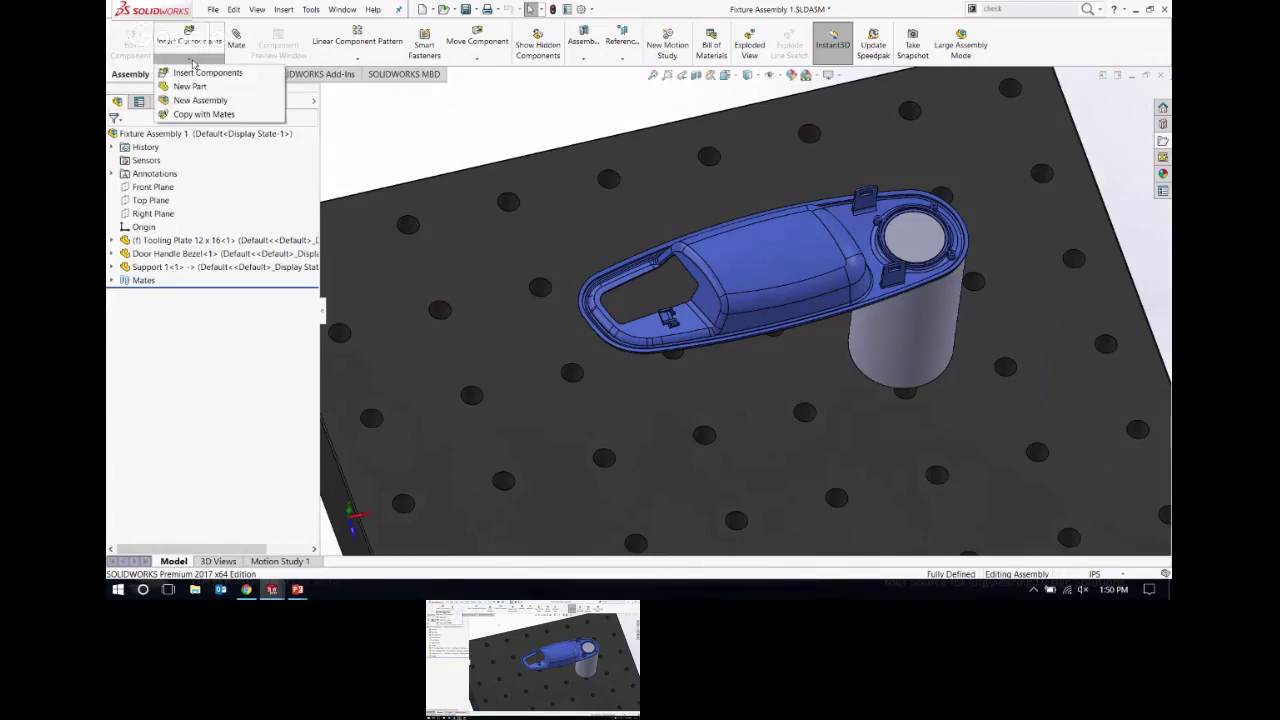
pyautogui.click(200, 86)
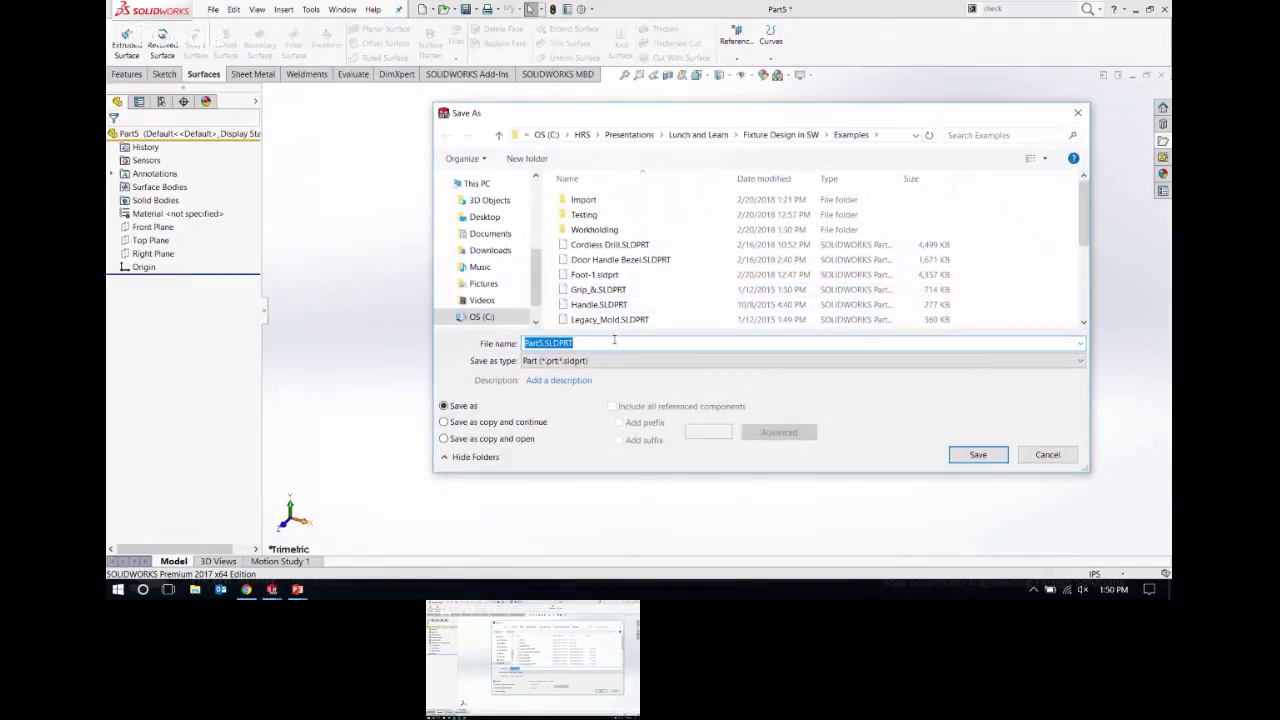
pyautogui.write('Support')
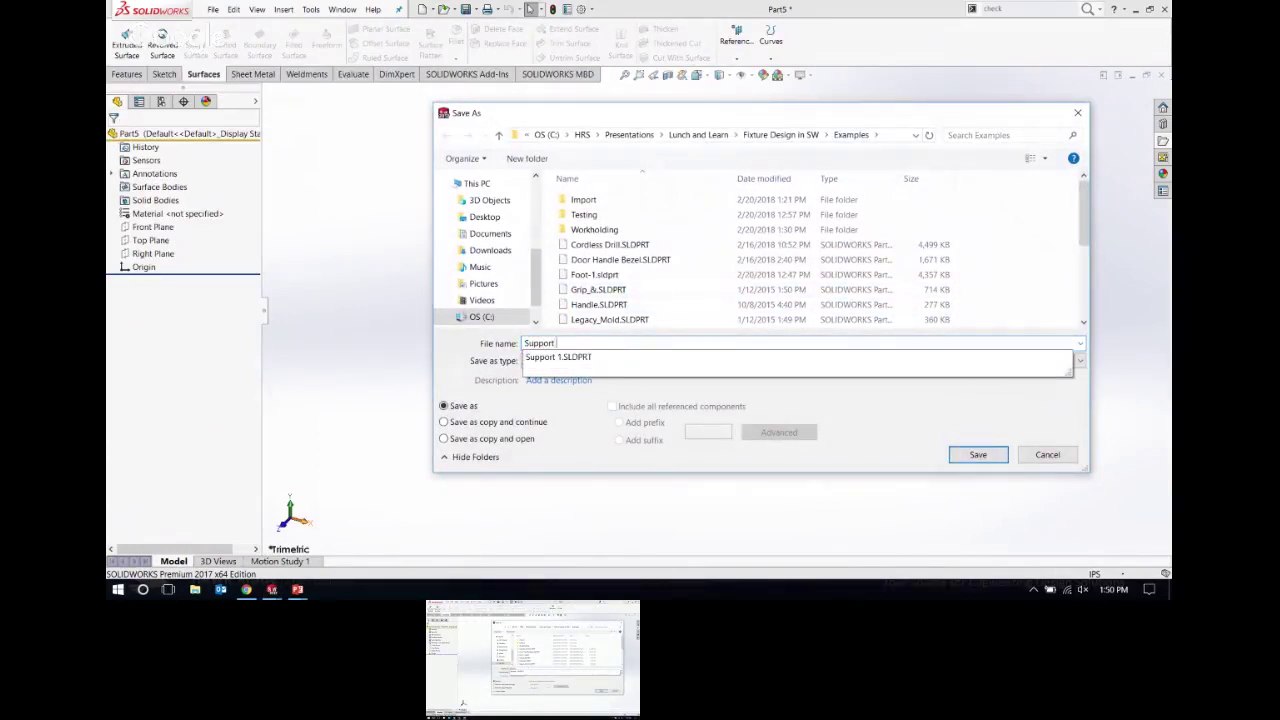
pyautogui.write(' 2')
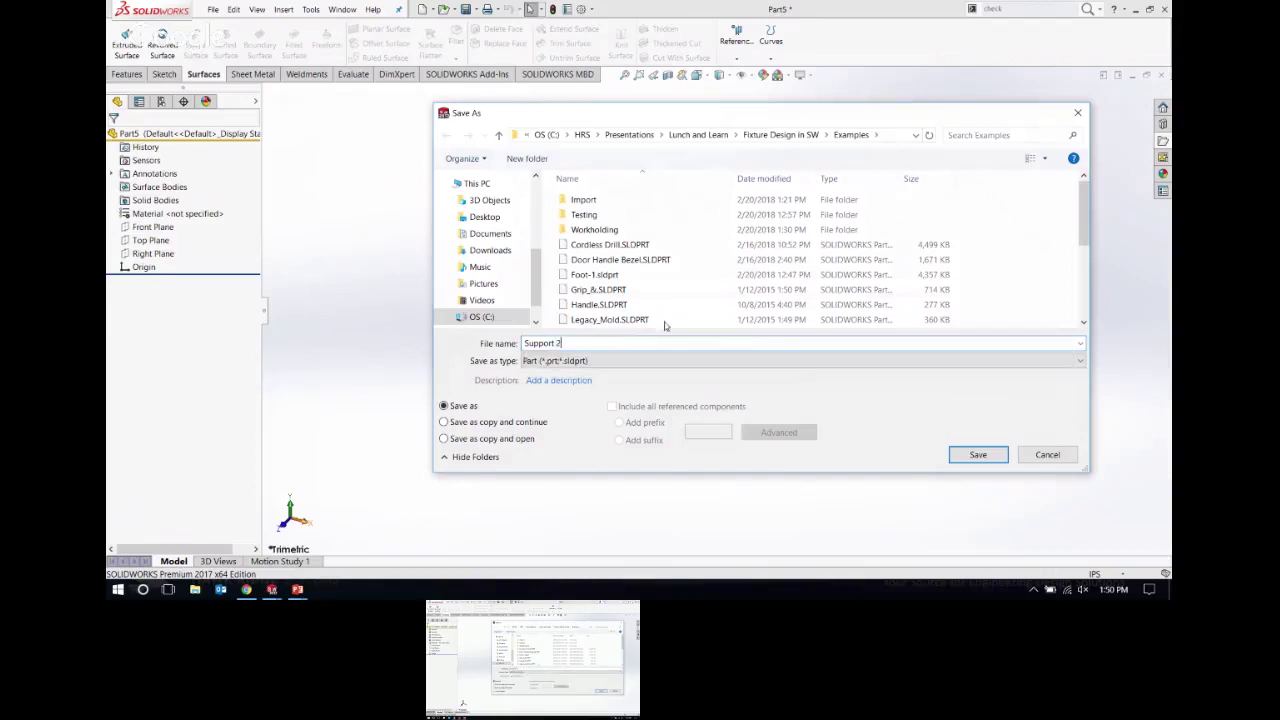
pyautogui.click(970, 456)
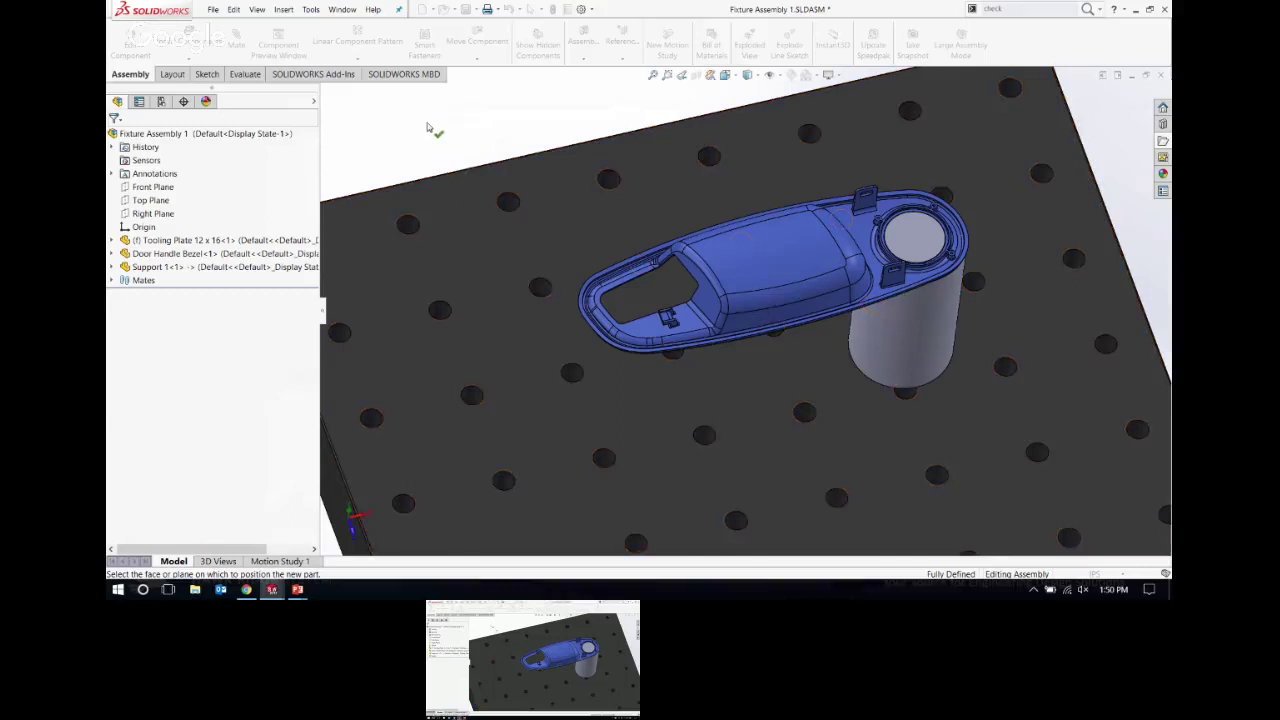
pyautogui.click(473, 248)
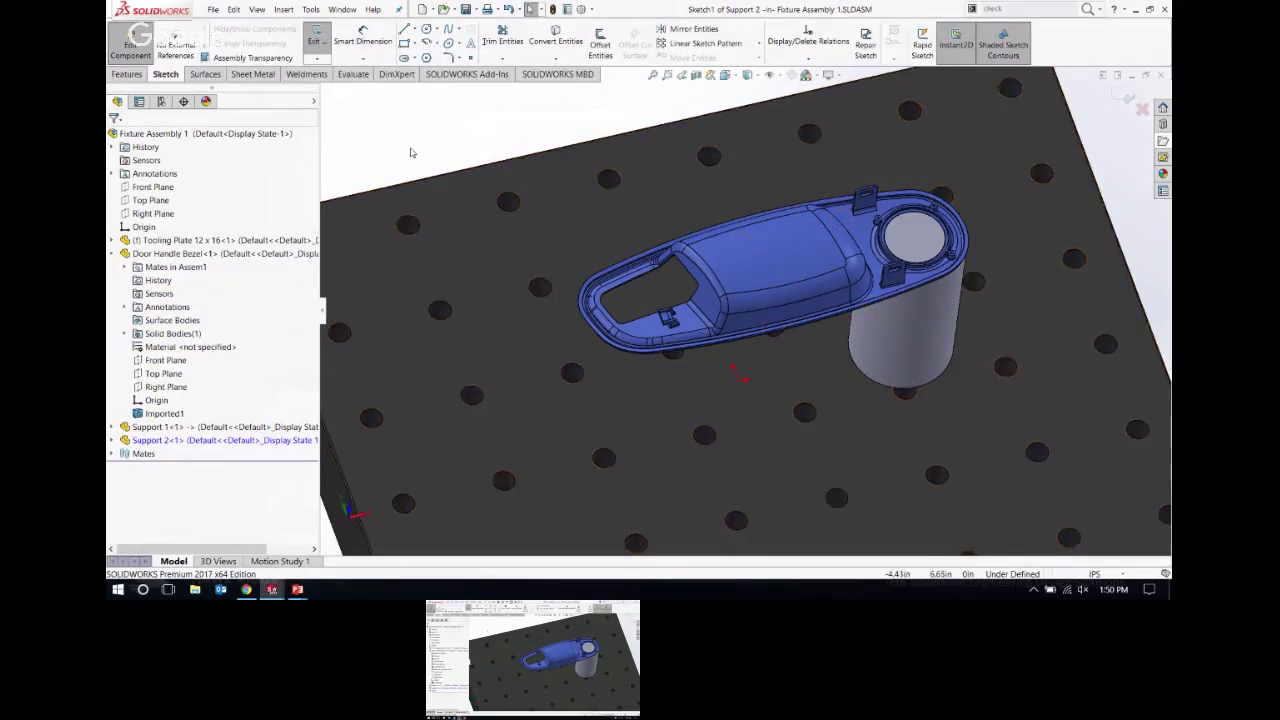
# Step: Examine the bezel's open end away from Support 1 and how Support 1 carries the circular end
pyautogui.scroll(2, 623, 336)
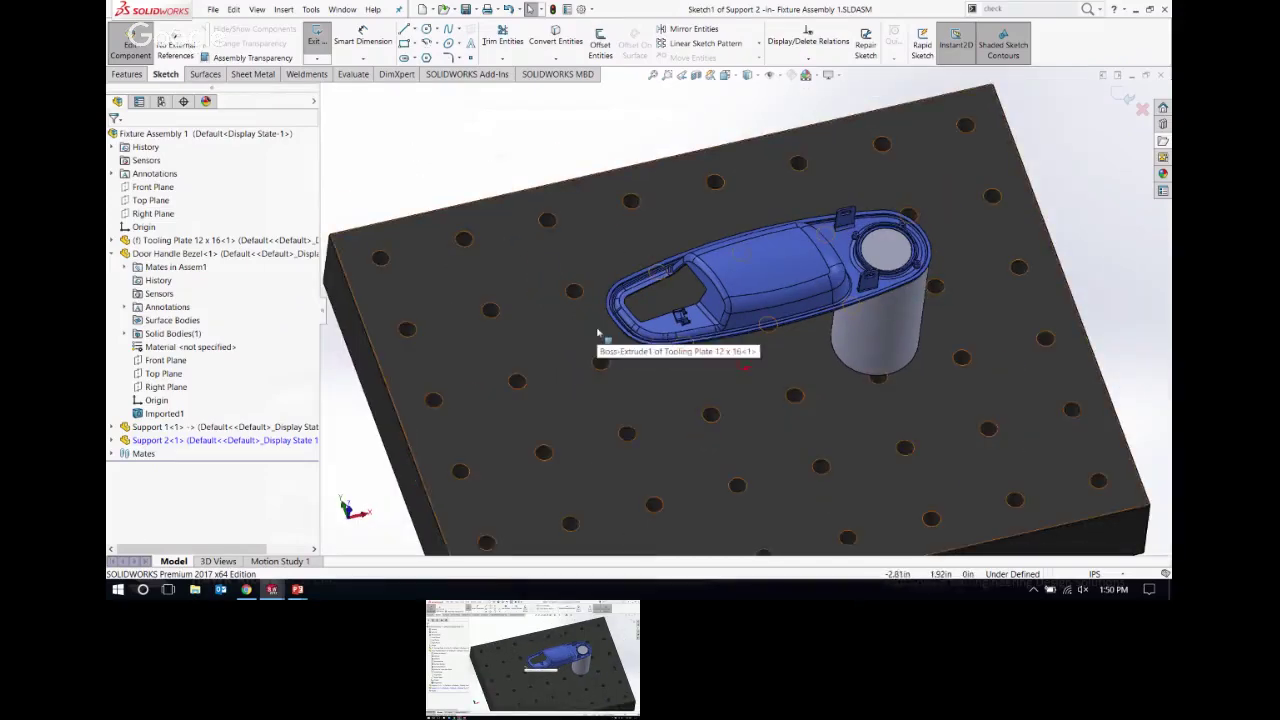
pyautogui.hotkey('ctrl', '8')
pyautogui.scroll(-4, 600, 335)
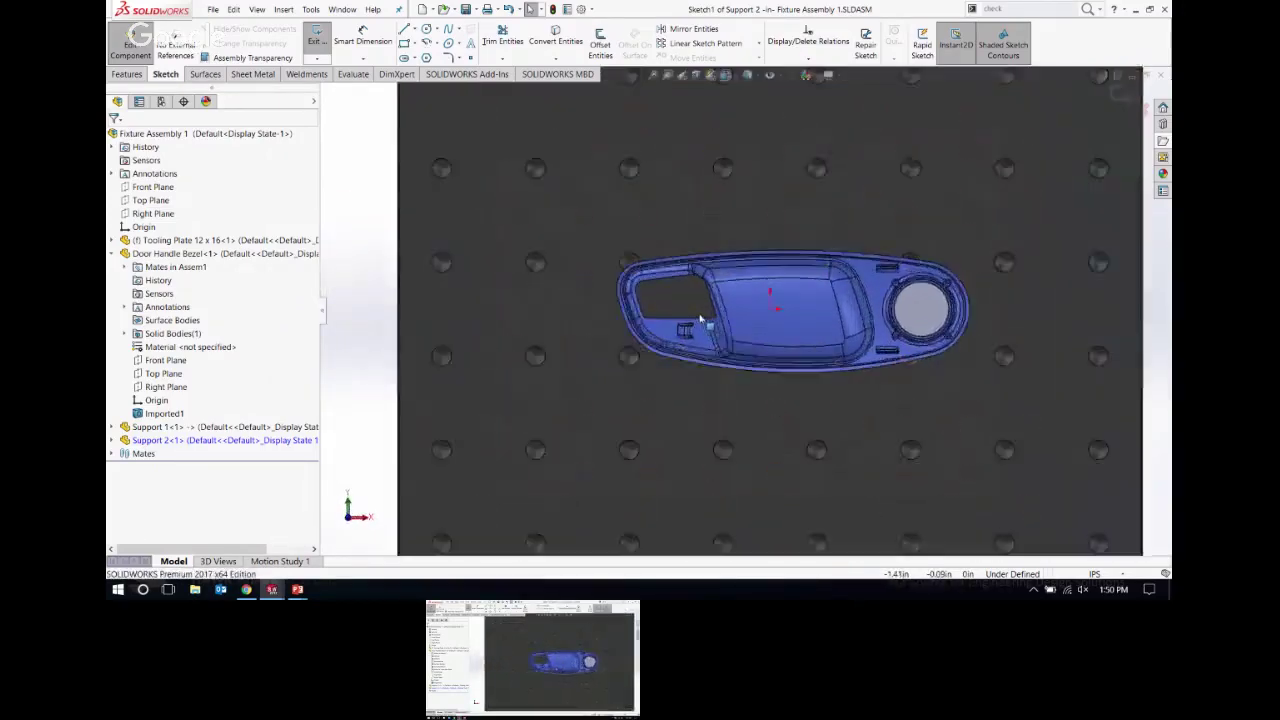
pyautogui.scroll(-1, 705, 283)
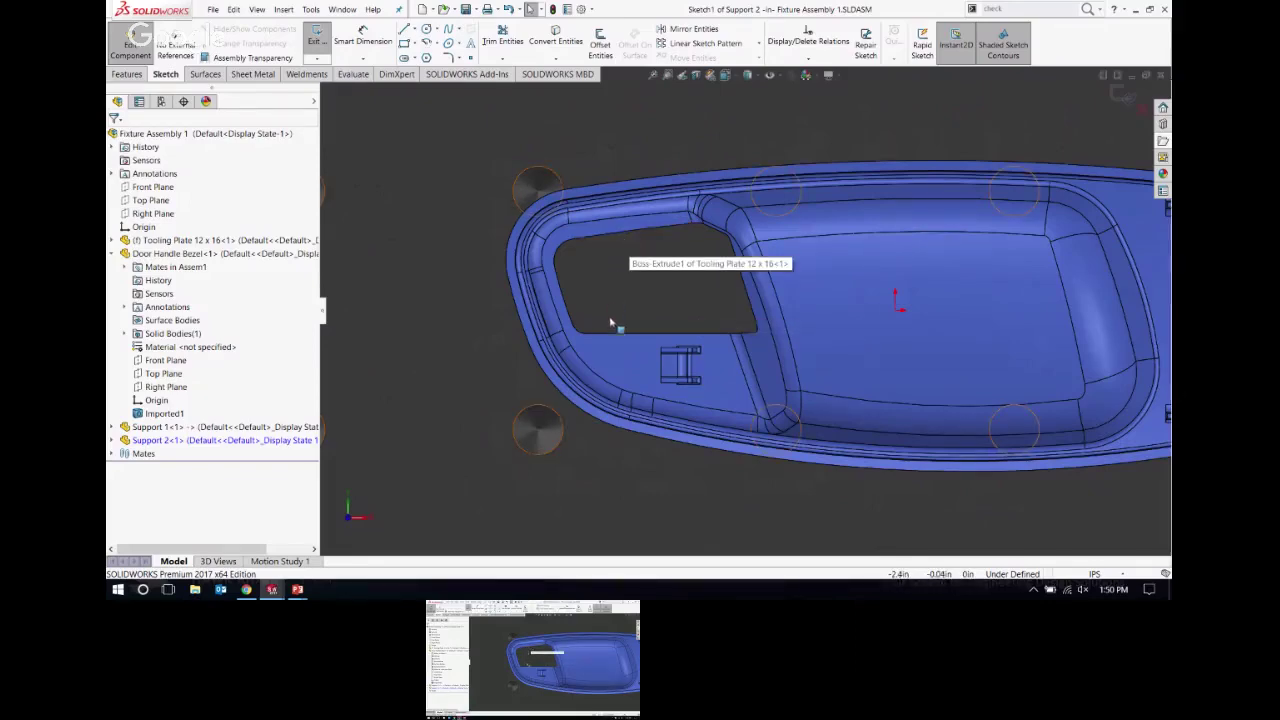
pyautogui.hotkey('ctrl', '7')
pyautogui.moveTo(800, 290); pyautogui.dragTo(800, 118, button='middle')
pyautogui.scroll(-5, 798, 116)
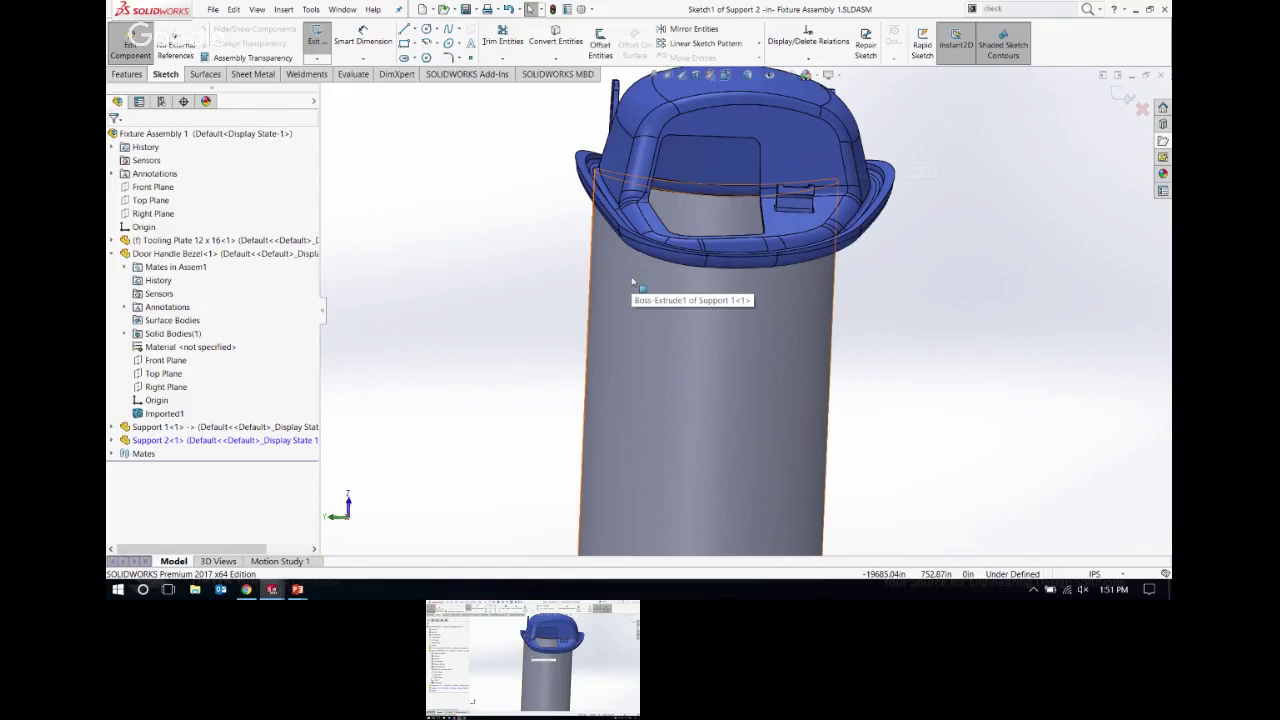
pyautogui.moveTo(632, 283); pyautogui.dragTo(740, 282, button='middle')
pyautogui.scroll(-3, 907, 200)
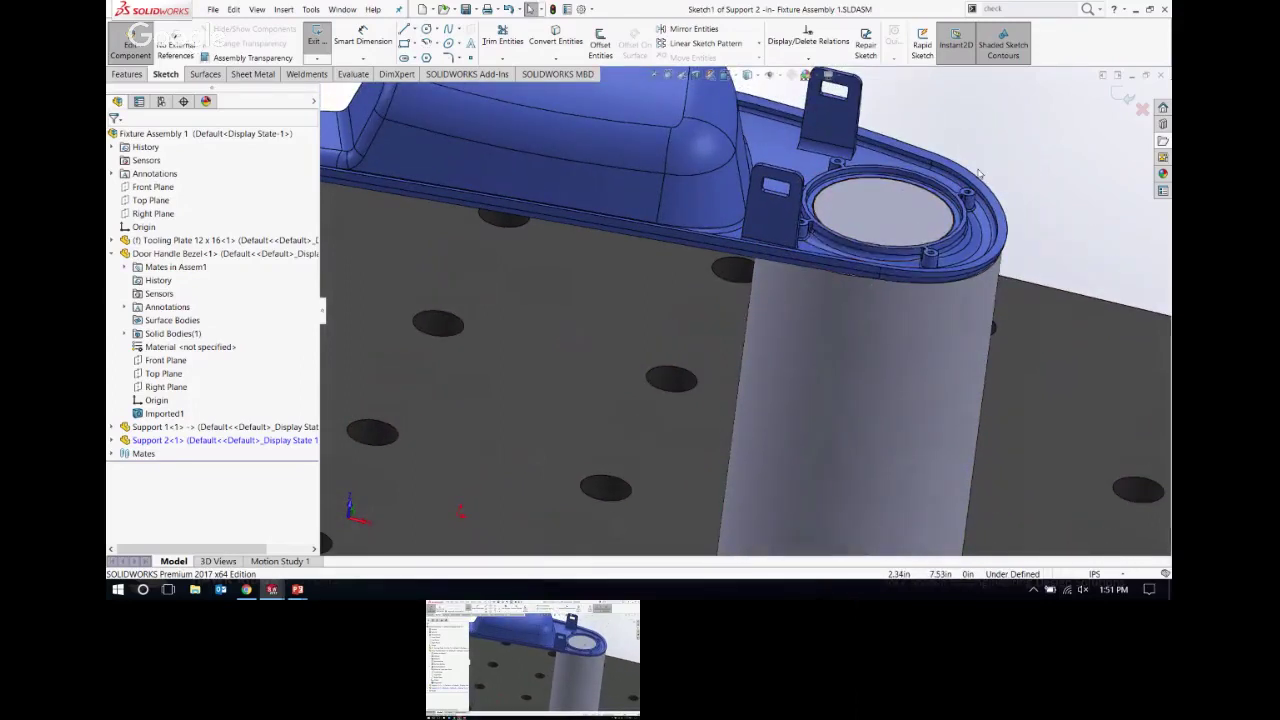
pyautogui.scroll(3, 855, 245)
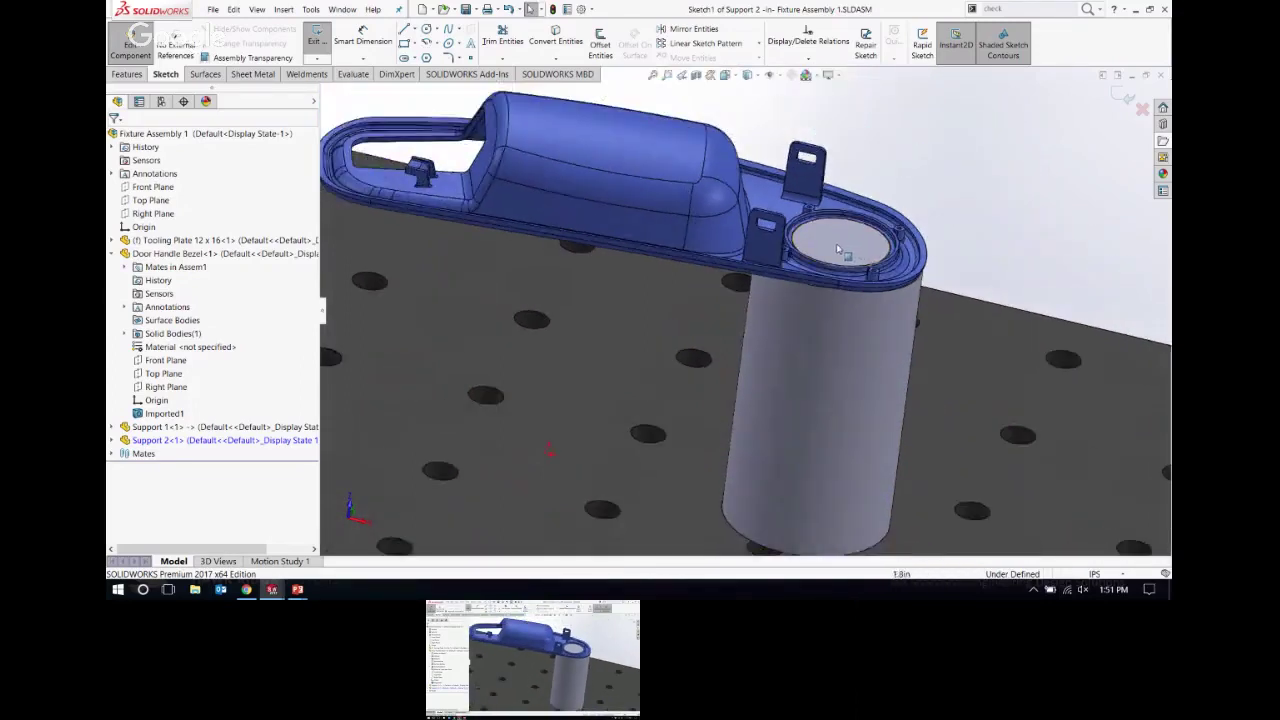
pyautogui.scroll(-5, 840, 252)
pyautogui.scroll(5, 792, 236)
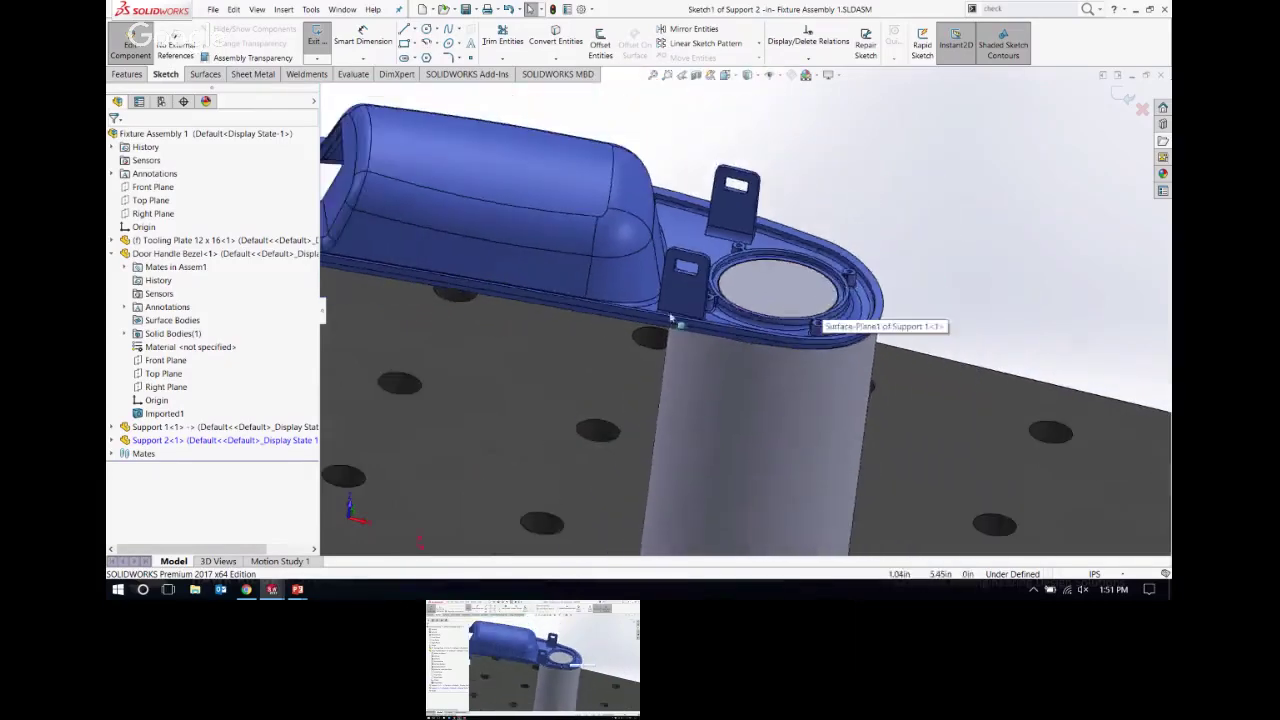
pyautogui.moveTo(730, 300); pyautogui.dragTo(894, 277, button='middle')
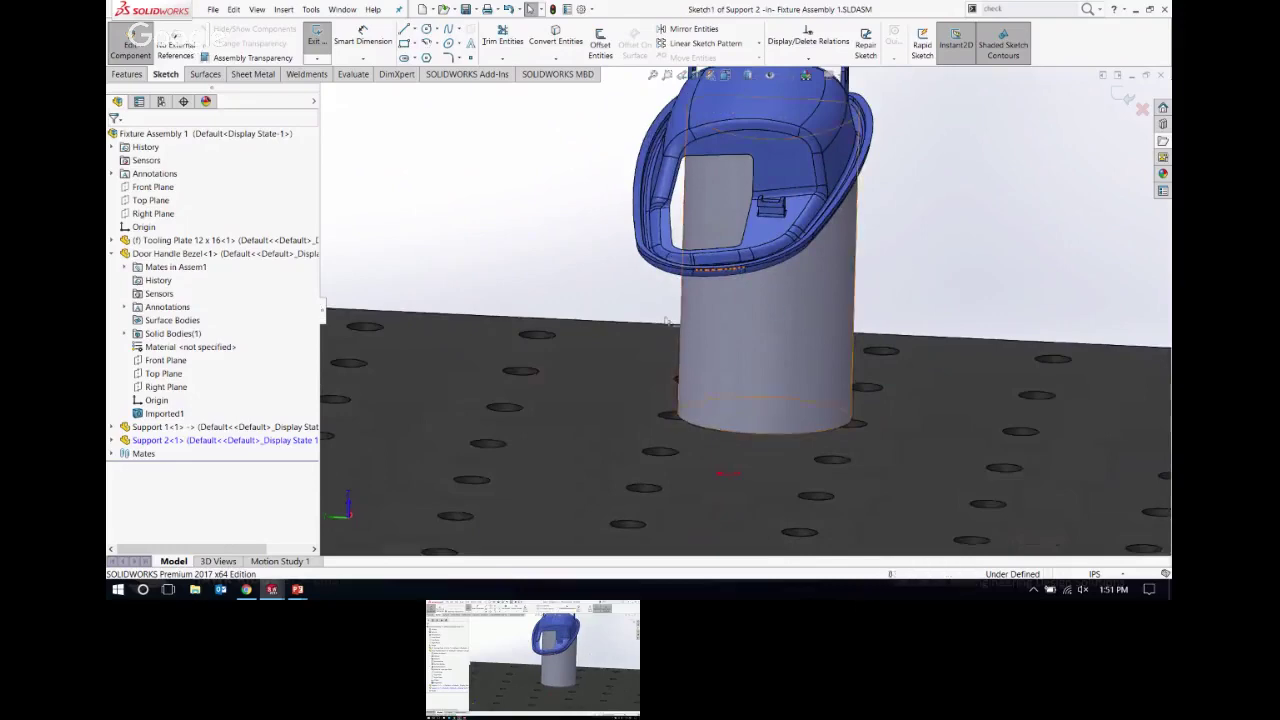
# Step: Sketch a corner rectangle about 2.73 by 2.89 in around the bezel's open end, away from Support 1
pyautogui.hotkey('ctrl', '8')
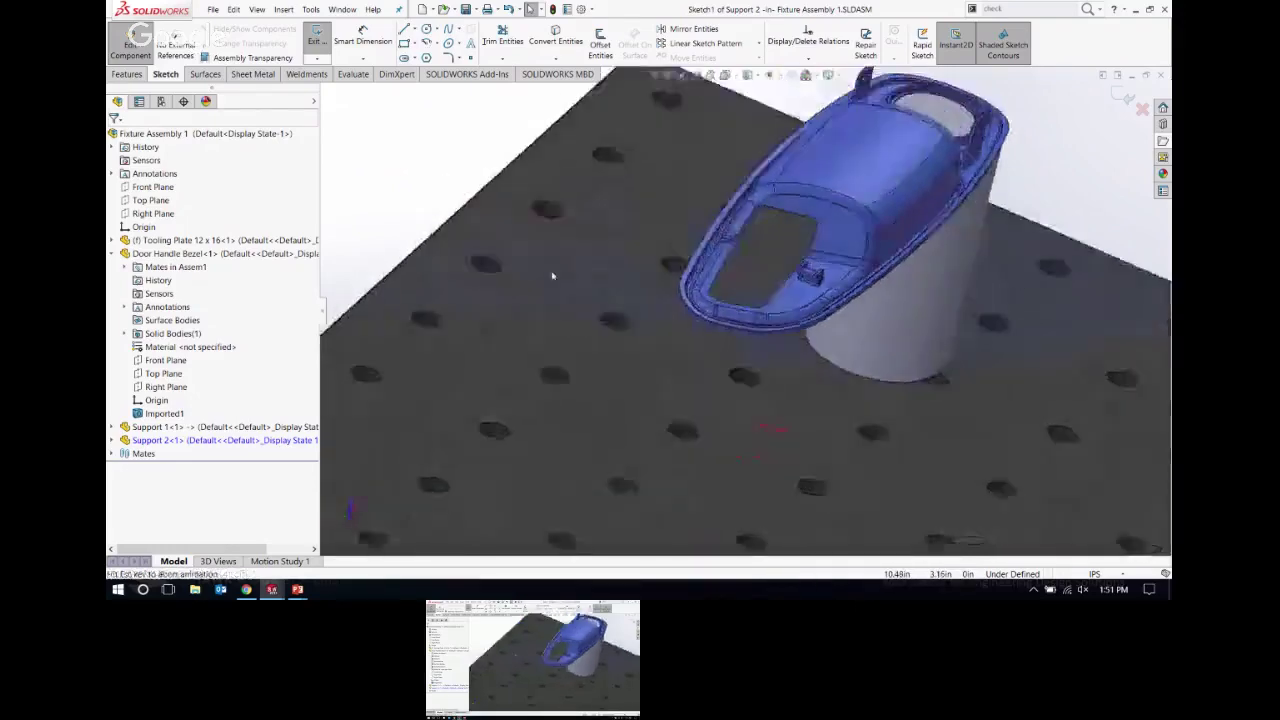
pyautogui.scroll(-4, 585, 300)
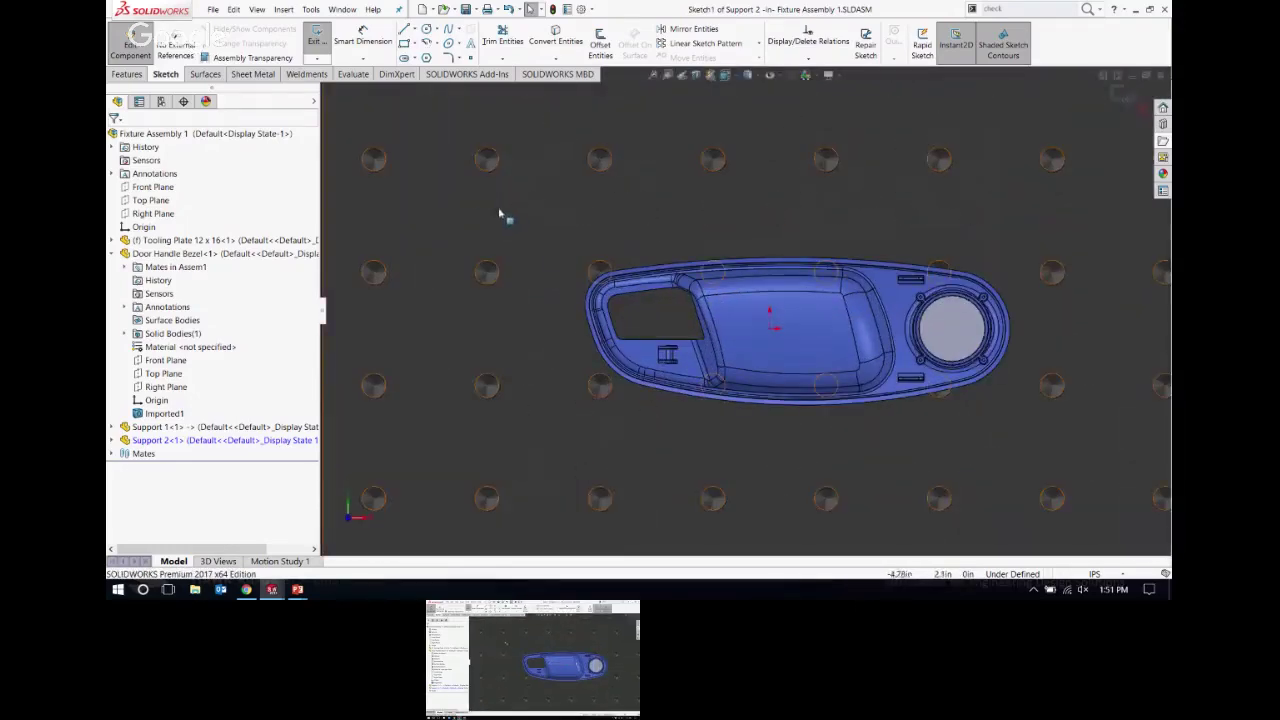
pyautogui.click(414, 44)
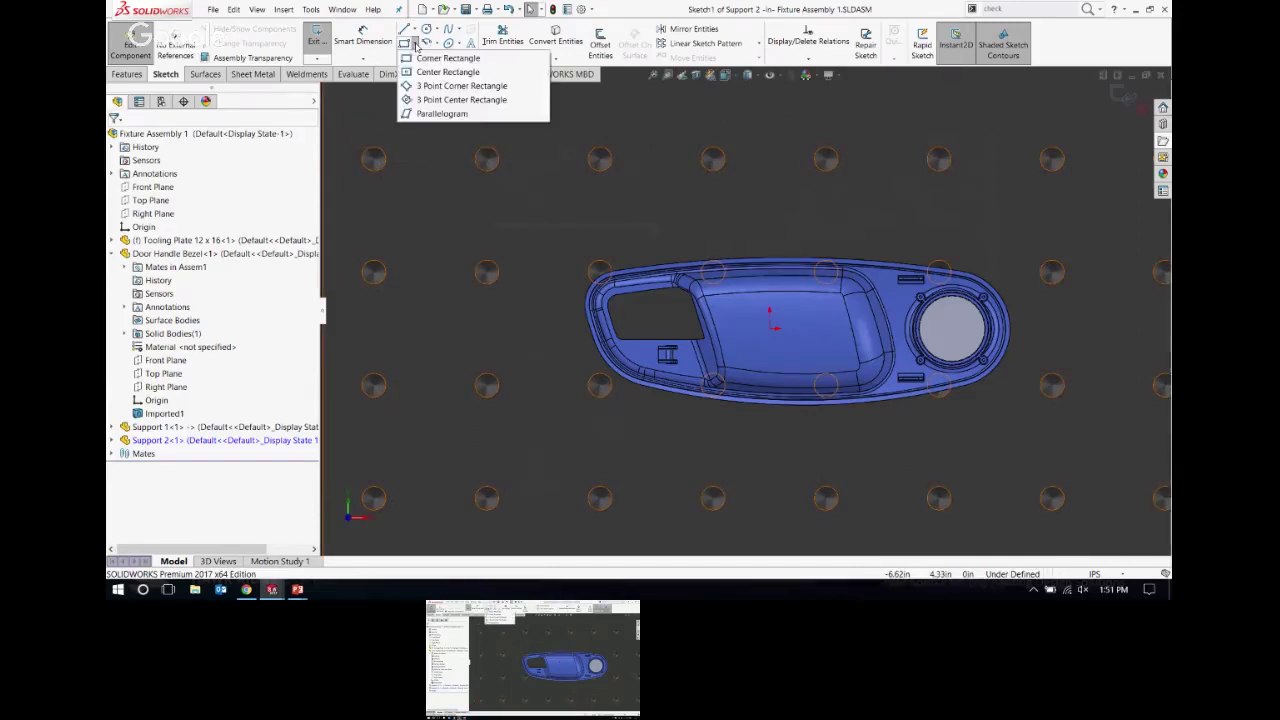
pyautogui.click(445, 58)
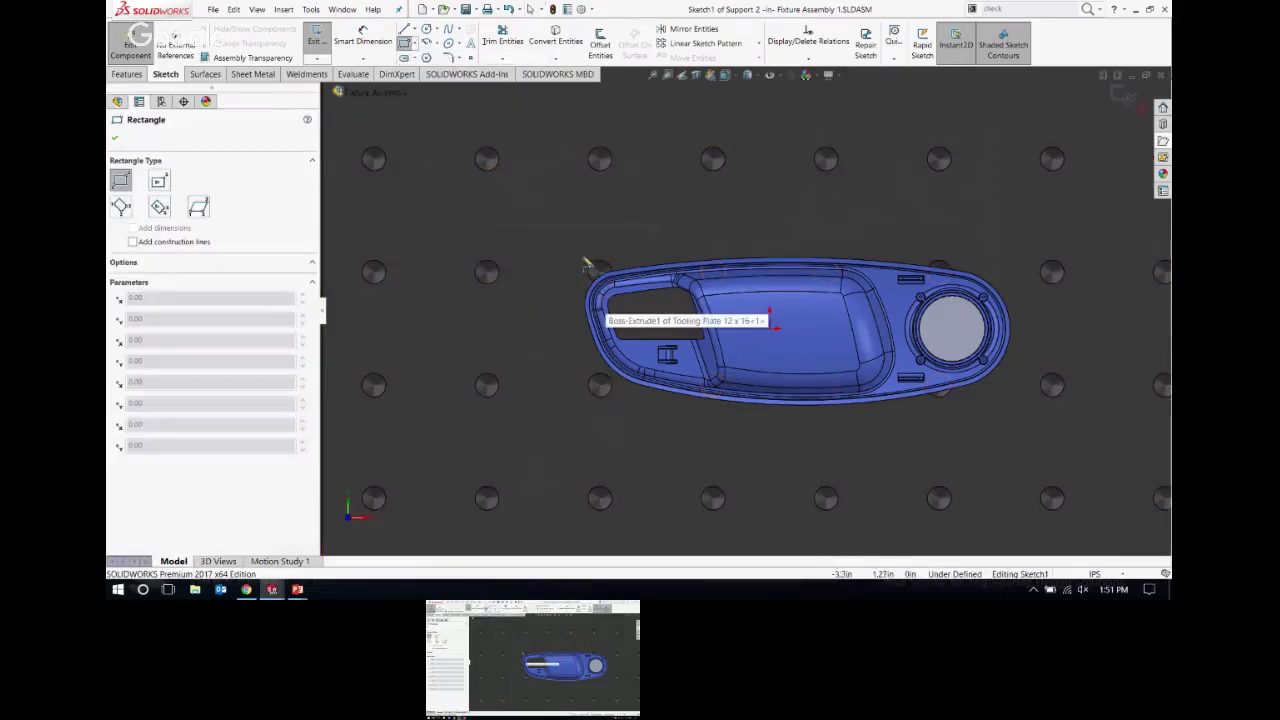
pyautogui.click(579, 254)
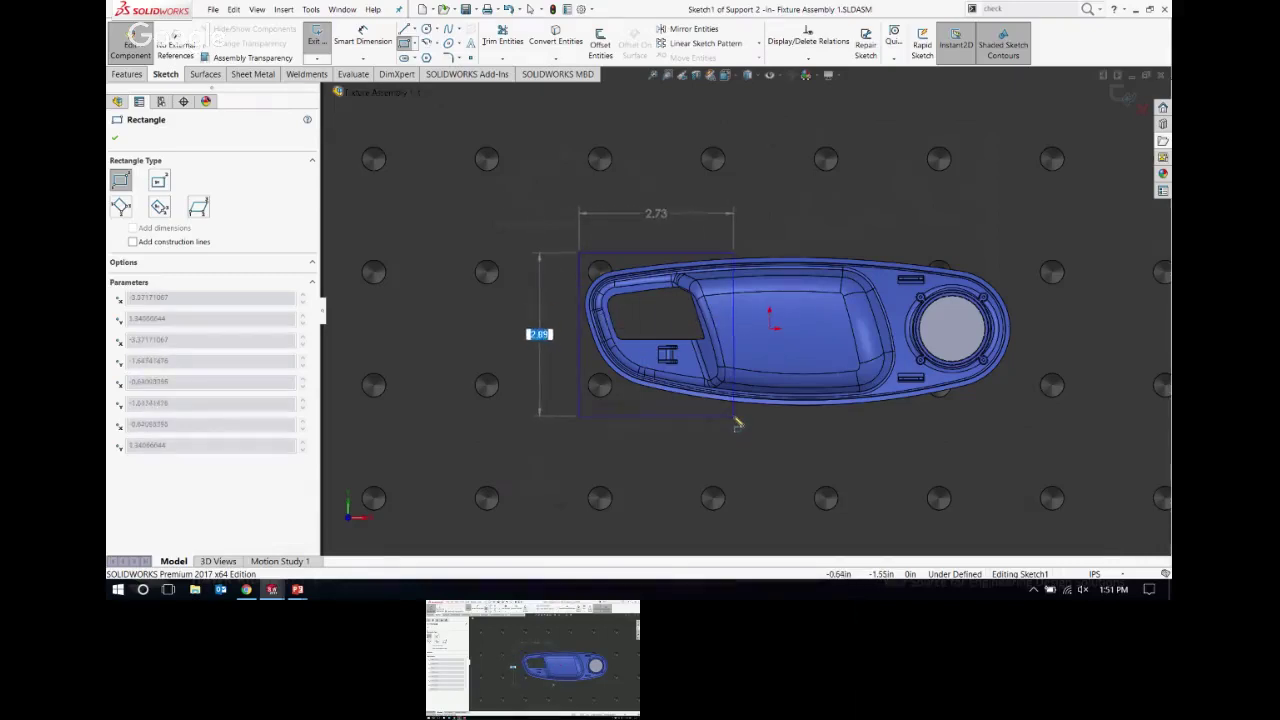
pyautogui.click(735, 418)
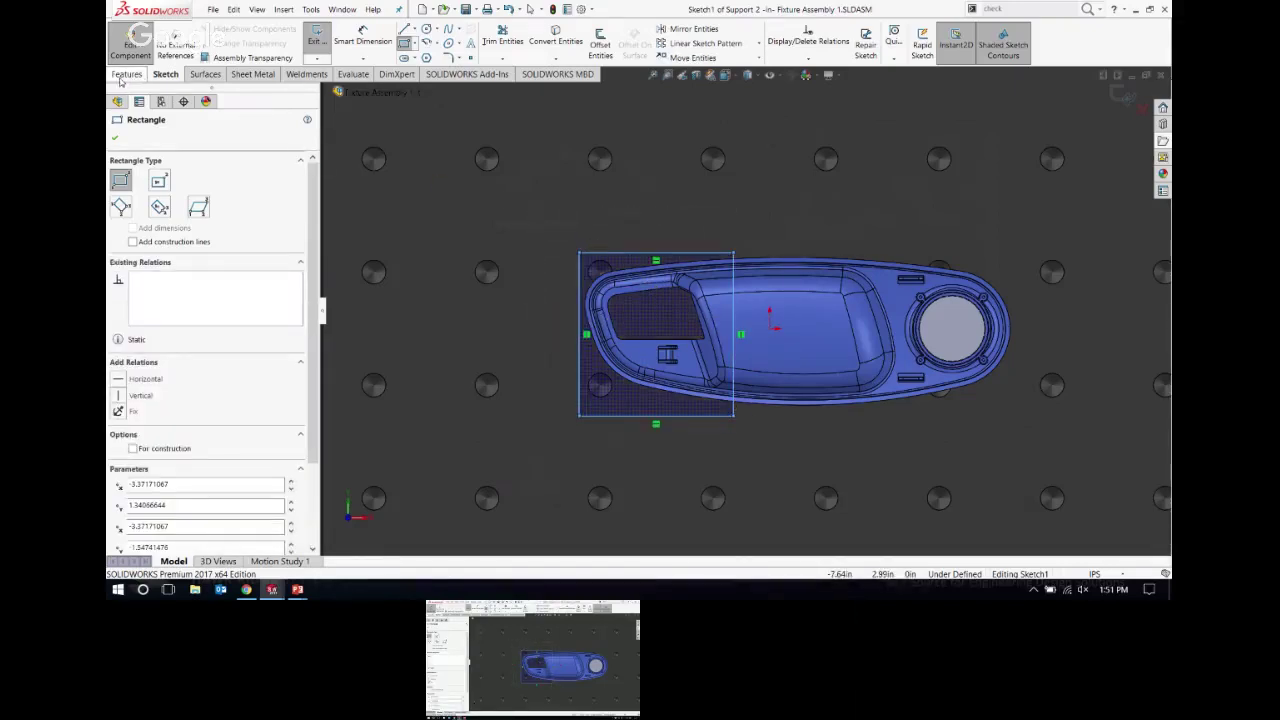
# Step: Start a boss extrusion of the rectangle from the tooling plate toward the bezel with the Up To Surface end condition
pyautogui.click(124, 76)
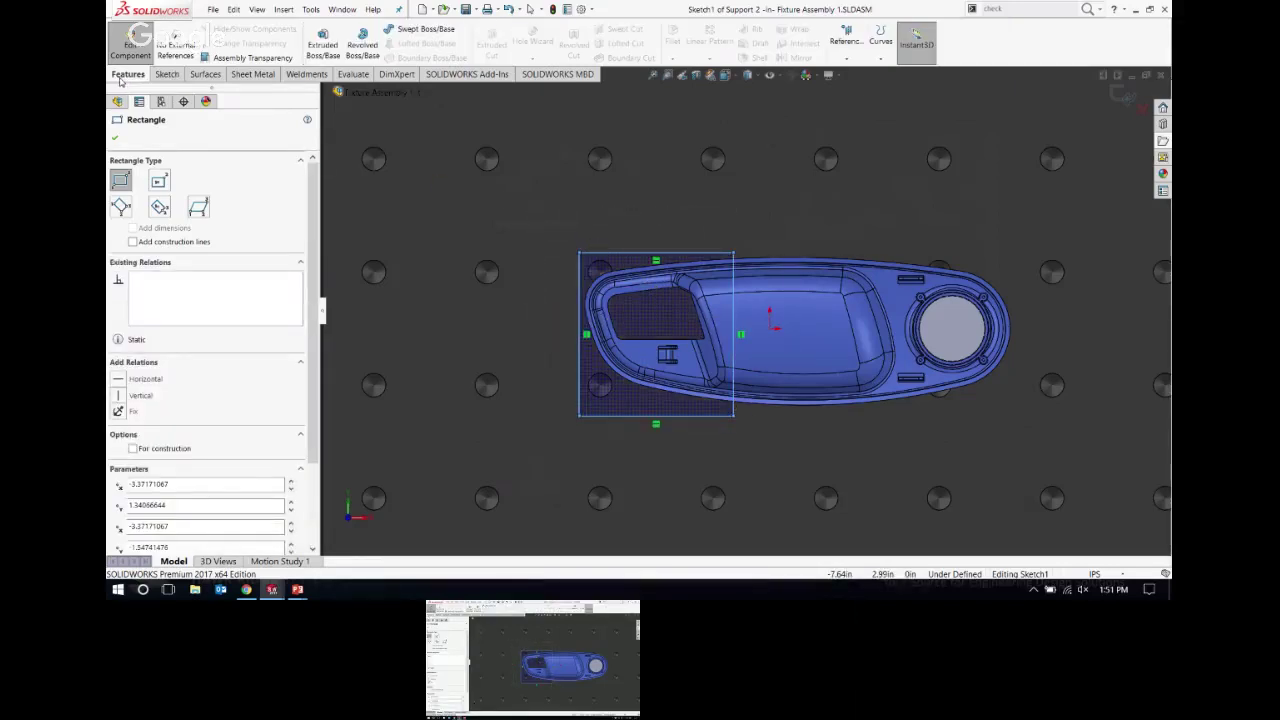
pyautogui.click(323, 48)
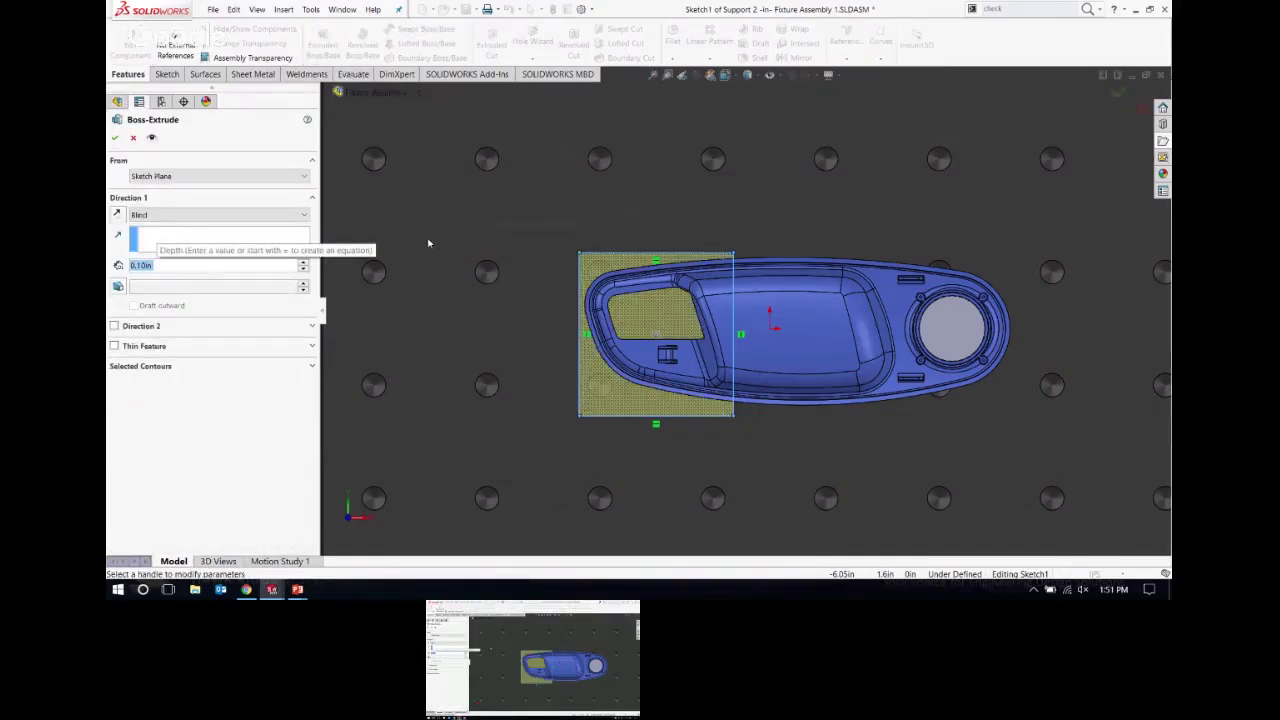
pyautogui.middleClick(609, 228)
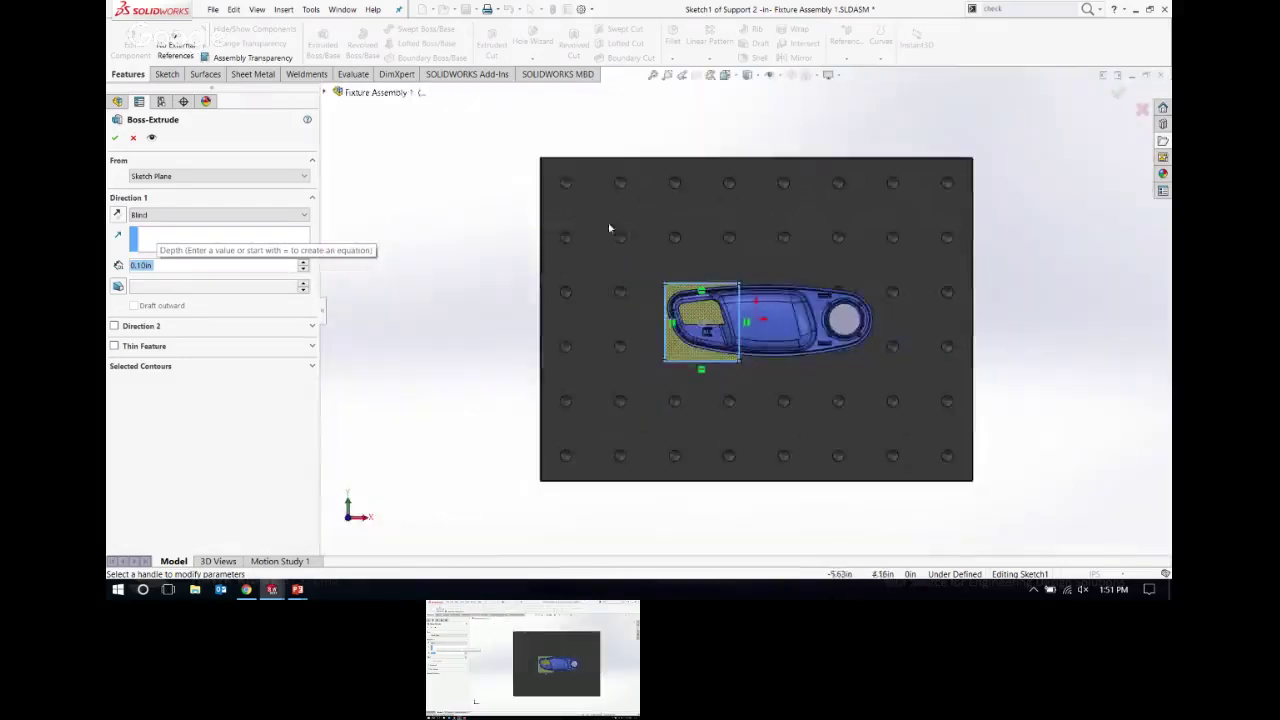
pyautogui.moveTo(503, 263); pyautogui.dragTo(809, 145, button='middle')
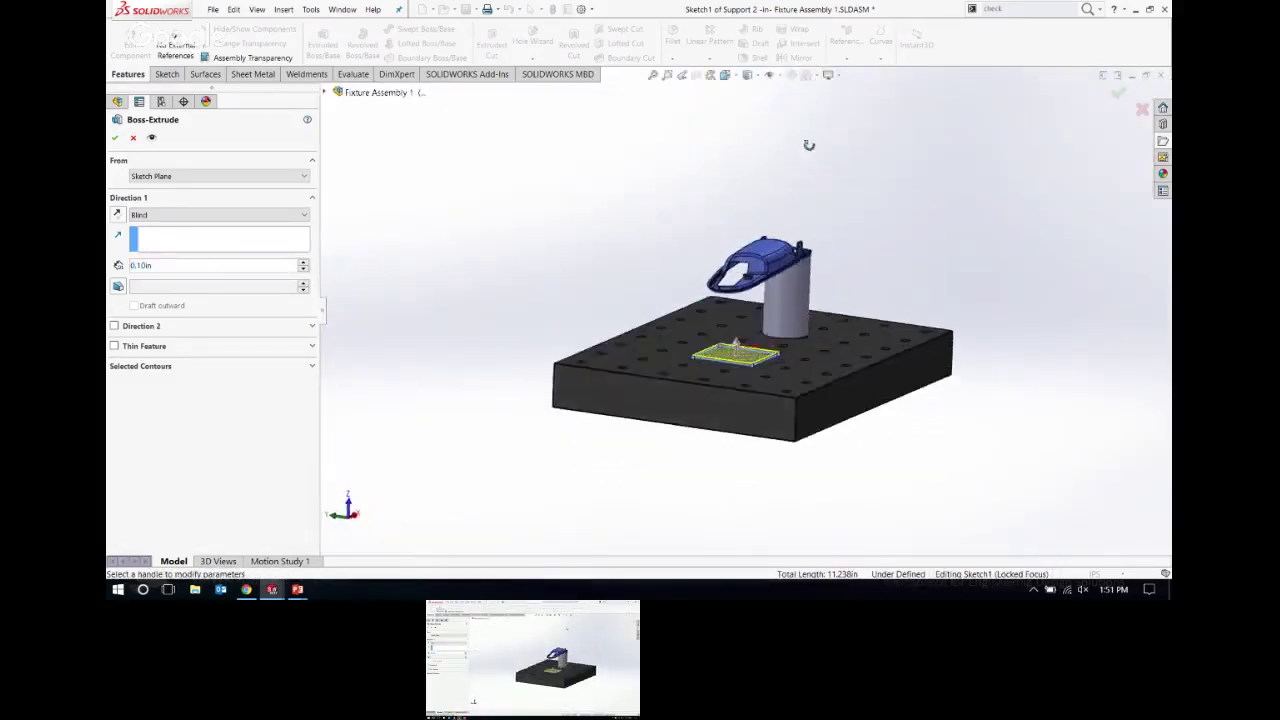
pyautogui.scroll(-8, 742, 300)
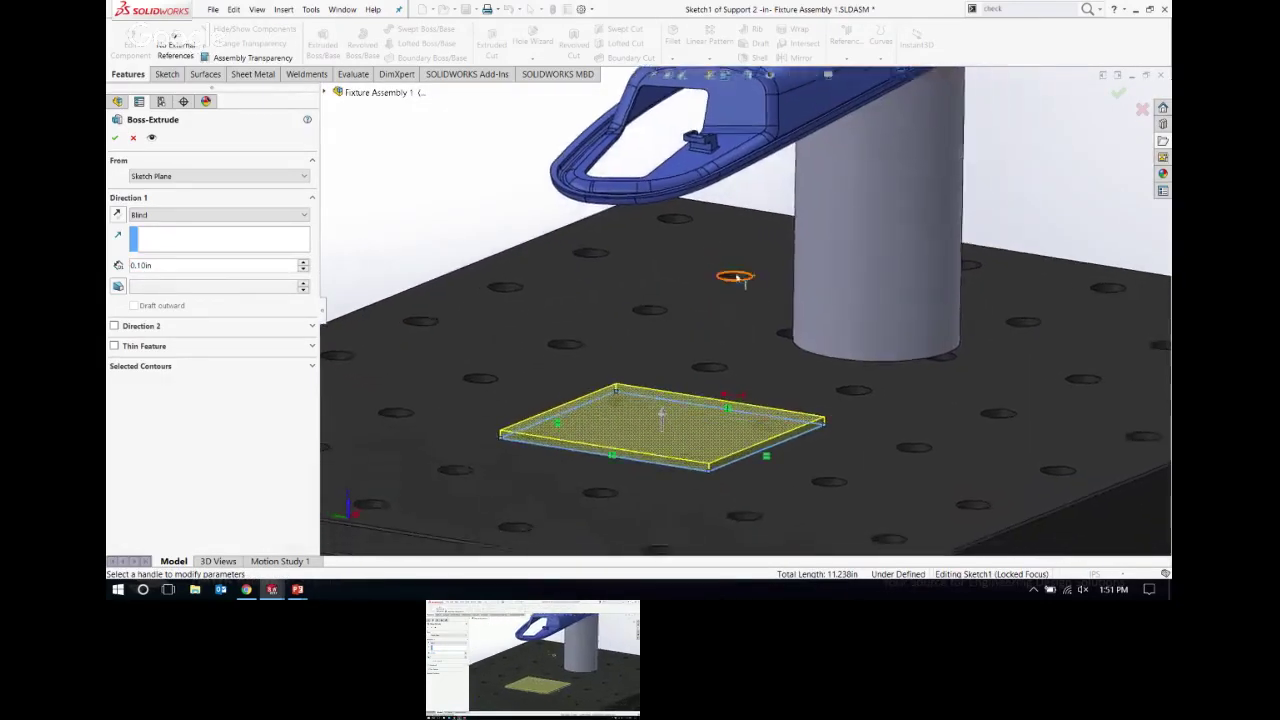
pyautogui.moveTo(735, 277); pyautogui.dragTo(730, 268, button='middle')
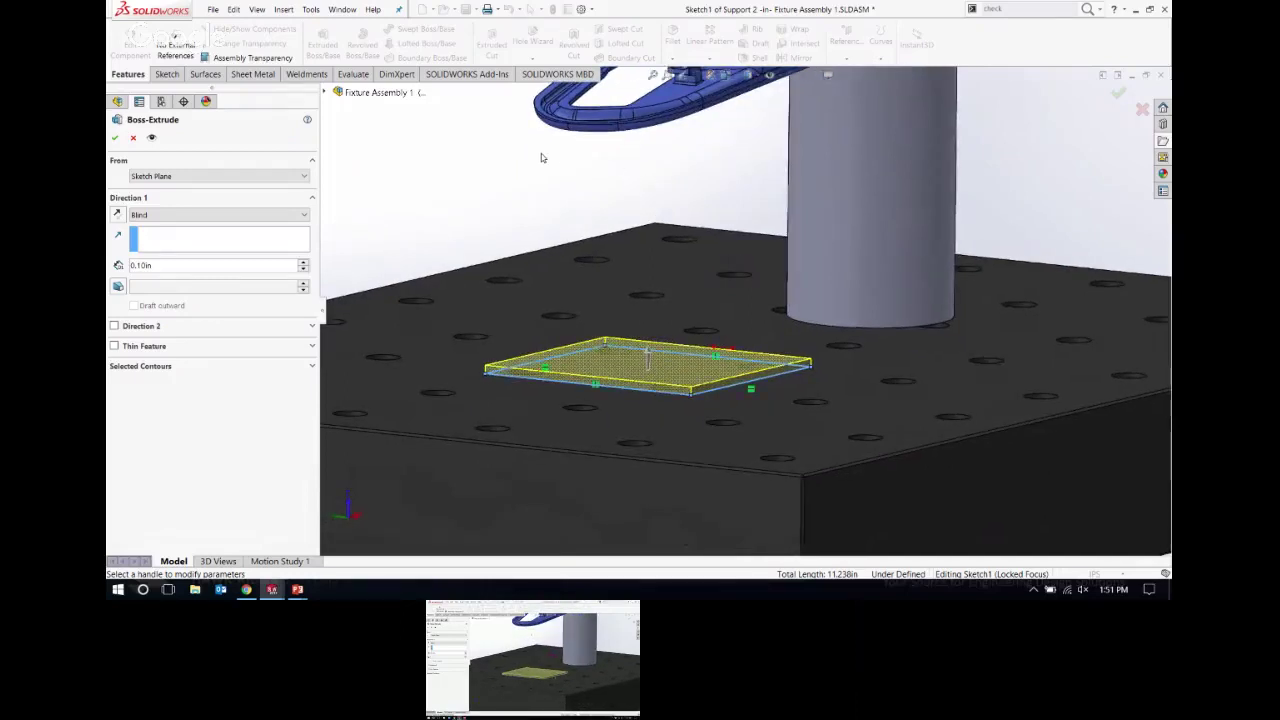
pyautogui.click(183, 217)
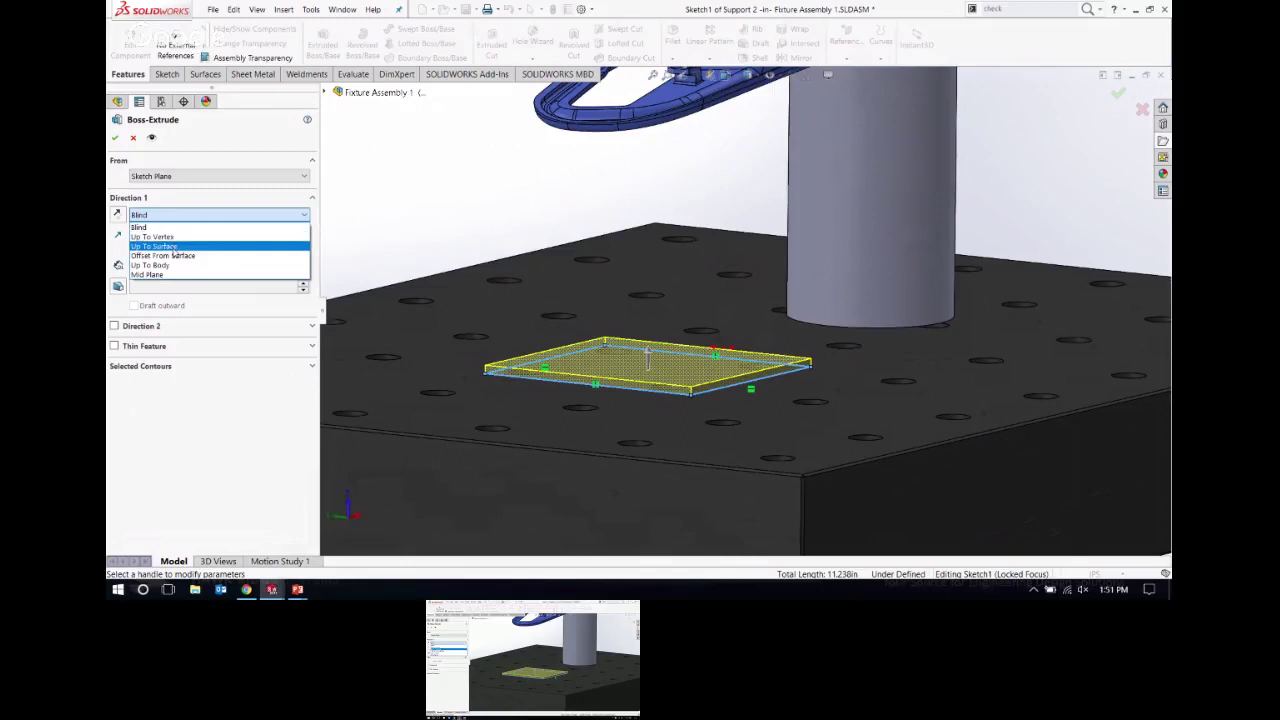
pyautogui.click(174, 247)
pyautogui.moveTo(513, 189); pyautogui.dragTo(678, 265, button='middle')
pyautogui.scroll(-3, 780, 322)
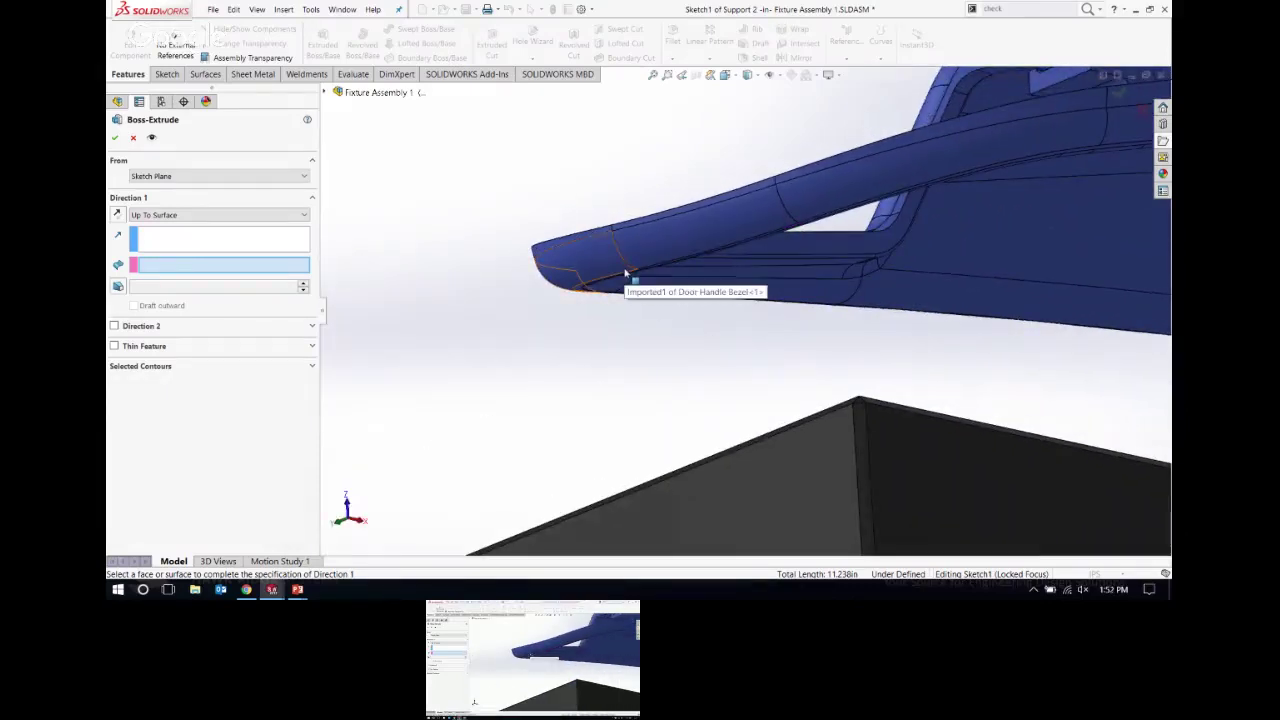
# Step: Change the end condition to Up To Vertex and extrude the block to a vertex on the underside of the bezel's outer rim
pyautogui.click(175, 215)
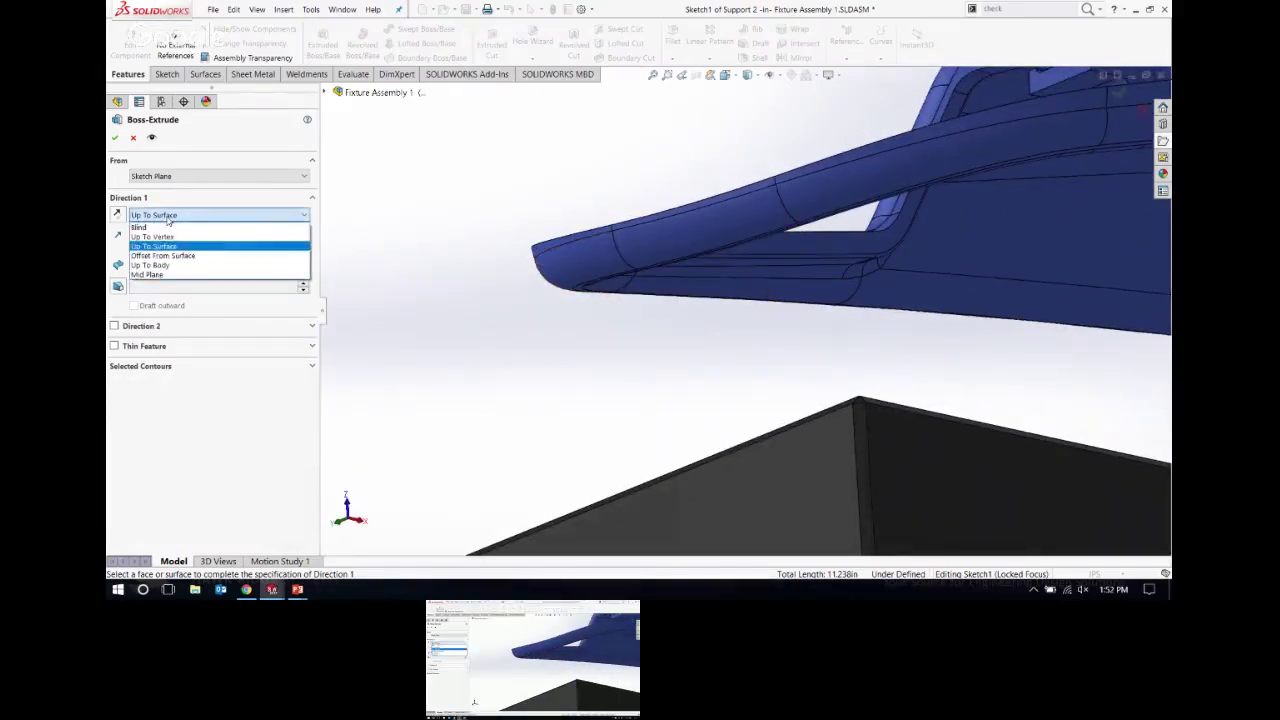
pyautogui.click(152, 237)
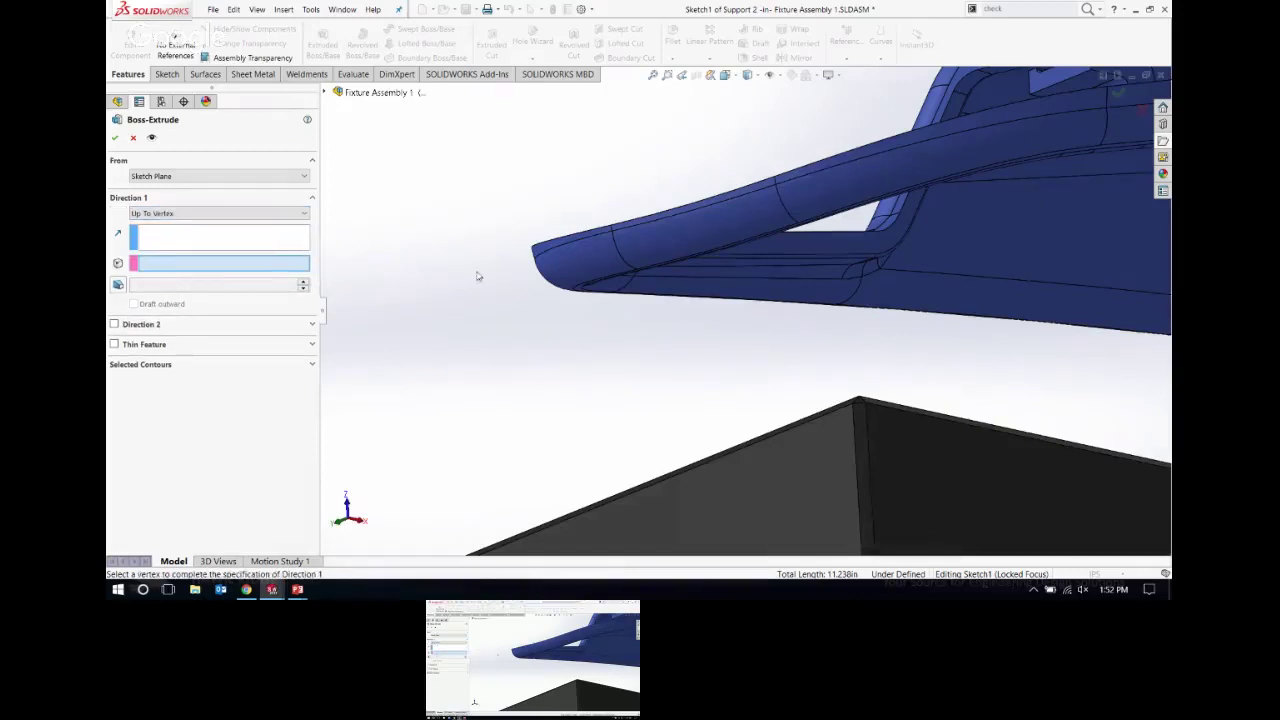
pyautogui.scroll(-4, 657, 285)
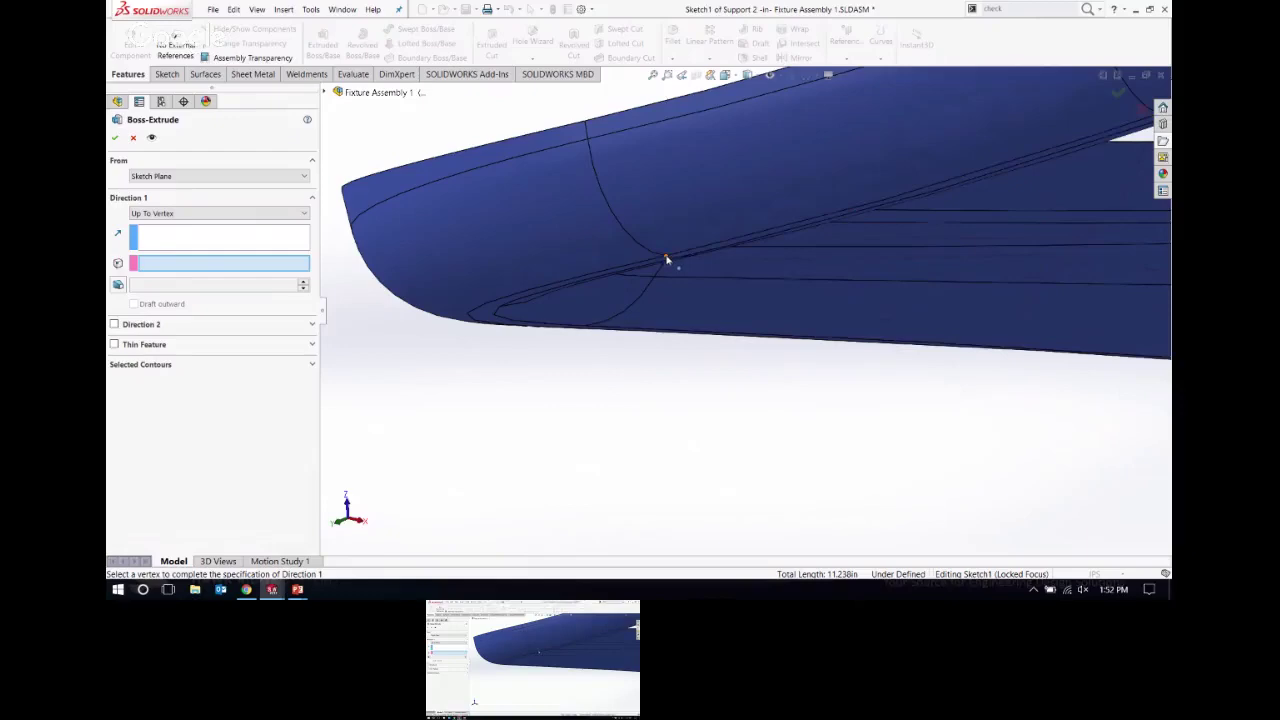
pyautogui.click(667, 260)
pyautogui.moveTo(667, 260); pyautogui.dragTo(719, 311, button='middle')
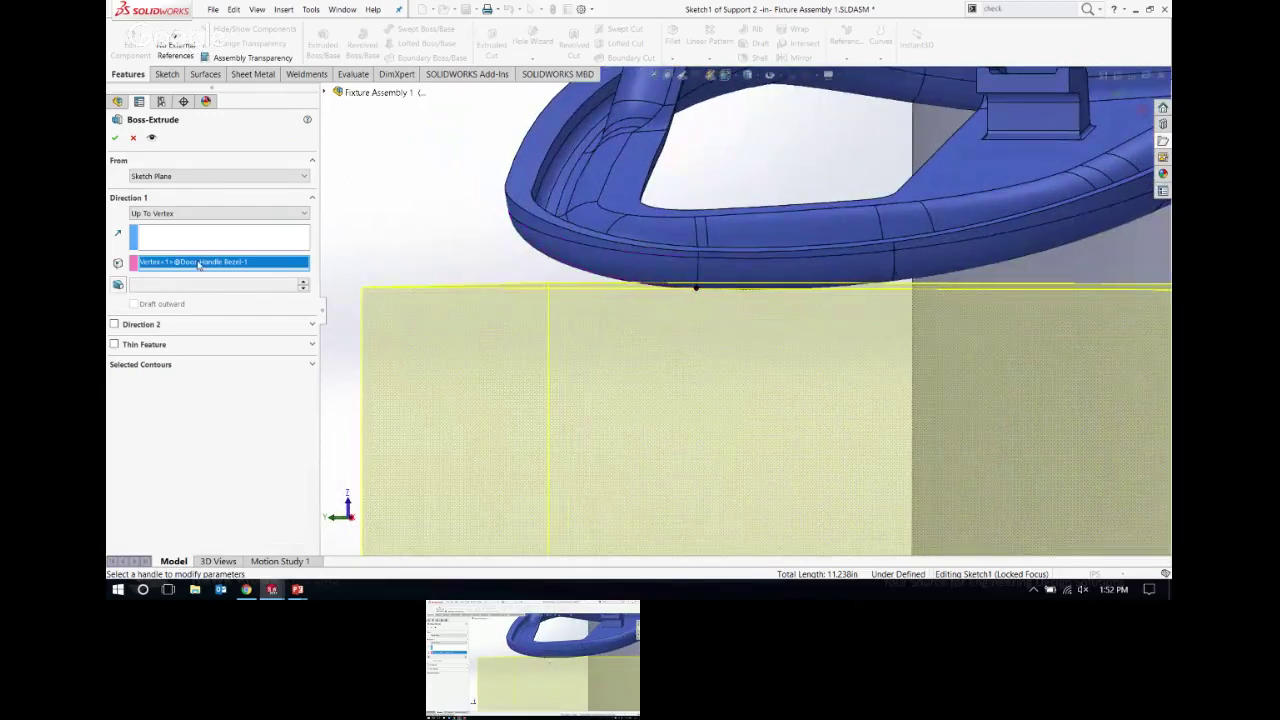
pyautogui.hotkey('ctrl', '7')
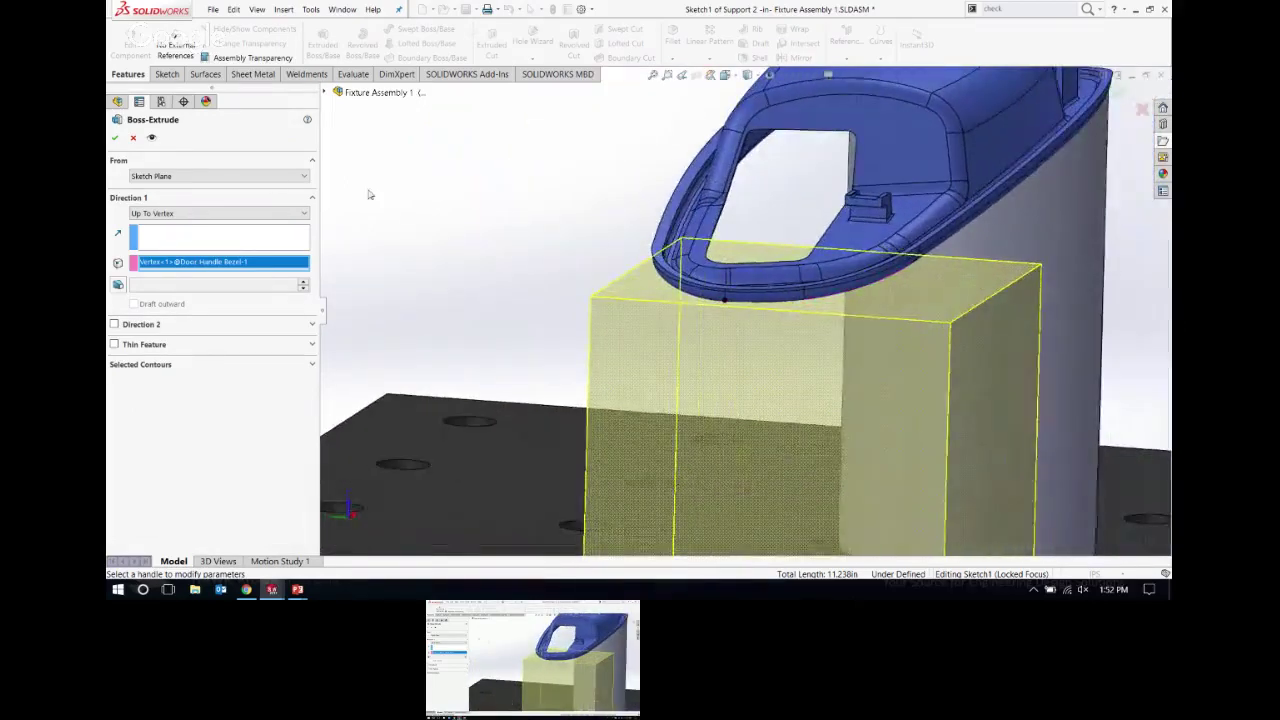
pyautogui.click(117, 139)
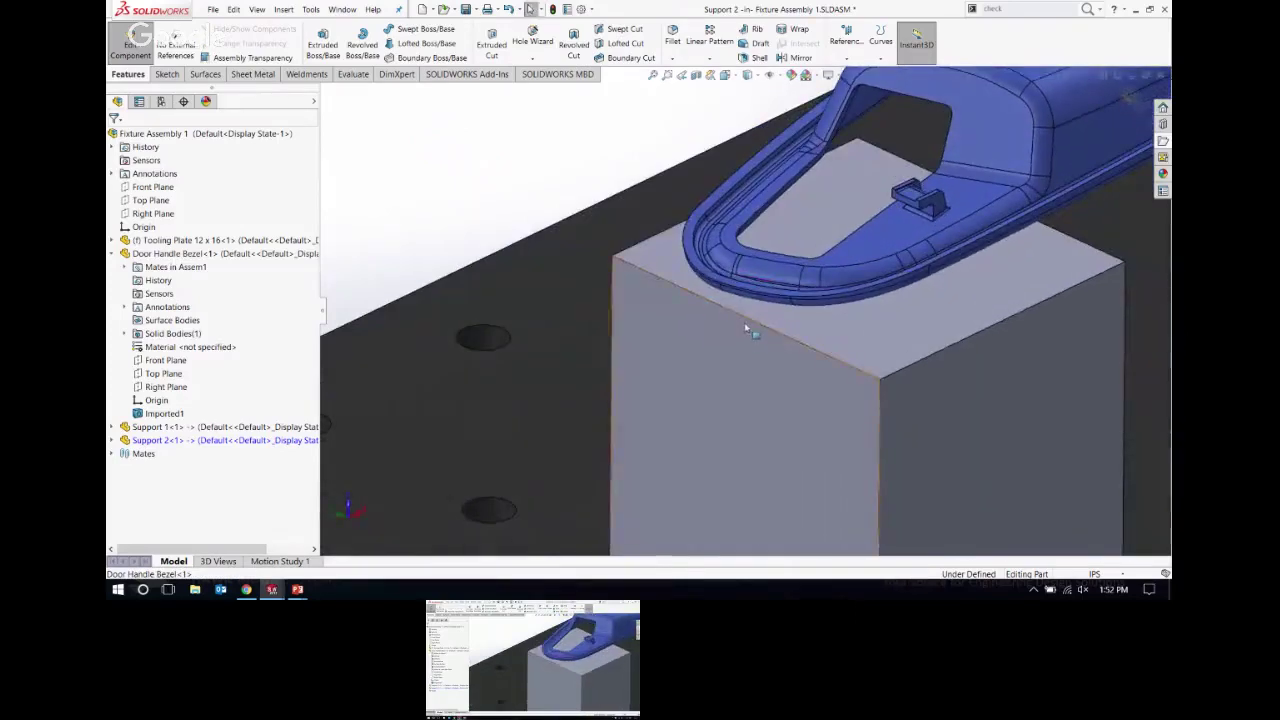
pyautogui.click(818, 213)
pyautogui.press('Escape')
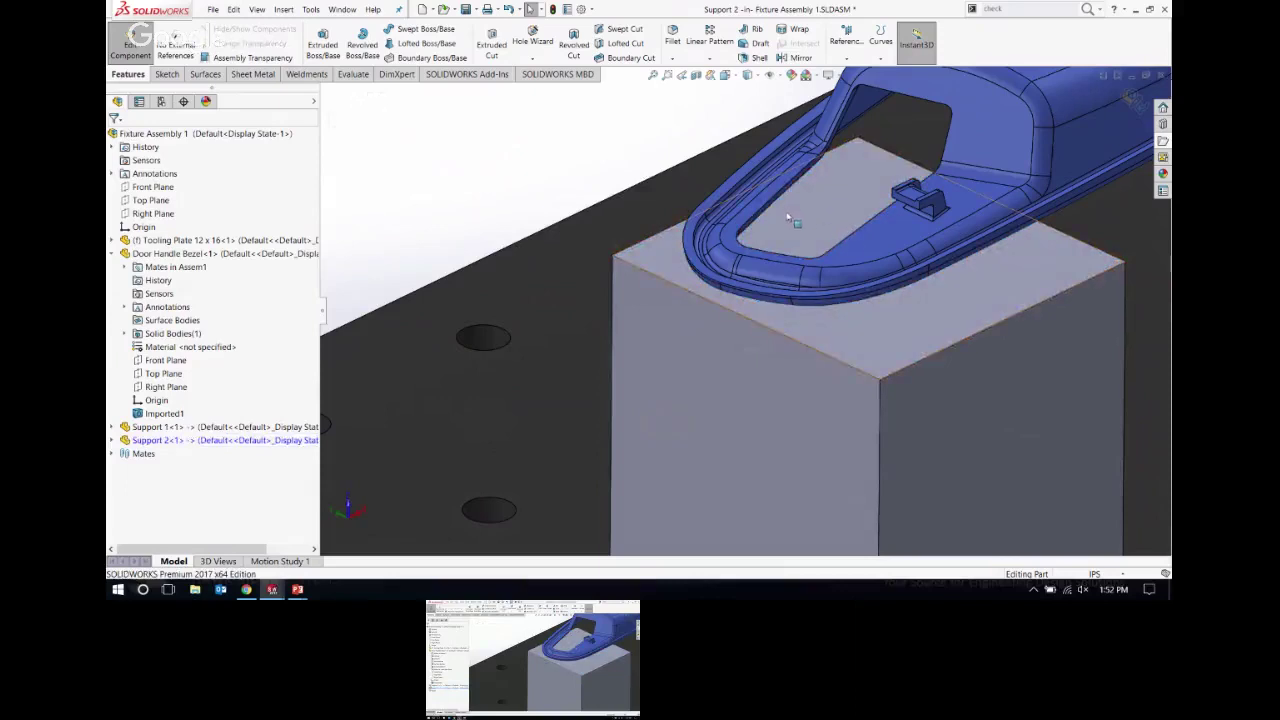
# Step: Start a sketch on the upper face of the Support 2 block and view it face-on around the bezel opening
pyautogui.moveTo(788, 217); pyautogui.dragTo(830, 300, button='middle')
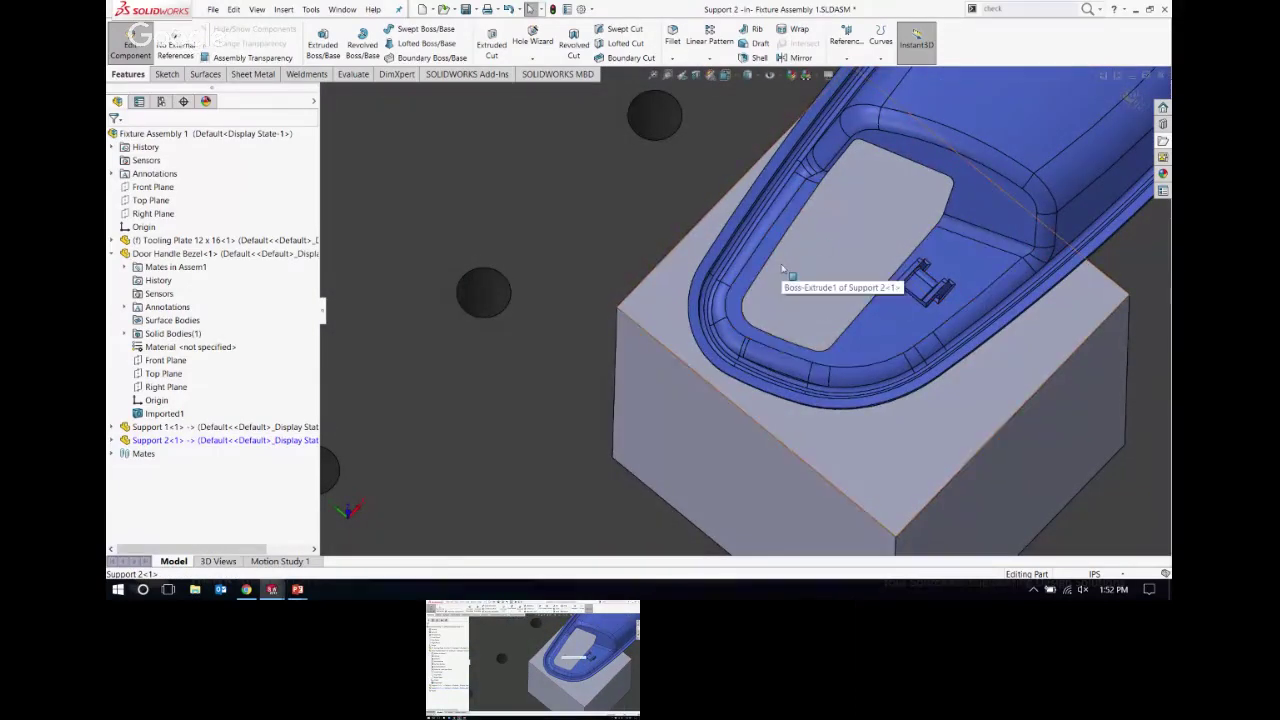
pyautogui.scroll(5, 850, 265)
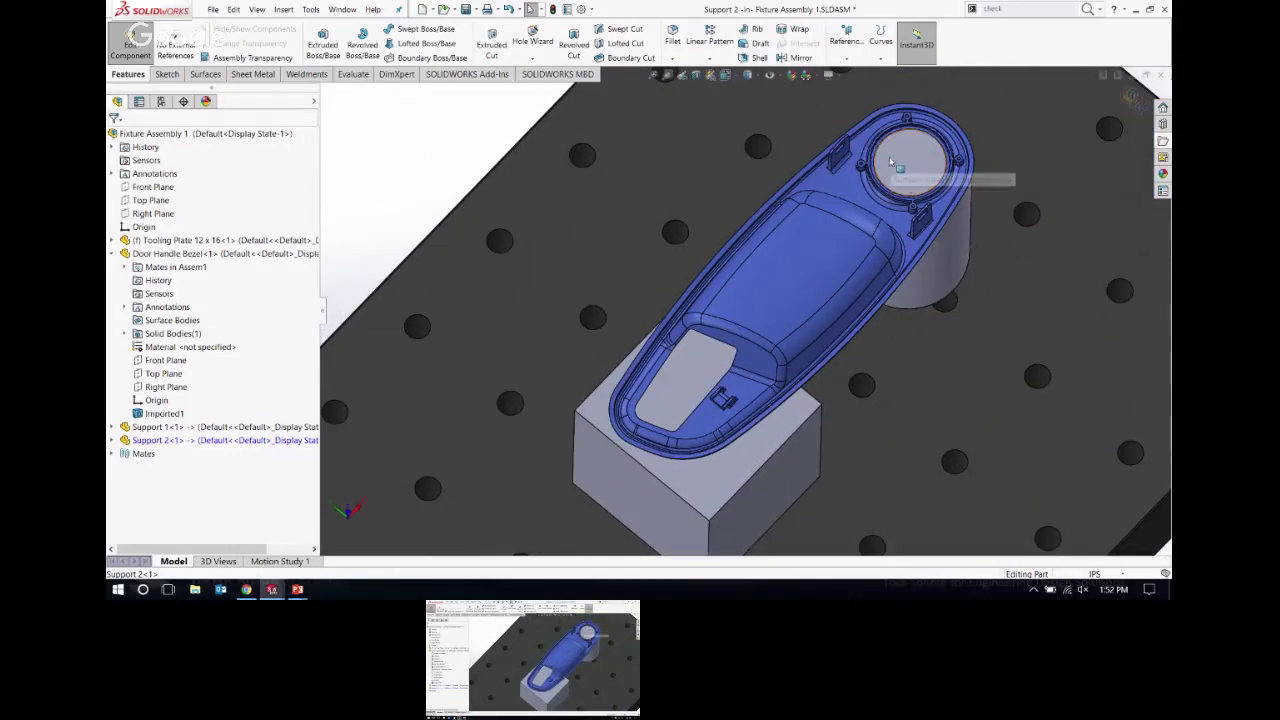
pyautogui.scroll(-4, 718, 333)
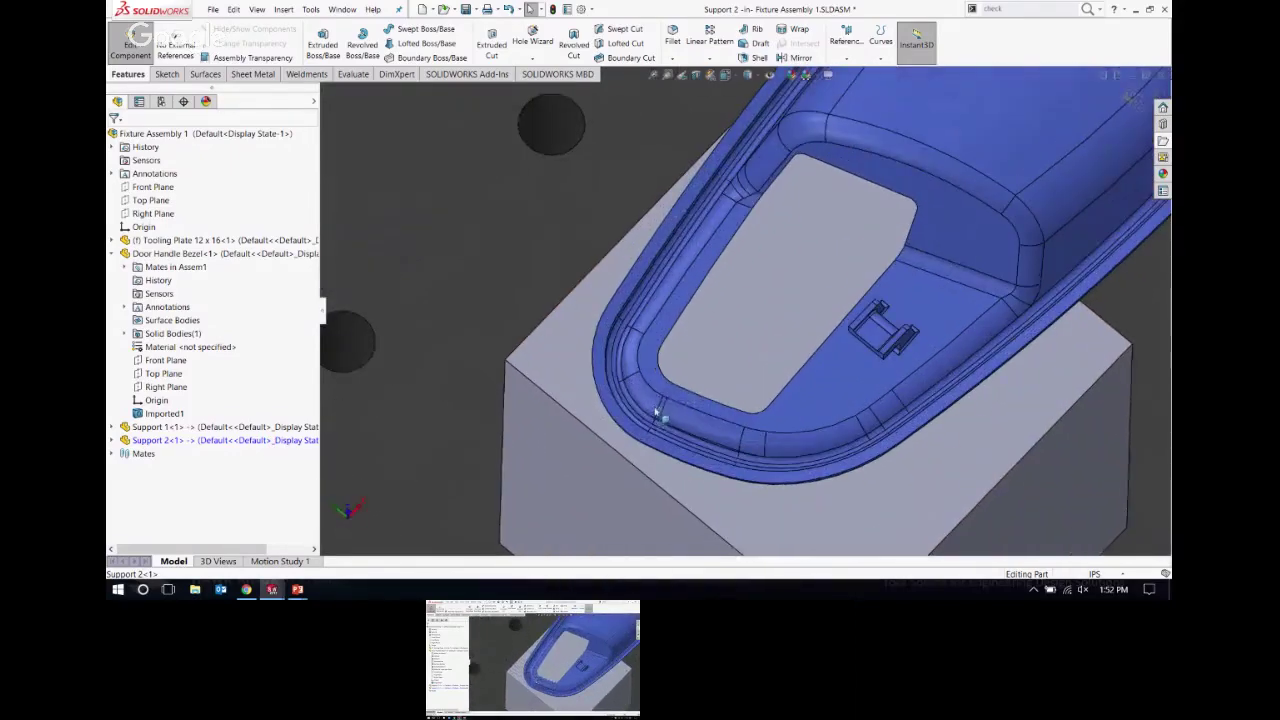
pyautogui.click(718, 333)
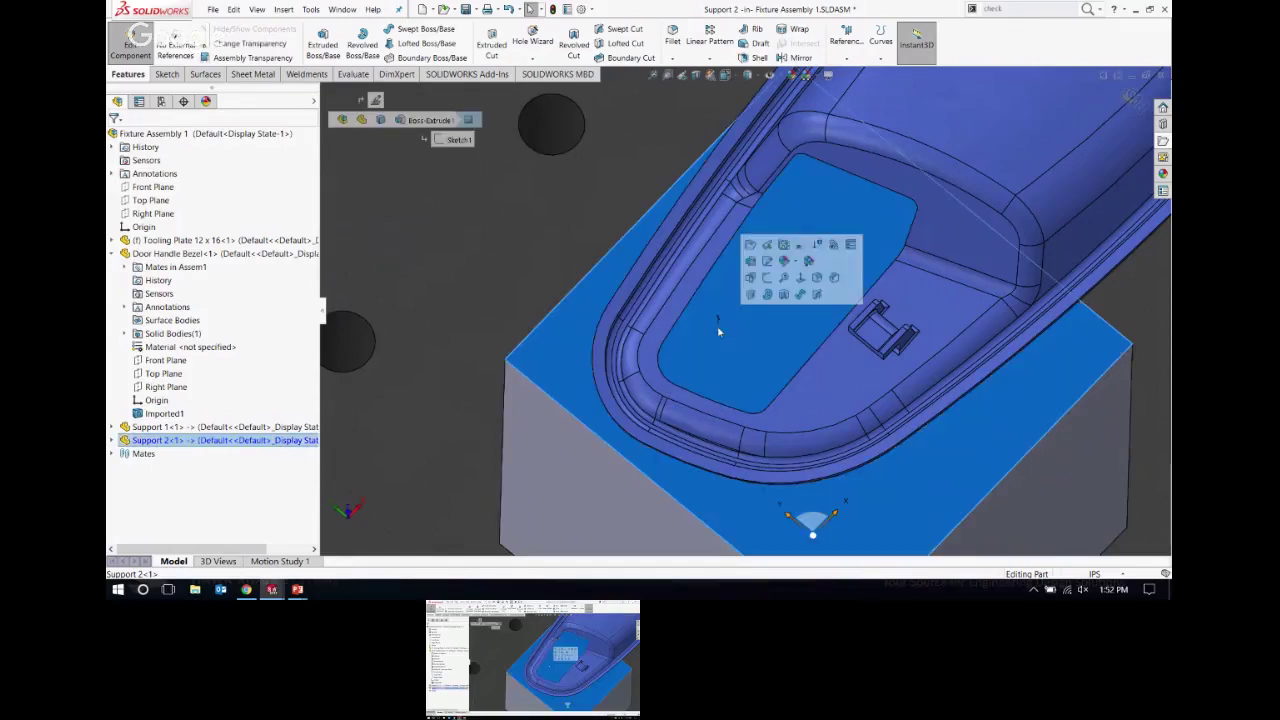
pyautogui.click(766, 280)
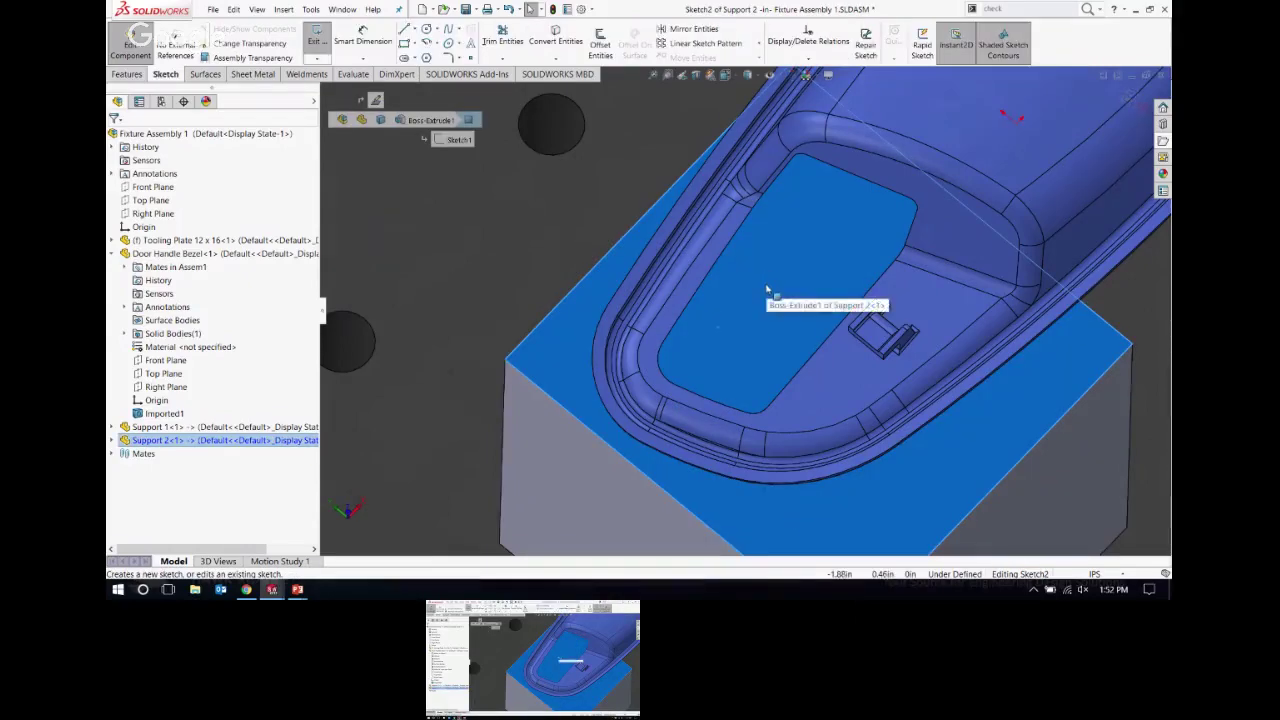
pyautogui.hotkey('ctrl', '8')
pyautogui.scroll(-5, 688, 305)
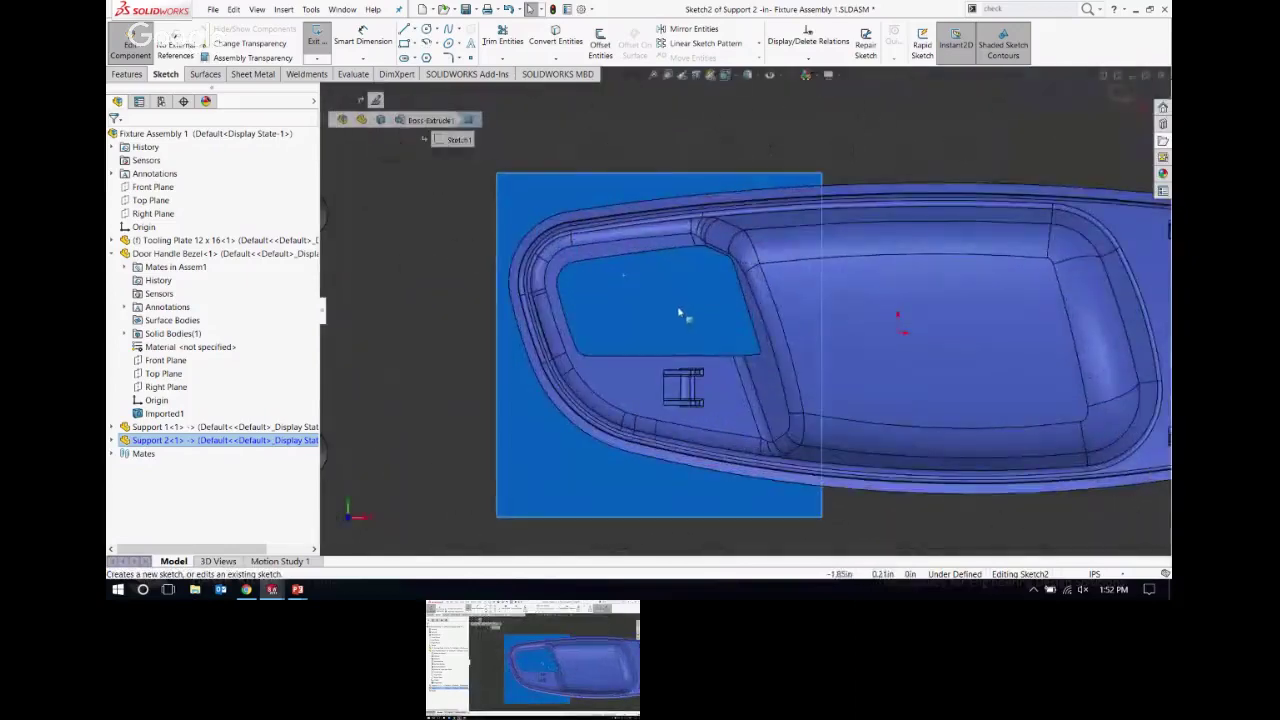
# Step: Offset the slanted upper edge of the bezel's opening 0.02 in toward the inside of the opening
pyautogui.click(587, 244)
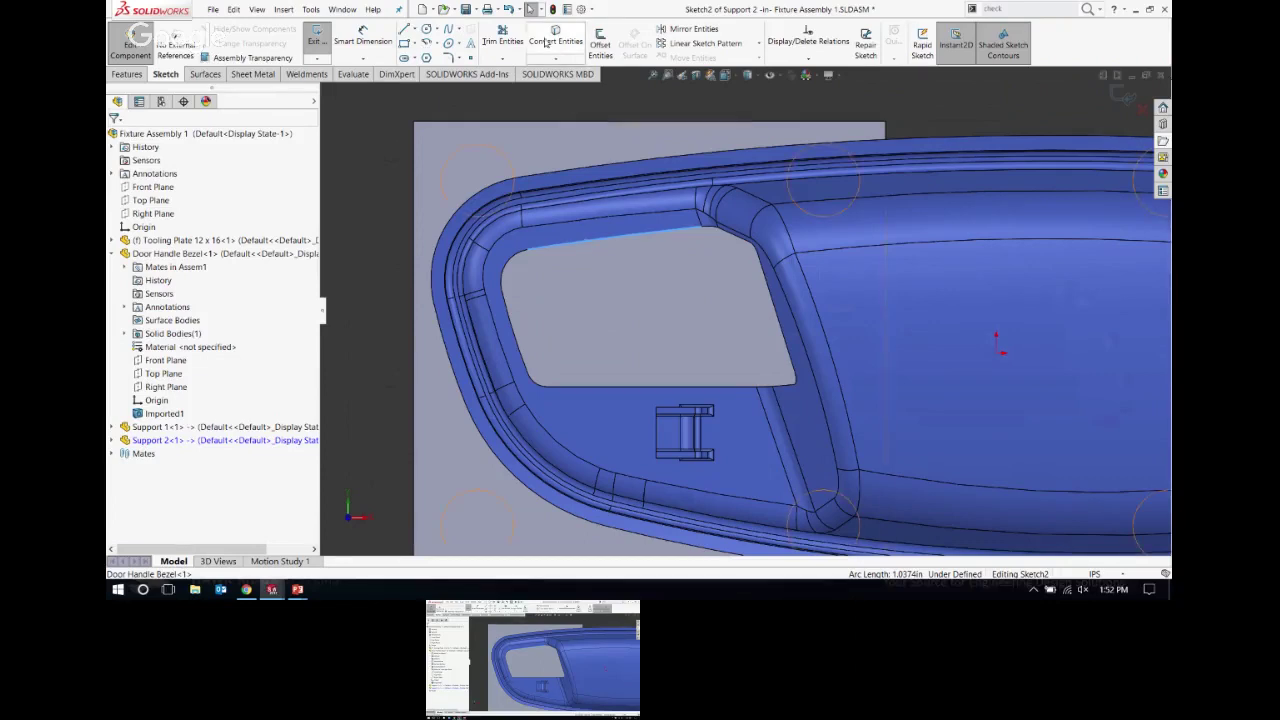
pyautogui.click(603, 45)
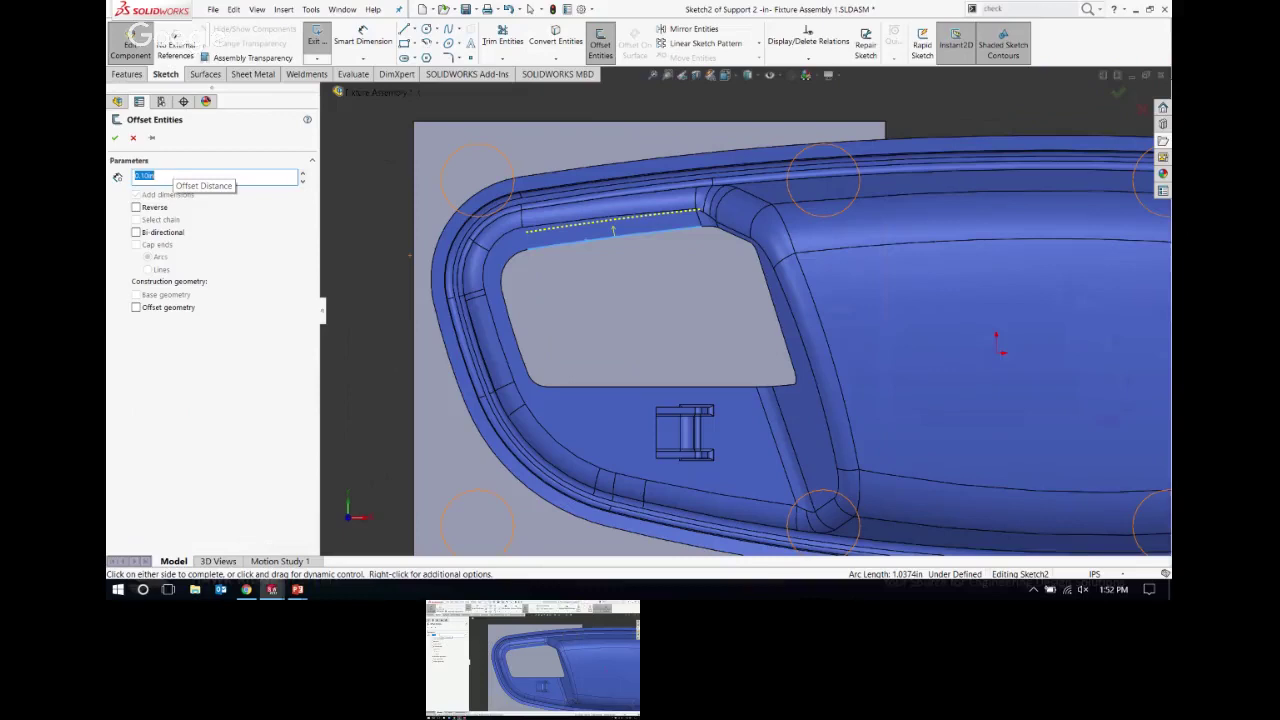
pyautogui.press('BackSpace')
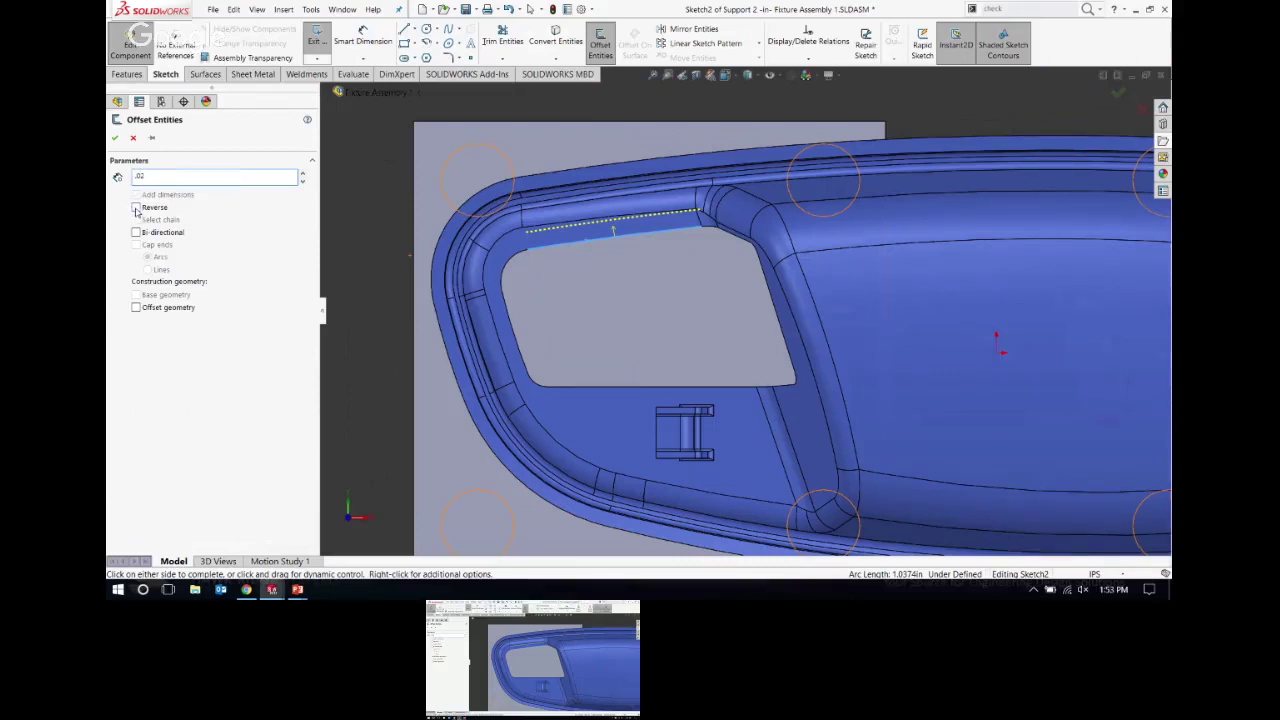
pyautogui.press('Return')
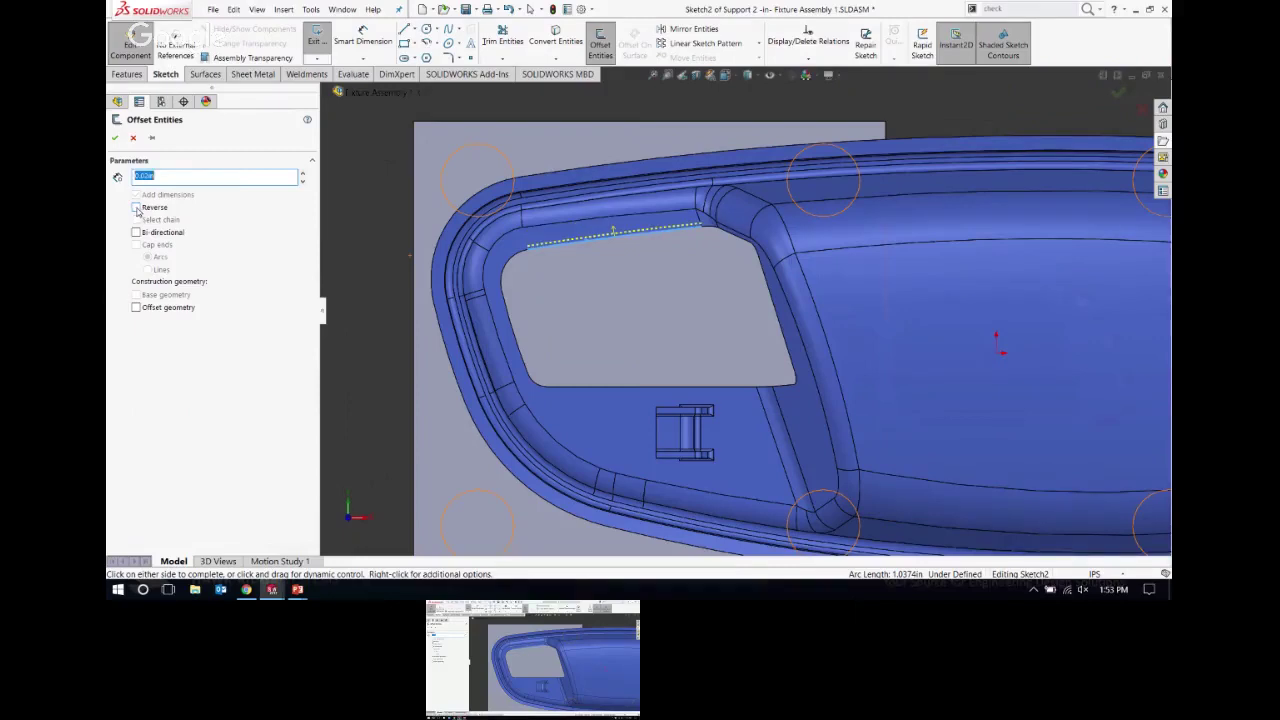
pyautogui.click(137, 208)
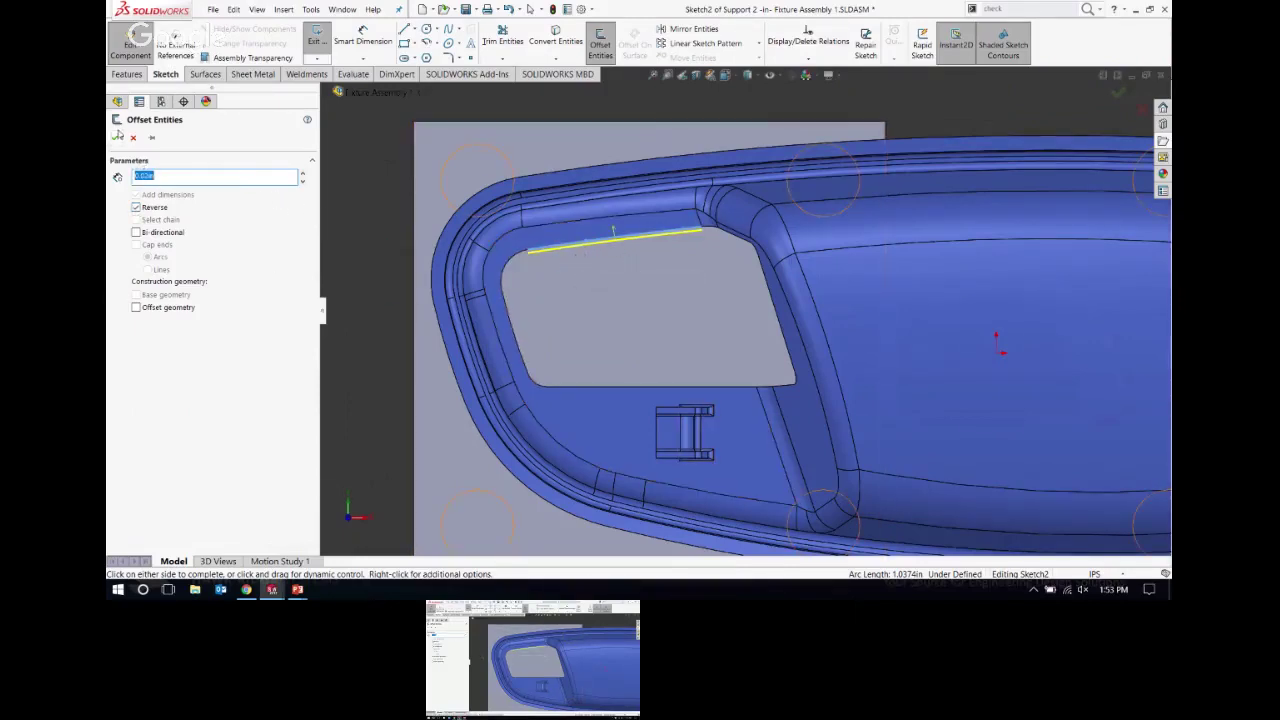
pyautogui.click(116, 139)
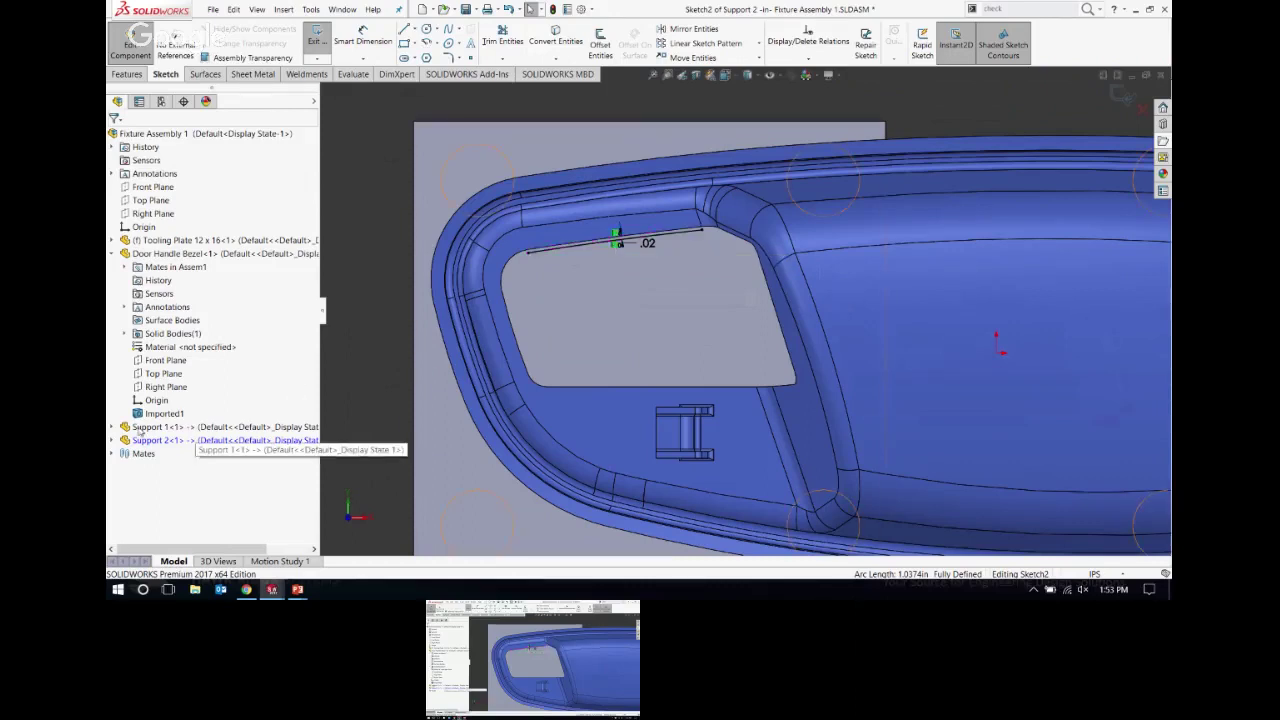
# Step: List Support 2's features in the assembly tree and offset the opening's straight lower edge 0.02 in inward
pyautogui.click(112, 254)
pyautogui.click(112, 280)
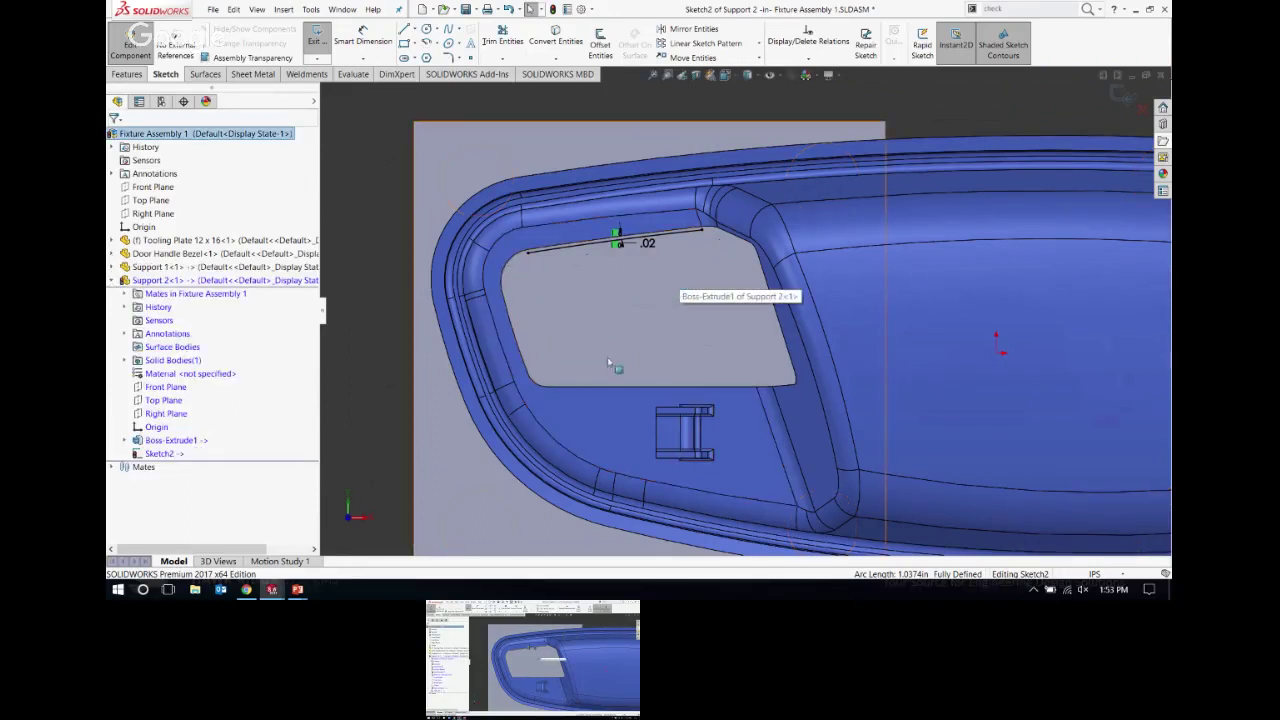
pyautogui.click(613, 392)
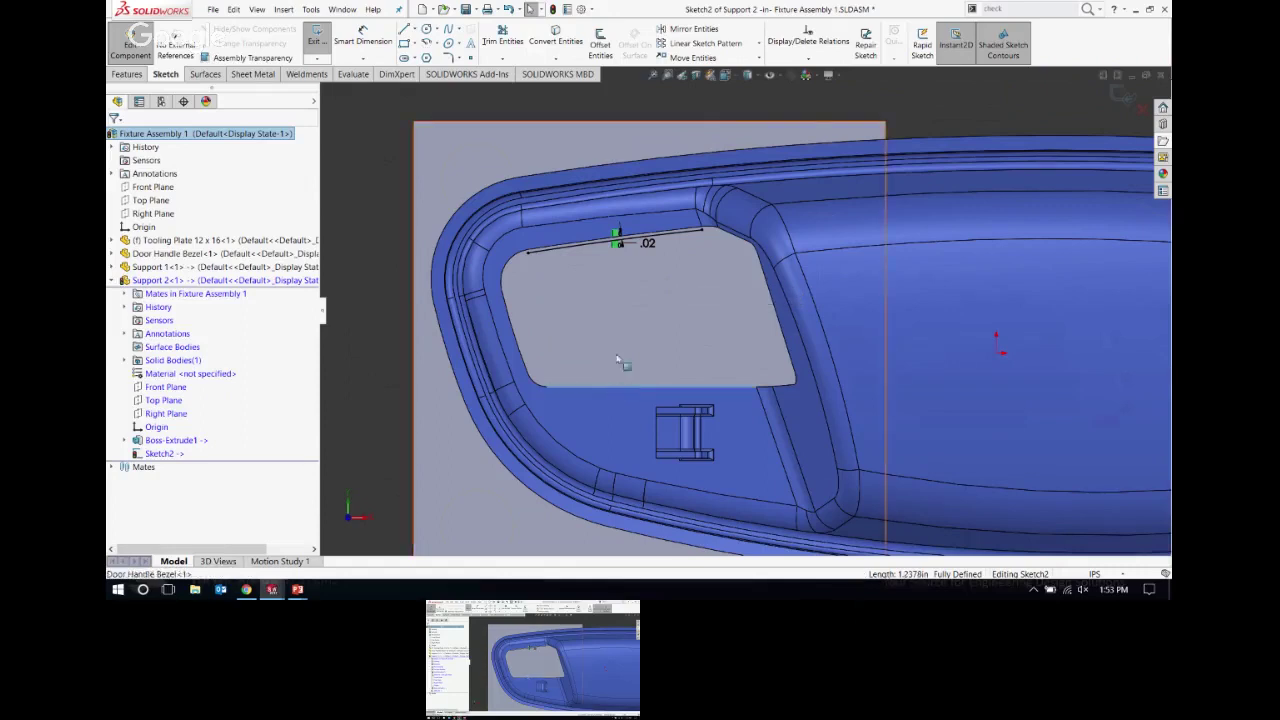
pyautogui.click(609, 55)
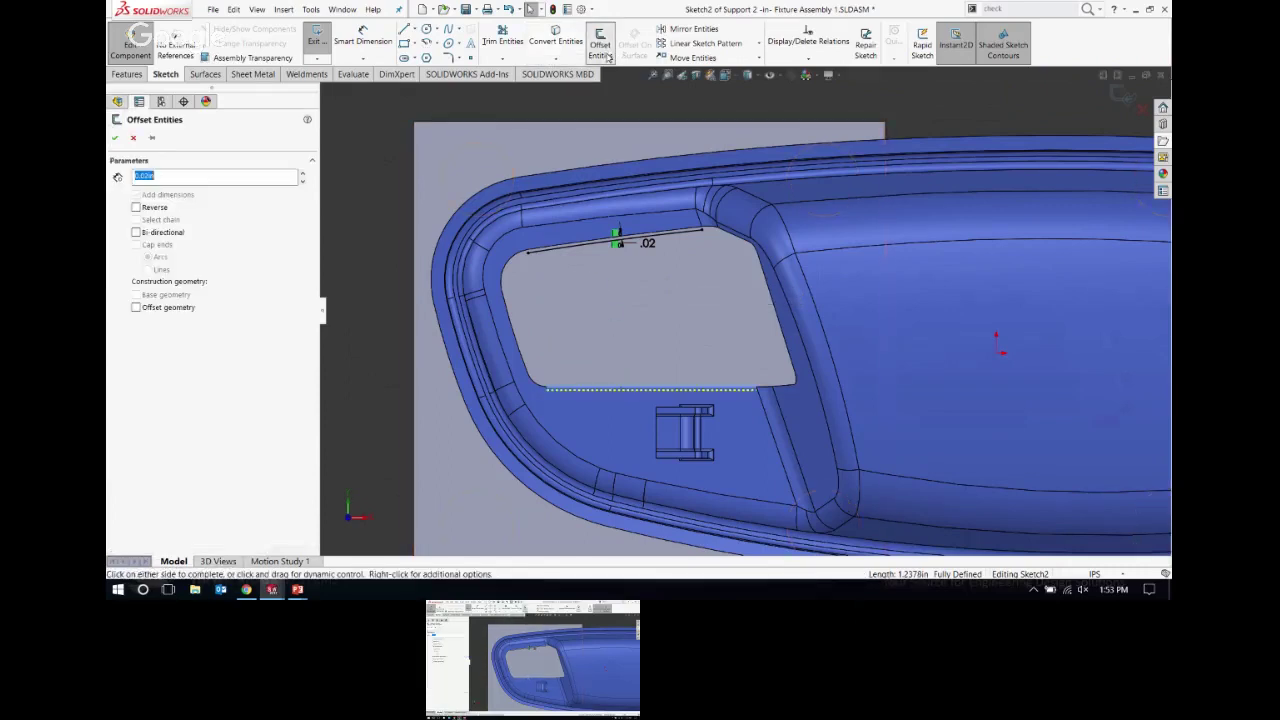
pyautogui.click(137, 208)
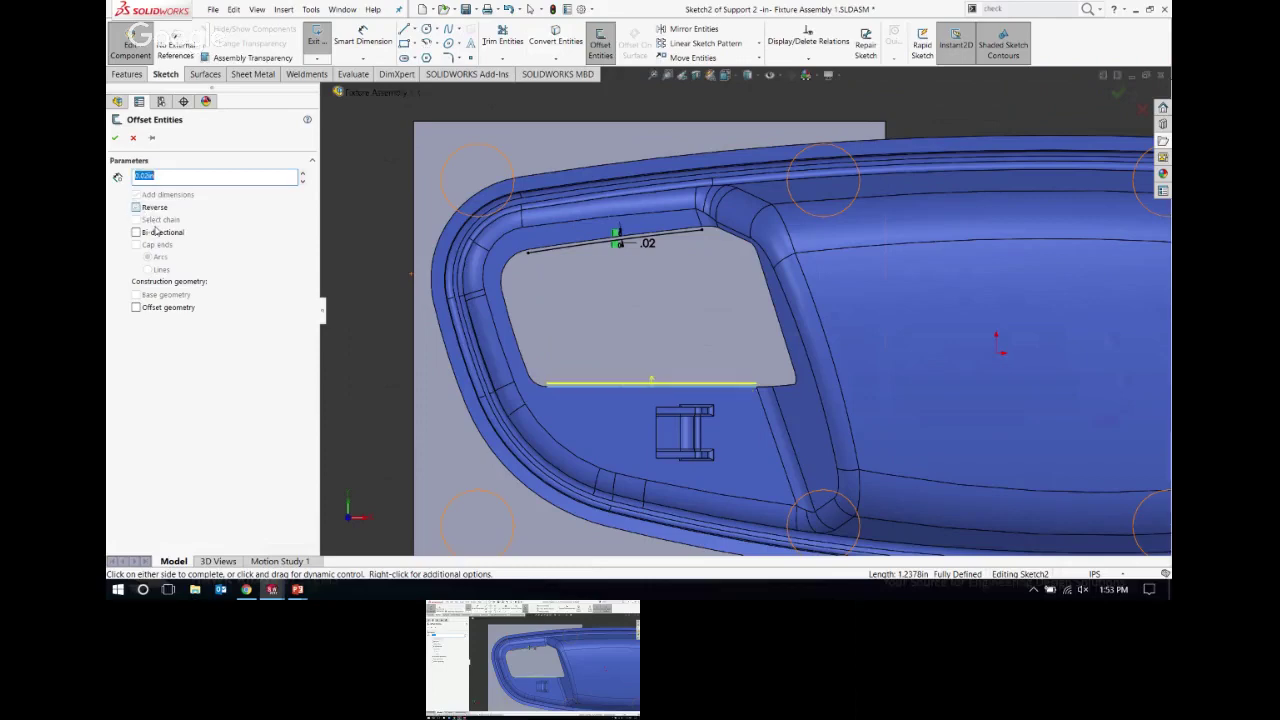
pyautogui.click(115, 138)
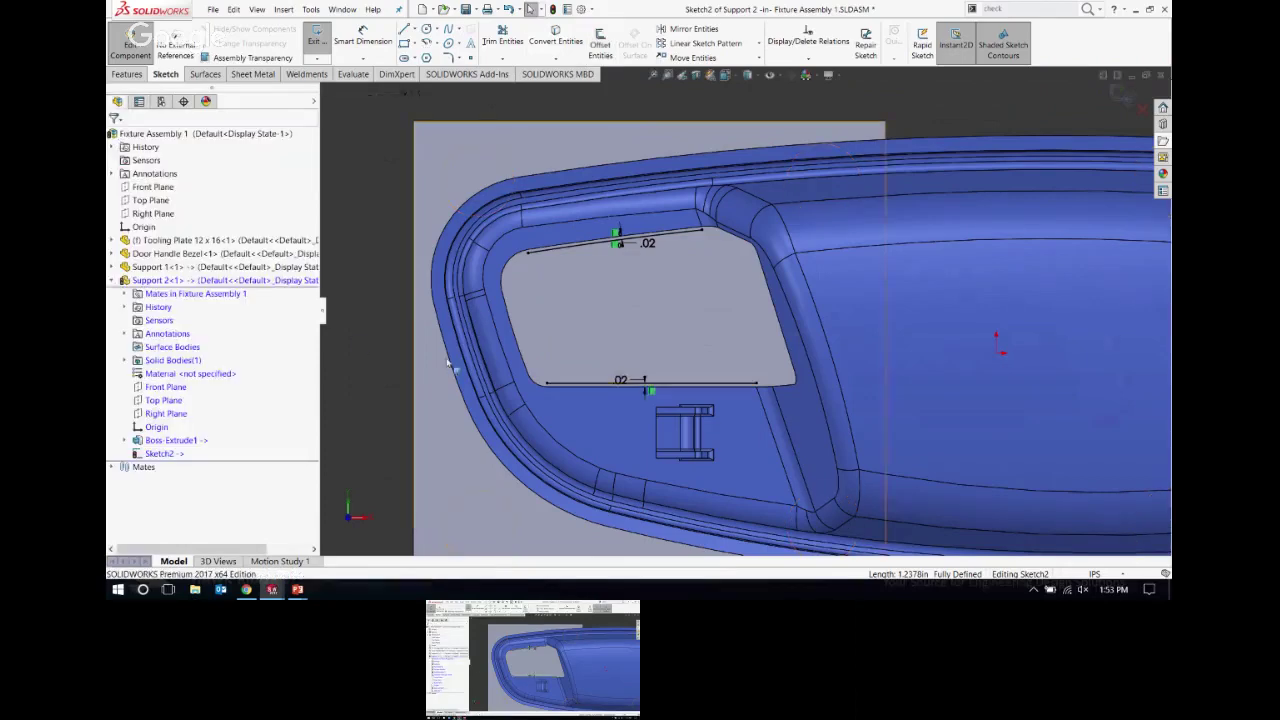
# Step: Shorten both offset lines by pulling their endpoints away from the opening's corners
pyautogui.scroll(-3, 738, 284)
pyautogui.scroll(4, 738, 284)
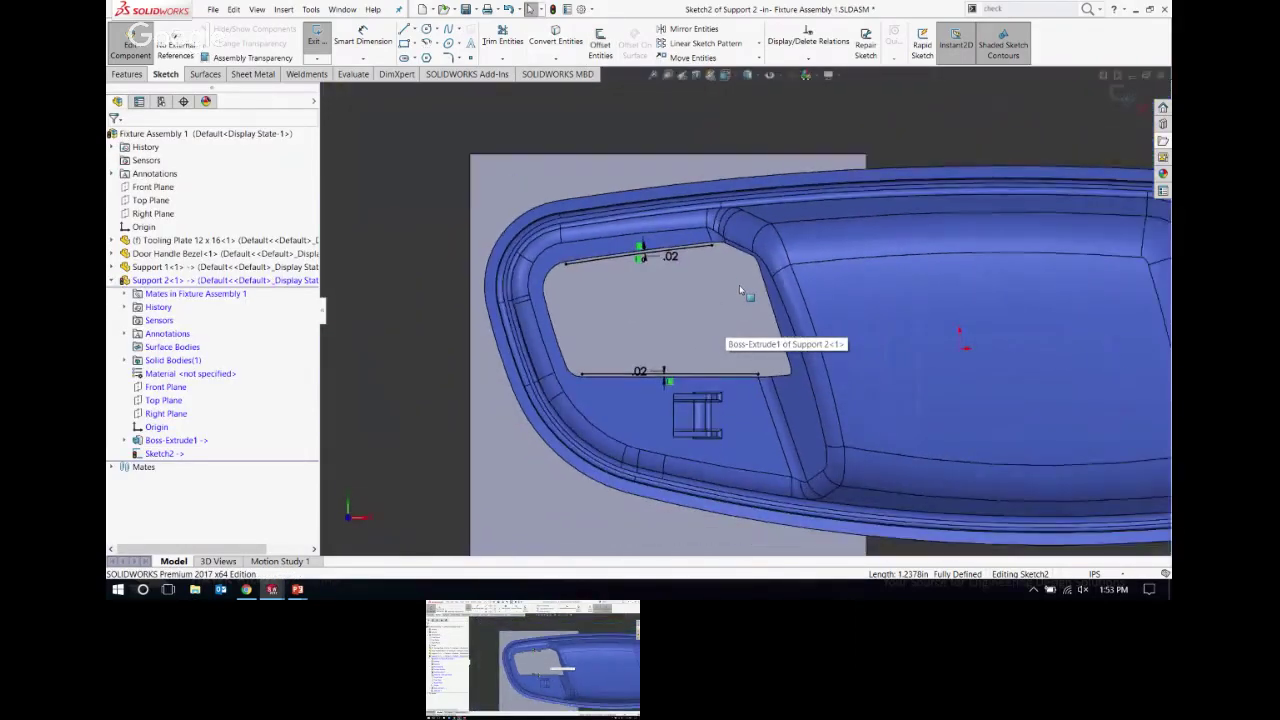
pyautogui.click(759, 377)
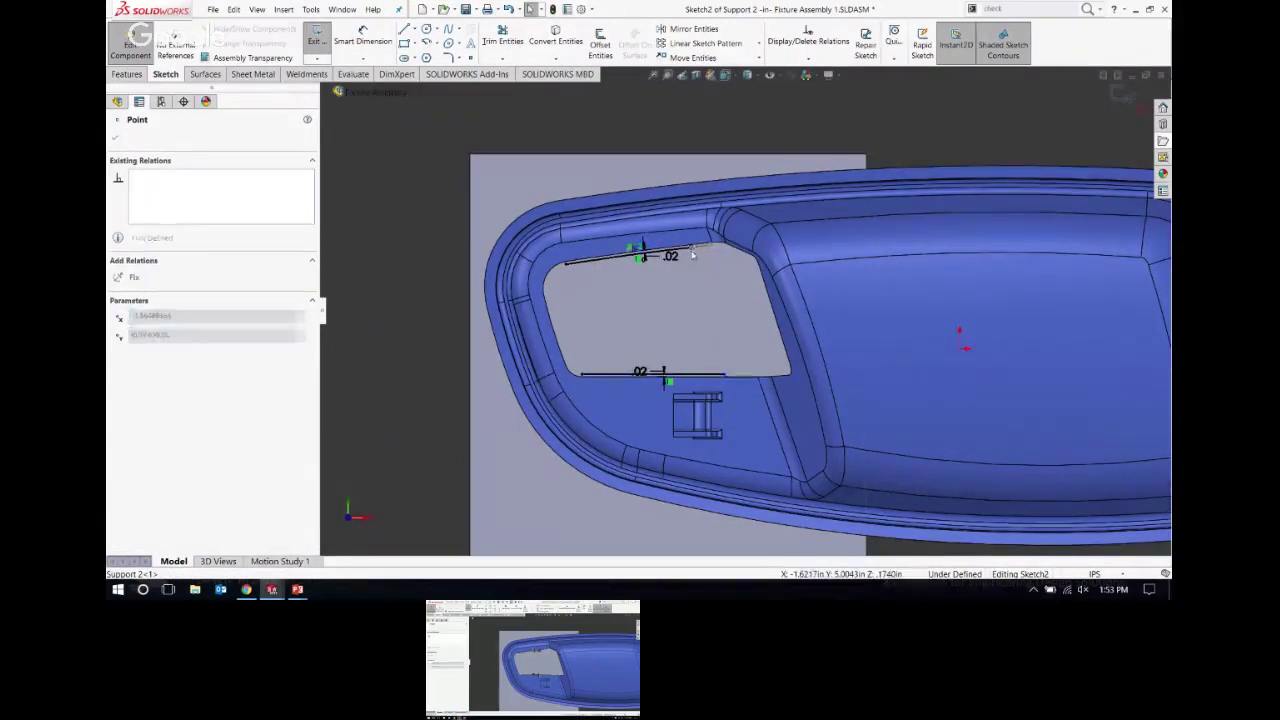
pyautogui.click(567, 268)
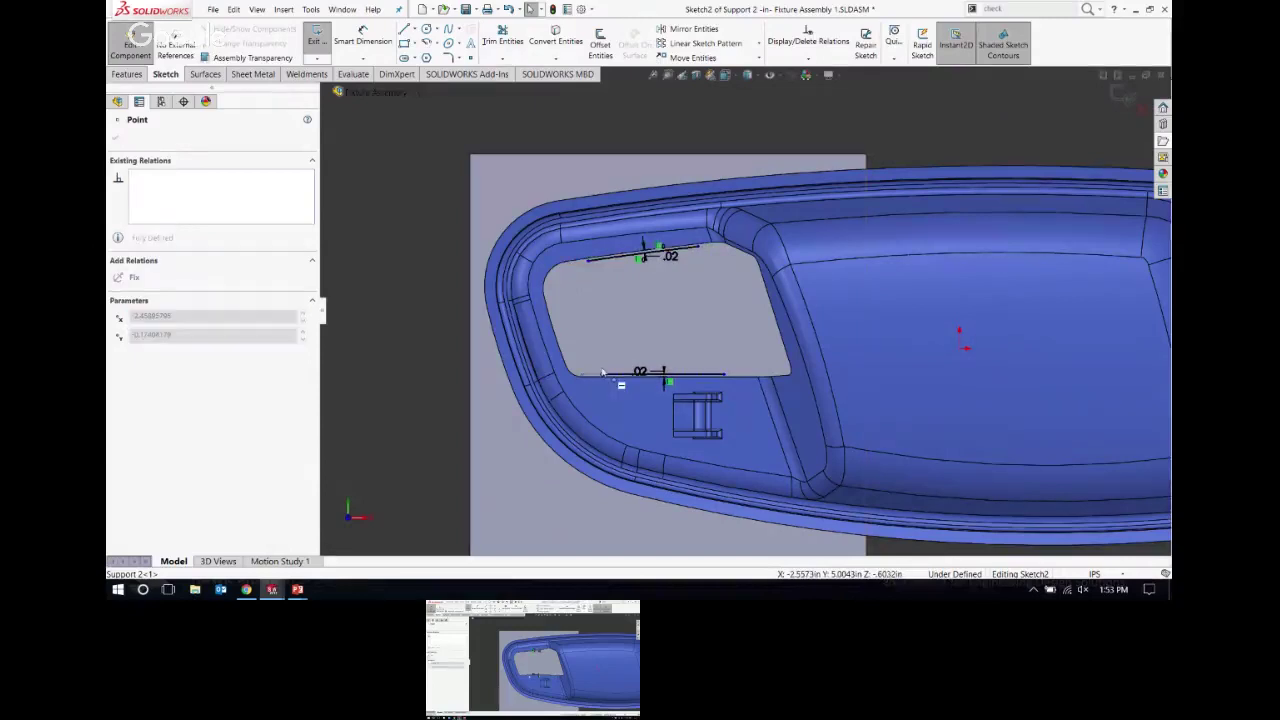
pyautogui.click(588, 373)
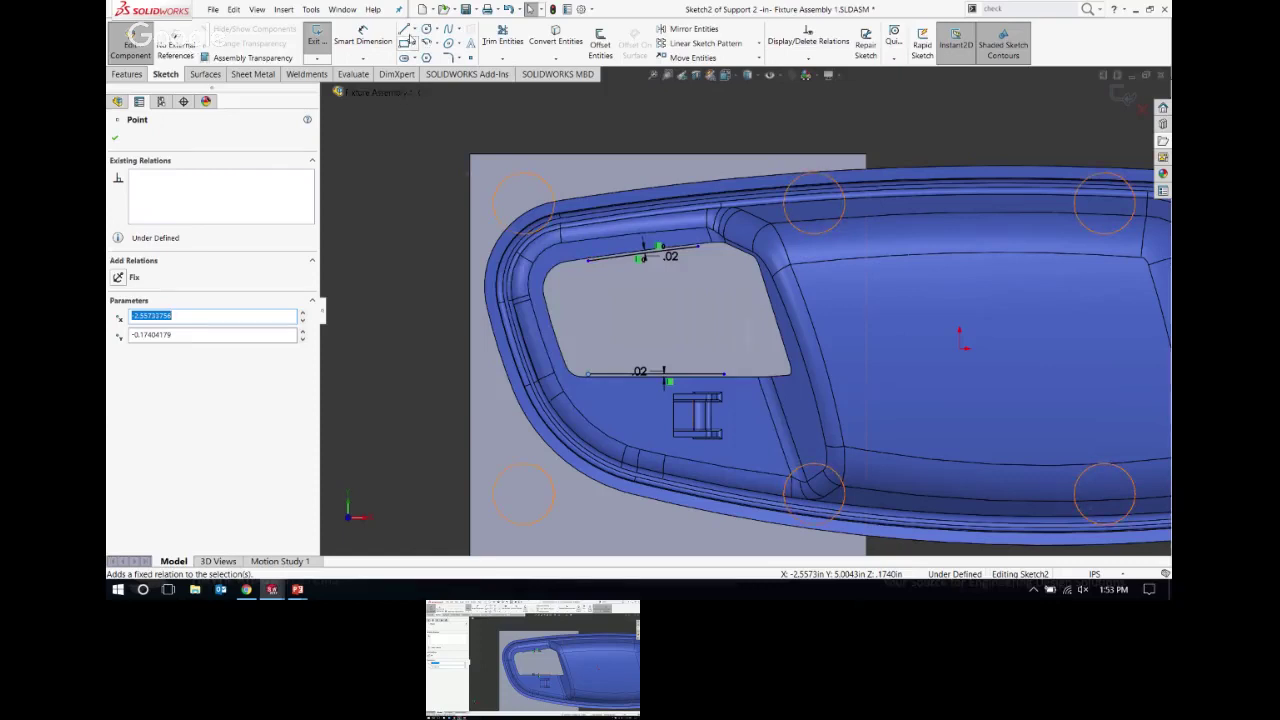
# Step: Sketch a vertical line about 0.78 in long joining the left ends of the two offset lines
pyautogui.click(404, 29)
pyautogui.click(588, 260)
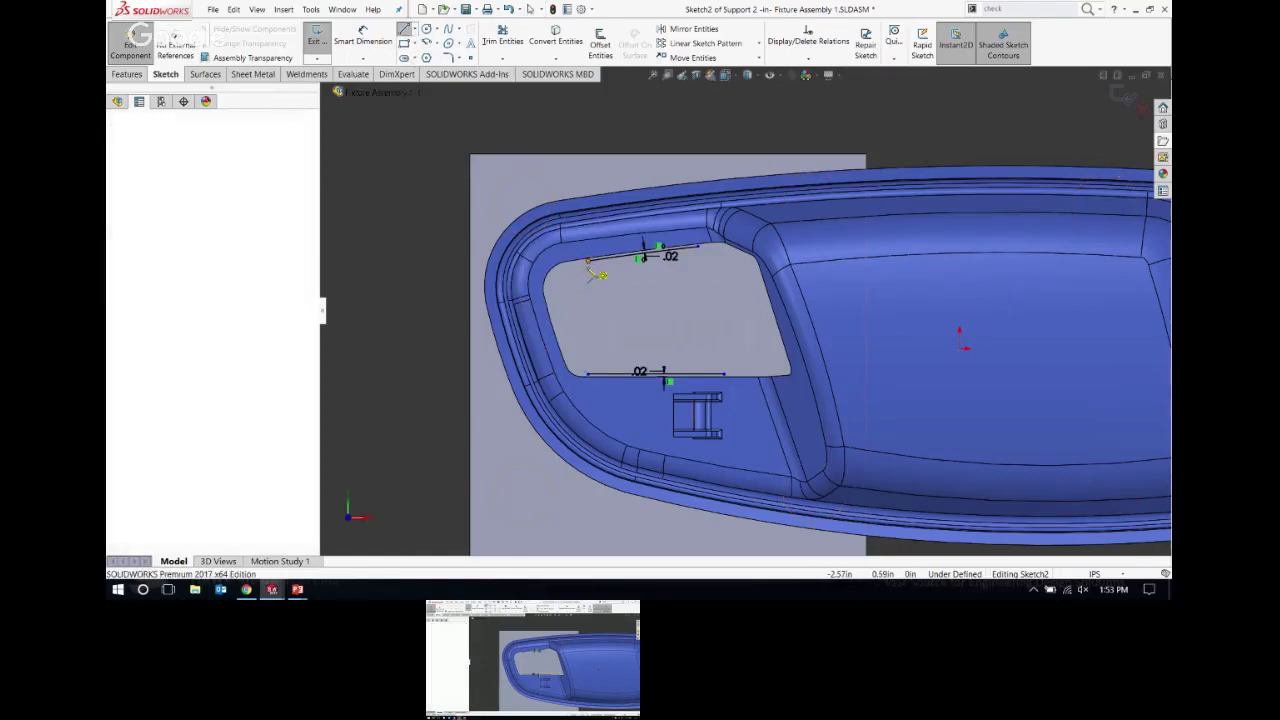
pyautogui.click(588, 373)
pyautogui.press('s')
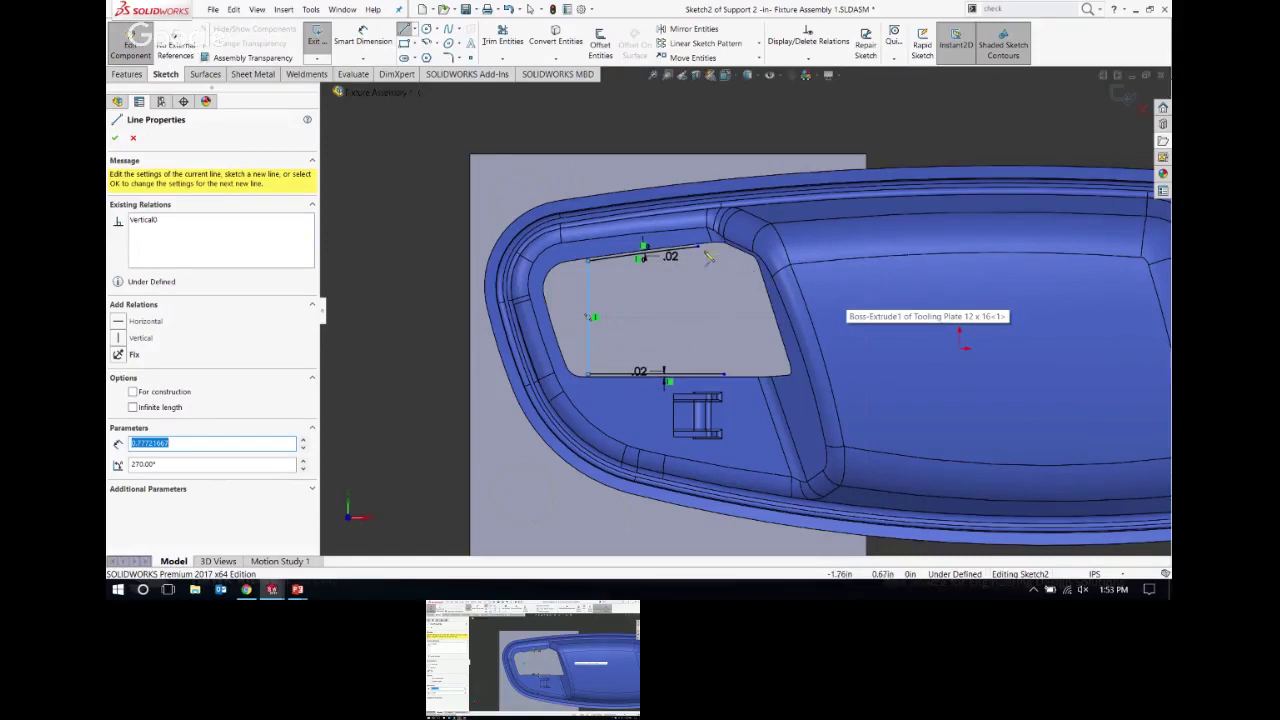
pyautogui.press('Escape')
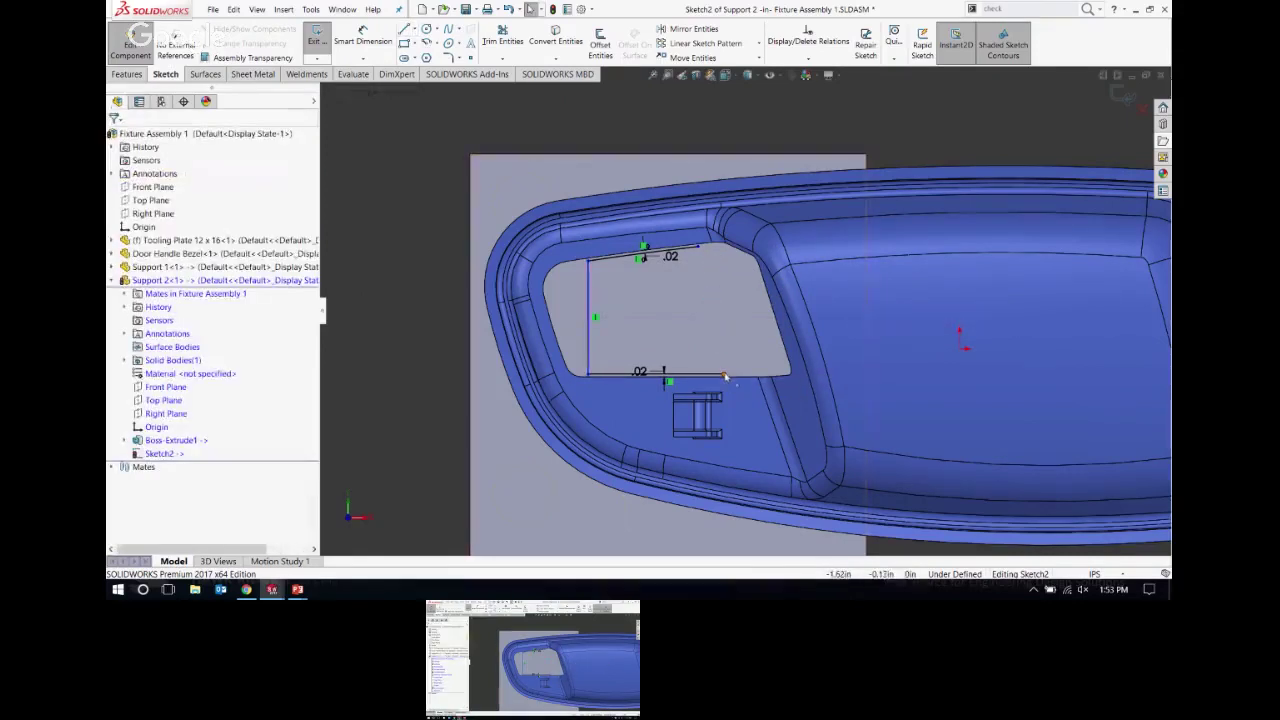
# Step: Shorten the lower offset line to align with the upper line's right end and close the profile with a vertical line about 0.88 in long
pyautogui.moveTo(725, 373); pyautogui.dragTo(699, 376)
pyautogui.press('s')
pyautogui.click(785, 323)
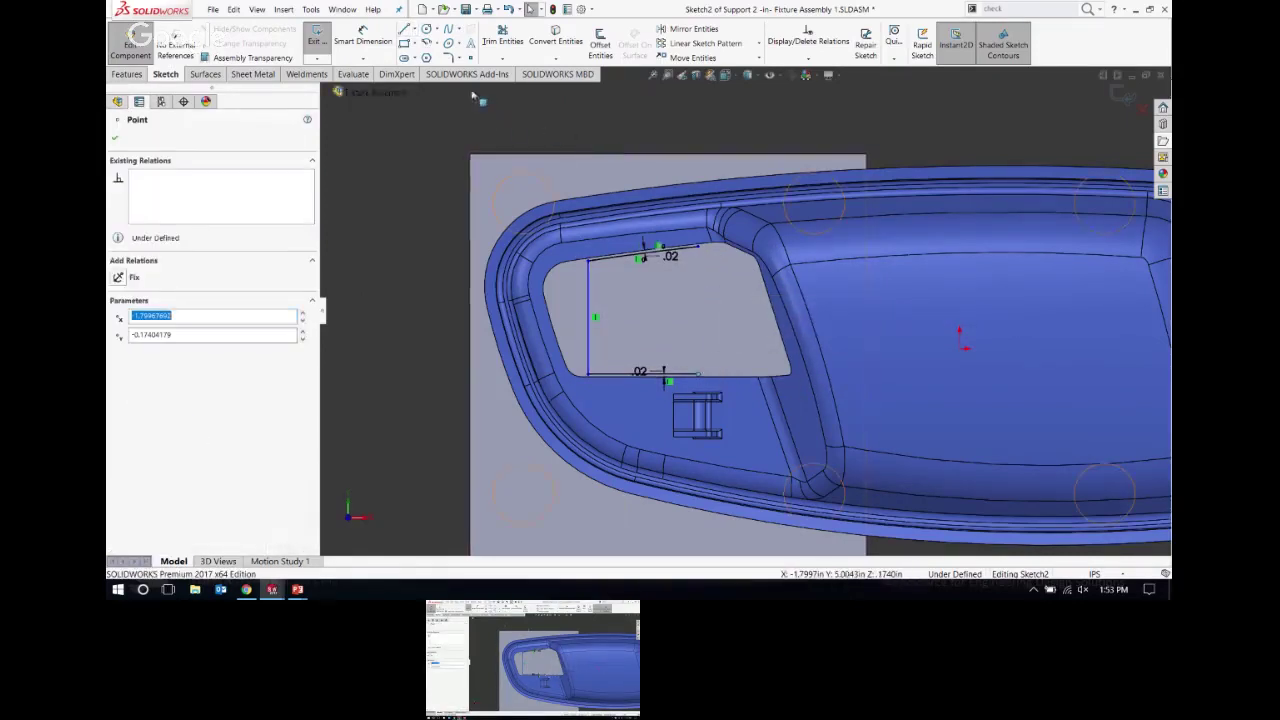
pyautogui.click(697, 246)
pyautogui.click(698, 375)
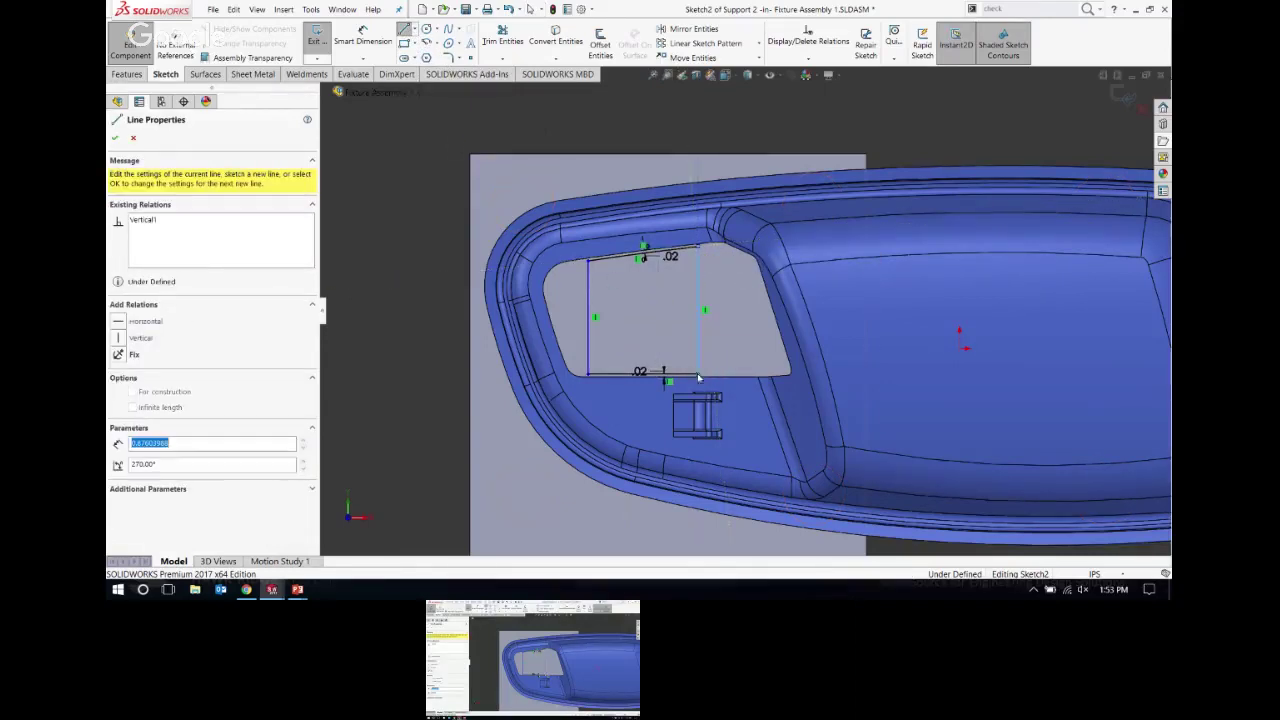
pyautogui.scroll(-8, 688, 357)
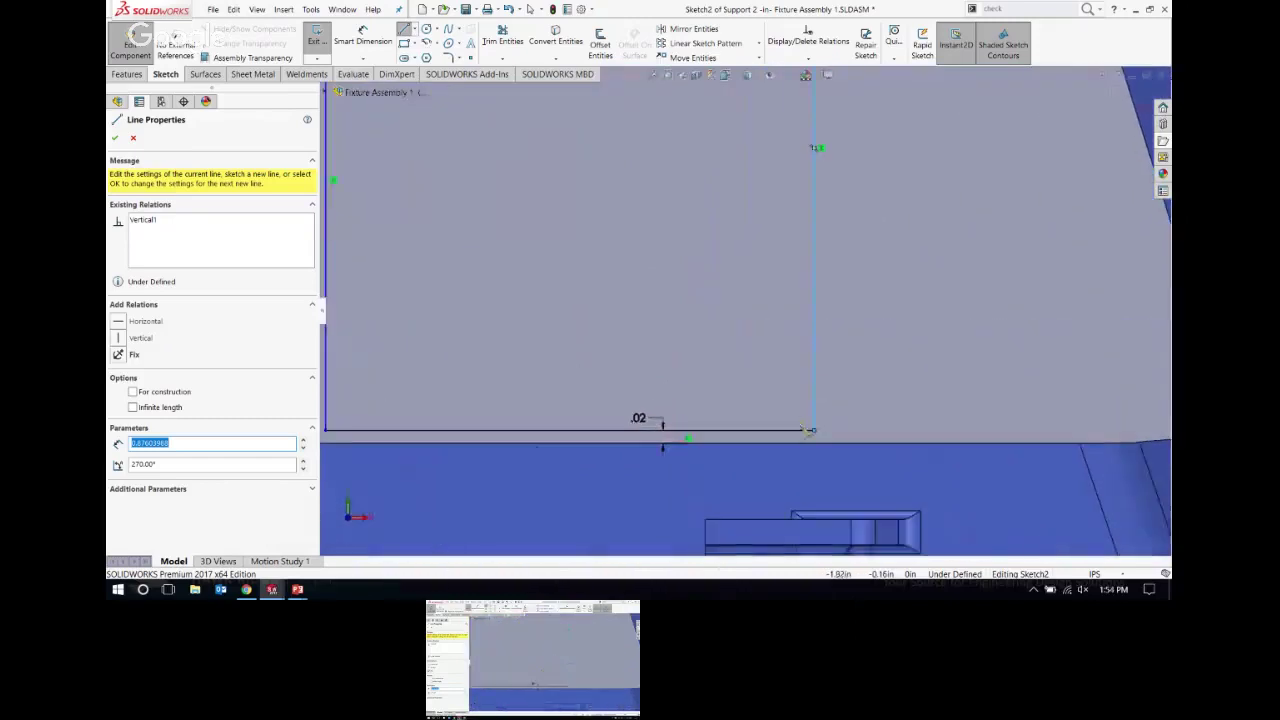
pyautogui.press('Escape')
pyautogui.scroll(-3, 808, 380)
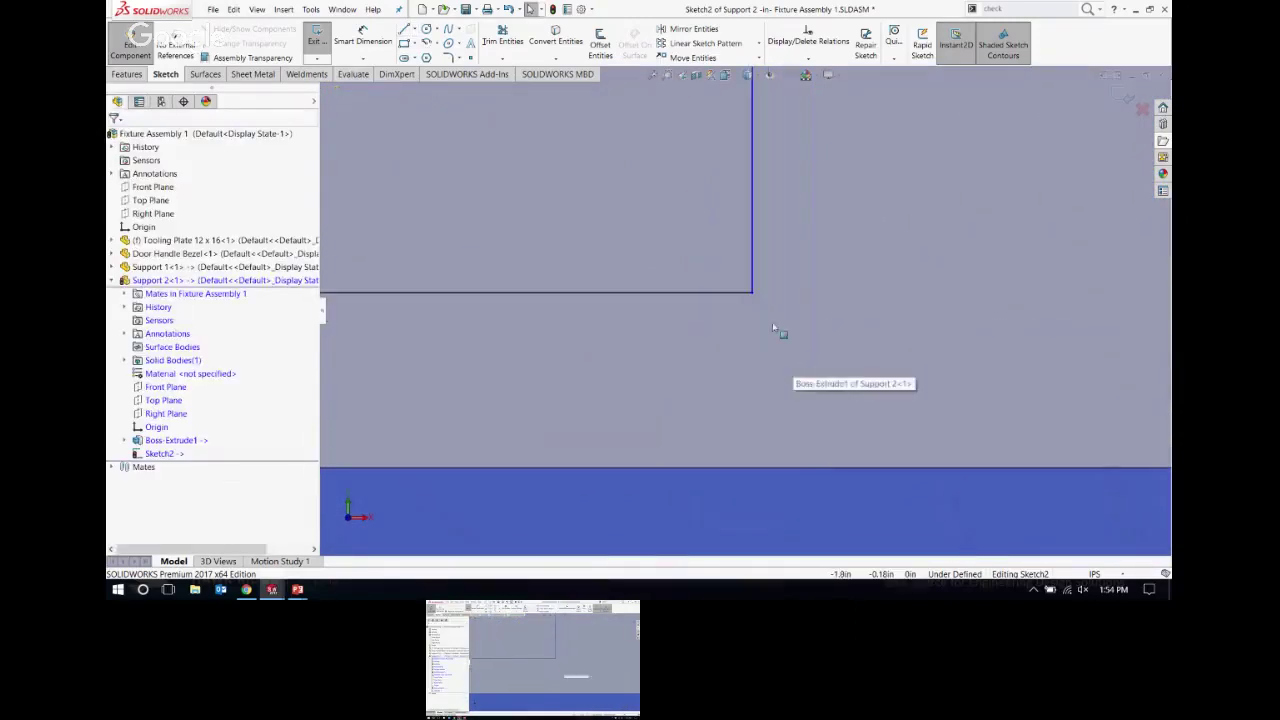
pyautogui.click(756, 298)
pyautogui.moveTo(757, 300)
pyautogui.mouseDown()
pyautogui.moveTo(808, 300)
pyautogui.moveTo(766, 302)
pyautogui.mouseUp()
pyautogui.scroll(6, 766, 303)
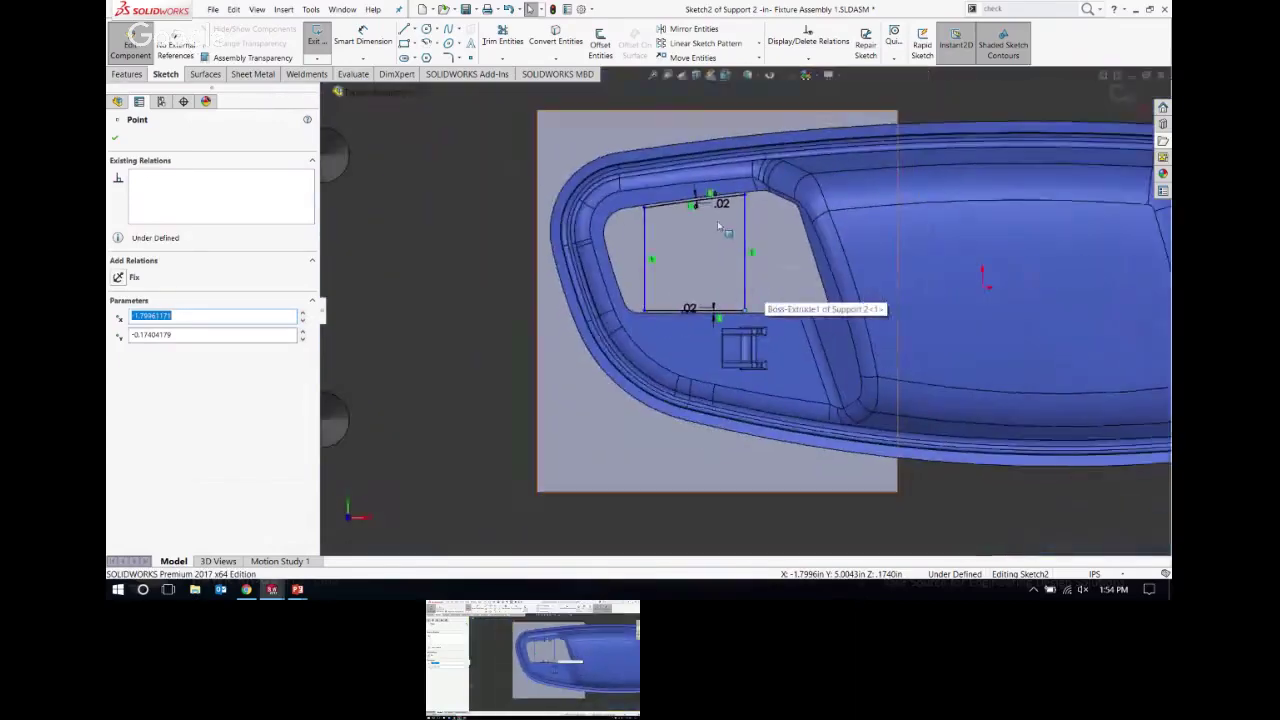
# Step: Round all four corners of the closed profile with 0.10 in sketch fillets
pyautogui.scroll(-5, 688, 283)
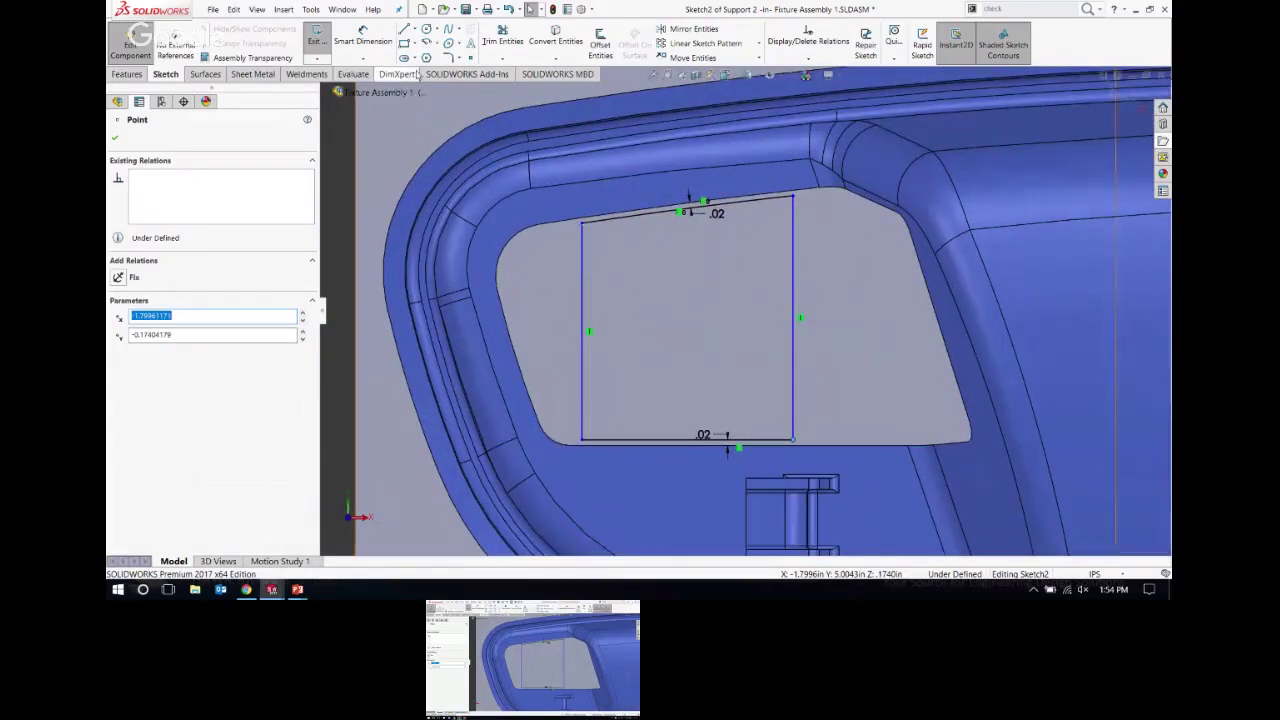
pyautogui.click(449, 57)
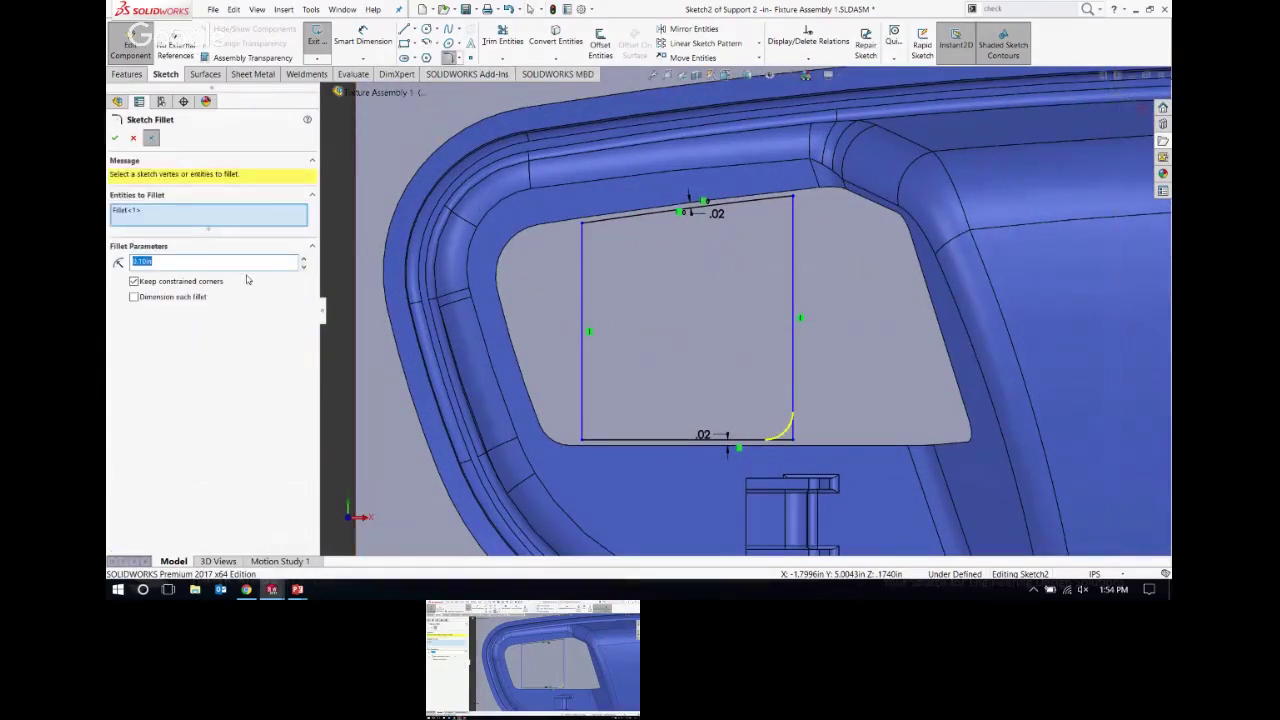
pyautogui.click(583, 442)
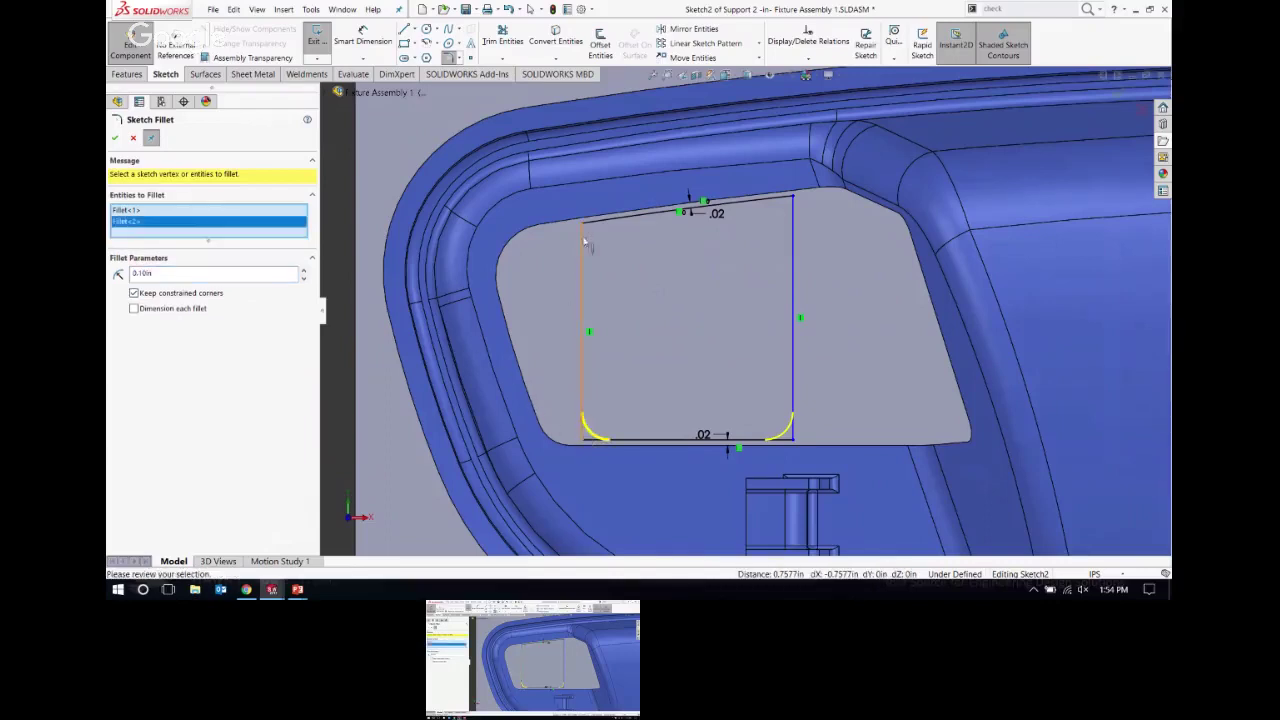
pyautogui.click(583, 222)
pyautogui.click(795, 201)
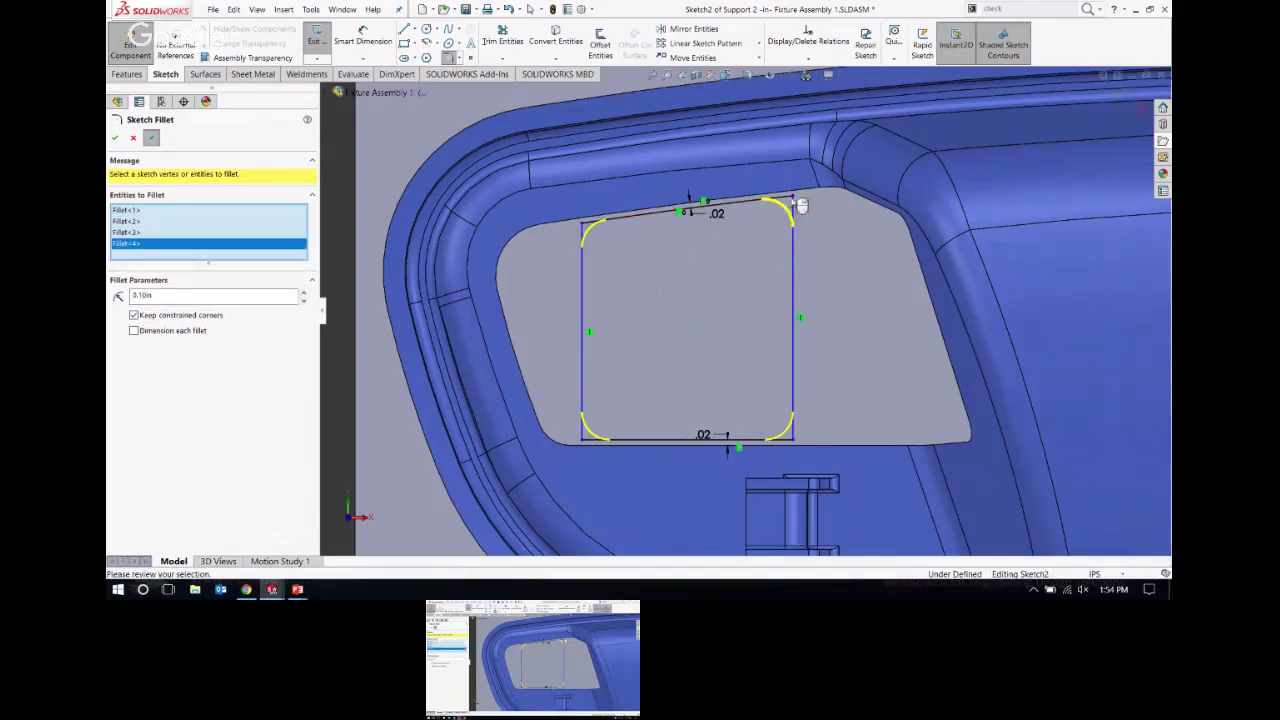
pyautogui.click(117, 139)
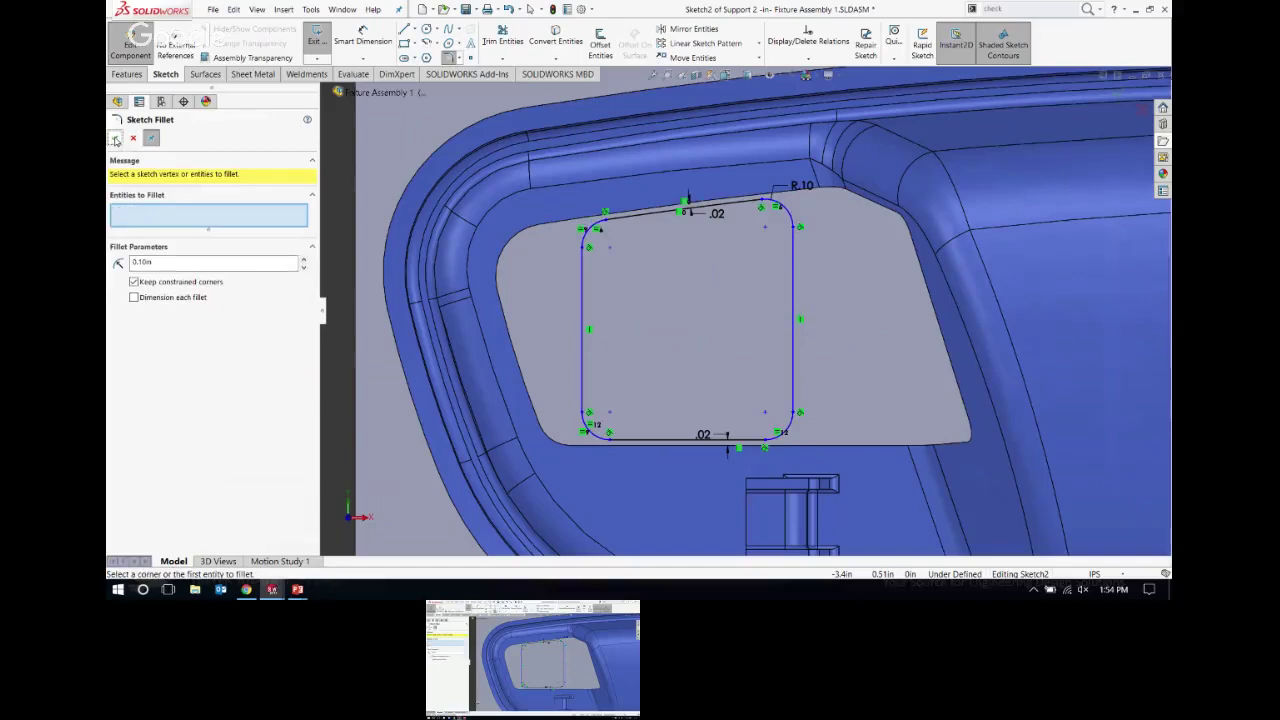
pyautogui.click(117, 139)
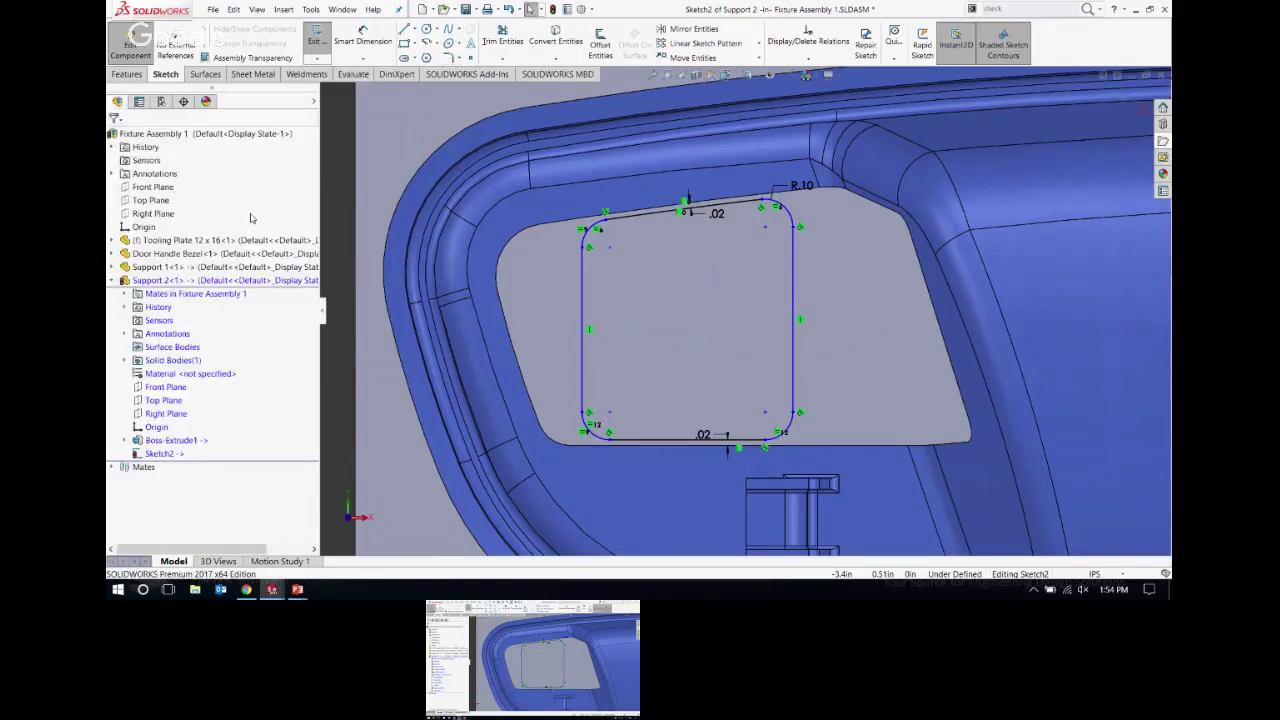
# Step: Finish the profile sketch and extrude it 0.59 in upward from the Support 2 block through the bezel's opening
pyautogui.scroll(10, 840, 183)
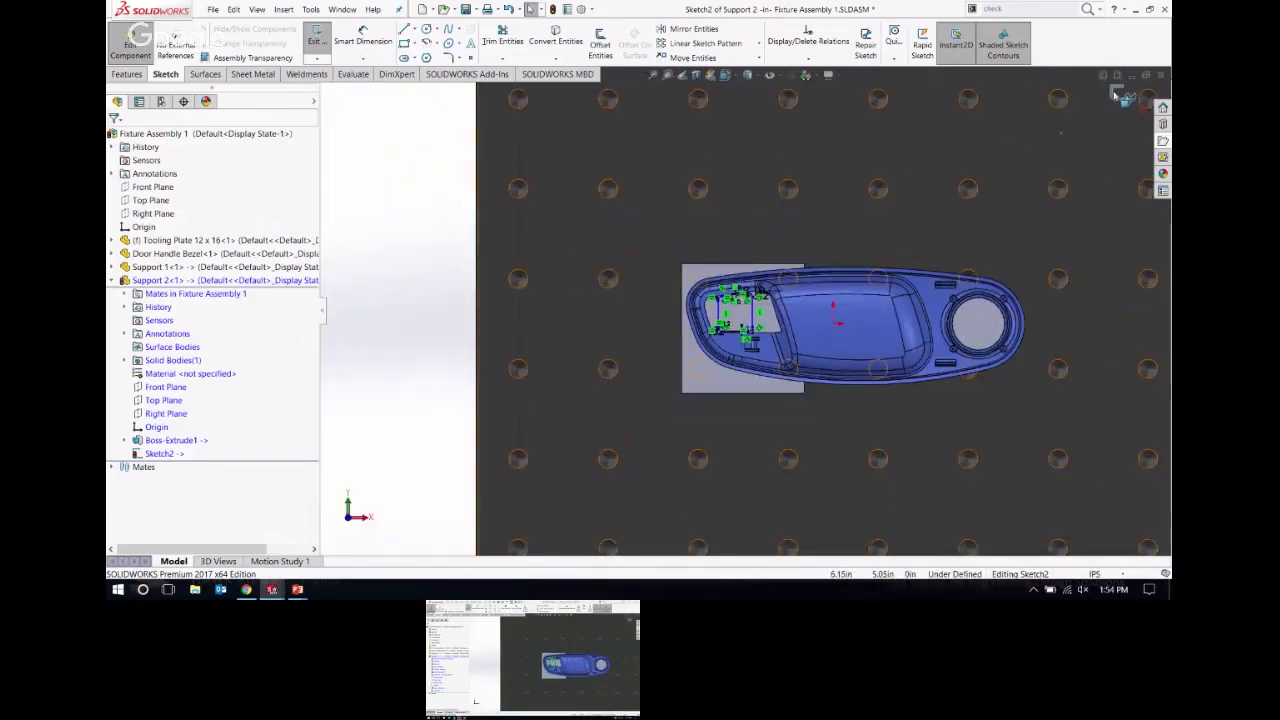
pyautogui.click(1120, 95)
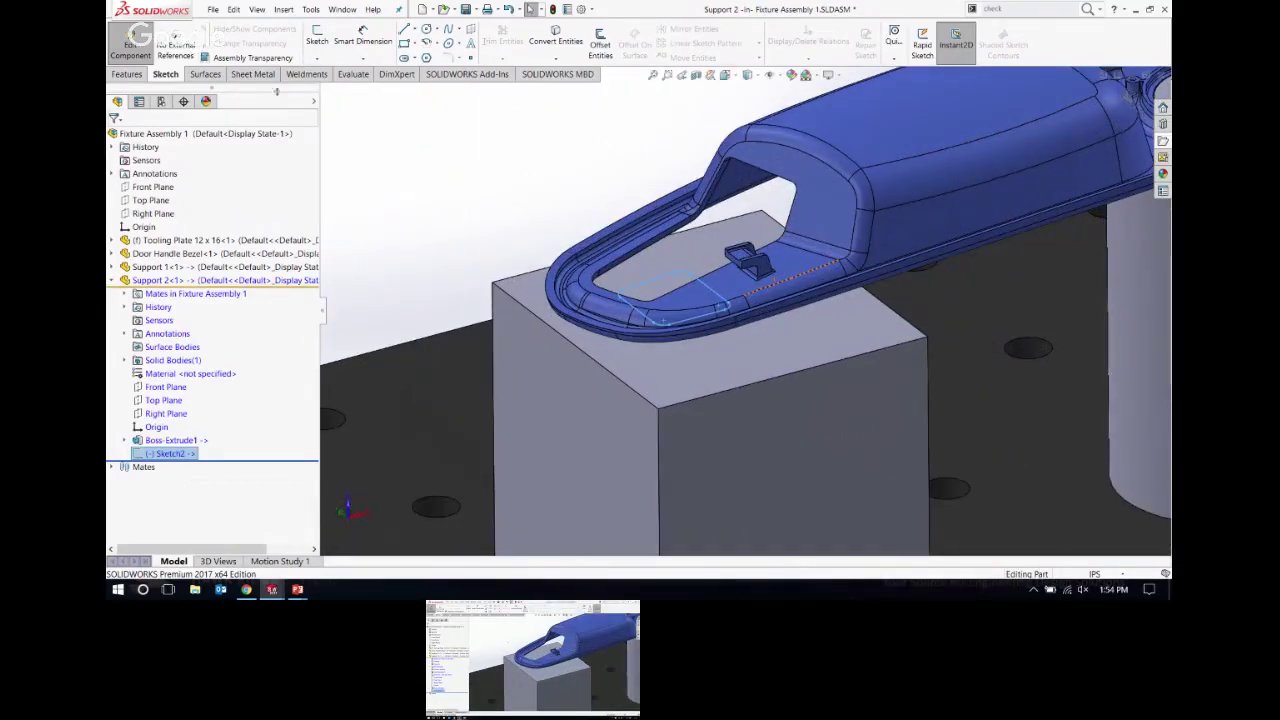
pyautogui.click(126, 74)
pyautogui.click(322, 40)
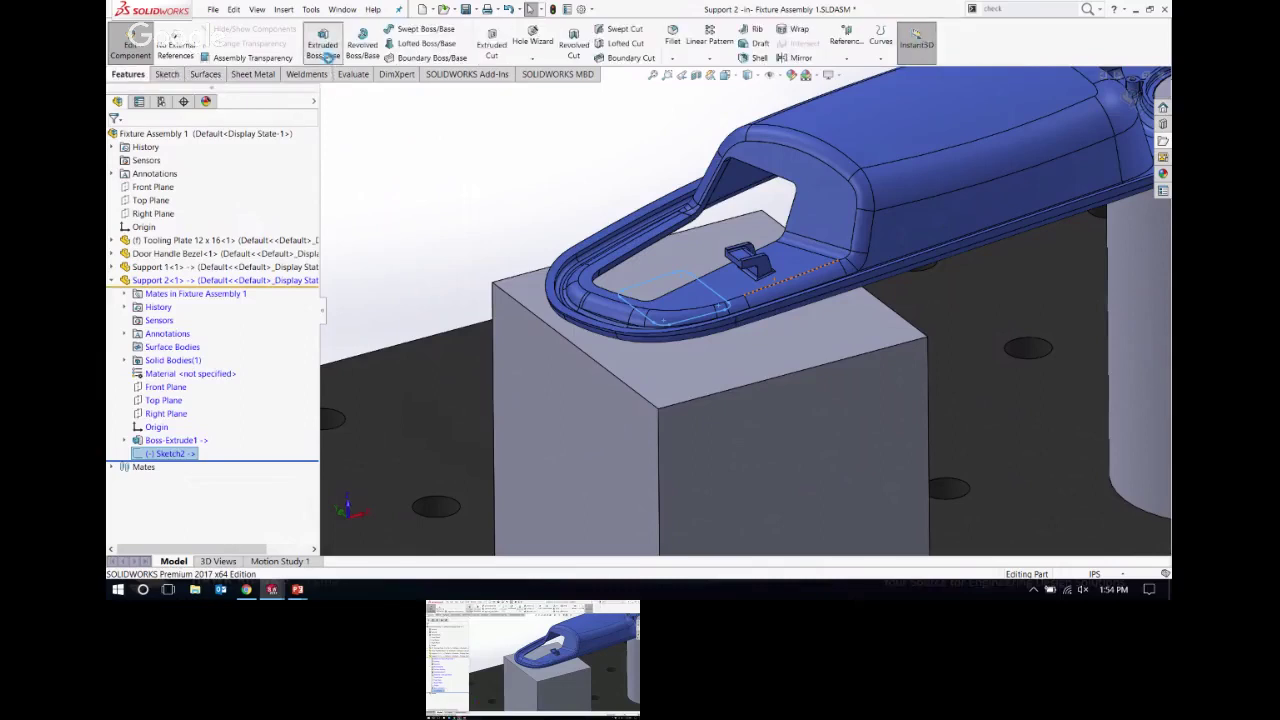
pyautogui.click(676, 285)
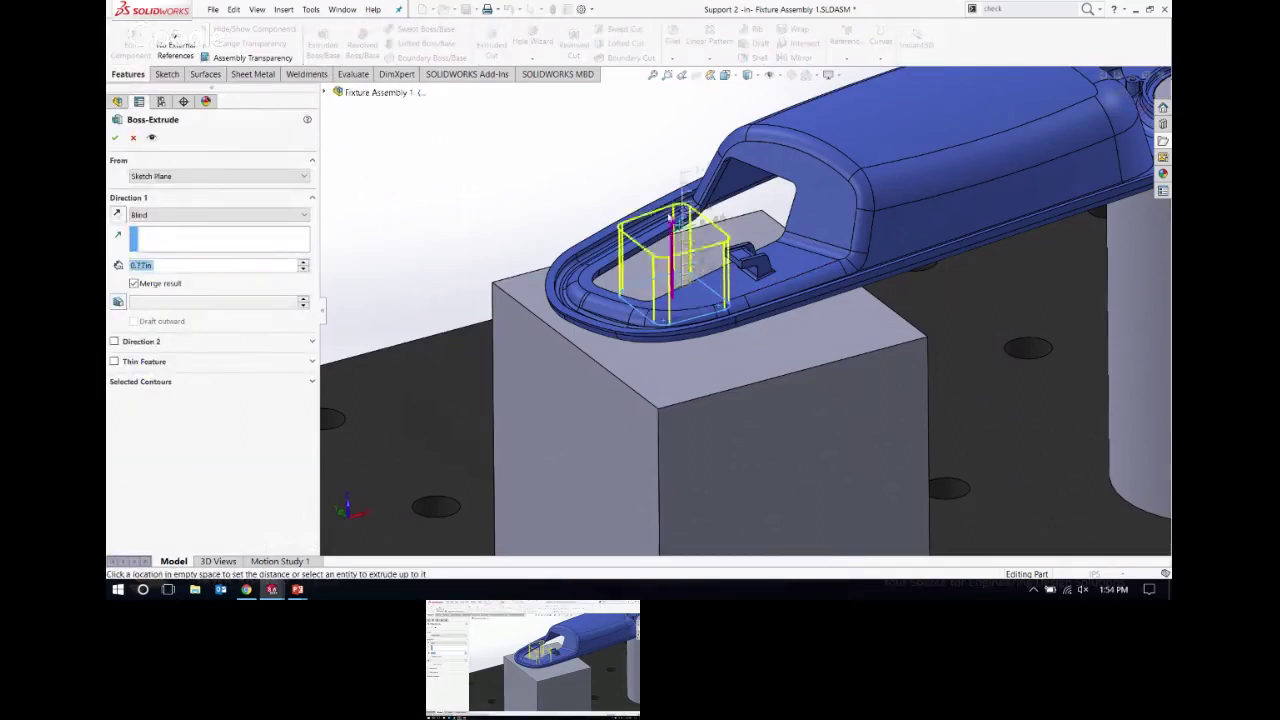
pyautogui.click(672, 262)
pyautogui.moveTo(680, 265); pyautogui.dragTo(737, 219, button='middle')
pyautogui.scroll(-3, 742, 244)
pyautogui.click(729, 215)
pyautogui.click(729, 225)
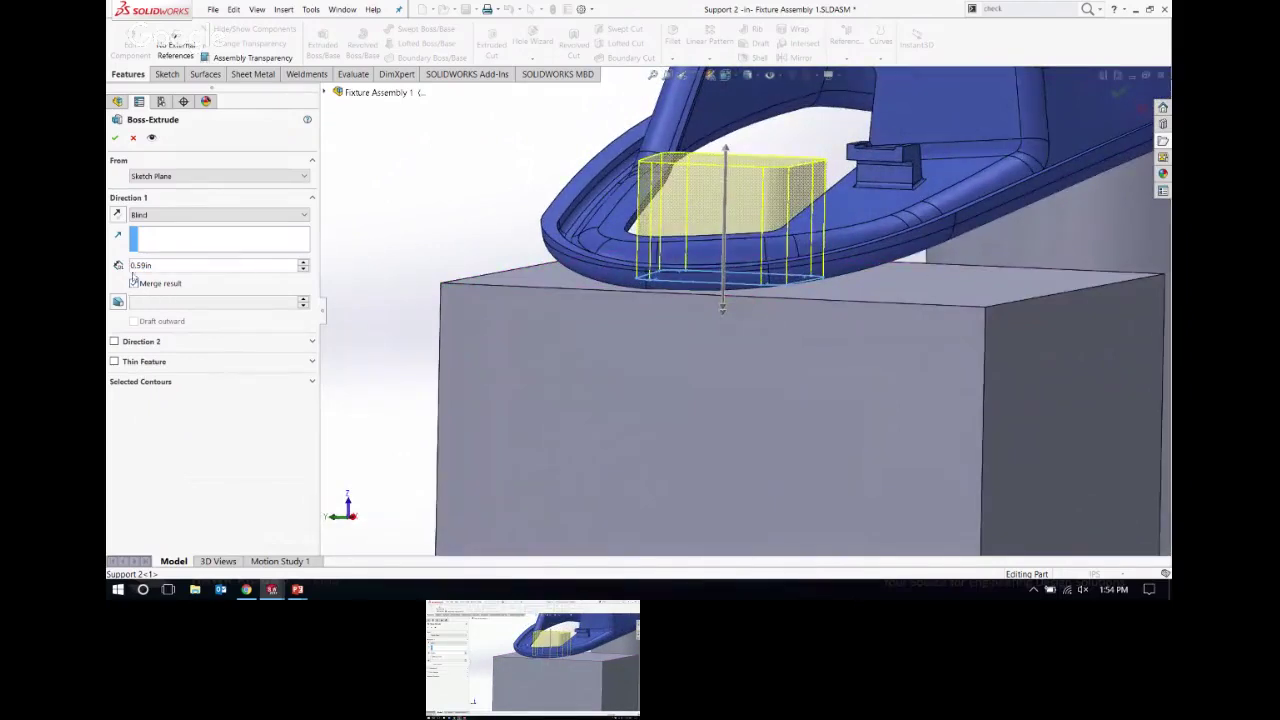
pyautogui.click(115, 137)
# Step: Examine how the extruded locating boss fits inside the bezel's opening from several angles
pyautogui.scroll(5, 644, 275)
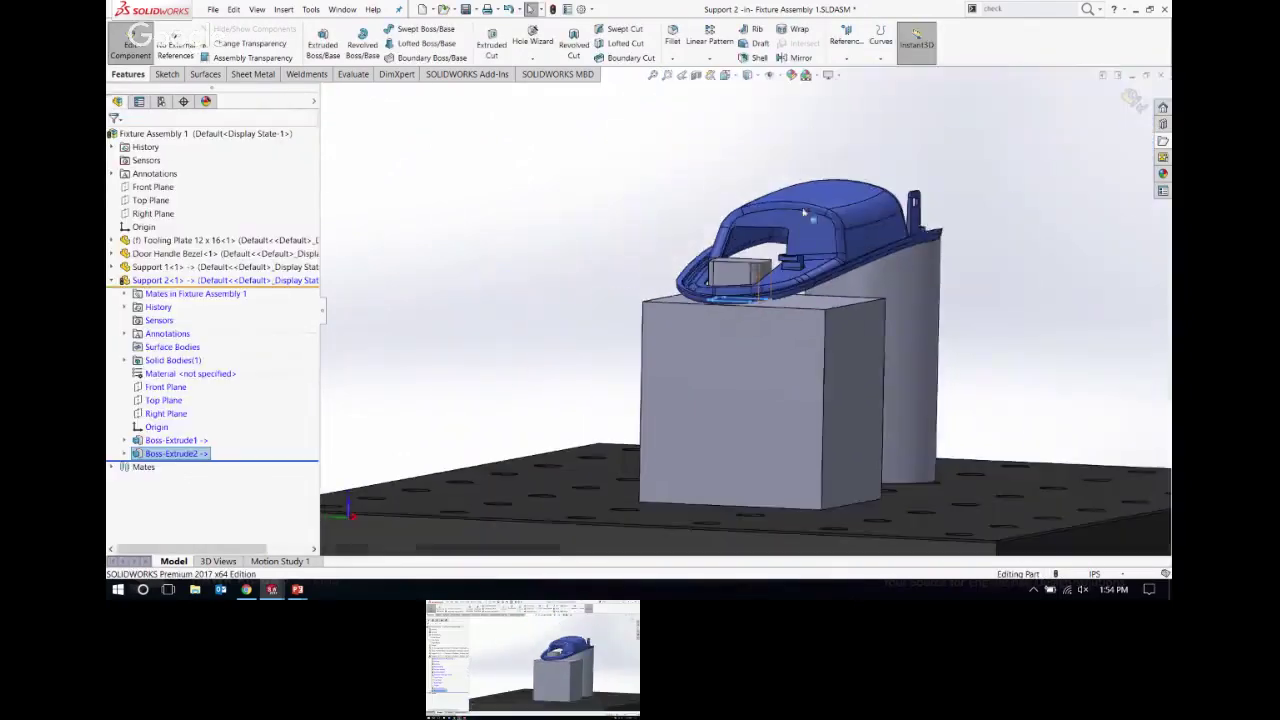
pyautogui.click(644, 275)
pyautogui.moveTo(644, 275); pyautogui.dragTo(760, 192, button='middle')
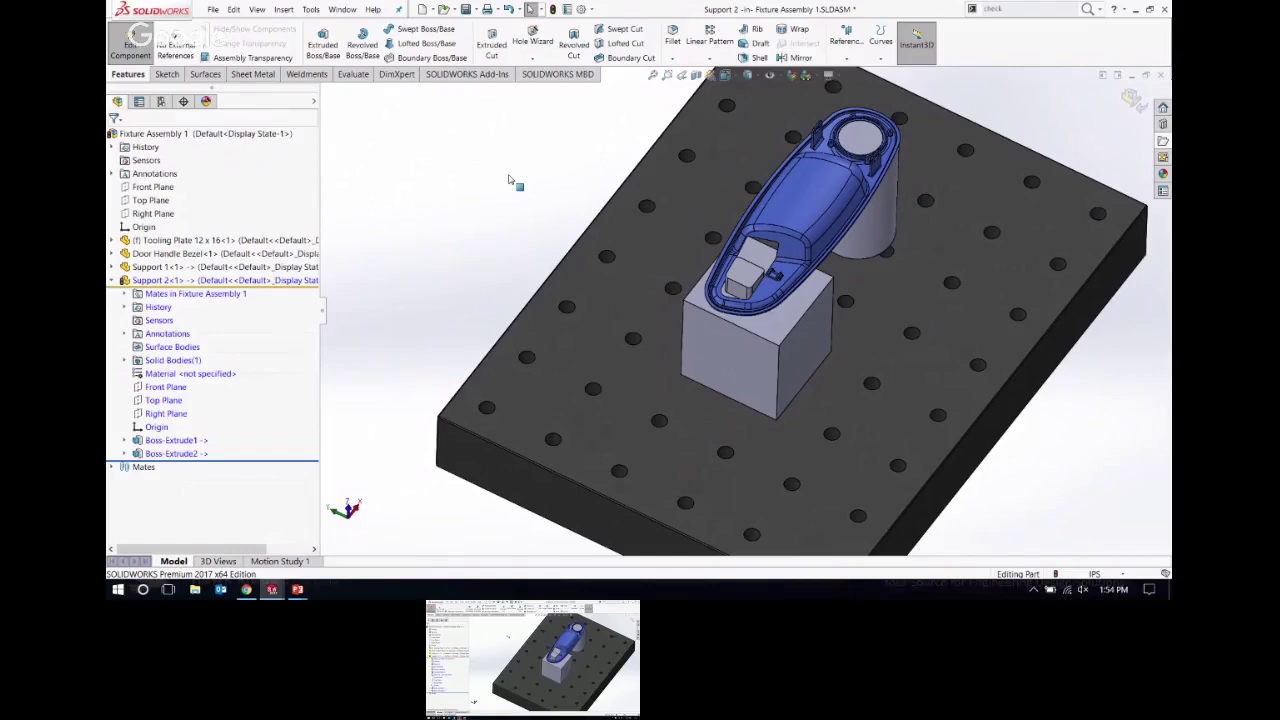
pyautogui.scroll(-5, 722, 300)
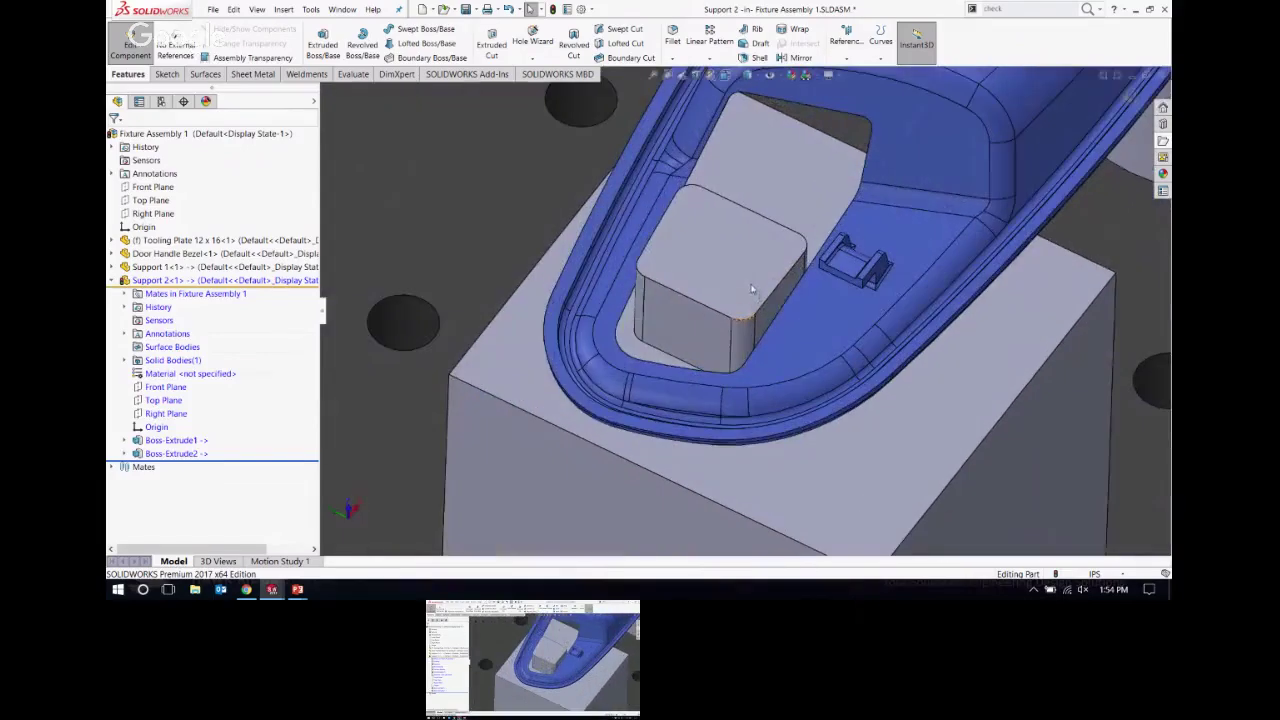
pyautogui.moveTo(734, 290); pyautogui.dragTo(407, 215, button='middle')
pyautogui.scroll(8, 410, 220)
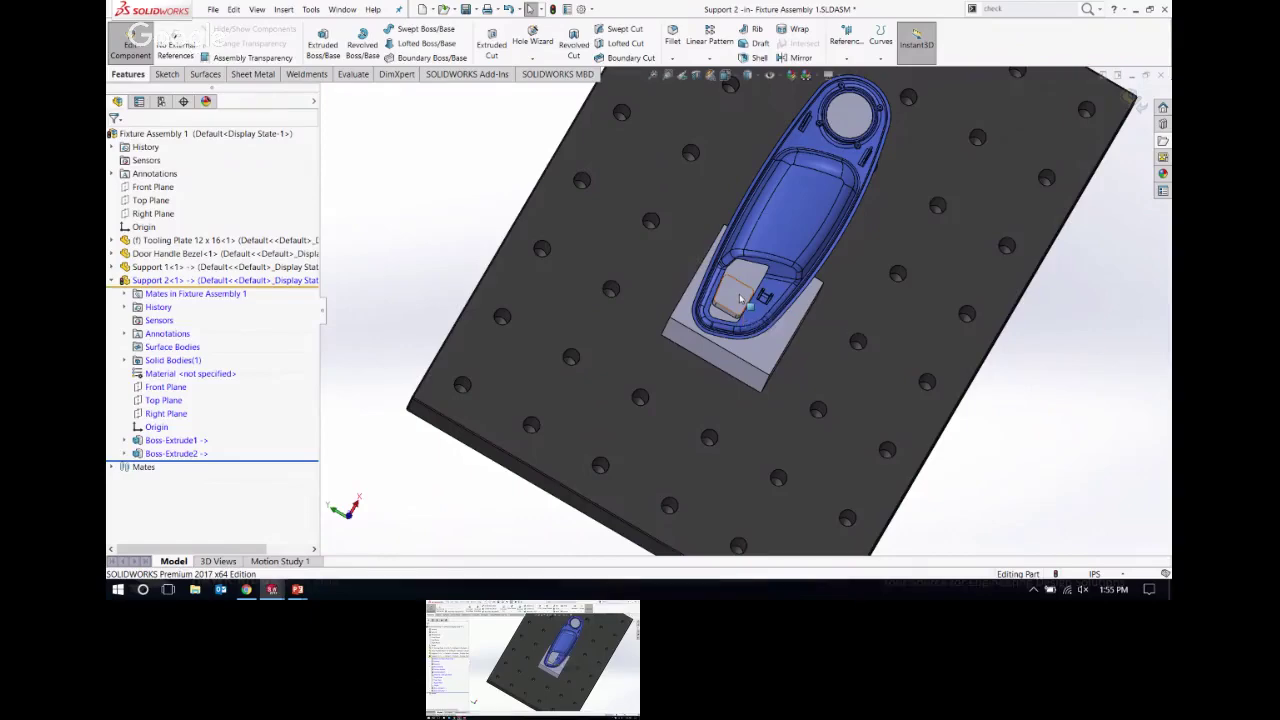
pyautogui.hotkey('ctrl', '7')
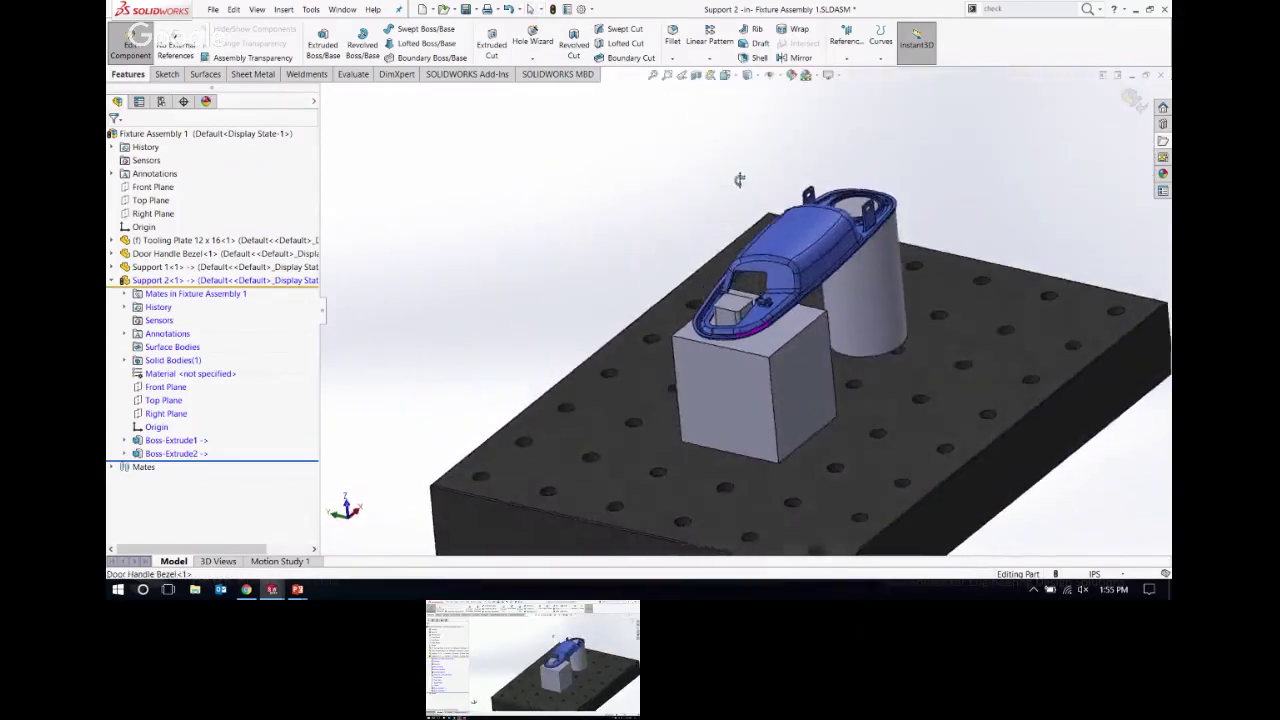
pyautogui.scroll(-5, 760, 309)
pyautogui.moveTo(760, 309); pyautogui.dragTo(716, 357, button='middle')
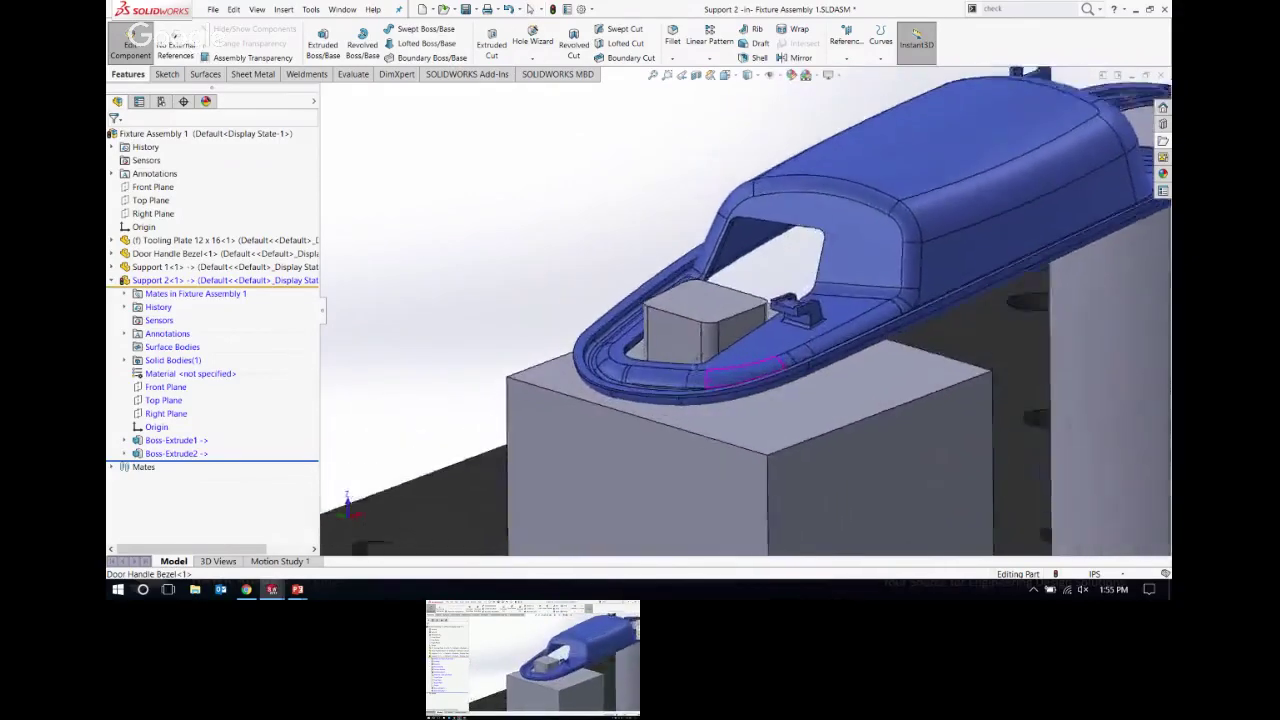
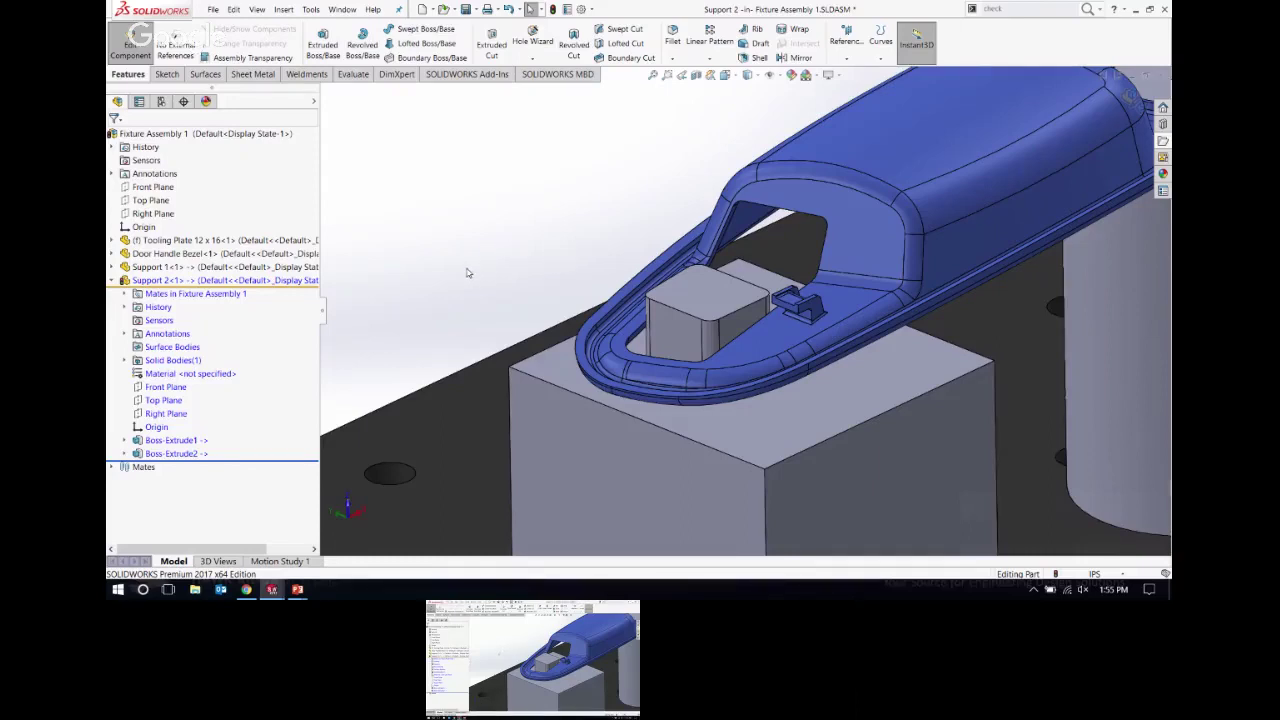
# Step: Finish editing Support 2 in context, return to the assembly, and collapse the part's feature list
pyautogui.hotkey('ctrl', 'shift', 'e')
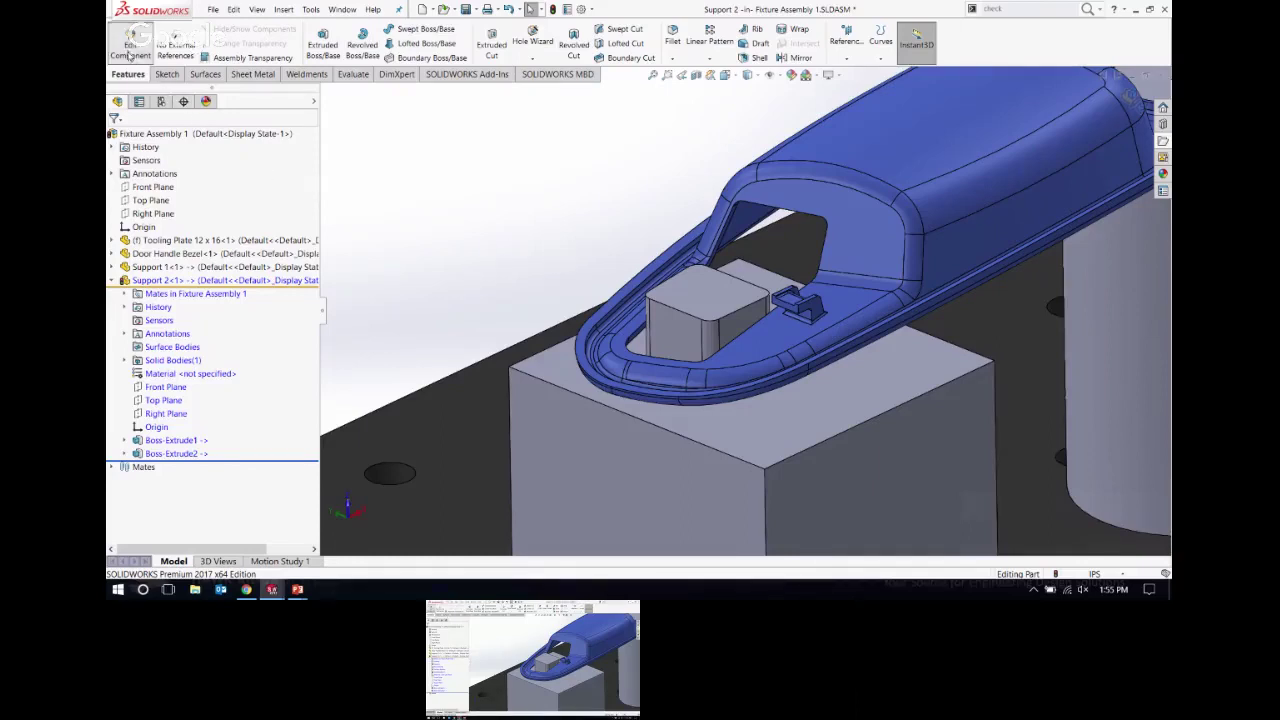
pyautogui.moveTo(740, 320); pyautogui.dragTo(667, 248, button='middle')
pyautogui.scroll(5, 667, 248)
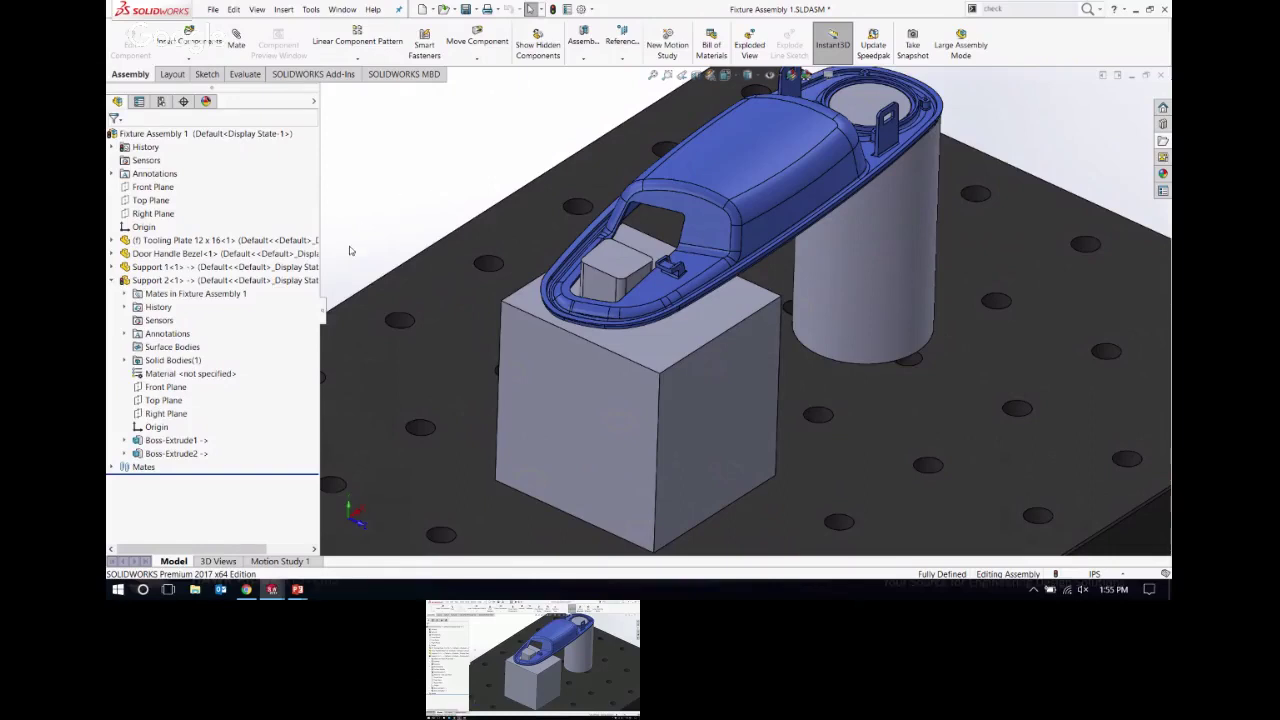
pyautogui.moveTo(186, 447)
pyautogui.click(112, 281)
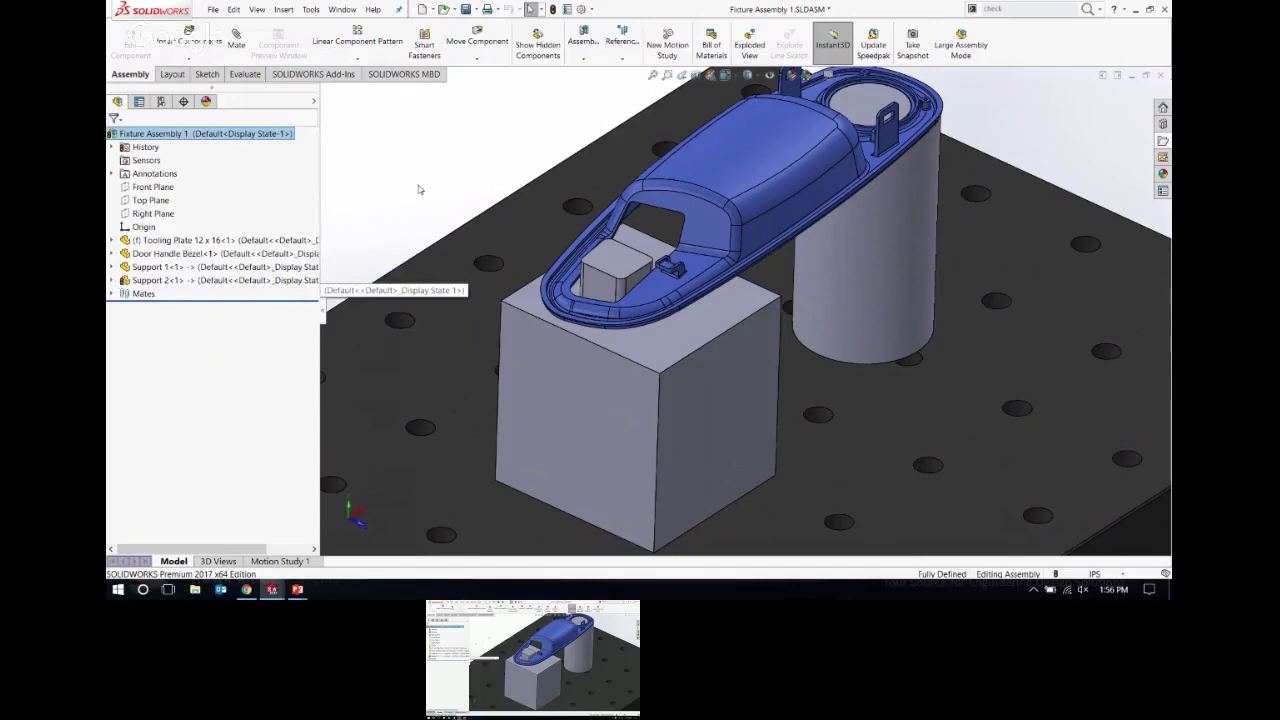
# Step: Open Support 2 as a separate part and make its solid body visible
pyautogui.click(668, 360)
pyautogui.click(696, 272)
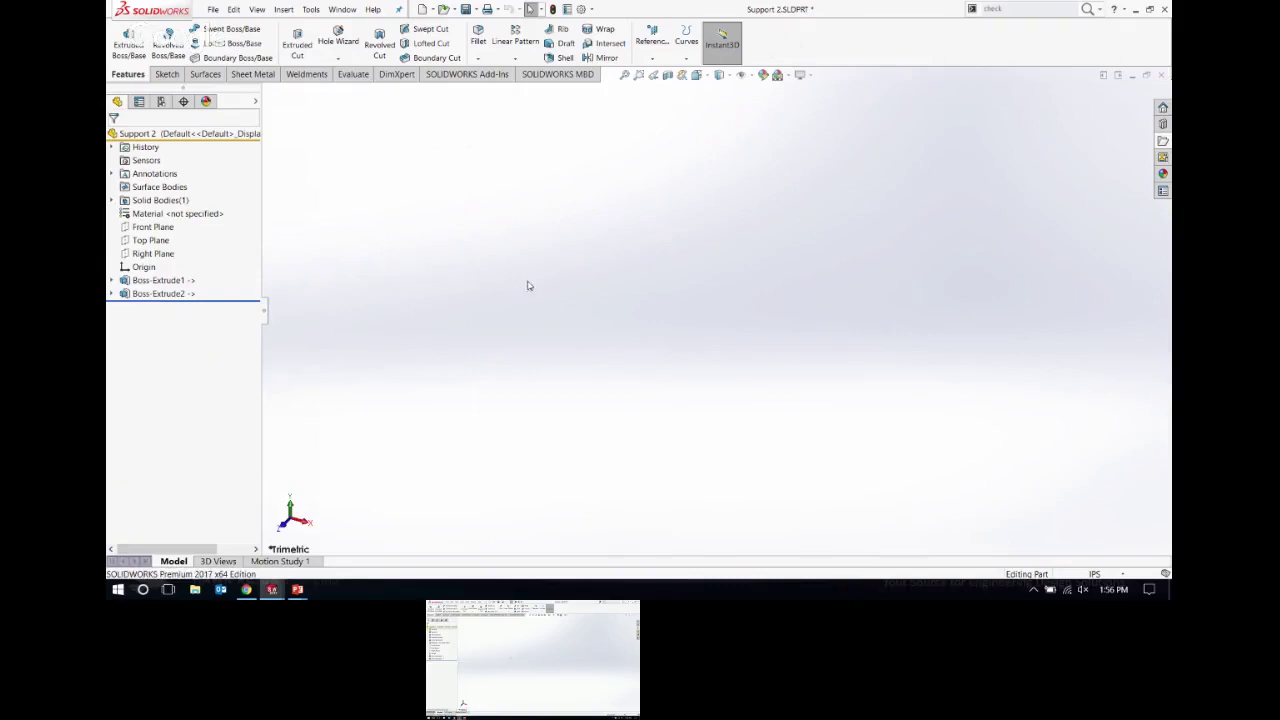
pyautogui.hotkey('ctrl', '7')
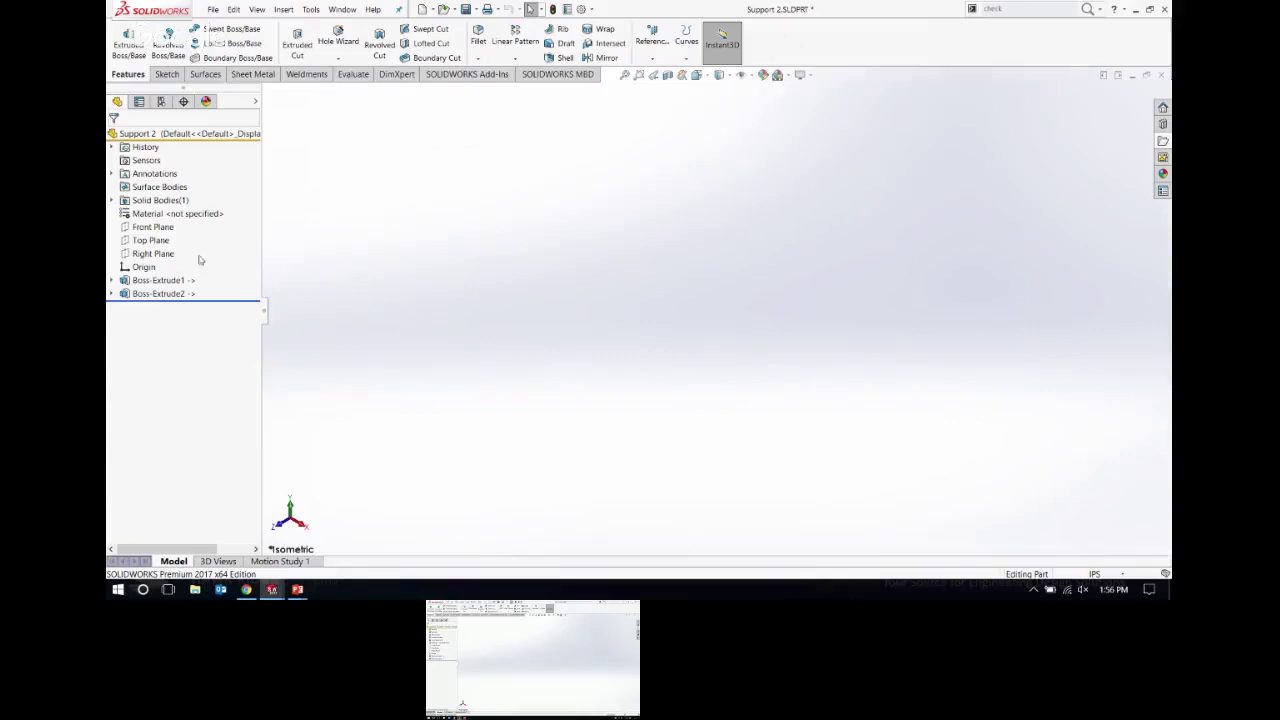
pyautogui.click(158, 282)
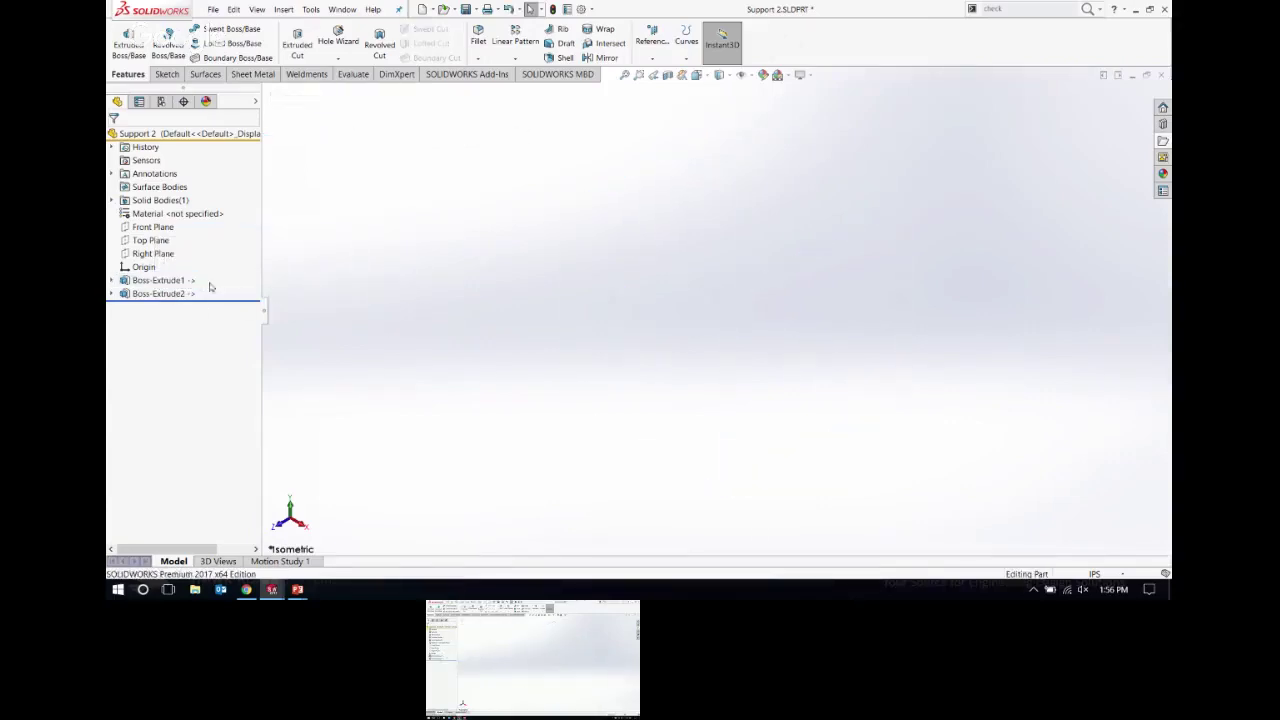
pyautogui.click(162, 281)
pyautogui.click(423, 329)
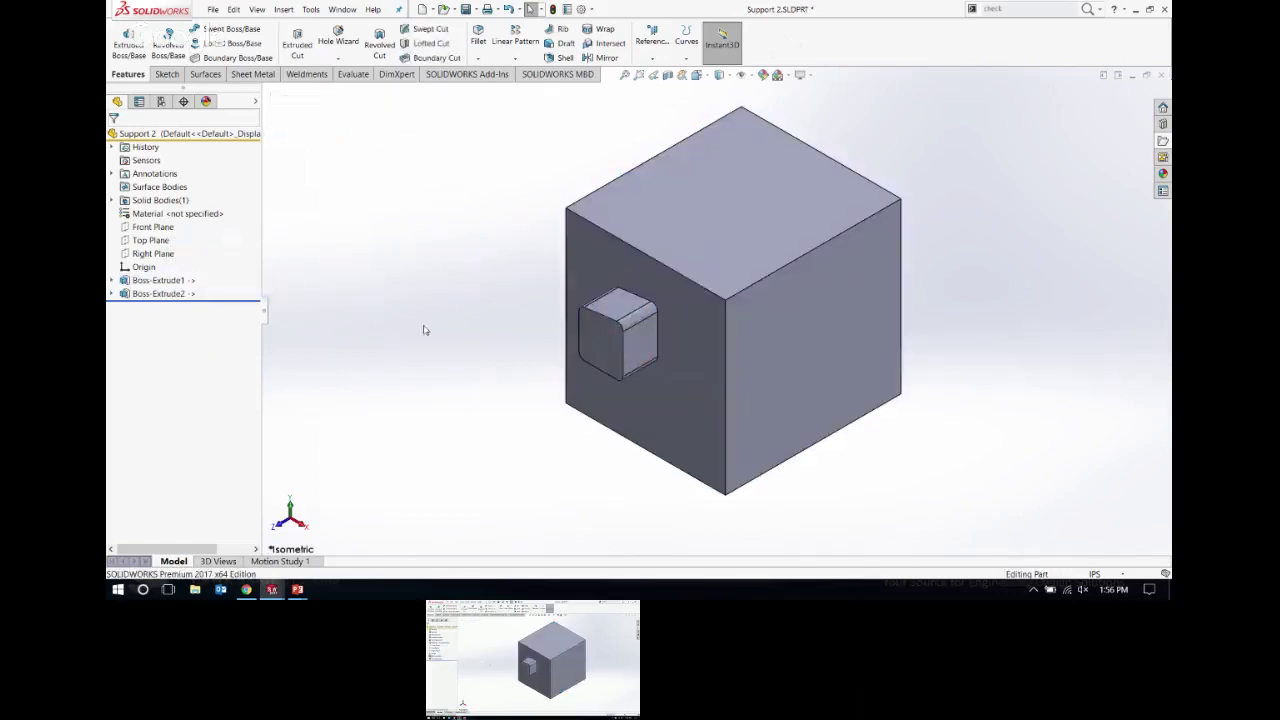
pyautogui.moveTo(686, 374); pyautogui.dragTo(309, 330, button='middle')
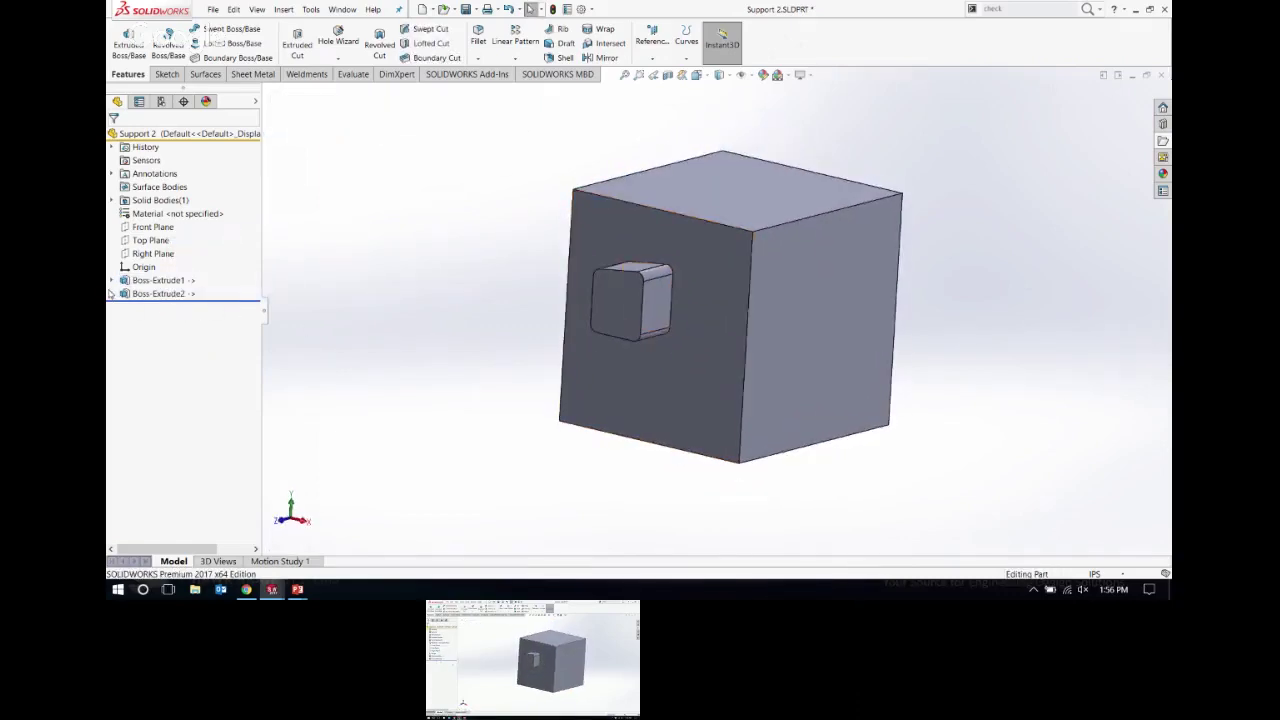
# Step: Edit the locating boss's sketch and delete the upper line's offset relation to the bezel edge
pyautogui.click(113, 294)
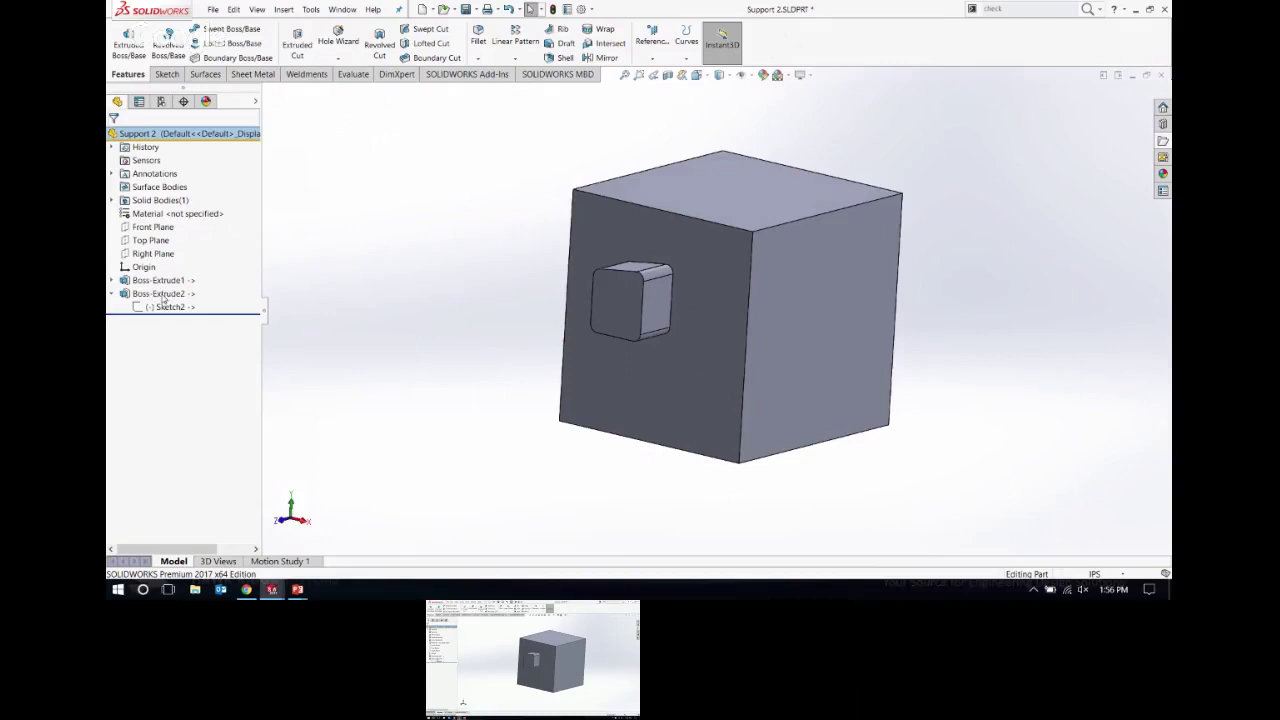
pyautogui.moveTo(163, 299)
pyautogui.click(175, 308)
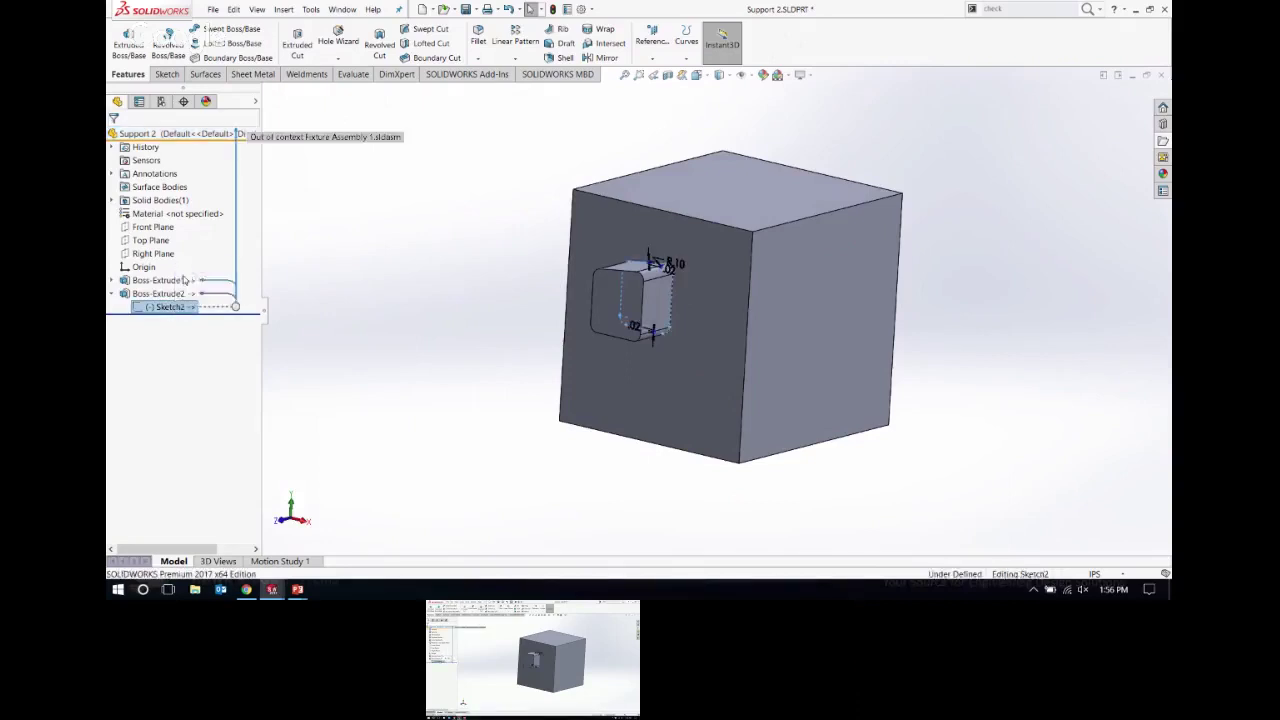
pyautogui.click(184, 274)
pyautogui.scroll(-5, 669, 300)
pyautogui.scroll(-3, 669, 300)
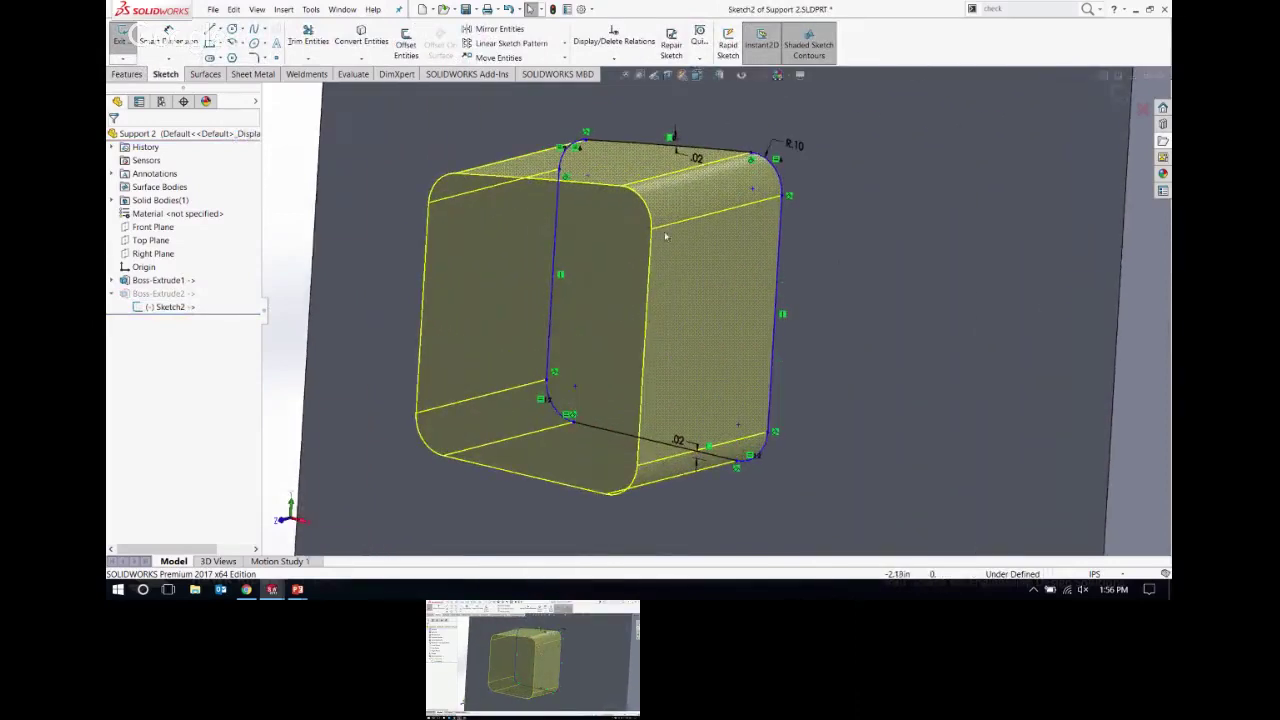
pyautogui.click(670, 140)
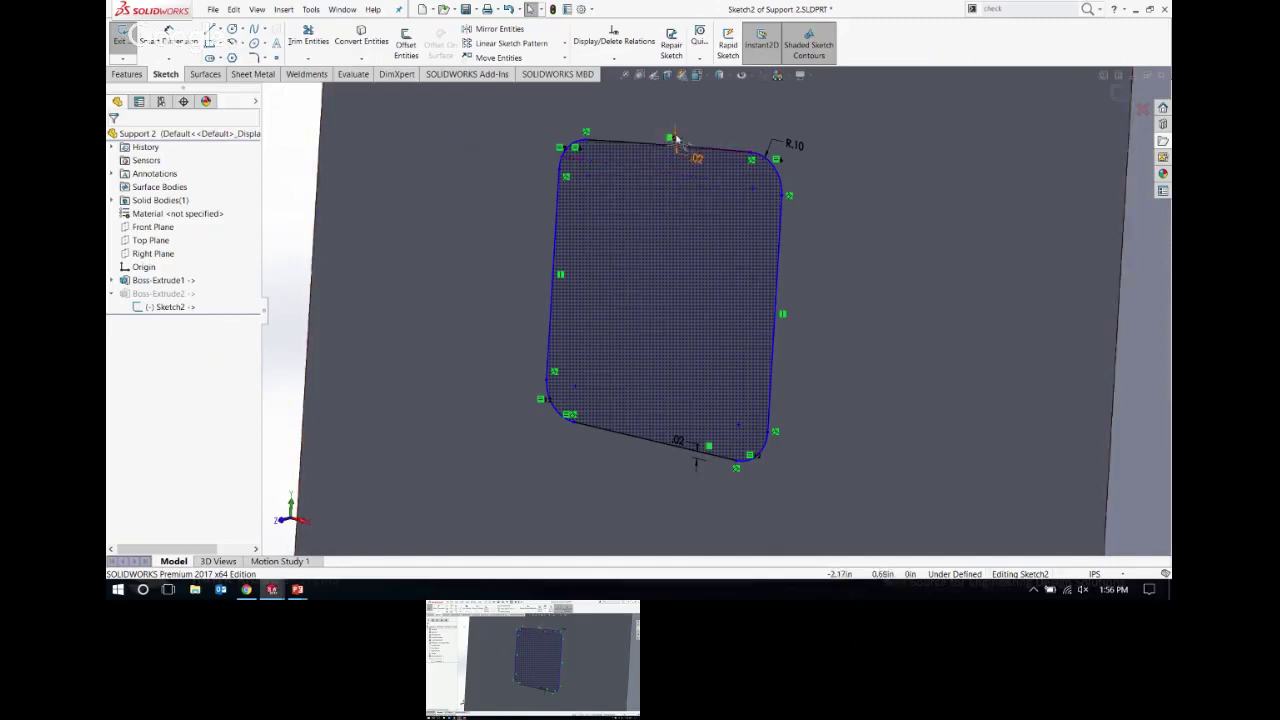
pyautogui.click(669, 141)
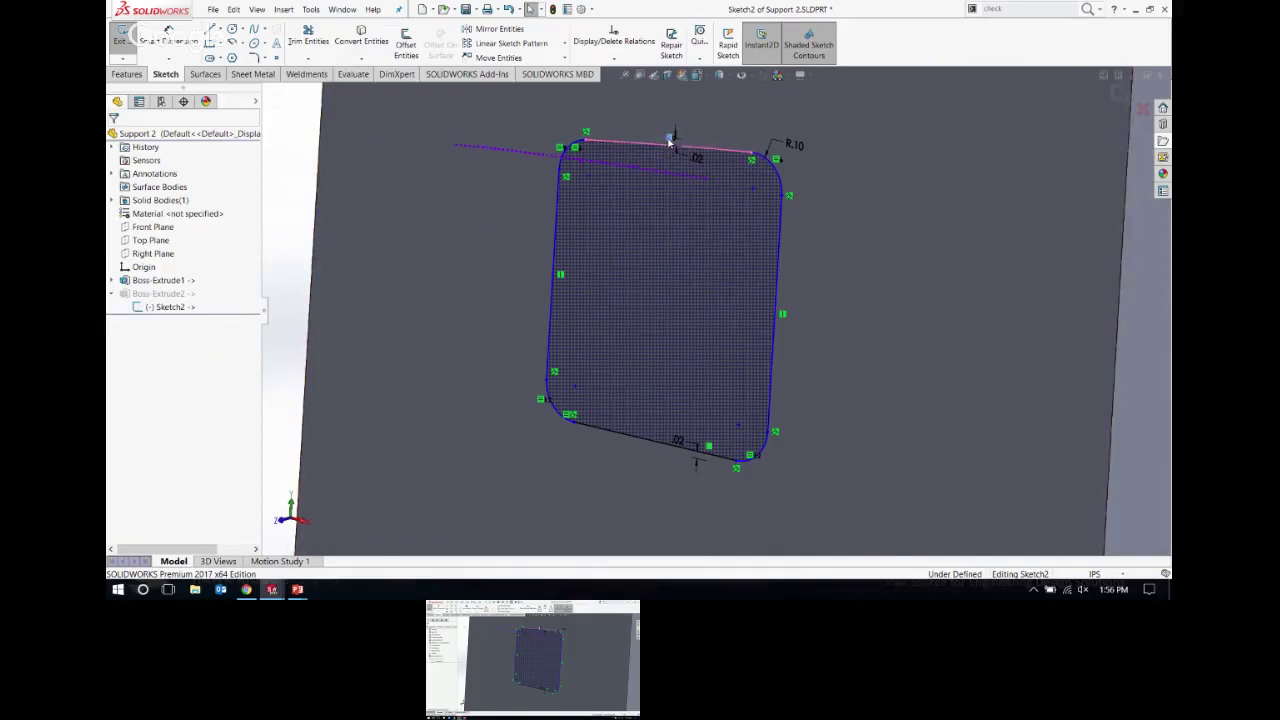
pyautogui.press('Delete')
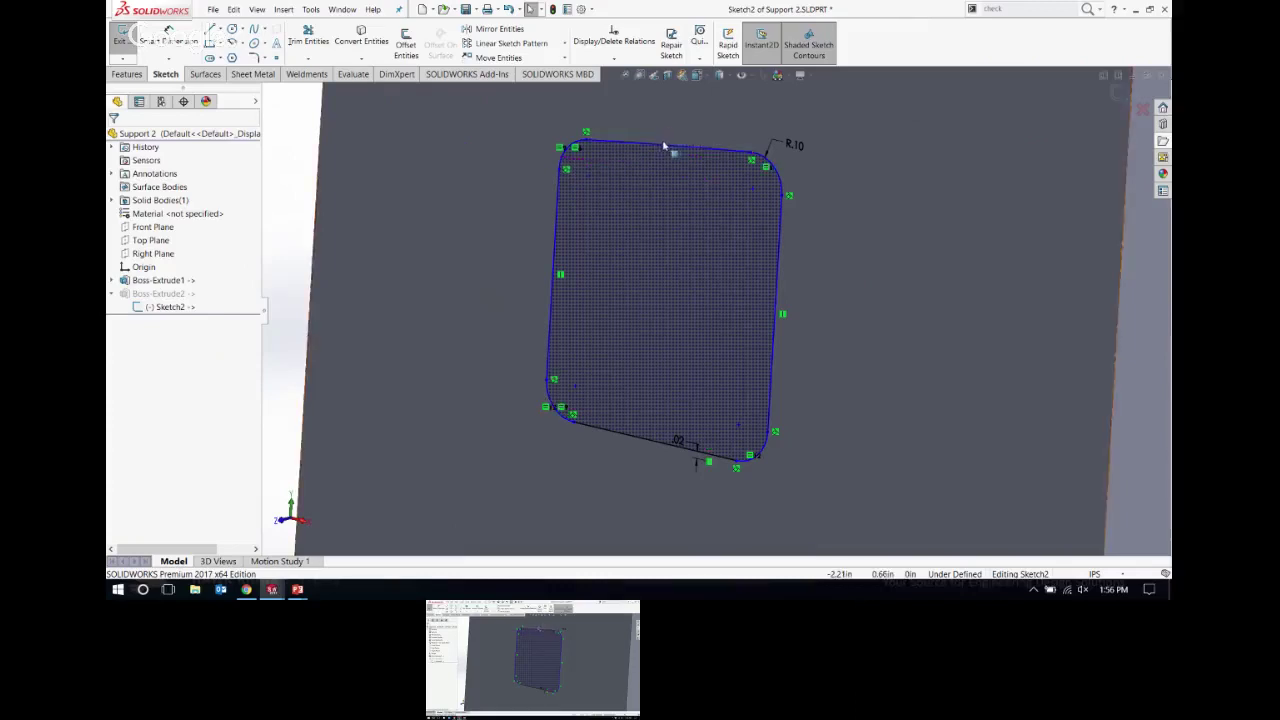
# Step: Review the sketch's relations, inspect the remaining offset relation's external reference, and filter the relations to External
pyautogui.click(628, 50)
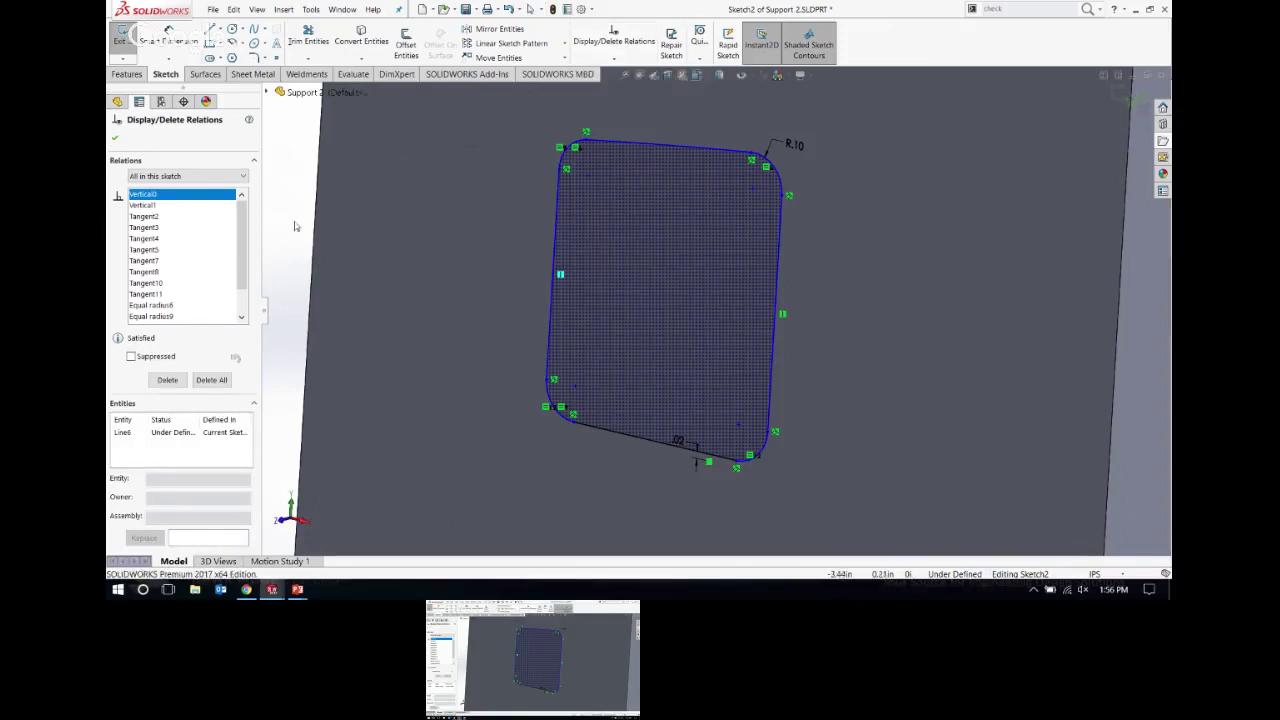
pyautogui.click(242, 305)
pyautogui.moveTo(242, 305); pyautogui.dragTo(242, 310)
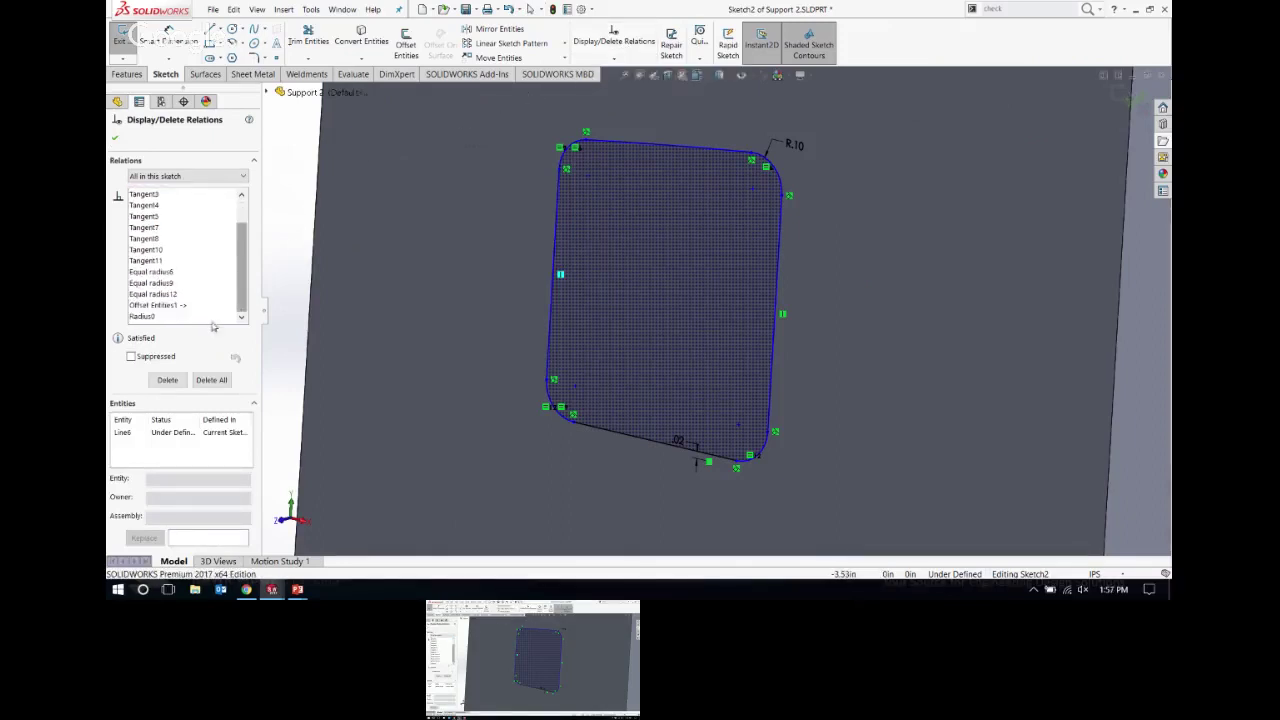
pyautogui.click(152, 306)
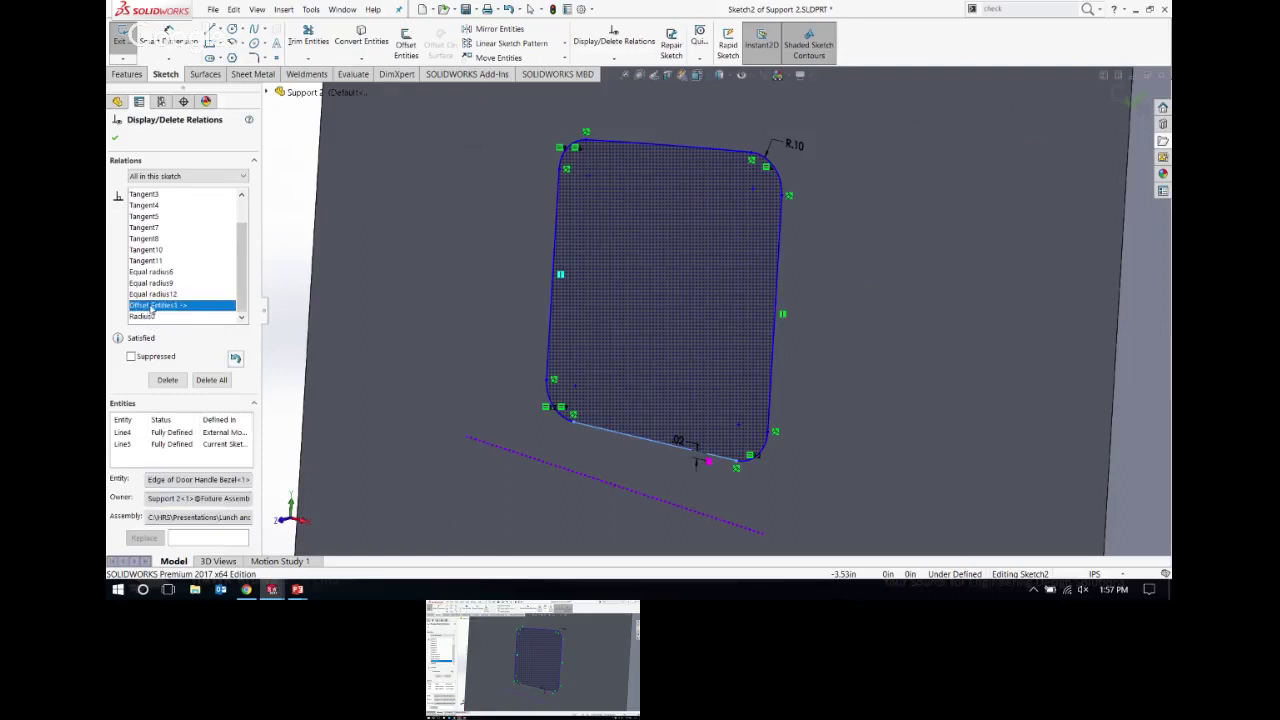
pyautogui.click(674, 441)
pyautogui.click(243, 177)
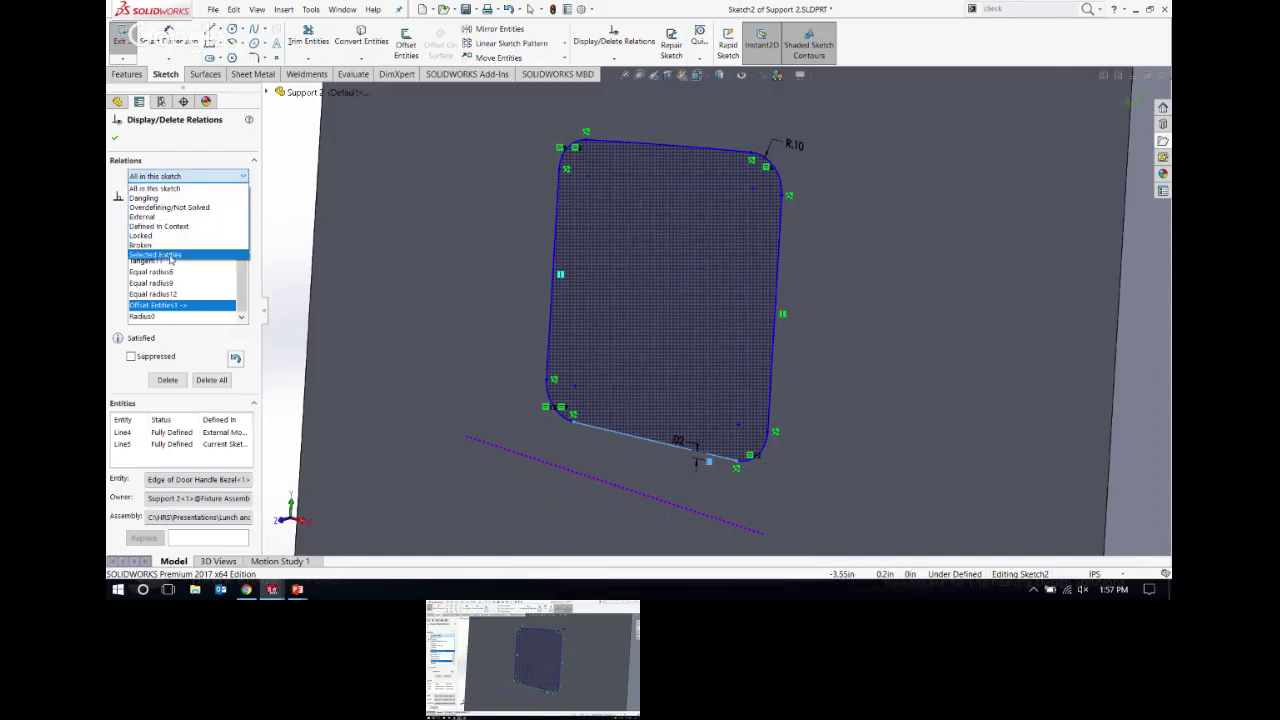
pyautogui.click(244, 284)
pyautogui.scroll(1, 241, 255)
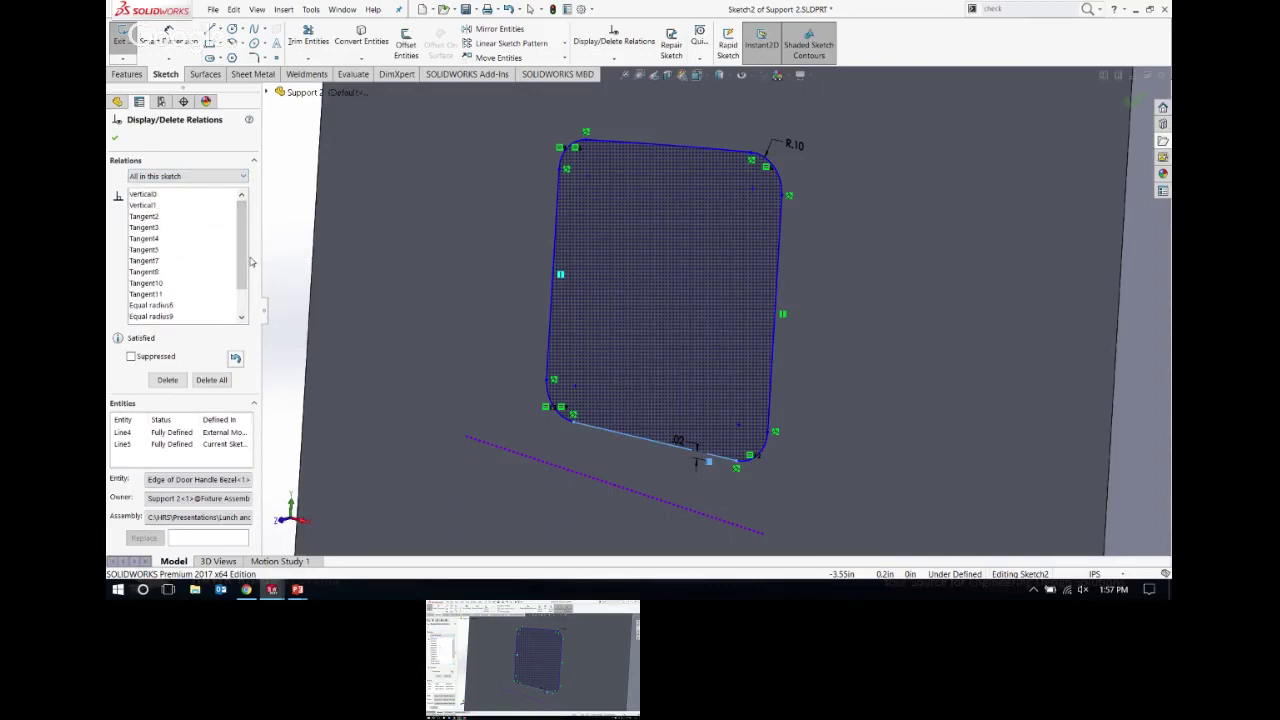
pyautogui.click(185, 176)
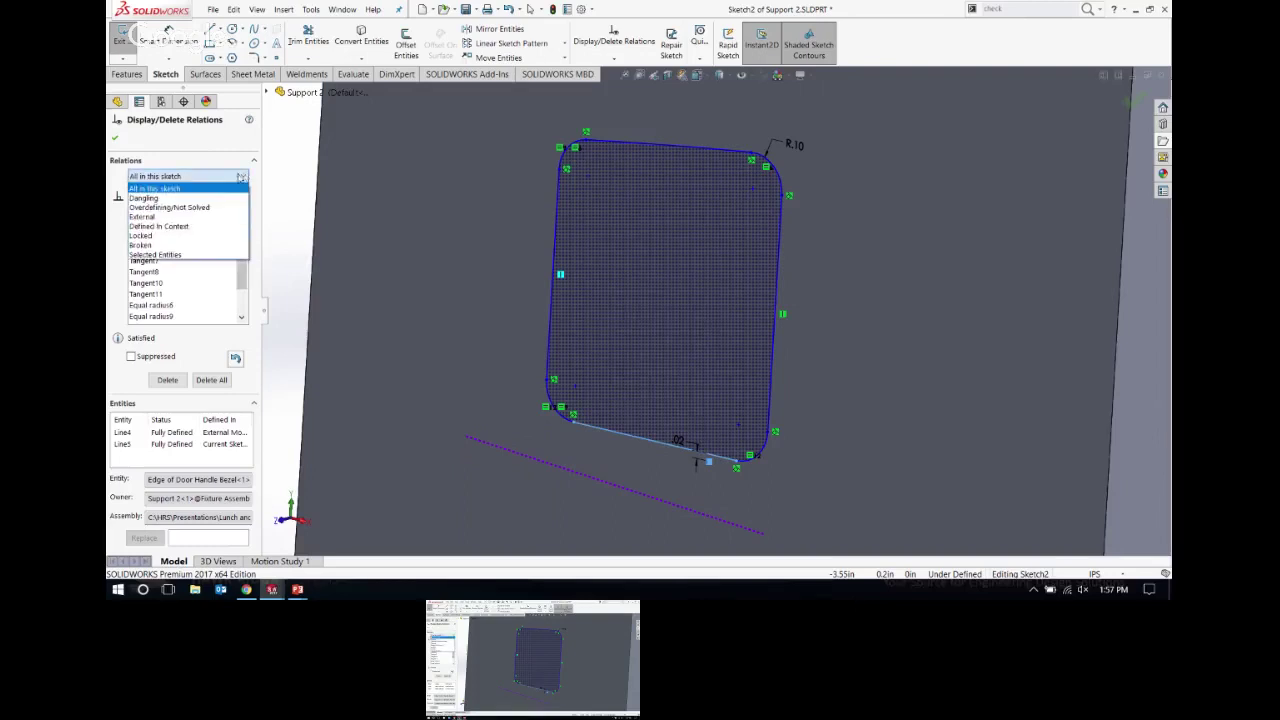
pyautogui.click(145, 217)
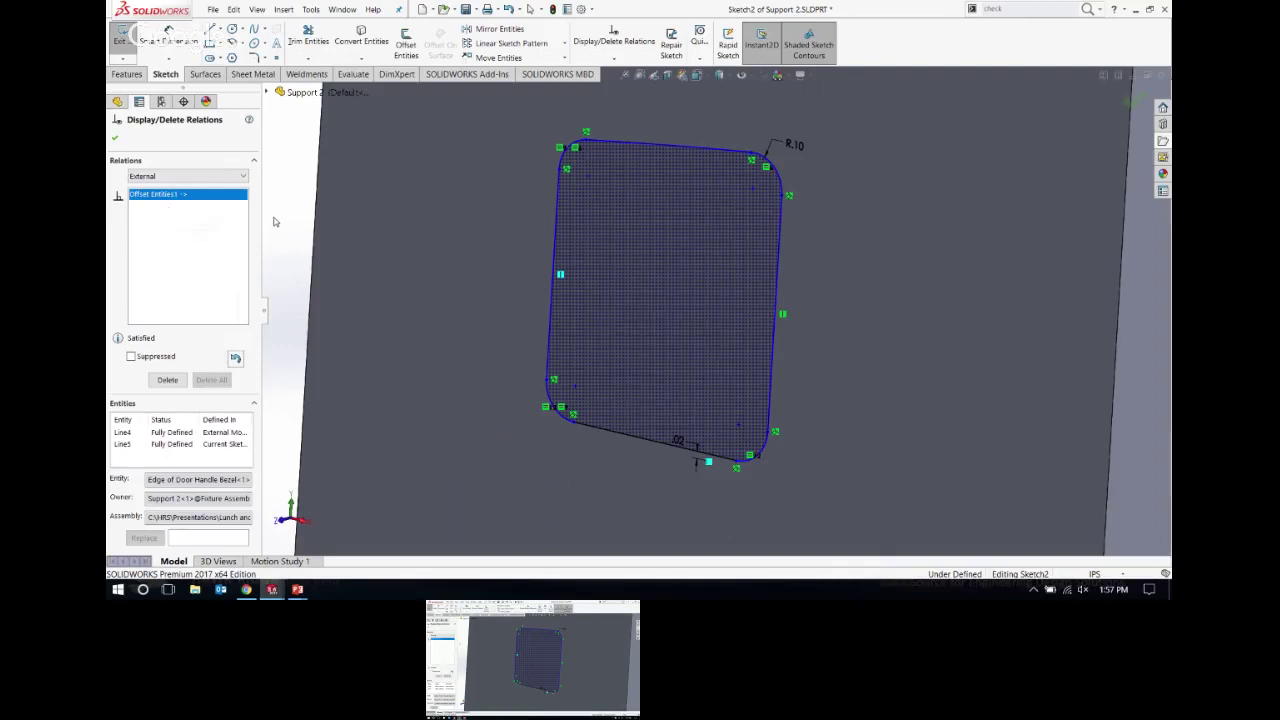
# Step: Delete the lower sketch line's offset relation to the door handle bezel edge
pyautogui.click(679, 443)
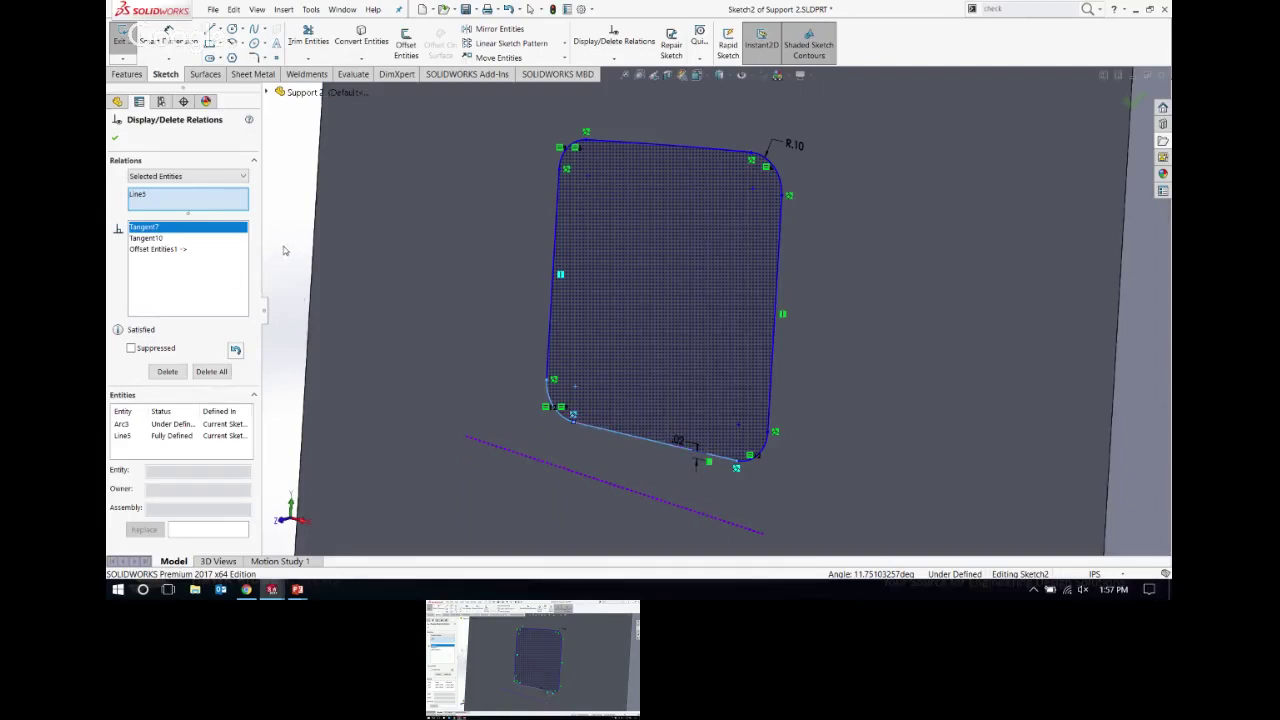
pyautogui.click(157, 251)
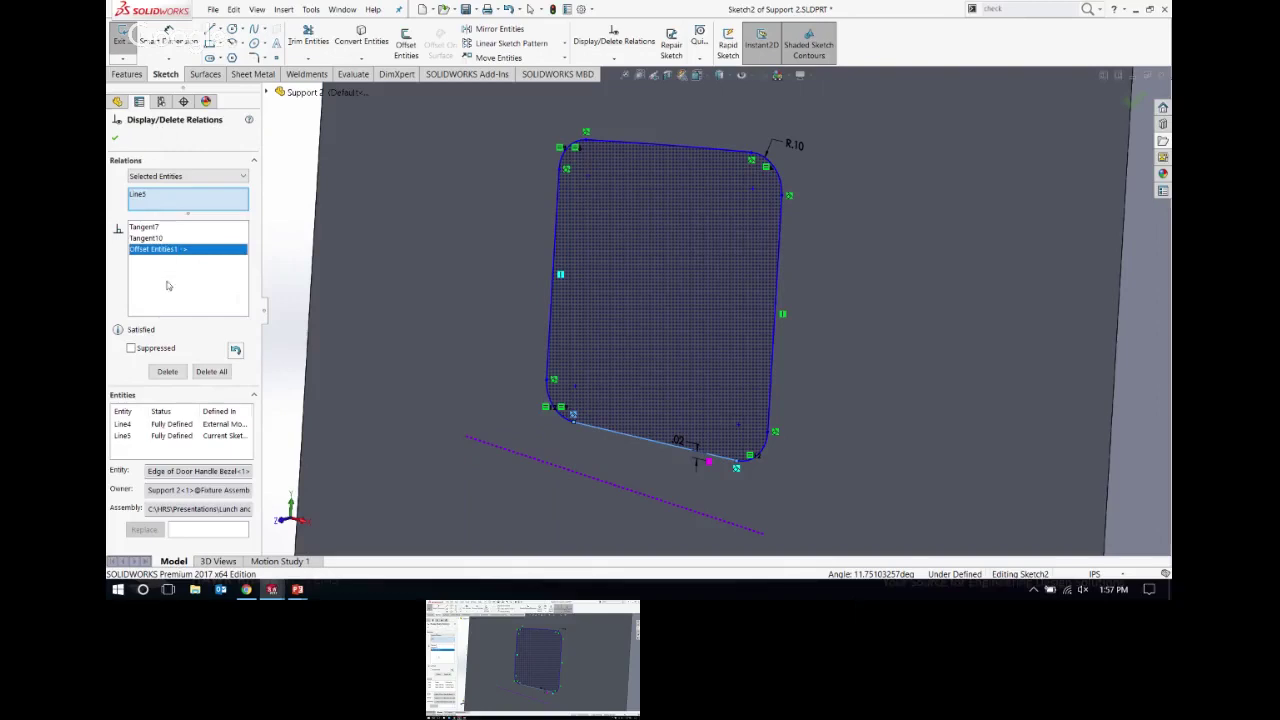
pyautogui.click(168, 371)
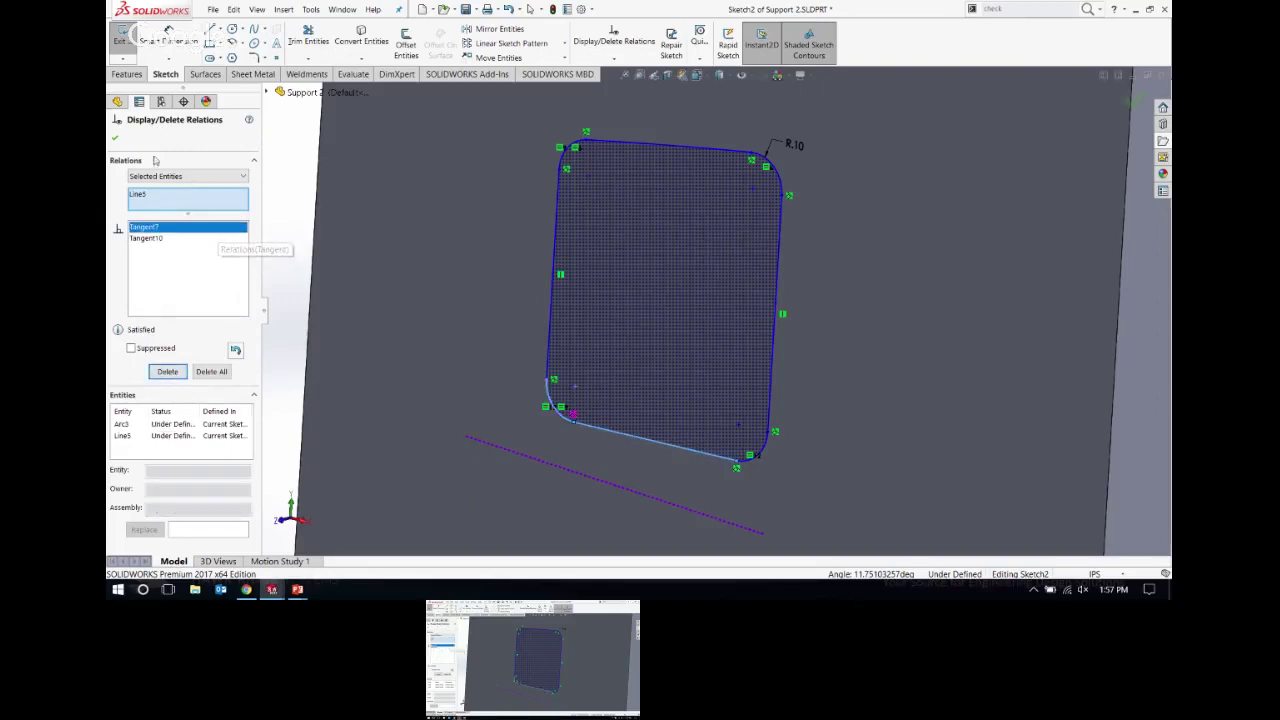
# Step: Close the sketch relations review and move the R.10 radius dimension clear of the profile's corner
pyautogui.click(116, 137)
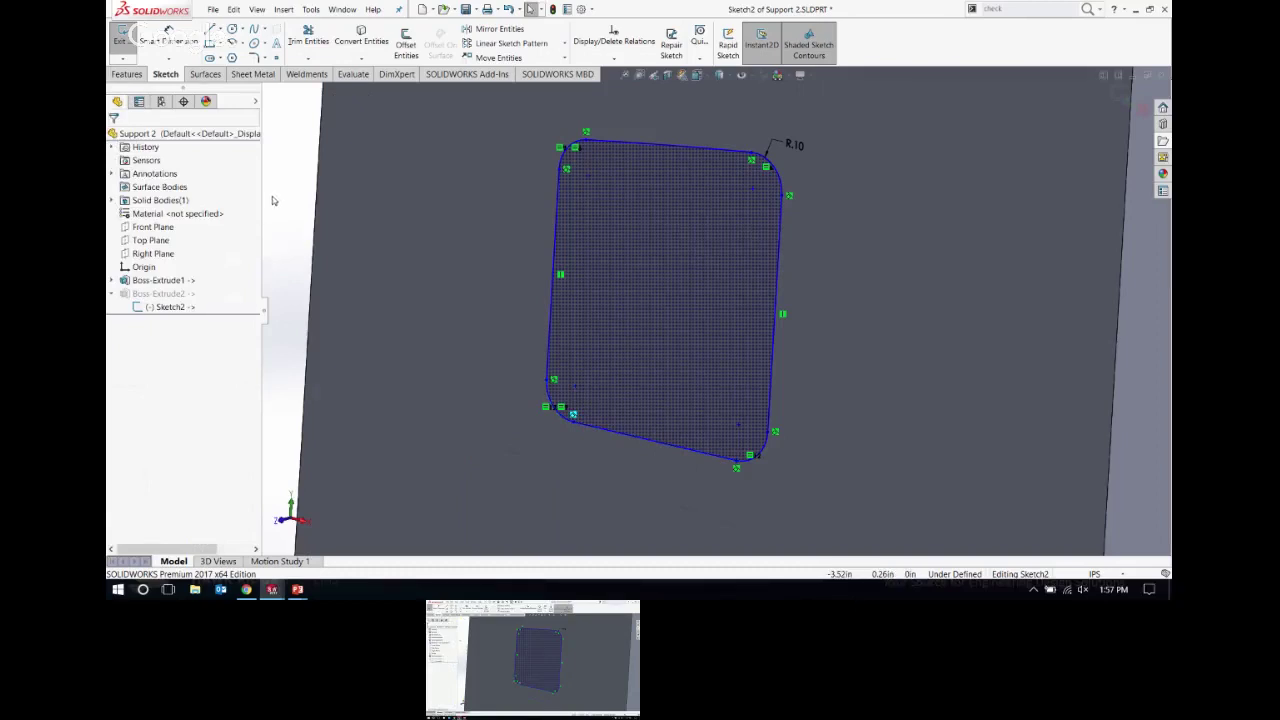
pyautogui.hotkey('ctrl', '8')
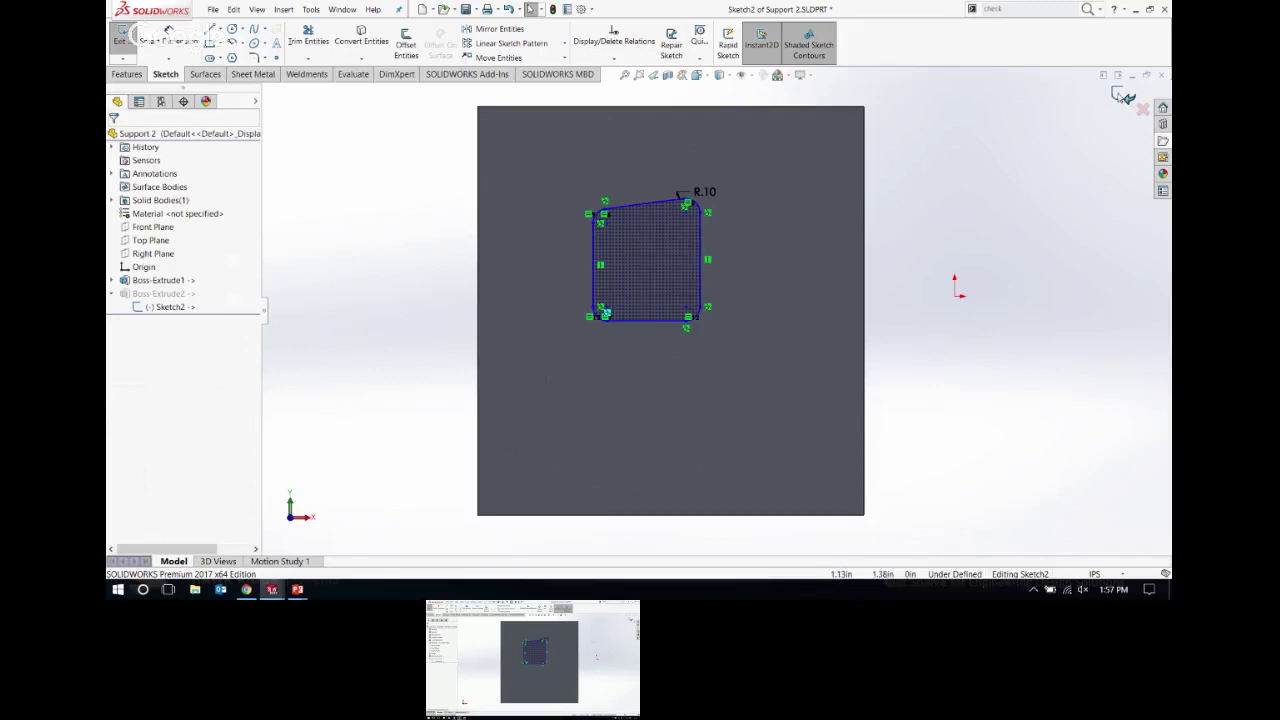
pyautogui.moveTo(712, 193); pyautogui.dragTo(745, 184)
pyautogui.scroll(-4, 655, 242)
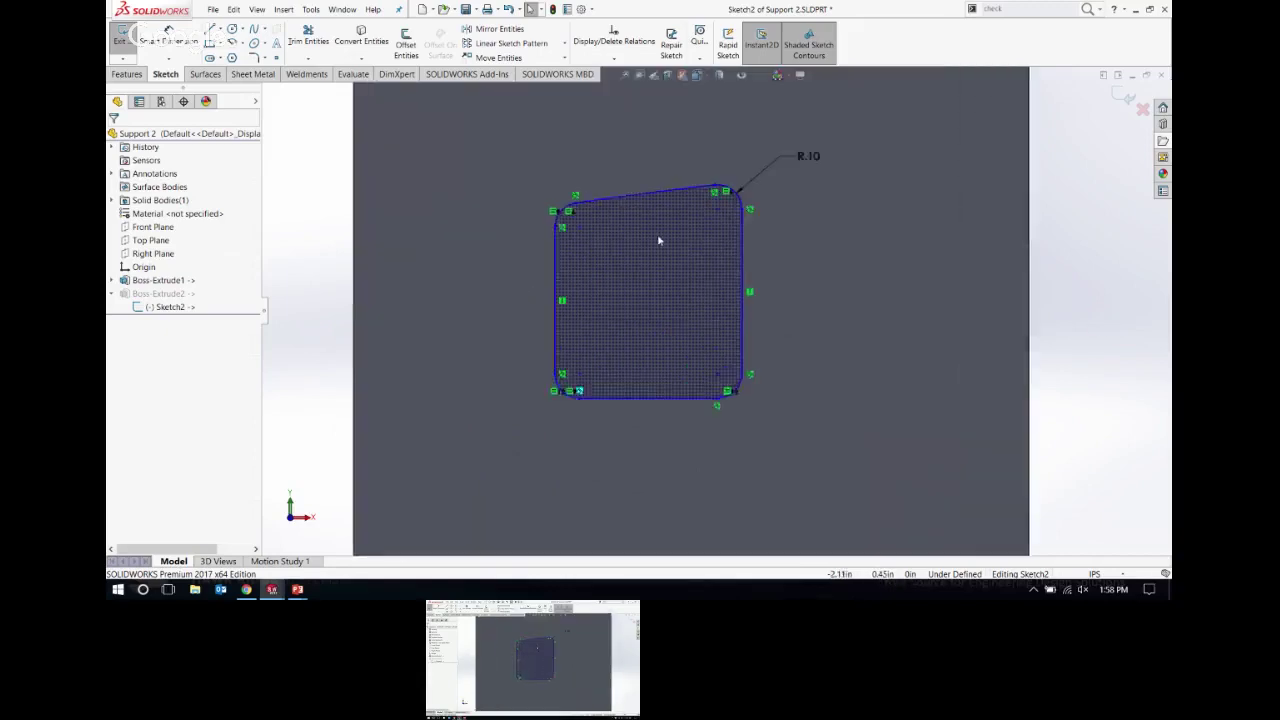
pyautogui.scroll(3, 652, 250)
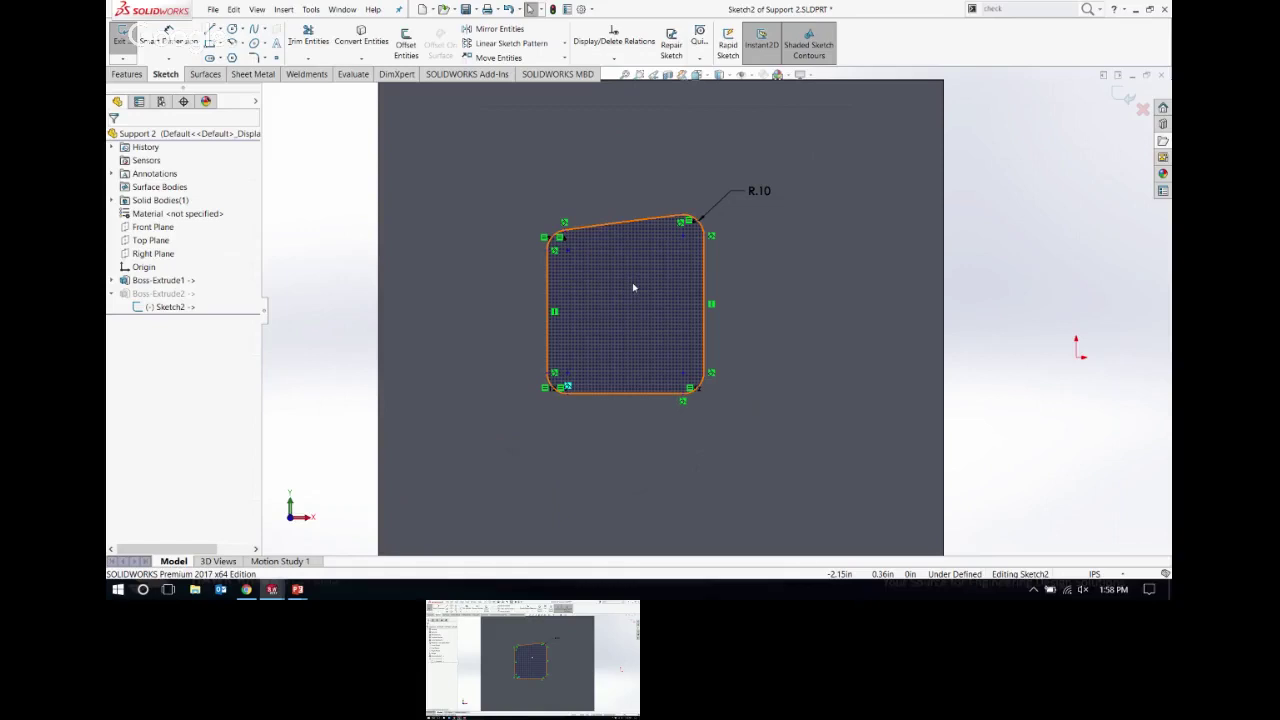
# Step: Start Fully Define Sketch for all entities in the sketch, using the Baseline scheme for the horizontal dimensions
pyautogui.click(311, 9)
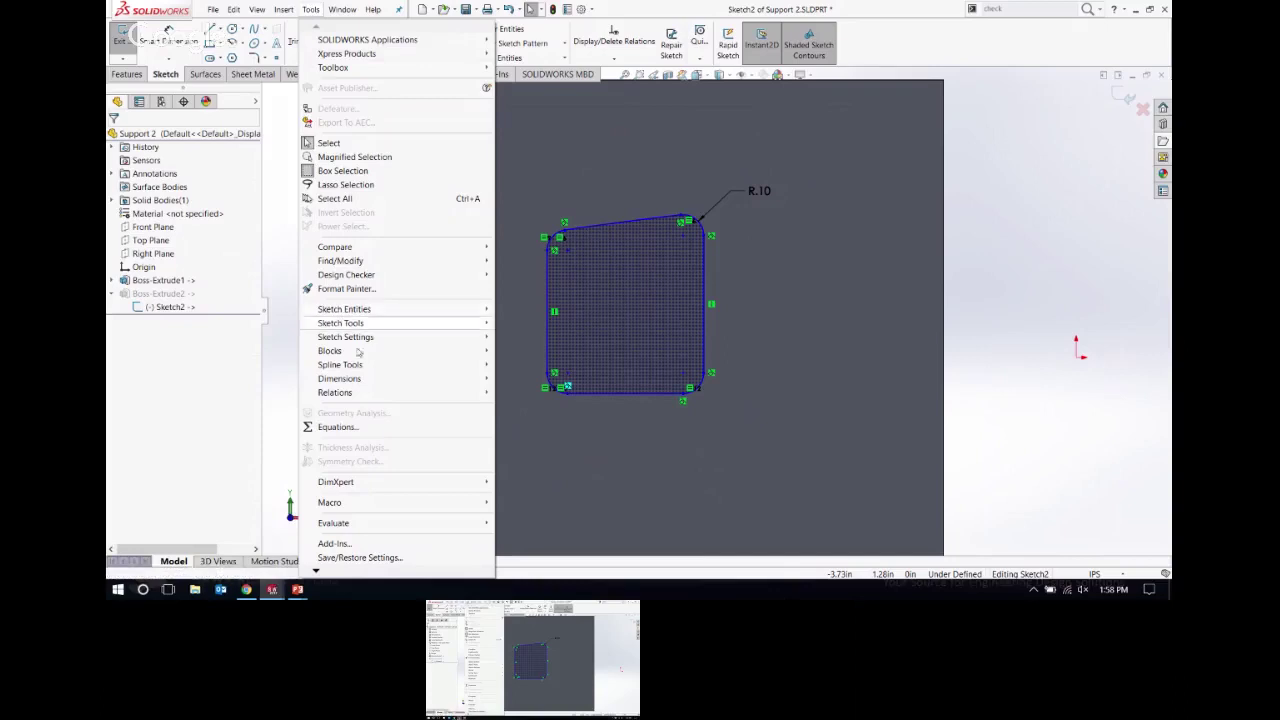
pyautogui.moveTo(372, 381)
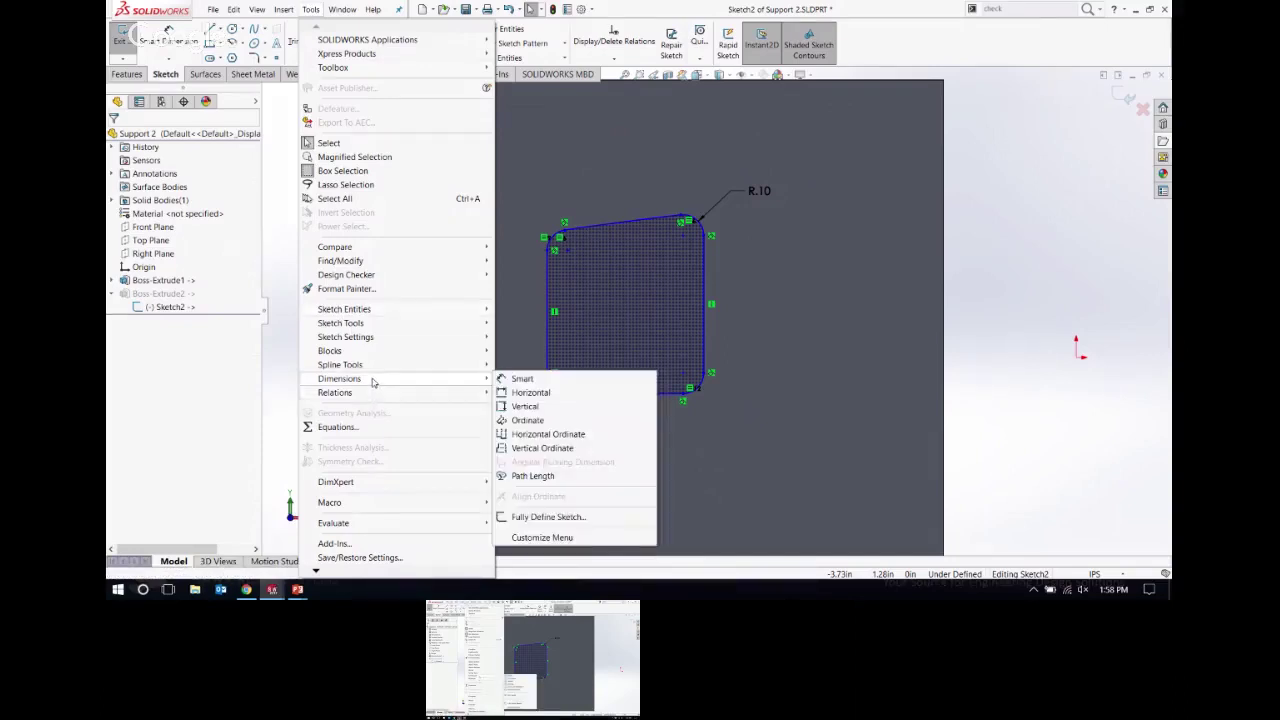
pyautogui.click(597, 521)
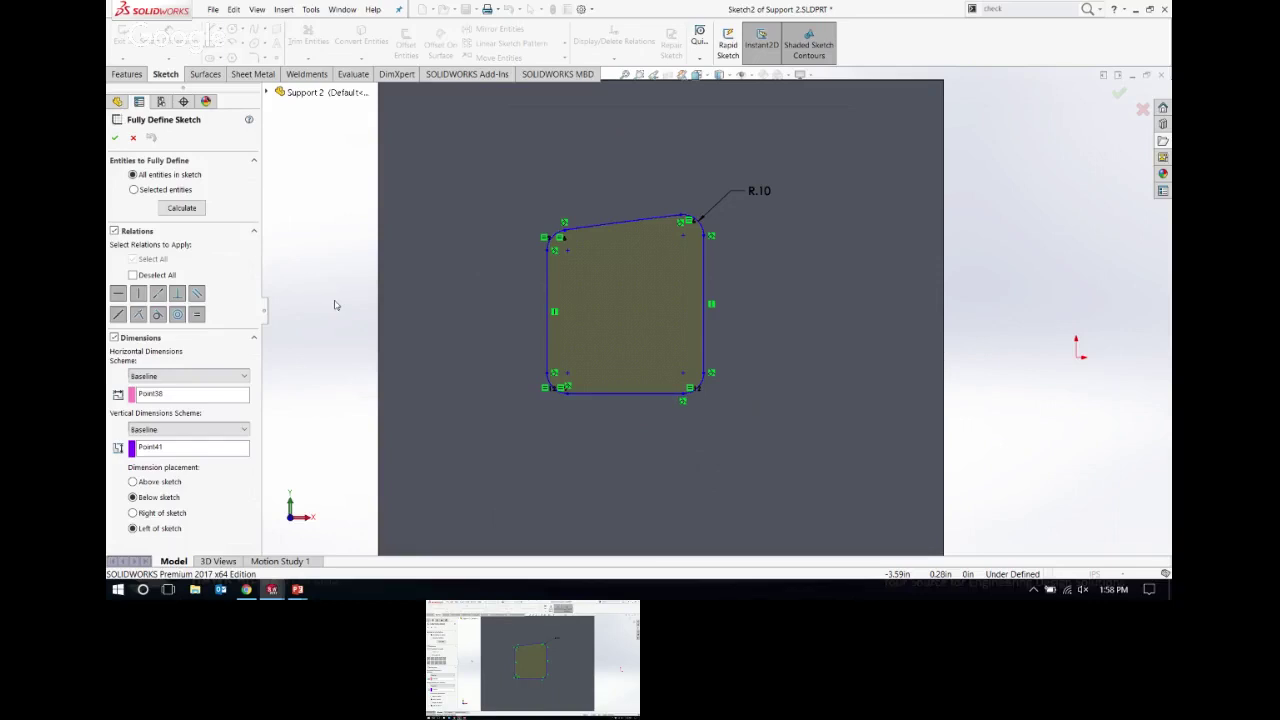
pyautogui.press('z')
pyautogui.press('z')
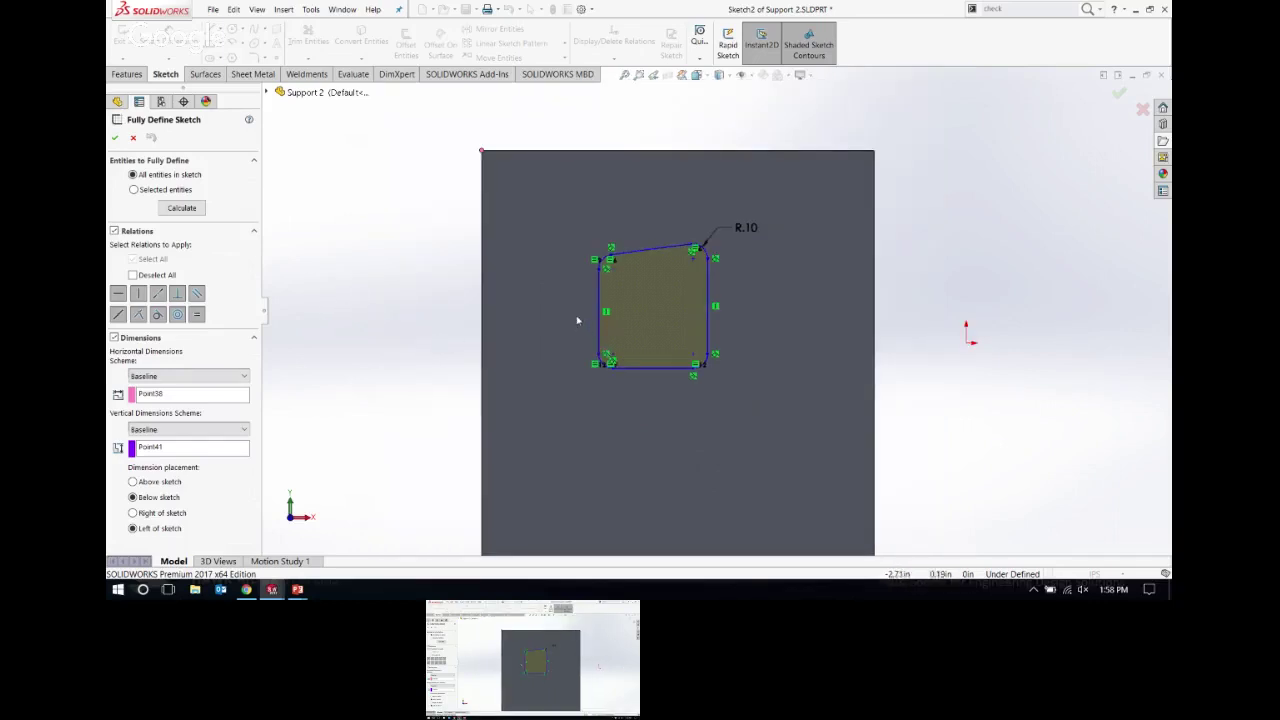
pyautogui.keyDown('ctrl'); pyautogui.moveTo(567, 333); pyautogui.dragTo(537, 303, button='middle'); pyautogui.keyUp('ctrl')
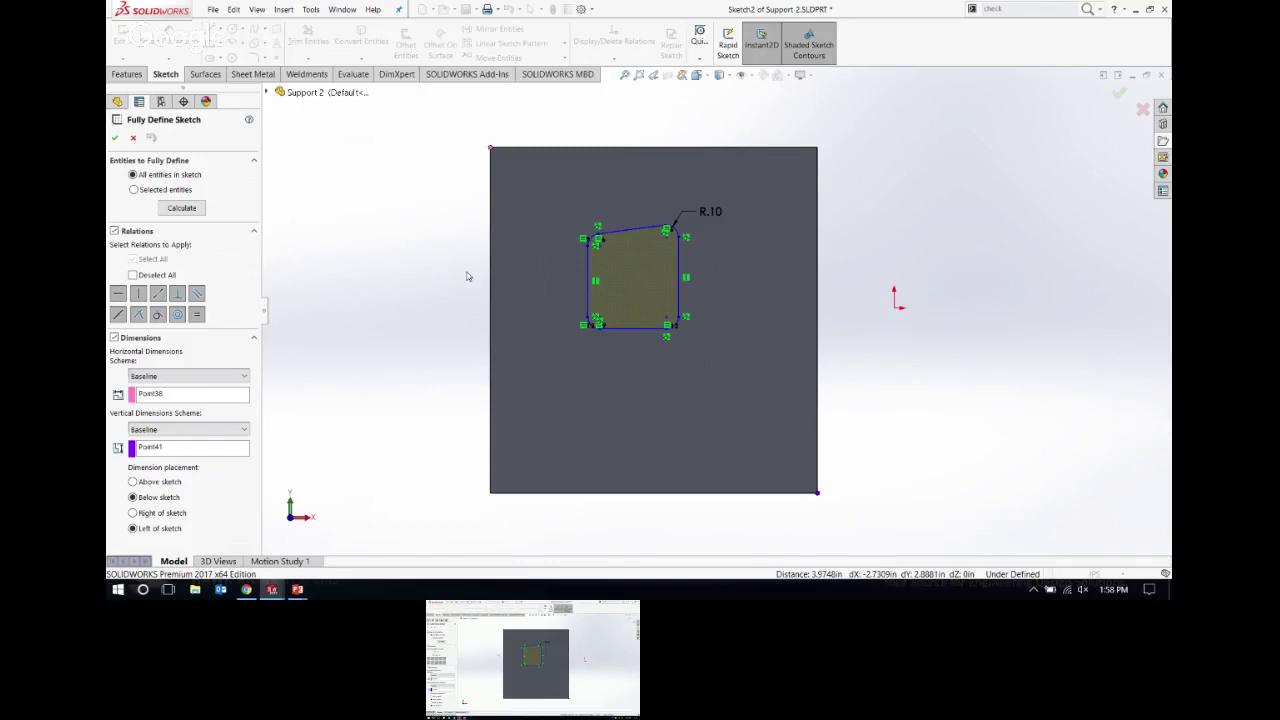
pyautogui.click(150, 377)
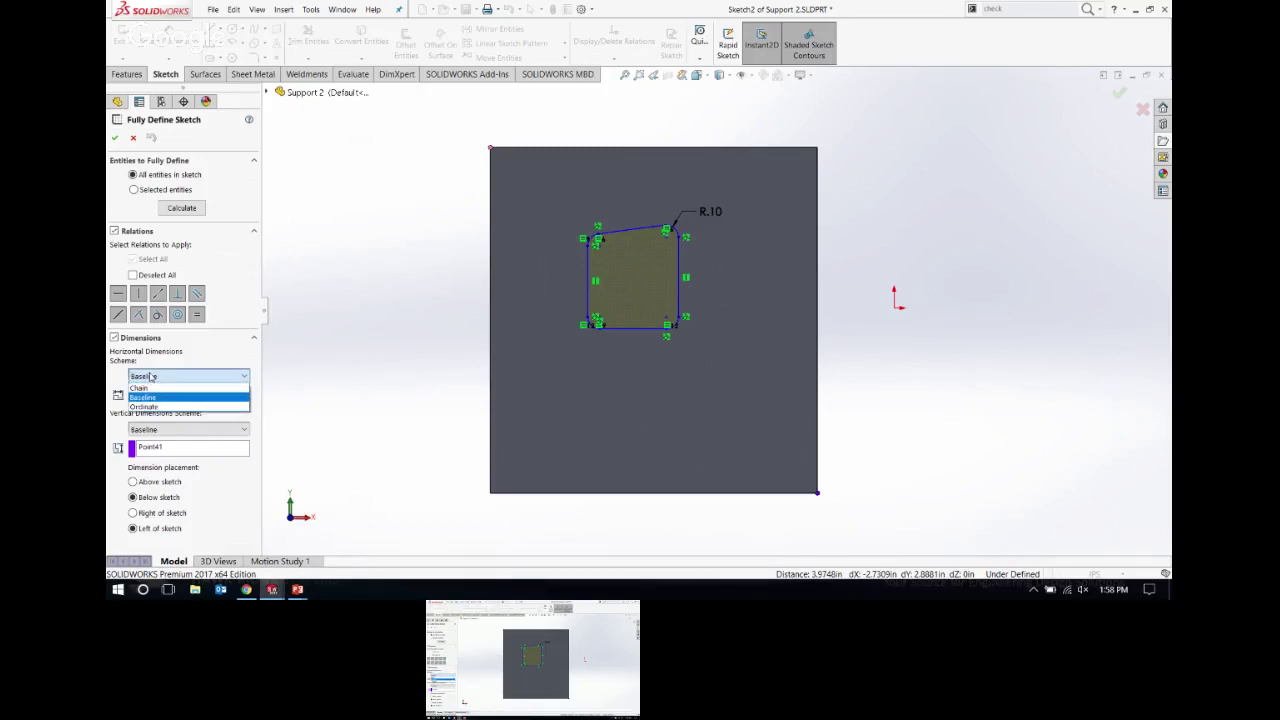
pyautogui.click(300, 263)
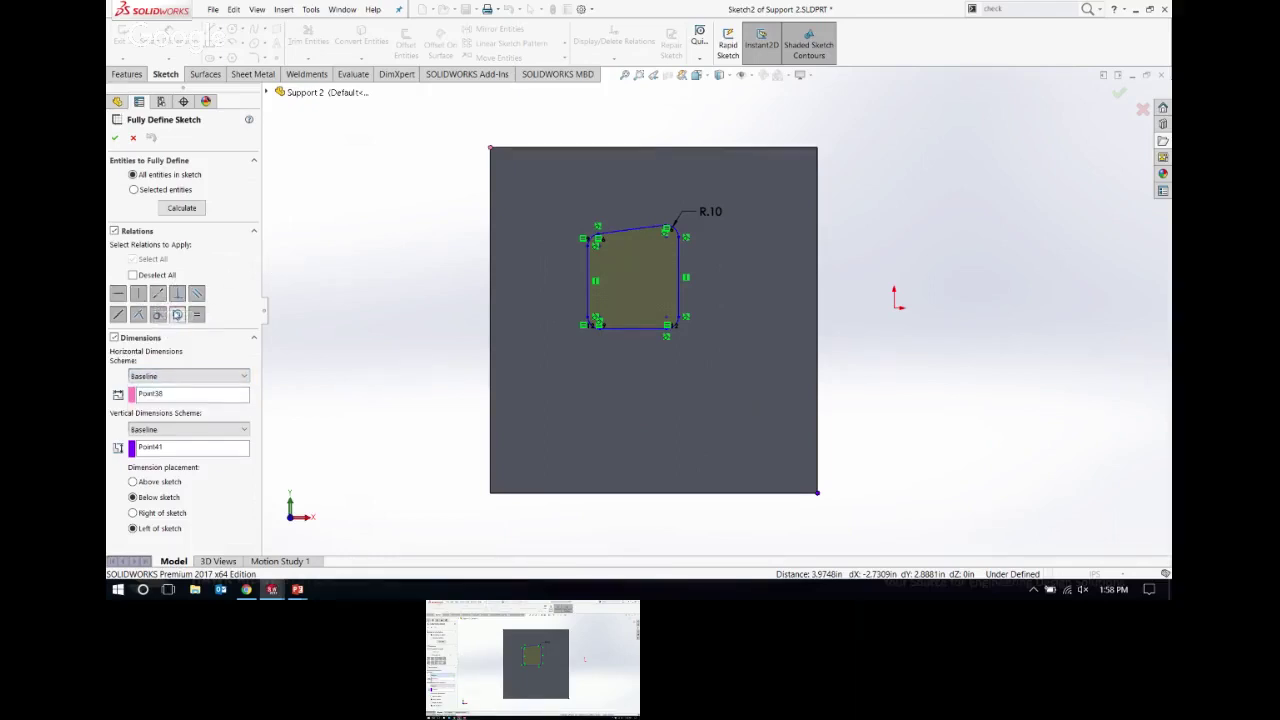
pyautogui.click(177, 314)
pyautogui.click(166, 377)
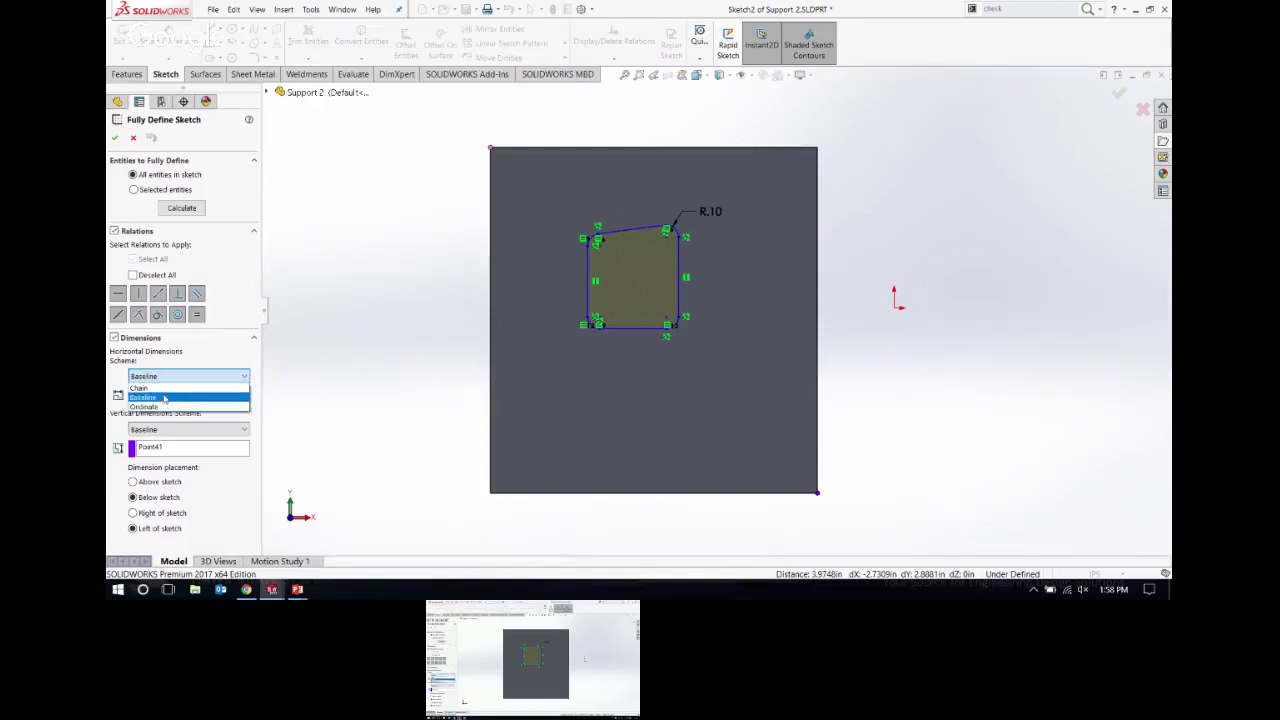
pyautogui.click(164, 397)
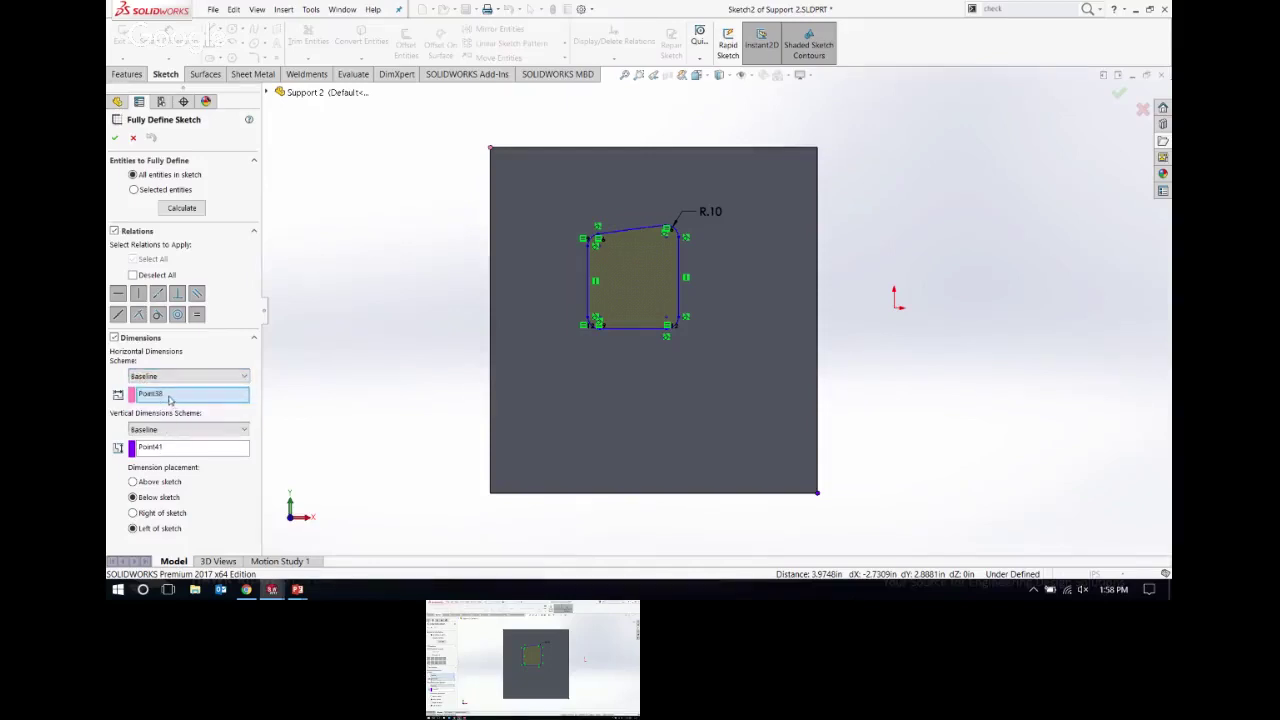
# Step: Set the block face's lower-left vertex as horizontal and vertical dimension datum, apply the full definition and exit the sketch
pyautogui.click(161, 397)
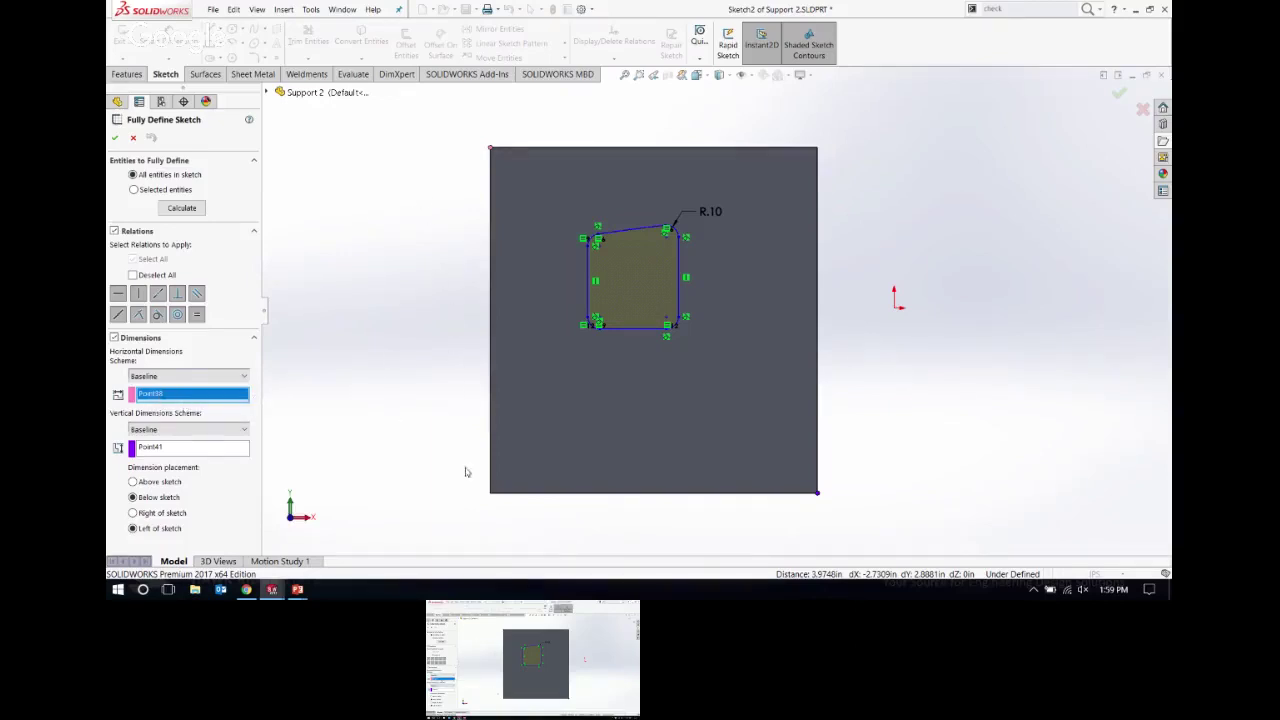
pyautogui.click(490, 493)
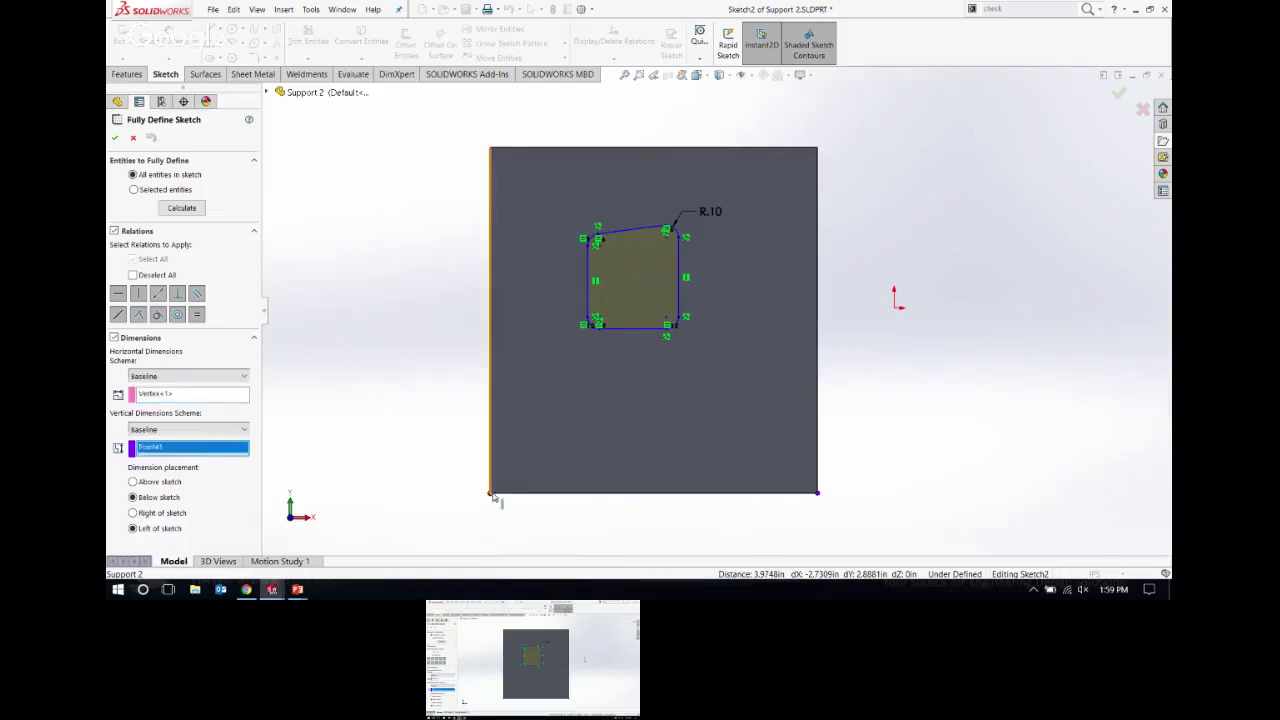
pyautogui.click(490, 494)
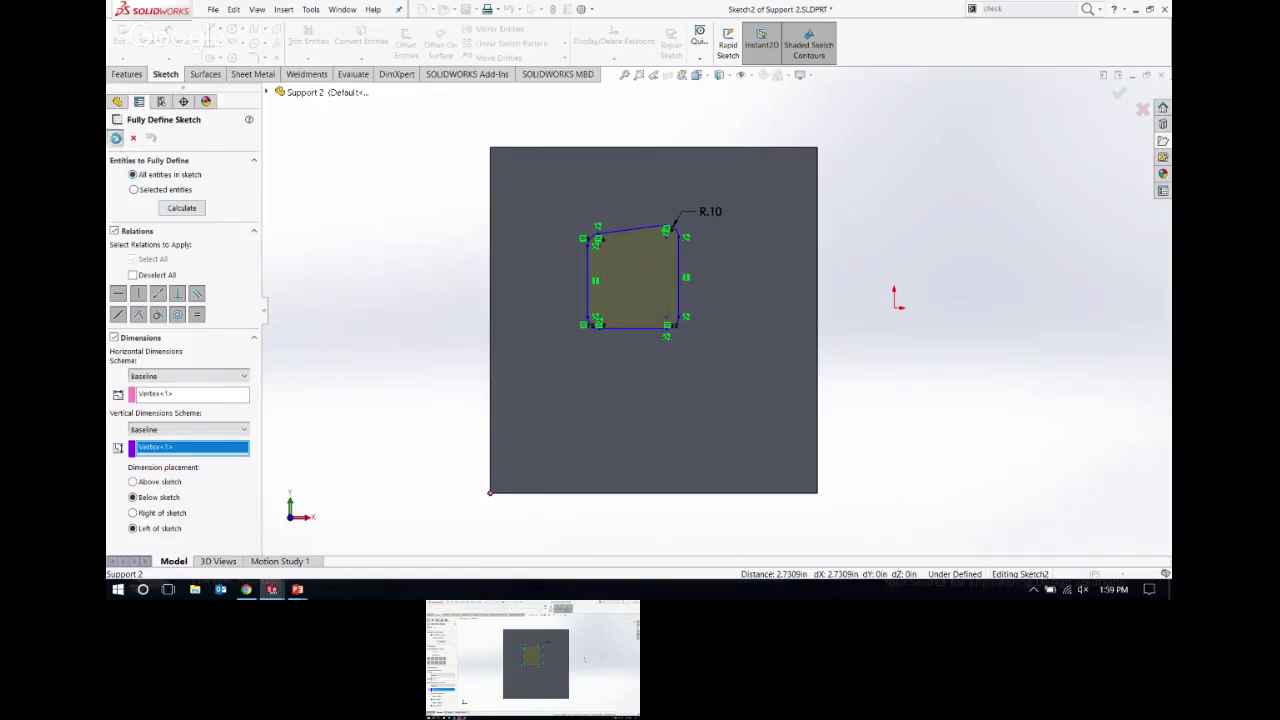
pyautogui.click(115, 137)
pyautogui.scroll(2, 432, 302)
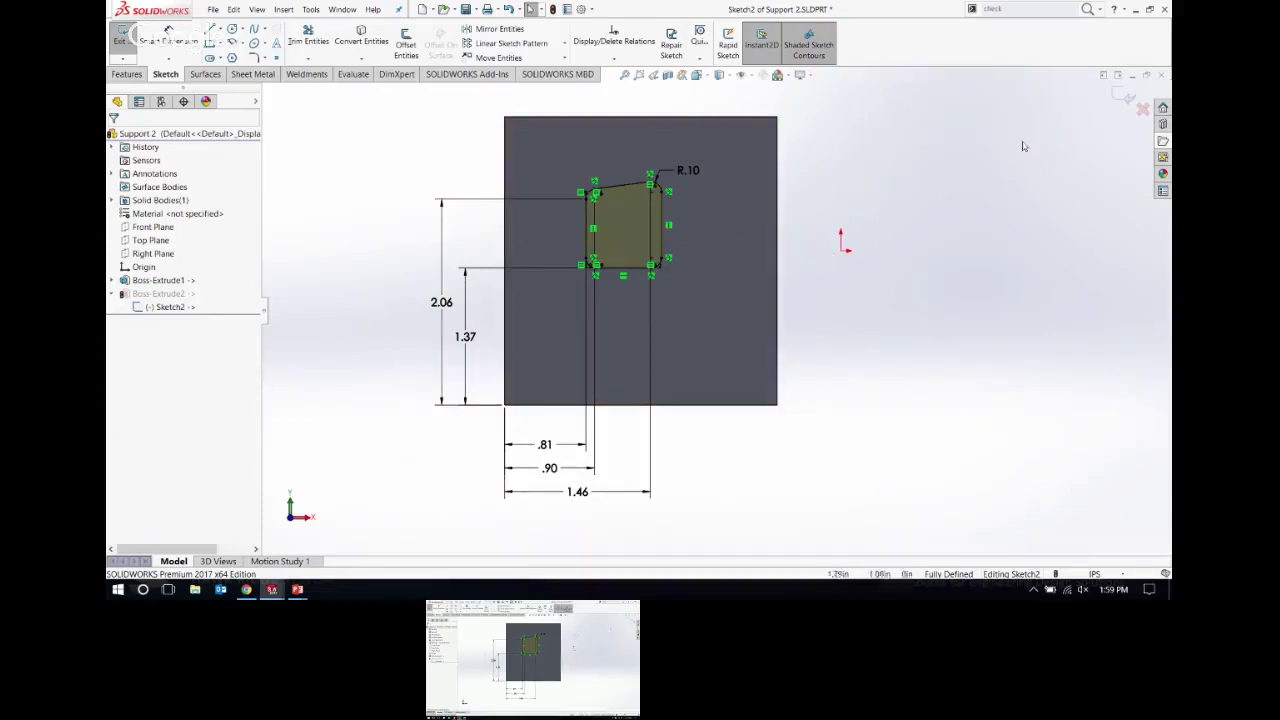
pyautogui.click(1122, 95)
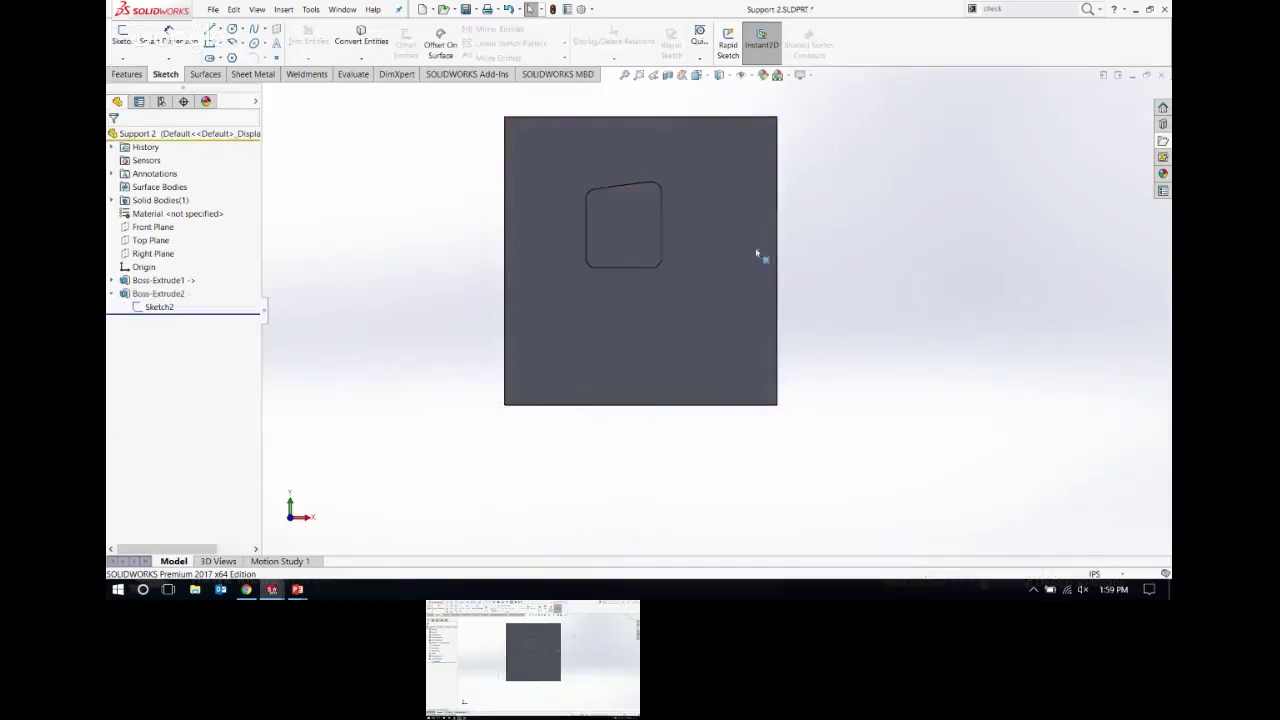
# Step: Inspect the small rounded boss and the references of Boss-Extrude2 and its Sketch2
pyautogui.hotkey('ctrl', '7')
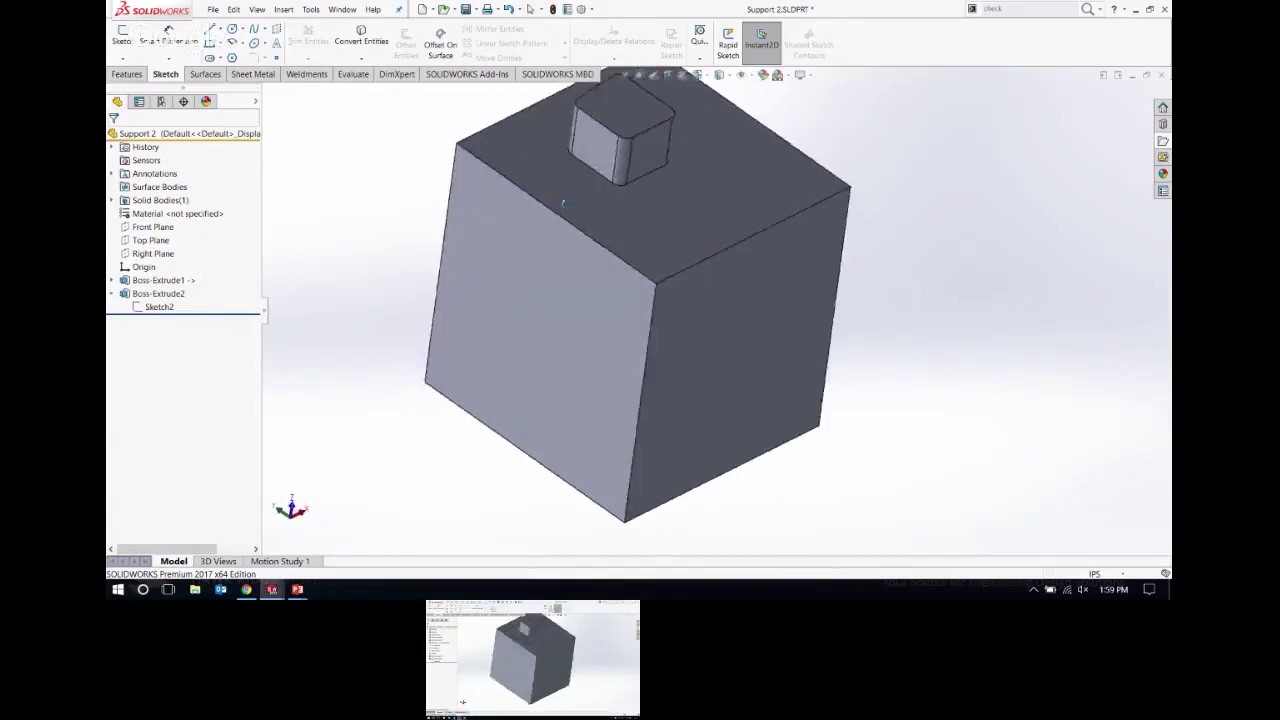
pyautogui.scroll(-5, 455, 275)
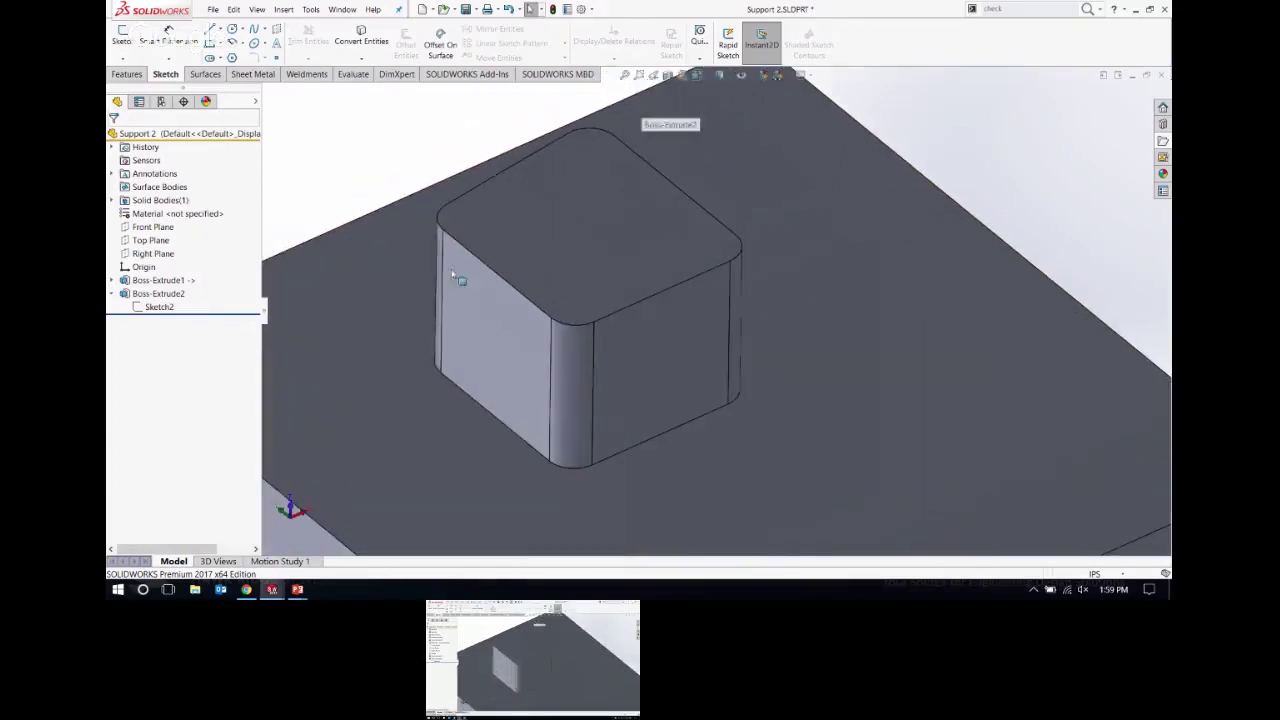
pyautogui.click(158, 307)
pyautogui.scroll(4, 580, 370)
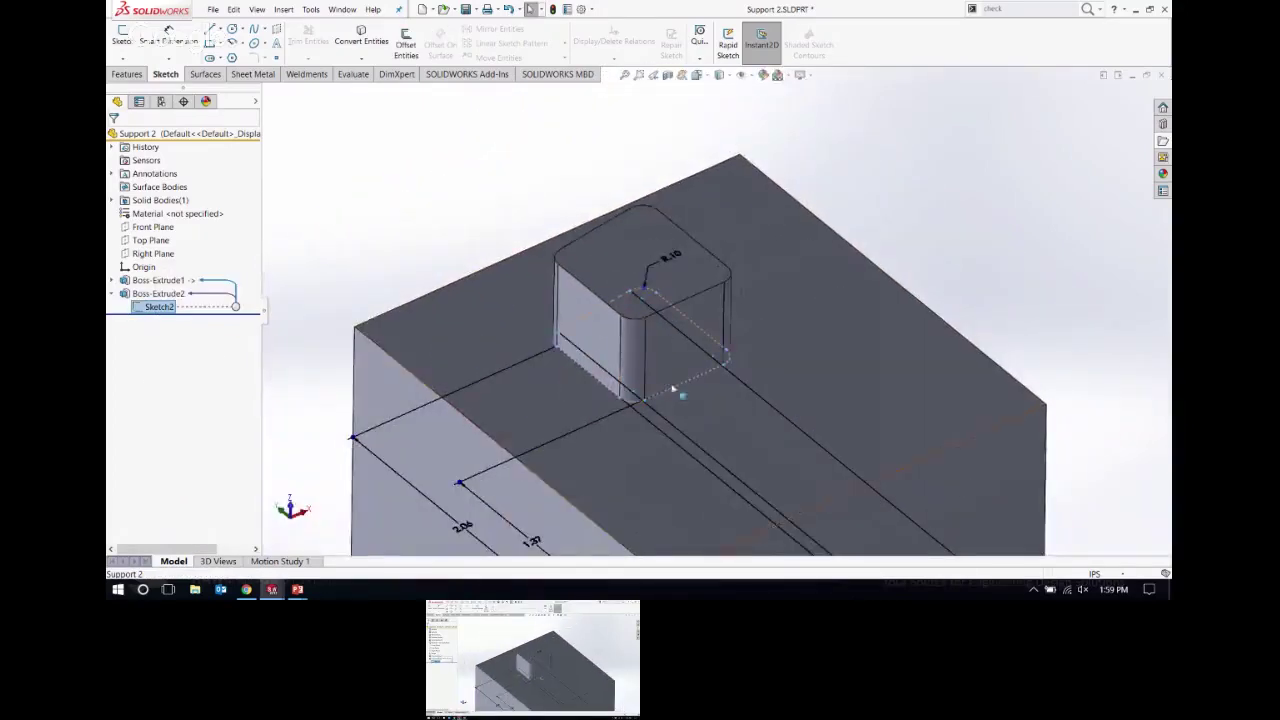
pyautogui.press('Escape')
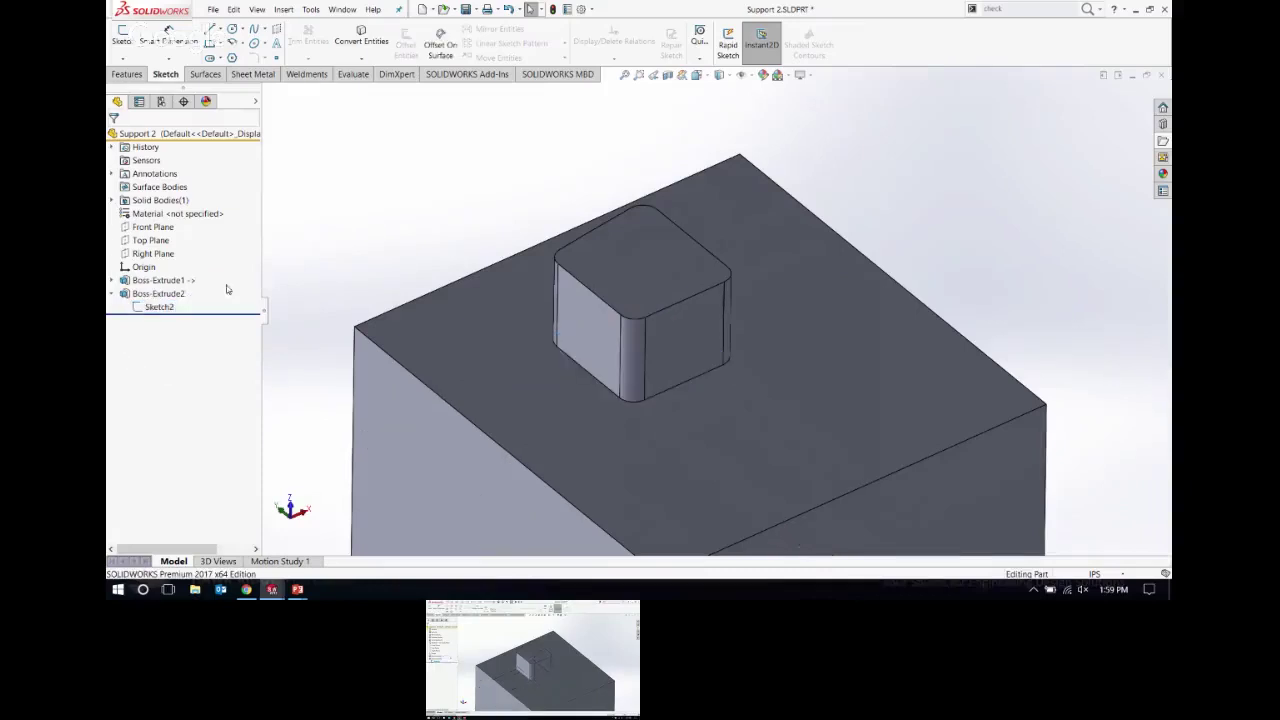
pyautogui.click(160, 294)
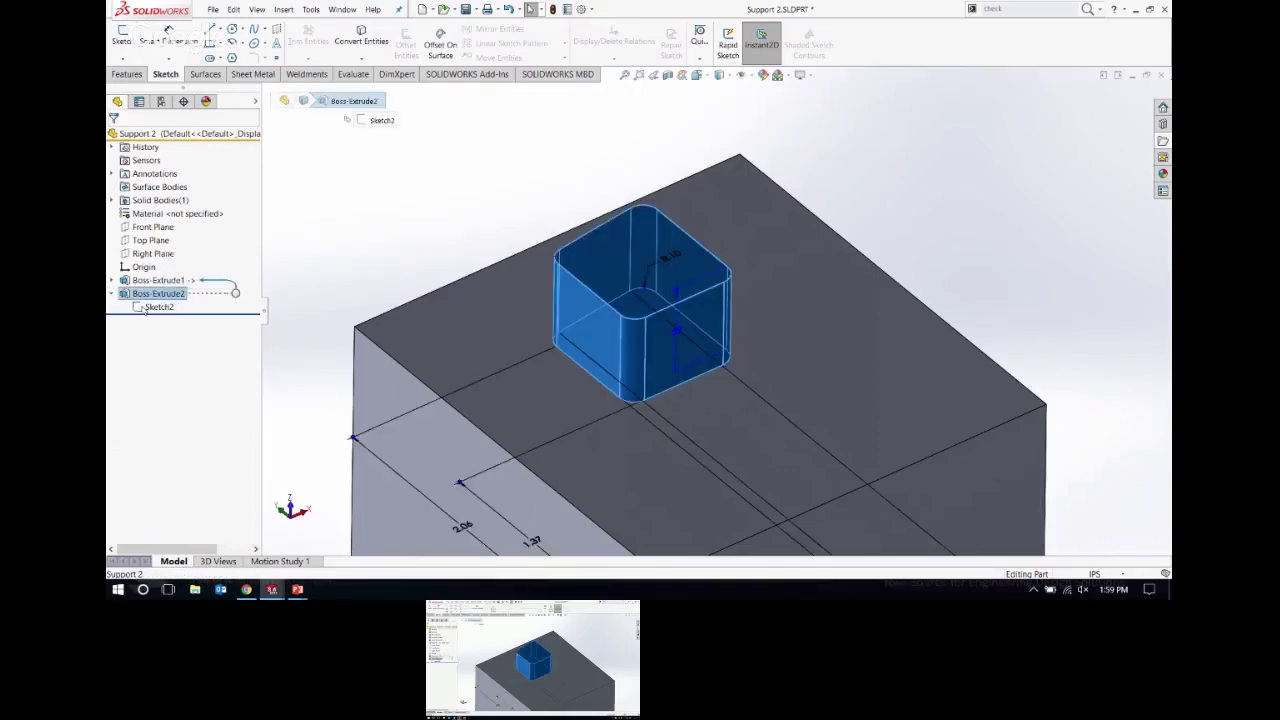
pyautogui.click(316, 277)
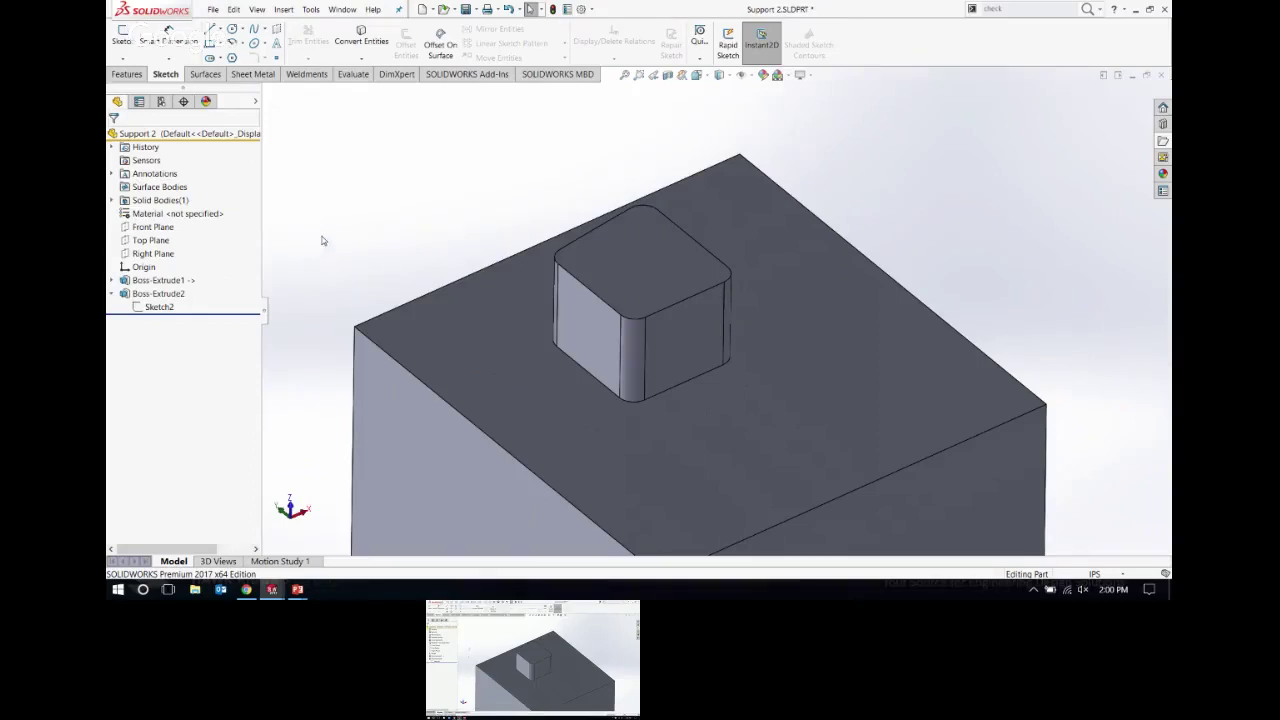
# Step: Reopen Sketch2, check whether Fully Define Sketch is available for it, and exit the sketch
pyautogui.click(160, 306)
pyautogui.click(175, 276)
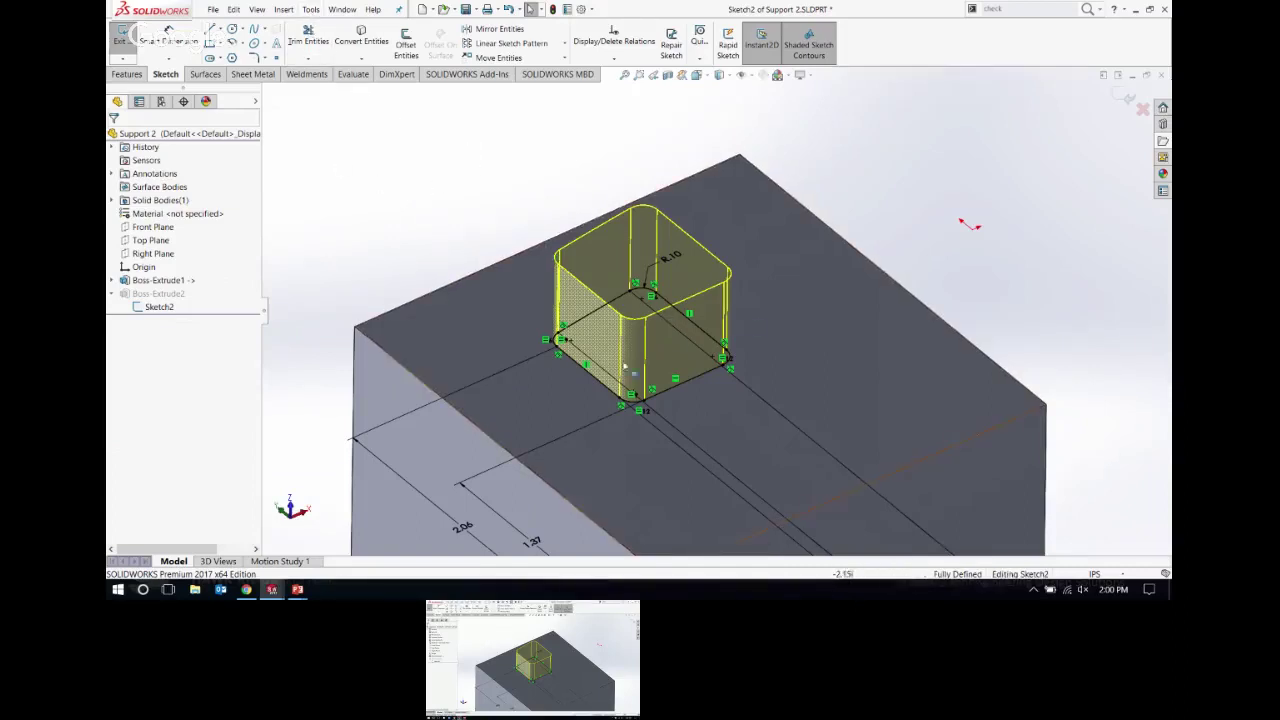
pyautogui.click(311, 10)
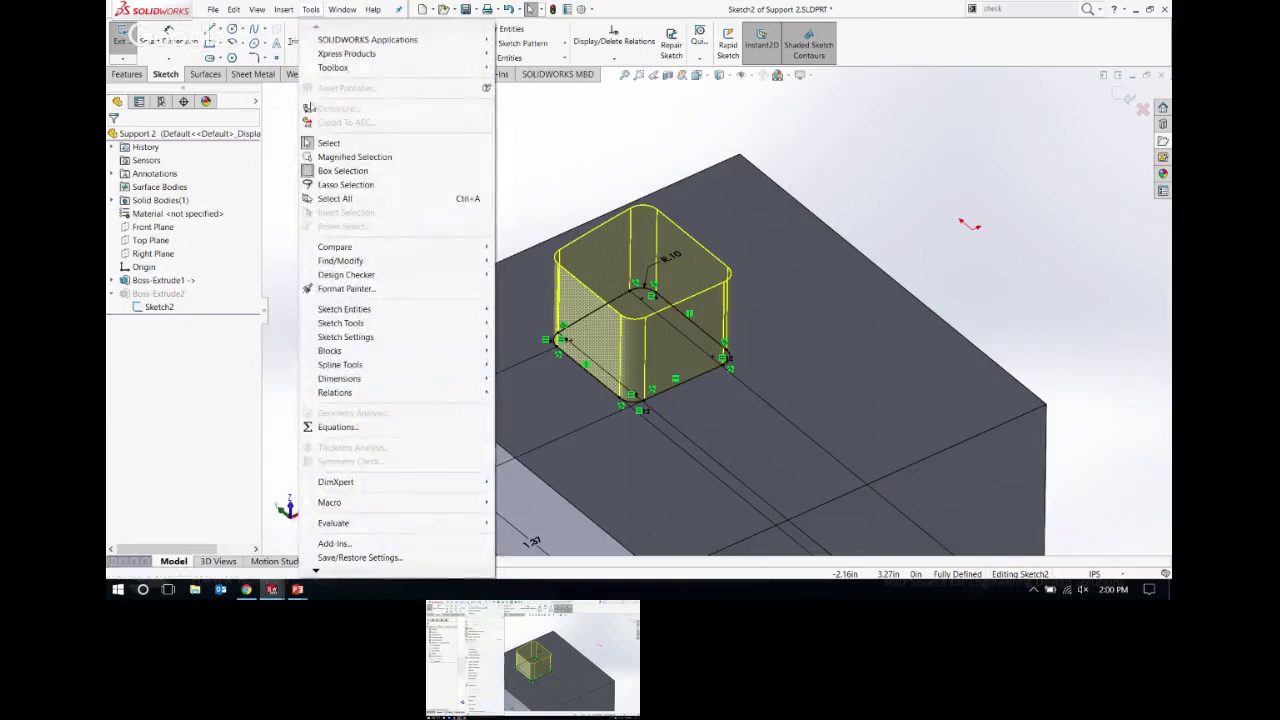
pyautogui.moveTo(360, 381)
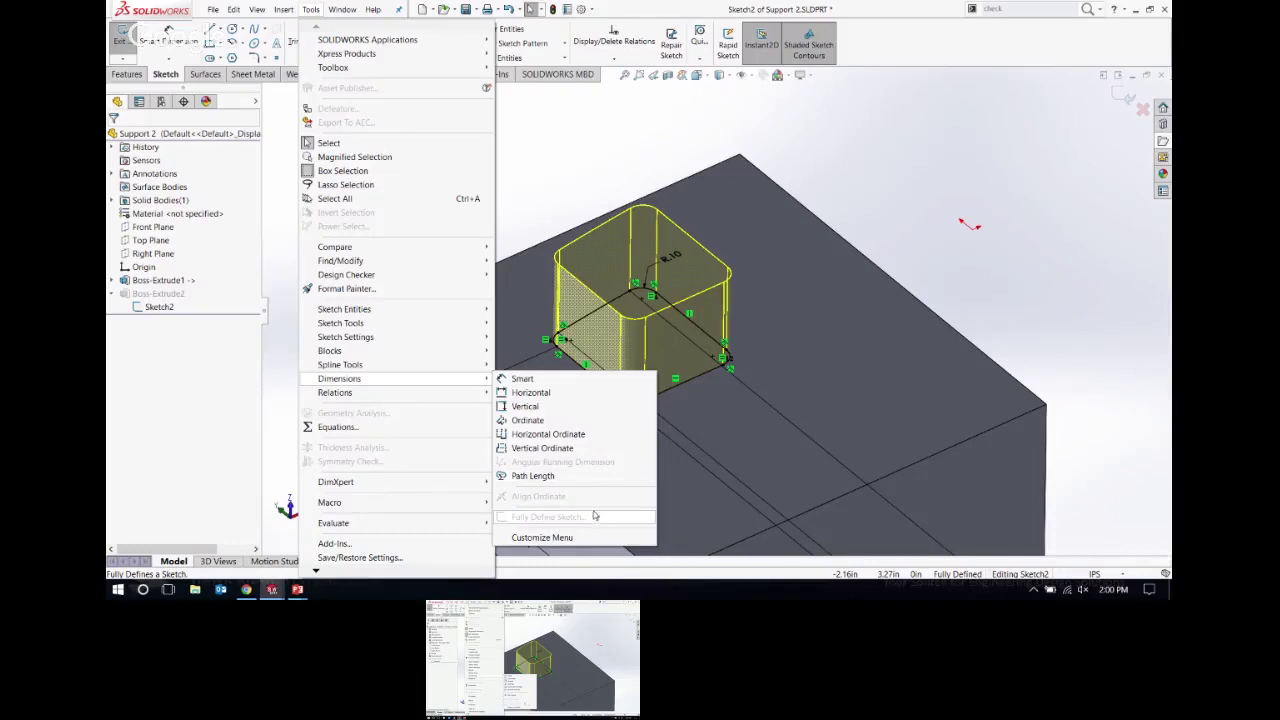
pyautogui.click(552, 170)
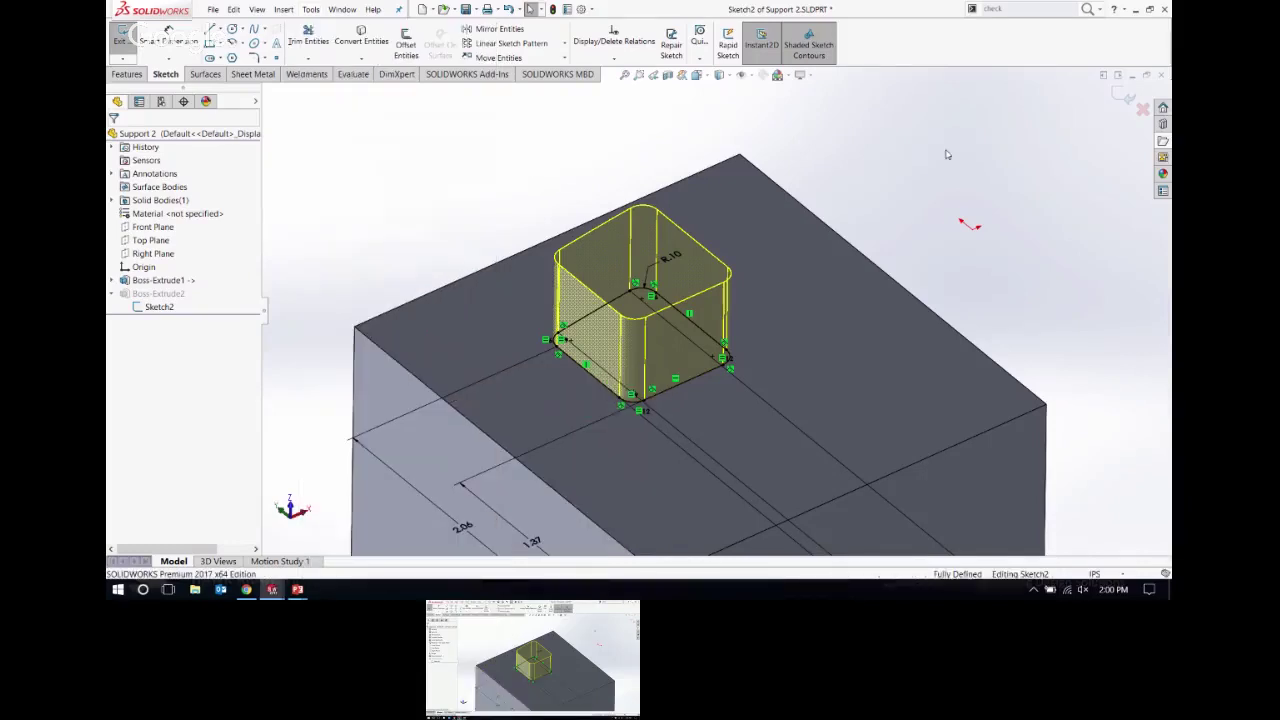
pyautogui.click(1126, 97)
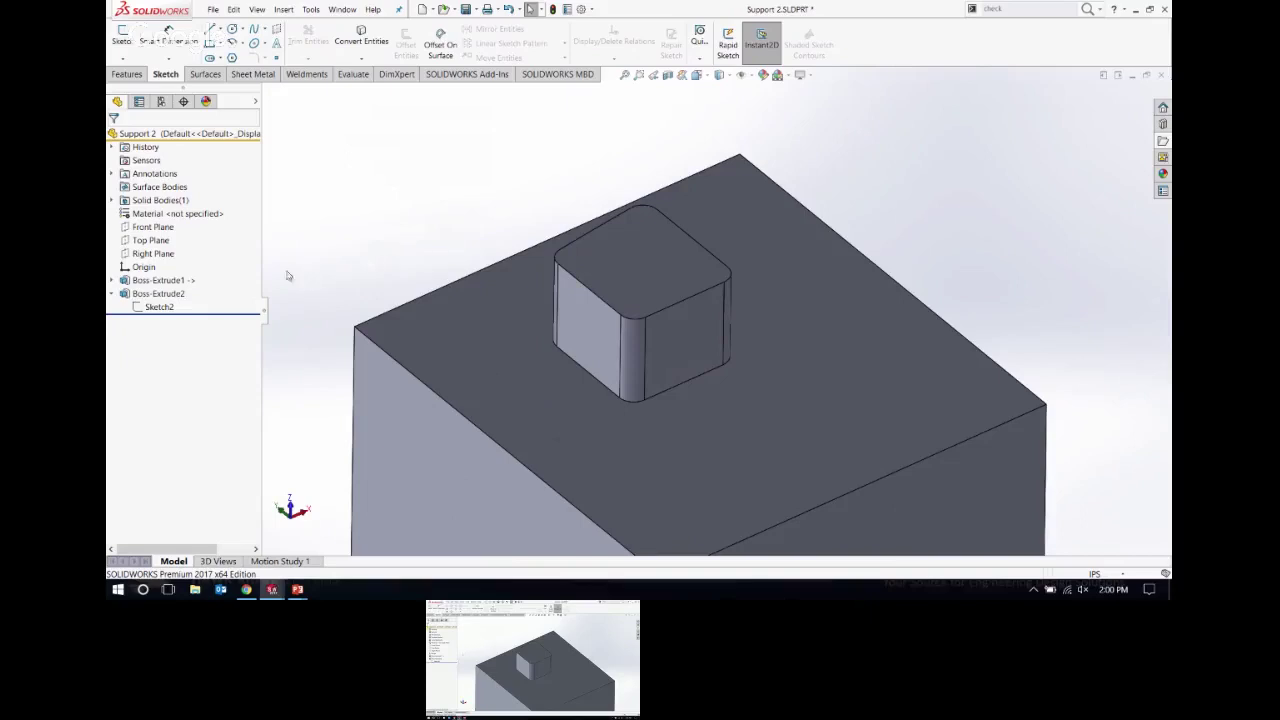
# Step: Examine the external reference and end condition of Boss-Extrude1, then close its definition without changes
pyautogui.click(112, 280)
pyautogui.click(163, 281)
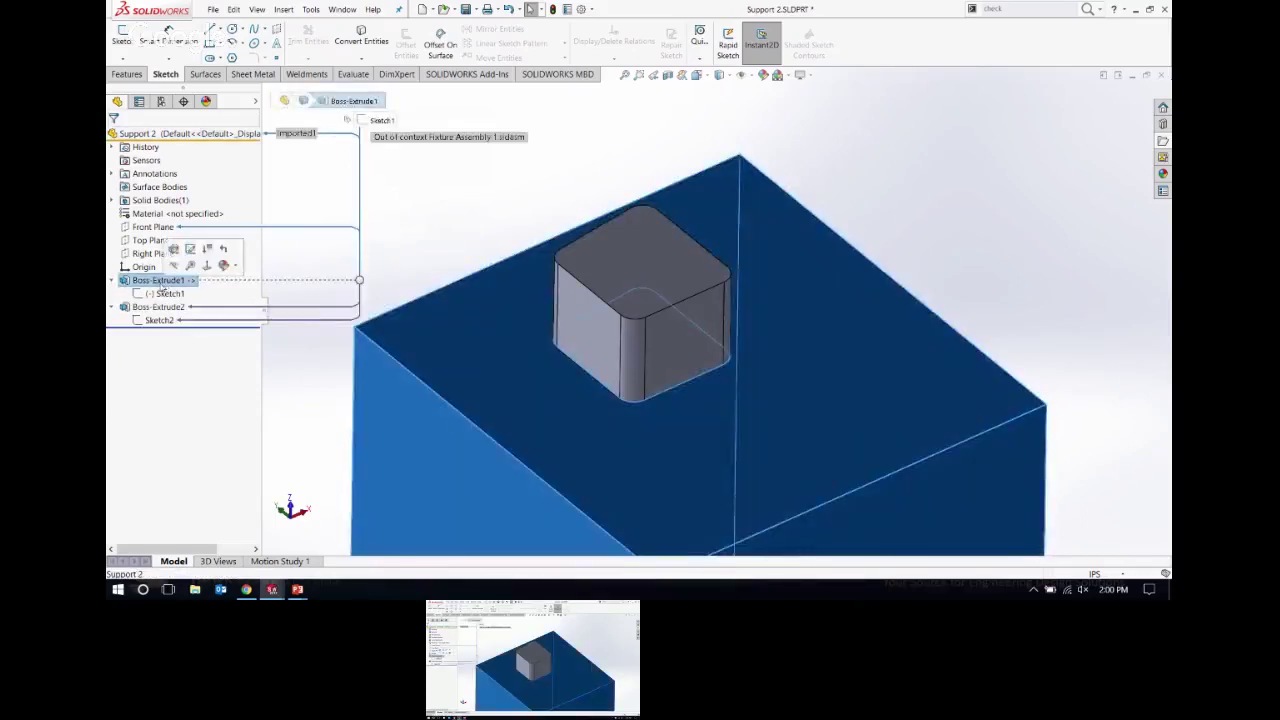
pyautogui.click(174, 249)
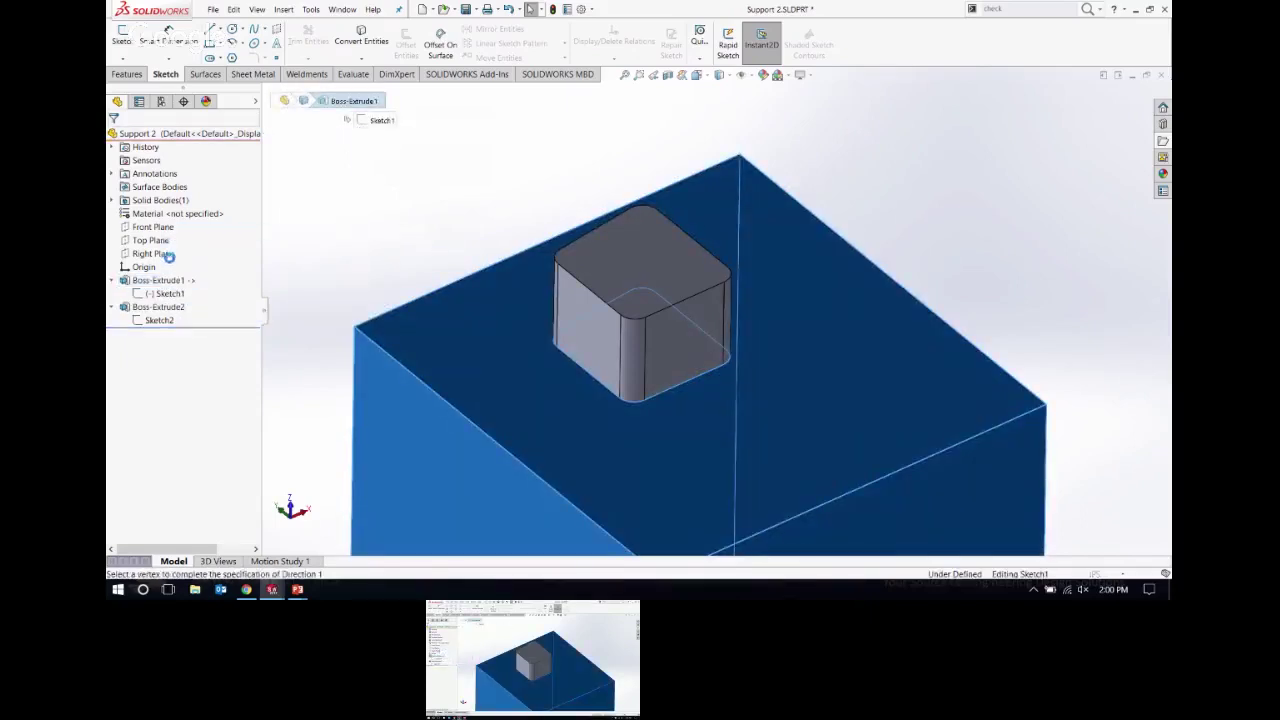
pyautogui.click(162, 213)
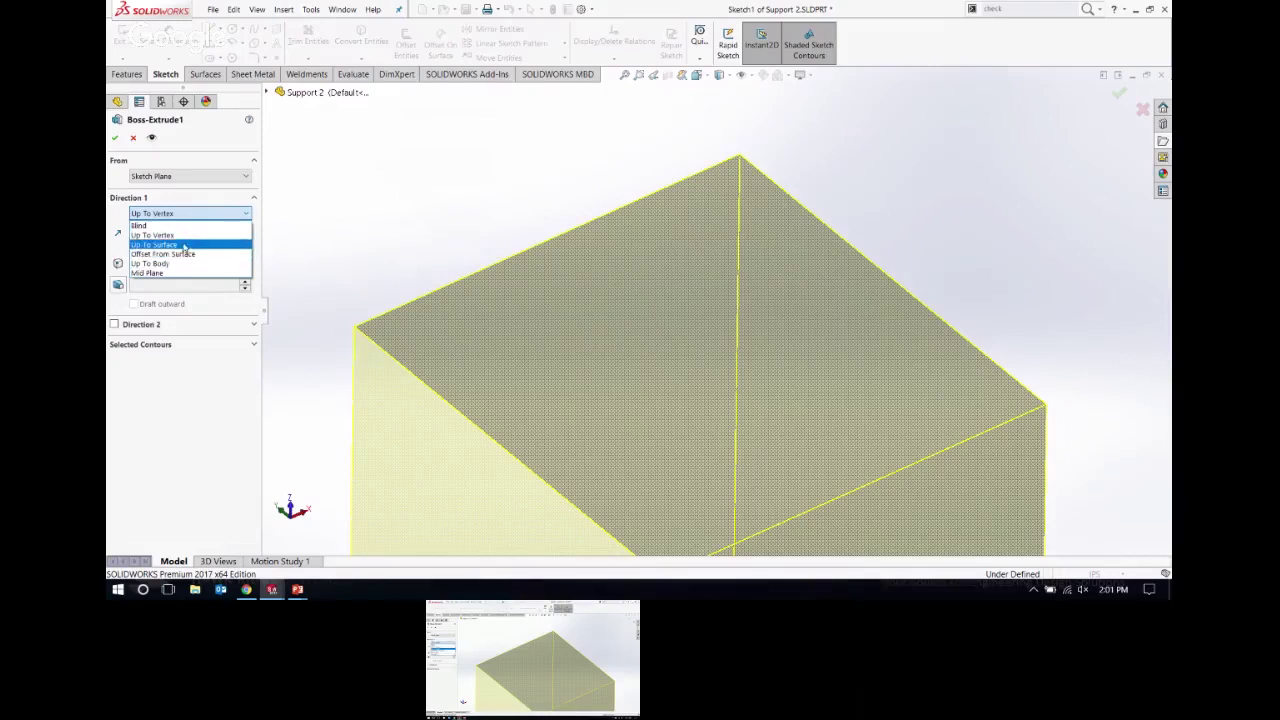
pyautogui.click(285, 224)
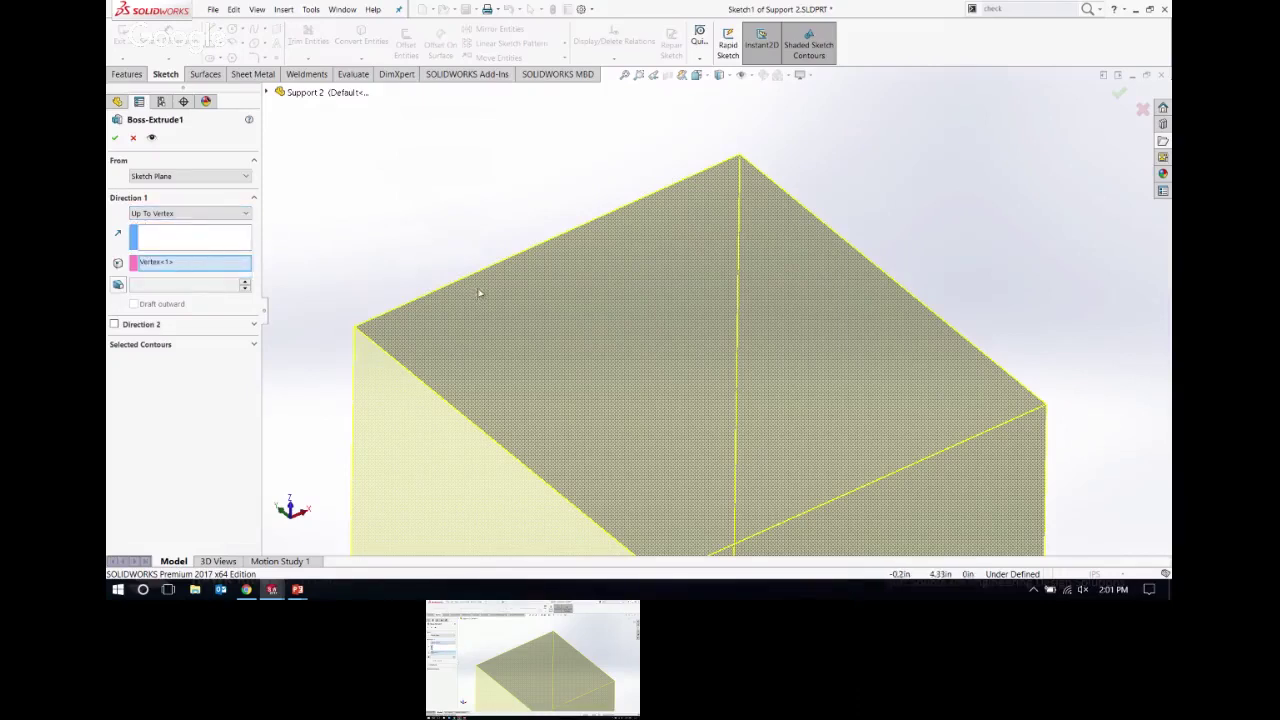
pyautogui.press('z')
pyautogui.click(133, 139)
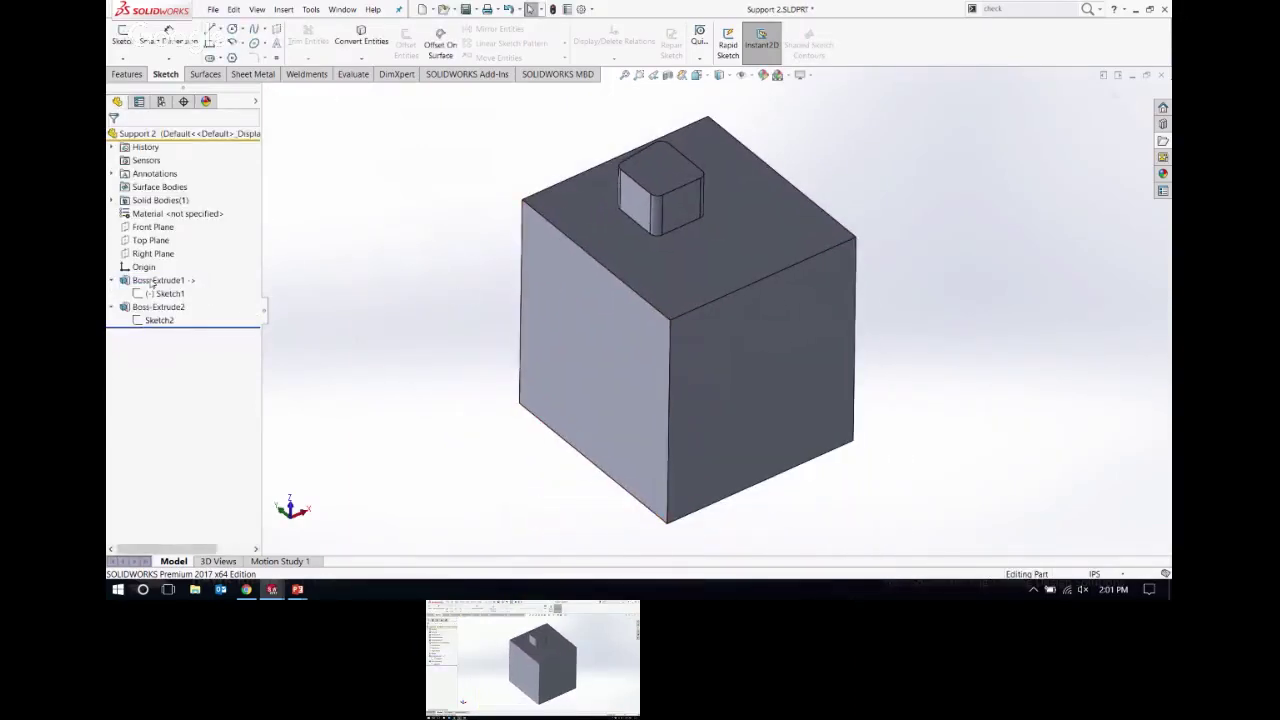
# Step: Check the length of the large block's vertical edge
pyautogui.click(521, 262)
pyautogui.moveTo(514, 243); pyautogui.dragTo(533, 210, button='middle')
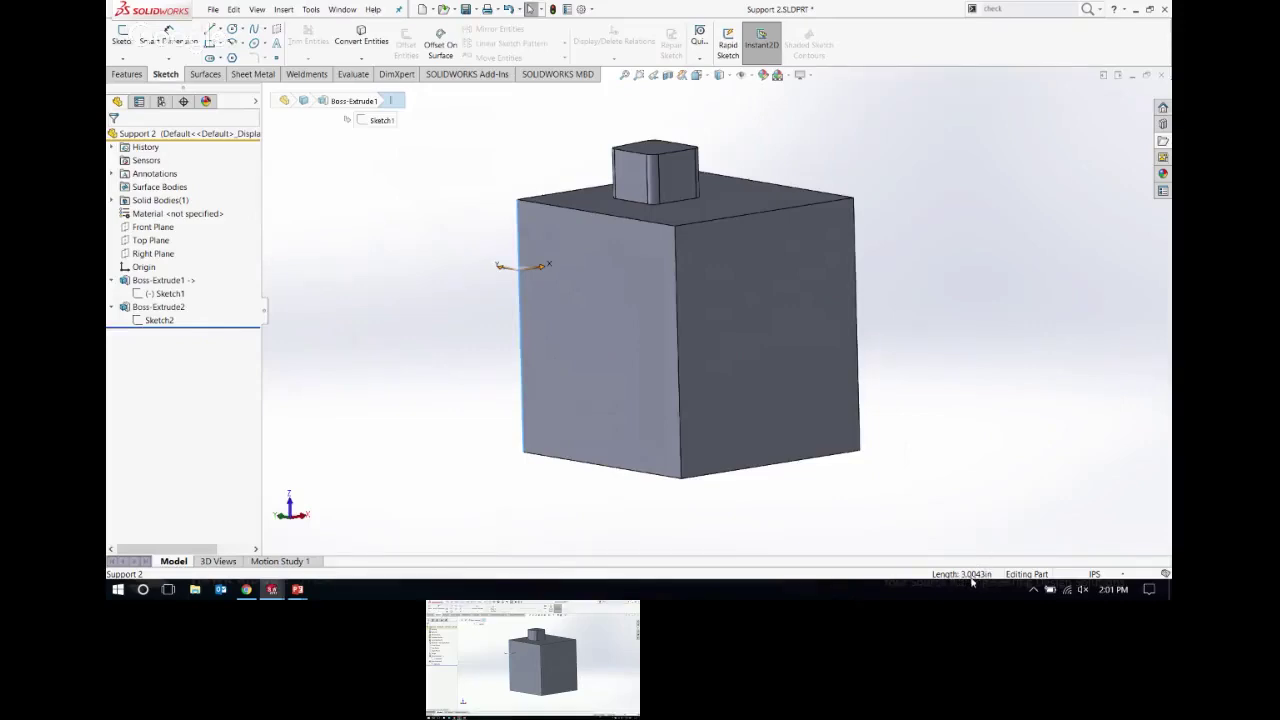
# Step: Change the end condition of Boss-Extrude1 to Blind with a depth of 3 in
pyautogui.click(434, 258)
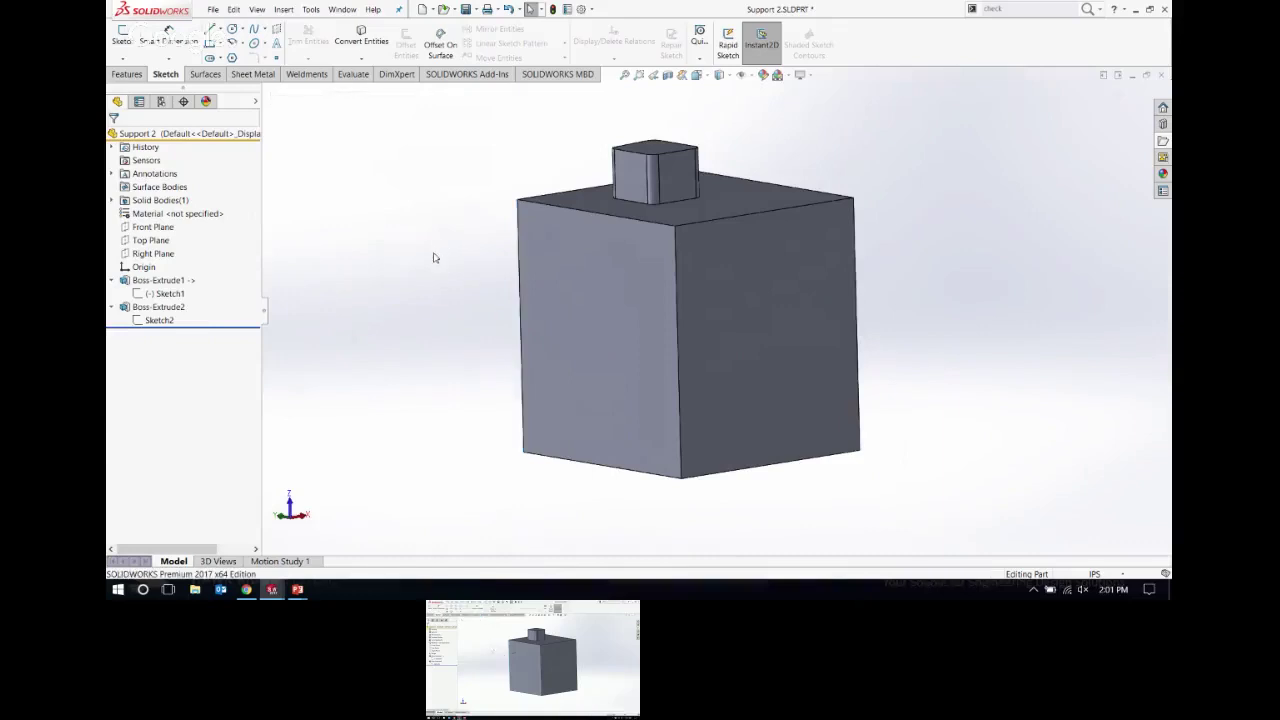
pyautogui.click(160, 281)
pyautogui.click(173, 248)
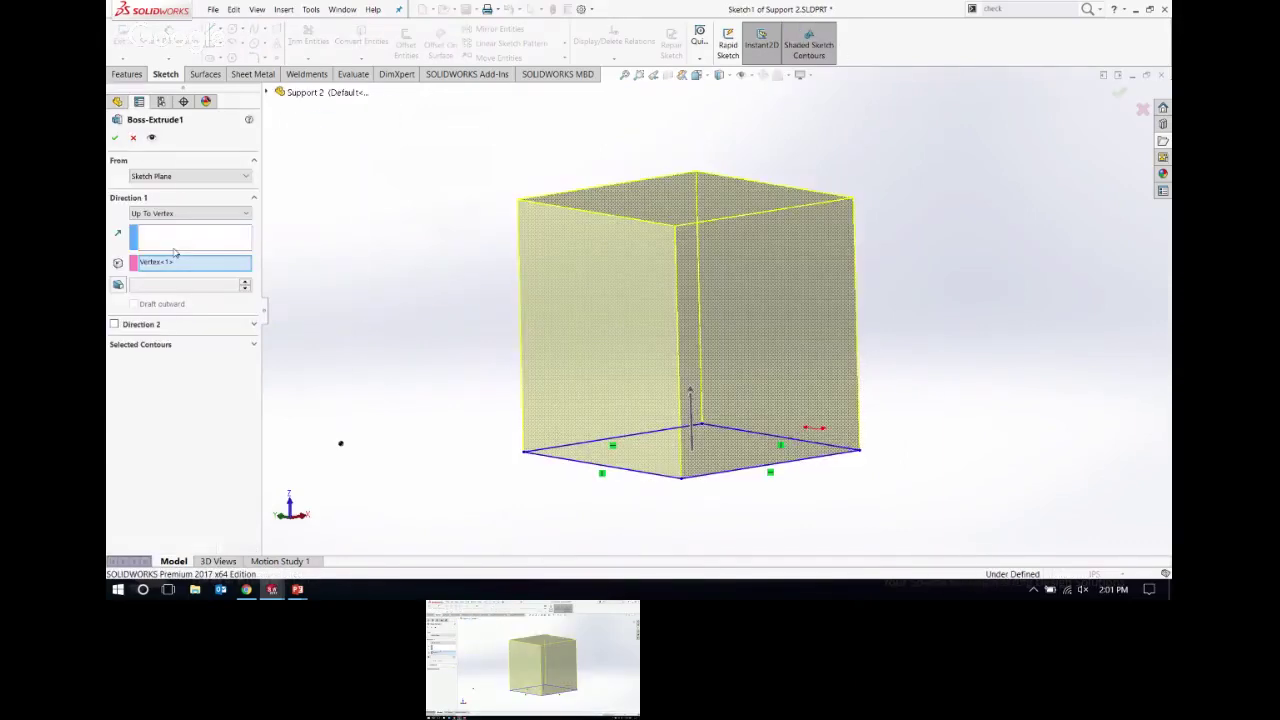
pyautogui.click(152, 215)
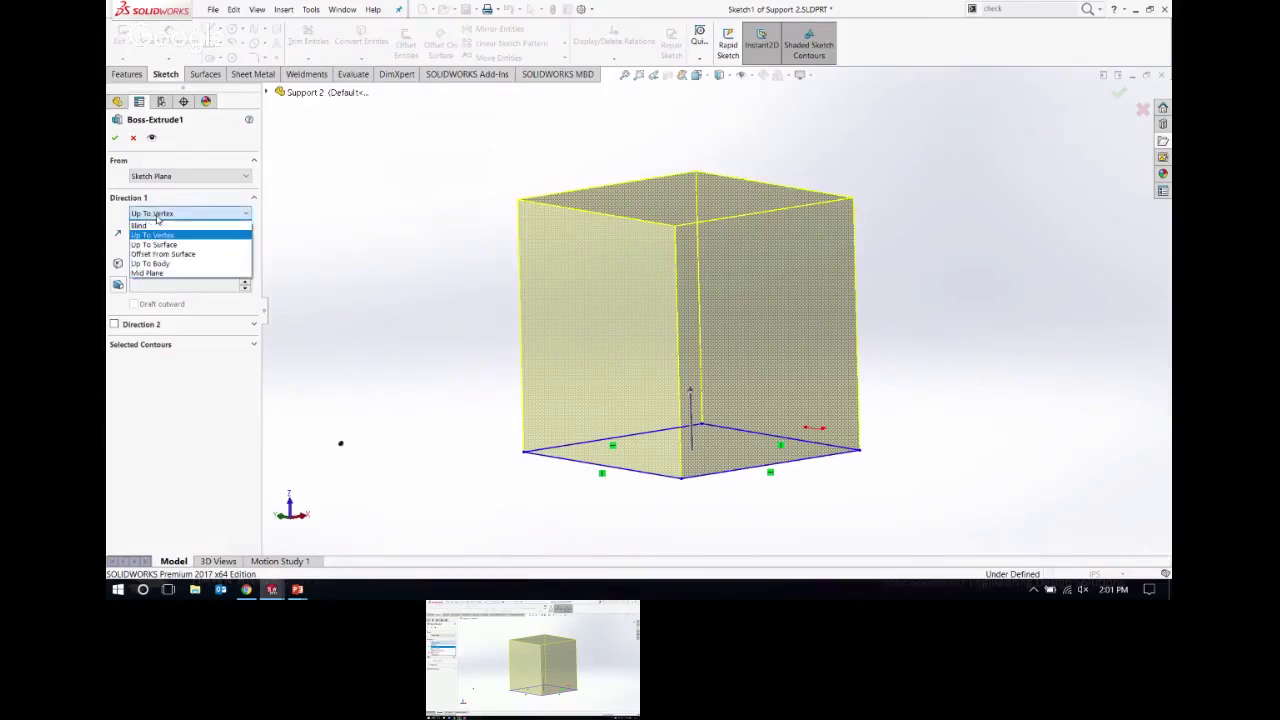
pyautogui.click(152, 226)
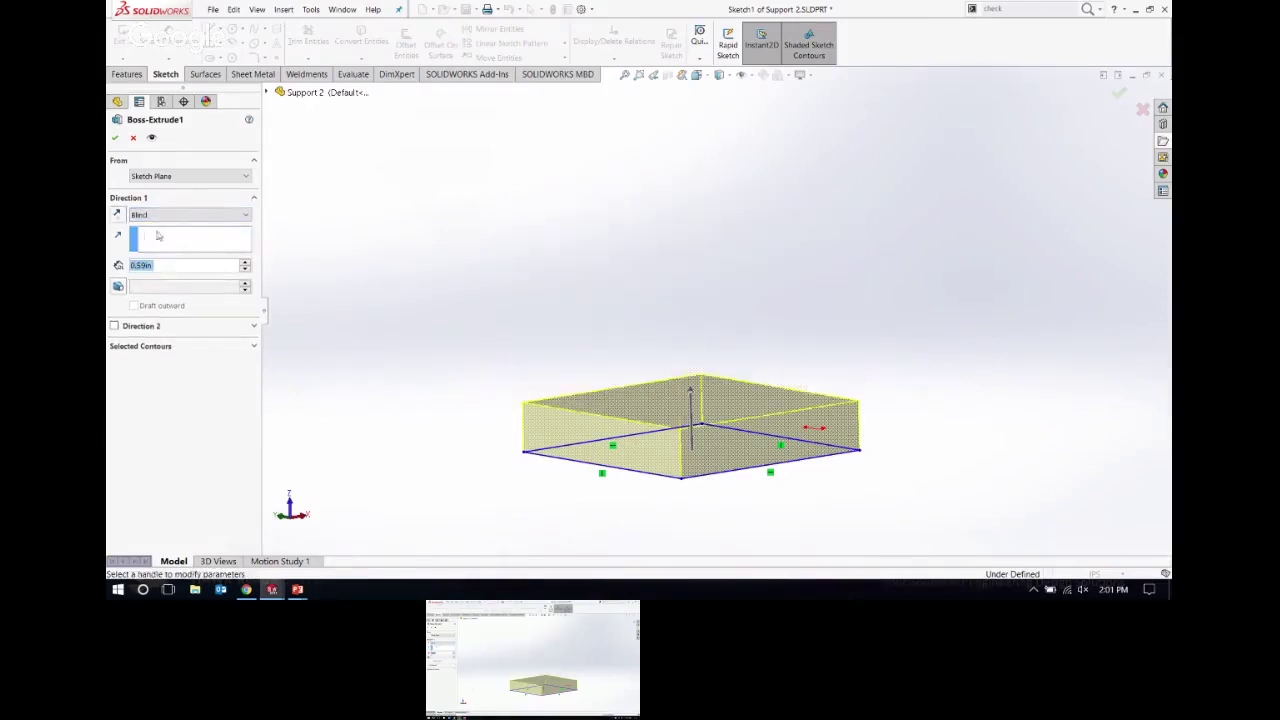
pyautogui.write('3')
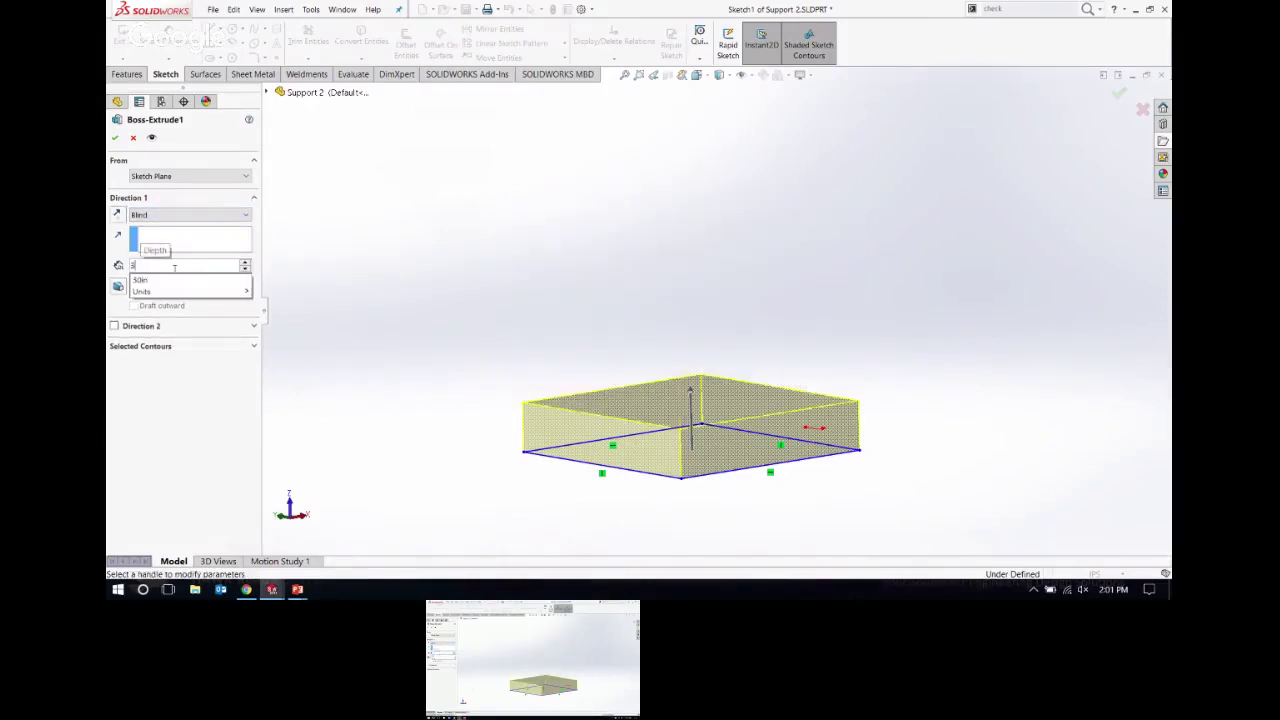
pyautogui.press('Return')
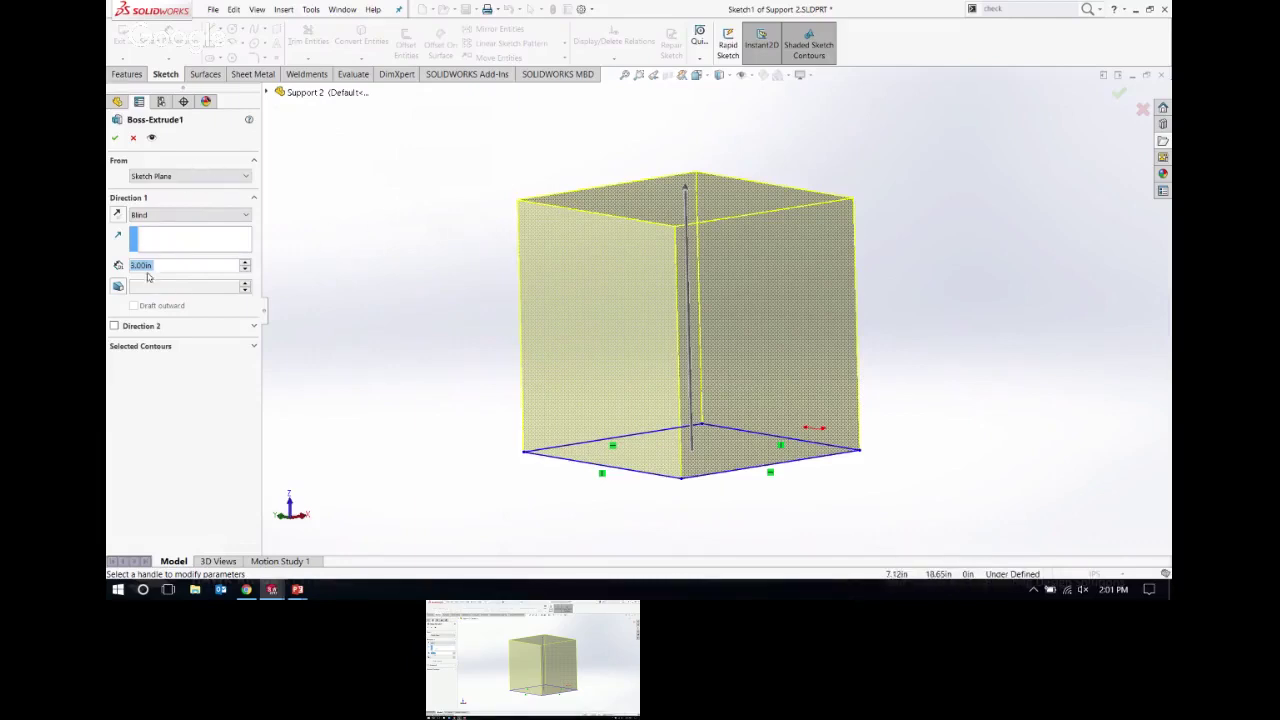
pyautogui.click(115, 138)
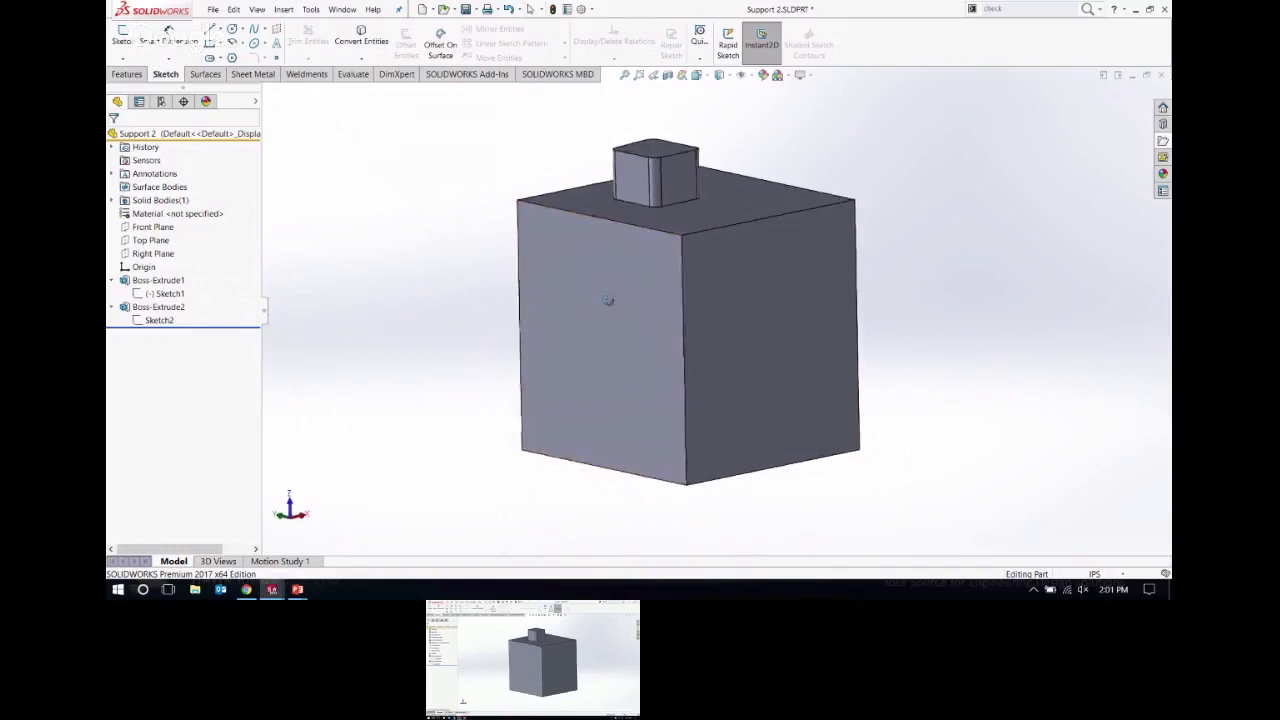
# Step: Check which documents the Support 2 part references, including broken references, and close the list
pyautogui.moveTo(609, 300); pyautogui.dragTo(390, 222, button='middle')
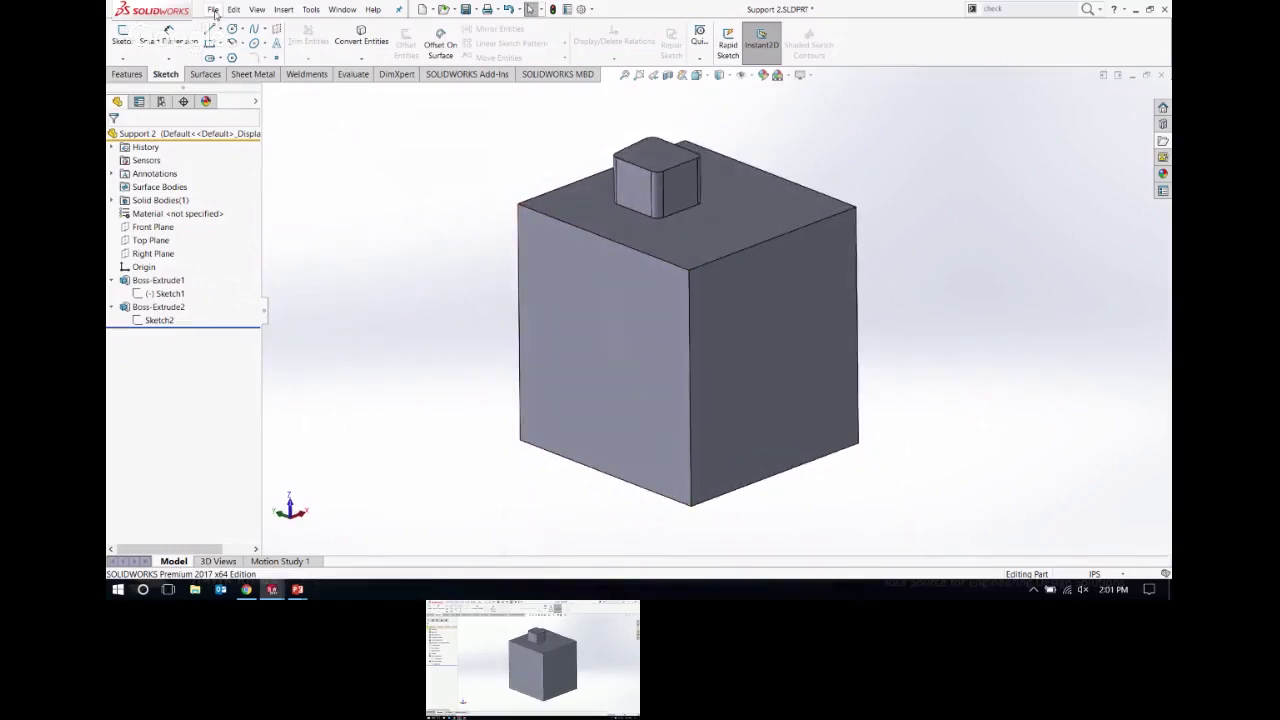
pyautogui.click(213, 10)
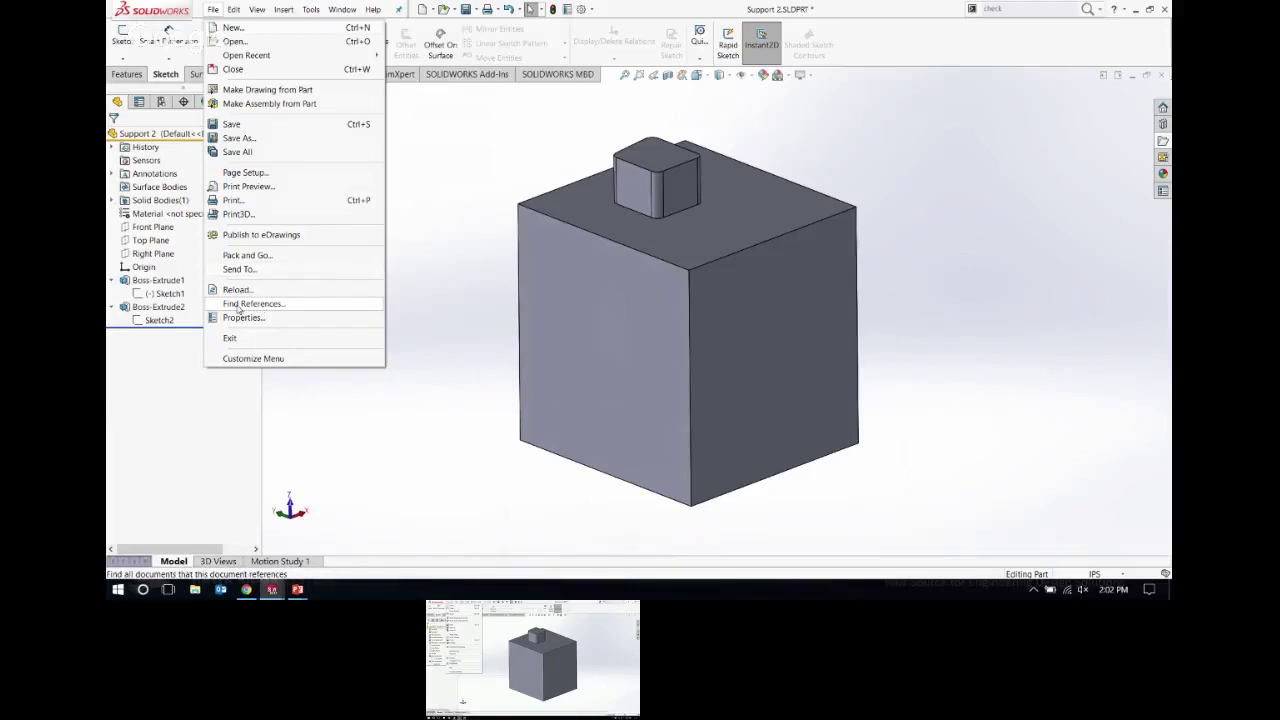
pyautogui.click(238, 304)
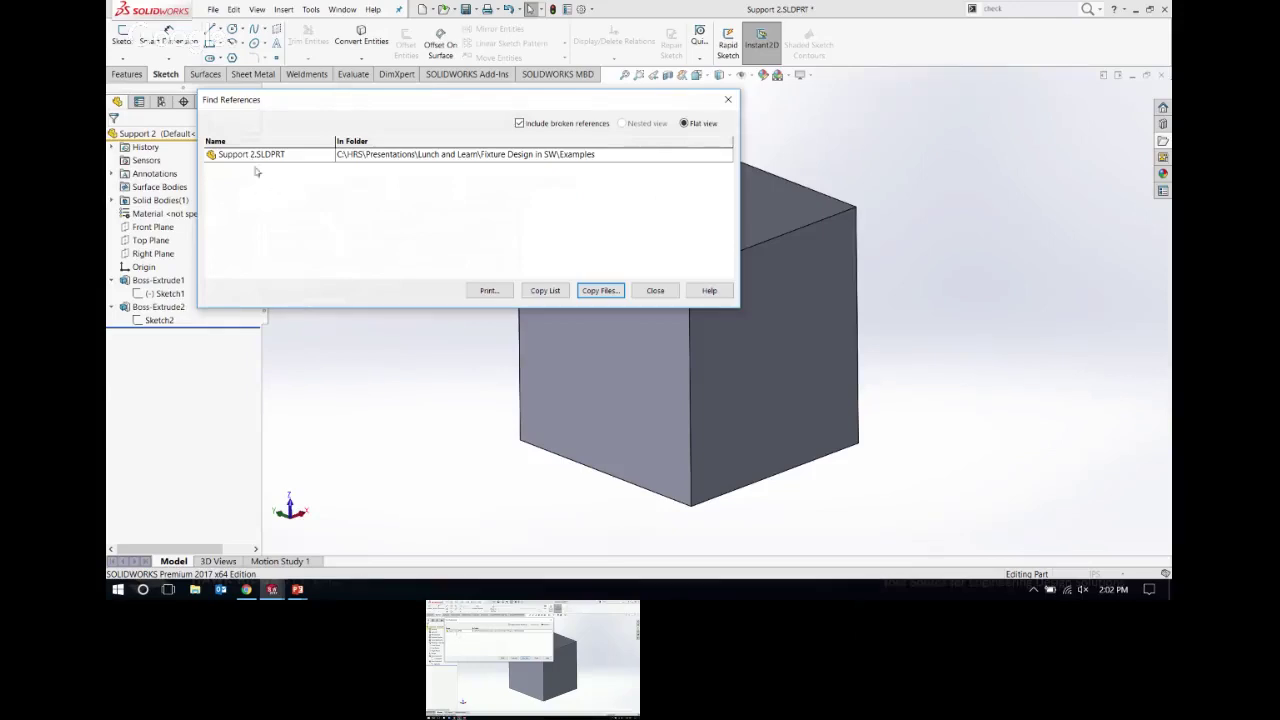
pyautogui.click(654, 296)
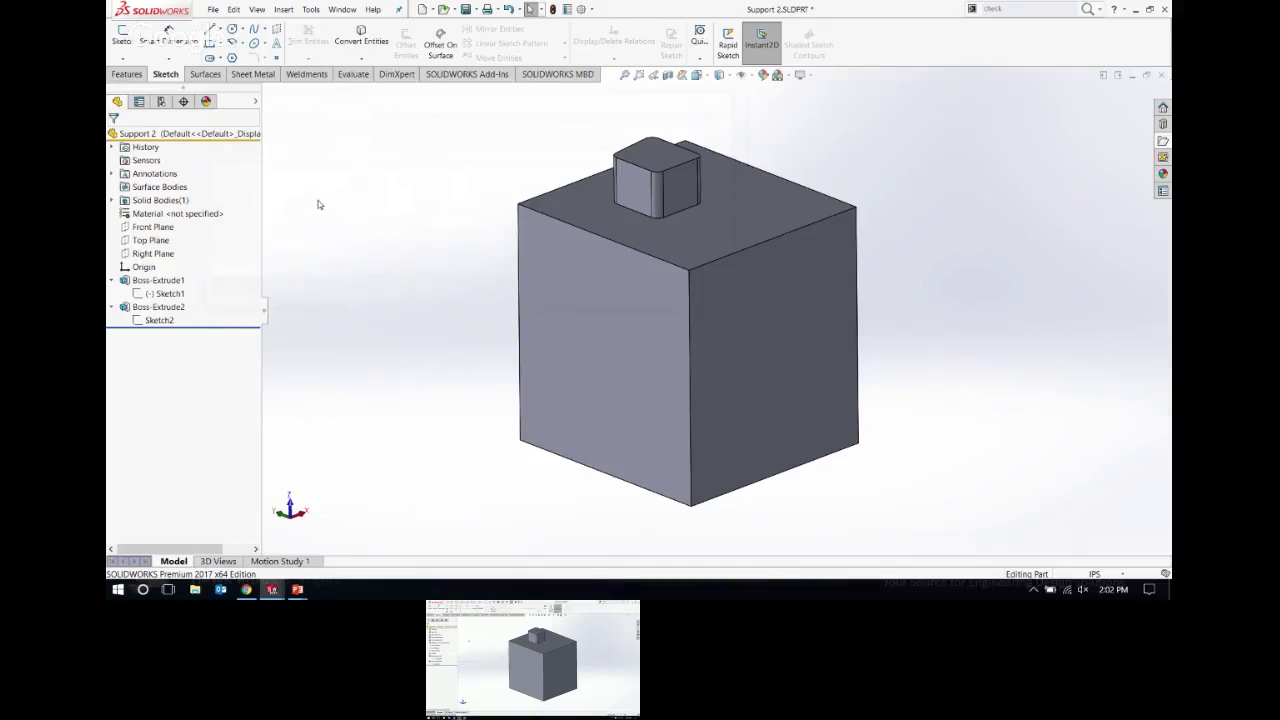
# Step: Switch to Fixture Assembly 1 and open the cylindrical Support 1 component as its own part
pyautogui.hotkey('ctrl', 'Tab')
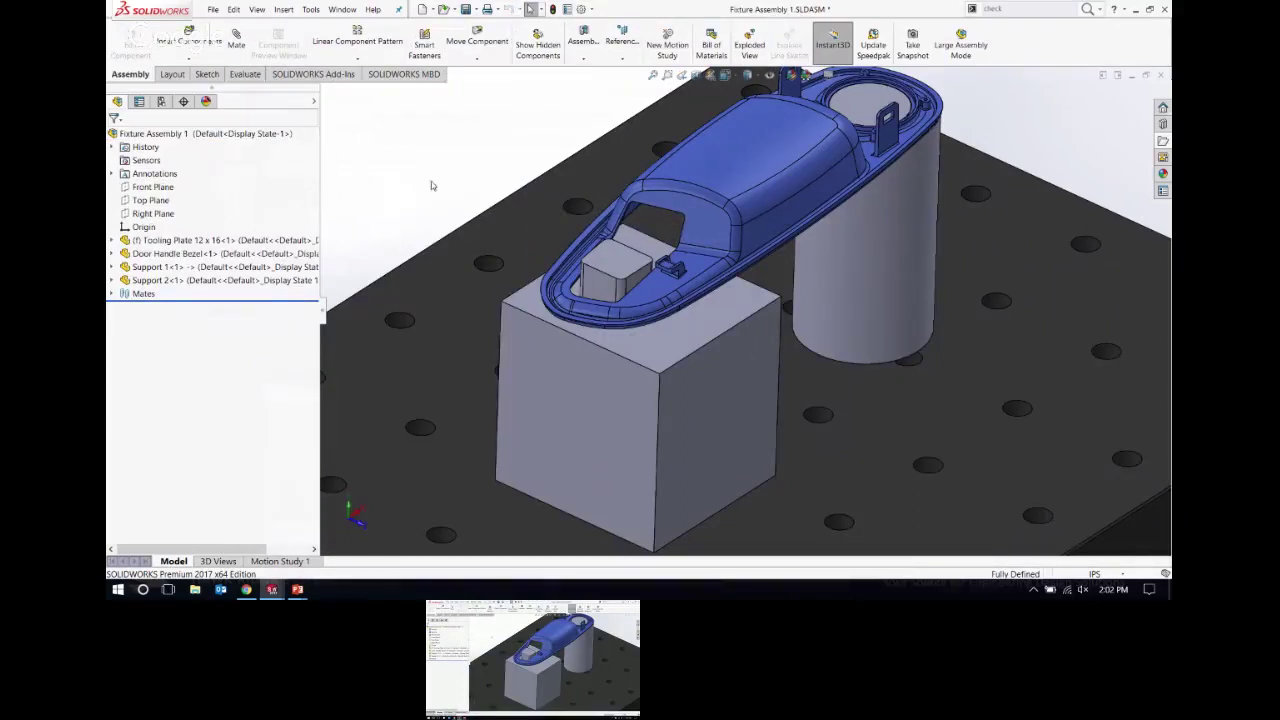
pyautogui.press('f')
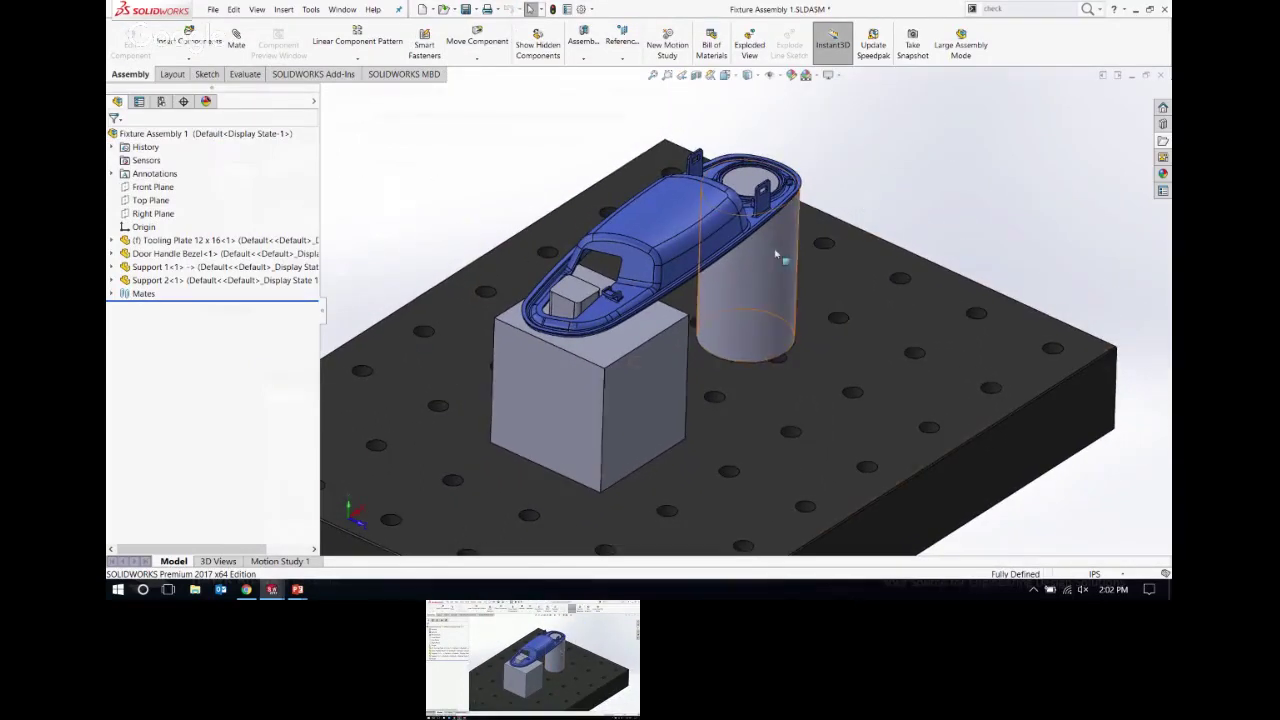
pyautogui.click(775, 255)
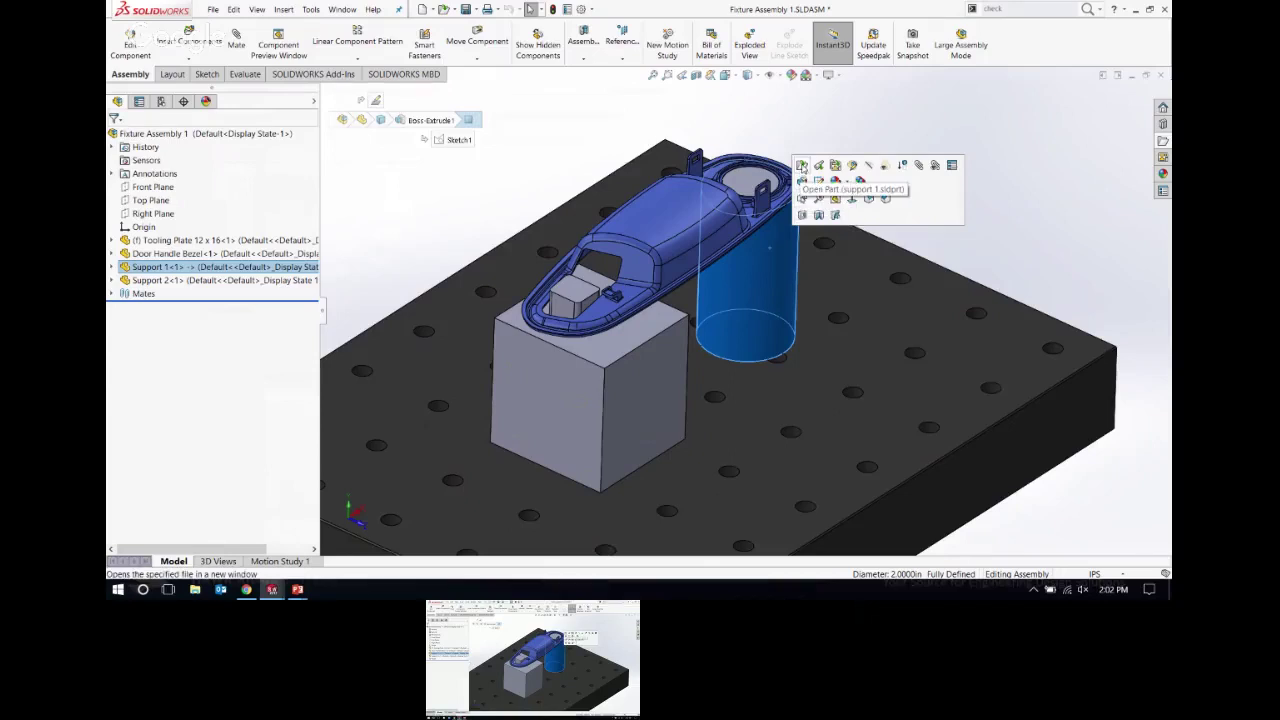
pyautogui.click(802, 166)
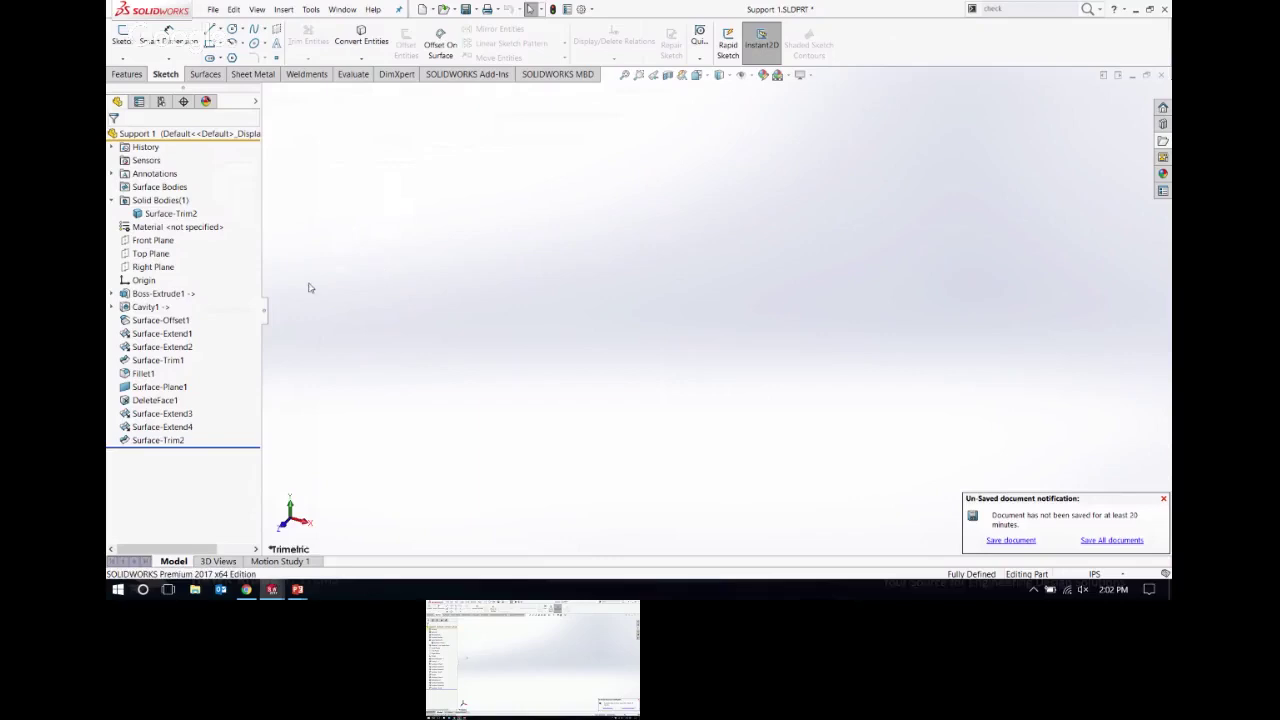
# Step: Hide the Surface-Trim2 solid body and show it again to display the cylinder
pyautogui.click(158, 214)
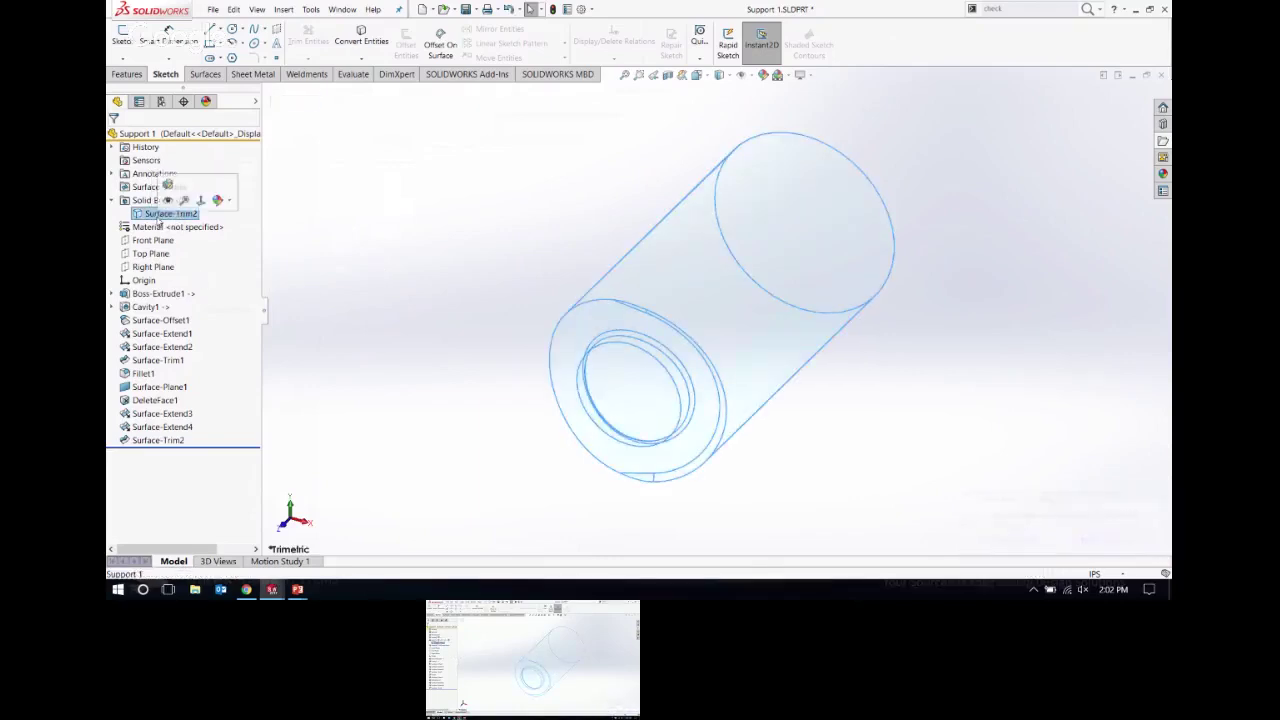
pyautogui.click(168, 200)
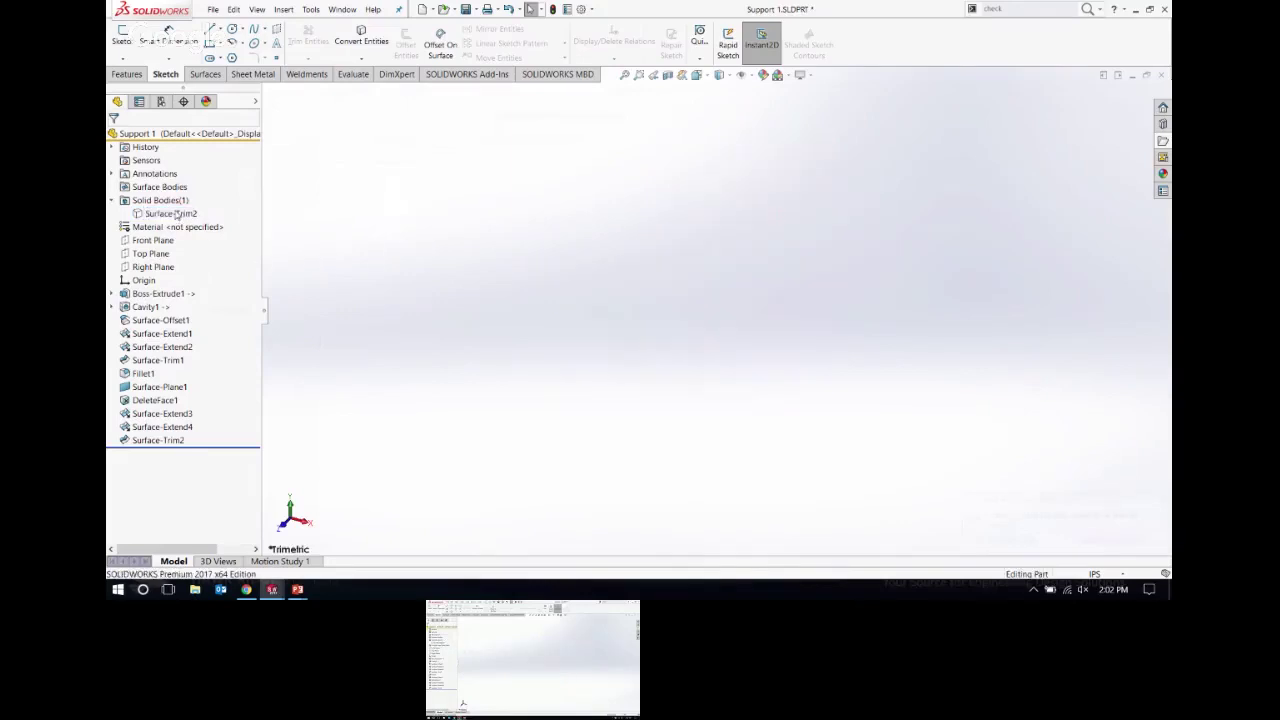
pyautogui.click(176, 214)
pyautogui.click(168, 200)
pyautogui.click(381, 268)
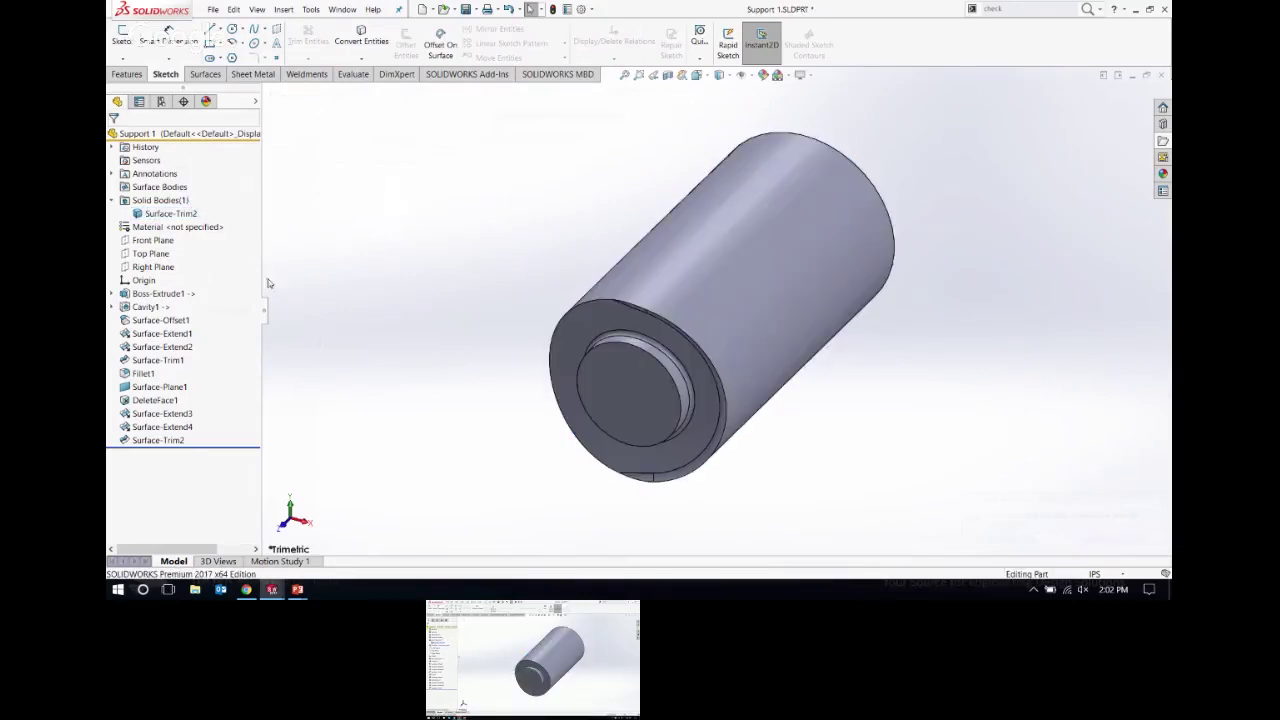
# Step: Check which documents the Support 1 part references, including broken references, and close the list
pyautogui.click(213, 10)
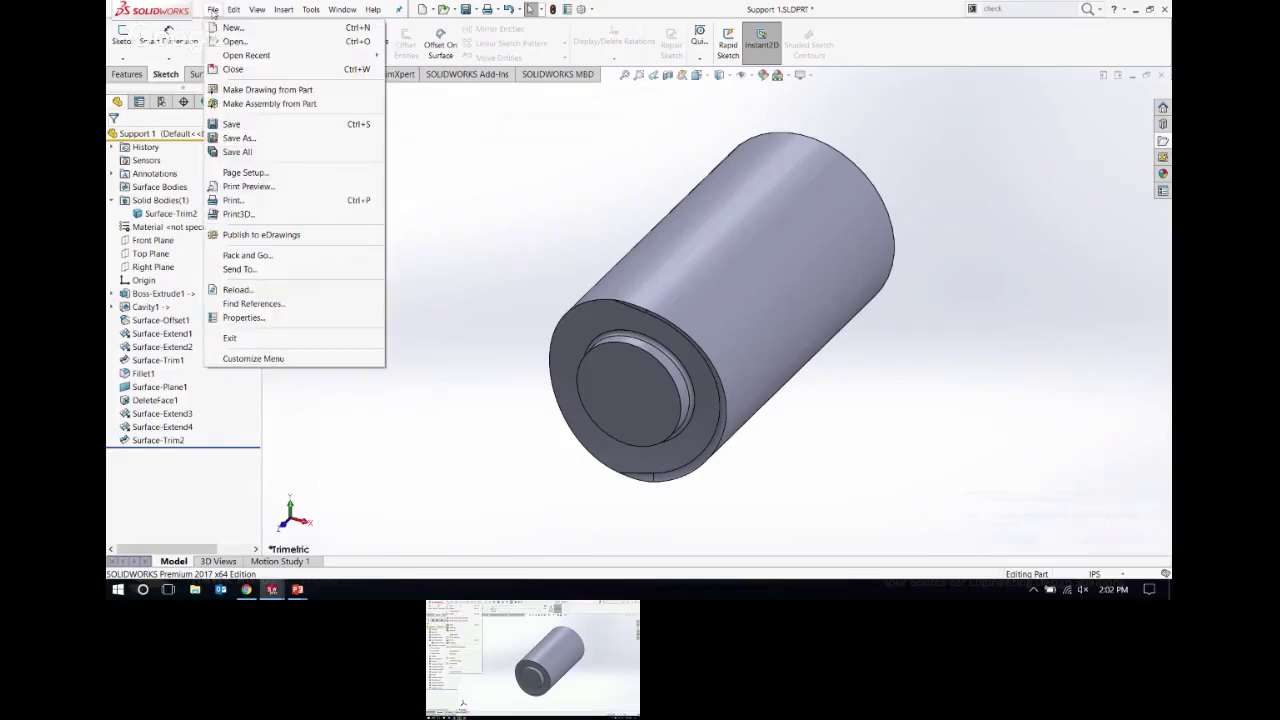
pyautogui.click(250, 303)
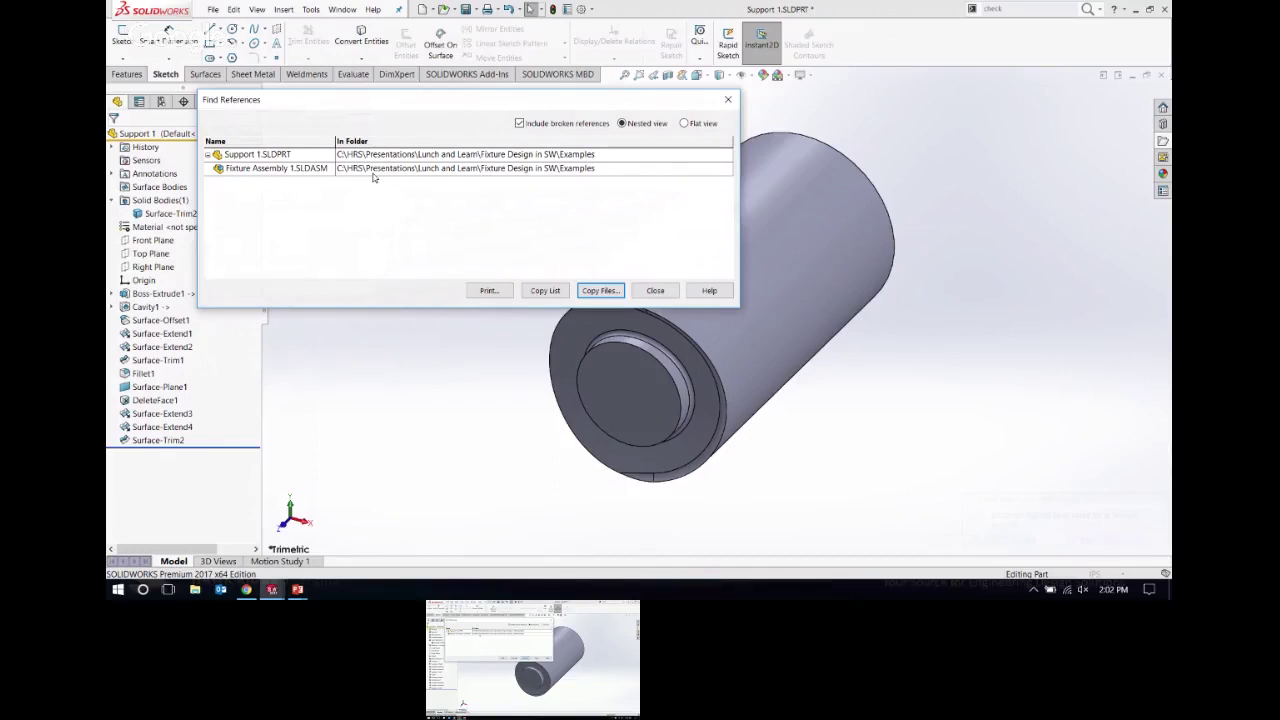
pyautogui.click(655, 290)
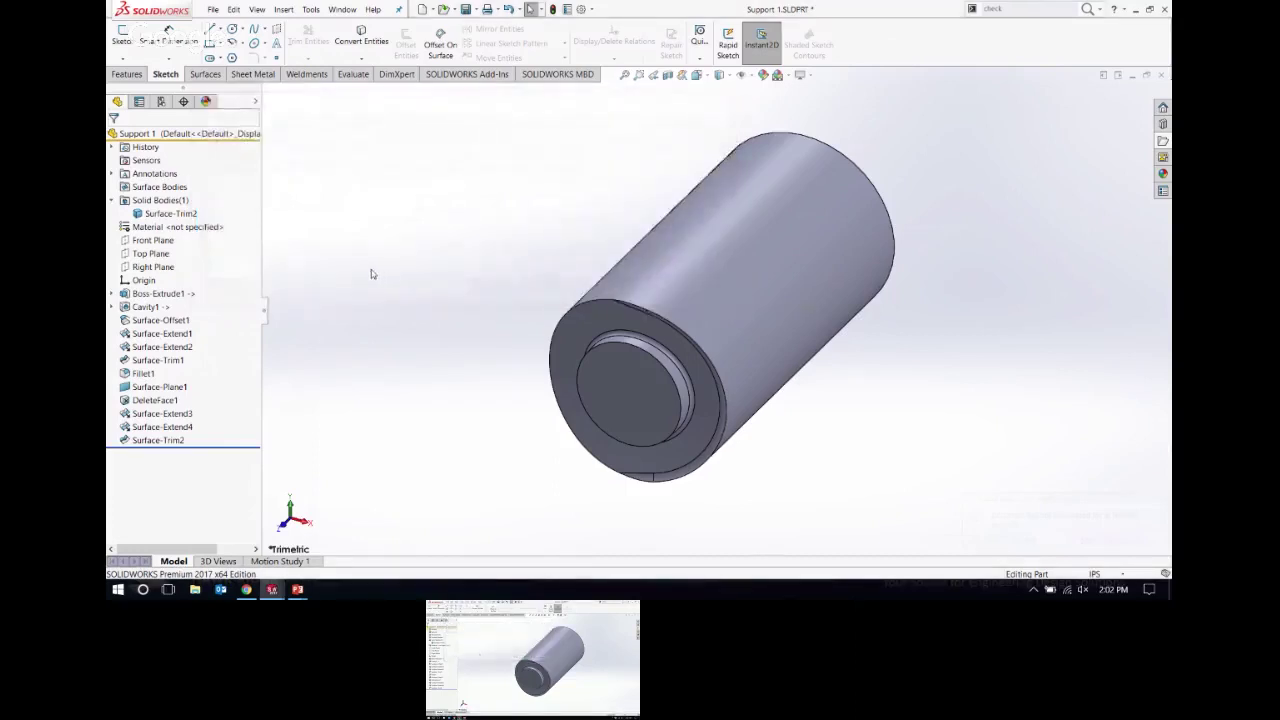
# Step: Examine the external references of Support 1's Boss-Extrude1, widening the feature column to read them, and close the list without changes
pyautogui.rightClick(174, 295)
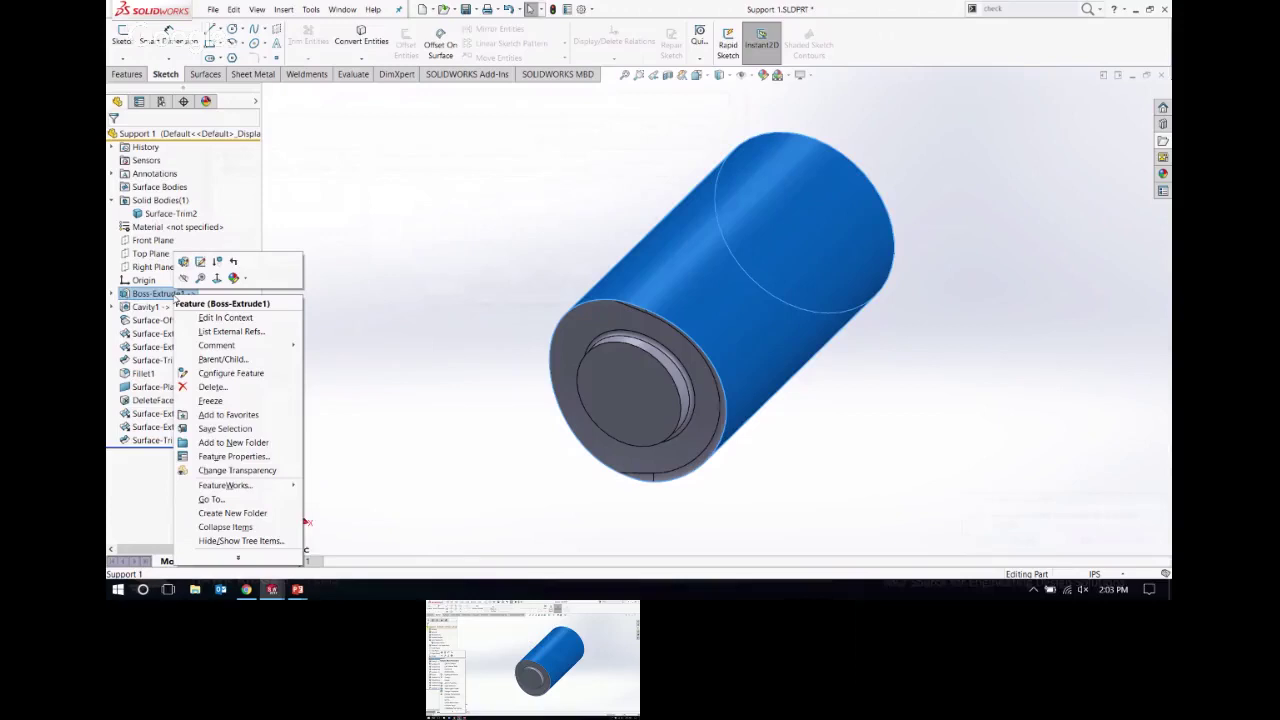
pyautogui.click(383, 282)
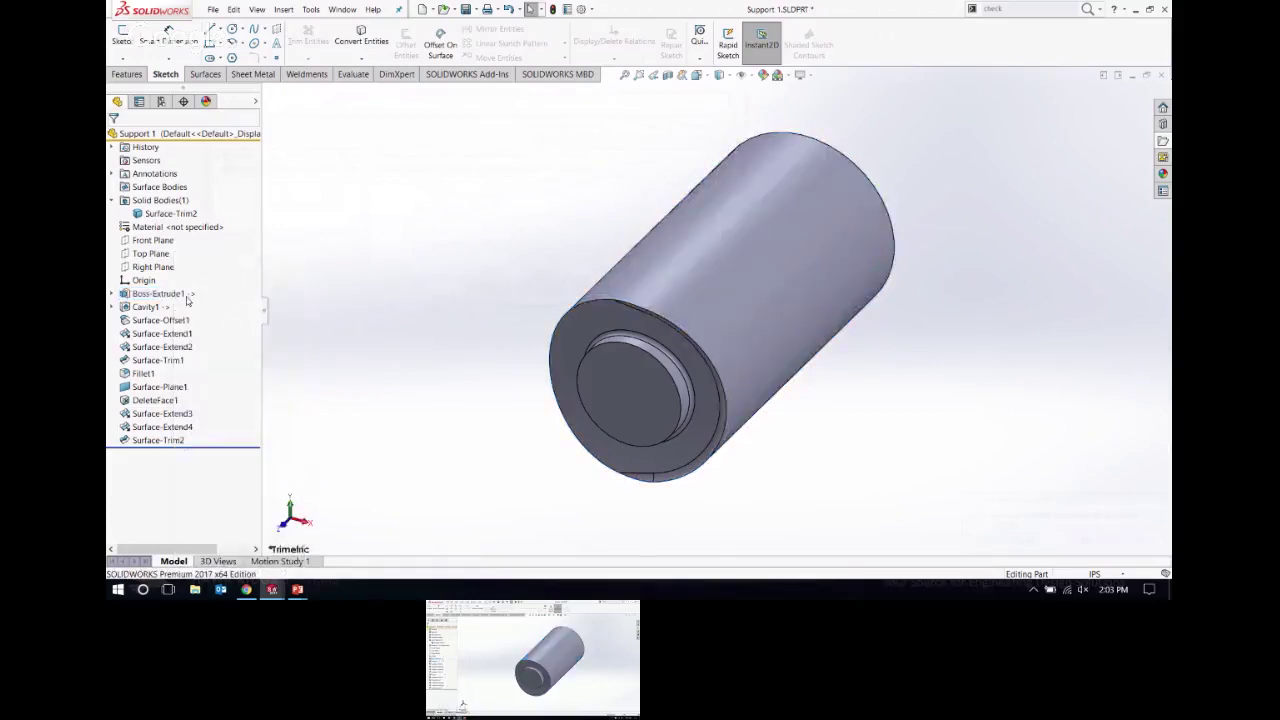
pyautogui.moveTo(190, 300)
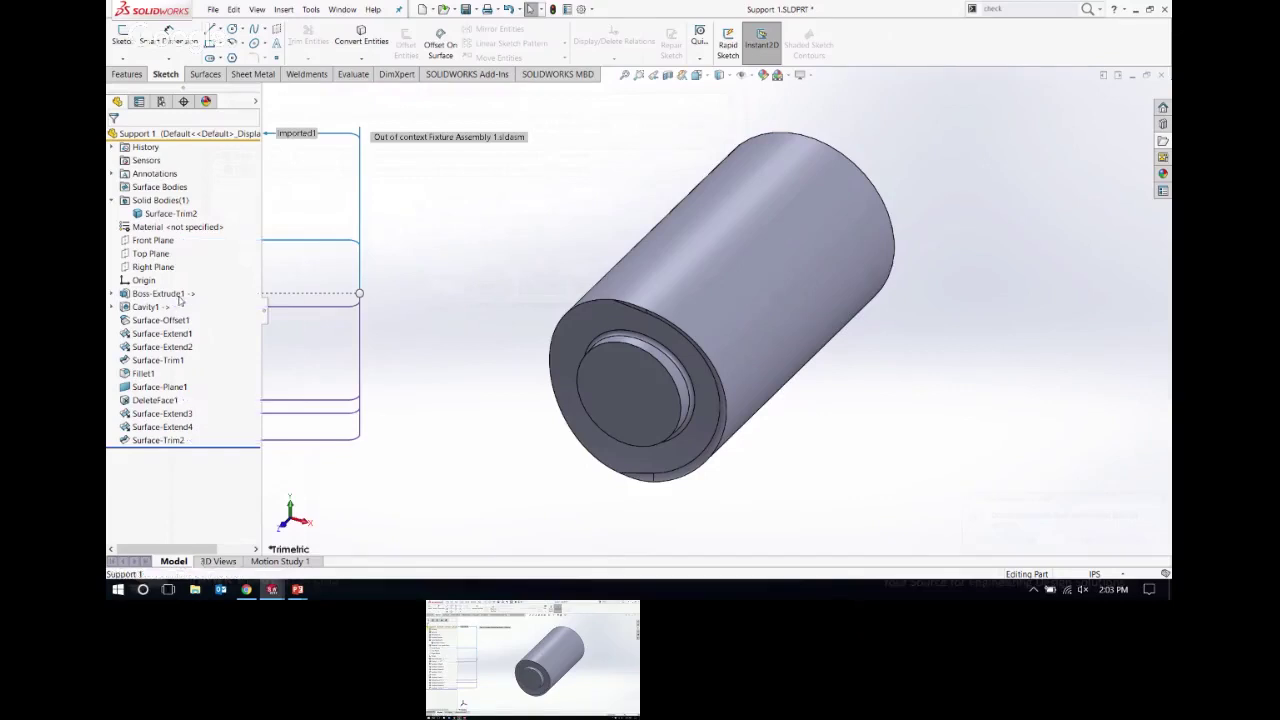
pyautogui.rightClick(185, 297)
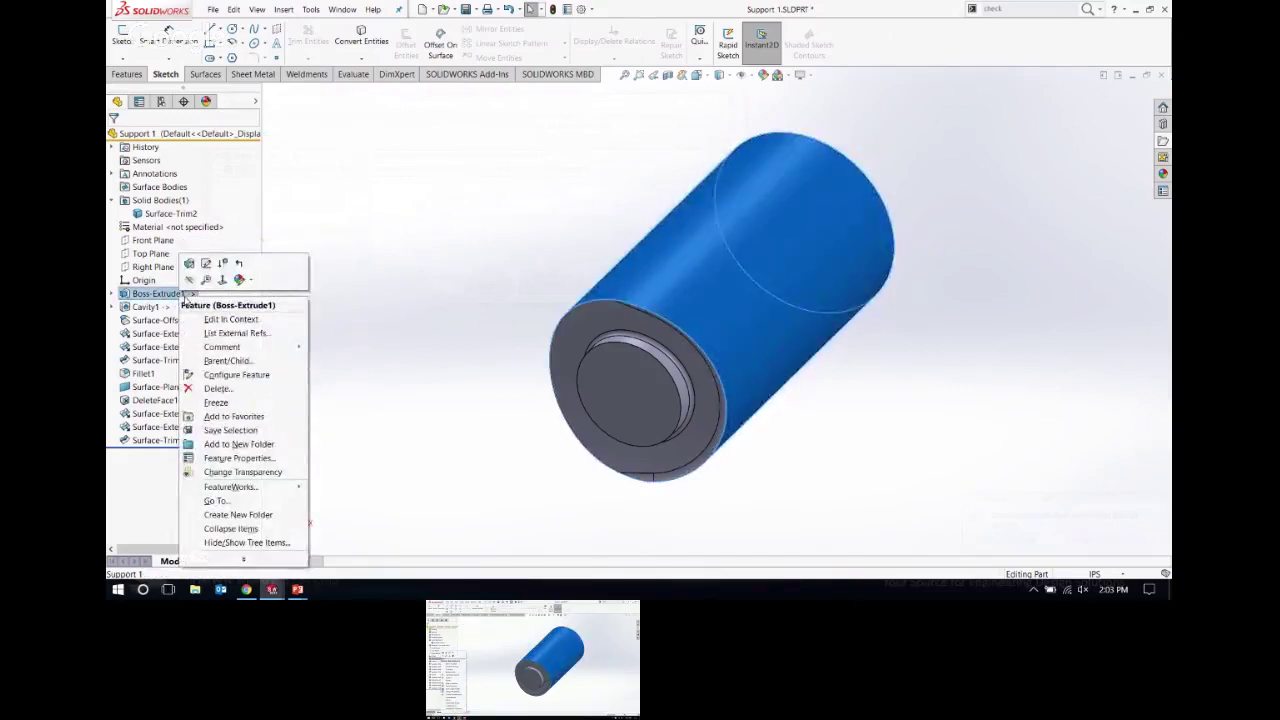
pyautogui.click(275, 338)
pyautogui.moveTo(614, 171); pyautogui.dragTo(482, 123)
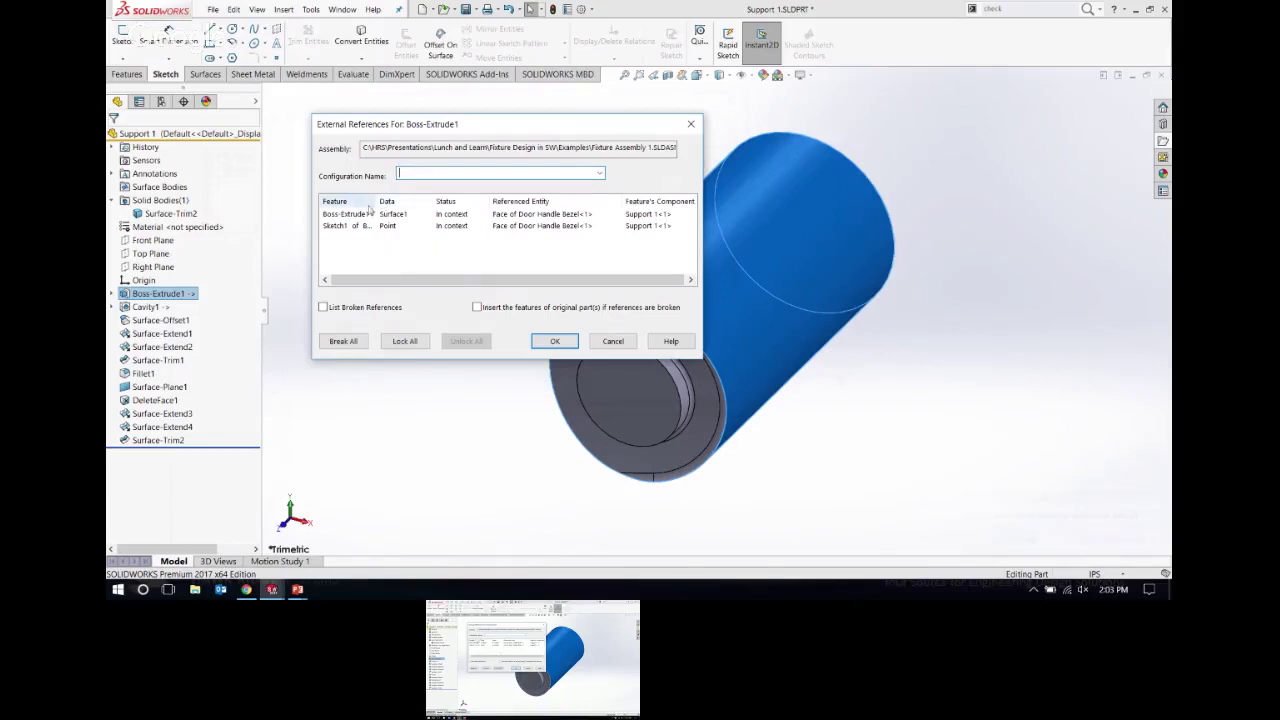
pyautogui.moveTo(377, 201); pyautogui.dragTo(422, 205)
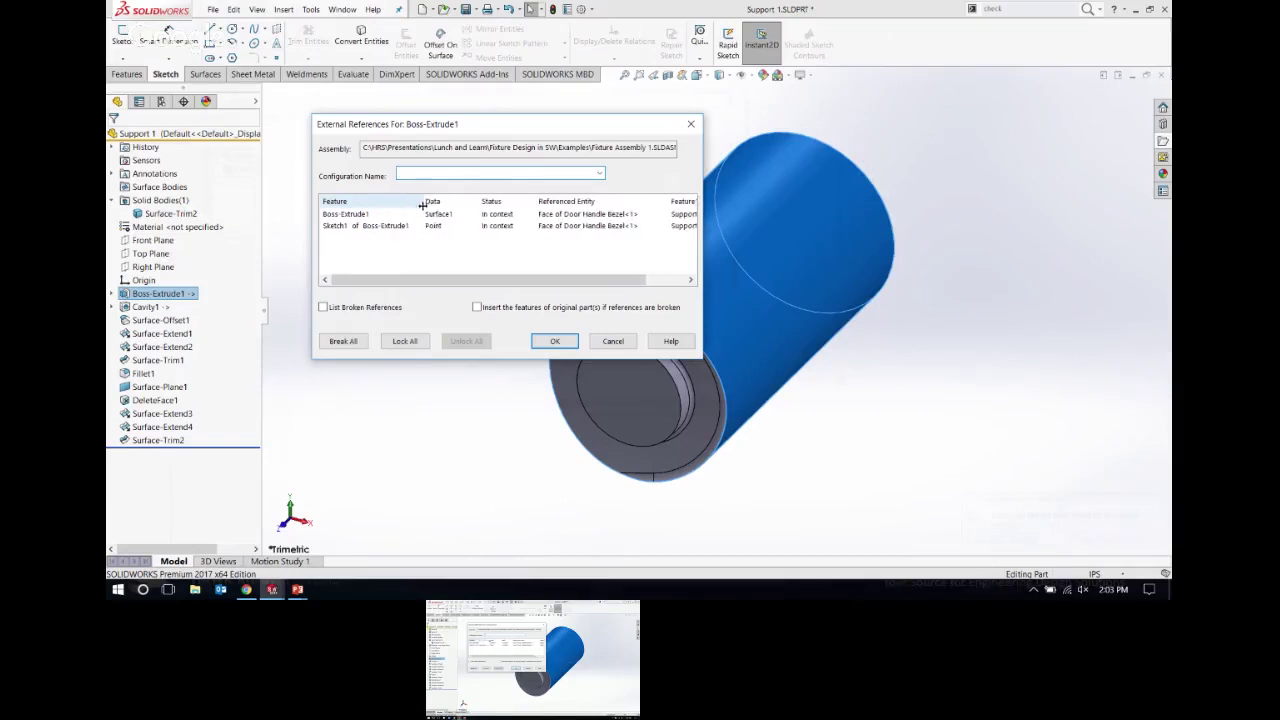
pyautogui.click(668, 283)
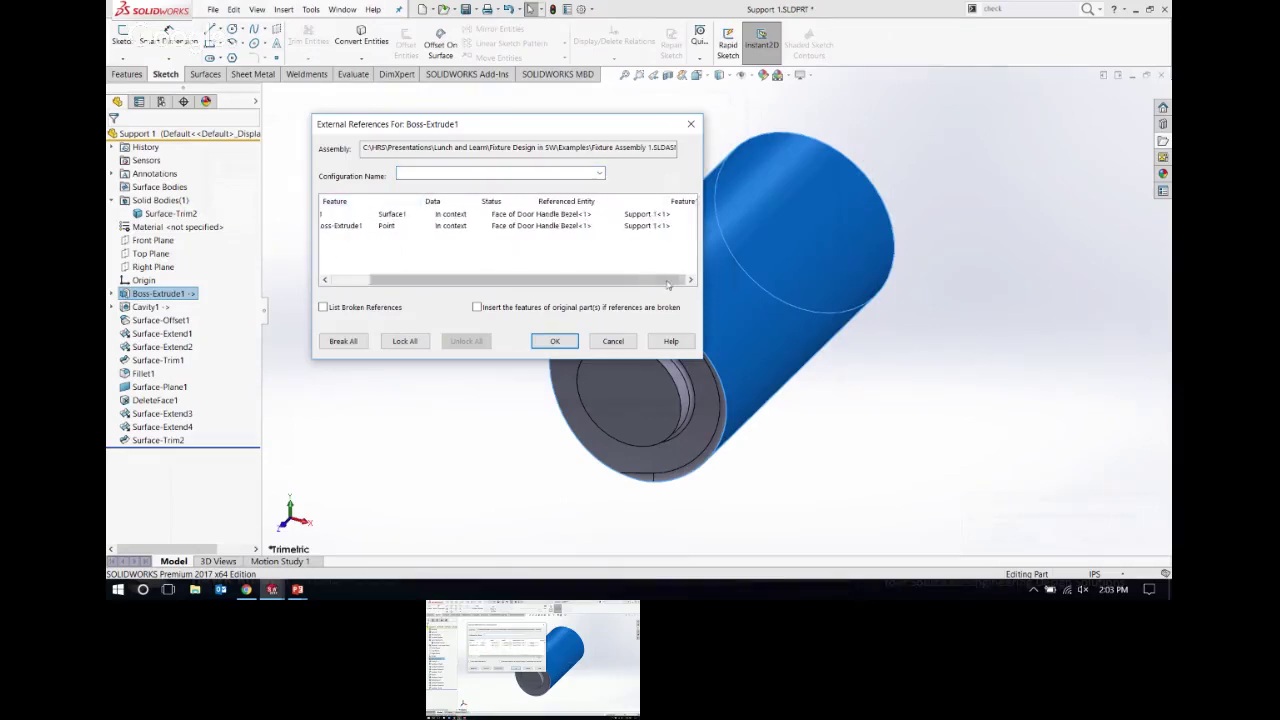
pyautogui.click(668, 283)
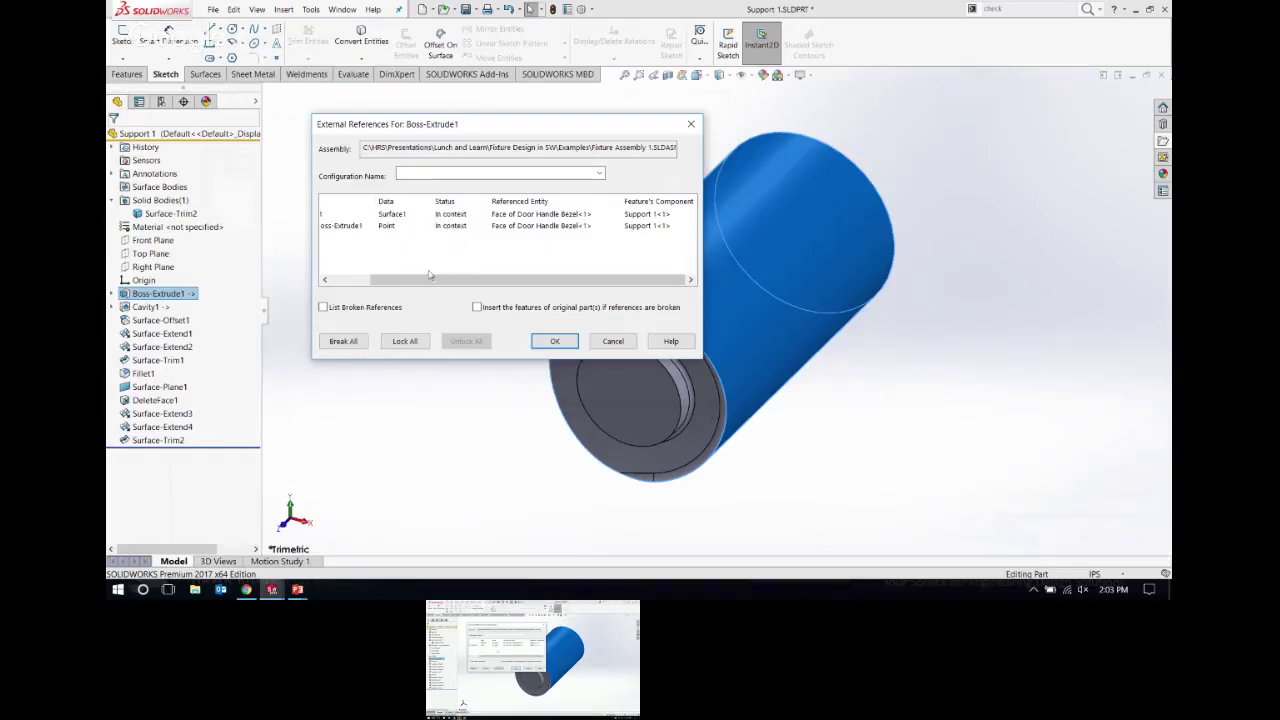
pyautogui.click(363, 285)
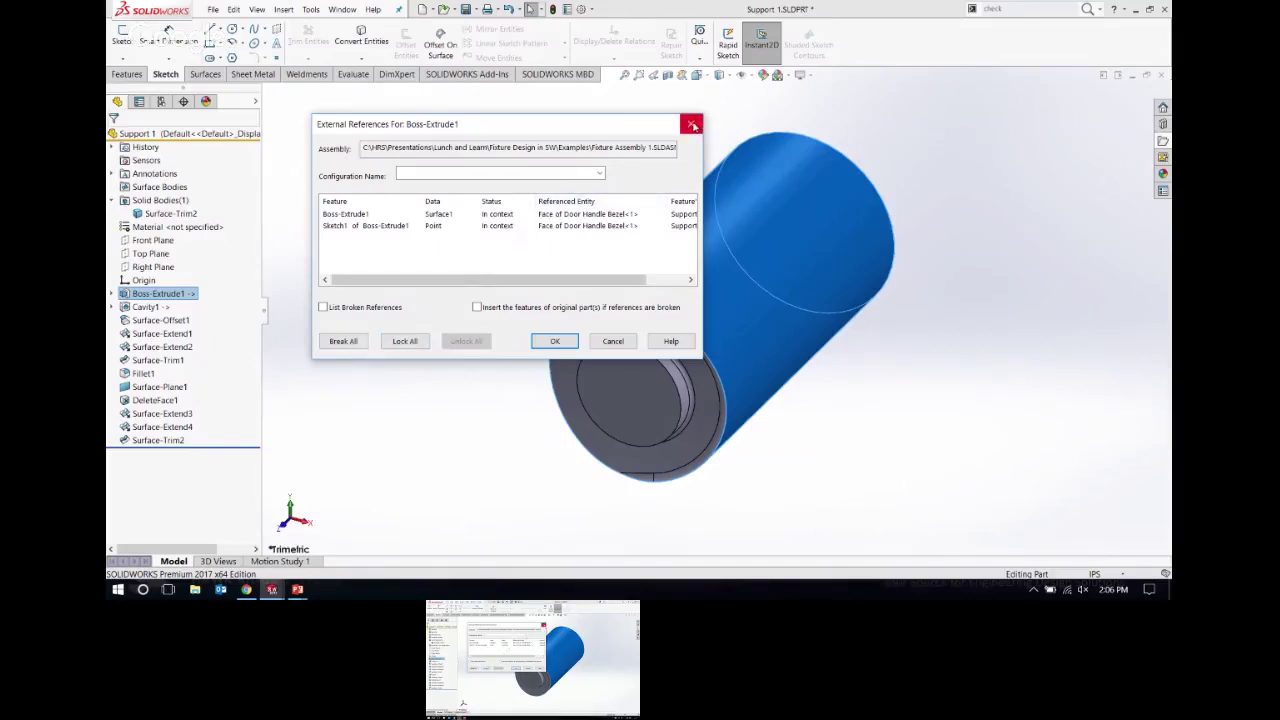
pyautogui.click(692, 125)
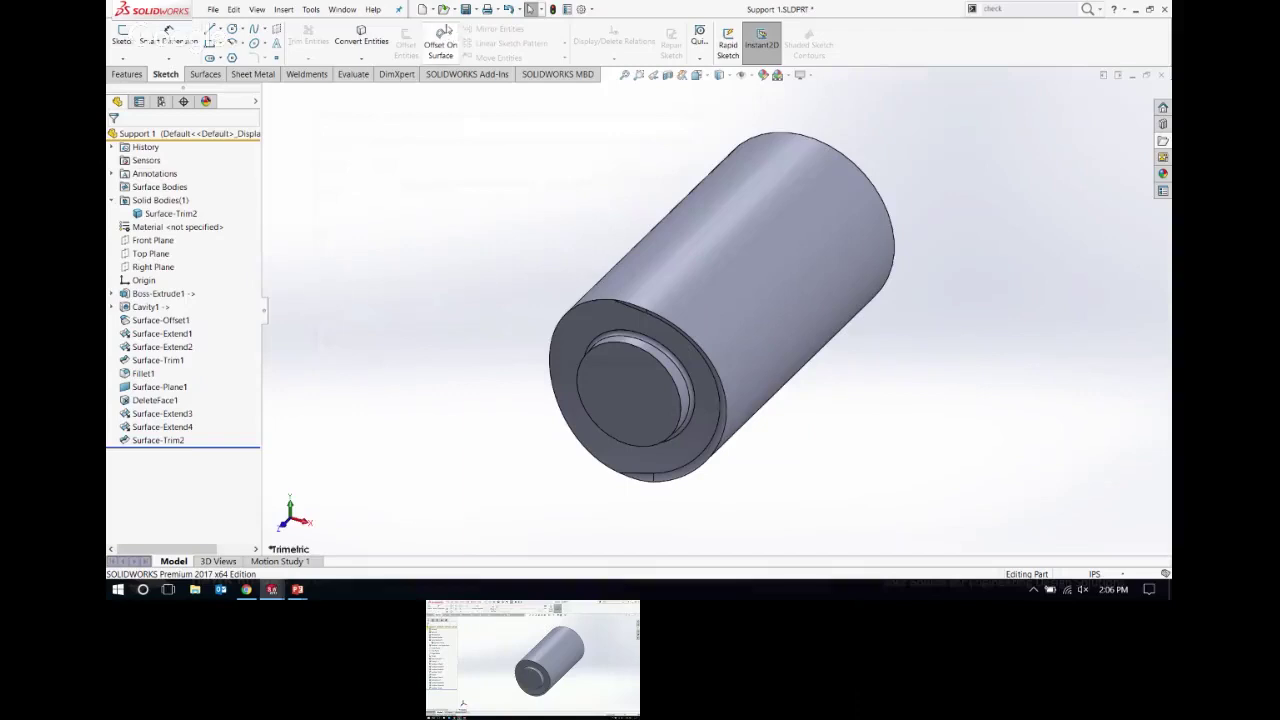
# Step: Create a new document from the Assembly template
pyautogui.click(422, 10)
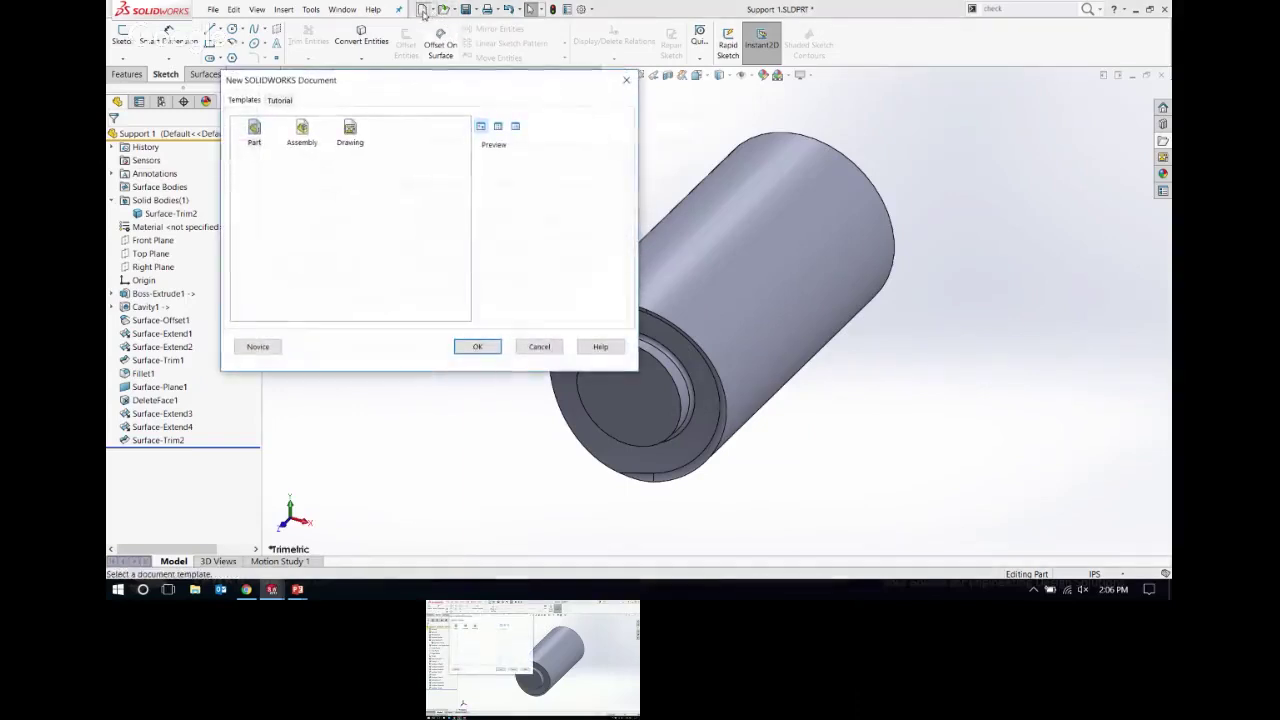
pyautogui.click(302, 132)
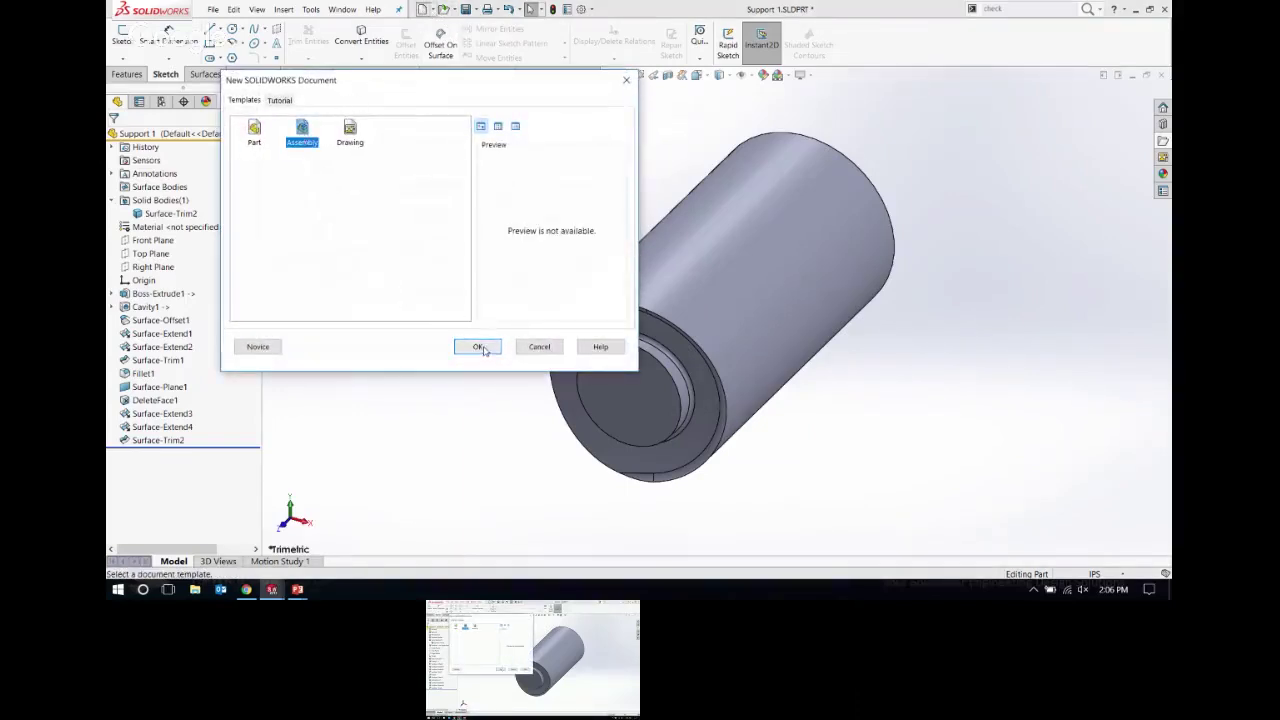
pyautogui.click(480, 347)
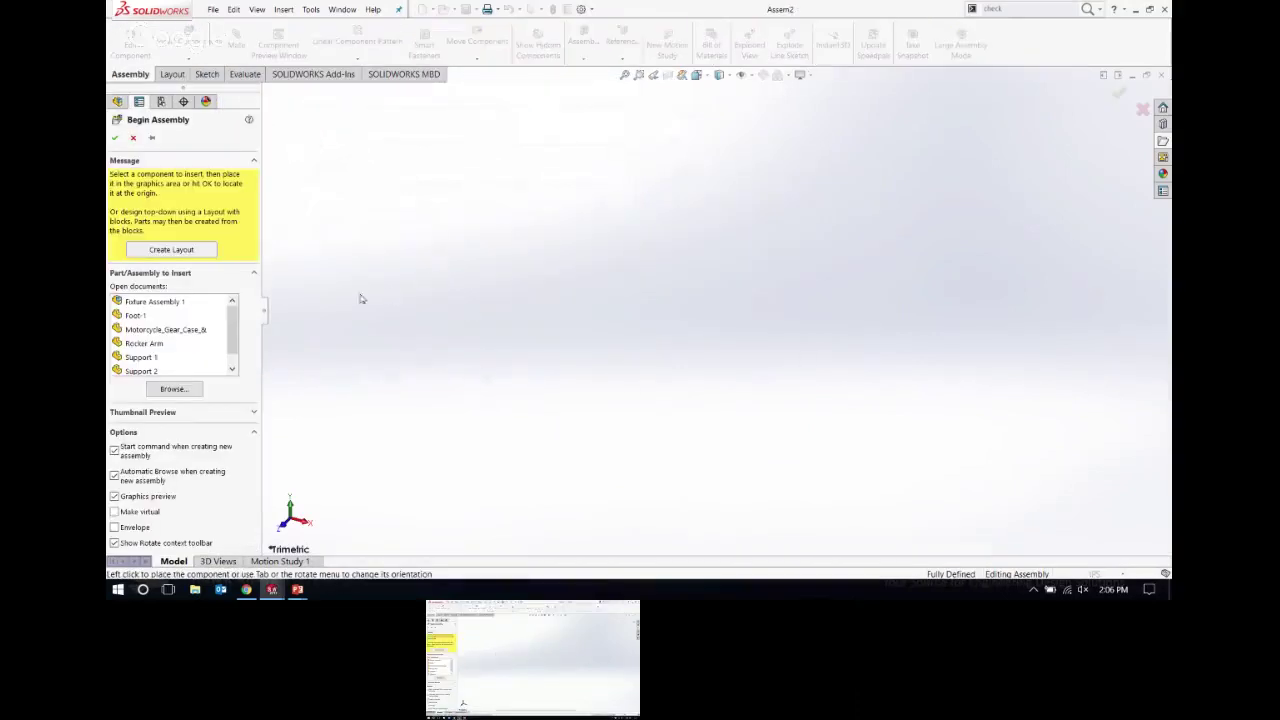
# Step: Insert Foot-1 as the first component, rotated three times by 90 degrees about X so its gear-like ring faces up
pyautogui.click(160, 315)
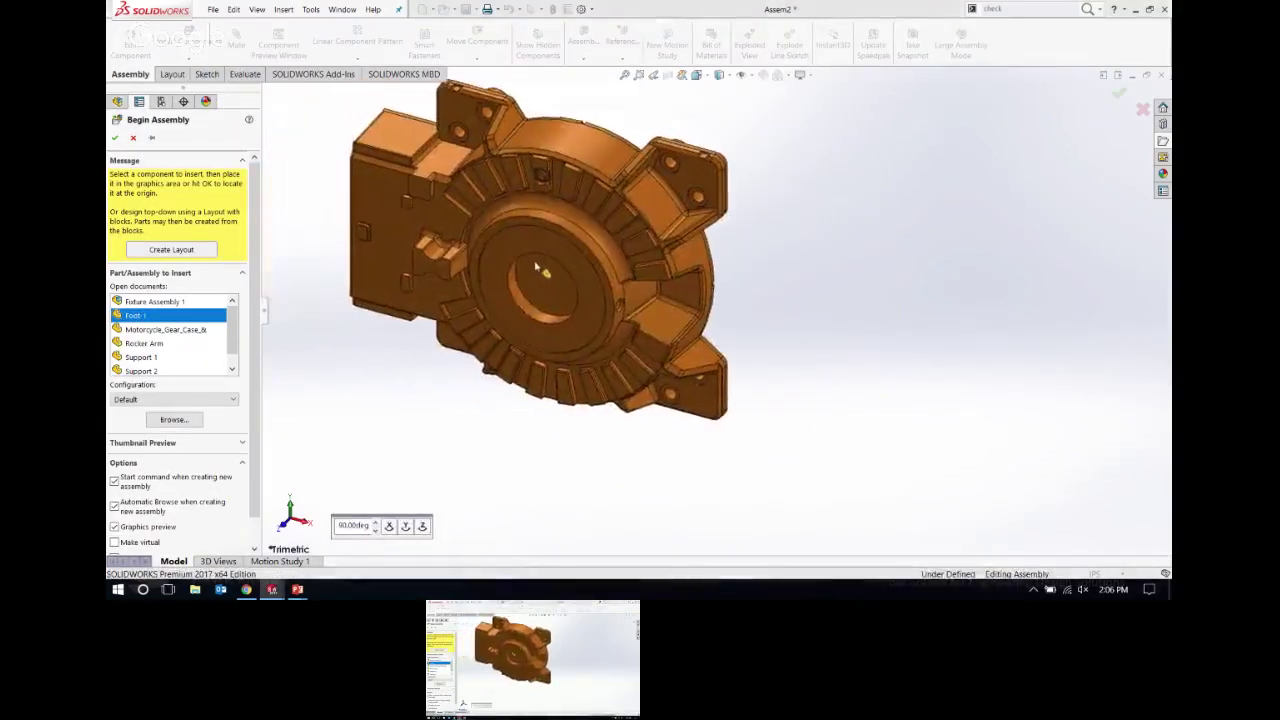
pyautogui.click(389, 527)
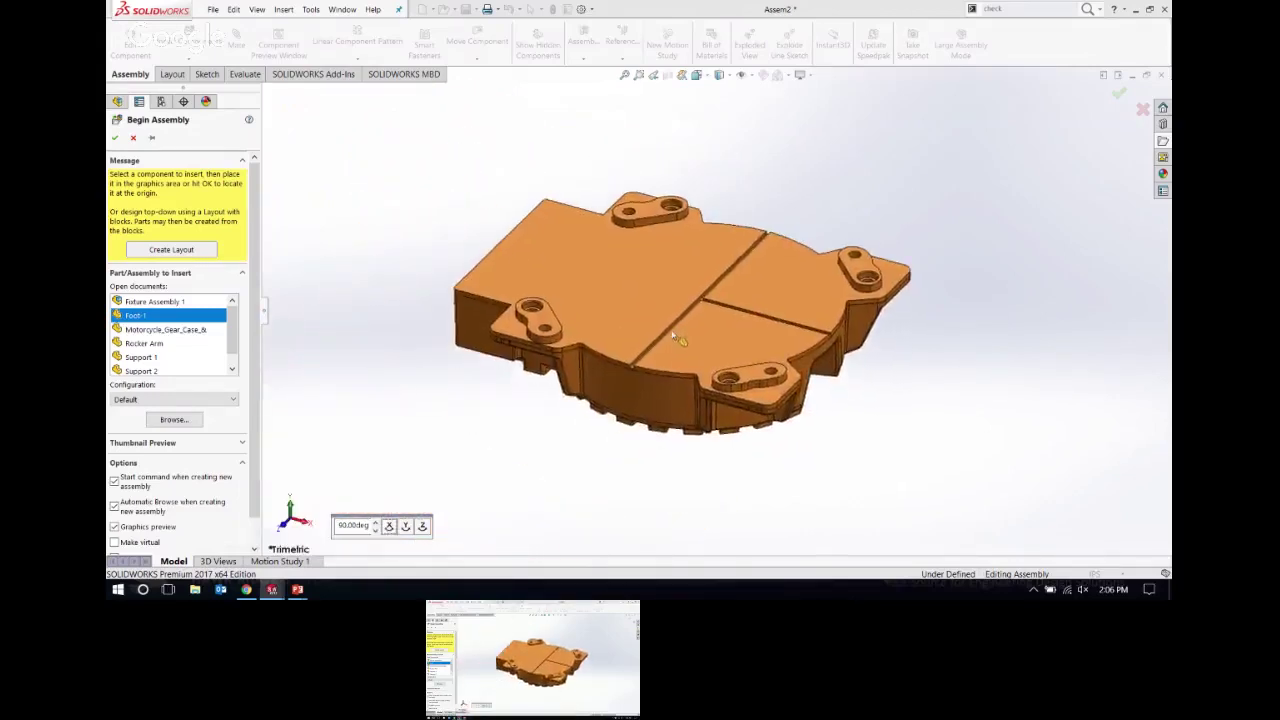
pyautogui.click(389, 526)
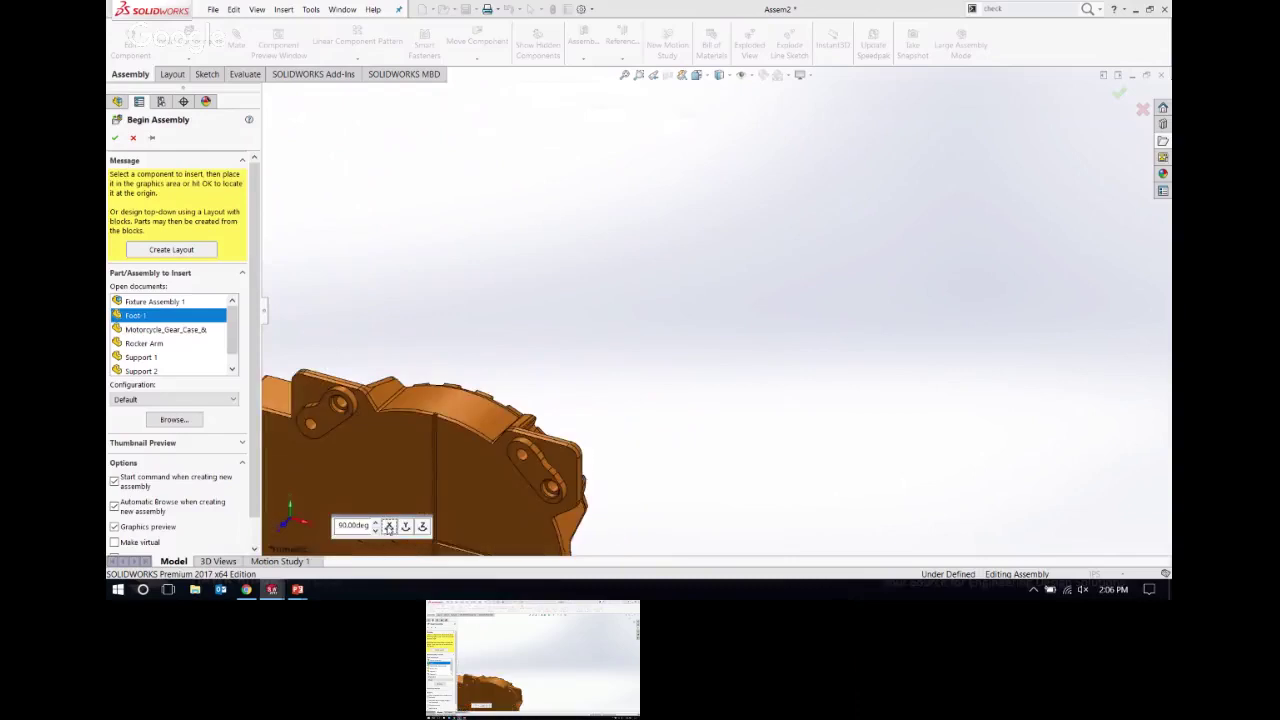
pyautogui.click(389, 527)
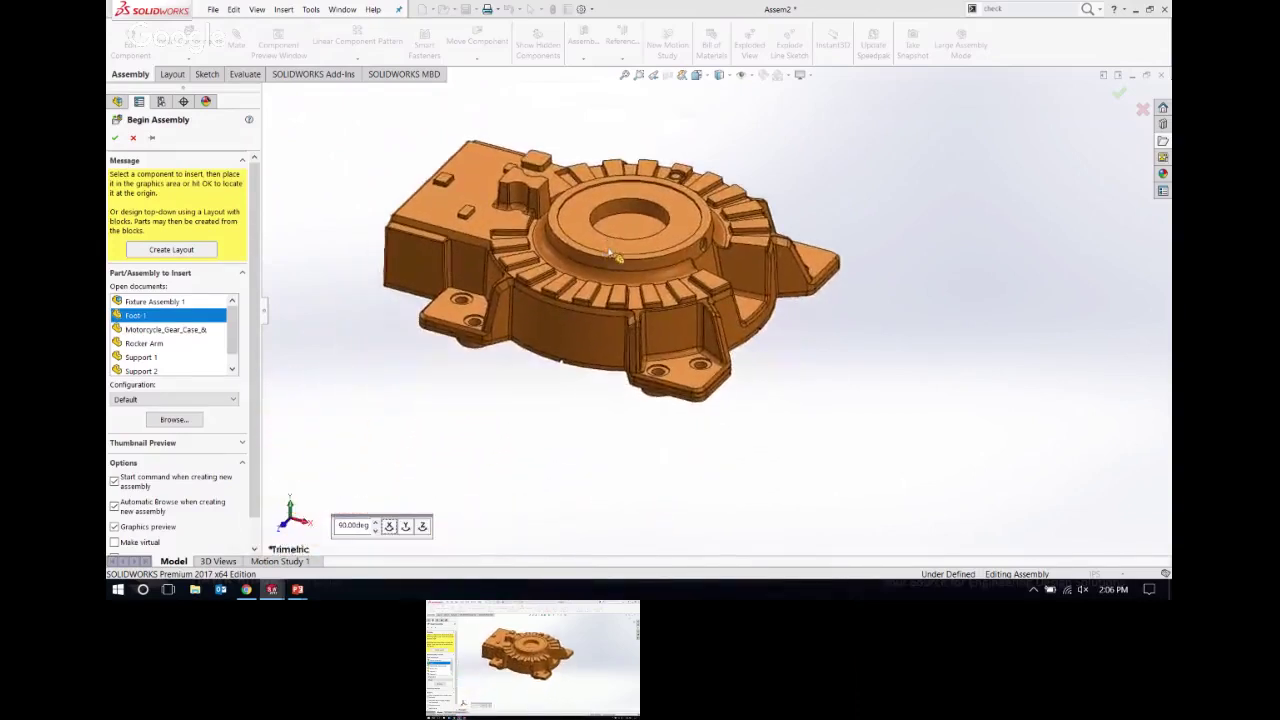
pyautogui.click(531, 248)
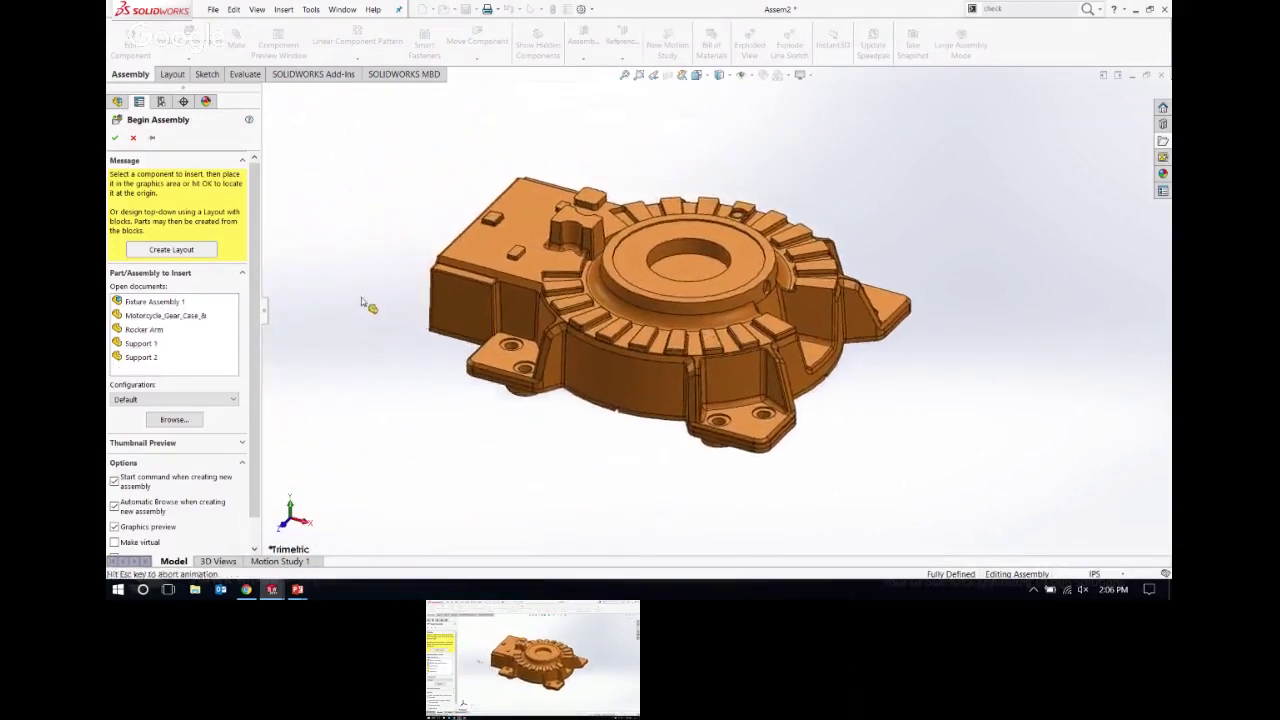
# Step: Float the Foot-1 component and mate its Front Plane coincident with the assembly's Top Plane
pyautogui.rightClick(150, 242)
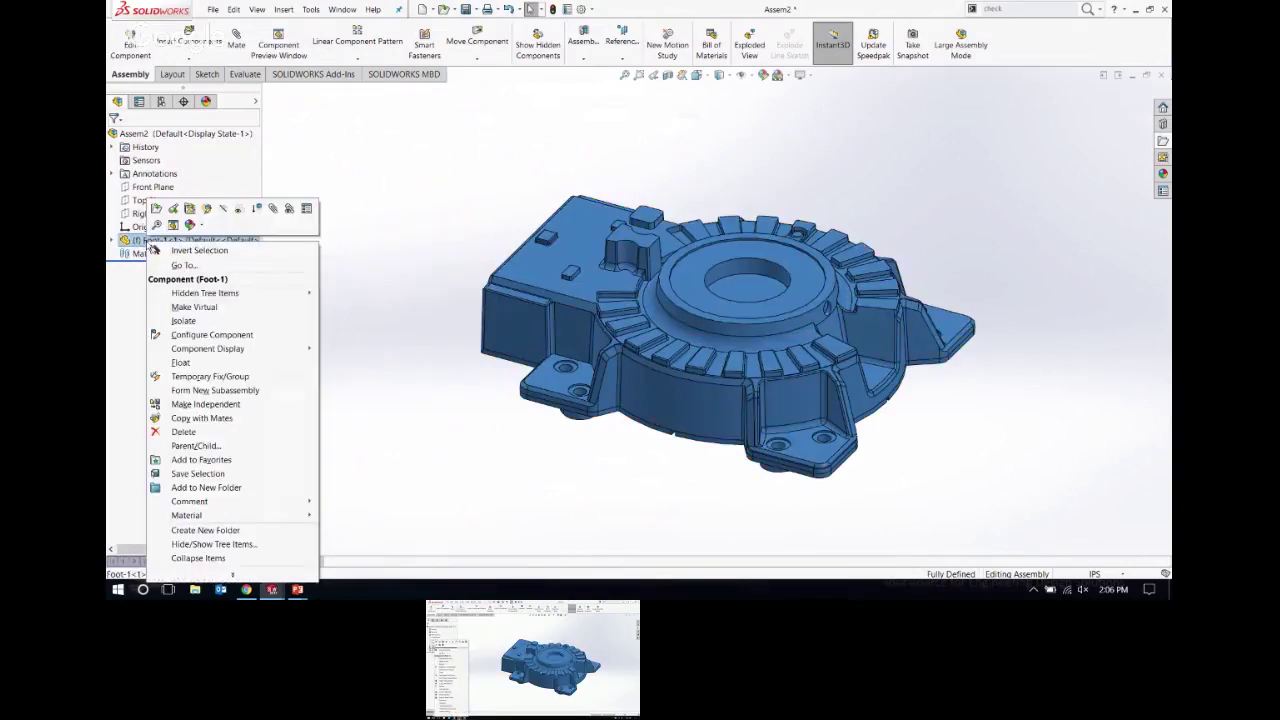
pyautogui.click(184, 363)
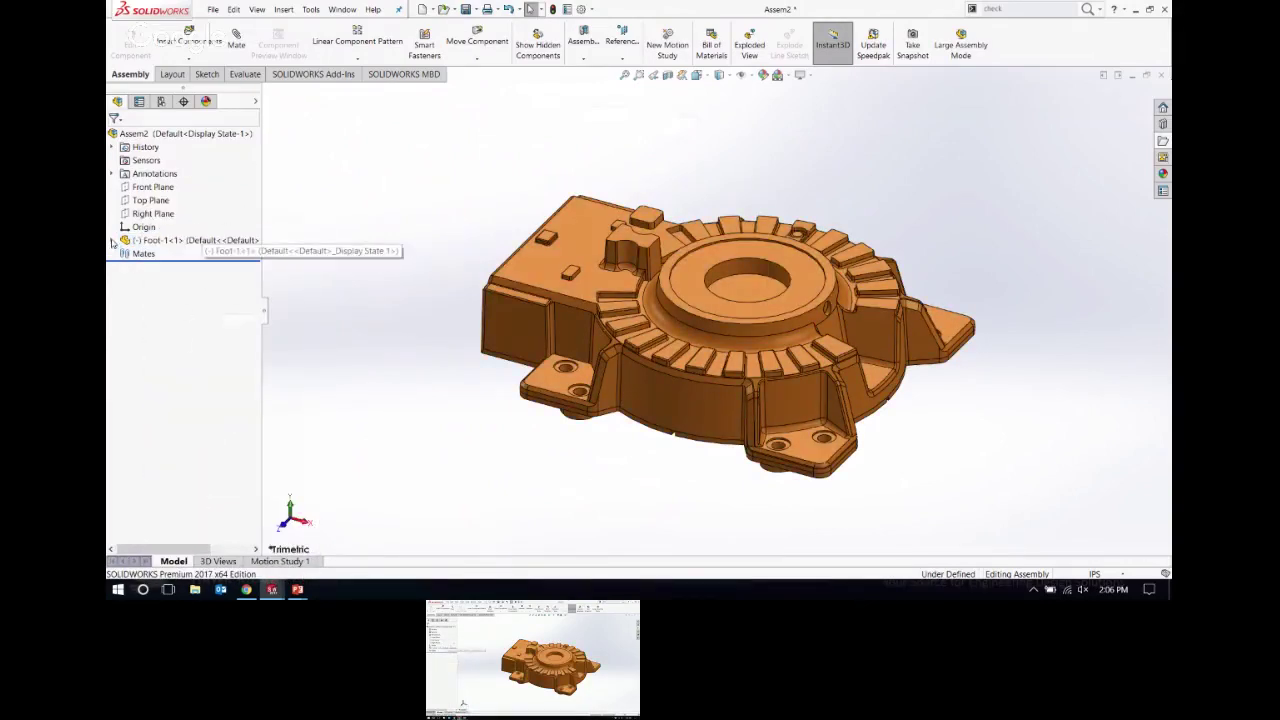
pyautogui.click(112, 241)
pyautogui.click(164, 320)
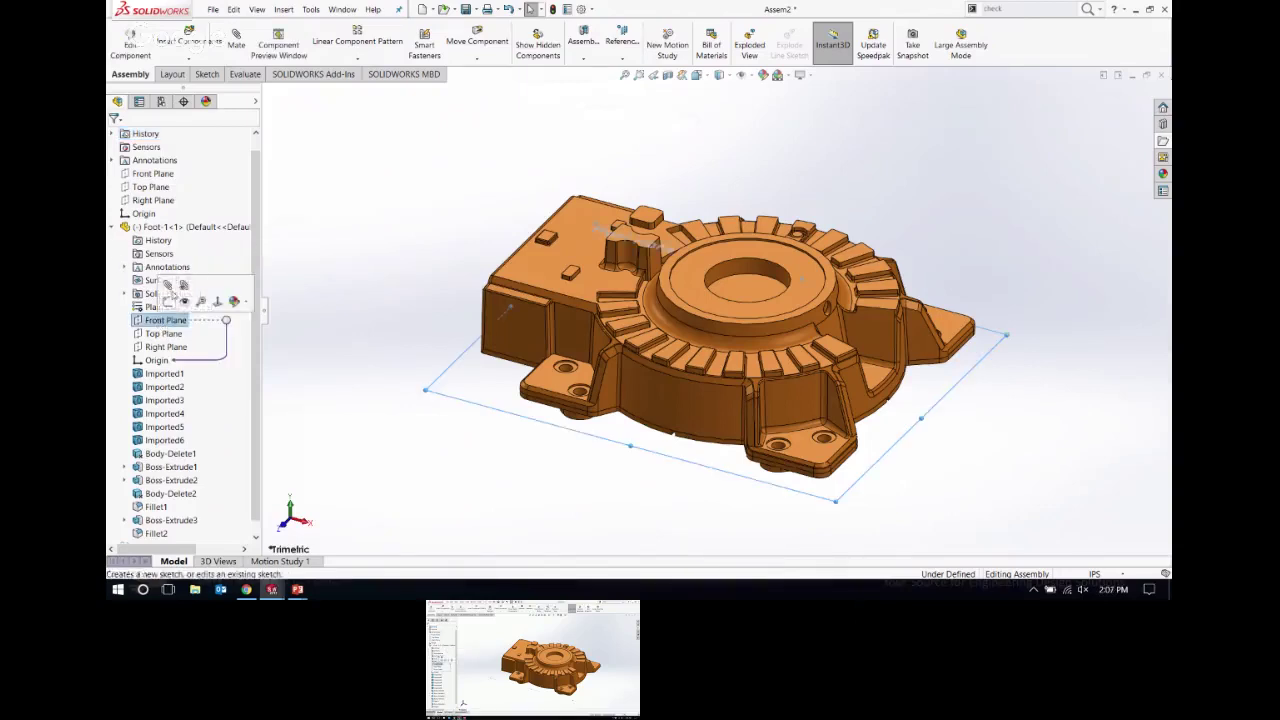
pyautogui.keyDown('ctrl'); pyautogui.click(148, 187); pyautogui.keyUp('ctrl')
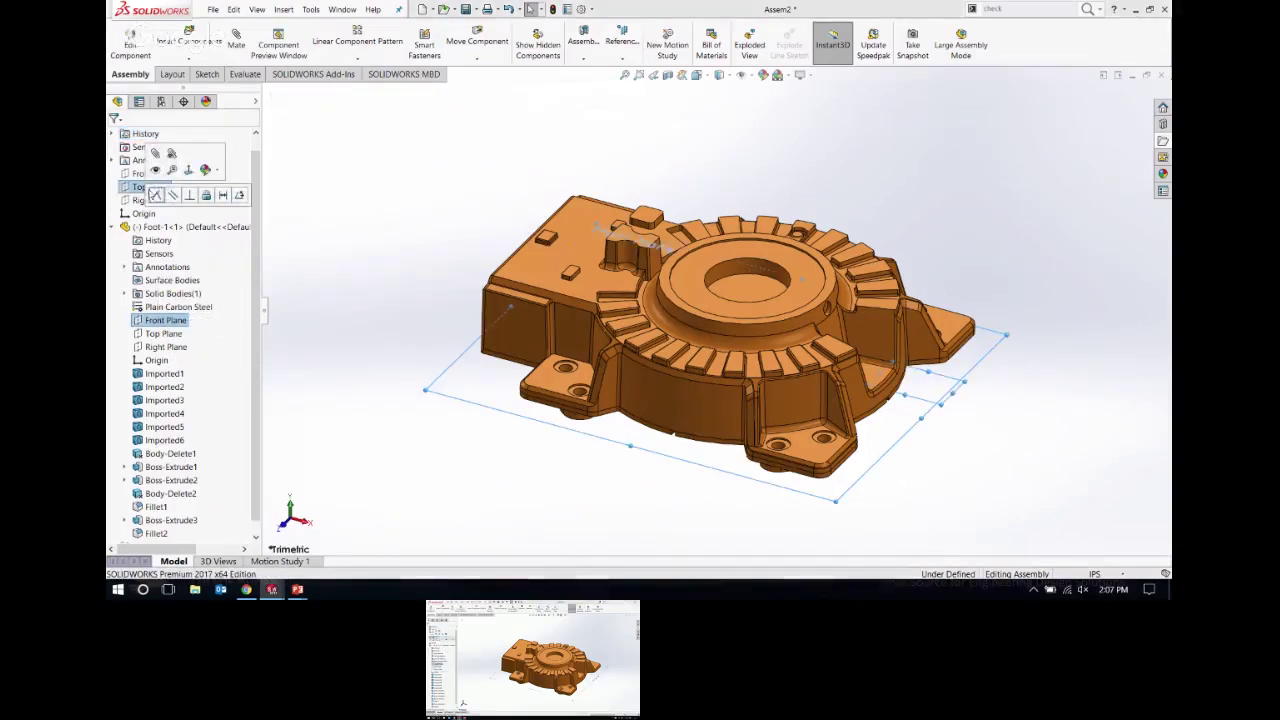
pyautogui.click(155, 194)
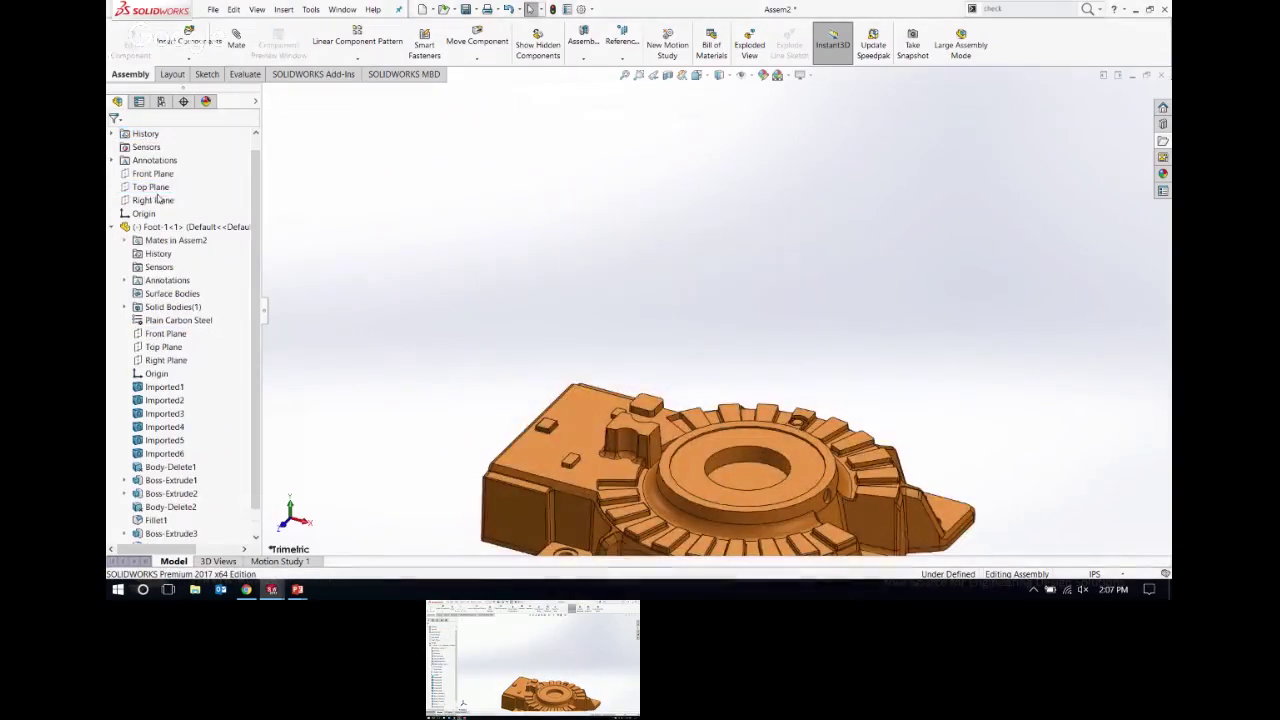
# Step: Mate Foot-1's Top Plane coincident with the assembly's Front Plane
pyautogui.click(168, 334)
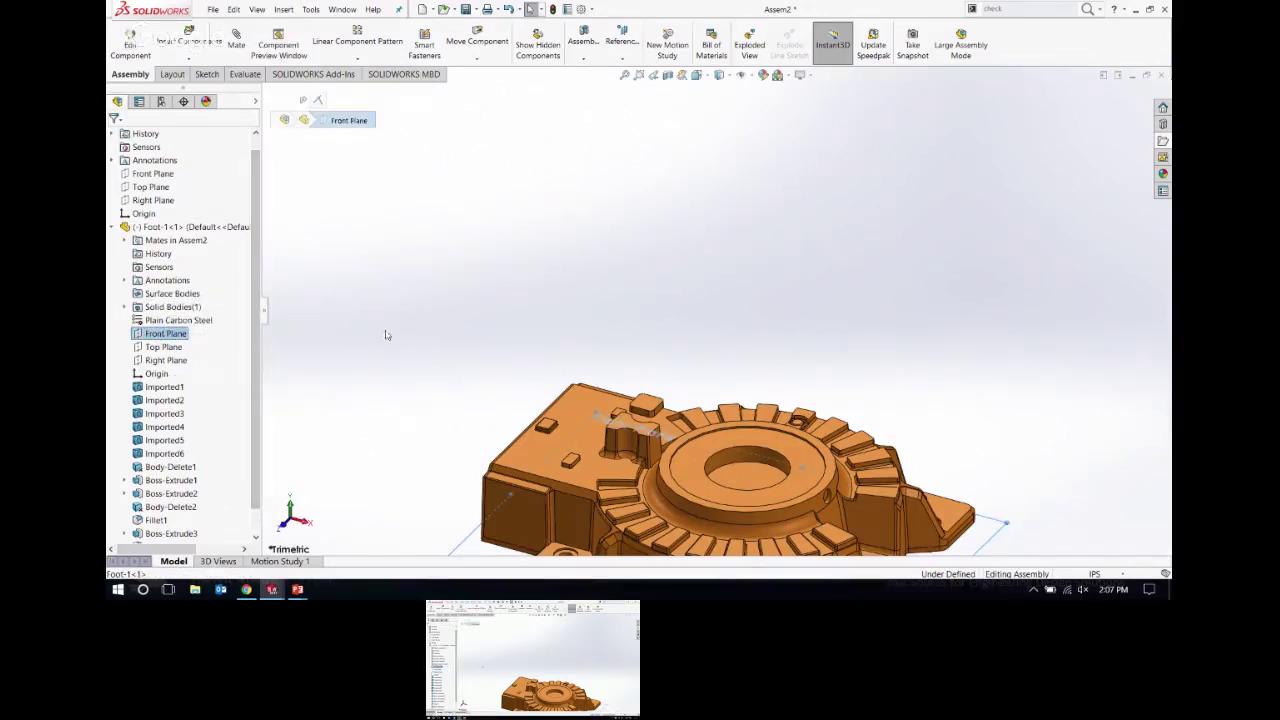
pyautogui.click(163, 347)
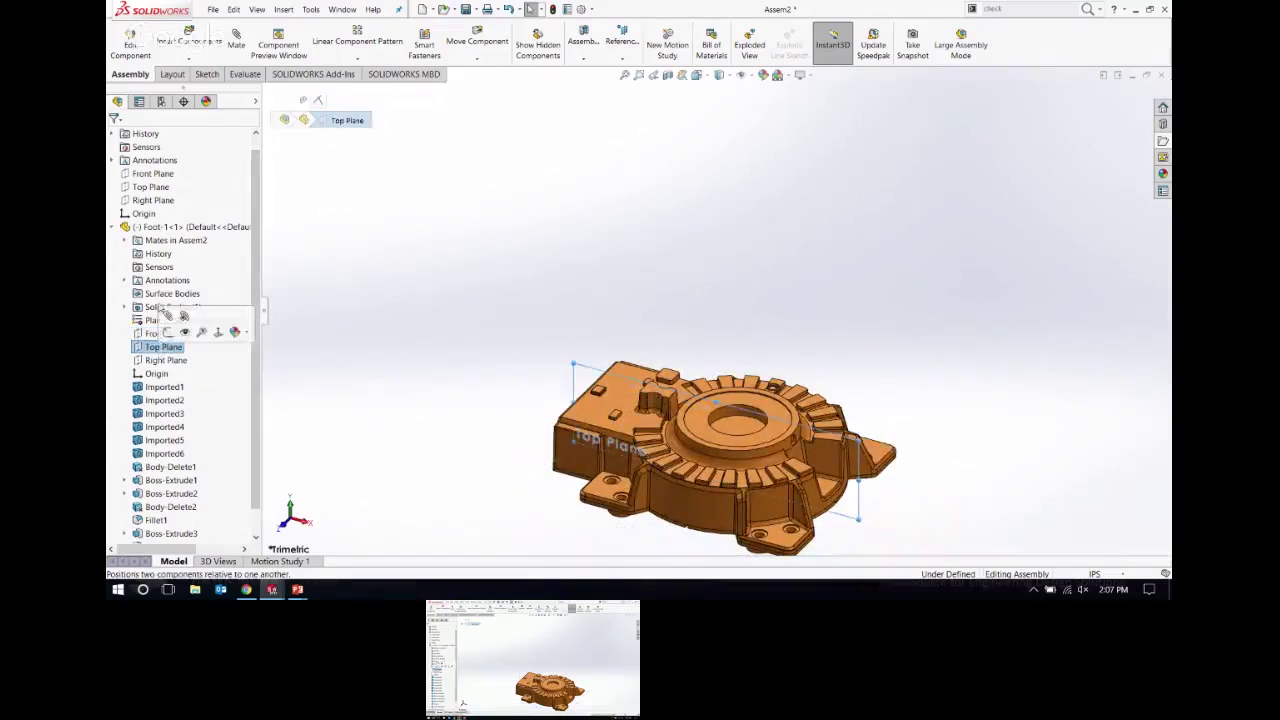
pyautogui.keyDown('ctrl'); pyautogui.click(148, 175); pyautogui.keyUp('ctrl')
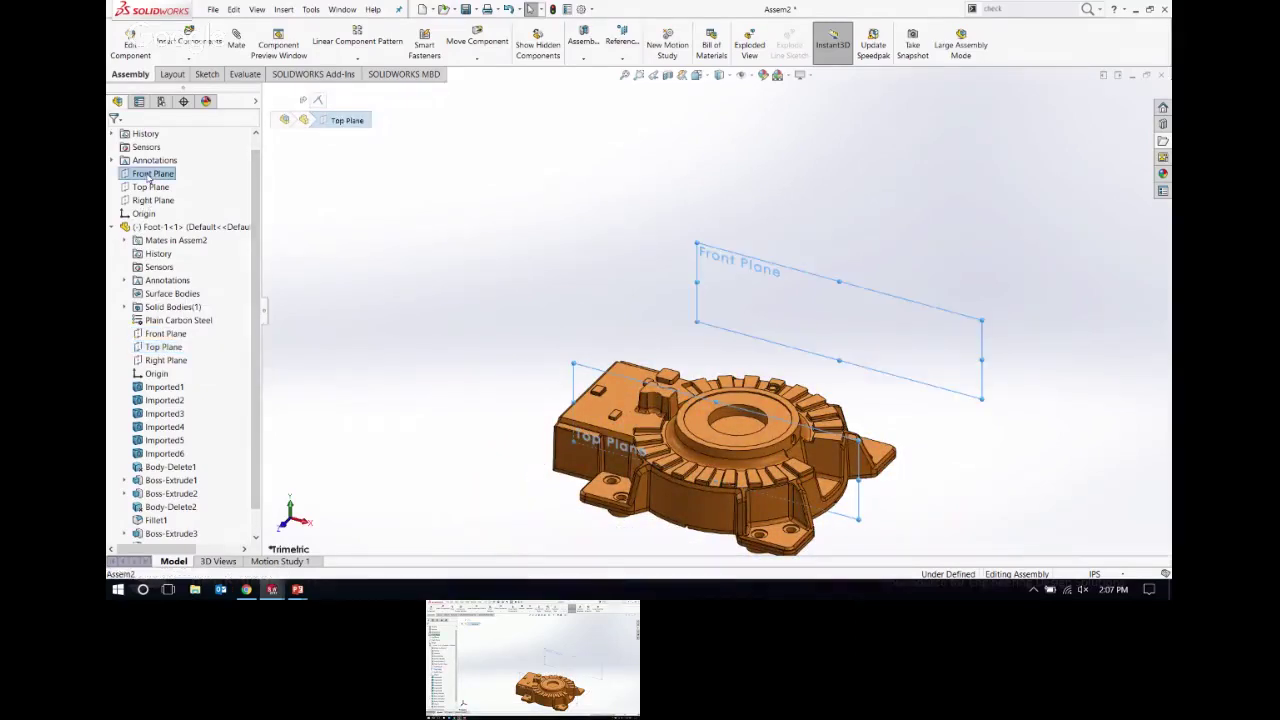
pyautogui.click(157, 181)
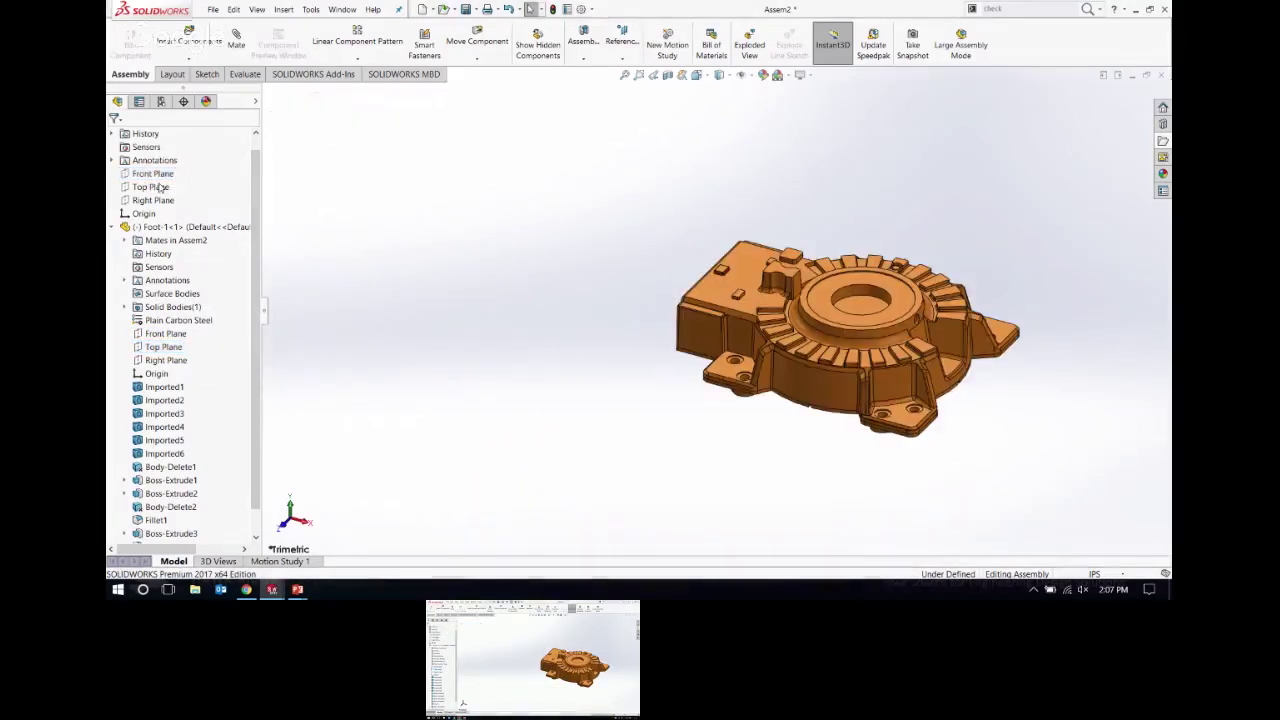
# Step: Mate Foot-1's Right Plane coincident with the assembly's Right Plane and fit the model in the view
pyautogui.click(151, 201)
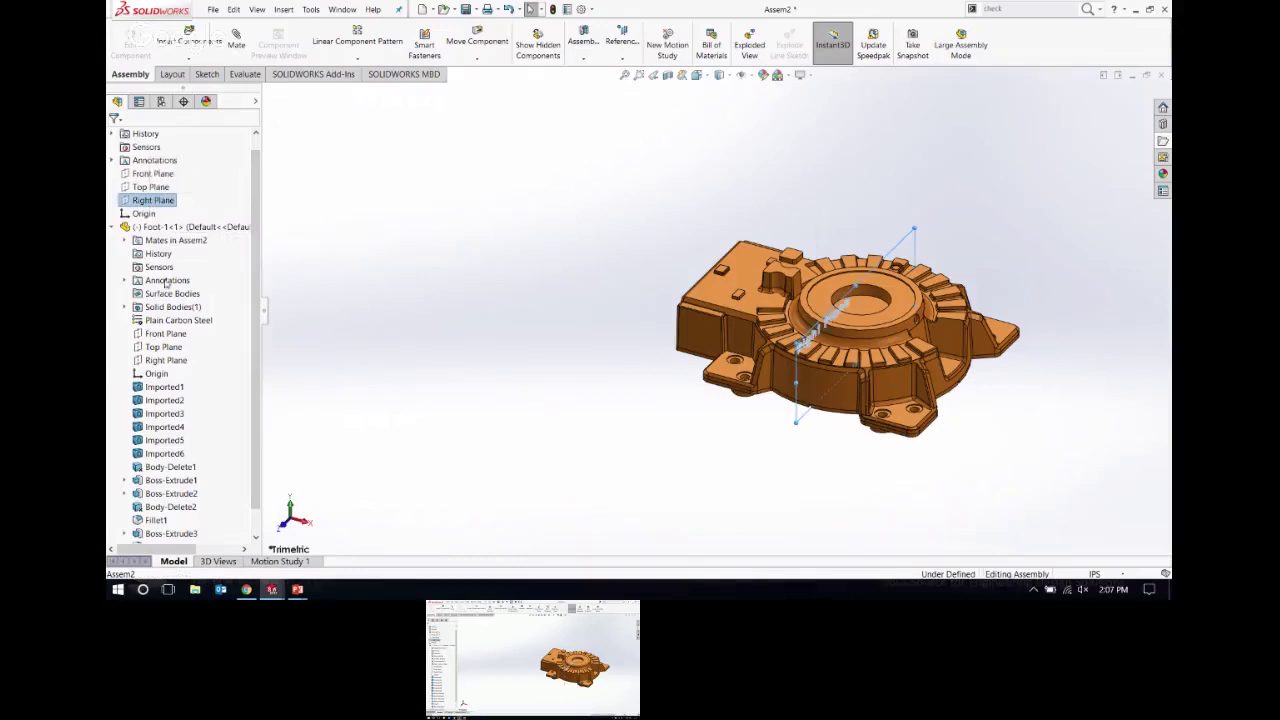
pyautogui.keyDown('ctrl'); pyautogui.click(165, 361); pyautogui.keyUp('ctrl')
pyautogui.click(172, 376)
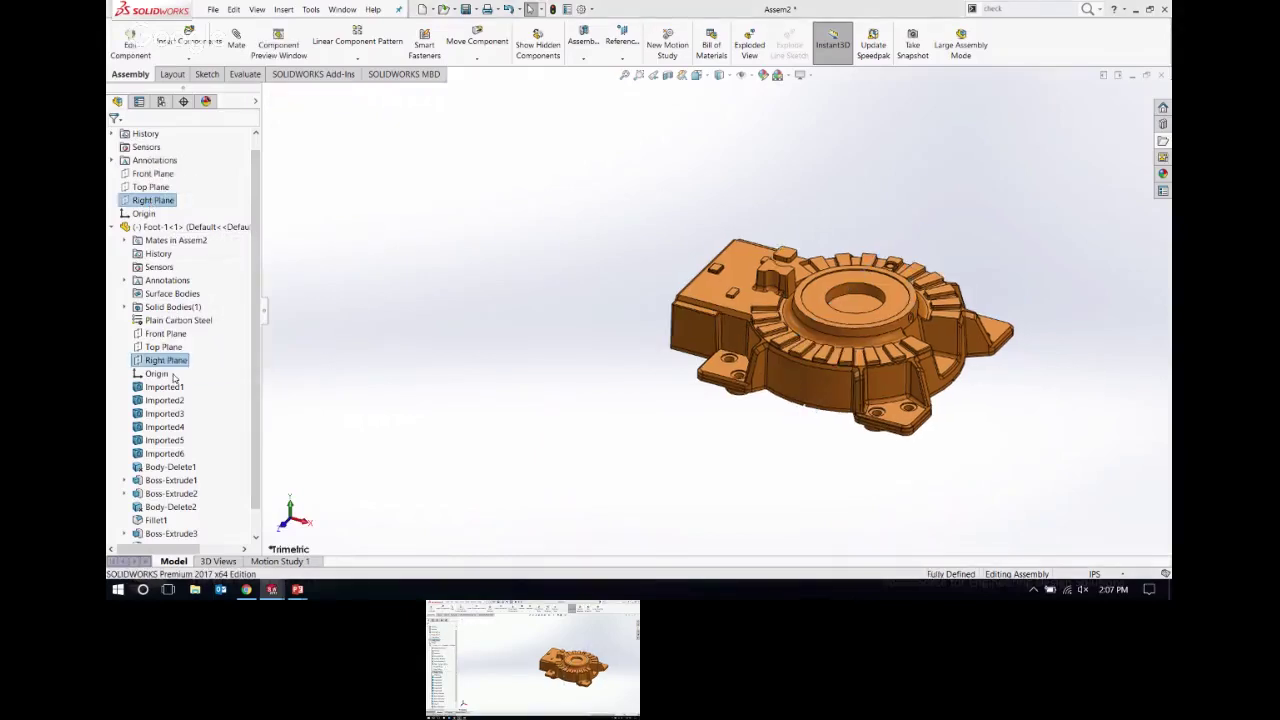
pyautogui.click(112, 227)
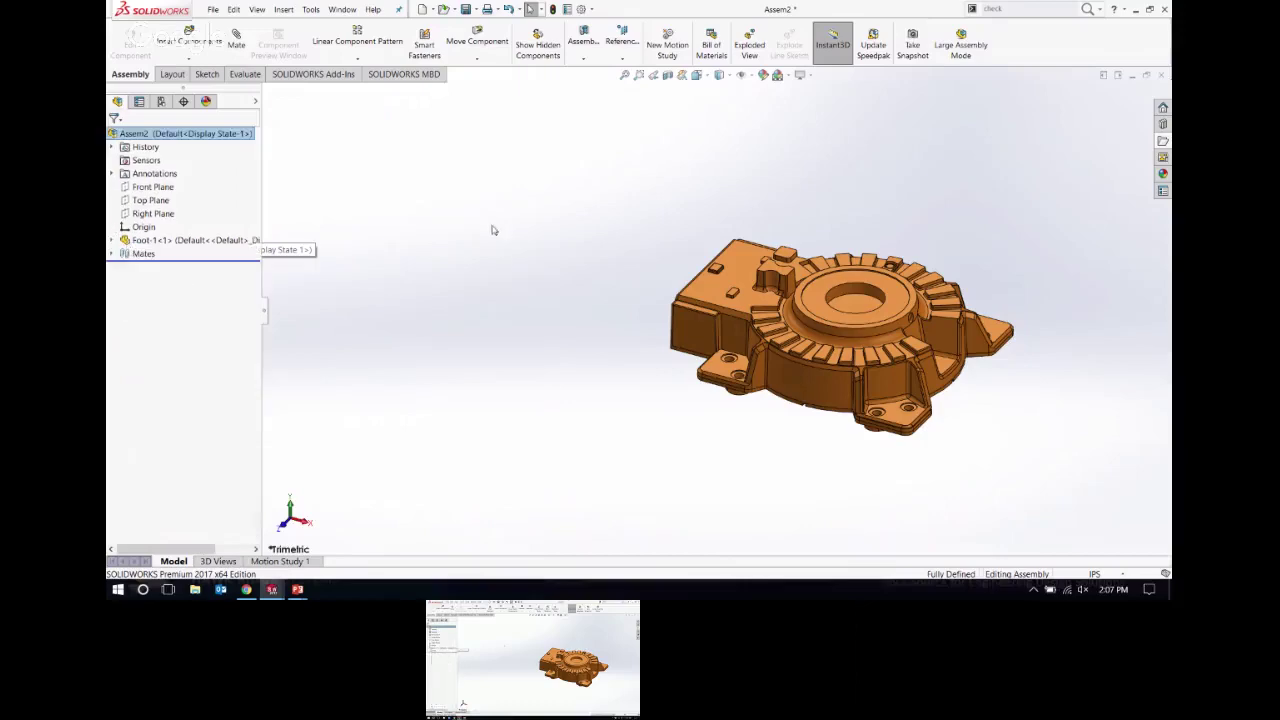
pyautogui.press('f')
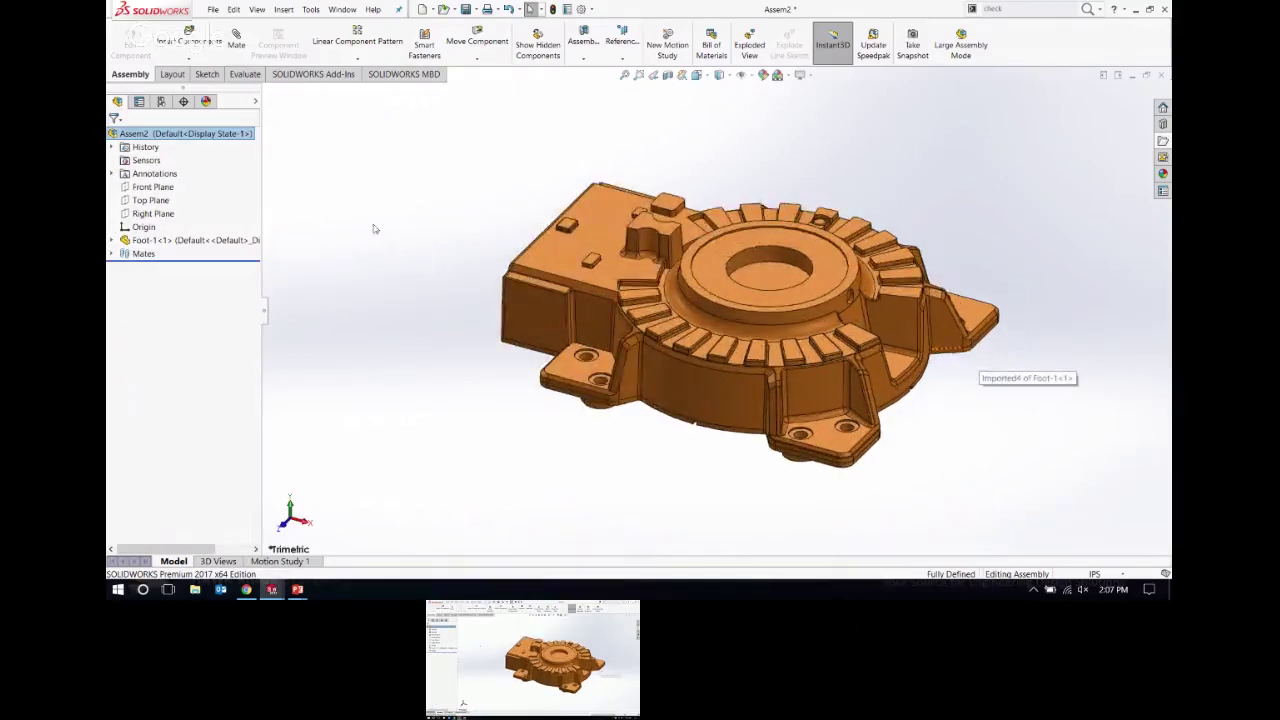
# Step: Save the new assembly as Assem2.SLDASM in the C:\Temp folder
pyautogui.hotkey('ctrl', 's')
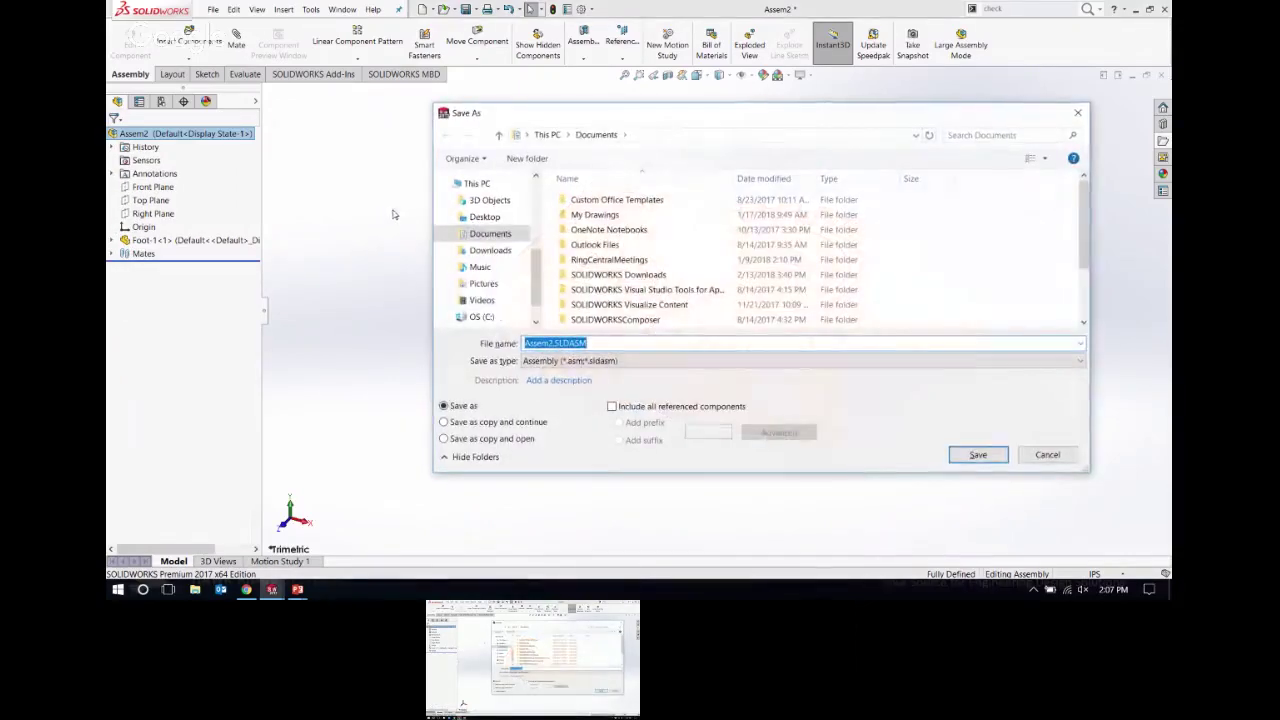
pyautogui.click(479, 318)
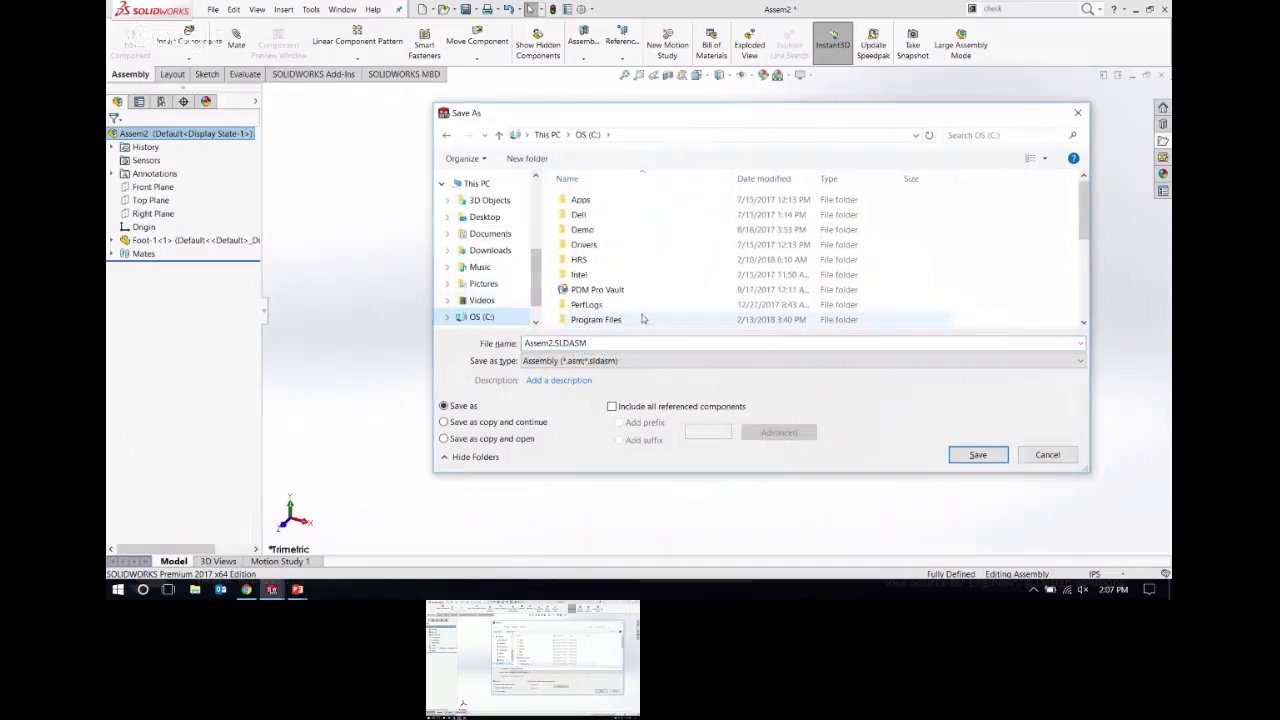
pyautogui.scroll(-3, 686, 301)
pyautogui.click(578, 272)
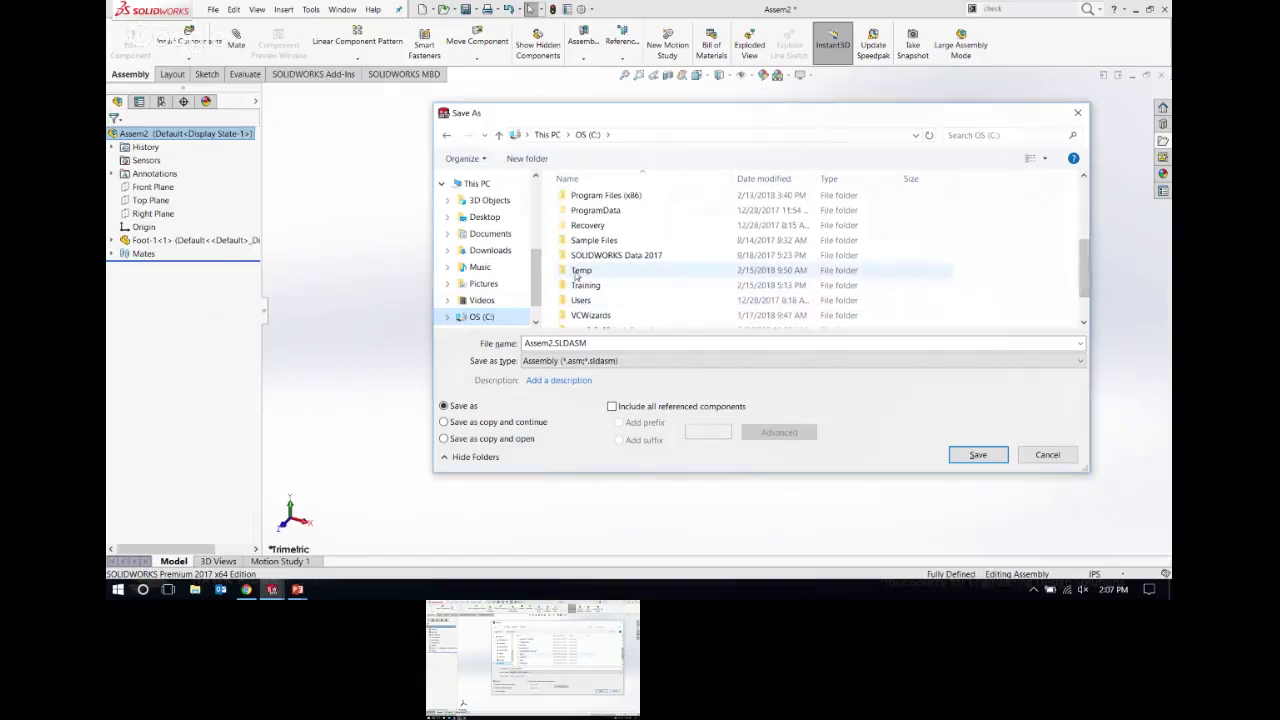
pyautogui.doubleClick(578, 271)
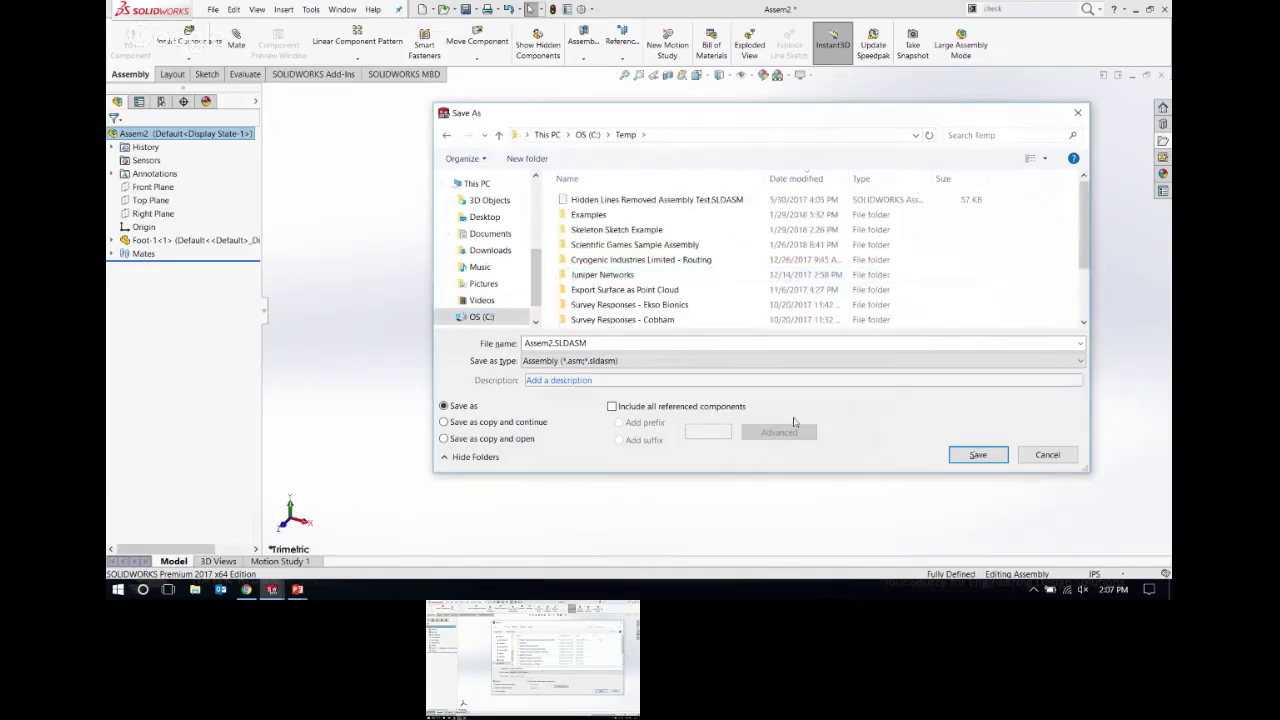
pyautogui.click(978, 455)
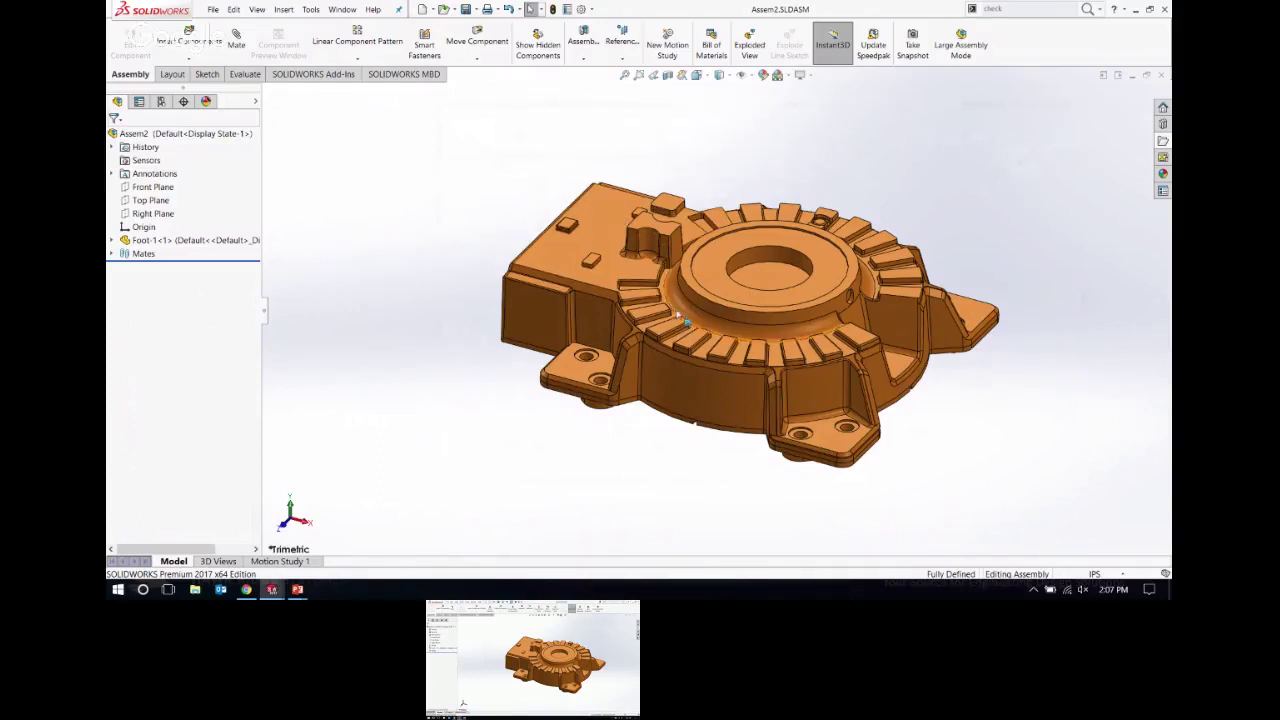
# Step: Insert a new part into the assembly, saved as Part6.SLDPRT in C:\Temp, and position it on the assembly's Top Plane
pyautogui.moveTo(690, 300); pyautogui.dragTo(674, 466, button='middle')
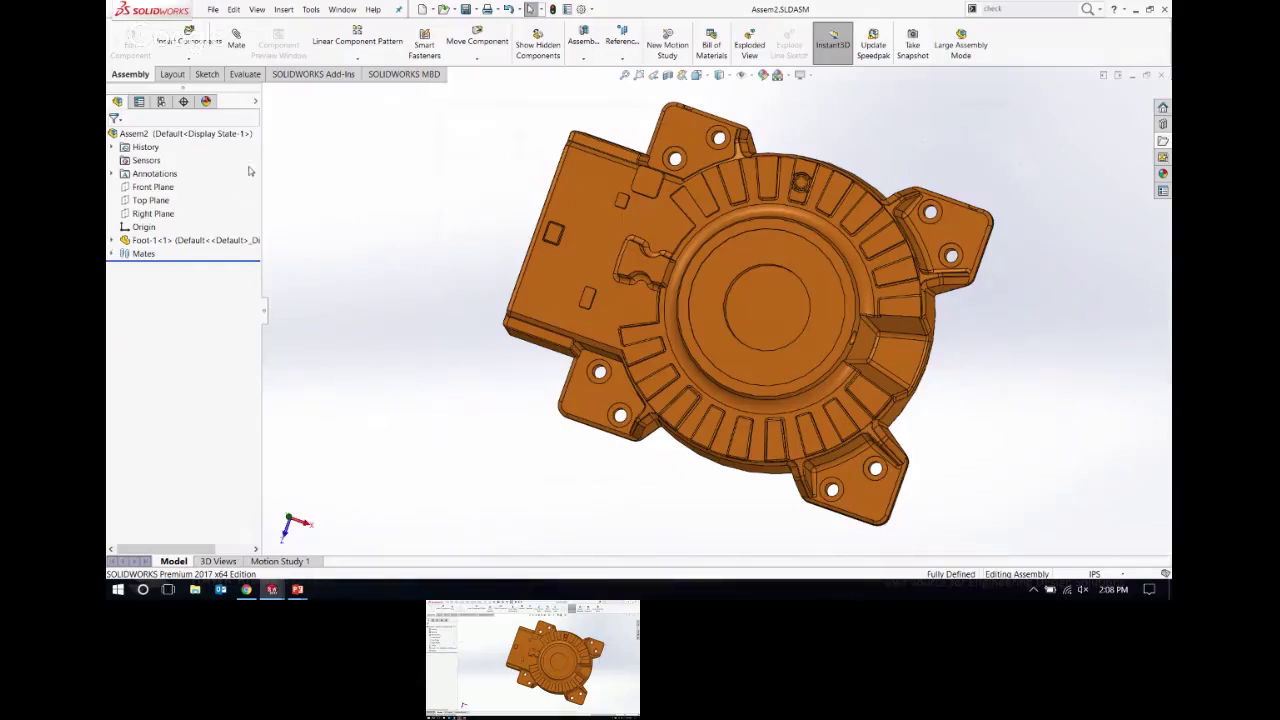
pyautogui.click(188, 58)
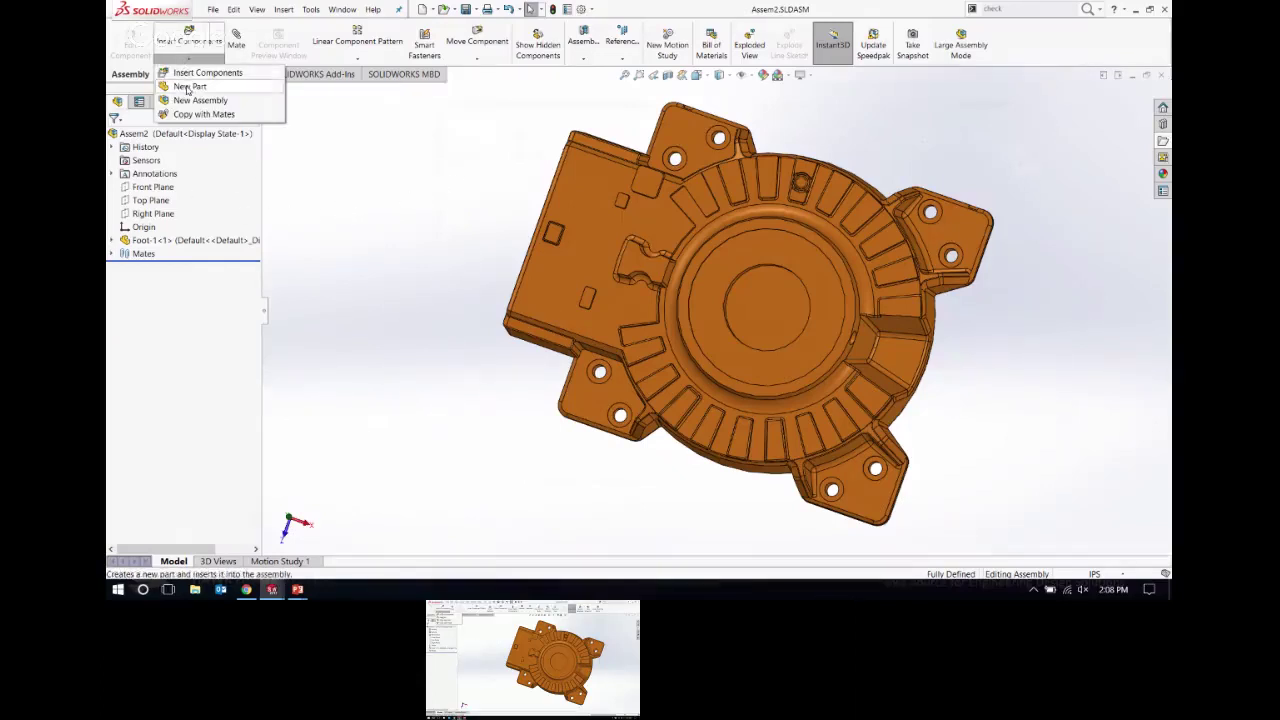
pyautogui.click(188, 87)
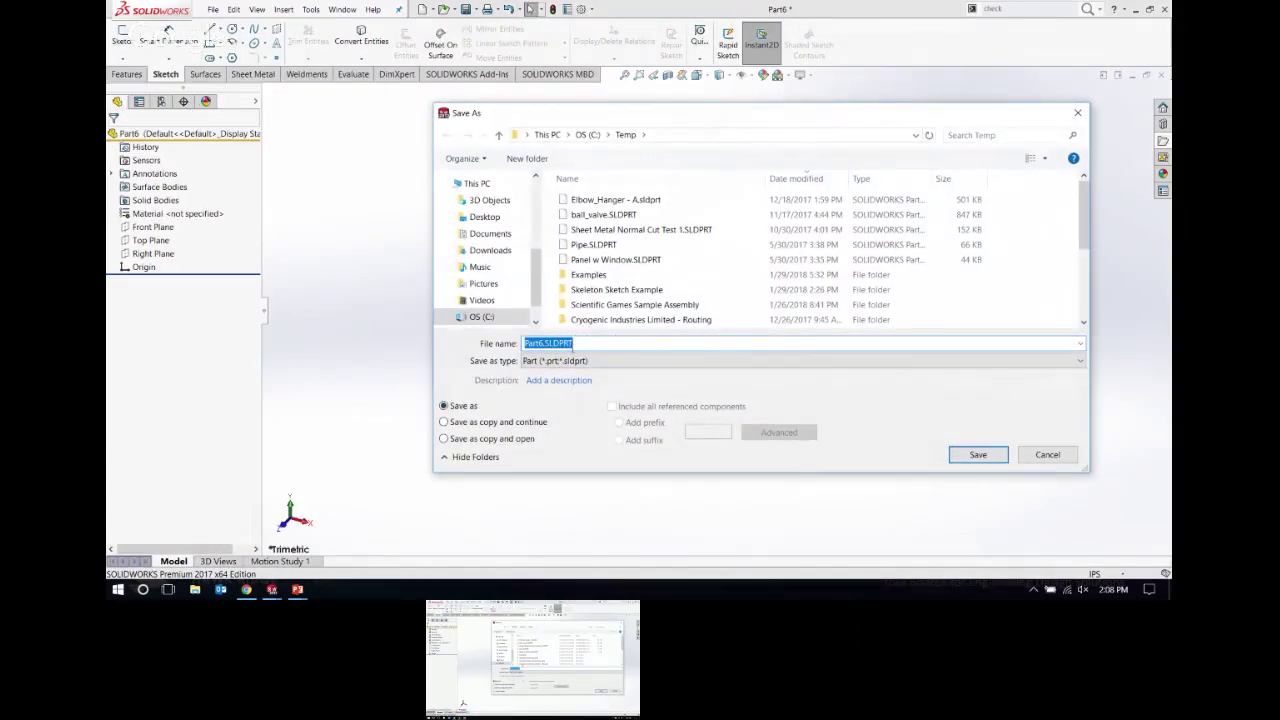
pyautogui.click(978, 454)
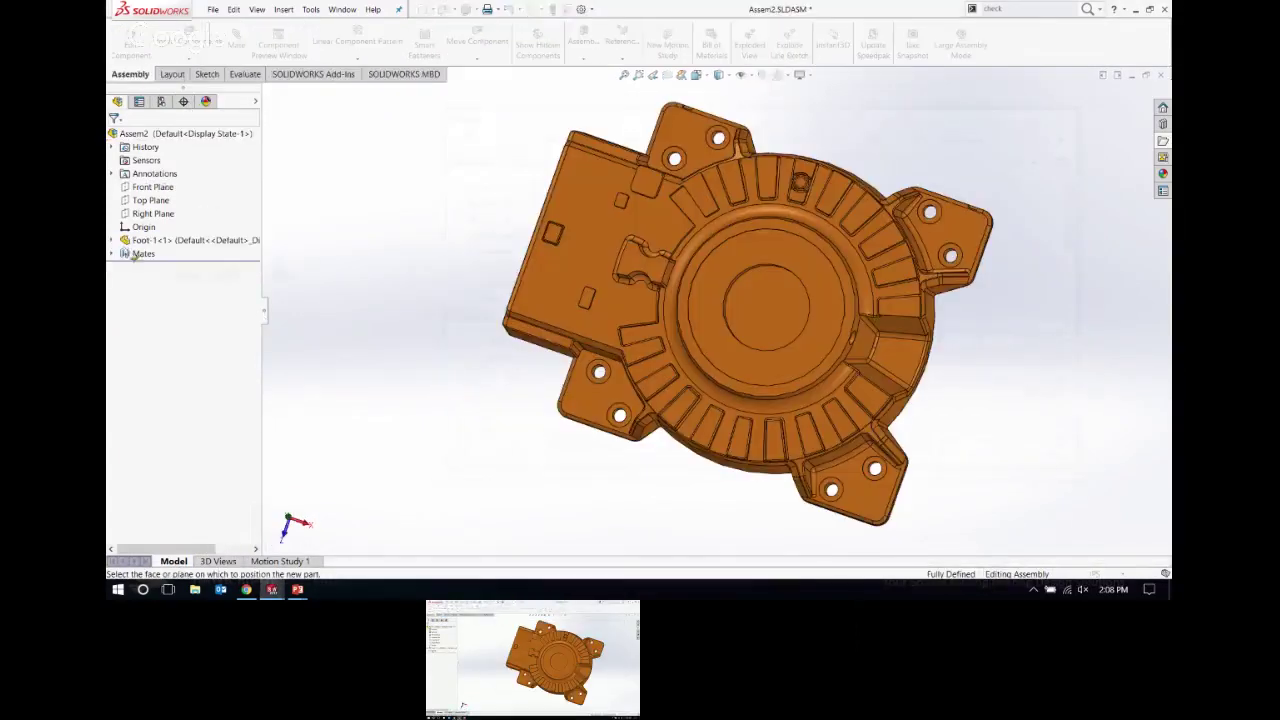
pyautogui.click(145, 210)
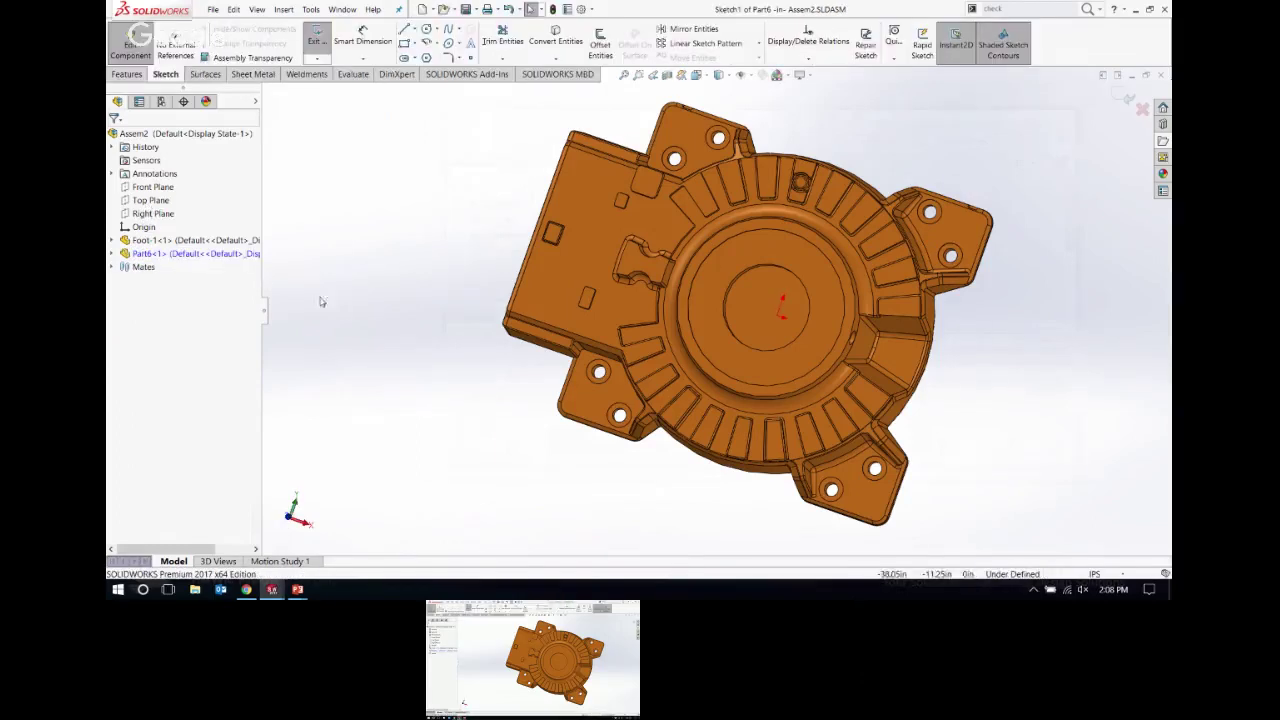
# Step: Sketch a corner rectangle about 40.8 by 32.8 in enclosing Foot-1's whole outline in the top view, and close the sketch
pyautogui.hotkey('ctrl', '7')
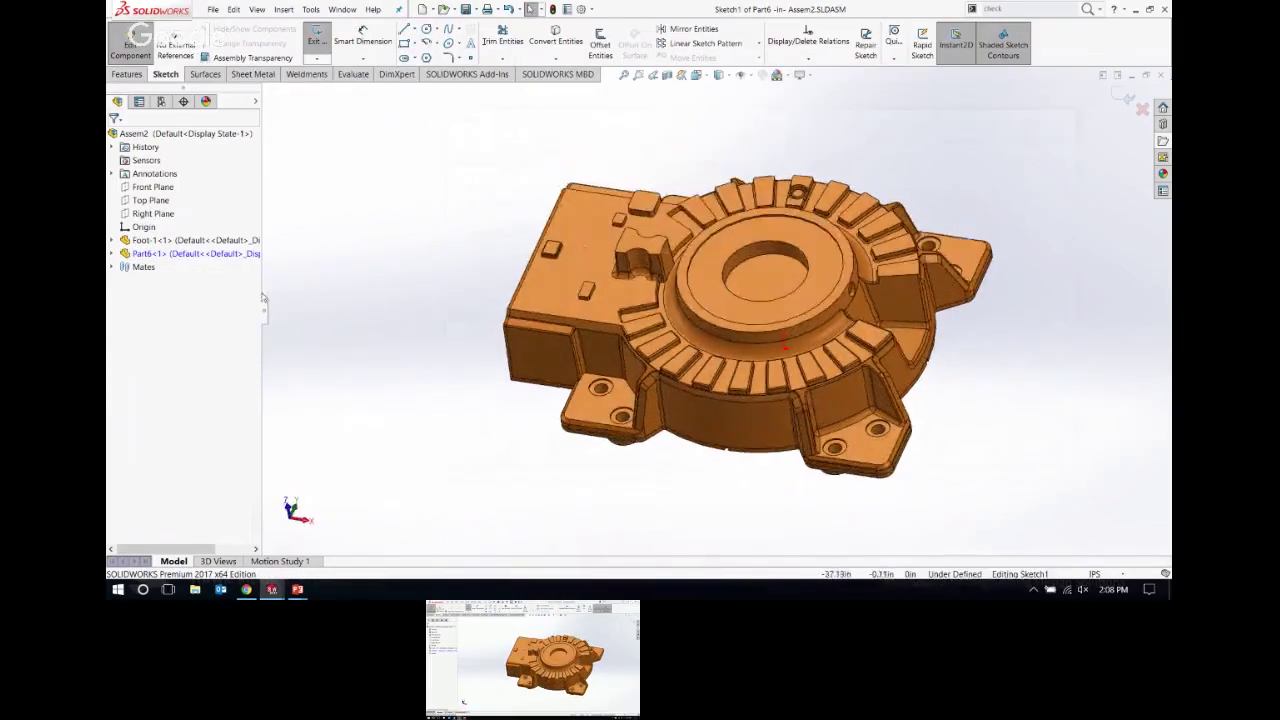
pyautogui.click(112, 253)
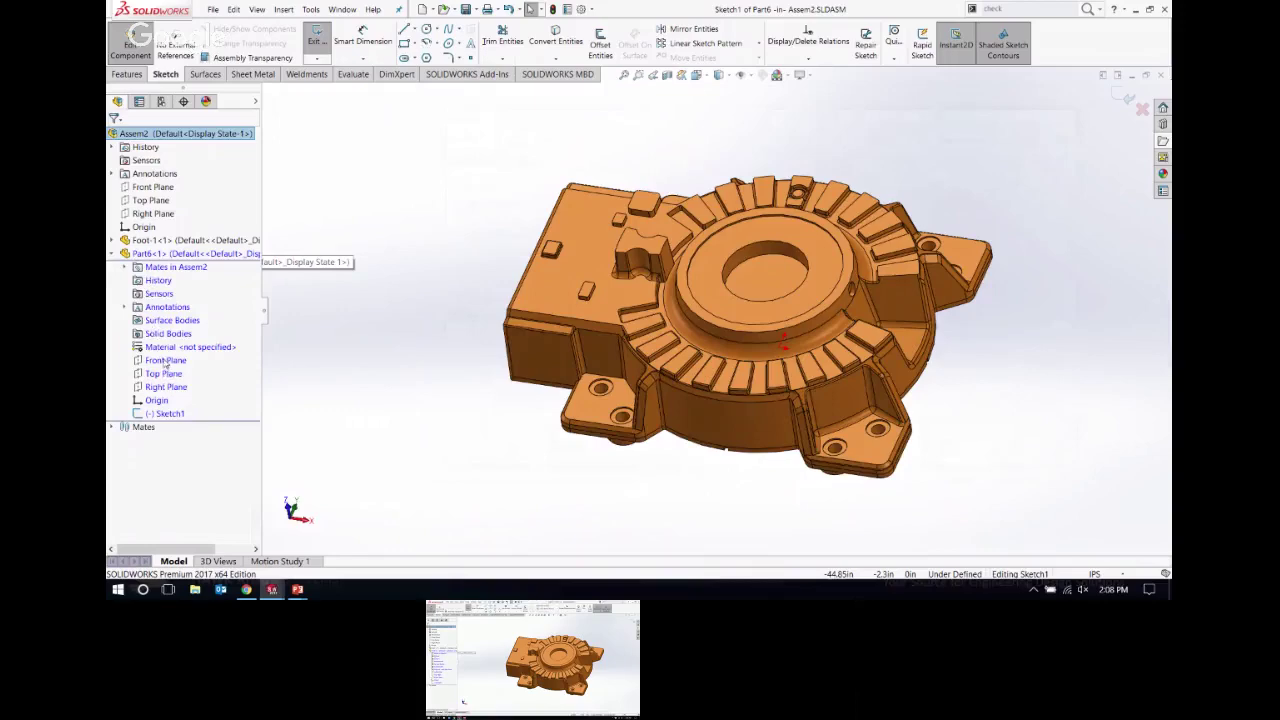
pyautogui.moveTo(371, 334); pyautogui.dragTo(431, 394, button='middle')
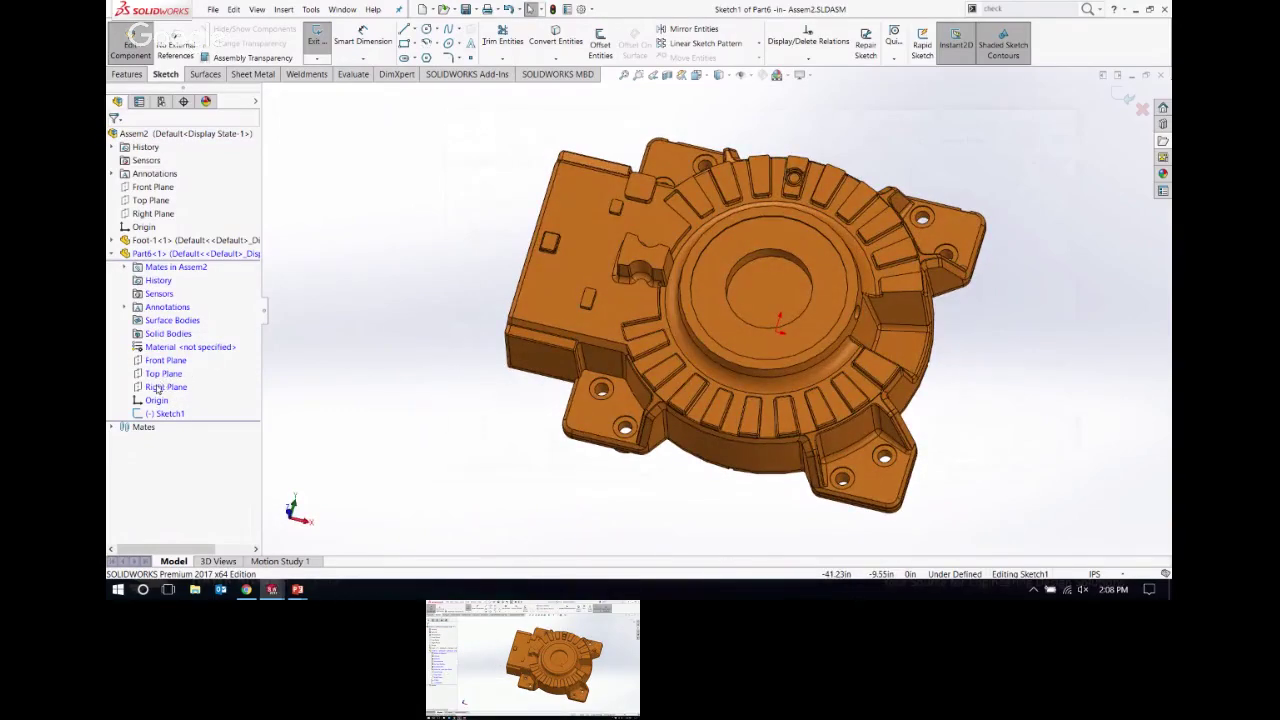
pyautogui.click(404, 44)
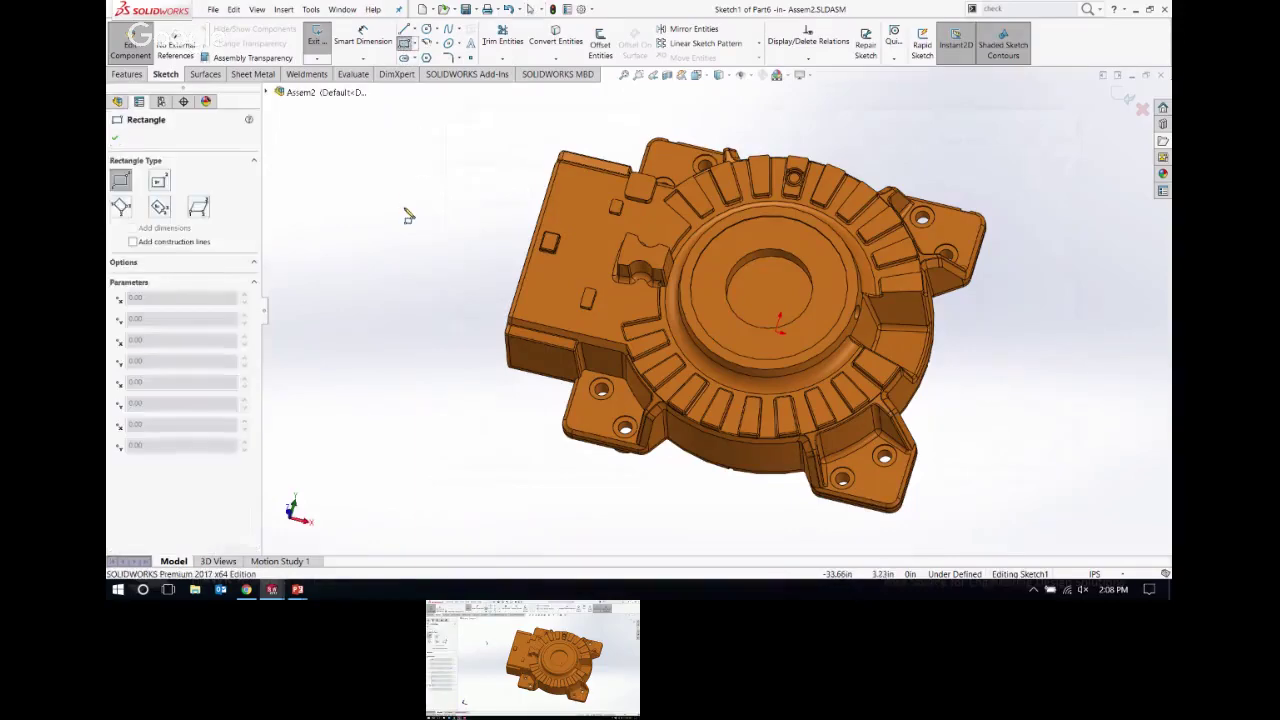
pyautogui.hotkey('ctrl', '5')
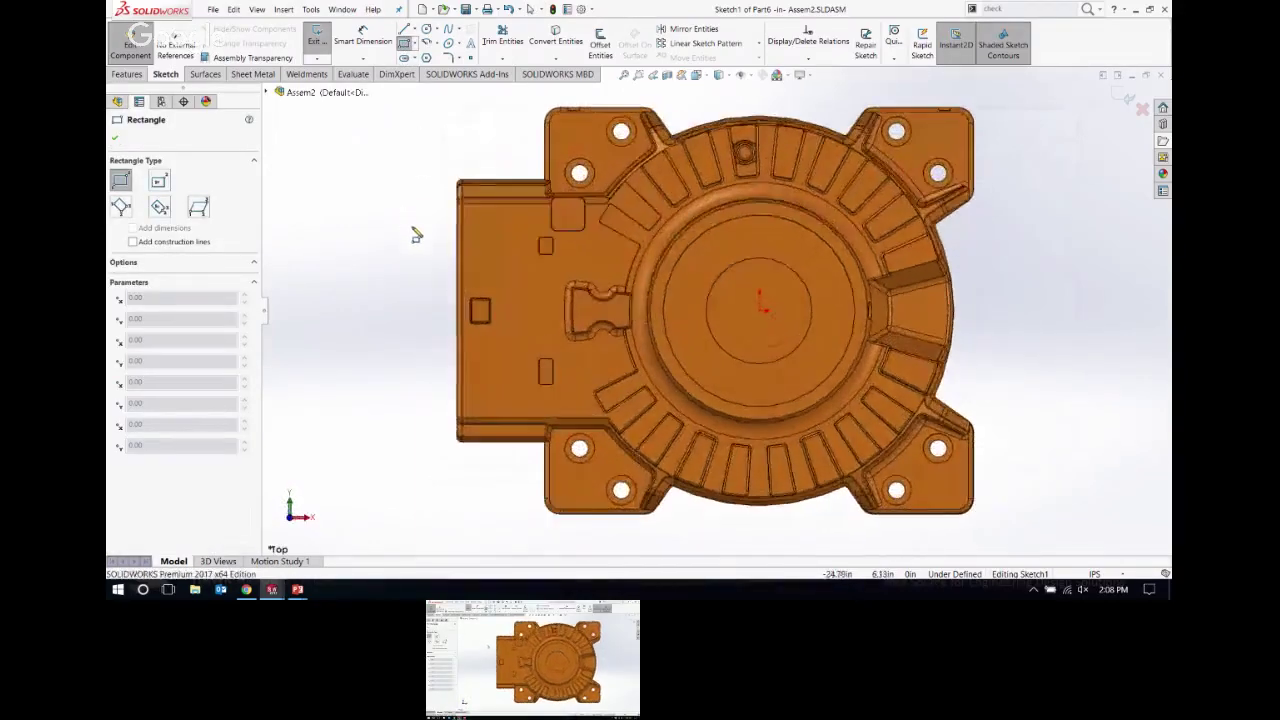
pyautogui.click(544, 178)
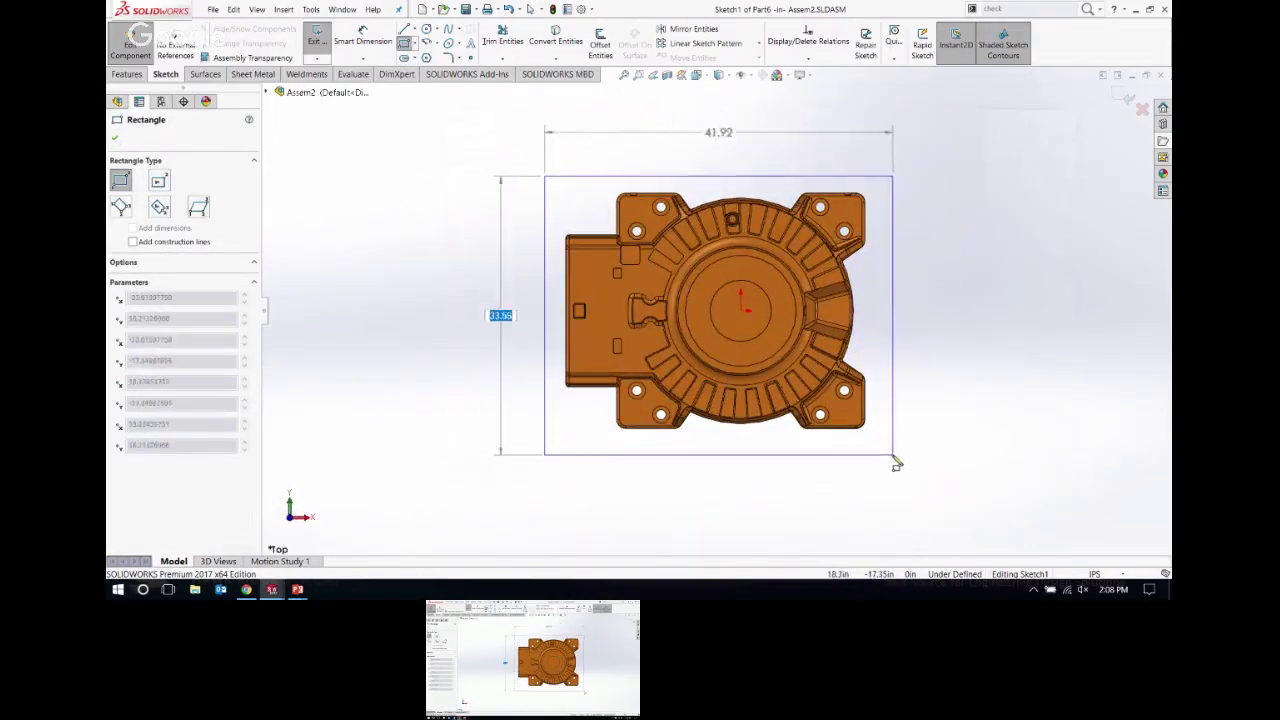
pyautogui.click(884, 448)
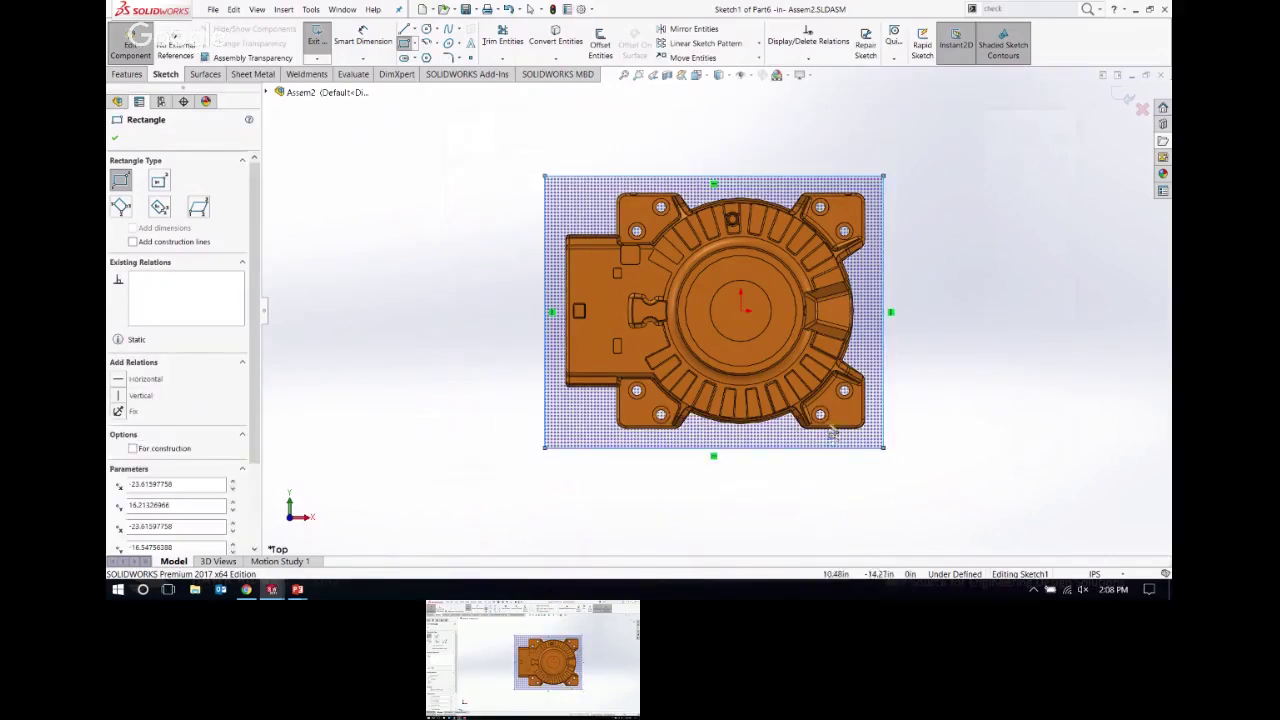
pyautogui.click(1126, 100)
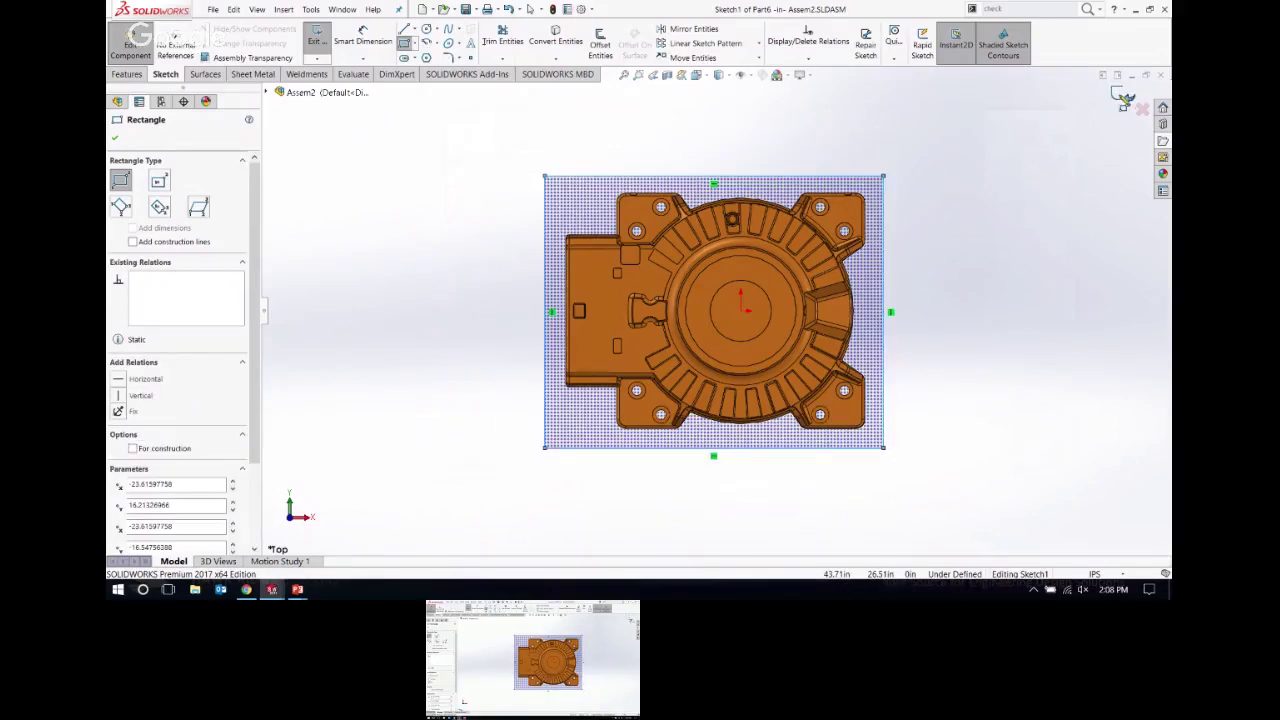
# Step: Extrude the rectangle as a blind boss 4 in deep, with the direction reversed to run downward away from Foot-1
pyautogui.click(145, 78)
pyautogui.click(322, 40)
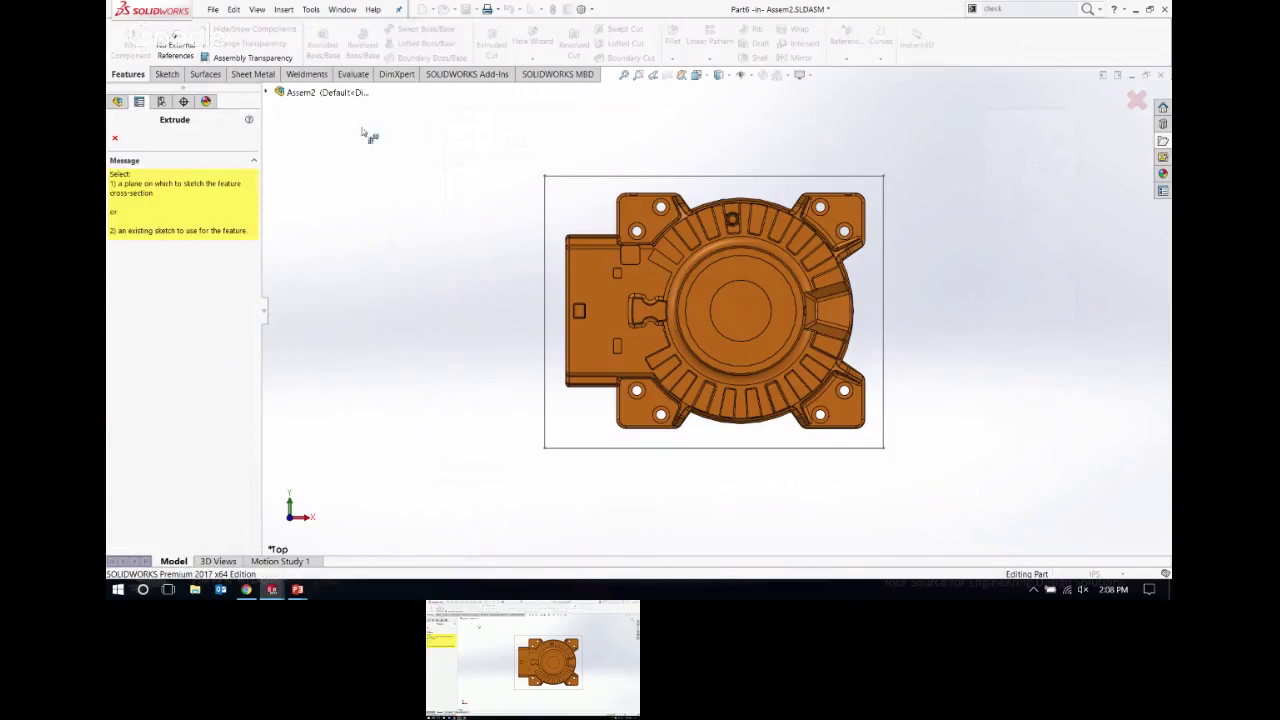
pyautogui.click(602, 178)
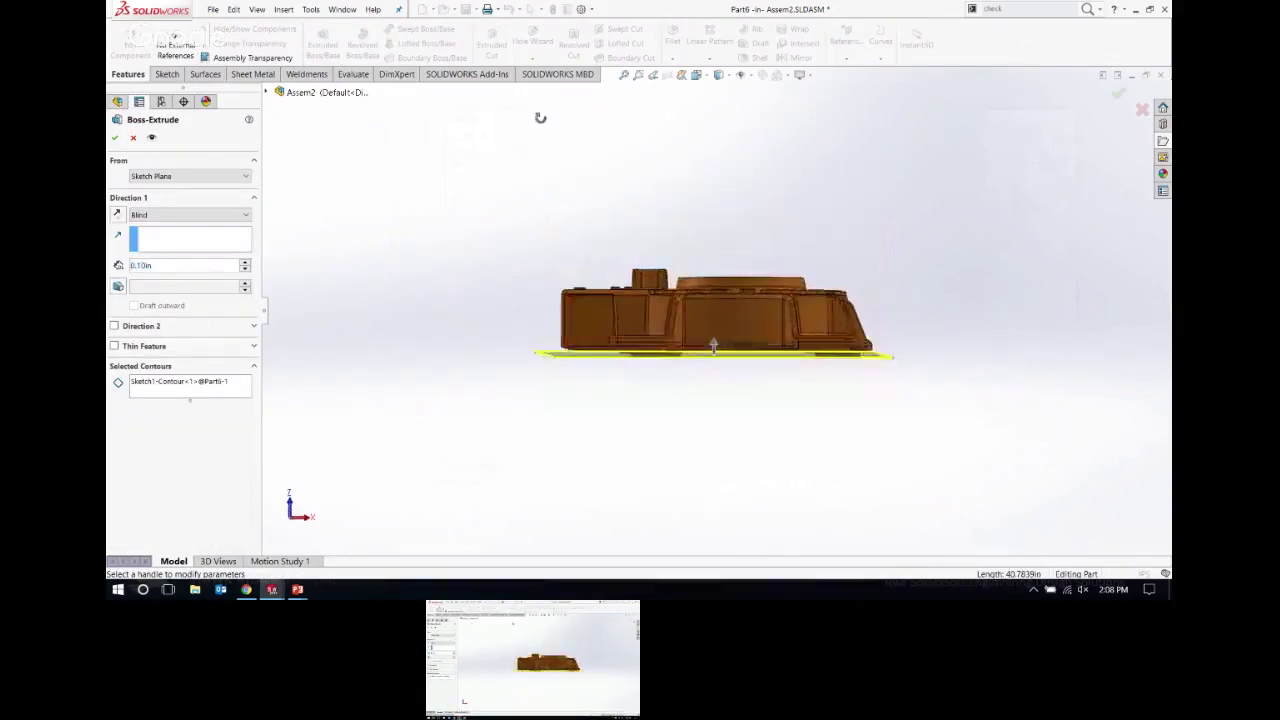
pyautogui.click(117, 215)
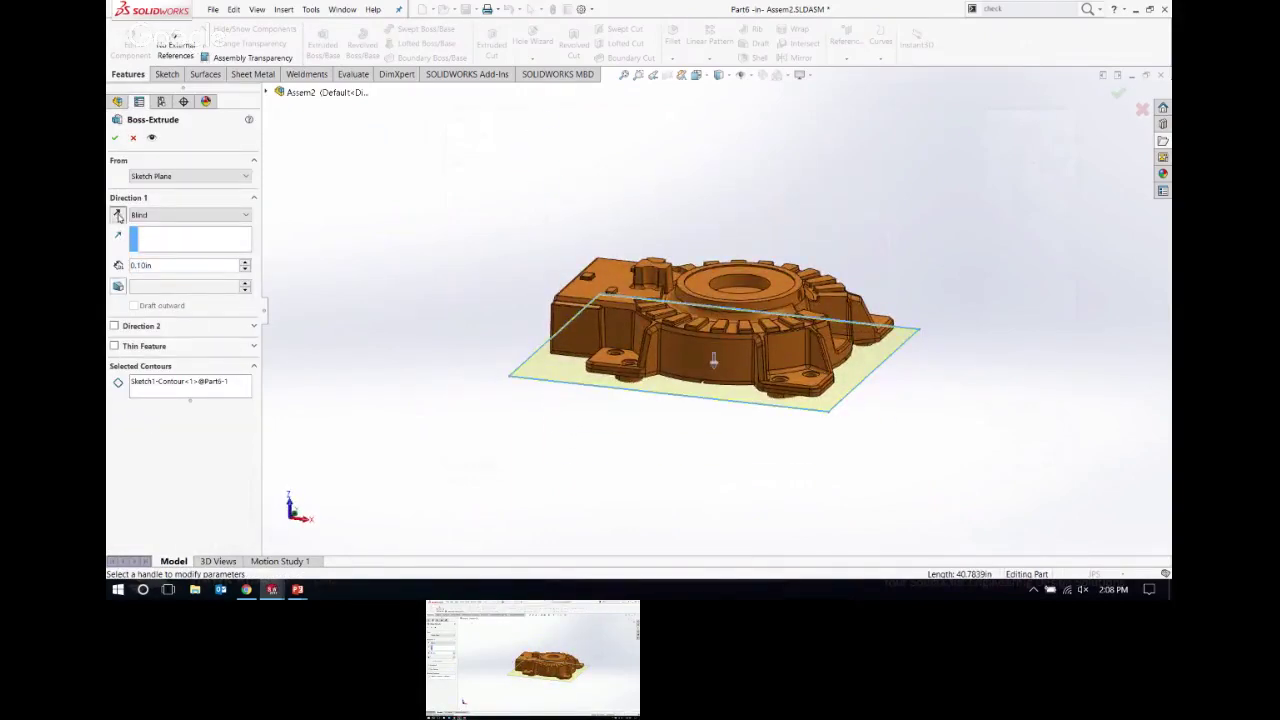
pyautogui.doubleClick(166, 264)
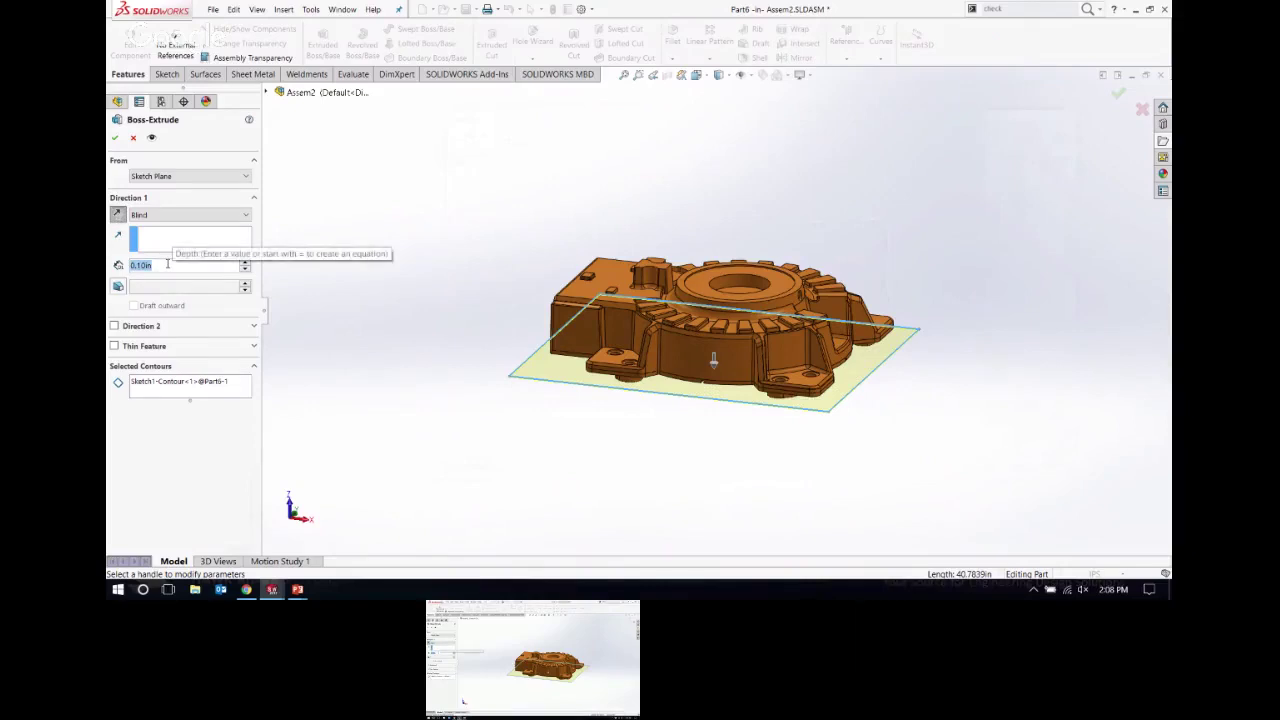
pyautogui.write('4')
pyautogui.press('Return')
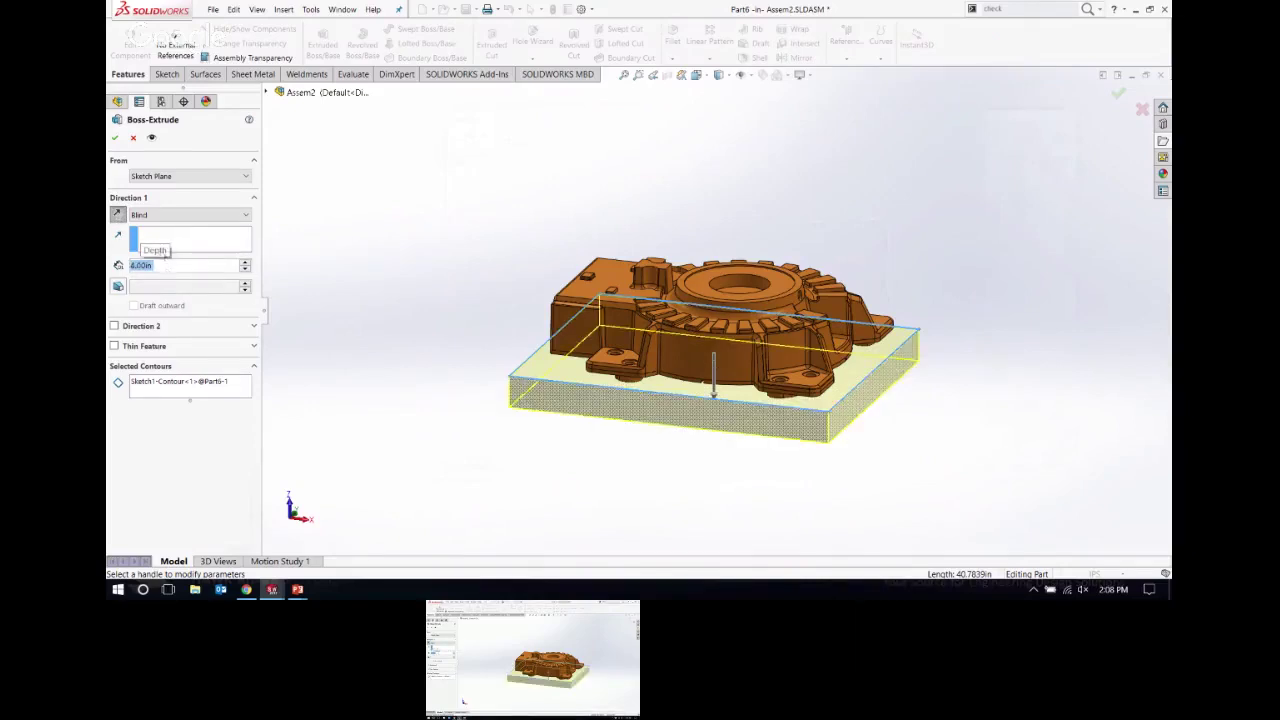
pyautogui.click(115, 137)
# Step: Open a new sketch on the base plate's upper face beneath Foot-1
pyautogui.moveTo(515, 349); pyautogui.dragTo(700, 423, button='middle')
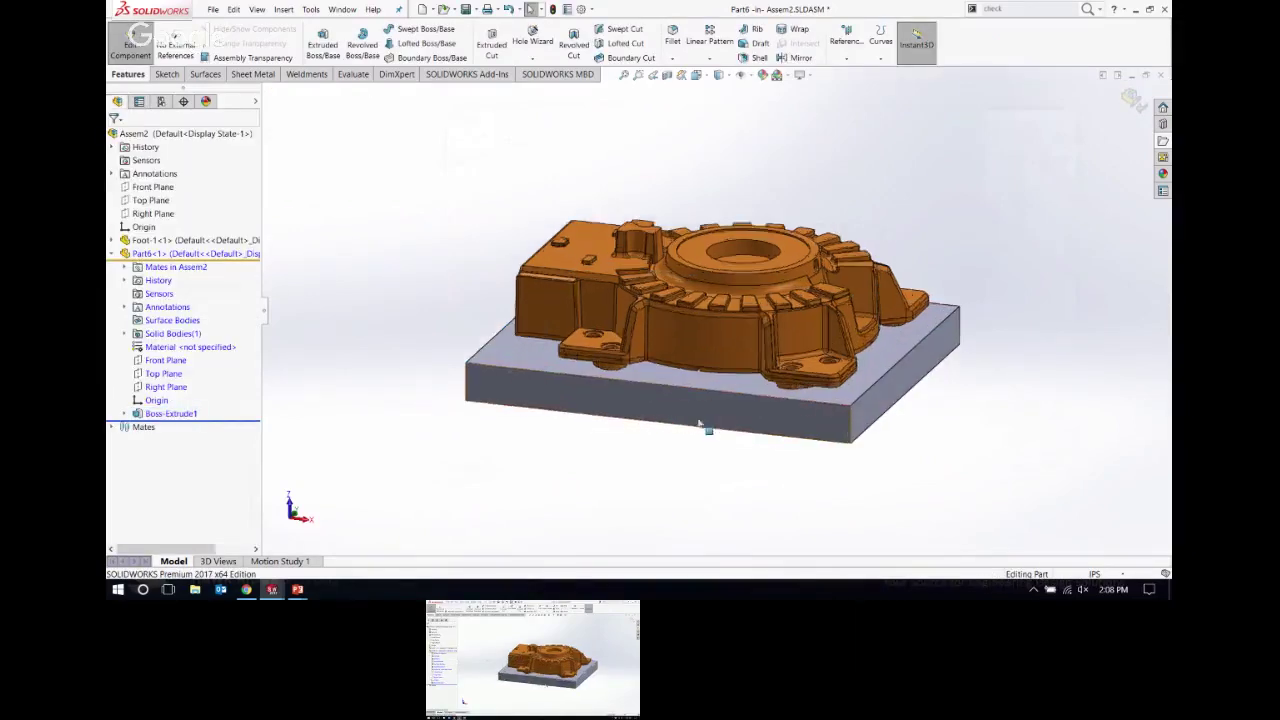
pyautogui.scroll(-5, 606, 371)
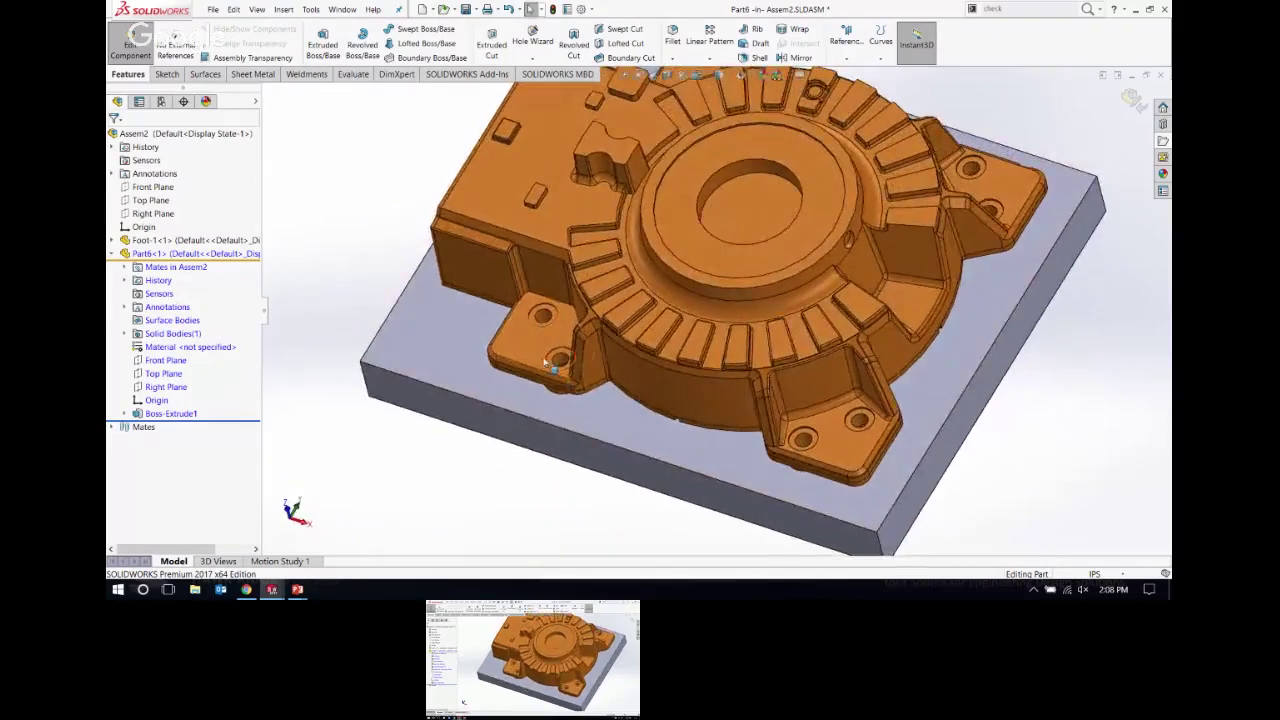
pyautogui.moveTo(551, 366); pyautogui.dragTo(556, 412, button='middle')
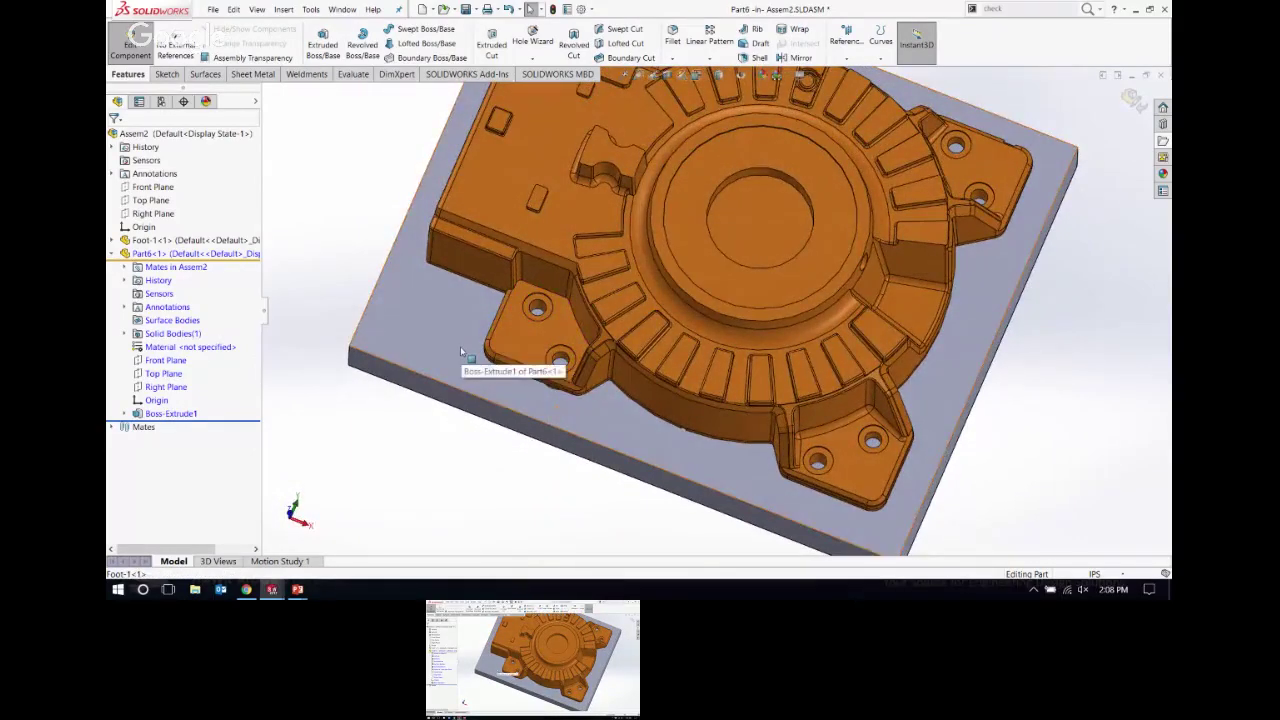
pyautogui.click(610, 405)
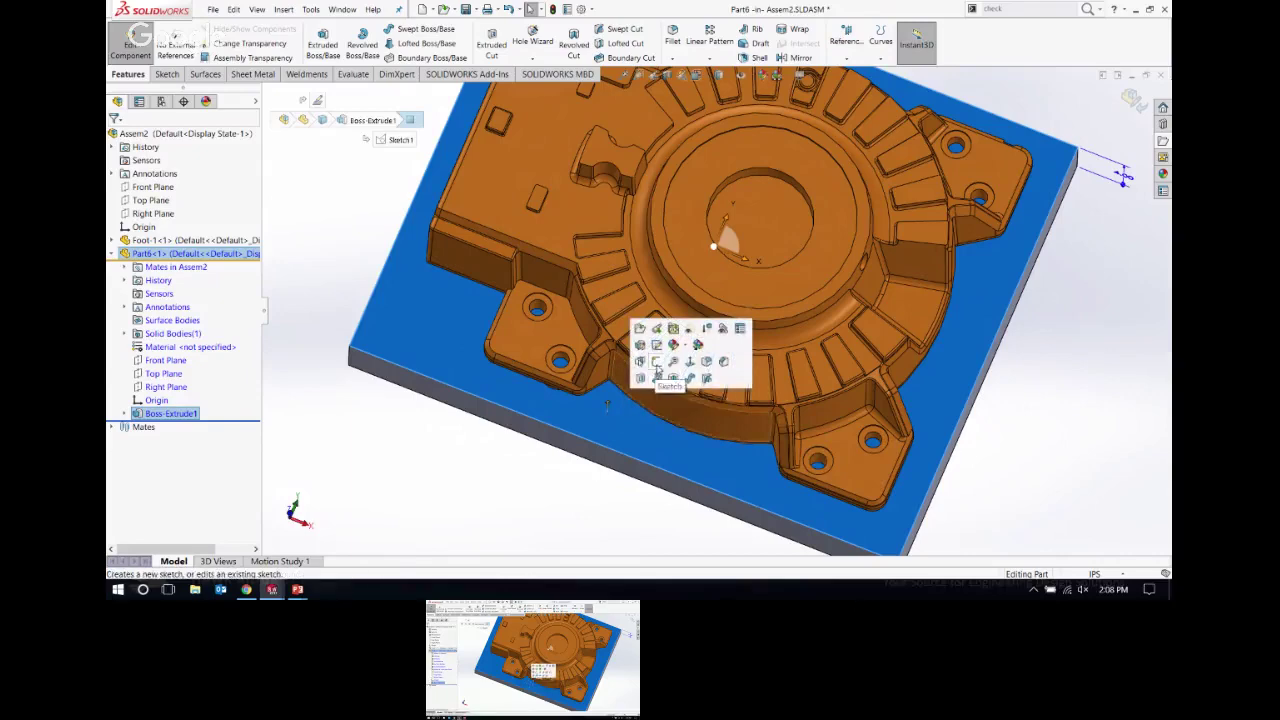
pyautogui.click(656, 363)
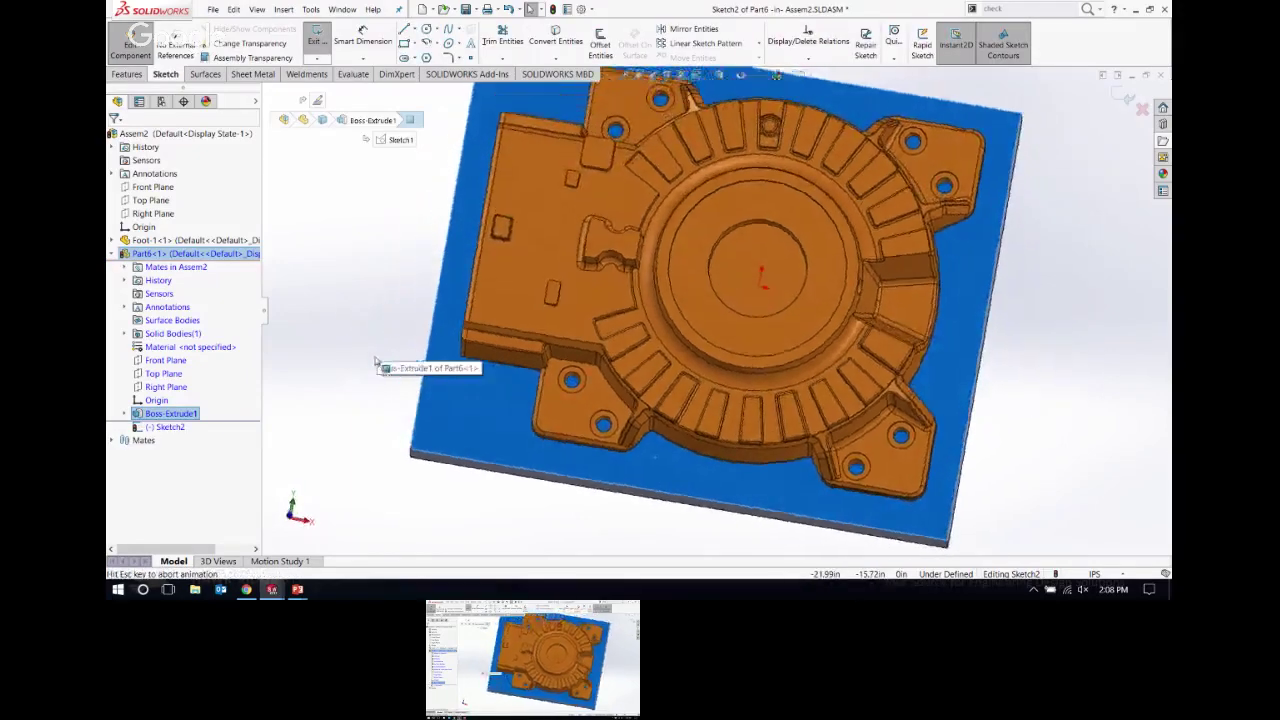
# Step: Convert the six mounting-hole edges of Foot-1's two upper pads and lower-right pad into the sketch
pyautogui.click(556, 44)
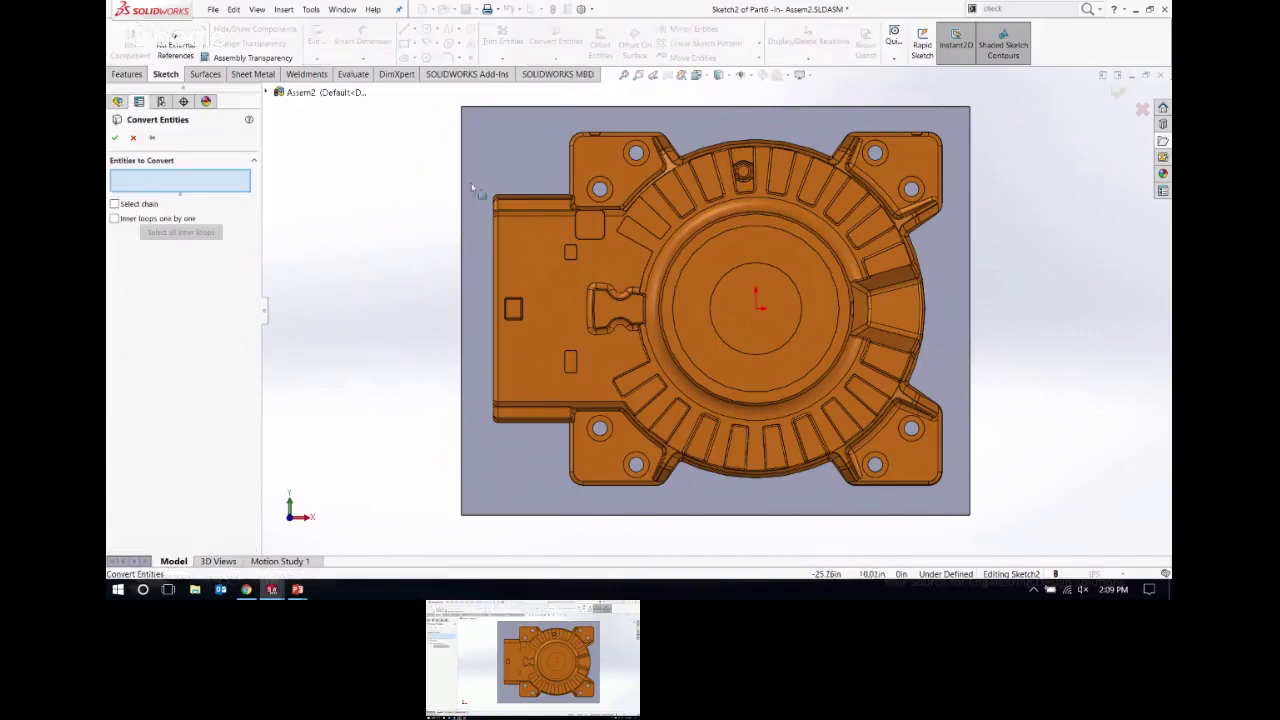
pyautogui.click(641, 163)
pyautogui.click(613, 200)
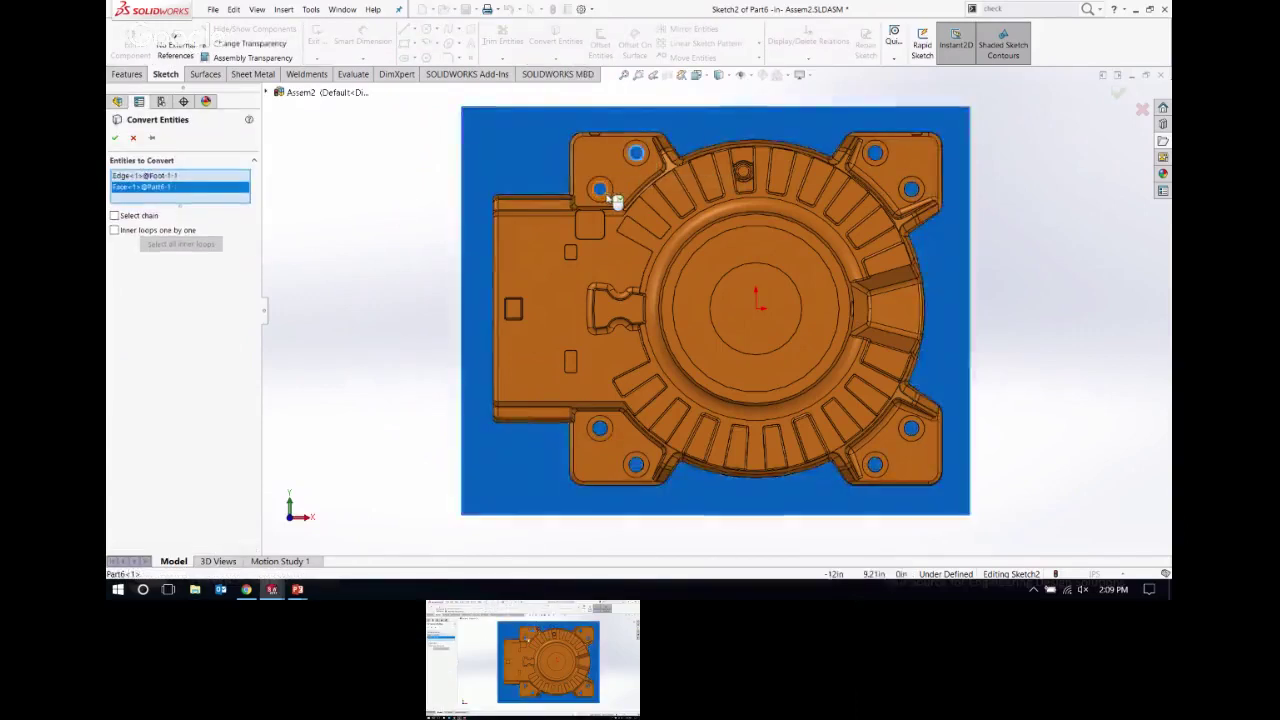
pyautogui.click(617, 201)
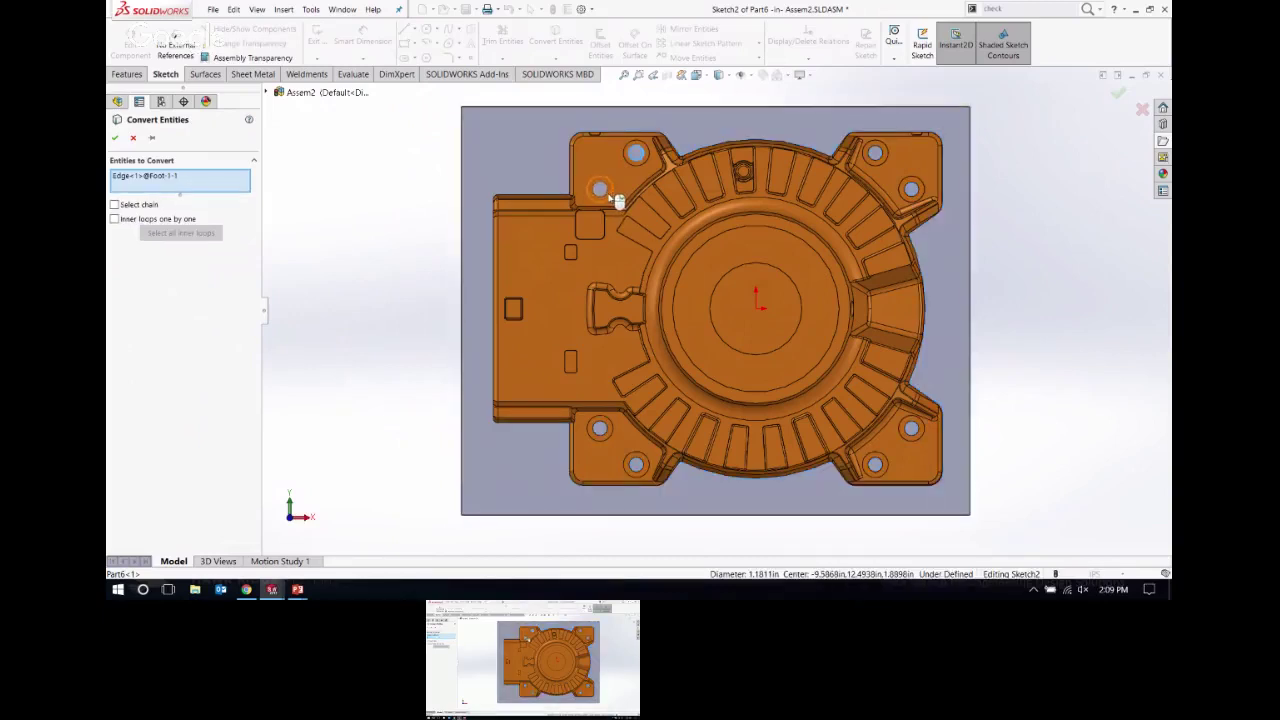
pyautogui.click(609, 197)
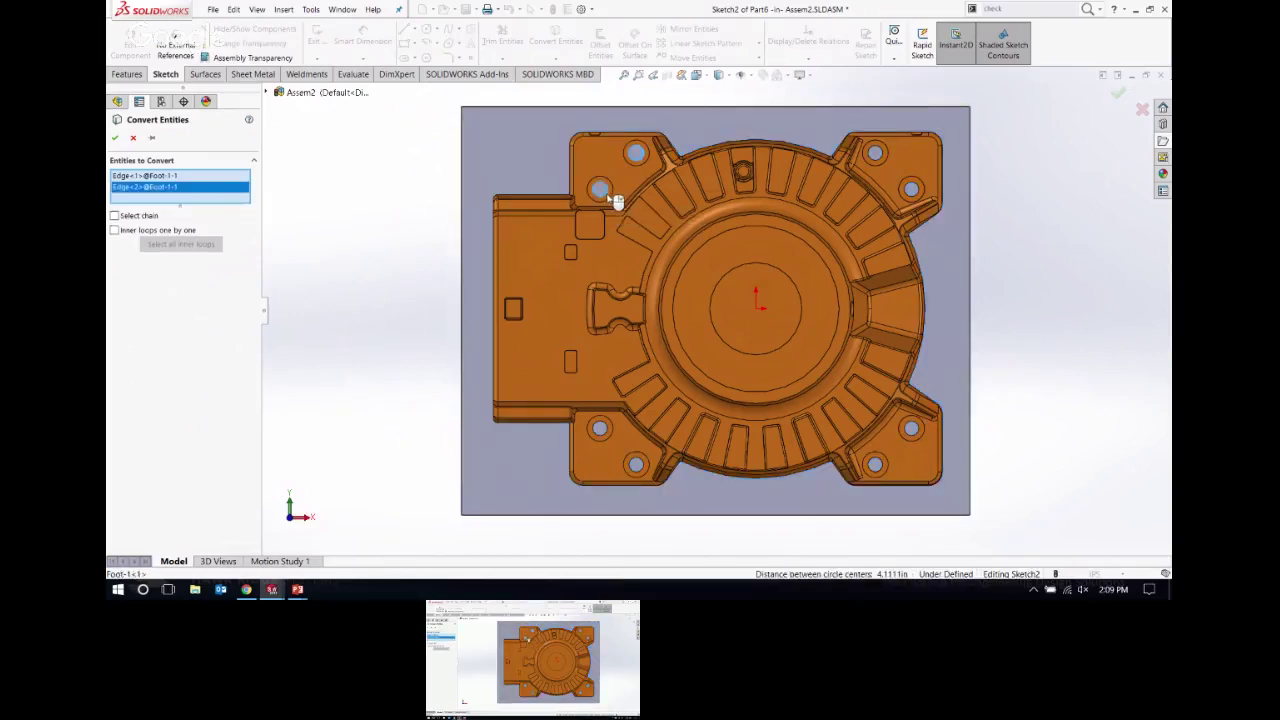
pyautogui.click(882, 162)
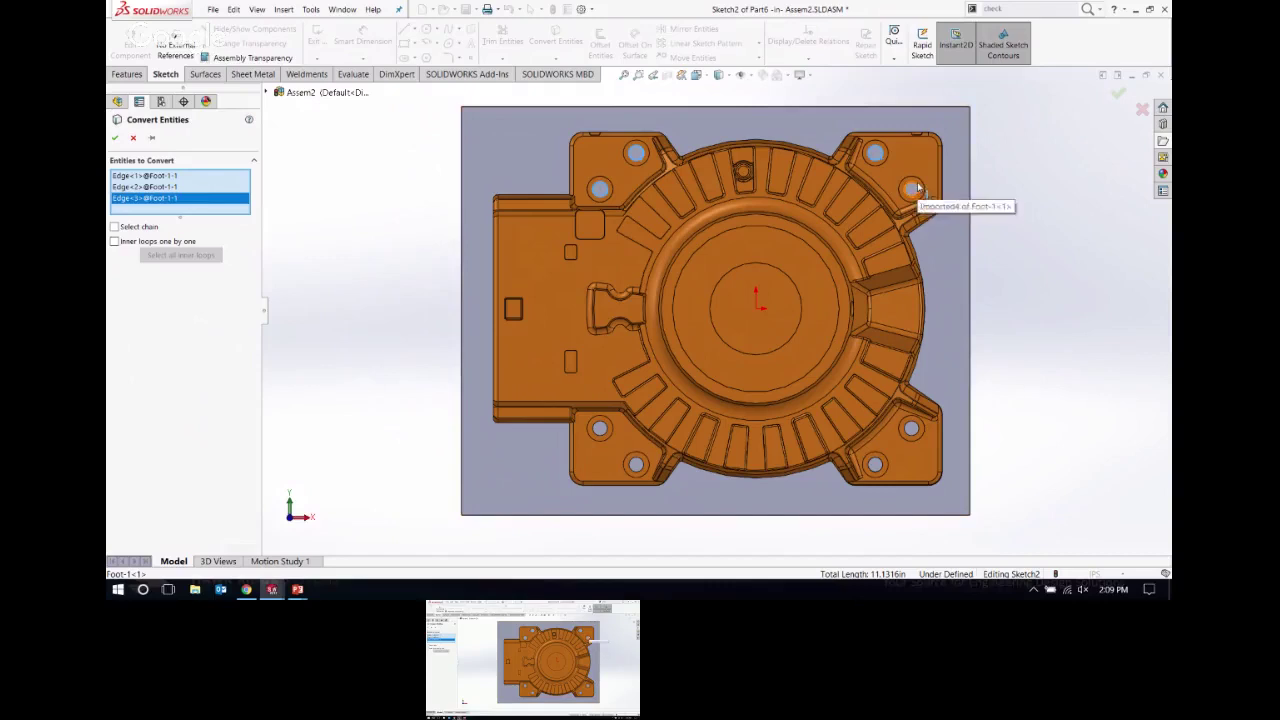
pyautogui.click(918, 187)
pyautogui.click(927, 445)
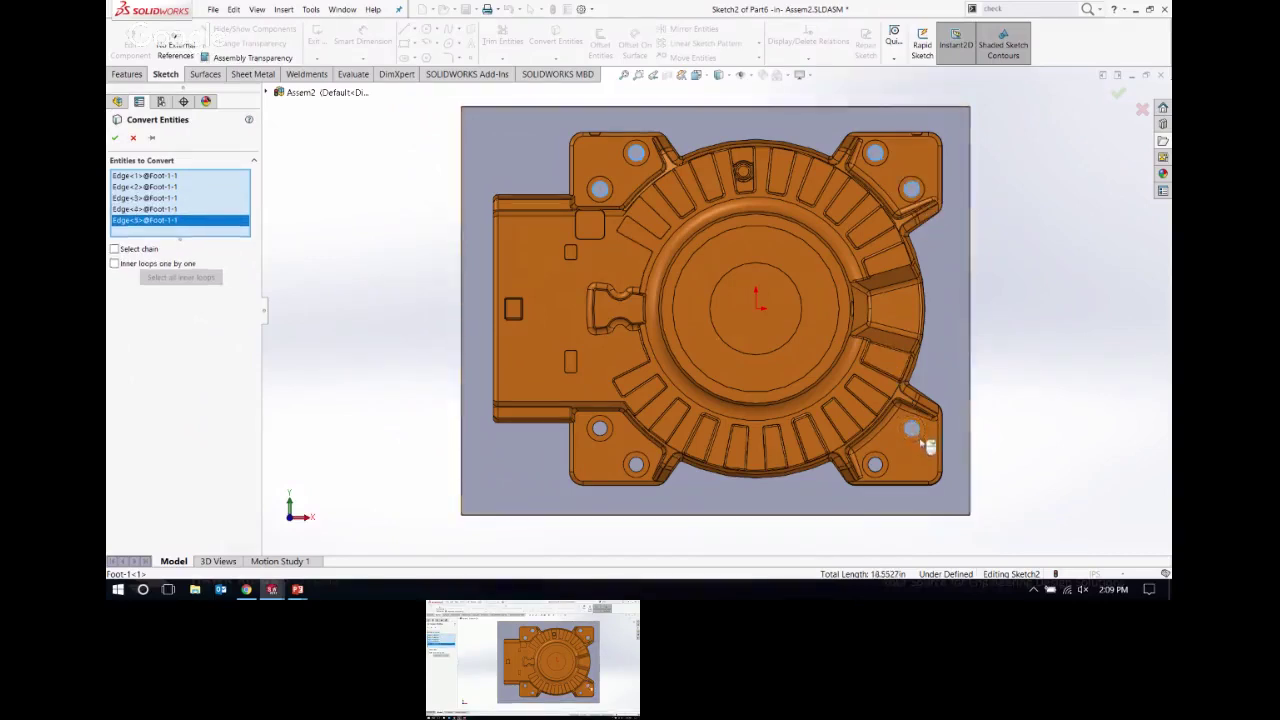
pyautogui.click(876, 465)
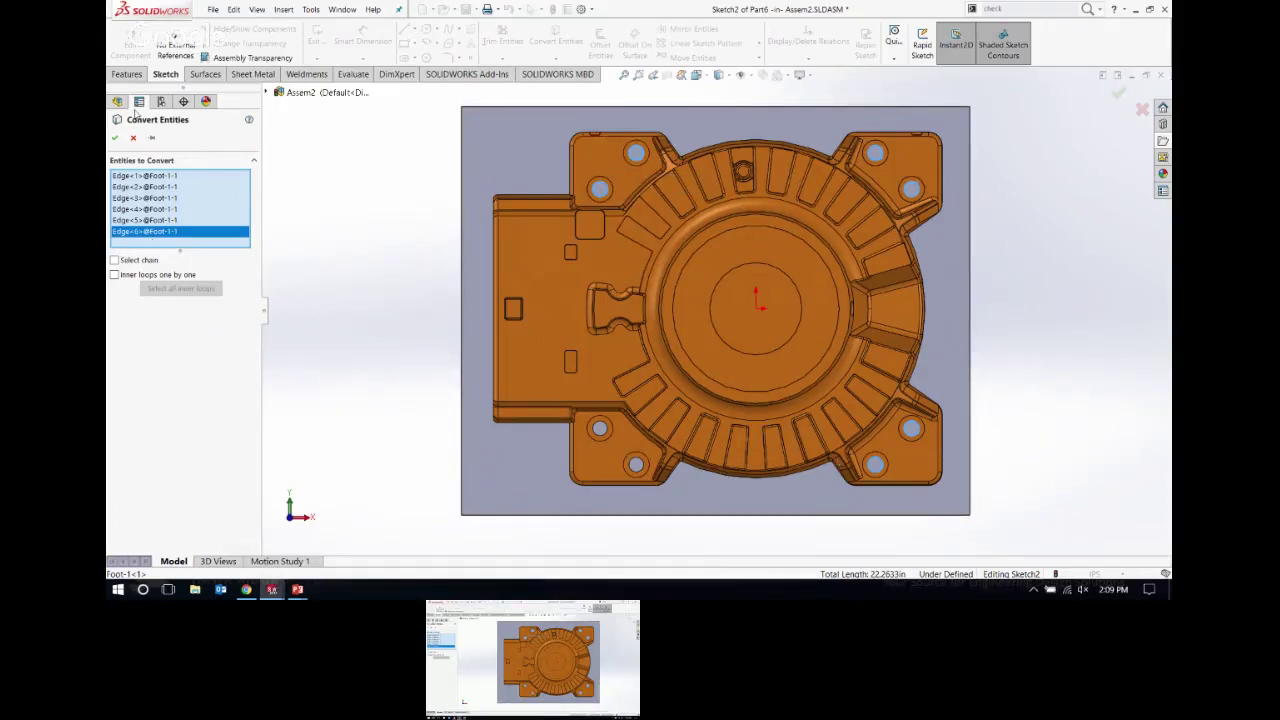
pyautogui.click(117, 139)
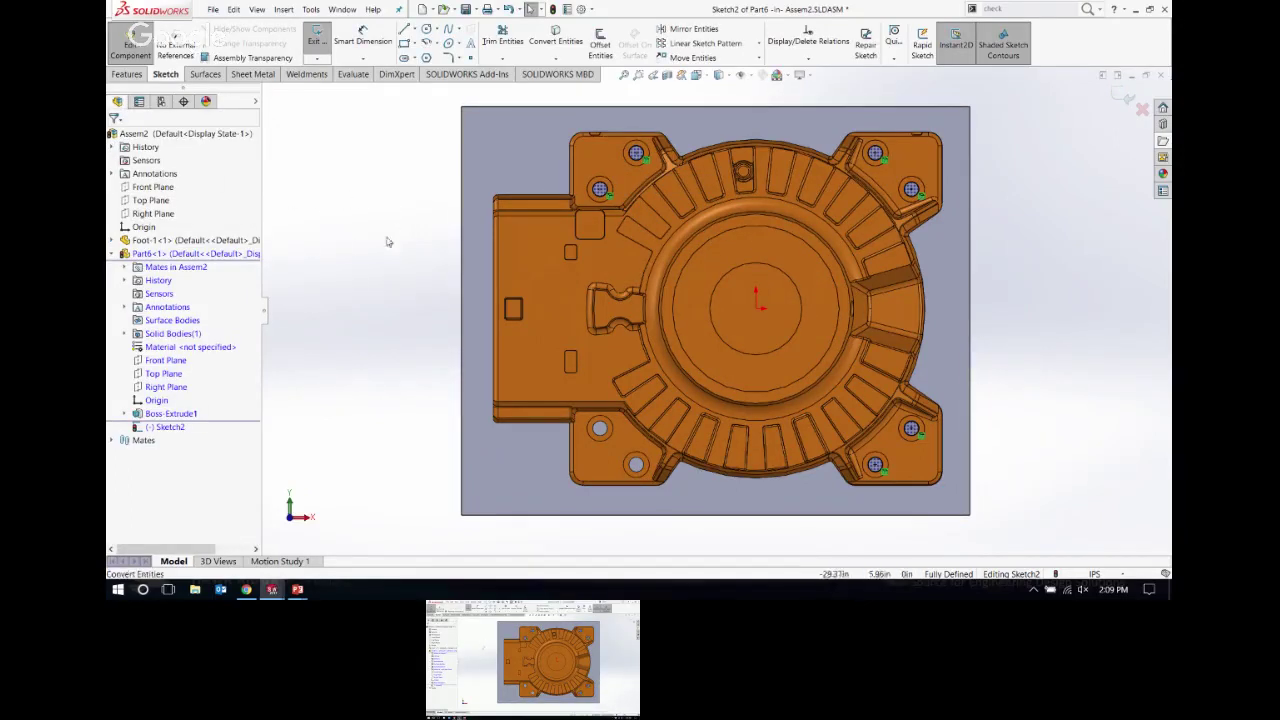
# Step: Hide Foot-1 and review the relations of the converted circles in the sketch
pyautogui.click(142, 240)
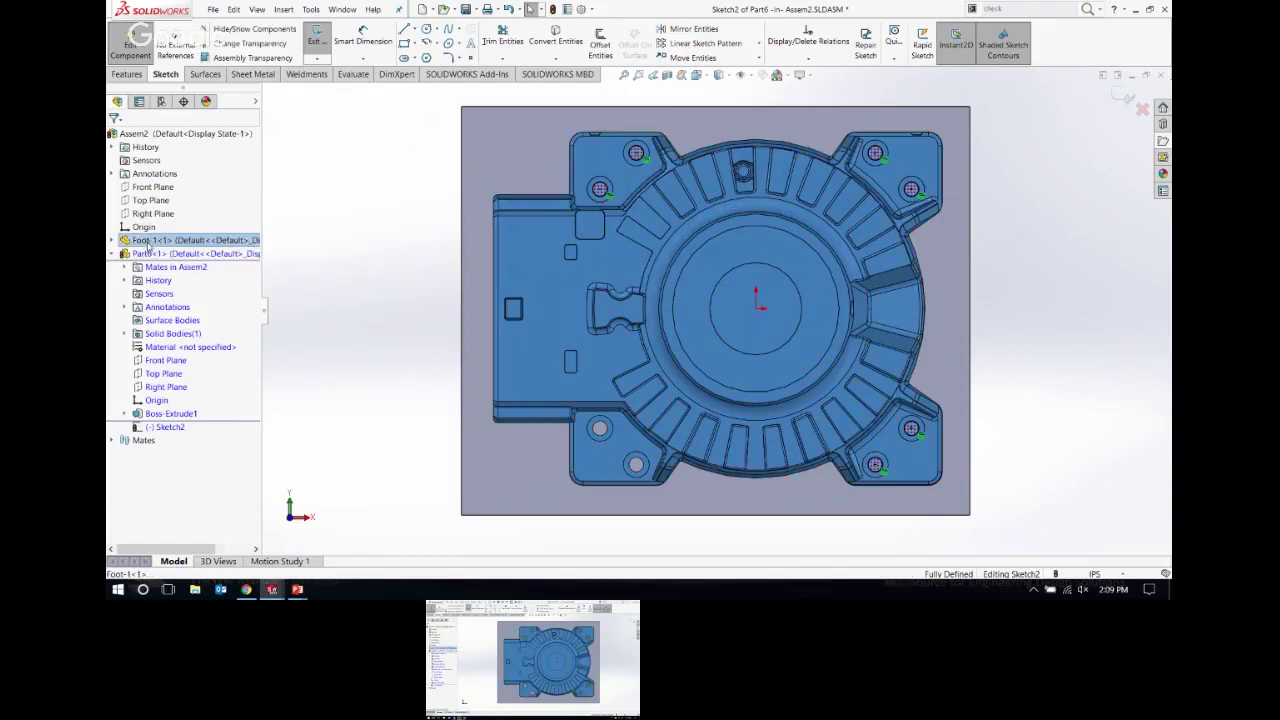
pyautogui.rightClick(166, 248)
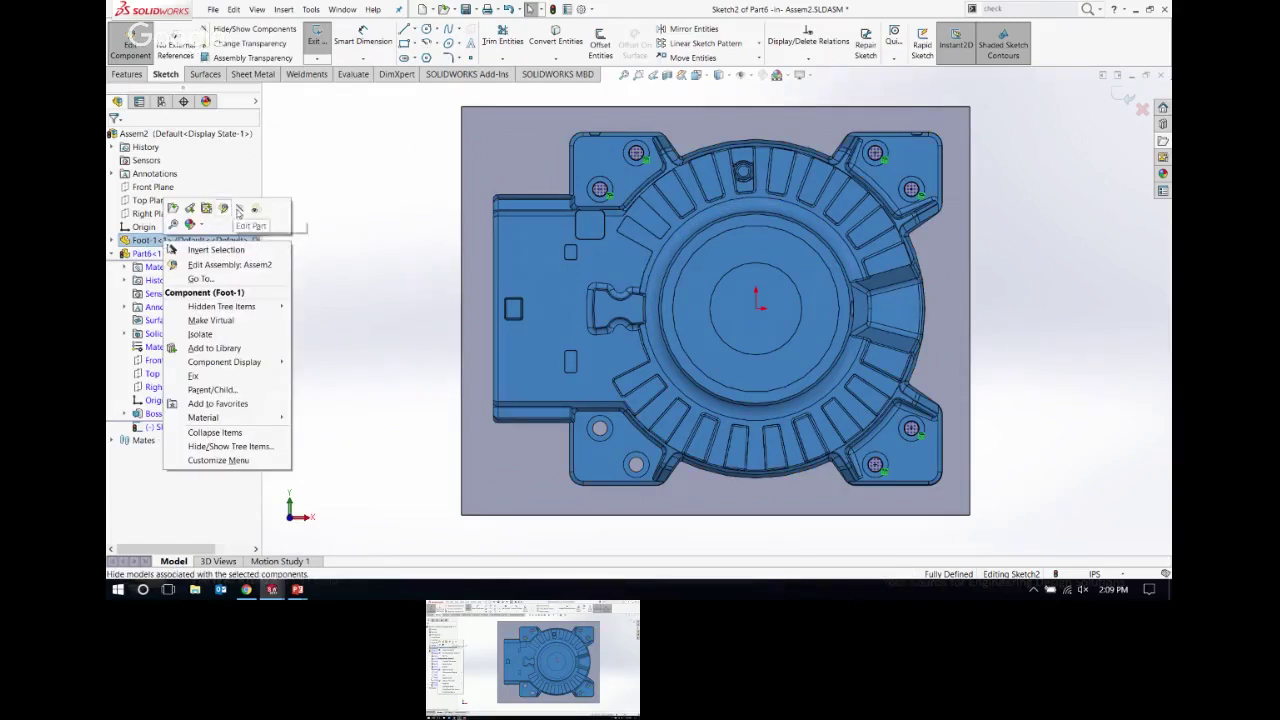
pyautogui.click(240, 209)
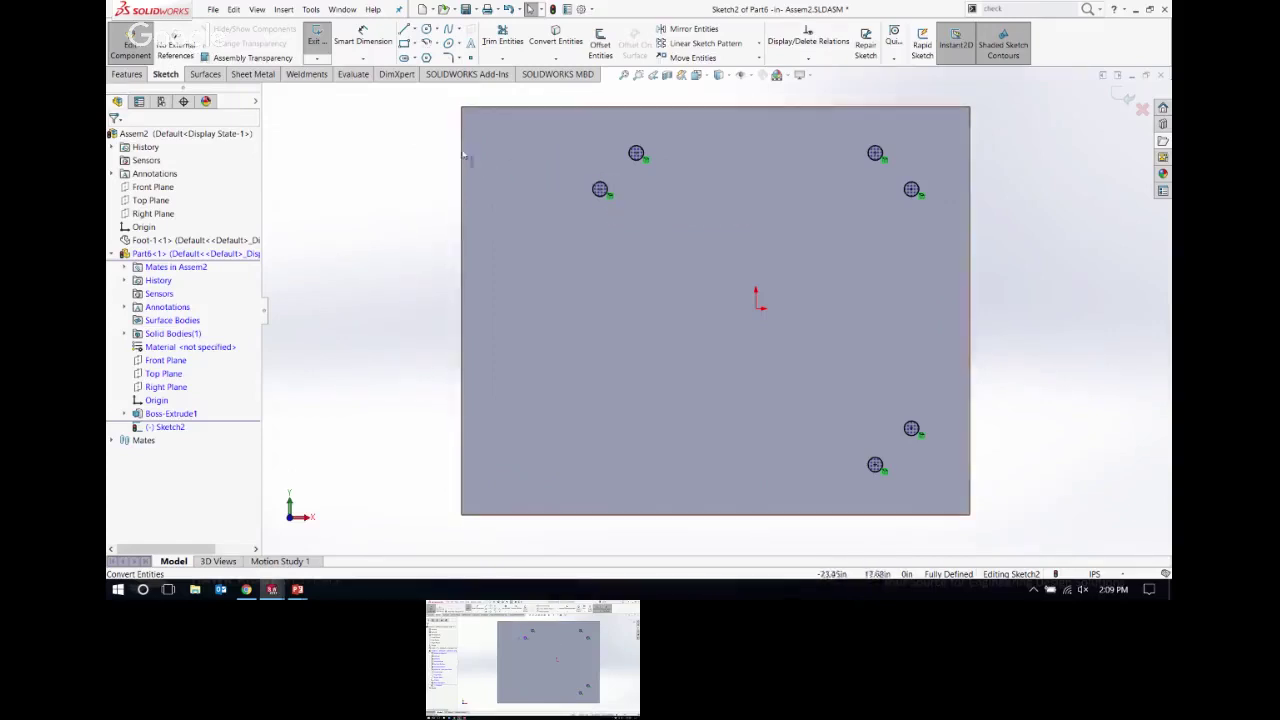
pyautogui.click(808, 41)
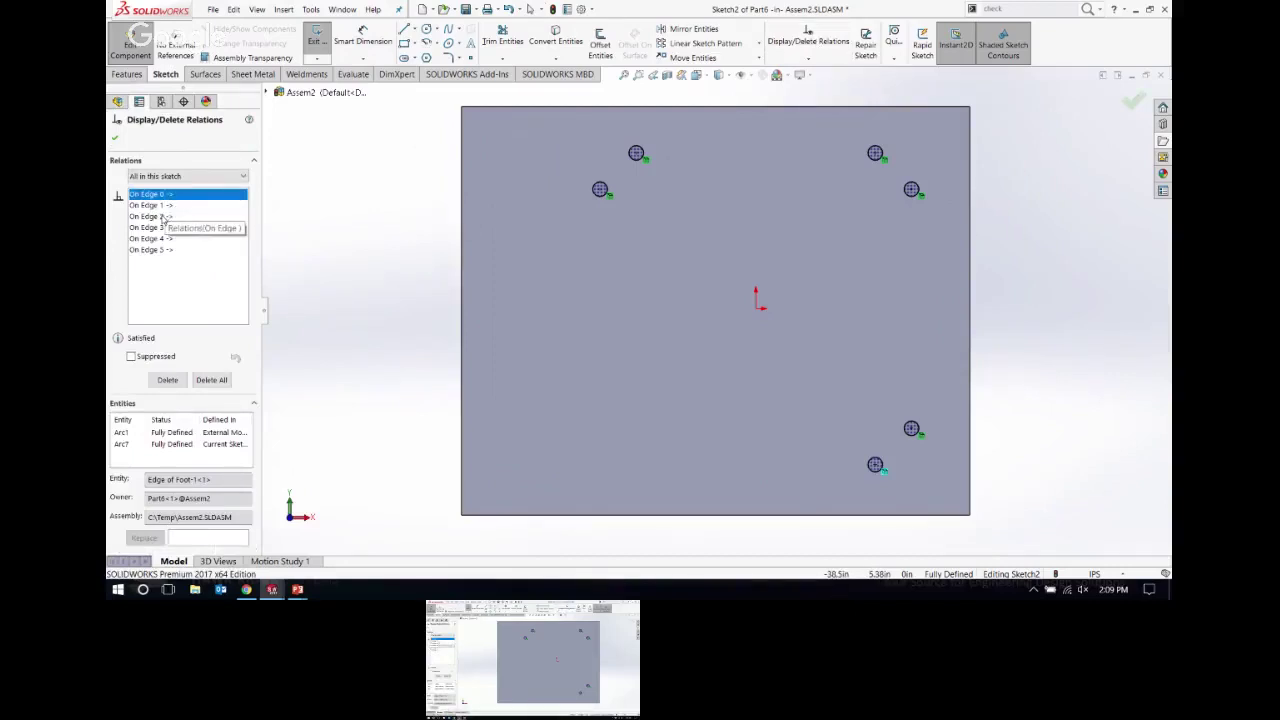
pyautogui.click(116, 142)
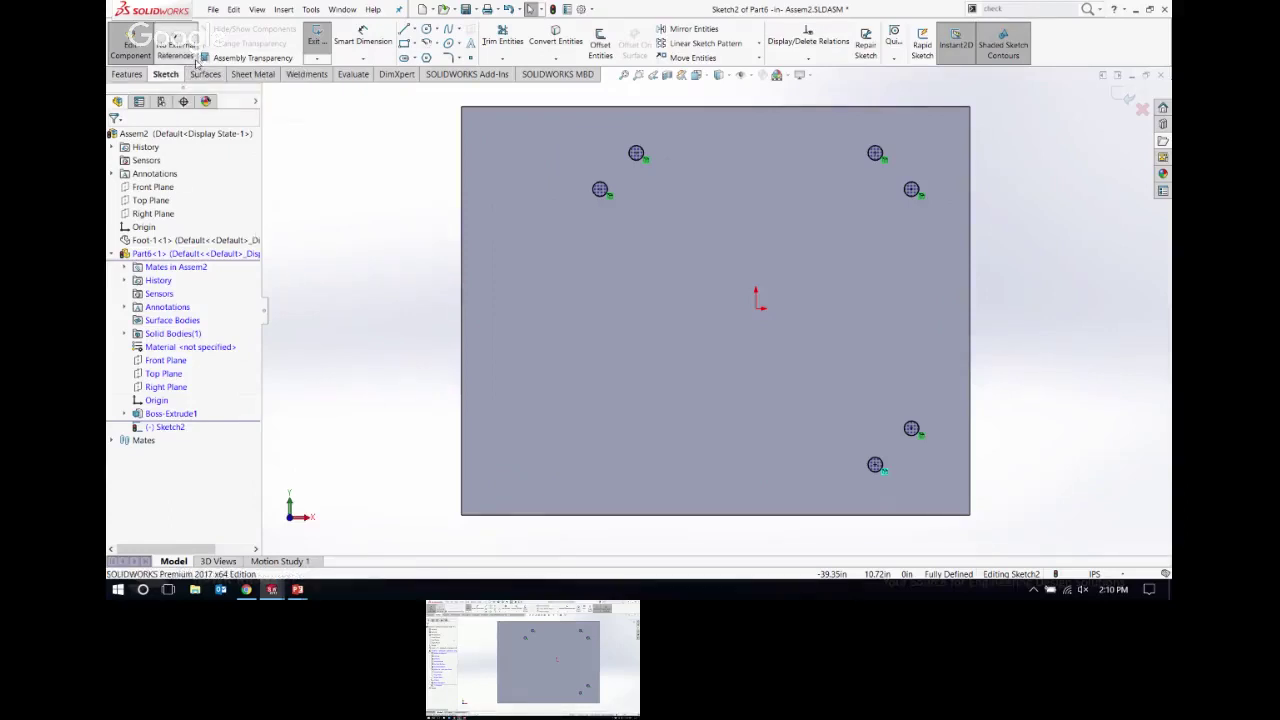
# Step: Show Foot-1 again and convert the two hole edges of its lower-left pad into the sketch without external references
pyautogui.rightClick(162, 243)
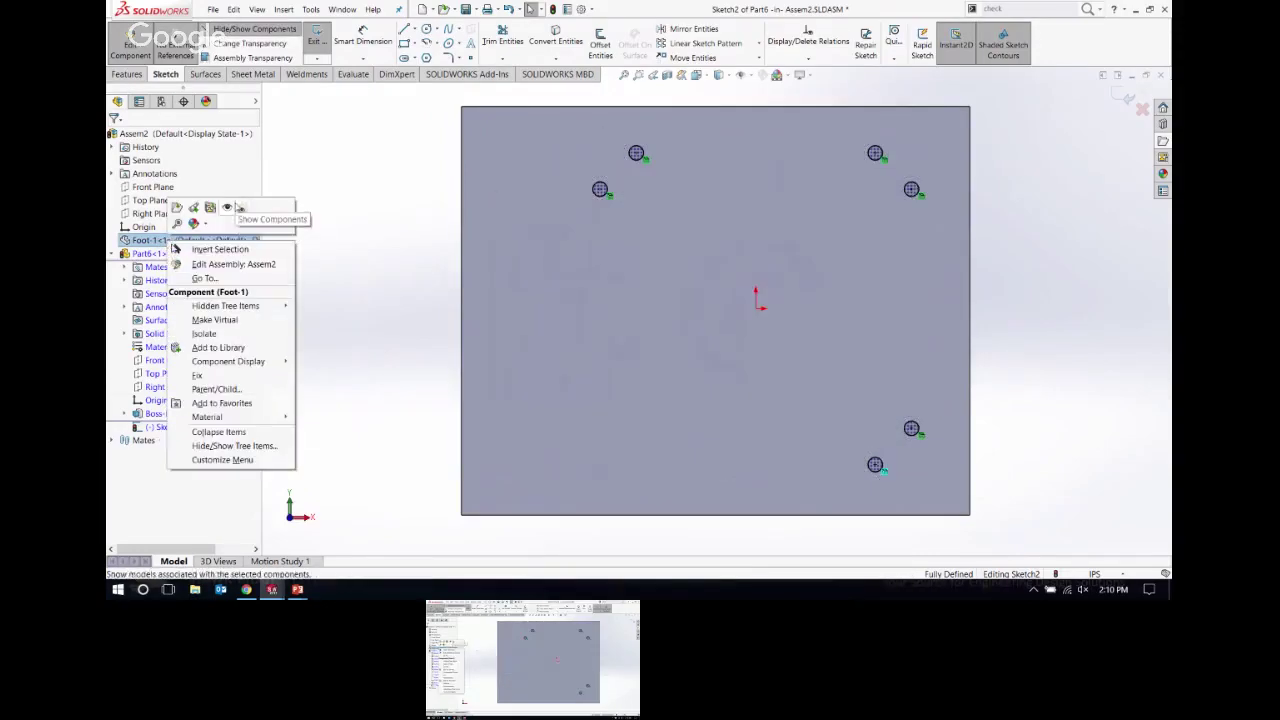
pyautogui.click(229, 208)
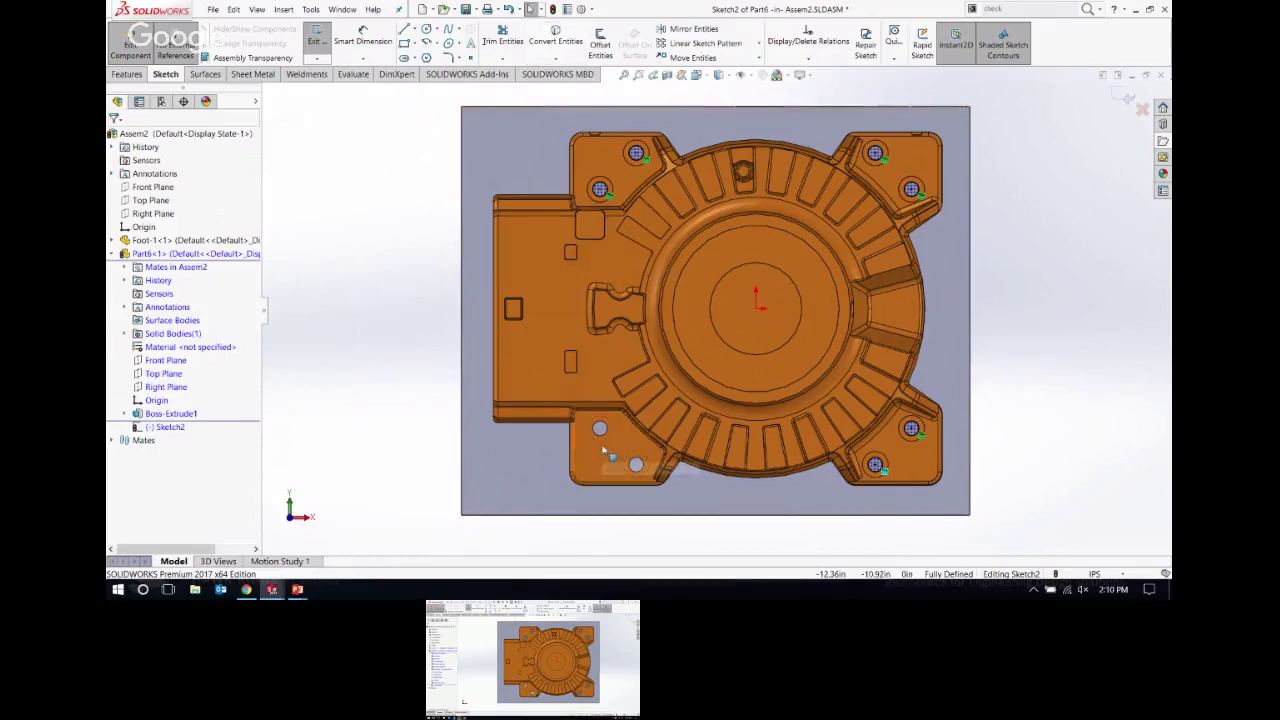
pyautogui.click(556, 38)
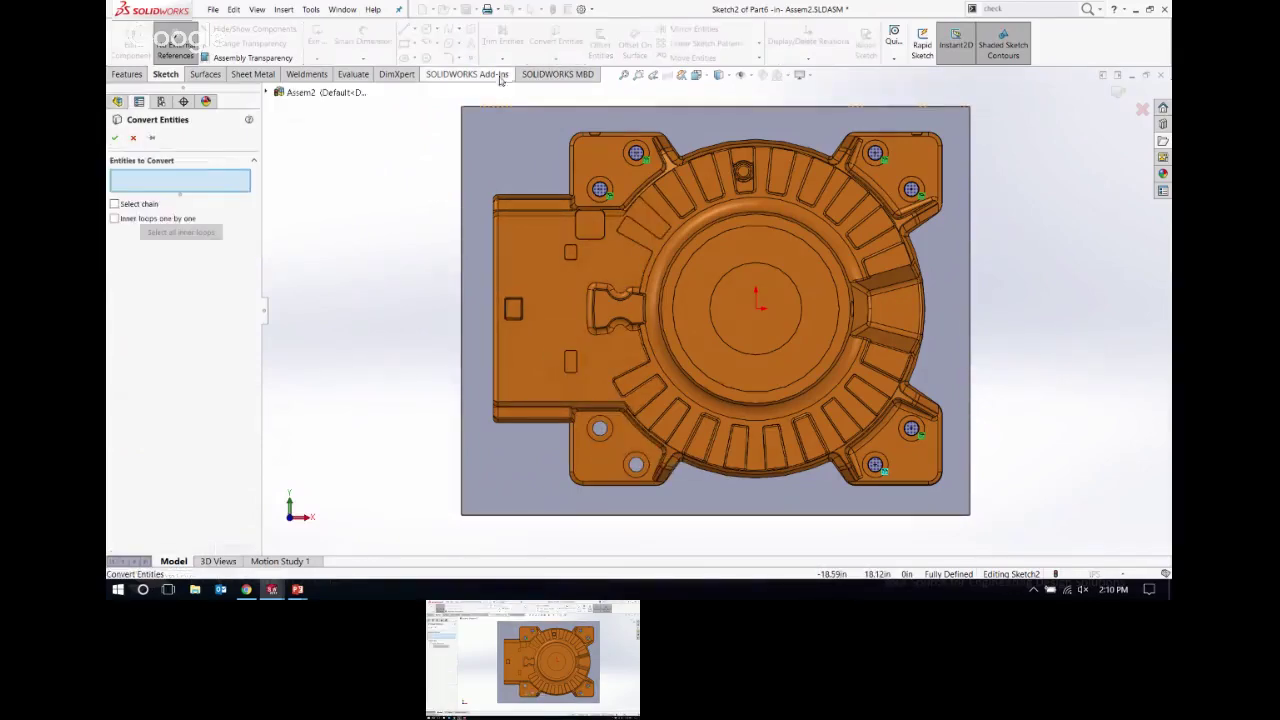
pyautogui.scroll(-5, 630, 455)
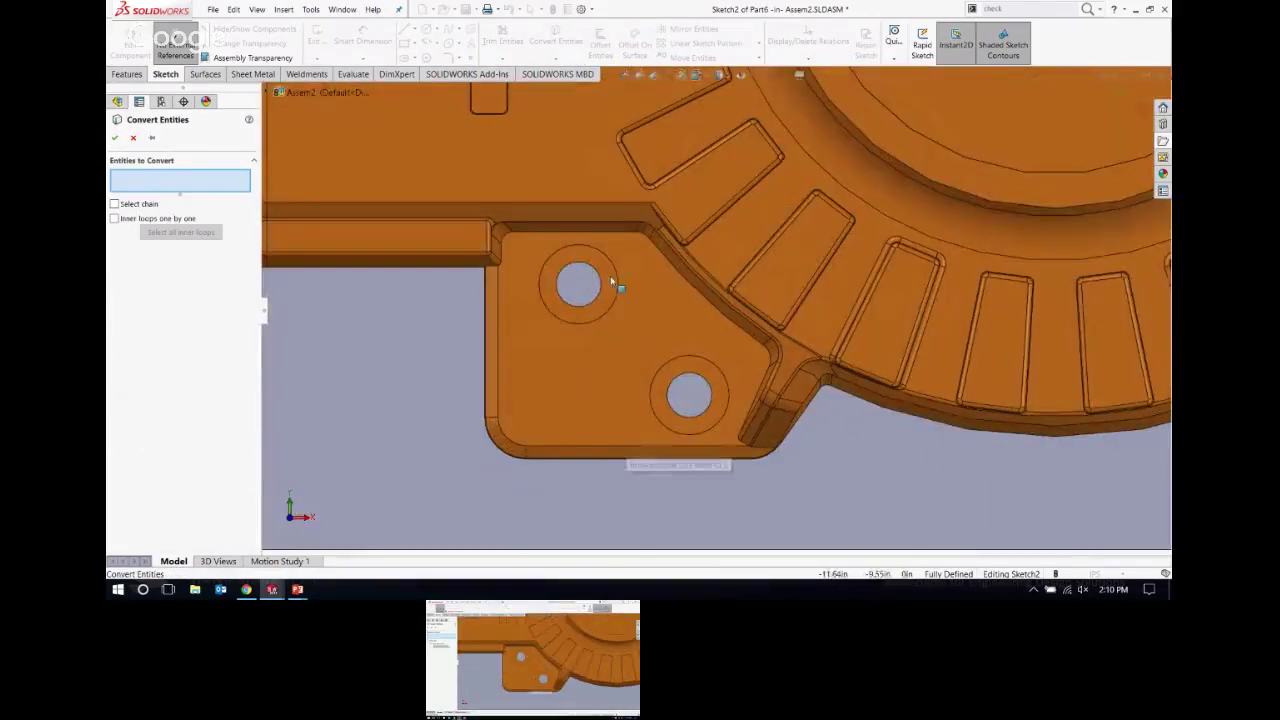
pyautogui.click(603, 287)
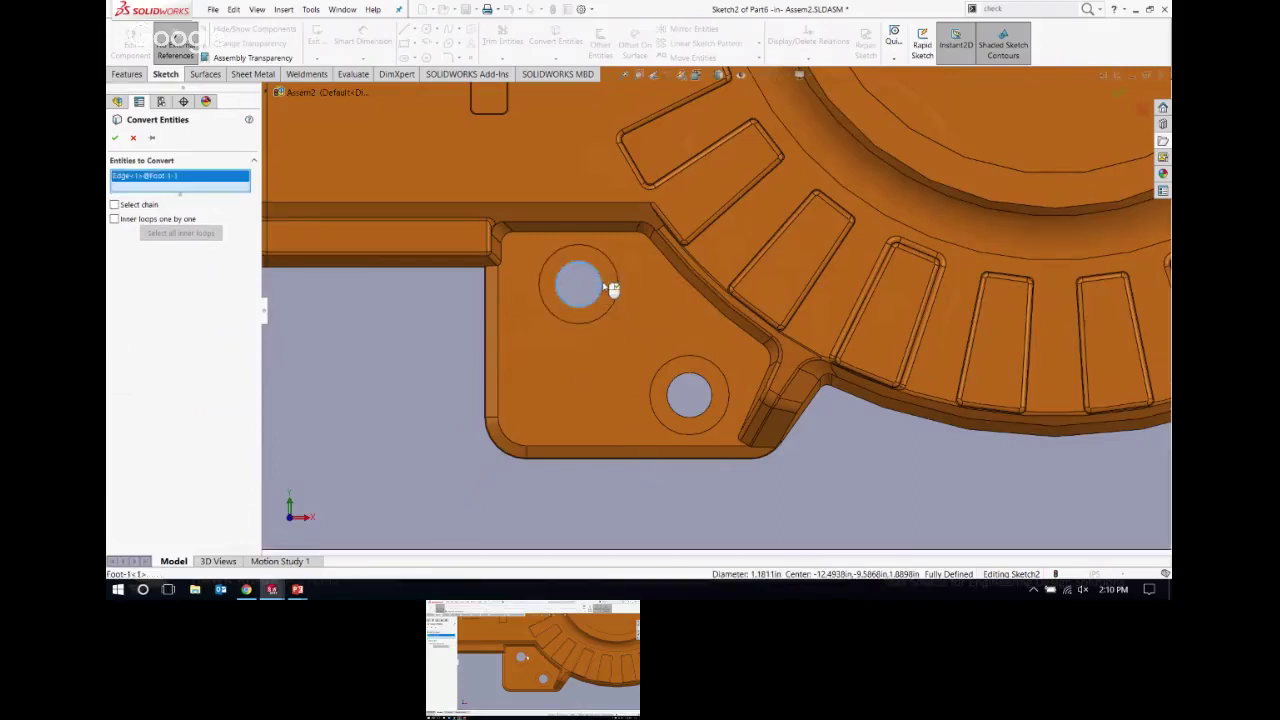
pyautogui.click(713, 408)
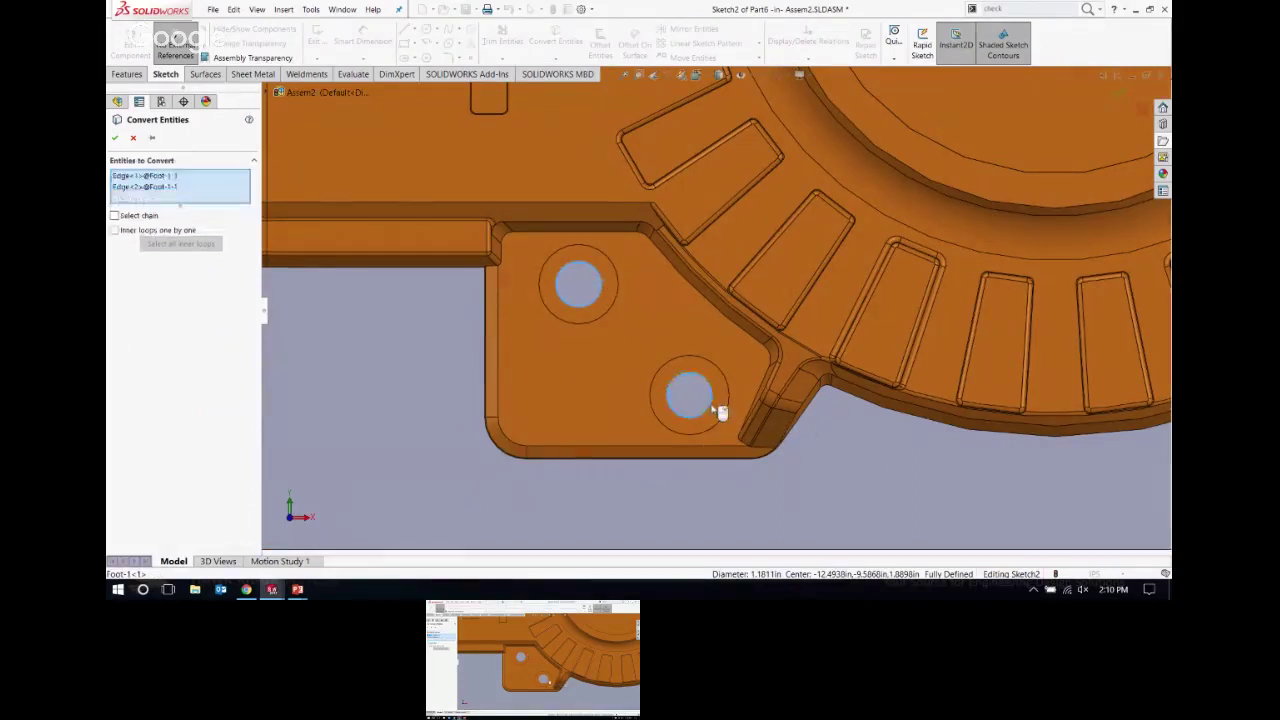
pyautogui.click(115, 138)
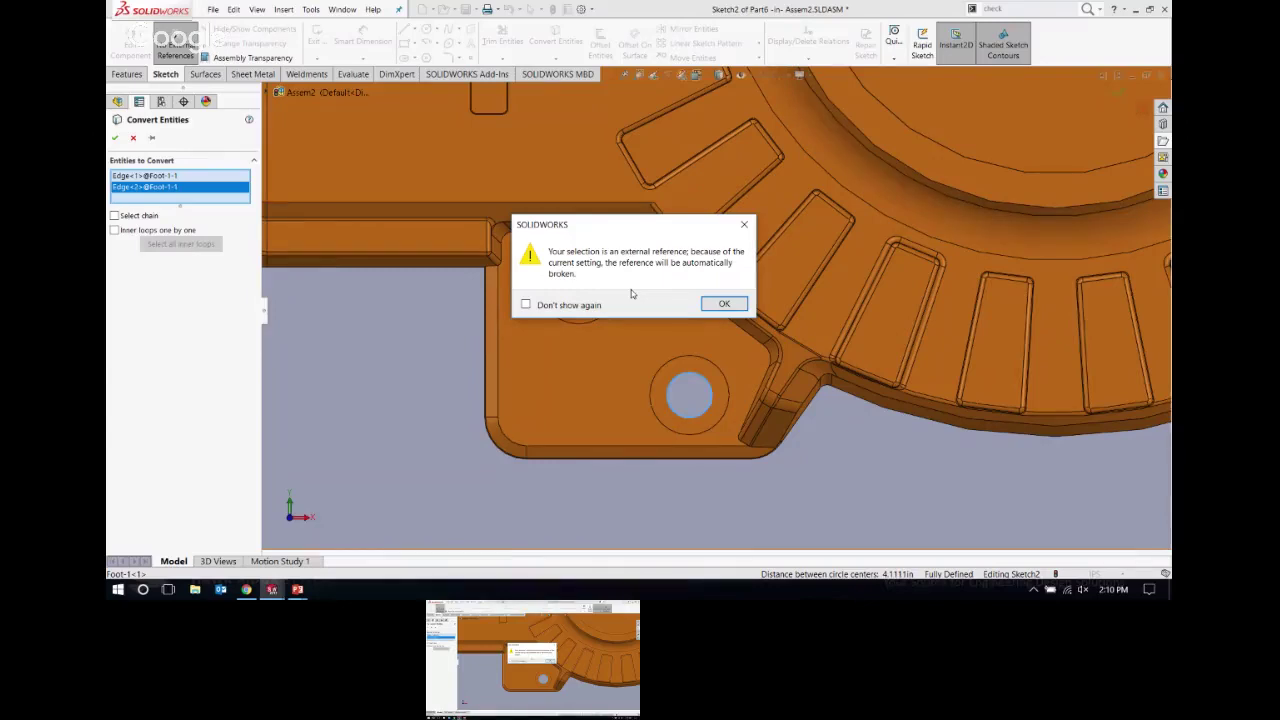
pyautogui.click(724, 305)
pyautogui.click(724, 305)
# Step: Hide Foot-1 and compare the two lower-left circles with the six circles converted with external references
pyautogui.scroll(2, 690, 380)
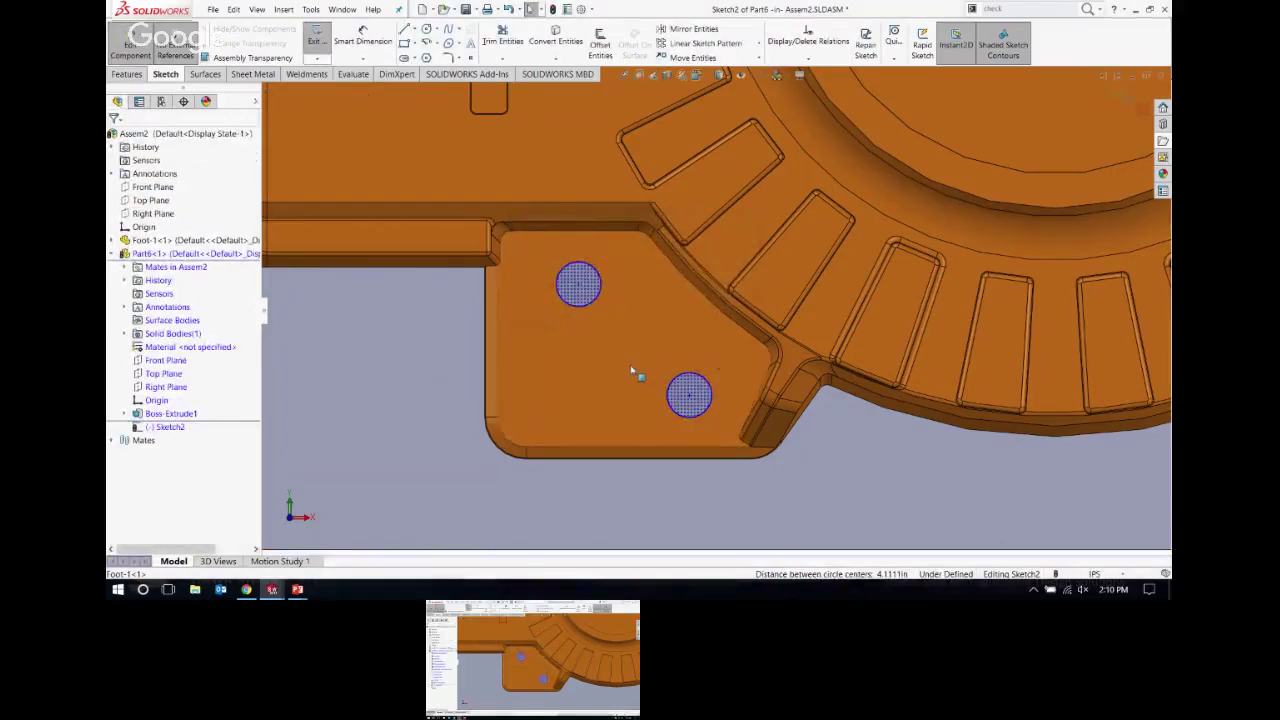
pyautogui.scroll(3, 686, 357)
pyautogui.scroll(3, 580, 400)
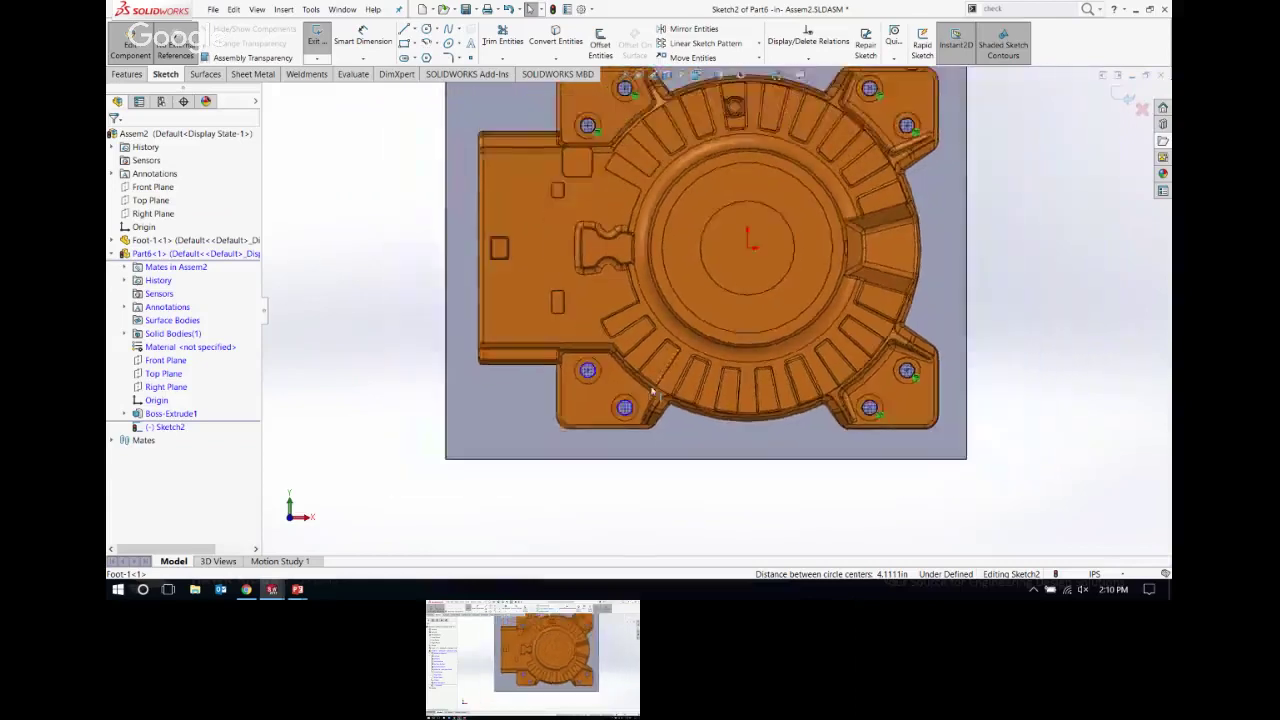
pyautogui.click(187, 244)
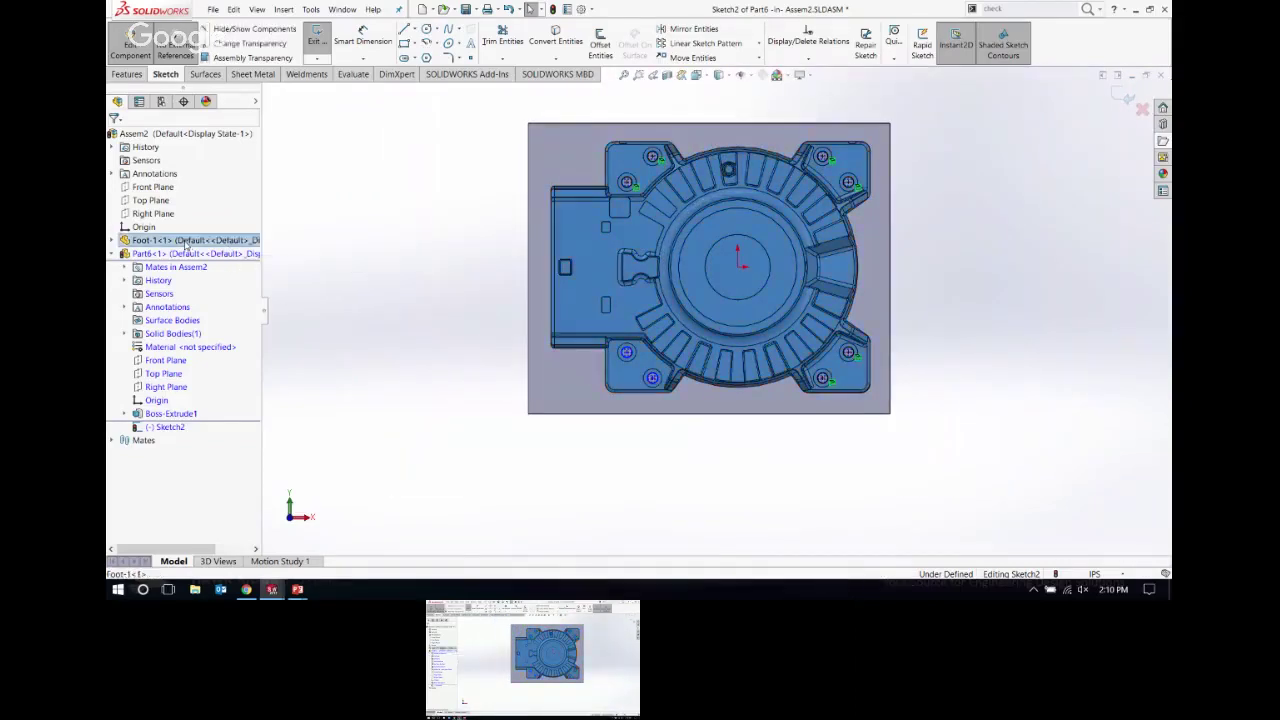
pyautogui.rightClick(188, 245)
pyautogui.click(260, 208)
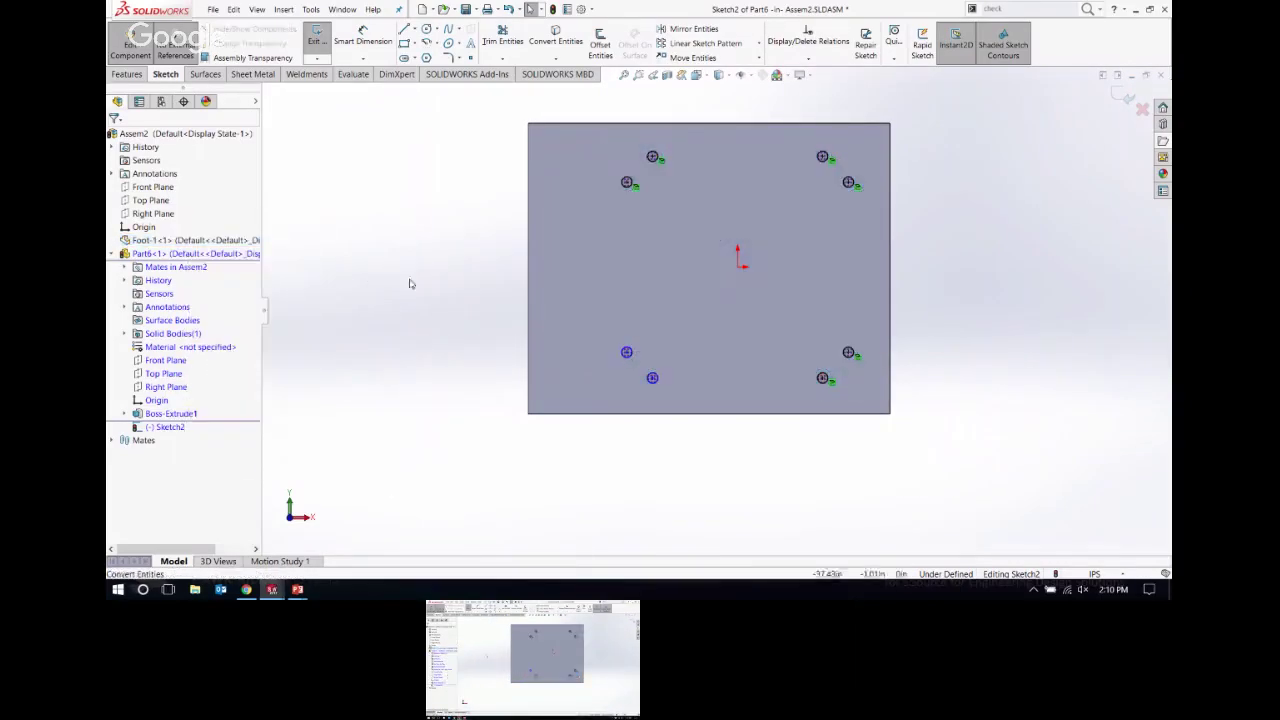
pyautogui.scroll(-2, 760, 228)
pyautogui.moveTo(771, 213)
pyautogui.keyDown('ctrl'); pyautogui.mouseDown(button='middle')
pyautogui.moveTo(677, 257)
pyautogui.moveTo(571, 403)
pyautogui.mouseUp(button='middle'); pyautogui.keyUp('ctrl')
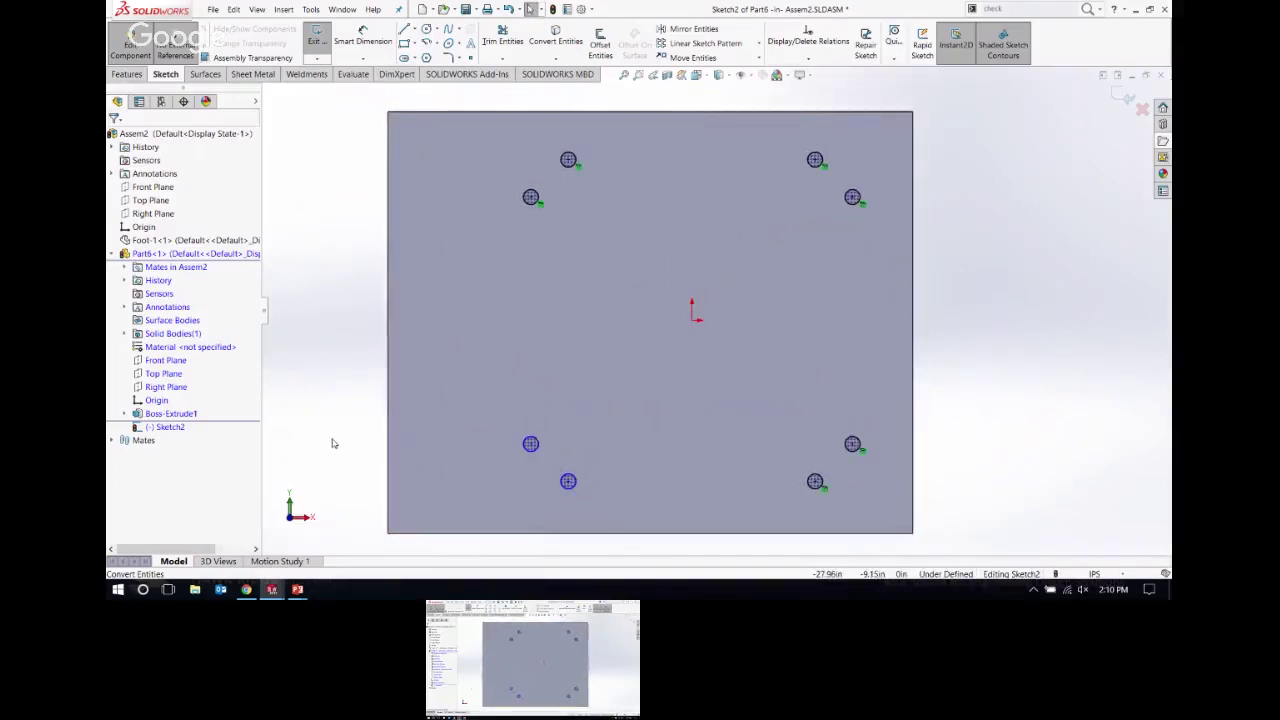
pyautogui.click(543, 207)
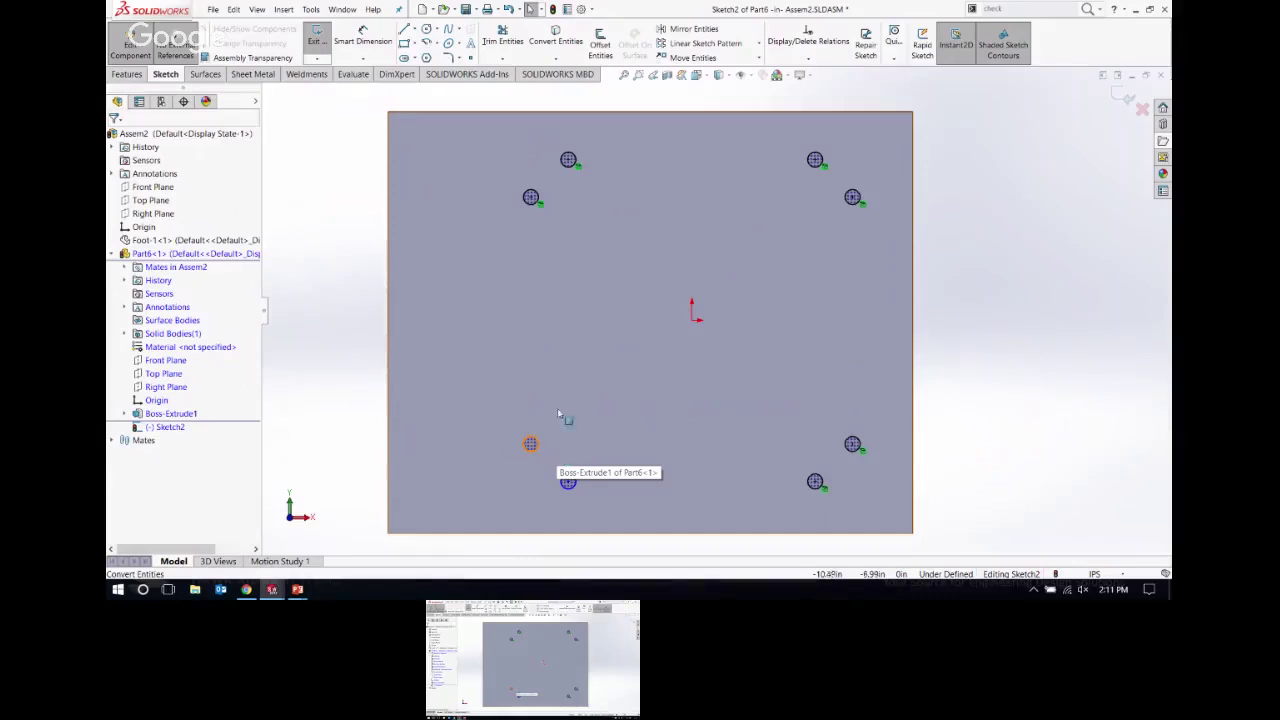
pyautogui.press('z')
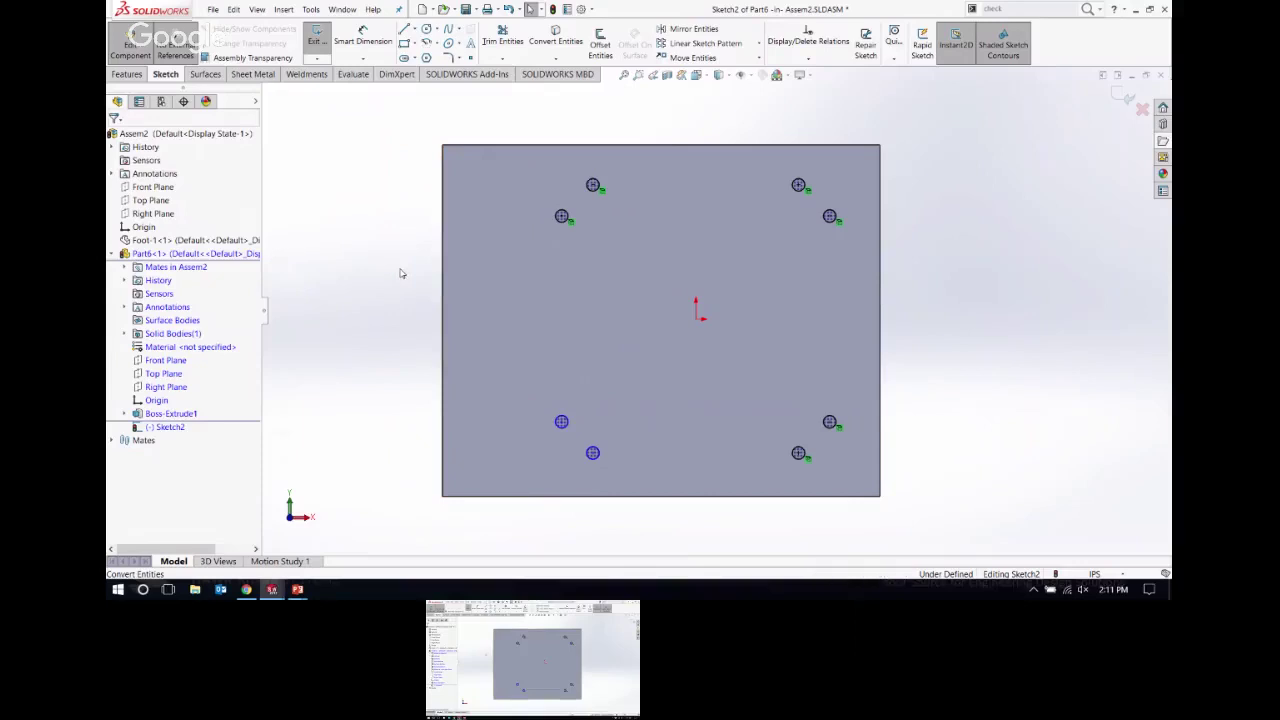
# Step: Fully define all entities in the sketch using baseline dimensions, with the base plate part's origin as both horizontal and vertical datum
pyautogui.click(311, 9)
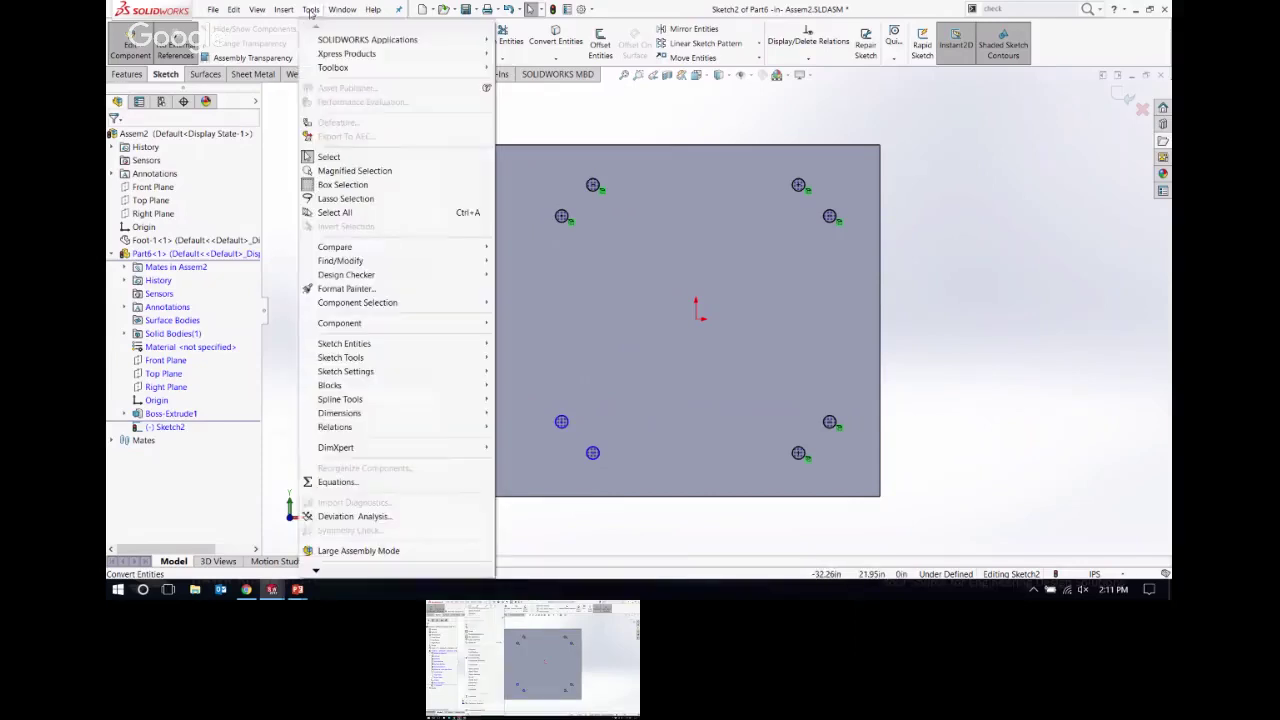
pyautogui.moveTo(314, 68)
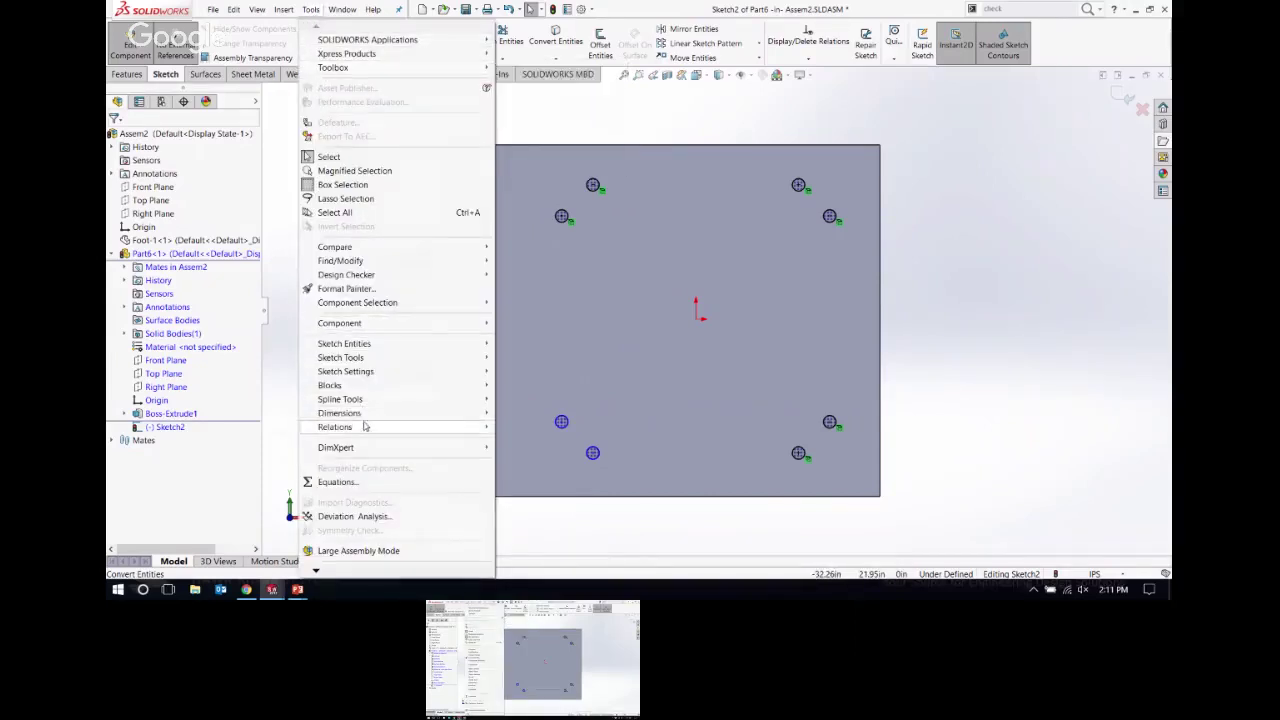
pyautogui.moveTo(372, 414)
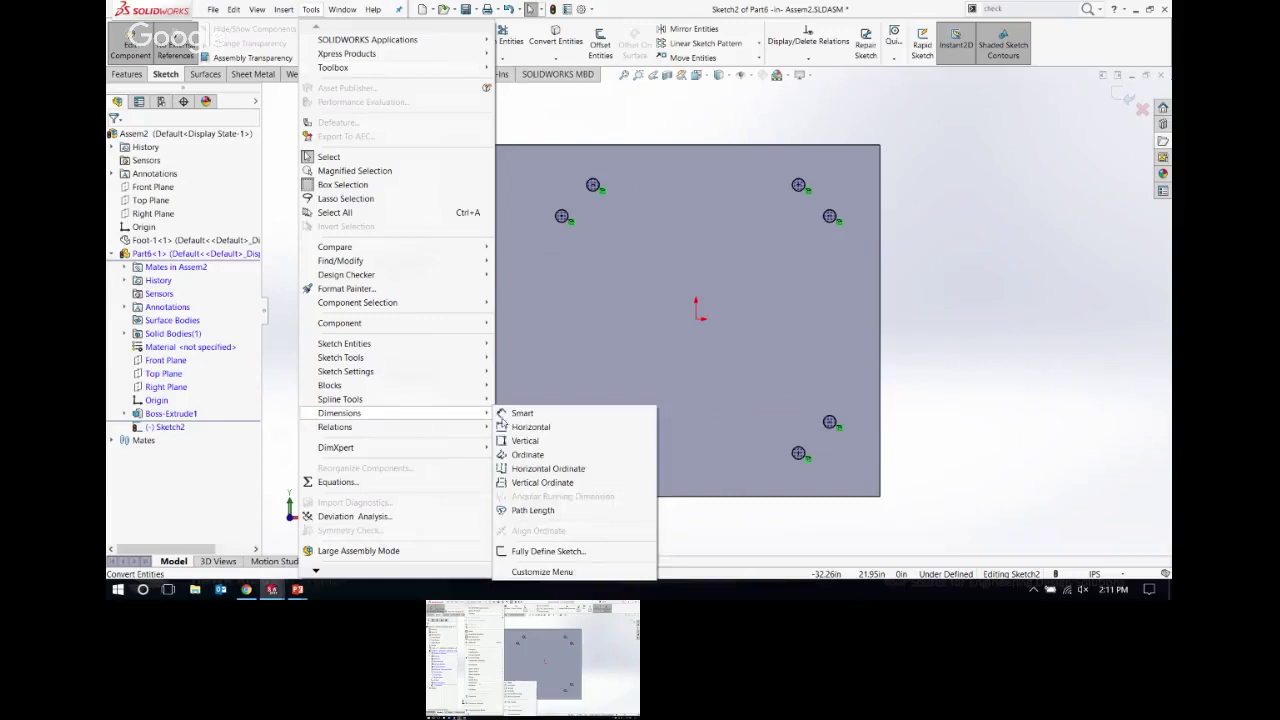
pyautogui.click(560, 551)
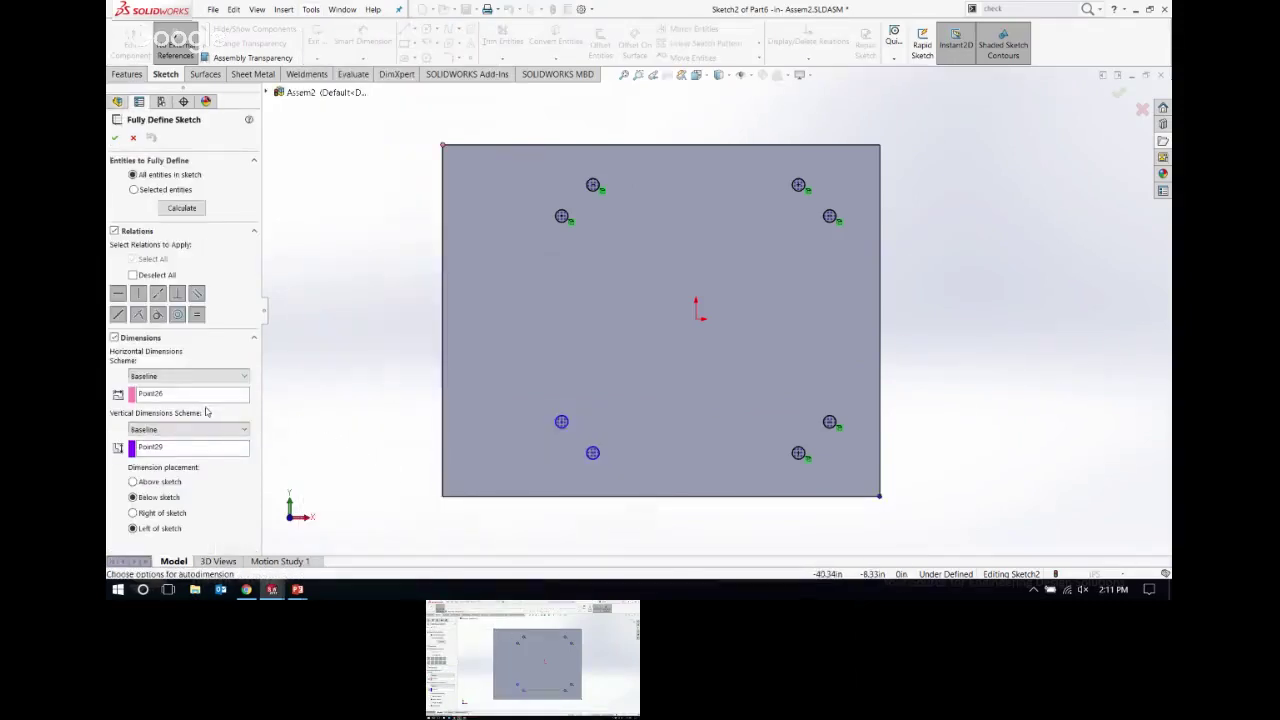
pyautogui.click(167, 397)
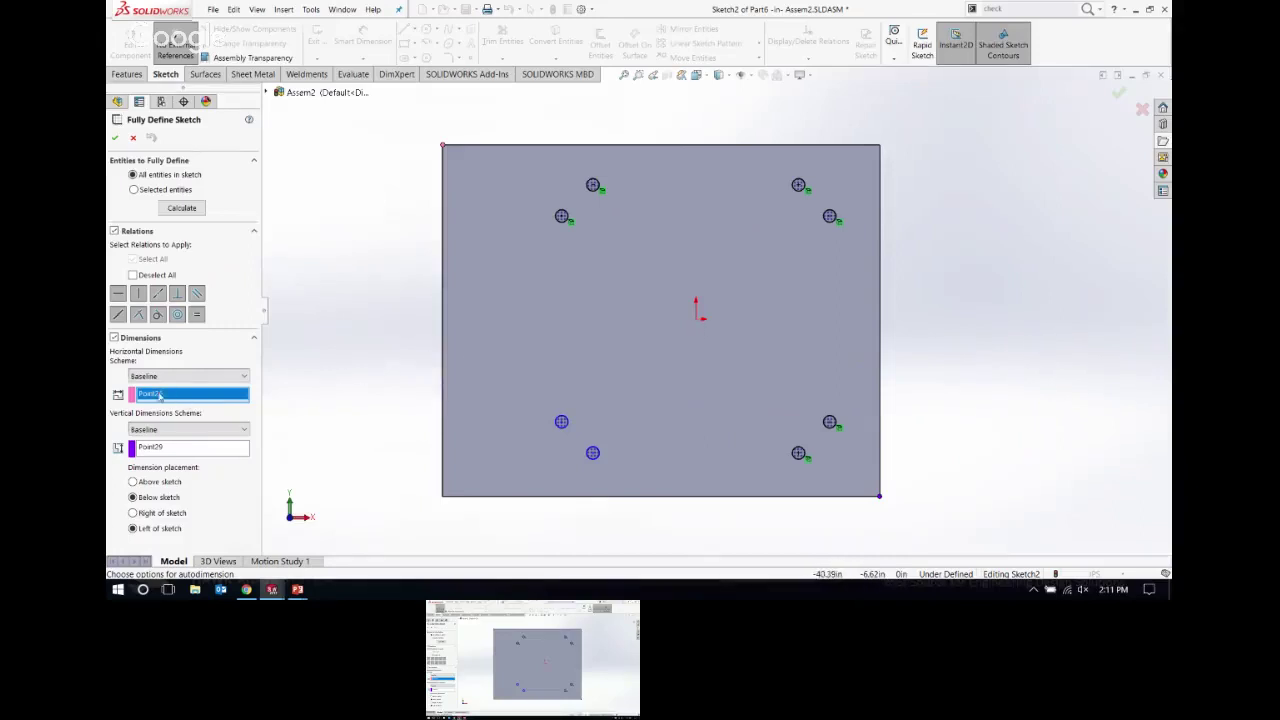
pyautogui.click(278, 92)
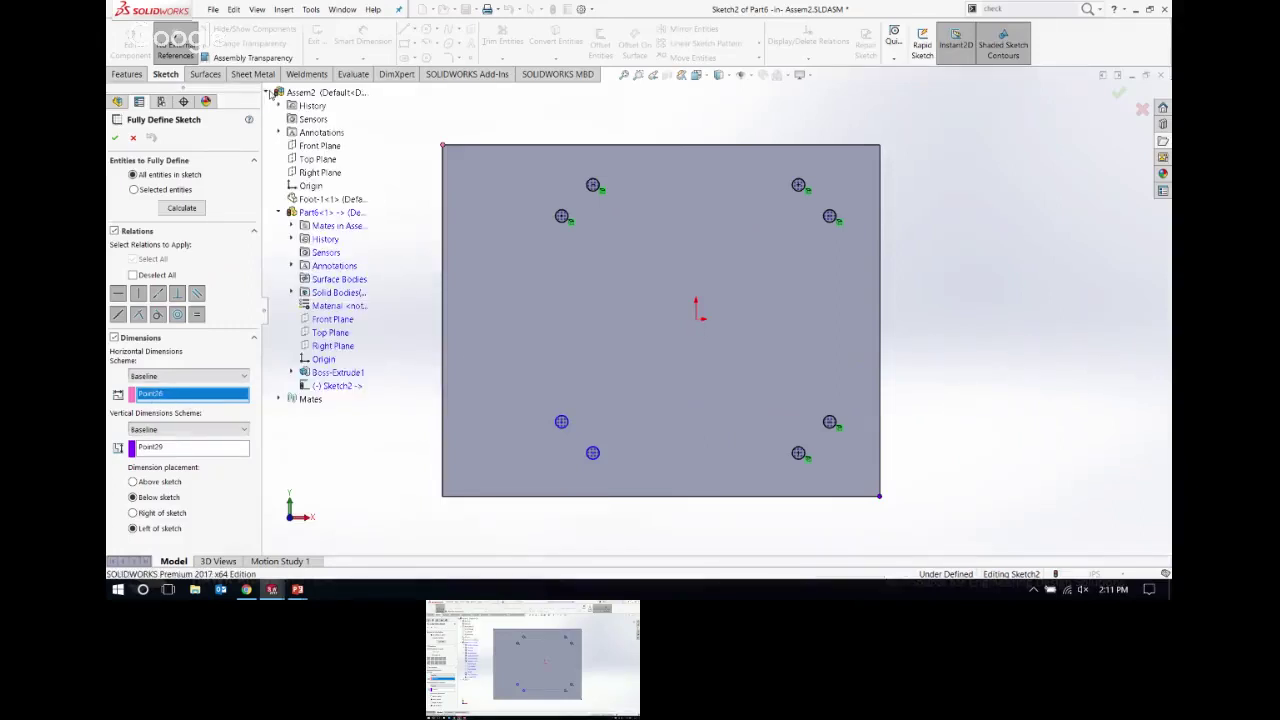
pyautogui.click(322, 360)
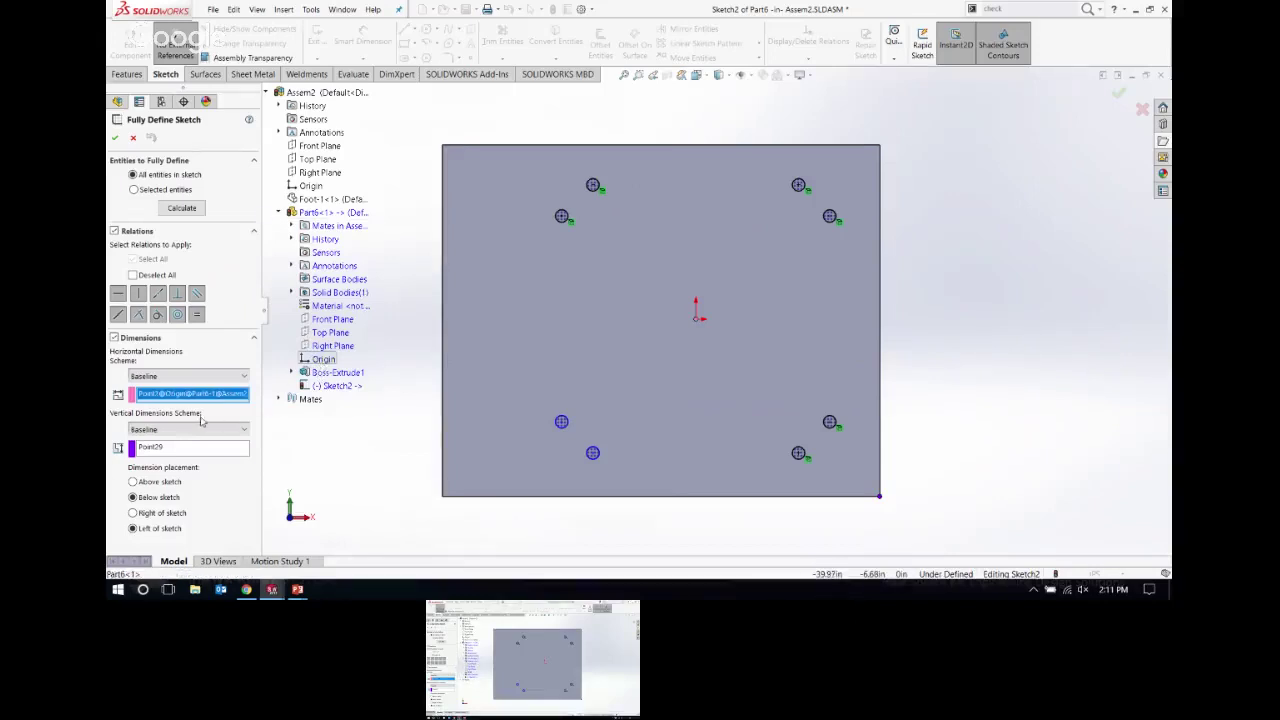
pyautogui.click(177, 450)
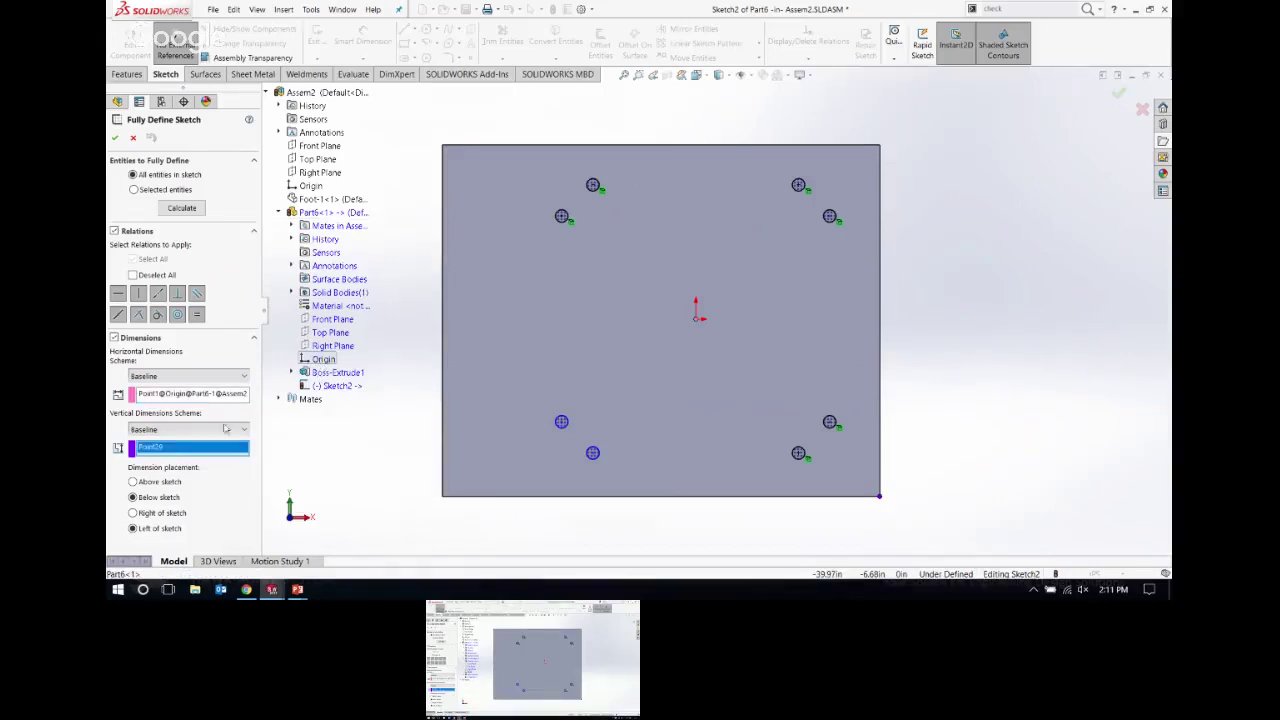
pyautogui.click(324, 360)
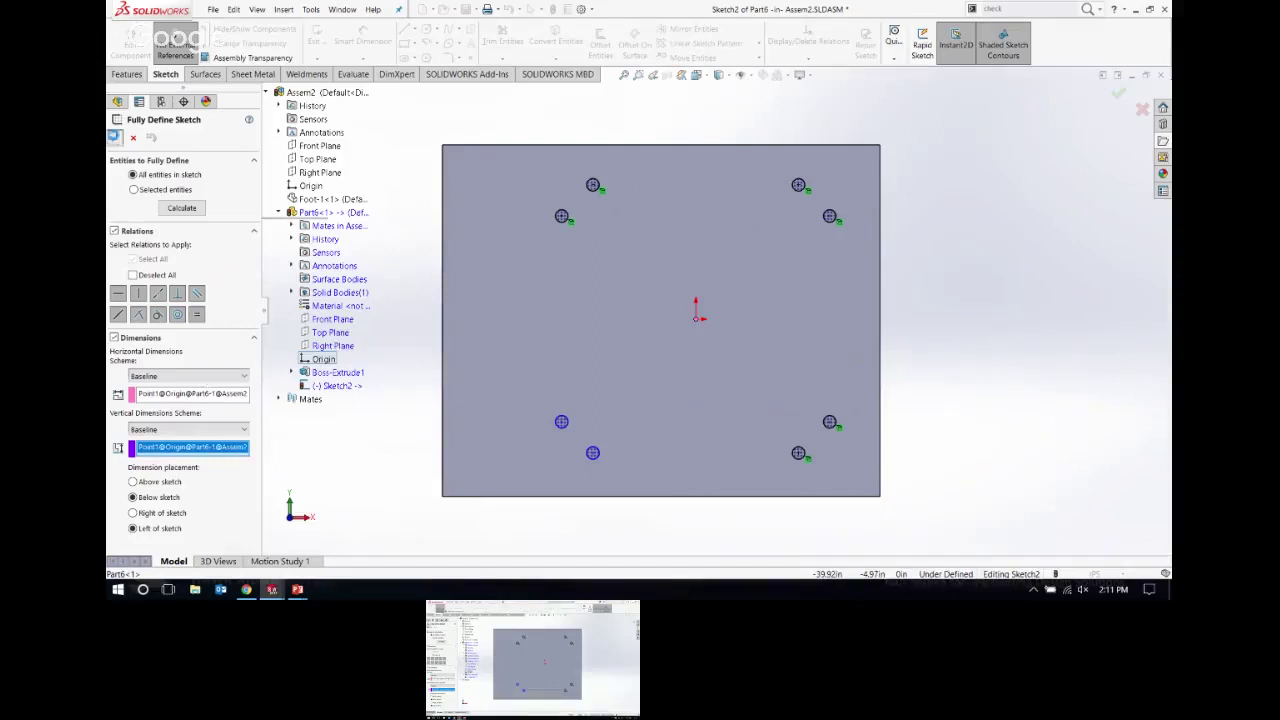
pyautogui.click(115, 137)
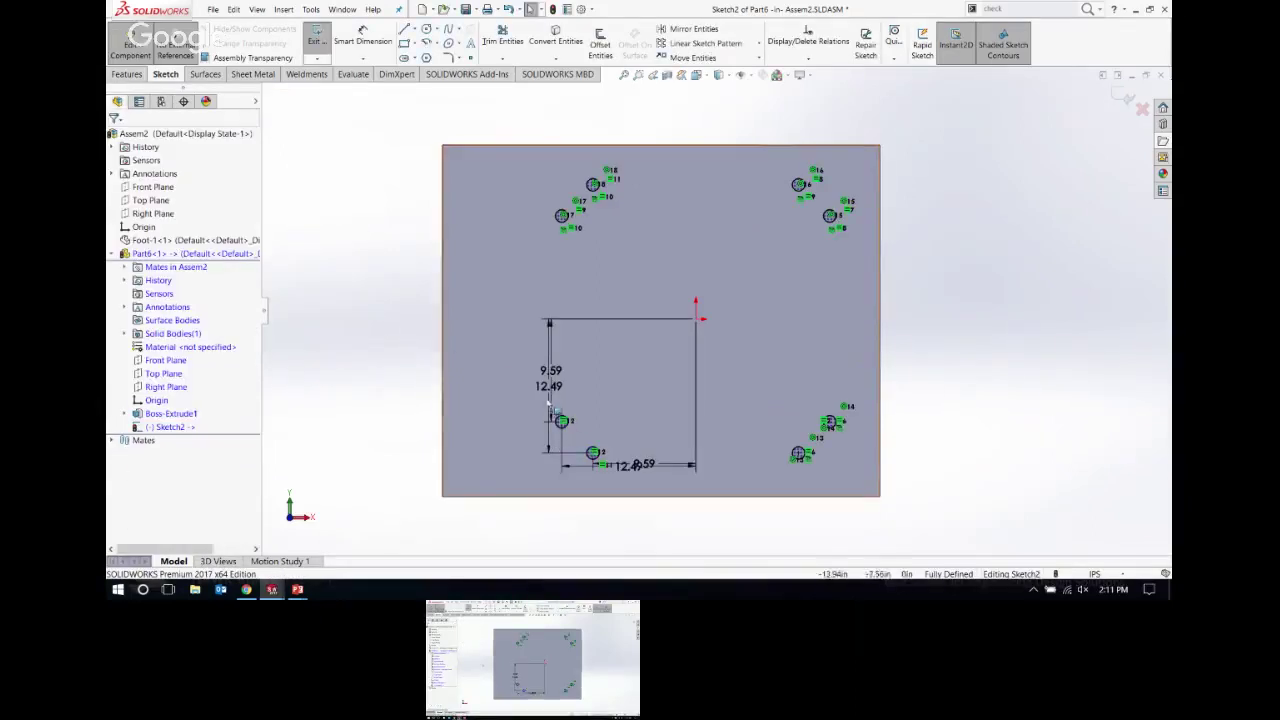
# Step: Move the horizontal and vertical position dimensions of the lower-left circles outside the plate outline
pyautogui.moveTo(551, 371)
pyautogui.mouseDown()
pyautogui.moveTo(390, 355)
pyautogui.moveTo(430, 385)
pyautogui.moveTo(417, 382)
pyautogui.mouseUp()
pyautogui.moveTo(640, 476); pyautogui.dragTo(650, 512)
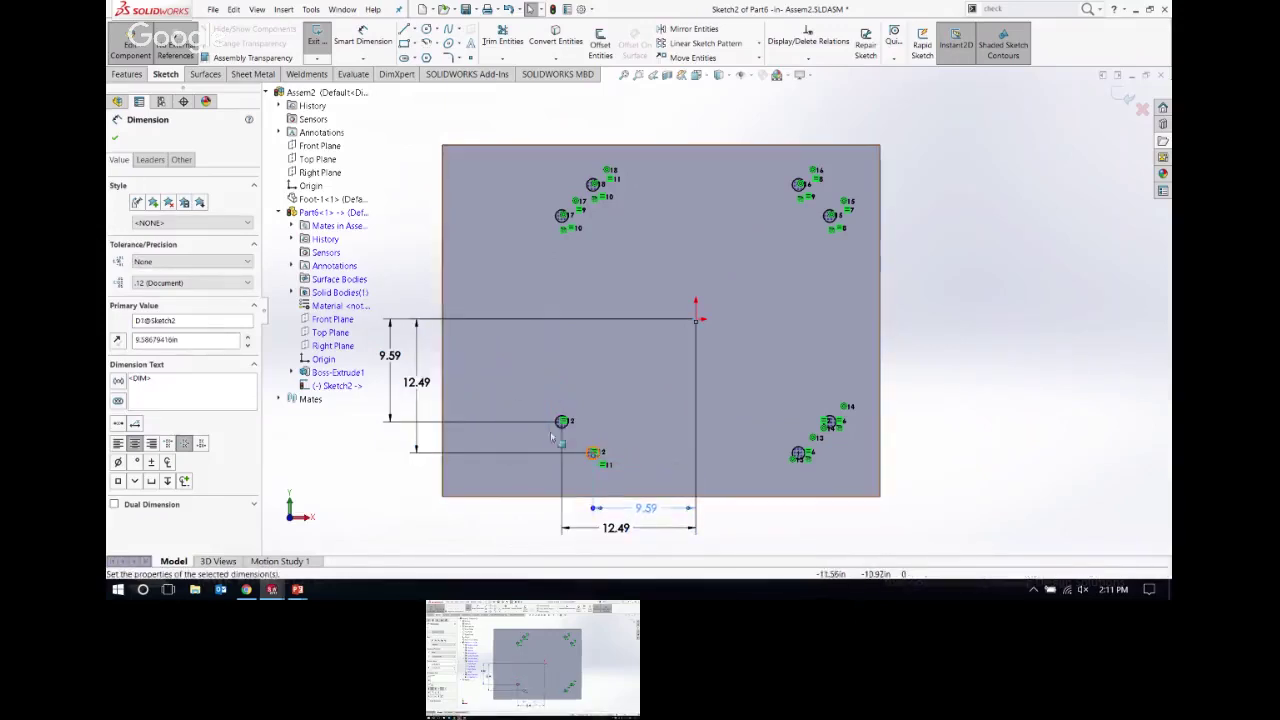
pyautogui.click(491, 466)
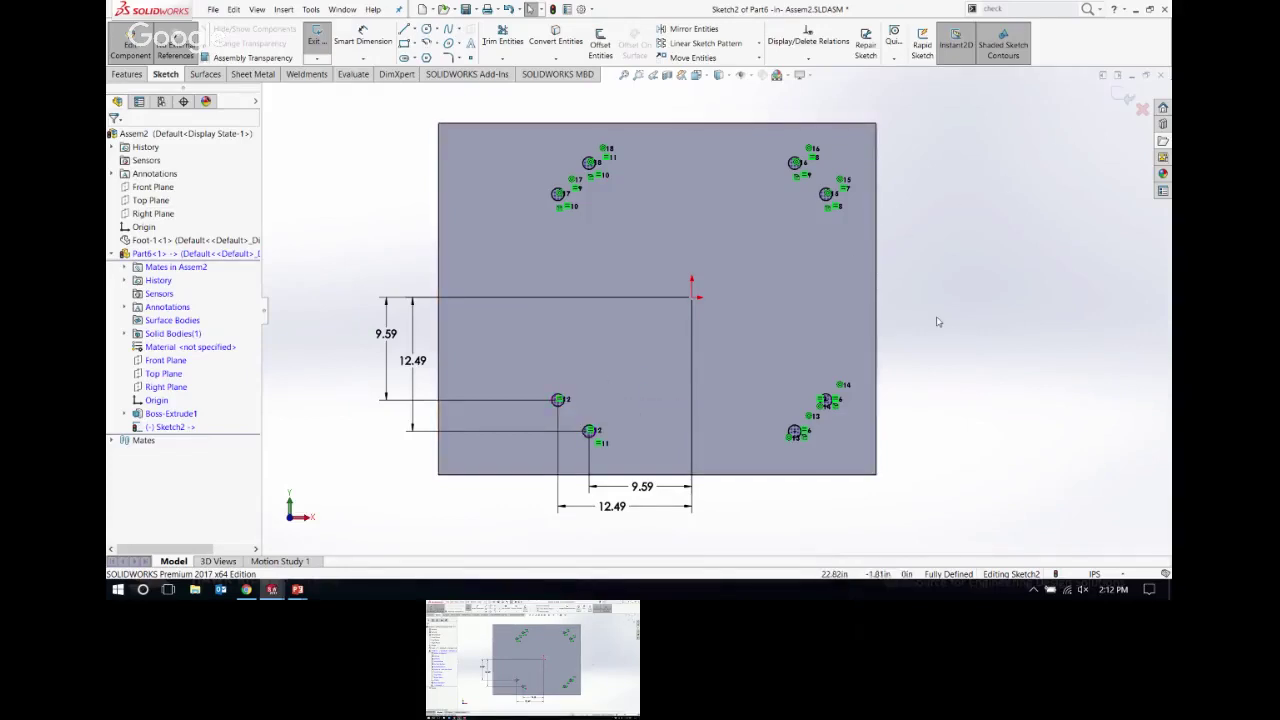
# Step: Delete the equal relations from the two lower-left circles
pyautogui.click(561, 400)
pyautogui.press('Delete')
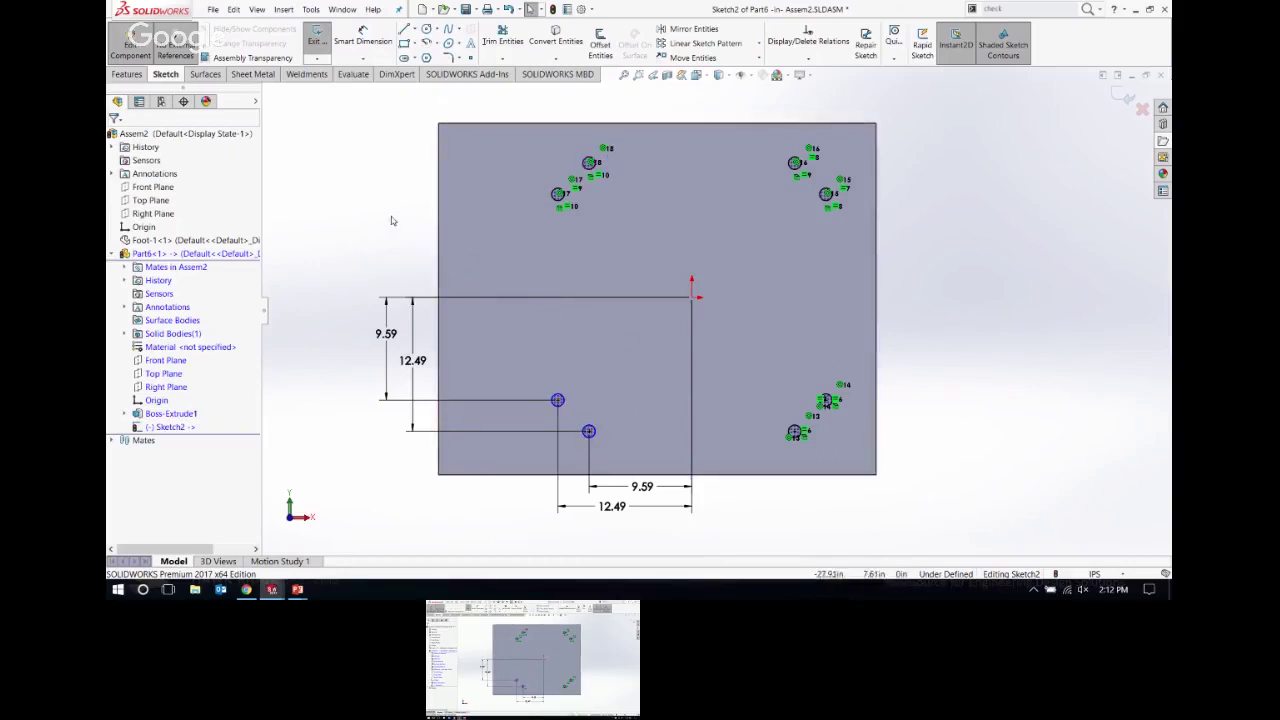
pyautogui.click(314, 12)
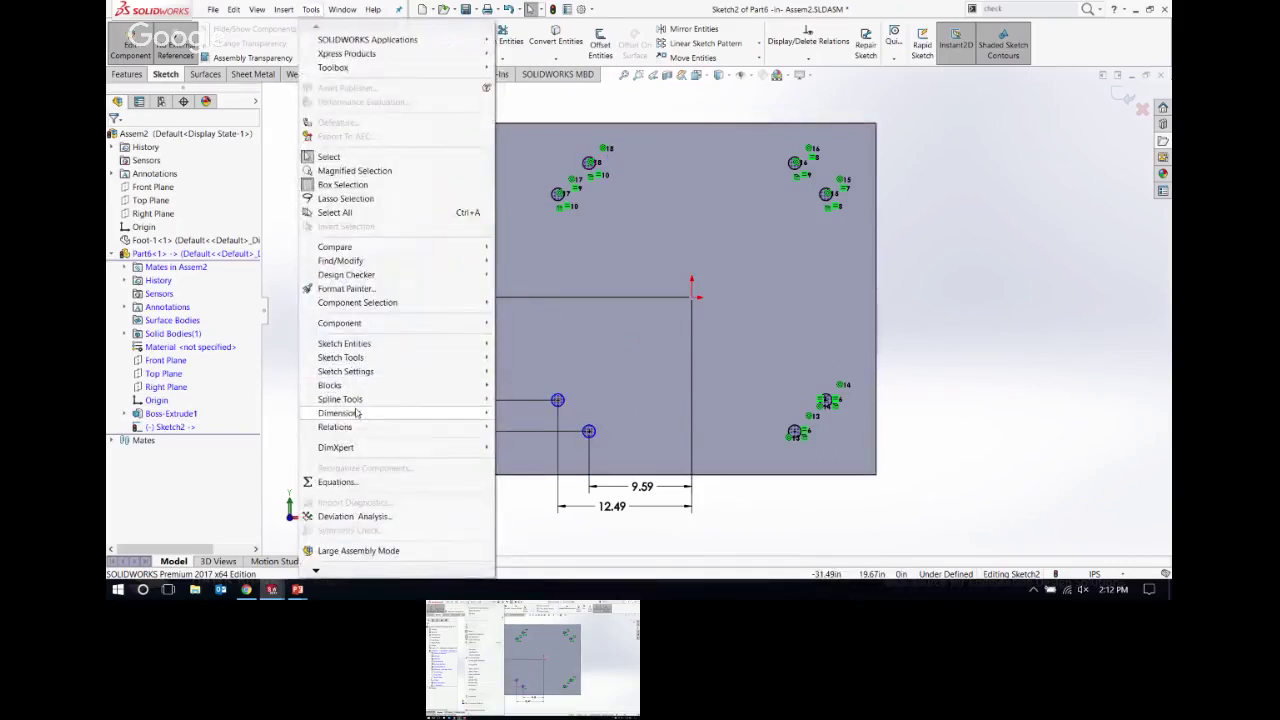
pyautogui.moveTo(362, 414)
pyautogui.click(538, 551)
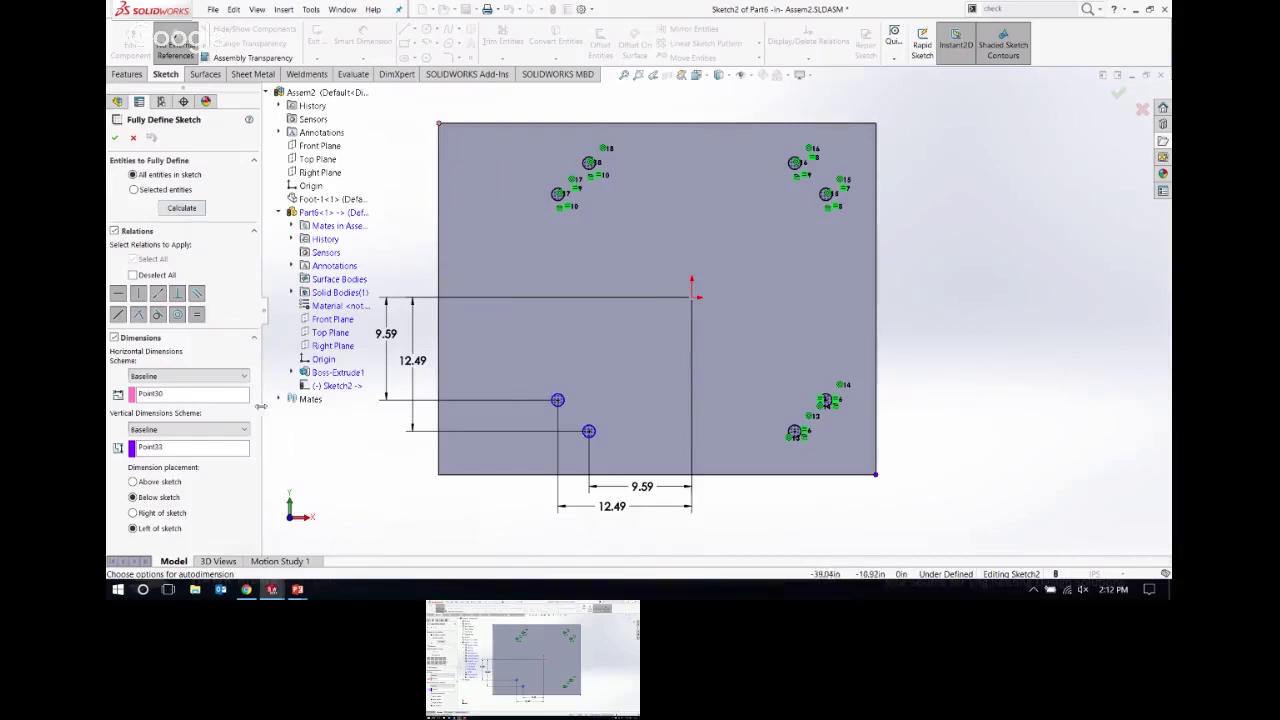
pyautogui.click(198, 316)
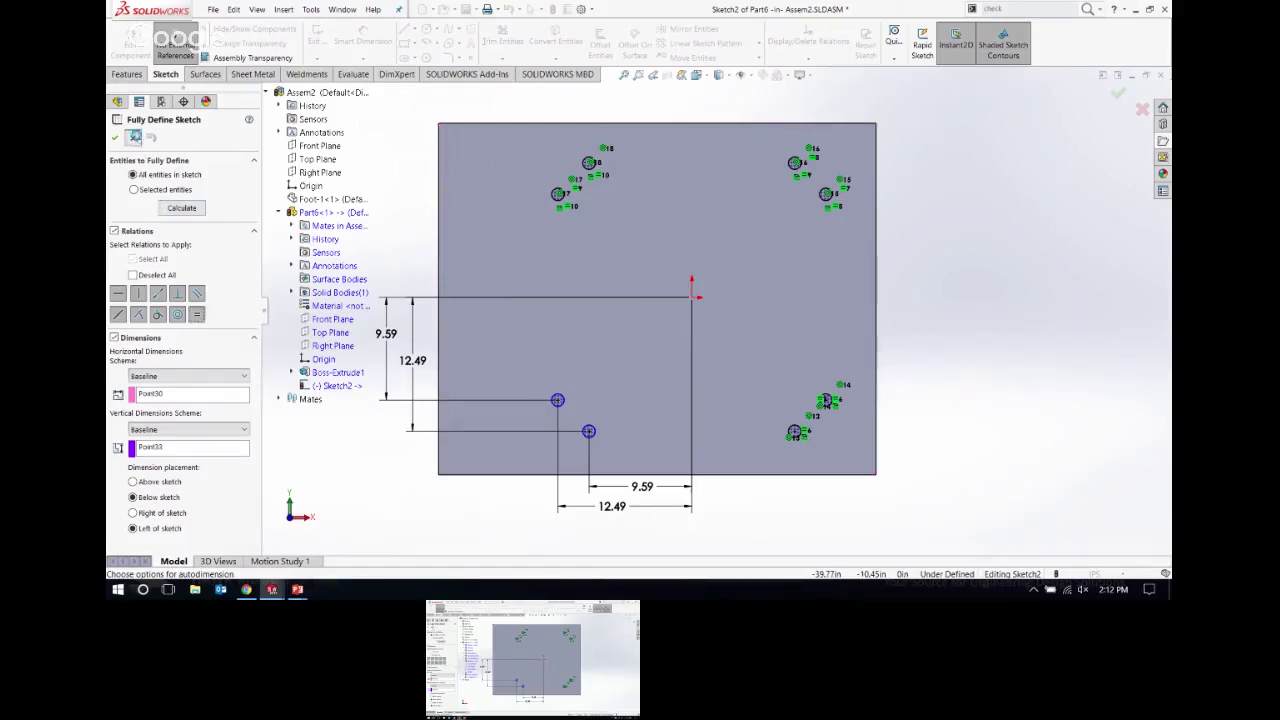
pyautogui.click(133, 137)
# Step: Dimension the diameters of the two lower-left circles at their existing size and exit the sketch
pyautogui.click(368, 33)
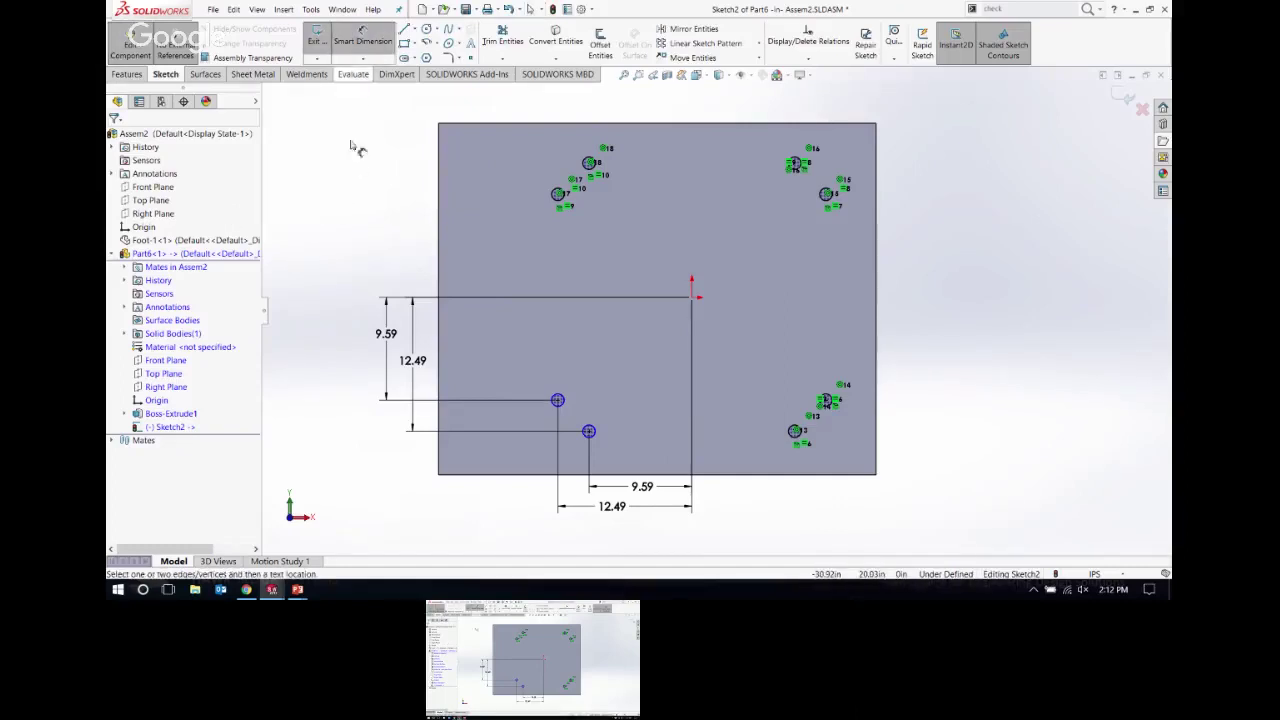
pyautogui.click(558, 401)
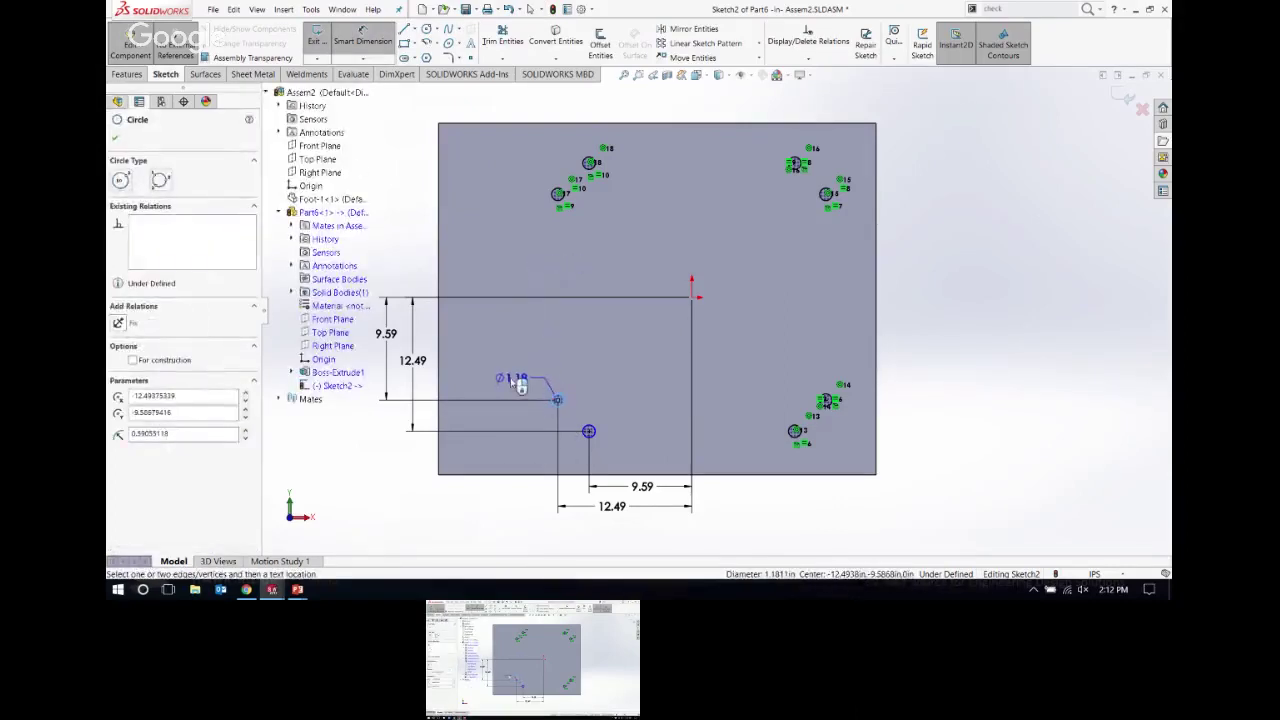
pyautogui.click(505, 378)
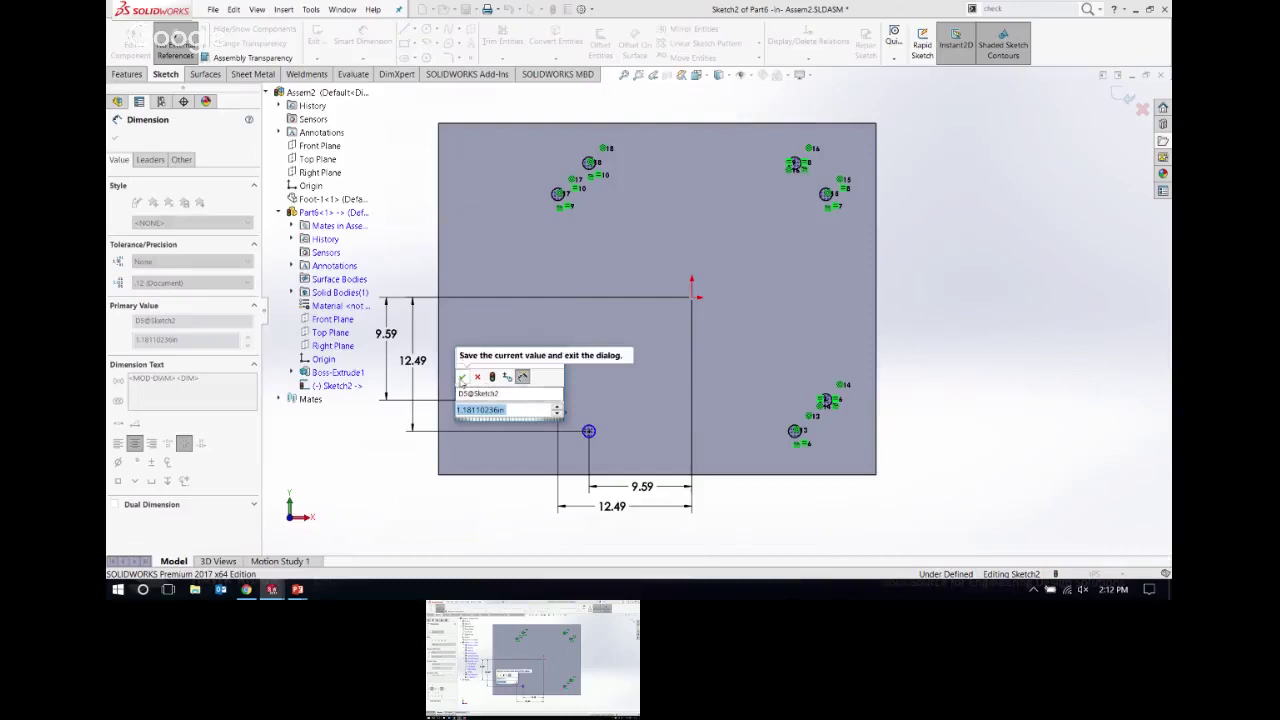
pyautogui.click(462, 377)
pyautogui.click(591, 432)
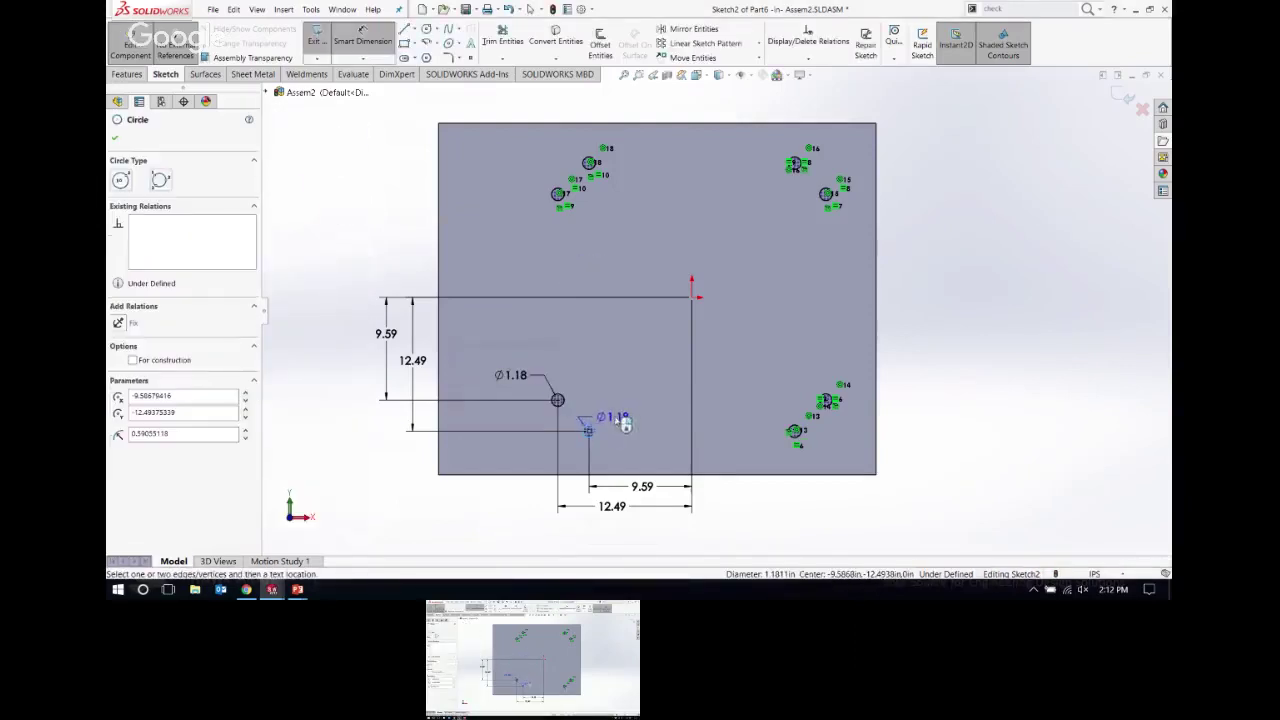
pyautogui.click(617, 438)
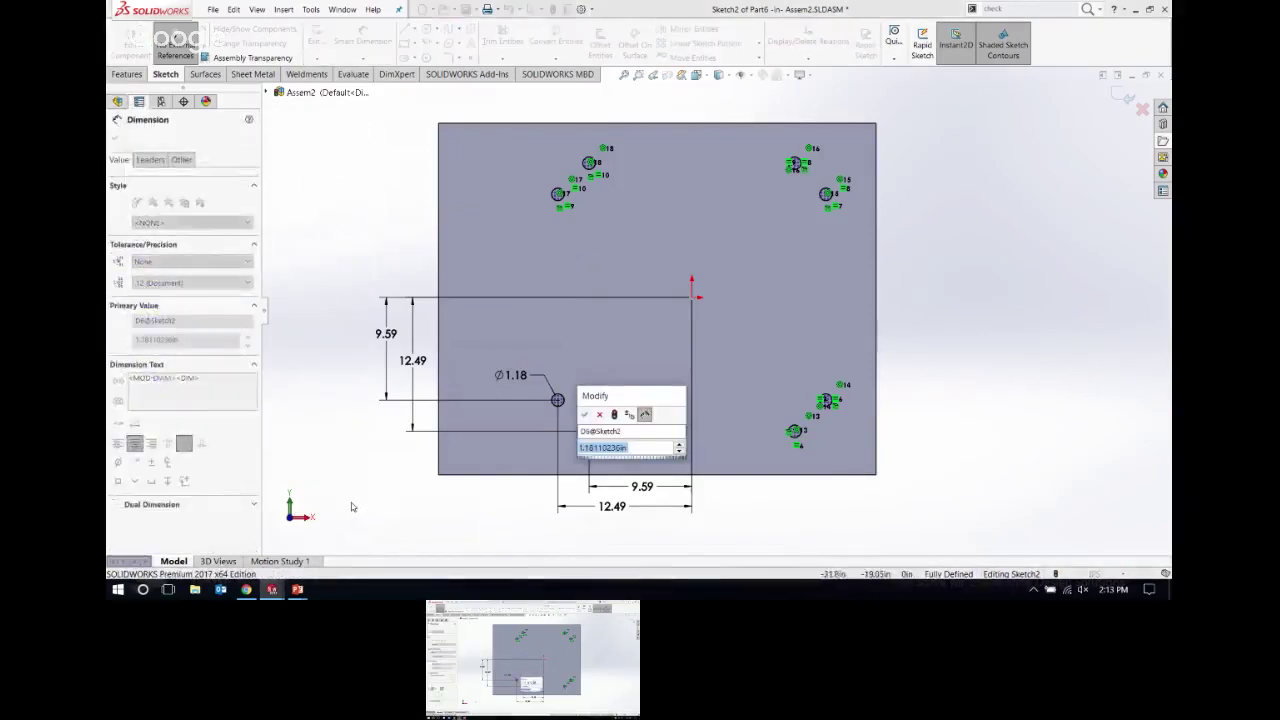
pyautogui.click(585, 416)
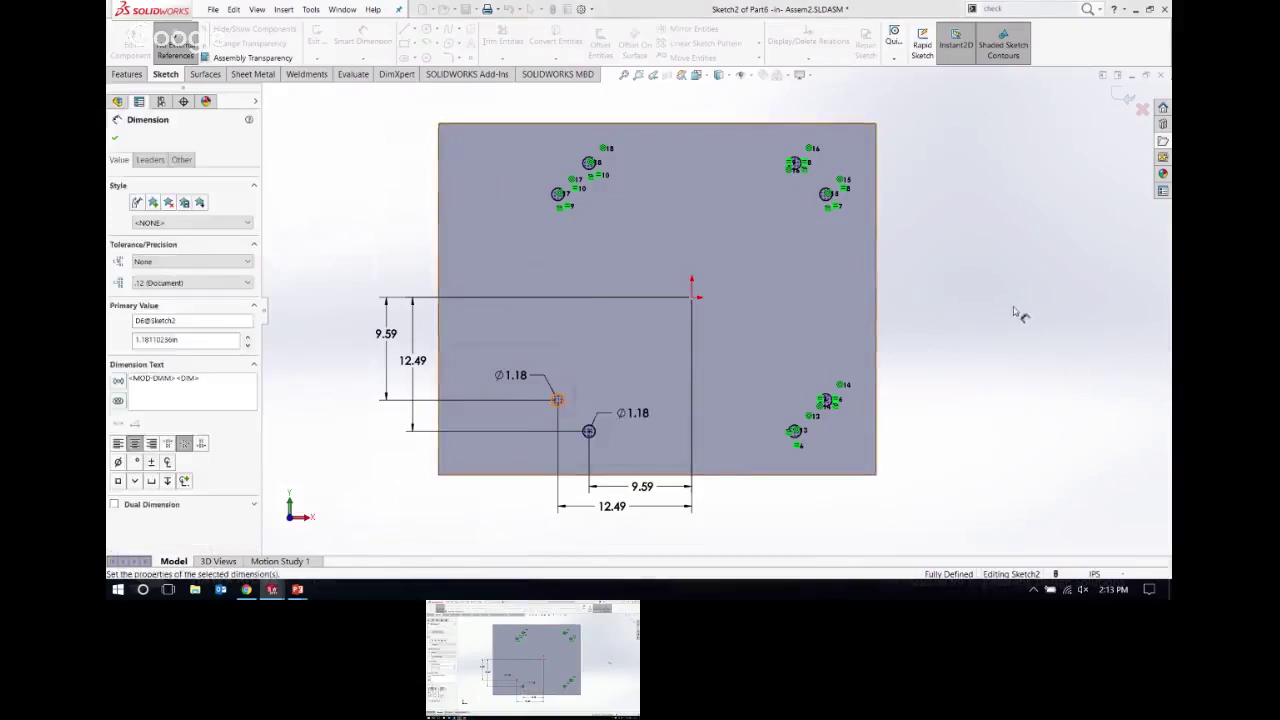
pyautogui.press('Escape')
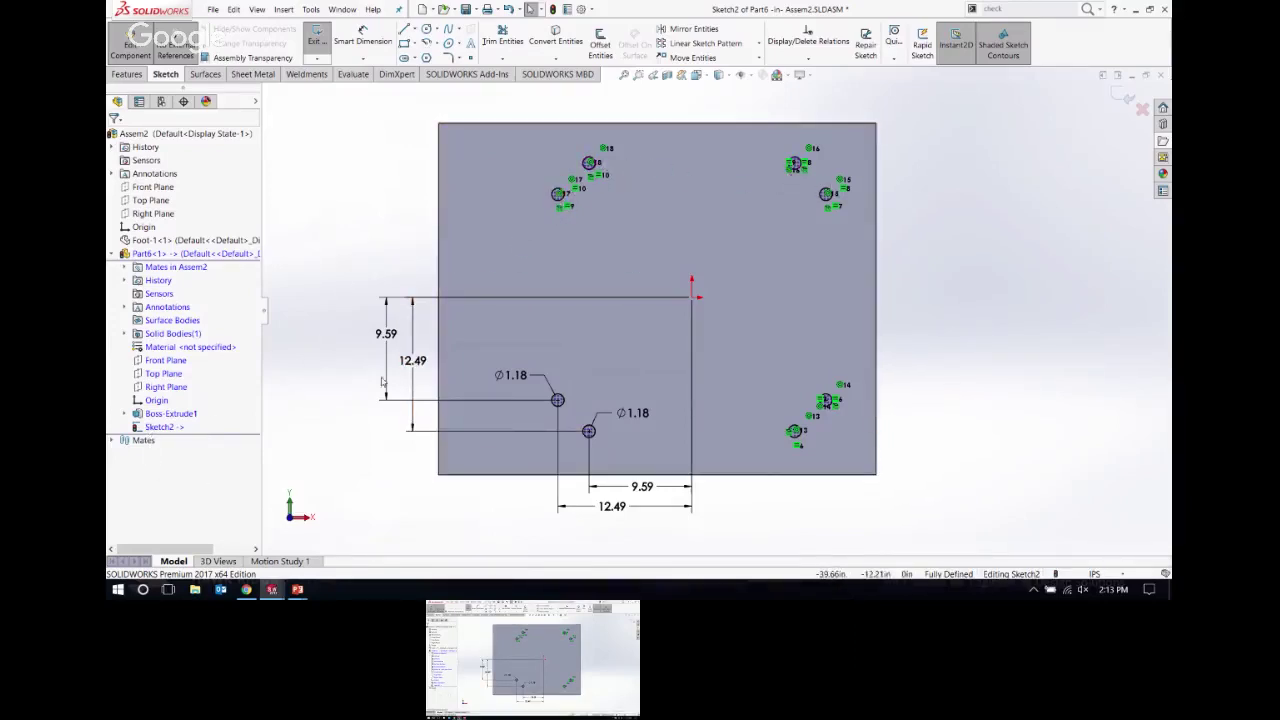
pyautogui.click(1127, 98)
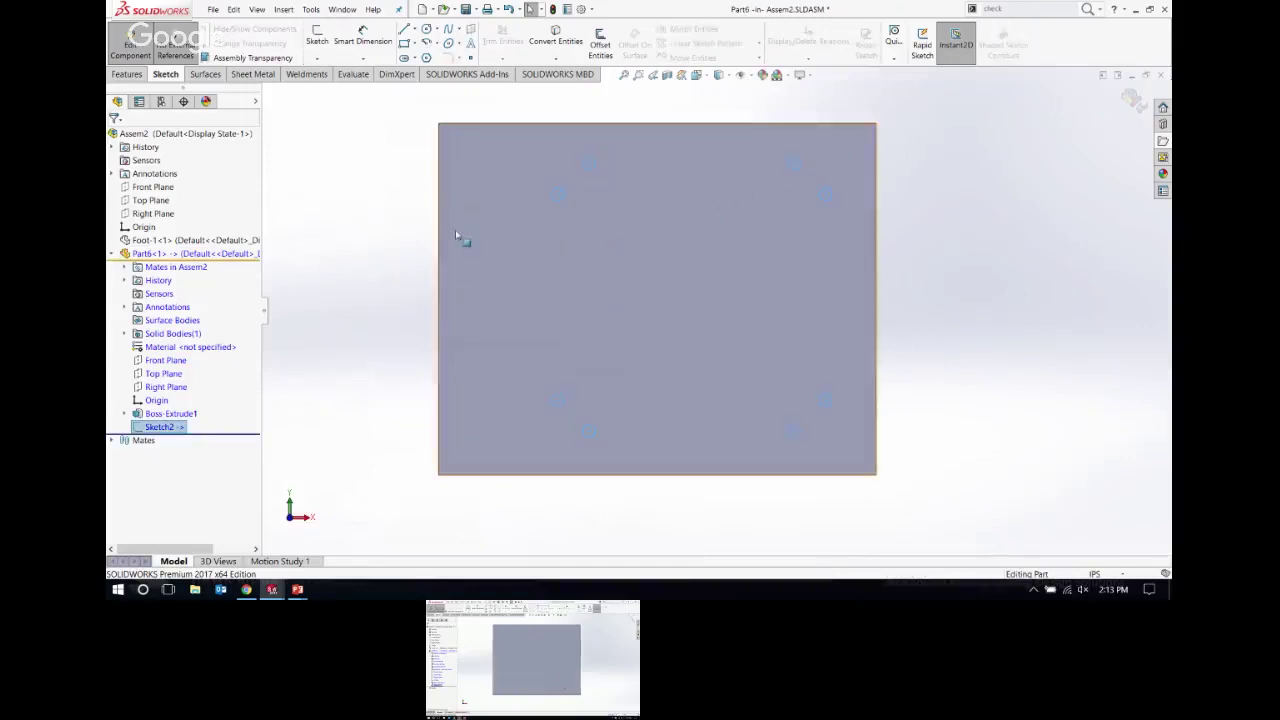
# Step: Cut the eight circles of Sketch2 through the base plate with a Through All Extruded Cut
pyautogui.click(277, 391)
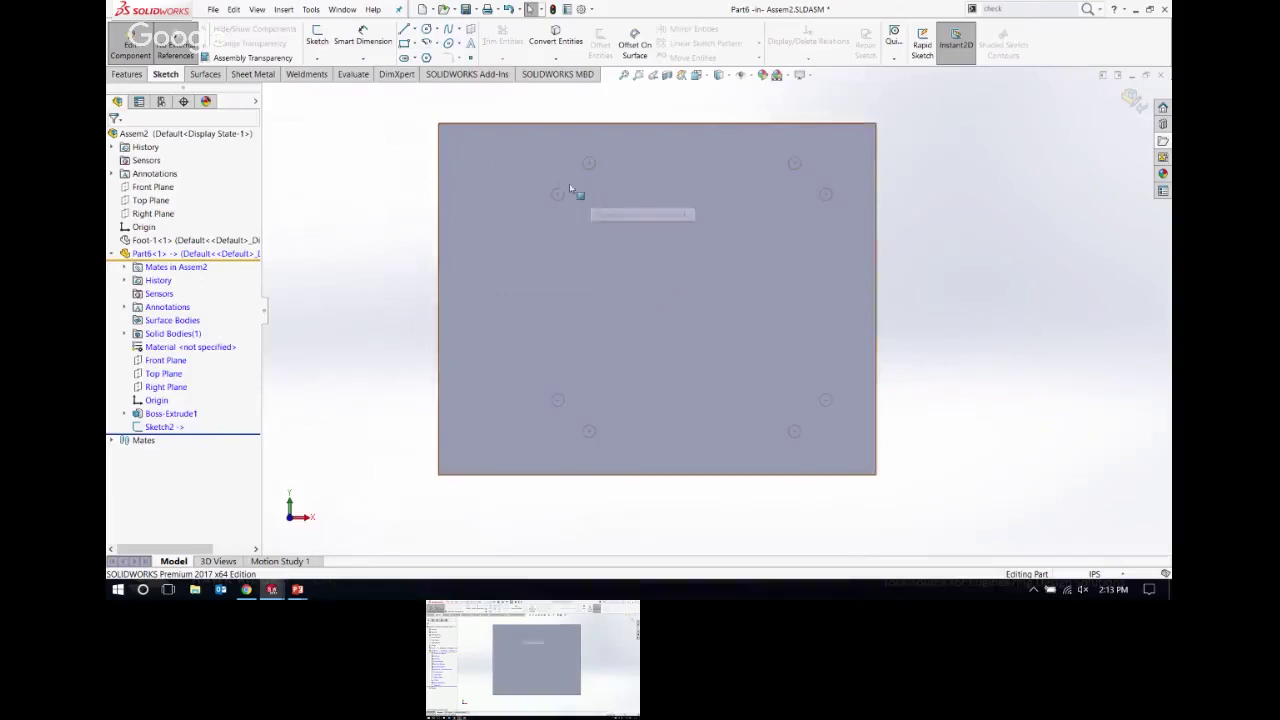
pyautogui.click(172, 428)
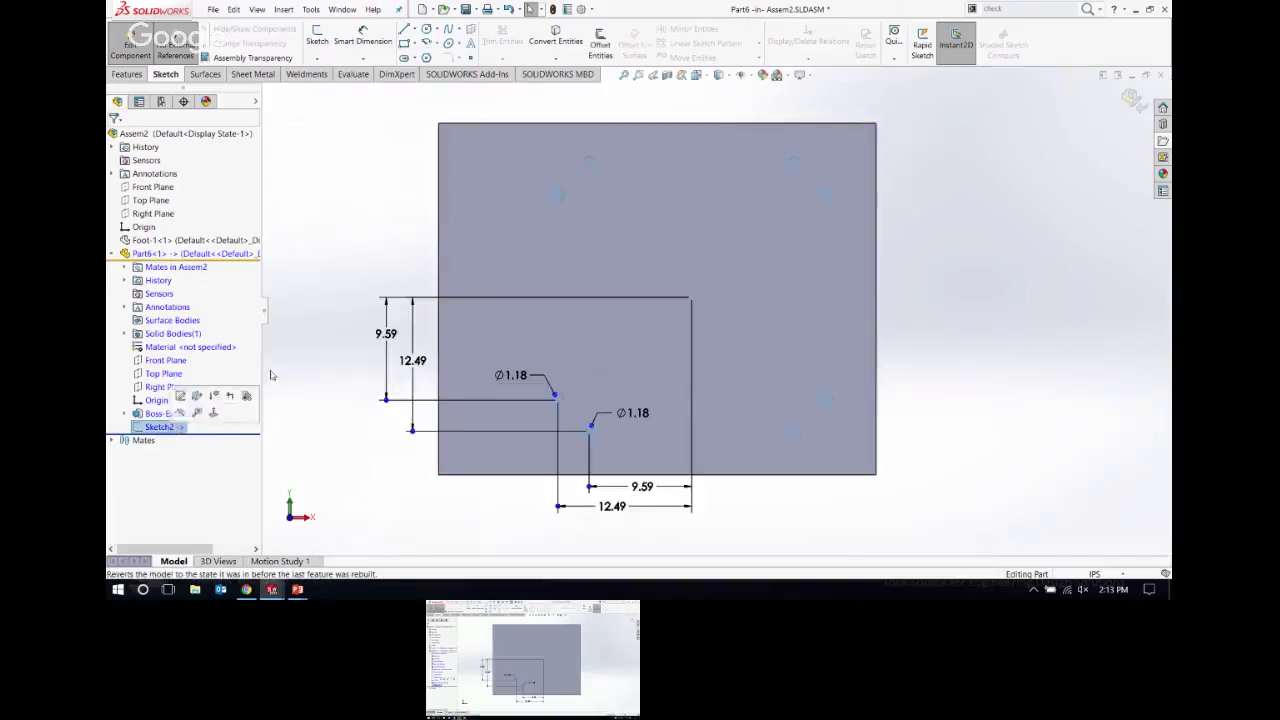
pyautogui.click(127, 75)
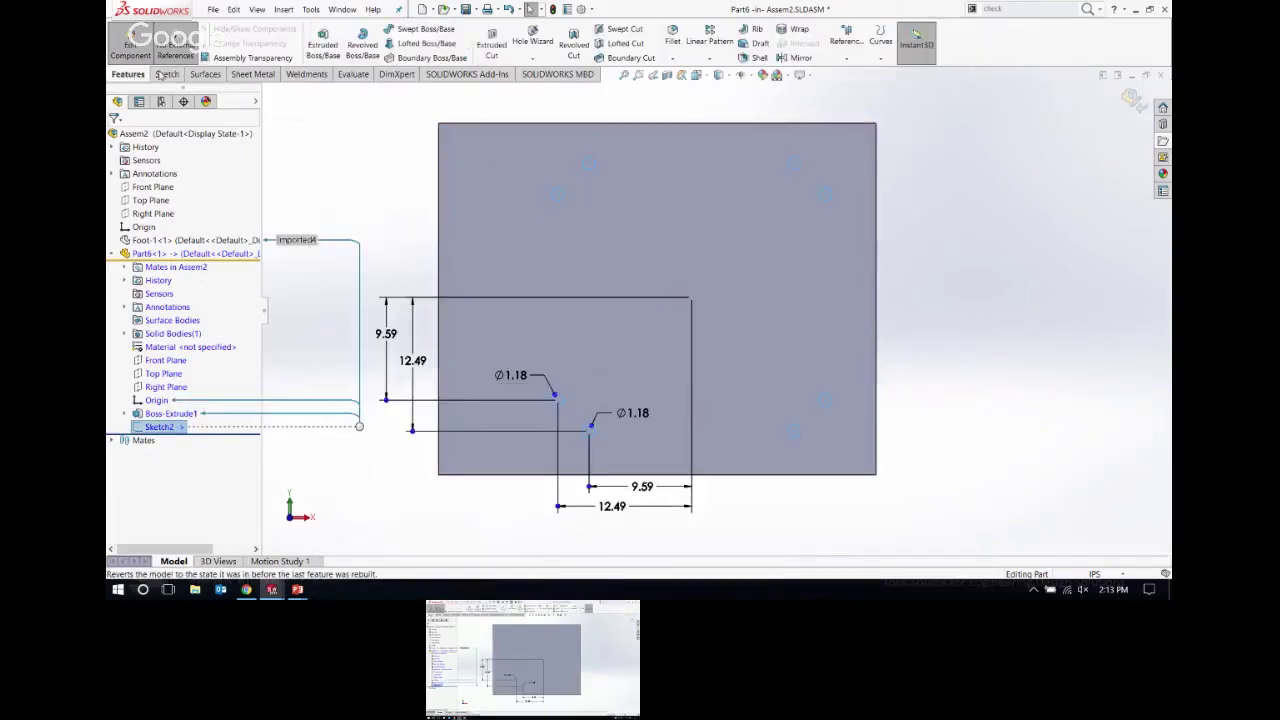
pyautogui.click(492, 44)
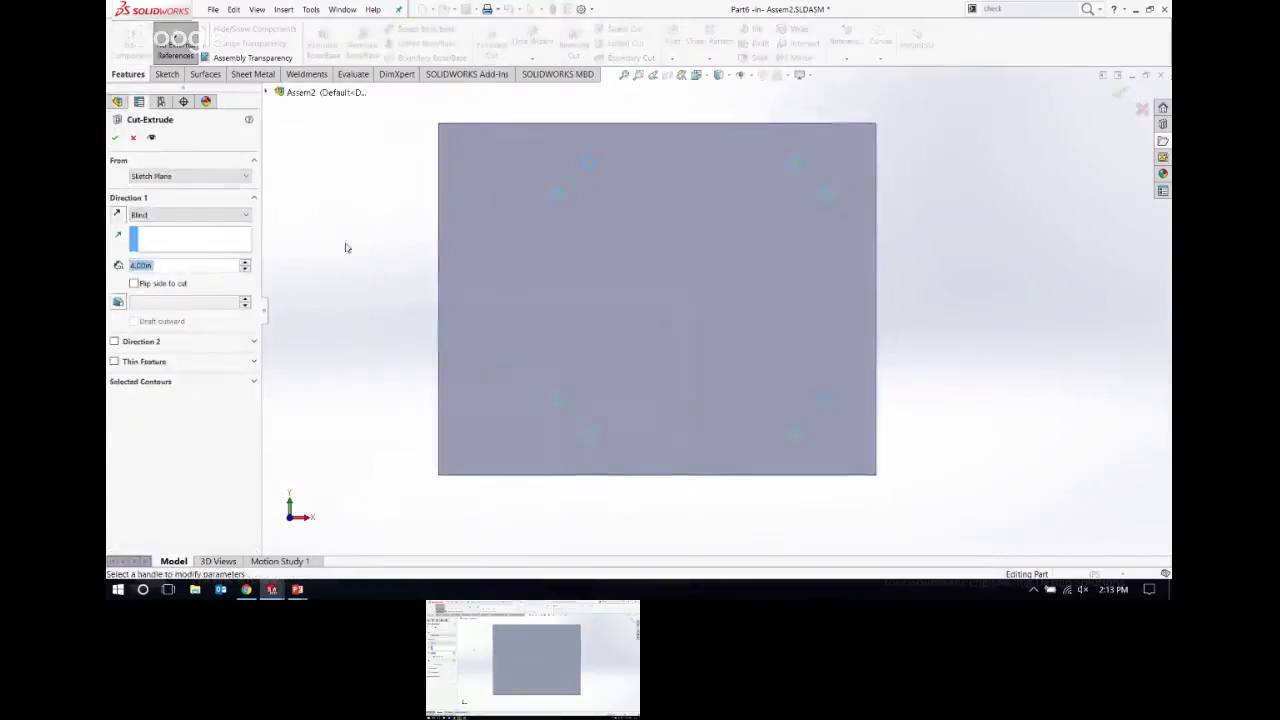
pyautogui.click(144, 215)
pyautogui.click(150, 232)
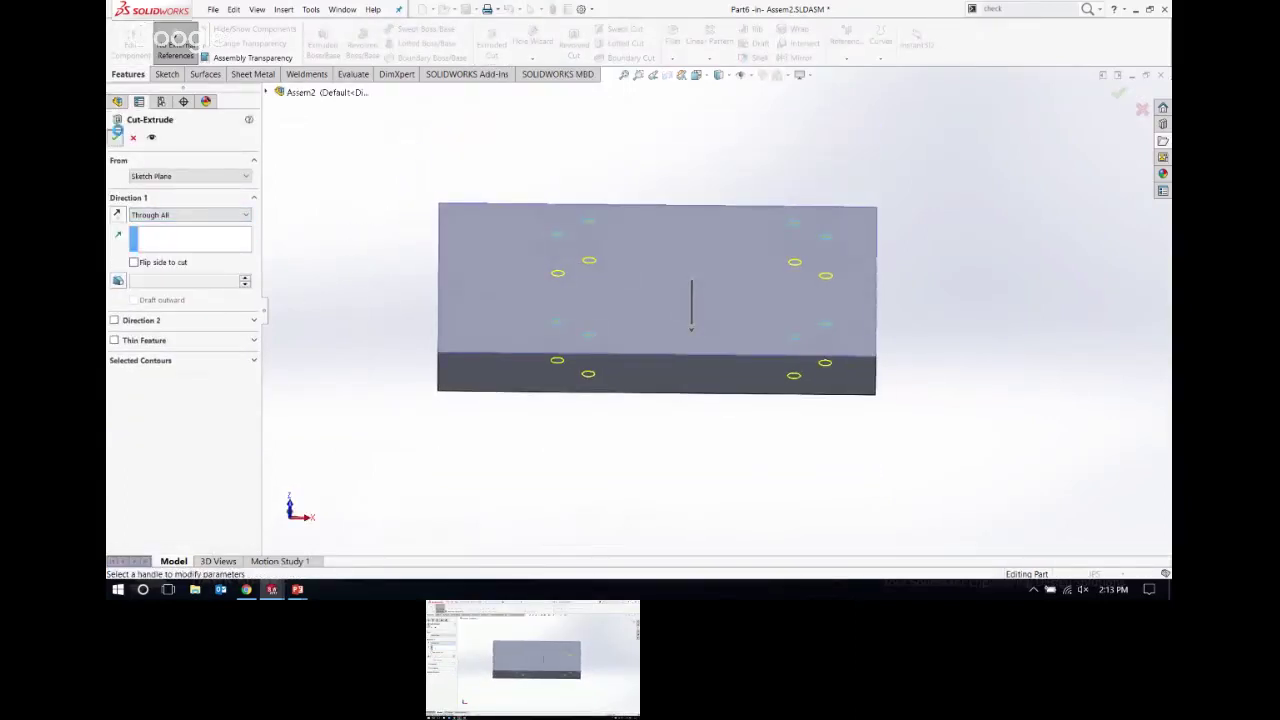
pyautogui.click(117, 131)
pyautogui.moveTo(484, 240); pyautogui.dragTo(477, 443, button='middle')
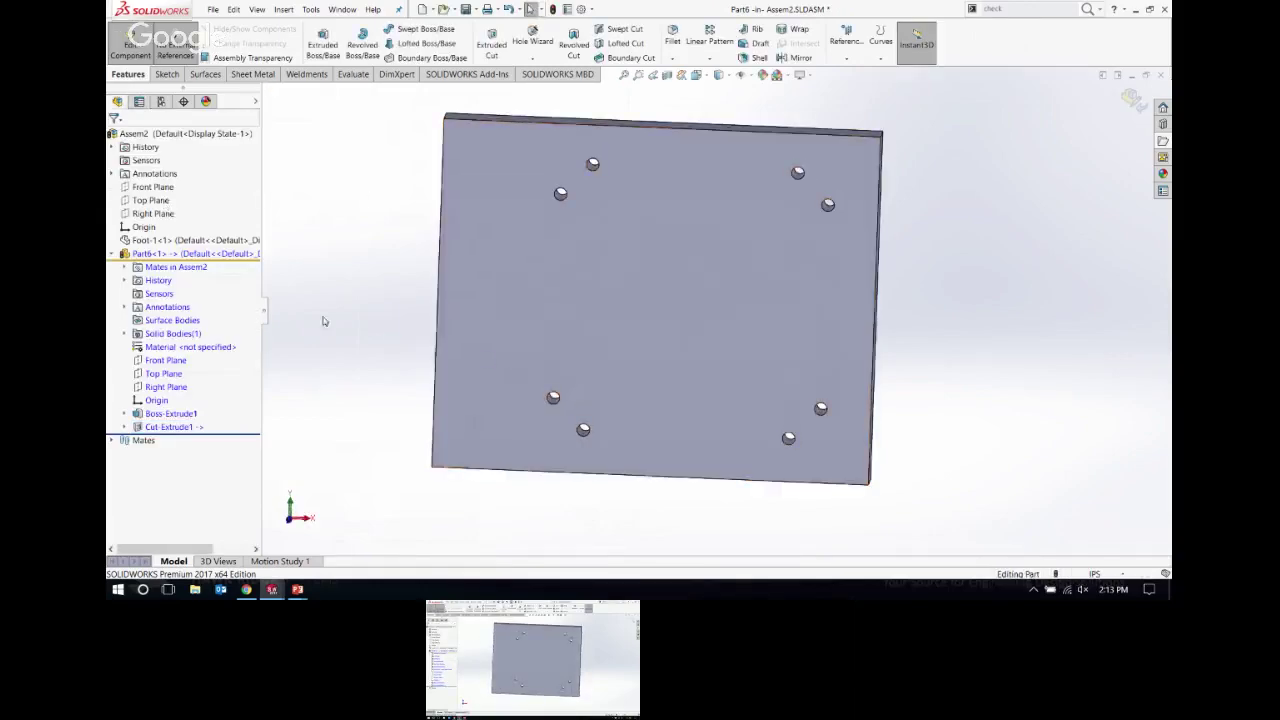
# Step: Show Foot-1 again and examine how its mounting holes line up with the holes in the base plate
pyautogui.rightClick(185, 241)
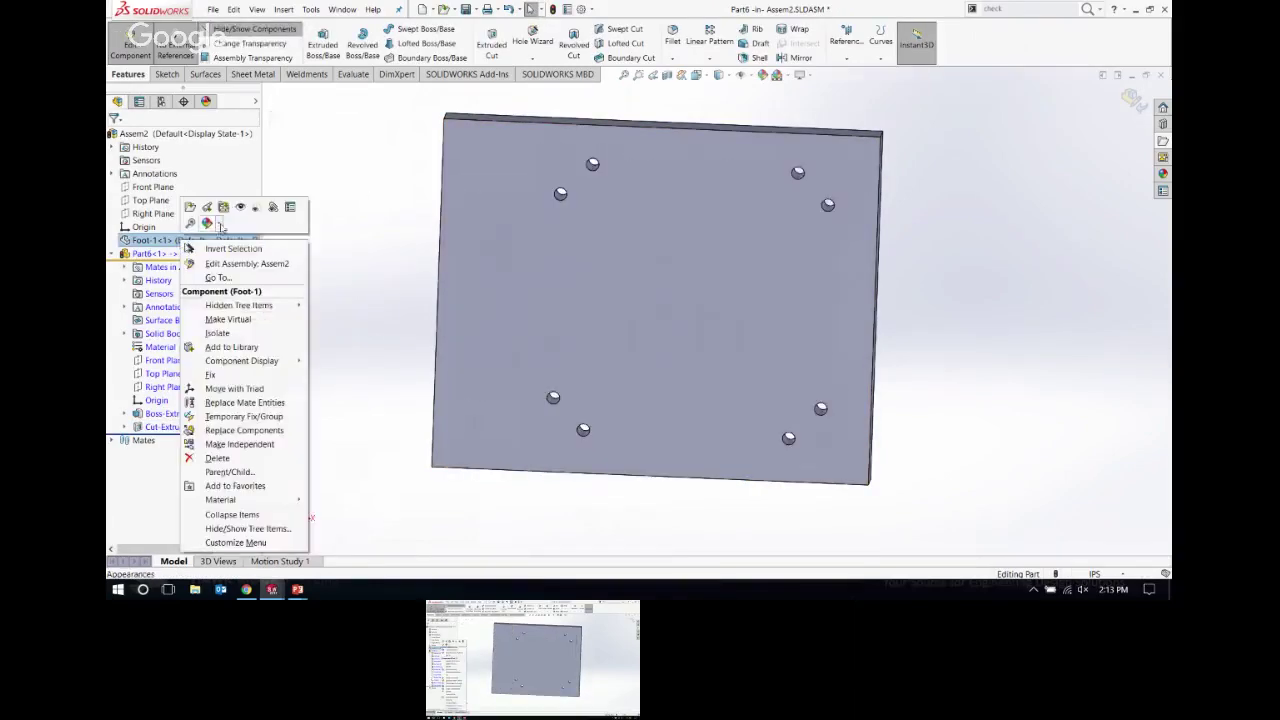
pyautogui.click(241, 207)
pyautogui.click(331, 243)
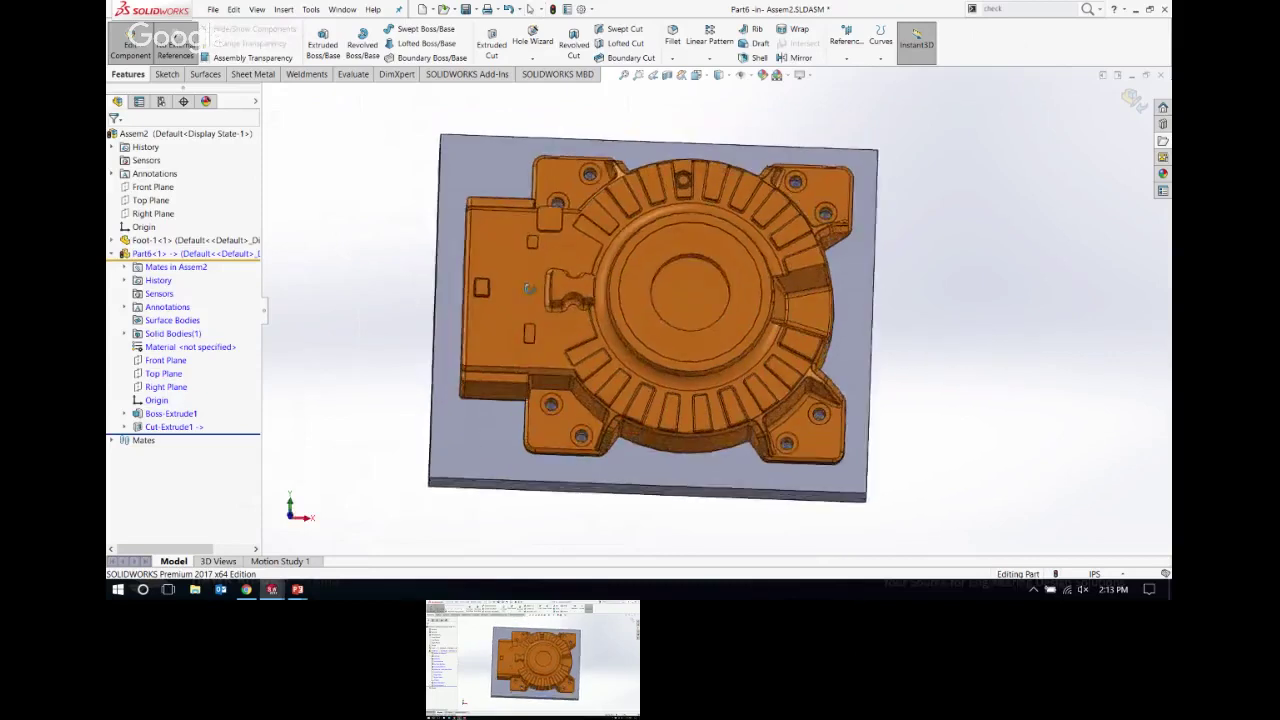
pyautogui.moveTo(527, 289); pyautogui.dragTo(590, 205, button='middle')
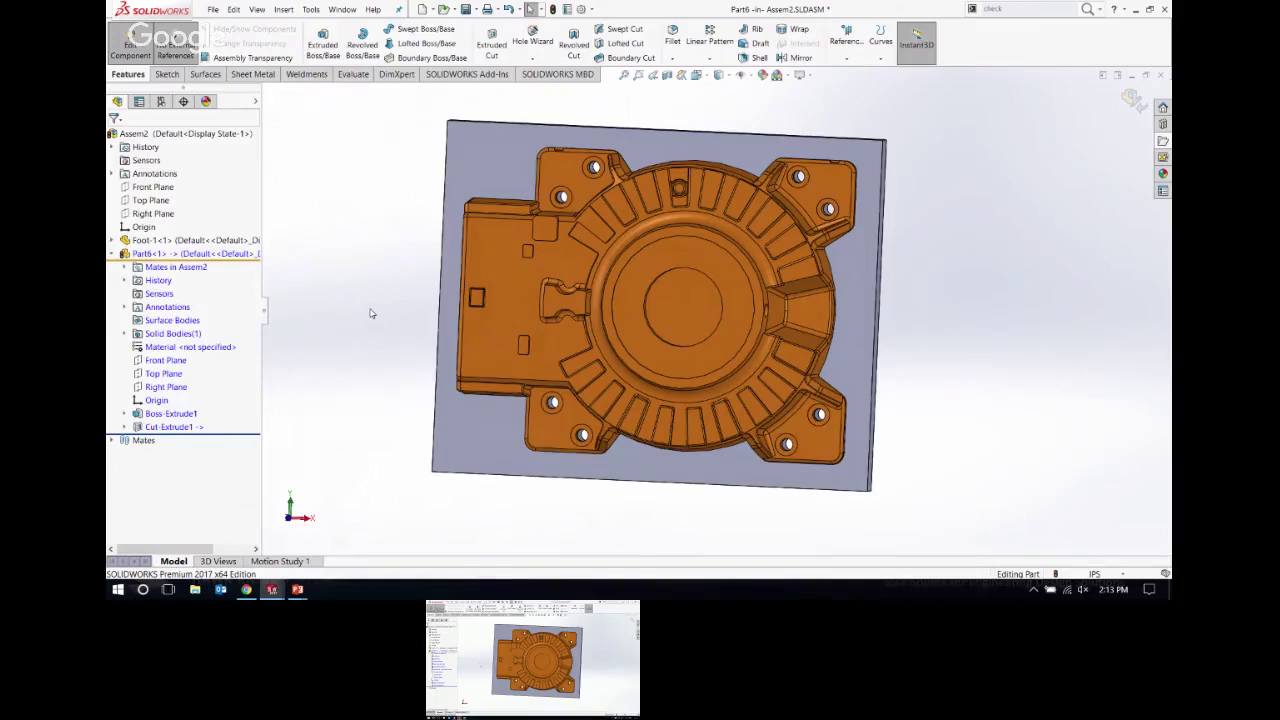
pyautogui.moveTo(680, 300); pyautogui.dragTo(757, 318, button='middle')
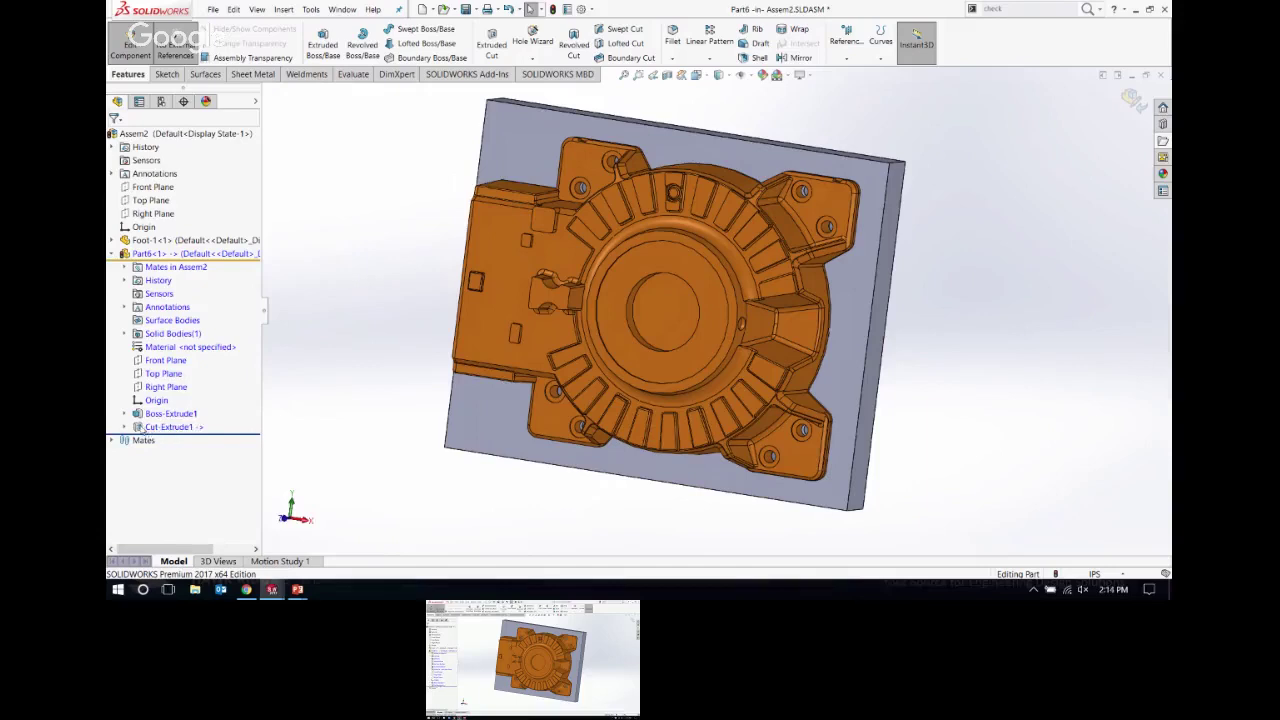
# Step: Save Sketch2 from the hole cut as the block file Sketch2.SLDBLK on the Desktop
pyautogui.click(124, 427)
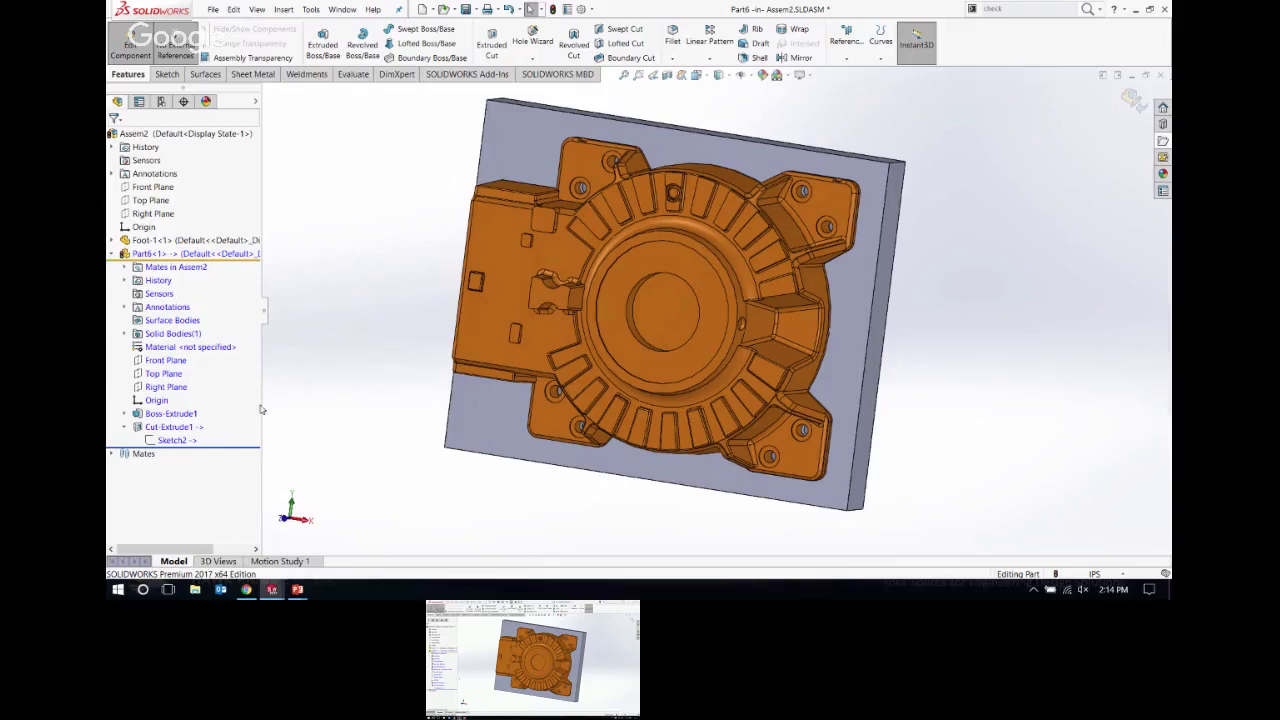
pyautogui.click(173, 441)
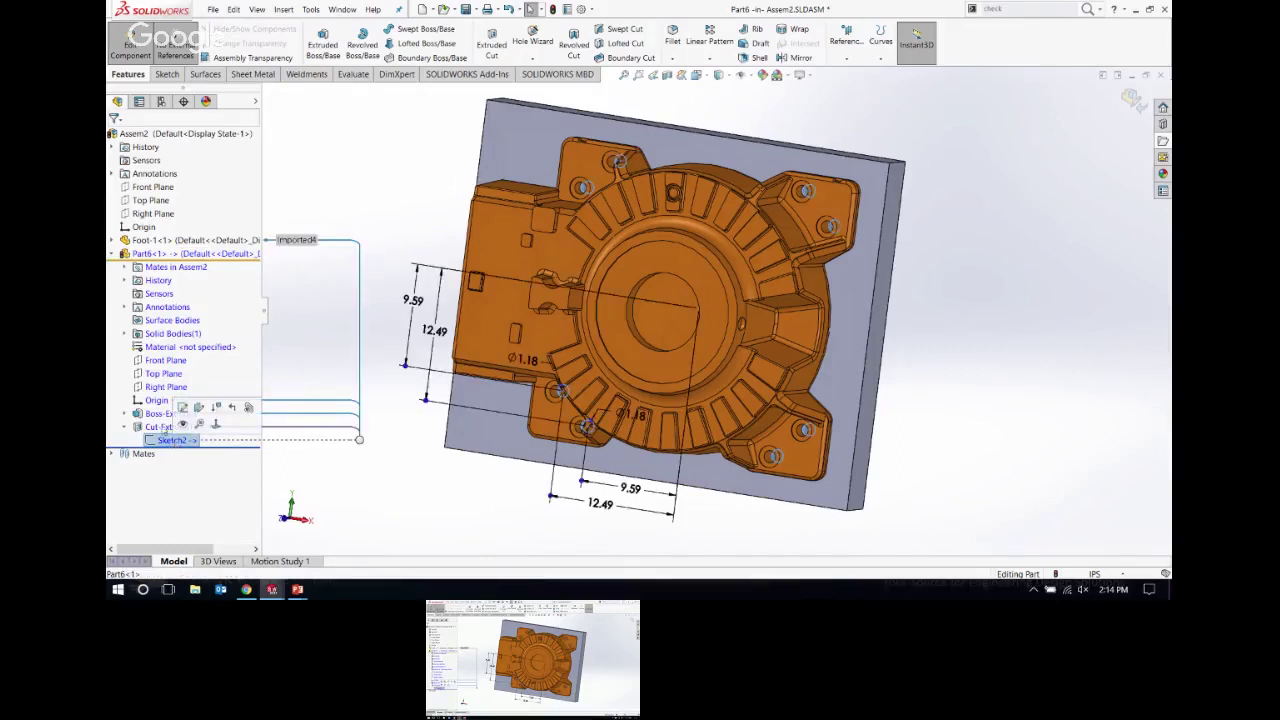
pyautogui.click(311, 10)
pyautogui.moveTo(345, 387)
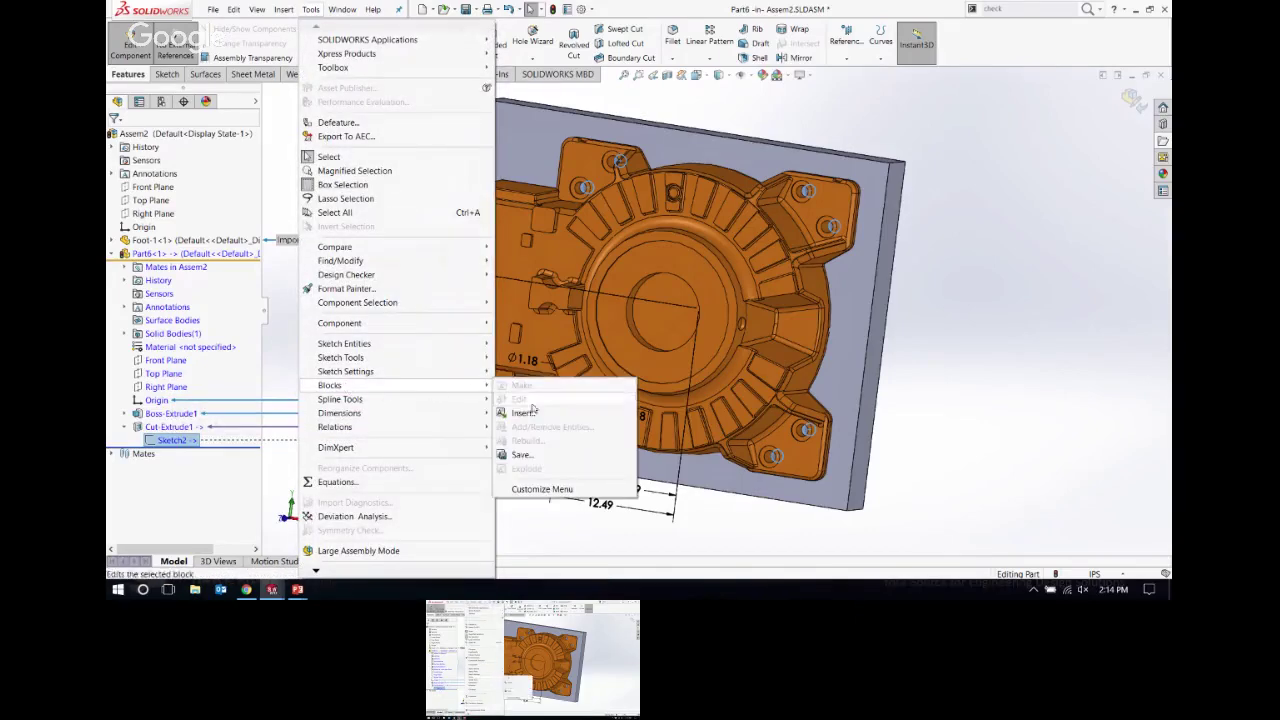
pyautogui.click(522, 455)
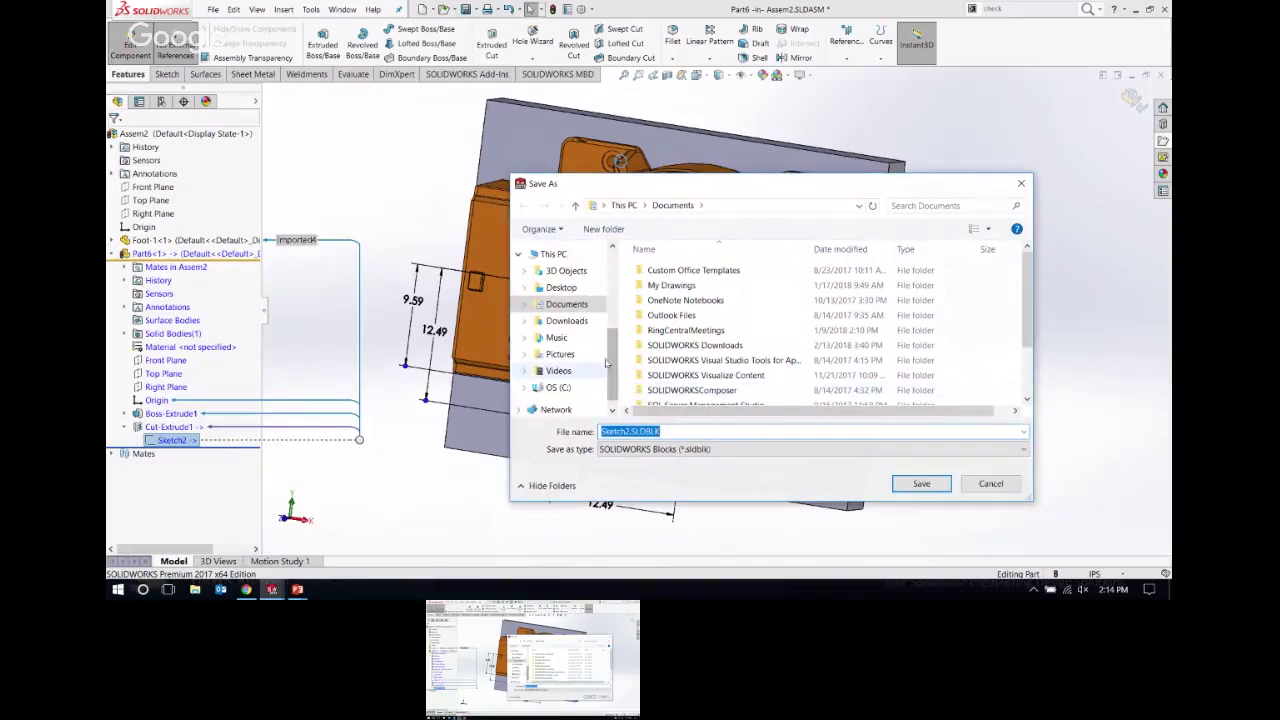
pyautogui.click(561, 287)
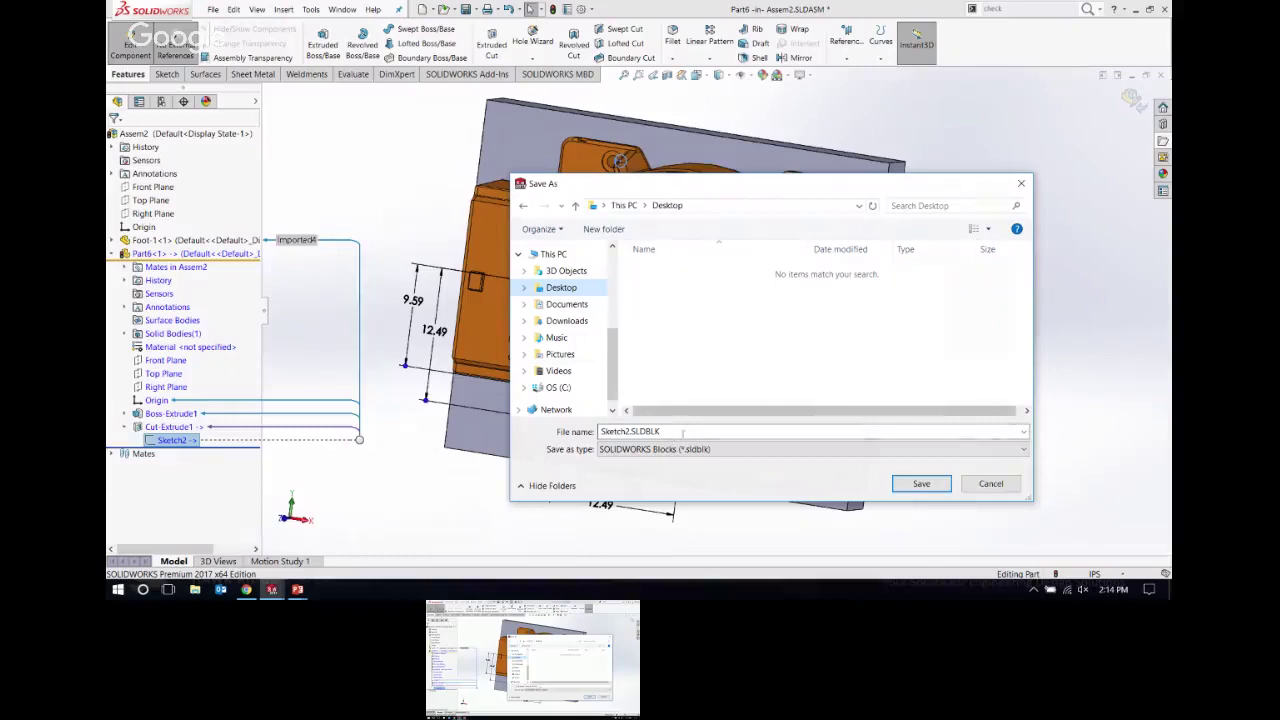
pyautogui.click(920, 484)
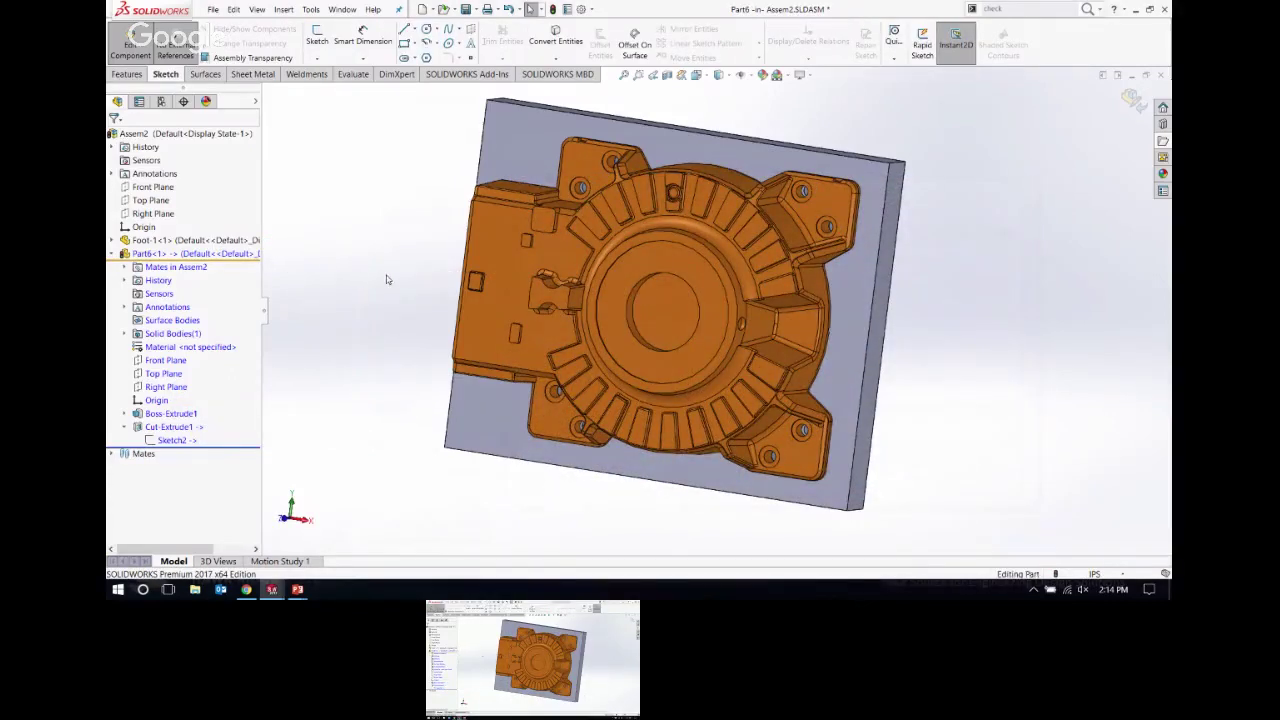
# Step: Return to editing the assembly and suppress the base plate component Part6
pyautogui.click(1134, 102)
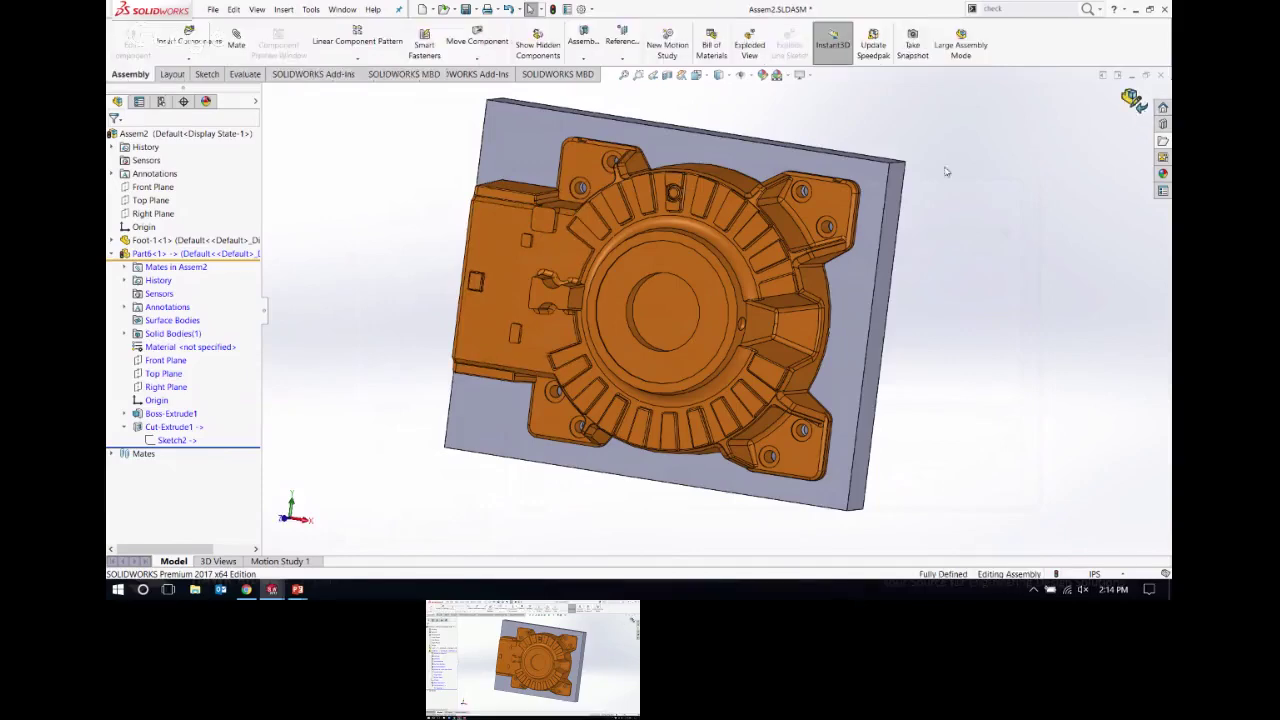
pyautogui.moveTo(390, 233); pyautogui.dragTo(317, 202, button='middle')
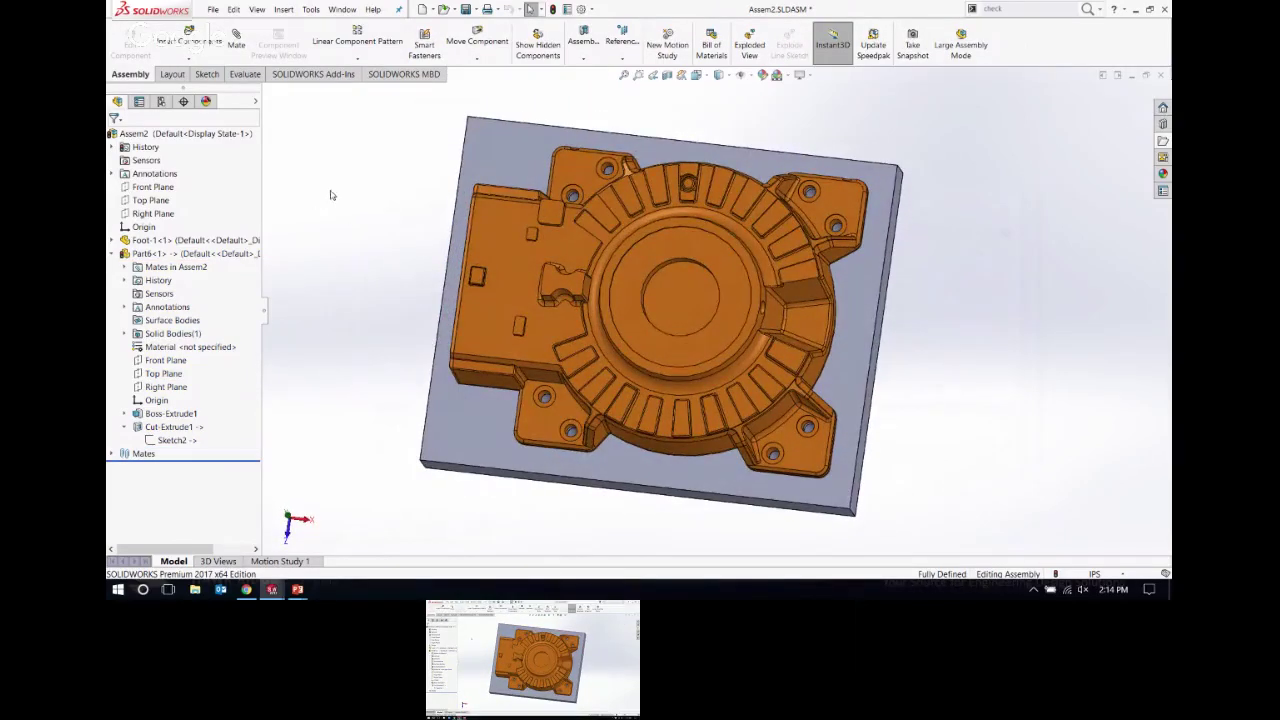
pyautogui.click(483, 157)
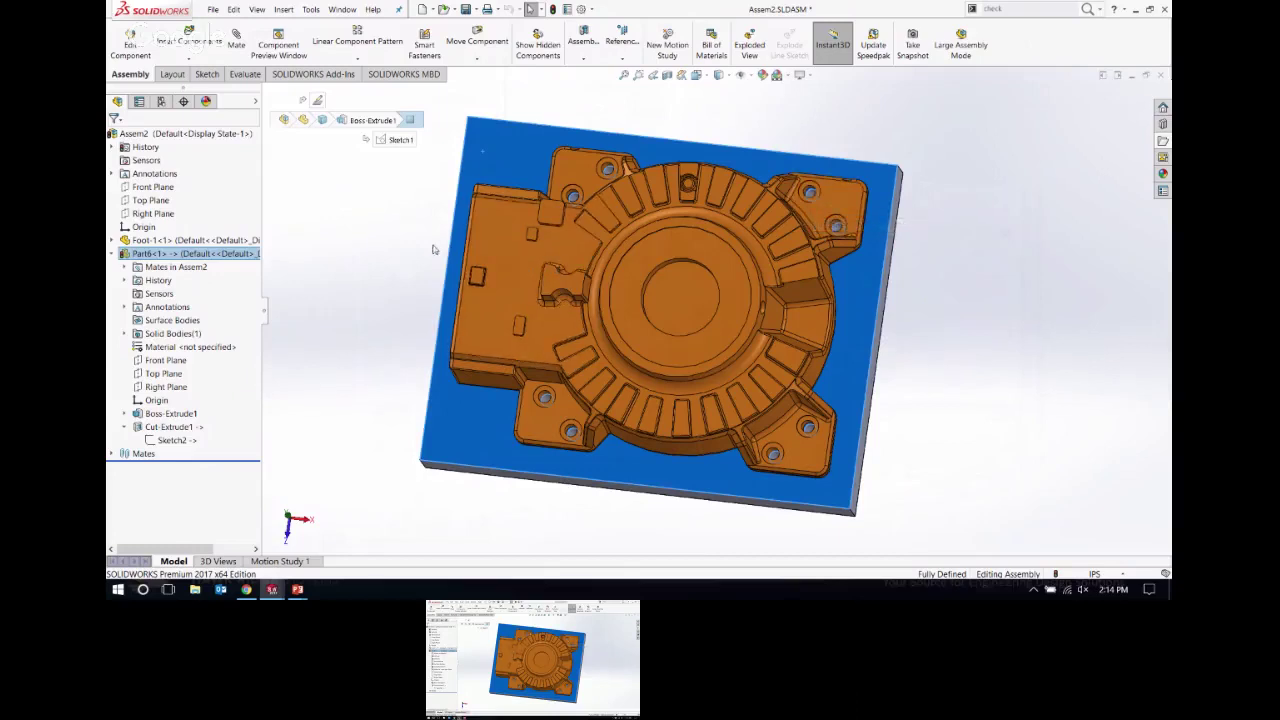
pyautogui.click(383, 253)
pyautogui.click(492, 165)
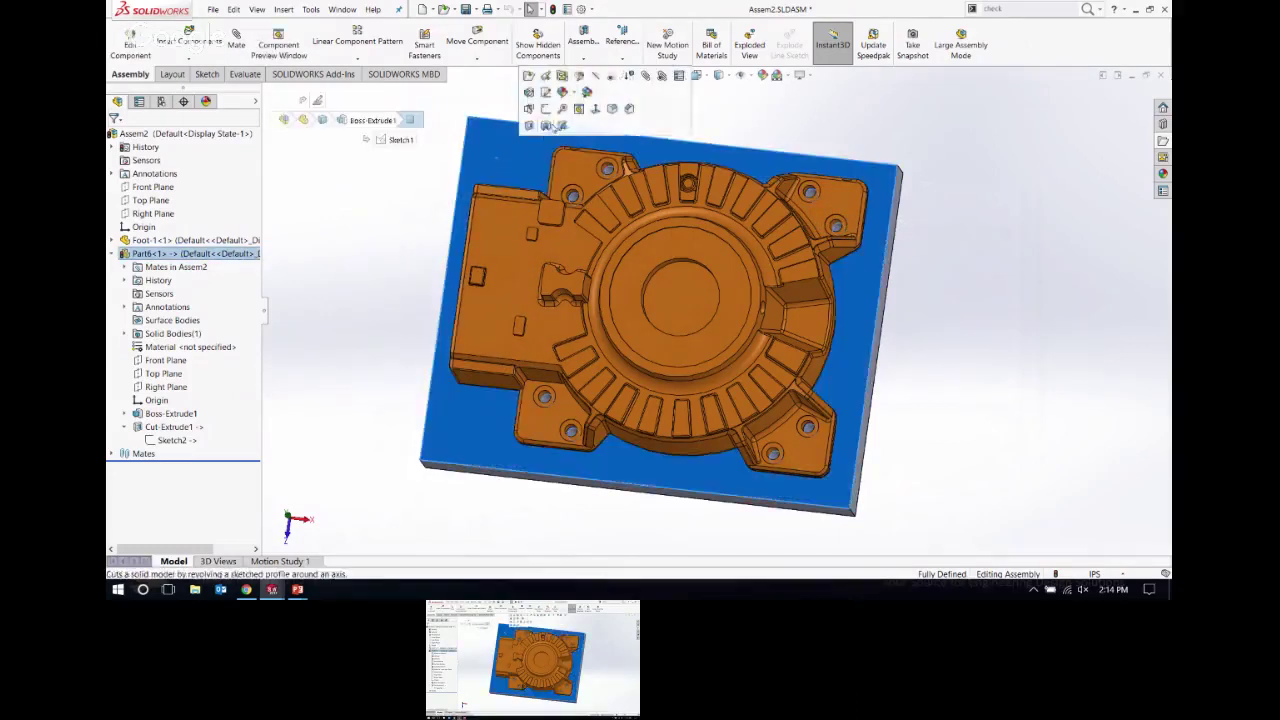
pyautogui.click(596, 77)
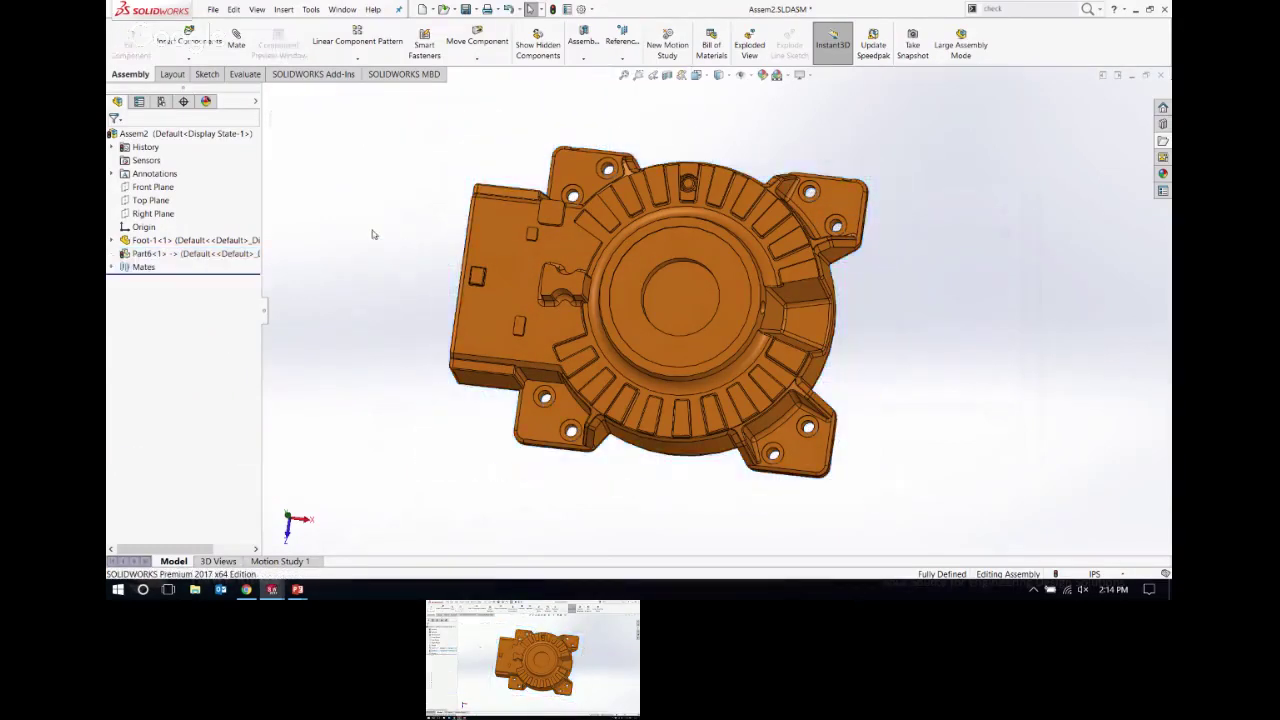
# Step: Insert a new part on the assembly's Top Plane, saved as Part8.SLDPRT in the Temp folder, and view its sketch from the top
pyautogui.click(186, 58)
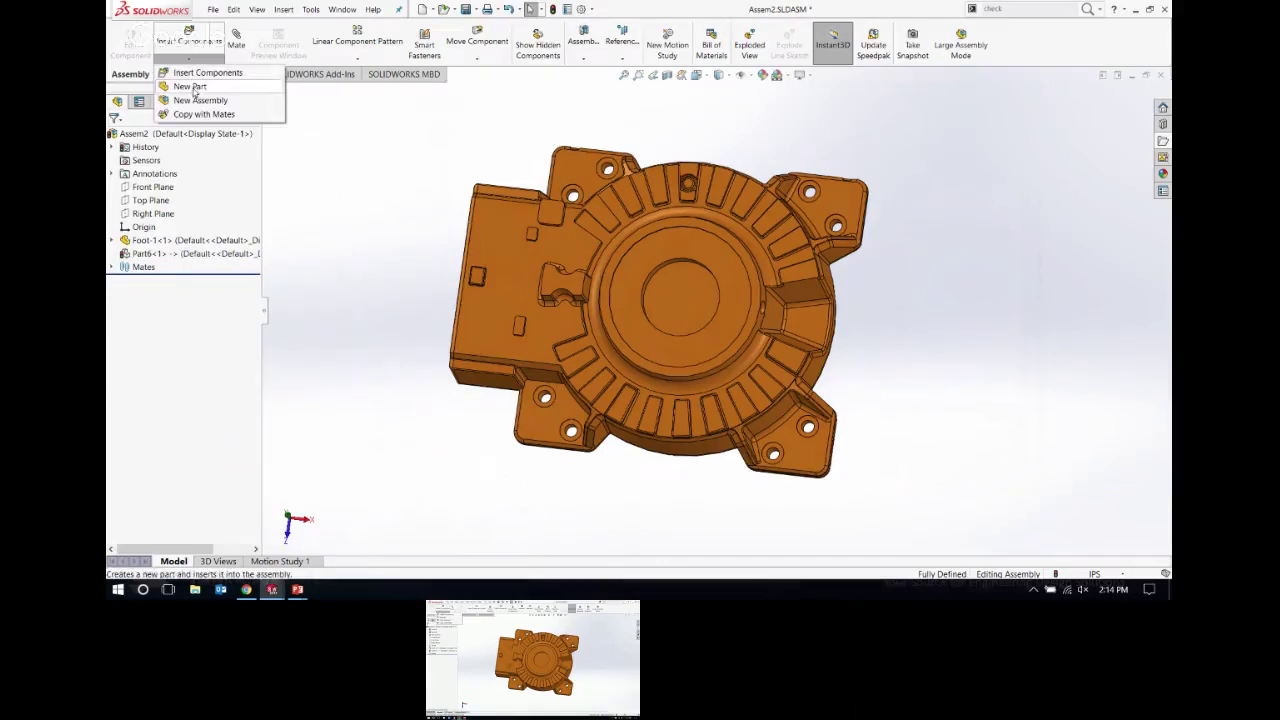
pyautogui.click(195, 85)
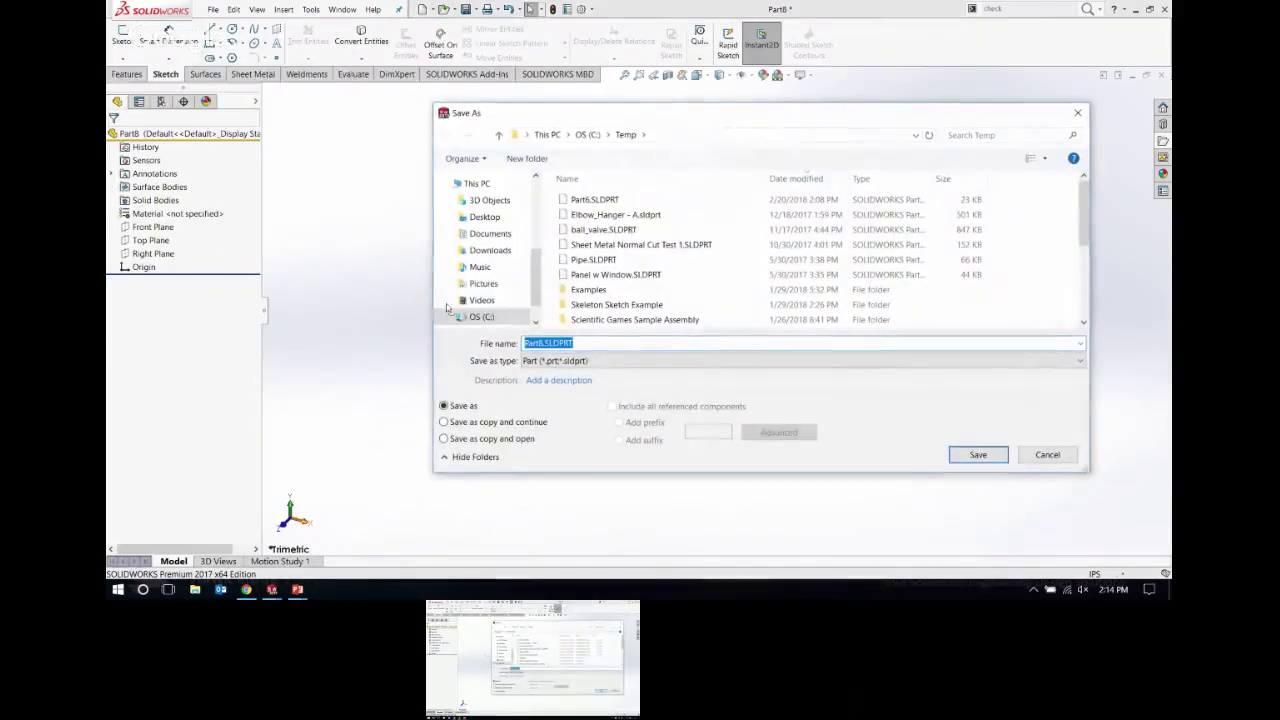
pyautogui.click(966, 455)
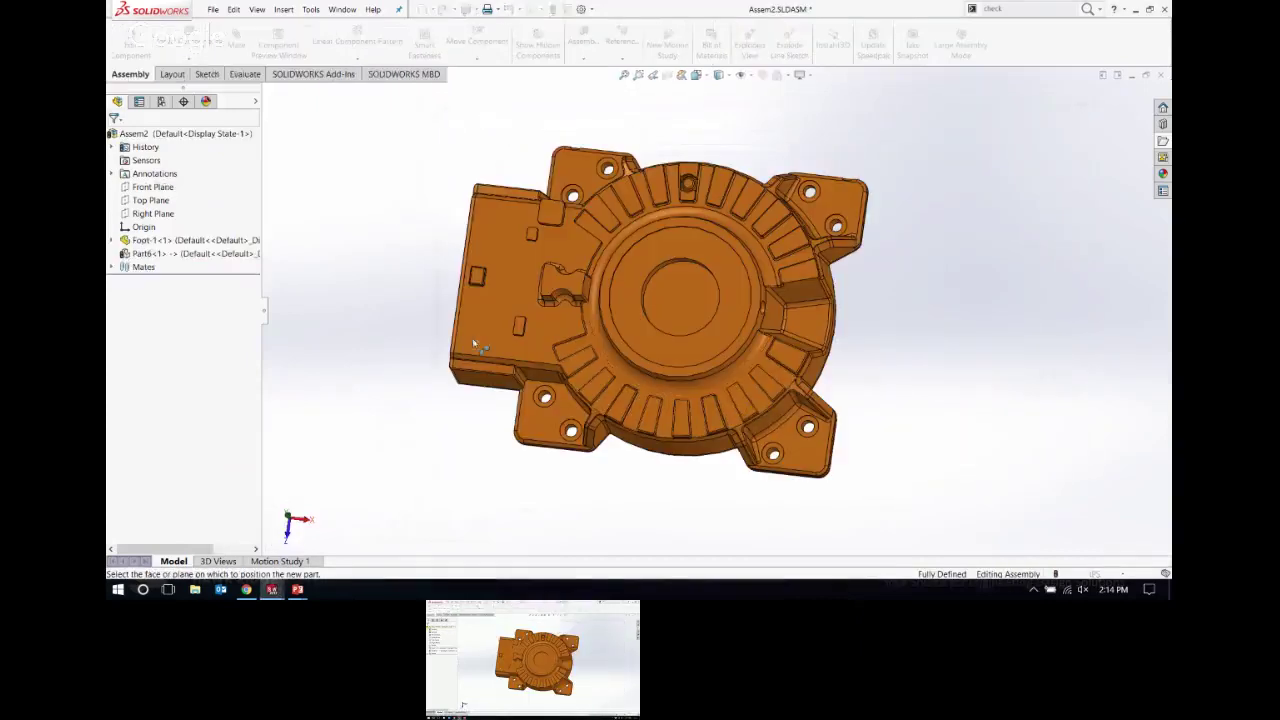
pyautogui.click(146, 203)
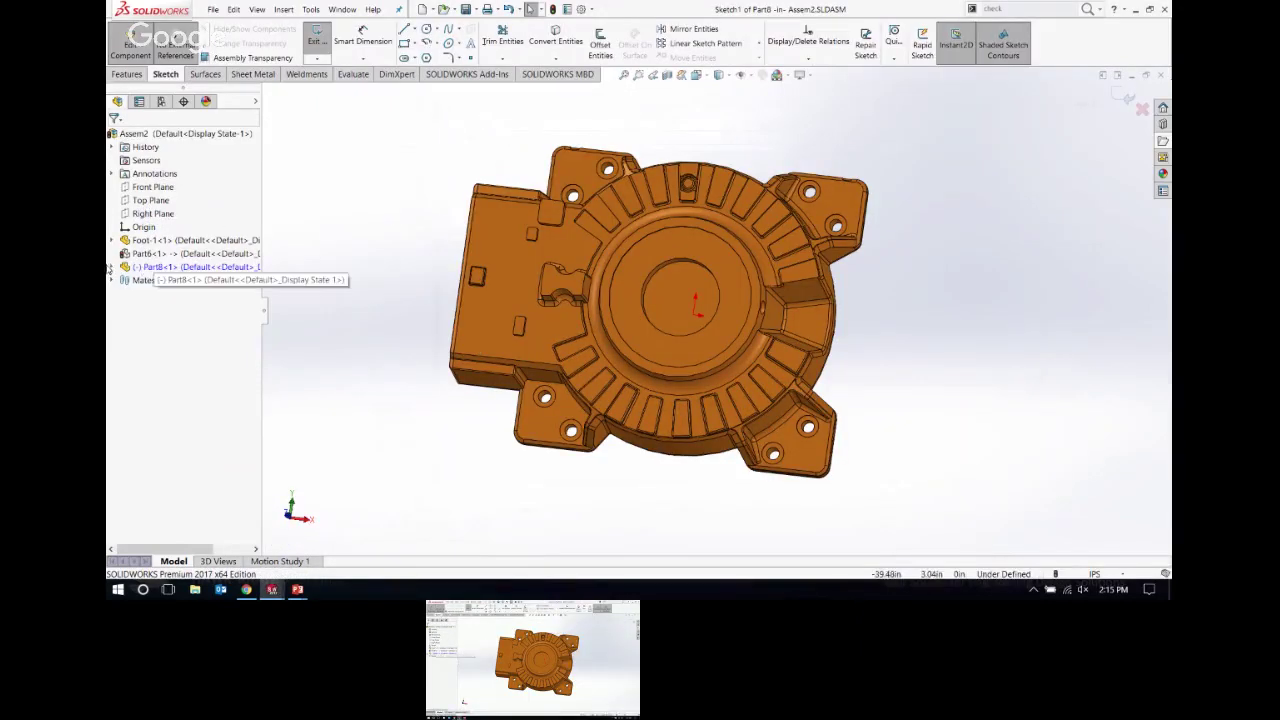
pyautogui.click(111, 267)
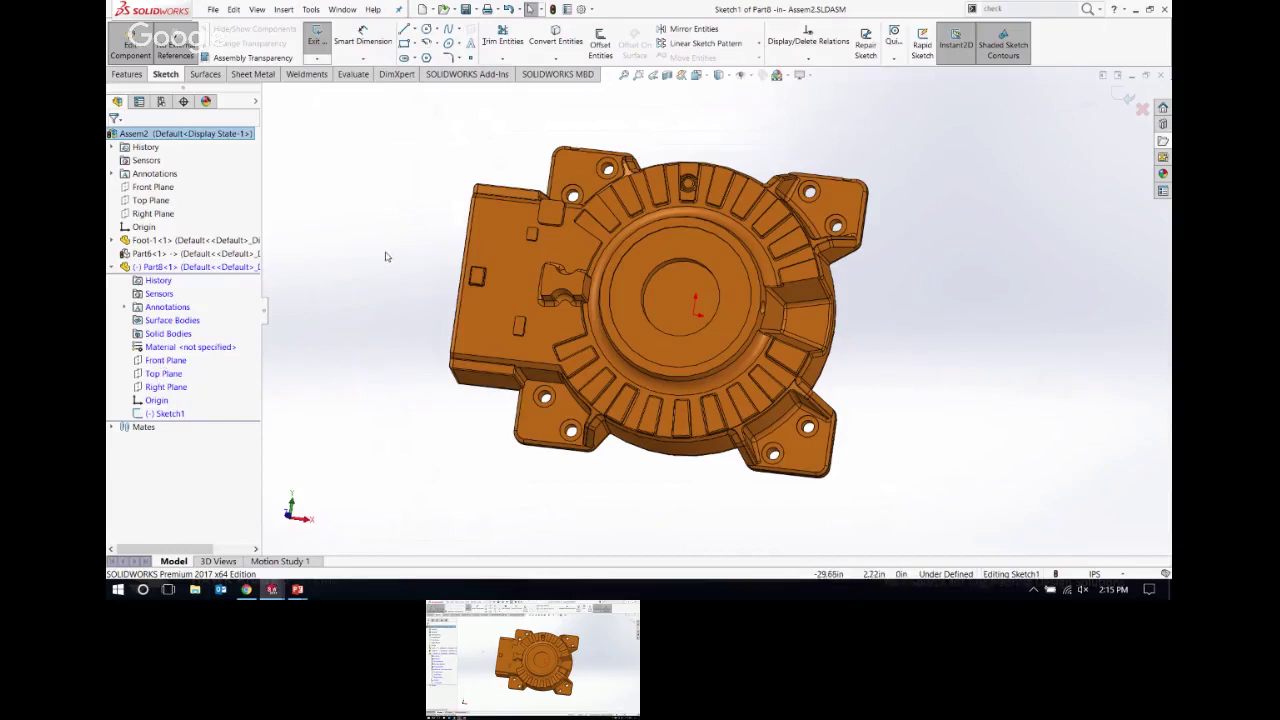
pyautogui.hotkey('ctrl', '5')
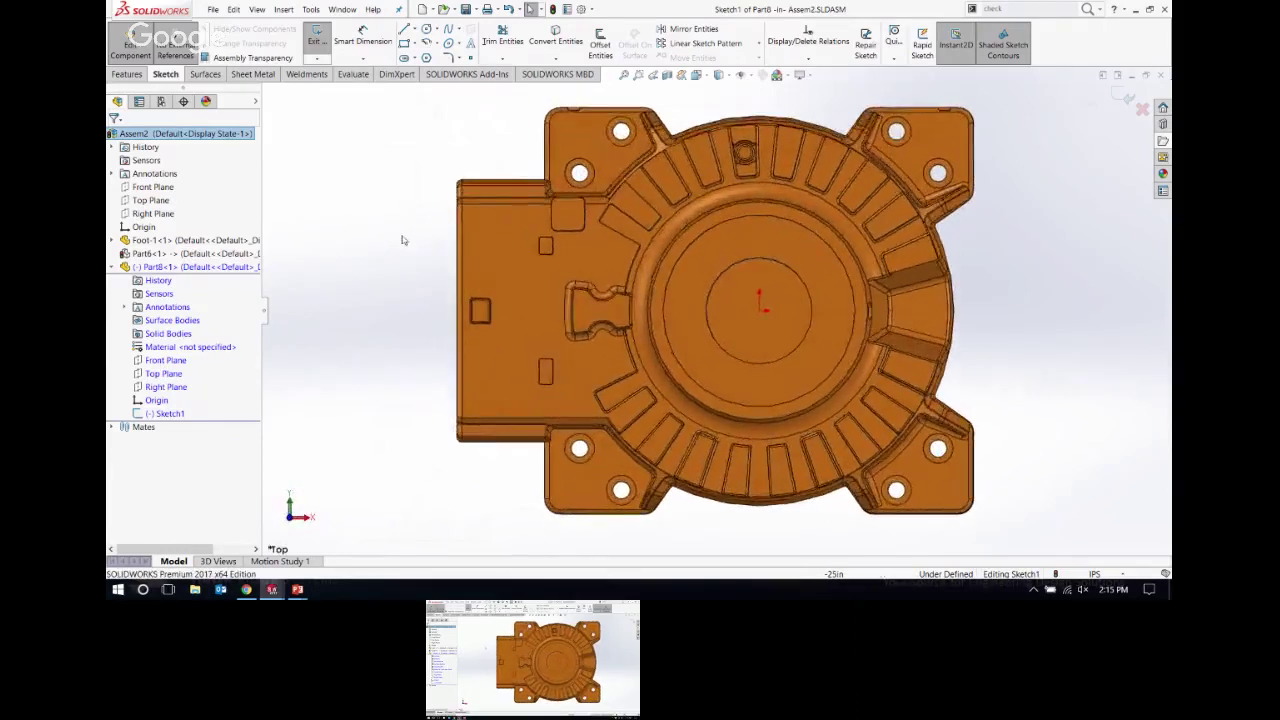
# Step: Sketch a corner rectangle about 38.44 by 31.02 in around the full outline of Foot-1
pyautogui.click(404, 44)
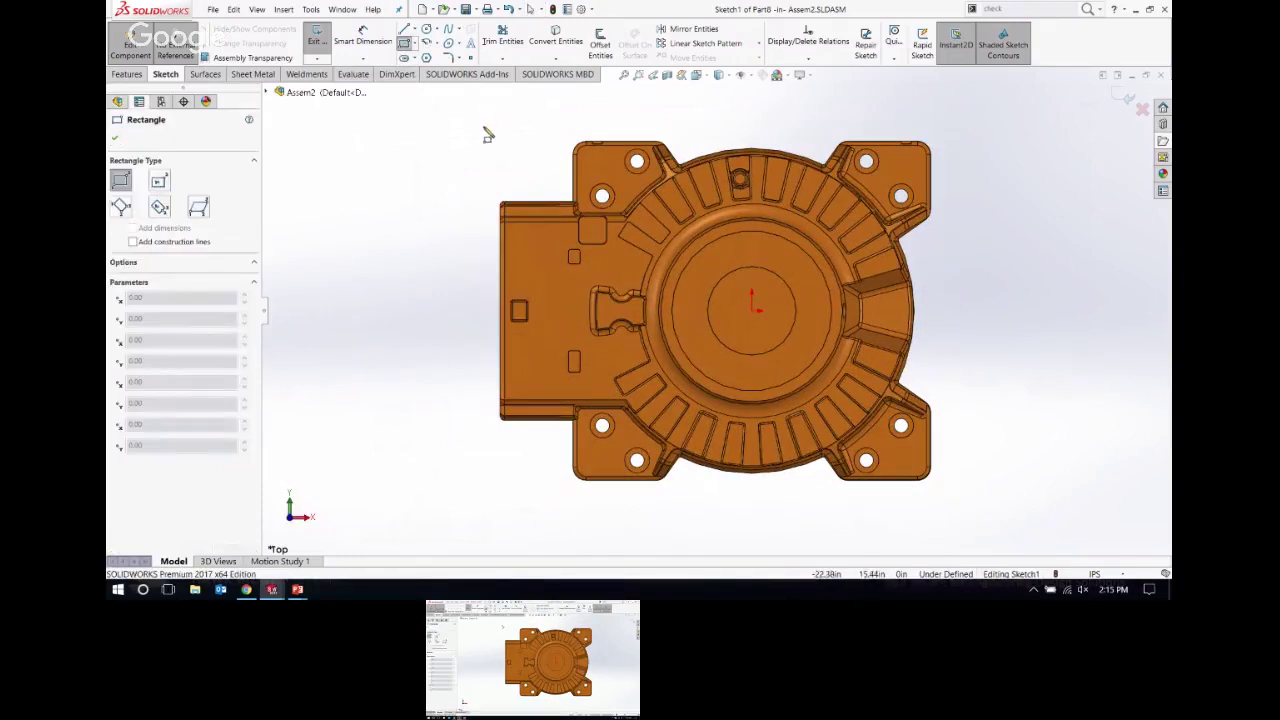
pyautogui.click(484, 128)
pyautogui.click(943, 496)
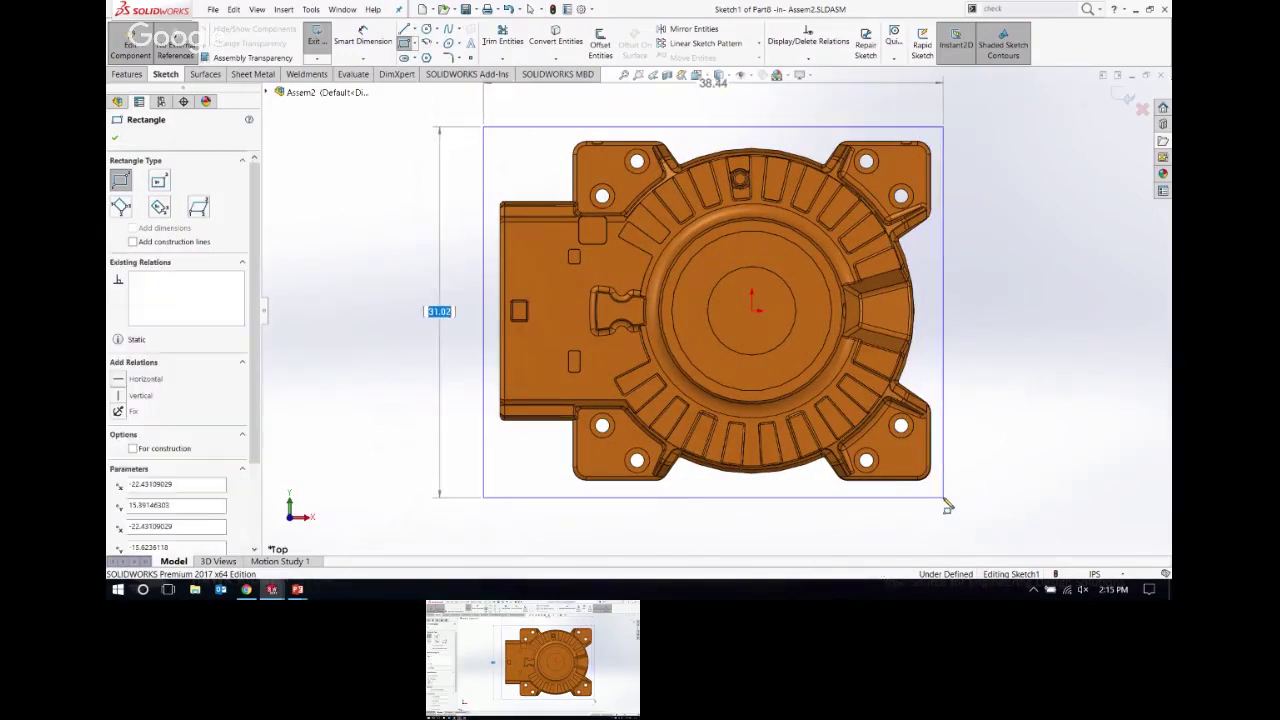
# Step: Extrude the rectangle 4.00 in blind in the reversed direction, so the plate sits below Foot-1
pyautogui.click(127, 74)
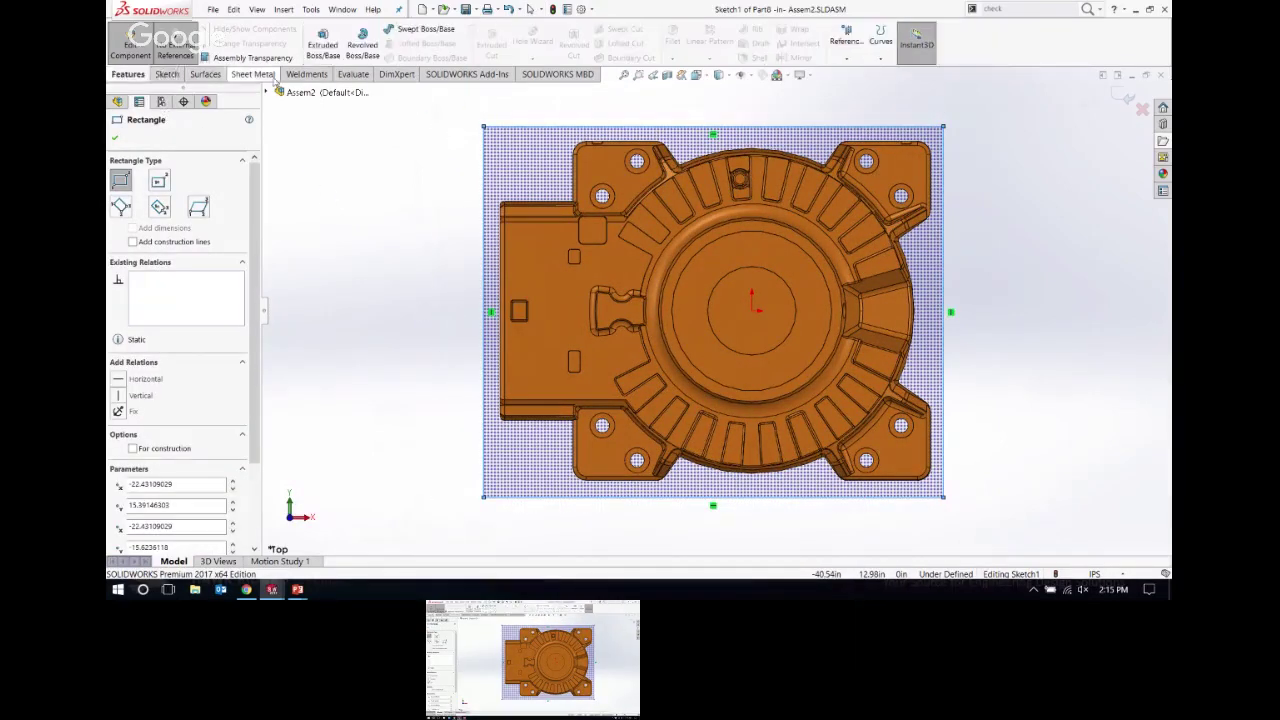
pyautogui.click(322, 55)
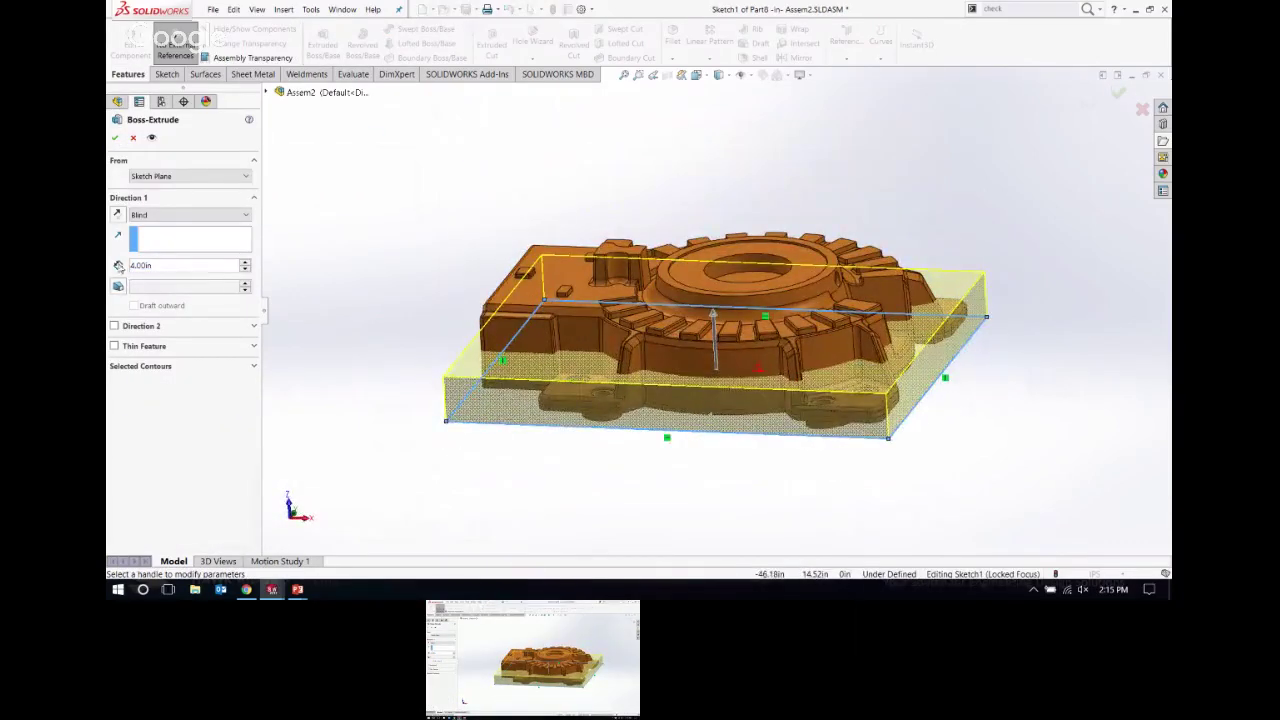
pyautogui.click(118, 215)
pyautogui.click(120, 141)
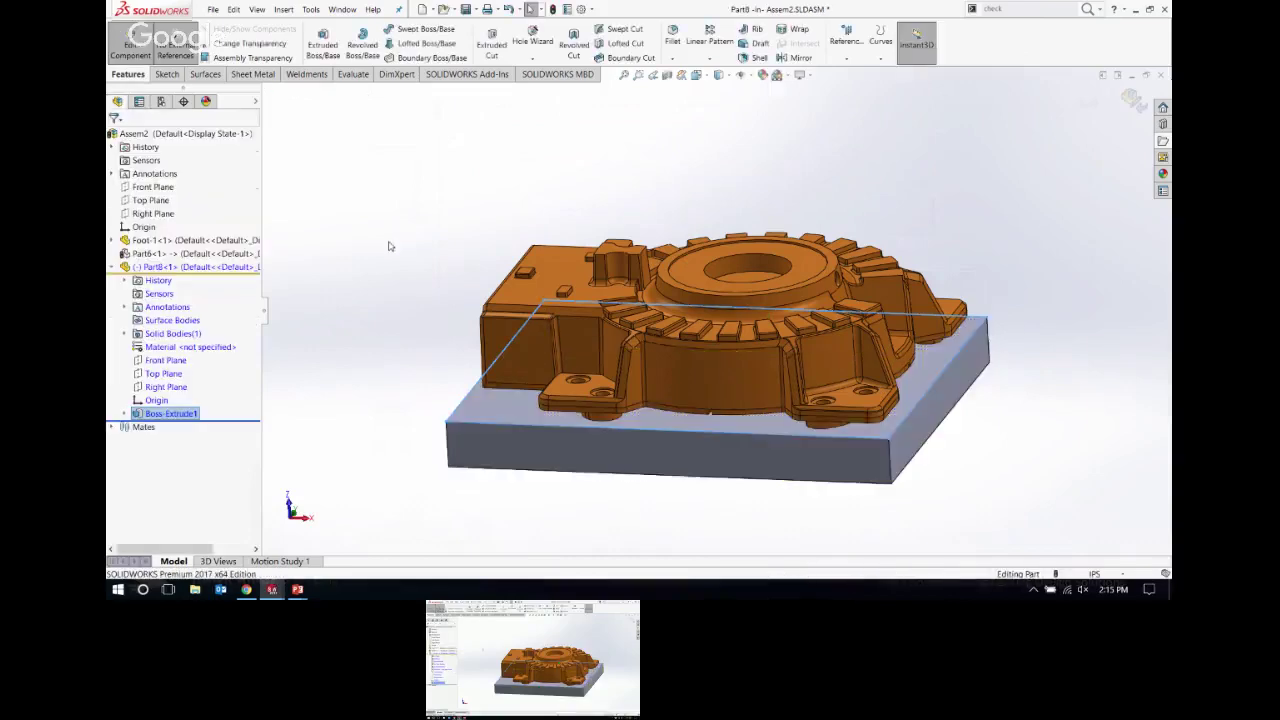
# Step: Start a new sketch on the plate's top face
pyautogui.moveTo(400, 306); pyautogui.dragTo(380, 418, button='middle')
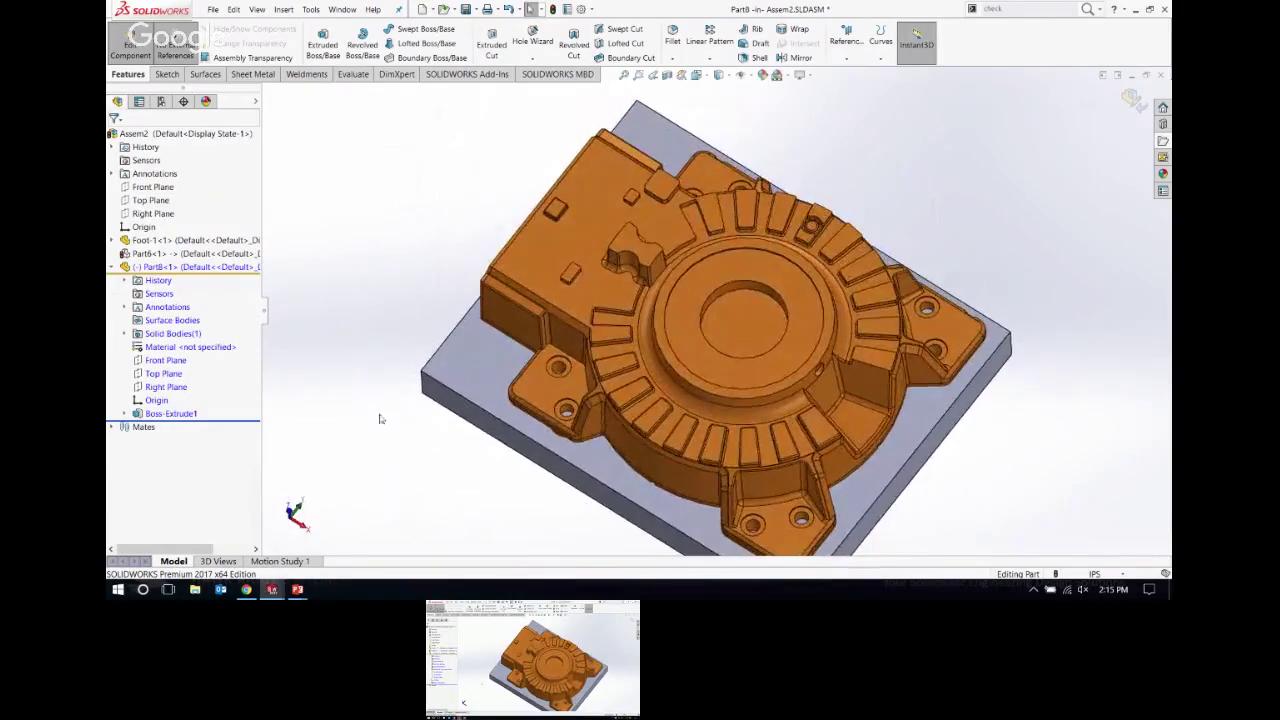
pyautogui.click(473, 369)
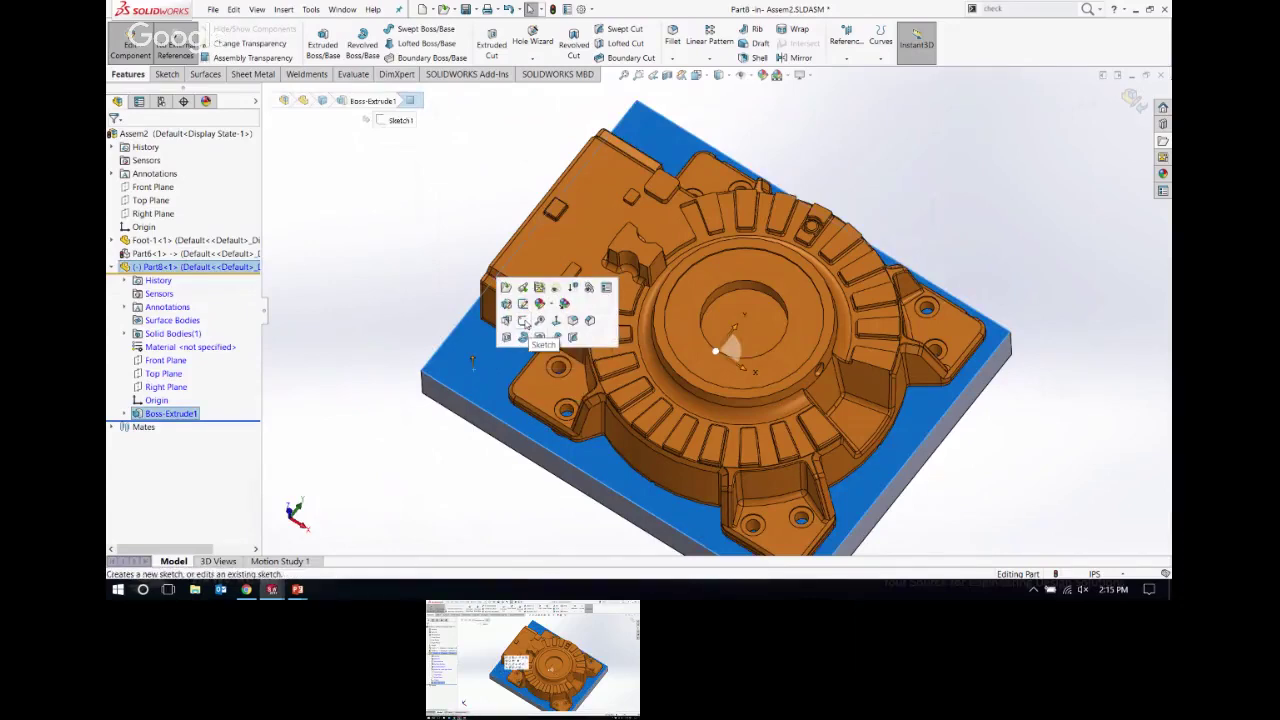
pyautogui.click(523, 321)
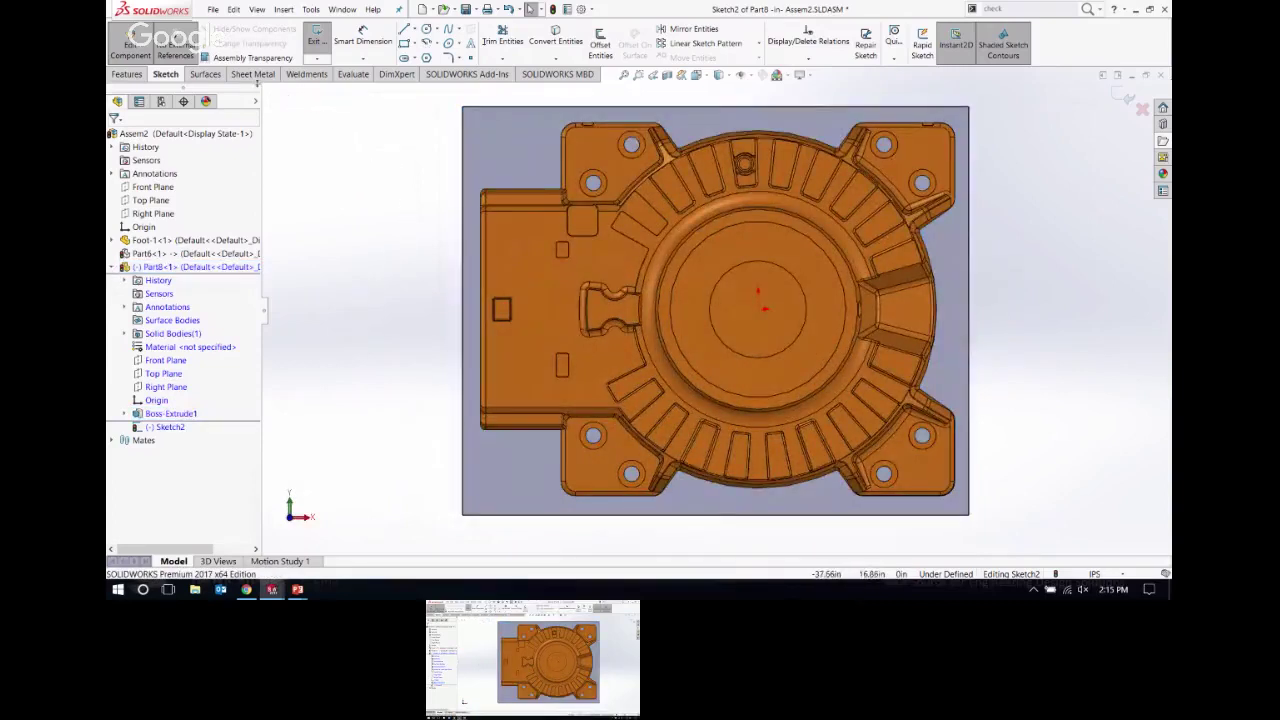
# Step: Insert the block file Sketch2.SLDBLK from the Desktop at scale 1, placing its circles over Foot-1's mounting holes
pyautogui.click(310, 10)
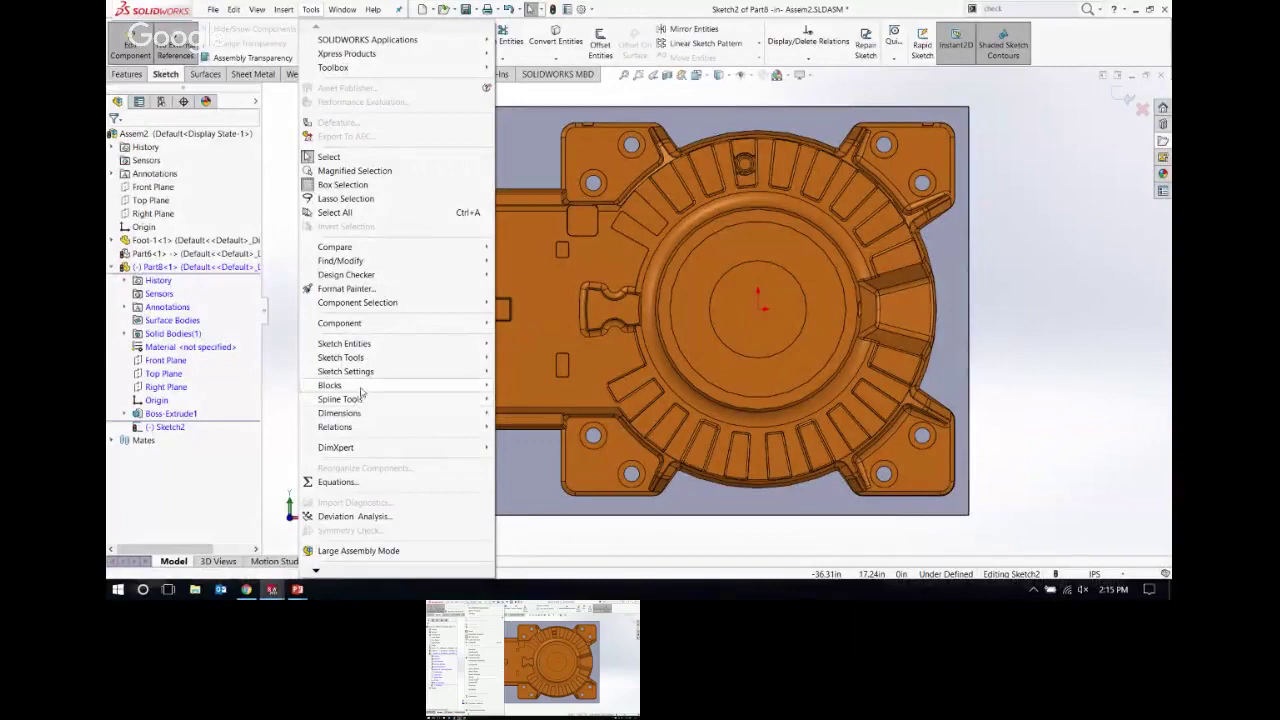
pyautogui.moveTo(362, 390)
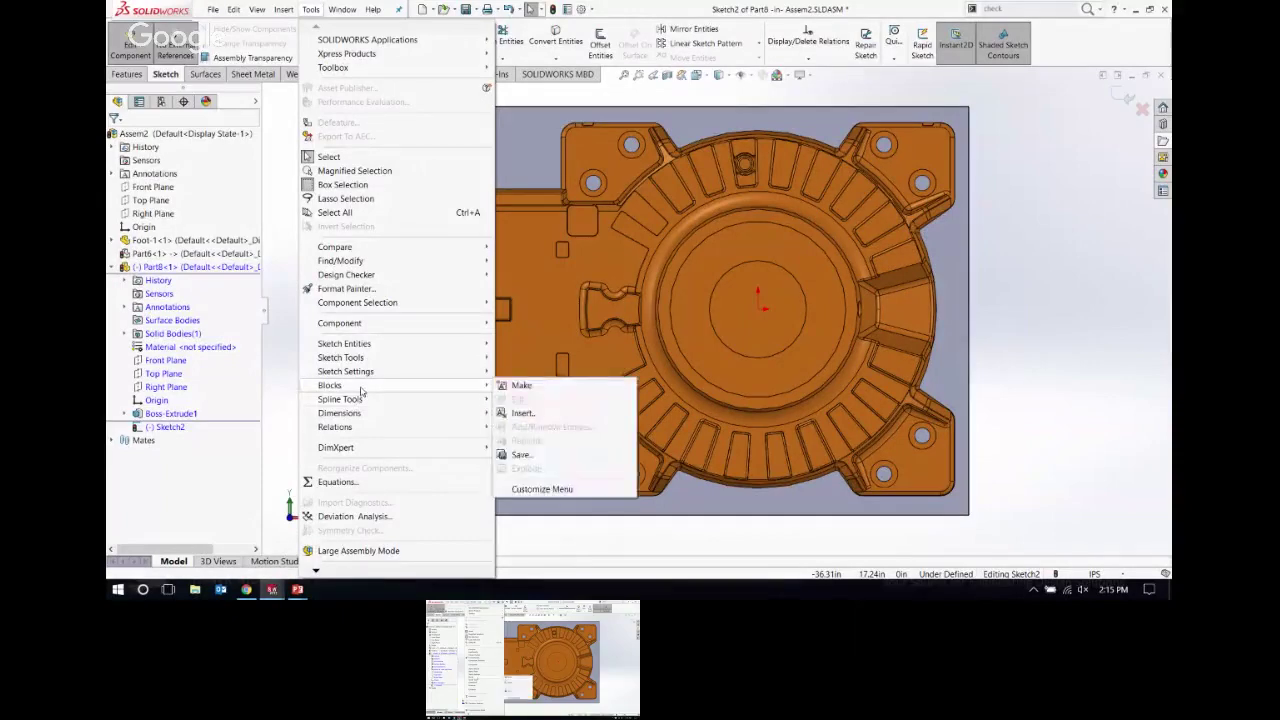
pyautogui.click(522, 413)
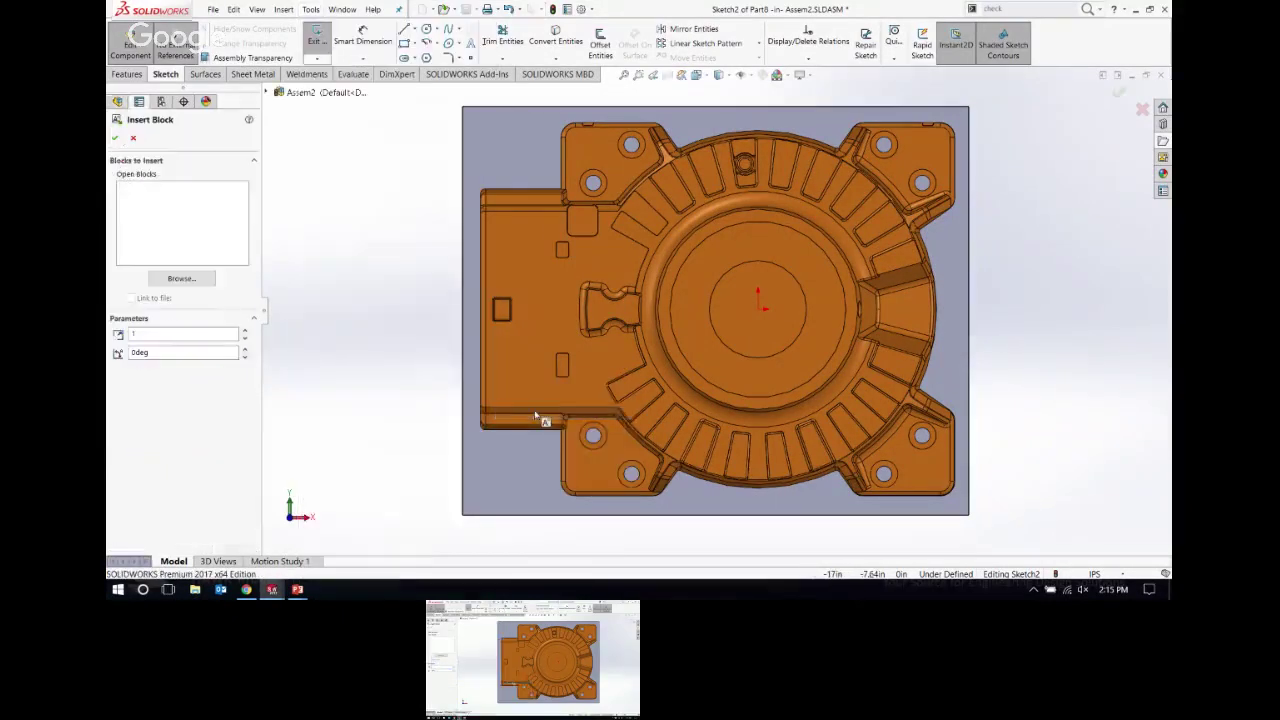
pyautogui.click(180, 278)
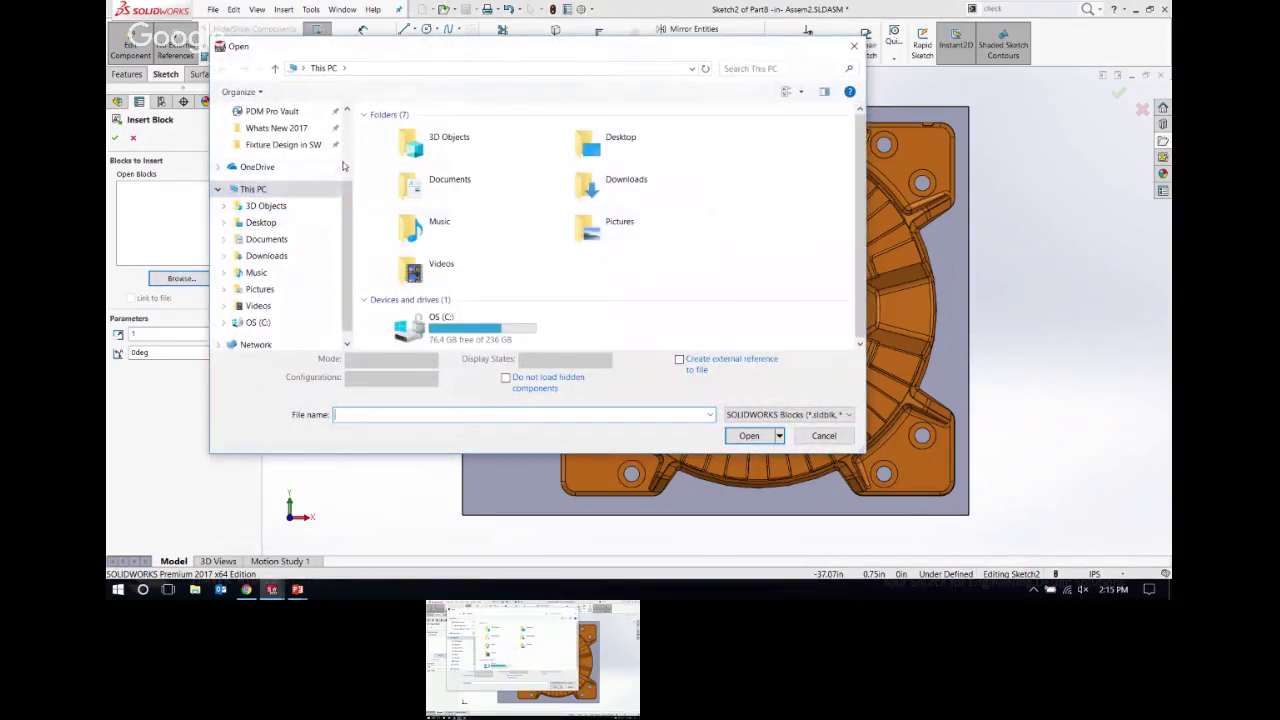
pyautogui.click(261, 223)
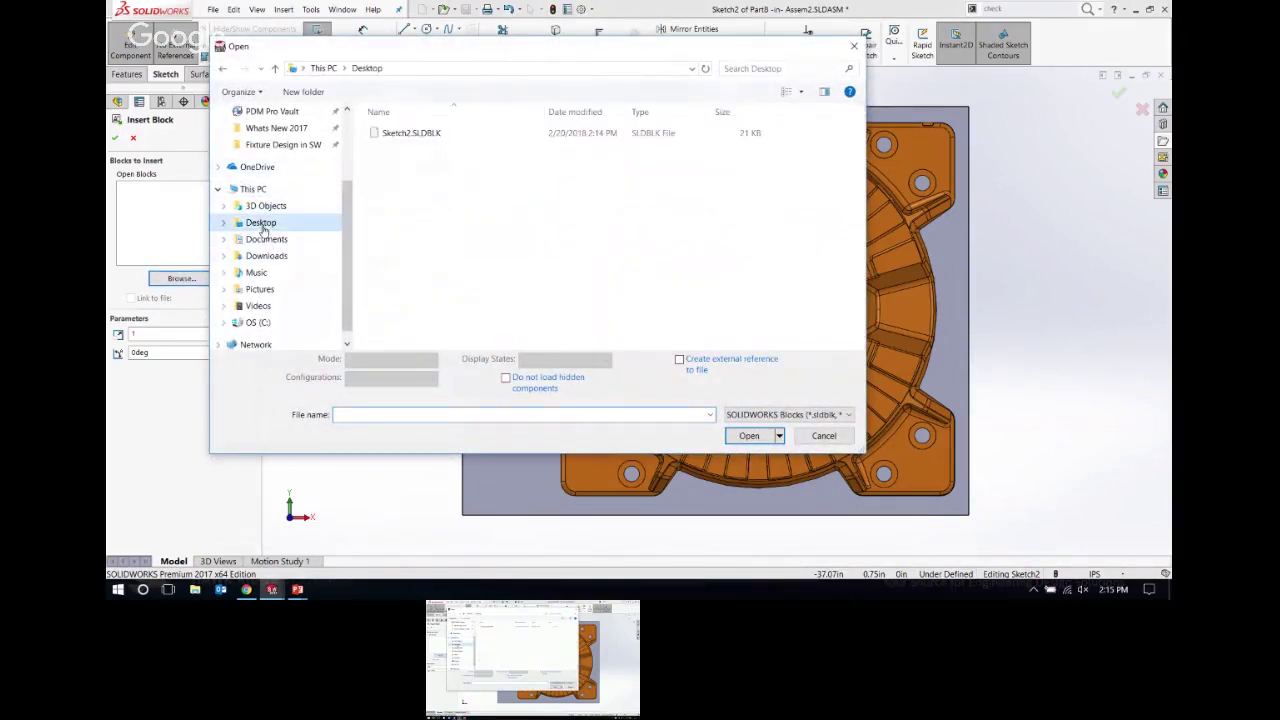
pyautogui.click(420, 134)
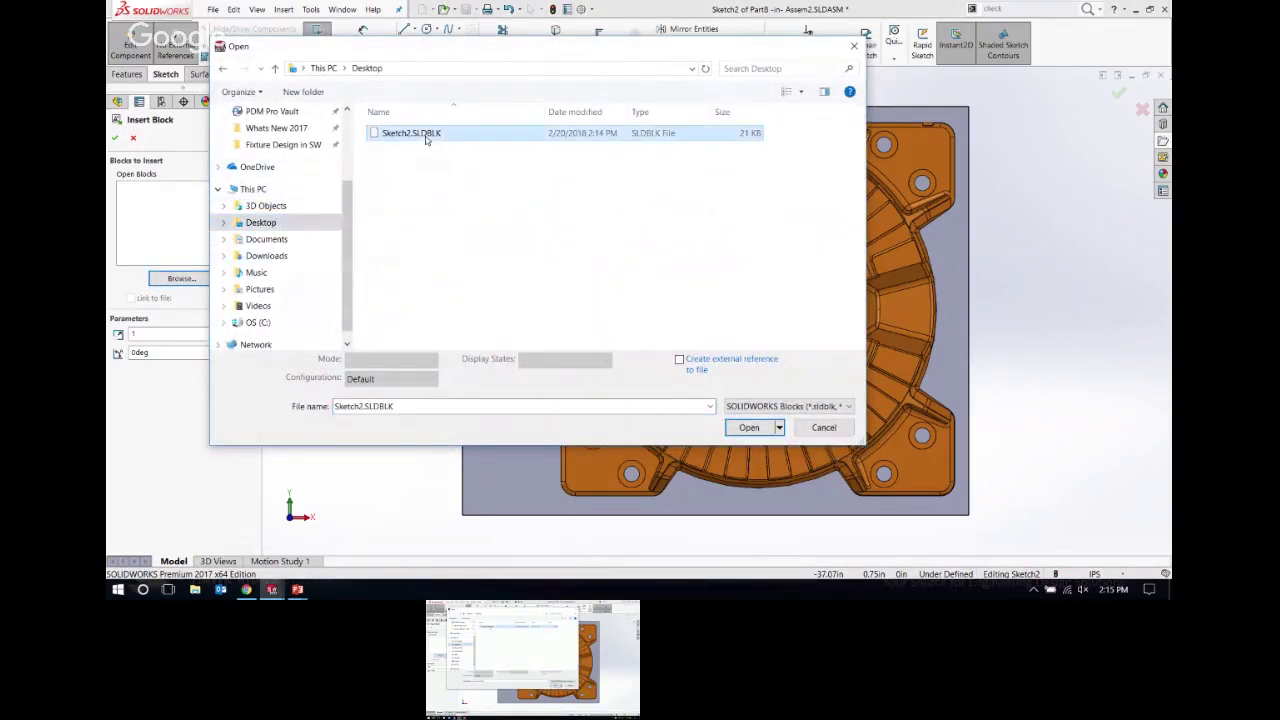
pyautogui.click(749, 428)
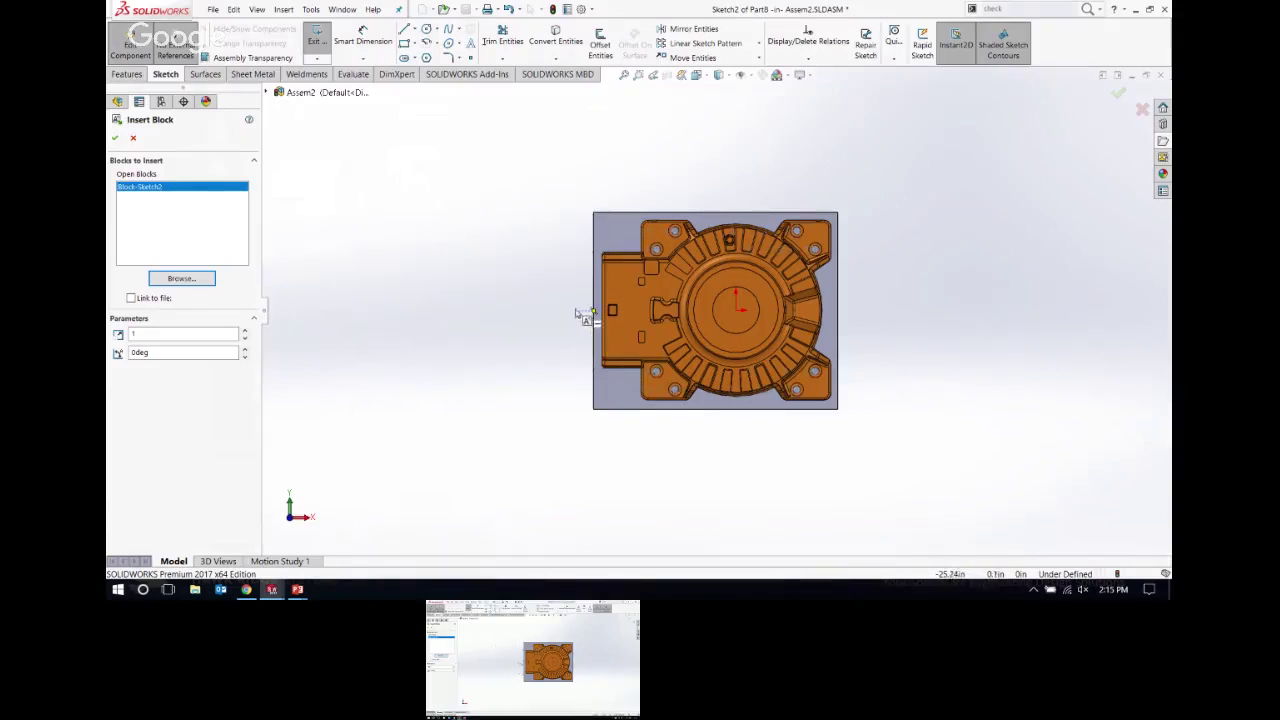
pyautogui.scroll(-3, 573, 311)
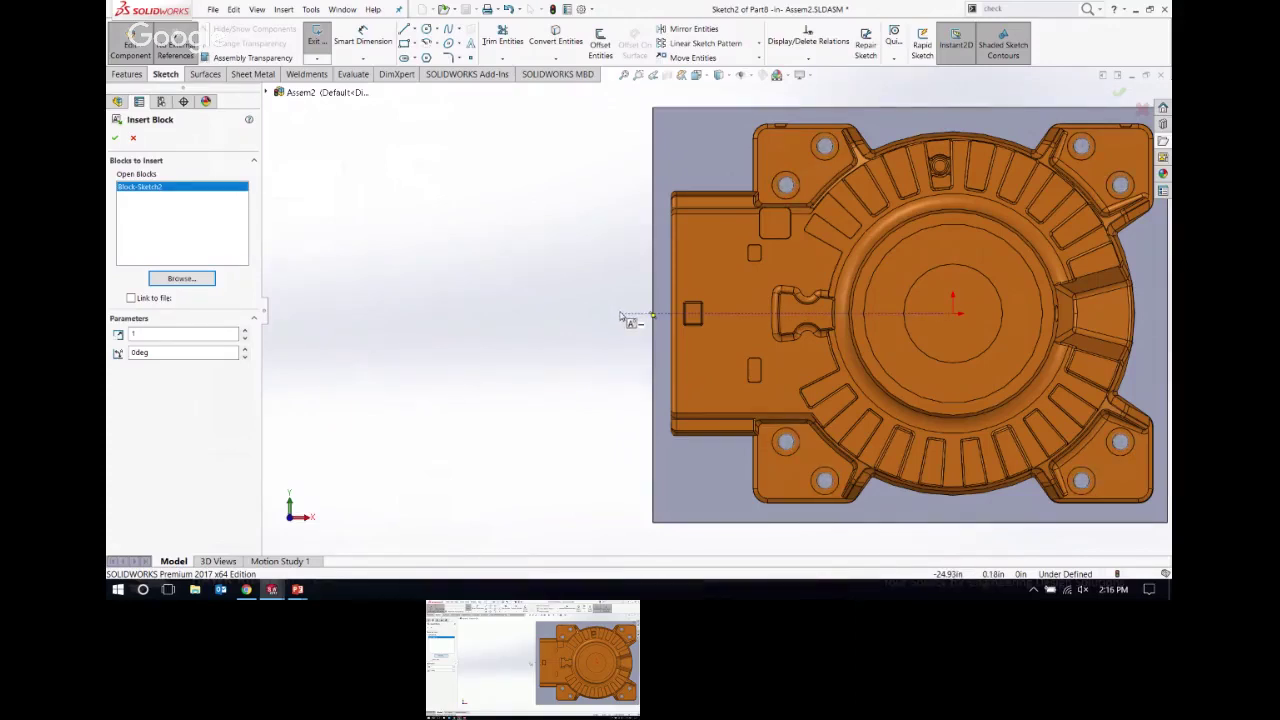
pyautogui.click(621, 316)
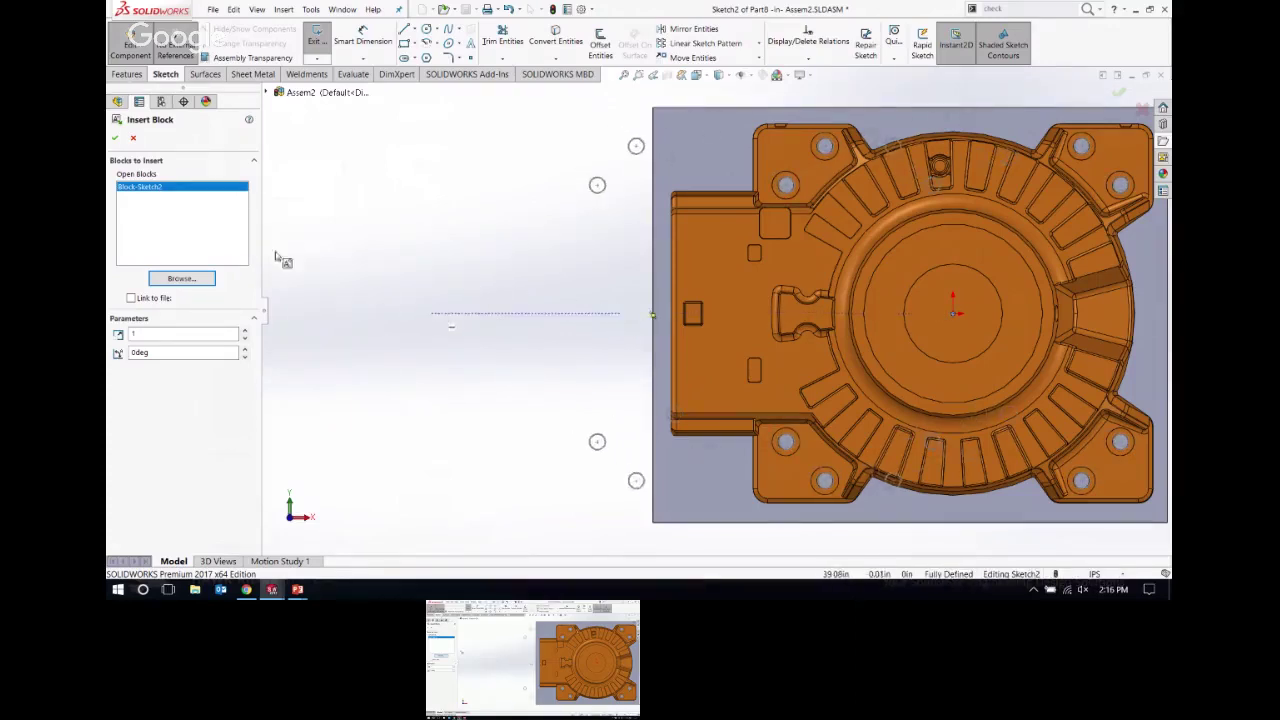
pyautogui.press('Escape')
pyautogui.scroll(3, 715, 305)
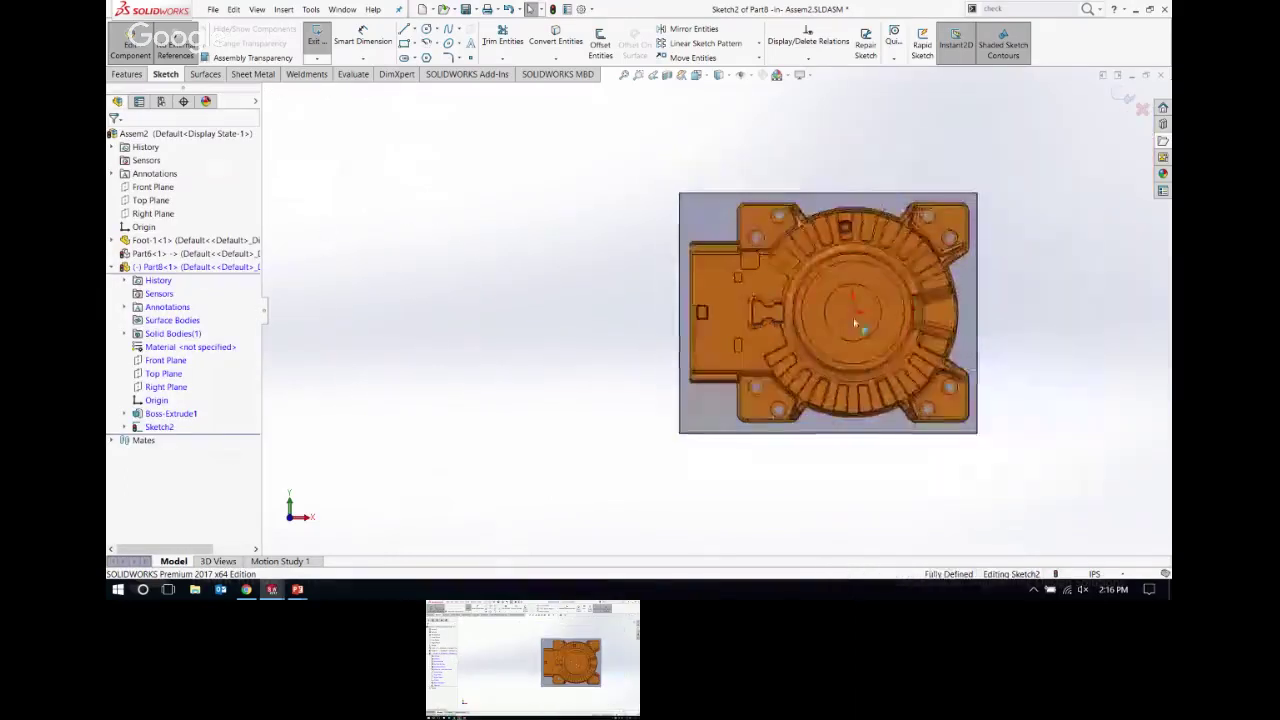
pyautogui.scroll(-2, 1020, 329)
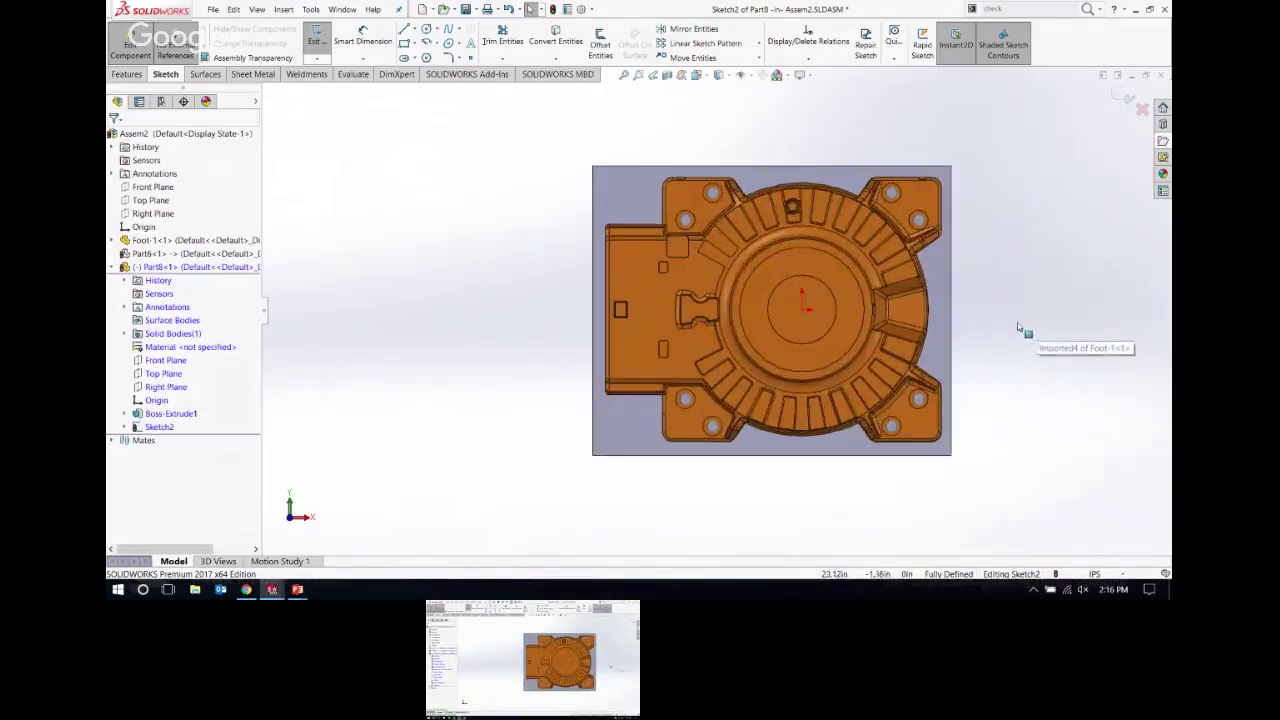
# Step: Expand the sketch to show its block, exit the sketch, and hide the Foot-1 component
pyautogui.click(124, 427)
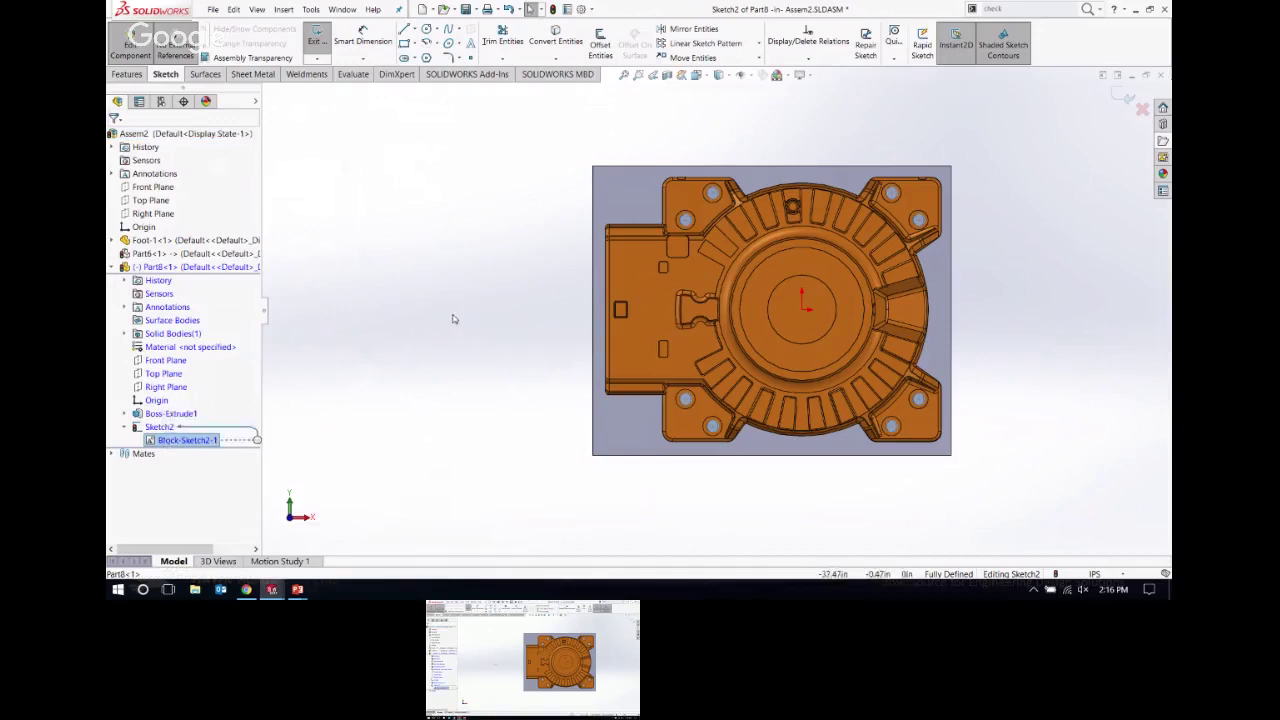
pyautogui.click(1122, 97)
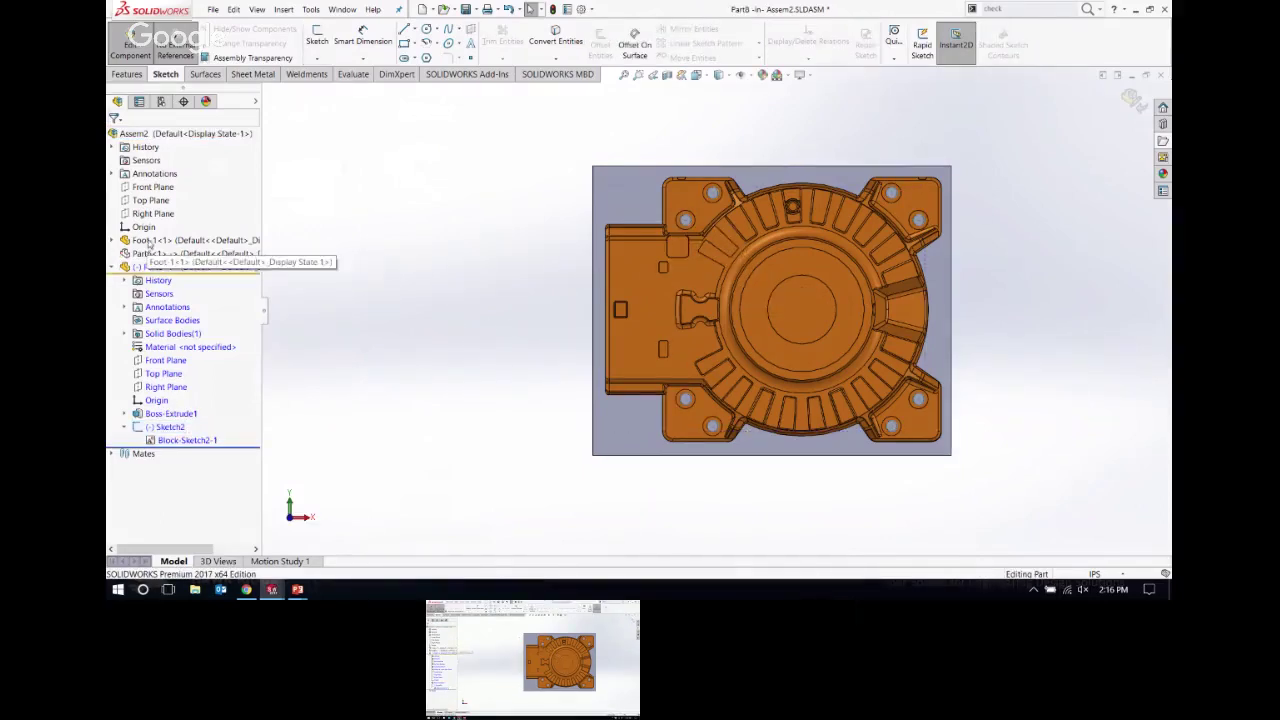
pyautogui.click(152, 241)
pyautogui.click(226, 207)
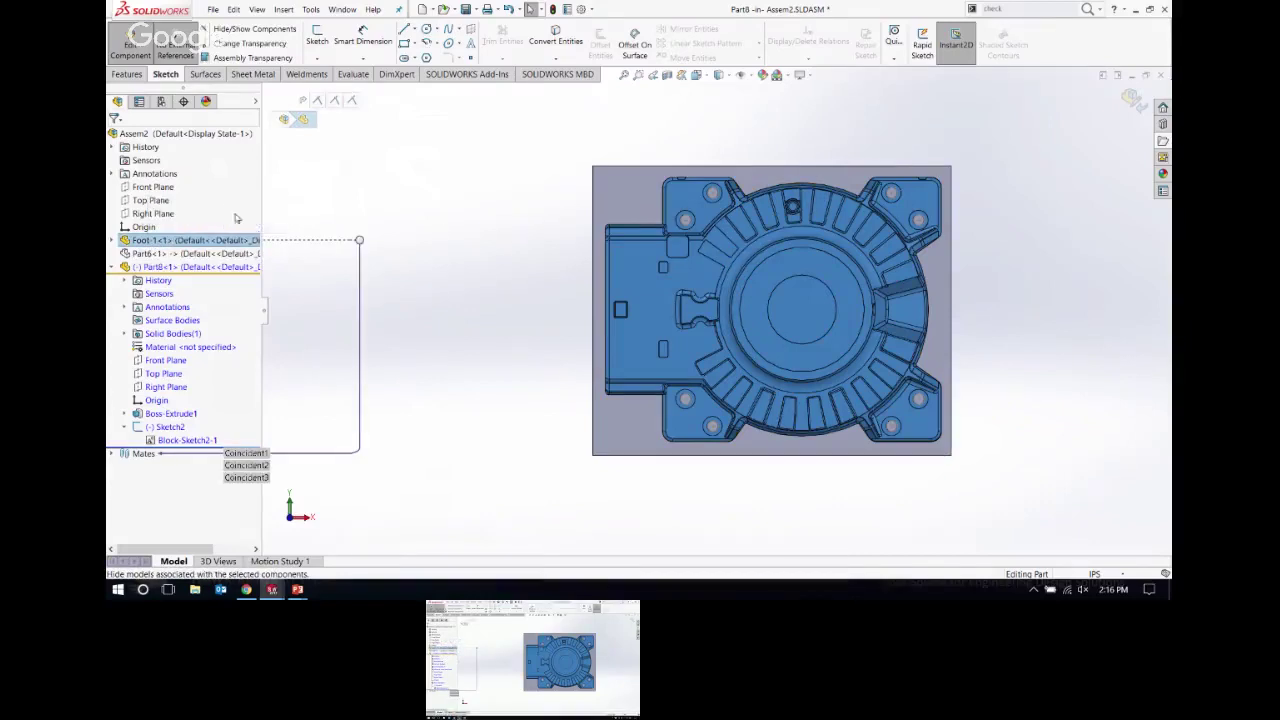
# Step: Cut the block's circles in Sketch2 Through All to make the plate's mounting holes
pyautogui.click(168, 427)
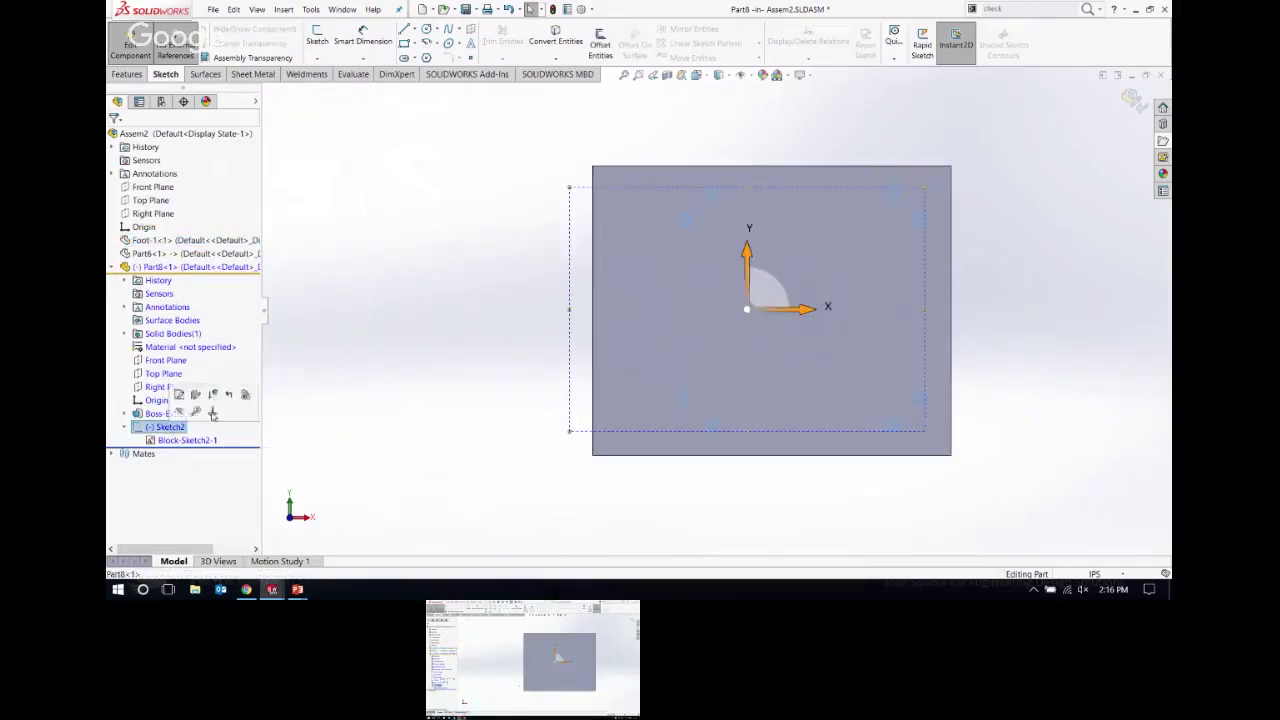
pyautogui.click(130, 75)
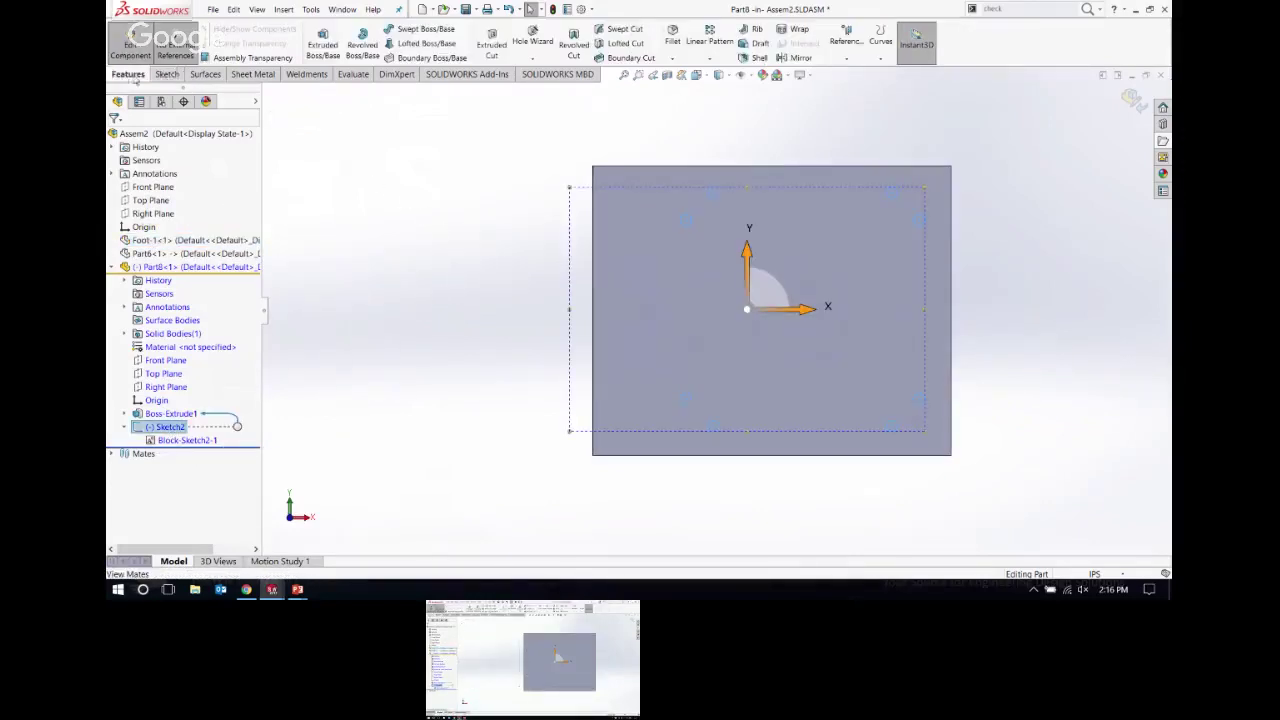
pyautogui.click(491, 44)
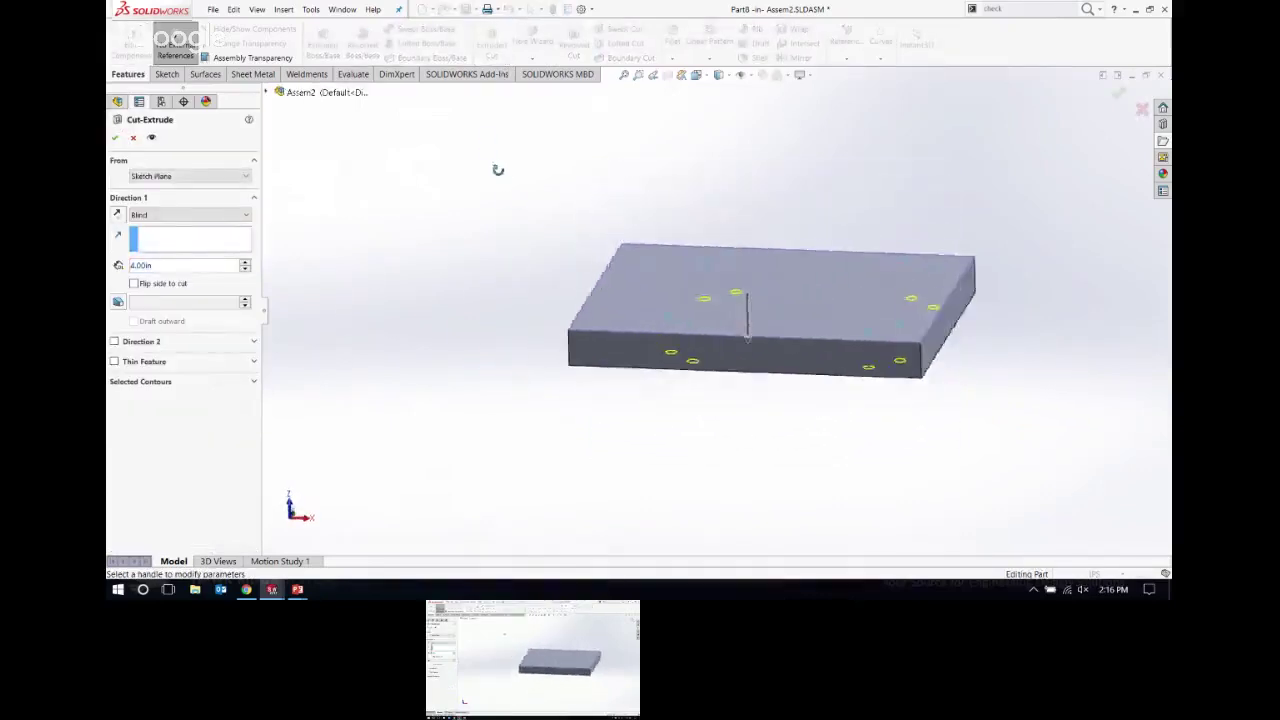
pyautogui.click(142, 216)
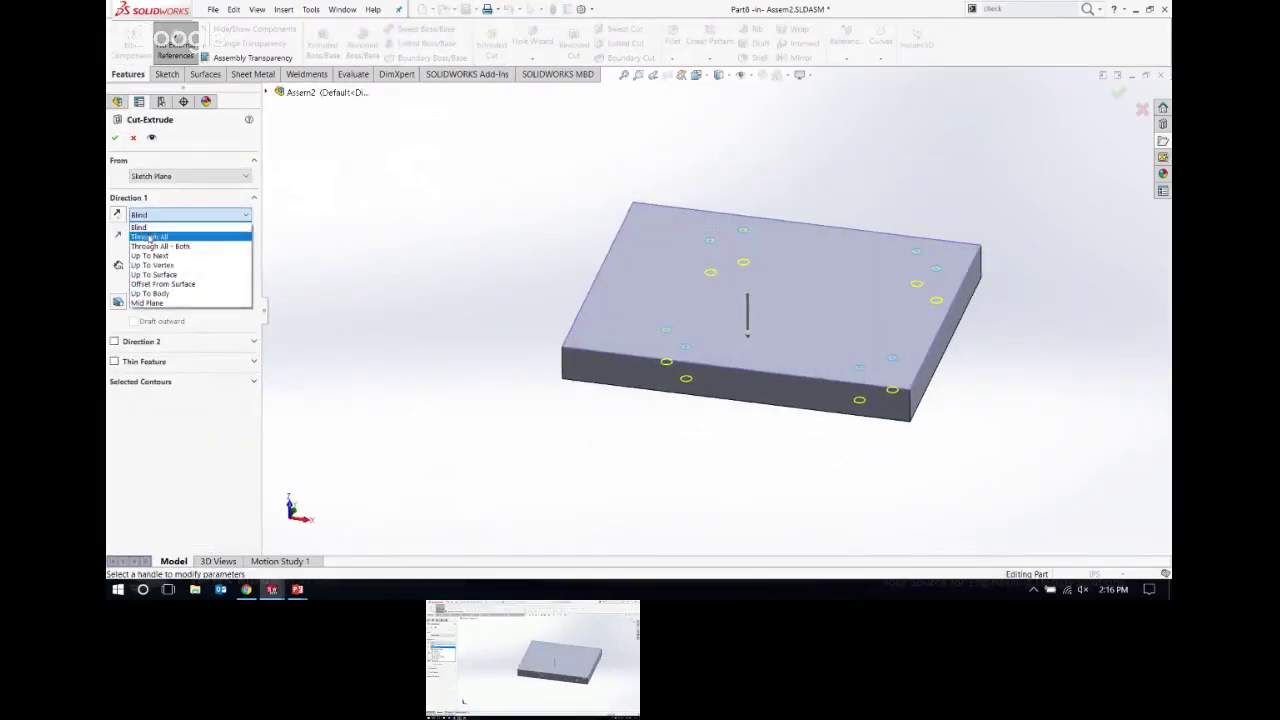
pyautogui.click(149, 237)
pyautogui.click(116, 138)
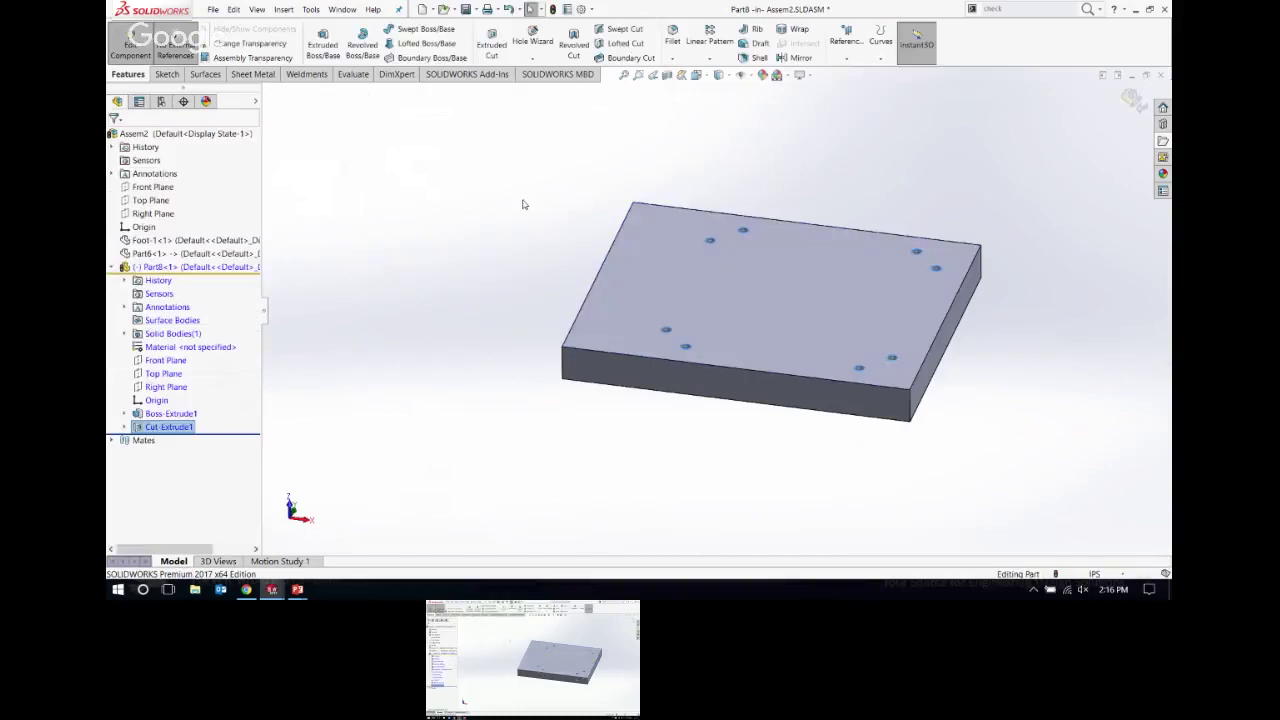
# Step: Check the block nested in the hole cut's sketch and return to editing the assembly with the cut collapsed
pyautogui.moveTo(522, 203); pyautogui.dragTo(500, 383, button='middle')
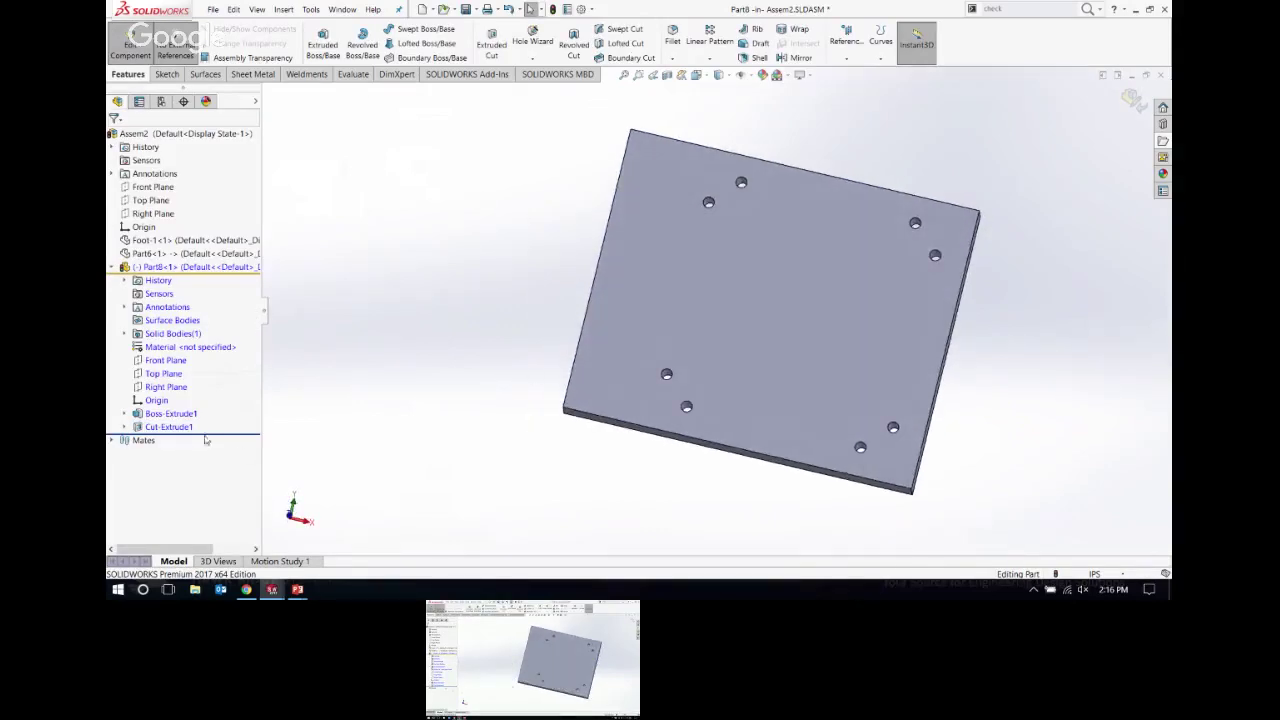
pyautogui.click(125, 428)
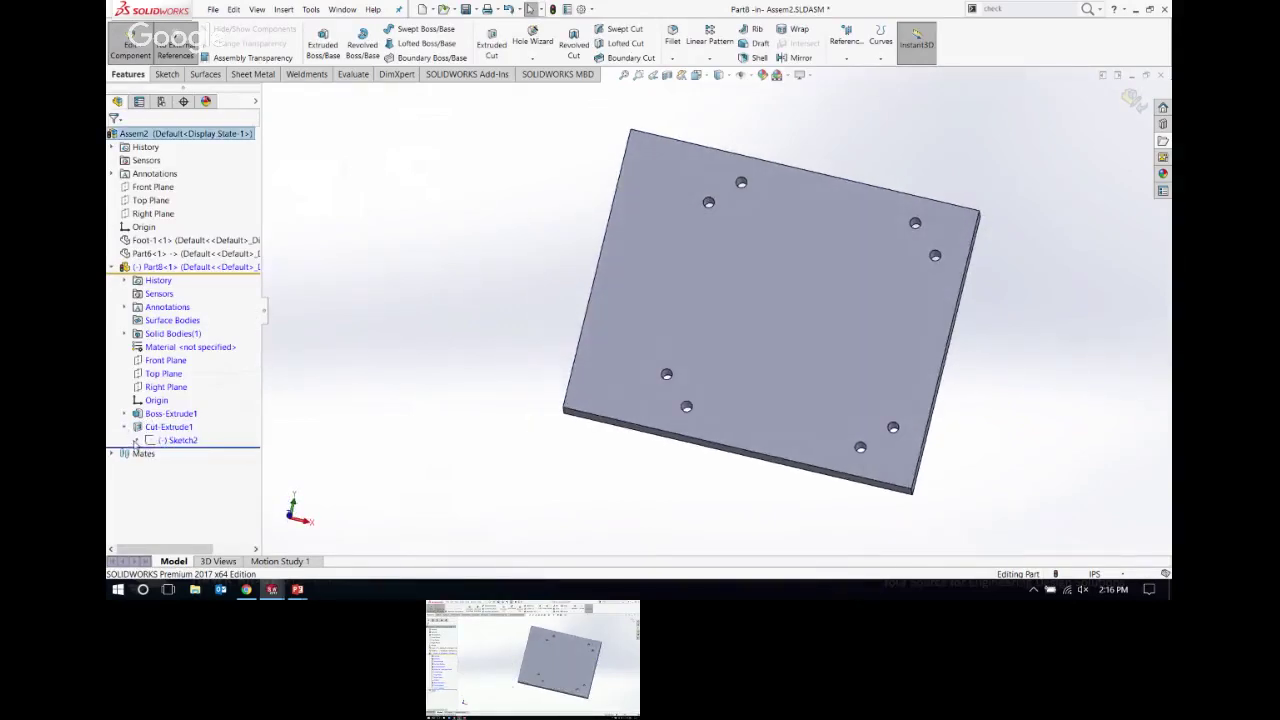
pyautogui.click(137, 440)
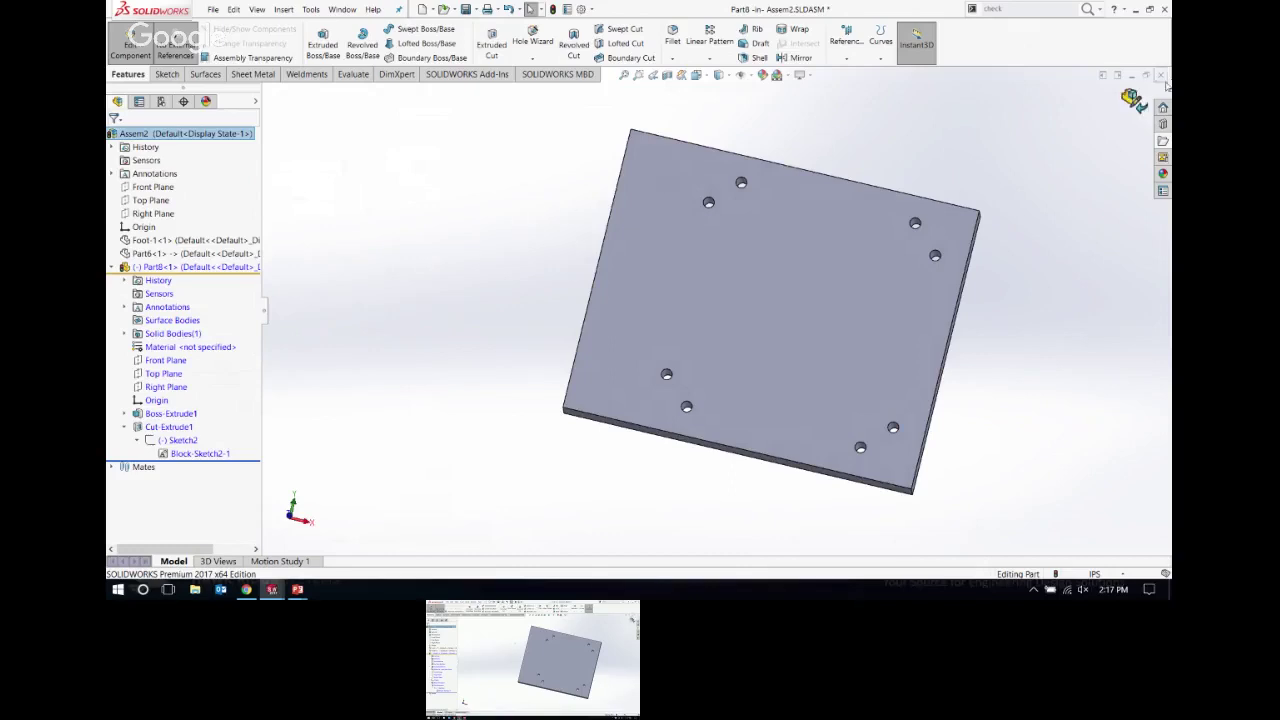
pyautogui.click(1131, 99)
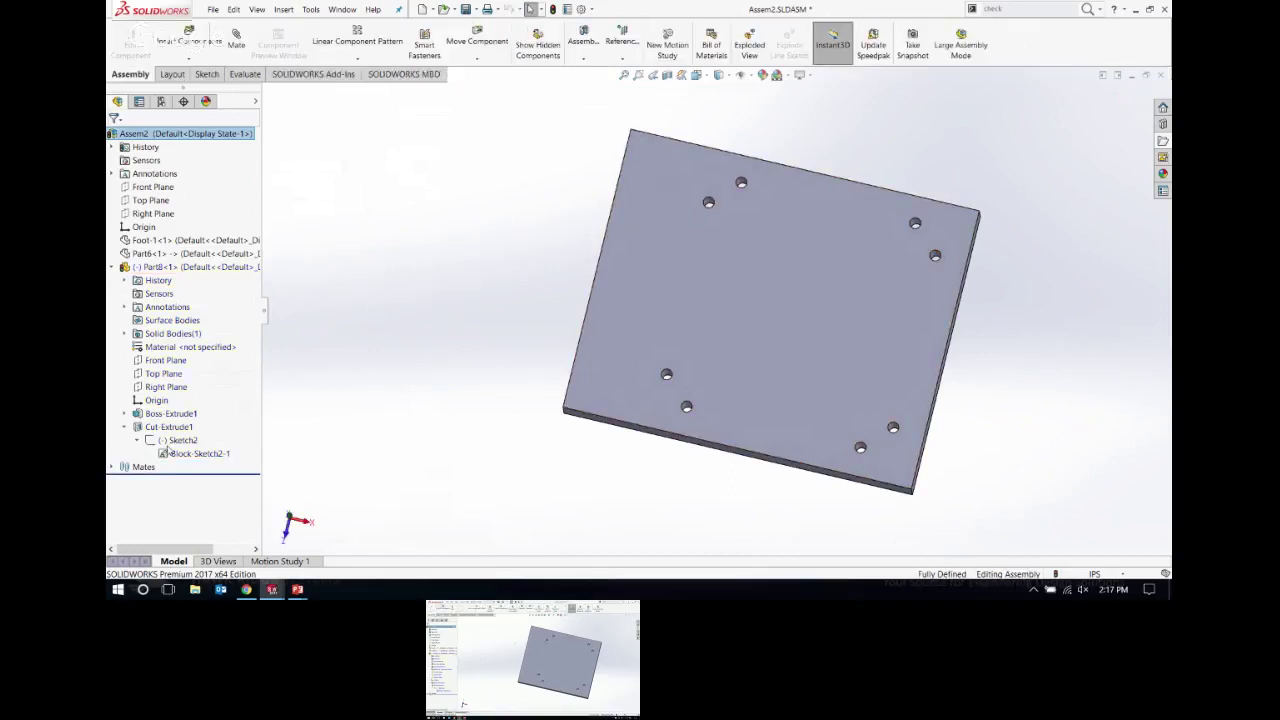
pyautogui.click(138, 441)
pyautogui.click(125, 427)
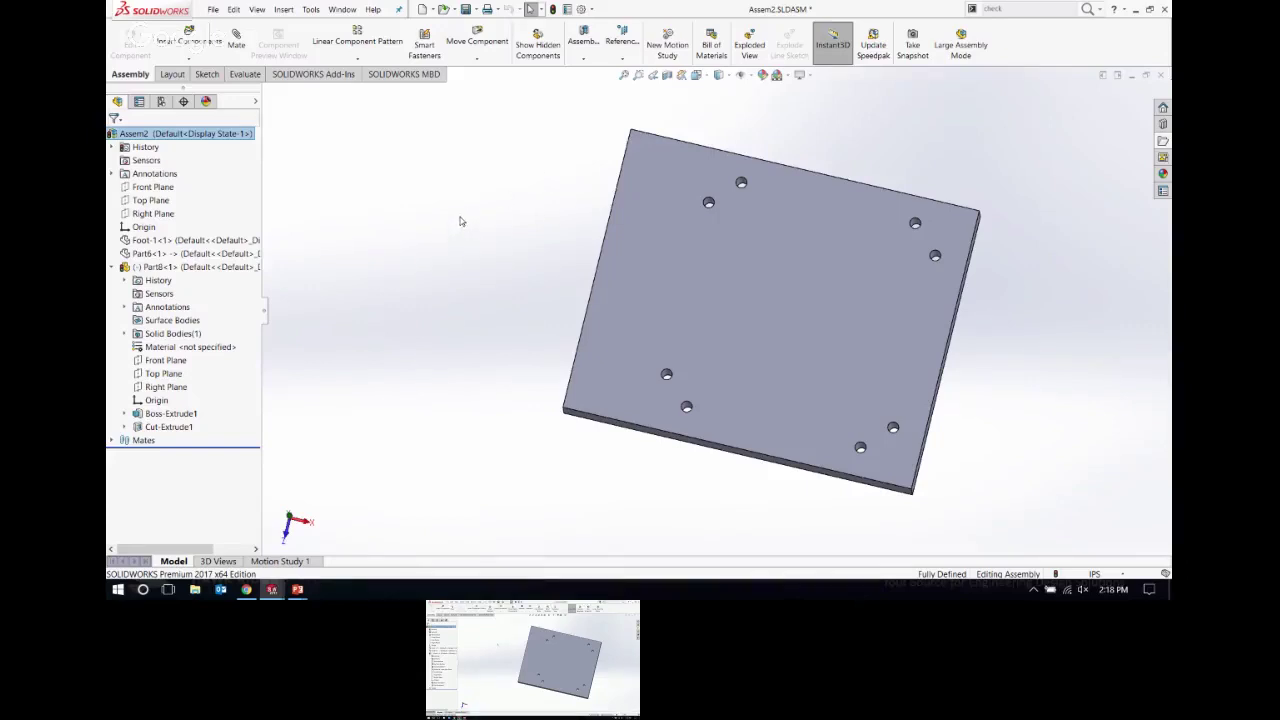
pyautogui.hotkey('alt', 'Tab')
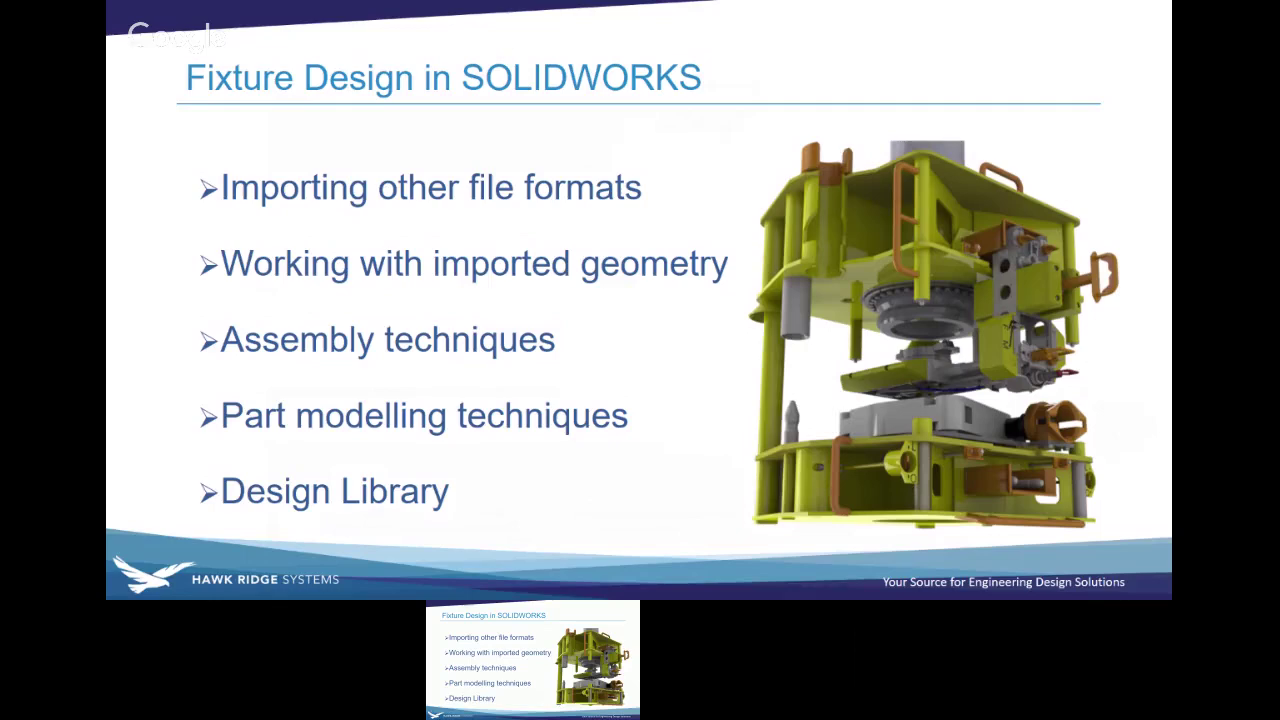
pyautogui.hotkey('alt', 'Tab')
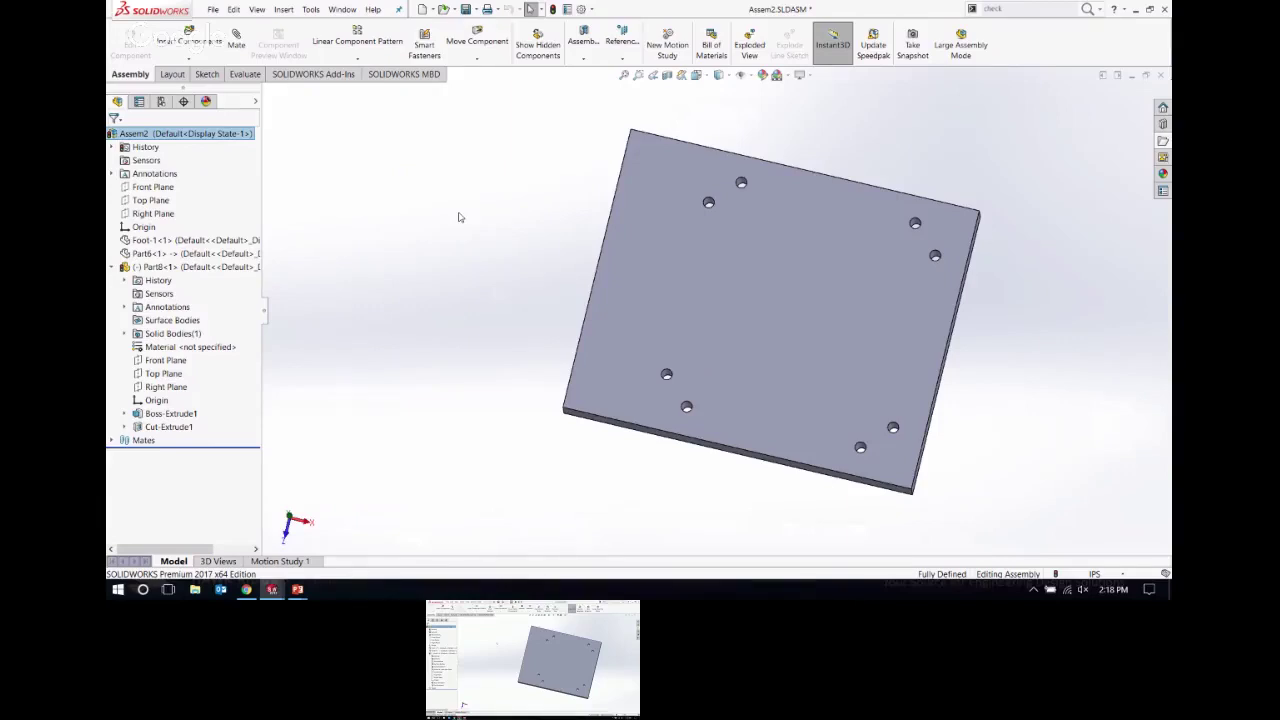
# Step: Switch to Fixture Assembly 1 and examine how the cylindrical support meets the end of the door handle bezel
pyautogui.click(342, 9)
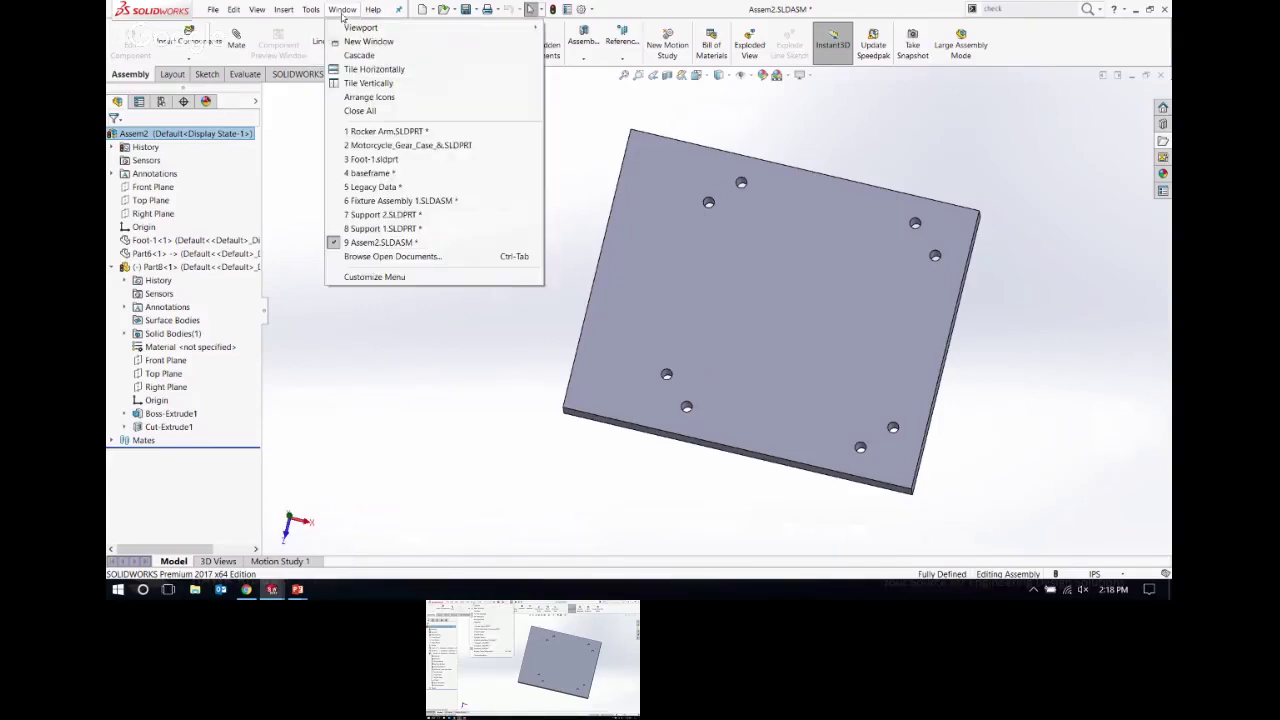
pyautogui.click(410, 201)
pyautogui.moveTo(474, 316); pyautogui.dragTo(671, 258, button='middle')
pyautogui.scroll(-6, 694, 209)
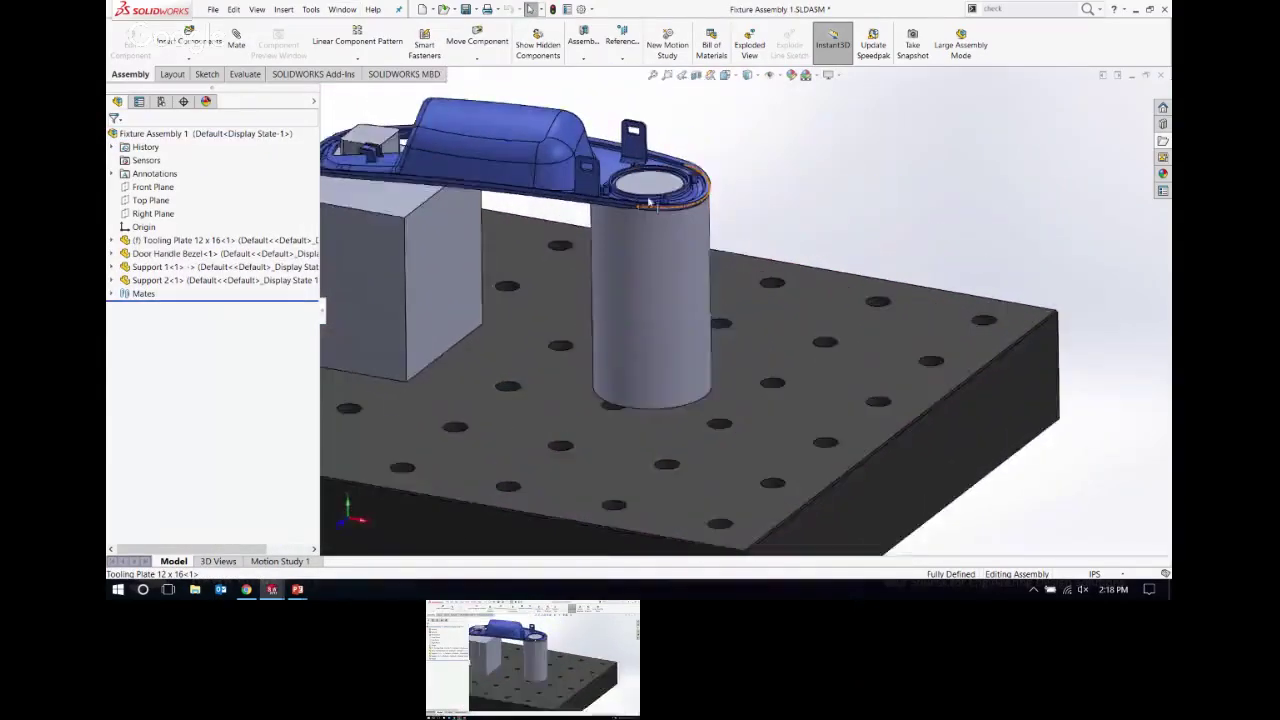
pyautogui.moveTo(771, 277); pyautogui.dragTo(920, 183, button='middle')
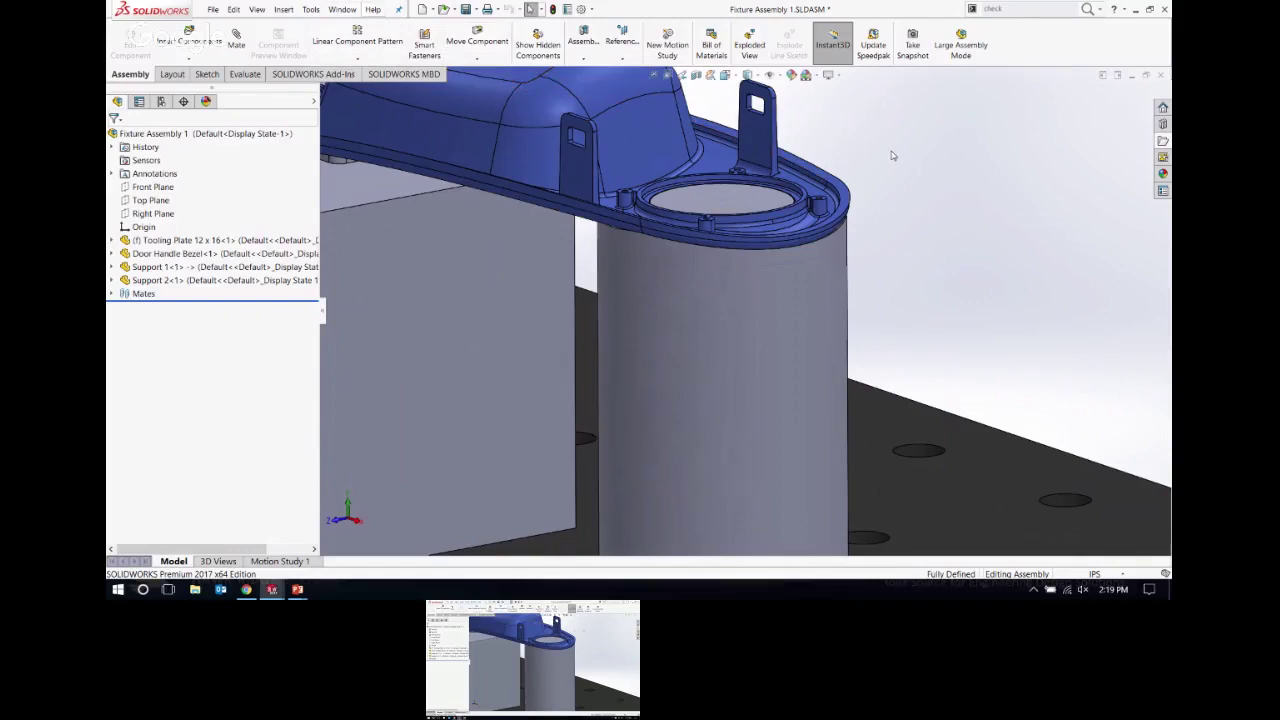
# Step: Switch to the Rocker Arm part and examine its end bosses and central boss from the front and at an angle
pyautogui.click(342, 9)
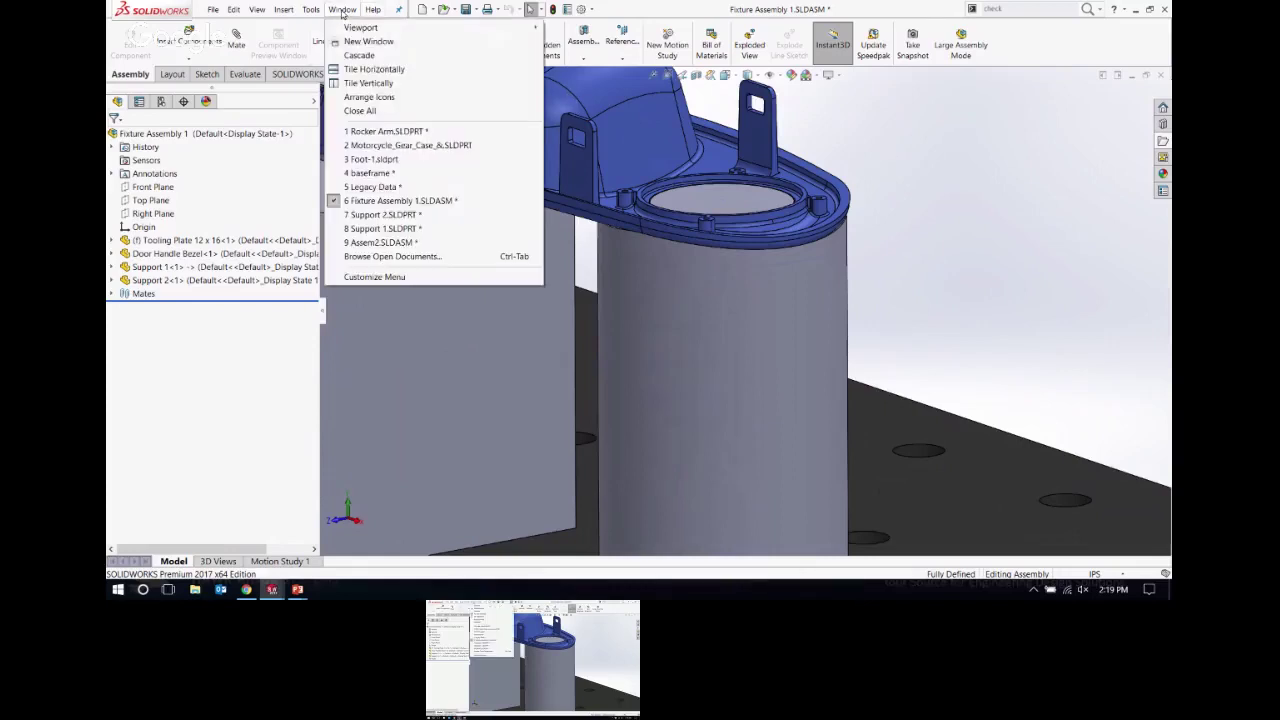
pyautogui.click(395, 131)
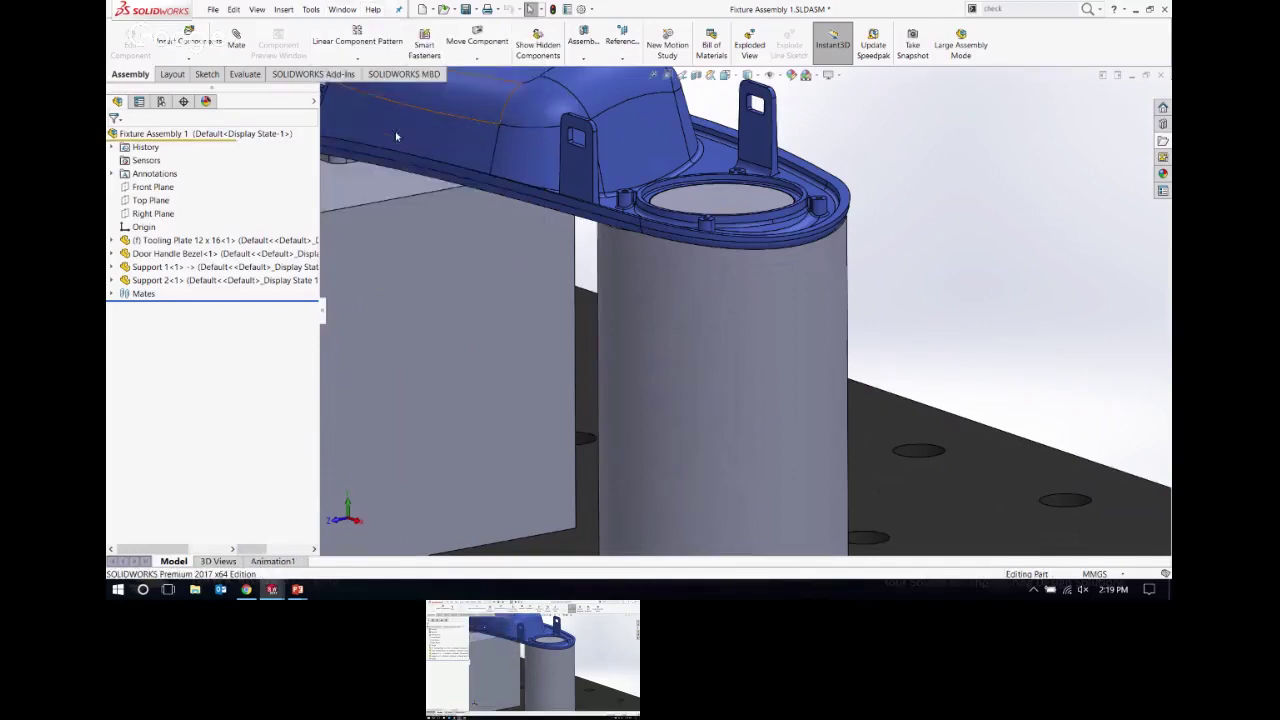
pyautogui.moveTo(500, 280); pyautogui.dragTo(490, 360, button='middle')
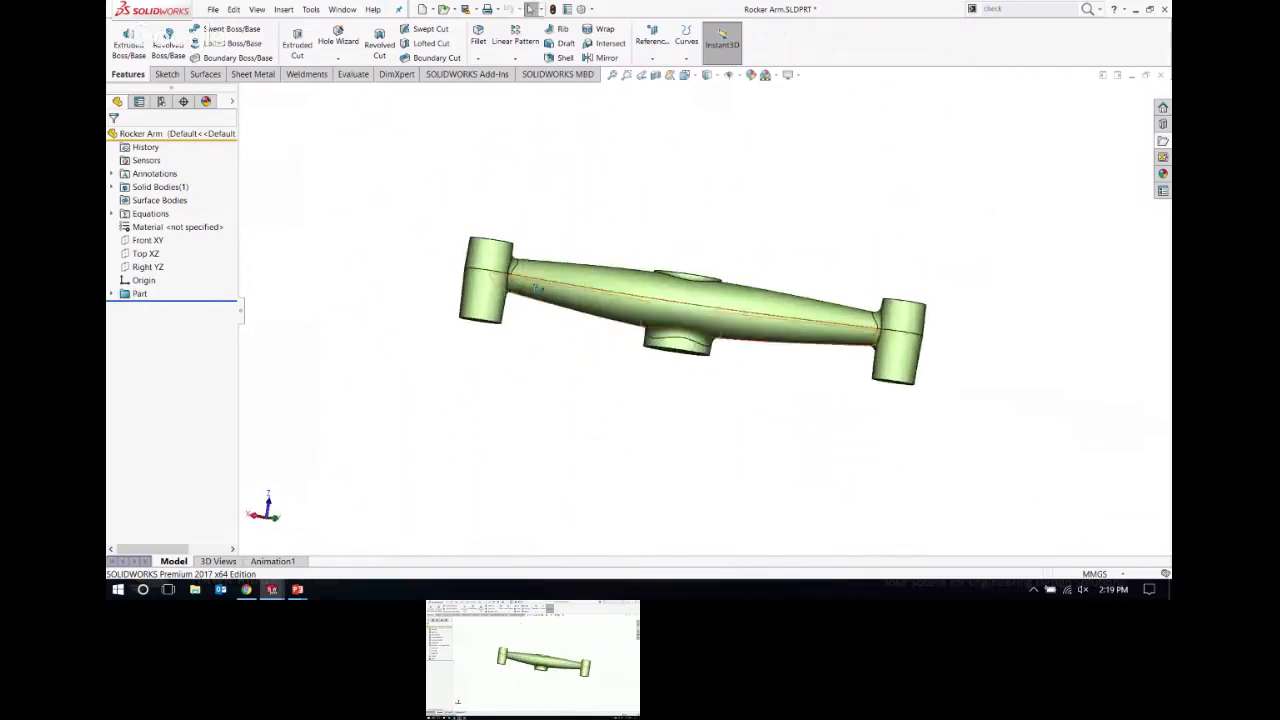
pyautogui.hotkey('ctrl', '1')
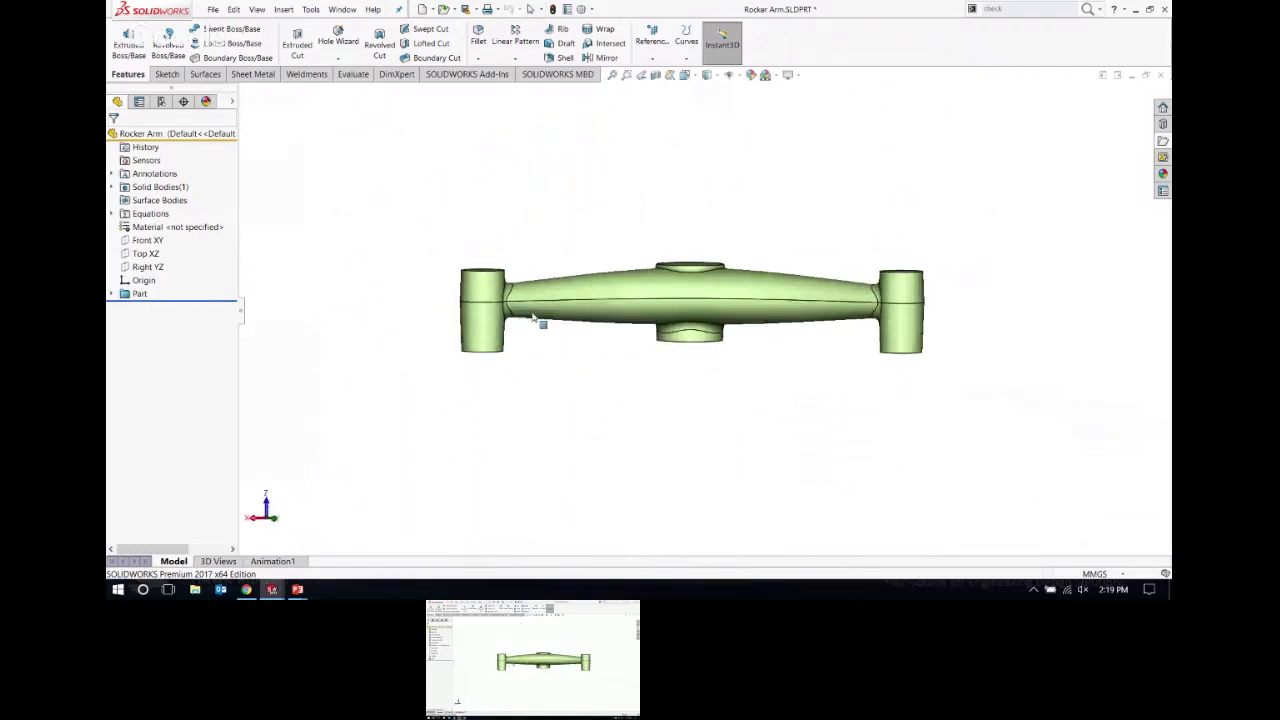
pyautogui.scroll(-3, 754, 331)
pyautogui.scroll(1, 700, 335)
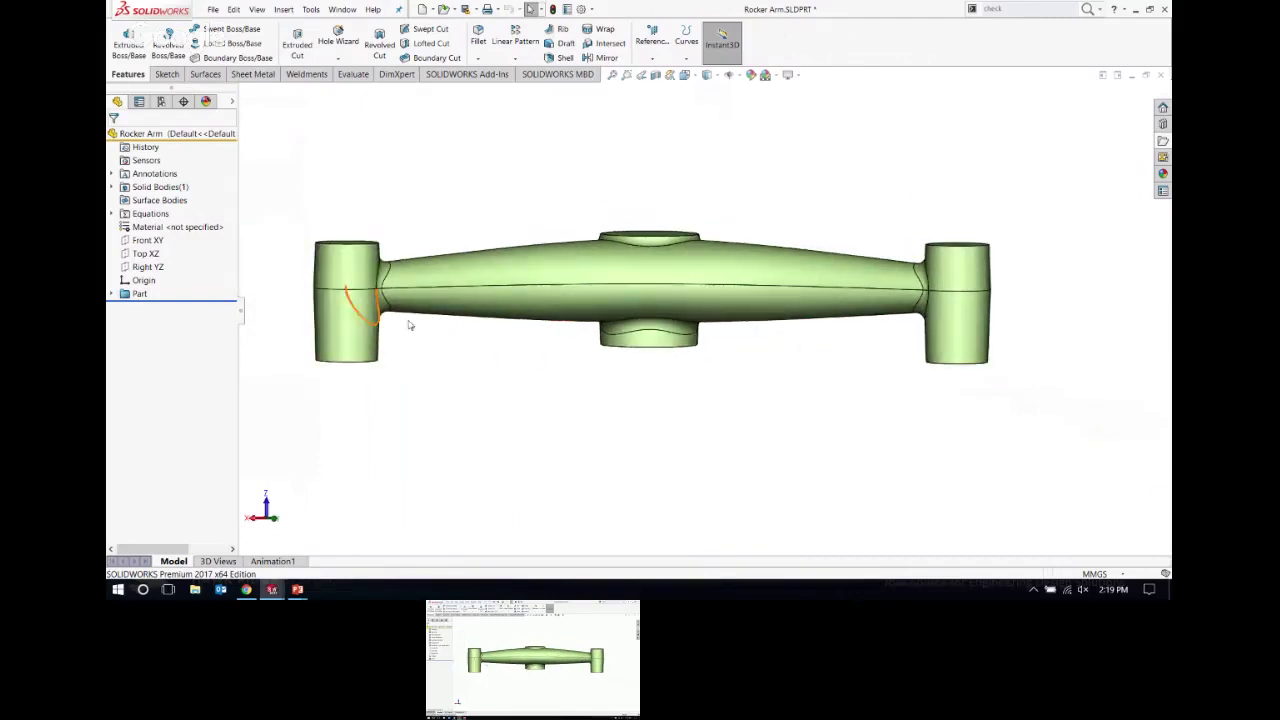
pyautogui.moveTo(944, 306); pyautogui.dragTo(893, 268, button='middle')
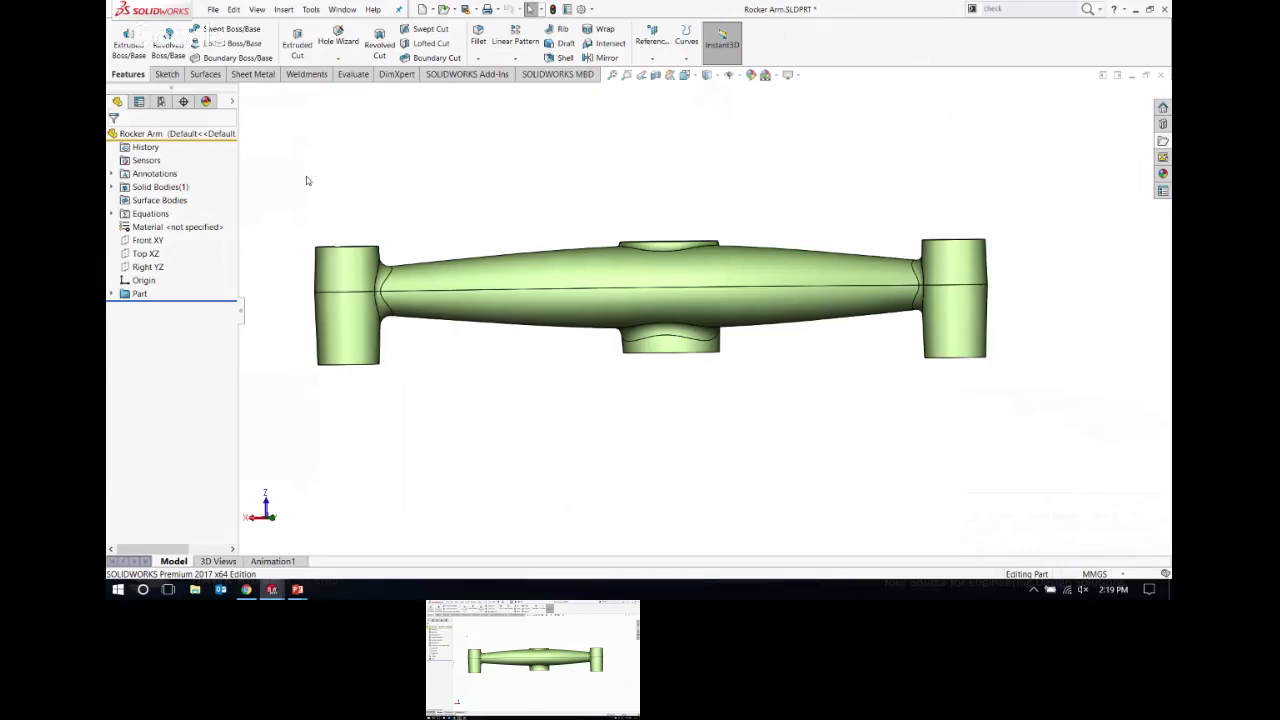
pyautogui.moveTo(620, 237); pyautogui.dragTo(665, 264, button='middle')
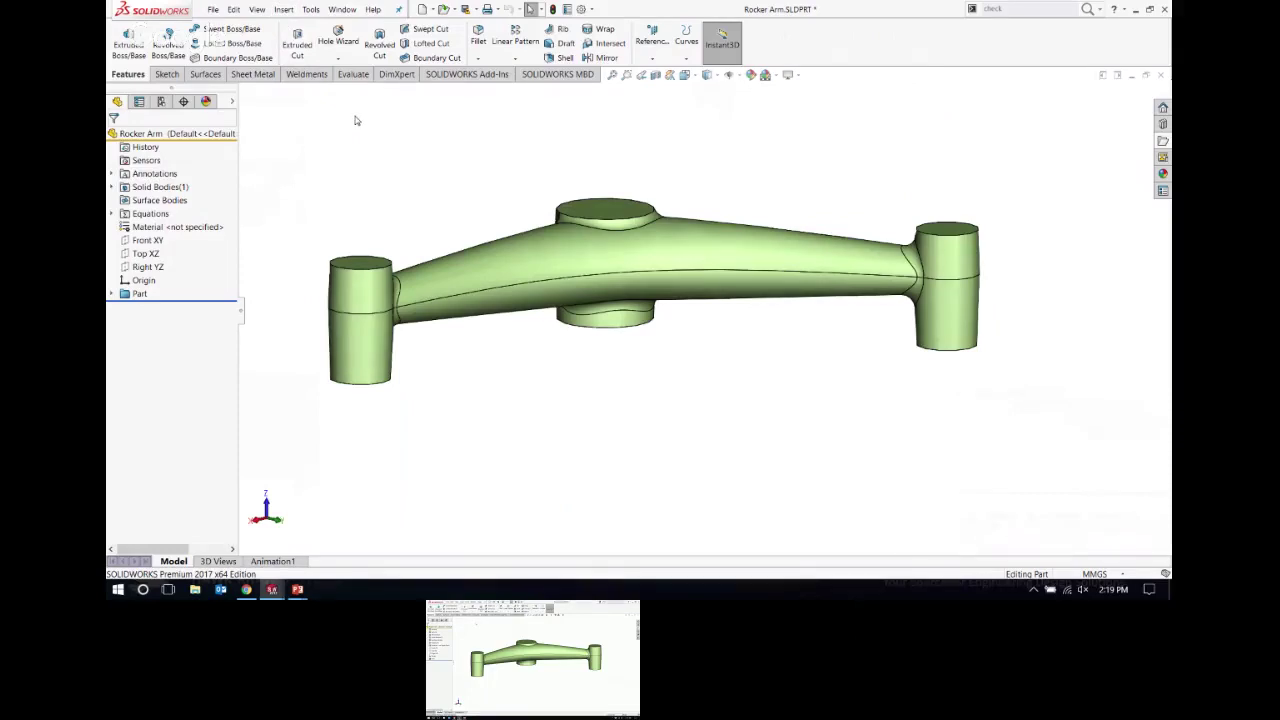
# Step: Create a new part document and choose Rocker Arm.SLDPRT from the Fixture Design in SW Examples folder as the part to insert
pyautogui.click(423, 12)
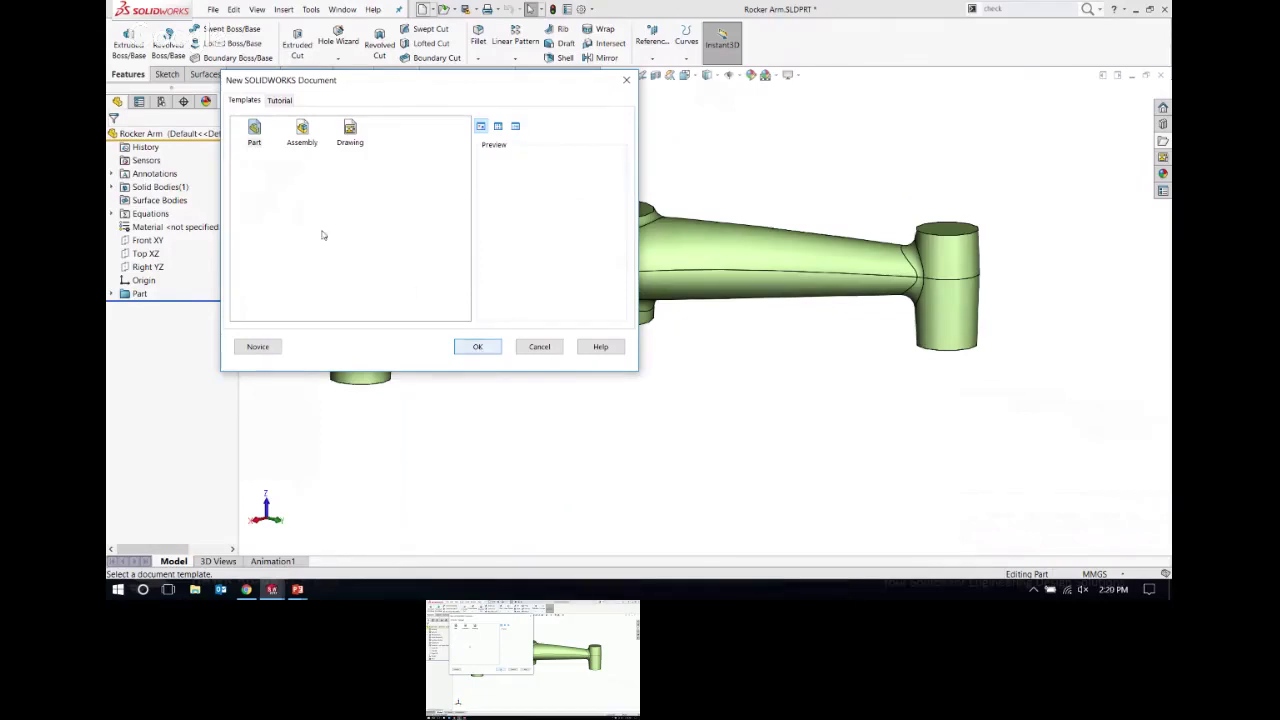
pyautogui.click(475, 347)
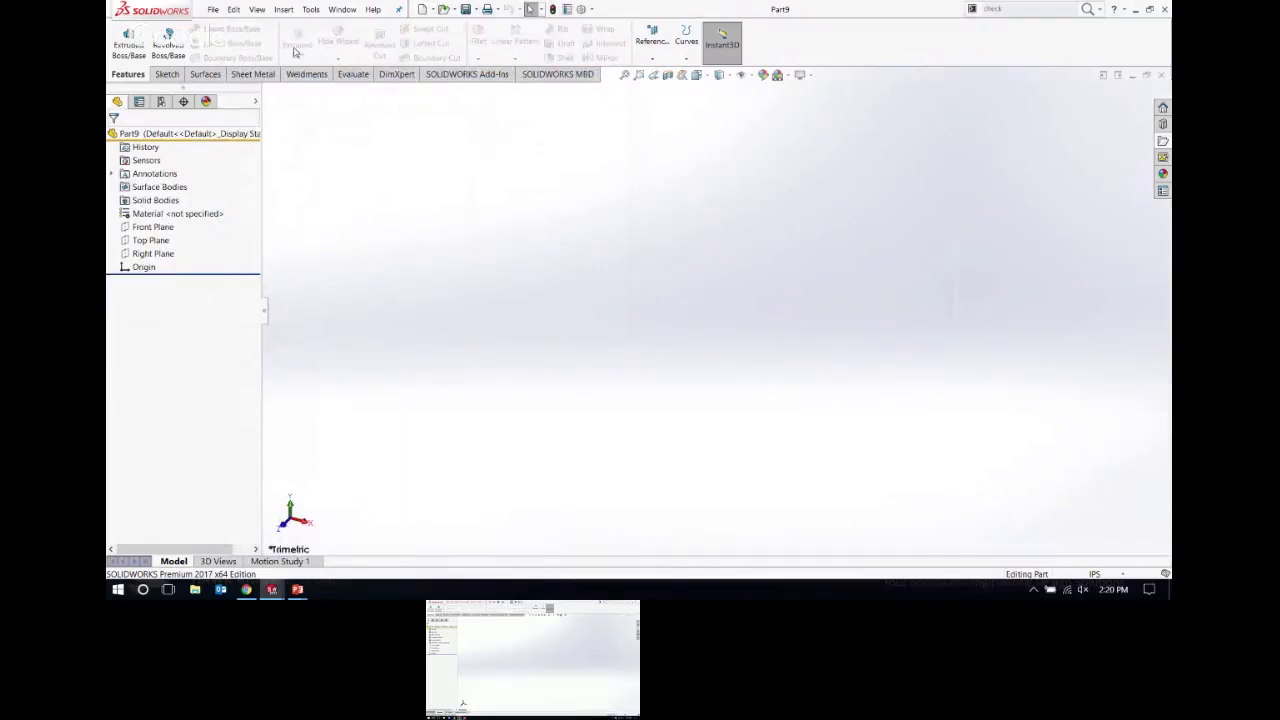
pyautogui.click(284, 10)
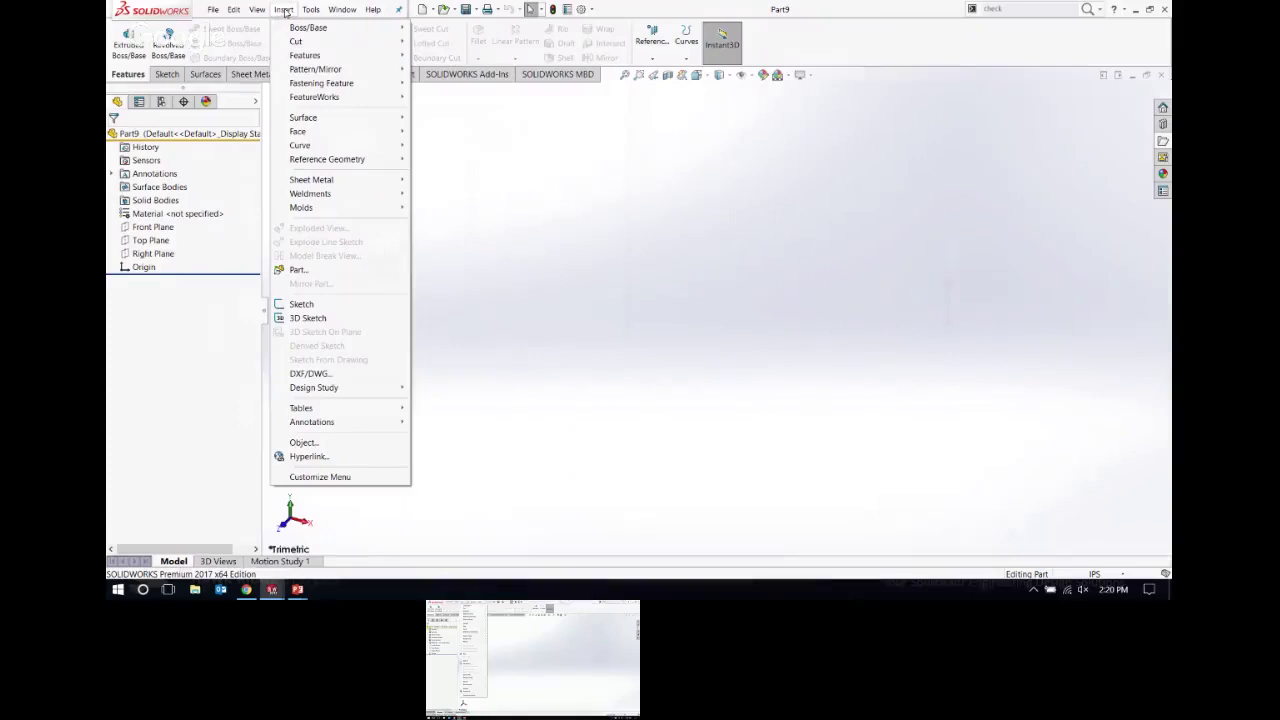
pyautogui.click(298, 270)
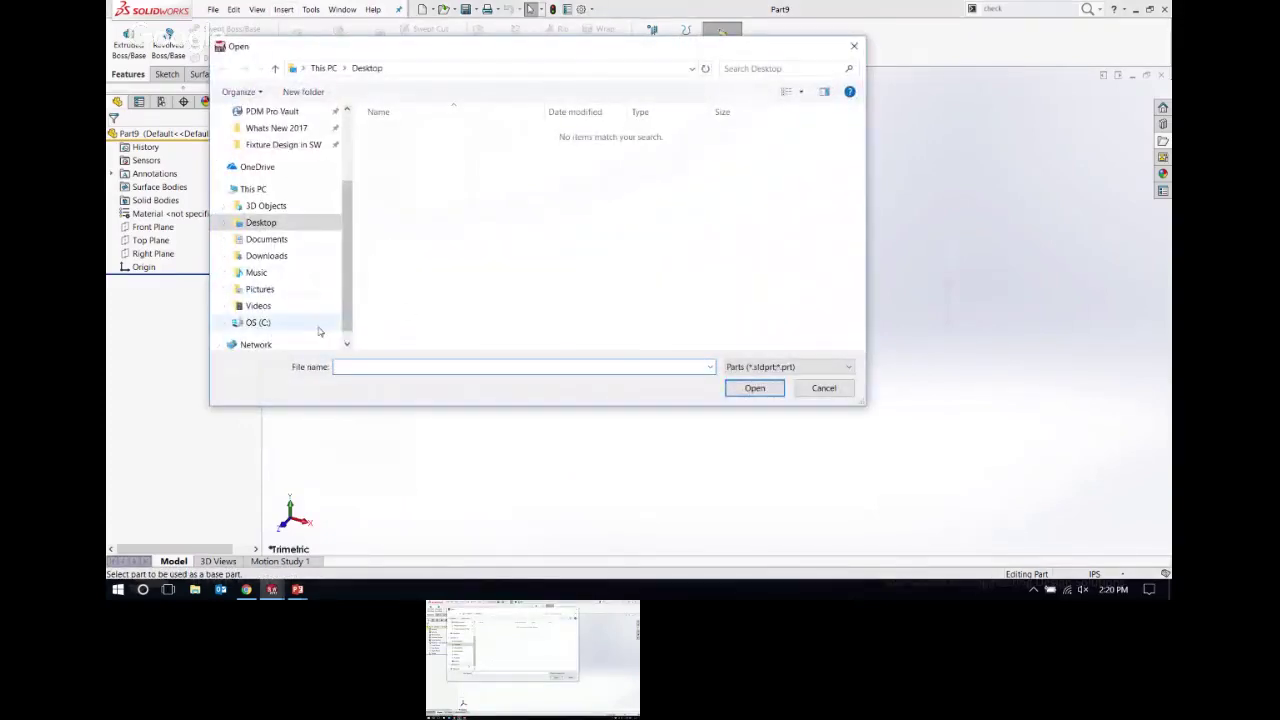
pyautogui.click(268, 146)
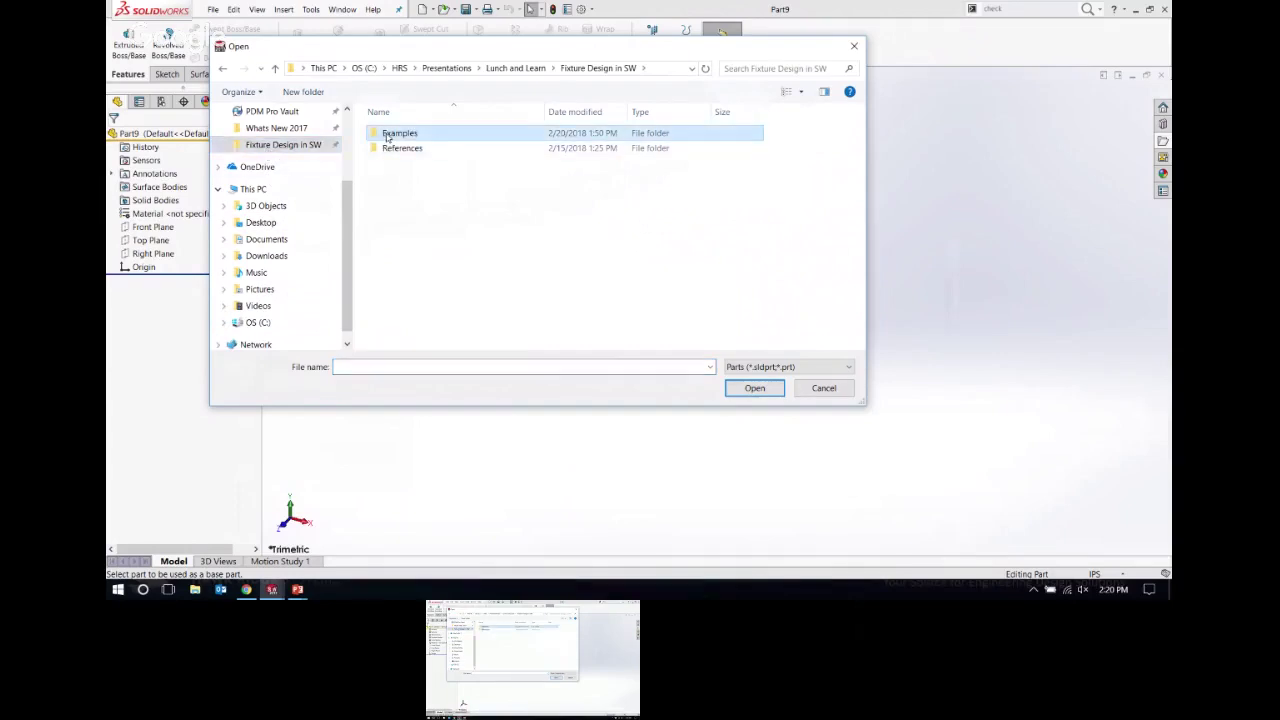
pyautogui.doubleClick(388, 133)
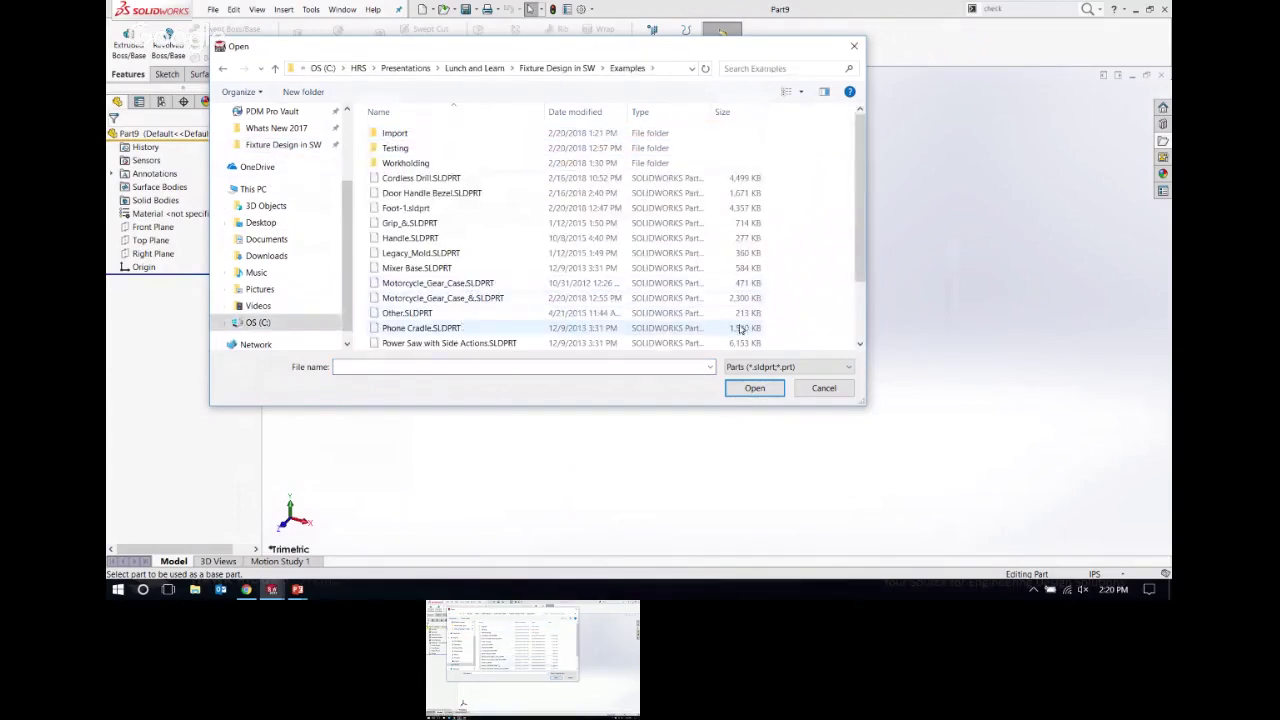
pyautogui.scroll(-2, 418, 310)
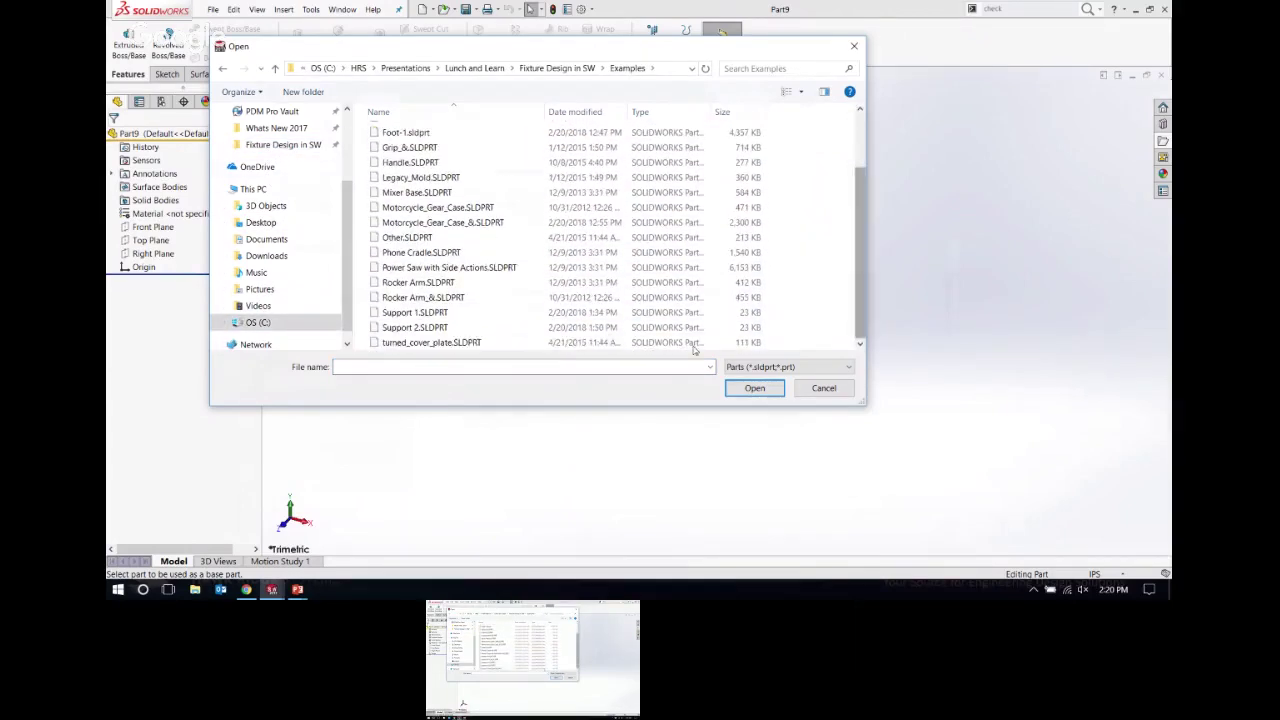
pyautogui.click(418, 283)
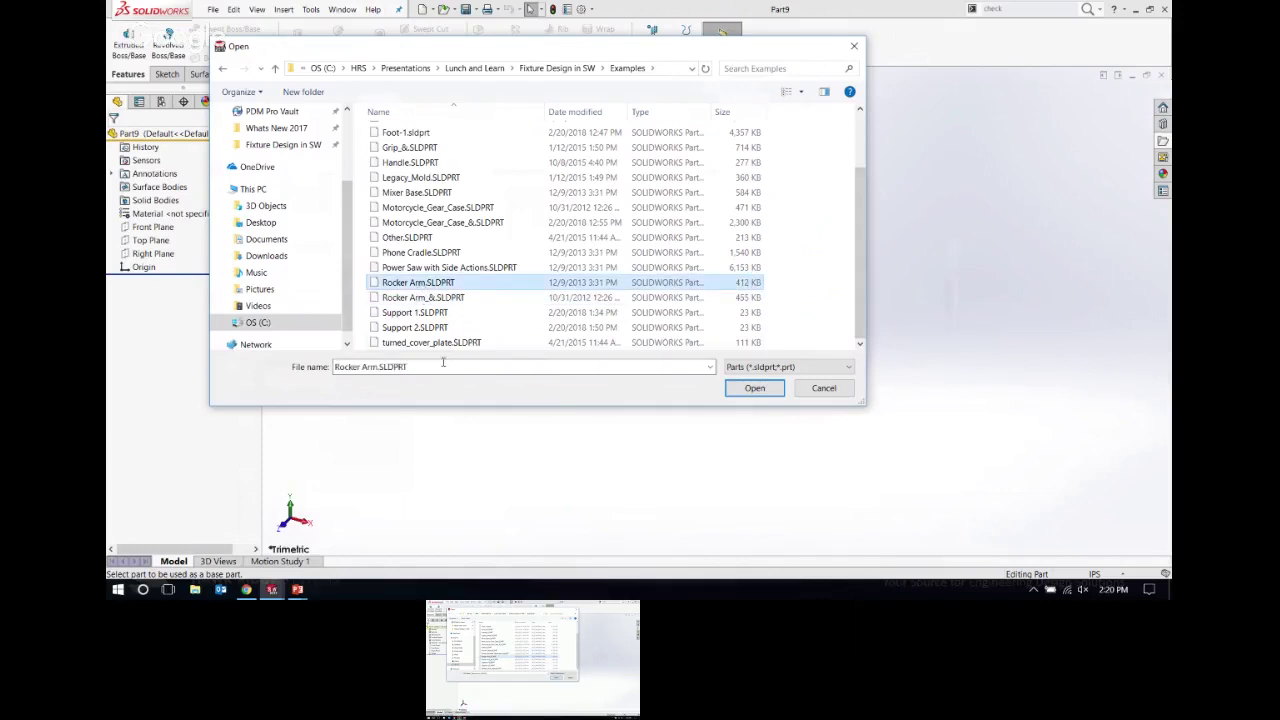
pyautogui.click(754, 388)
# Step: Insert the Rocker Arm at the origin transferring only solid bodies, without cosmetic threads, and change the derived part's units to match the base part
pyautogui.scroll(5, 563, 332)
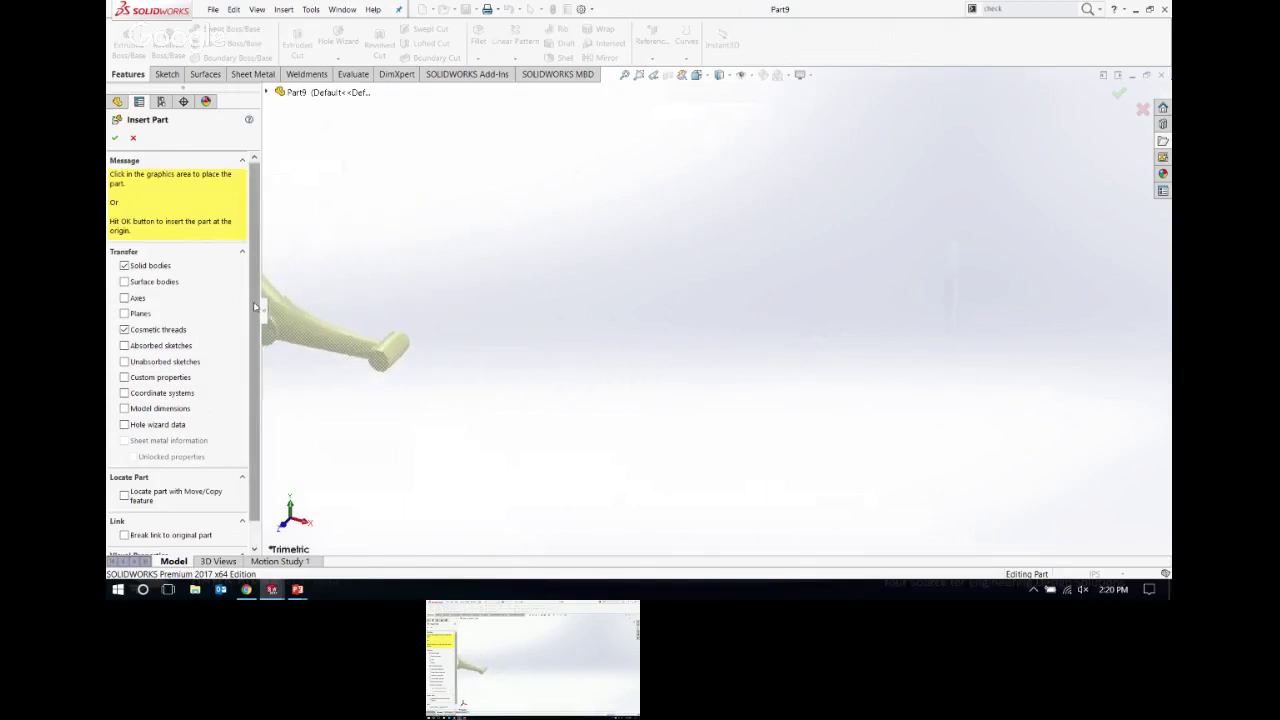
pyautogui.scroll(-1, 256, 352)
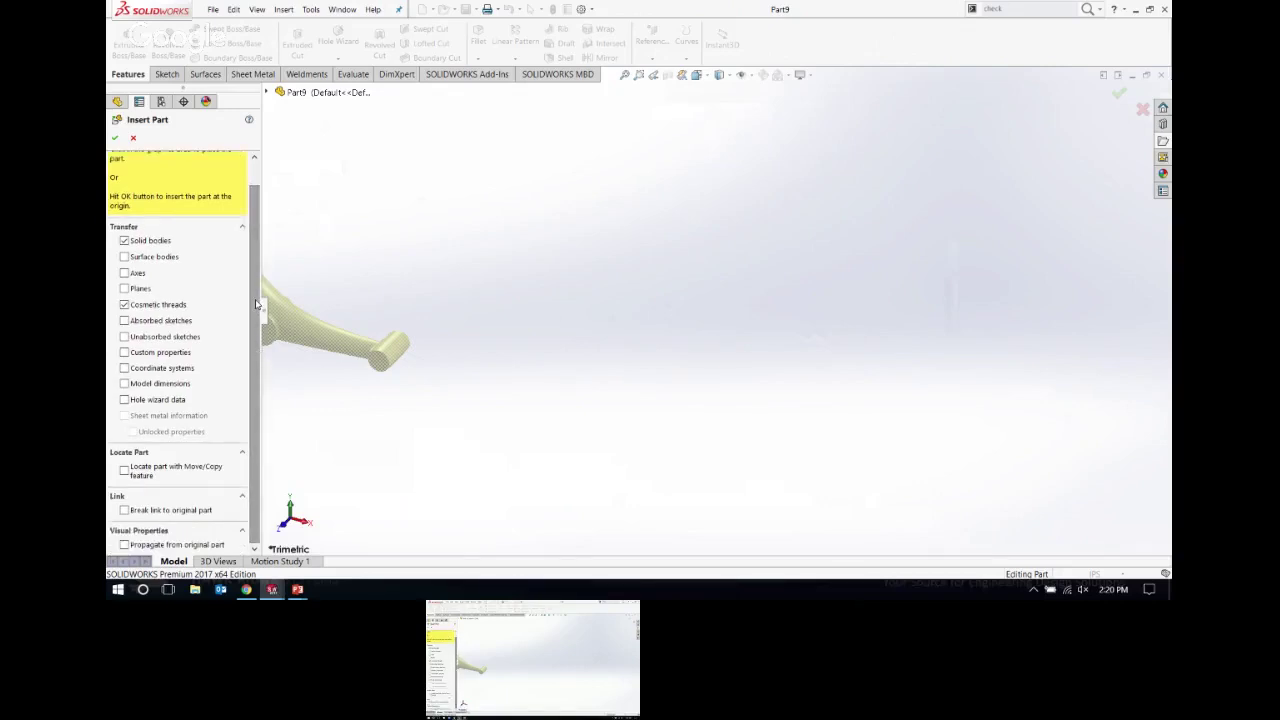
pyautogui.click(124, 241)
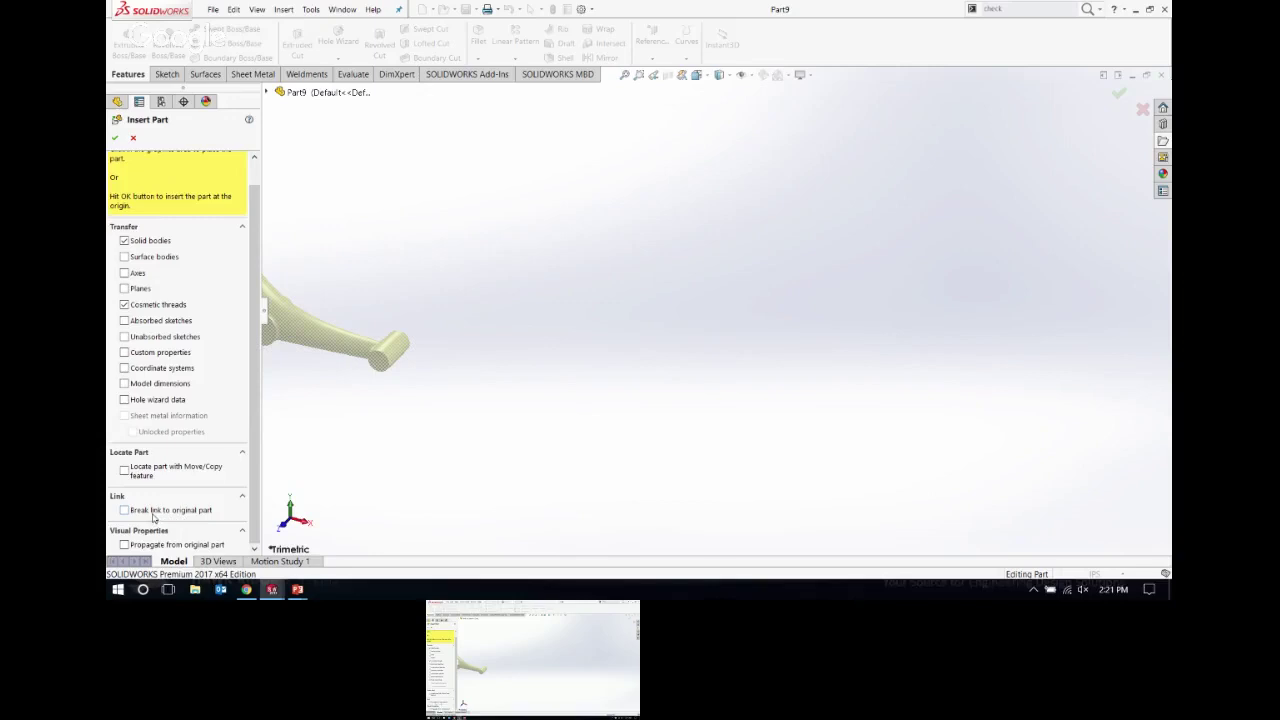
pyautogui.click(125, 305)
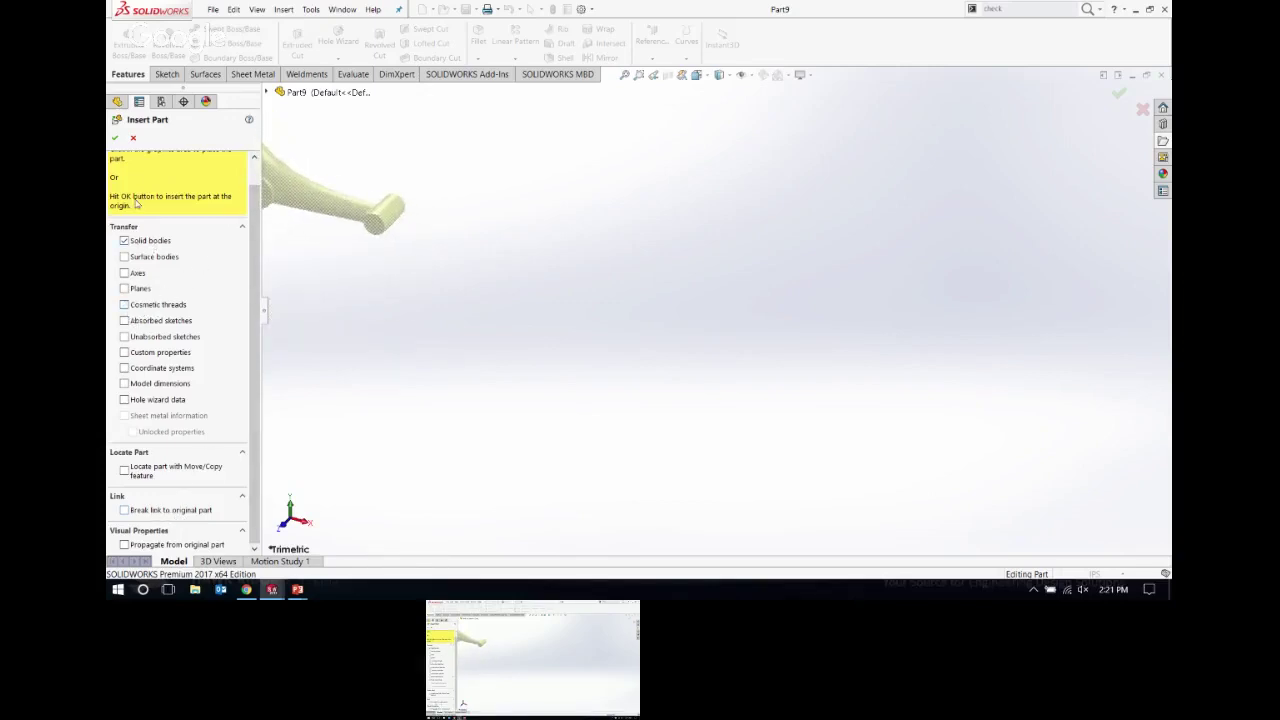
pyautogui.click(115, 137)
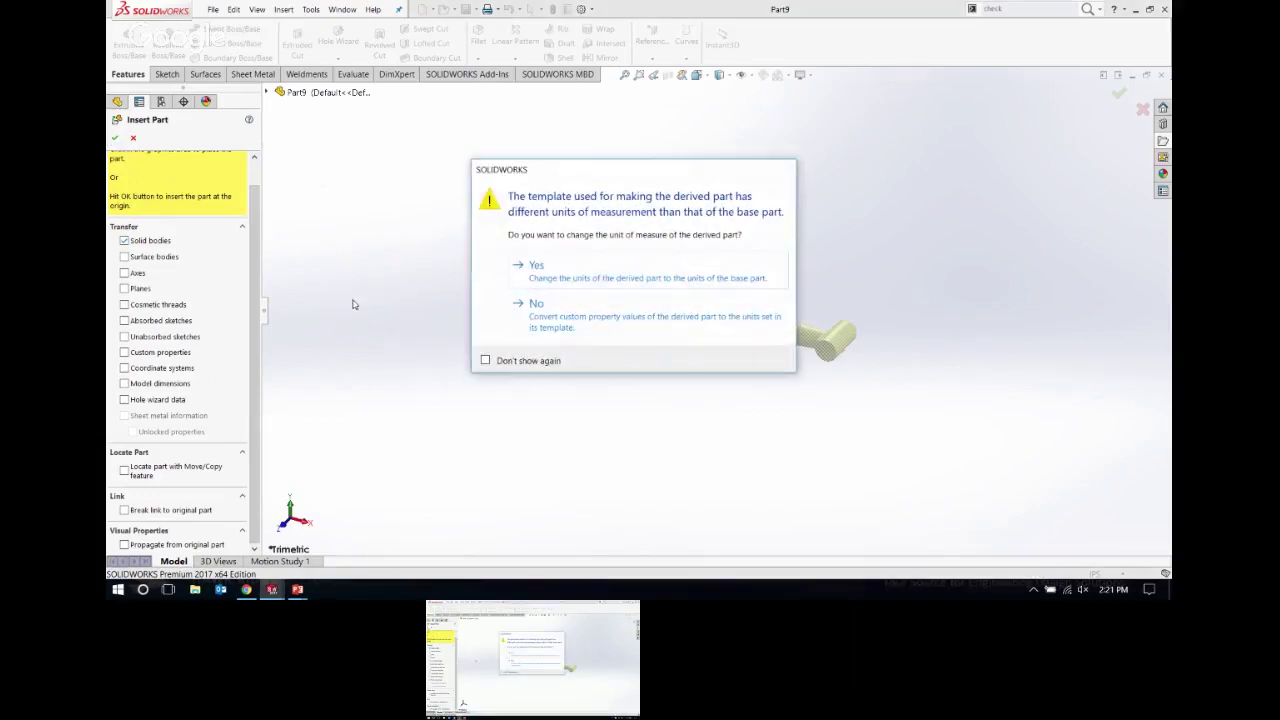
pyautogui.click(537, 266)
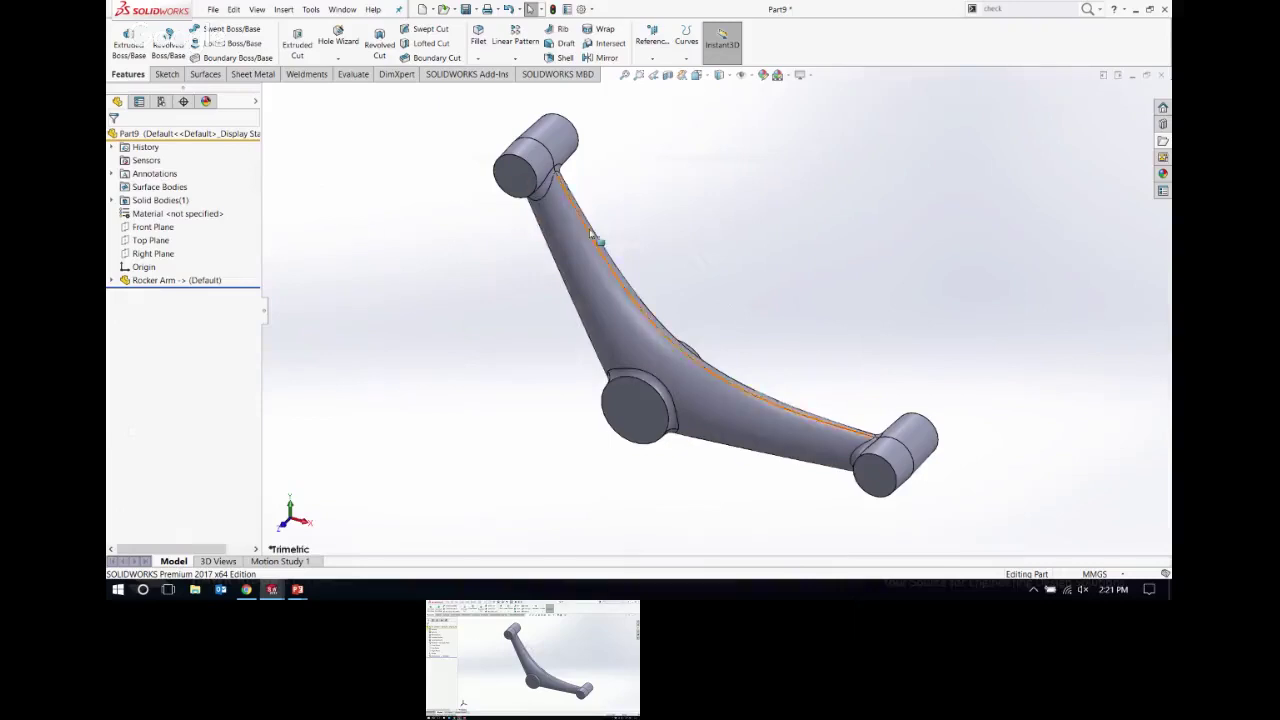
# Step: Start a sketch on the flat underside face of one of the rocker arm's end bosses
pyautogui.moveTo(600, 240); pyautogui.dragTo(574, 240, button='middle')
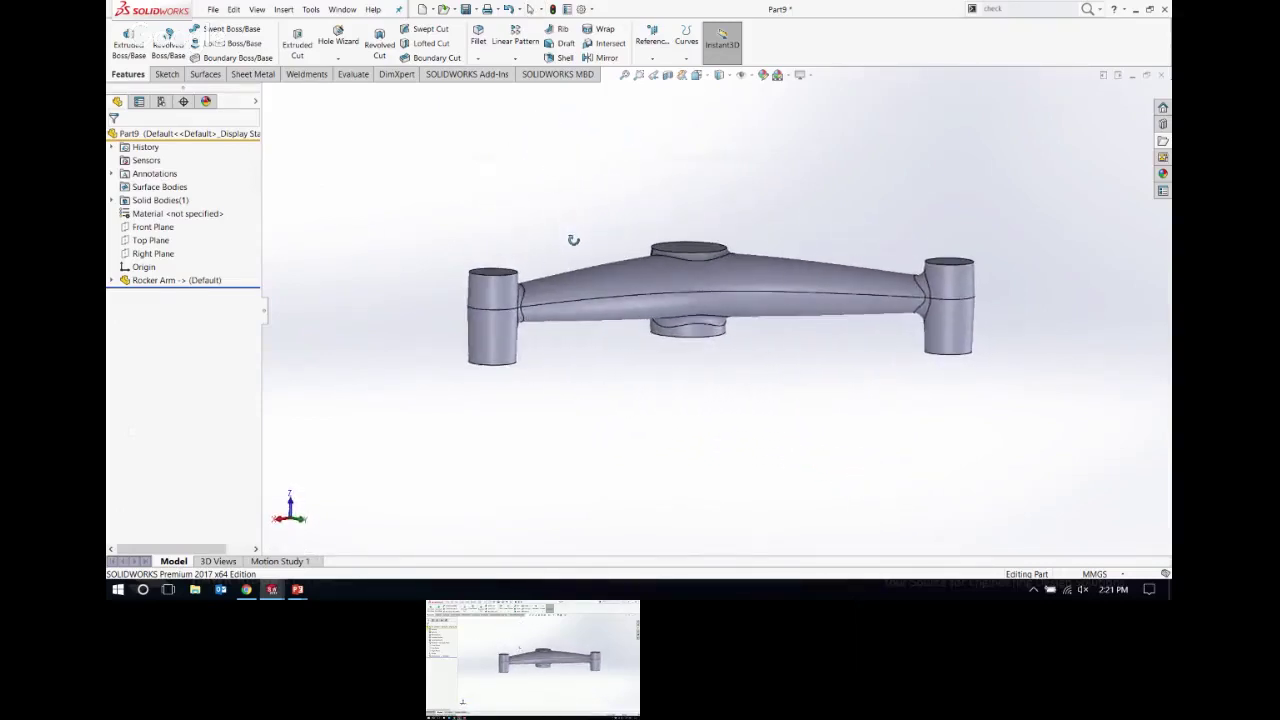
pyautogui.scroll(-3, 978, 337)
pyautogui.scroll(-2, 978, 337)
pyautogui.moveTo(929, 331); pyautogui.dragTo(831, 397, button='middle')
pyautogui.click(830, 401)
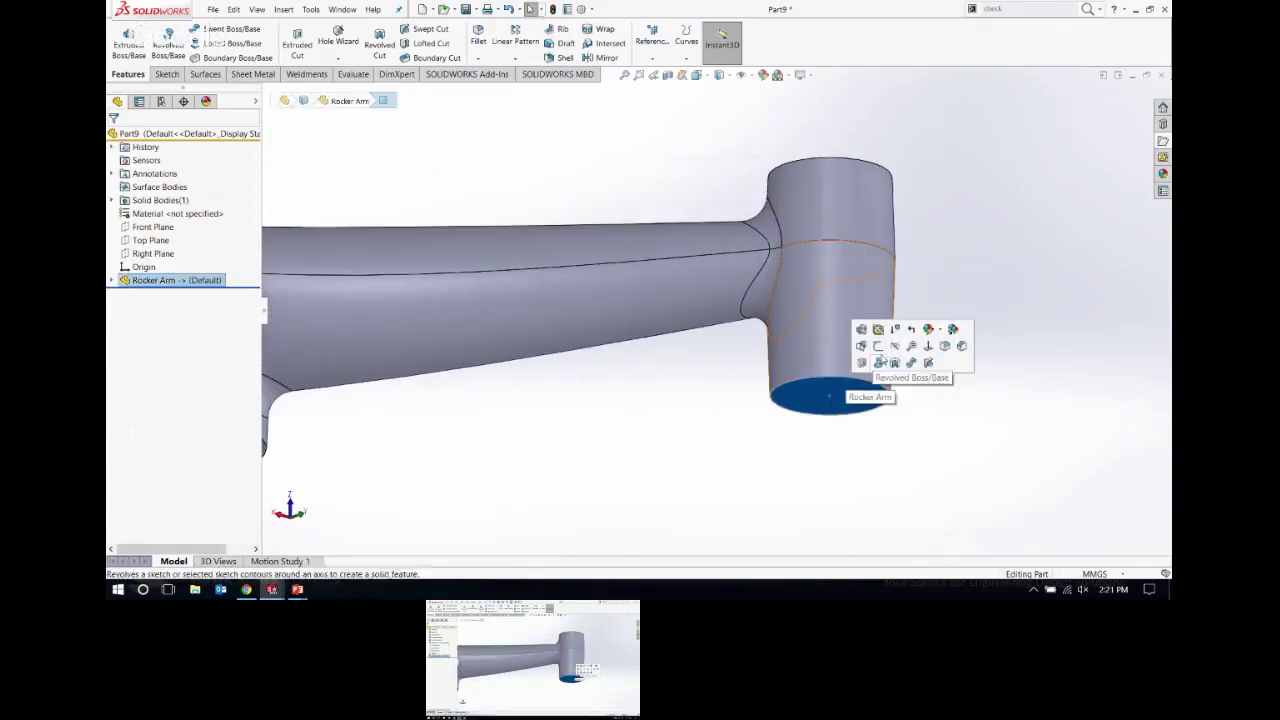
pyautogui.click(883, 351)
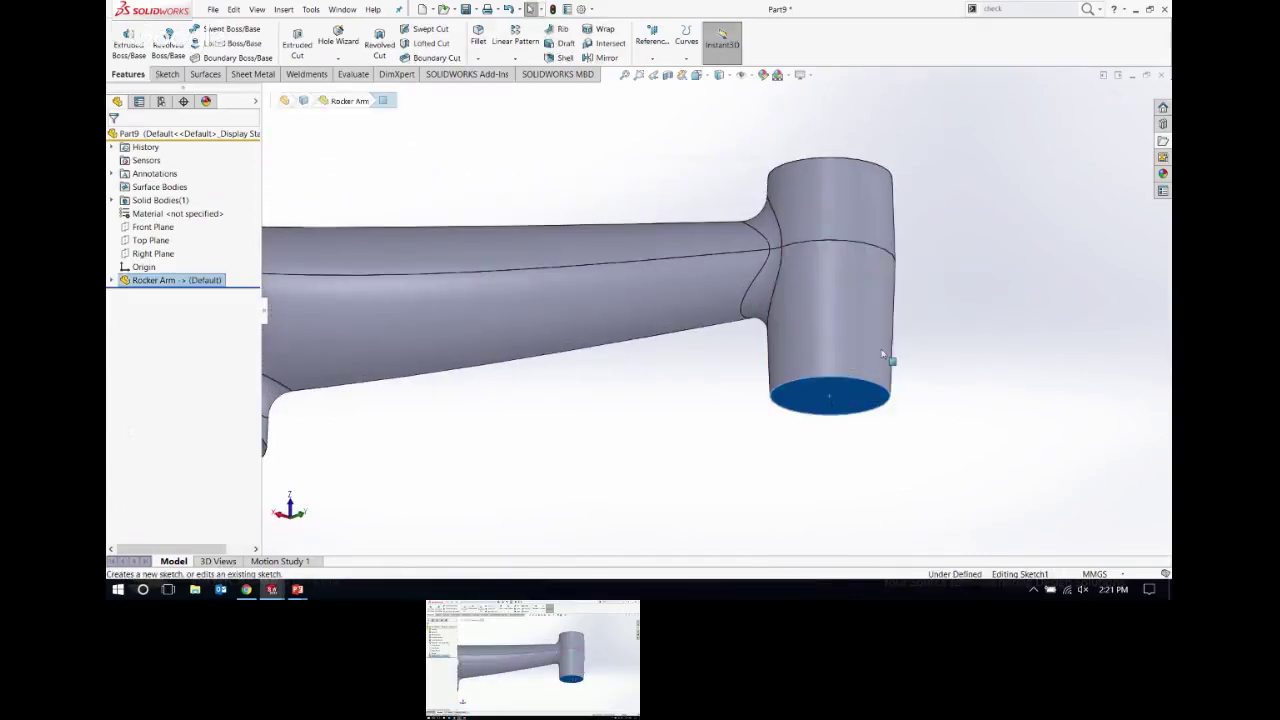
pyautogui.click(625, 202)
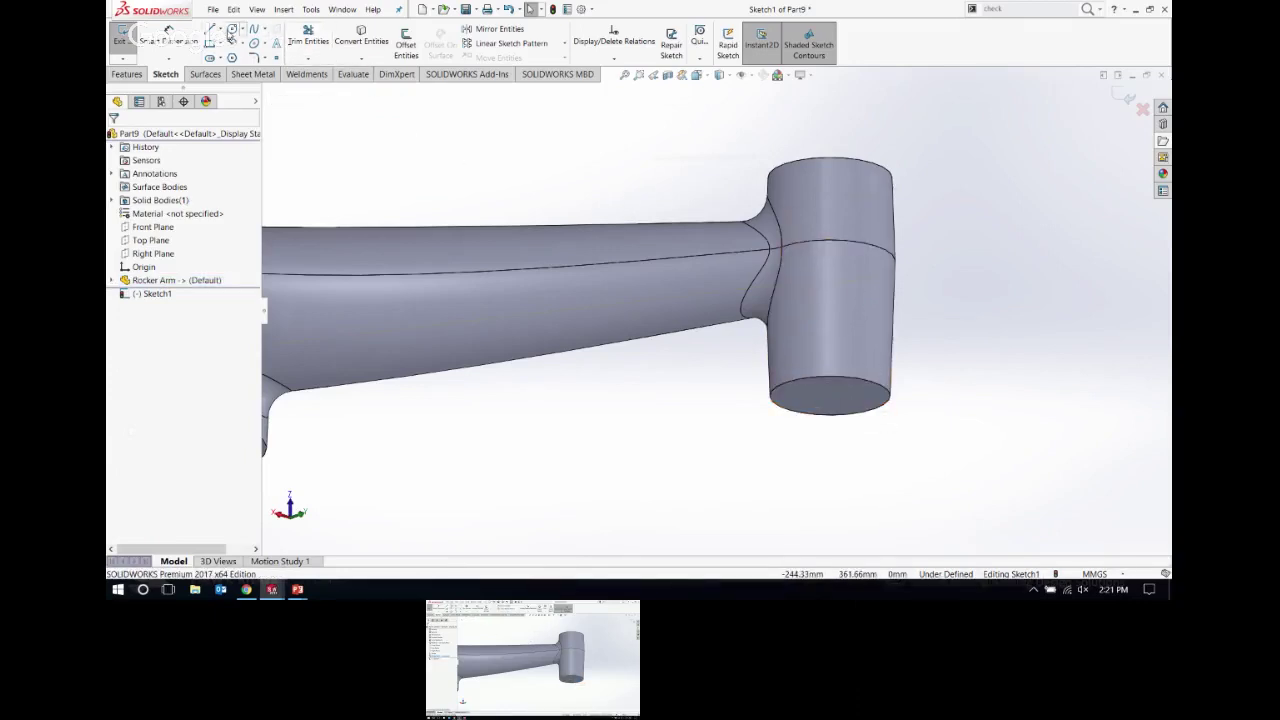
# Step: Sketch a circle about 76 mm in diameter around the boss's end face and make it concentric with the boss's circular edge
pyautogui.click(231, 29)
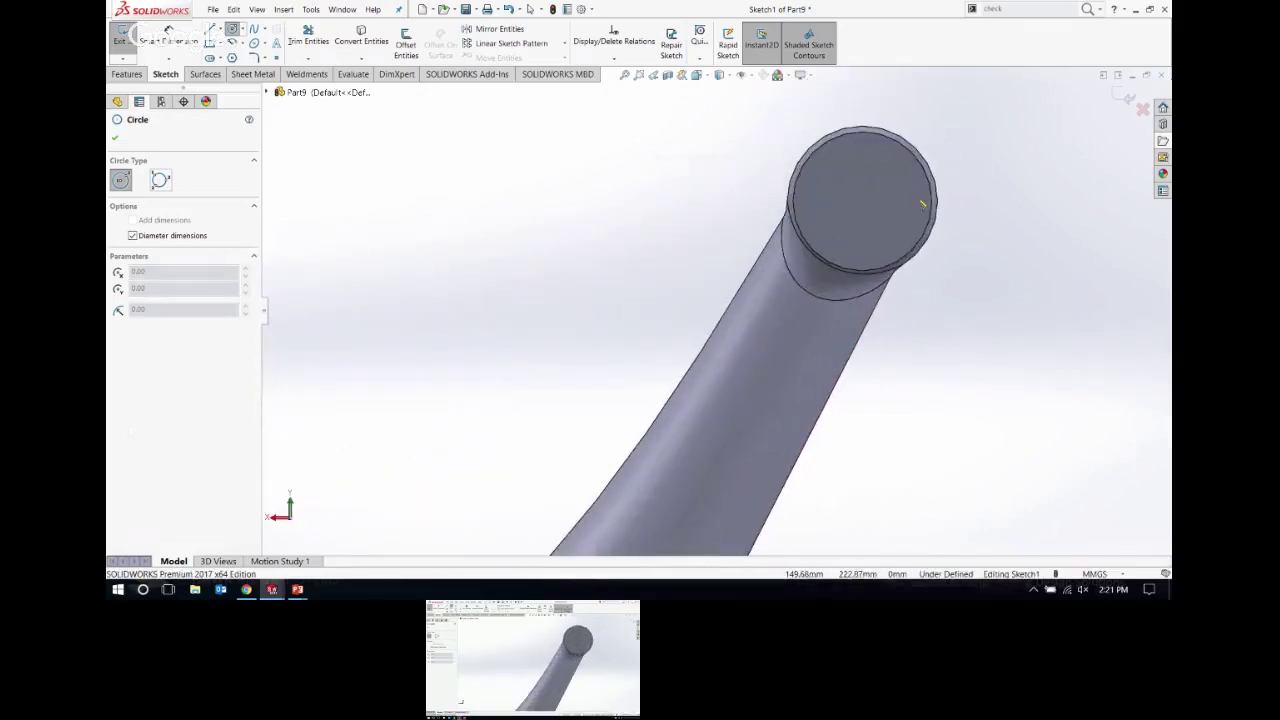
pyautogui.click(857, 207)
pyautogui.click(957, 277)
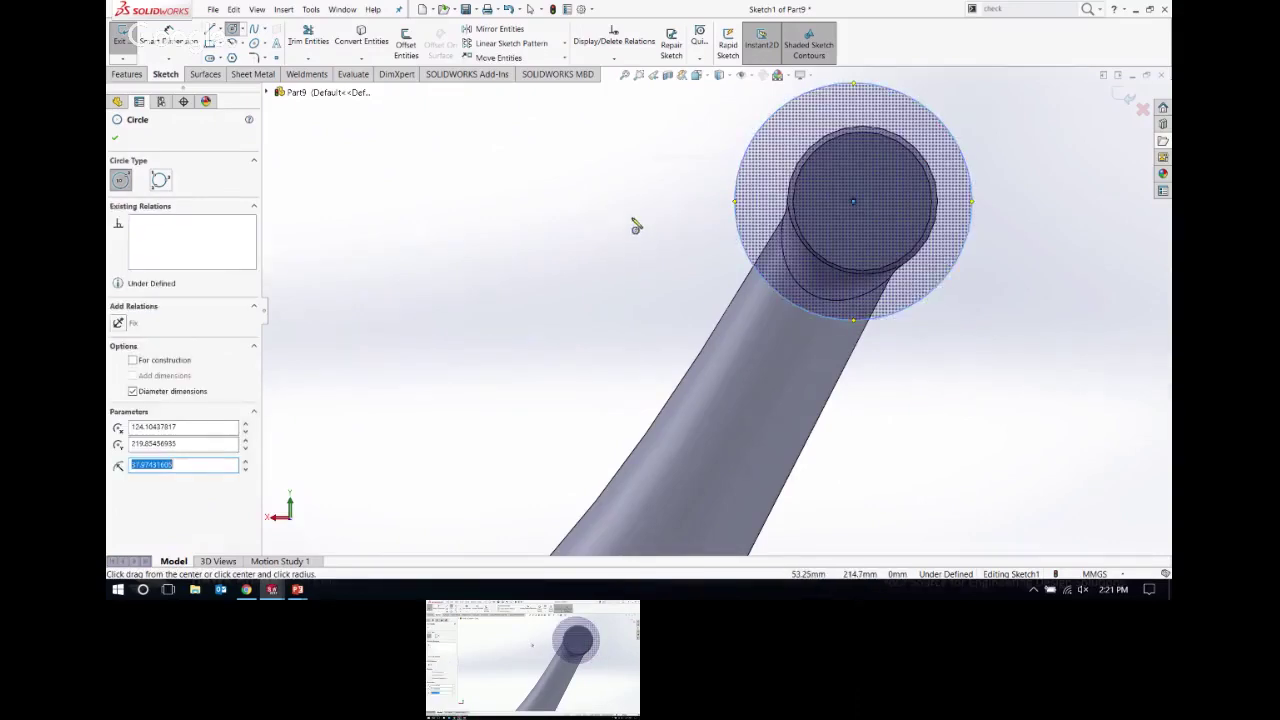
pyautogui.press('Escape')
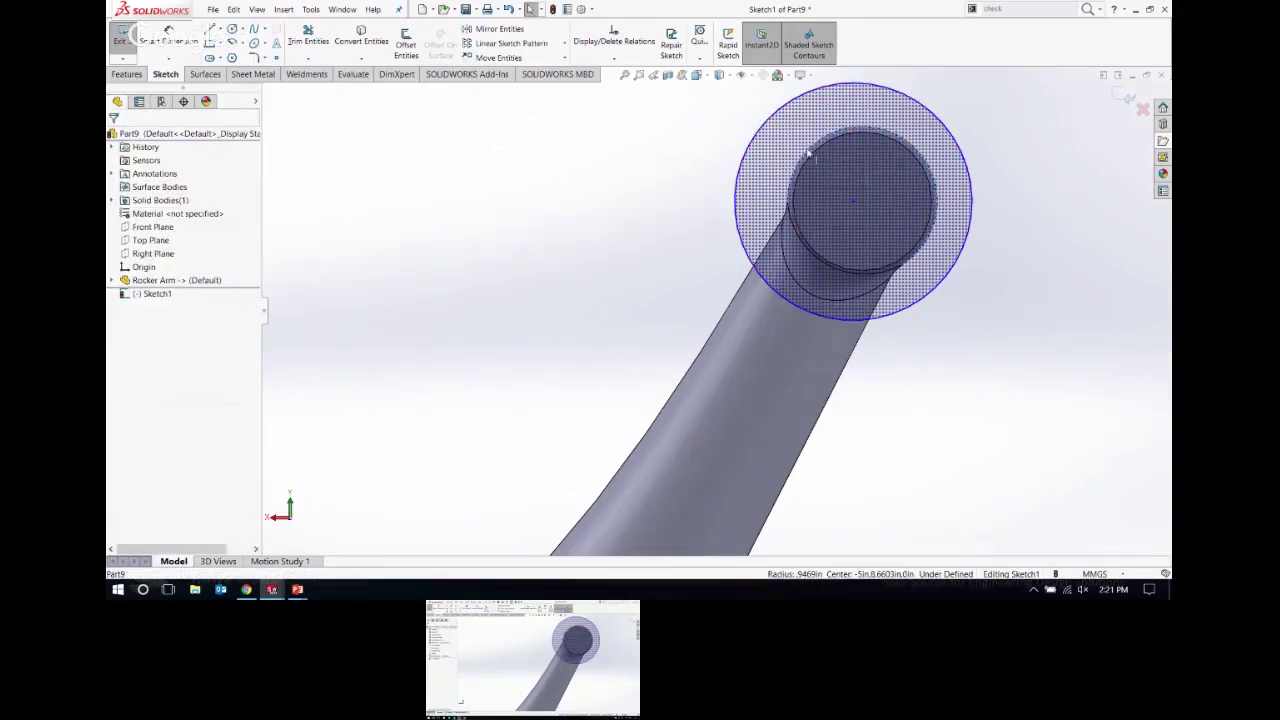
pyautogui.keyDown('ctrl'); pyautogui.click(857, 207); pyautogui.keyUp('ctrl')
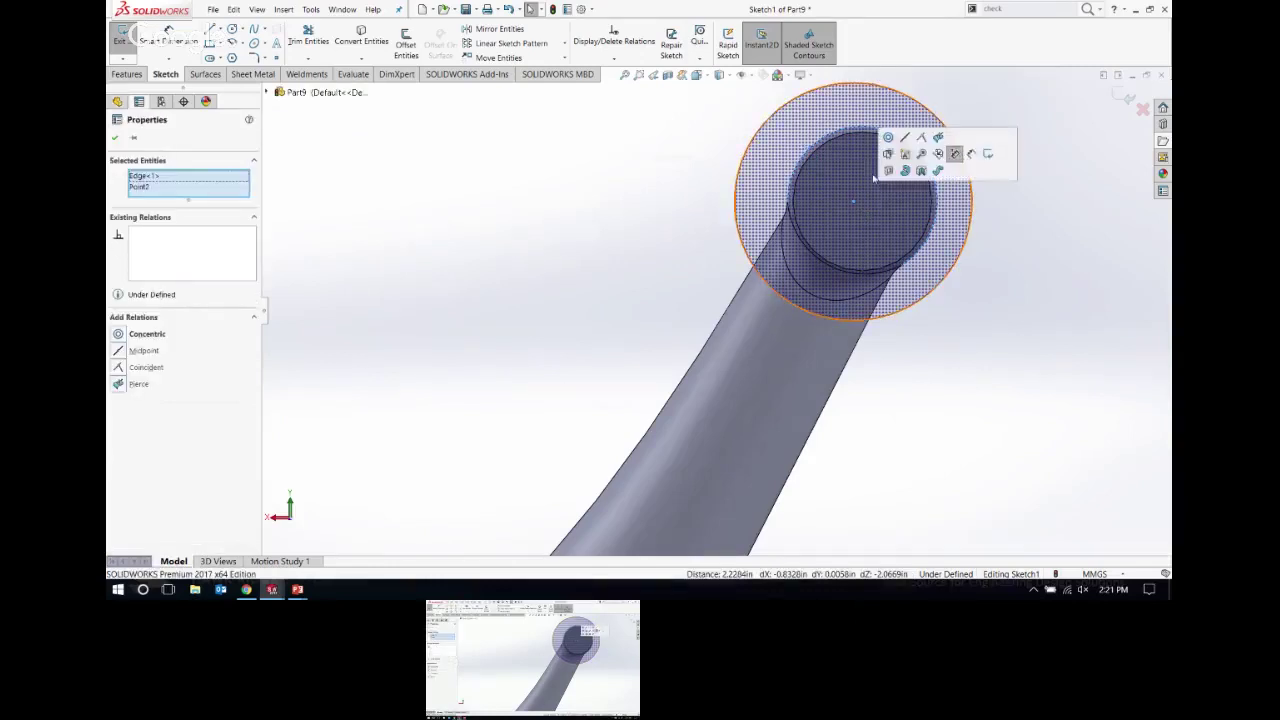
pyautogui.click(890, 143)
pyautogui.click(656, 197)
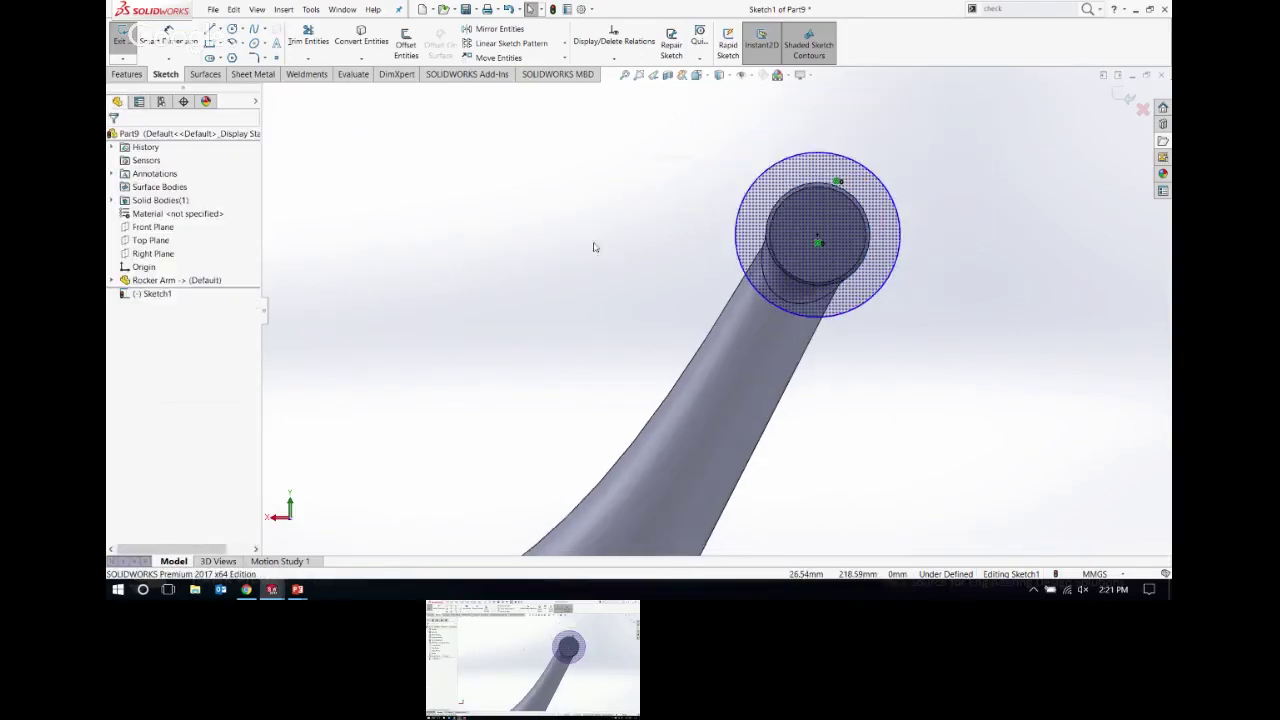
# Step: Dimension the circle around the boss end face to an 80 mm diameter and exit the sketch
pyautogui.scroll(2, 594, 249)
pyautogui.moveTo(574, 245); pyautogui.dragTo(577, 217, button='right')
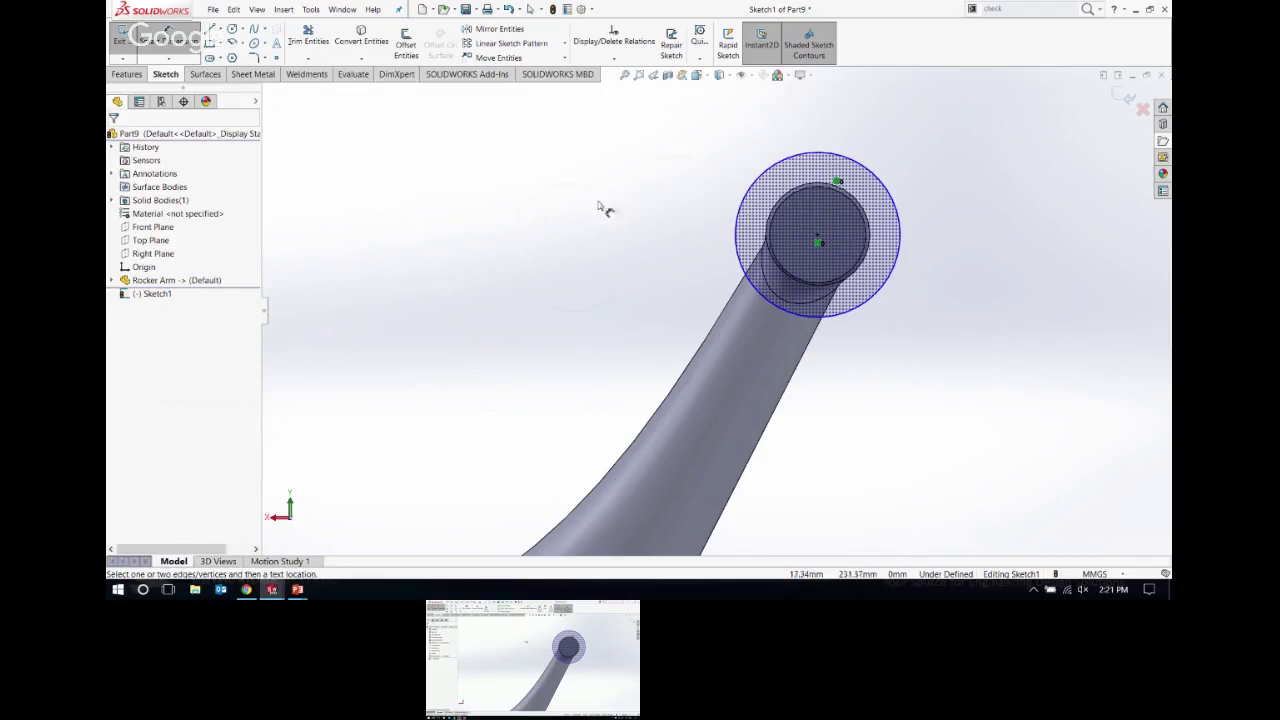
pyautogui.click(874, 176)
pyautogui.click(962, 121)
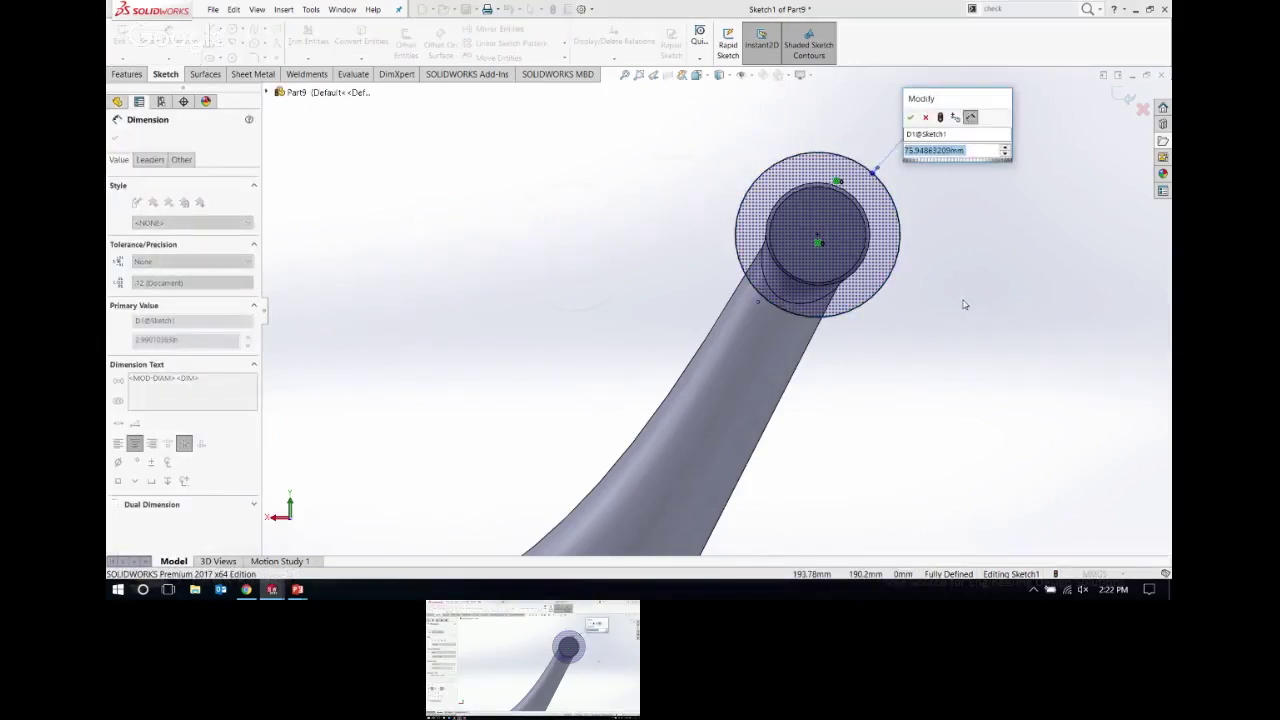
pyautogui.write('80')
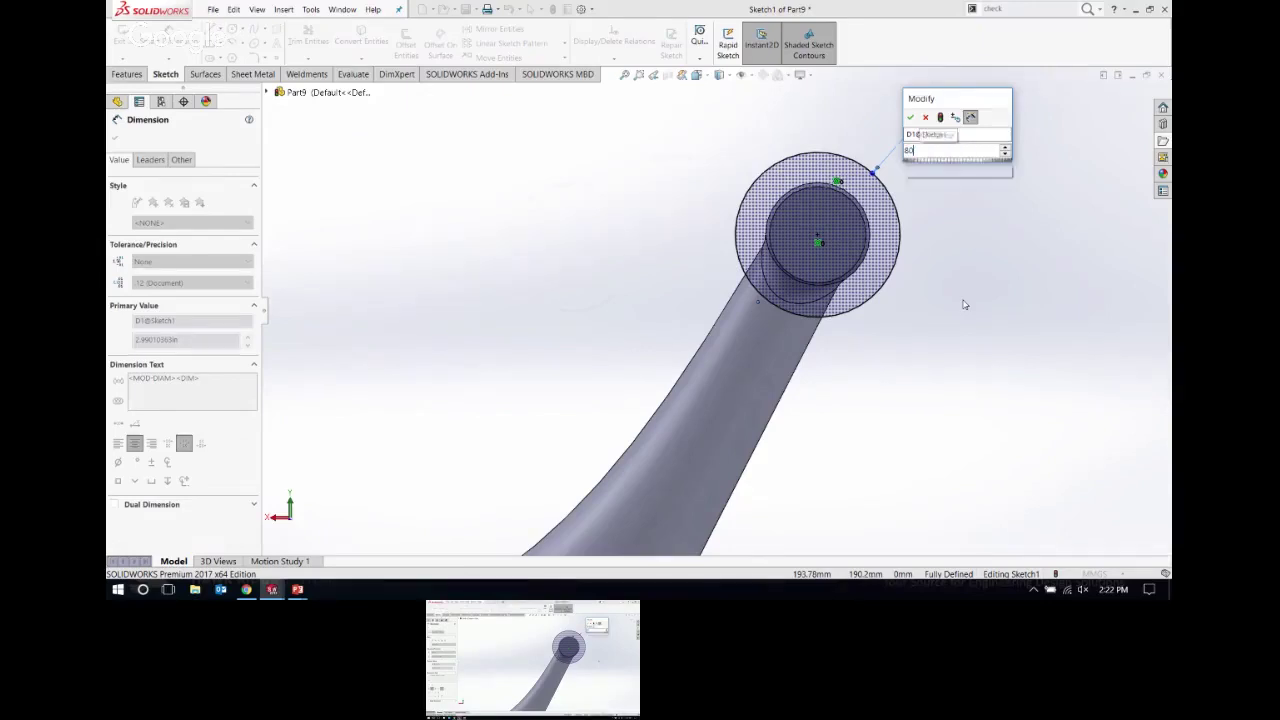
pyautogui.press('Return')
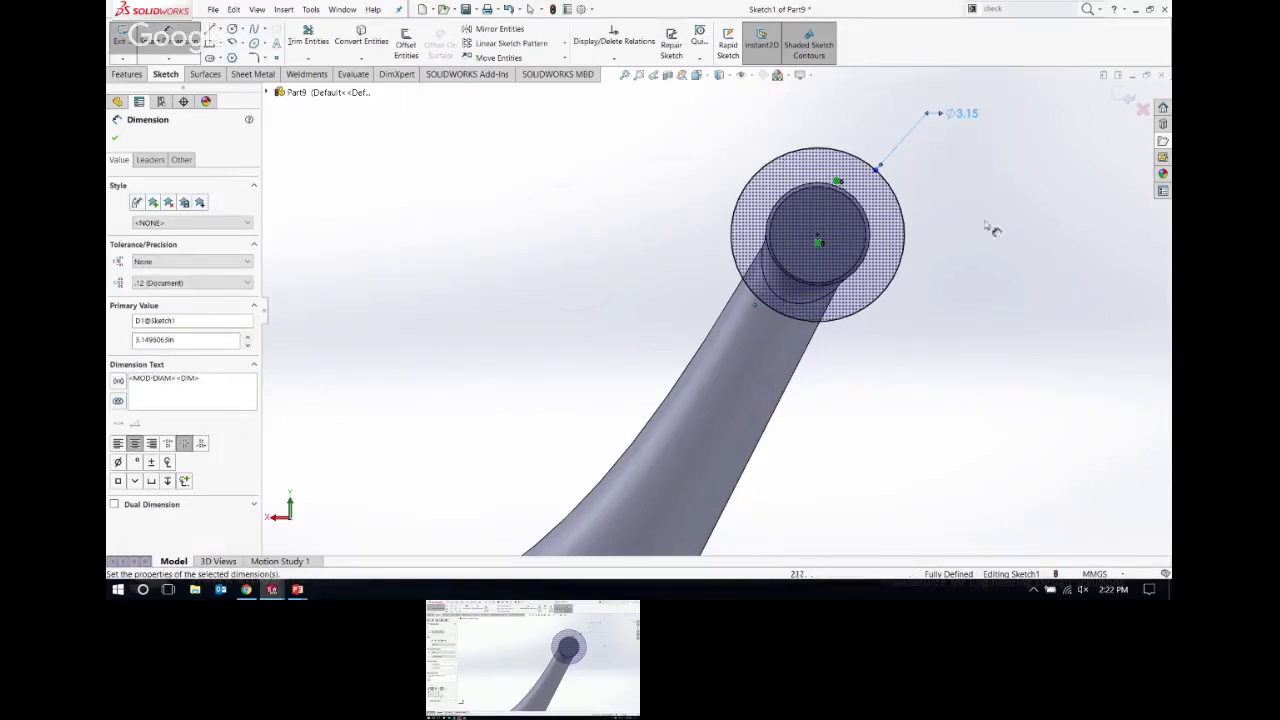
pyautogui.click(960, 270)
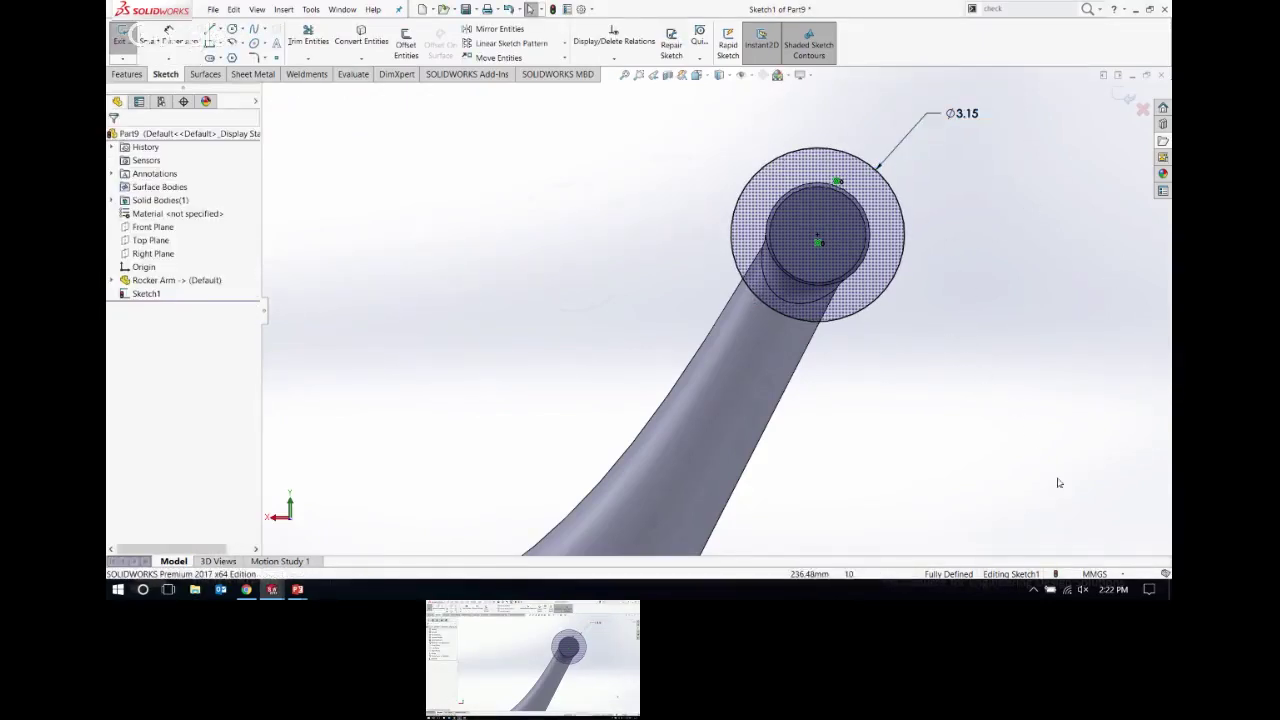
pyautogui.click(1127, 96)
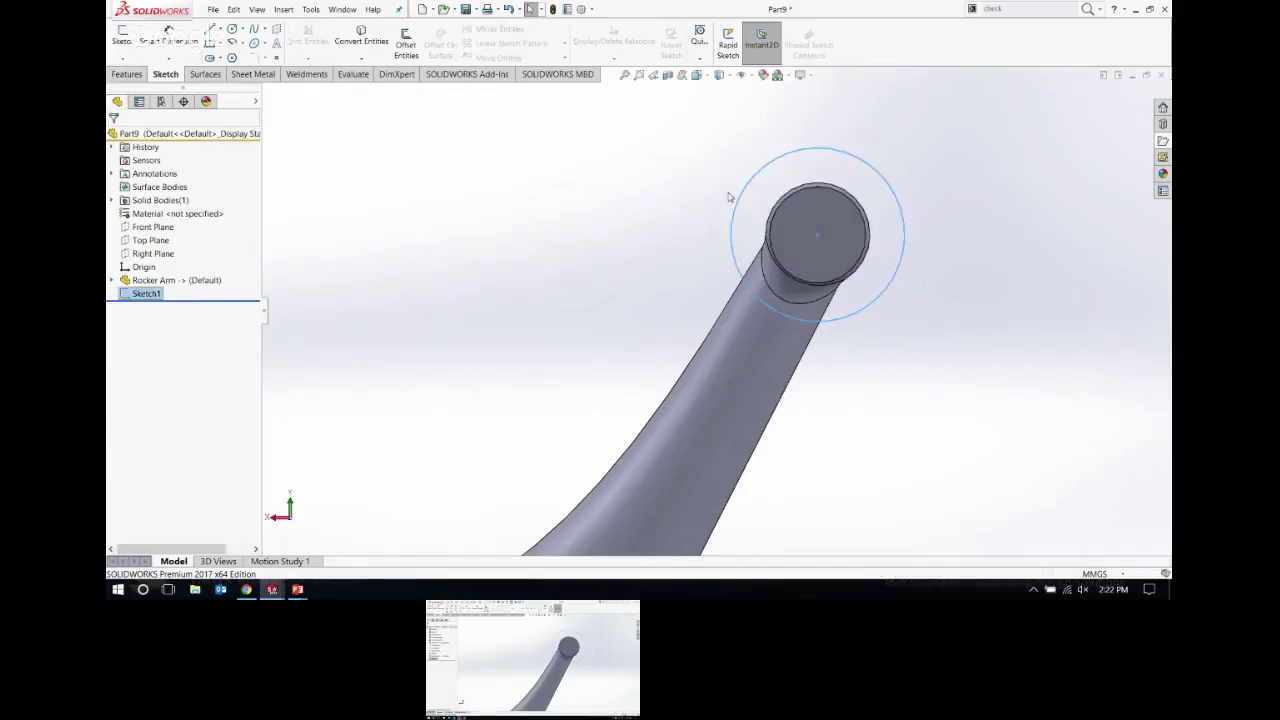
# Step: Start an Extruded Boss from the circle sketch with a blind depth of 25 mm away from the arm and result merging turned off
pyautogui.moveTo(730, 197)
pyautogui.mouseDown(button='middle')
pyautogui.moveTo(871, 463)
pyautogui.moveTo(907, 401)
pyautogui.moveTo(914, 340)
pyautogui.moveTo(740, 526)
pyautogui.mouseUp(button='middle')
pyautogui.scroll(-3, 790, 512)
pyautogui.moveTo(781, 482); pyautogui.dragTo(805, 470, button='middle')
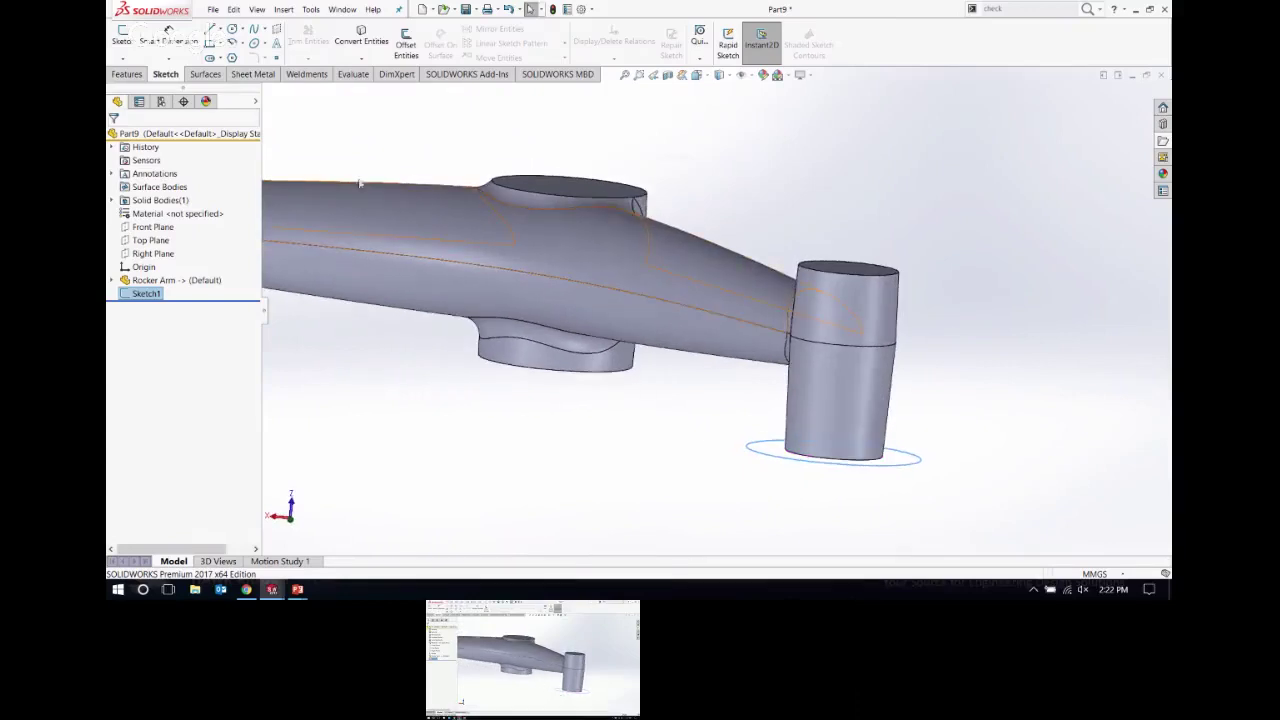
pyautogui.click(128, 74)
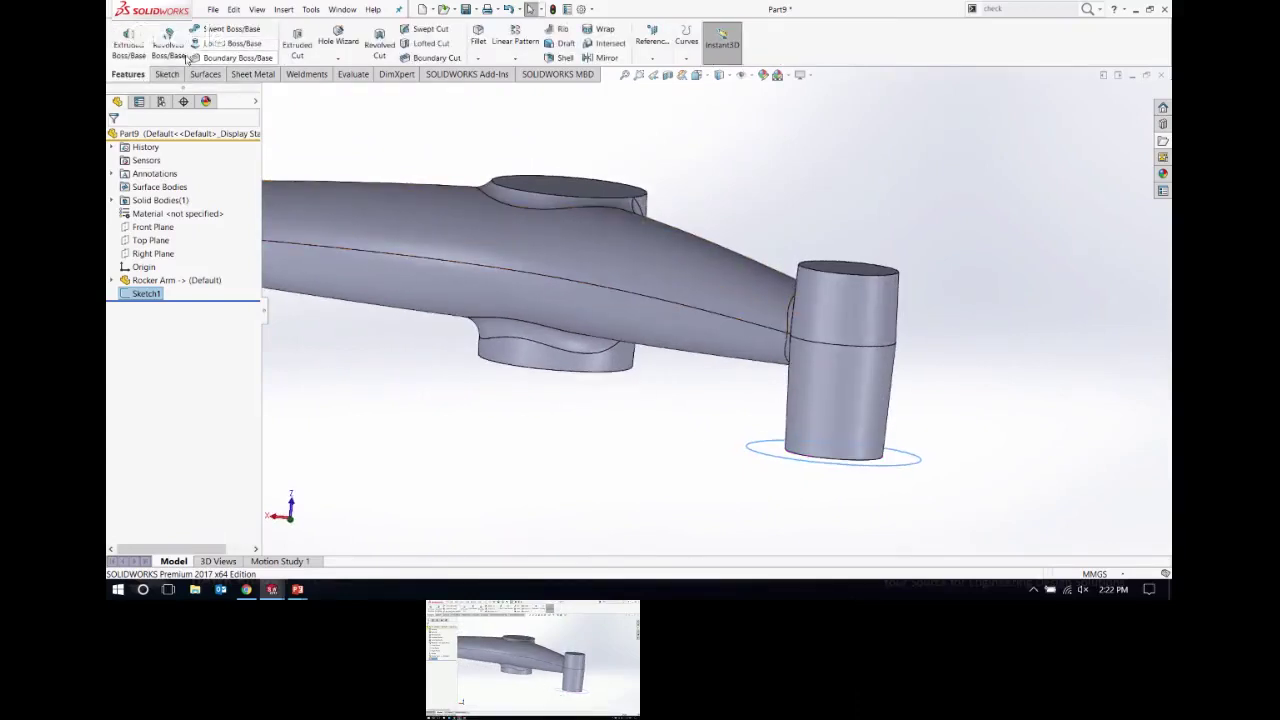
pyautogui.click(128, 45)
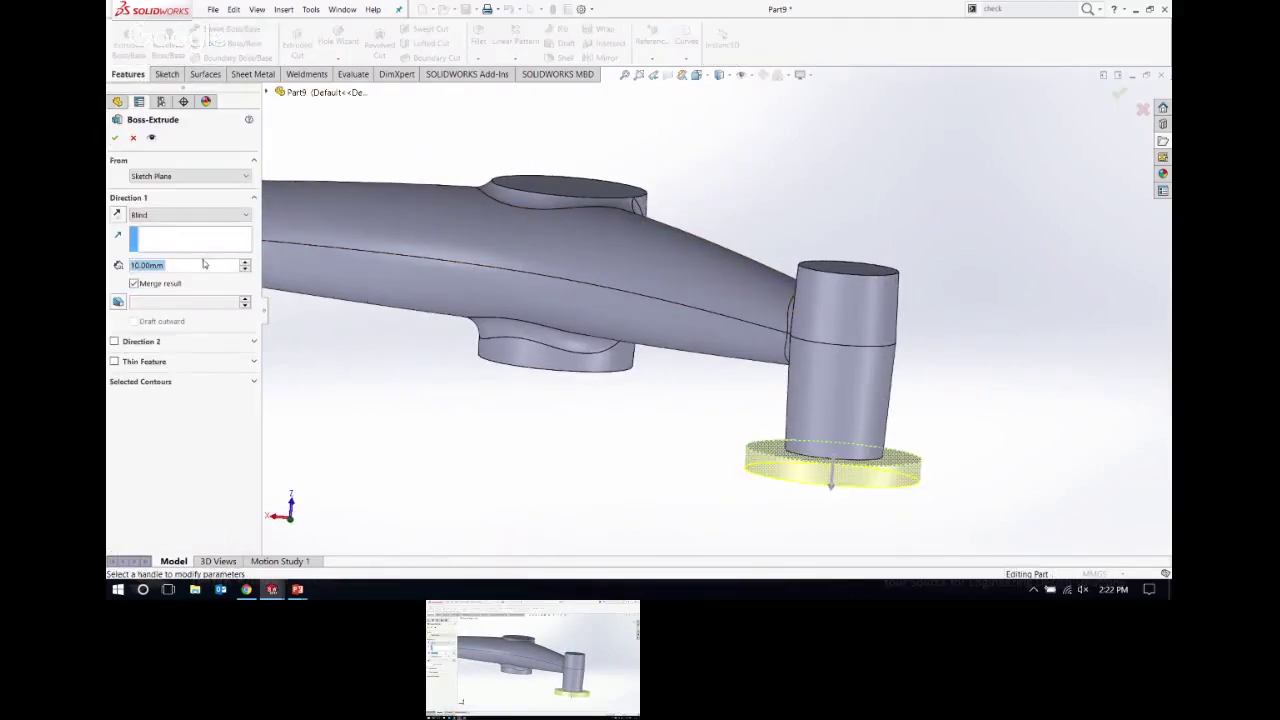
pyautogui.click(135, 284)
pyautogui.doubleClick(179, 265)
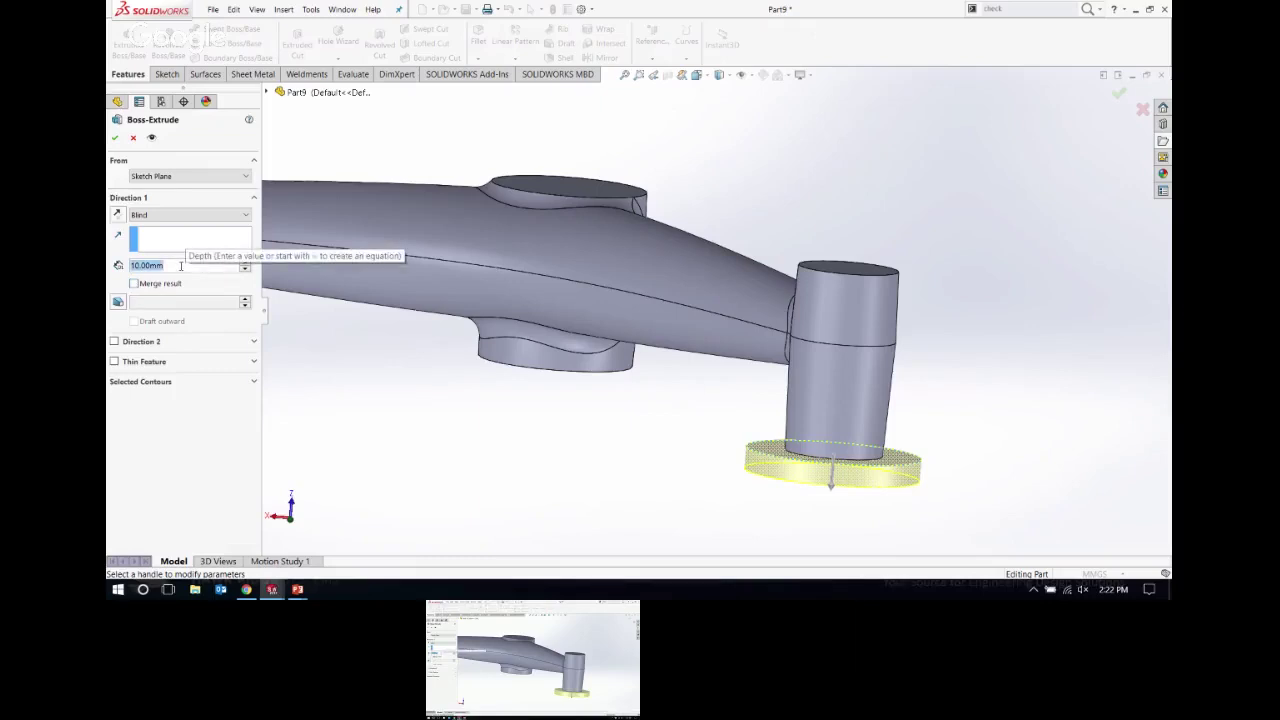
pyautogui.write('25')
pyautogui.press('Return')
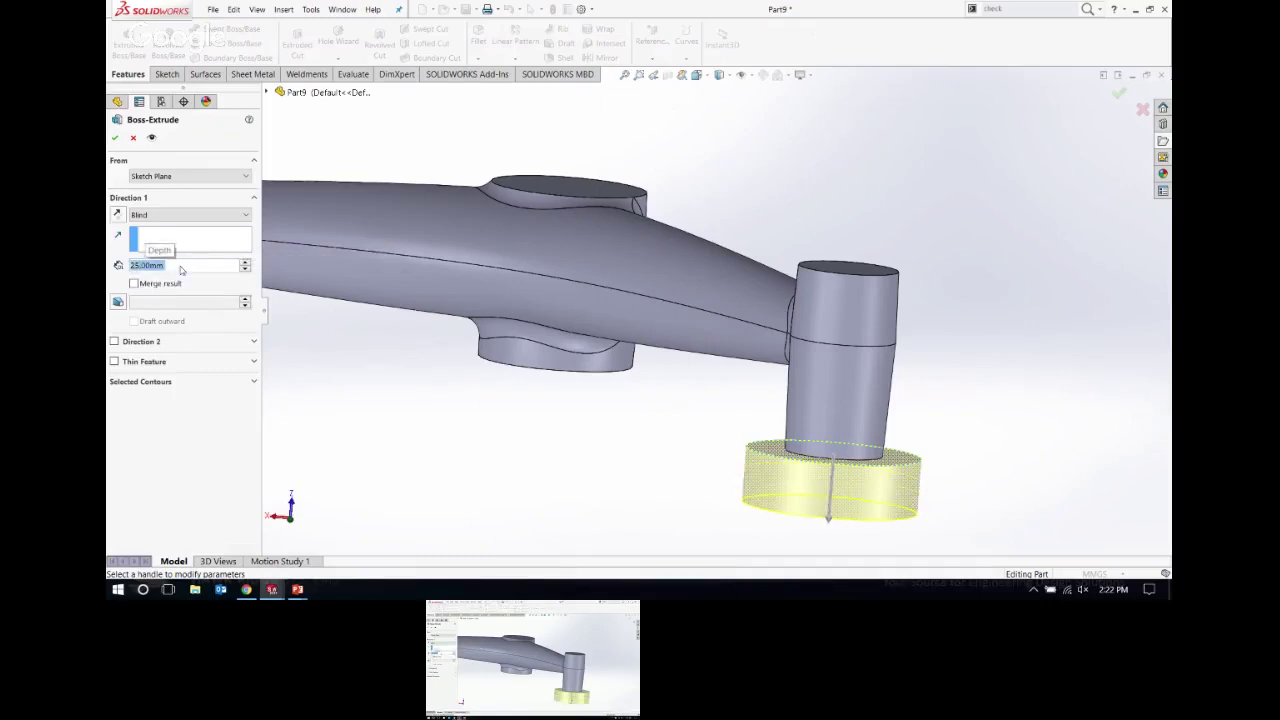
# Step: Add a second blind direction toward the arm and try depths of 50 mm and 30 mm around the end boss
pyautogui.click(114, 341)
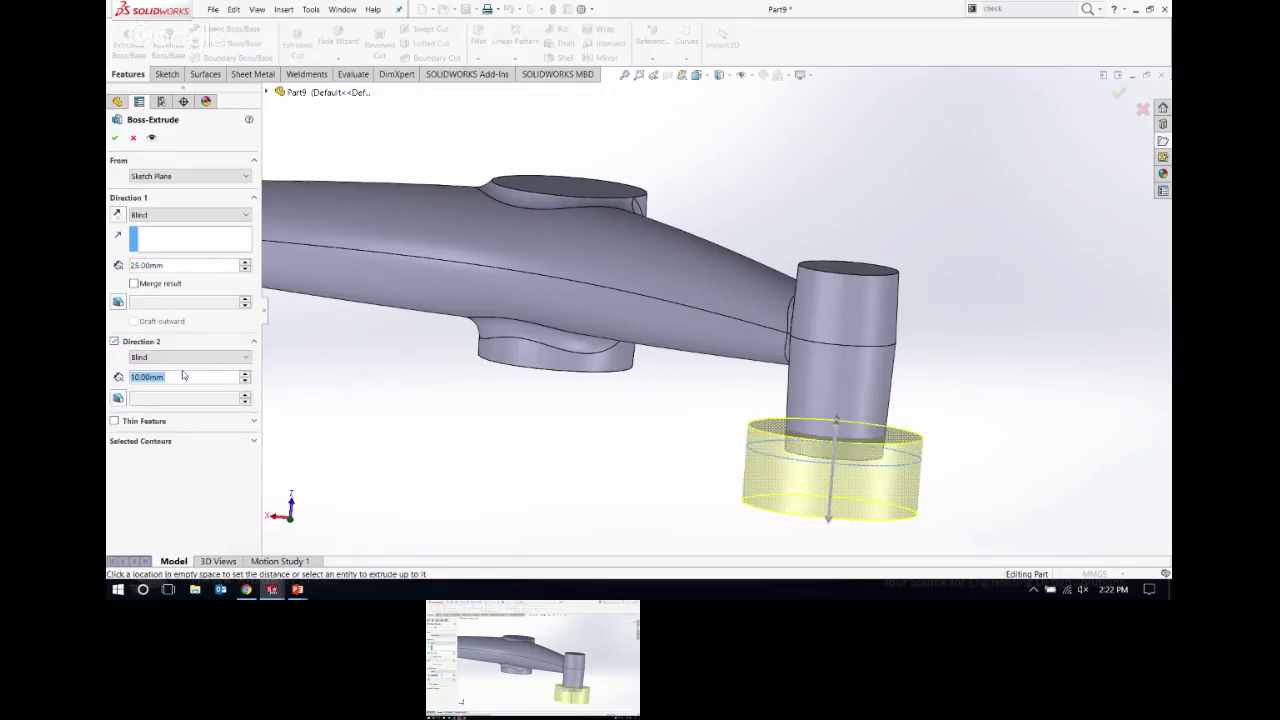
pyautogui.write('50')
pyautogui.press('Return')
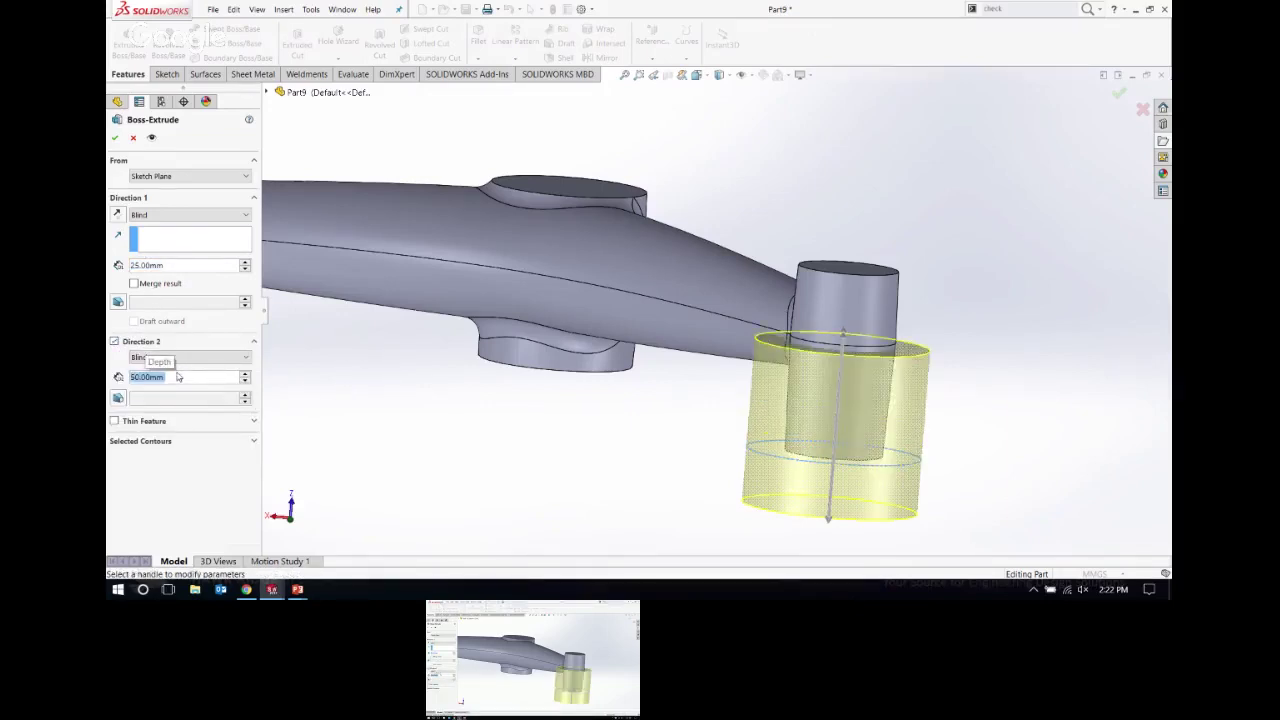
pyautogui.write('30')
pyautogui.press('Return')
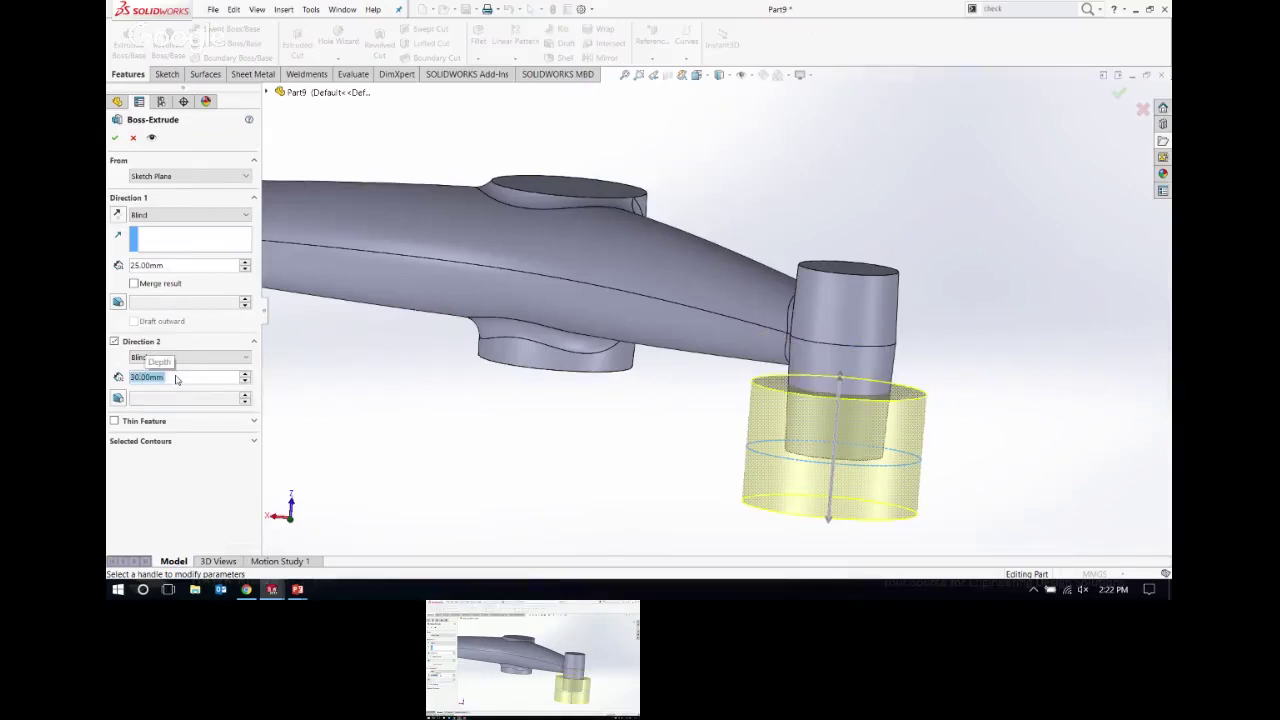
pyautogui.moveTo(589, 446); pyautogui.dragTo(647, 447, button='middle')
pyautogui.moveTo(710, 462); pyautogui.dragTo(700, 440, button='middle')
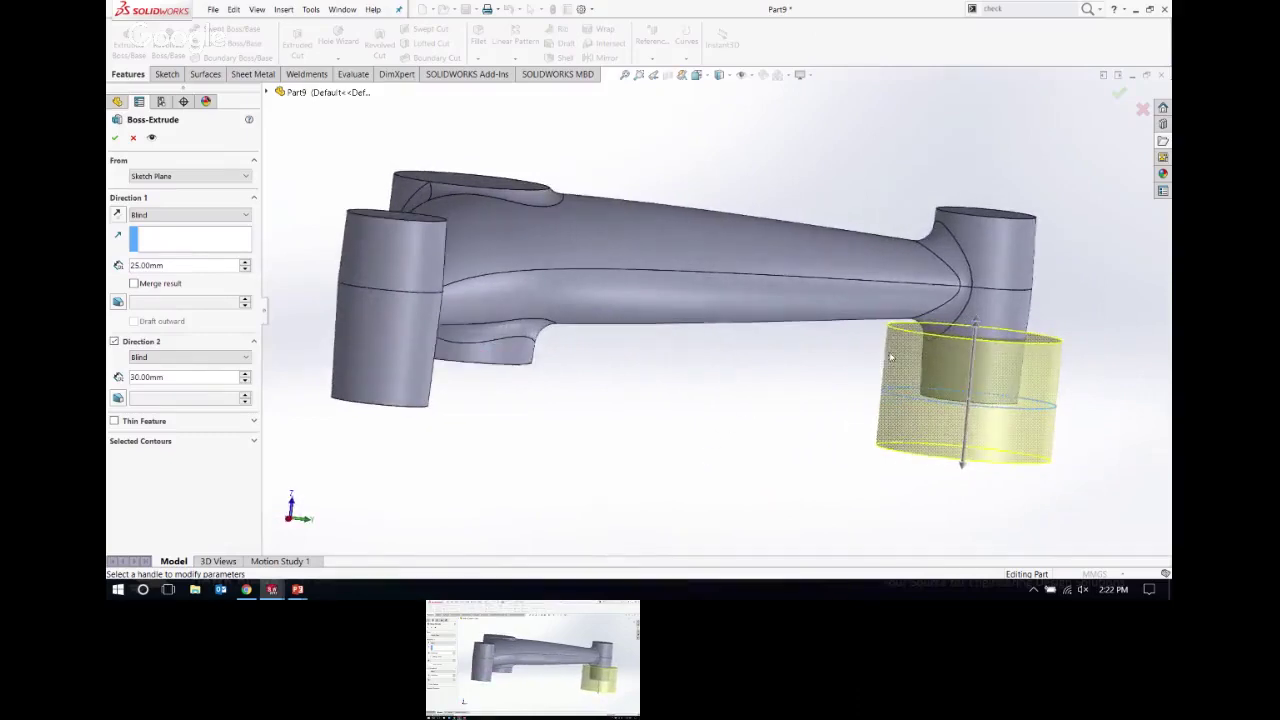
pyautogui.scroll(5, 990, 356)
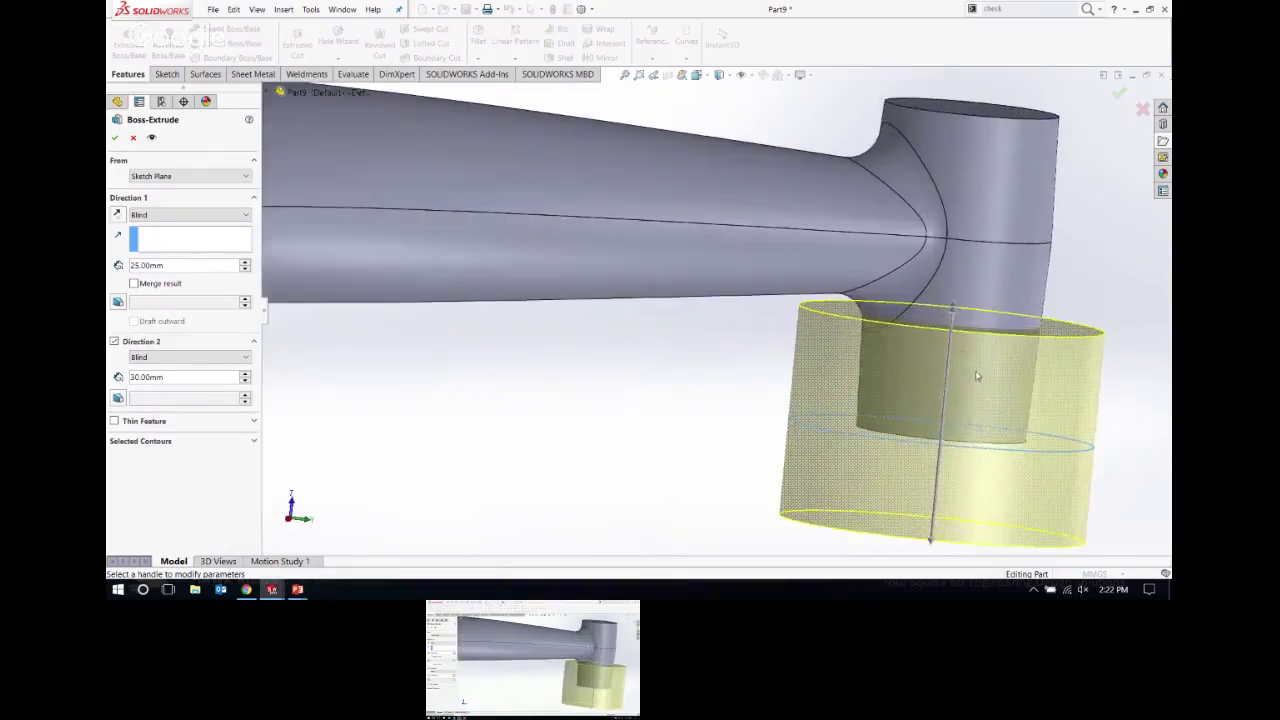
# Step: Try a second-direction depth of 25 mm and check the cylinder's upper edge against the boss's fillet
pyautogui.doubleClick(190, 385)
pyautogui.write('25')
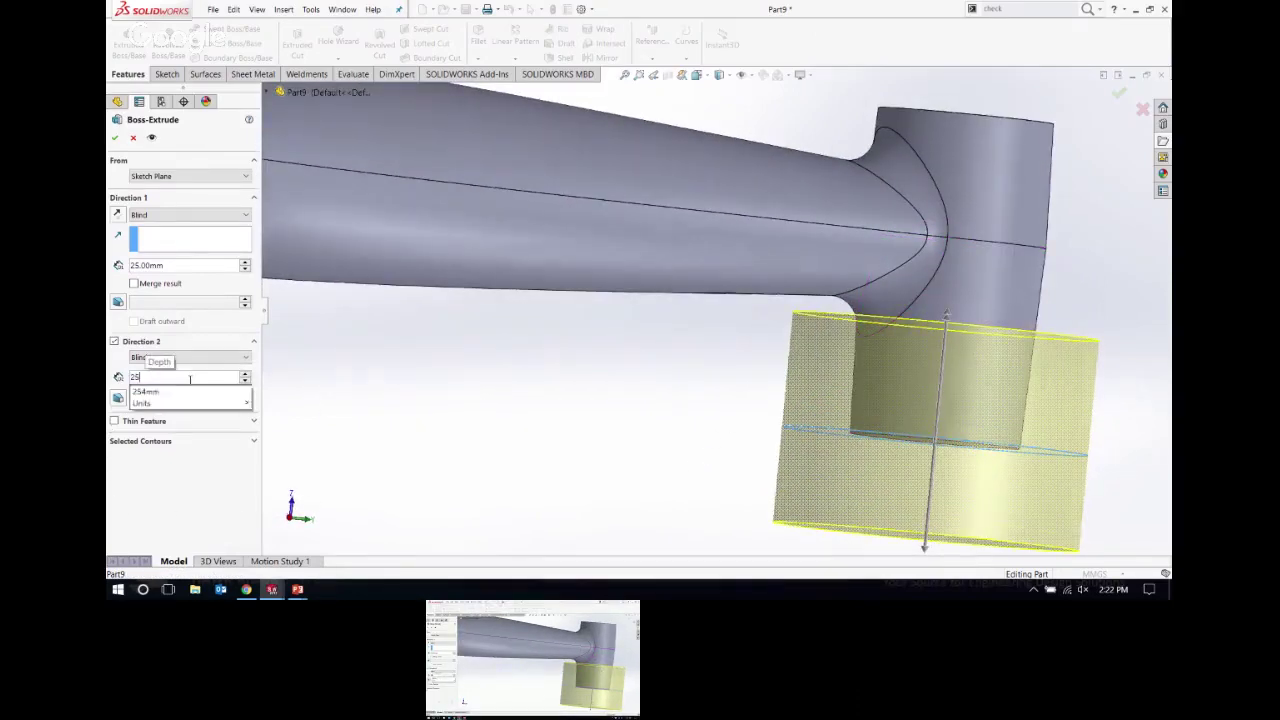
pyautogui.press('Return')
pyautogui.moveTo(850, 346); pyautogui.dragTo(866, 350, button='middle')
pyautogui.scroll(5, 866, 350)
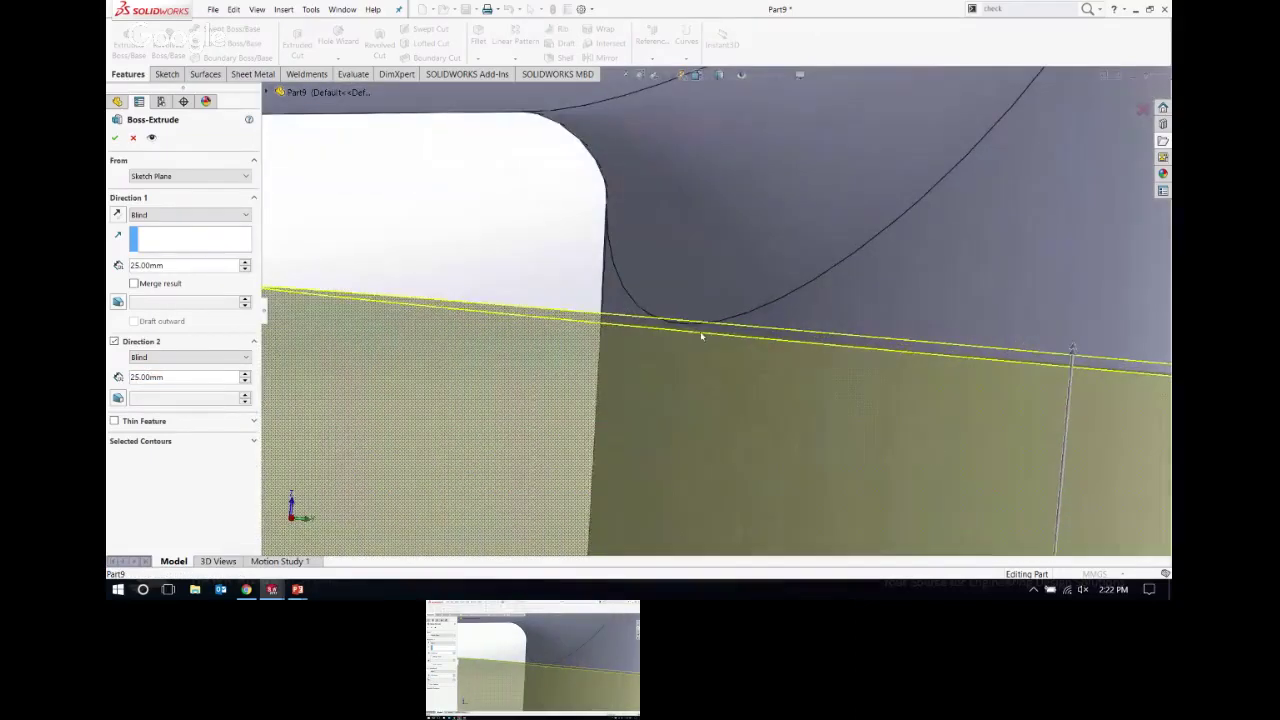
# Step: Set the extrusion's second-direction depth to 20 mm and accept the feature as a separate body
pyautogui.doubleClick(176, 375)
pyautogui.write('20')
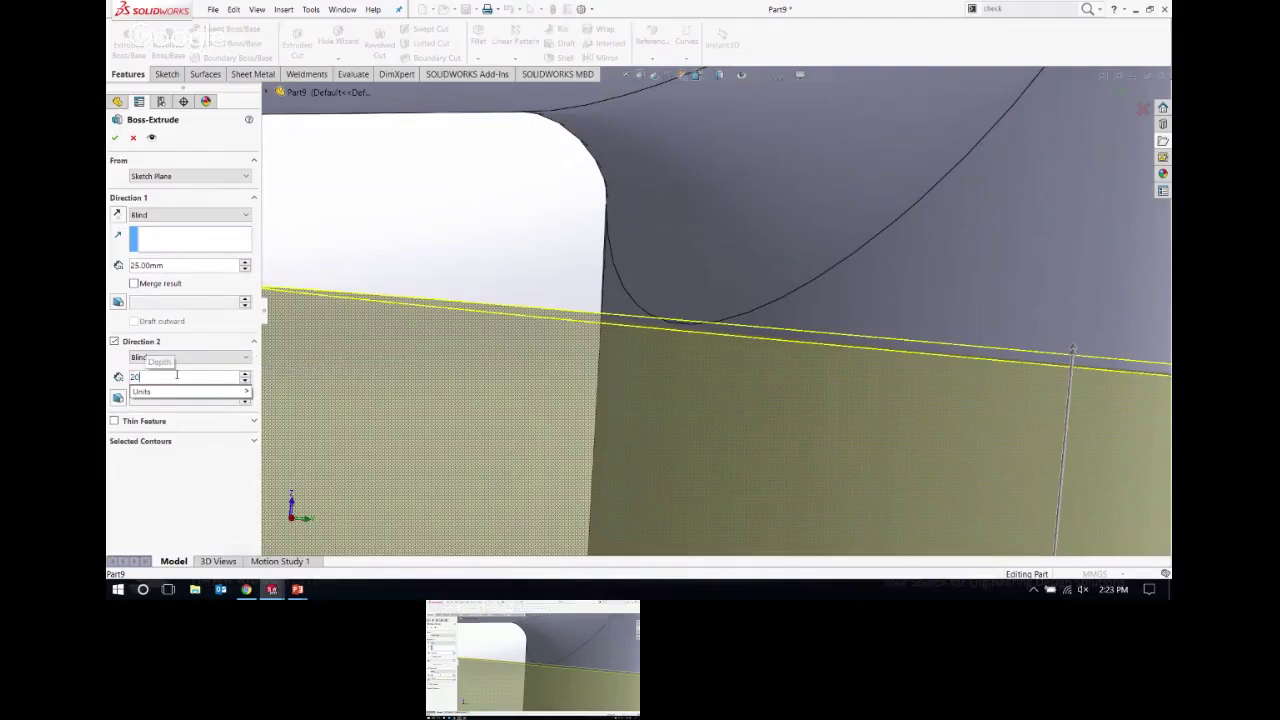
pyautogui.press('Return')
pyautogui.scroll(-2, 726, 377)
pyautogui.scroll(-3, 724, 377)
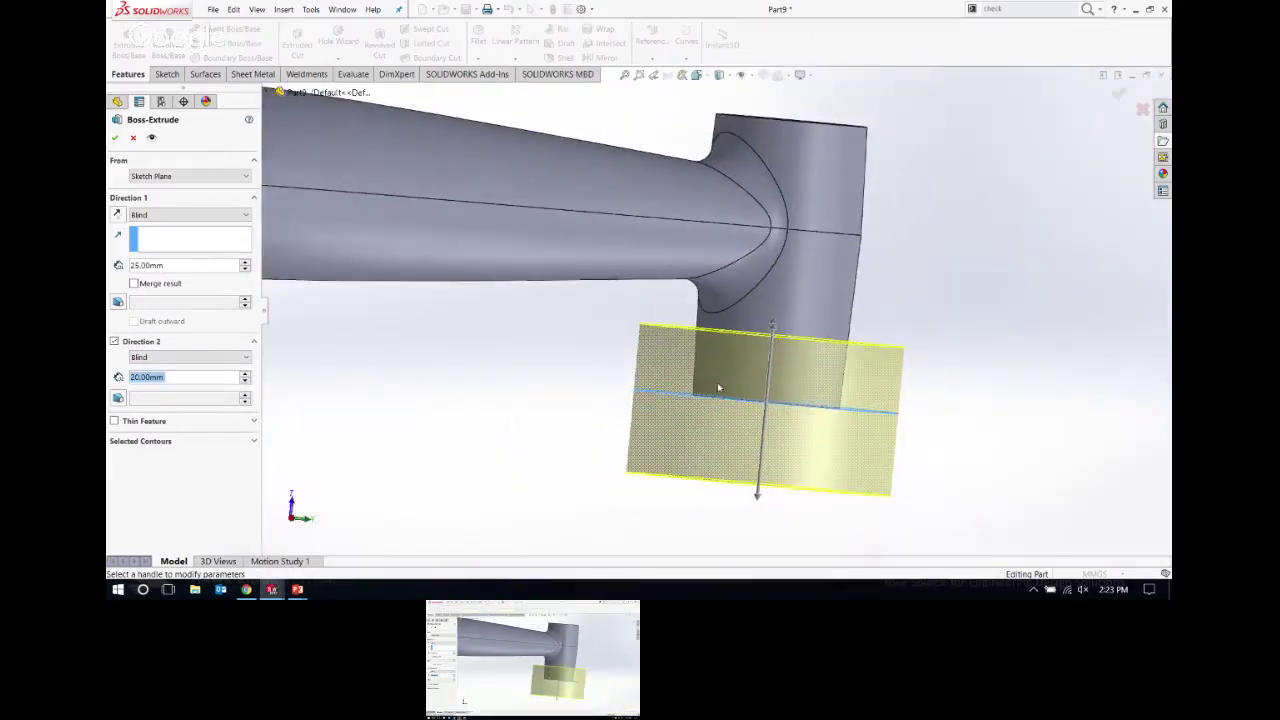
pyautogui.click(116, 138)
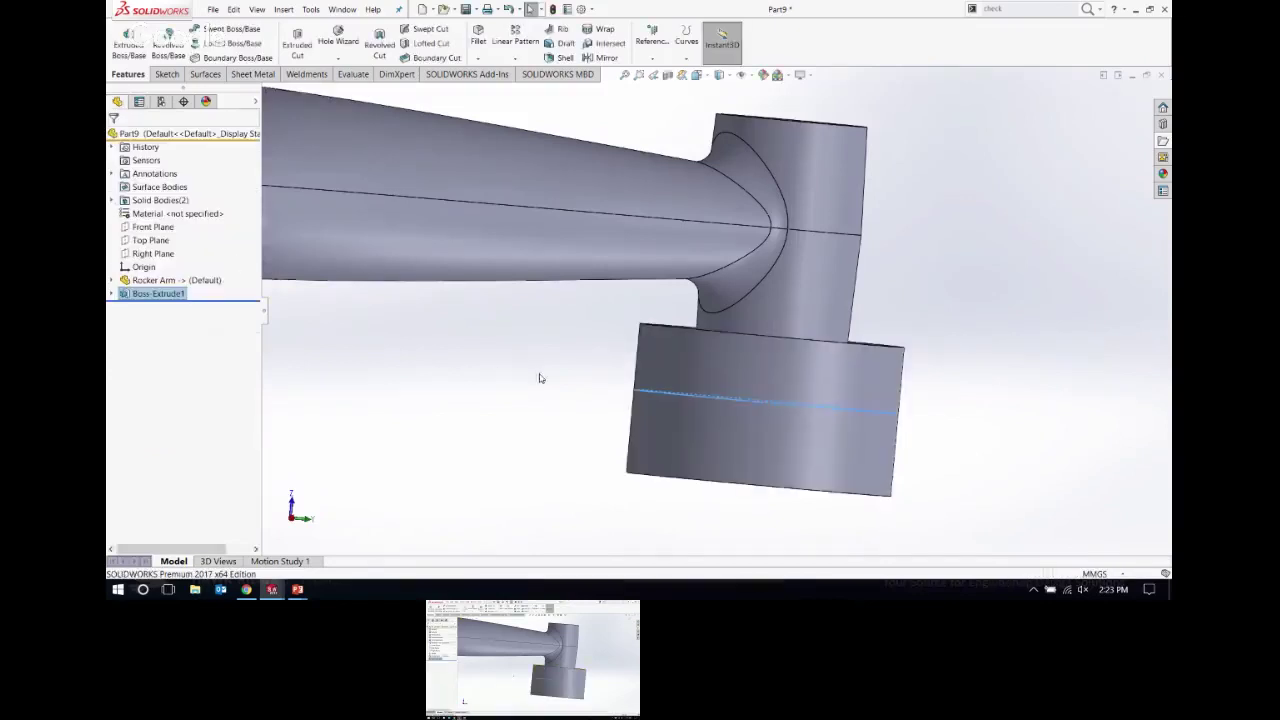
# Step: Hide the rocker arm's solid body and inspect the top face of the cylindrical block
pyautogui.moveTo(543, 349); pyautogui.dragTo(598, 403, button='middle')
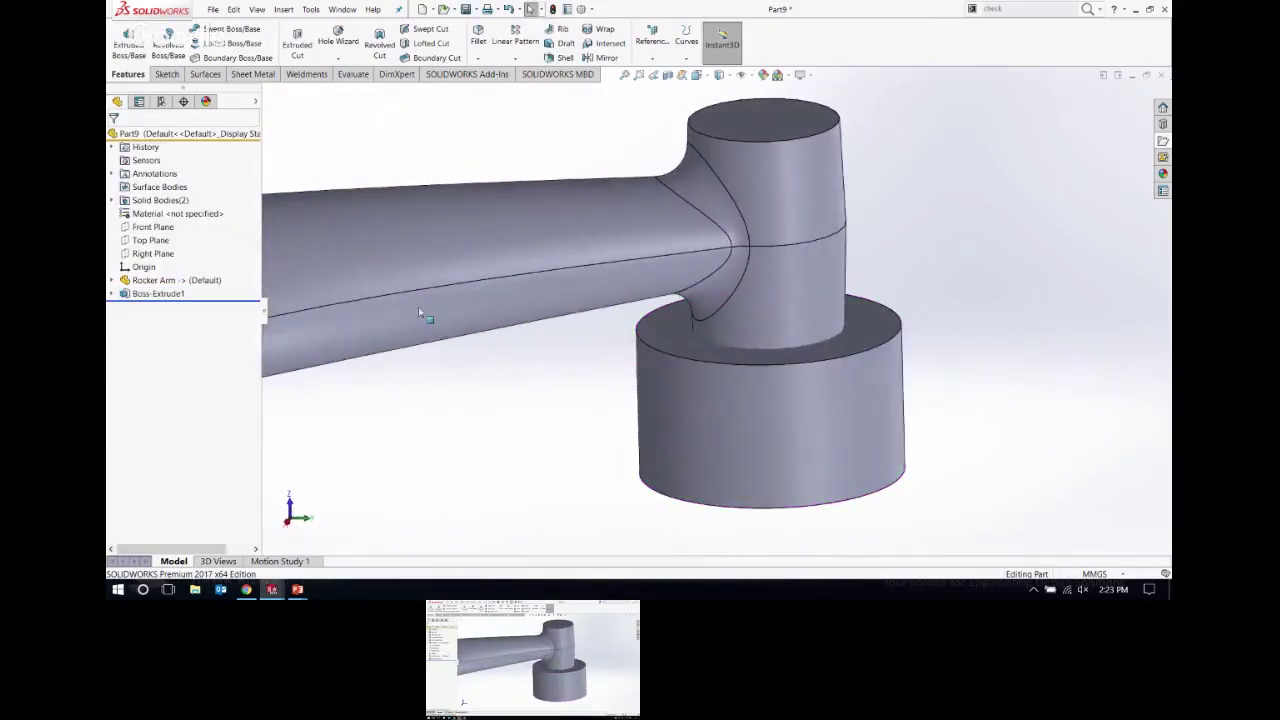
pyautogui.click(113, 201)
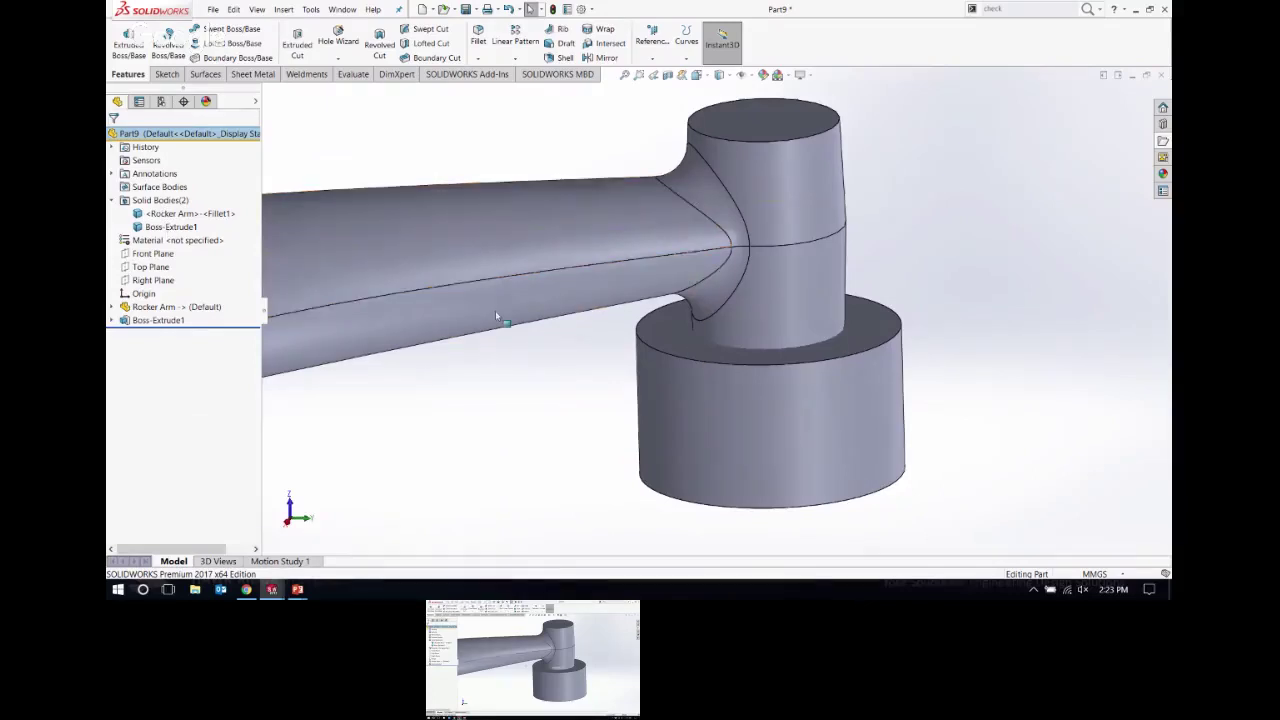
pyautogui.click(168, 214)
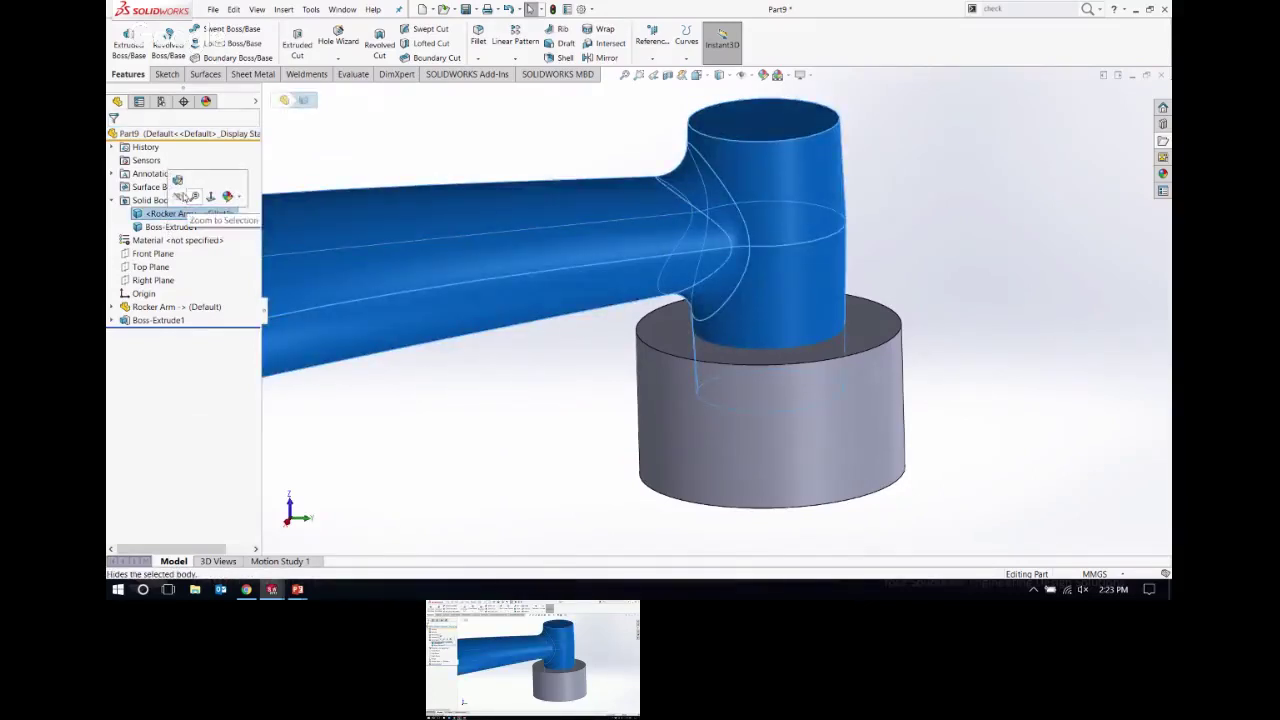
pyautogui.click(188, 195)
pyautogui.press('Escape')
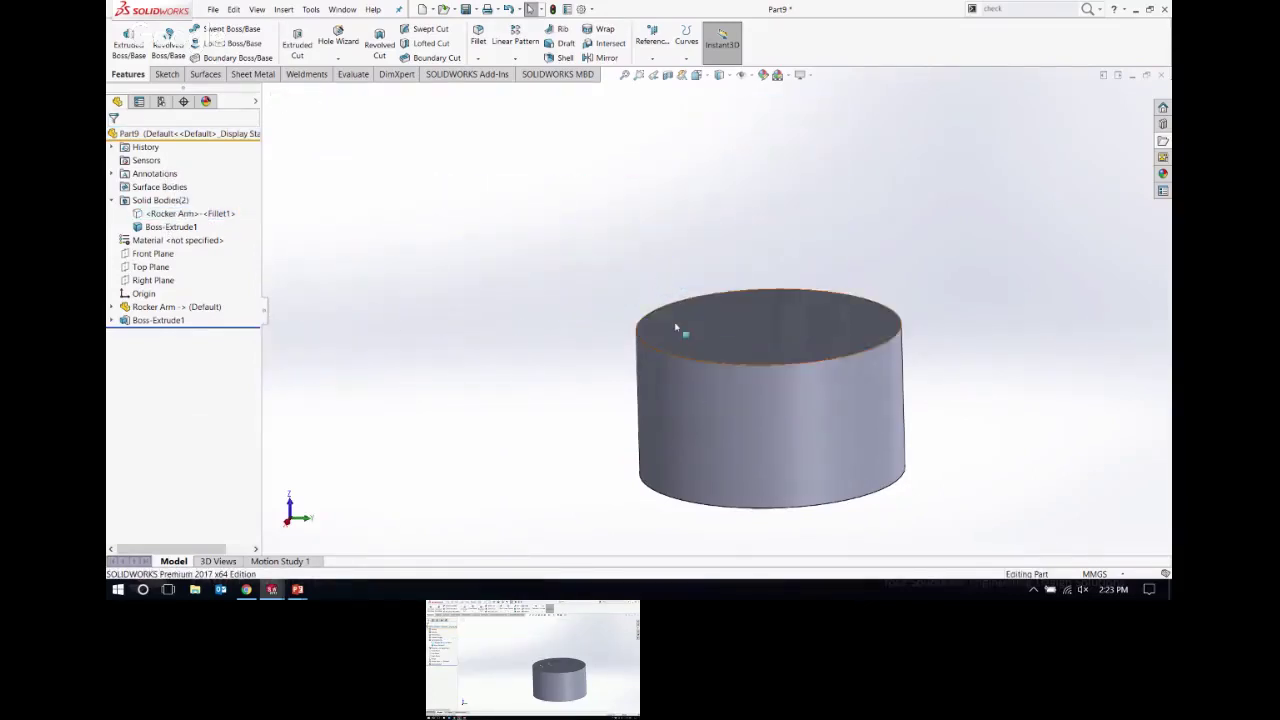
pyautogui.moveTo(677, 329); pyautogui.dragTo(680, 375, button='middle')
pyautogui.click(740, 360)
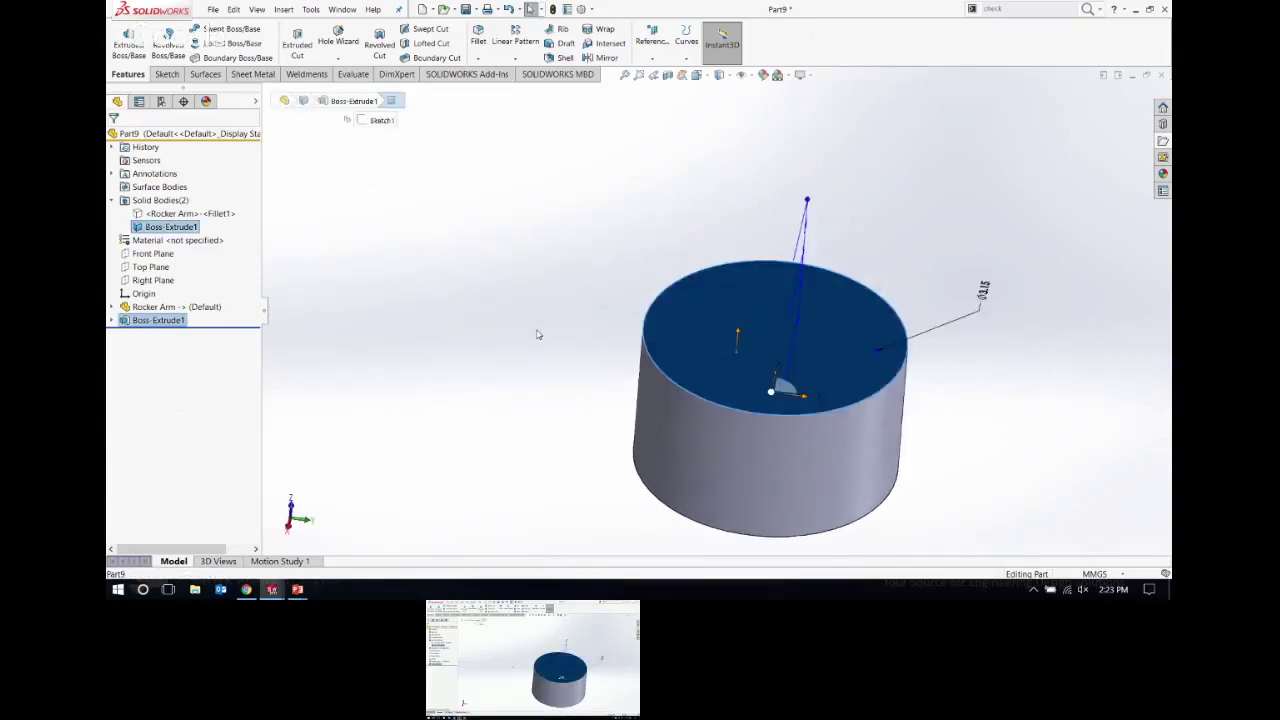
pyautogui.click(534, 332)
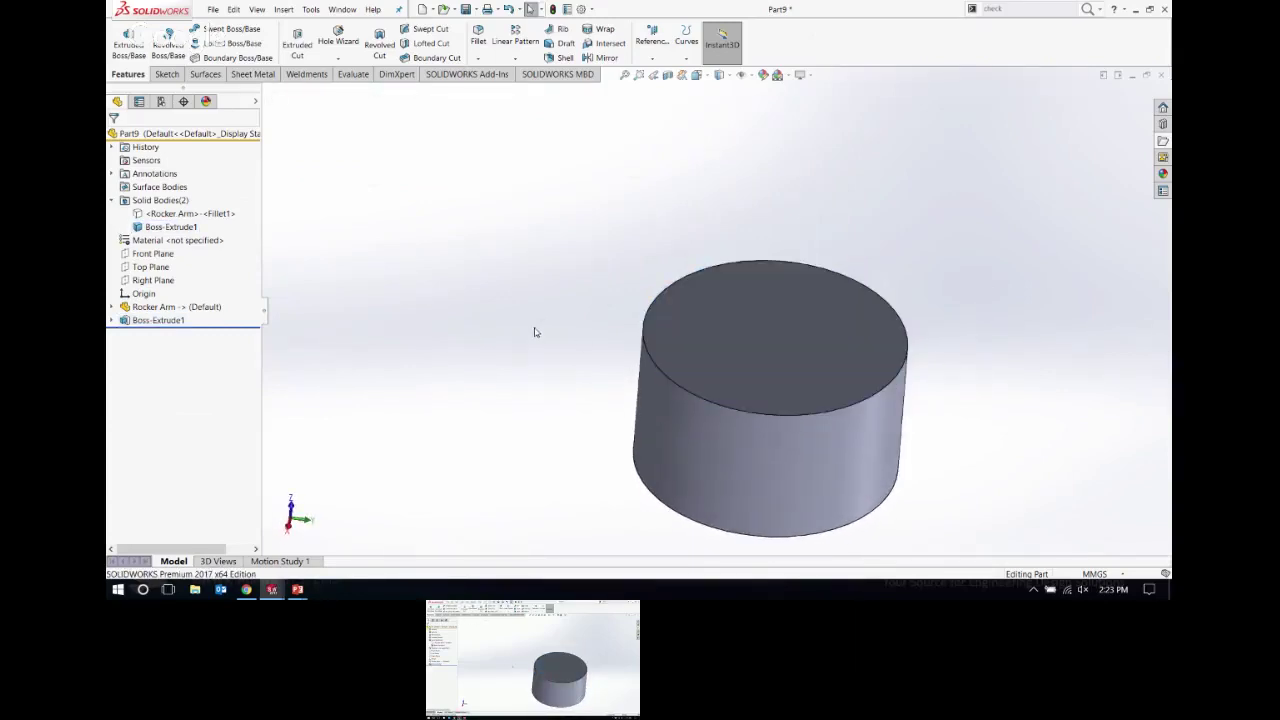
# Step: Examine the hidden rocker arm's outline where it overlaps the cylindrical block and show the rocker arm body again
pyautogui.click(160, 216)
pyautogui.moveTo(737, 366); pyautogui.dragTo(767, 320, button='middle')
pyautogui.scroll(5, 767, 320)
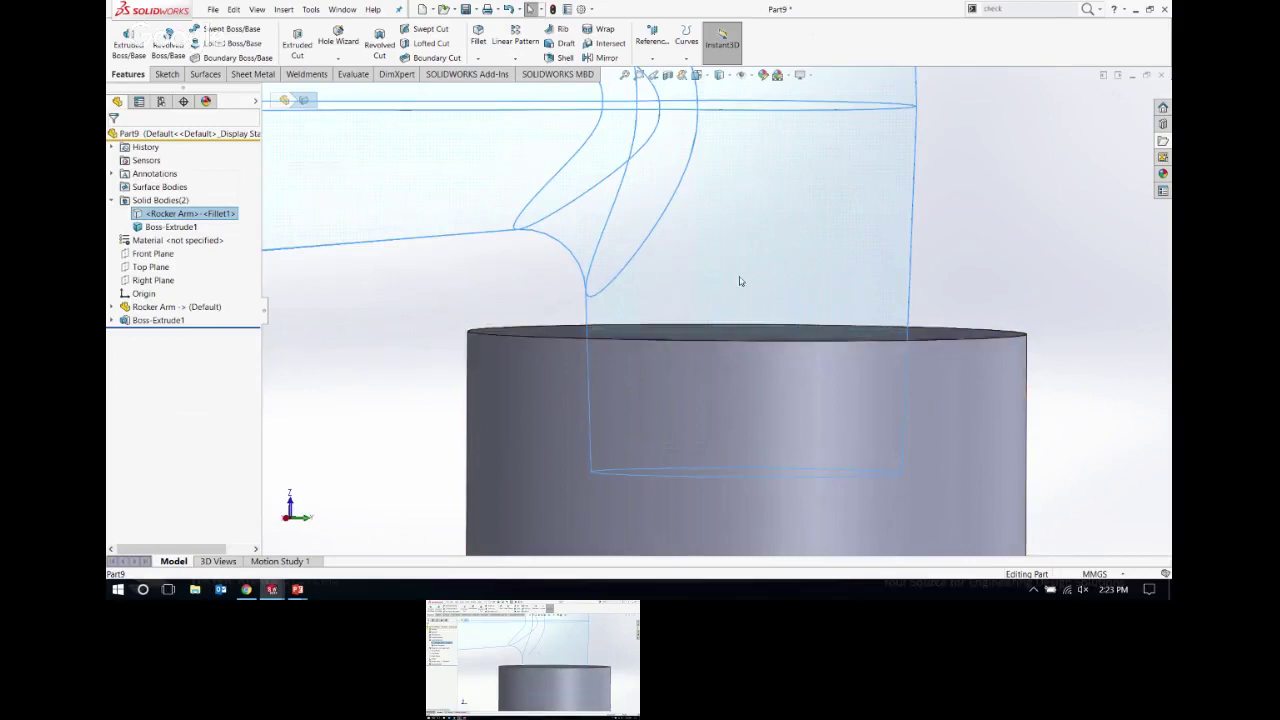
pyautogui.scroll(-4, 740, 281)
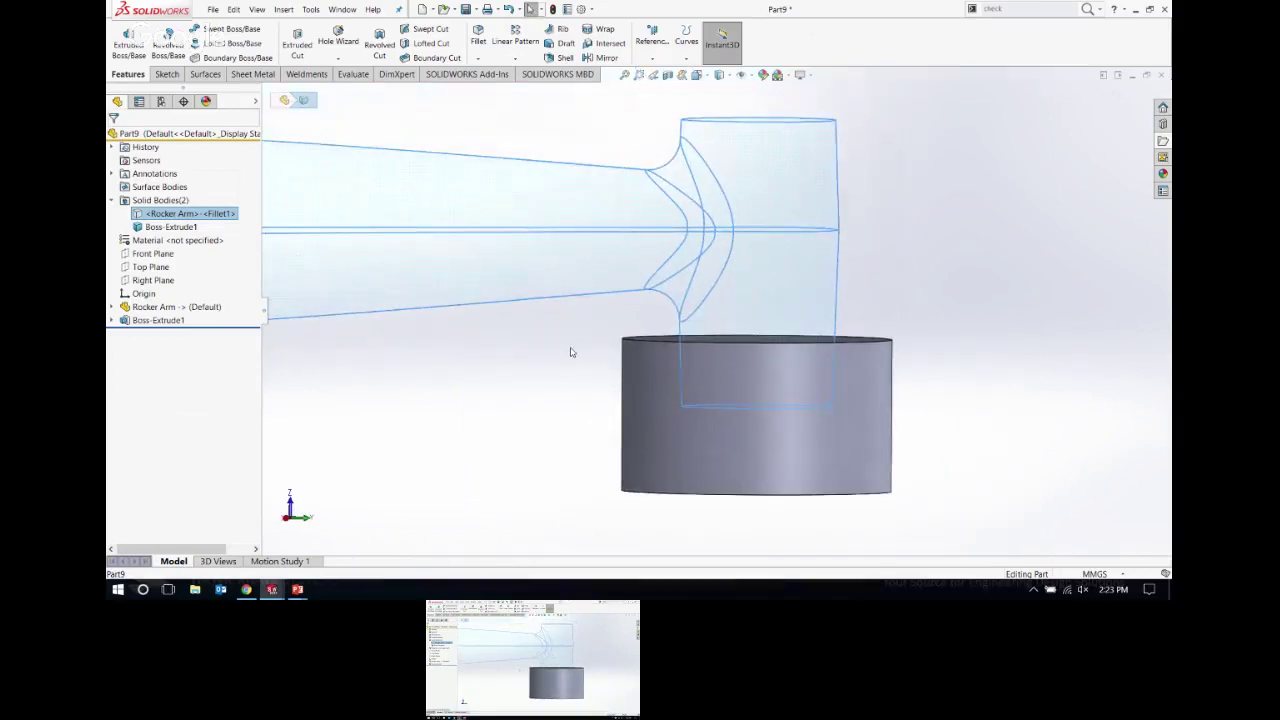
pyautogui.press('Tab')
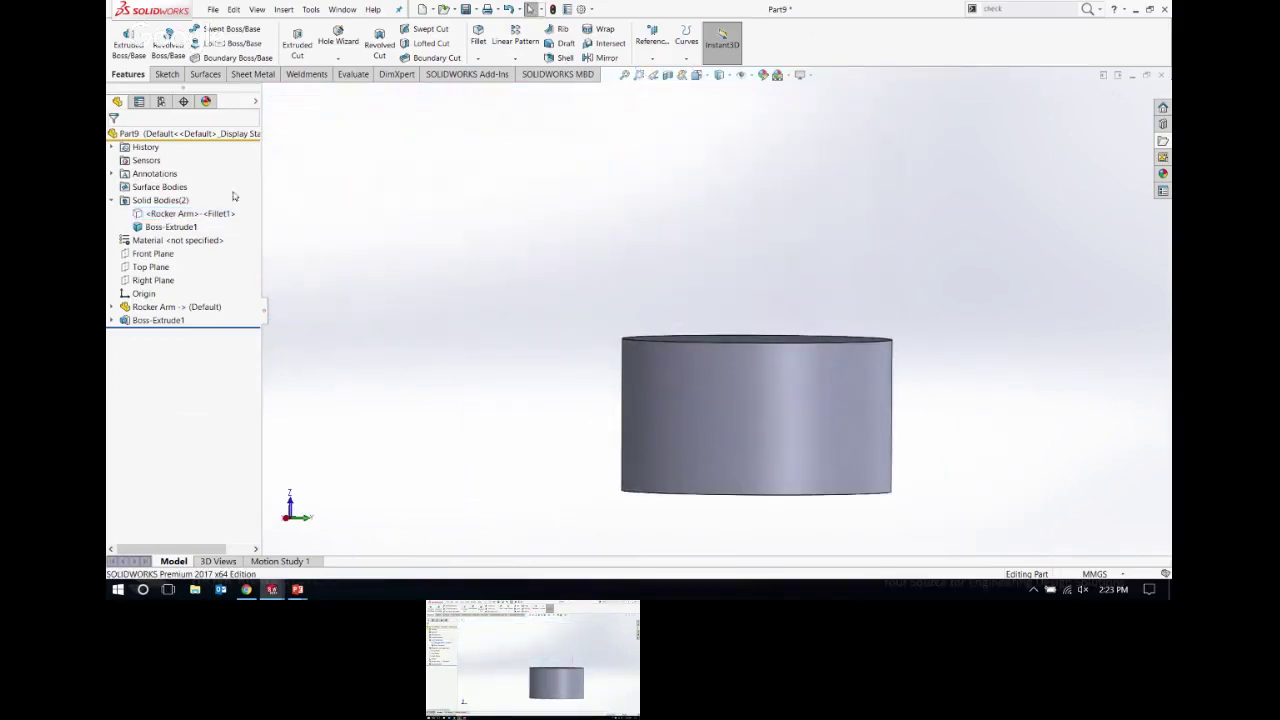
pyautogui.click(190, 214)
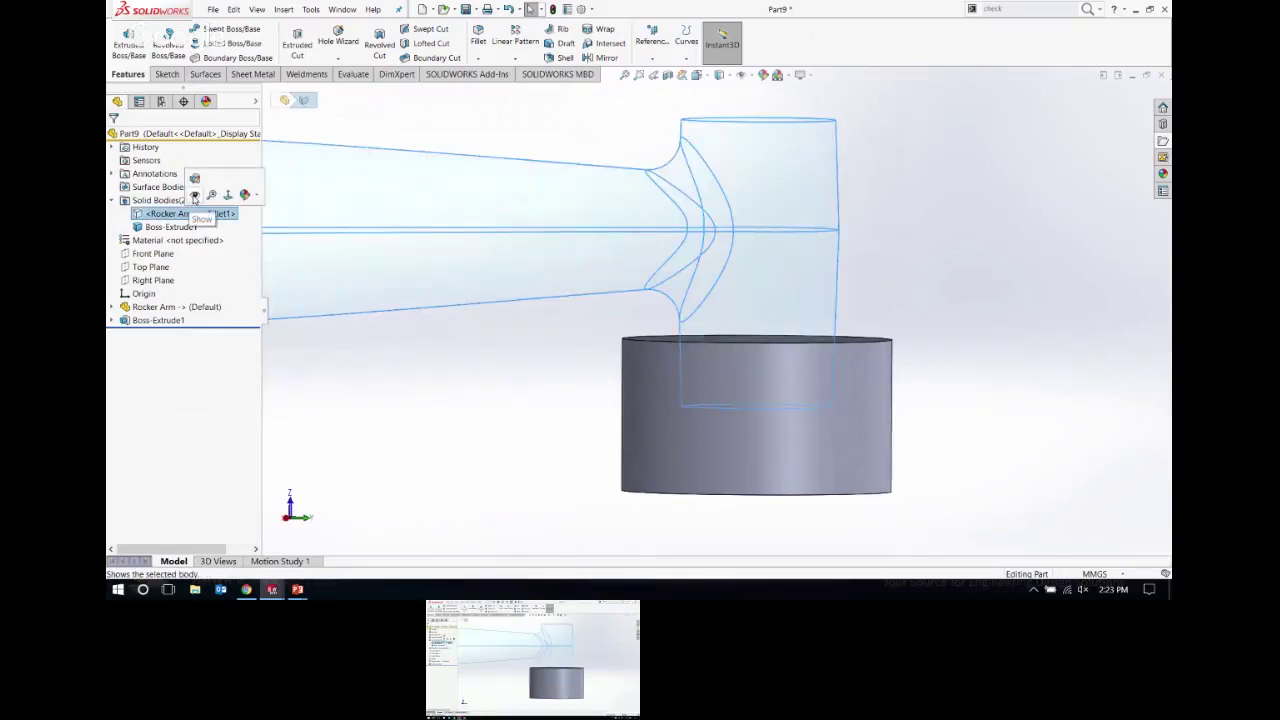
pyautogui.click(194, 196)
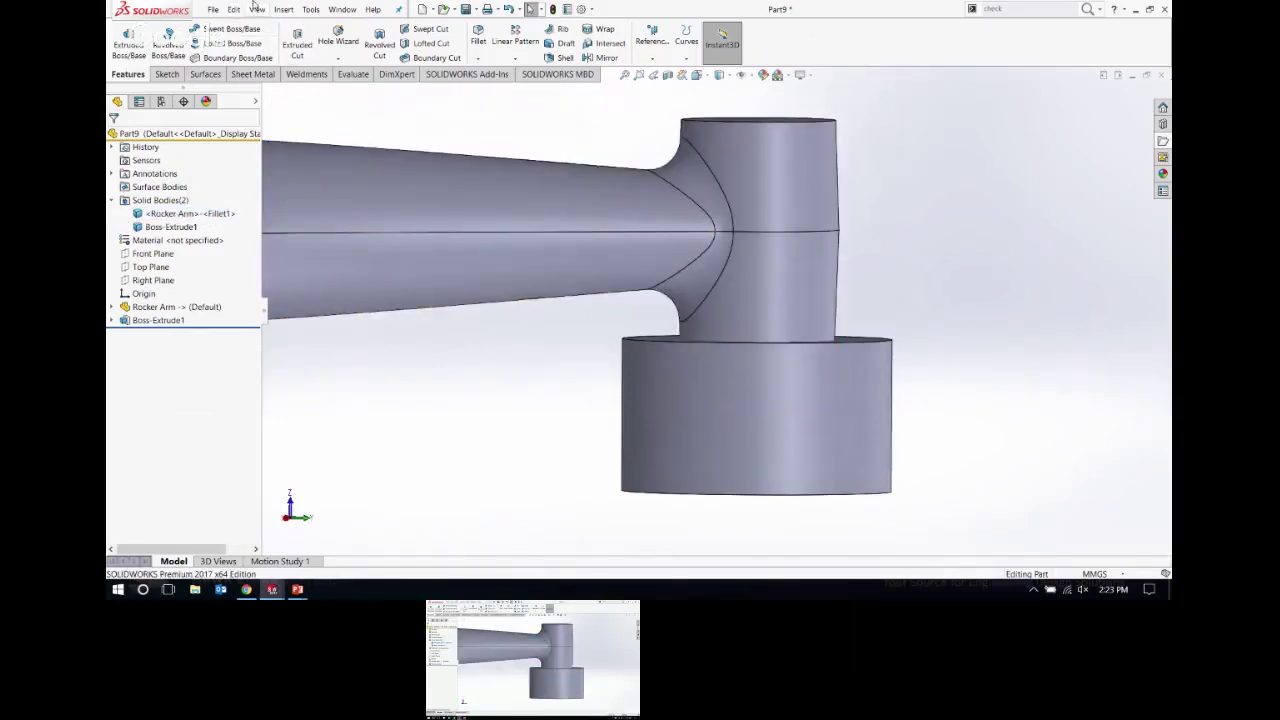
# Step: Start an Indent feature for forming the rocker arm's pocket in the cylindrical block
pyautogui.click(284, 12)
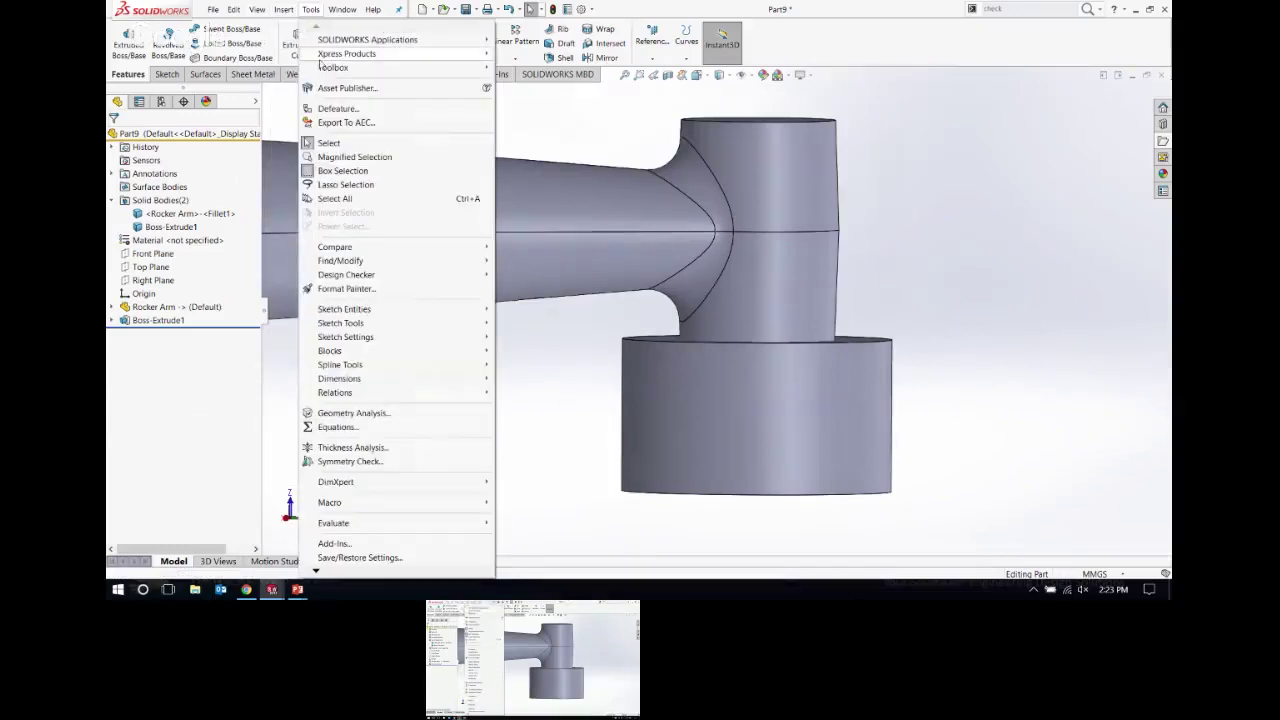
pyautogui.click(292, 13)
pyautogui.click(286, 11)
pyautogui.moveTo(320, 55)
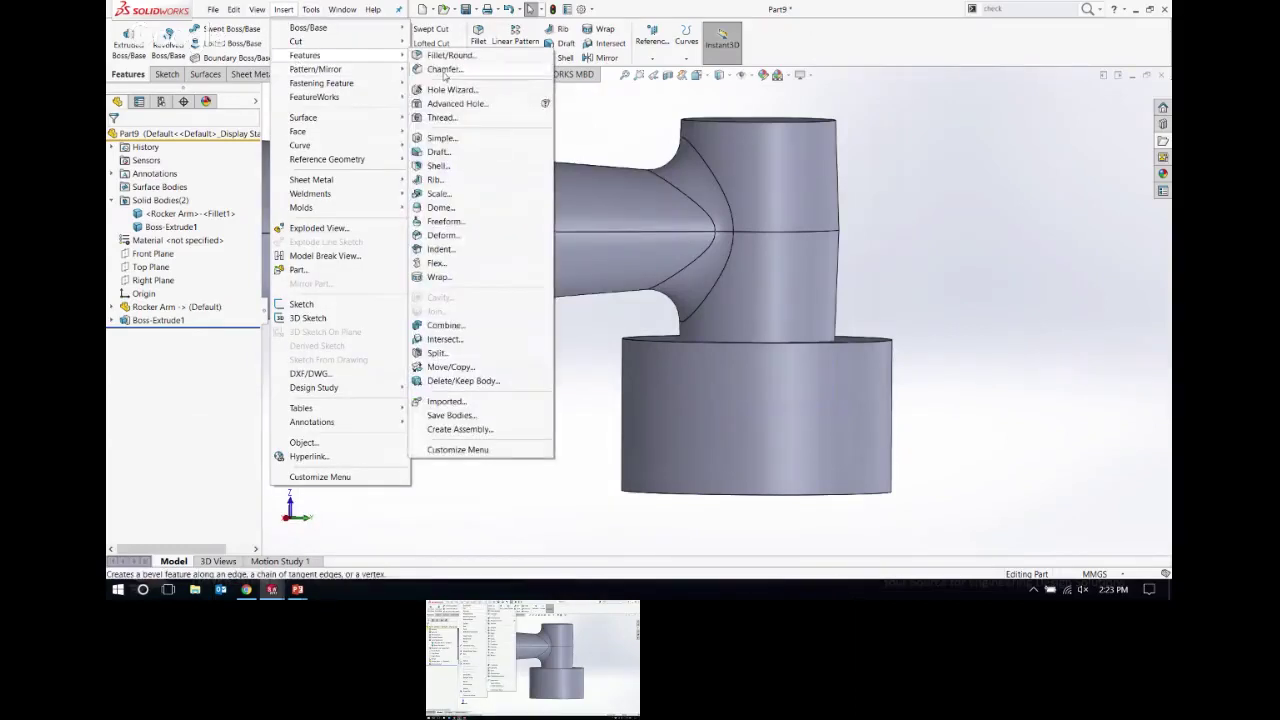
pyautogui.click(440, 249)
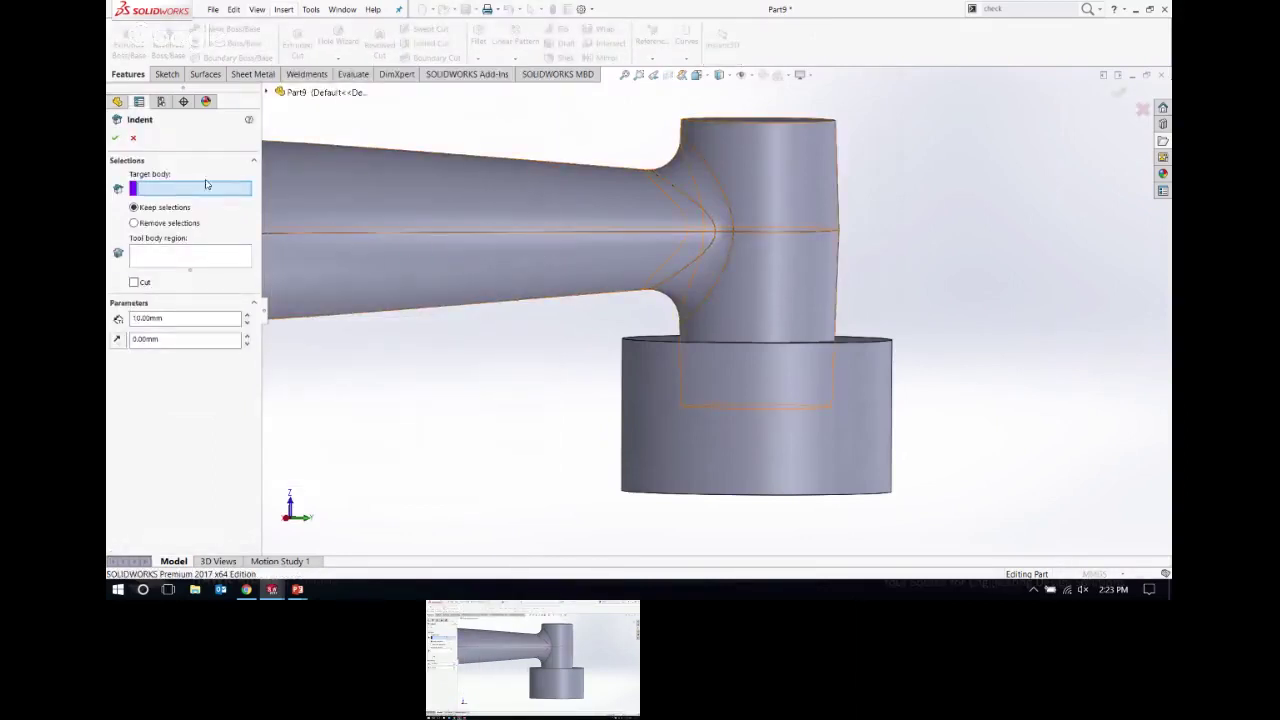
# Step: Open the help topic for the Indent feature at full window size and expand its list of examples
pyautogui.click(249, 120)
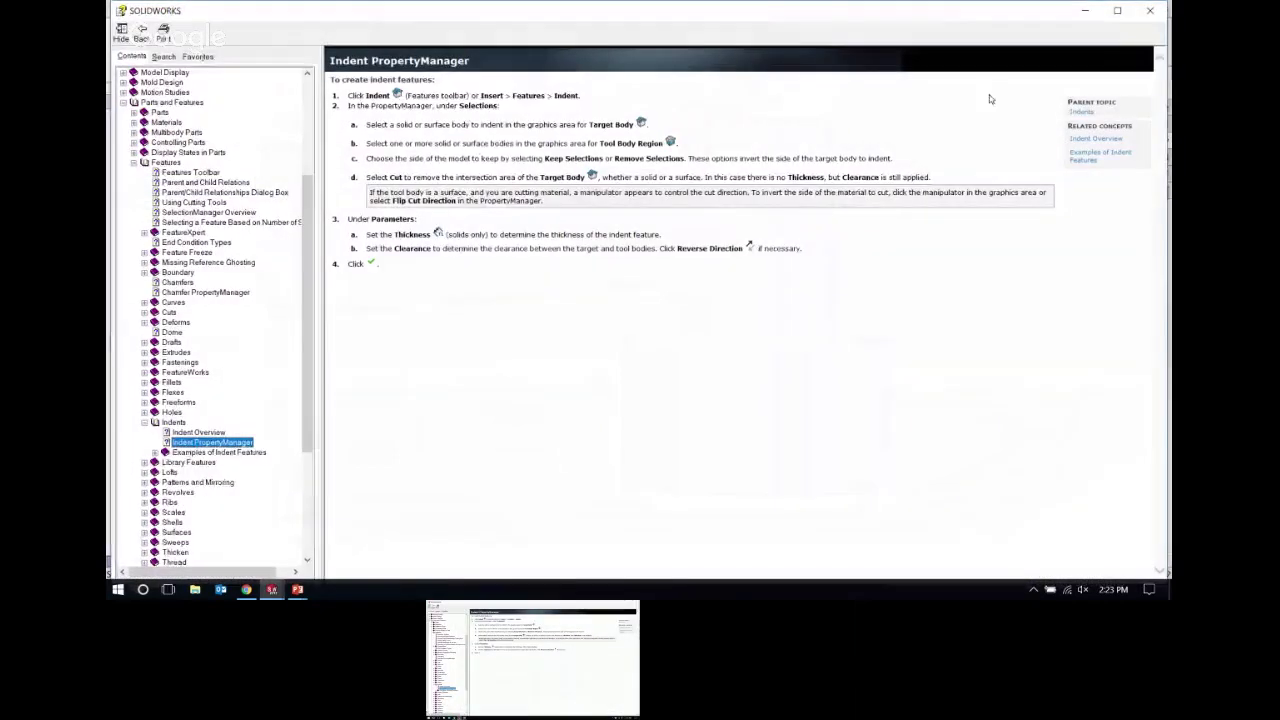
pyautogui.click(1118, 12)
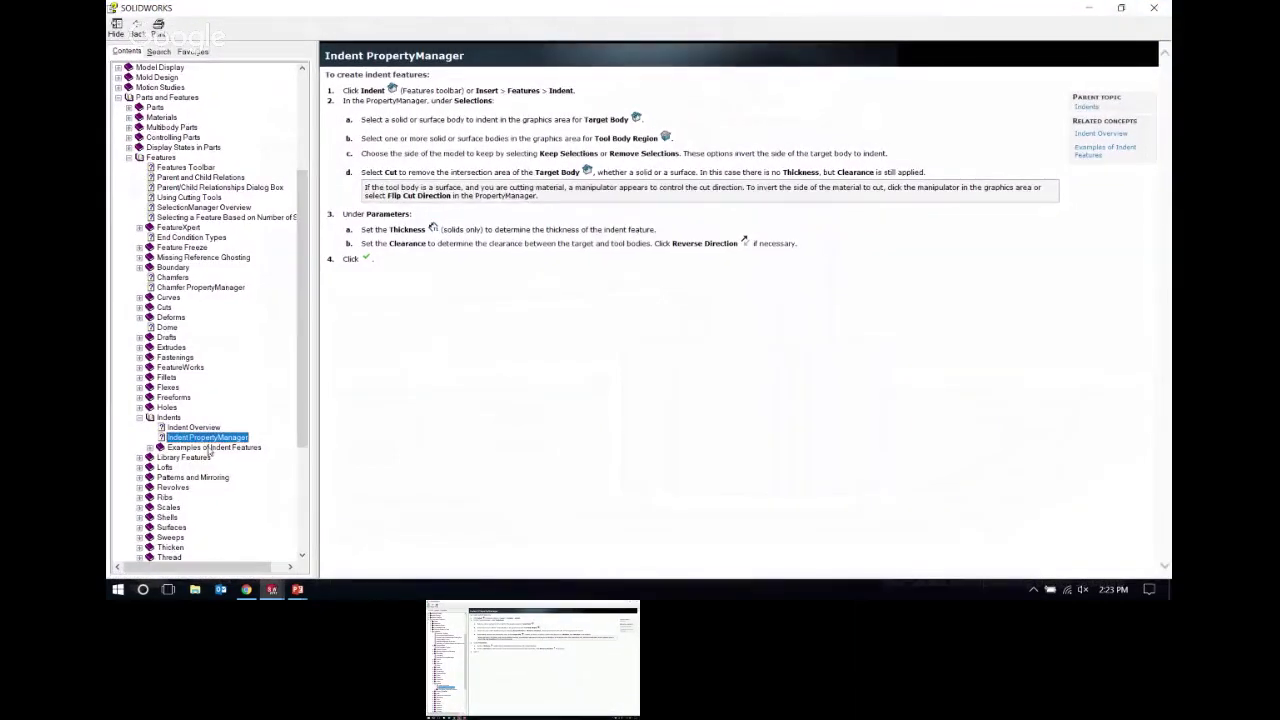
pyautogui.click(150, 447)
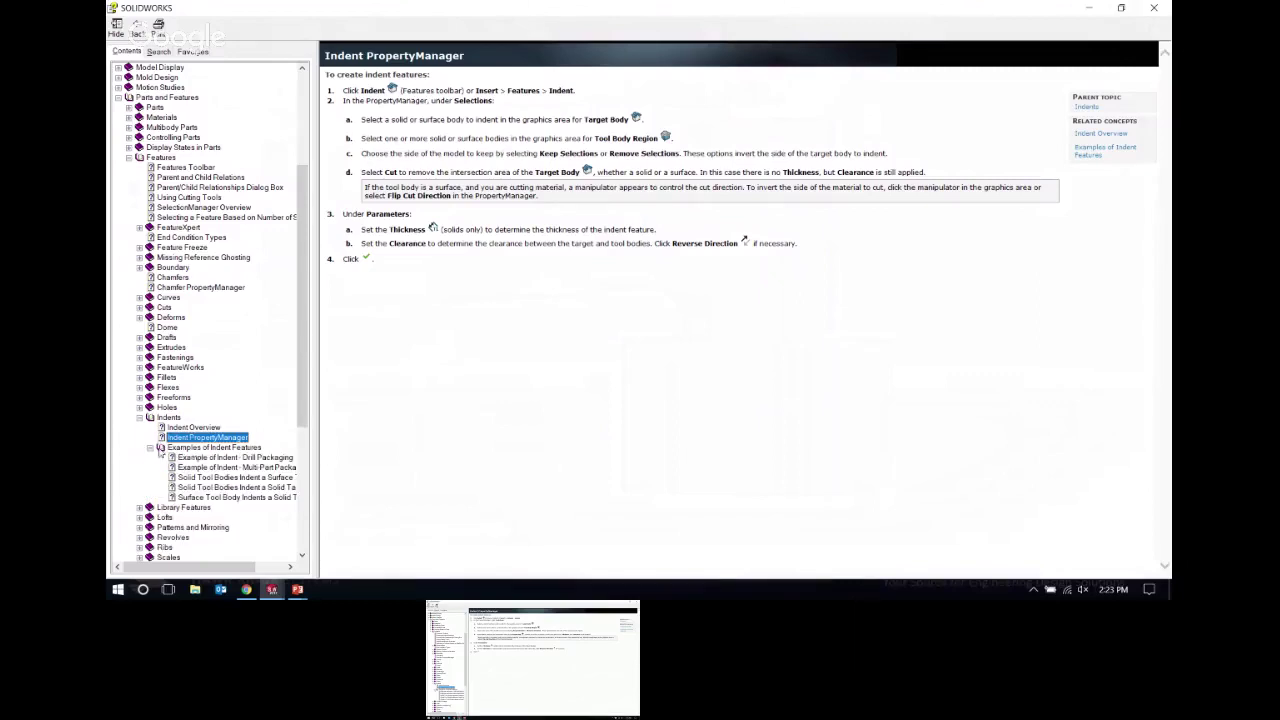
pyautogui.scroll(-2, 203, 457)
pyautogui.scroll(-3, 210, 455)
# Step: Review the Indent help examples for drill packaging, multi-part packaging, and solid tool bodies indenting a surface target body
pyautogui.click(230, 308)
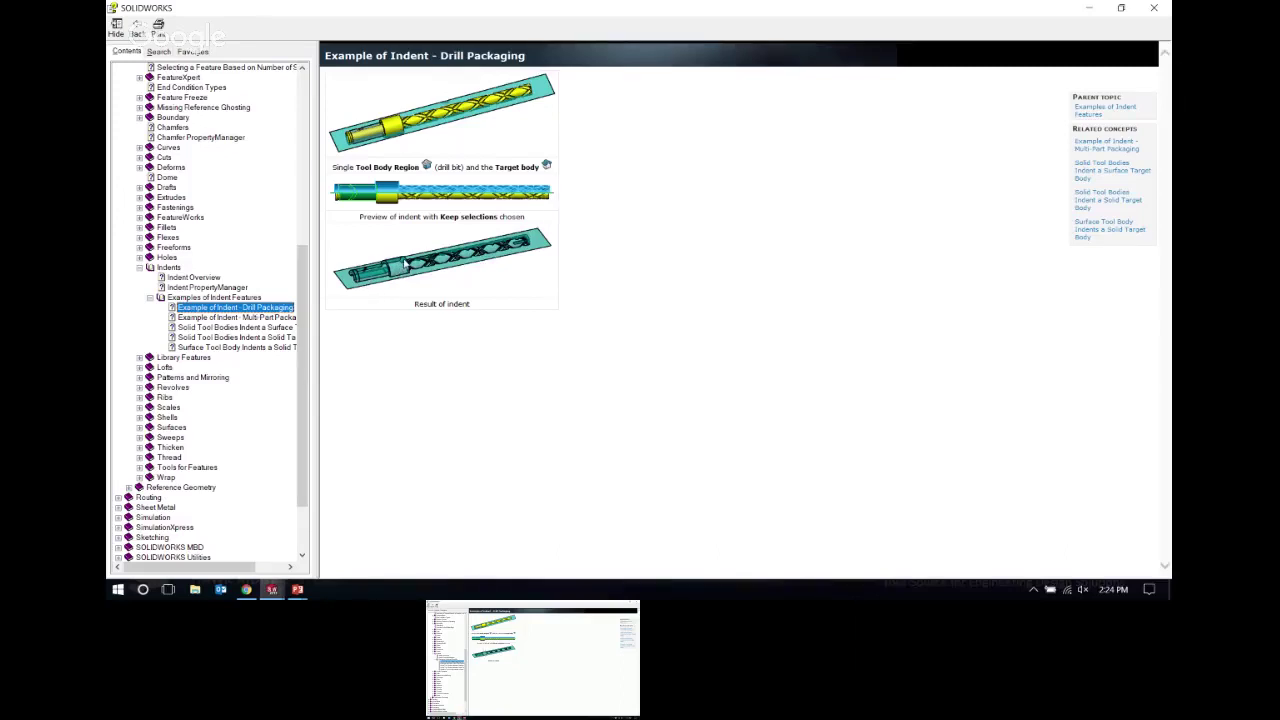
pyautogui.click(250, 317)
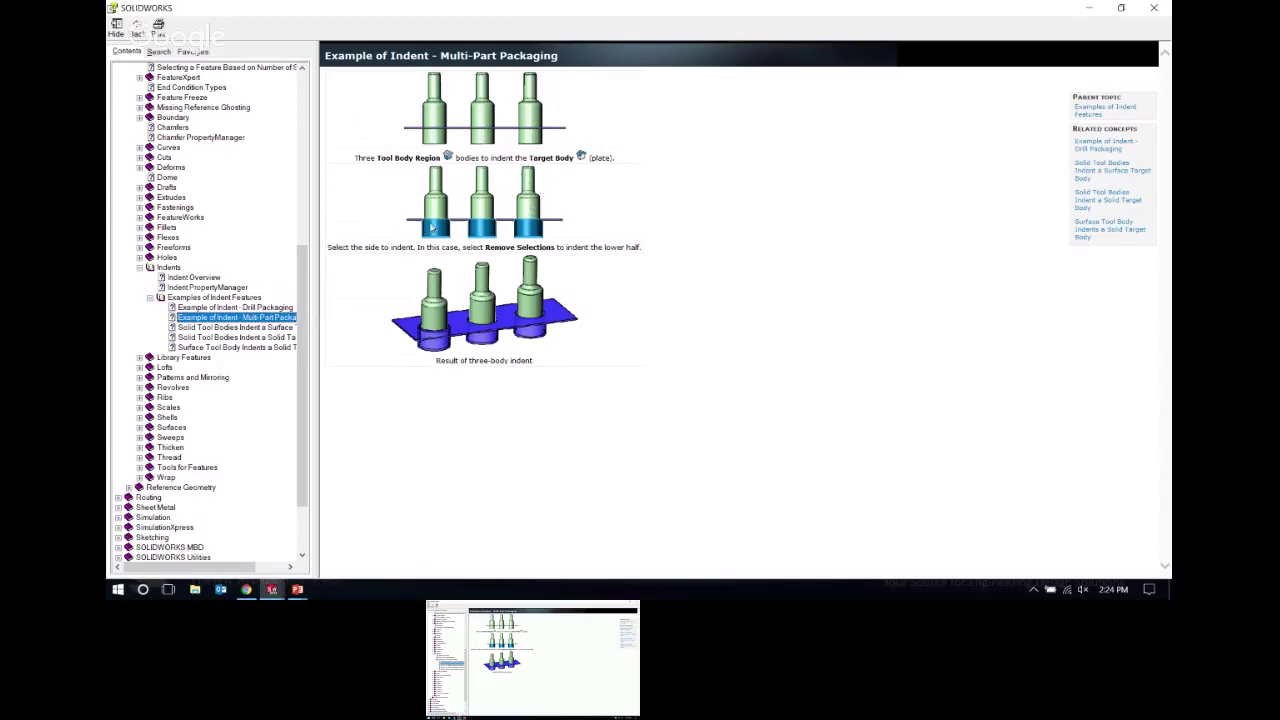
pyautogui.click(228, 328)
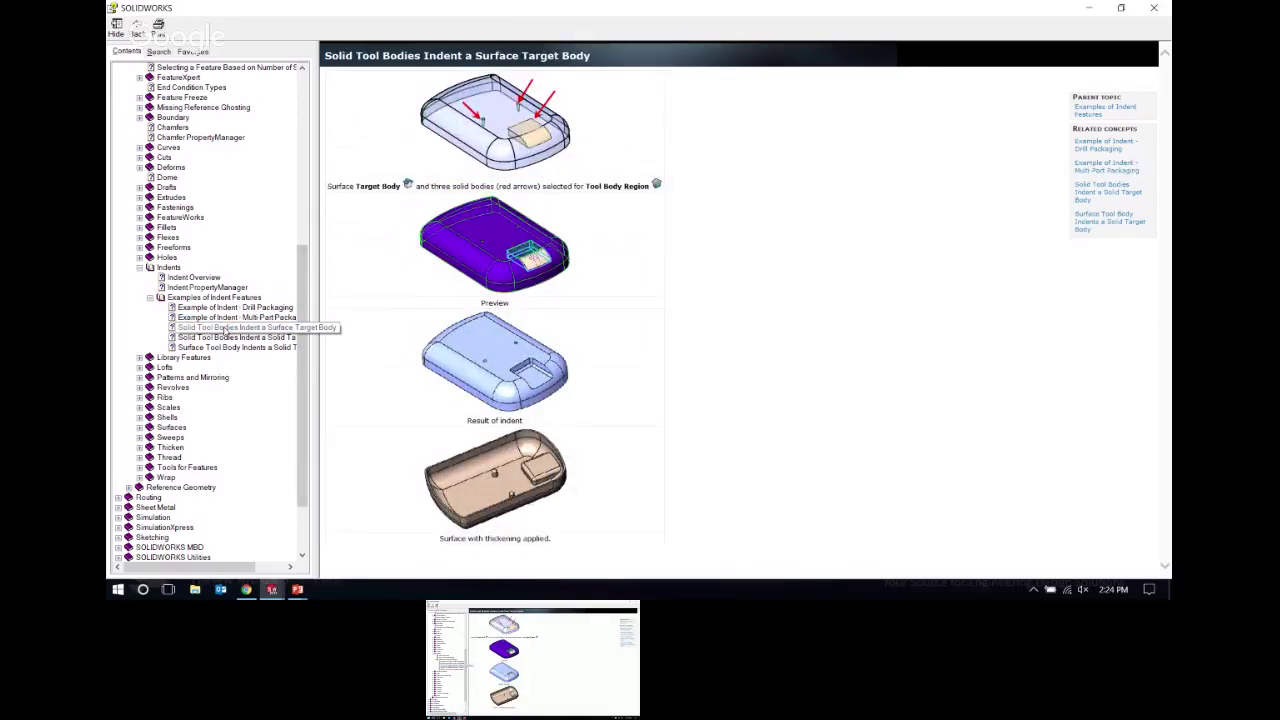
# Step: Review the help examples of solid and surface tool bodies indenting a solid target body, and return to the part
pyautogui.click(262, 338)
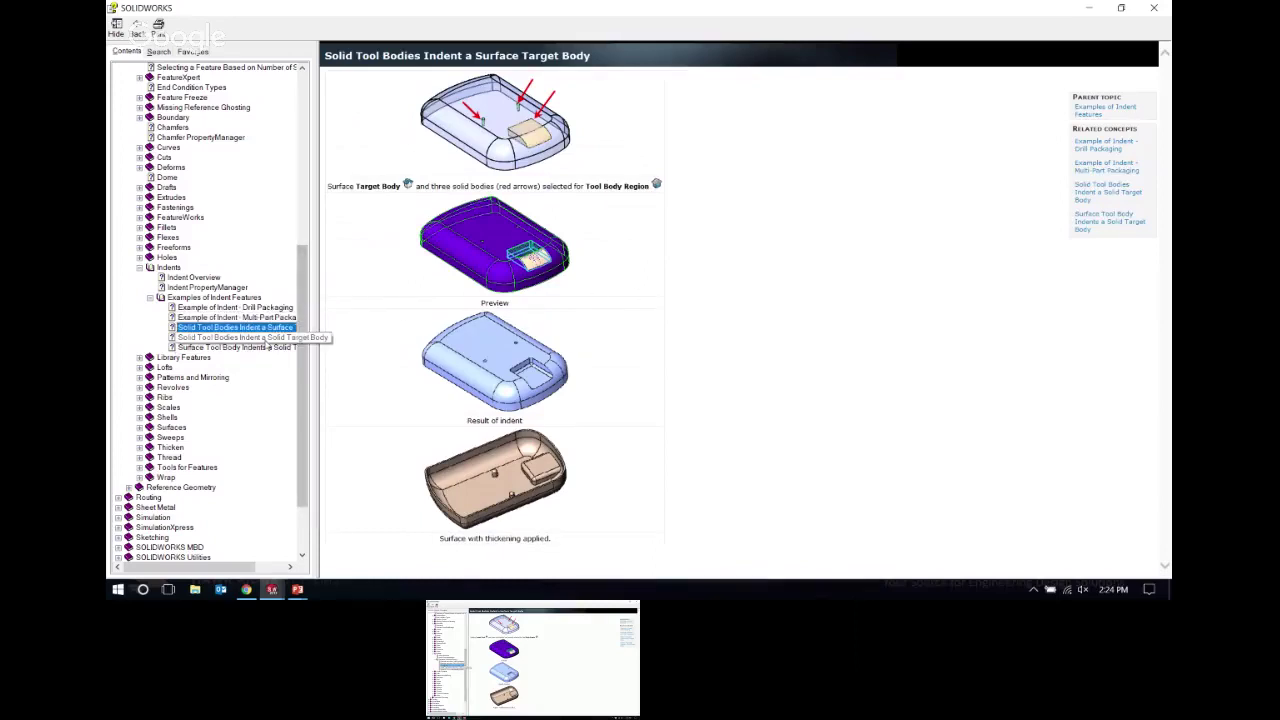
pyautogui.click(255, 348)
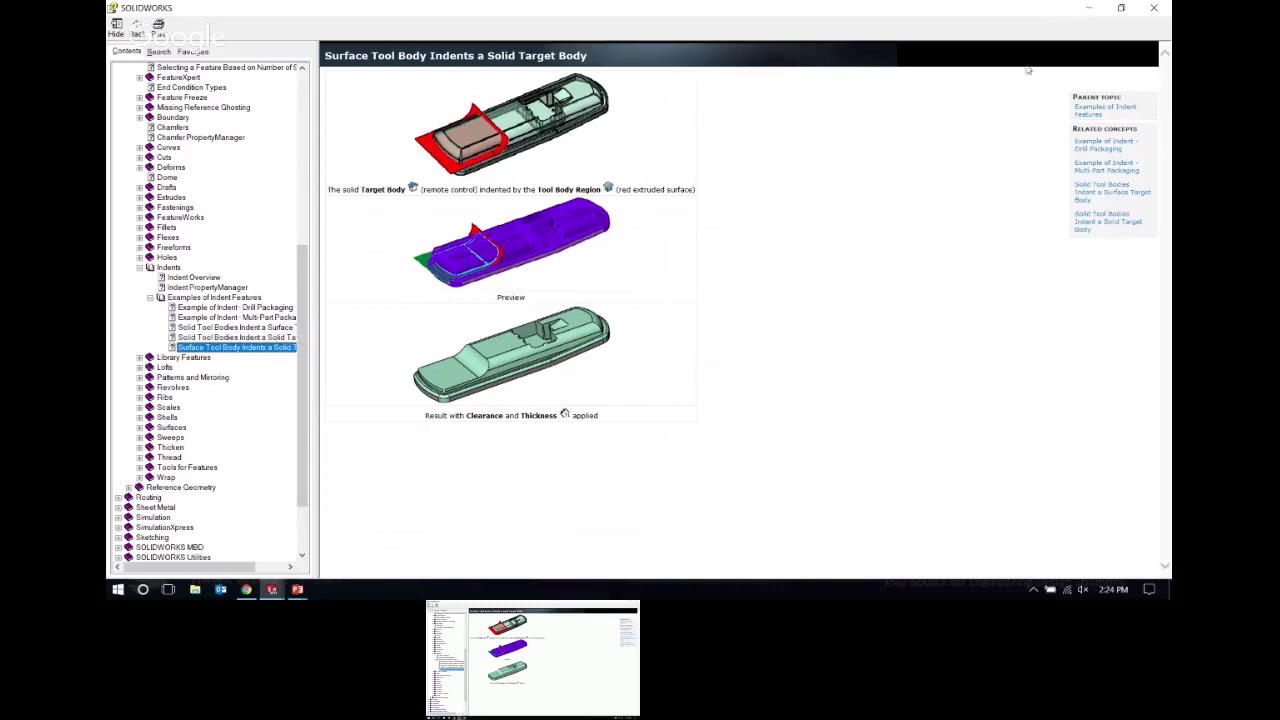
pyautogui.click(1090, 9)
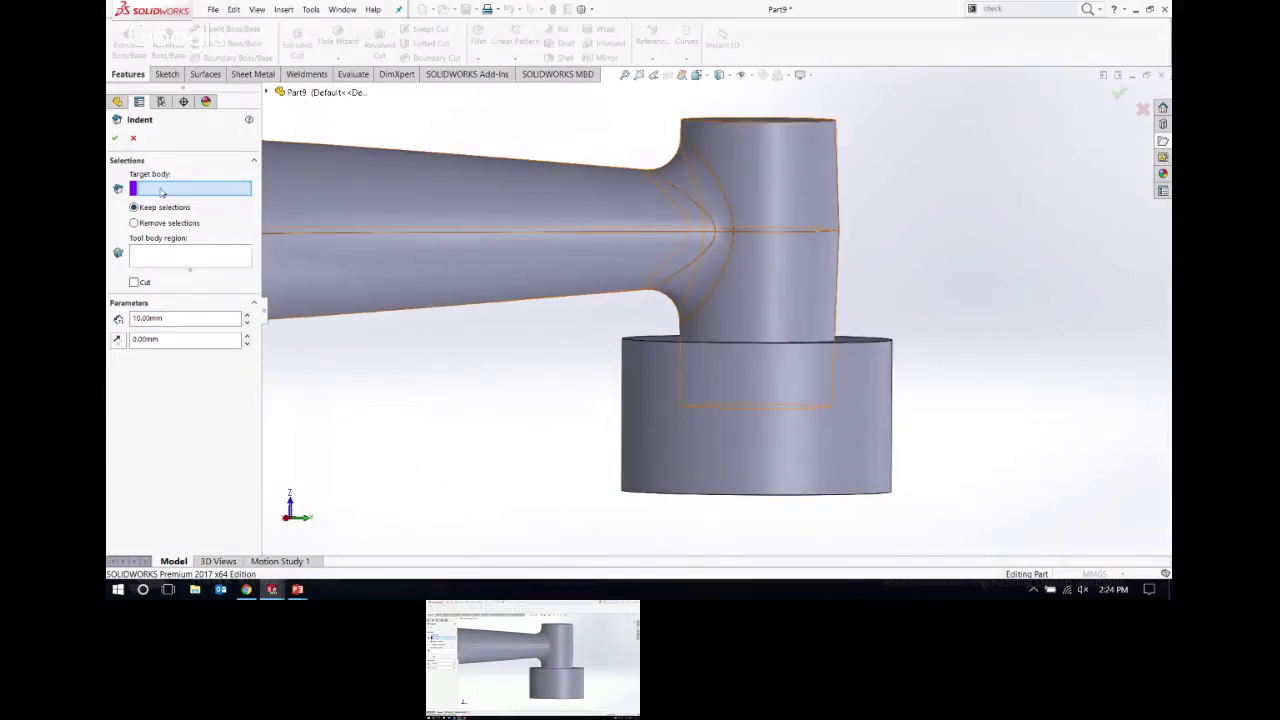
# Step: Assign the cylindrical block as the Indent target body and the rocker arm's end boss as the tool body region, with Cut enabled
pyautogui.click(688, 472)
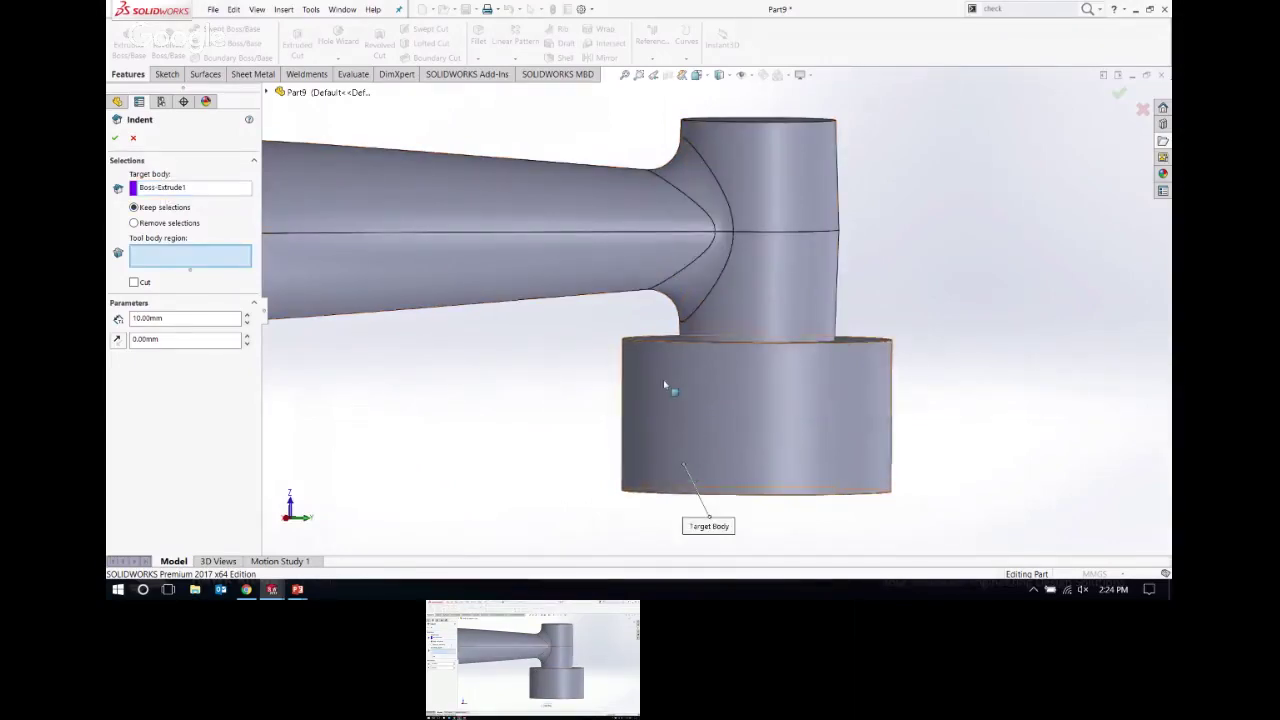
pyautogui.moveTo(709, 403); pyautogui.dragTo(638, 341, button='middle')
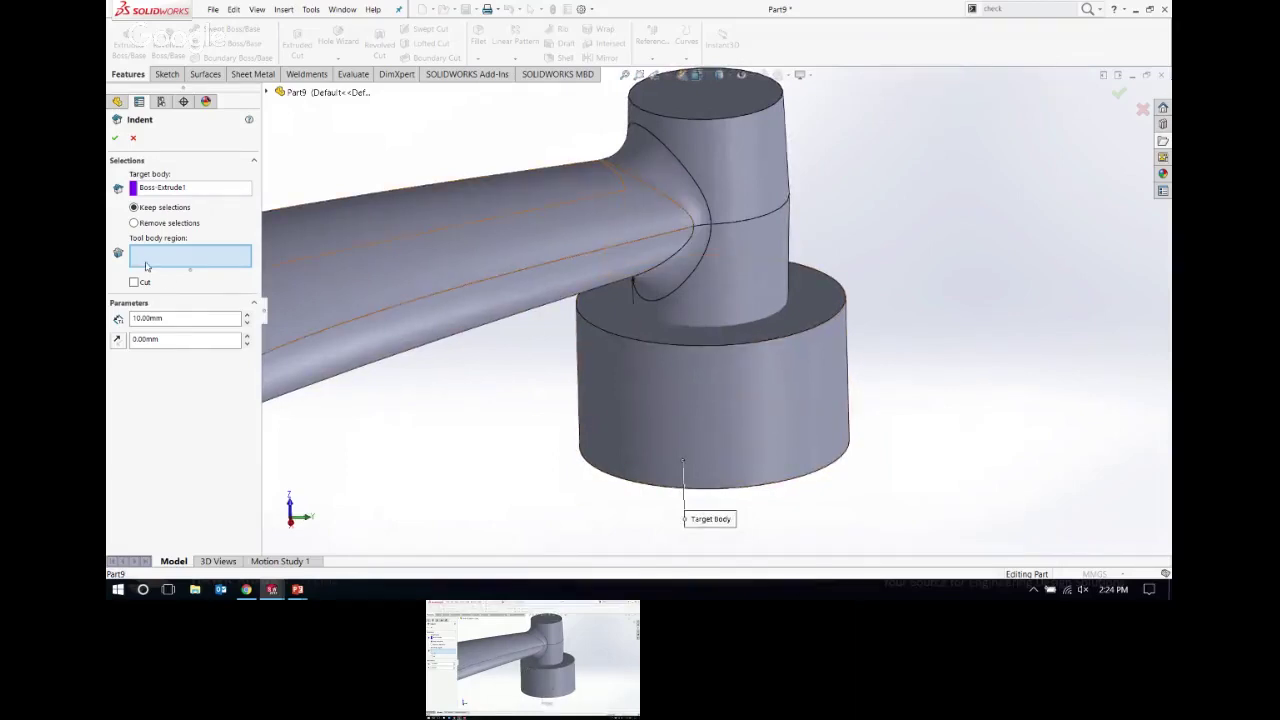
pyautogui.click(736, 298)
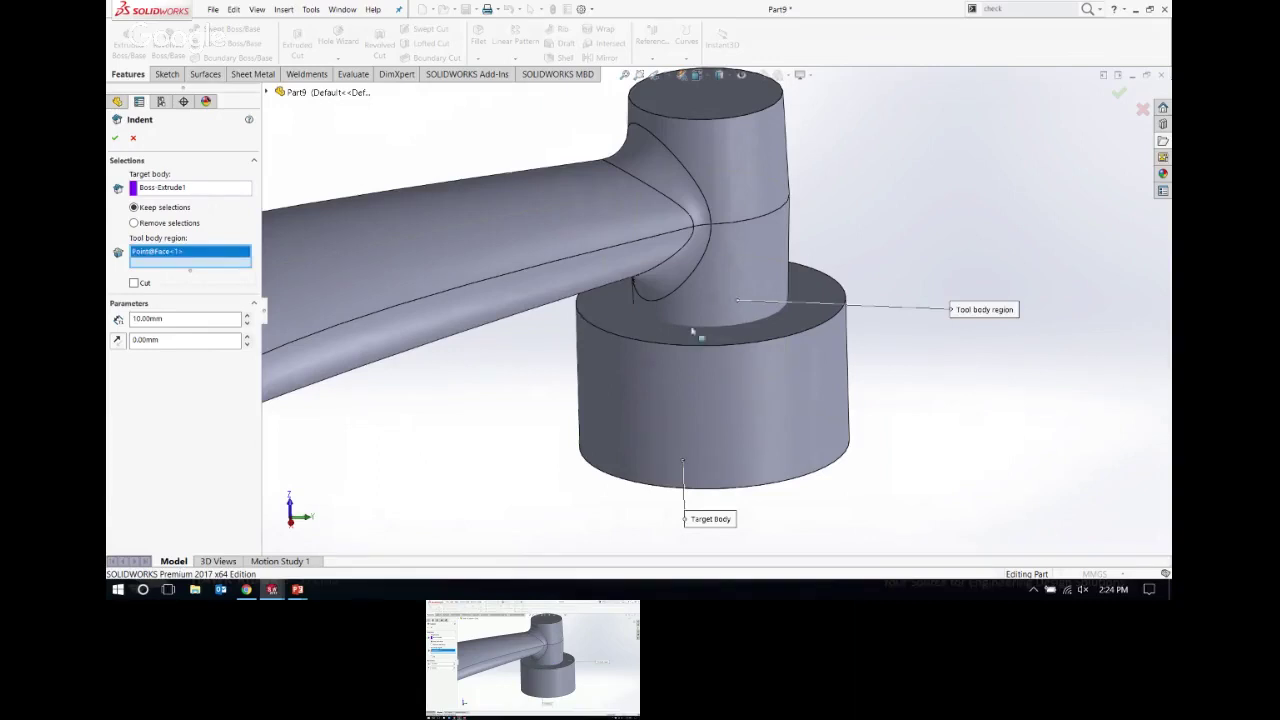
pyautogui.moveTo(694, 331); pyautogui.dragTo(357, 357, button='middle')
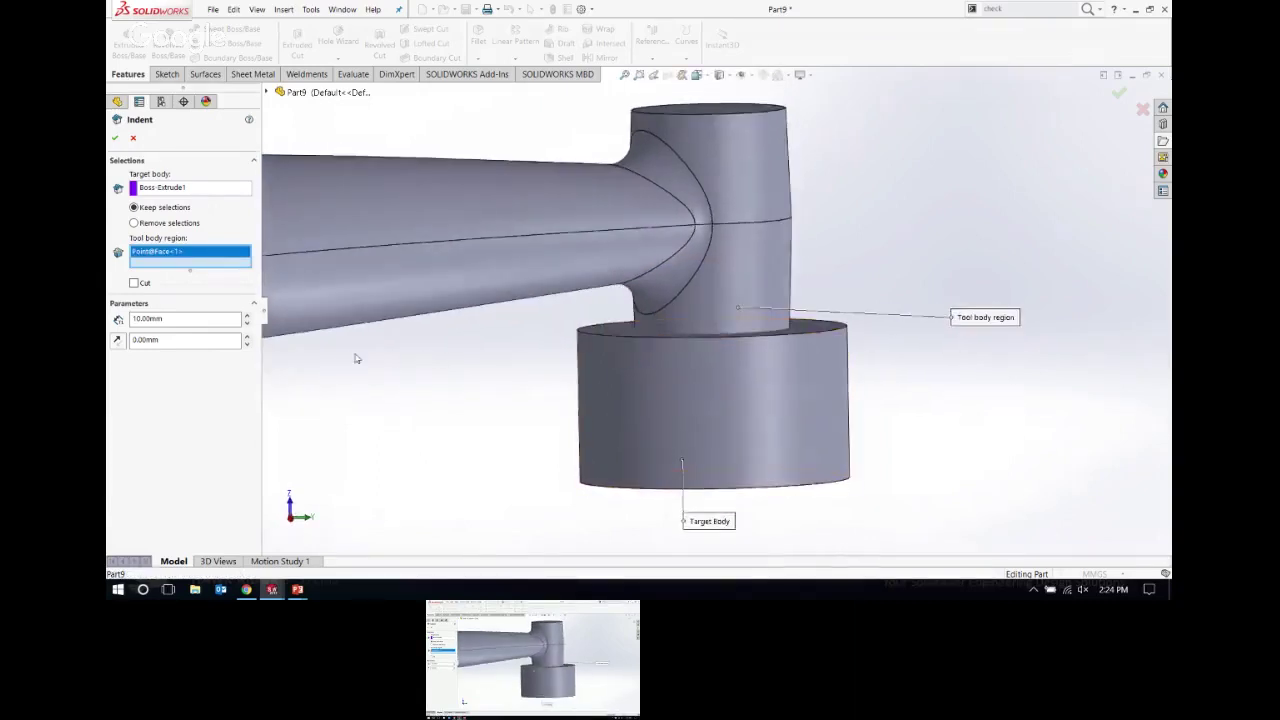
pyautogui.click(135, 284)
pyautogui.moveTo(757, 423); pyautogui.dragTo(765, 395, button='middle')
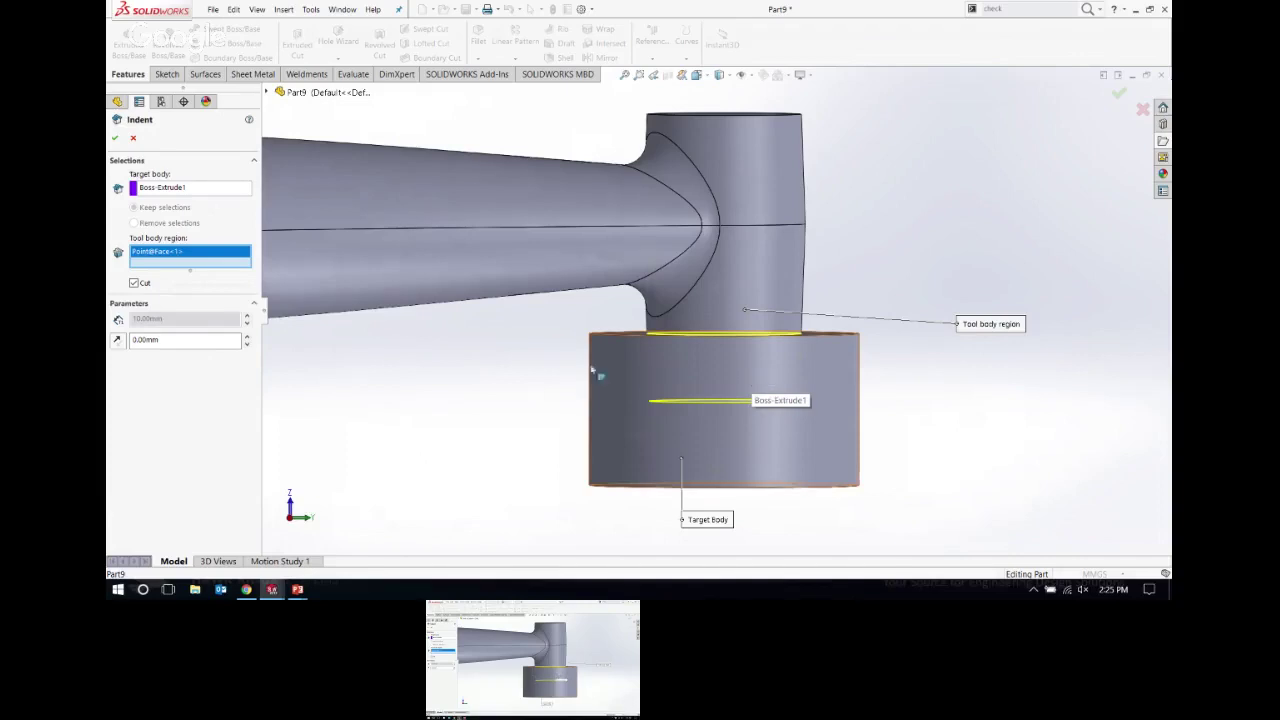
# Step: Set the indent clearance to 2 mm and create the indent in the cylindrical block
pyautogui.click(156, 341)
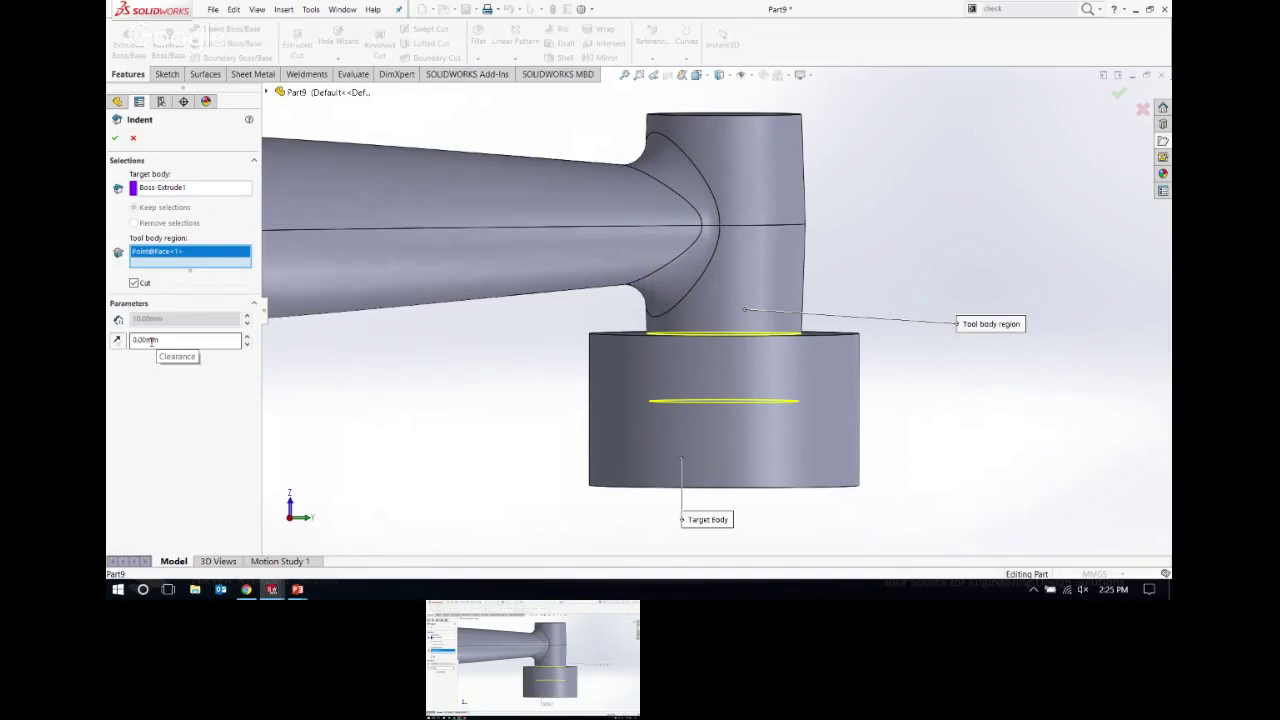
pyautogui.doubleClick(167, 343)
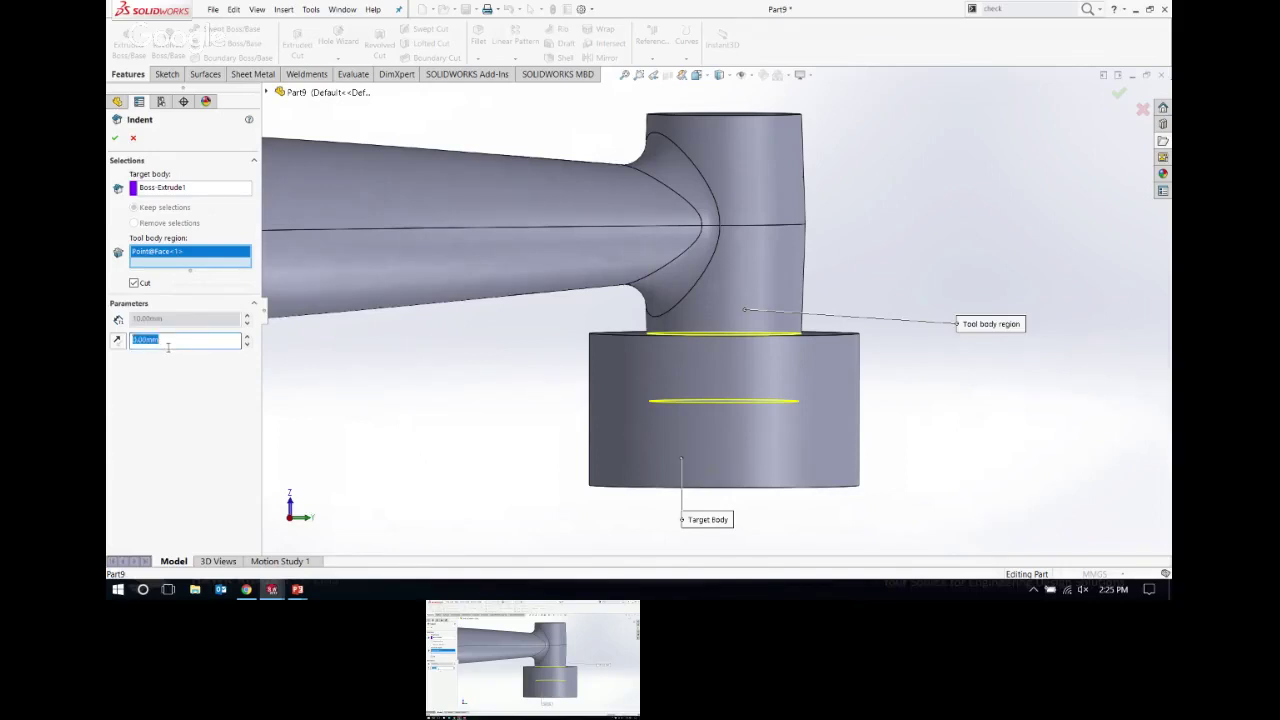
pyautogui.write('2')
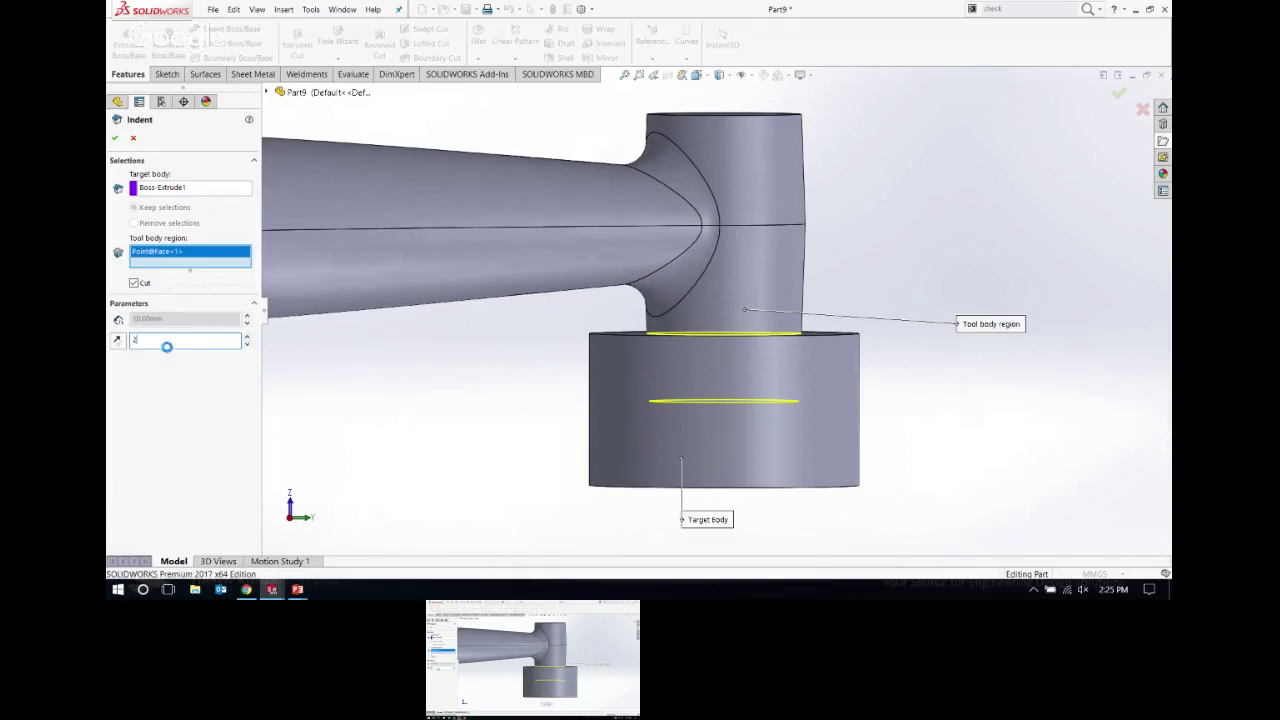
pyautogui.press('Return')
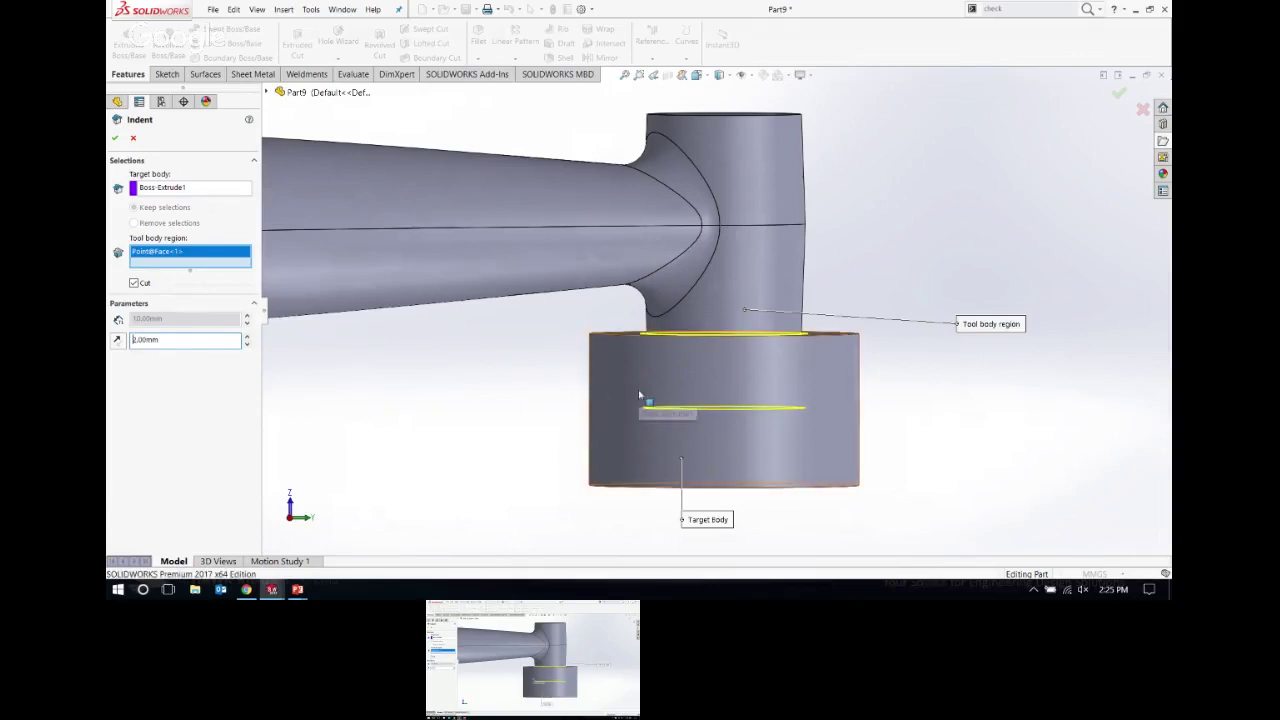
pyautogui.click(115, 137)
# Step: Create a section view from the Top Plane, offset about 220 mm, through the cylindrical block and the rocker arm's end boss
pyautogui.moveTo(632, 350); pyautogui.dragTo(660, 340, button='middle')
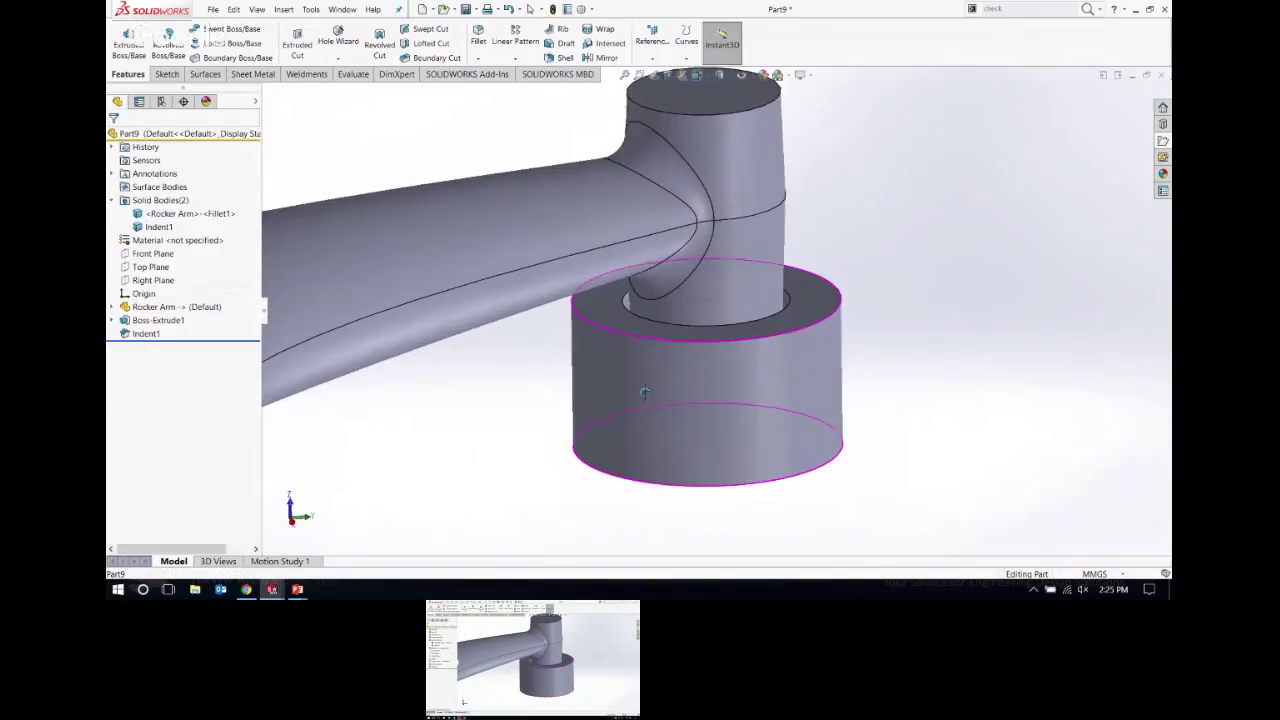
pyautogui.scroll(3, 588, 278)
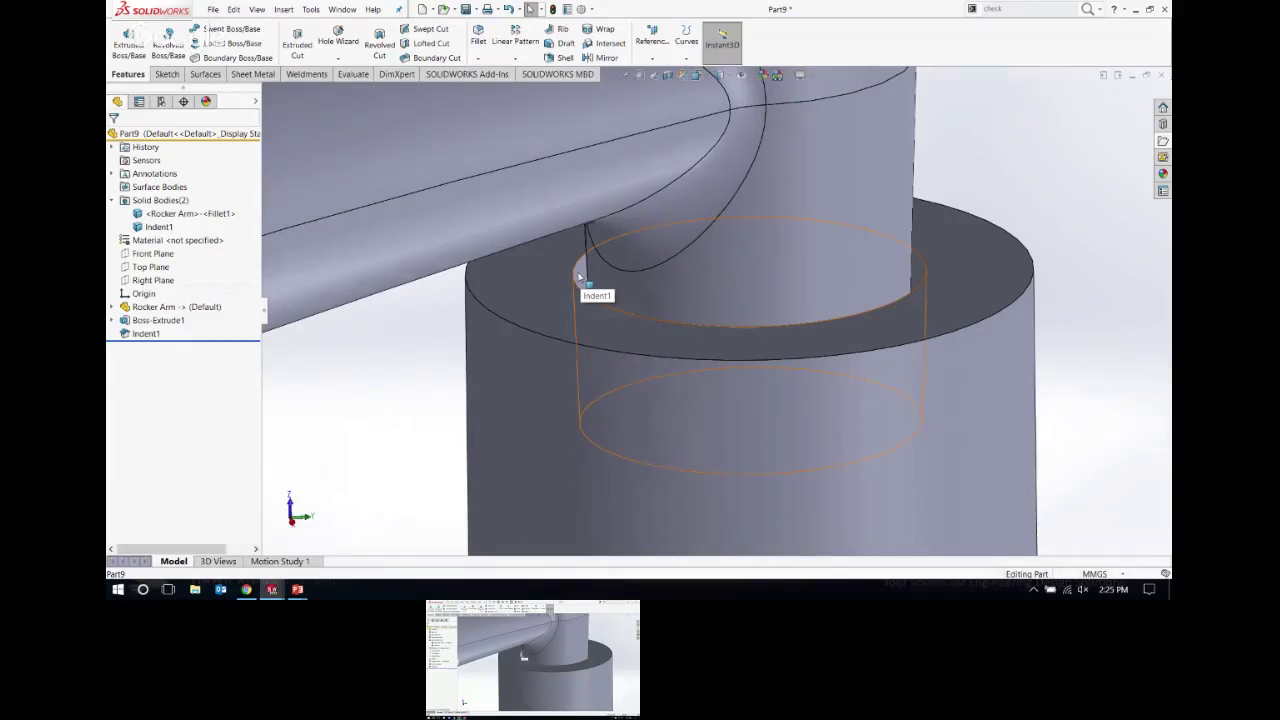
pyautogui.scroll(-5, 500, 323)
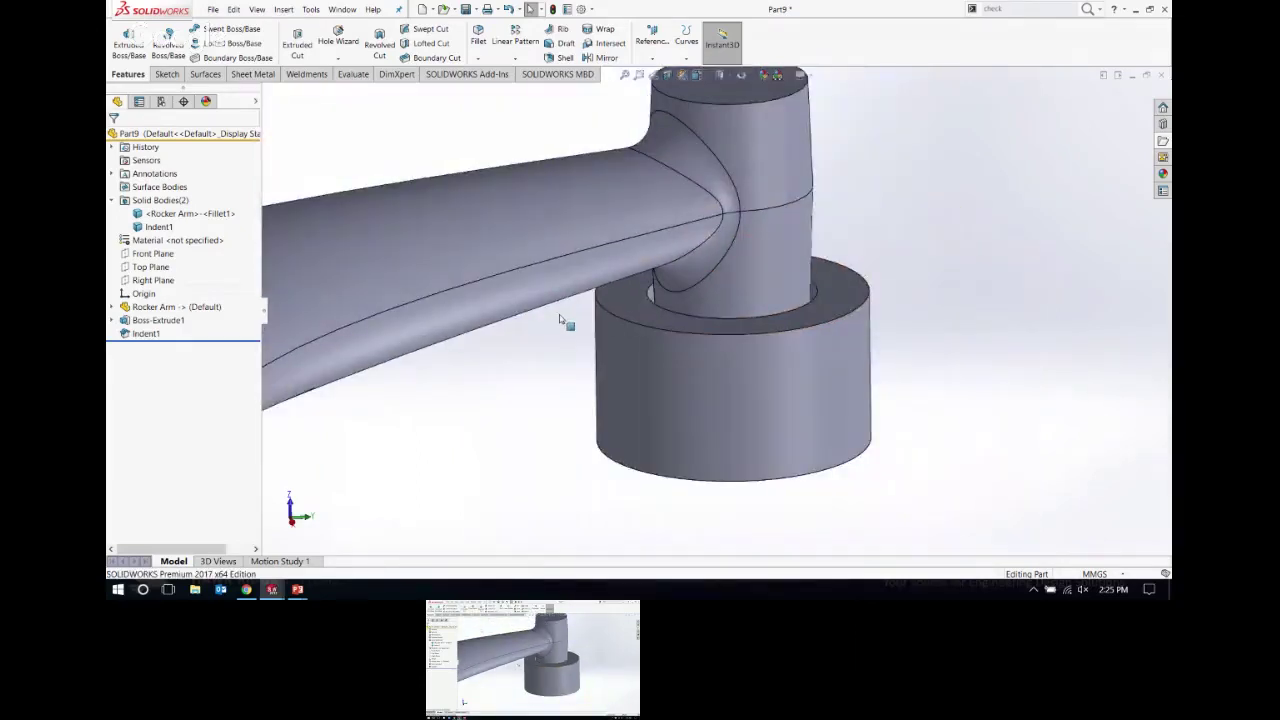
pyautogui.scroll(-3, 486, 138)
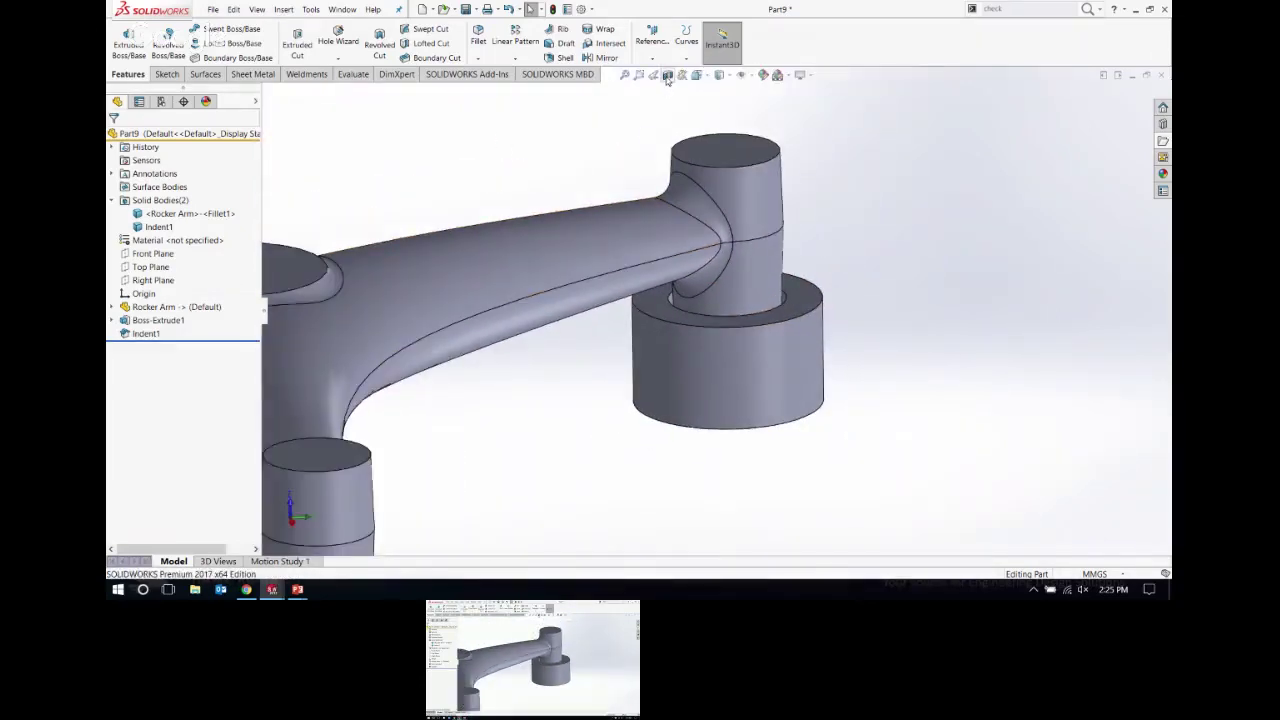
pyautogui.click(668, 75)
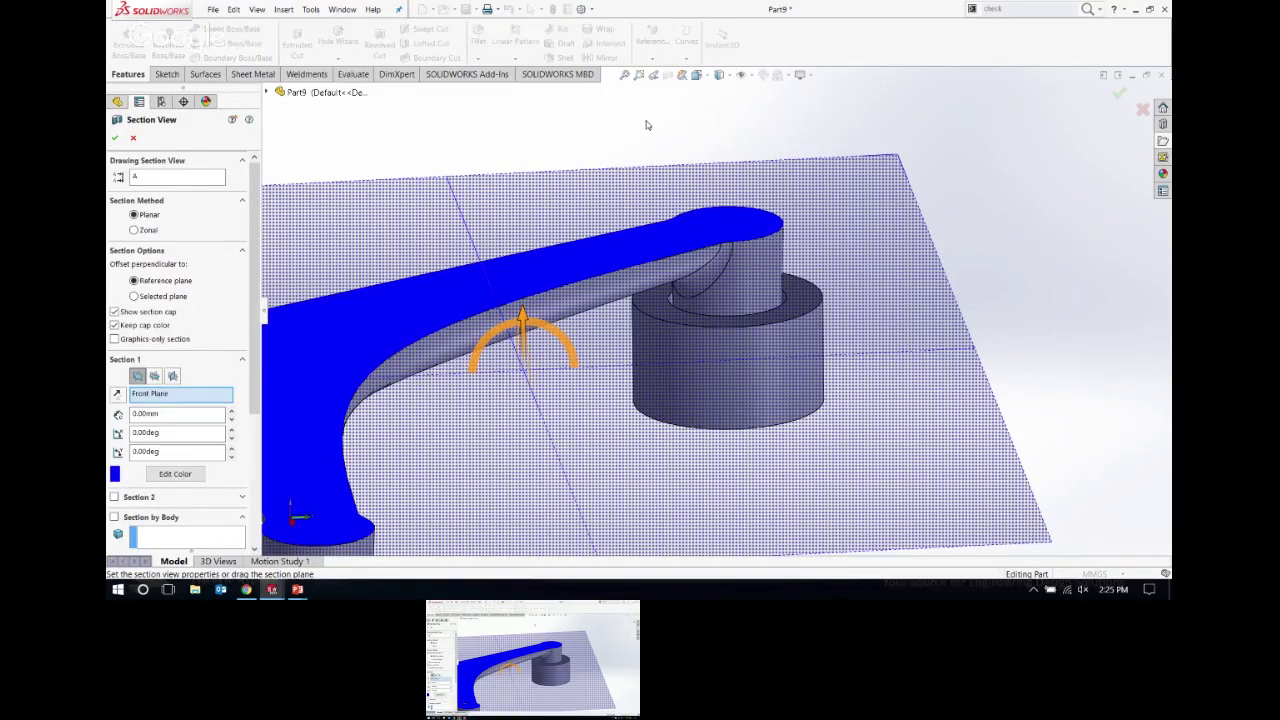
pyautogui.click(154, 375)
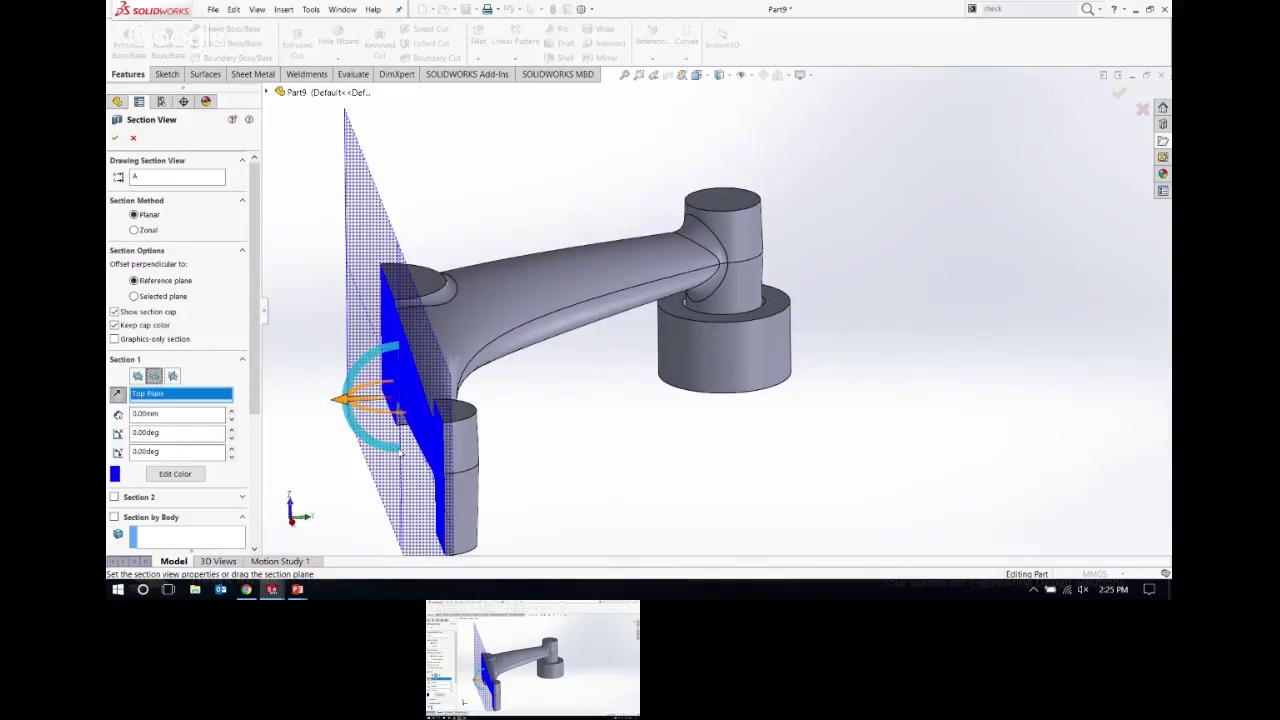
pyautogui.moveTo(352, 398); pyautogui.dragTo(703, 353)
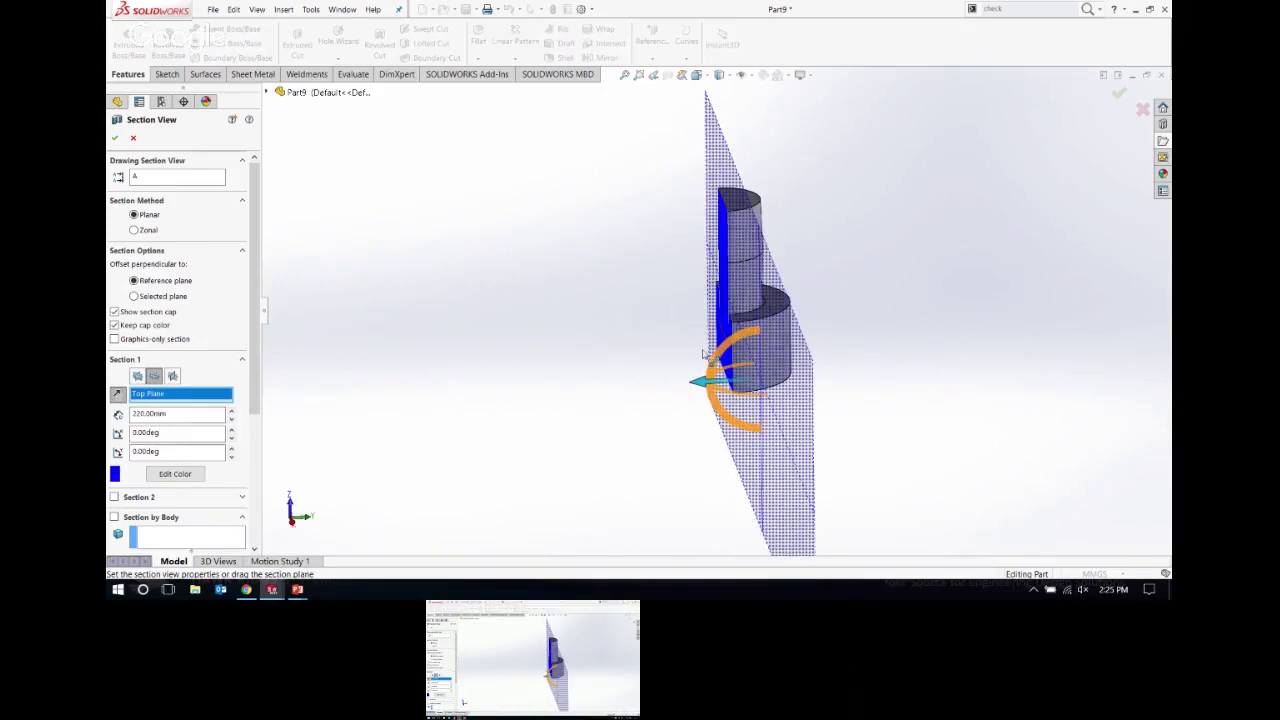
pyautogui.click(115, 137)
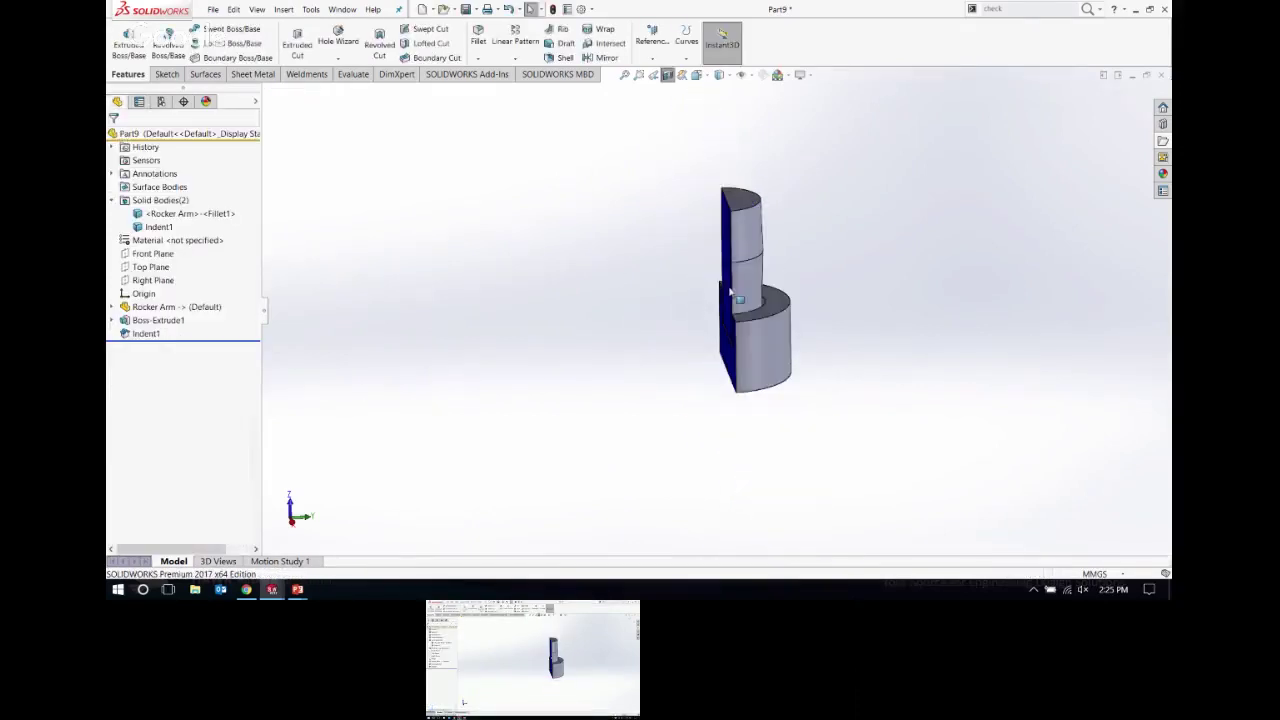
# Step: Examine the sectioned gap between the end boss and the indented block, and turn off the section view
pyautogui.moveTo(730, 292); pyautogui.dragTo(817, 191, button='middle')
pyautogui.scroll(-5, 354, 509)
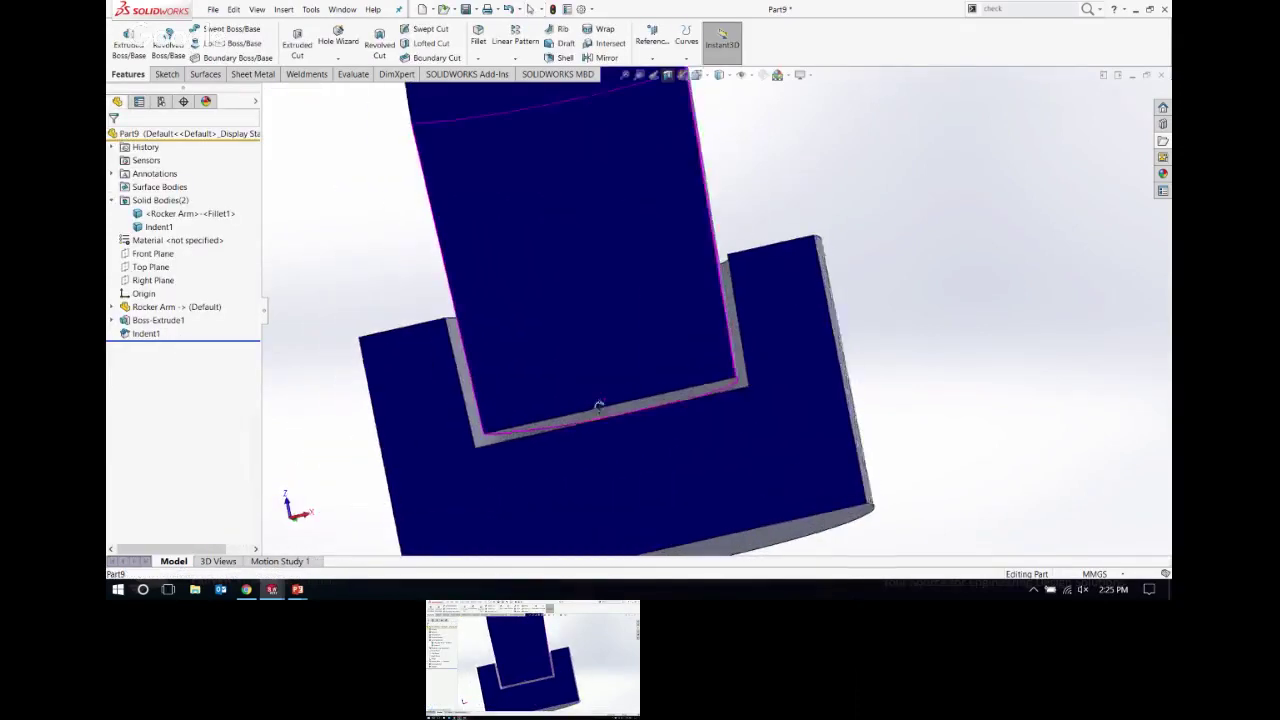
pyautogui.hotkey('ctrl', '8')
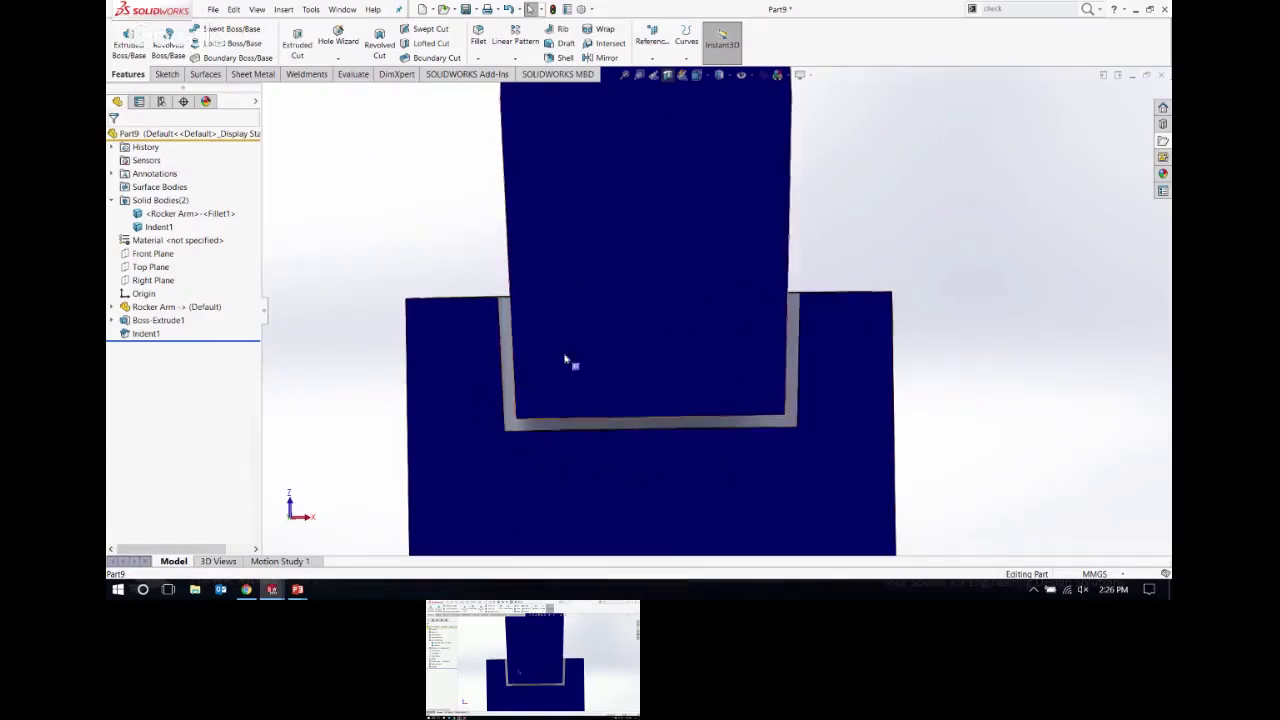
pyautogui.scroll(3, 712, 152)
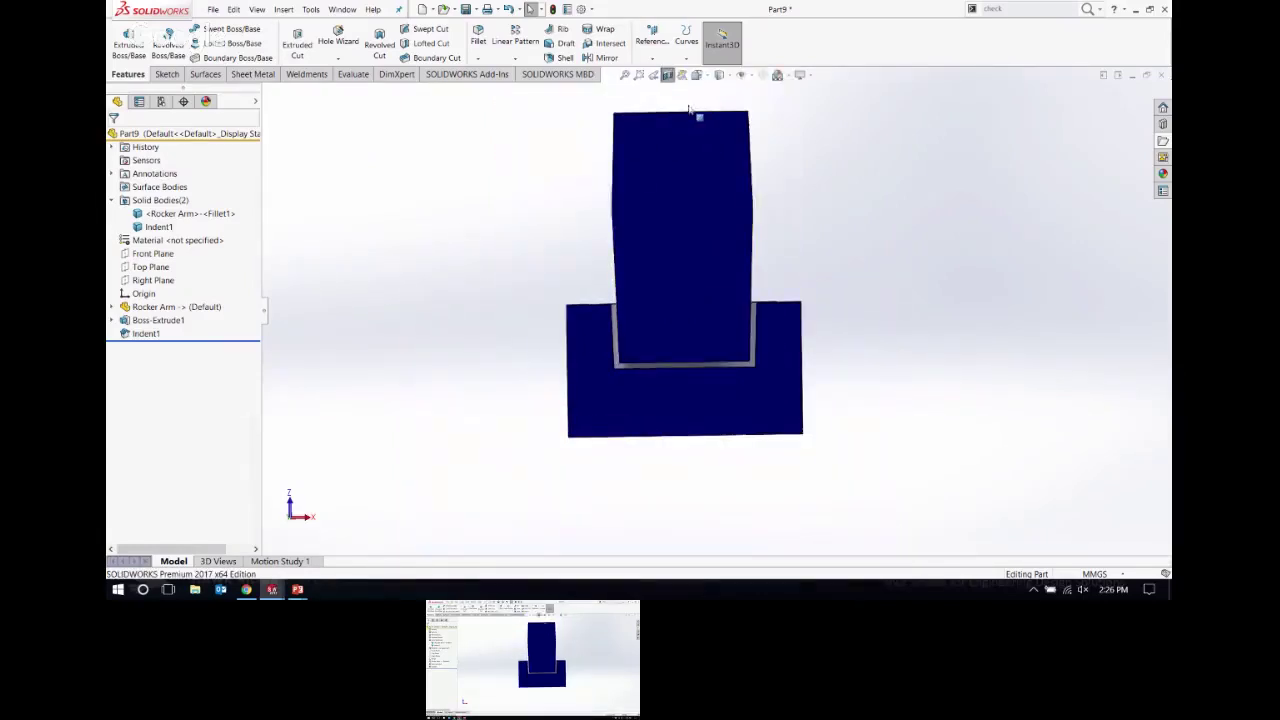
pyautogui.click(672, 75)
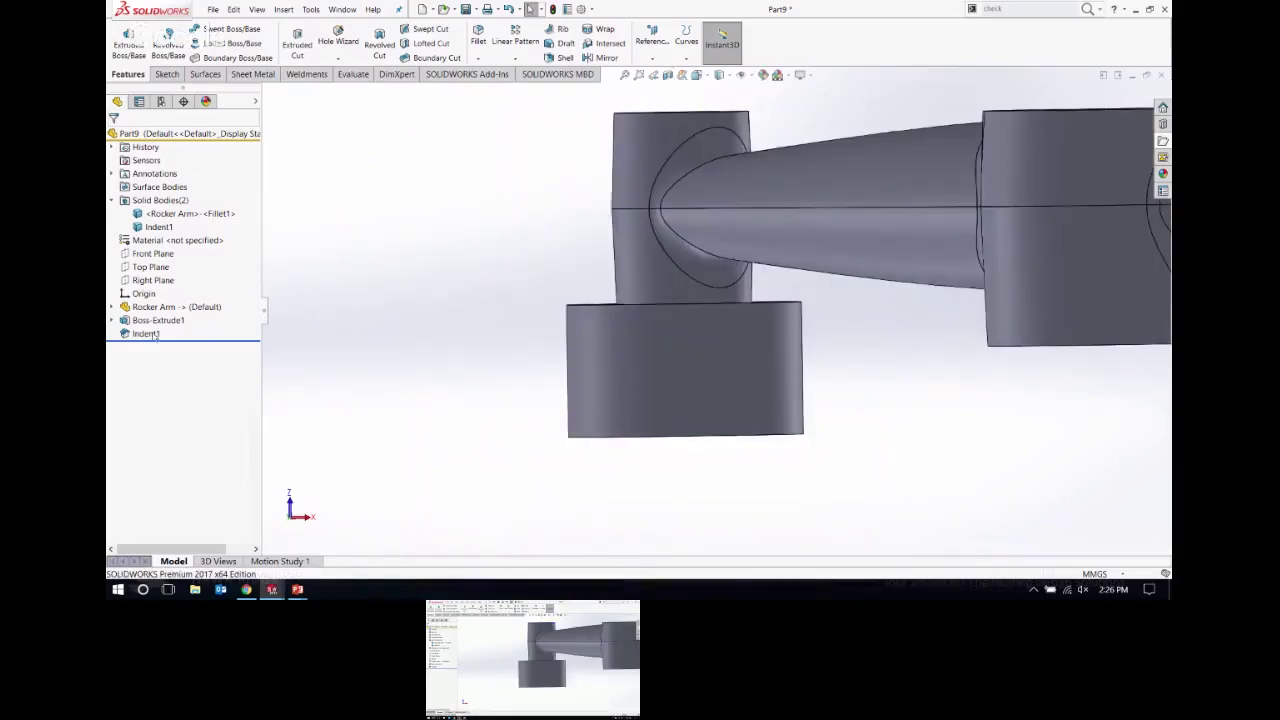
# Step: Edit the indent in the cylindrical block and set its clearance to 0 mm
pyautogui.click(148, 334)
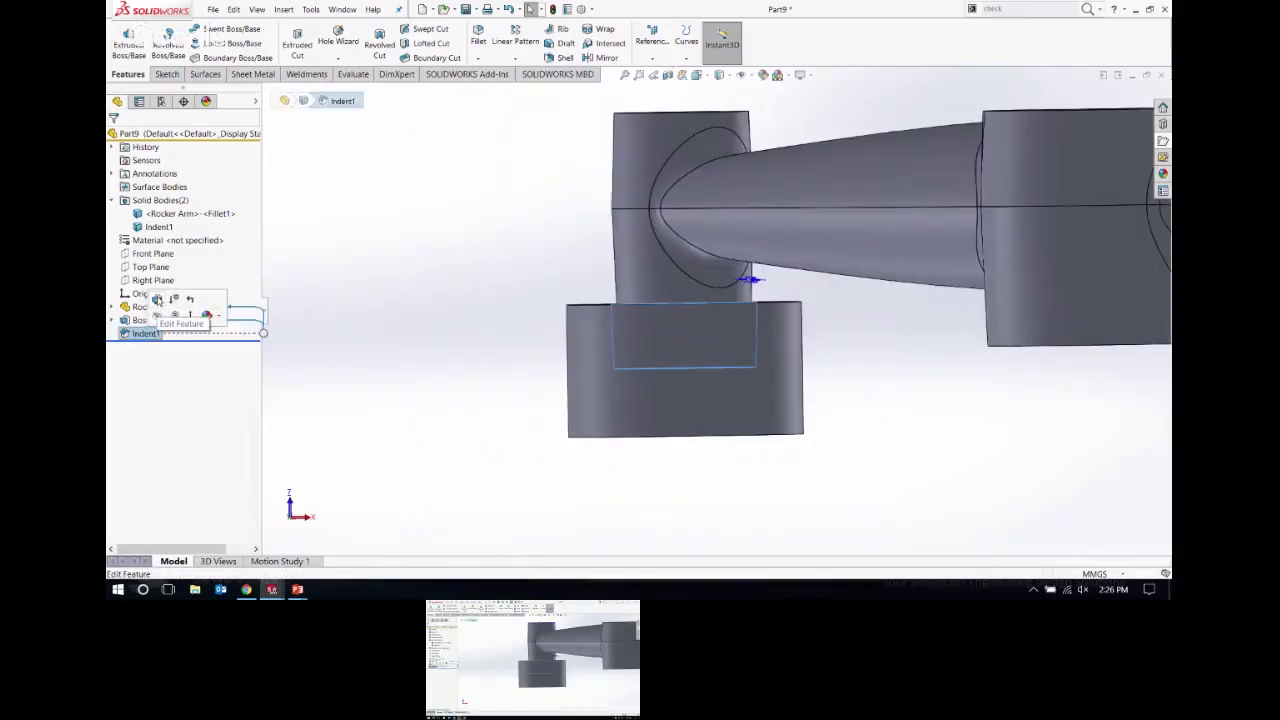
pyautogui.click(157, 300)
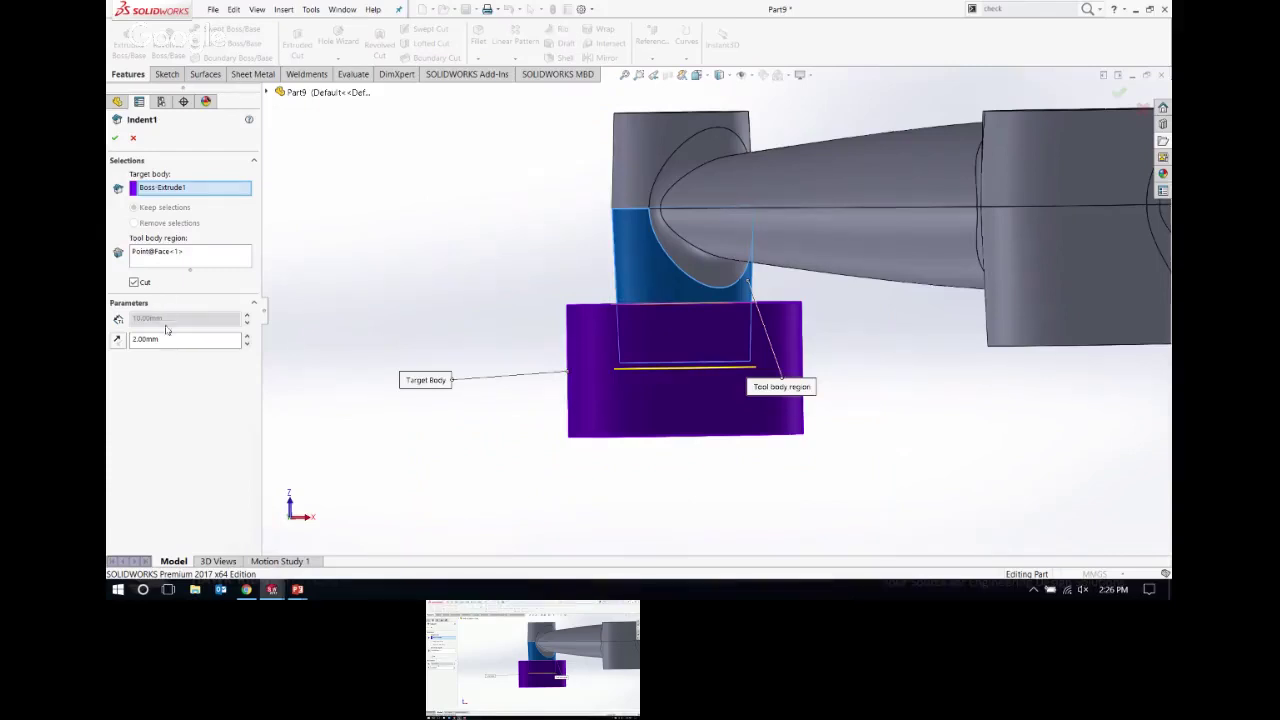
pyautogui.click(166, 339)
pyautogui.write('0')
pyautogui.press('Return')
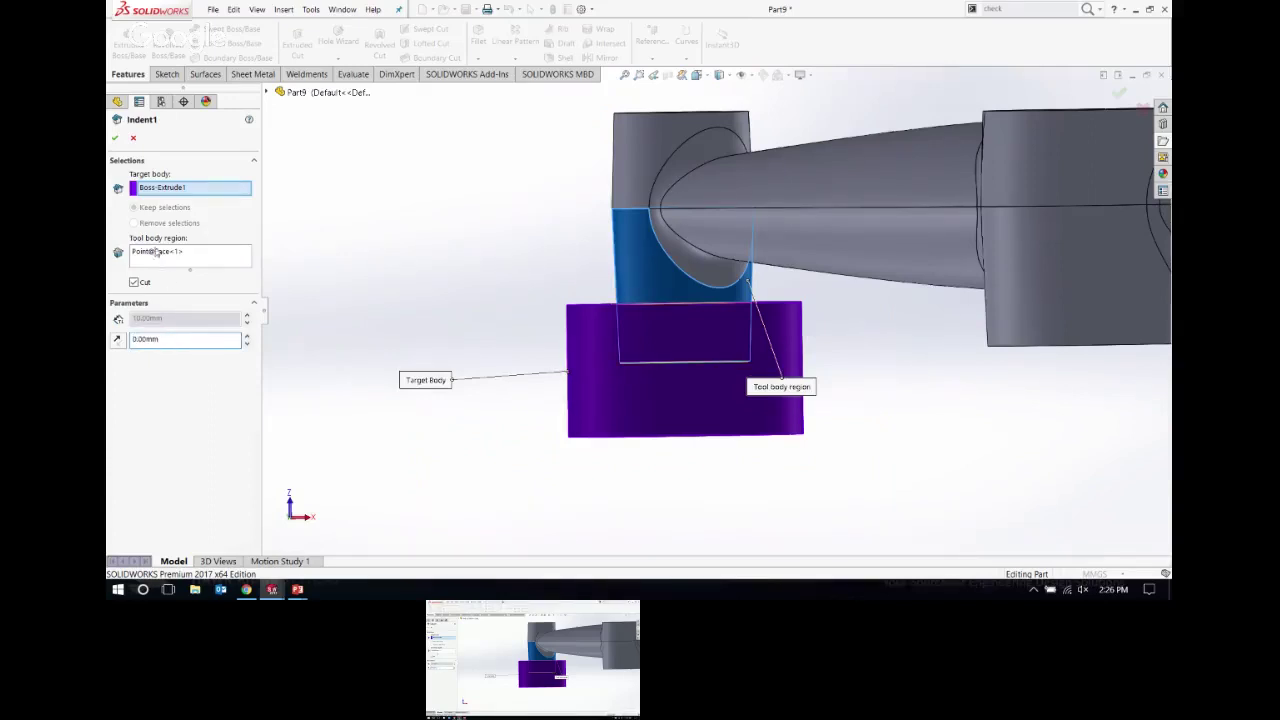
pyautogui.click(115, 137)
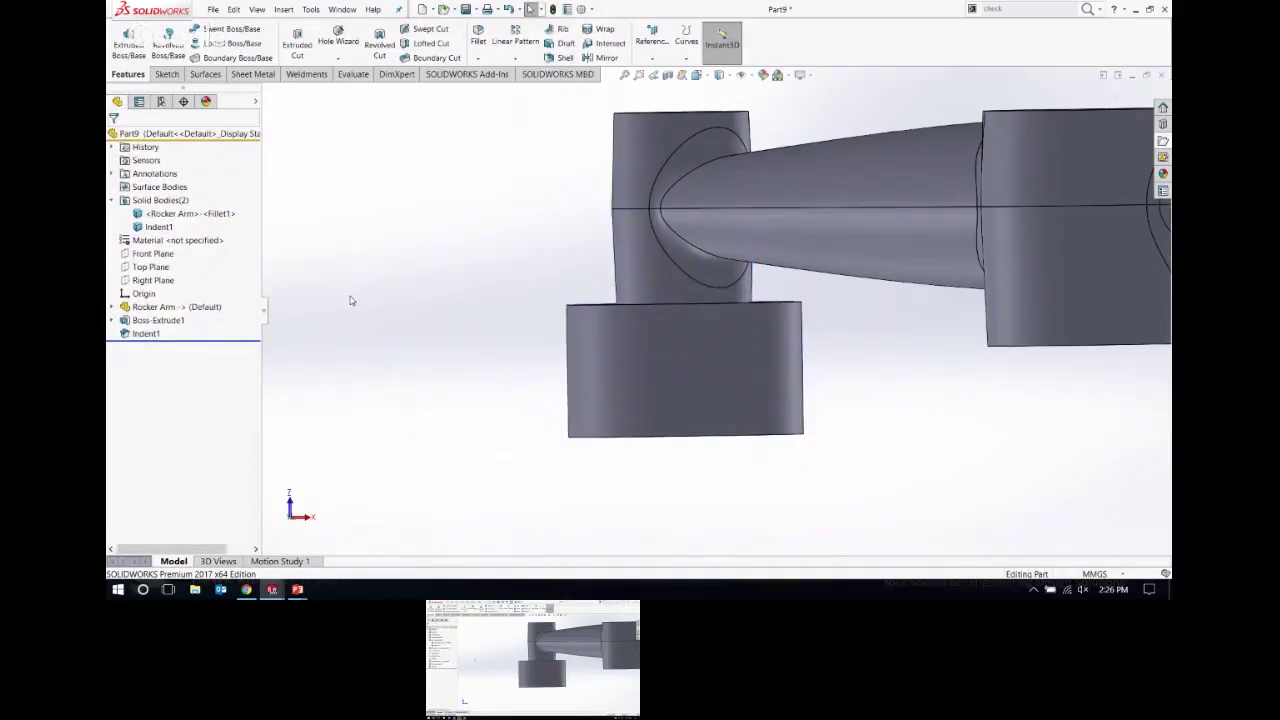
# Step: Section the part from the Top Plane at a 222 mm offset, examine the fit around the end boss, and turn the section off
pyautogui.click(669, 77)
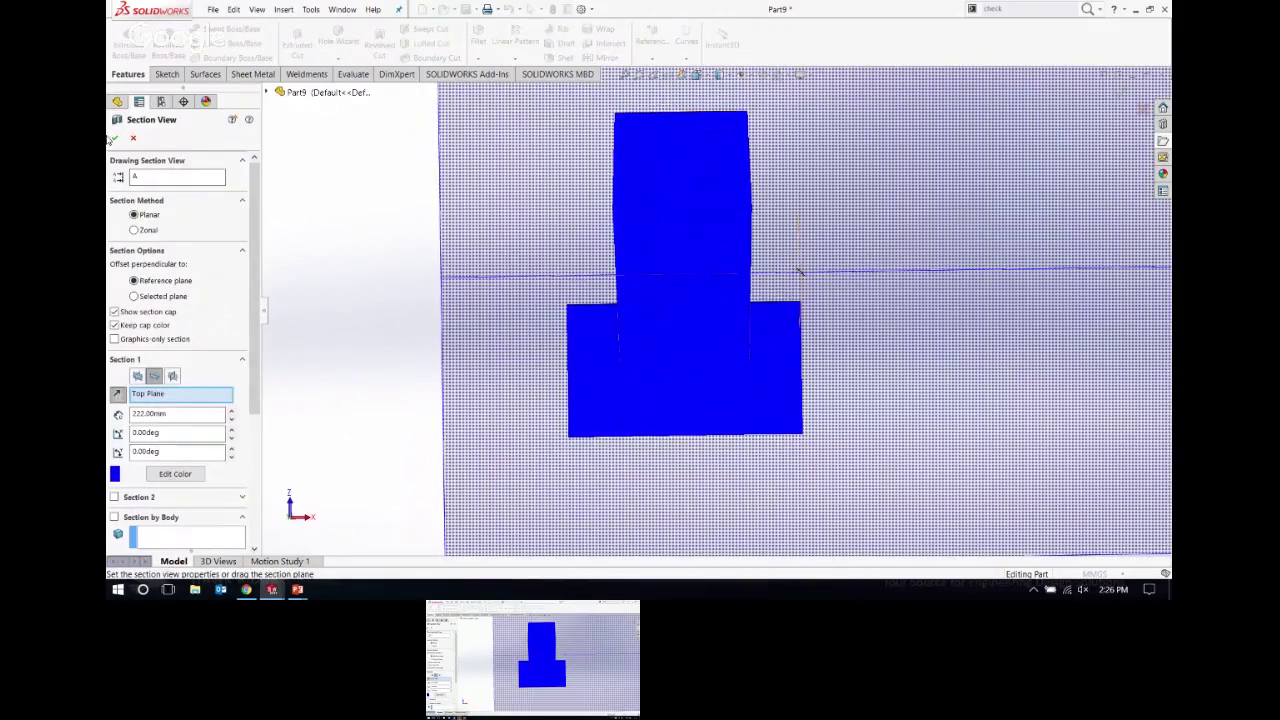
pyautogui.click(112, 138)
pyautogui.scroll(-3, 677, 346)
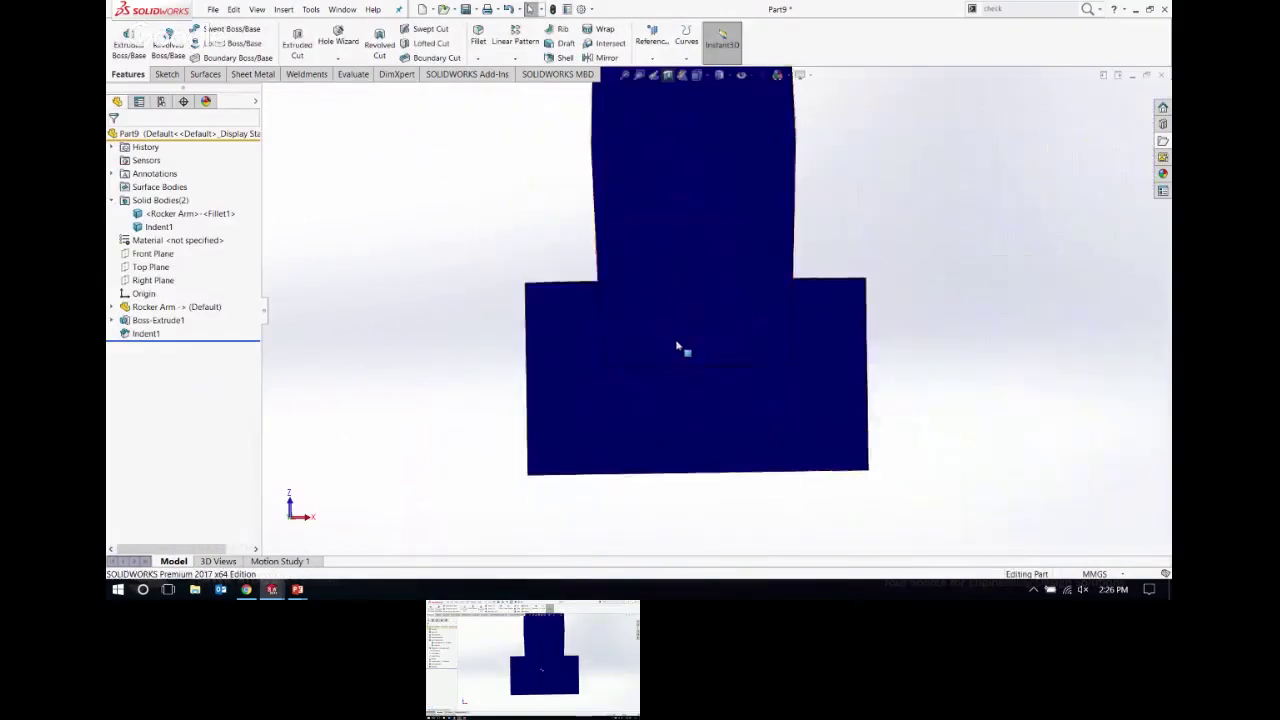
pyautogui.scroll(-2, 677, 346)
pyautogui.moveTo(746, 314); pyautogui.dragTo(523, 280, button='middle')
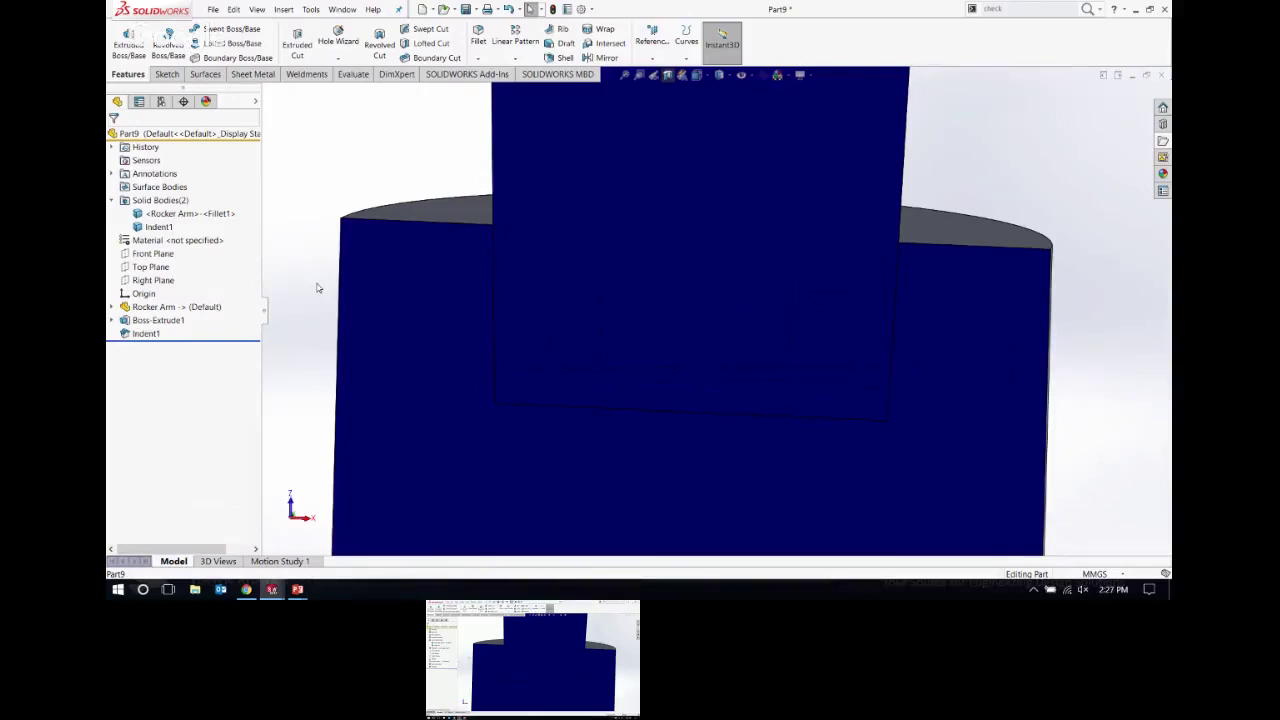
pyautogui.scroll(3, 312, 275)
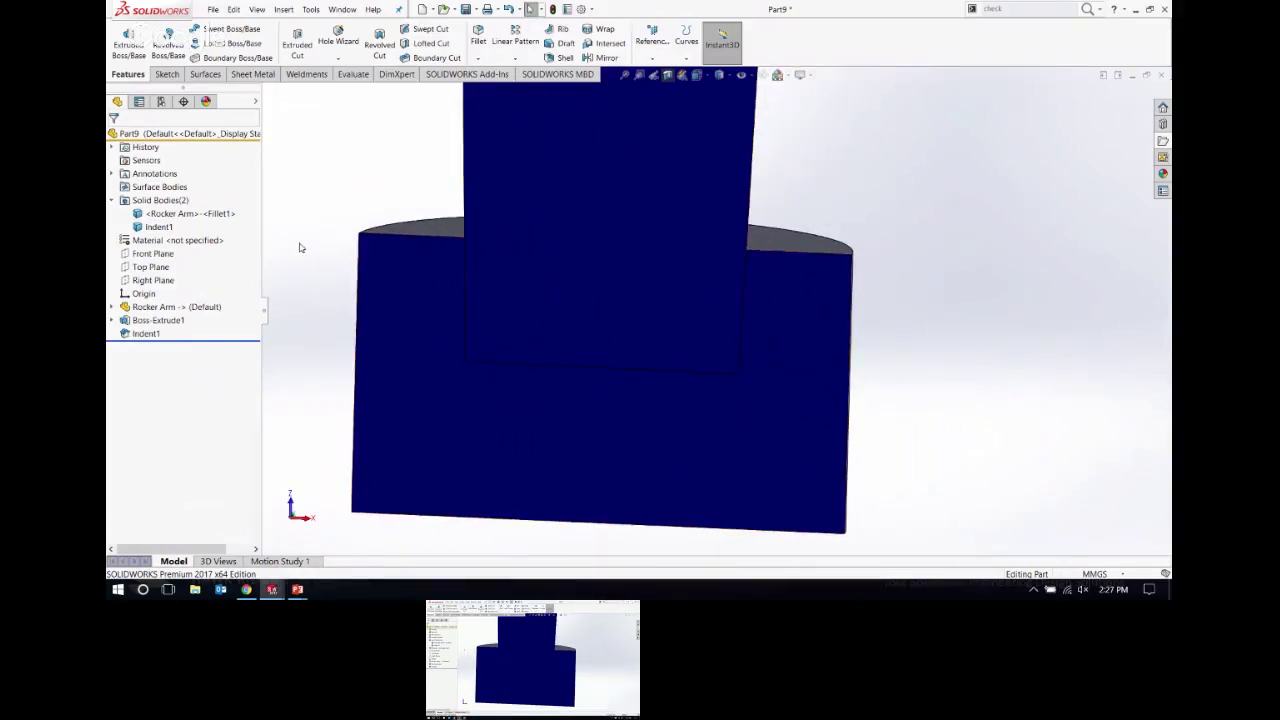
pyautogui.press('z')
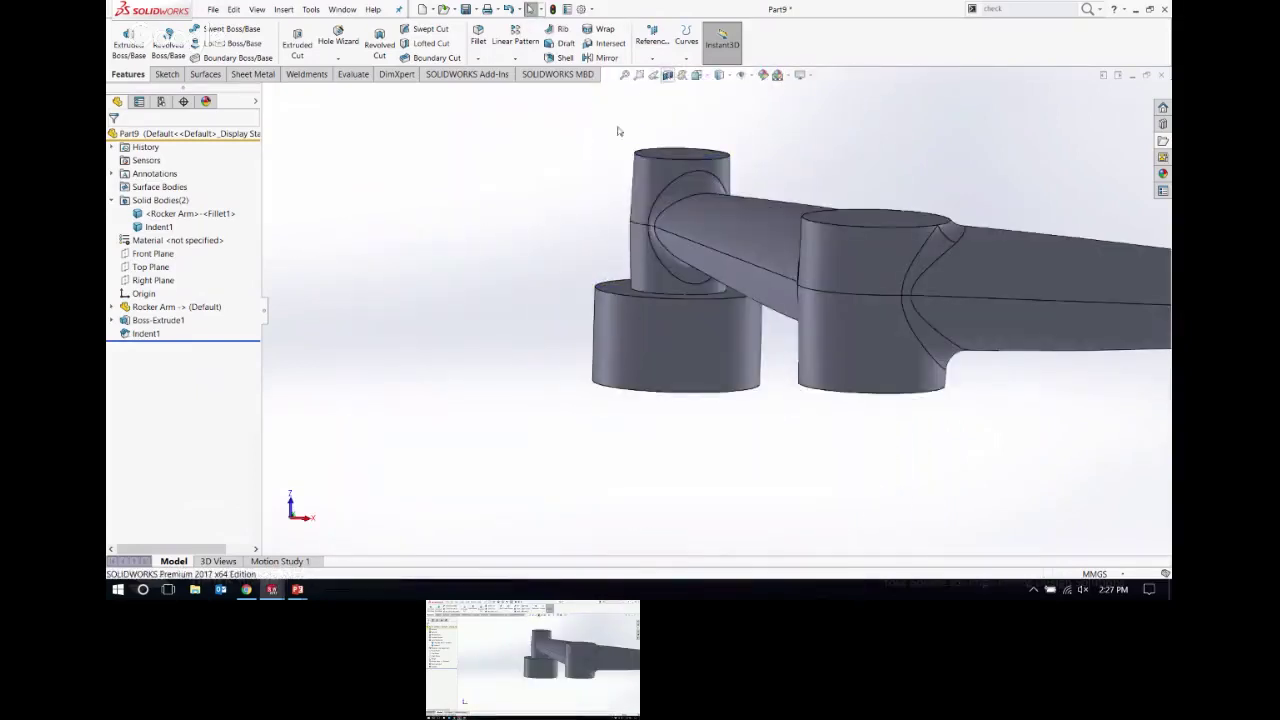
# Step: Create an offset surface 2 mm outward from the lower cylindrical face of the rocker arm's end boss
pyautogui.hotkey('shift', 'z')
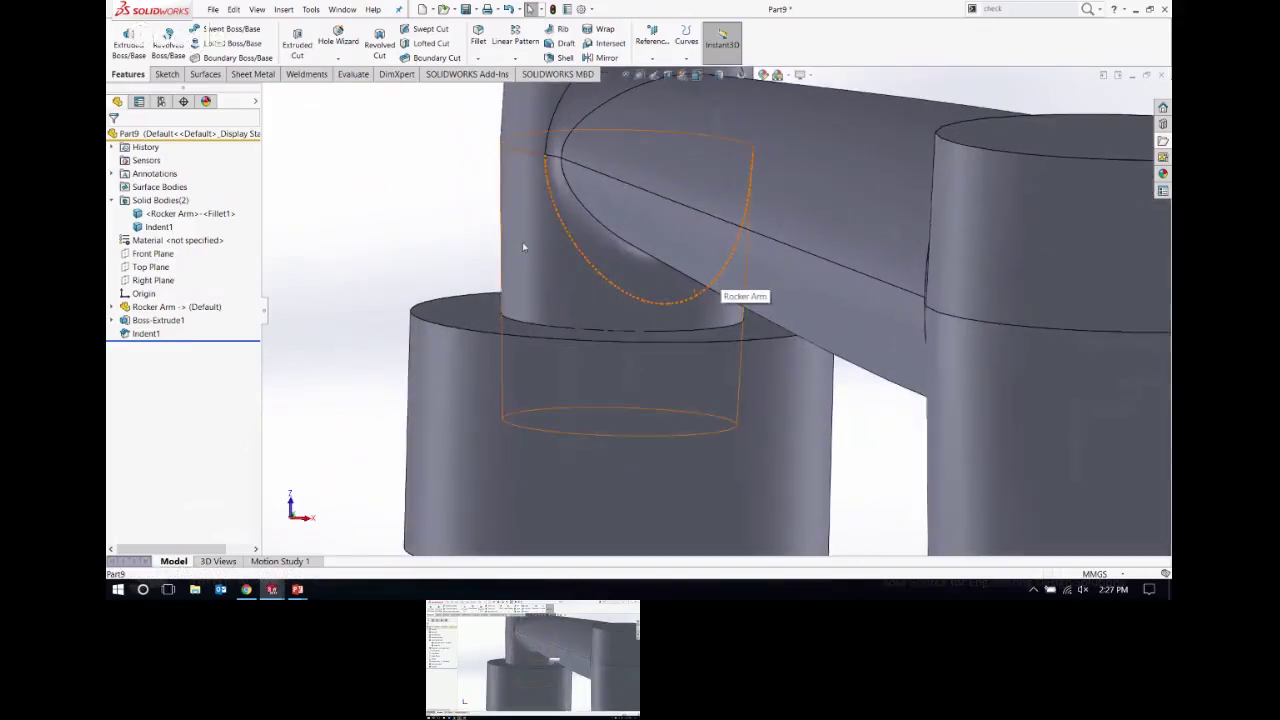
pyautogui.click(507, 241)
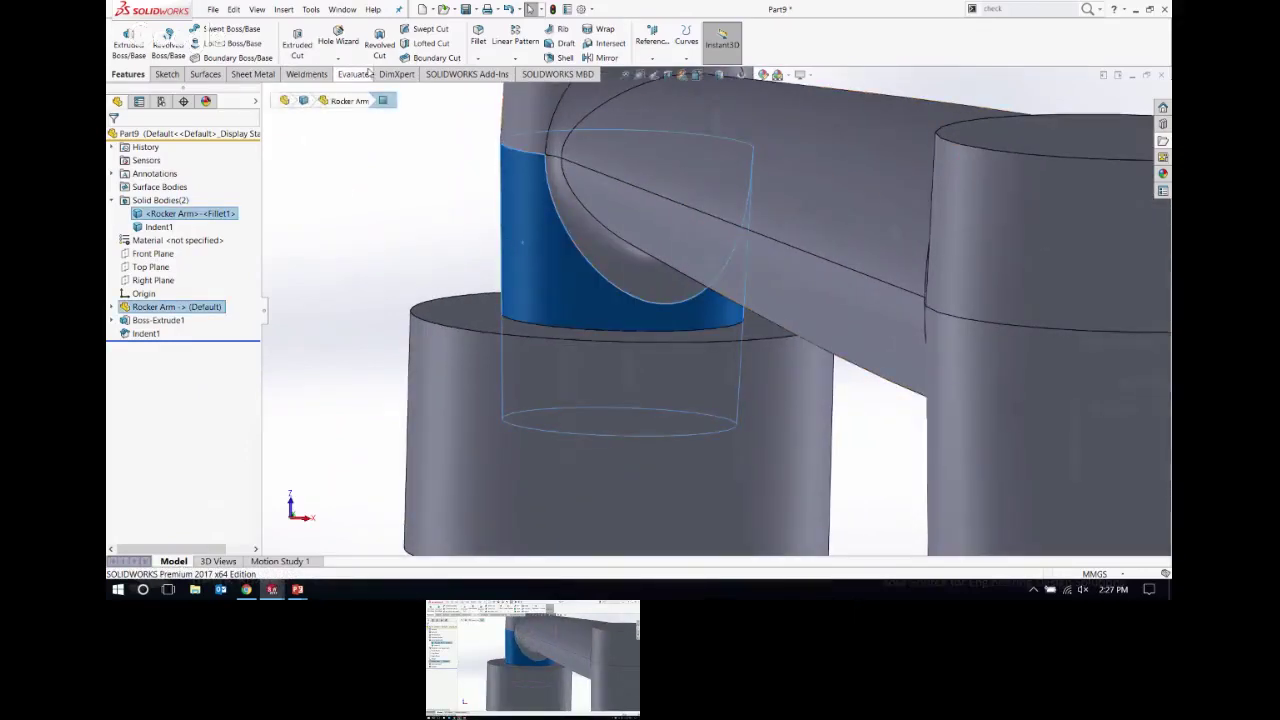
pyautogui.click(207, 76)
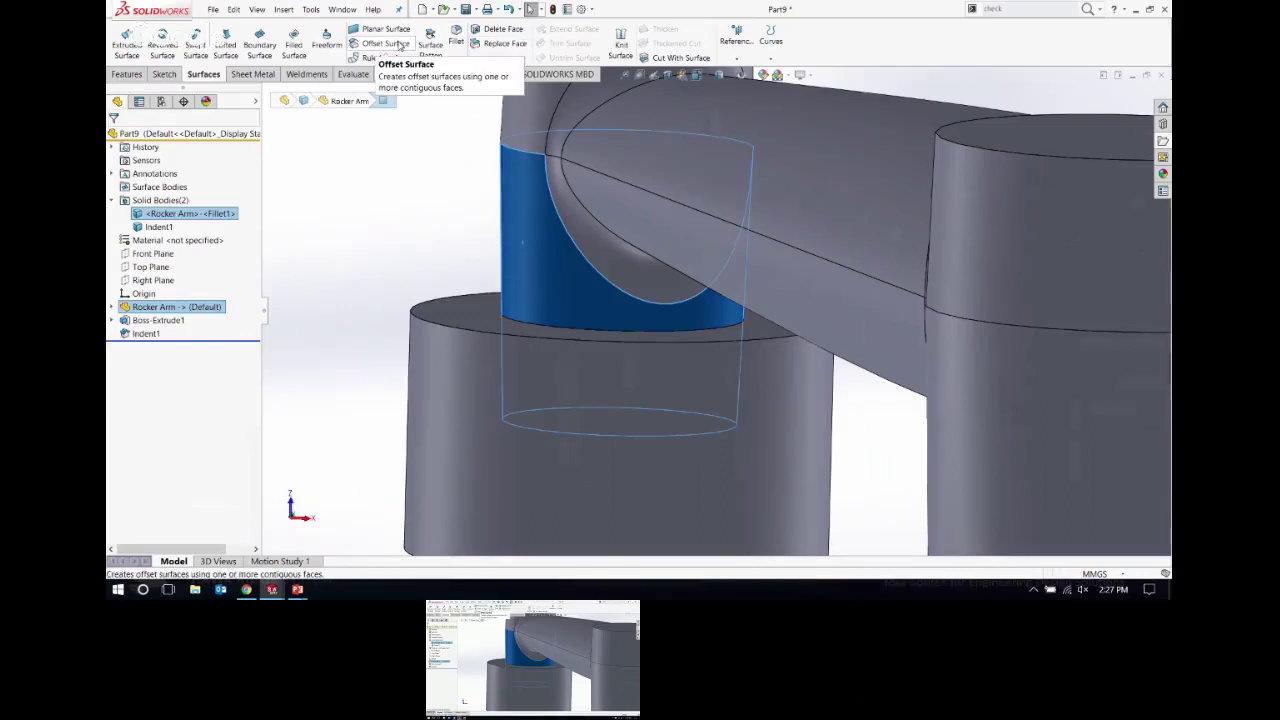
pyautogui.click(399, 45)
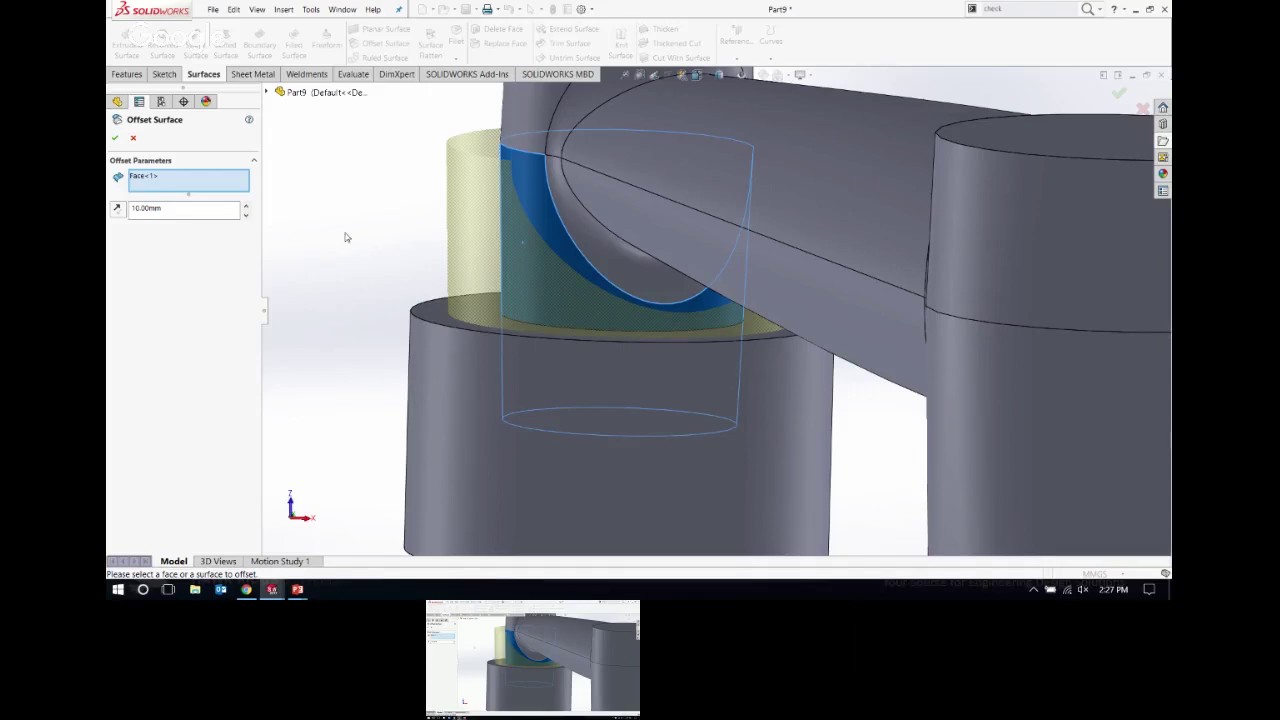
pyautogui.click(170, 209)
pyautogui.doubleClick(156, 209)
pyautogui.write('2')
pyautogui.press('Return')
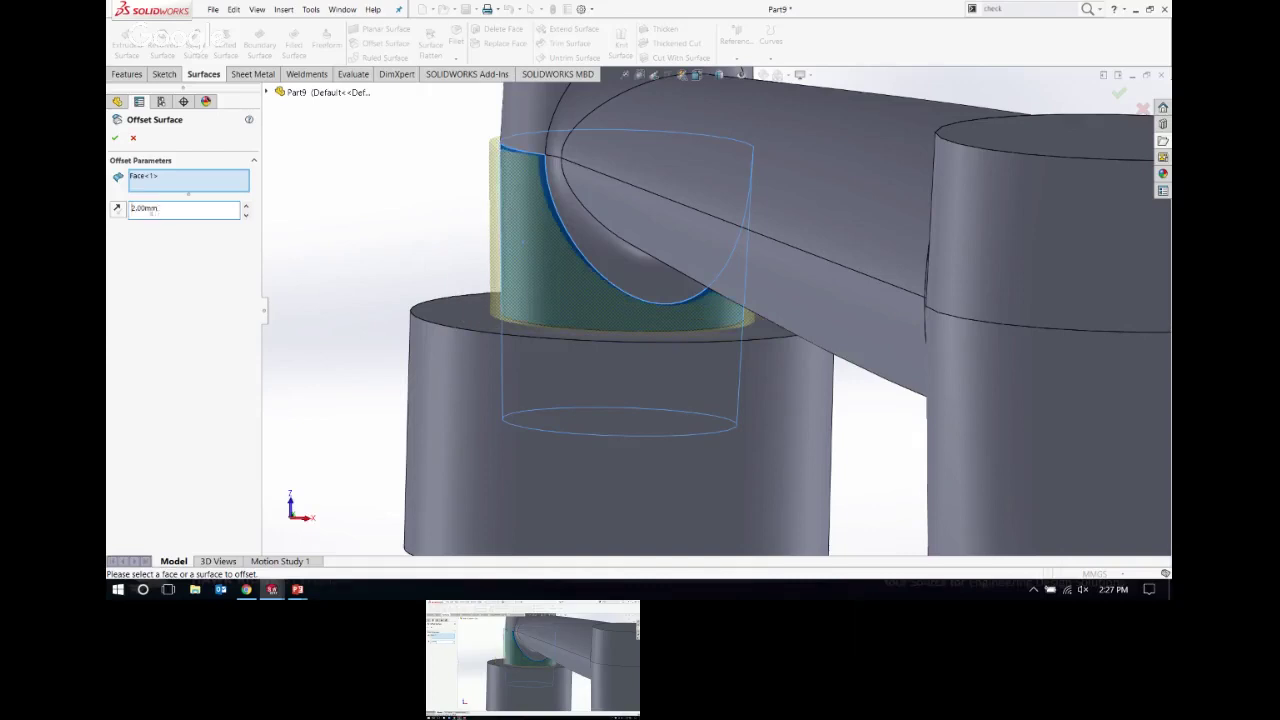
pyautogui.click(115, 137)
# Step: Hide the rocker arm body so only the indented block and the offset surface are shown
pyautogui.scroll(5, 423, 217)
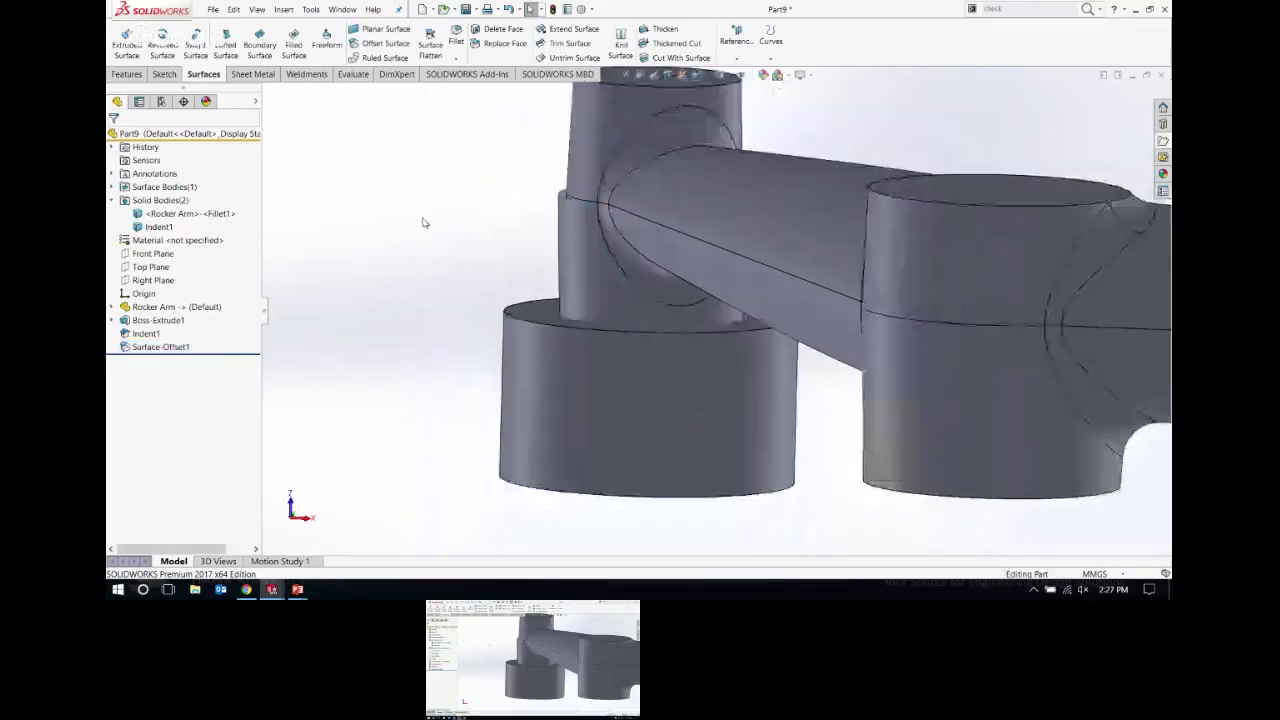
pyautogui.click(665, 215)
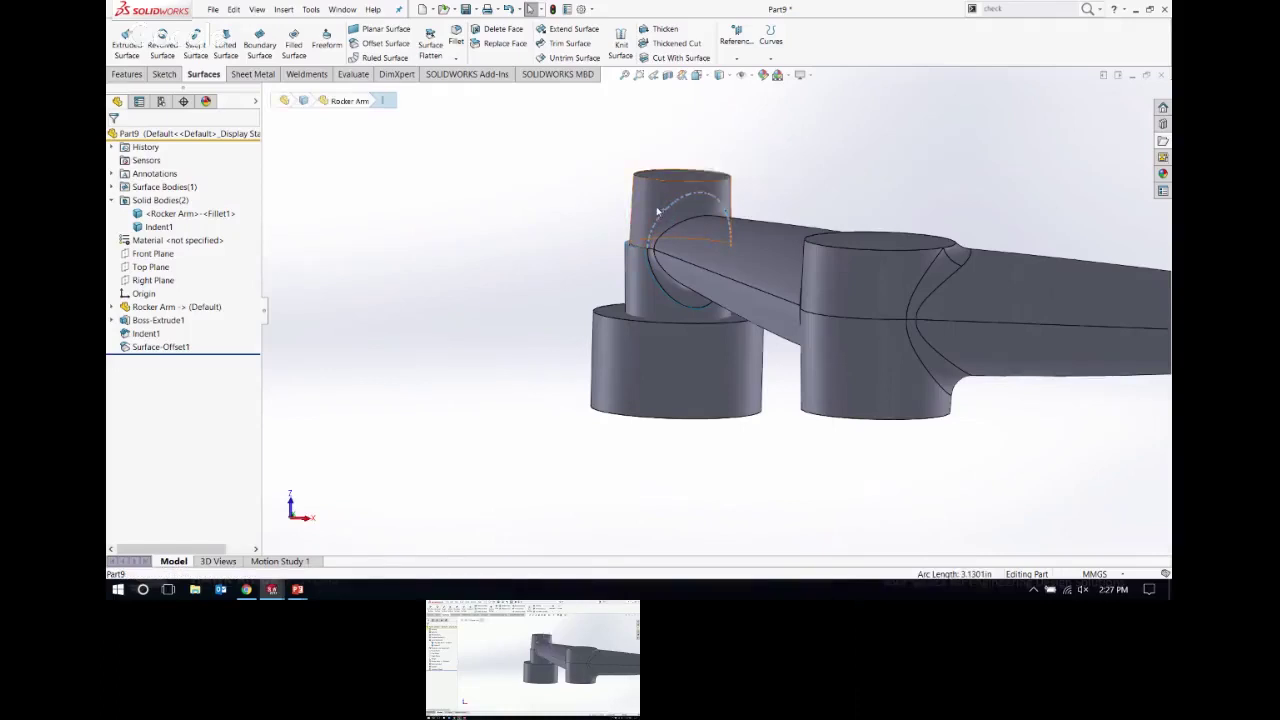
pyautogui.click(663, 210)
pyautogui.click(705, 168)
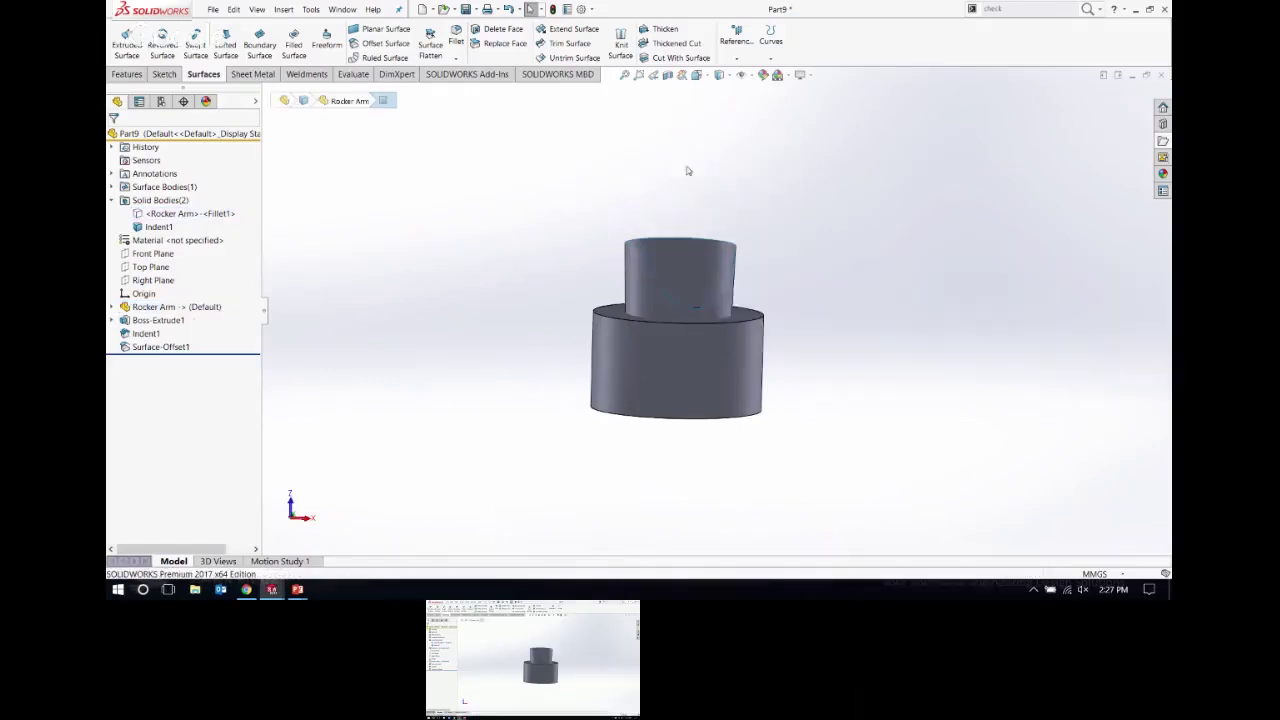
pyautogui.scroll(-3, 709, 303)
pyautogui.moveTo(670, 288); pyautogui.dragTo(663, 443, button='middle')
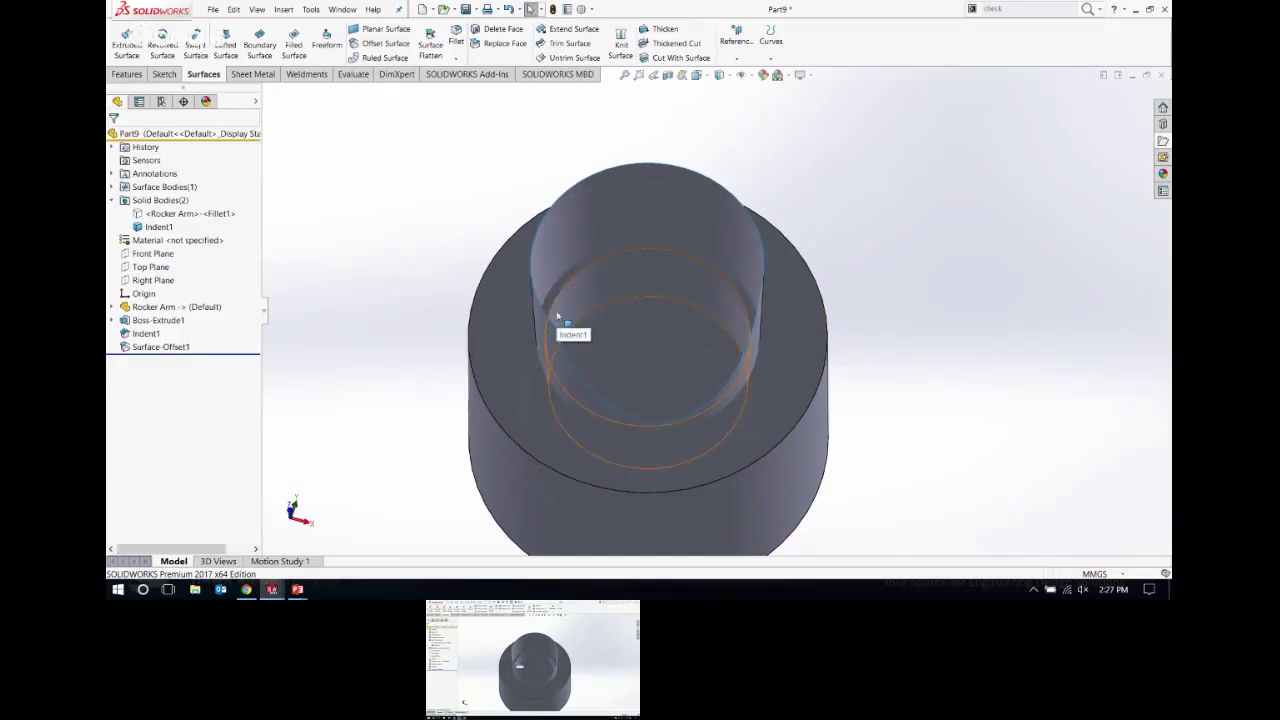
# Step: Replace the inner side wall of the block's indent with the offset surface using Replace Face
pyautogui.click(511, 47)
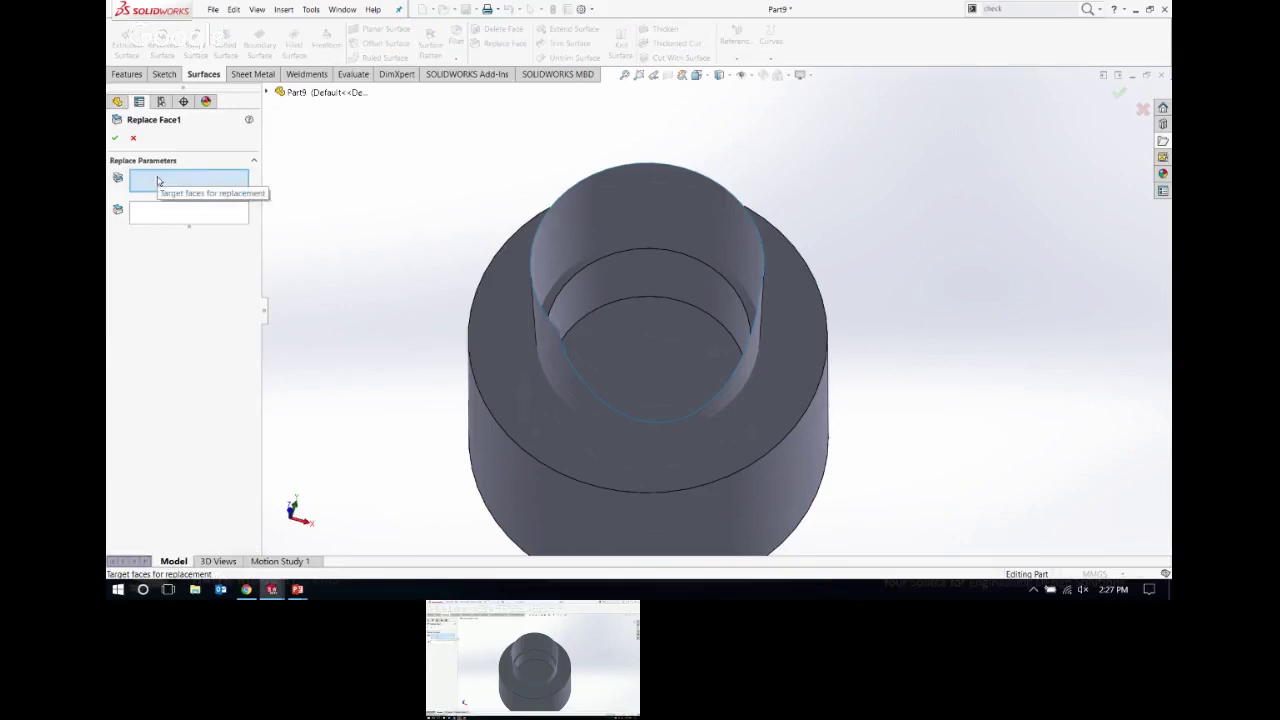
pyautogui.click(613, 283)
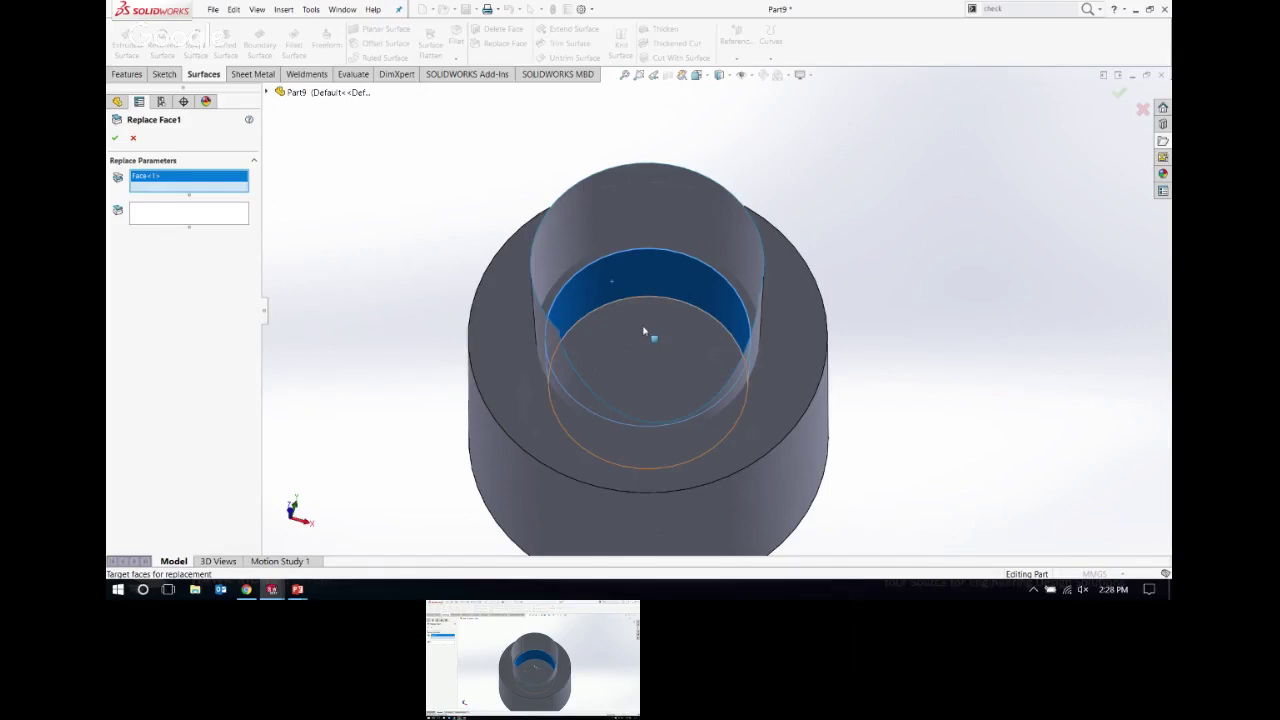
pyautogui.click(184, 214)
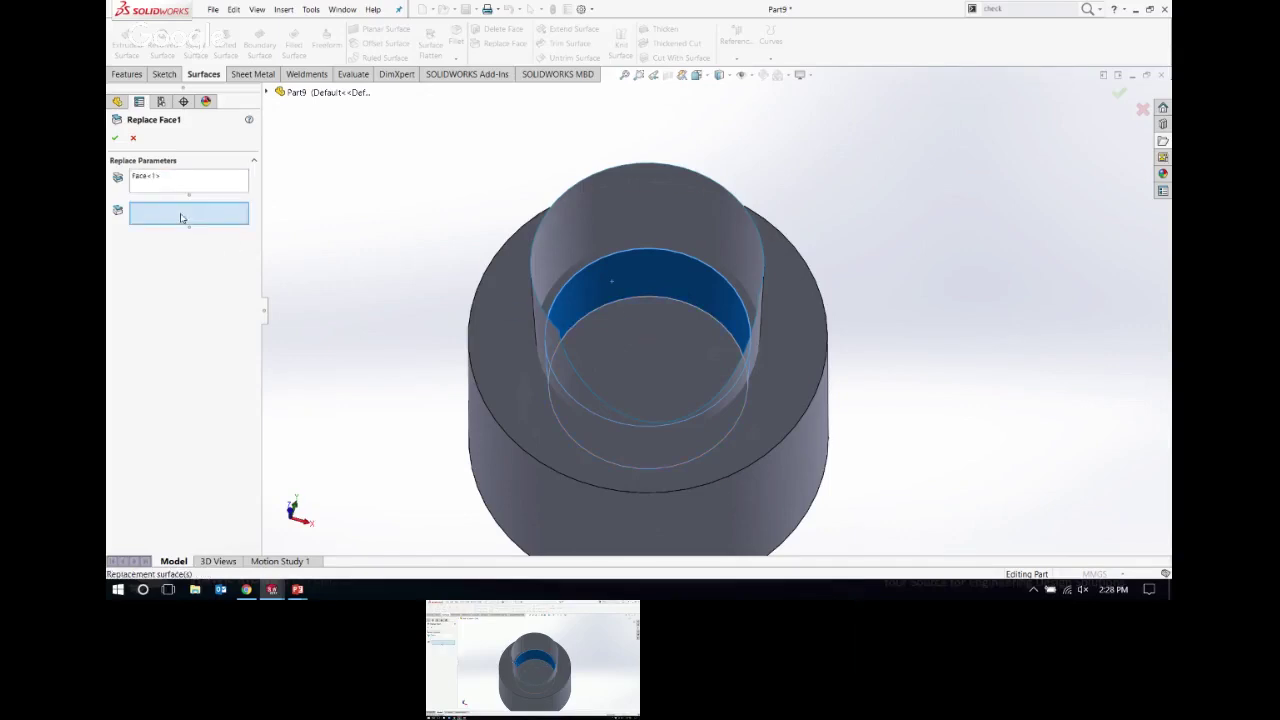
pyautogui.click(603, 224)
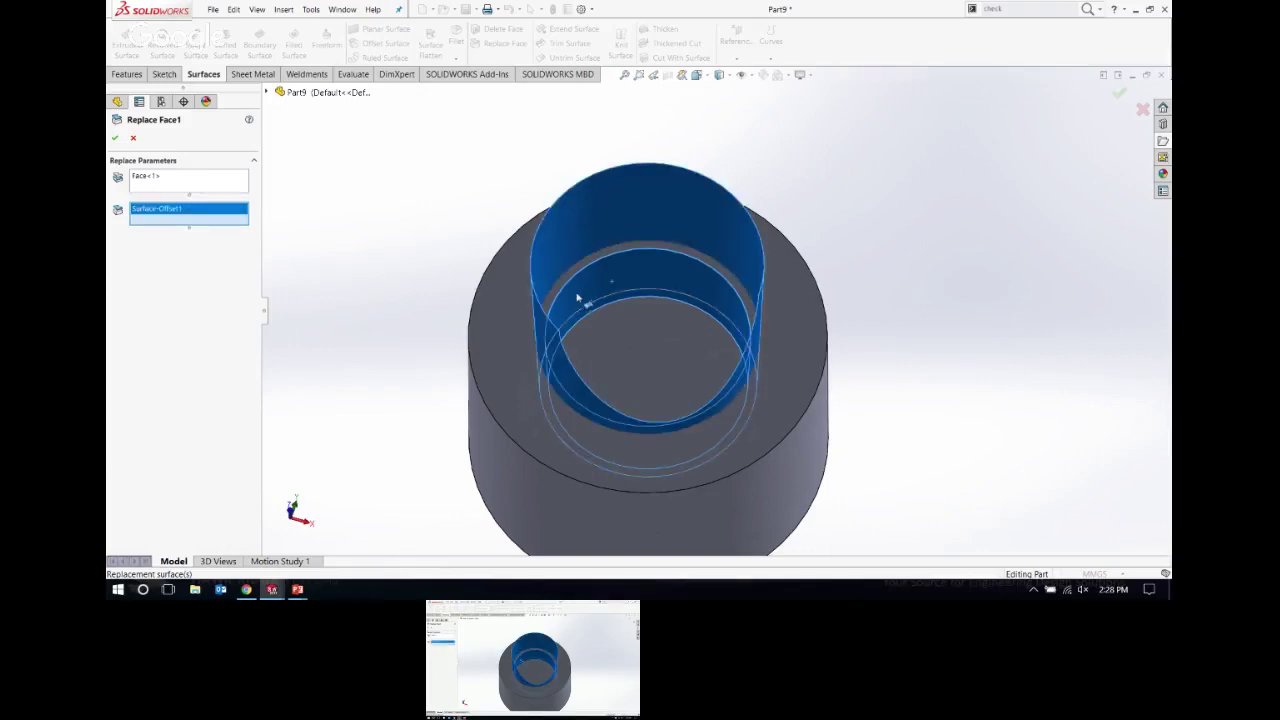
pyautogui.moveTo(580, 294); pyautogui.dragTo(537, 238, button='middle')
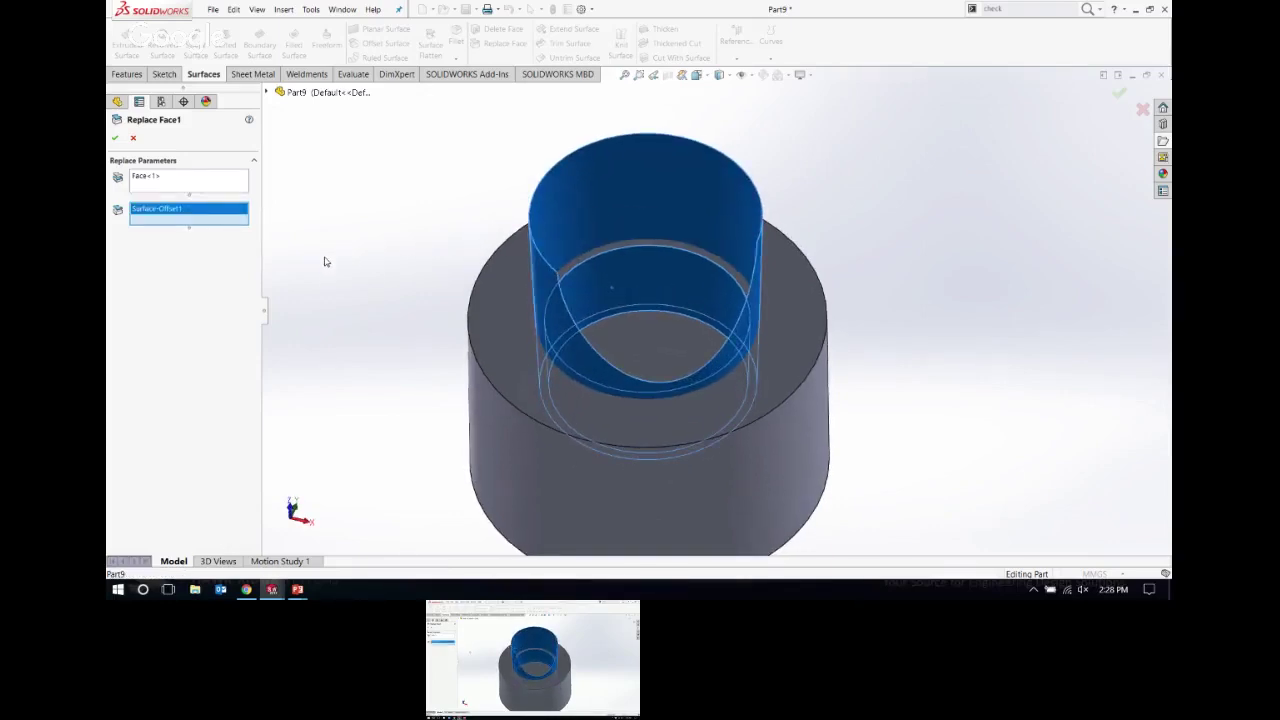
pyautogui.click(115, 138)
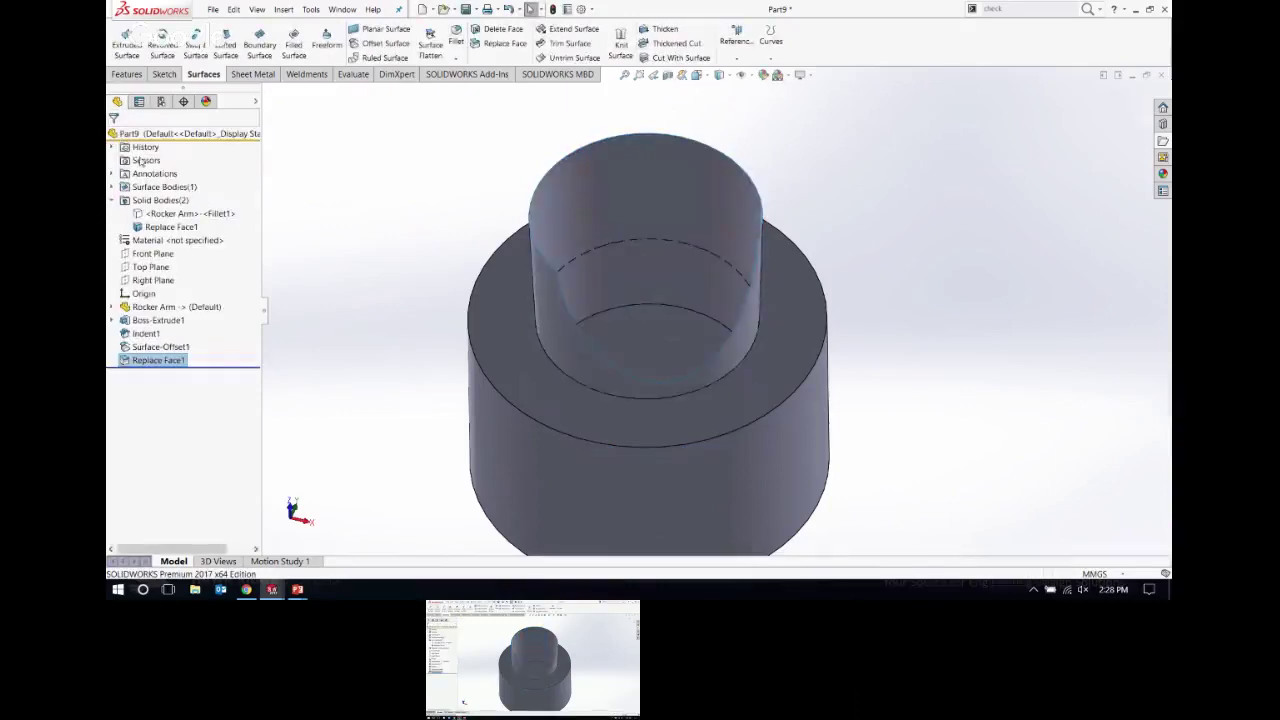
# Step: Delete the offset surface body with Delete/Keep Body
pyautogui.click(583, 185)
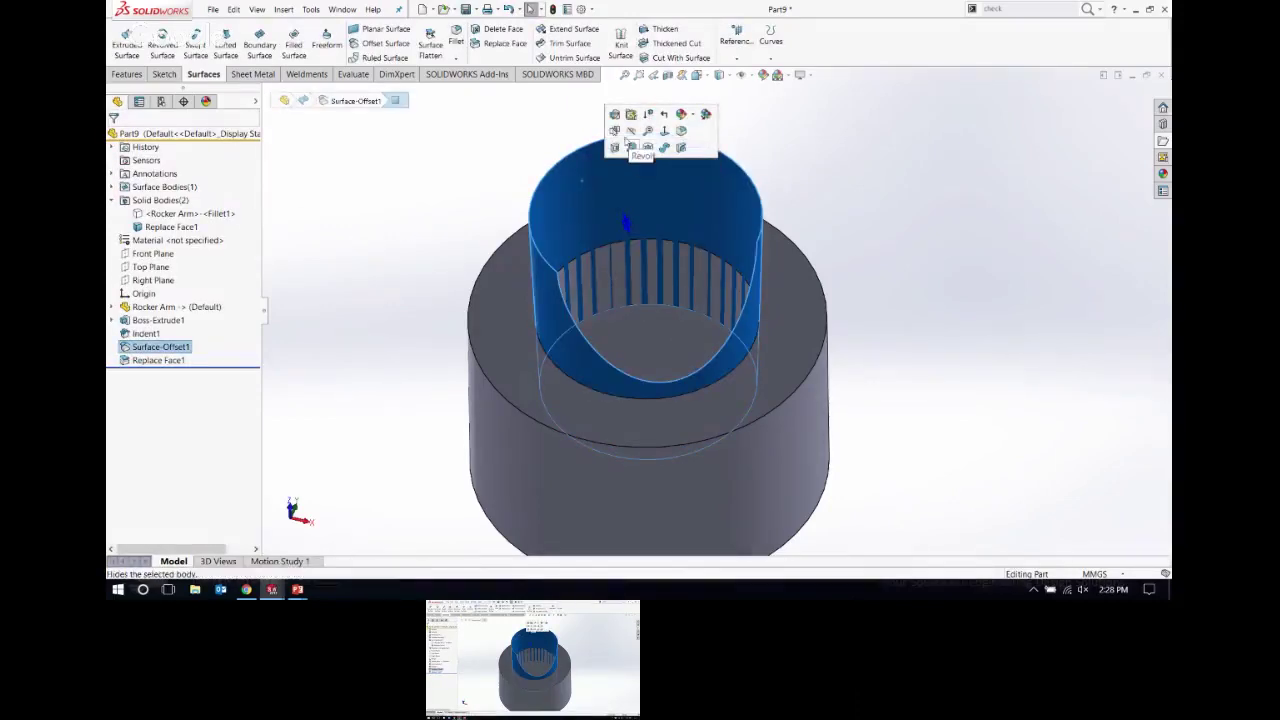
pyautogui.click(404, 192)
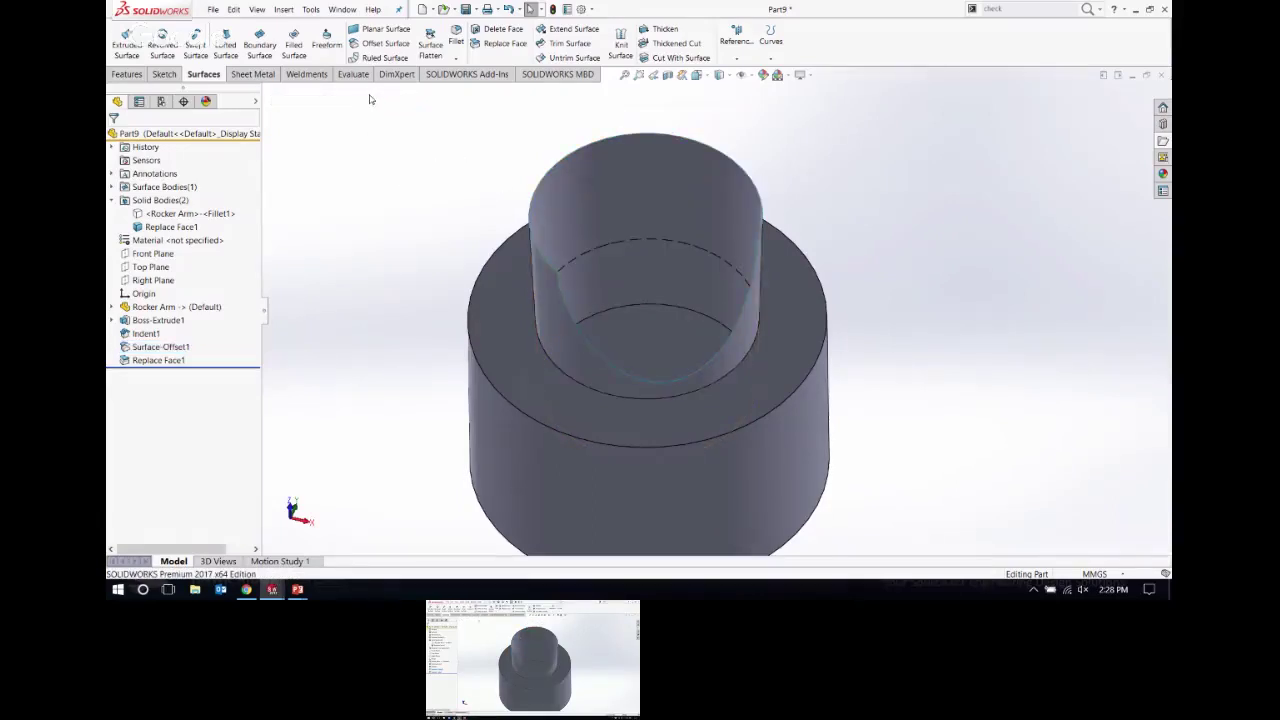
pyautogui.click(284, 9)
pyautogui.moveTo(299, 58)
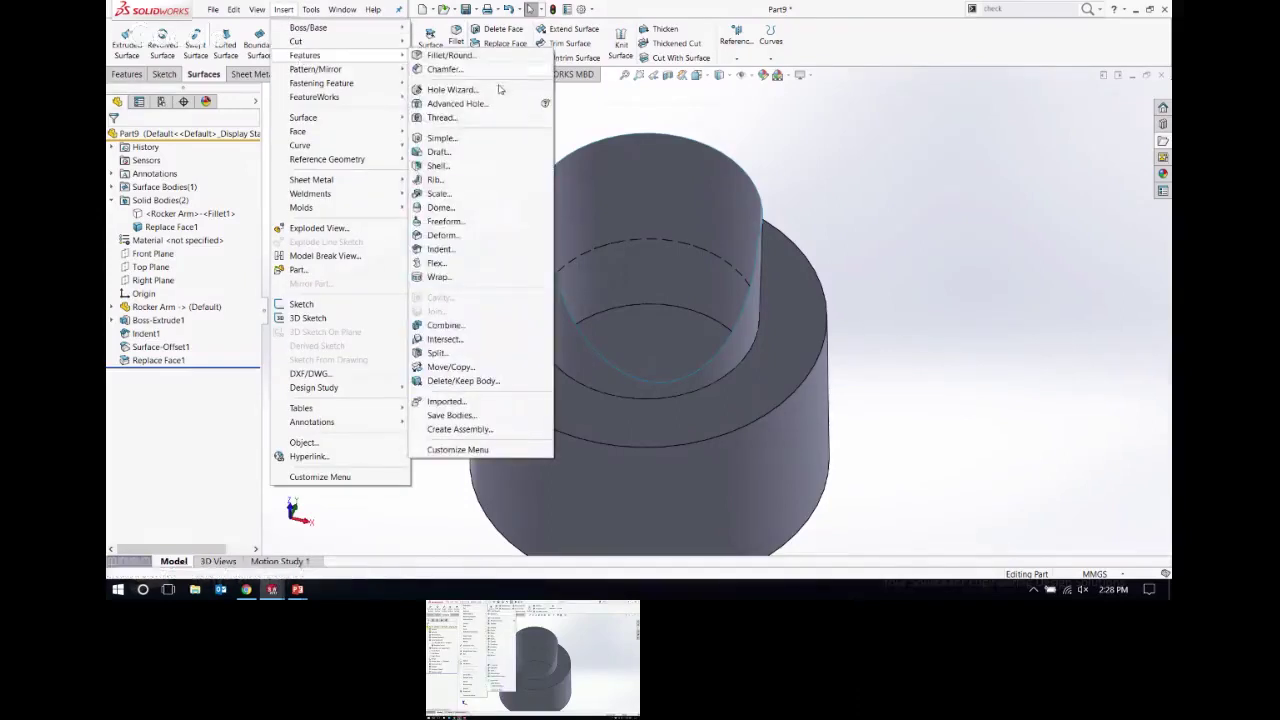
pyautogui.click(470, 384)
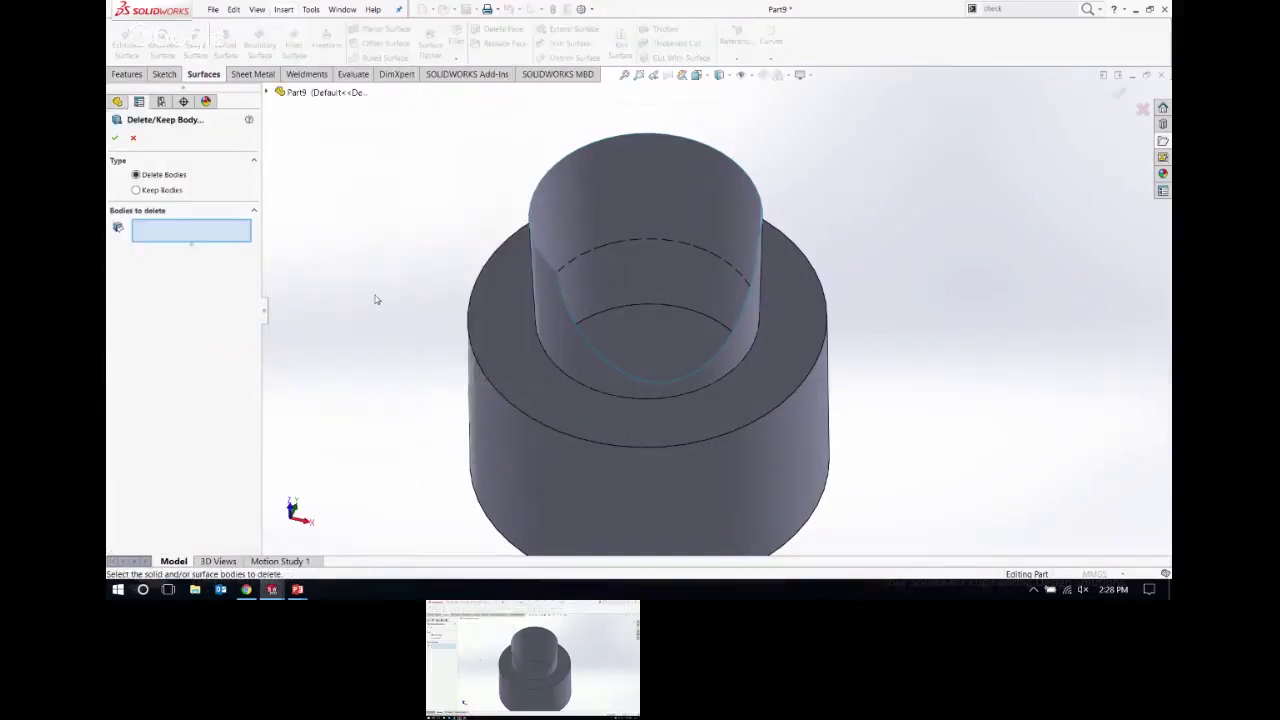
pyautogui.click(621, 172)
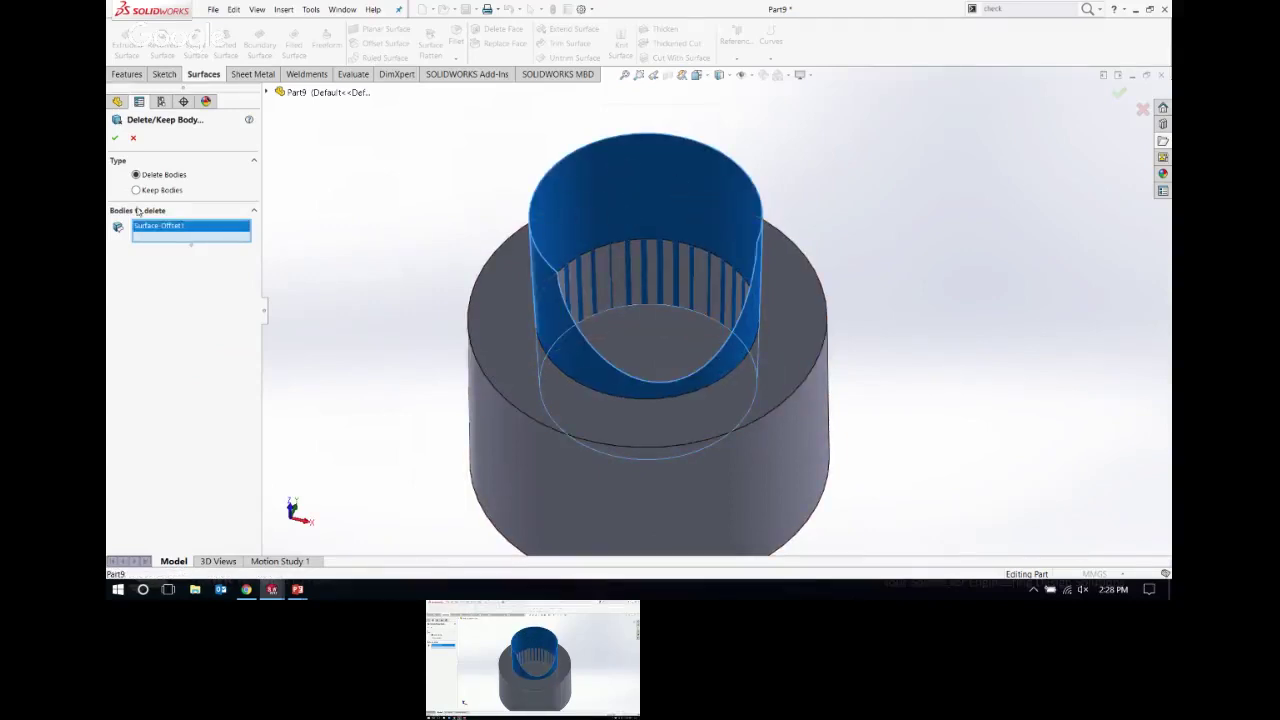
pyautogui.click(115, 137)
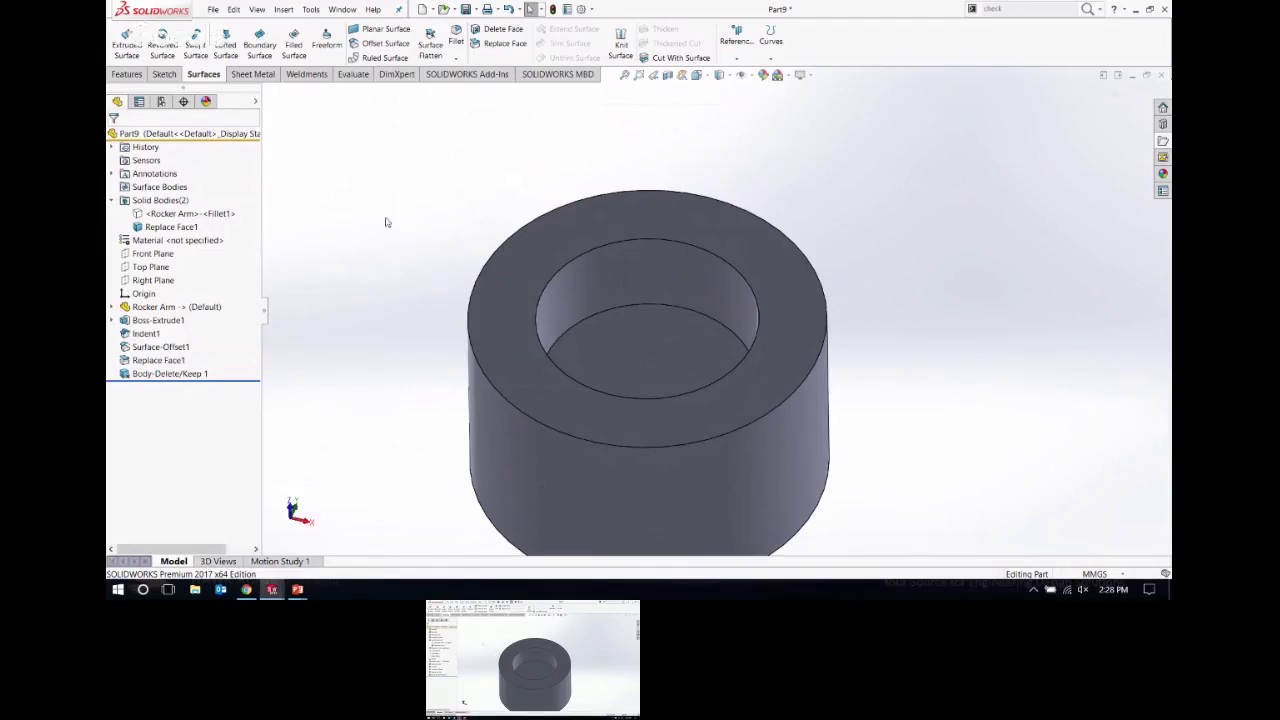
# Step: Show the hidden rocker arm body again
pyautogui.click(172, 214)
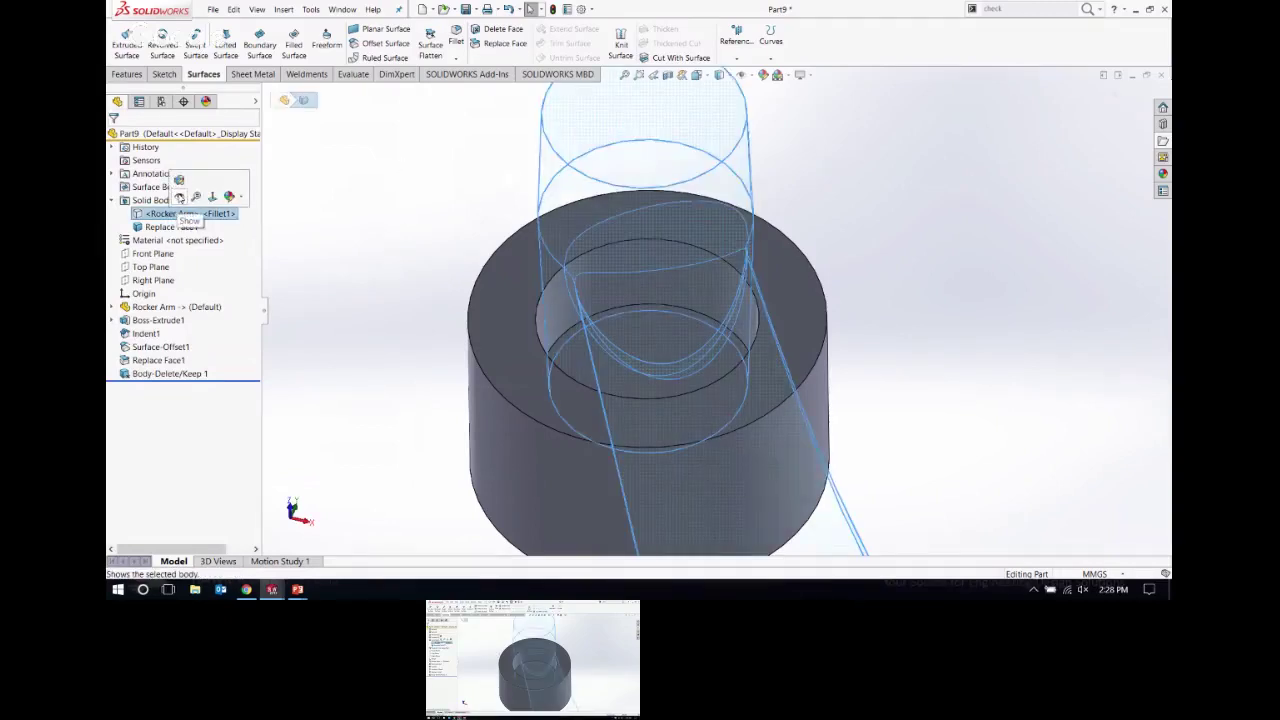
pyautogui.click(178, 197)
pyautogui.scroll(-3, 657, 121)
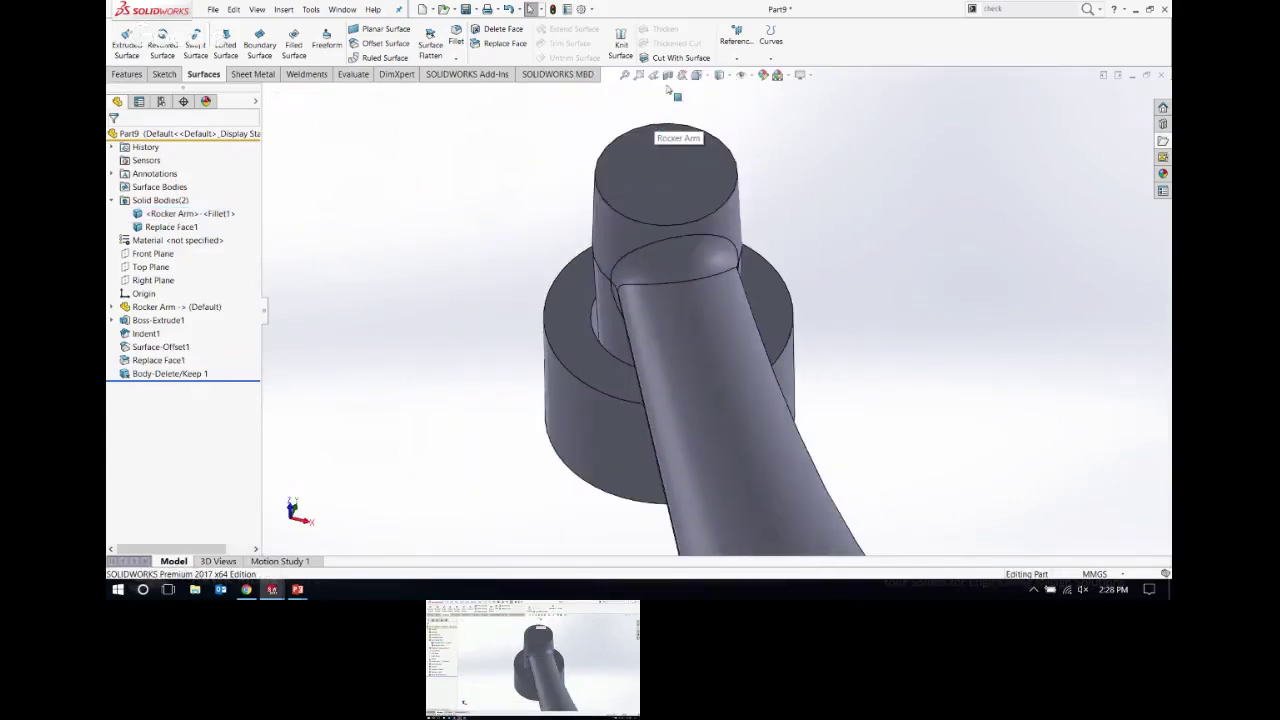
# Step: Section the block and boss at a 222 mm Top Plane offset, examine the side and bottom clearances, and turn the section off
pyautogui.click(668, 74)
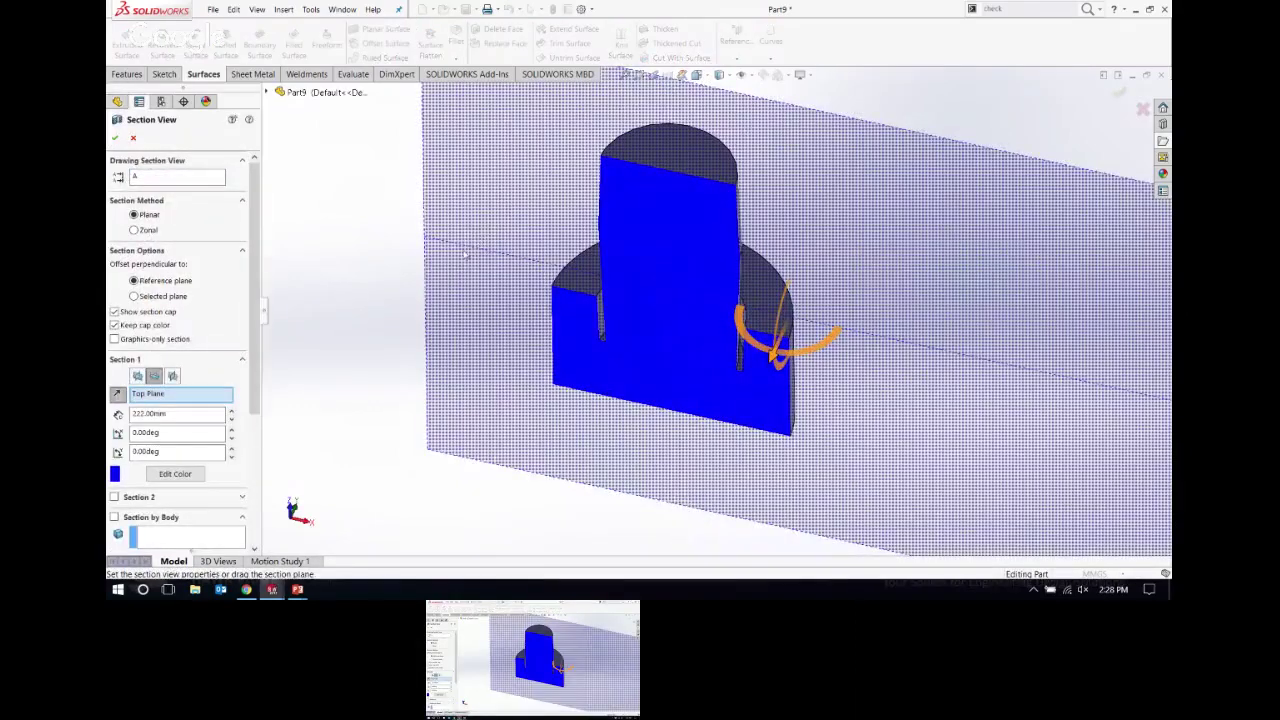
pyautogui.click(133, 137)
pyautogui.moveTo(368, 207); pyautogui.dragTo(574, 186, button='middle')
pyautogui.scroll(6, 660, 265)
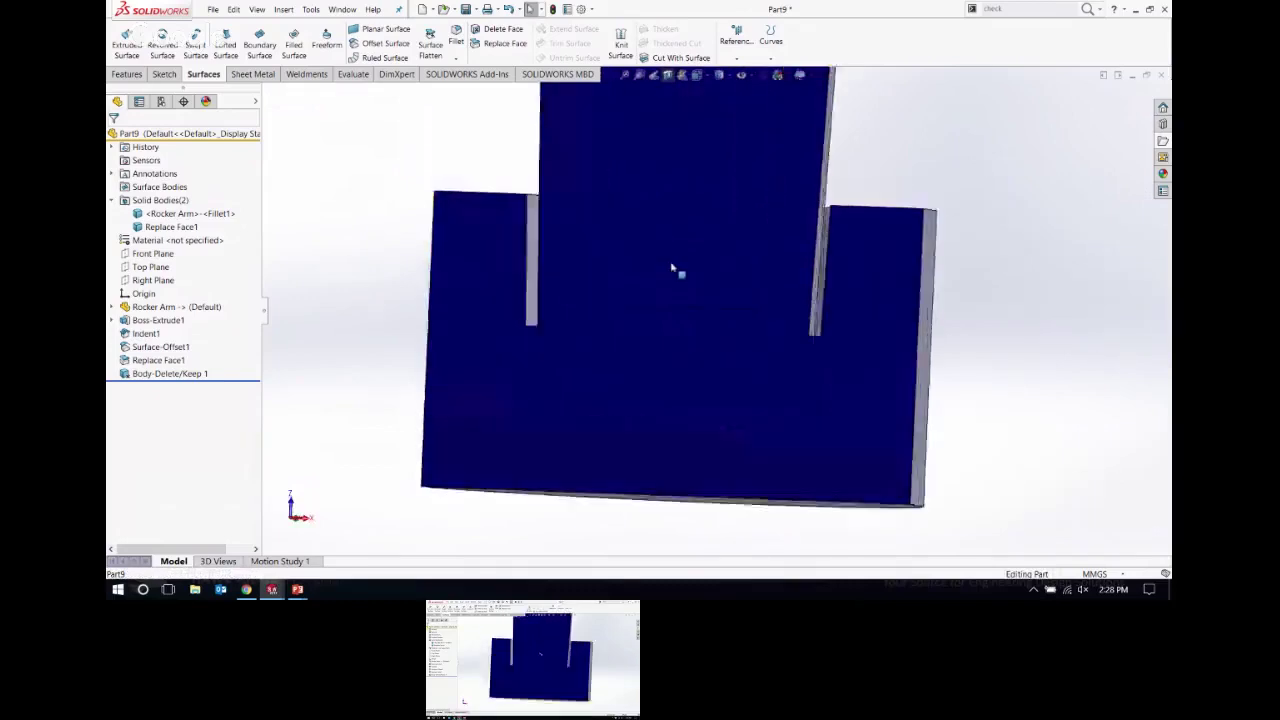
pyautogui.moveTo(649, 293); pyautogui.dragTo(543, 266, button='middle')
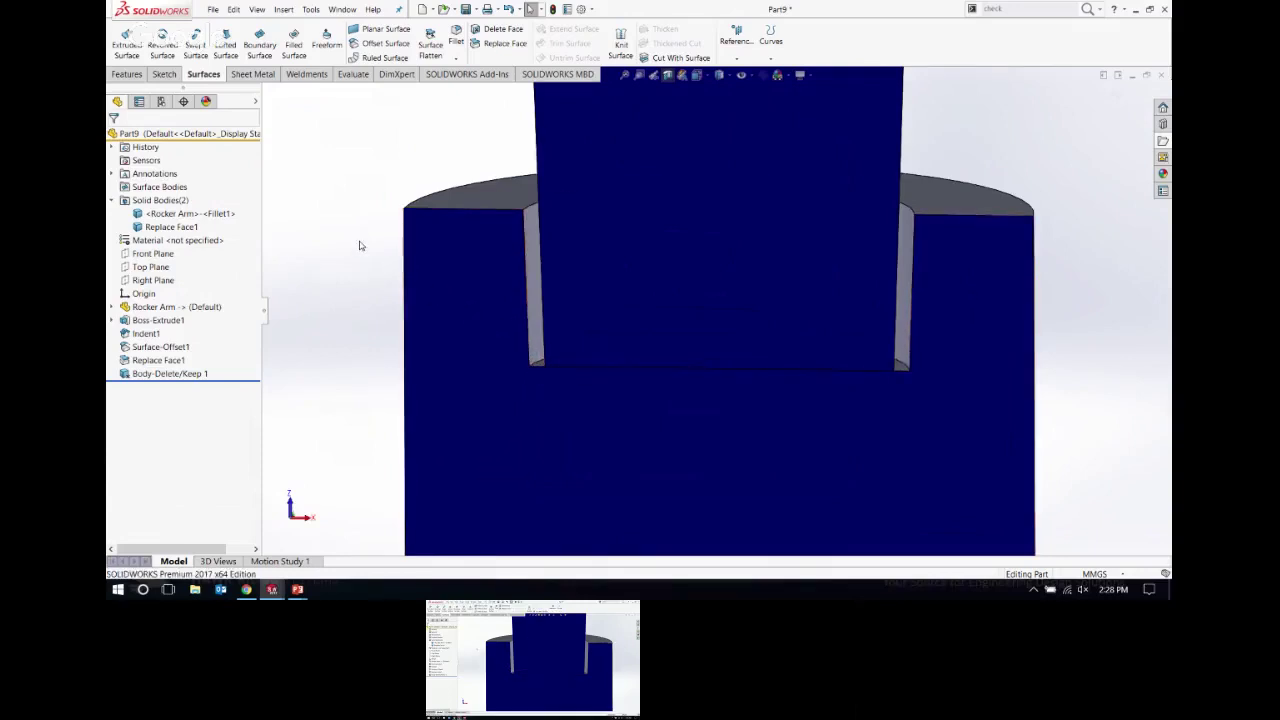
pyautogui.press('z')
pyautogui.keyDown('ctrl'); pyautogui.moveTo(487, 318); pyautogui.dragTo(426, 263, button='middle'); pyautogui.keyUp('ctrl')
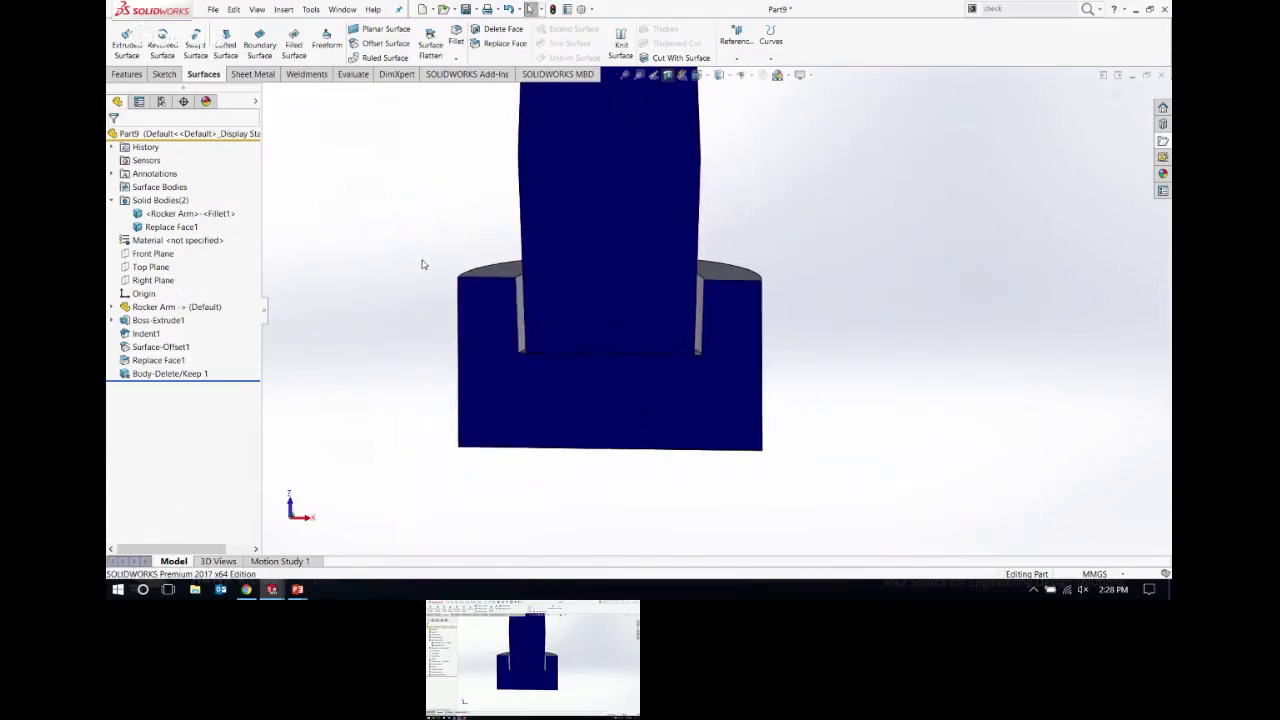
pyautogui.press('z')
pyautogui.keyDown('ctrl'); pyautogui.moveTo(691, 246); pyautogui.dragTo(448, 258, button='middle'); pyautogui.keyUp('ctrl')
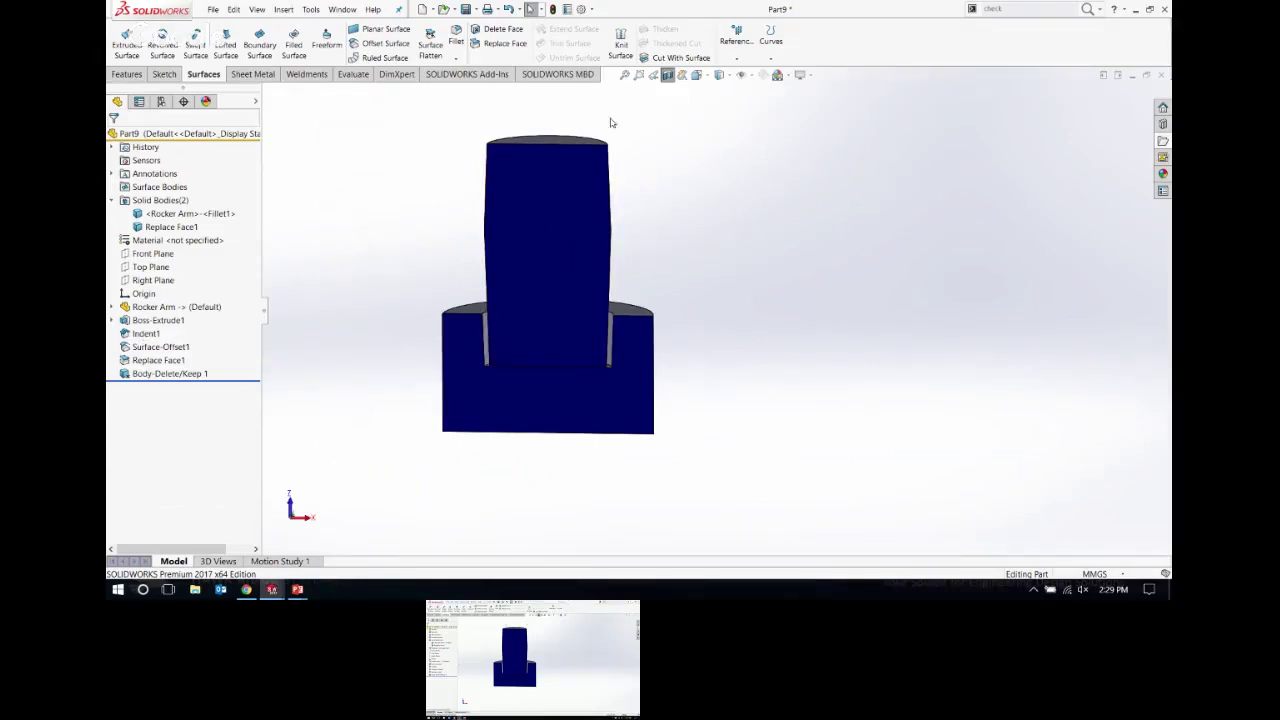
pyautogui.click(668, 76)
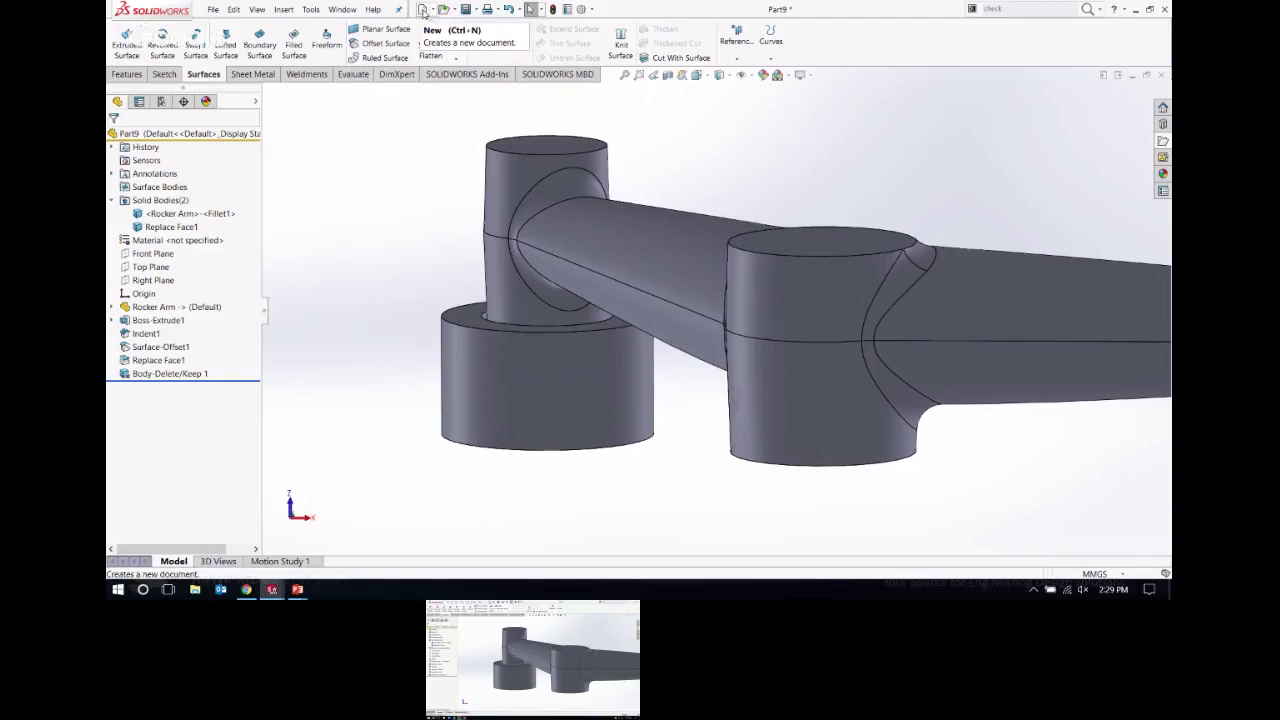
# Step: Create a new blank part document and switch back to the rocker arm block part
pyautogui.click(424, 12)
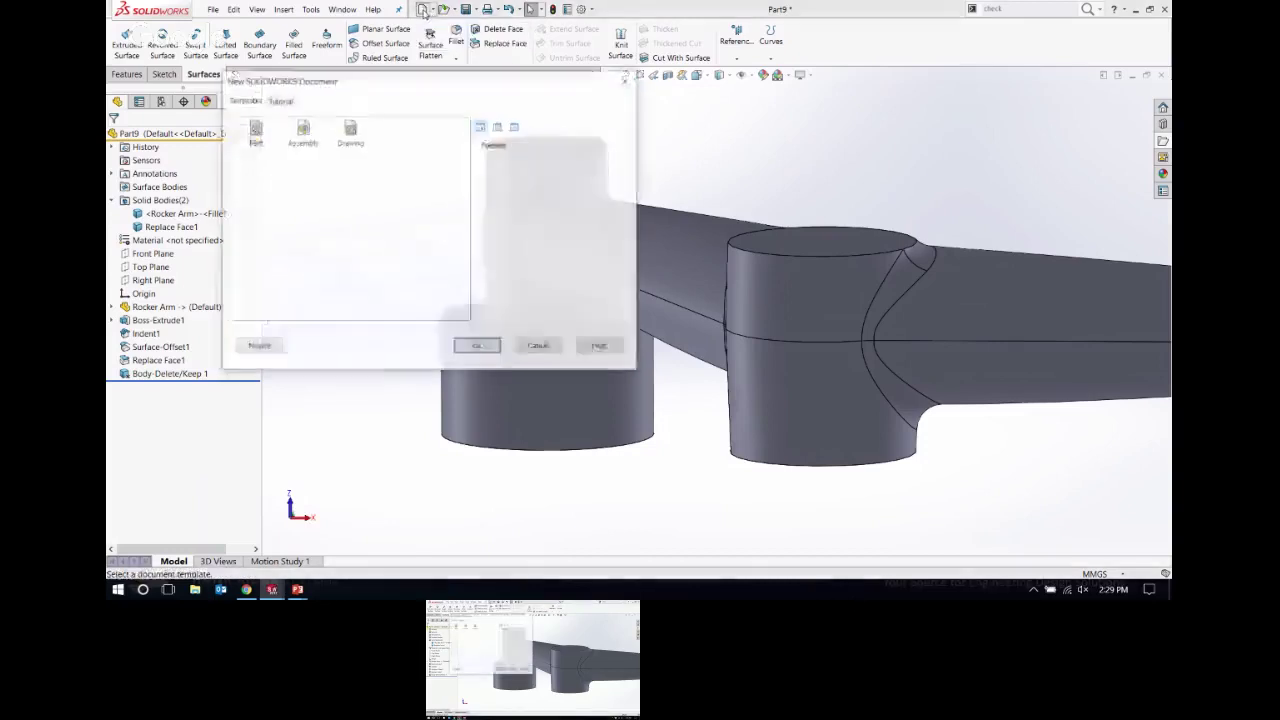
pyautogui.click(470, 345)
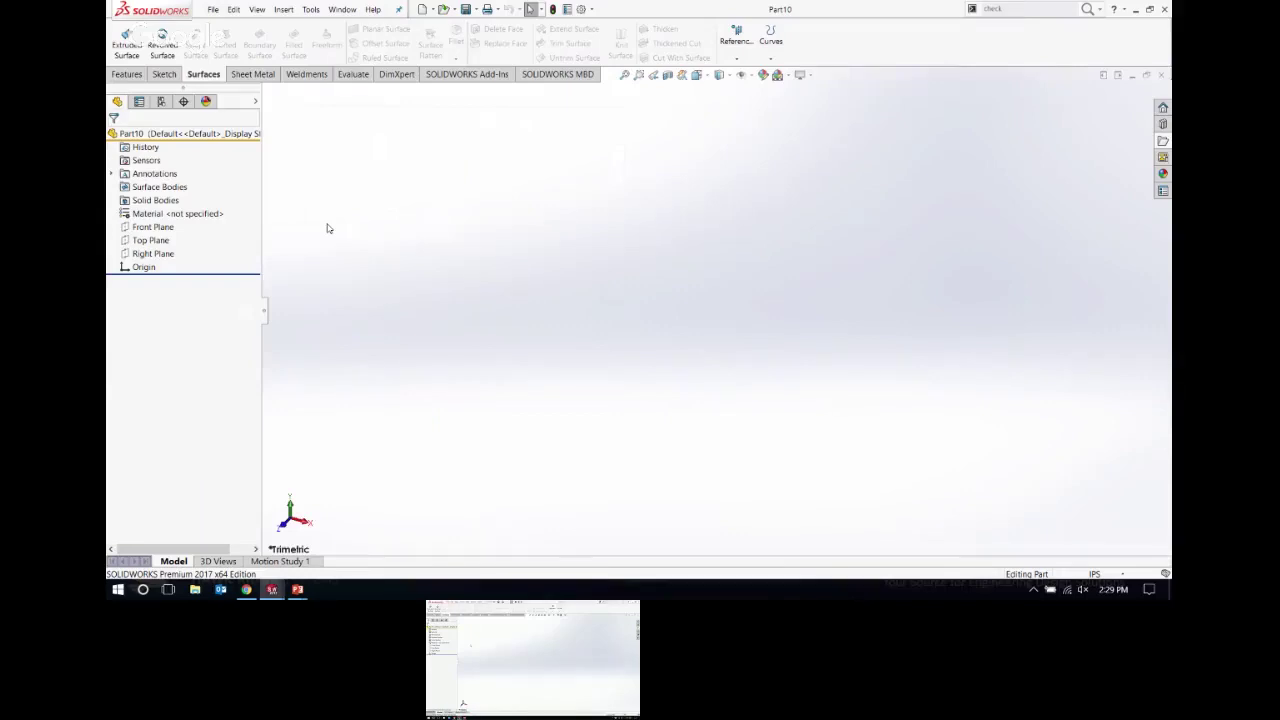
pyautogui.hotkey('alt', 'Tab')
pyautogui.hotkey('ctrl', 'Tab')
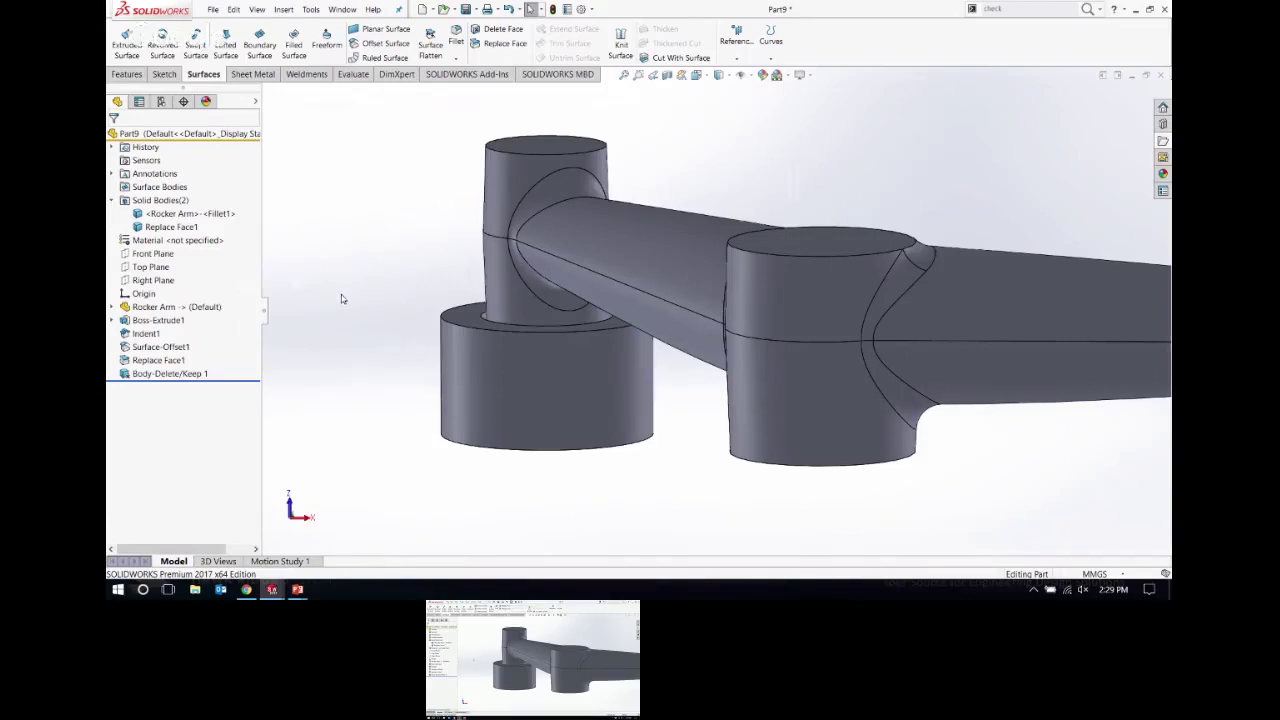
# Step: Examine the transfer and location options of the inserted Rocker Arm part, leaving them unchanged
pyautogui.click(114, 309)
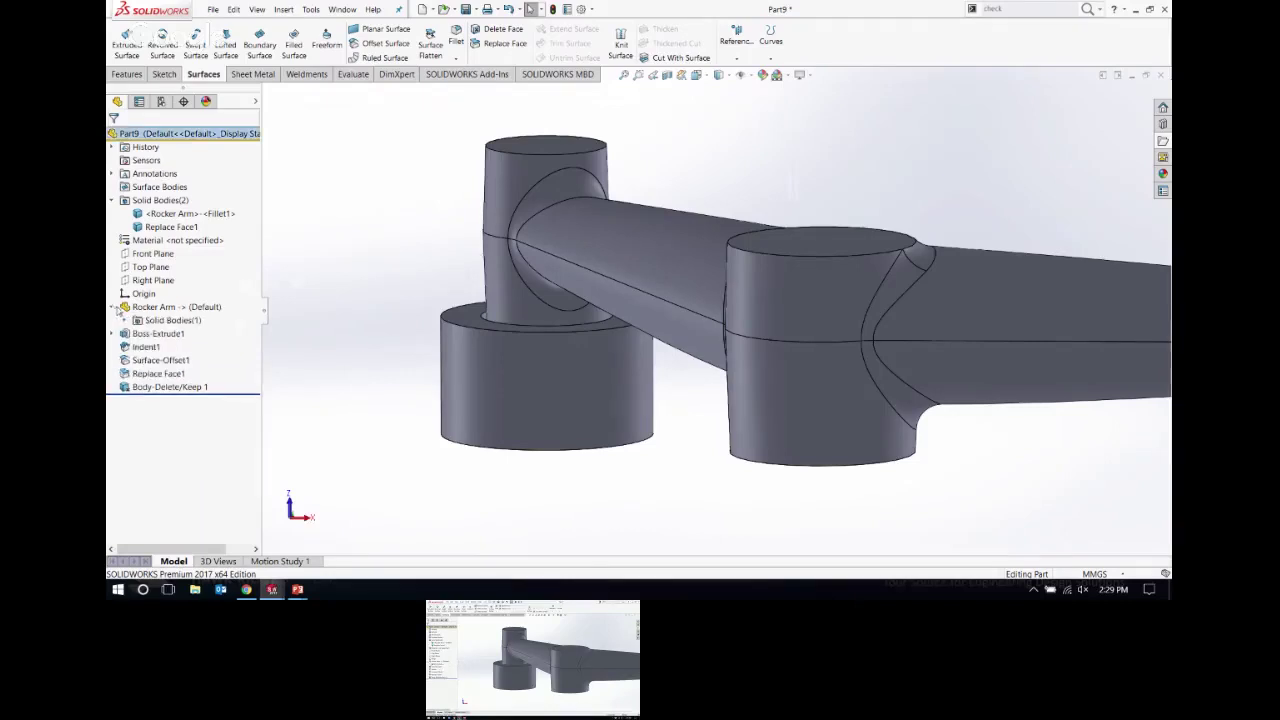
pyautogui.click(170, 310)
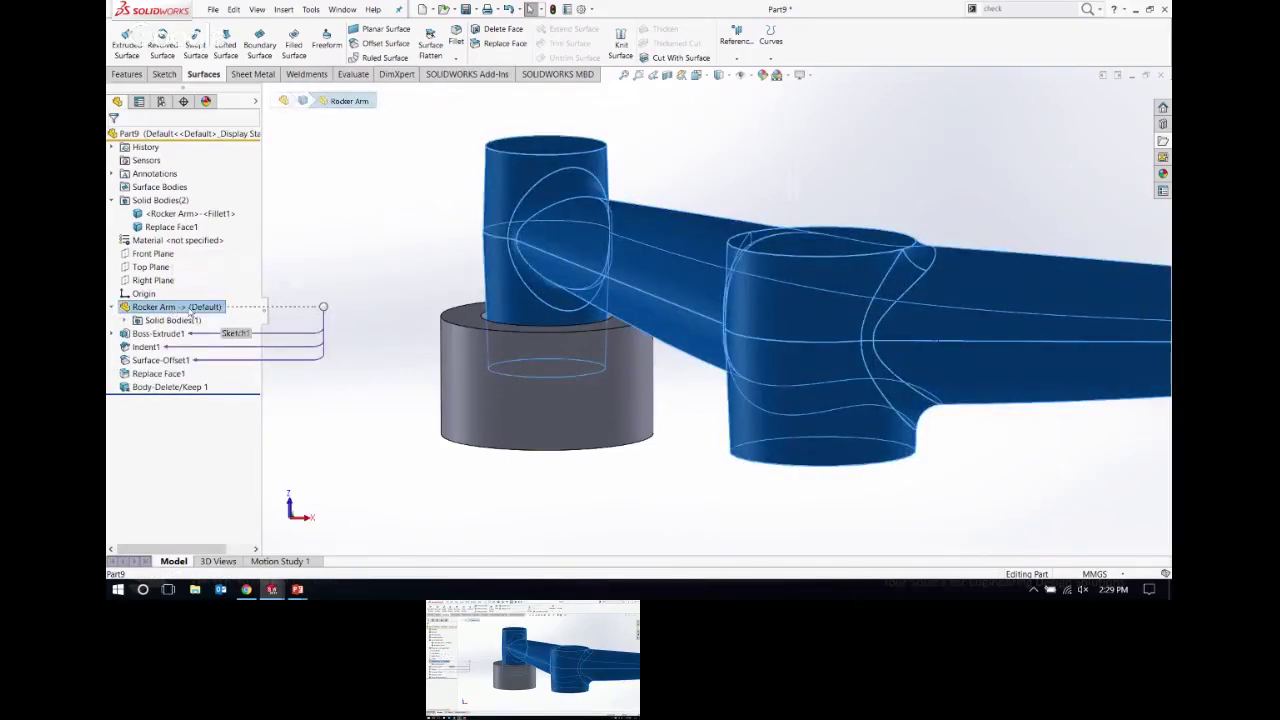
pyautogui.rightClick(190, 311)
pyautogui.click(206, 282)
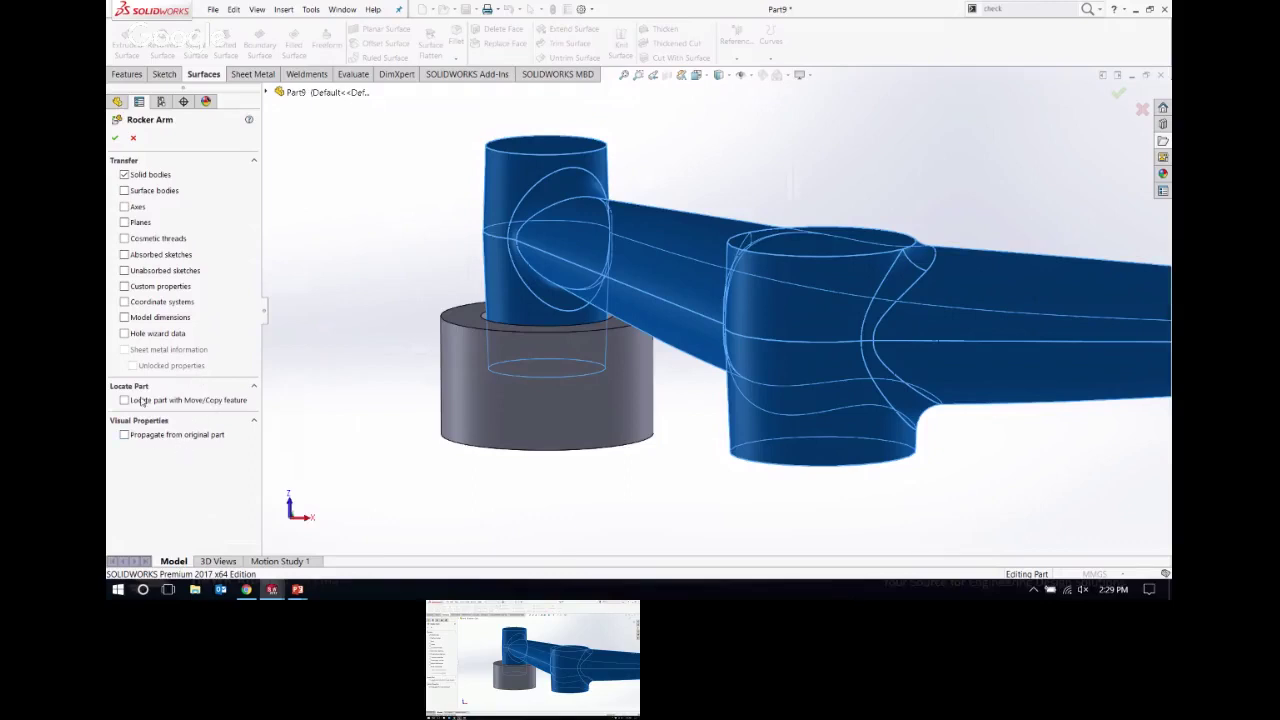
pyautogui.press('Escape')
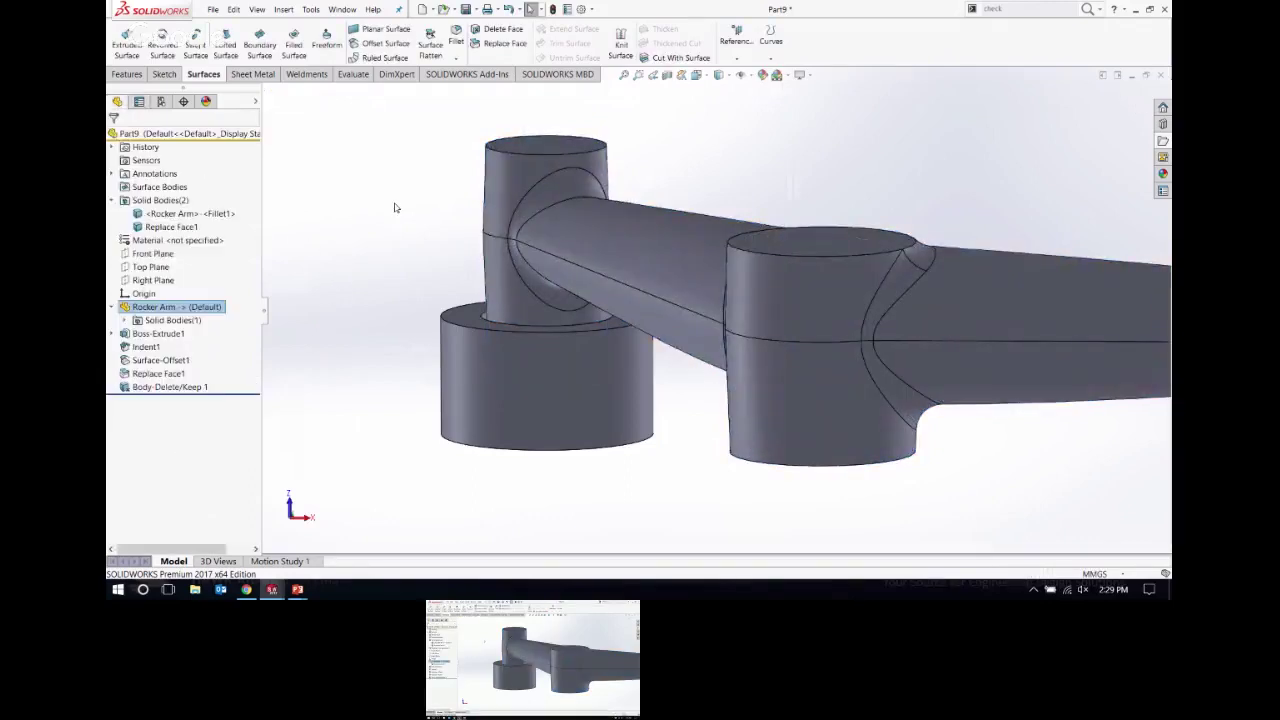
# Step: Preview inserting Handle.SLDPRT into the rocker arm block part, examine the Insert Part options, and exit without placing it
pyautogui.click(283, 9)
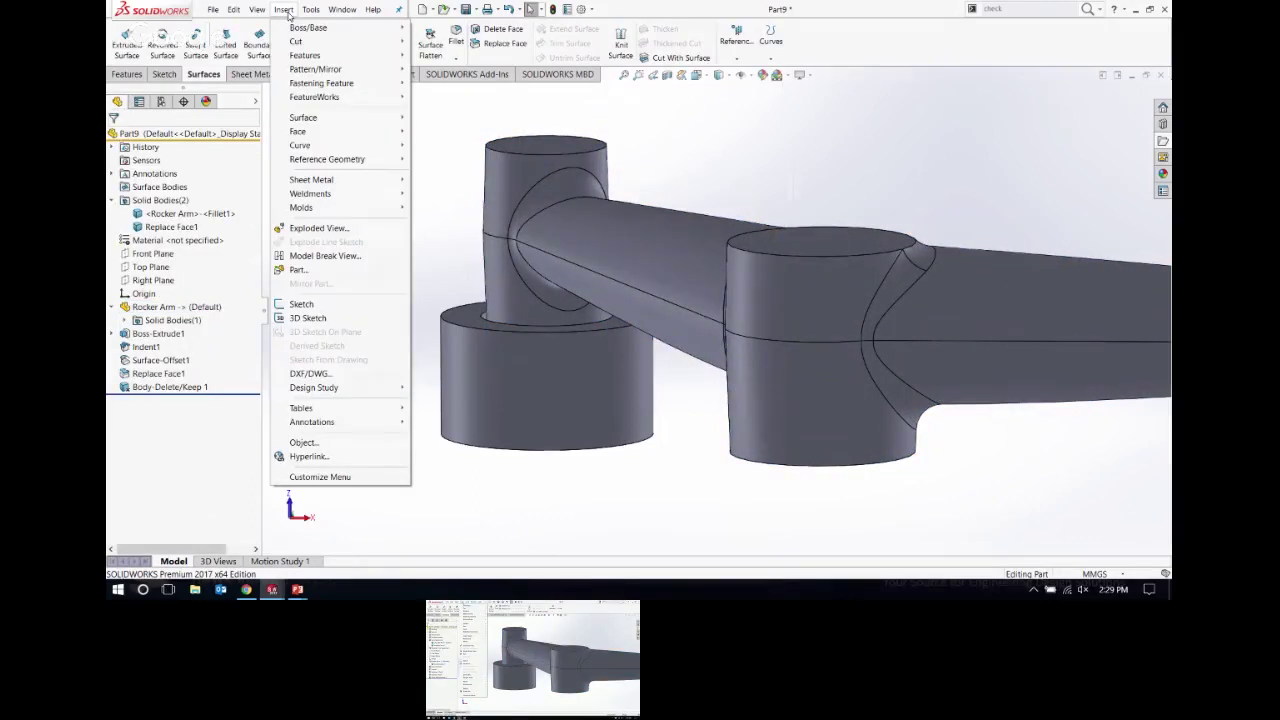
pyautogui.click(311, 271)
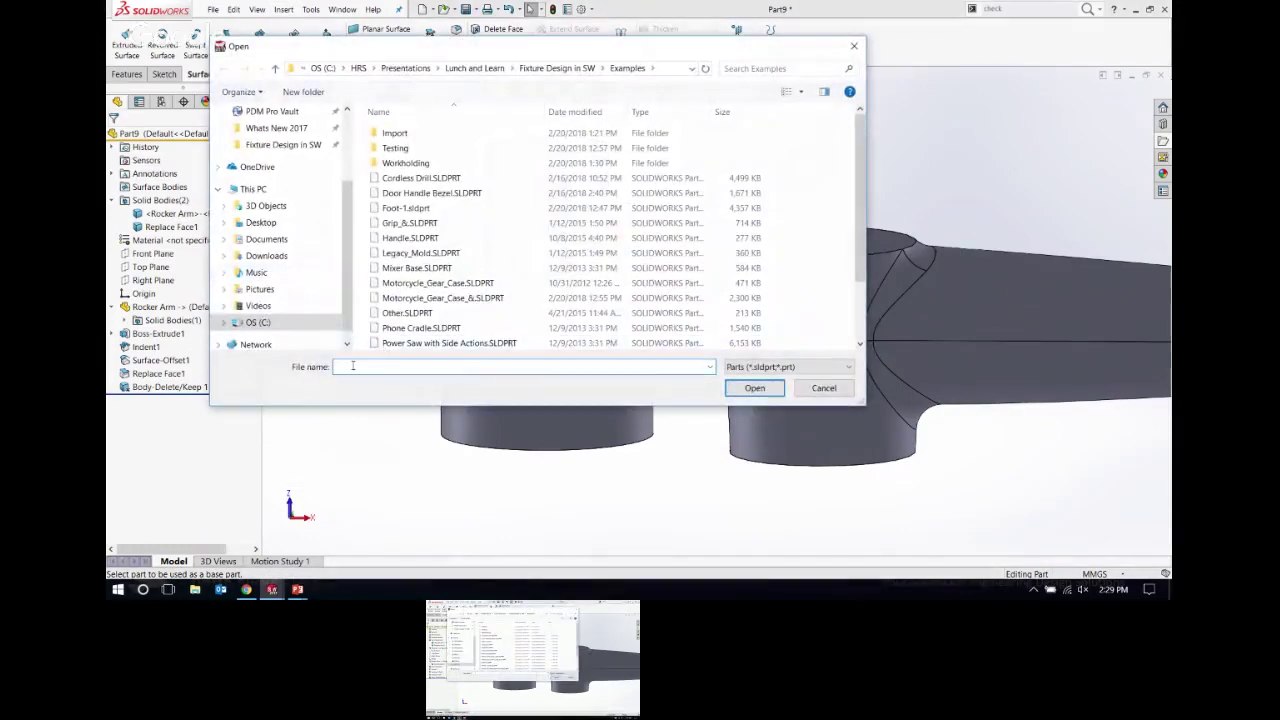
pyautogui.click(410, 238)
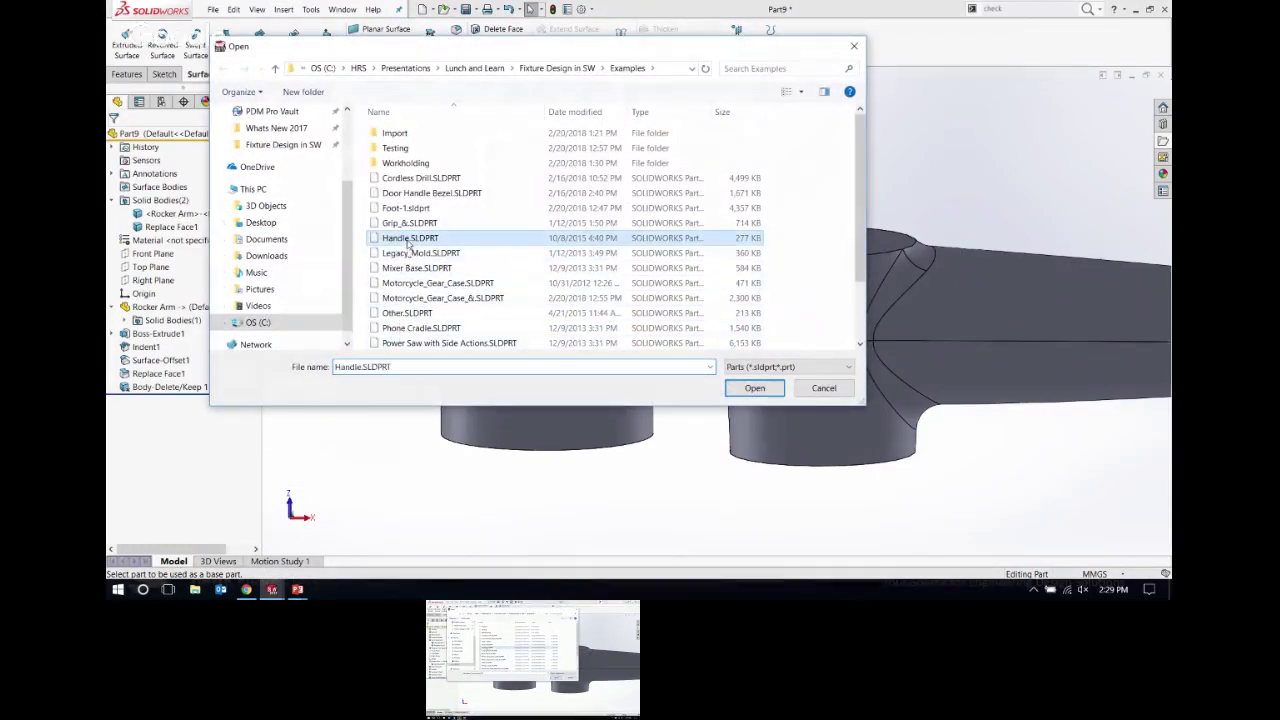
pyautogui.click(754, 389)
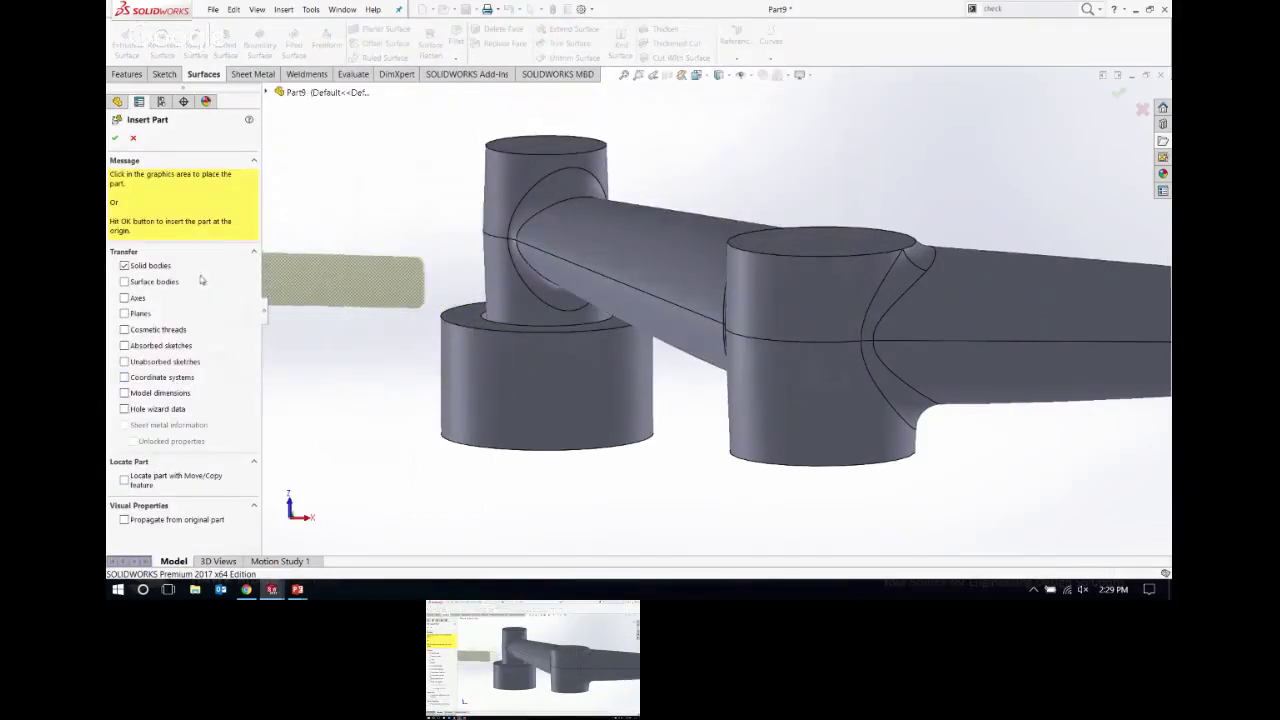
pyautogui.click(116, 137)
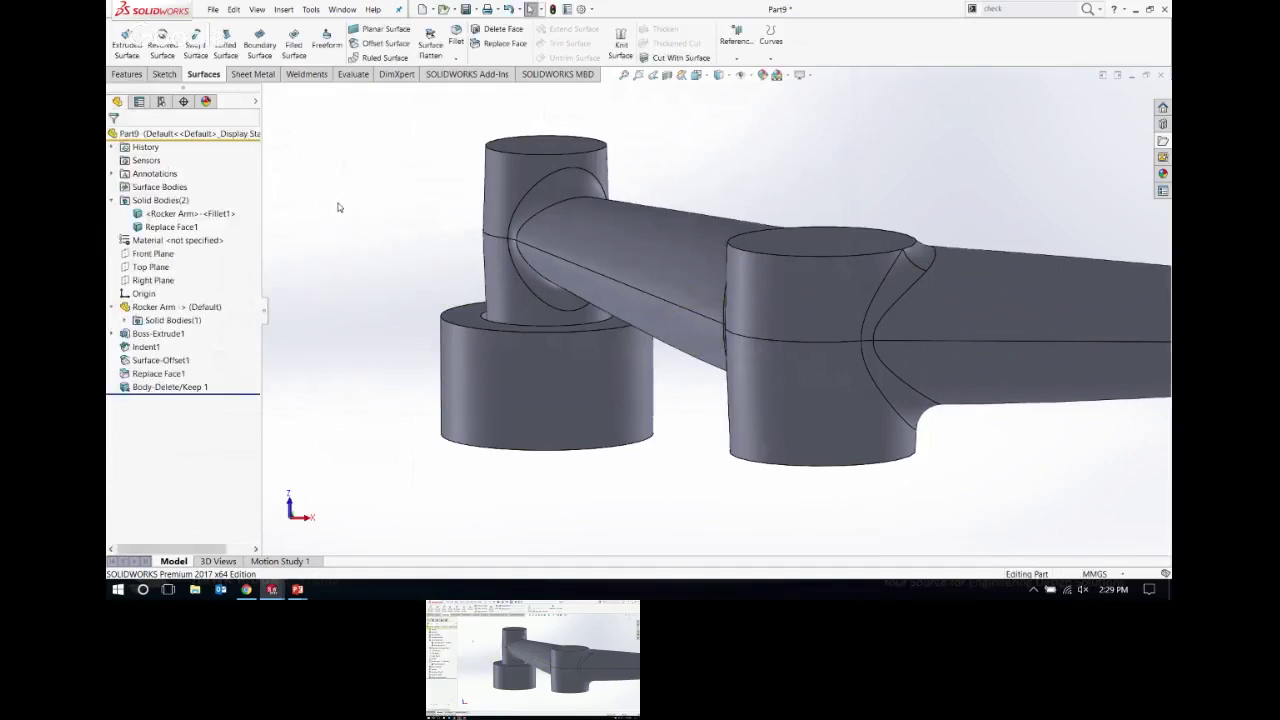
# Step: In the blank part, preview inserting Motorcycle_Gear_Case_&.SLDPRT, examine the Insert Part options down to the original-part link setting, and cancel
pyautogui.hotkey('alt', 'Tab')
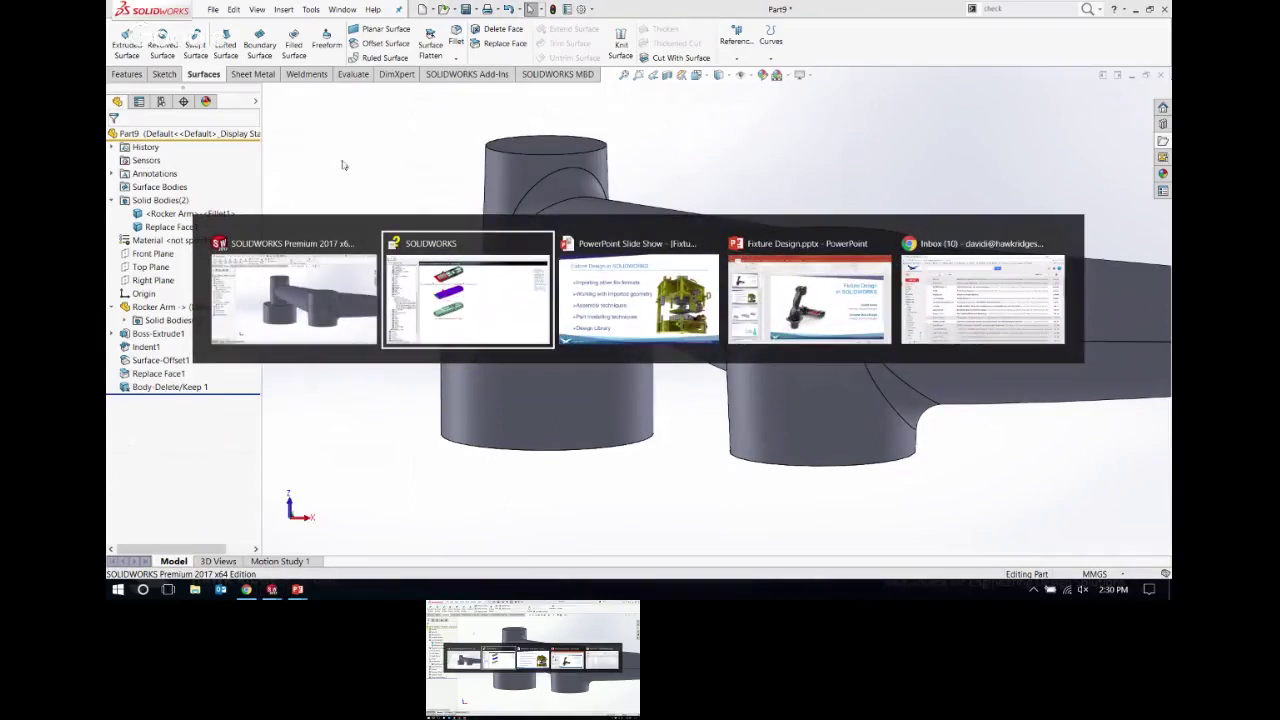
pyautogui.hotkey('ctrl', 'Tab')
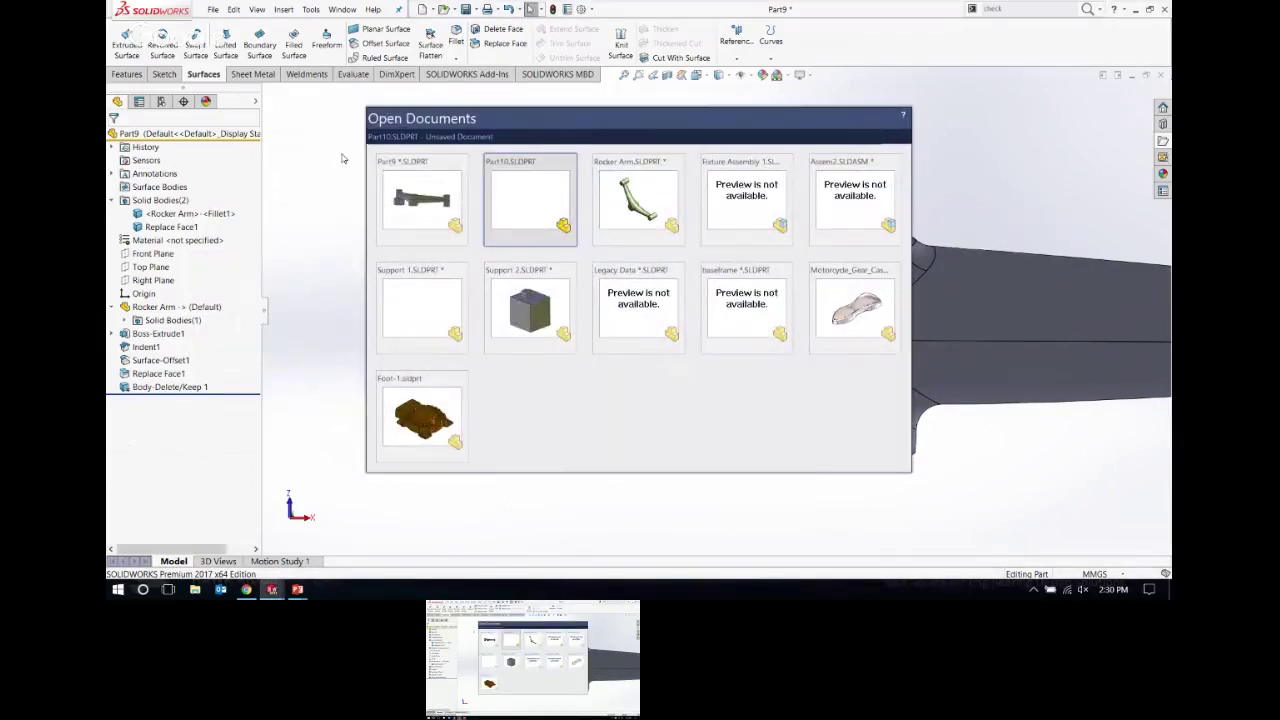
pyautogui.click(283, 9)
pyautogui.click(298, 270)
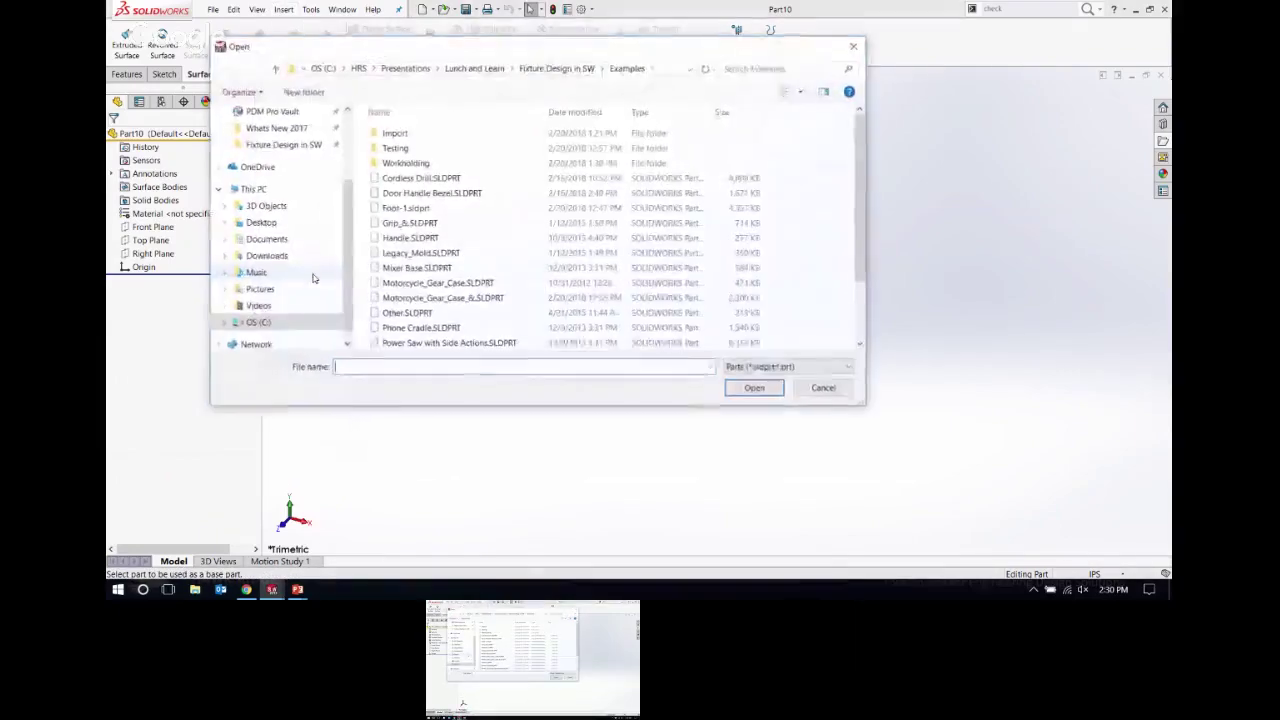
pyautogui.click(457, 298)
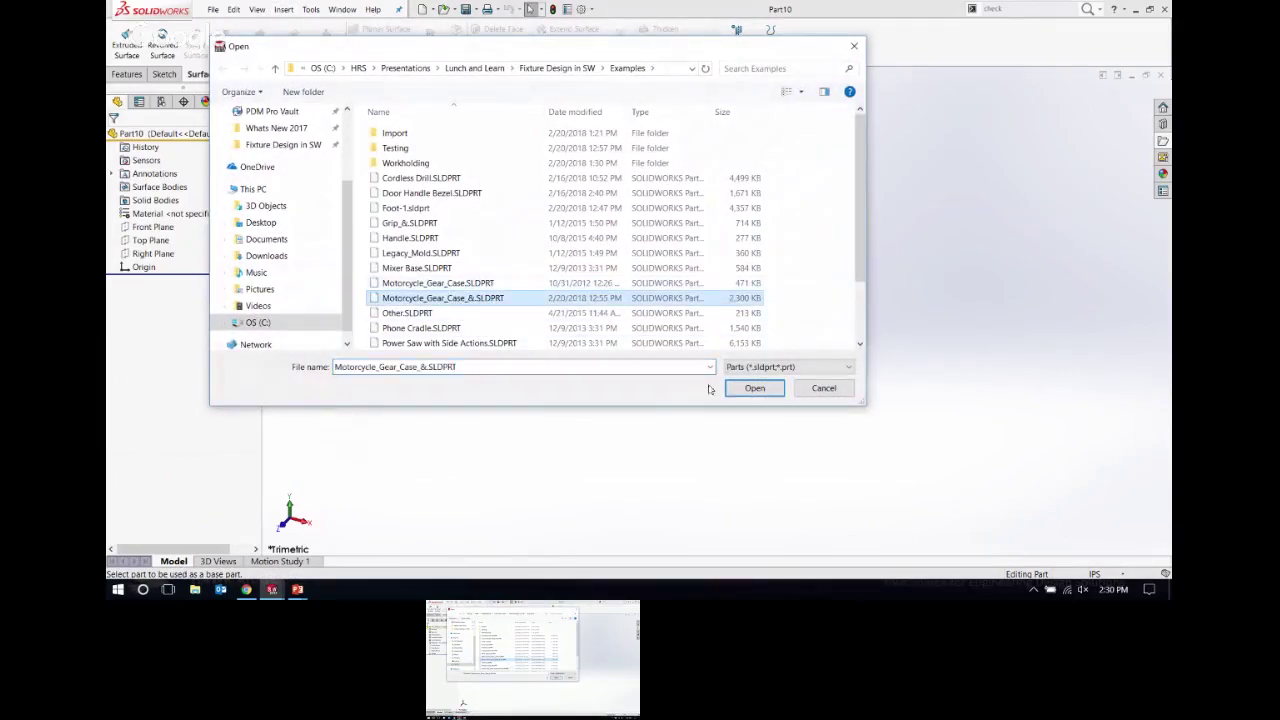
pyautogui.click(754, 388)
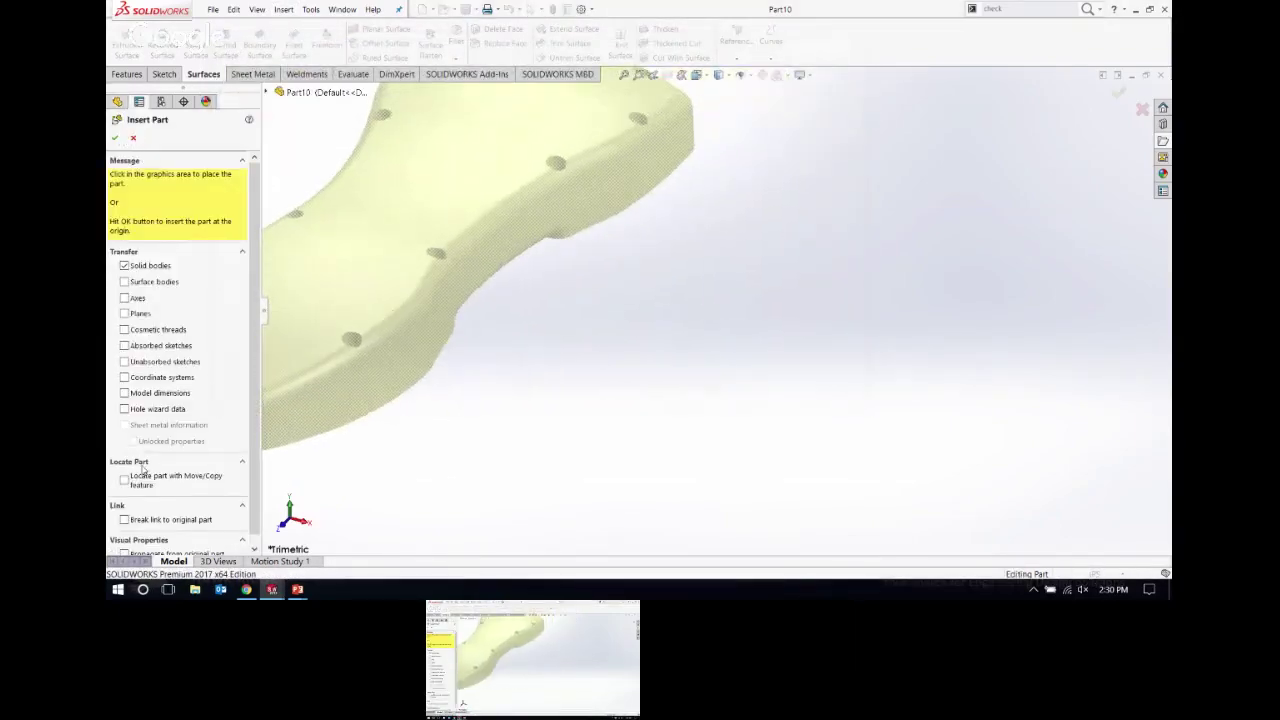
pyautogui.scroll(-1, 170, 495)
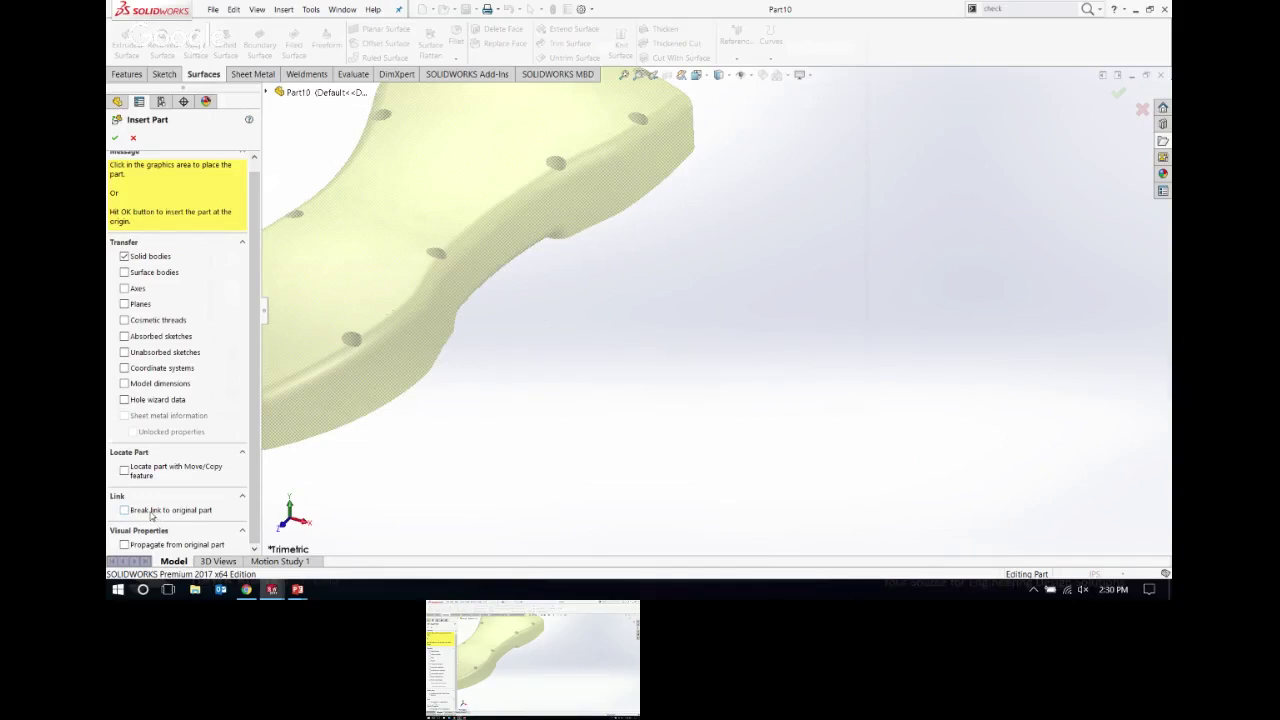
pyautogui.click(133, 138)
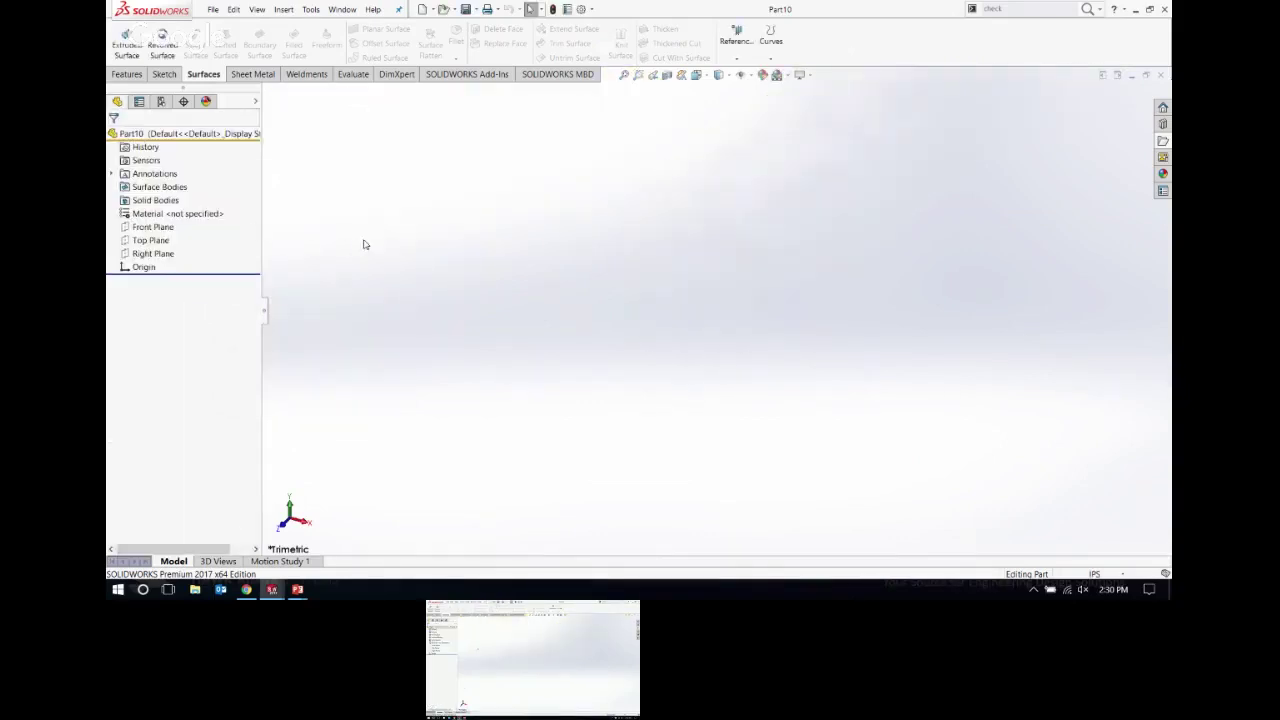
# Step: Switch back to the rocker arm block part and examine its external file references
pyautogui.hotkey('ctrl', 'Tab')
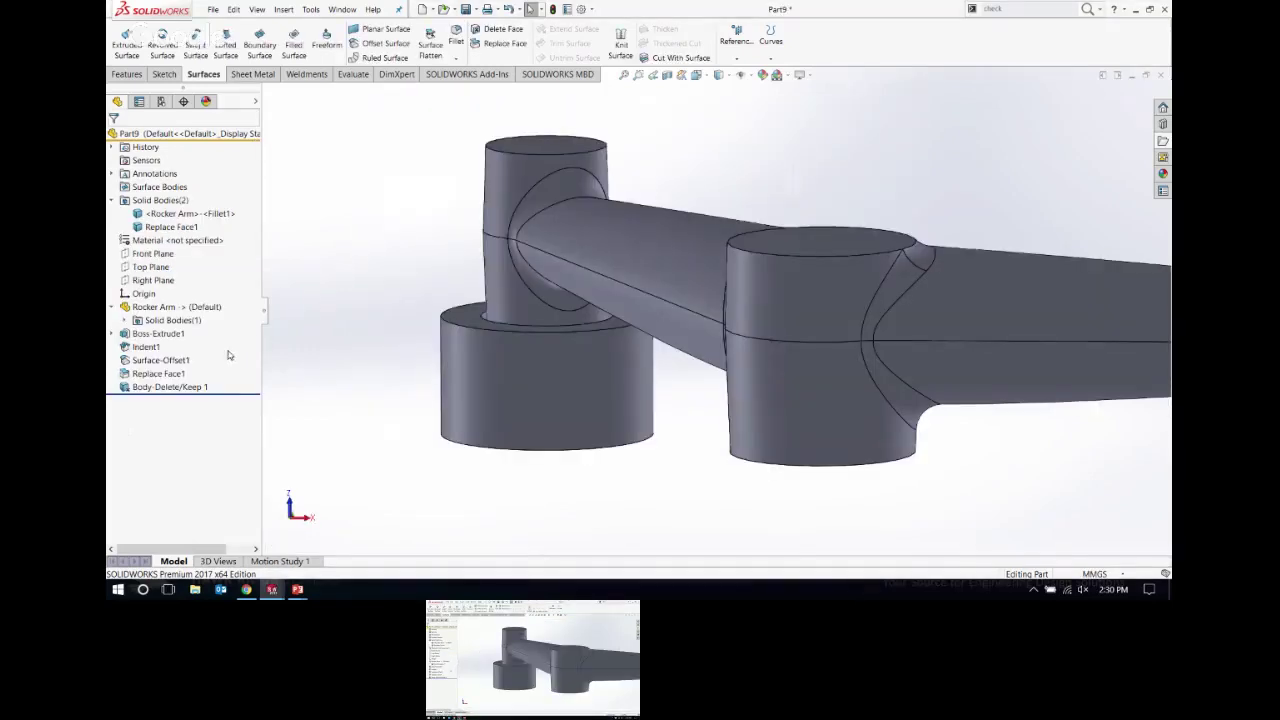
pyautogui.moveTo(184, 314)
pyautogui.click(213, 9)
pyautogui.click(252, 303)
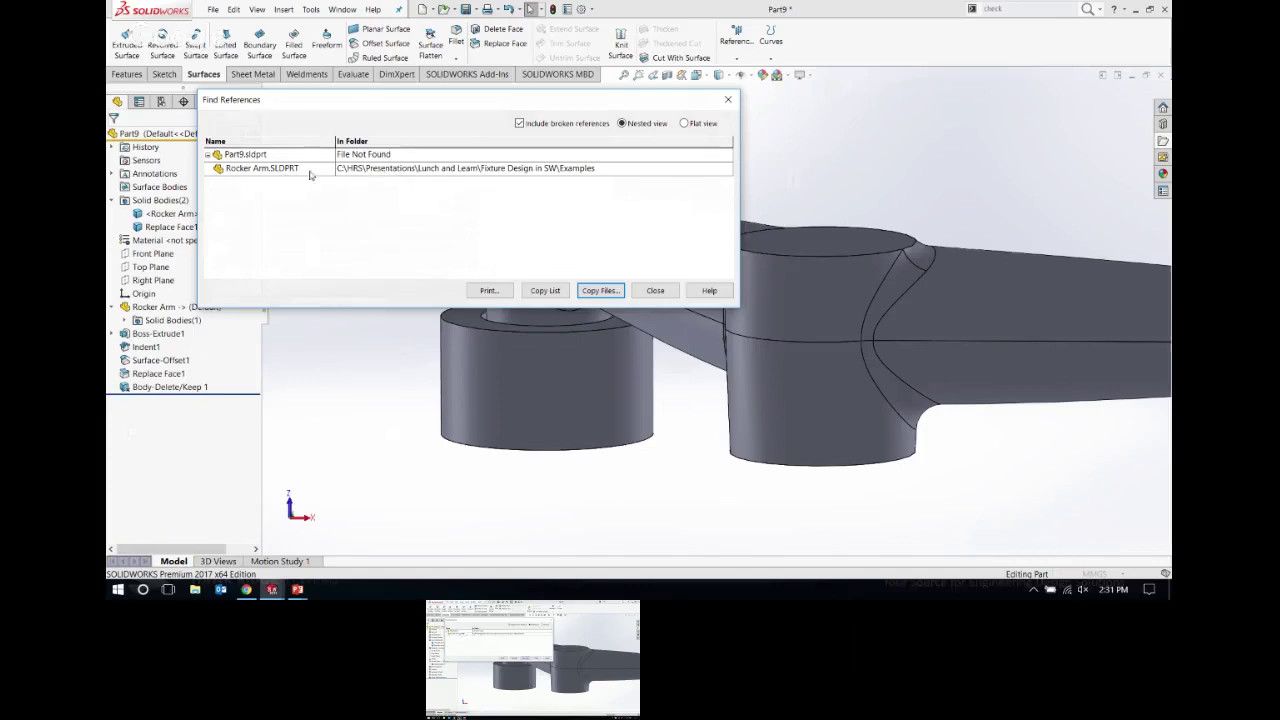
pyautogui.click(655, 290)
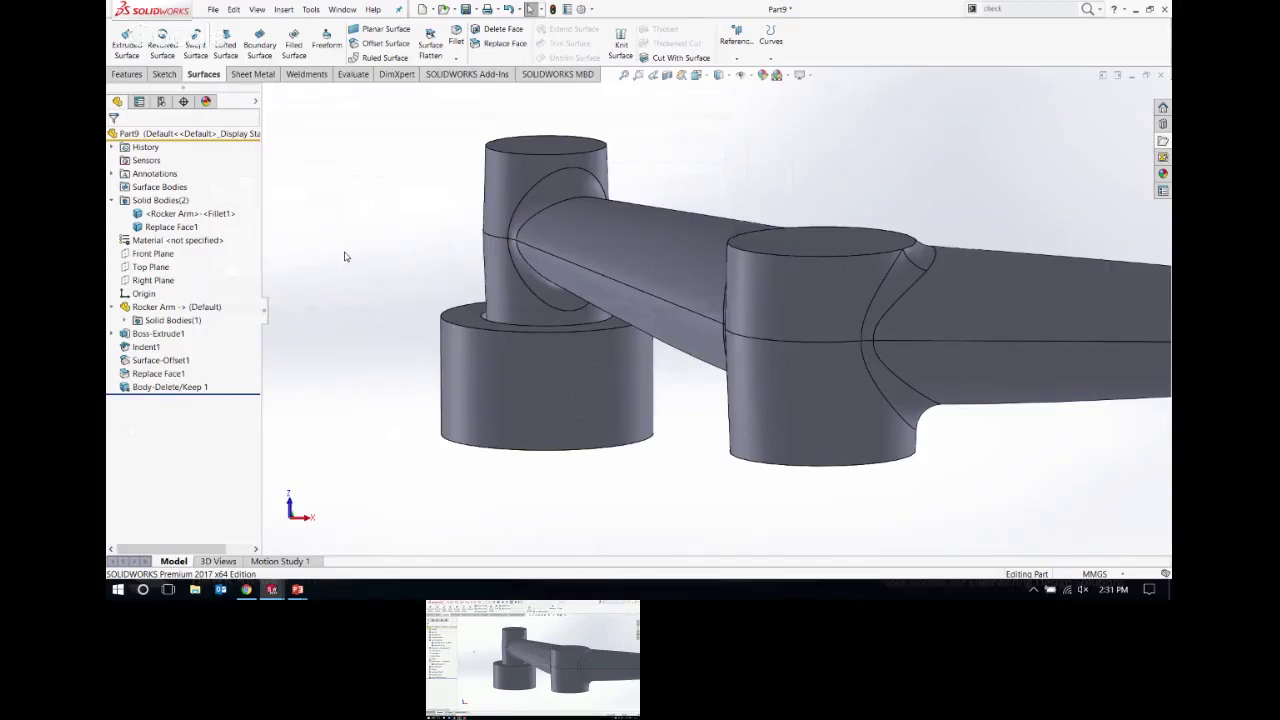
# Step: In the blank part, insert Motorcycle_Gear_Case_&.SLDPRT at the origin with solid bodies only, adopting the base part's units
pyautogui.hotkey('alt', 'Tab')
pyautogui.hotkey('ctrl', 'Tab')
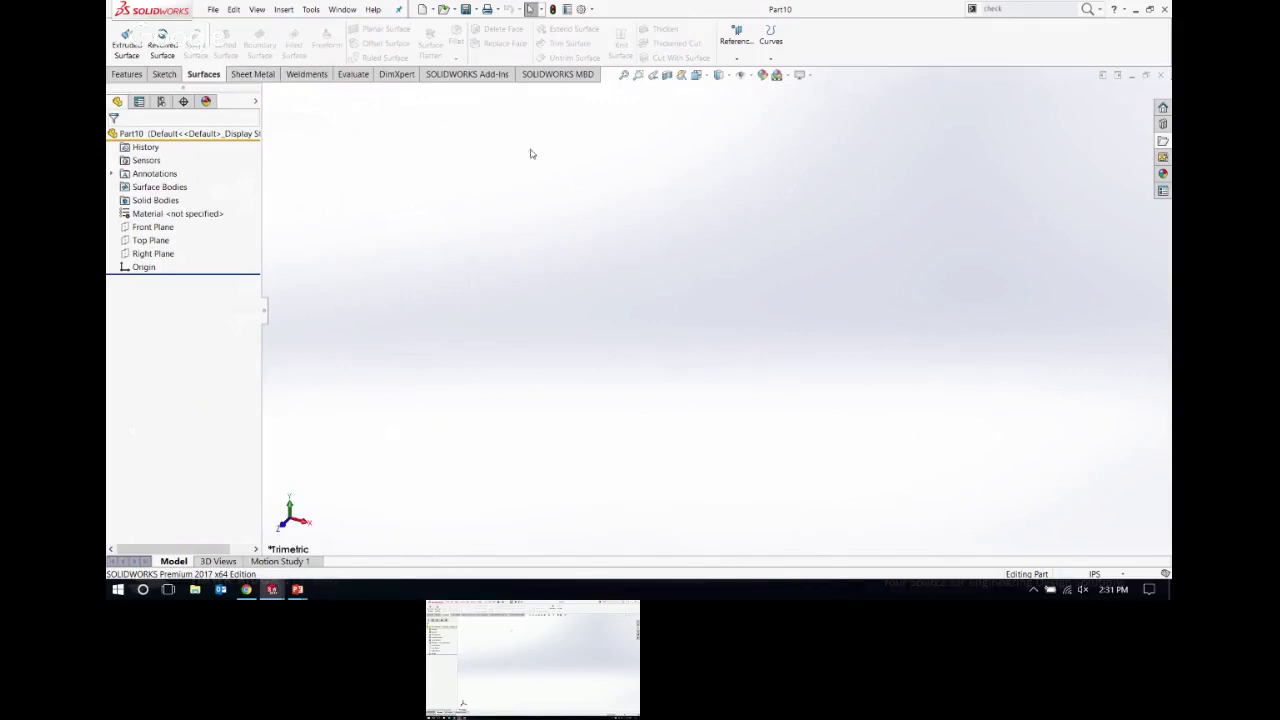
pyautogui.click(118, 76)
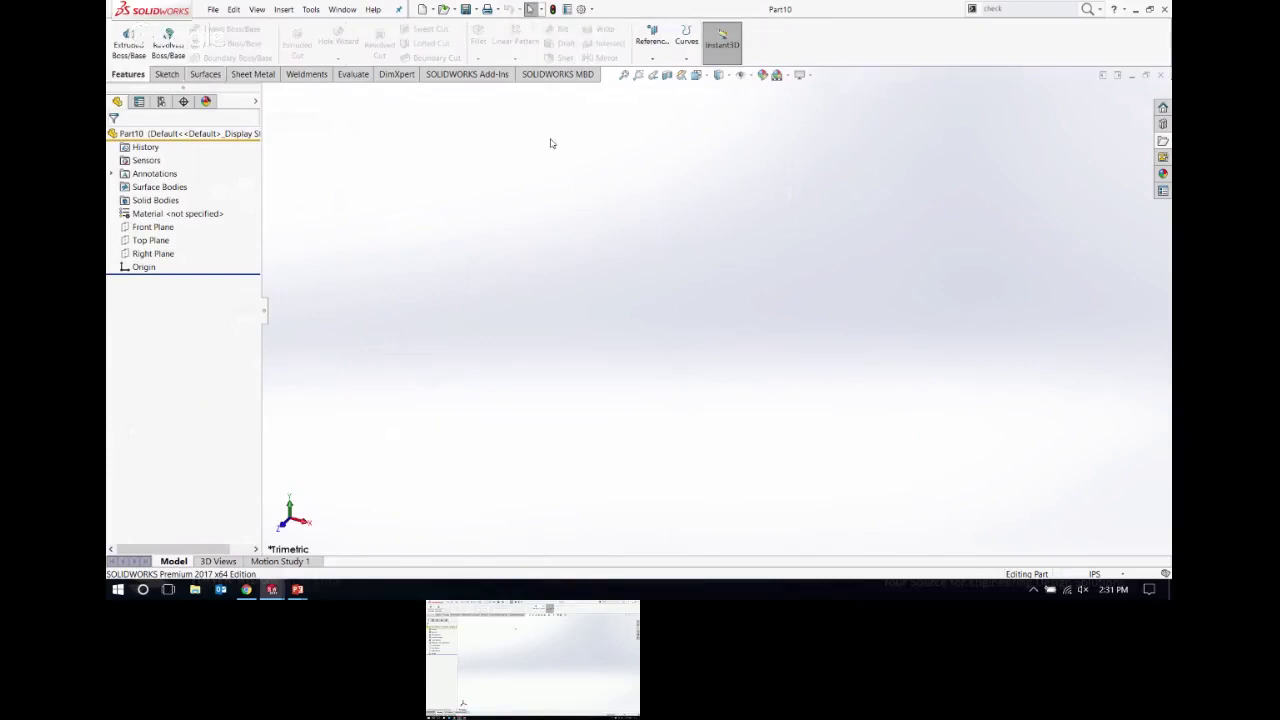
pyautogui.click(284, 10)
pyautogui.click(298, 270)
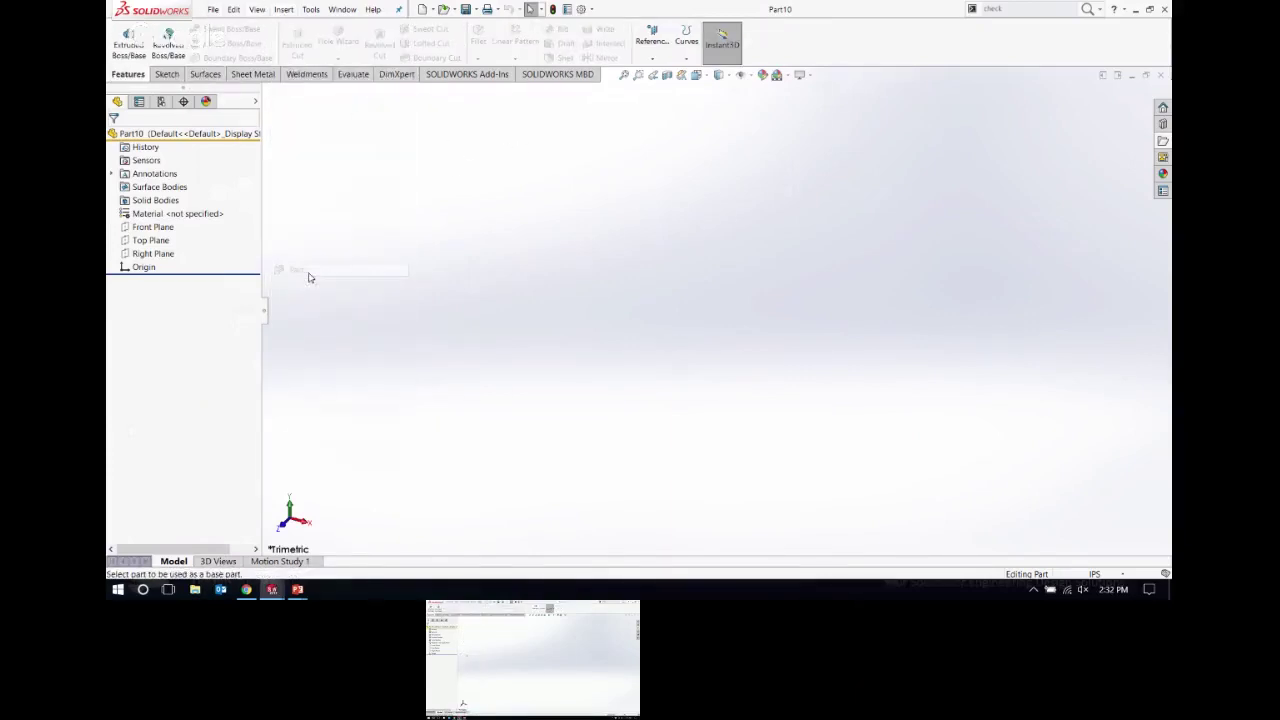
pyautogui.click(450, 298)
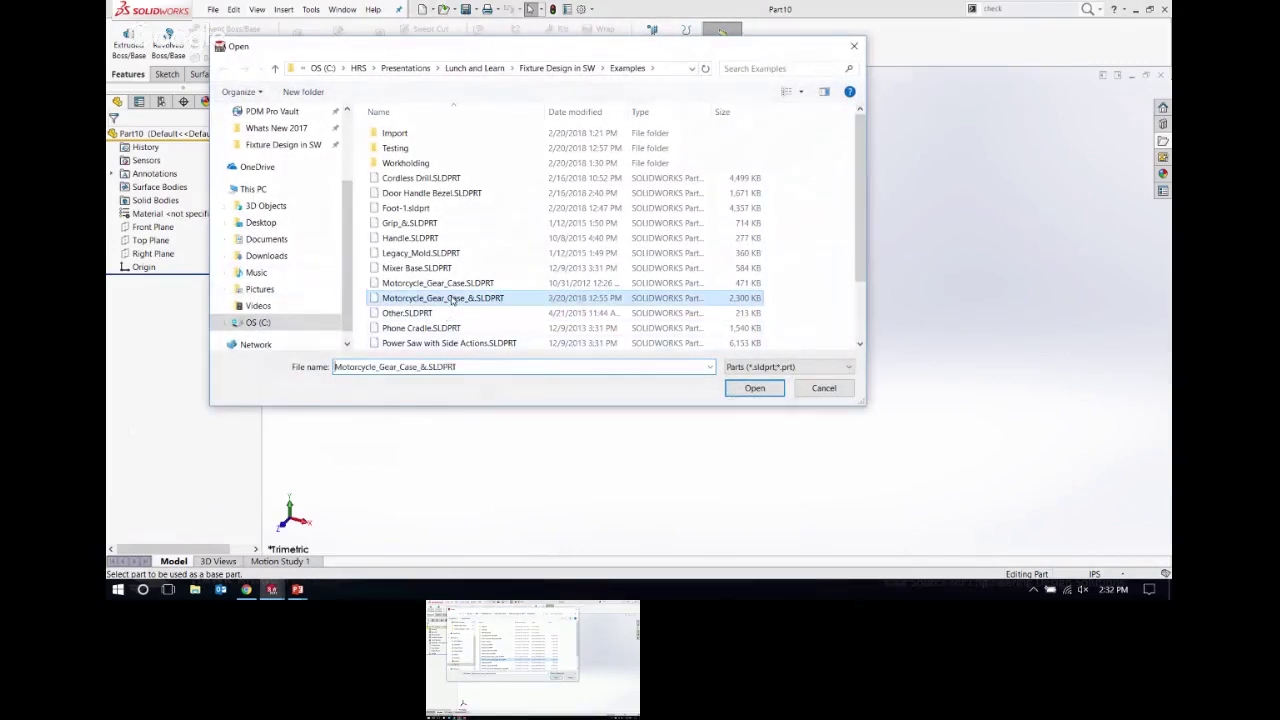
pyautogui.click(740, 392)
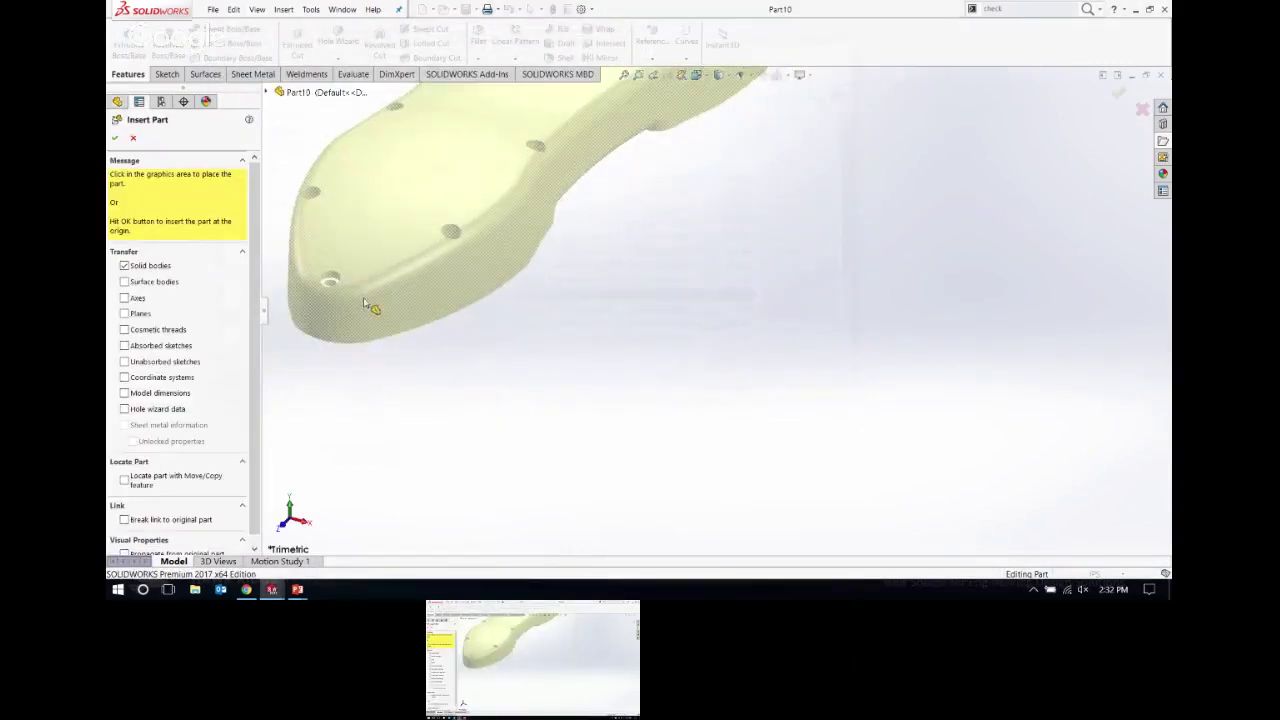
pyautogui.scroll(-1, 250, 418)
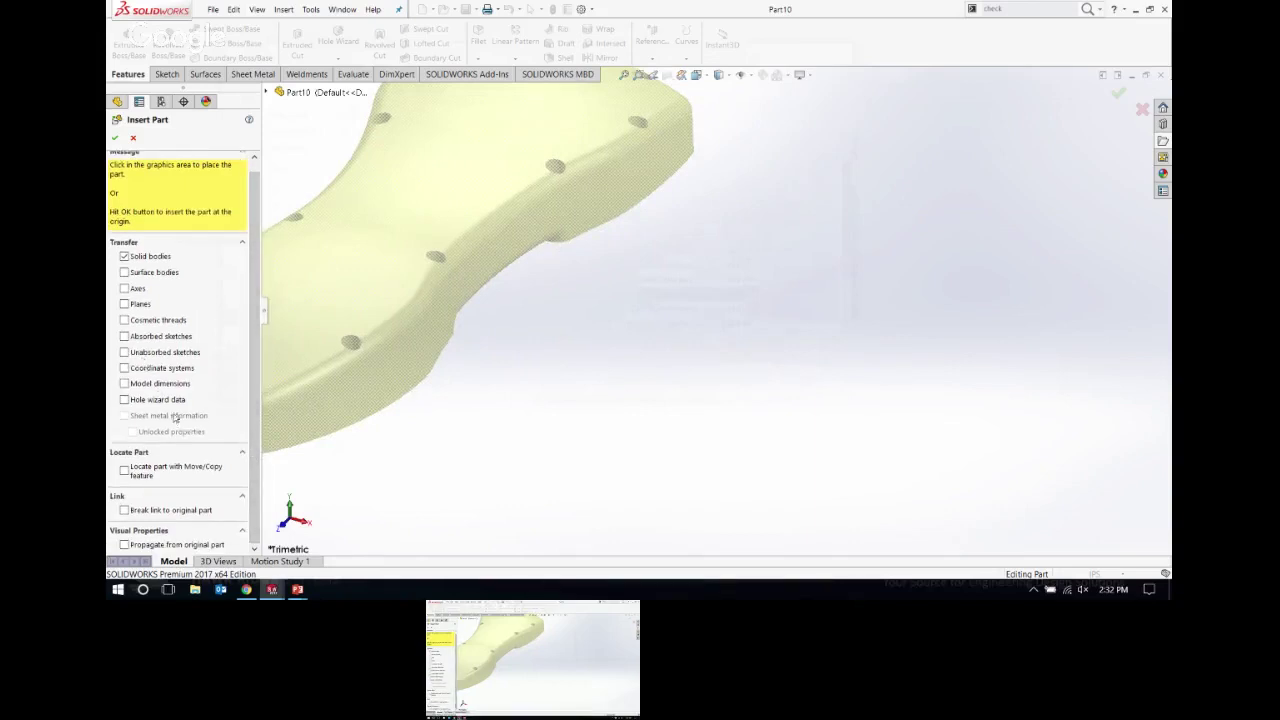
pyautogui.click(115, 137)
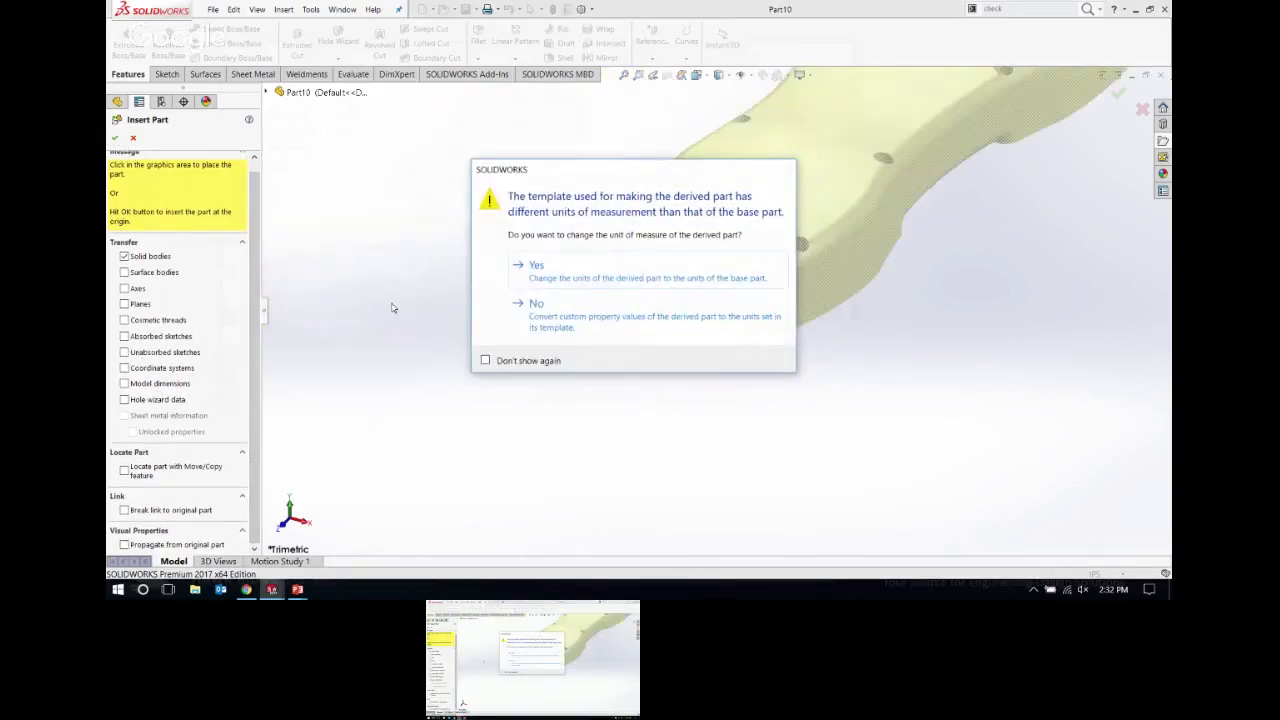
pyautogui.click(553, 280)
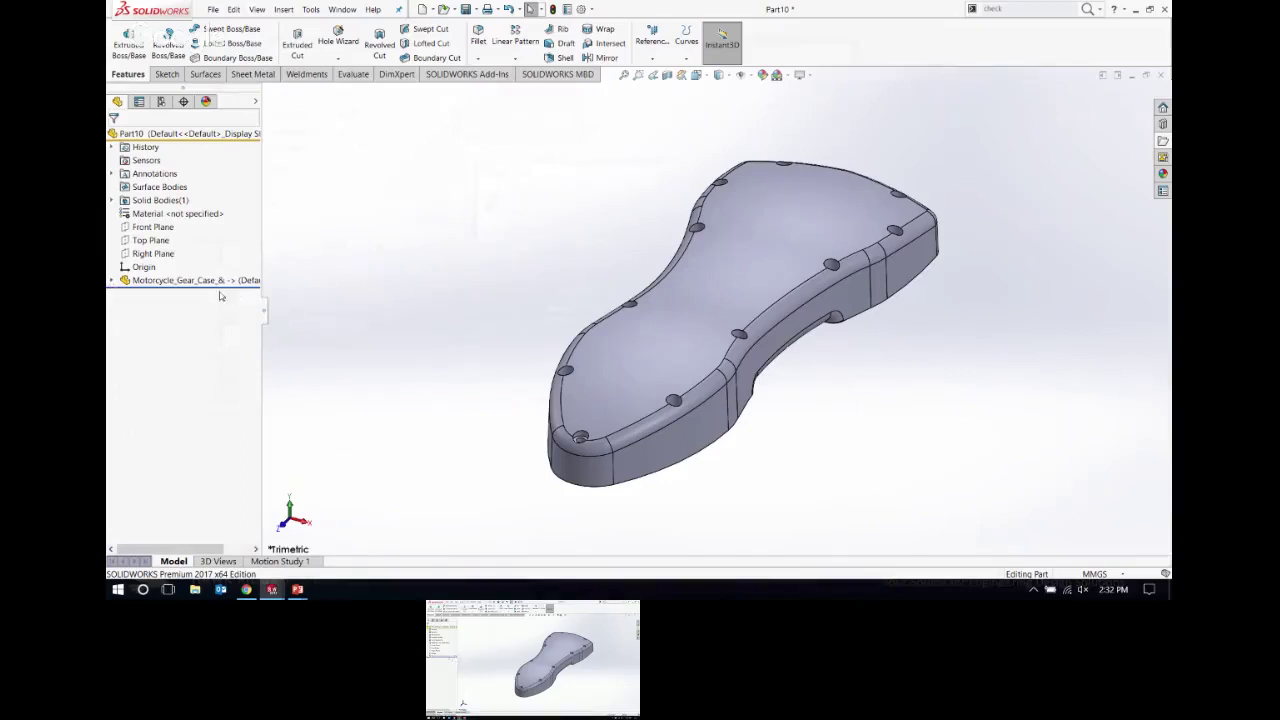
pyautogui.click(150, 240)
pyautogui.moveTo(560, 330); pyautogui.dragTo(515, 205, button='middle')
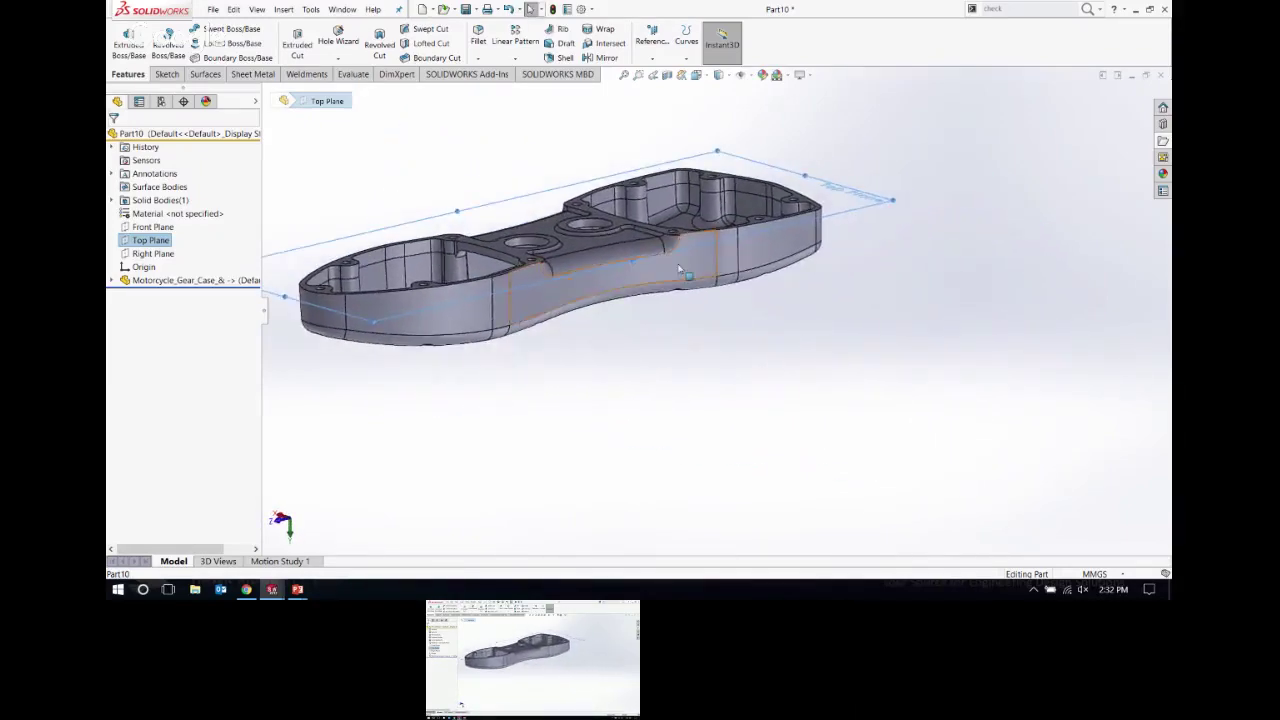
pyautogui.click(656, 60)
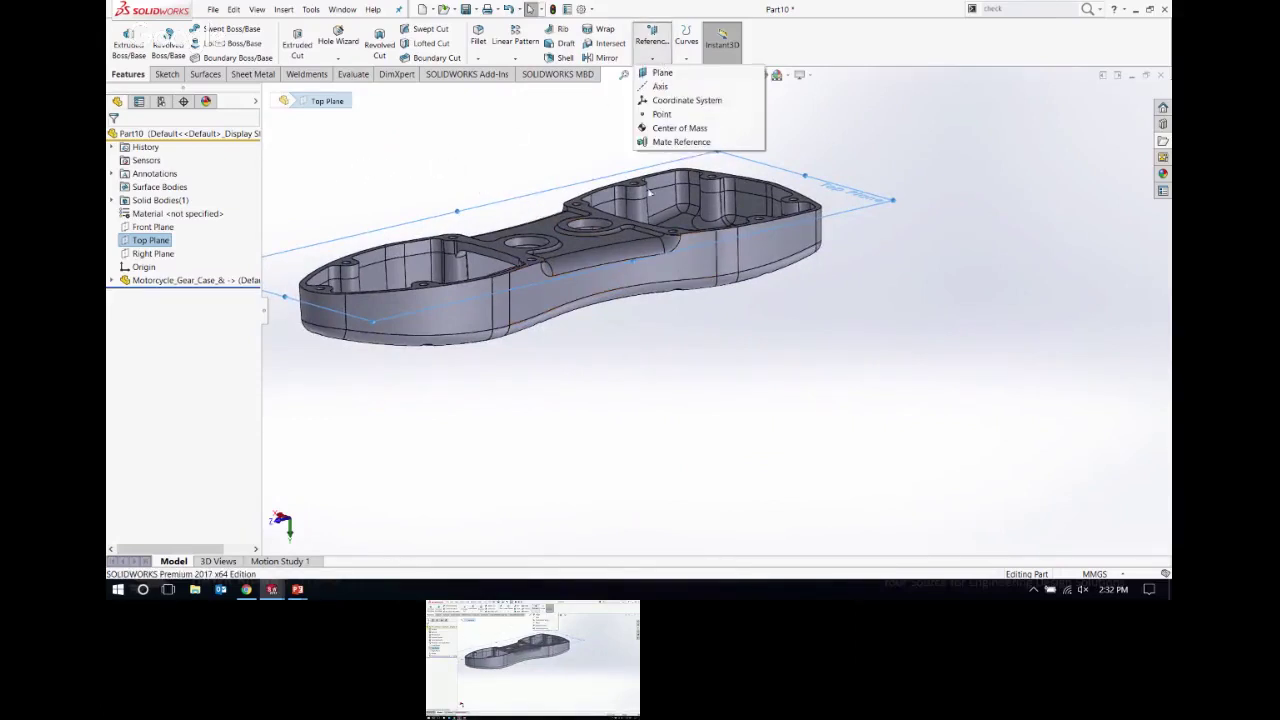
pyautogui.click(738, 408)
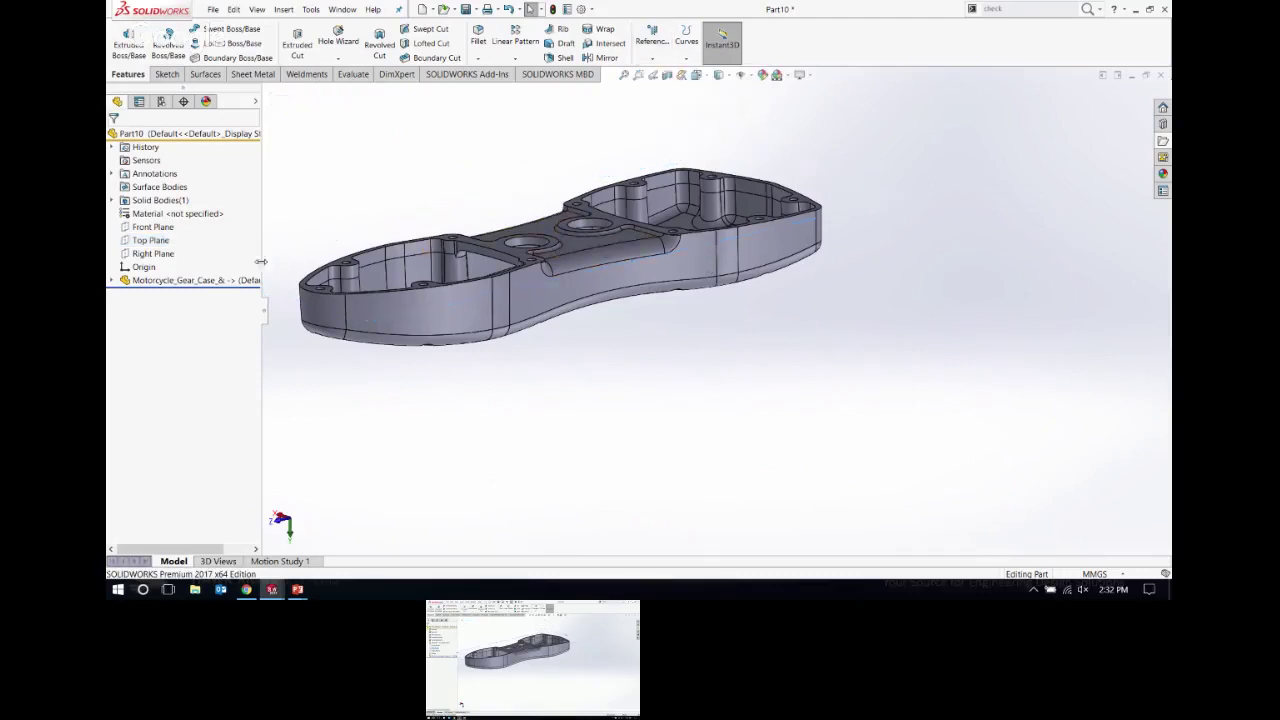
# Step: Create a reference plane offset 60 mm from the Top Plane, clear of the gear case's closed underside
pyautogui.click(150, 241)
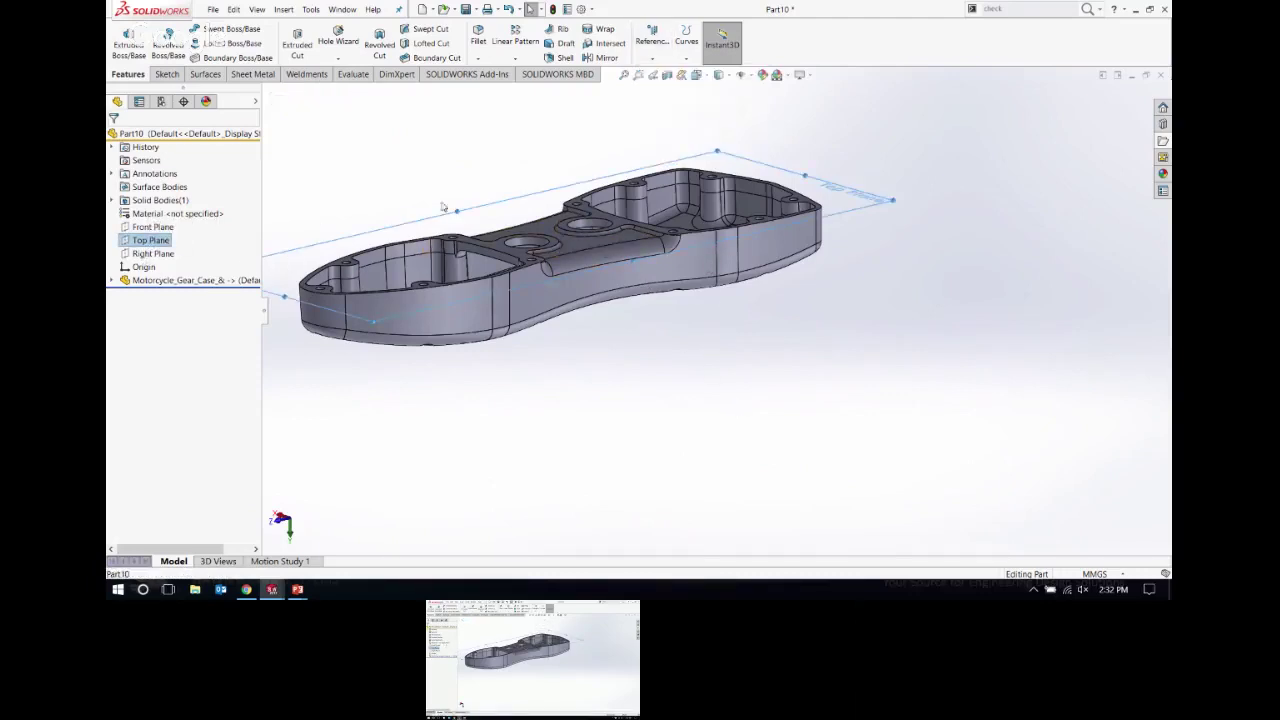
pyautogui.click(655, 58)
pyautogui.click(660, 77)
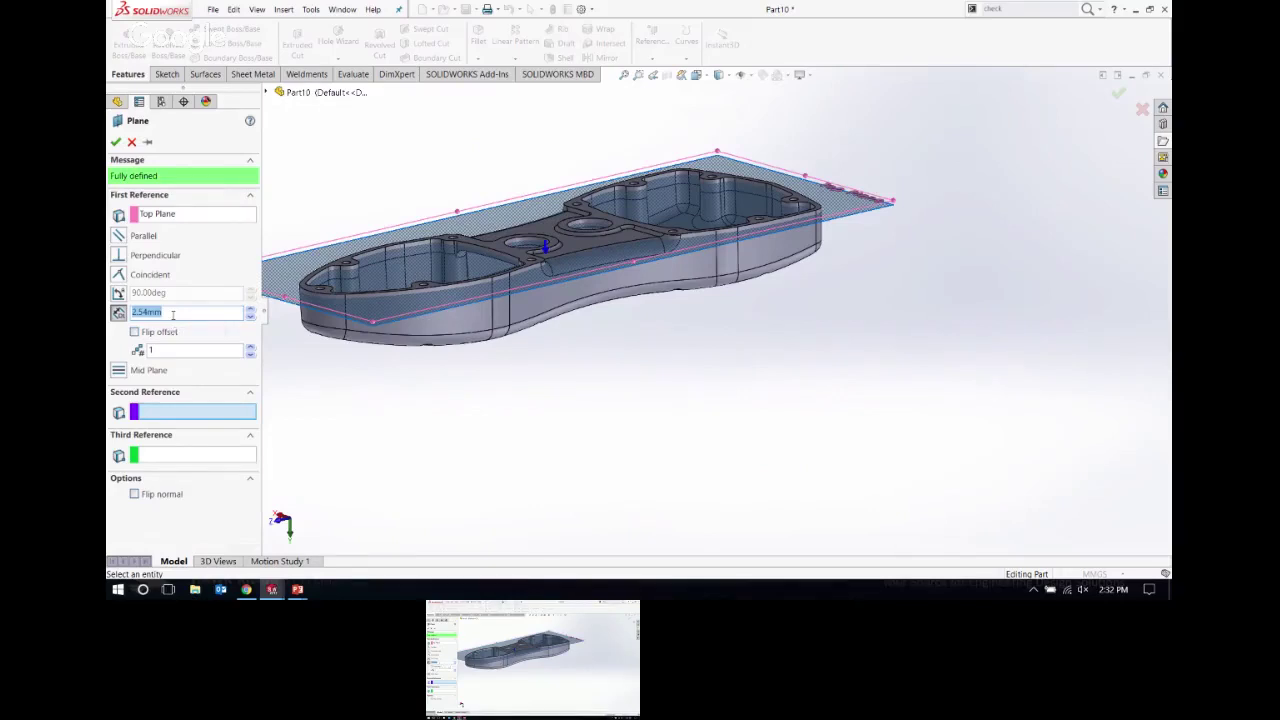
pyautogui.write('50')
pyautogui.press('Return')
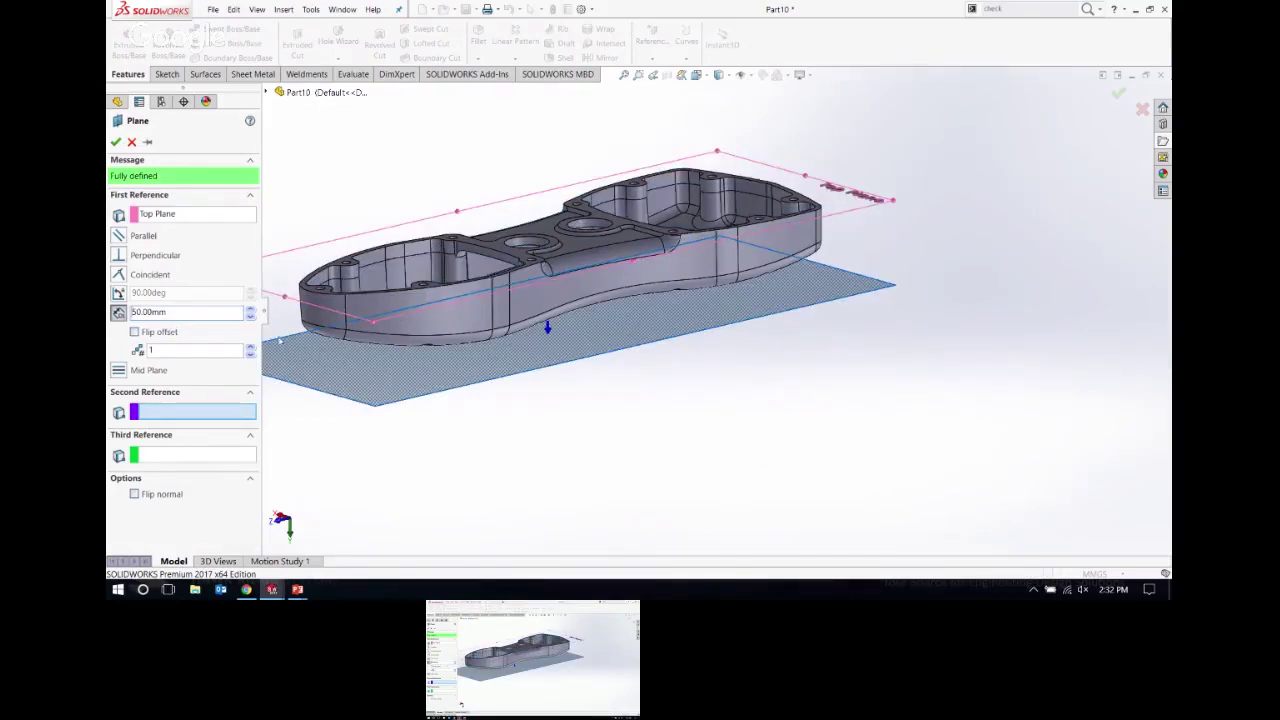
pyautogui.moveTo(624, 392); pyautogui.dragTo(580, 356, button='middle')
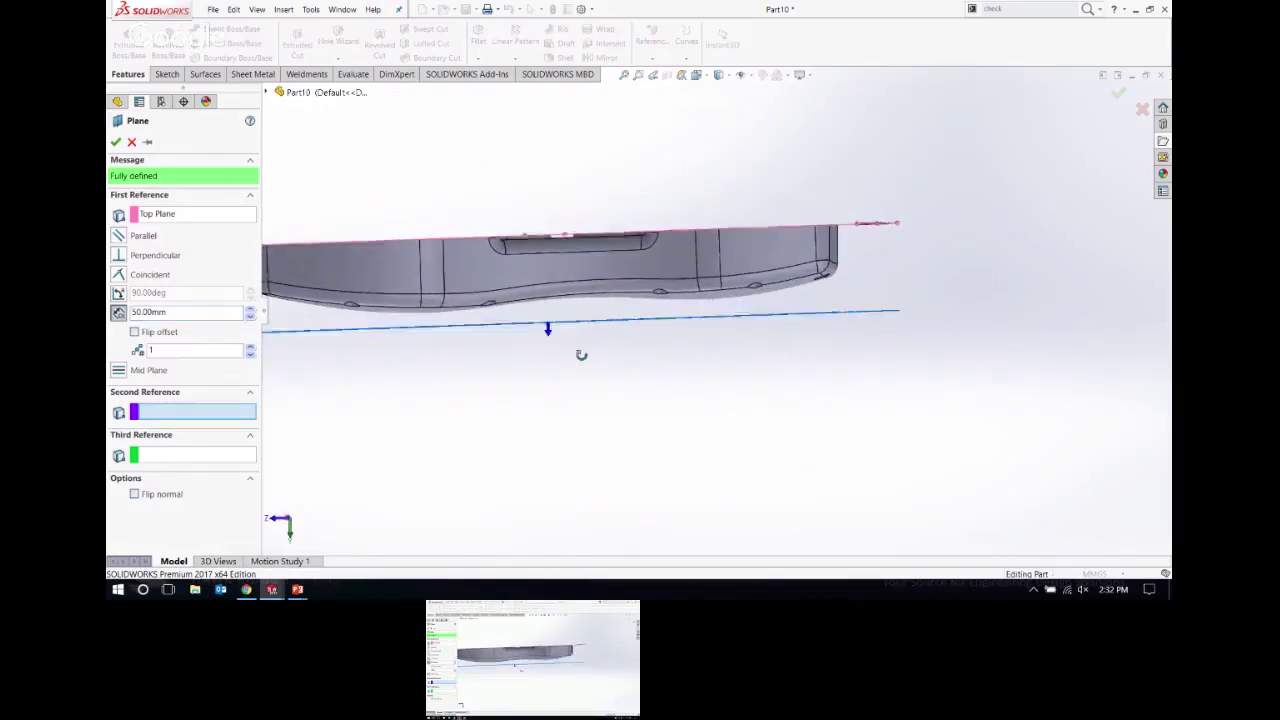
pyautogui.click(181, 311)
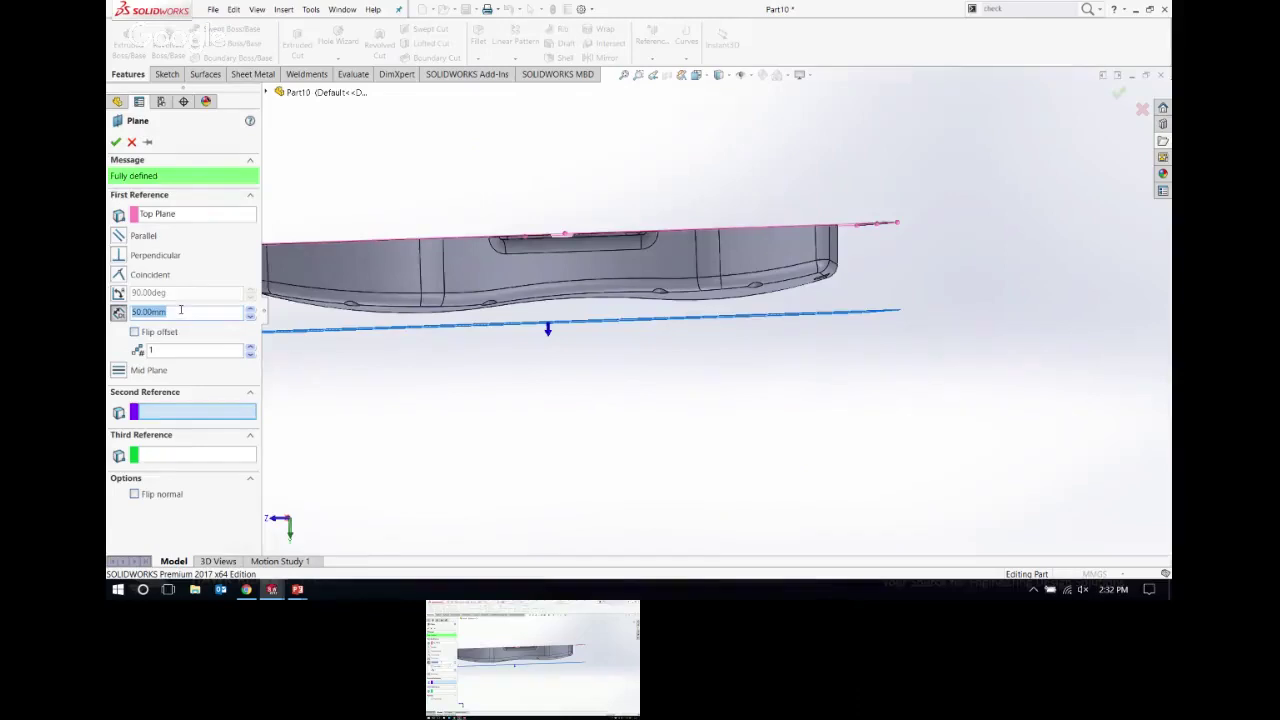
pyautogui.write('60')
pyautogui.press('Return')
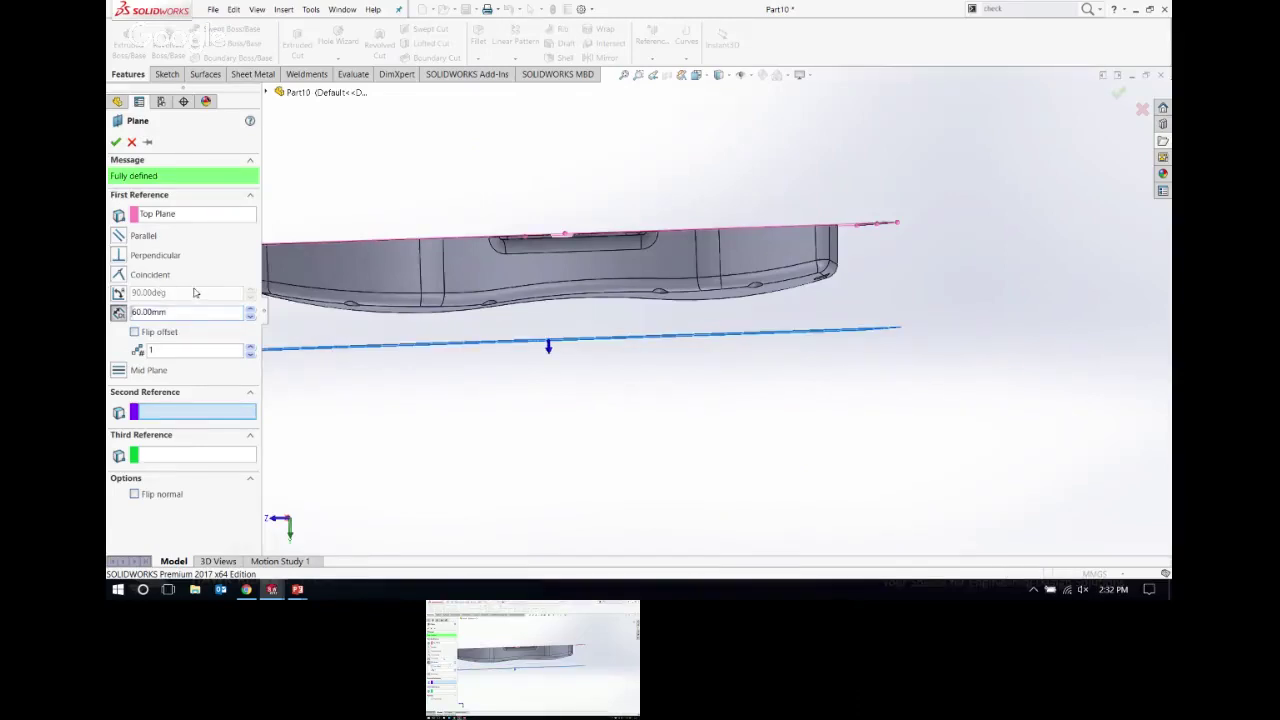
pyautogui.click(116, 143)
# Step: On the new offset plane, sketch a corner rectangle about 175 by 136 mm around the wide end of the gear case
pyautogui.moveTo(806, 363); pyautogui.dragTo(934, 346, button='middle')
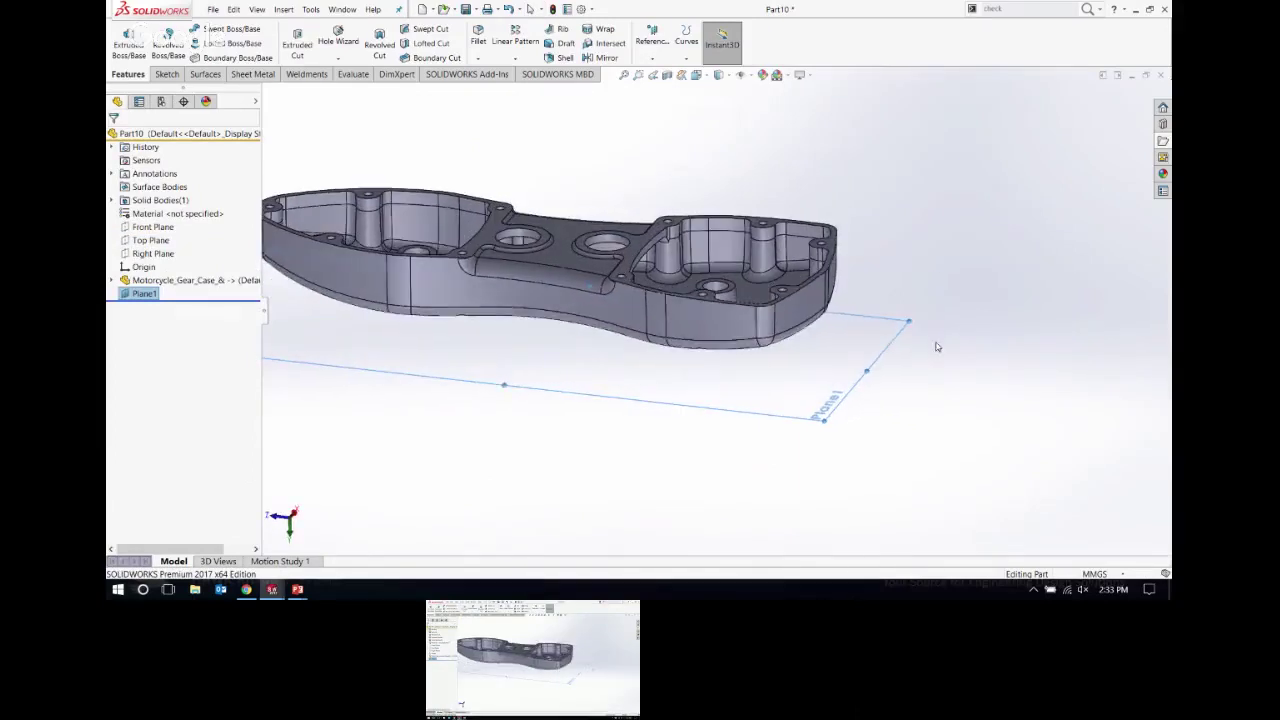
pyautogui.scroll(3, 724, 272)
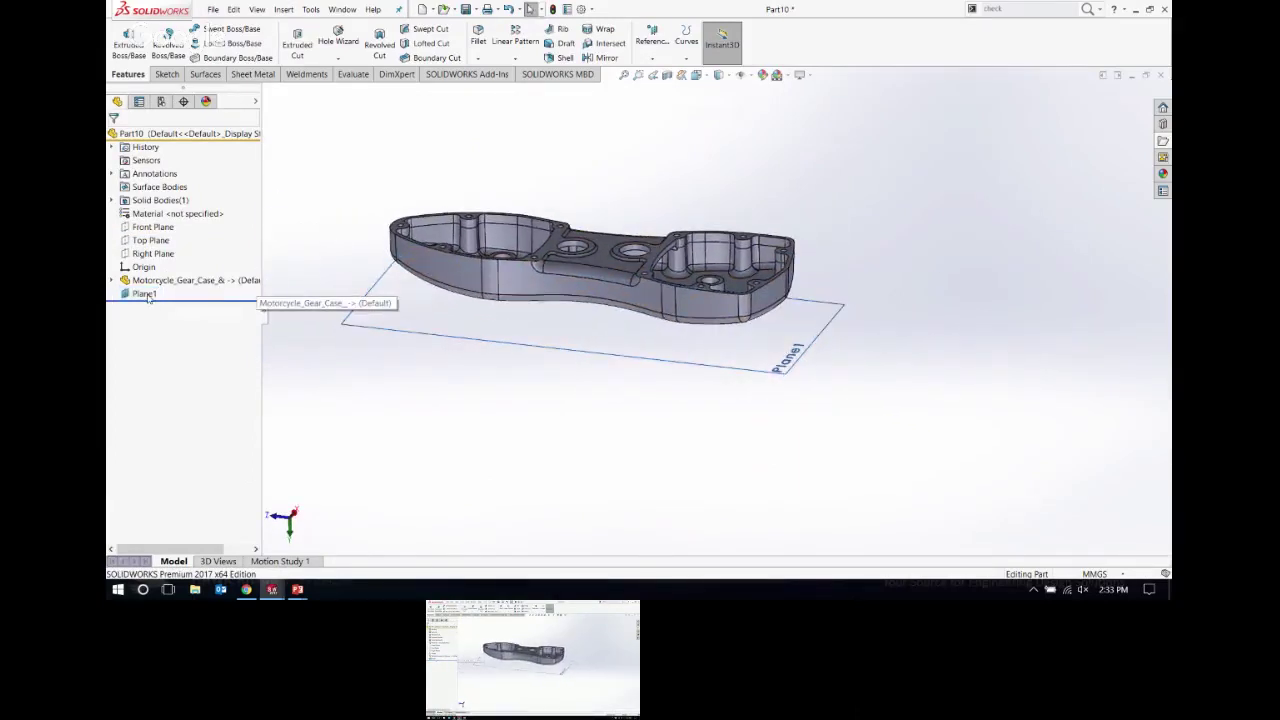
pyautogui.click(148, 294)
pyautogui.click(157, 277)
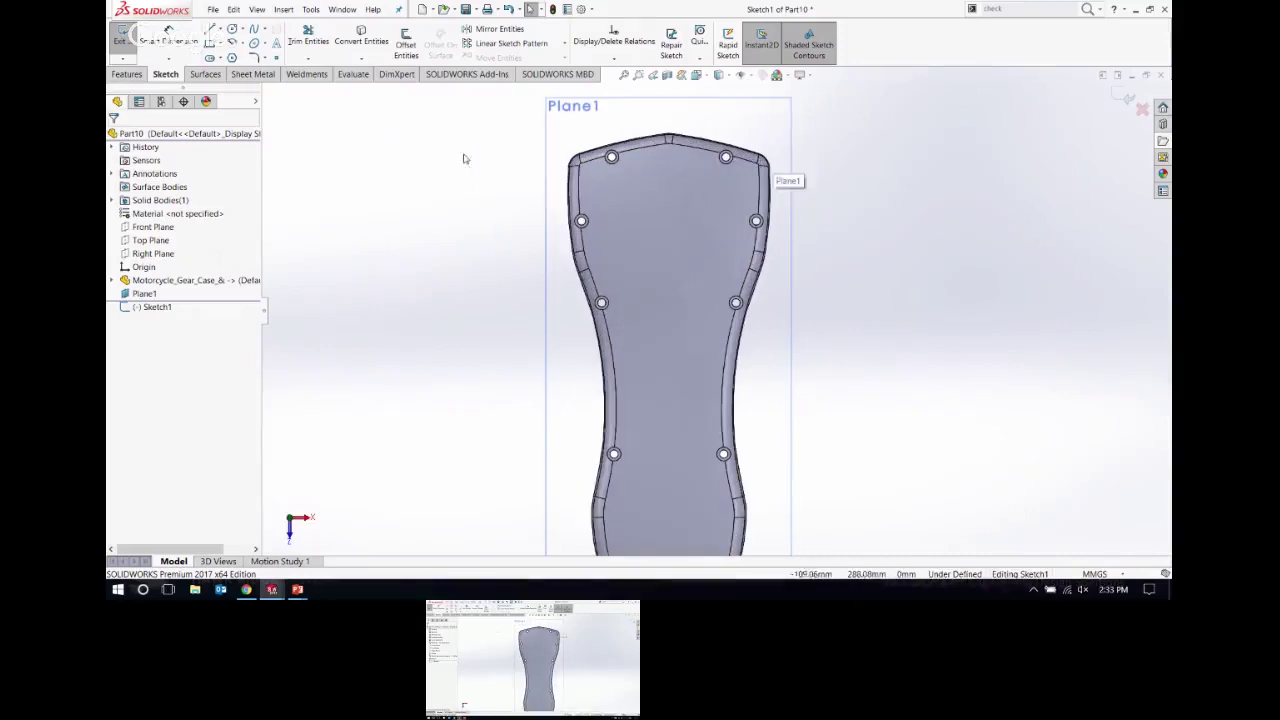
pyautogui.click(211, 42)
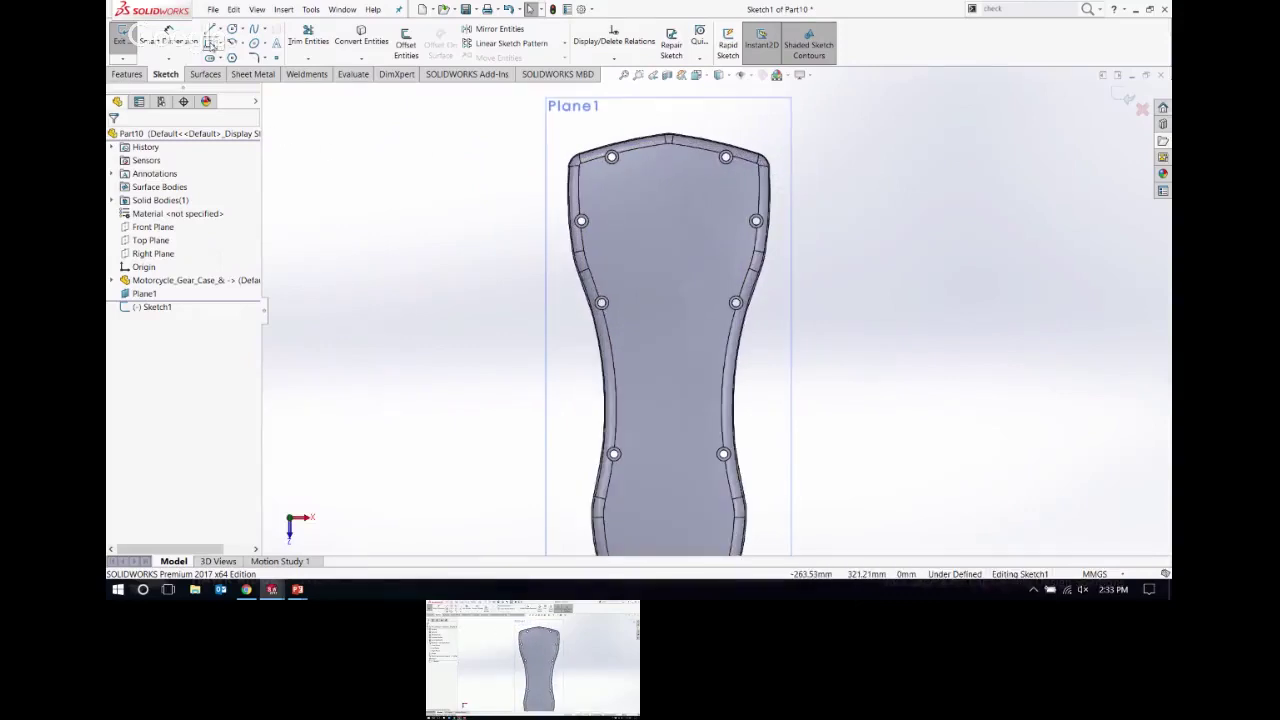
pyautogui.click(534, 113)
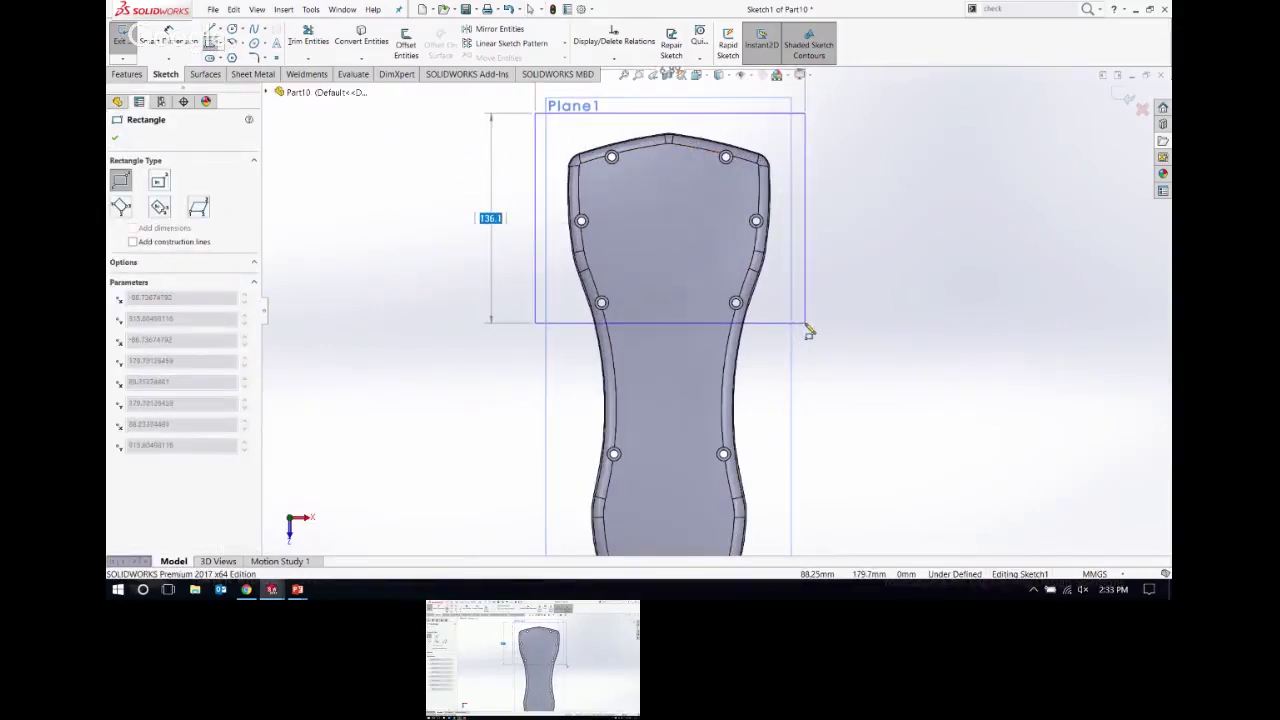
pyautogui.click(807, 325)
pyautogui.moveTo(807, 325); pyautogui.dragTo(843, 302, button='middle')
pyautogui.hotkey('ctrl', '8')
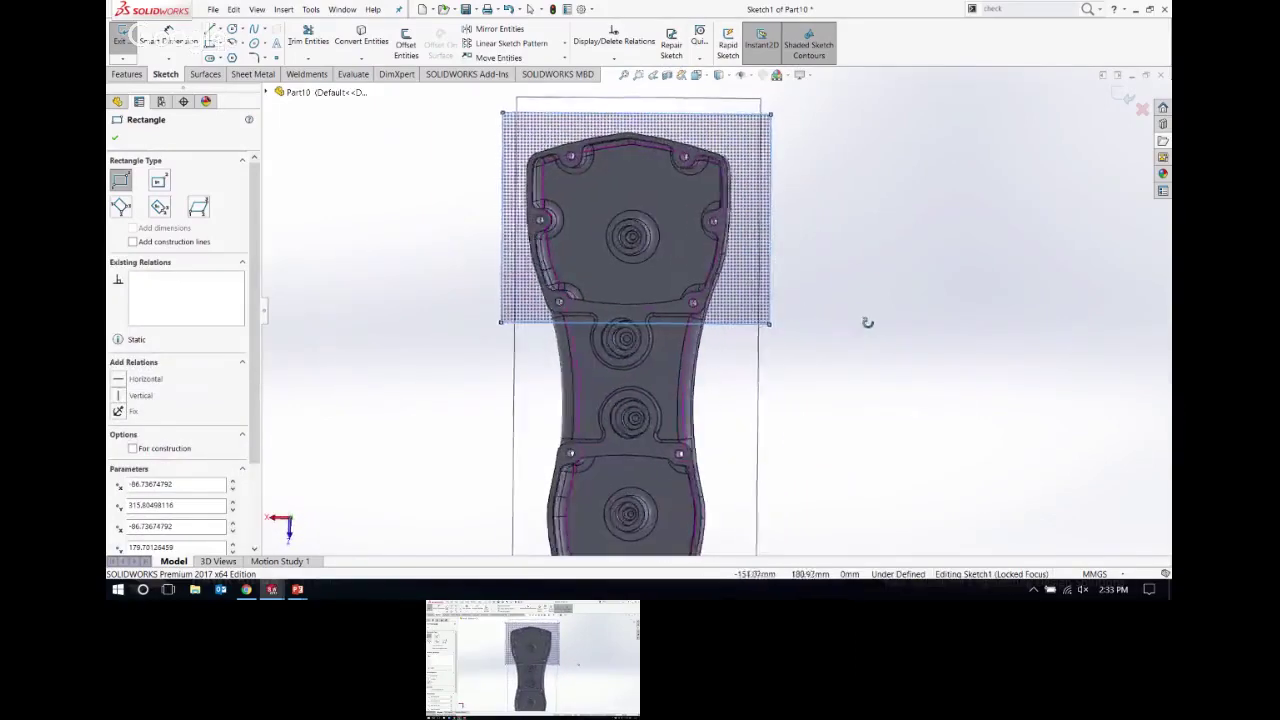
pyautogui.press('Escape')
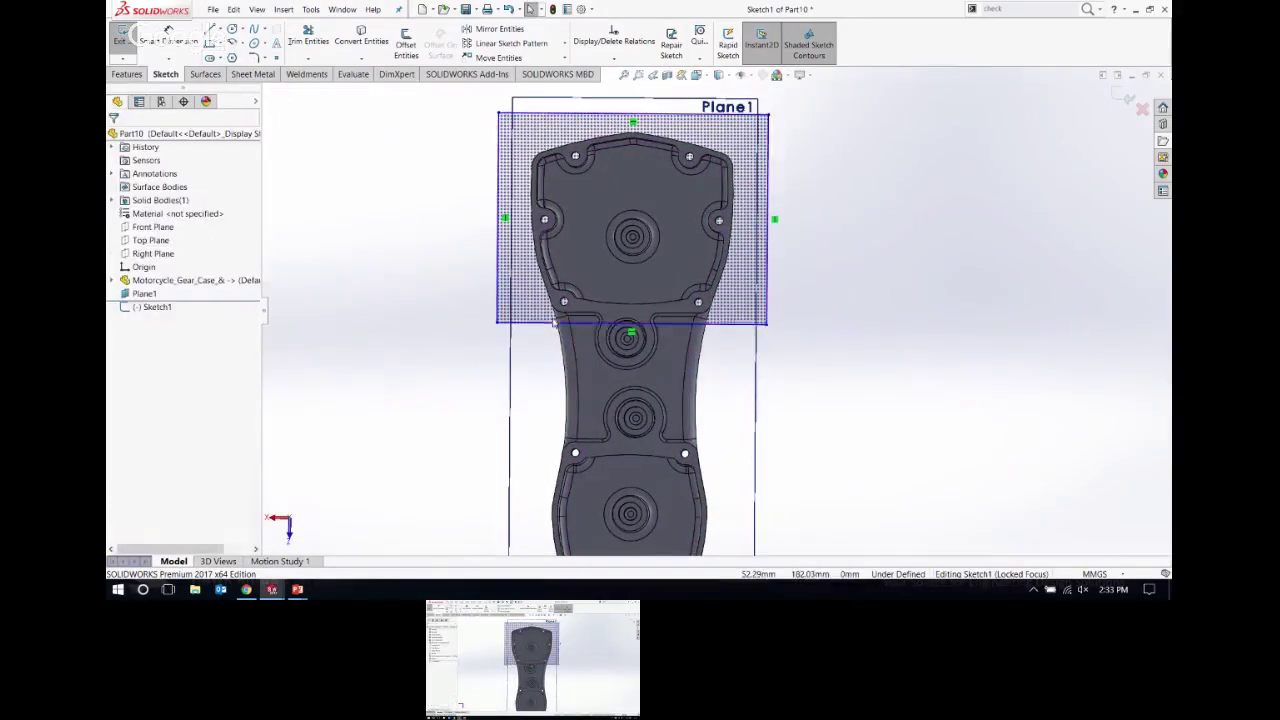
# Step: Shorten the rectangle by moving its inner edge toward the case's wide end, and exit the sketch
pyautogui.moveTo(548, 324); pyautogui.dragTo(542, 277)
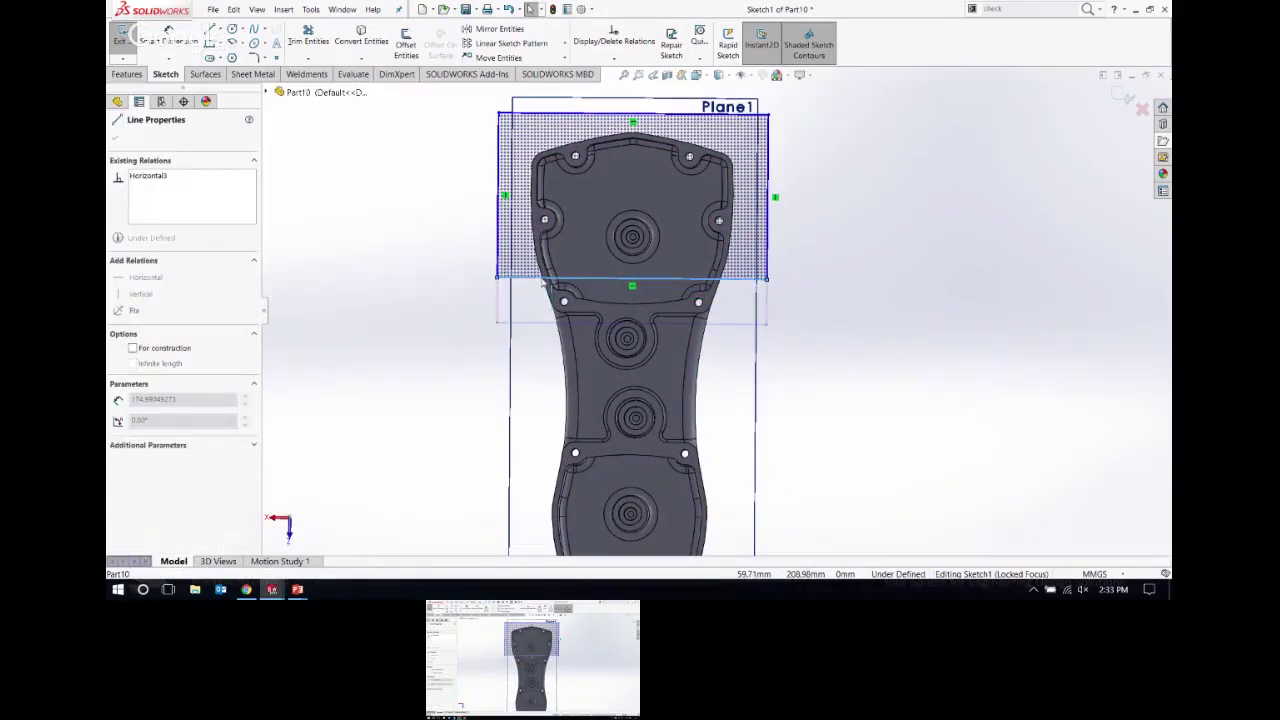
pyautogui.moveTo(842, 346); pyautogui.dragTo(824, 258, button='middle')
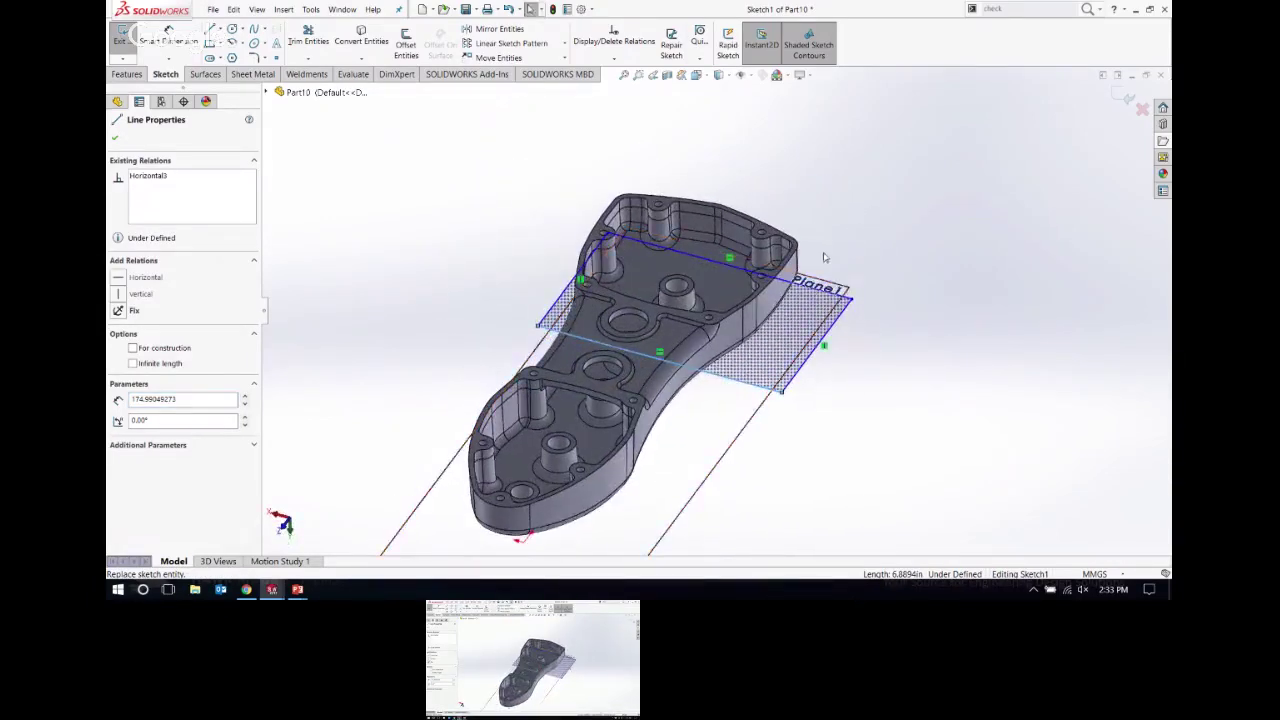
pyautogui.click(1127, 99)
# Step: Extrude the rectangle 50 mm toward the gear case as a separate body, with the direction reversed and Merge result off
pyautogui.click(127, 74)
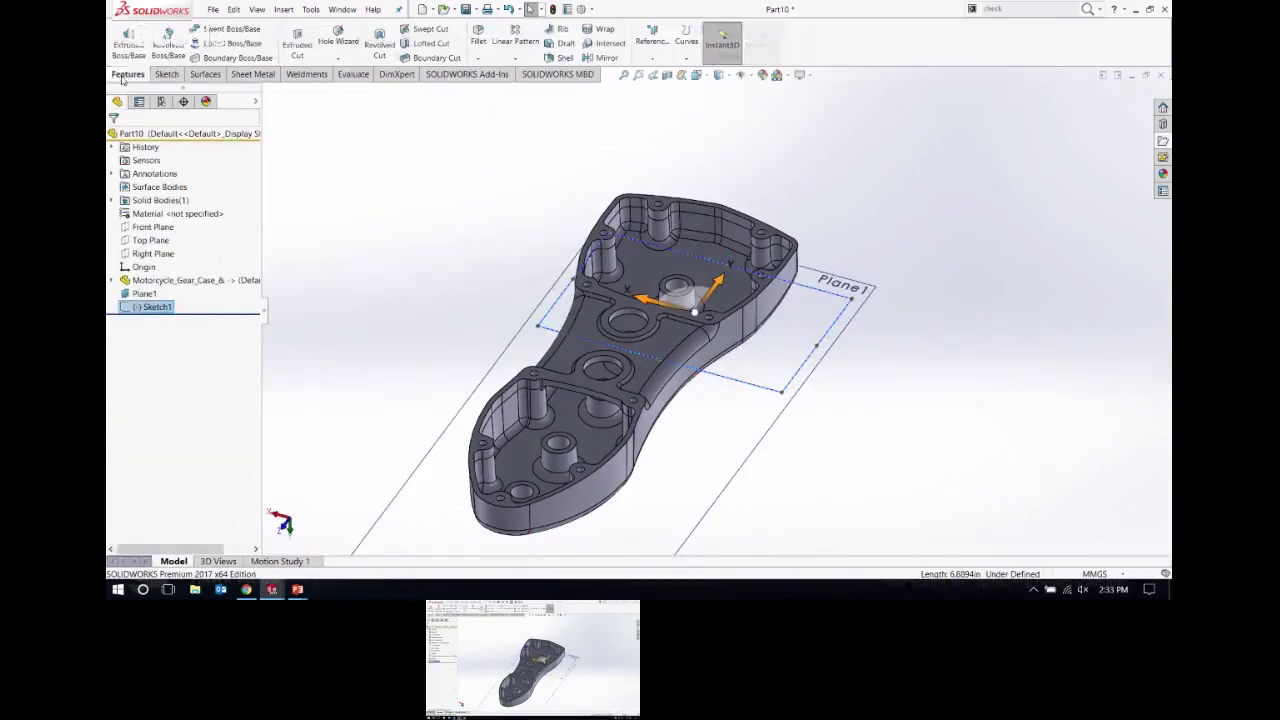
pyautogui.click(130, 40)
pyautogui.moveTo(733, 390); pyautogui.dragTo(628, 311, button='middle')
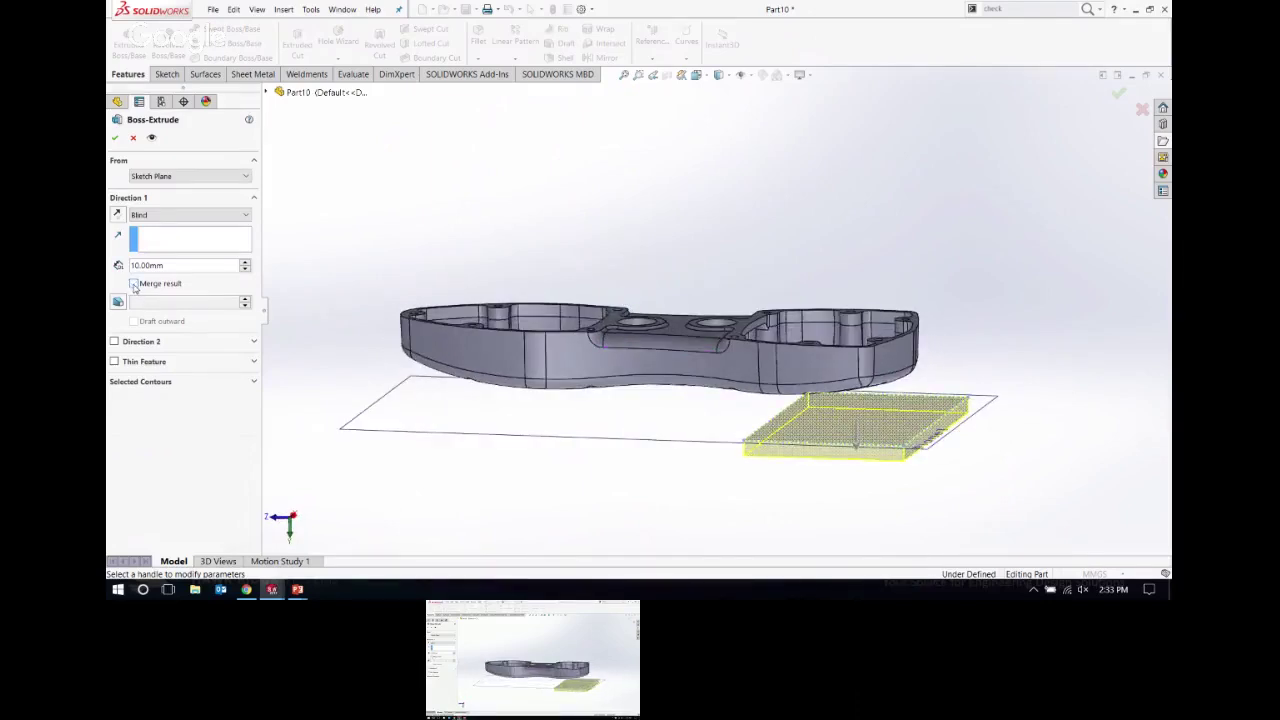
pyautogui.click(192, 265)
pyautogui.write('50')
pyautogui.press('Return')
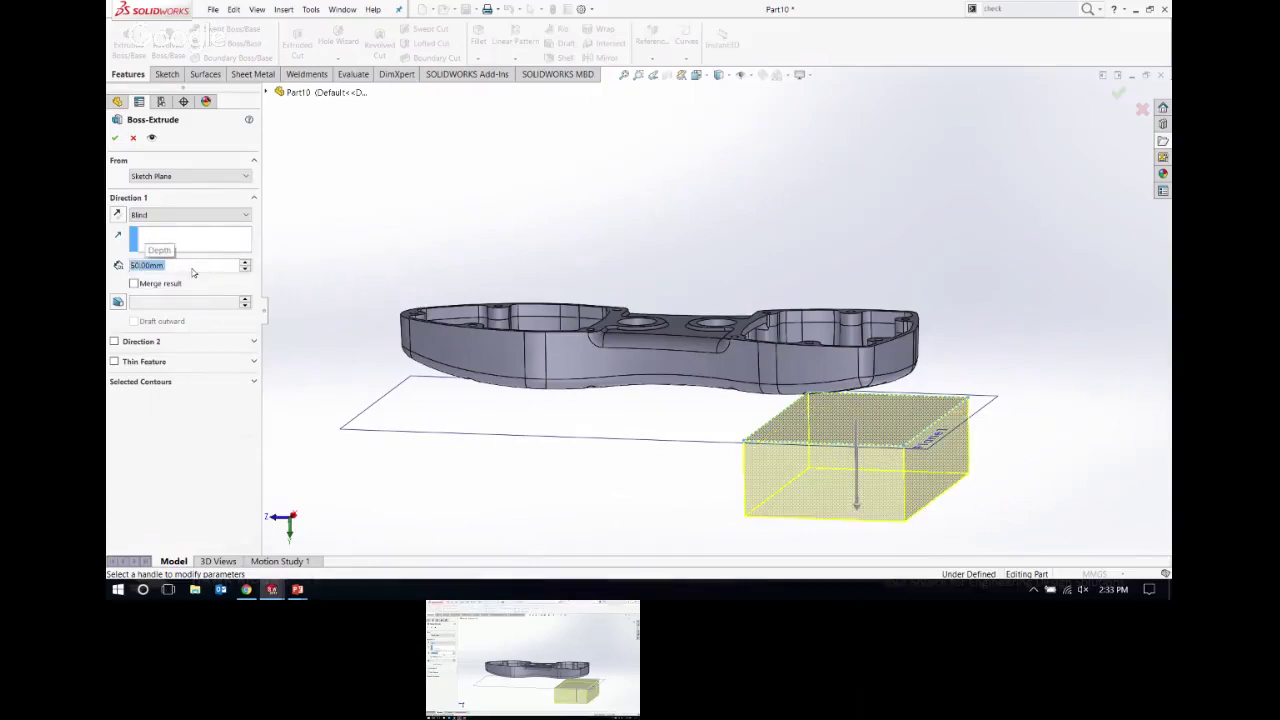
pyautogui.click(118, 214)
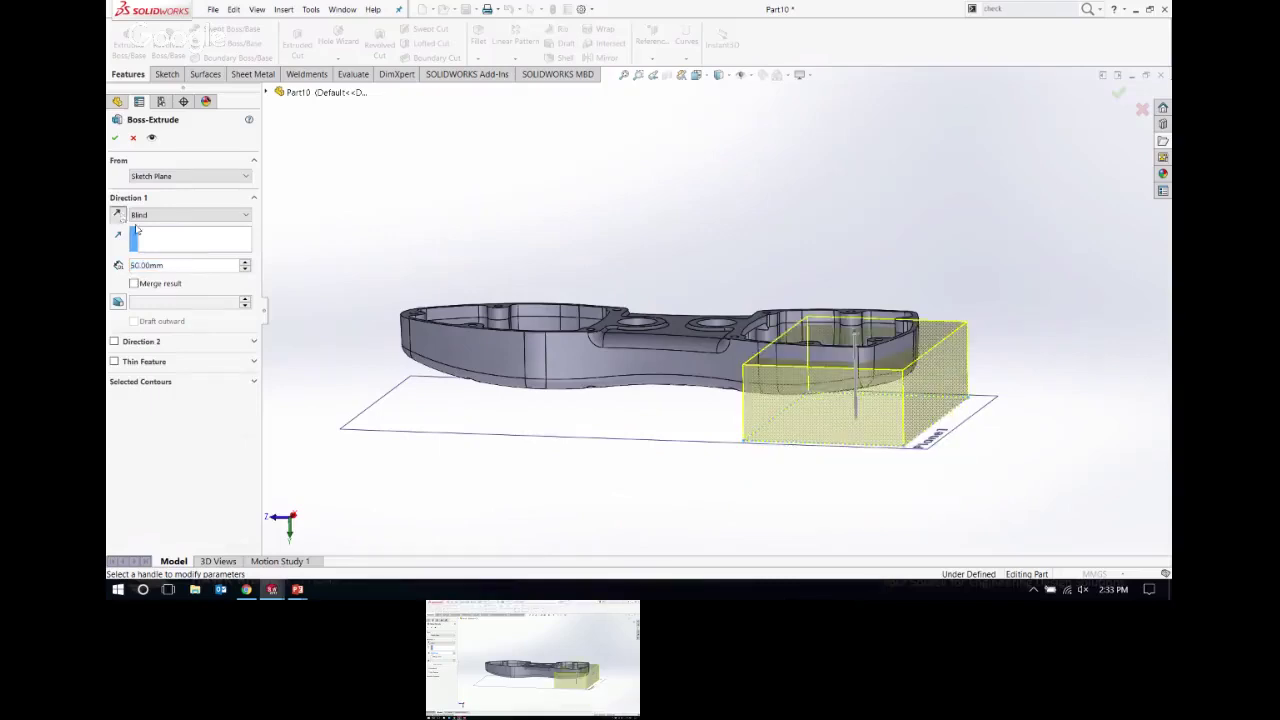
pyautogui.hotkey('ctrl', '1')
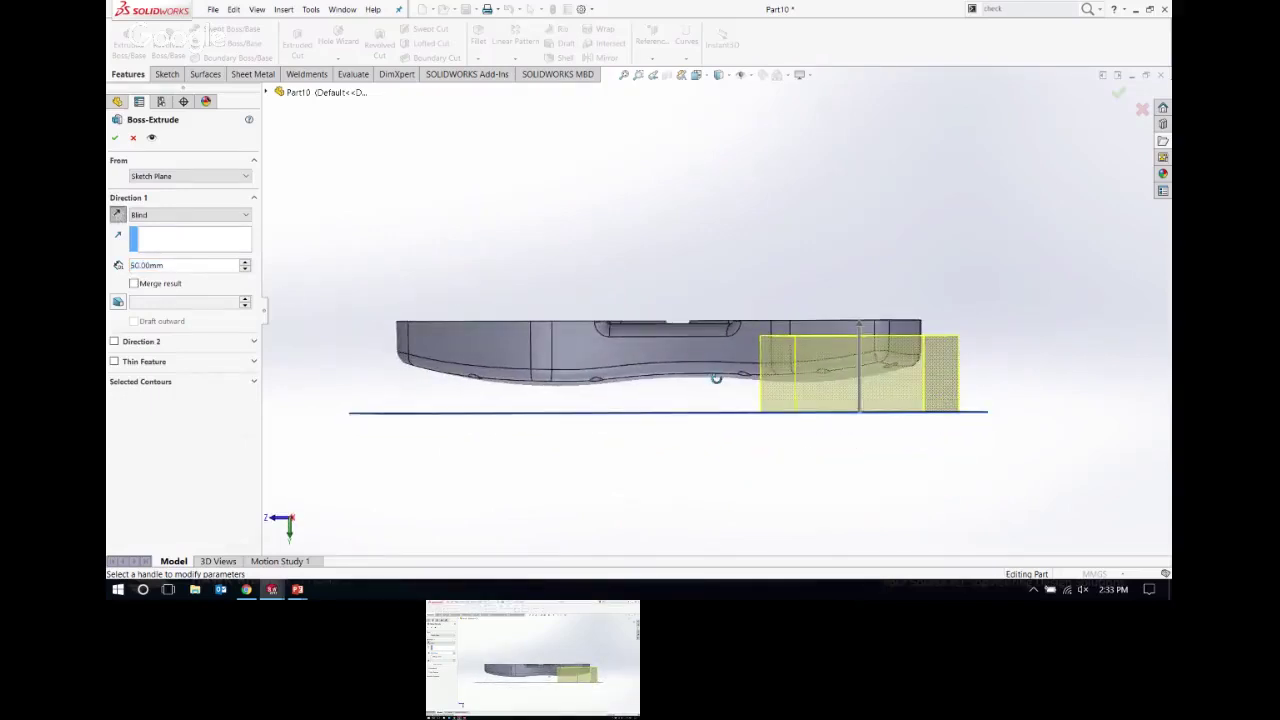
pyautogui.moveTo(720, 380); pyautogui.dragTo(862, 470, button='middle')
pyautogui.scroll(-5, 809, 438)
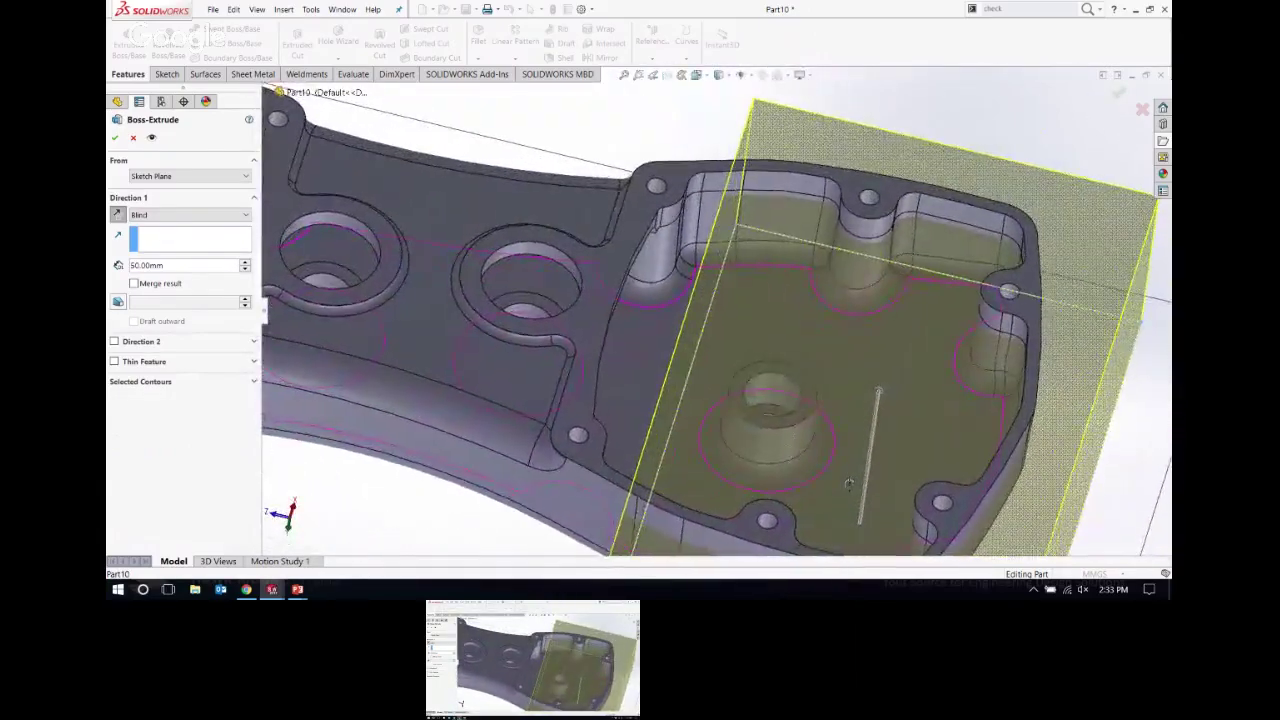
pyautogui.click(117, 138)
pyautogui.moveTo(724, 255); pyautogui.dragTo(731, 196, button='middle')
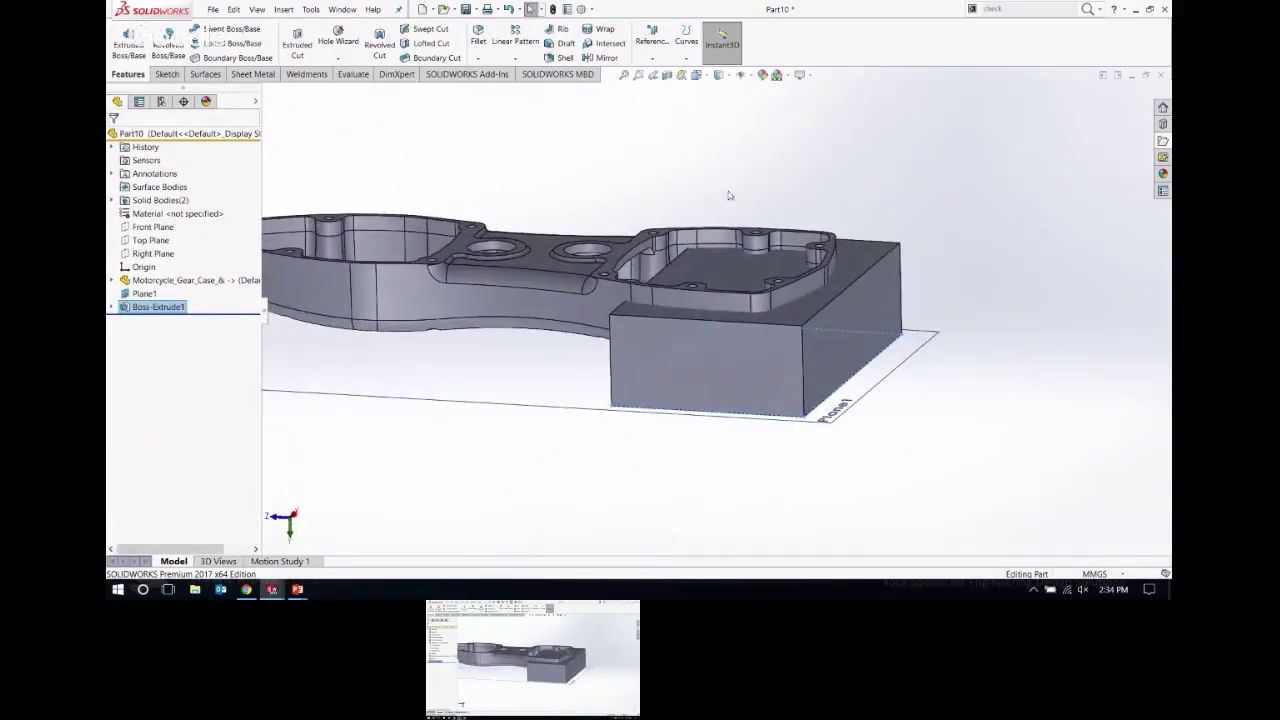
pyautogui.click(576, 129)
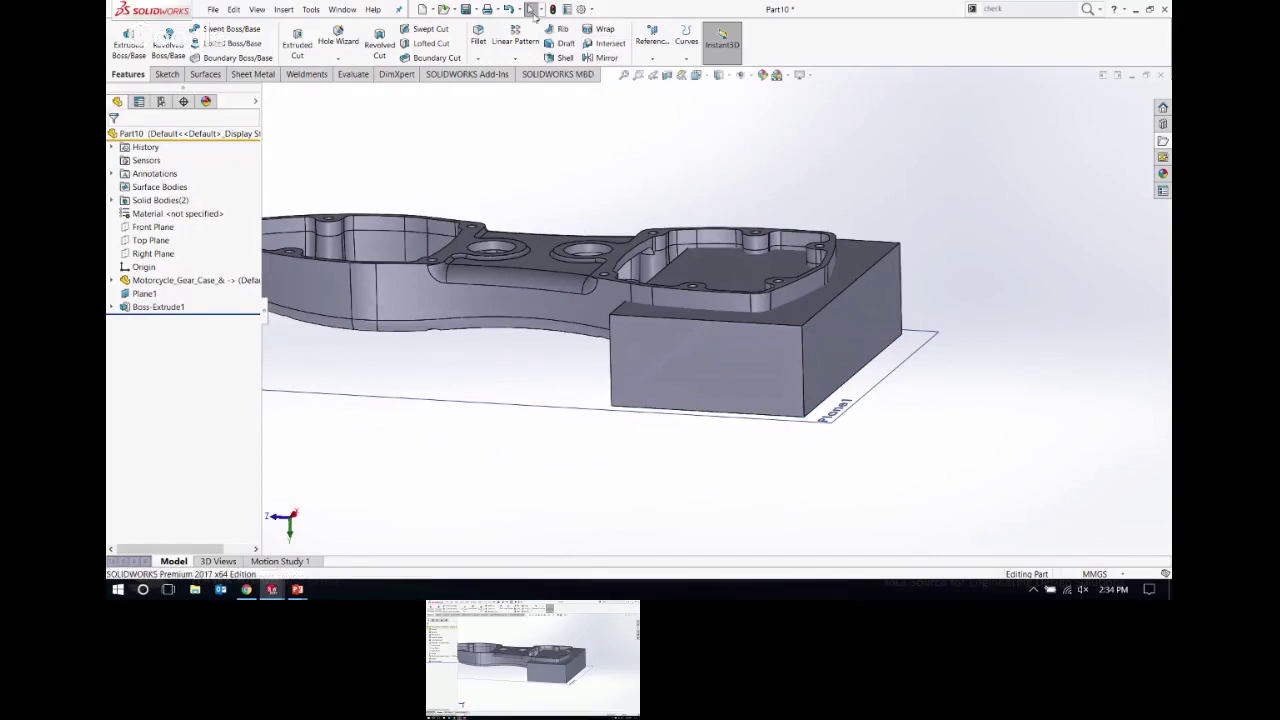
# Step: Start the Intersect feature and open its help page
pyautogui.click(284, 10)
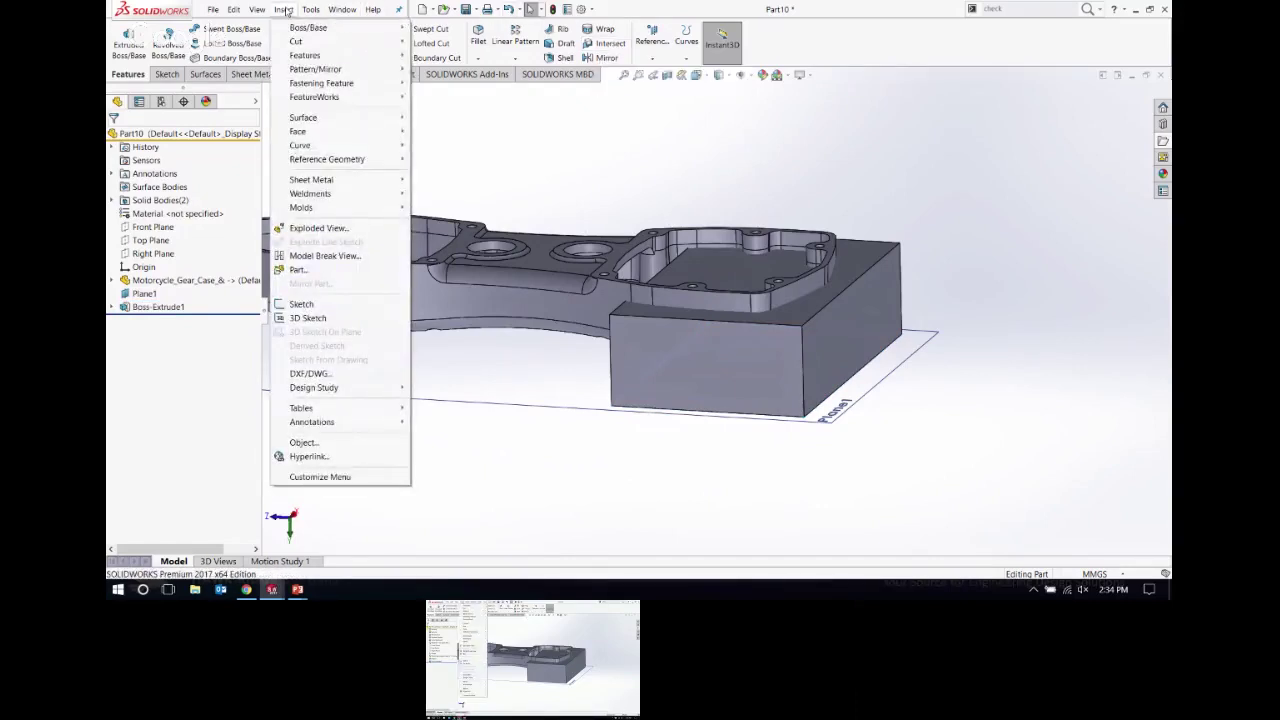
pyautogui.moveTo(320, 56)
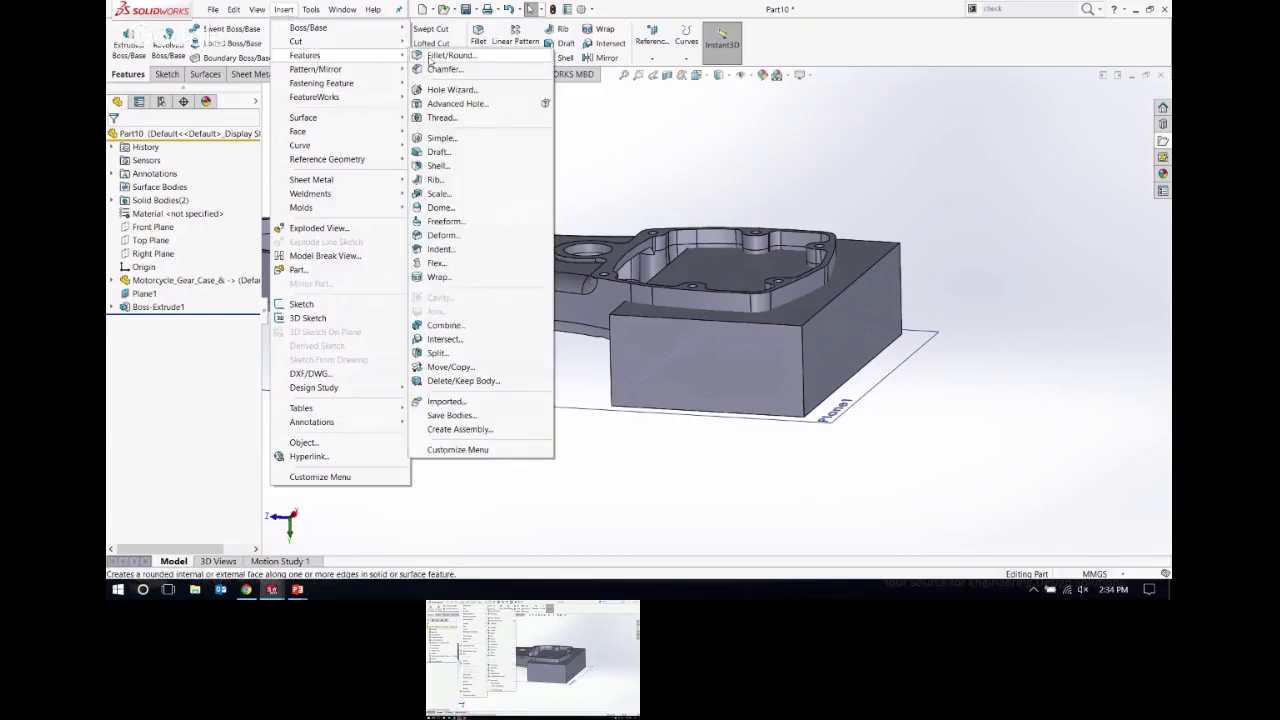
pyautogui.click(446, 340)
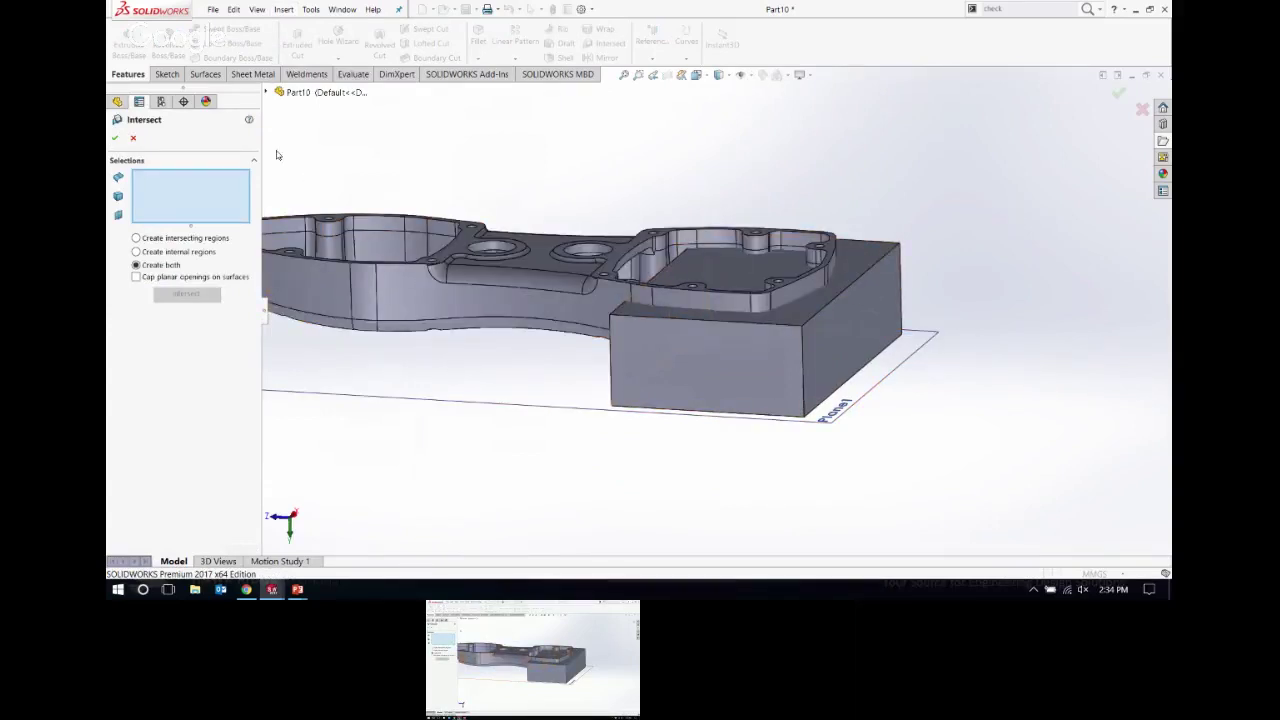
pyautogui.click(249, 119)
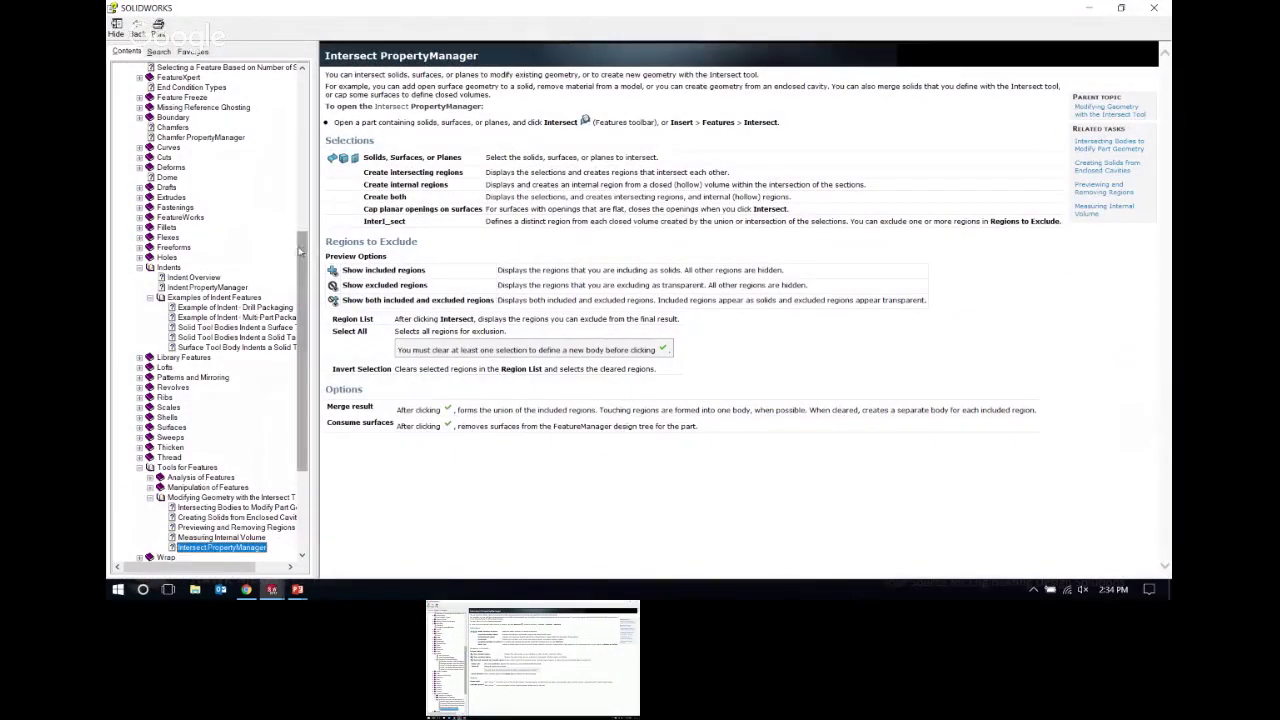
# Step: Examine the Intersect help topics on modifying part geometry, enclosed cavities, previewing and removing regions, and measuring internal volume
pyautogui.moveTo(302, 290); pyautogui.dragTo(303, 370)
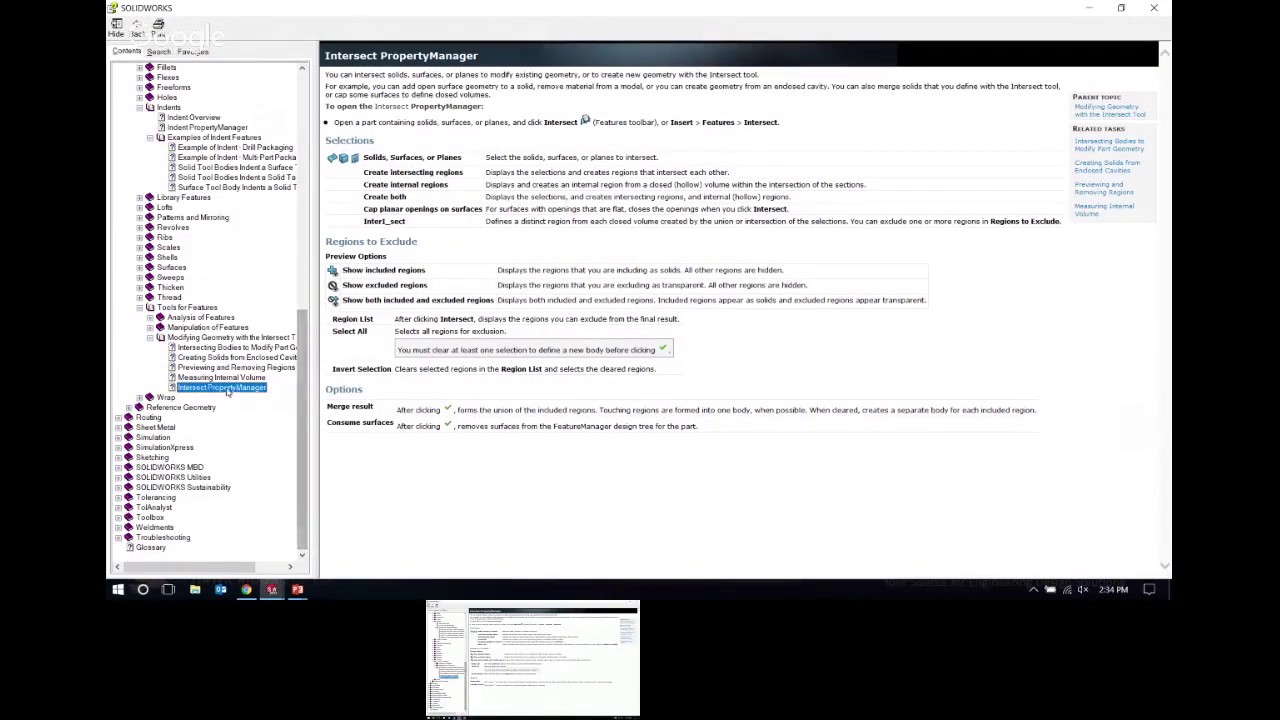
pyautogui.click(224, 348)
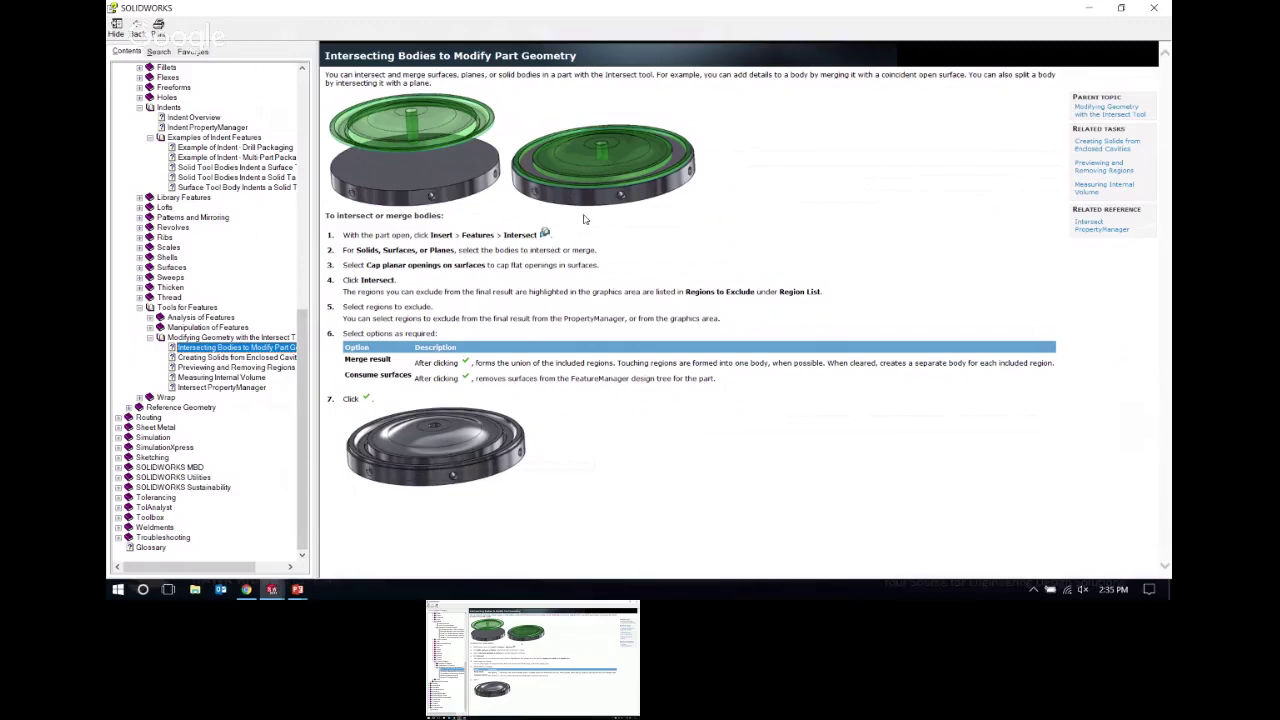
pyautogui.click(220, 378)
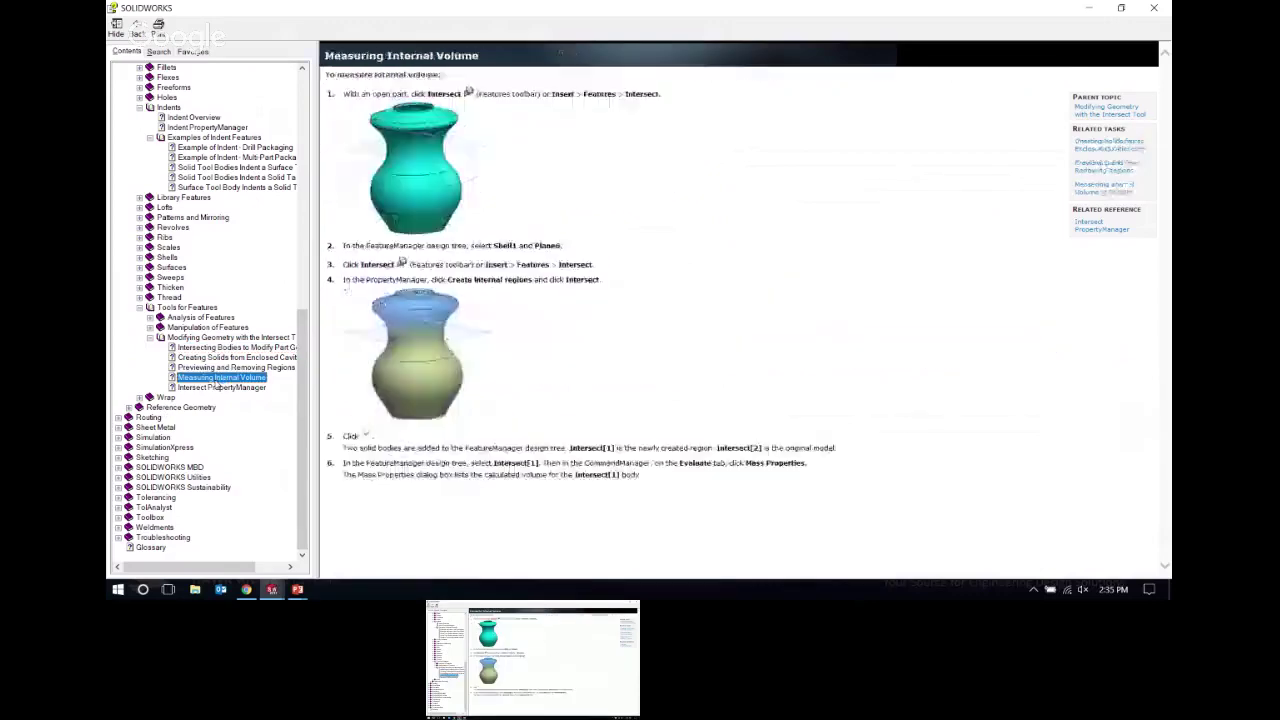
pyautogui.click(215, 368)
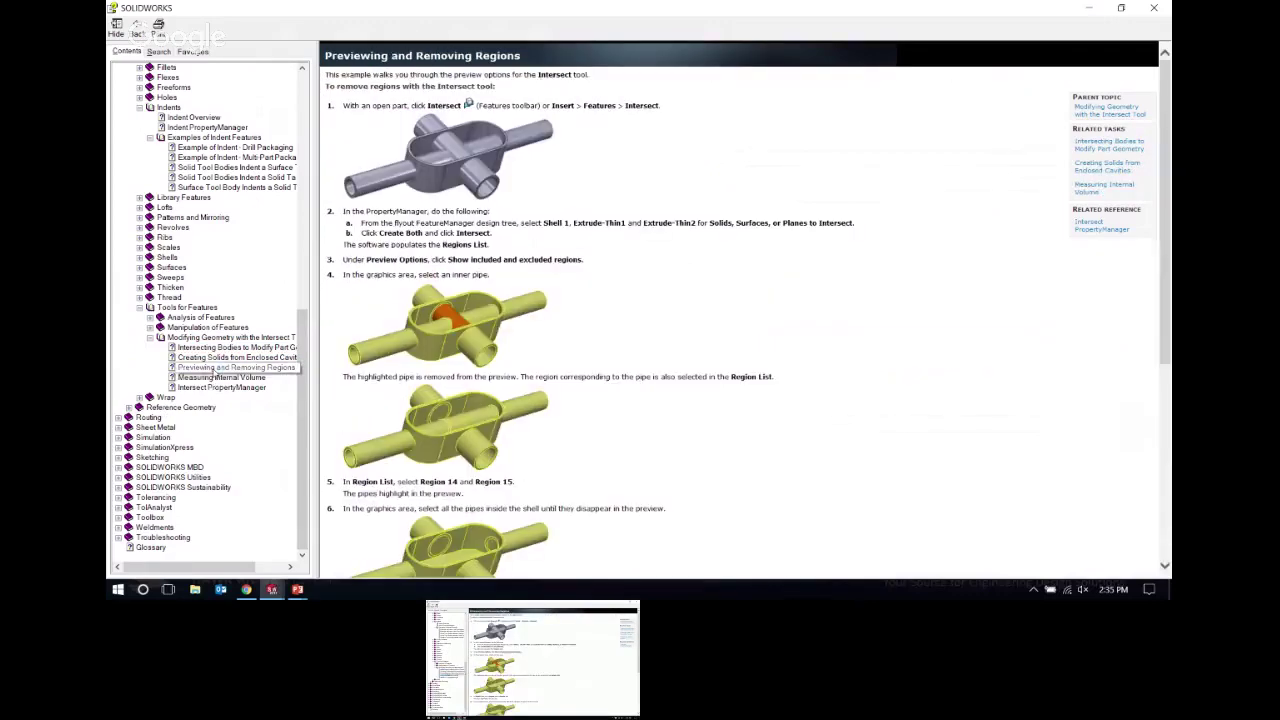
pyautogui.click(214, 358)
pyautogui.click(214, 347)
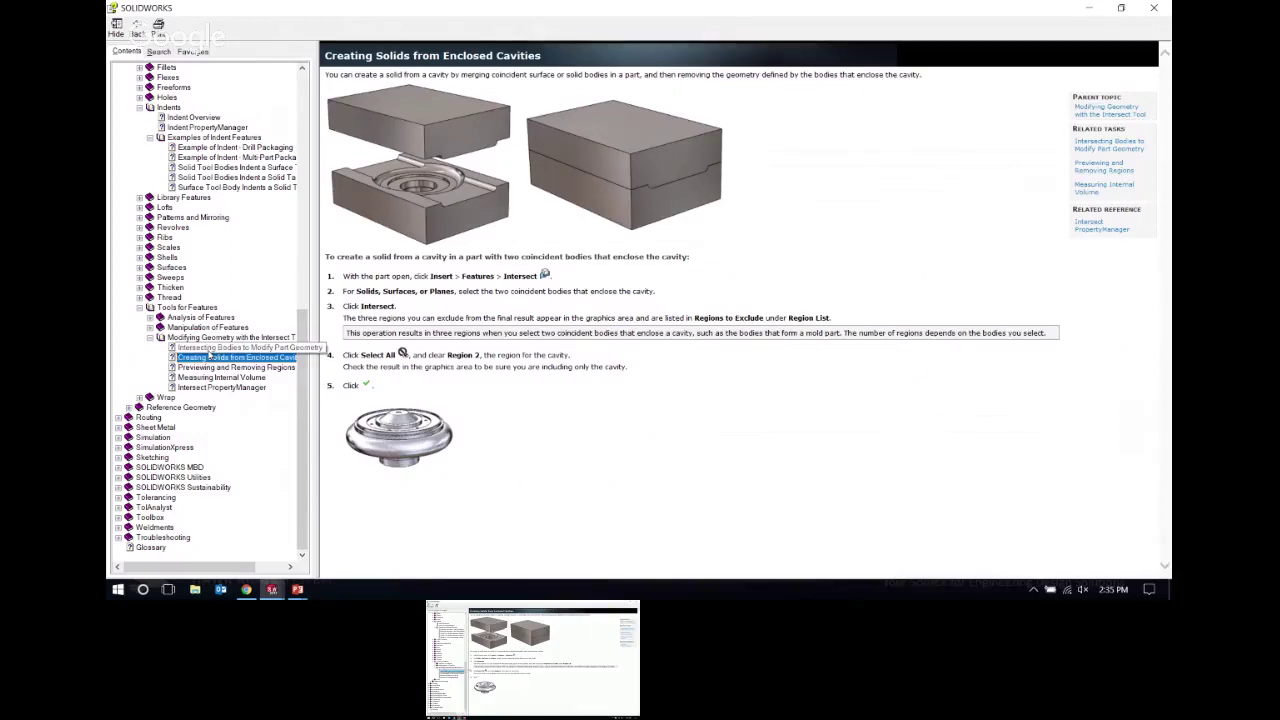
pyautogui.click(211, 357)
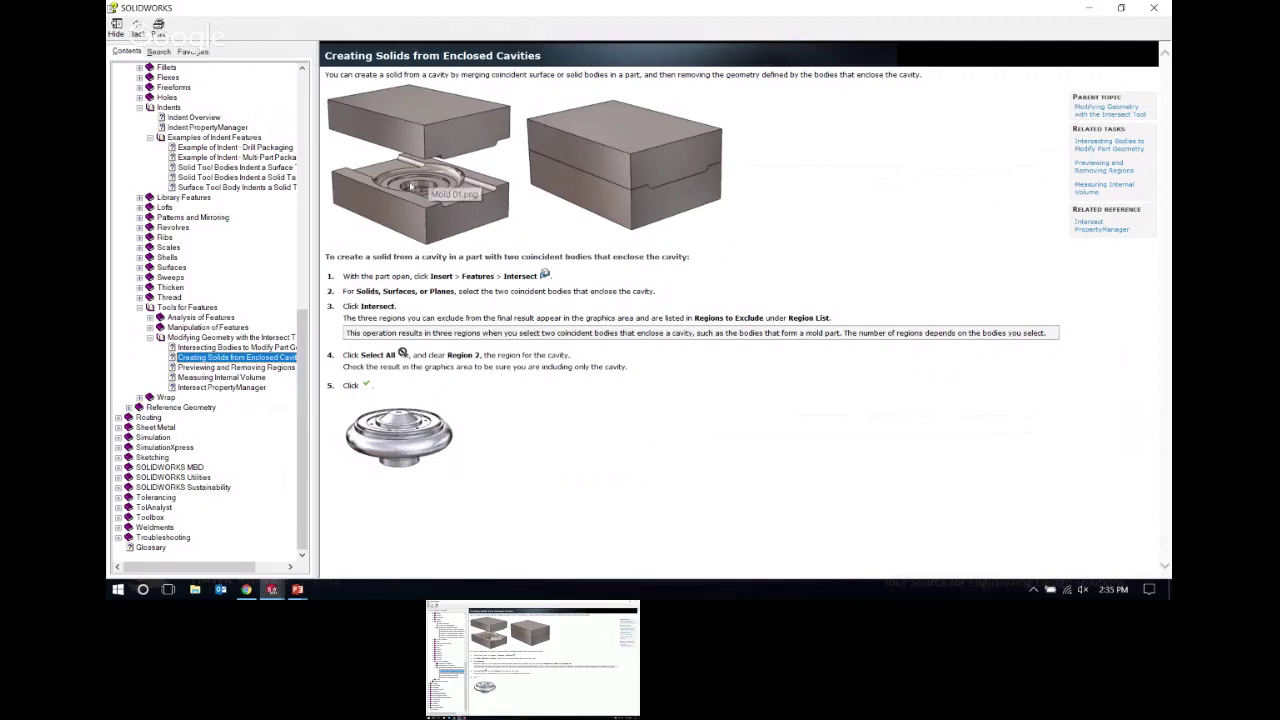
pyautogui.click(217, 368)
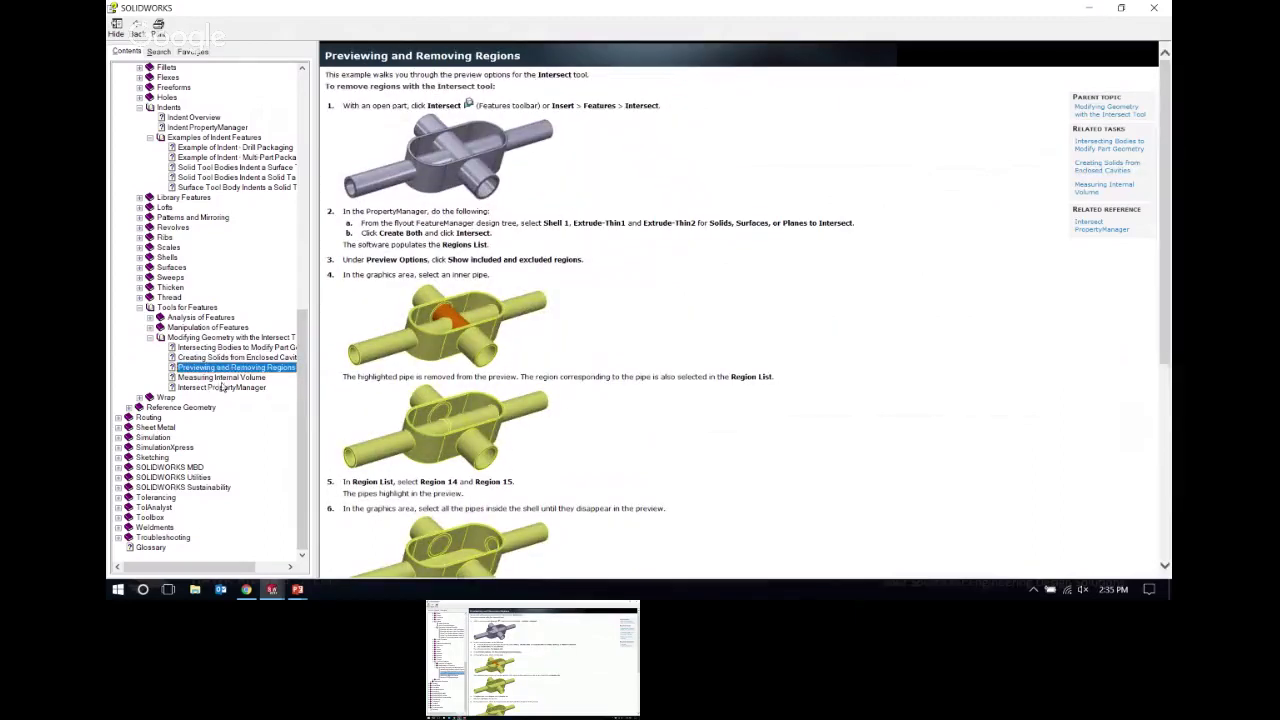
pyautogui.click(215, 379)
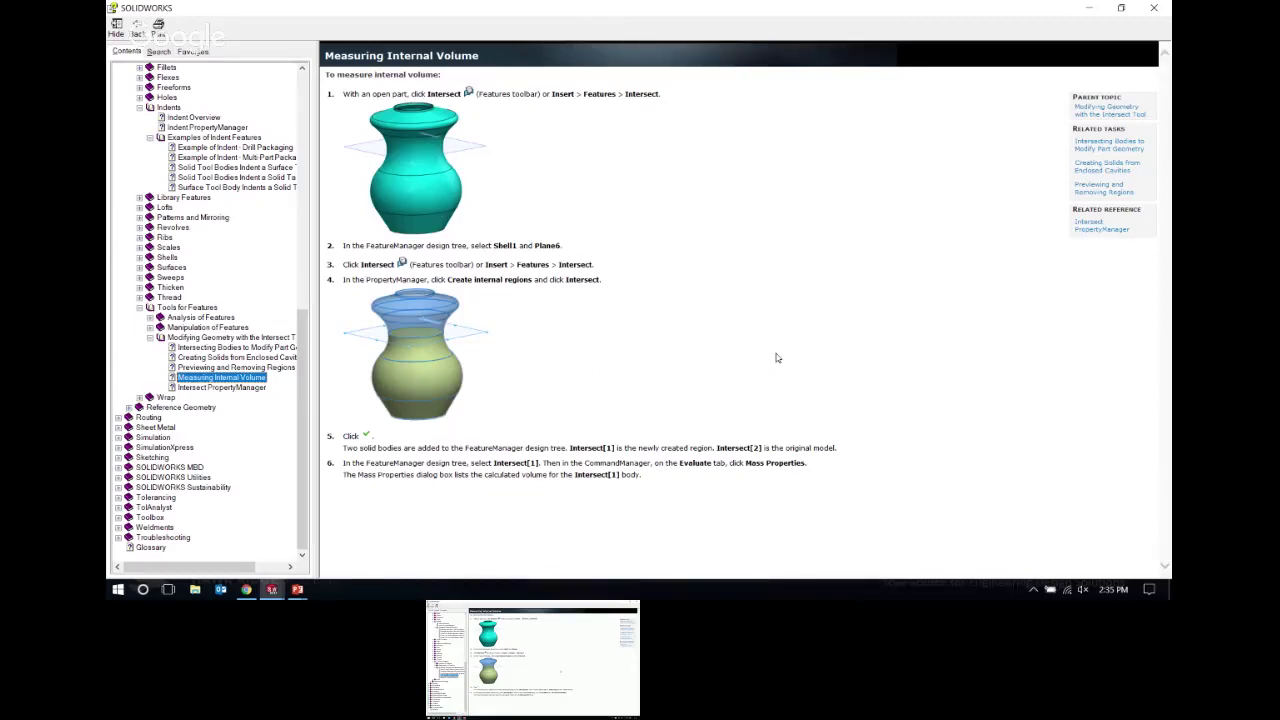
# Step: Leave the help page and compute the Intersect regions of the gear case and the extruded block with Create both
pyautogui.click(675, 237)
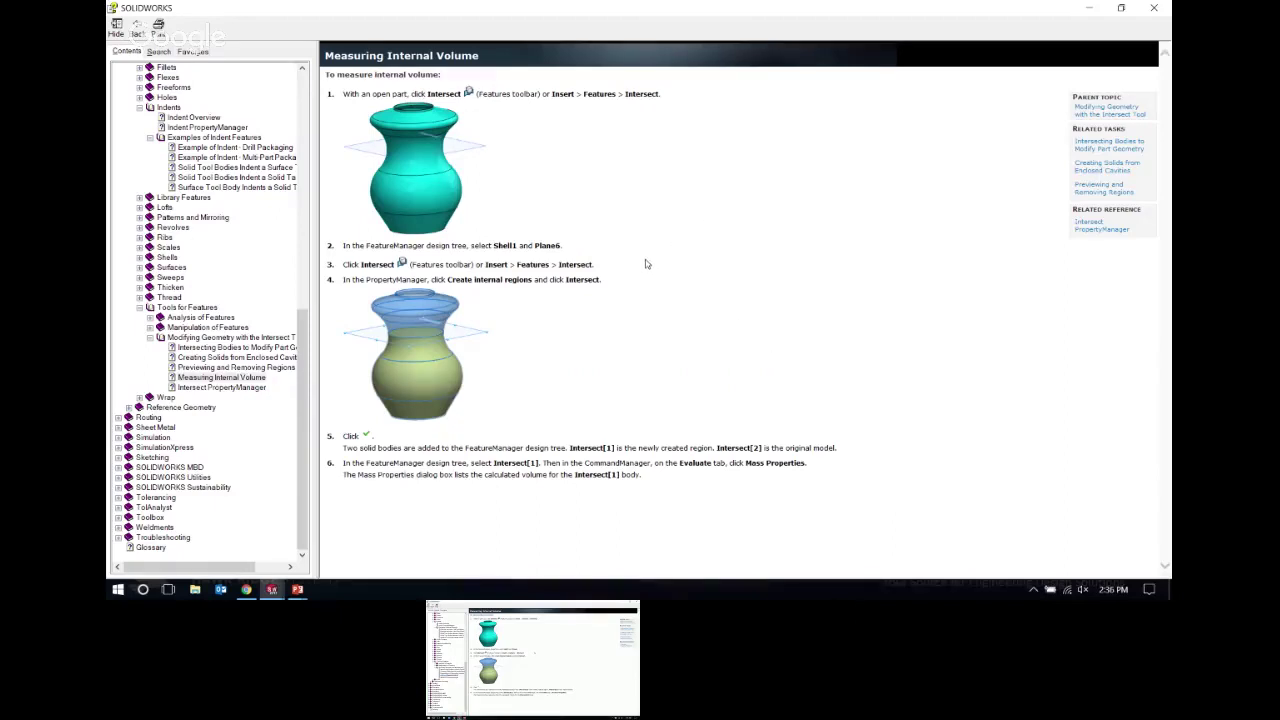
pyautogui.click(1089, 7)
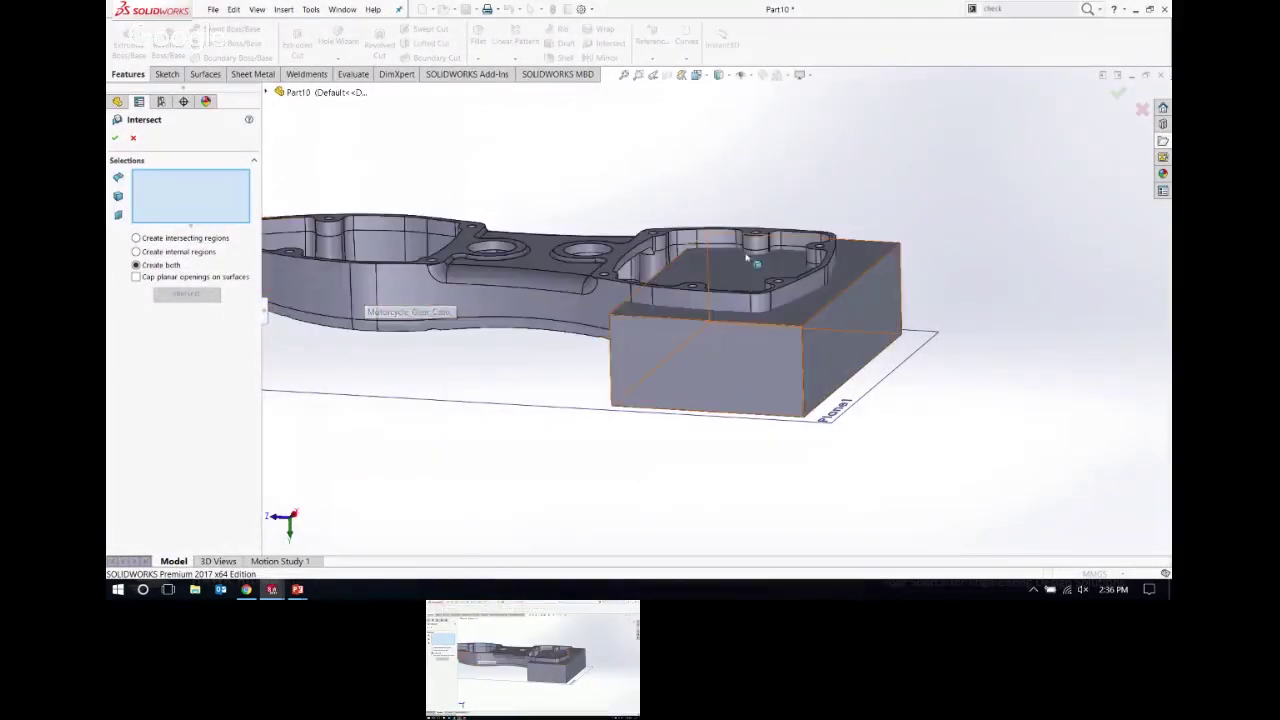
pyautogui.click(687, 246)
pyautogui.click(853, 267)
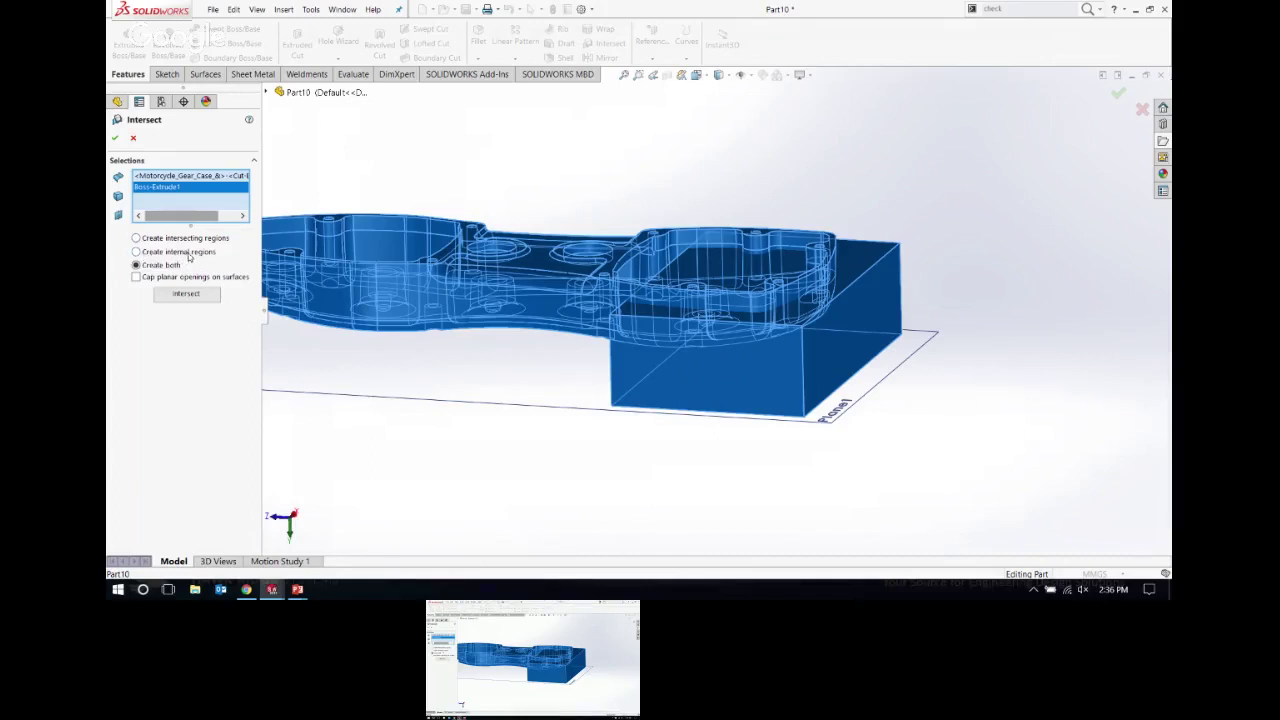
pyautogui.click(187, 293)
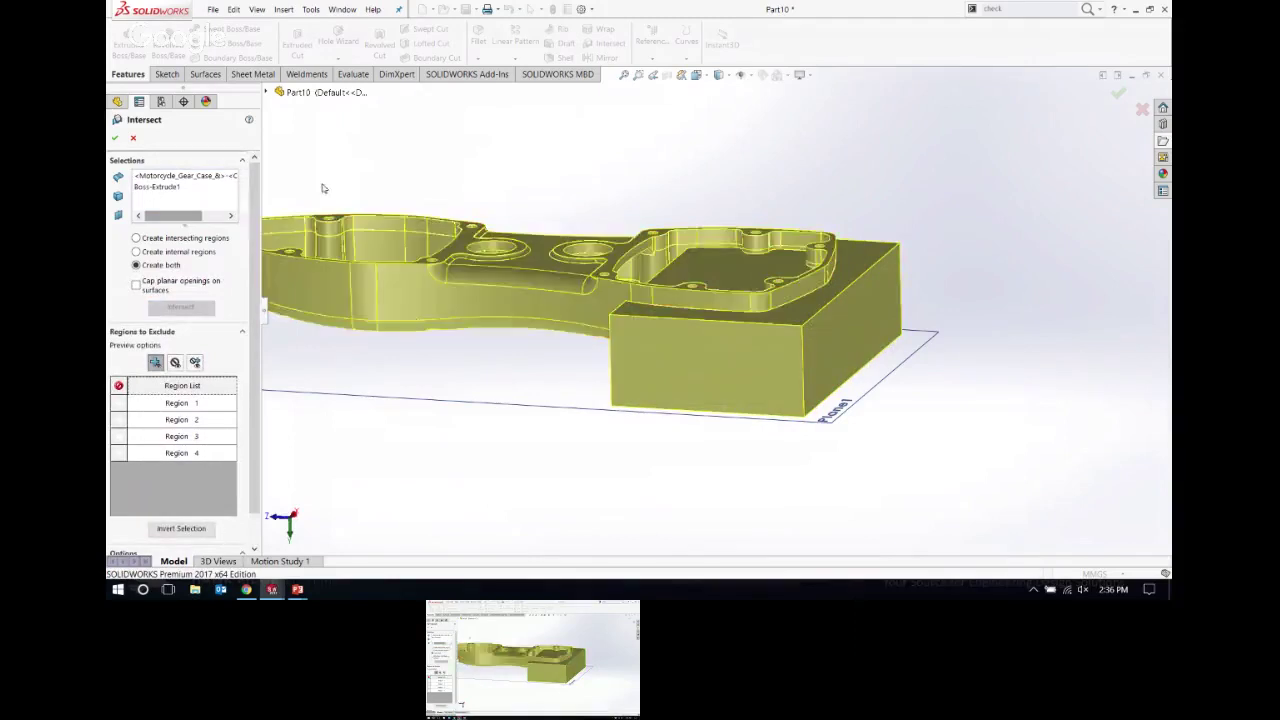
# Step: Check Regions 1 to 3 in the preview and exclude Region 3, the block material inside the case's pocket
pyautogui.moveTo(614, 449)
pyautogui.mouseDown(button='middle')
pyautogui.moveTo(600, 423)
pyautogui.moveTo(611, 383)
pyautogui.moveTo(589, 414)
pyautogui.moveTo(601, 432)
pyautogui.mouseUp(button='middle')
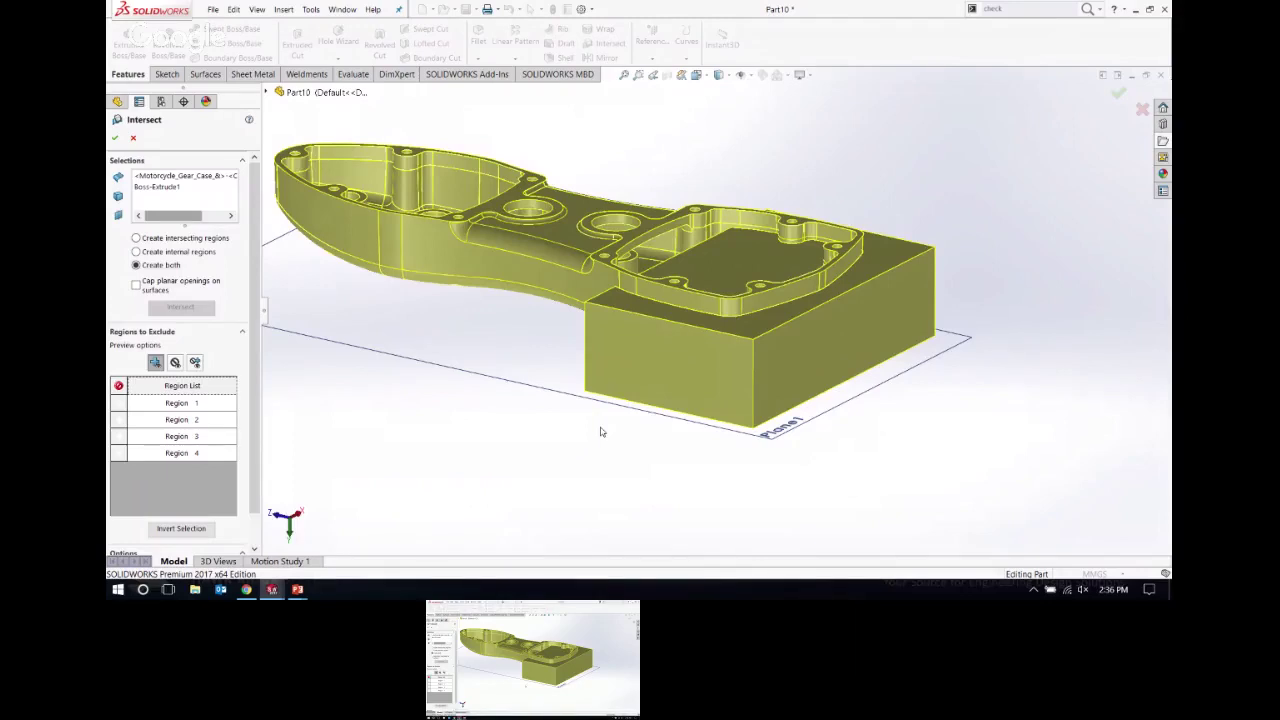
pyautogui.click(178, 403)
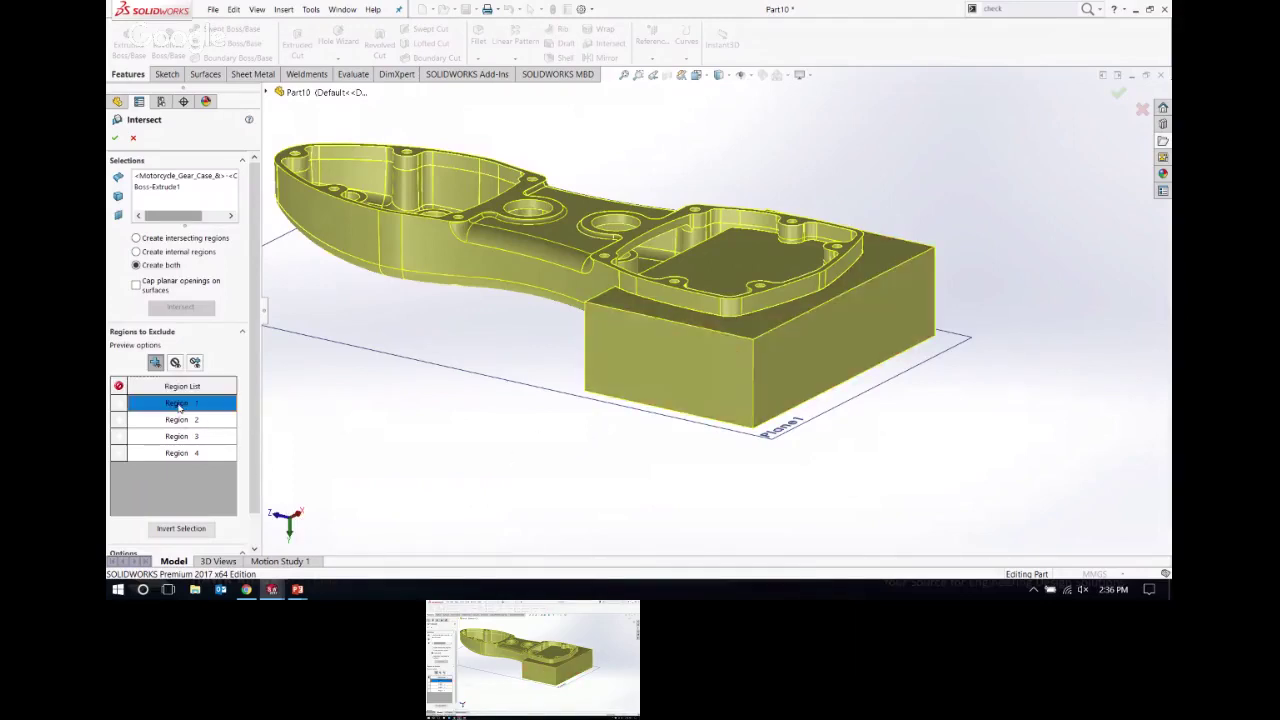
pyautogui.moveTo(605, 395); pyautogui.dragTo(477, 393, button='middle')
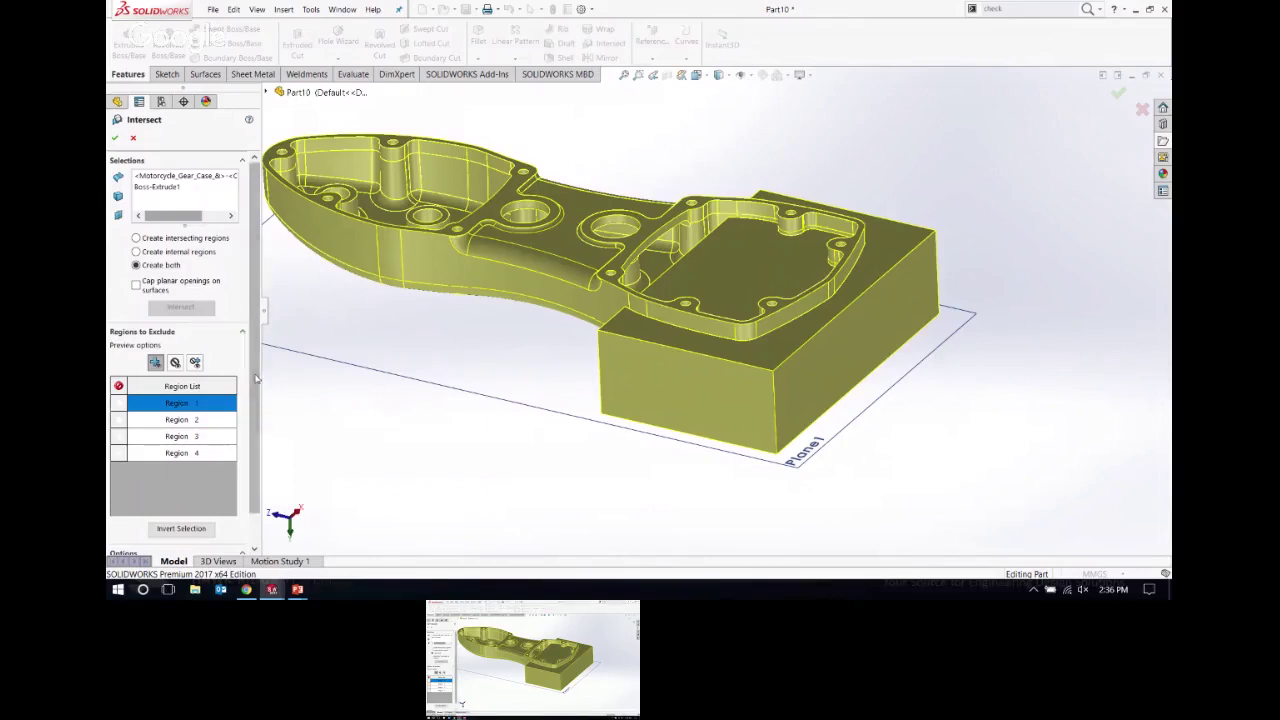
pyautogui.scroll(-1, 194, 449)
pyautogui.click(177, 389)
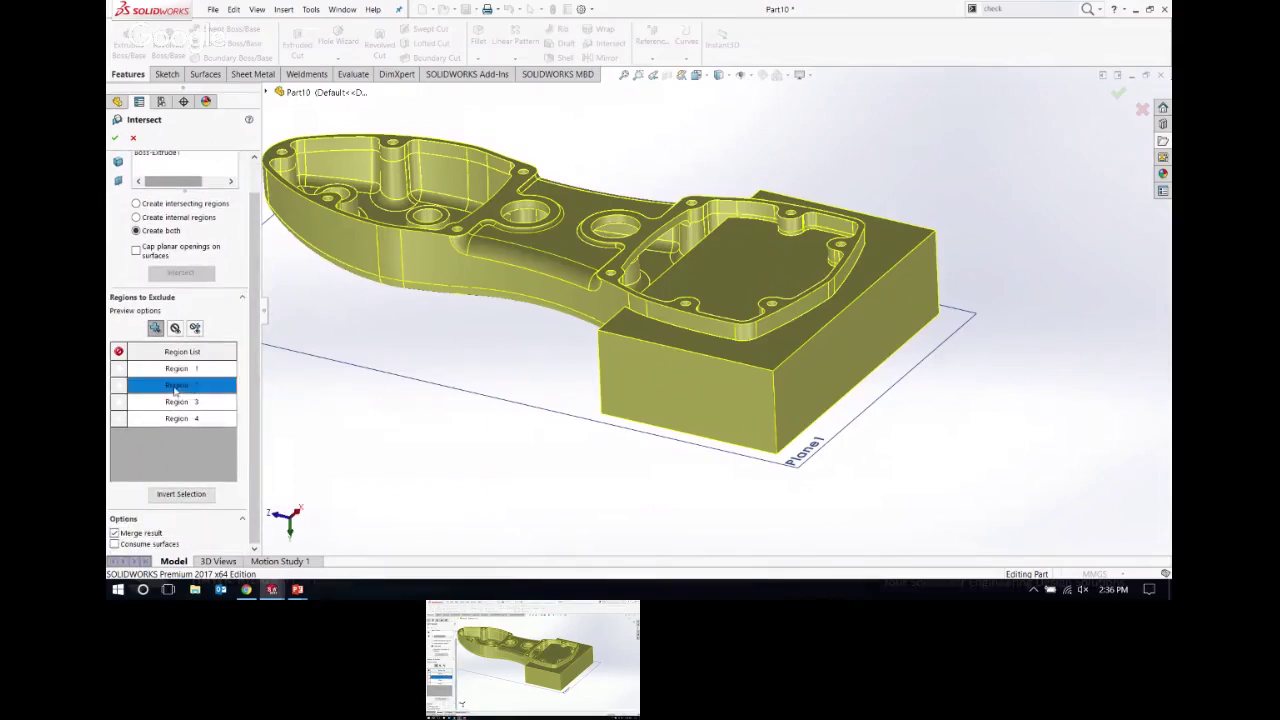
pyautogui.click(180, 403)
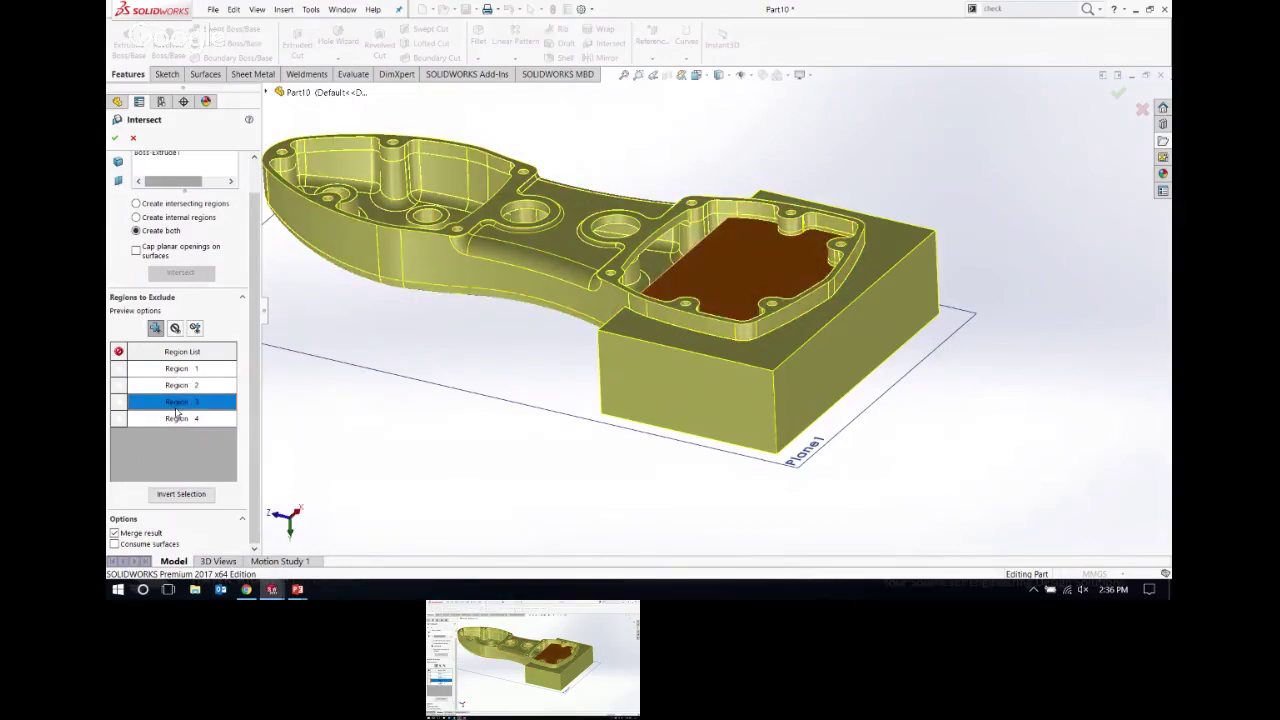
pyautogui.click(118, 402)
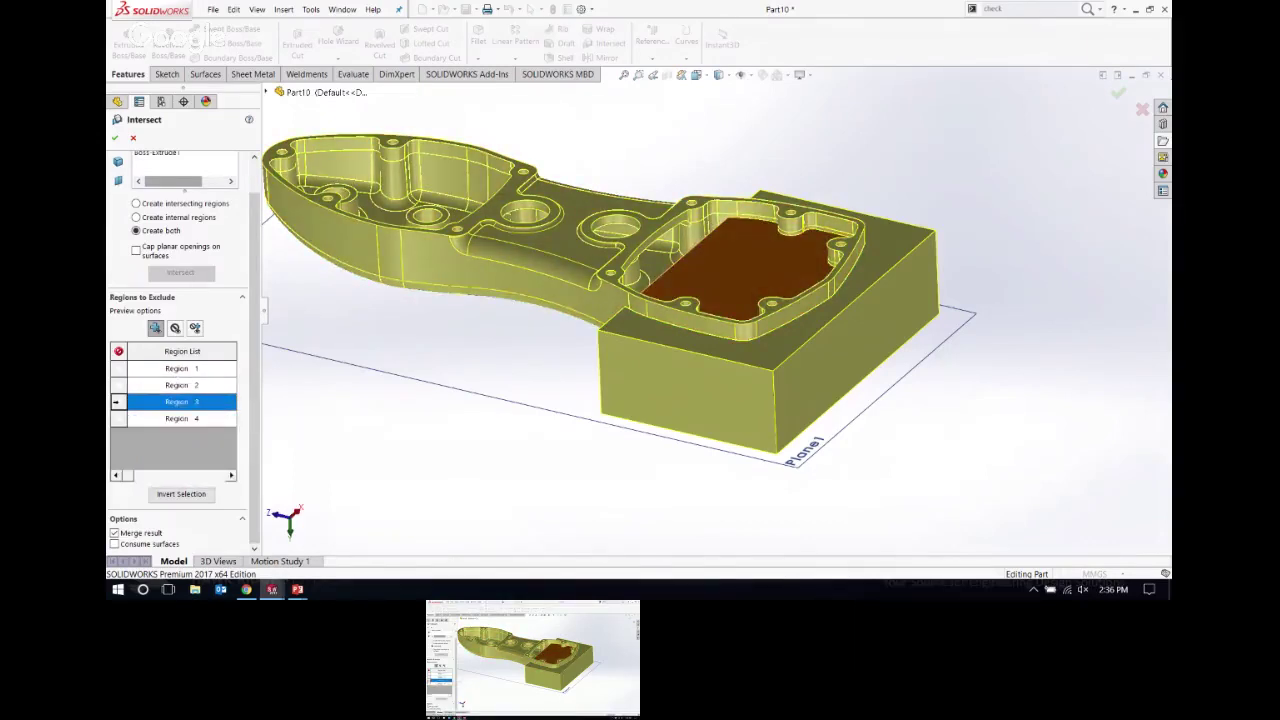
# Step: Inspect Region 4 in the preview and accept the Intersect with Merge result on
pyautogui.click(178, 418)
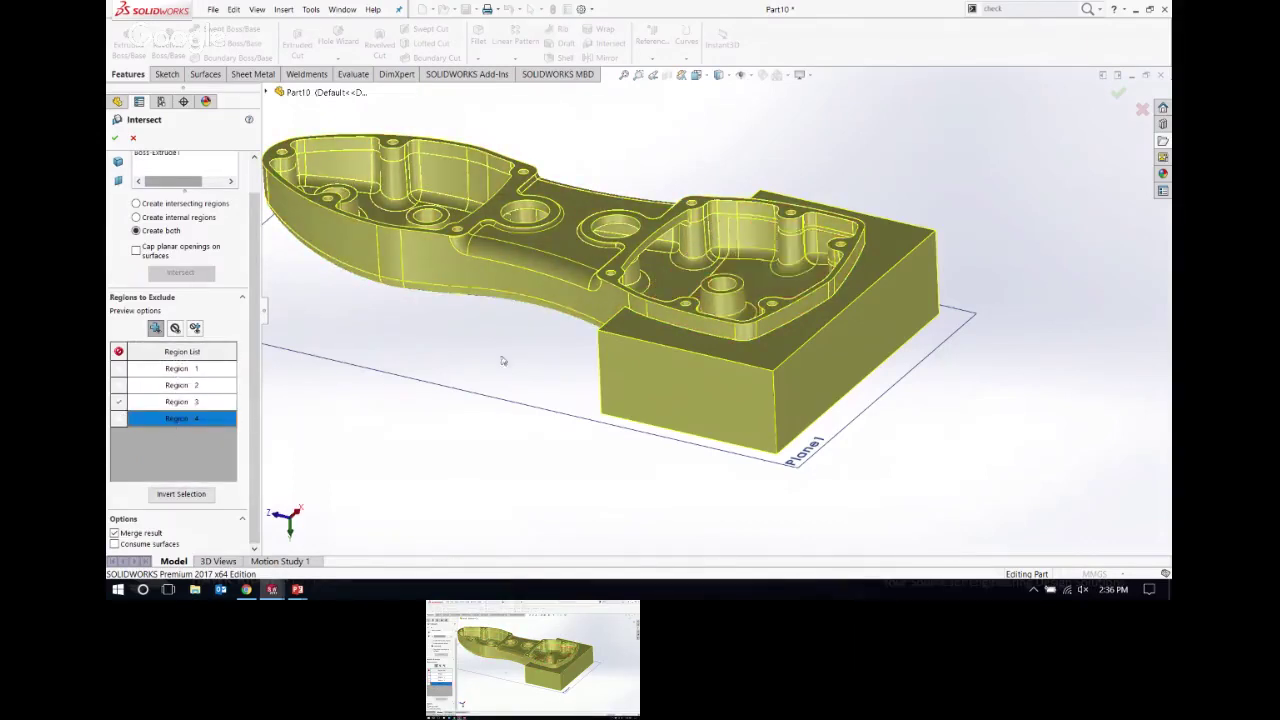
pyautogui.moveTo(503, 360); pyautogui.dragTo(601, 415, button='middle')
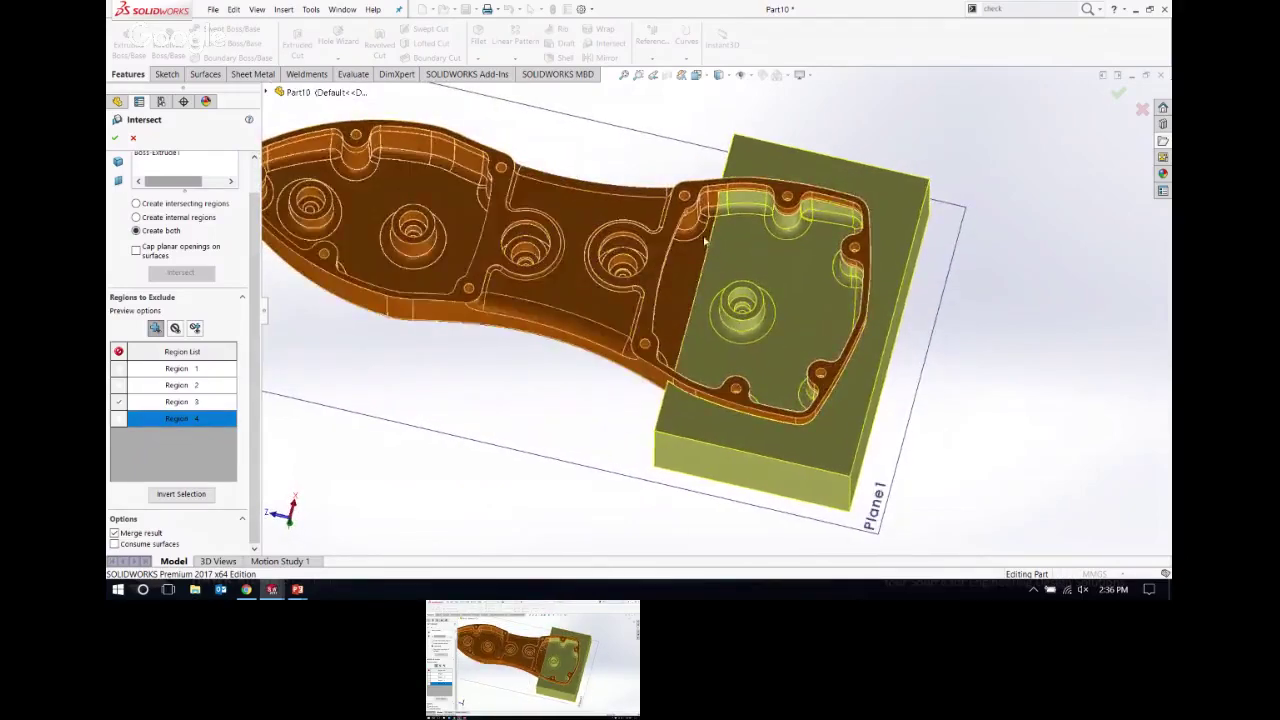
pyautogui.moveTo(771, 266); pyautogui.dragTo(743, 134, button='middle')
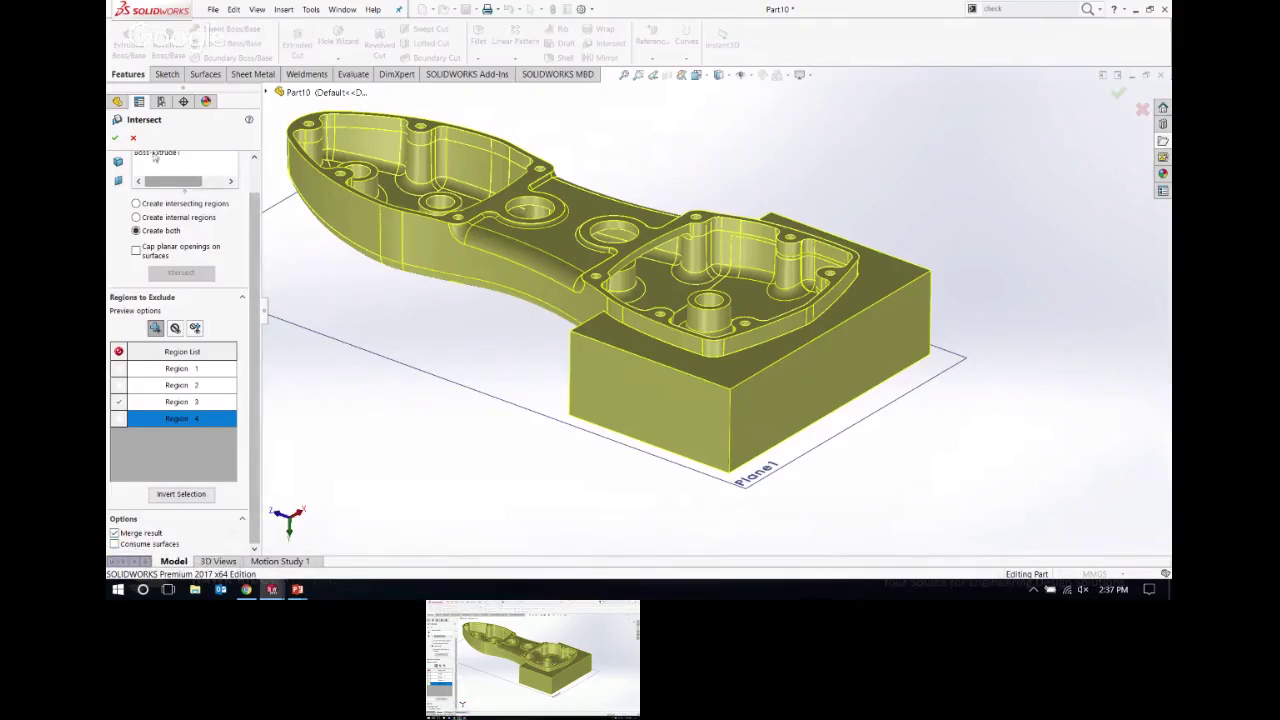
pyautogui.click(115, 137)
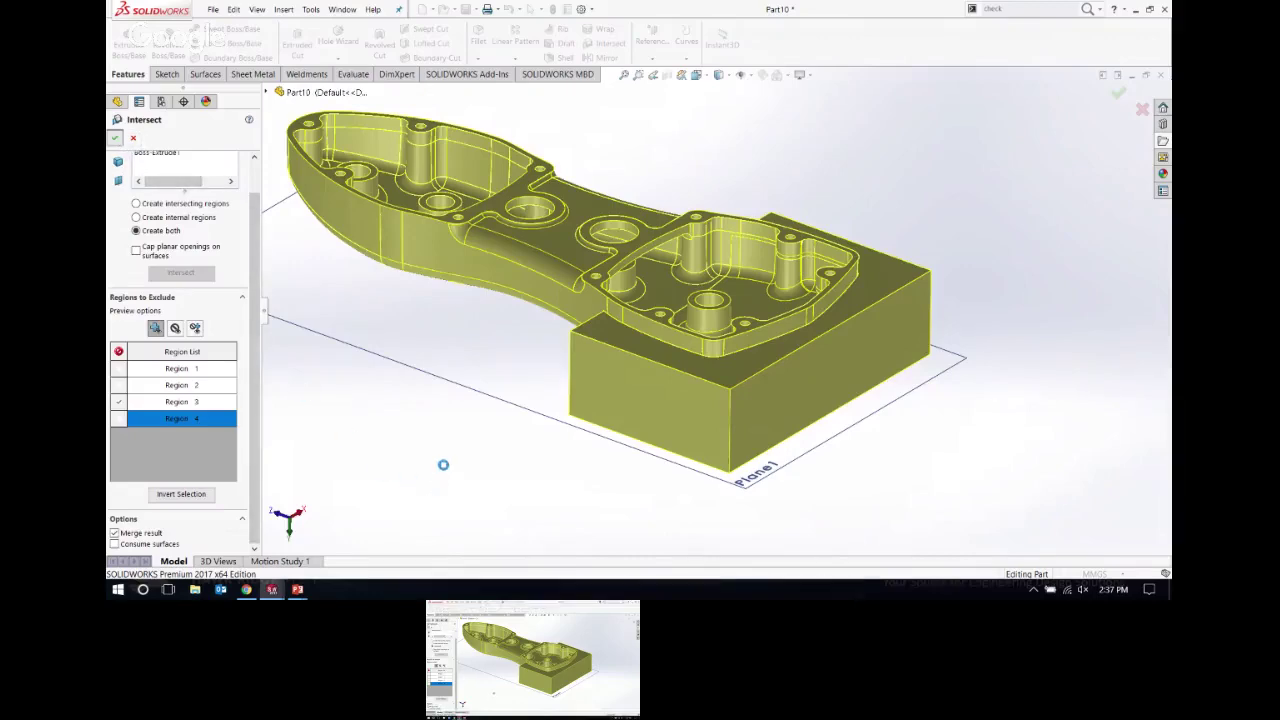
pyautogui.click(545, 416)
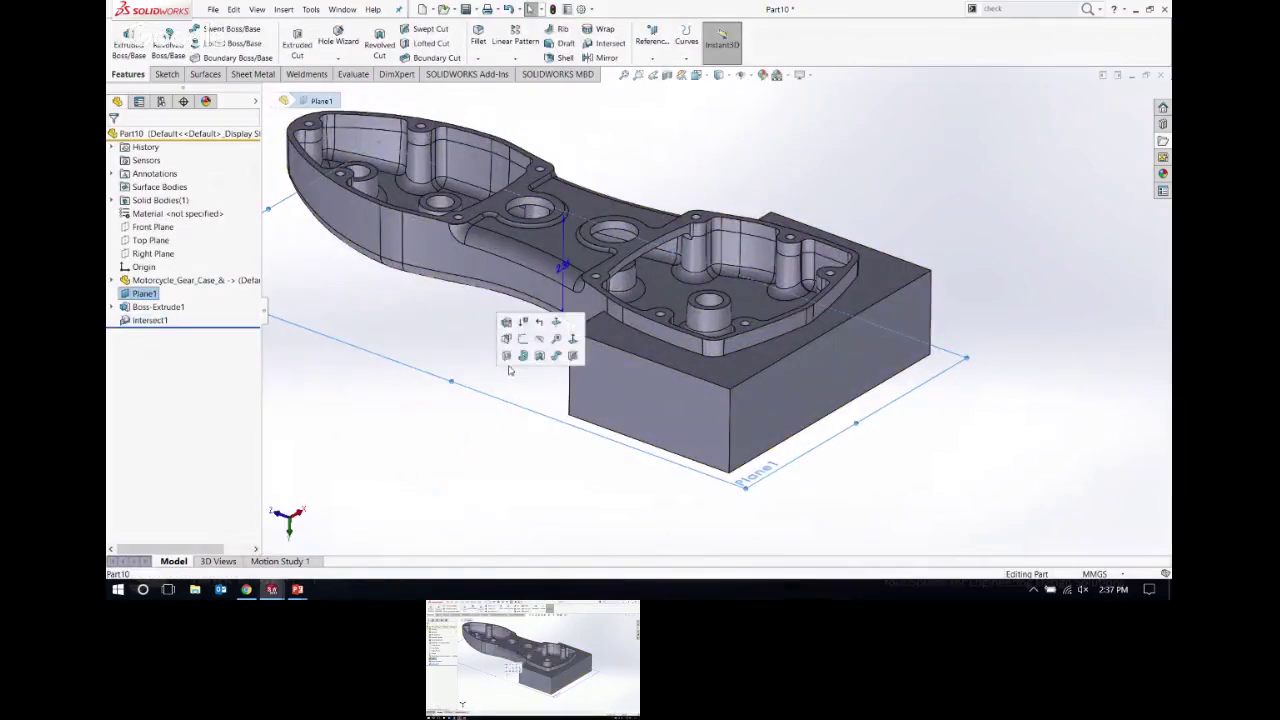
# Step: Check what the merged solid body includes by highlighting it, hiding it and showing it again
pyautogui.moveTo(451, 416); pyautogui.dragTo(594, 309, button='middle')
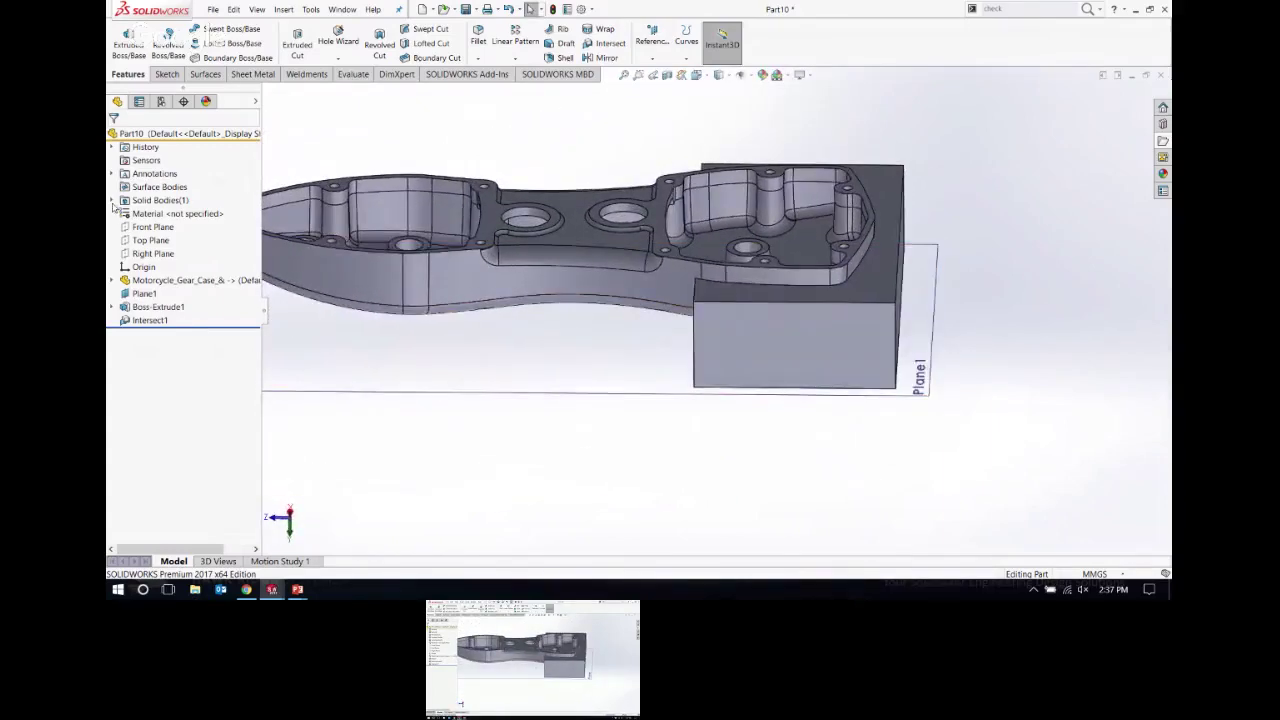
pyautogui.click(112, 201)
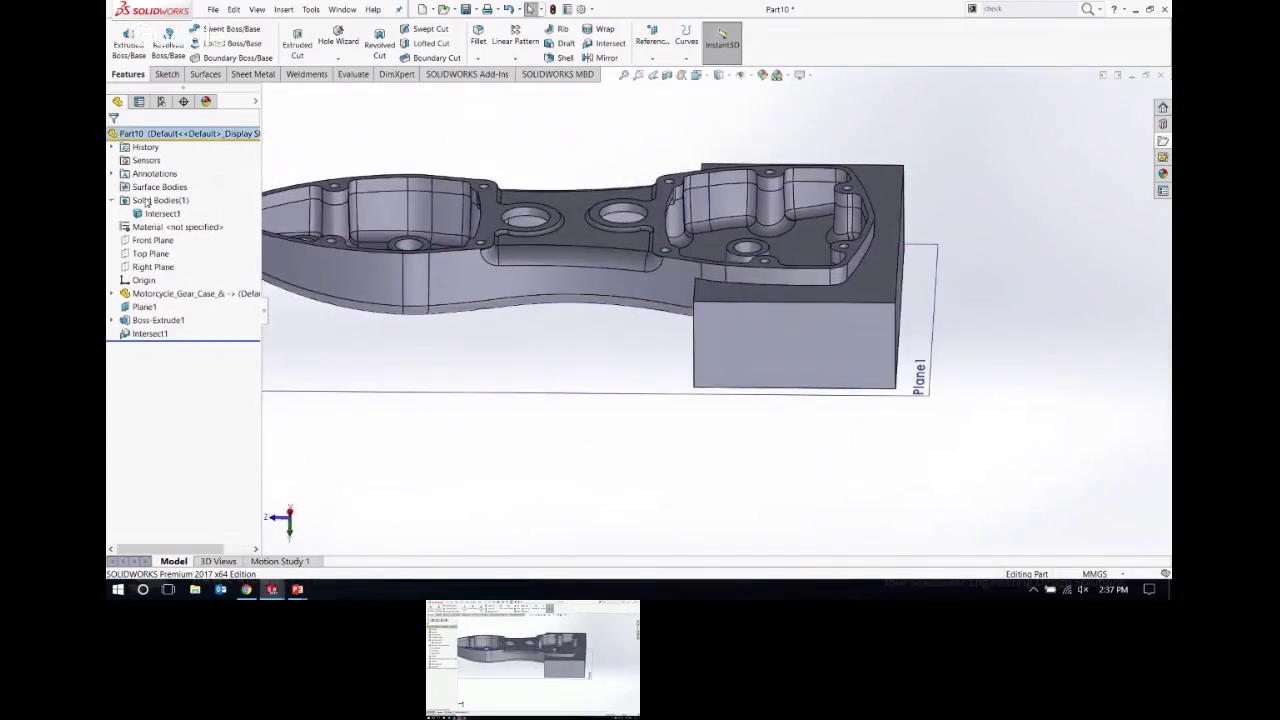
pyautogui.click(155, 214)
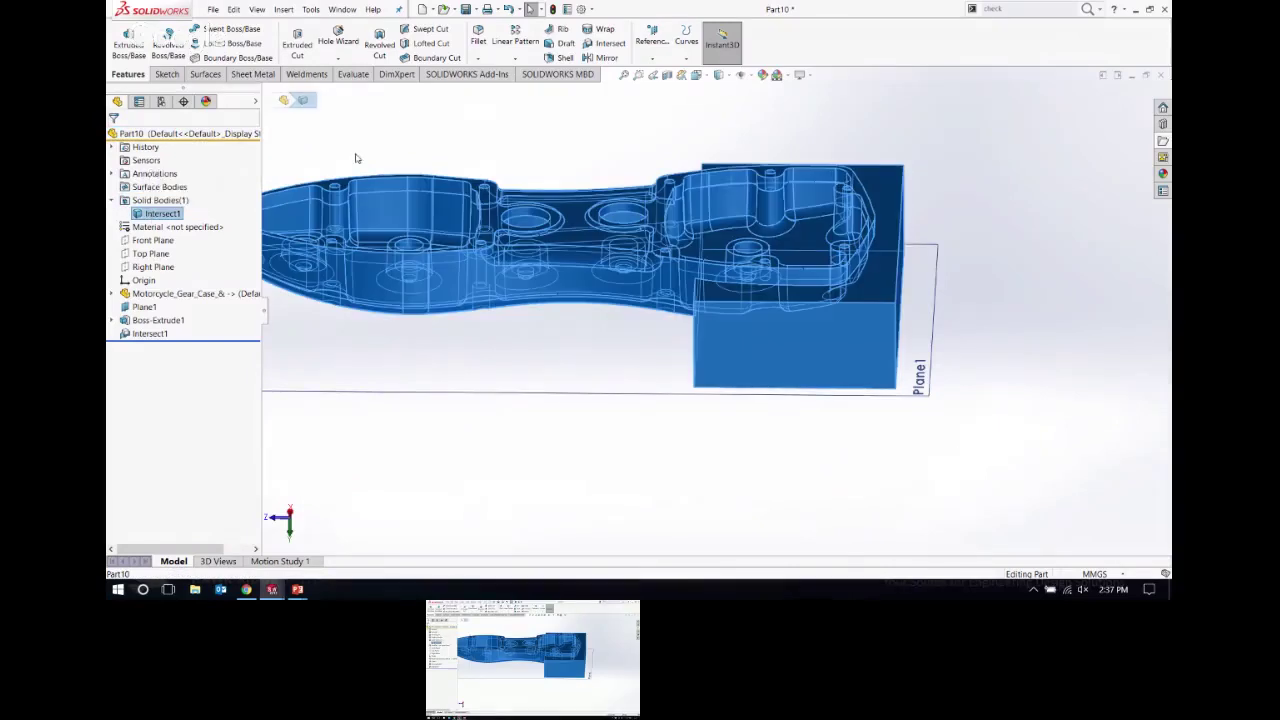
pyautogui.click(277, 174)
pyautogui.click(156, 215)
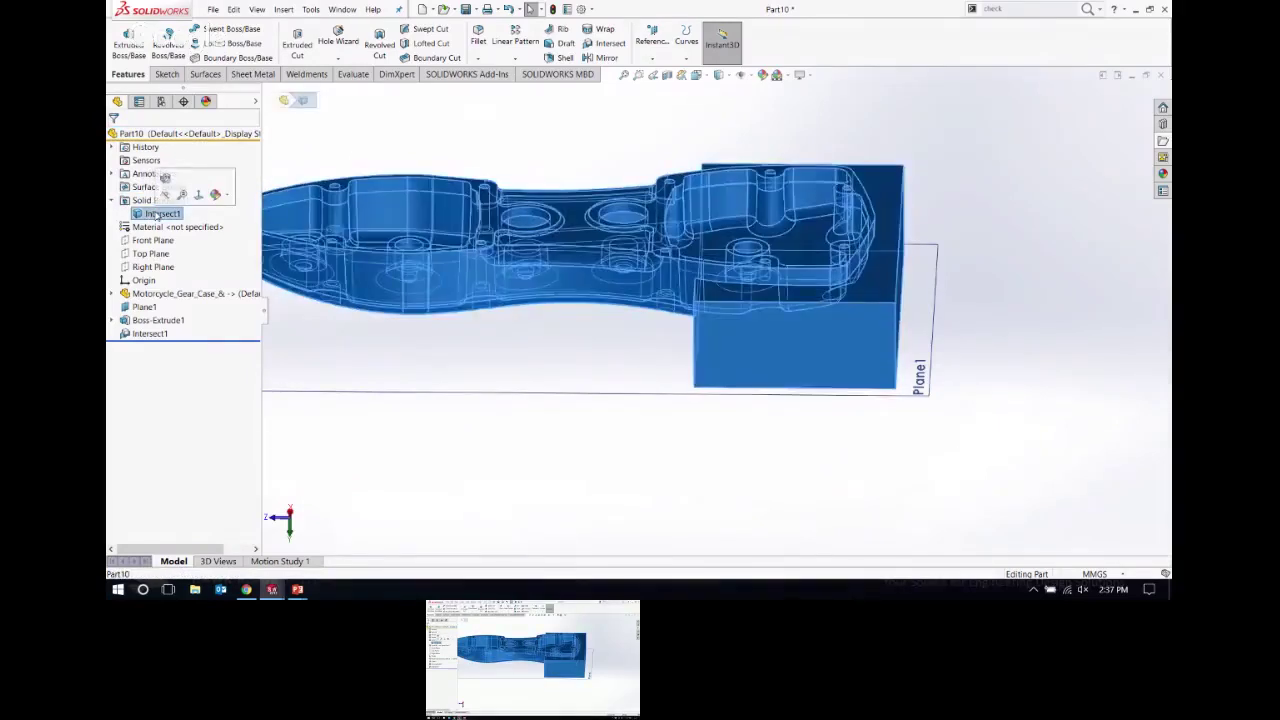
pyautogui.click(166, 196)
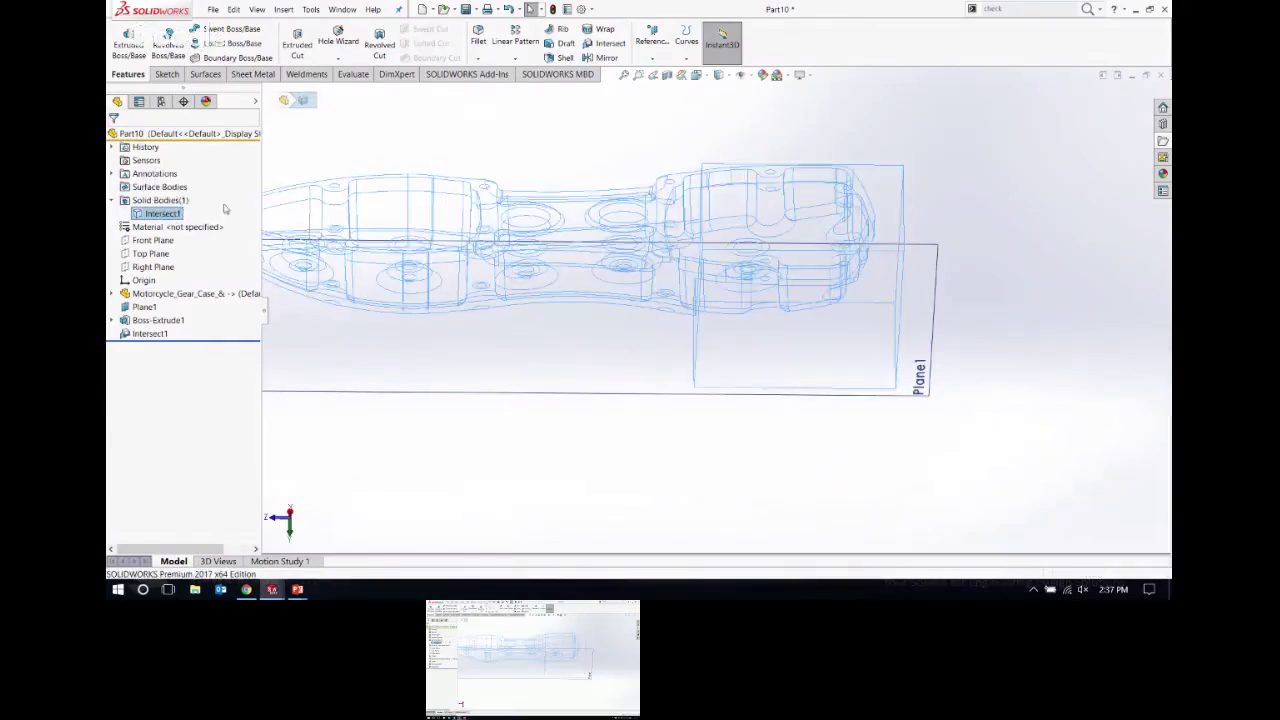
pyautogui.click(148, 215)
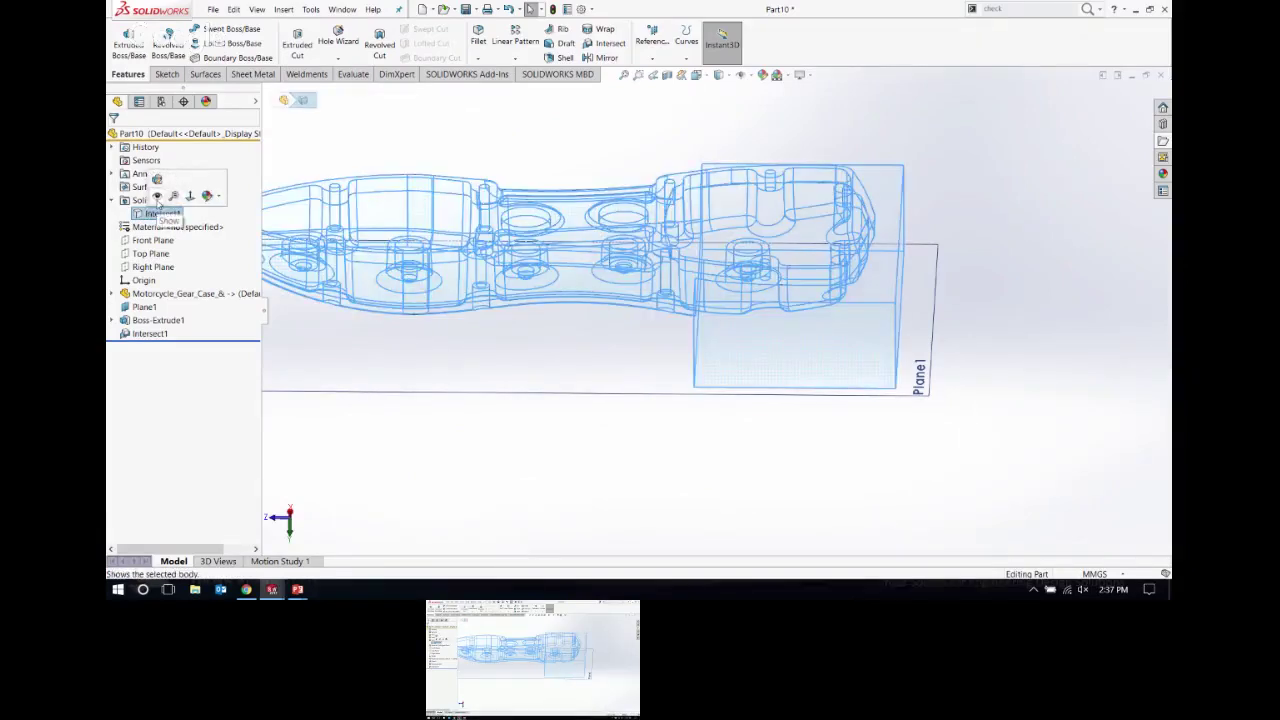
pyautogui.click(157, 196)
pyautogui.click(371, 143)
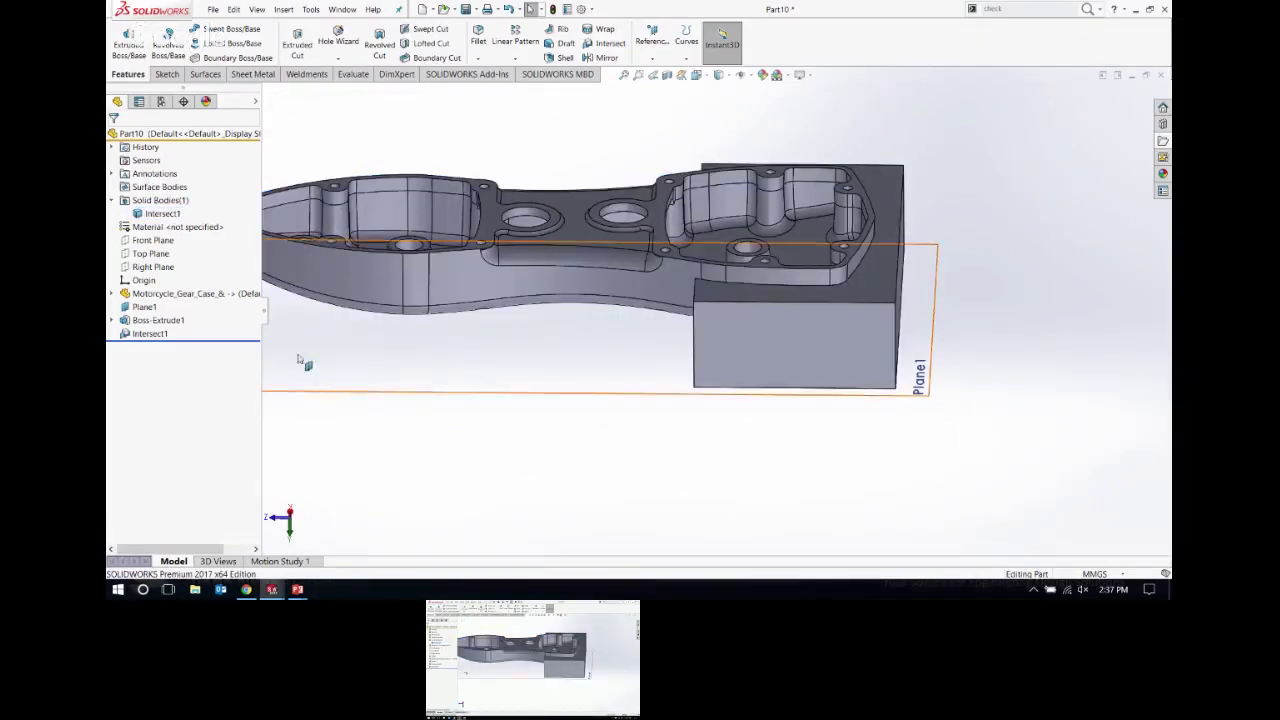
# Step: Edit the Intersect feature to turn off Merge result so the regions stay separate bodies
pyautogui.click(147, 334)
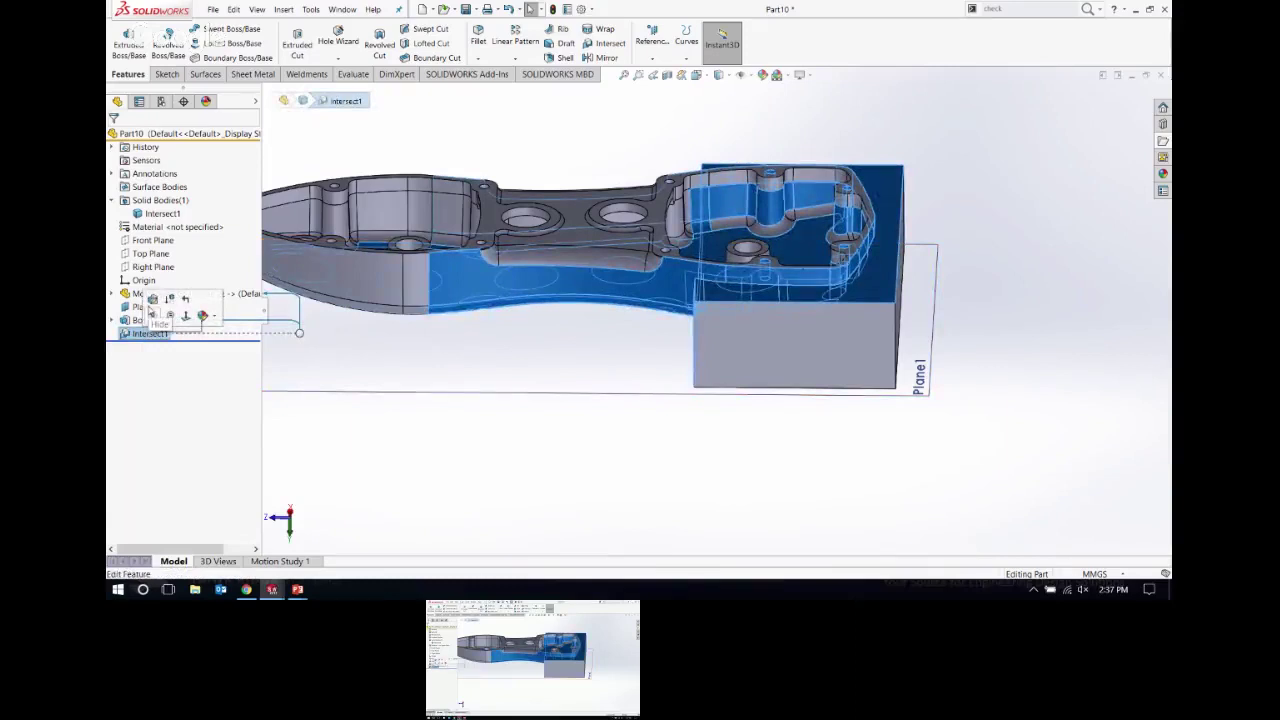
pyautogui.click(152, 300)
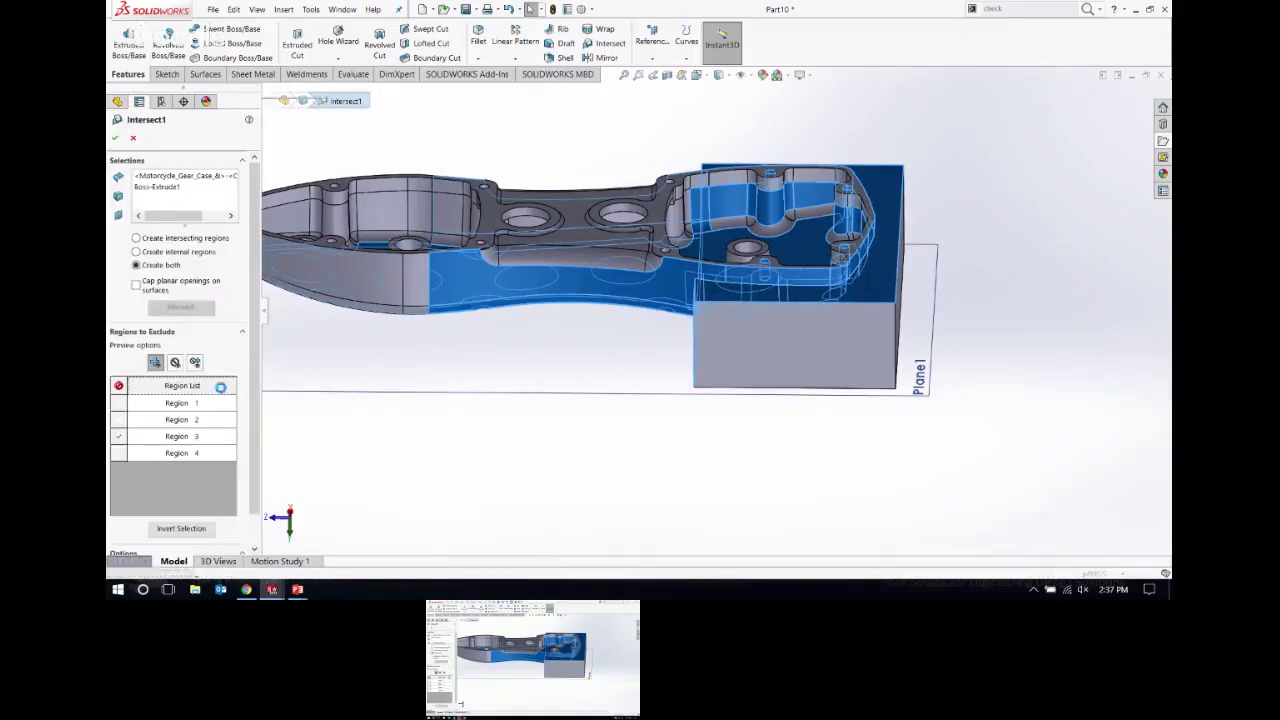
pyautogui.scroll(-2, 254, 424)
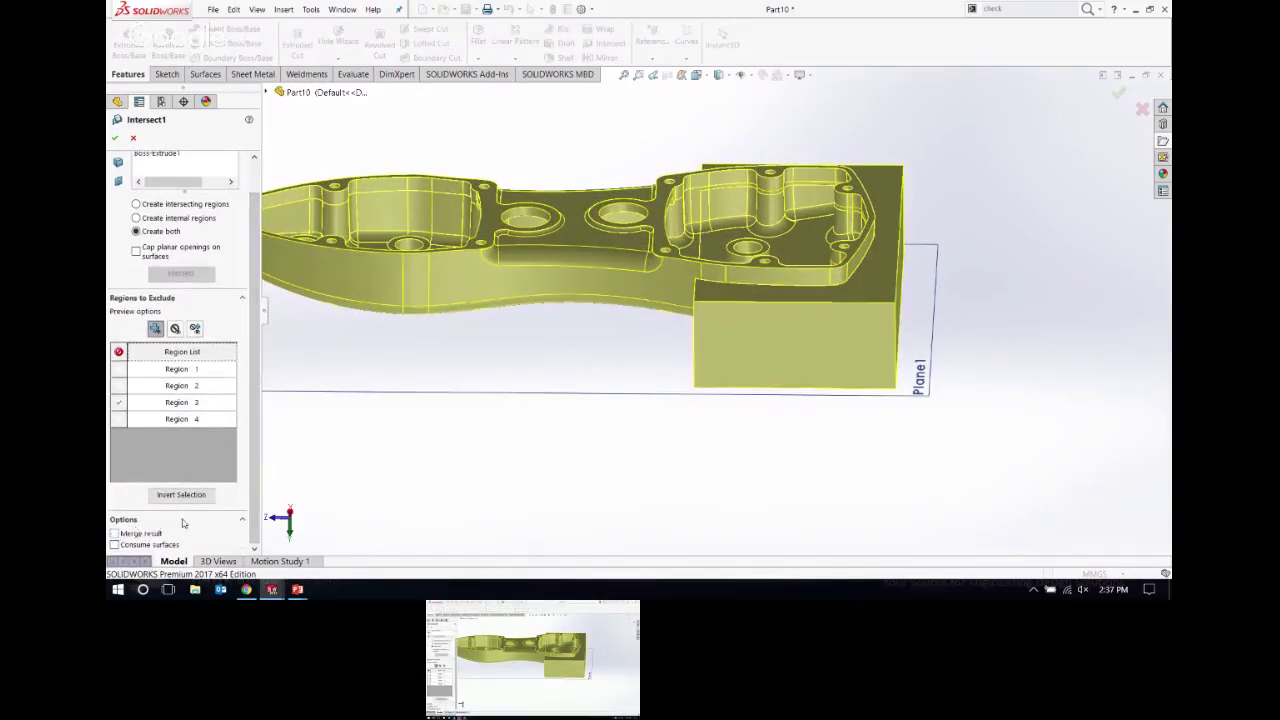
pyautogui.click(115, 137)
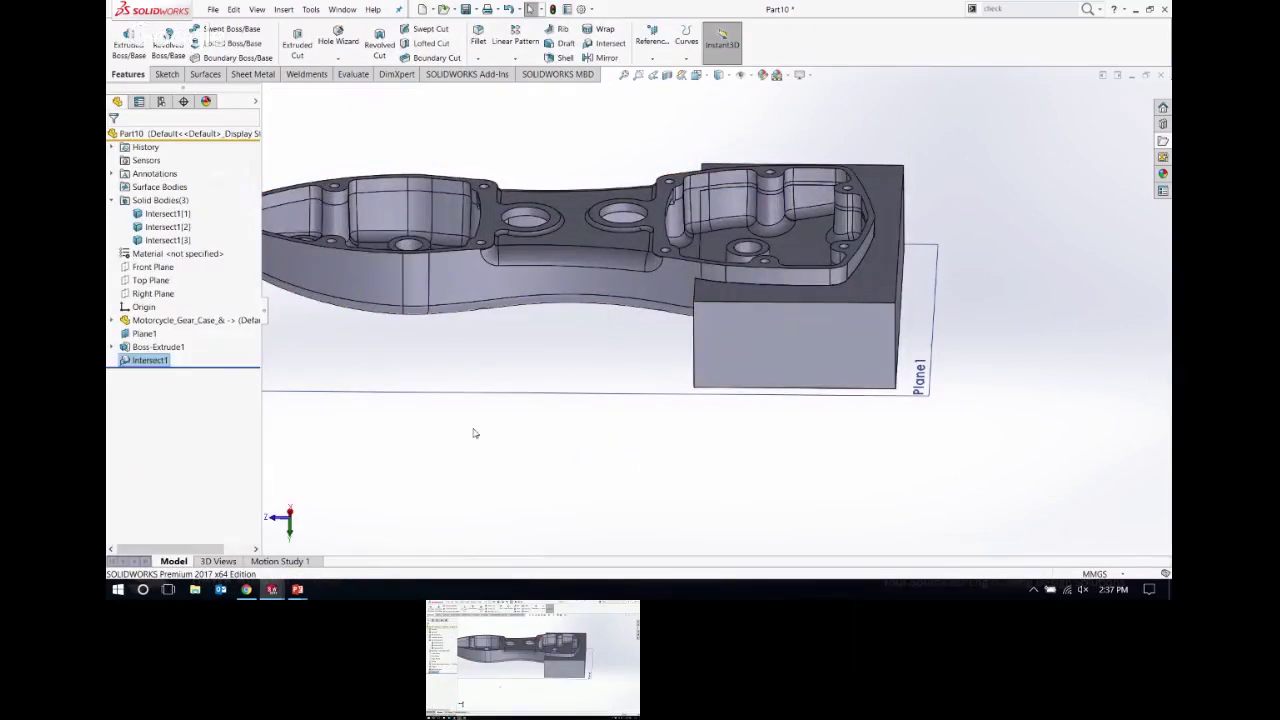
# Step: Examine each separate Intersect body by highlighting the block, the main case body and the case portion inside the block
pyautogui.click(157, 214)
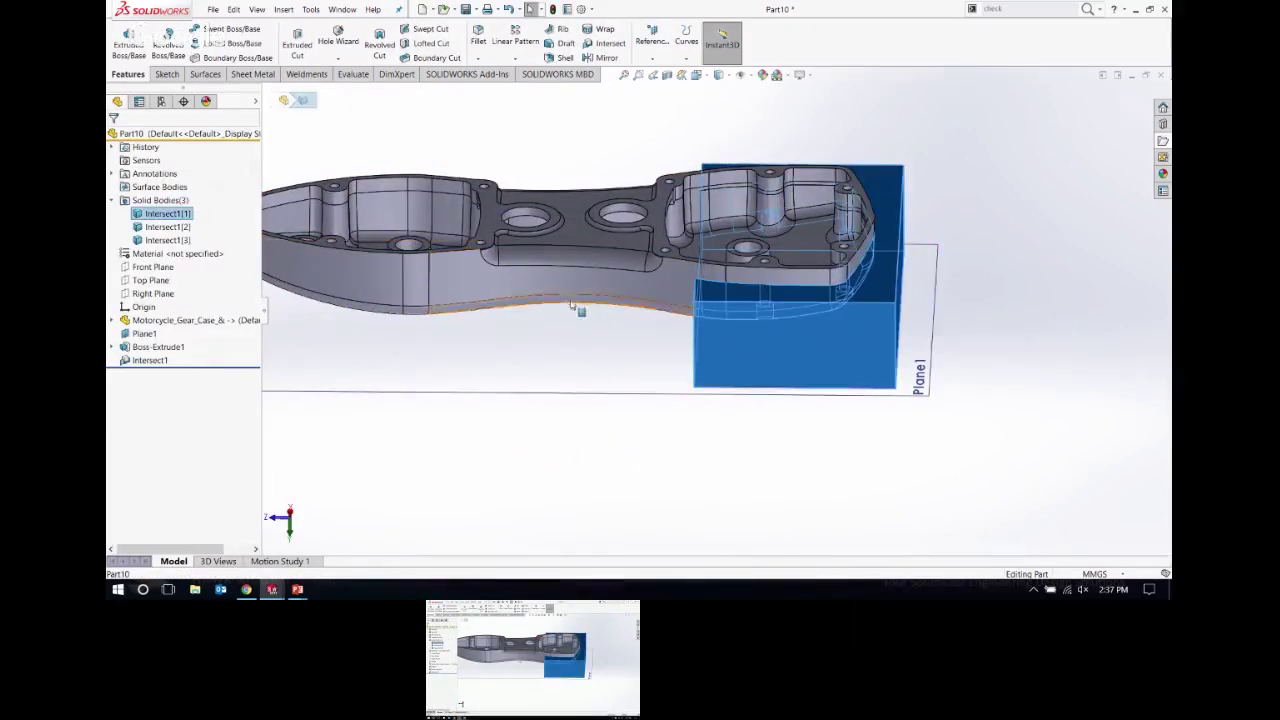
pyautogui.moveTo(677, 431); pyautogui.dragTo(451, 255, button='middle')
pyautogui.click(390, 233)
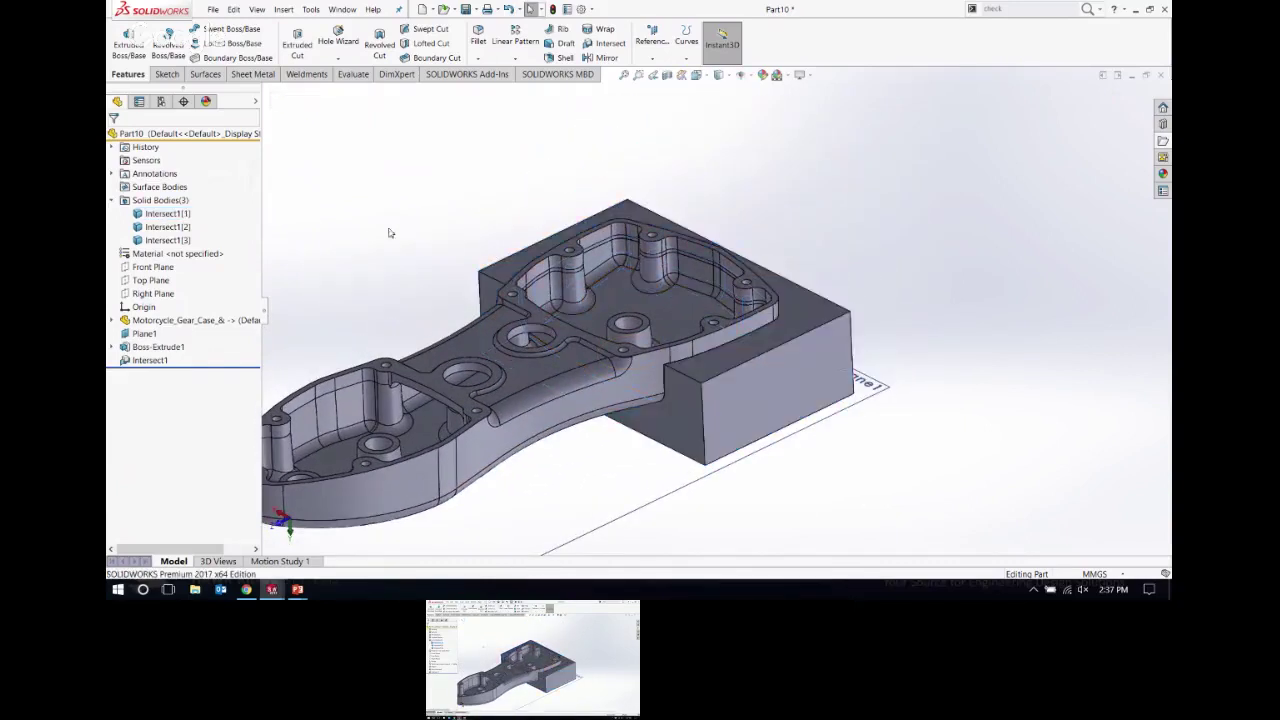
pyautogui.click(160, 227)
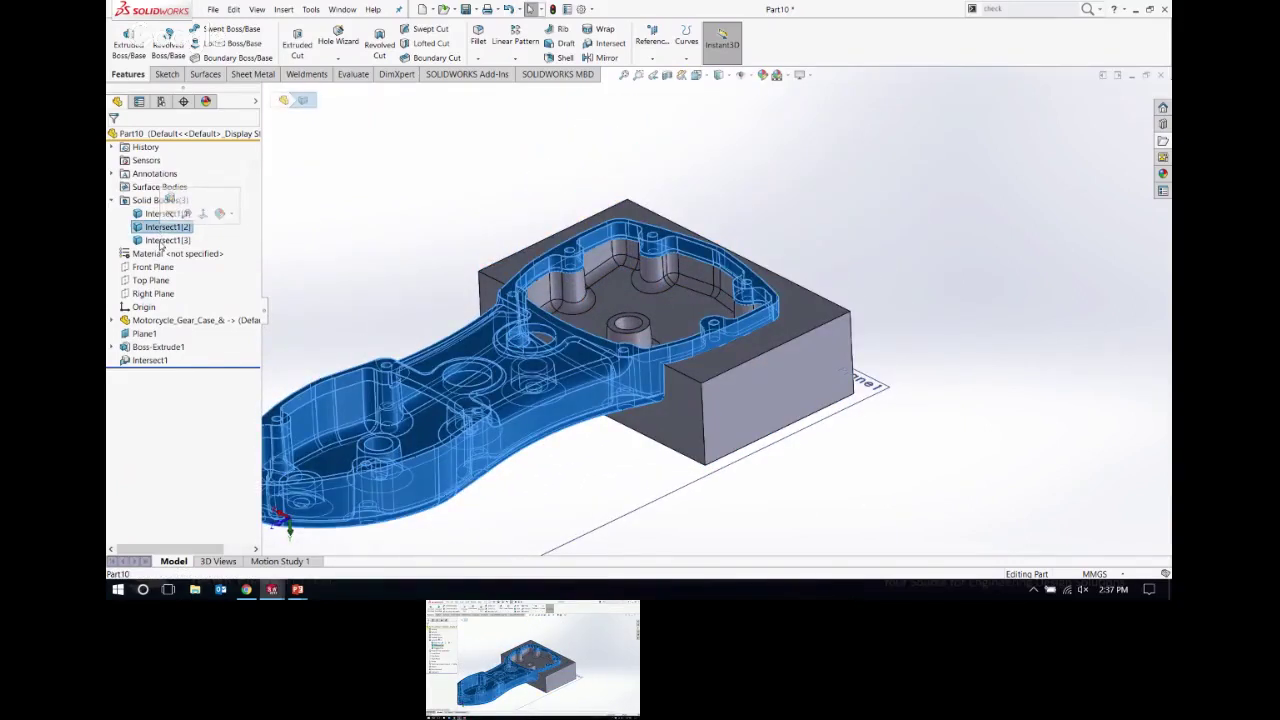
pyautogui.click(160, 241)
pyautogui.click(387, 201)
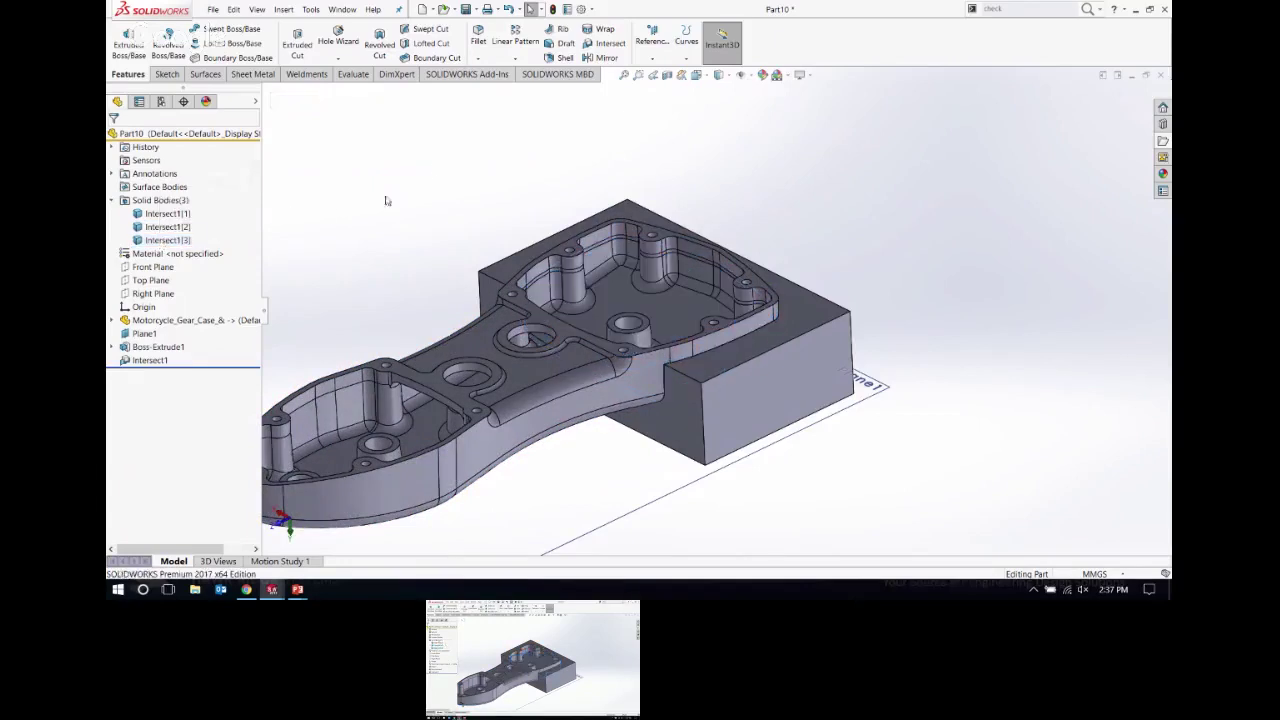
# Step: Hide the fixture block body and inspect the two case bodies from below and from the side
pyautogui.click(179, 215)
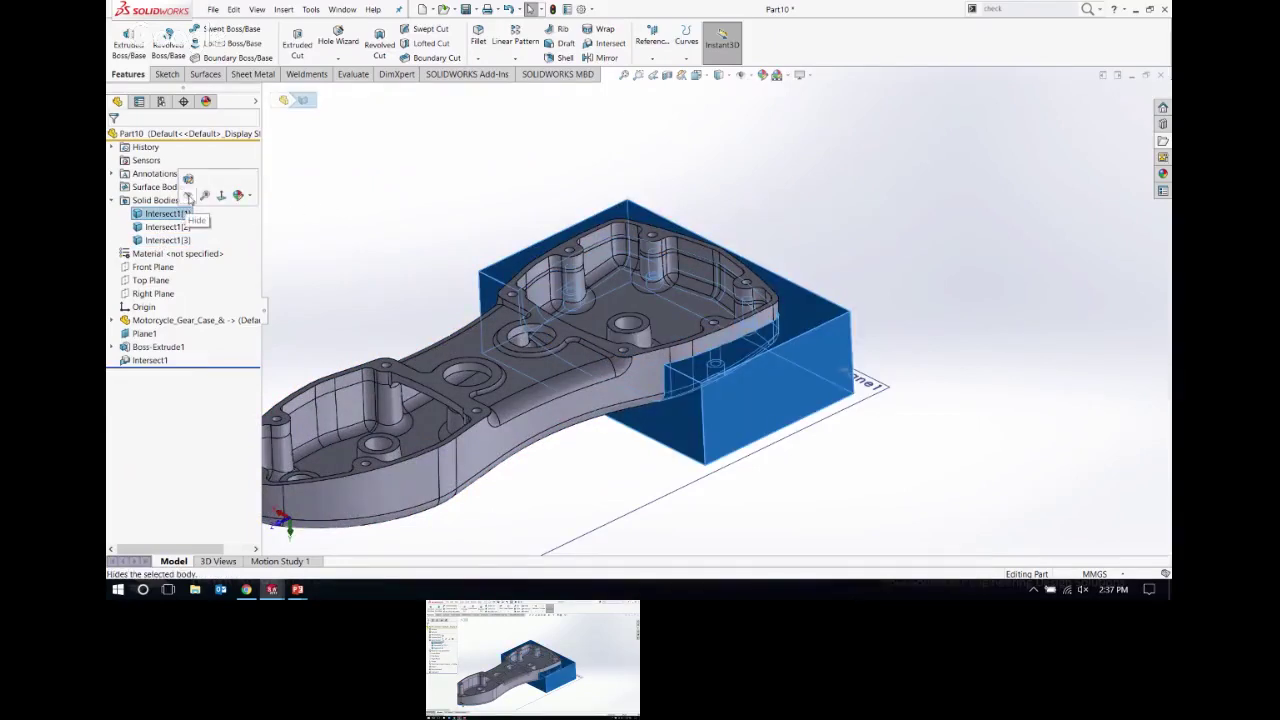
pyautogui.click(188, 197)
pyautogui.moveTo(771, 386); pyautogui.dragTo(849, 210, button='middle')
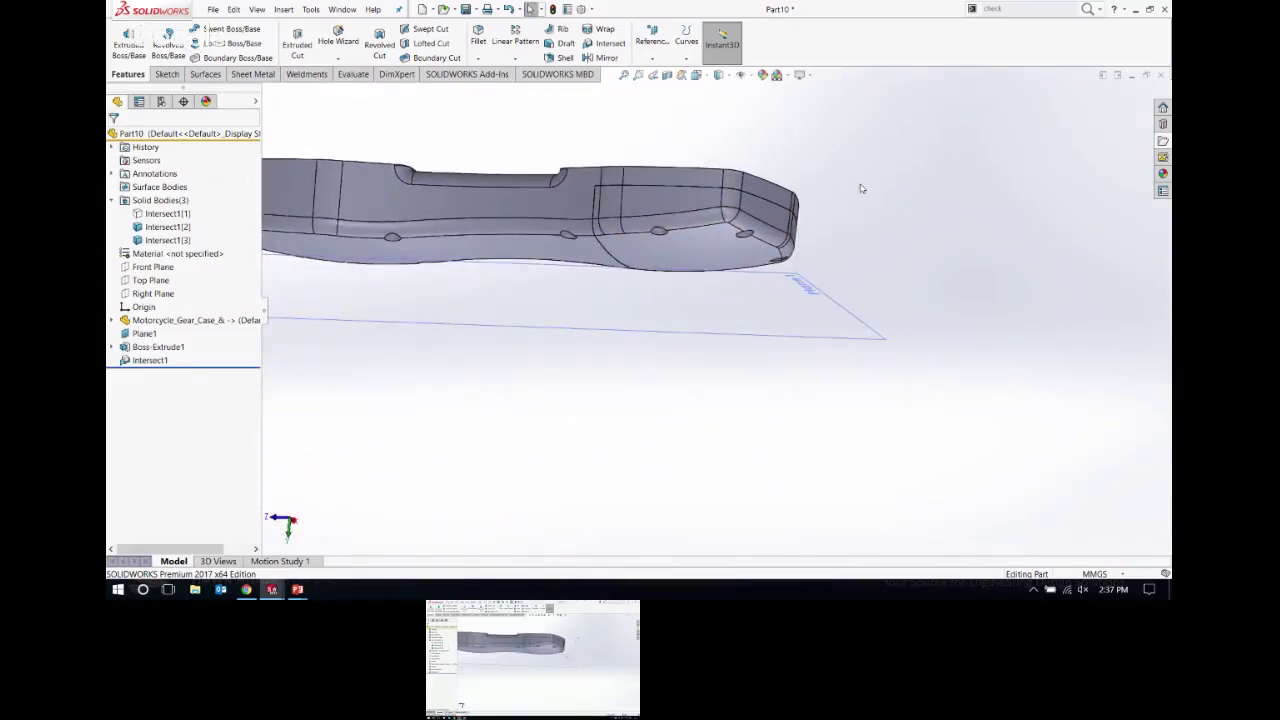
pyautogui.click(160, 227)
pyautogui.click(160, 241)
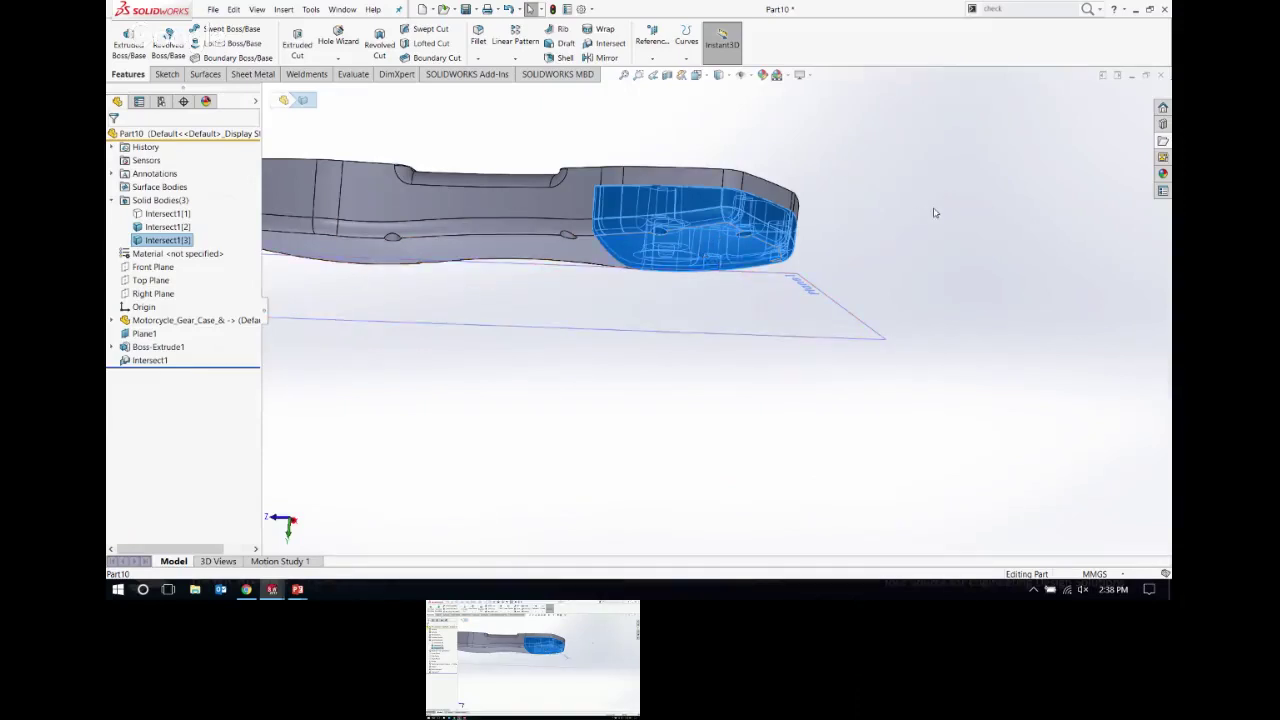
pyautogui.moveTo(638, 218)
pyautogui.mouseDown(button='middle')
pyautogui.moveTo(697, 257)
pyautogui.moveTo(650, 233)
pyautogui.mouseUp(button='middle')
pyautogui.click(409, 136)
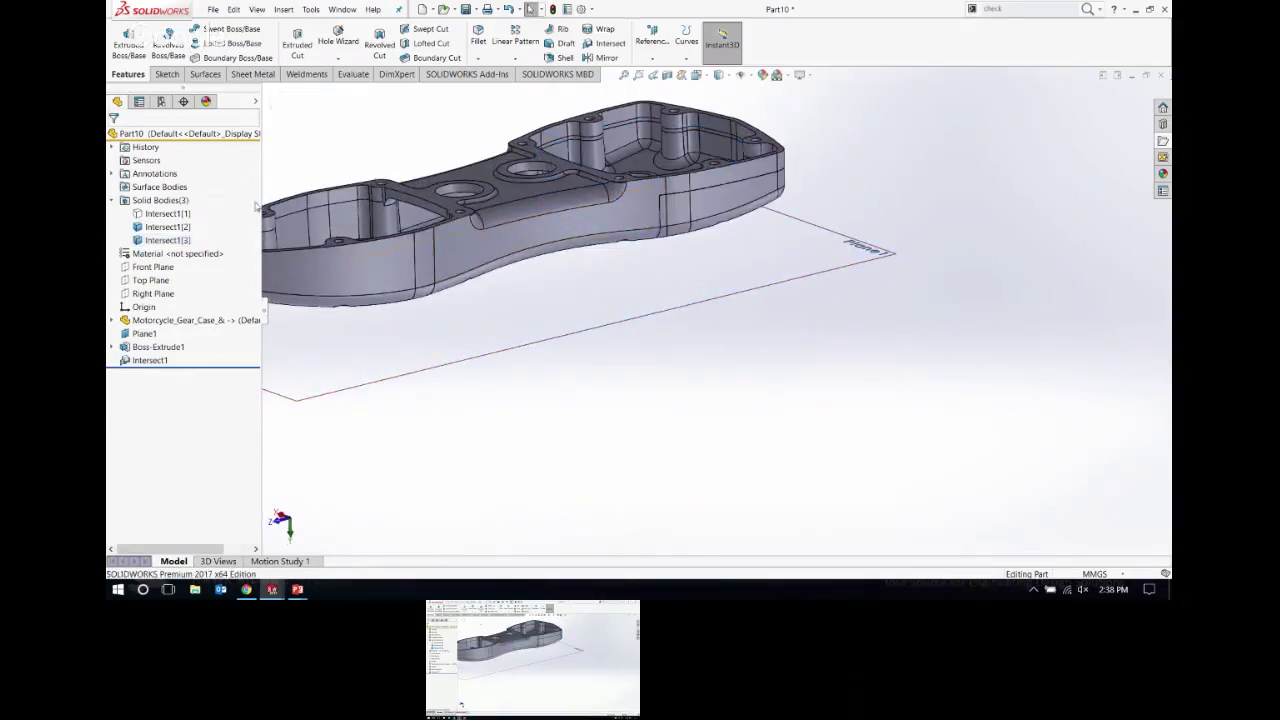
# Step: Check where the hidden fixture block body sits around the end of the gear case by highlighting it
pyautogui.click(165, 215)
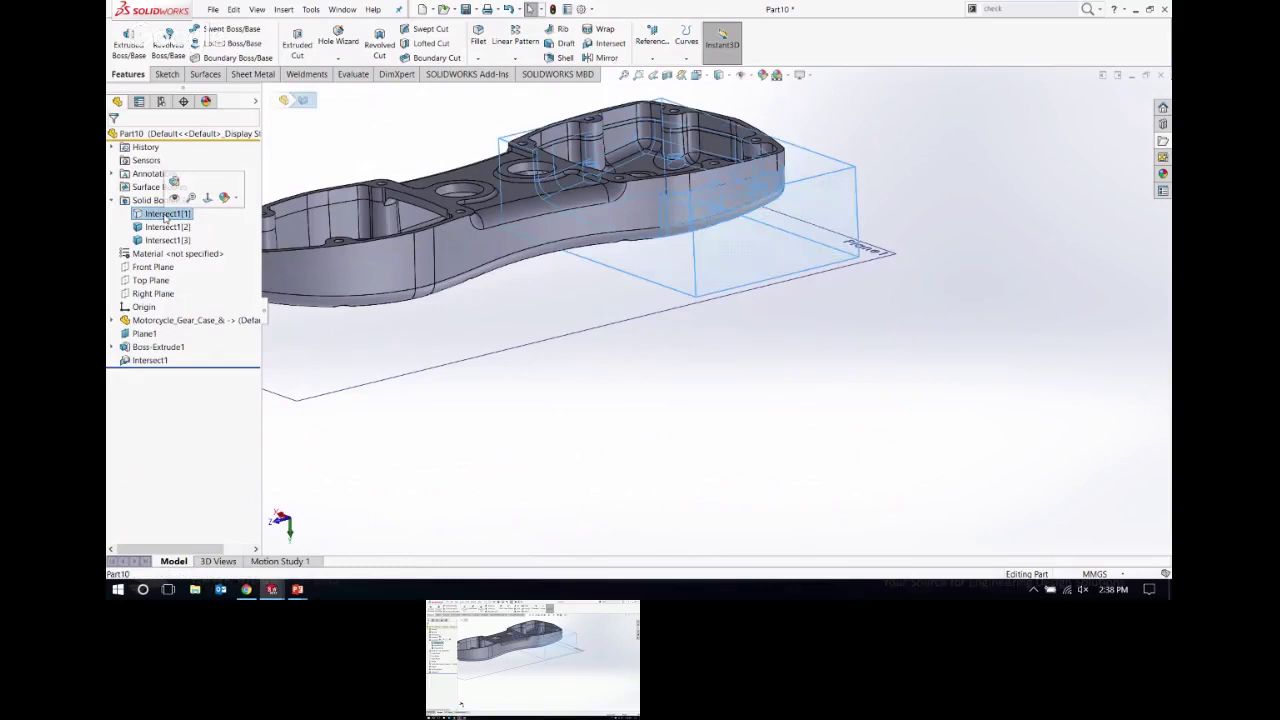
pyautogui.click(174, 197)
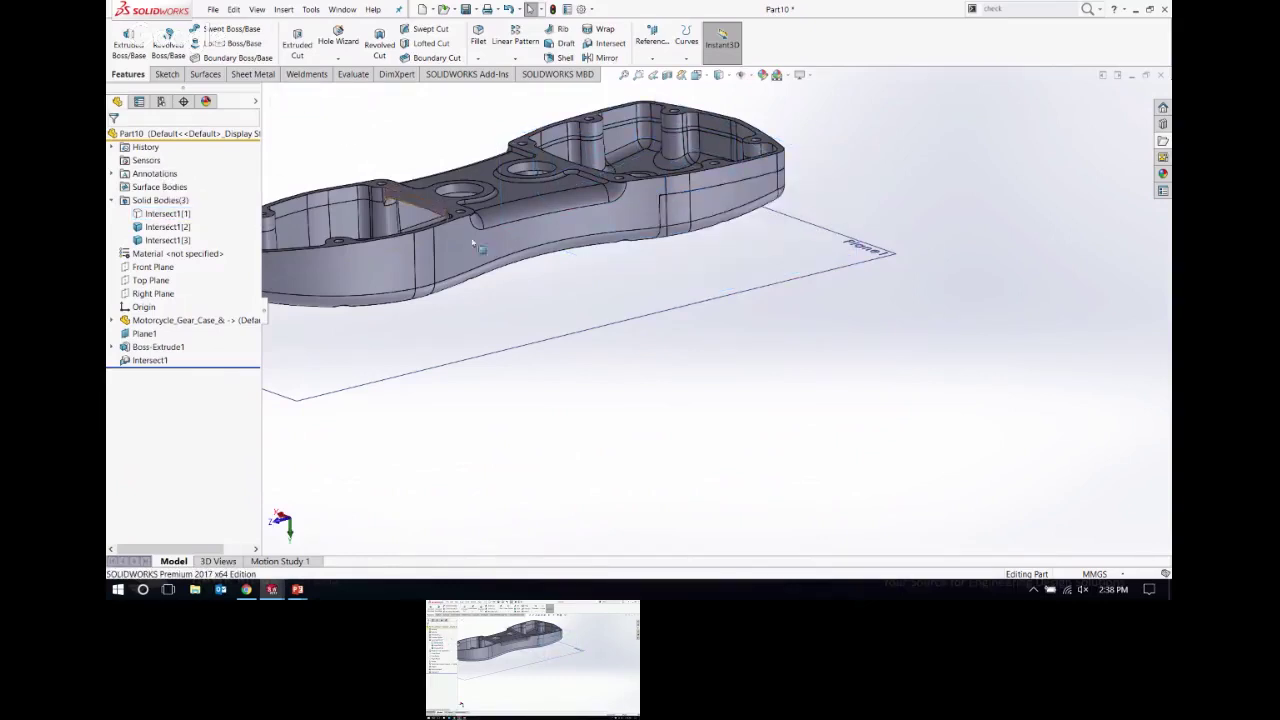
pyautogui.scroll(-2, 680, 118)
pyautogui.moveTo(680, 118); pyautogui.dragTo(607, 177, button='middle')
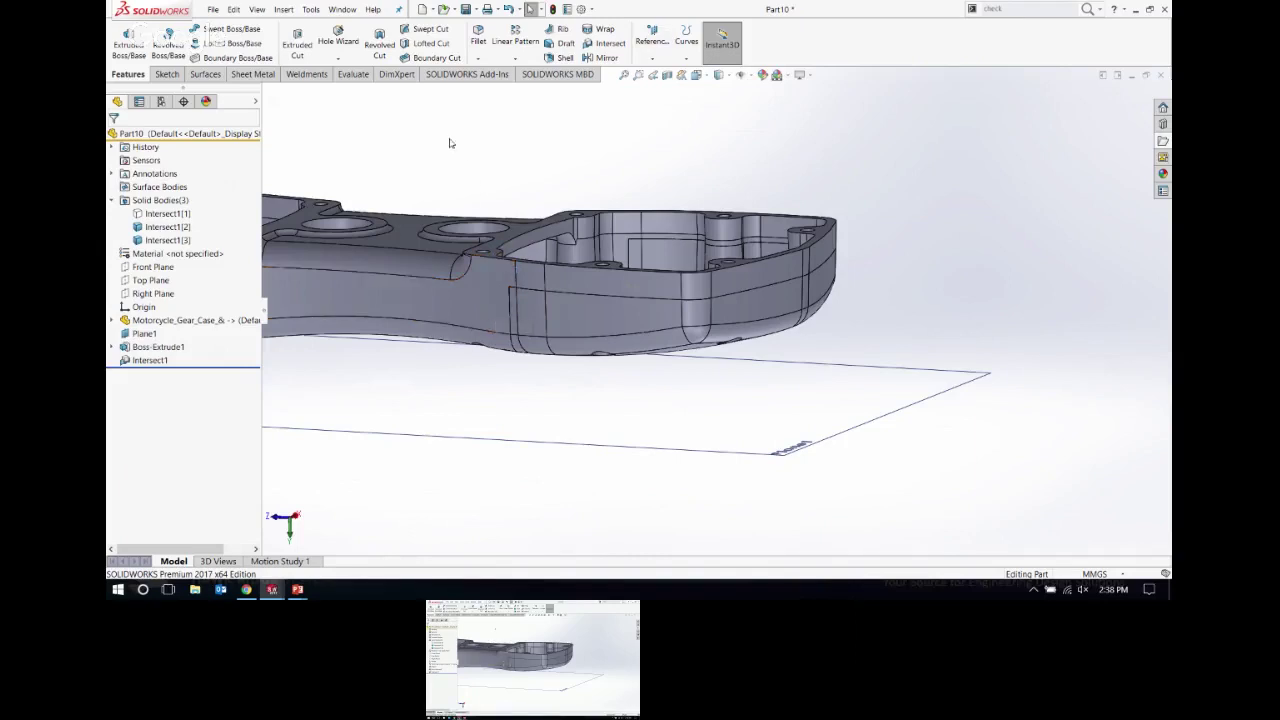
# Step: Combine the main case body and the case portion from the block into one body with the Add operation
pyautogui.click(284, 9)
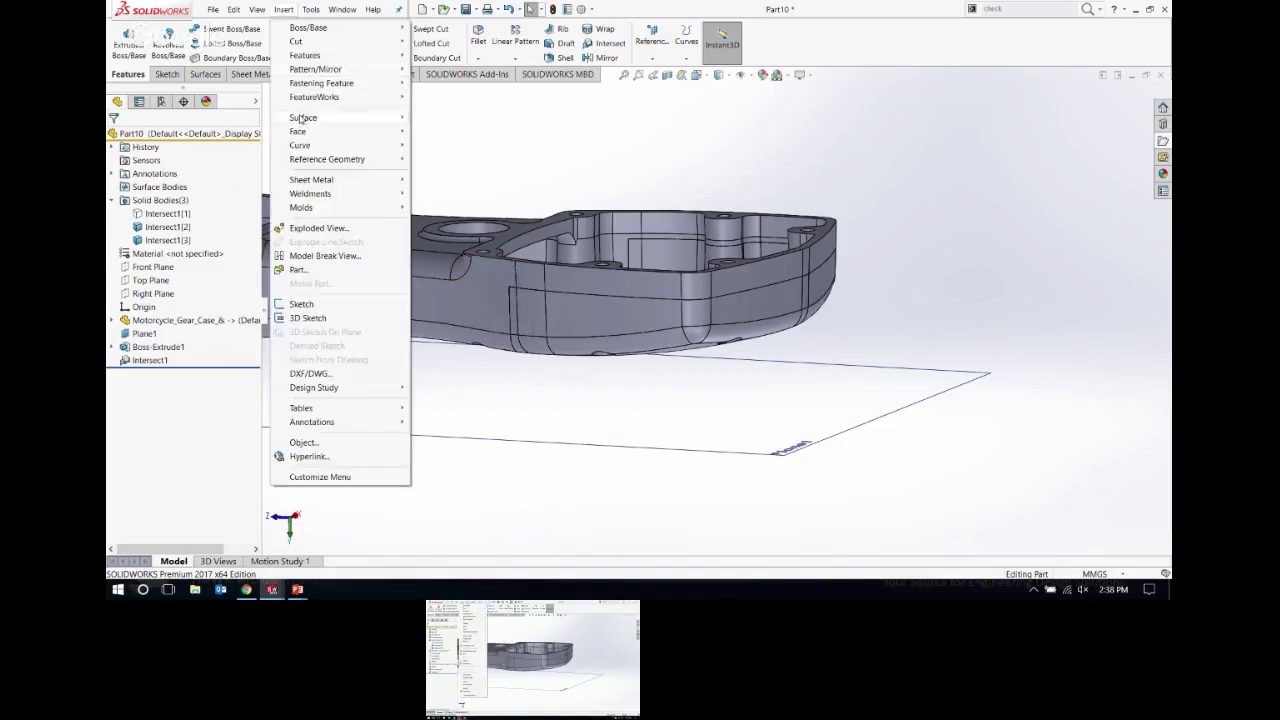
pyautogui.moveTo(325, 56)
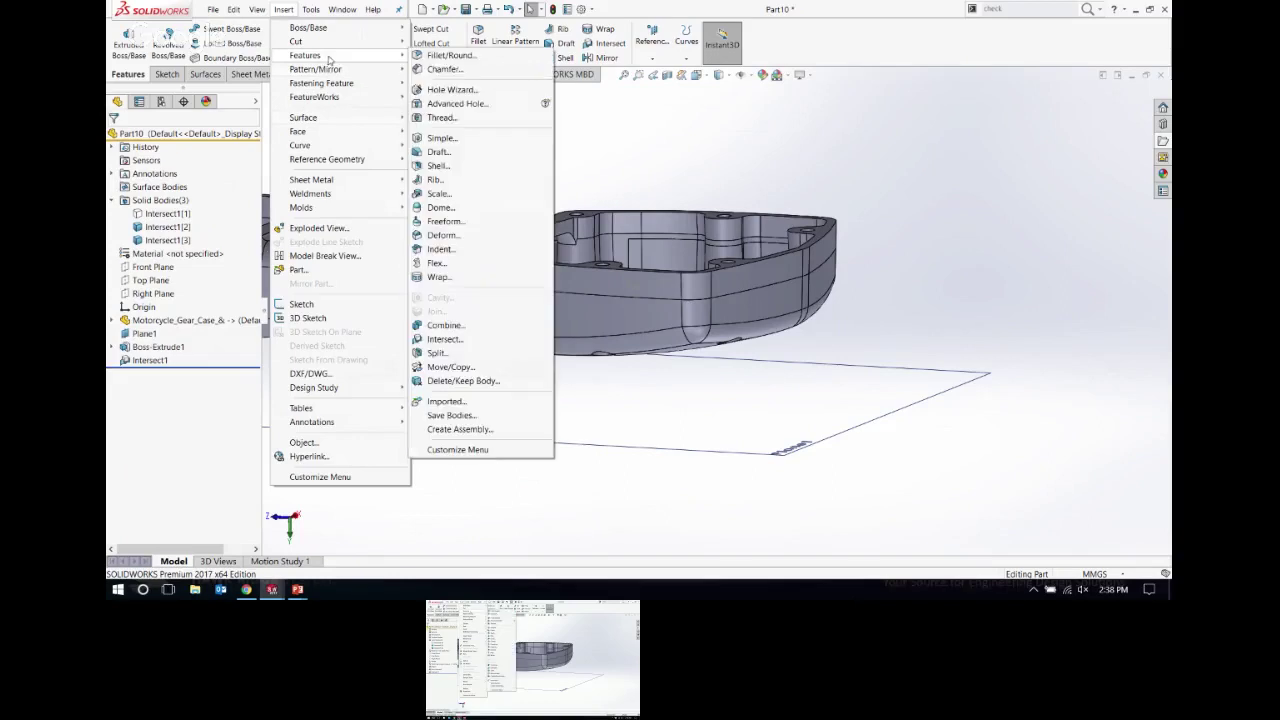
pyautogui.click(462, 326)
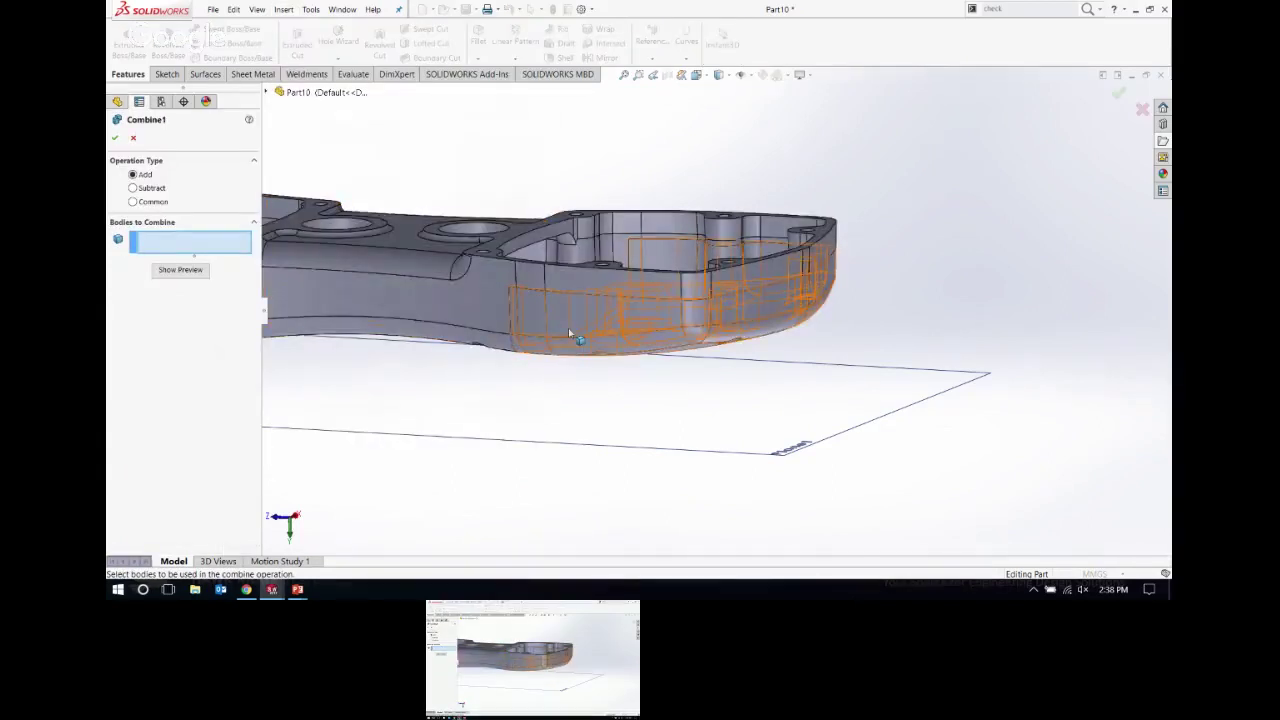
pyautogui.click(489, 315)
pyautogui.click(492, 314)
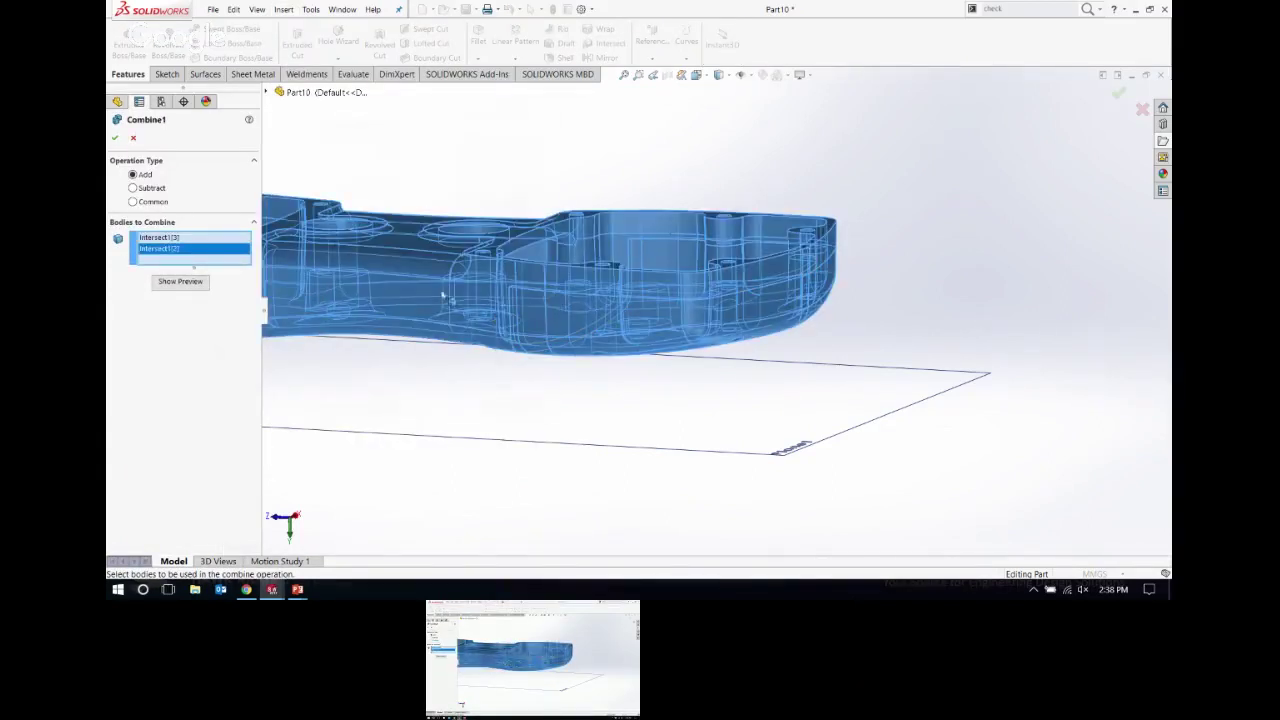
pyautogui.click(116, 139)
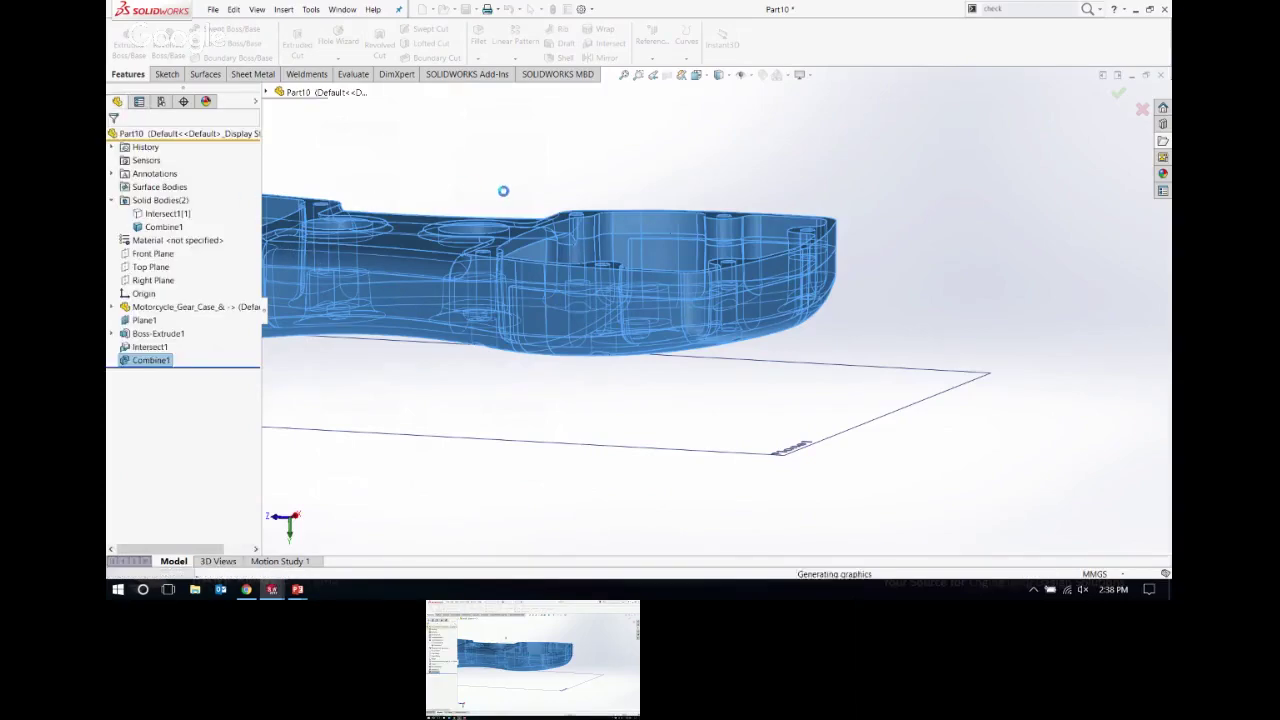
# Step: Hide the combined case body, show the fixture block body and inspect its pocket and pins
pyautogui.moveTo(620, 290); pyautogui.dragTo(524, 227, button='middle')
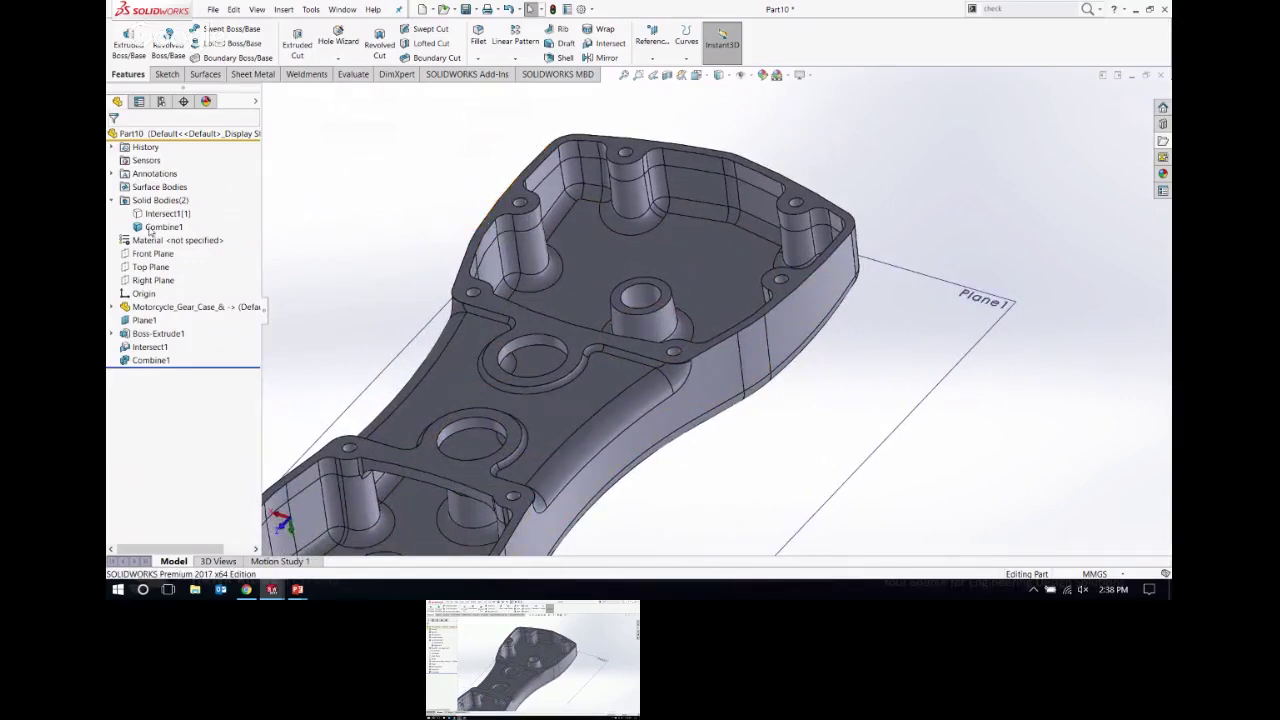
pyautogui.click(150, 227)
pyautogui.click(158, 206)
pyautogui.click(165, 213)
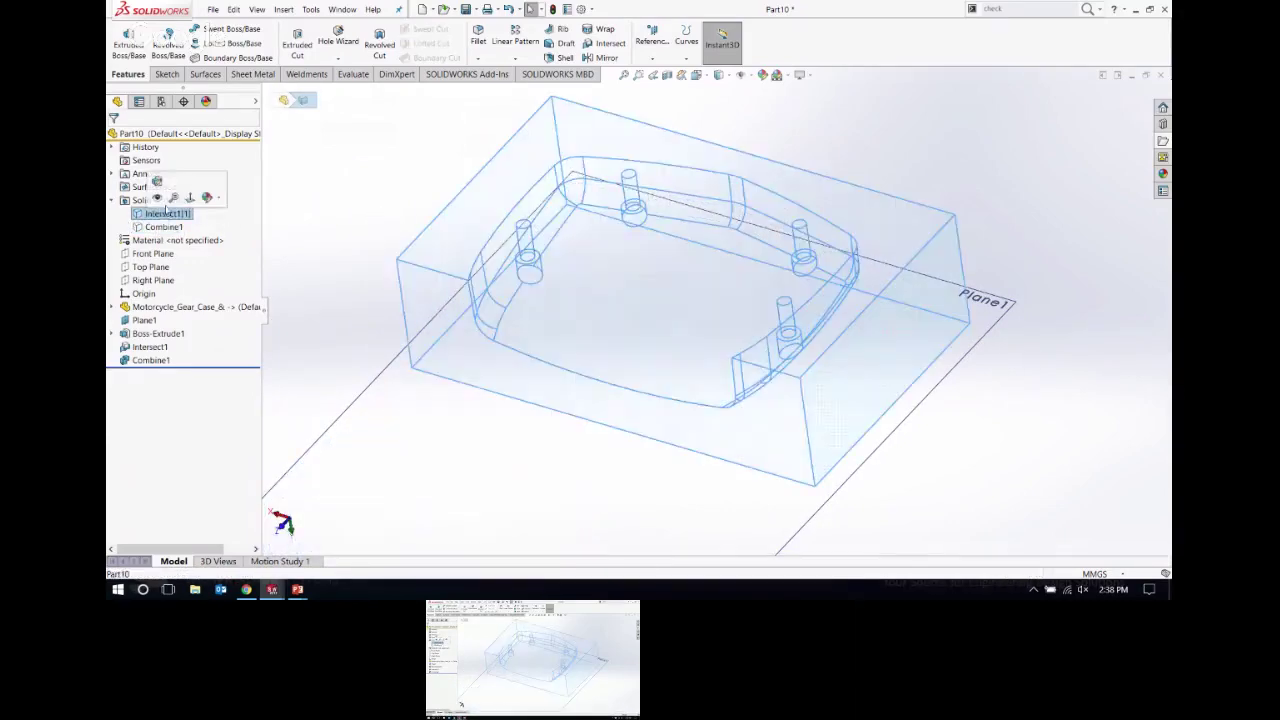
pyautogui.click(157, 197)
pyautogui.click(395, 254)
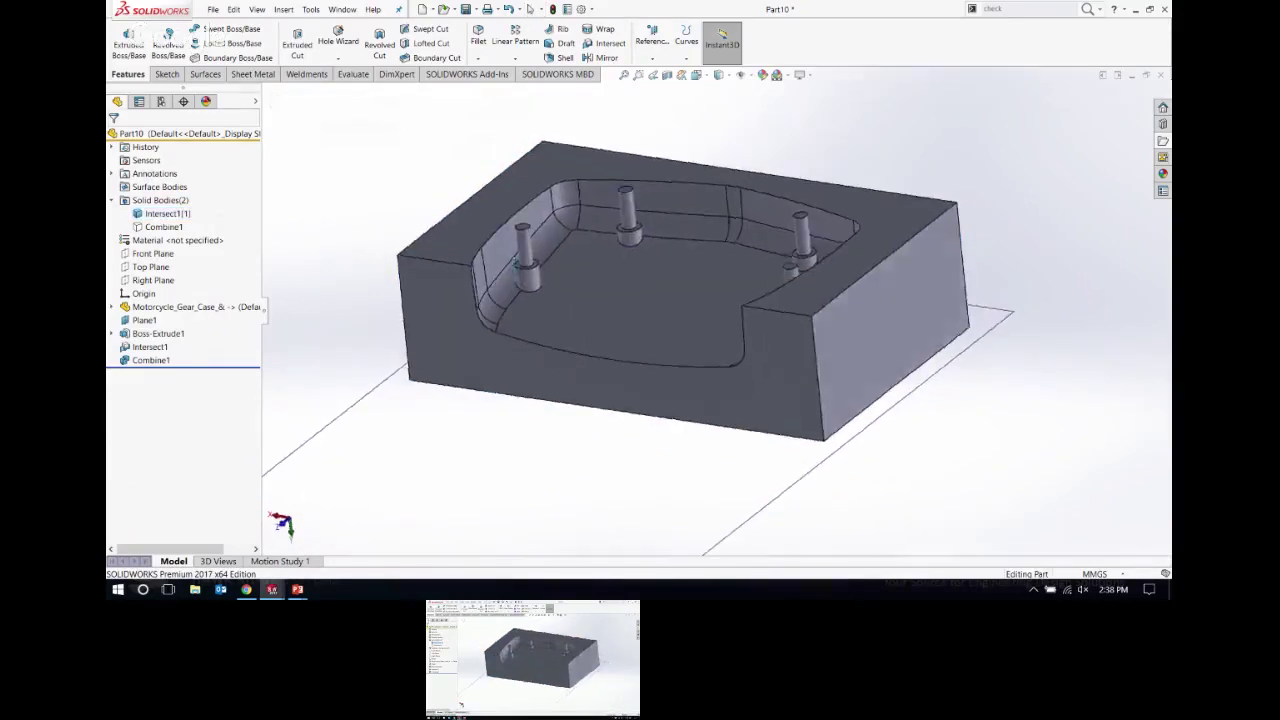
pyautogui.moveTo(516, 262); pyautogui.dragTo(549, 300, button='middle')
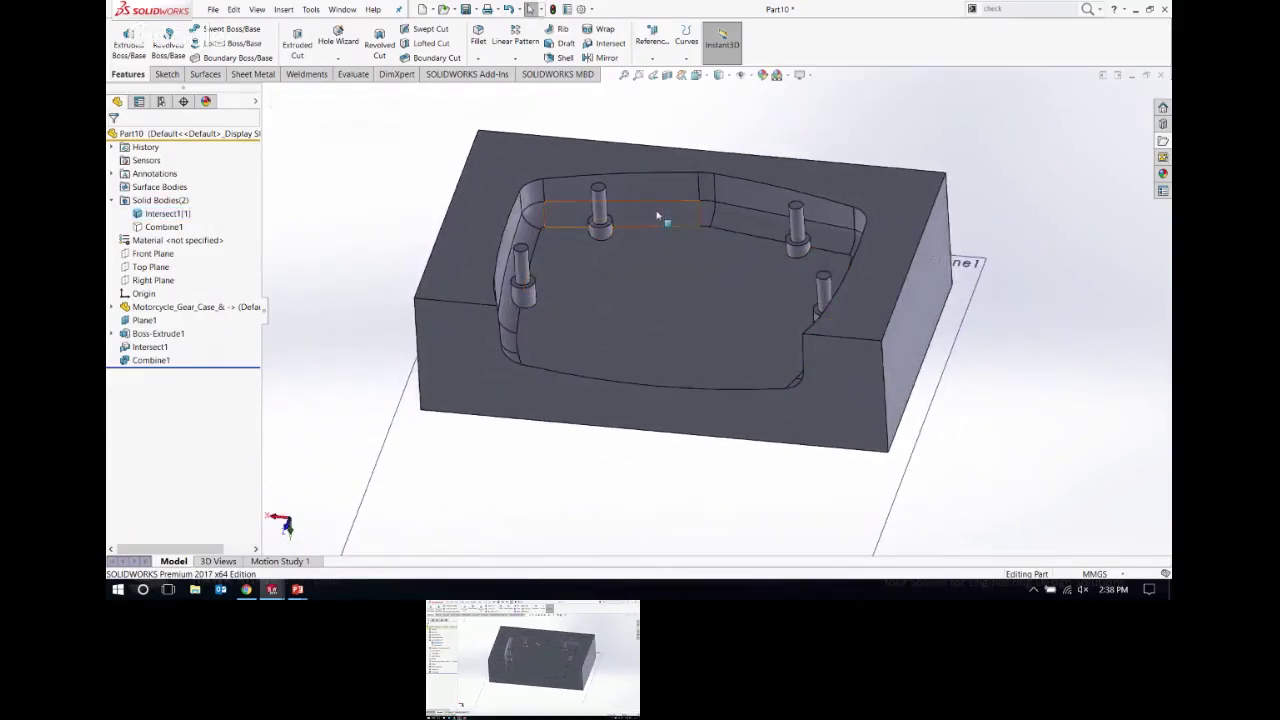
pyautogui.scroll(3, 657, 218)
pyautogui.scroll(-4, 654, 300)
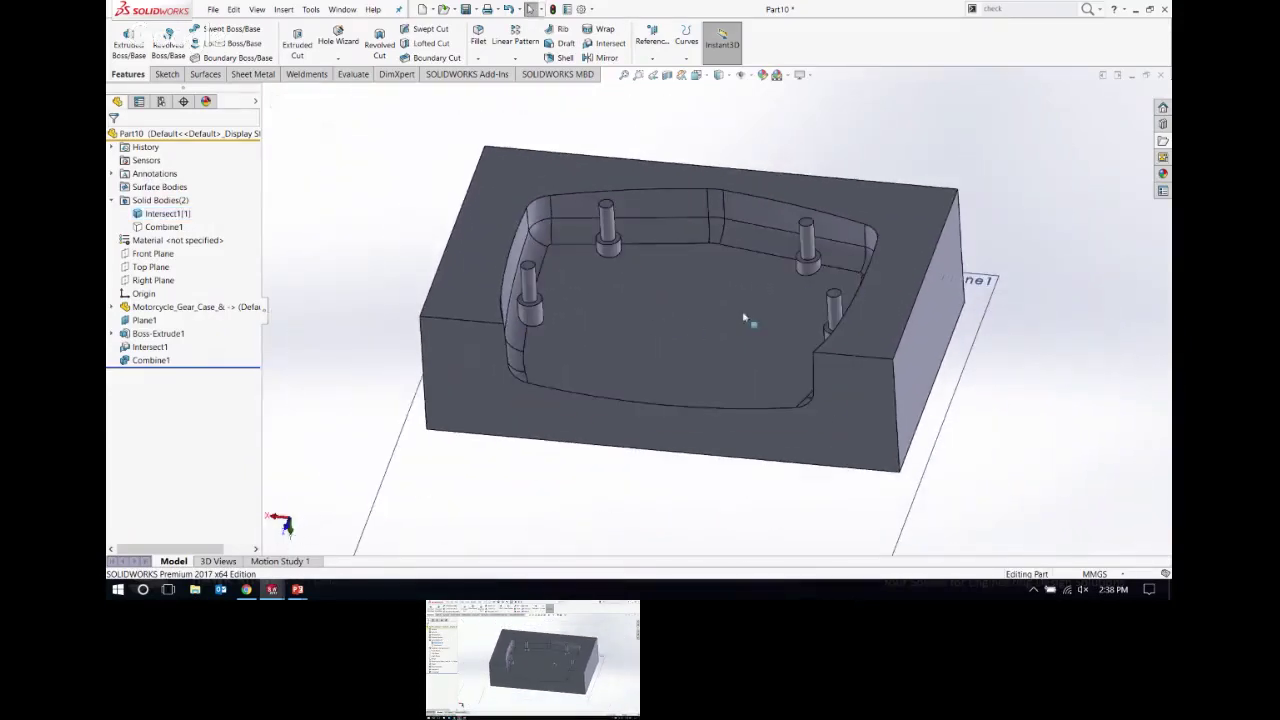
pyautogui.moveTo(744, 318); pyautogui.dragTo(390, 267, button='middle')
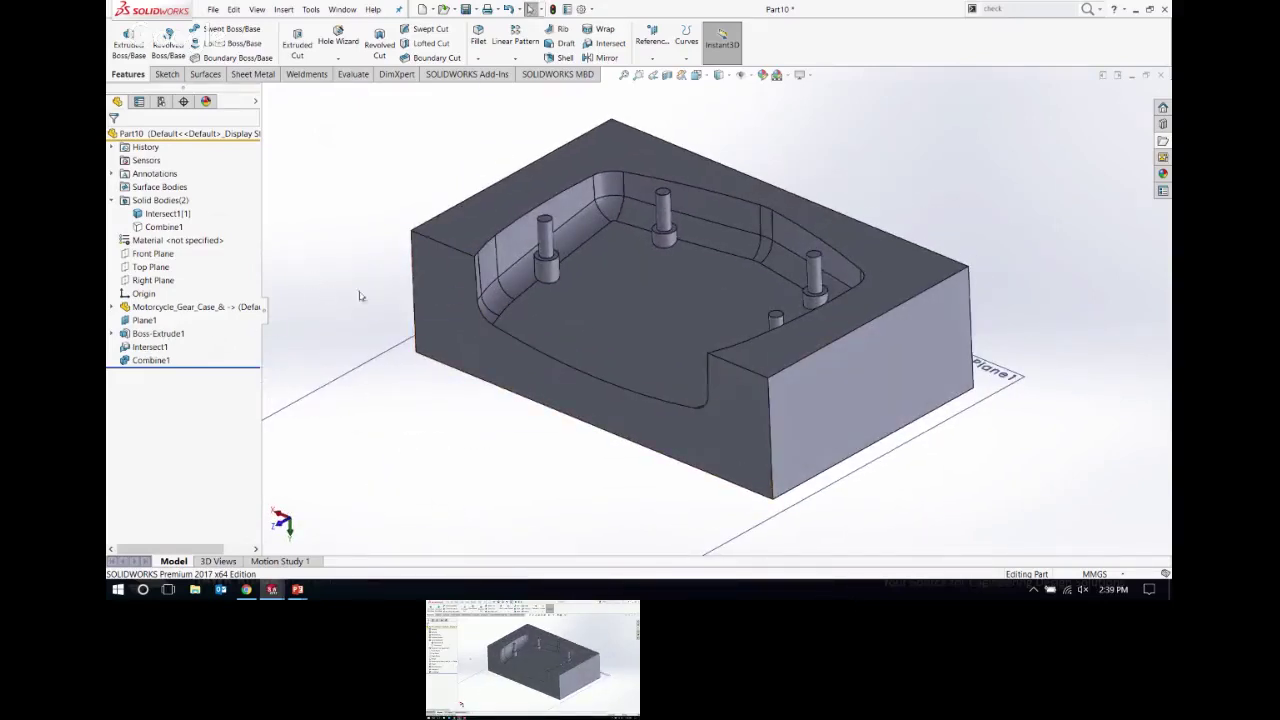
# Step: Remove one stepped pin from the block's pocket by deleting its four faces with Delete Face and the Delete and Patch option
pyautogui.scroll(-3, 609, 251)
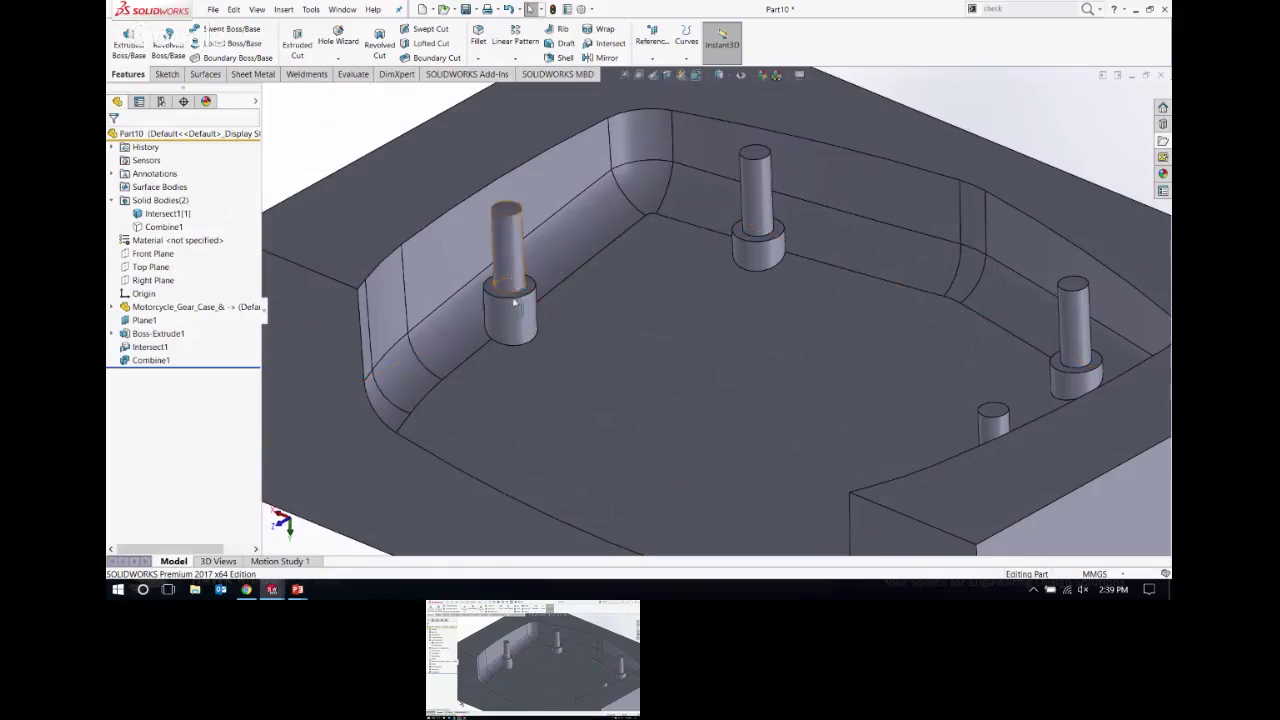
pyautogui.moveTo(514, 303)
pyautogui.mouseDown(button='middle')
pyautogui.moveTo(530, 260)
pyautogui.moveTo(518, 322)
pyautogui.mouseUp(button='middle')
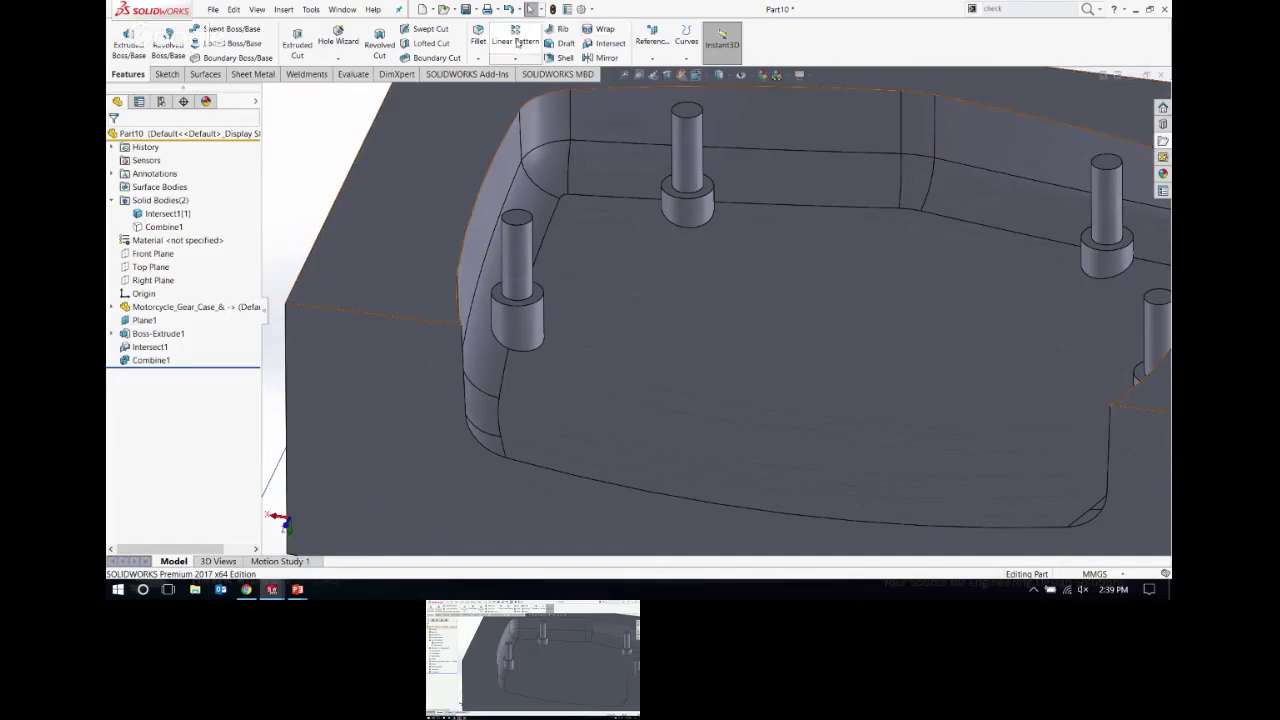
pyautogui.click(205, 74)
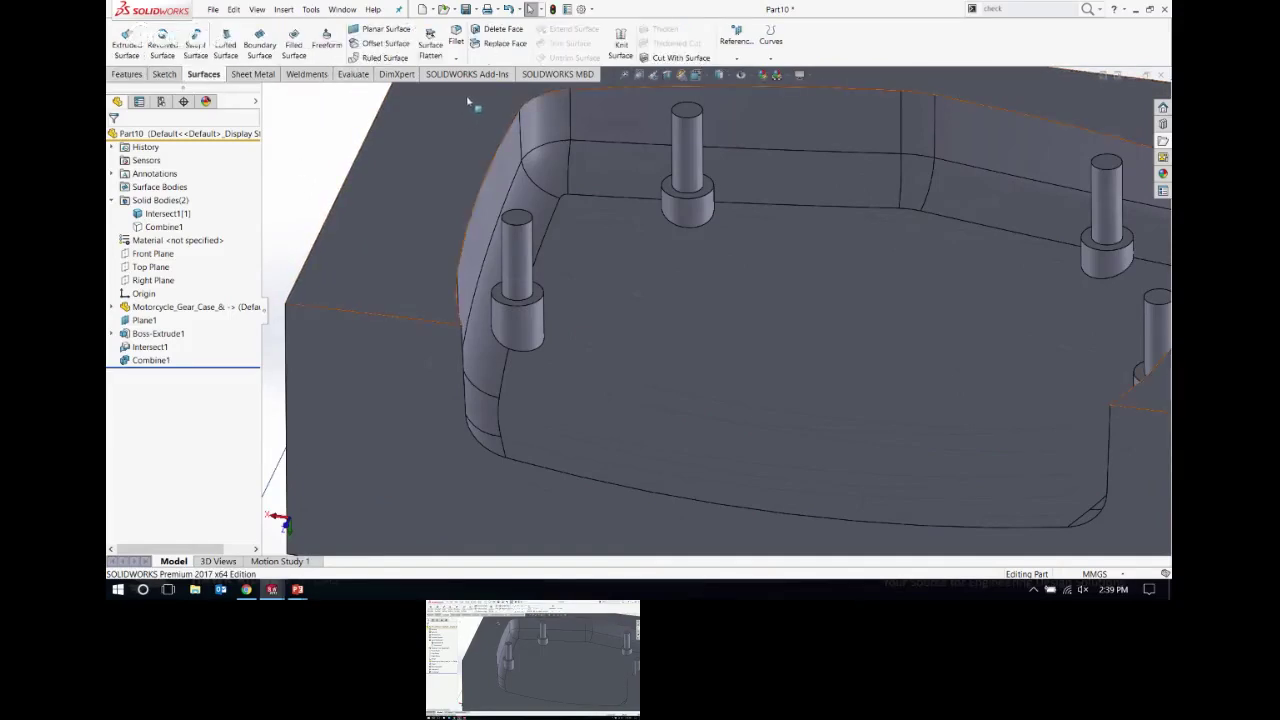
pyautogui.click(495, 29)
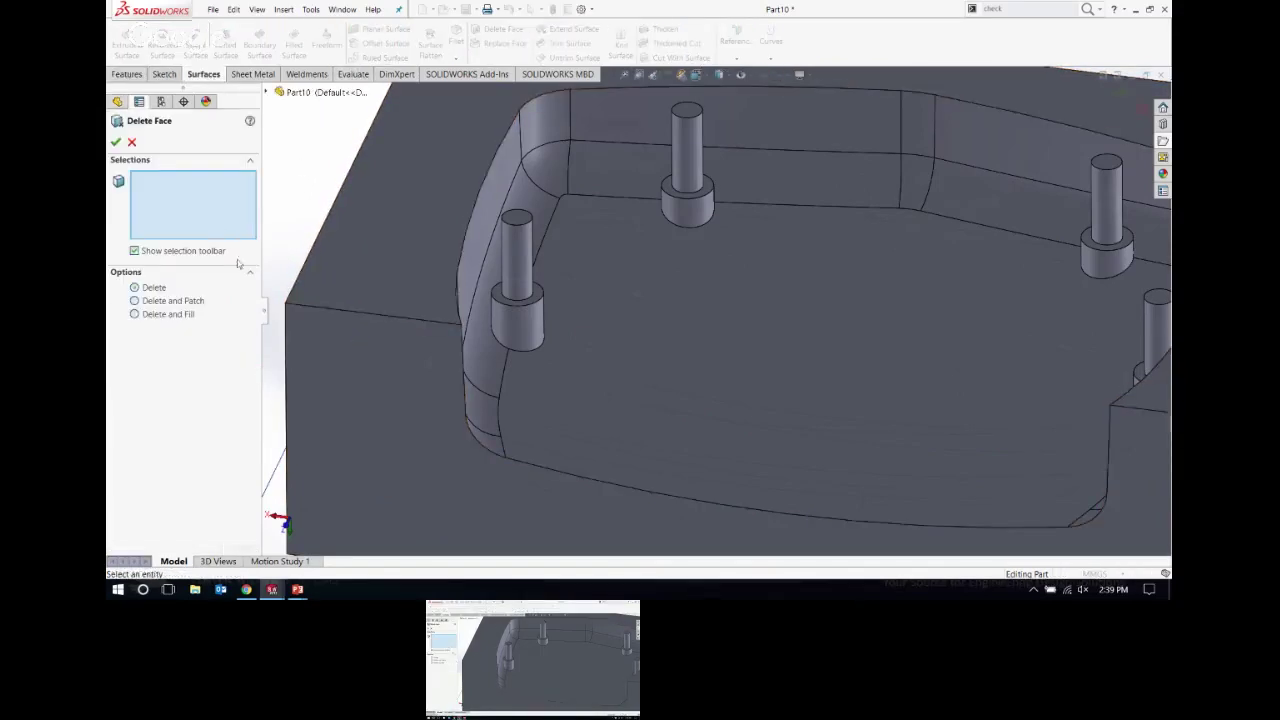
pyautogui.click(520, 222)
pyautogui.click(517, 255)
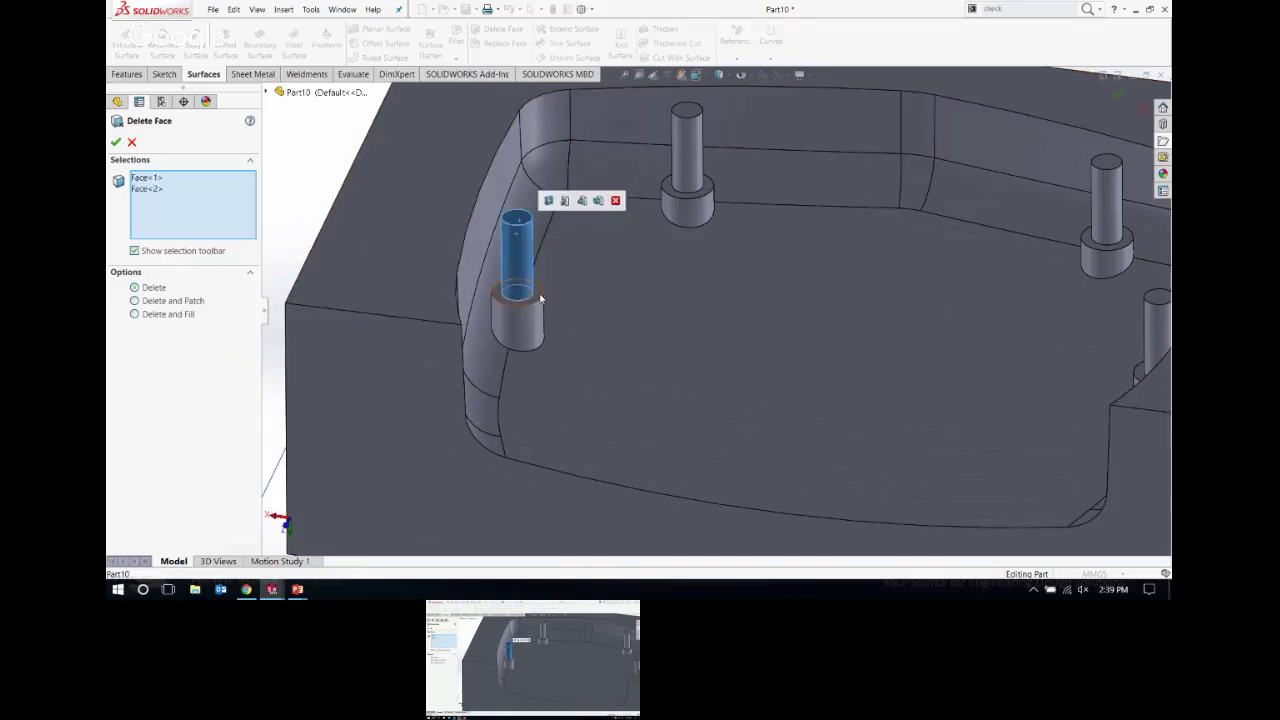
pyautogui.click(520, 320)
pyautogui.click(518, 292)
pyautogui.moveTo(586, 326); pyautogui.dragTo(500, 360, button='middle')
pyautogui.click(172, 301)
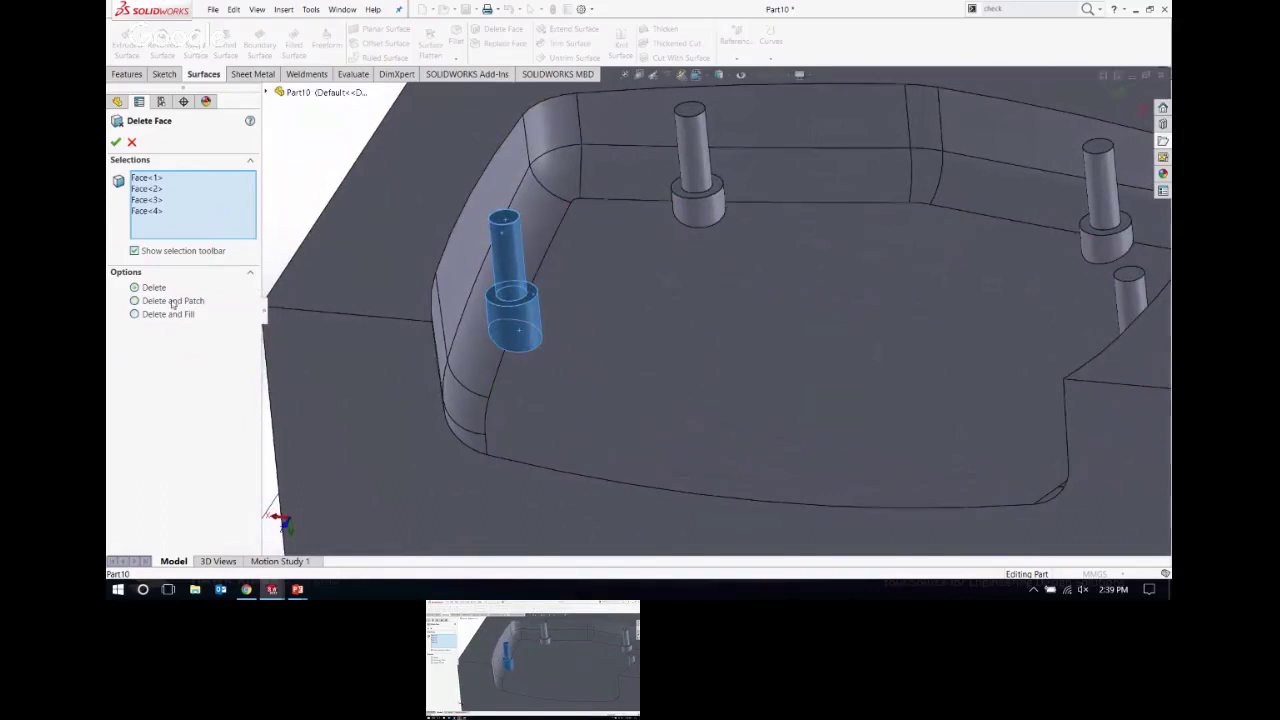
pyautogui.click(116, 142)
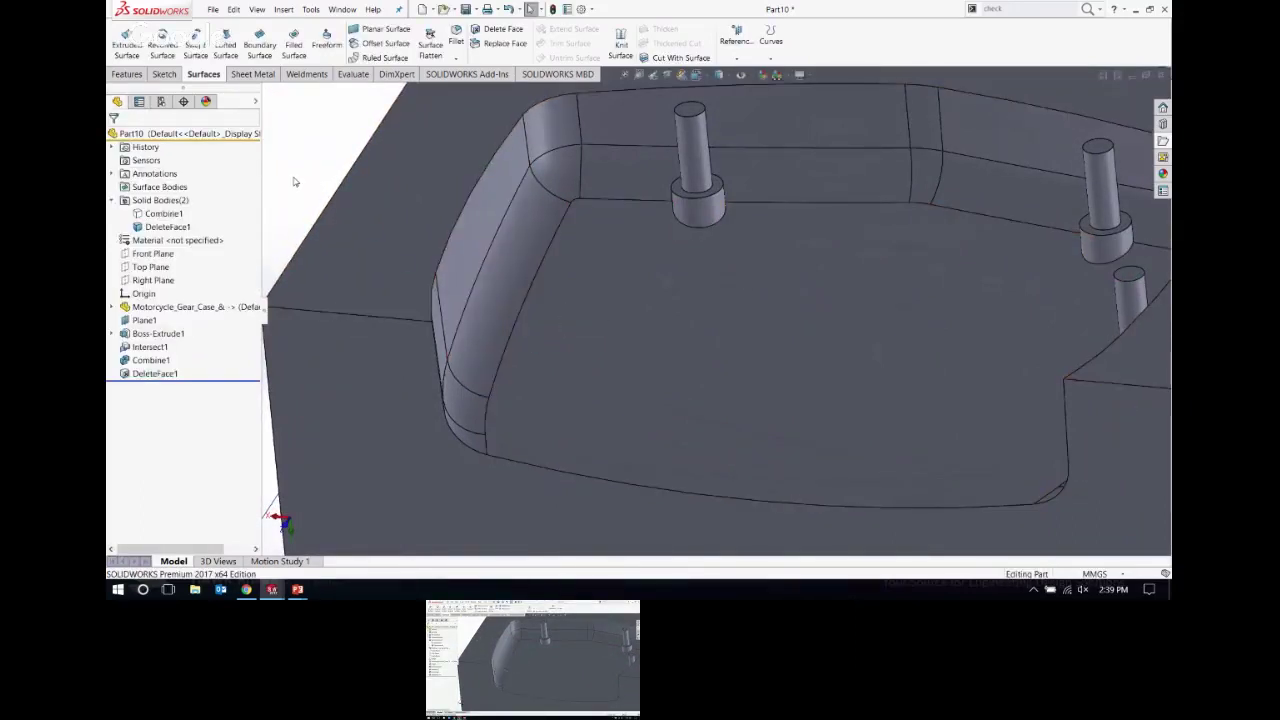
# Step: Inspect the fixture block's pocket floor and remaining pins from several angles
pyautogui.hotkey('ctrl', '7')
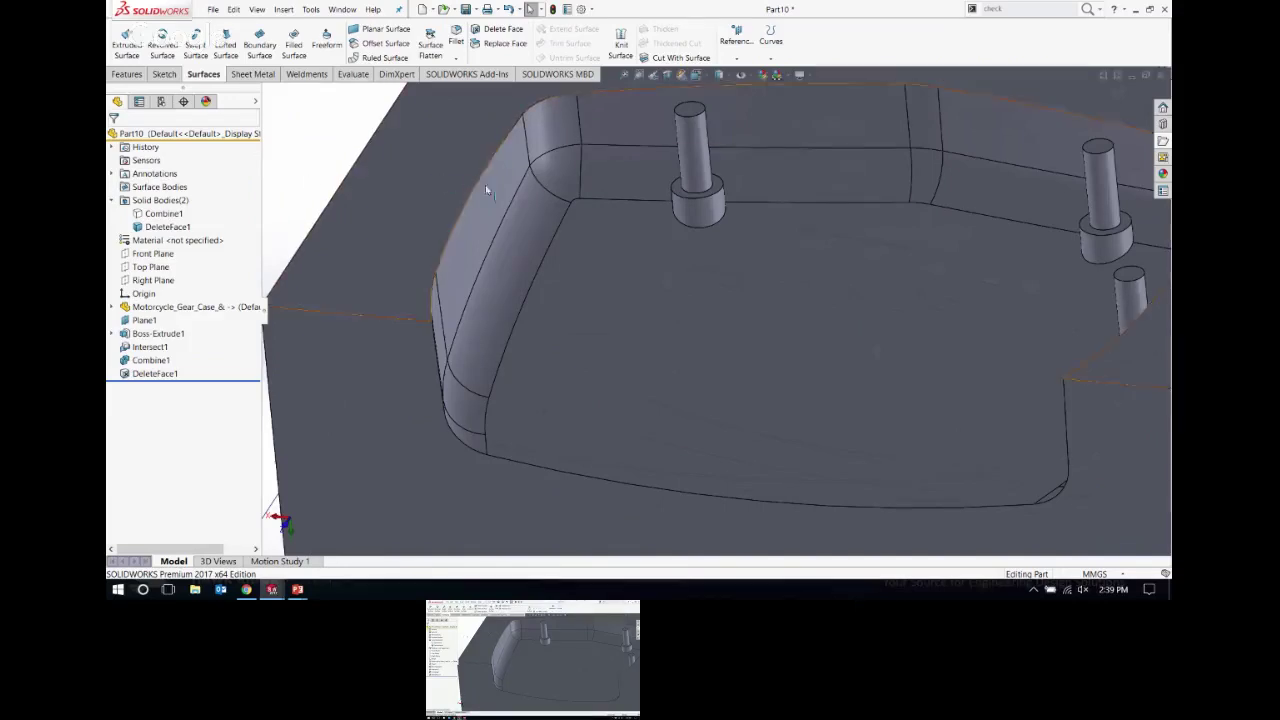
pyautogui.moveTo(962, 255); pyautogui.dragTo(366, 215, button='middle')
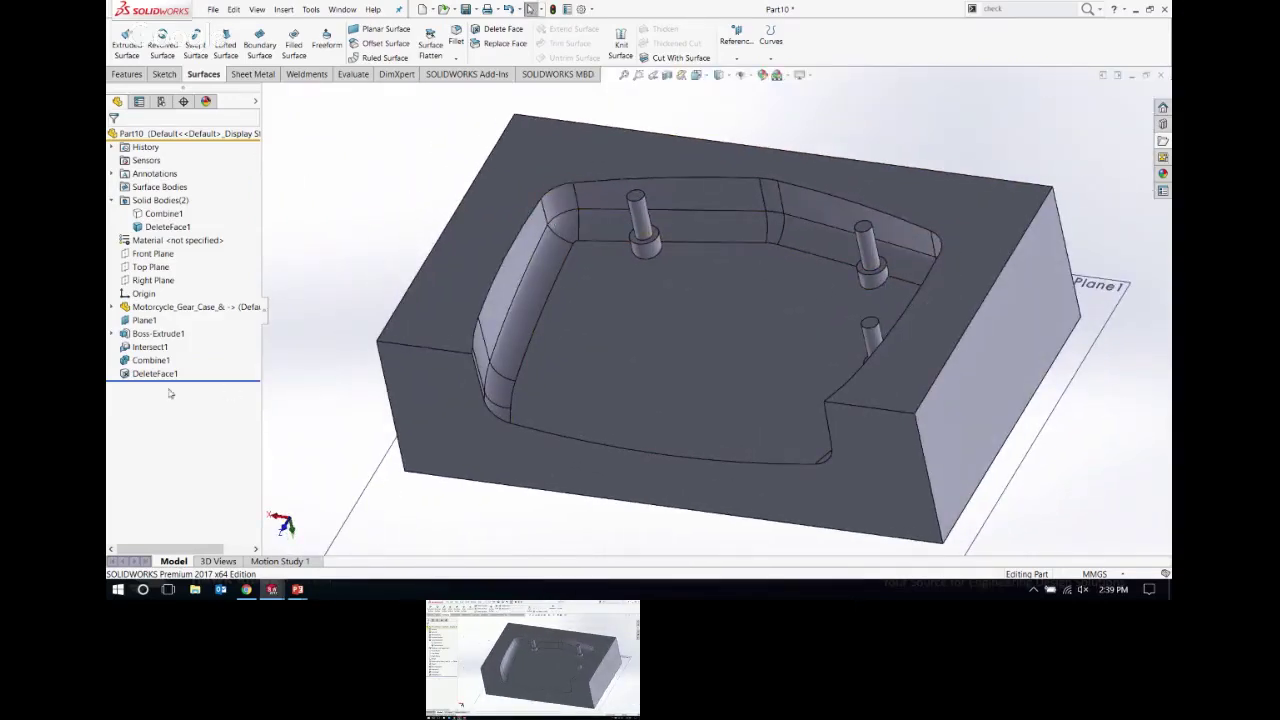
pyautogui.click(155, 373)
pyautogui.click(445, 141)
pyautogui.moveTo(563, 288); pyautogui.dragTo(397, 232, button='middle')
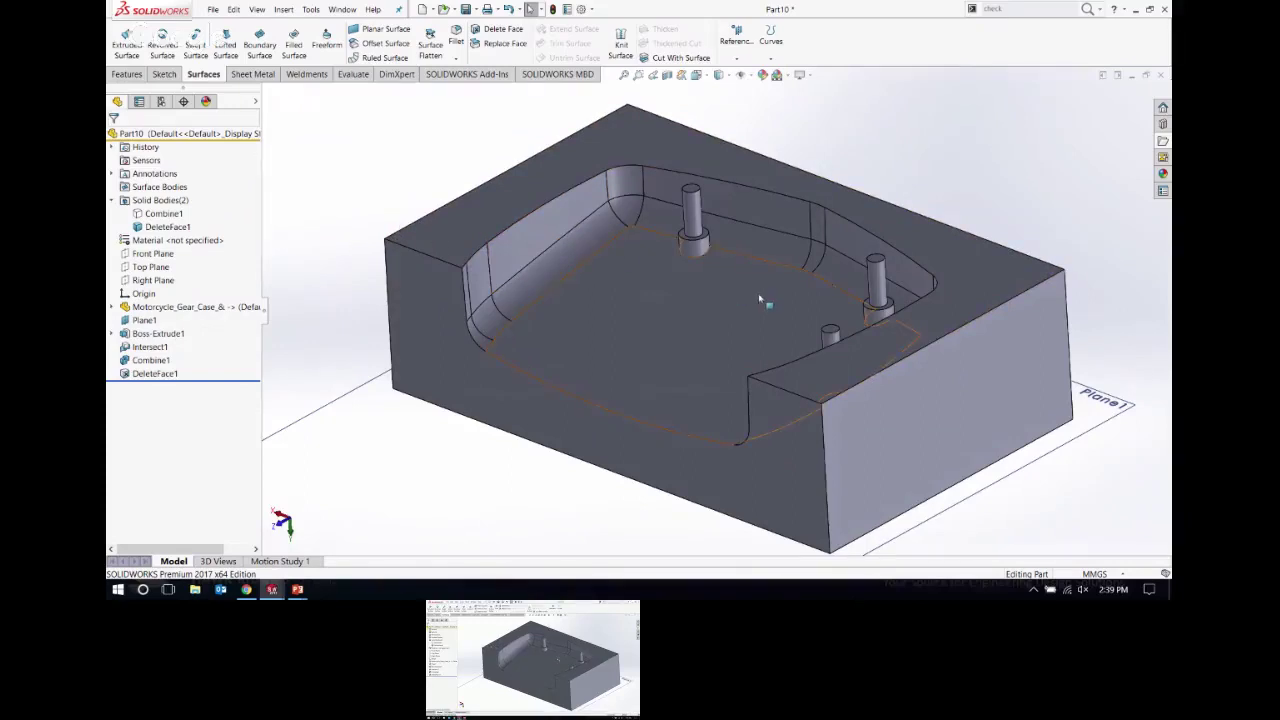
pyautogui.moveTo(763, 294); pyautogui.dragTo(695, 313, button='middle')
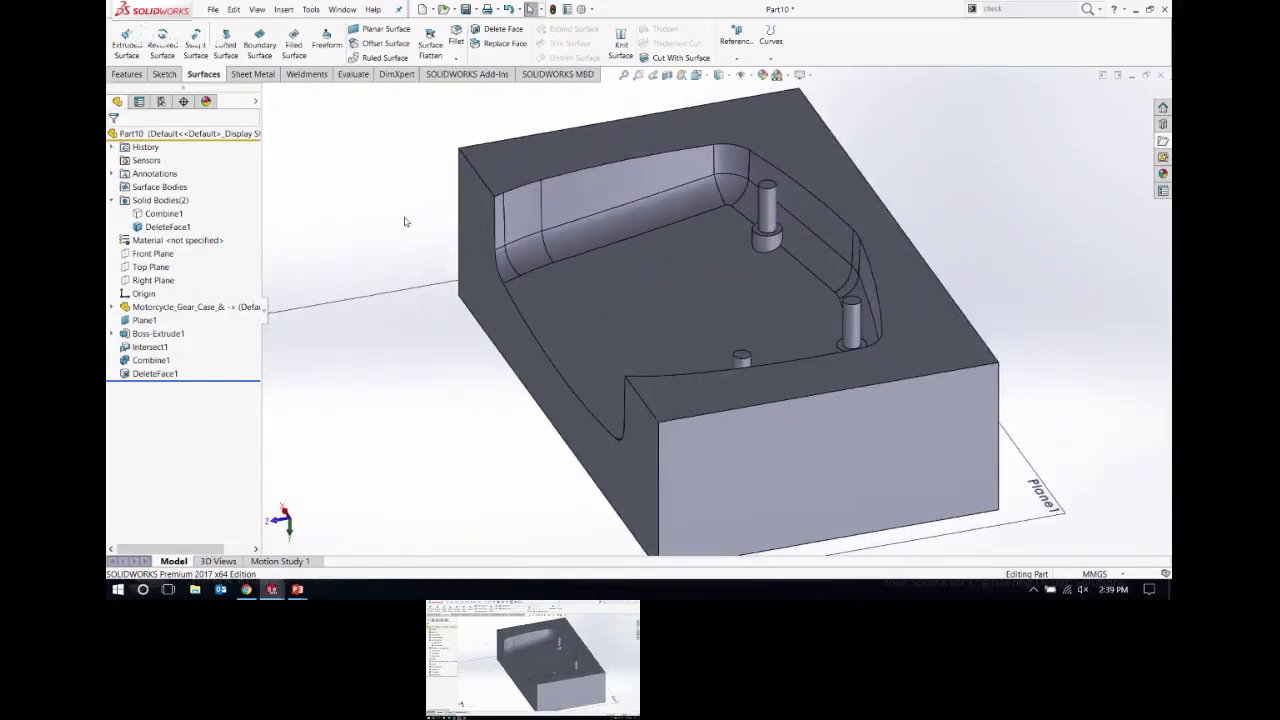
pyautogui.press('f')
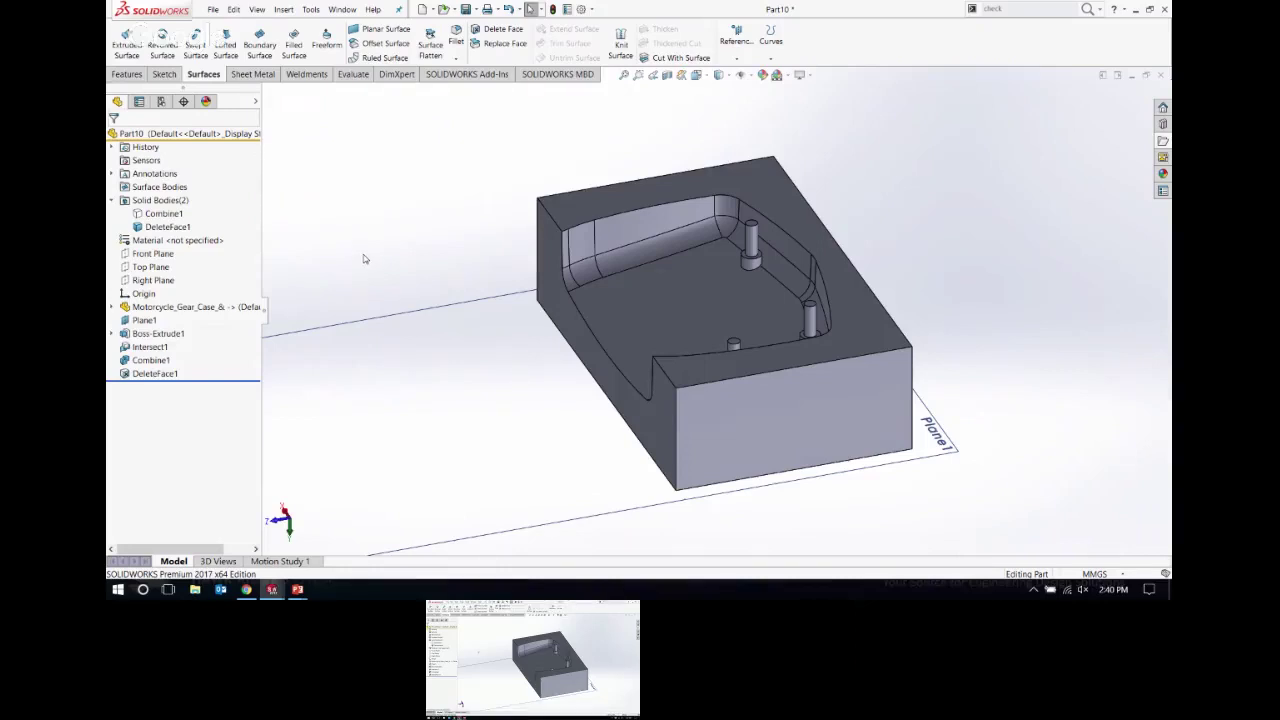
# Step: Open the Intersect feature's definition to review its selections and excluded regions, and close it without changes
pyautogui.click(140, 347)
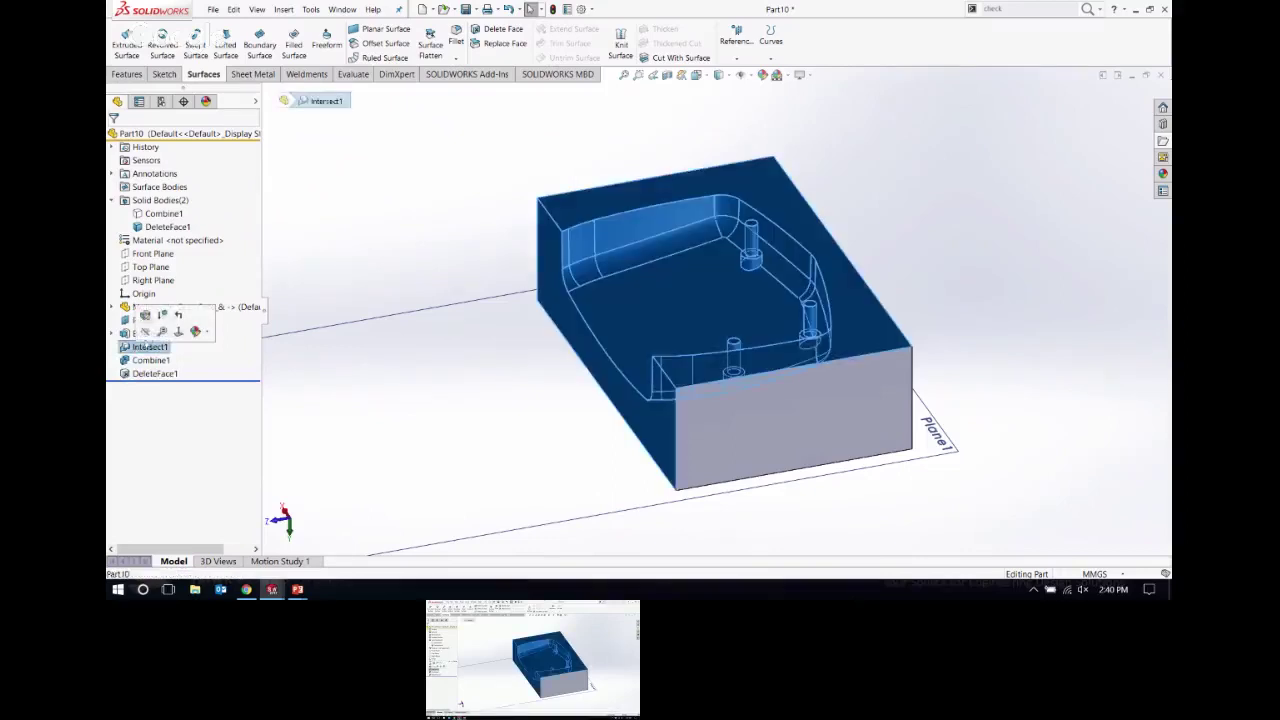
pyautogui.click(145, 315)
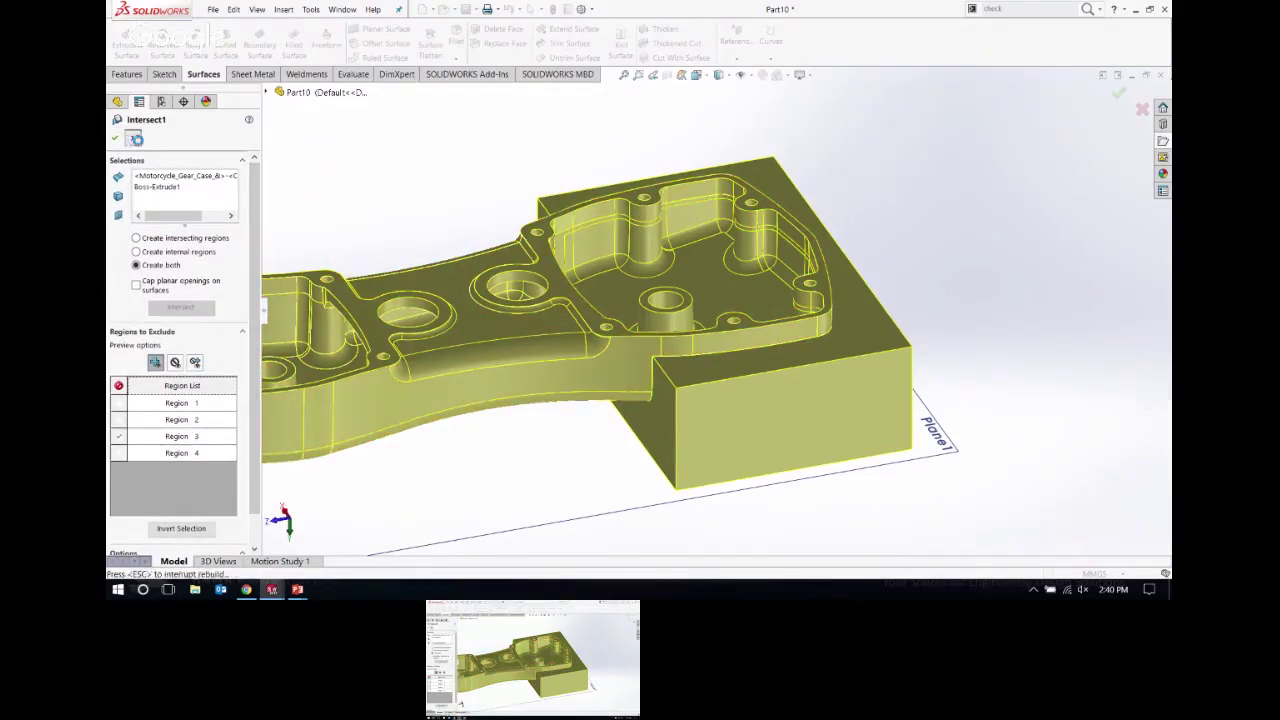
pyautogui.click(116, 137)
pyautogui.click(330, 150)
pyautogui.press('z')
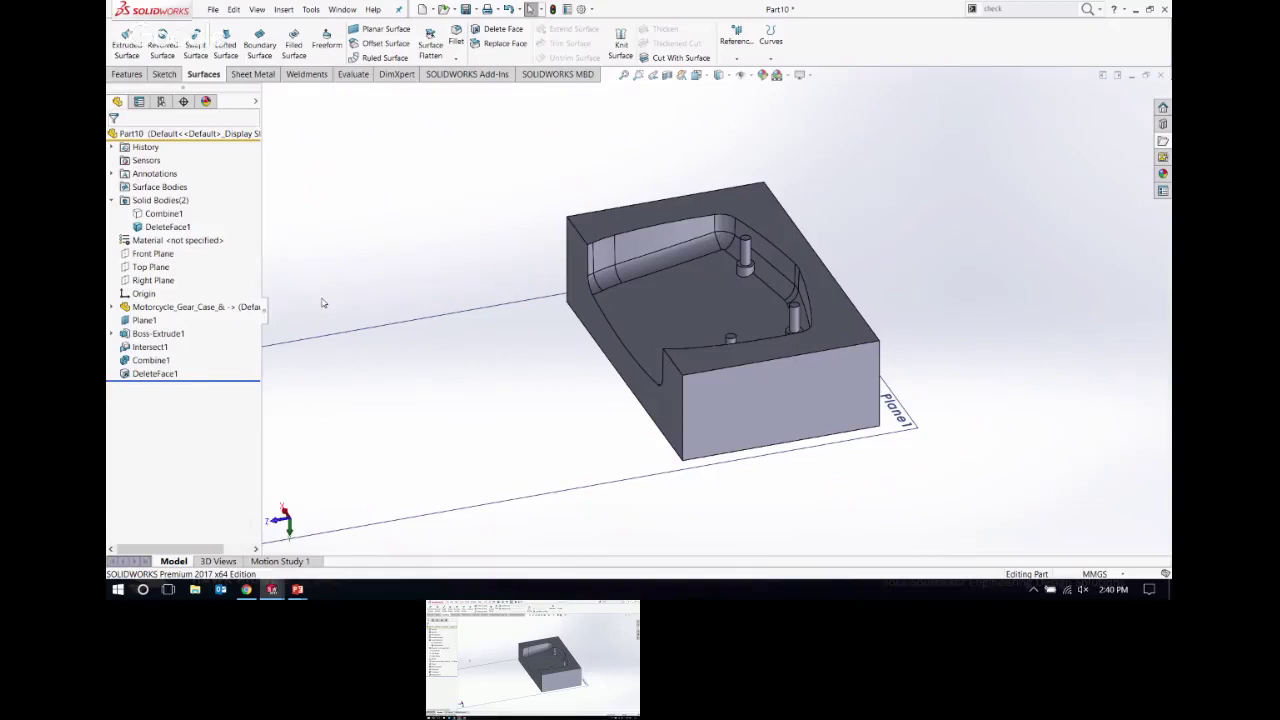
# Step: Suppress the Intersect, Combine and Delete Face features together to restore the original case and block bodies
pyautogui.click(155, 374)
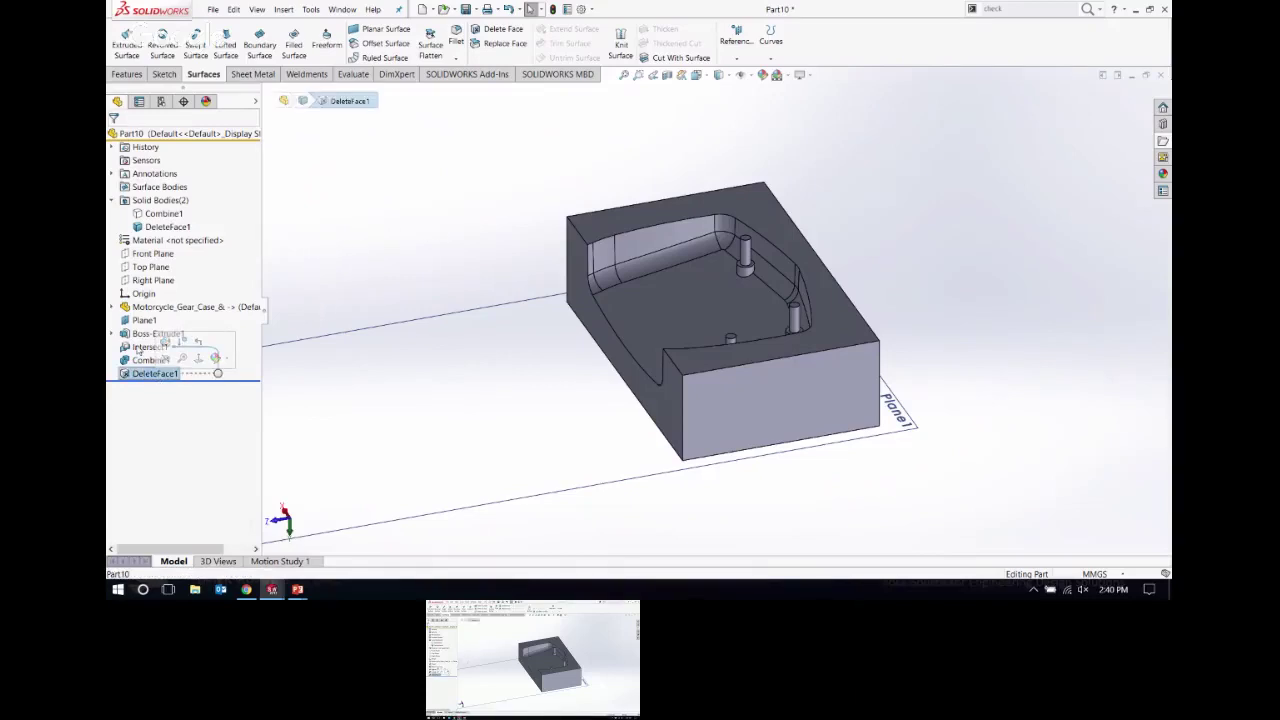
pyautogui.keyDown('shift'); pyautogui.click(140, 347); pyautogui.keyUp('shift')
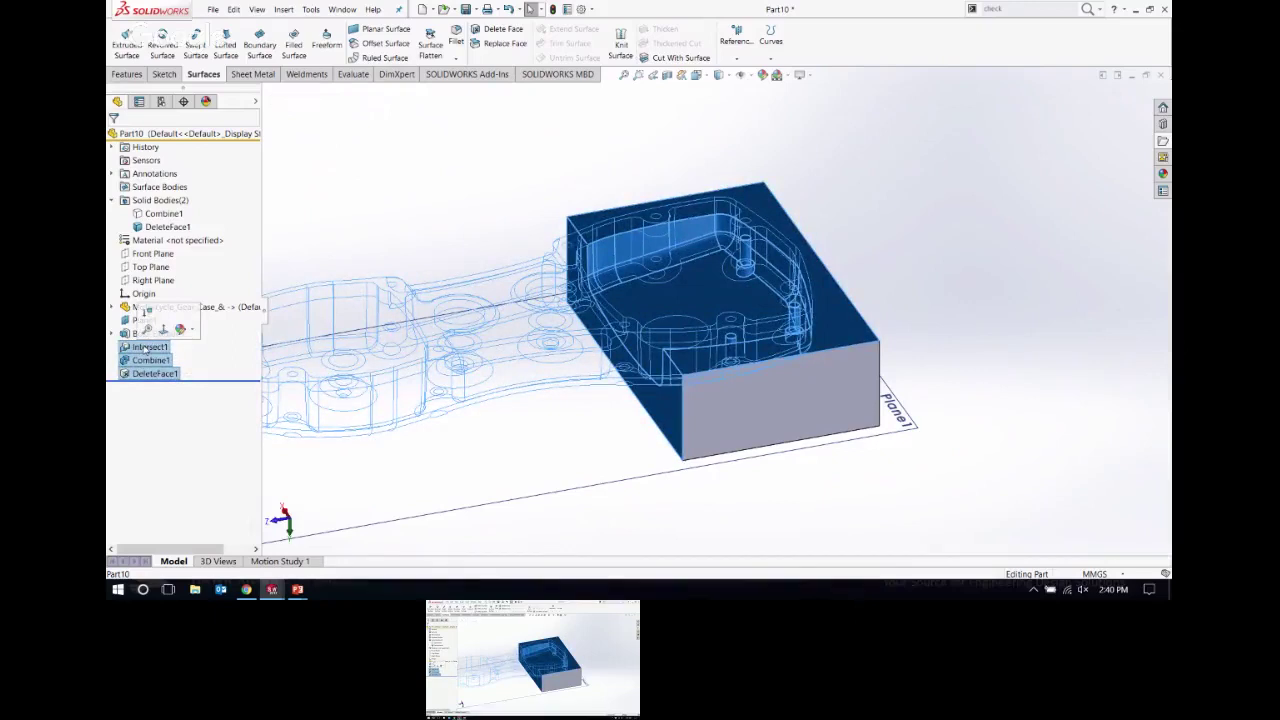
pyautogui.click(147, 314)
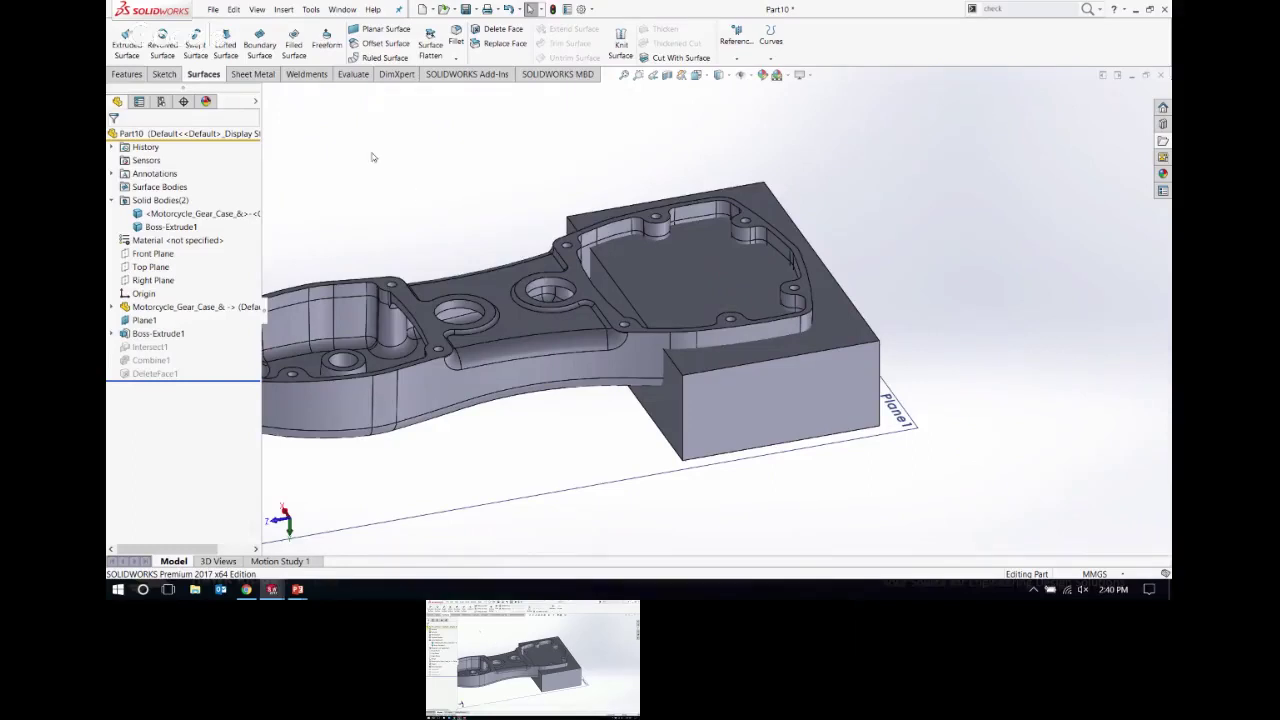
# Step: Set up a Combine feature with the Subtract operation, using the fixture block as main body and the gear case as the body to subtract
pyautogui.click(285, 10)
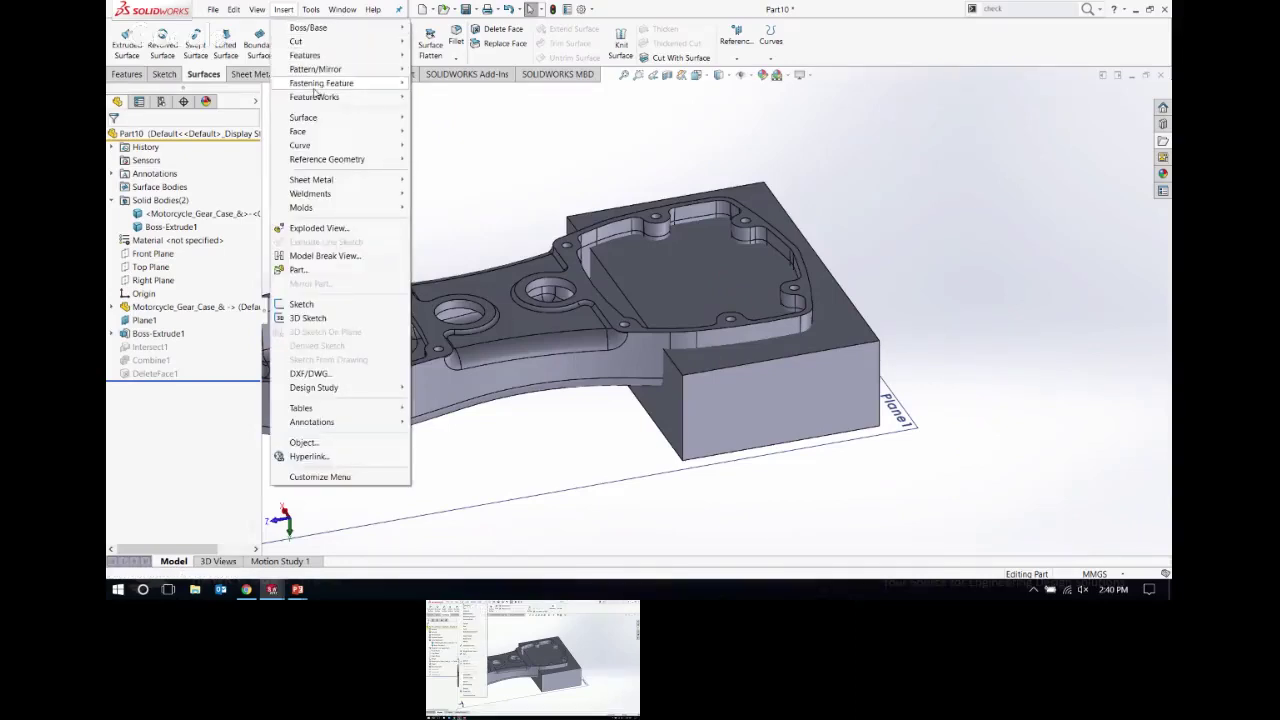
pyautogui.moveTo(330, 55)
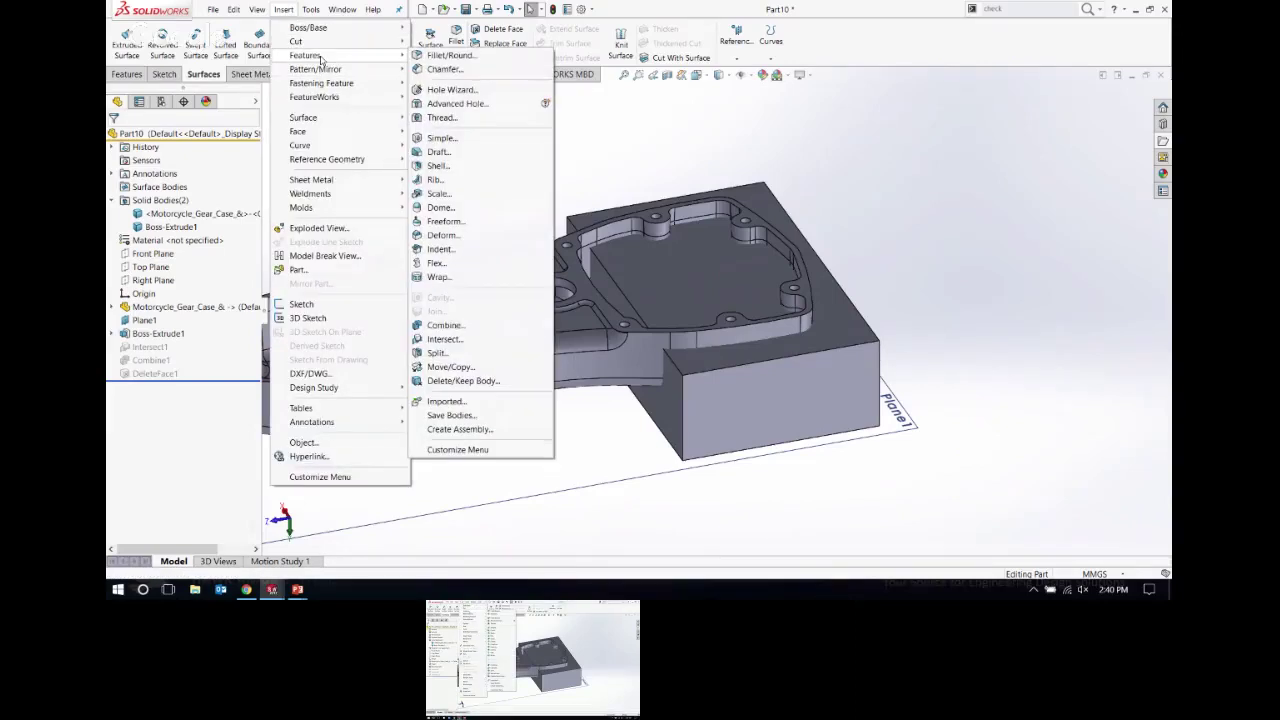
pyautogui.click(444, 325)
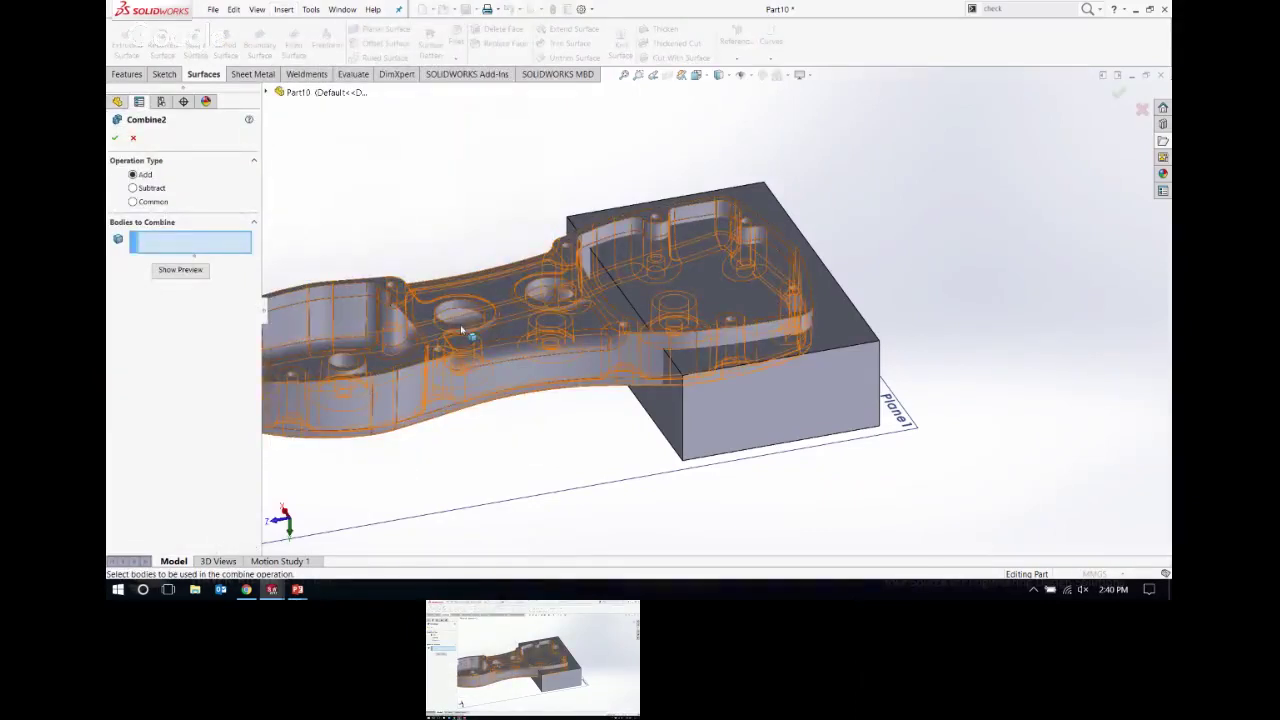
pyautogui.click(152, 188)
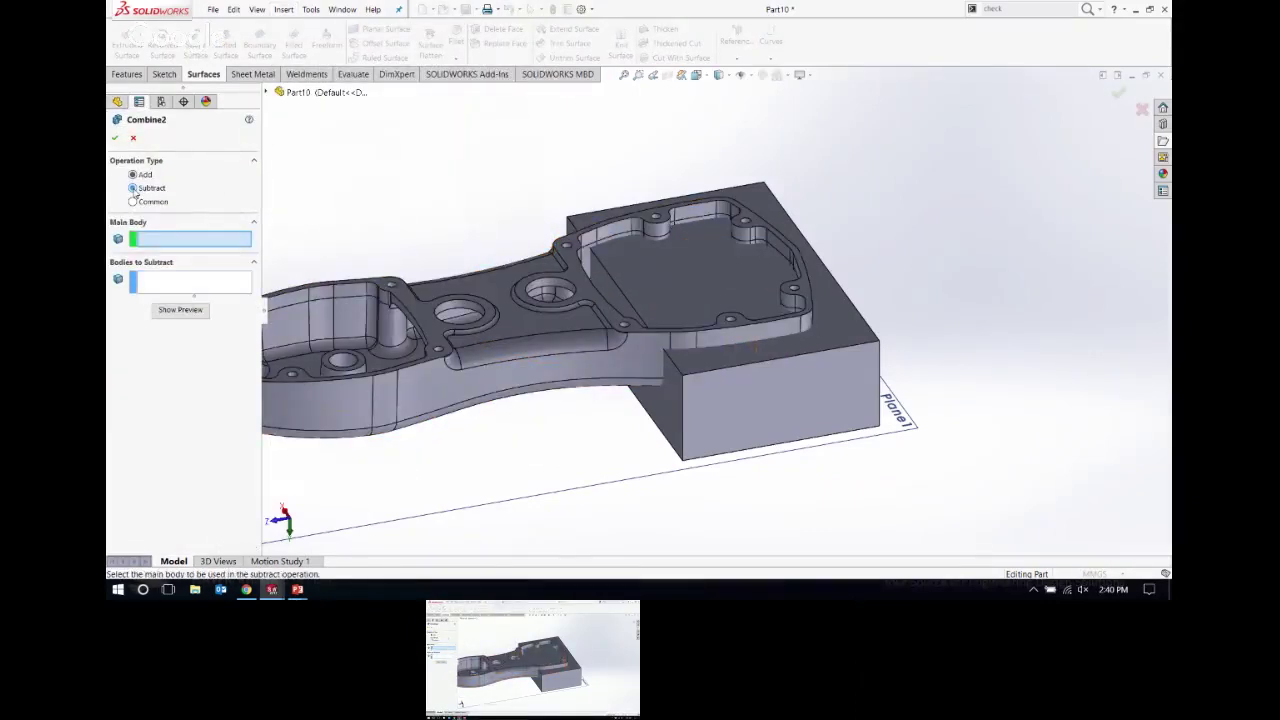
pyautogui.click(822, 402)
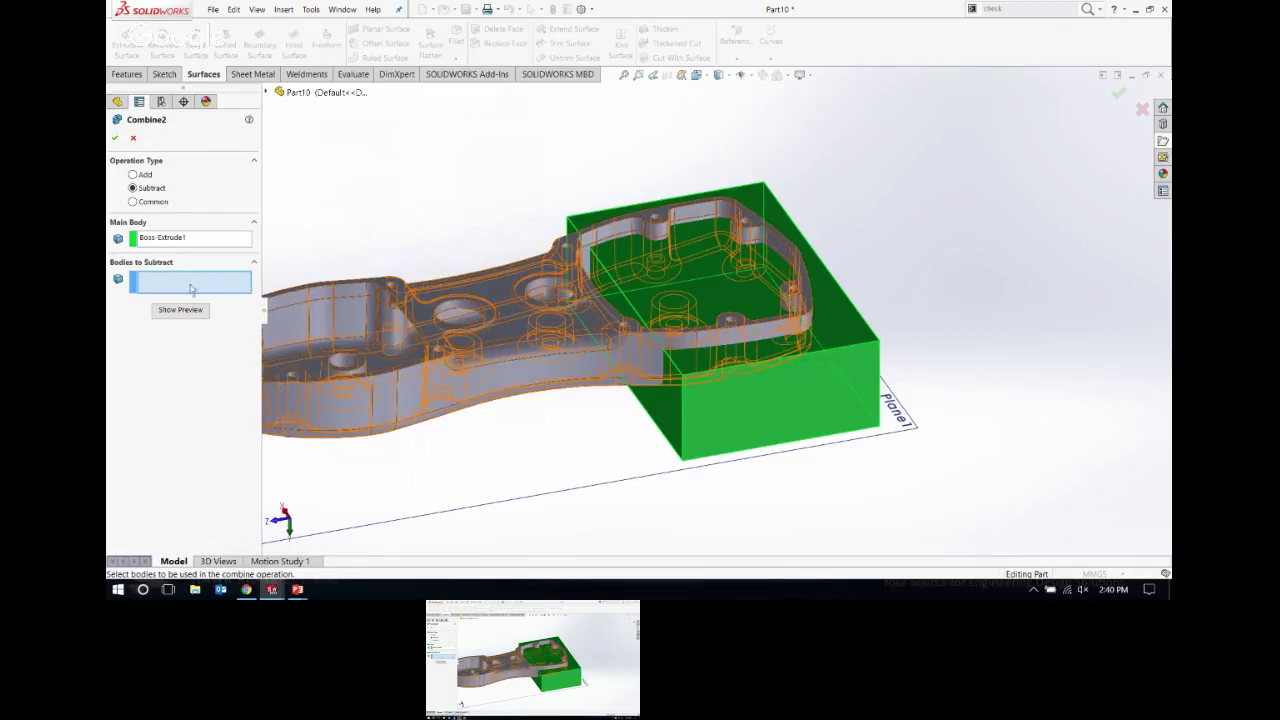
pyautogui.click(519, 282)
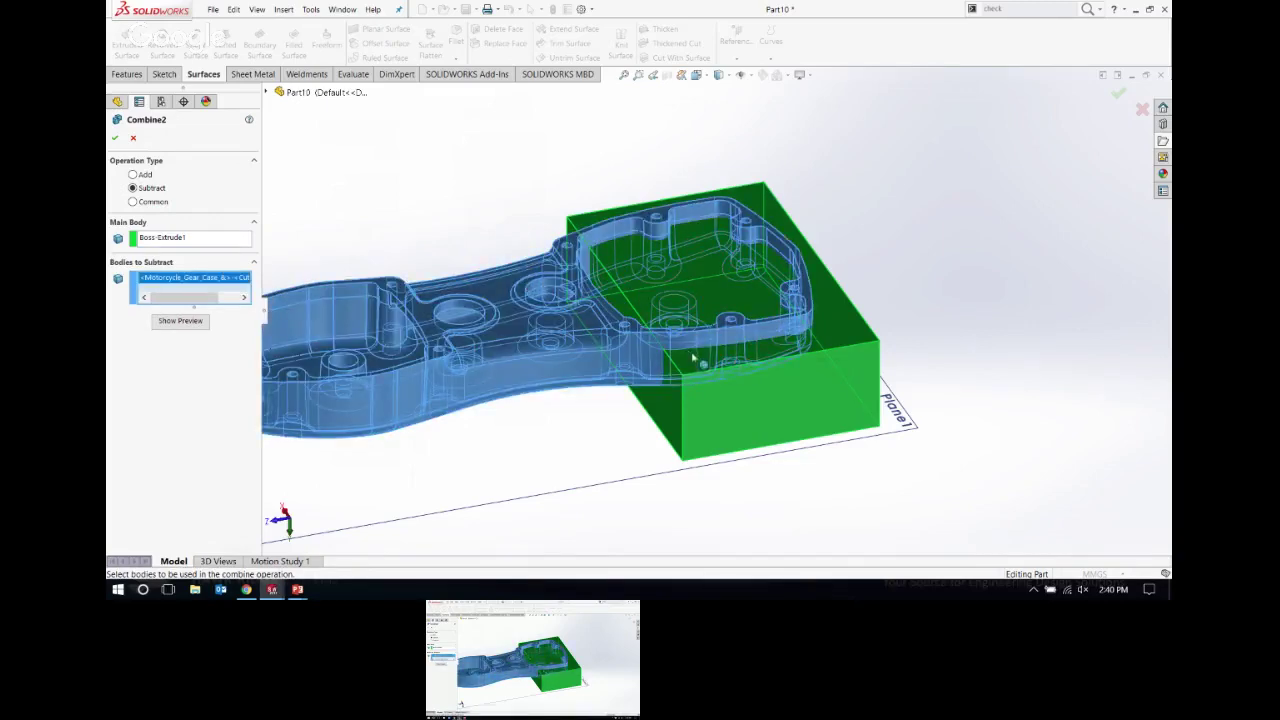
pyautogui.moveTo(686, 357); pyautogui.dragTo(720, 308, button='middle')
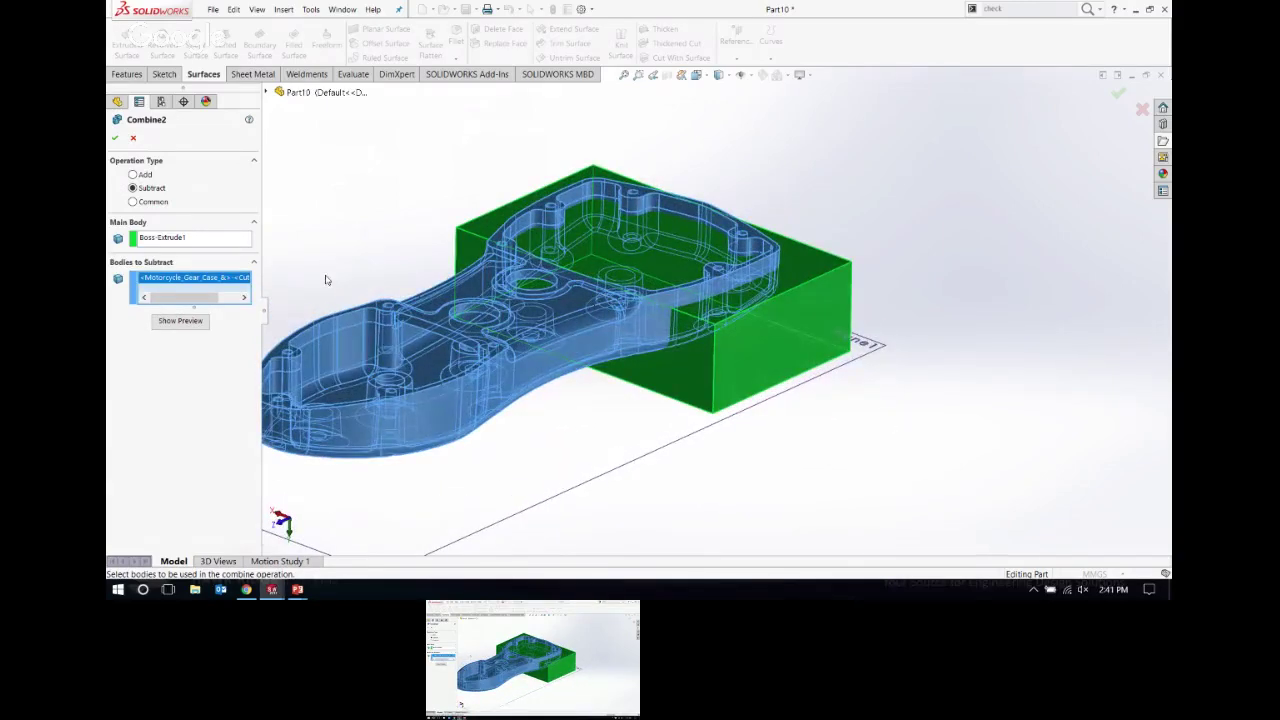
# Step: Complete the subtraction, keeping only Body 1, the large pocketed block, from the resulting bodies
pyautogui.click(115, 138)
pyautogui.click(192, 142)
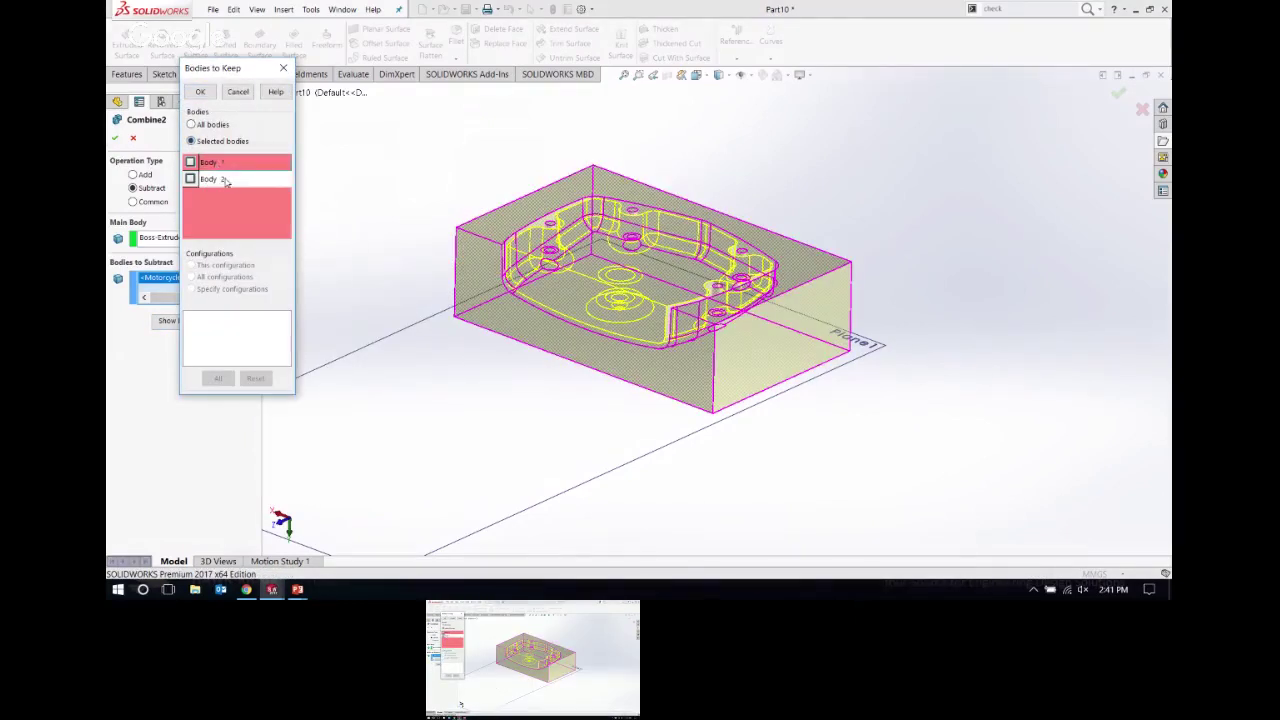
pyautogui.click(220, 179)
pyautogui.click(218, 166)
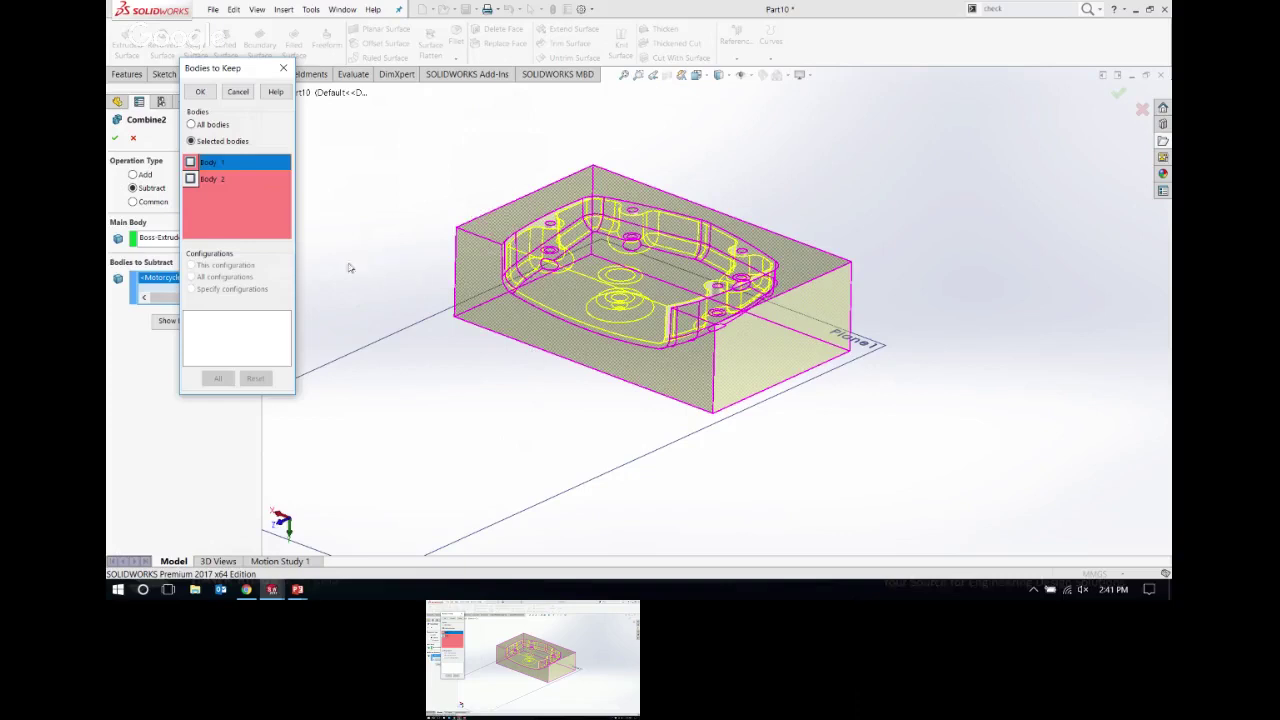
pyautogui.click(190, 163)
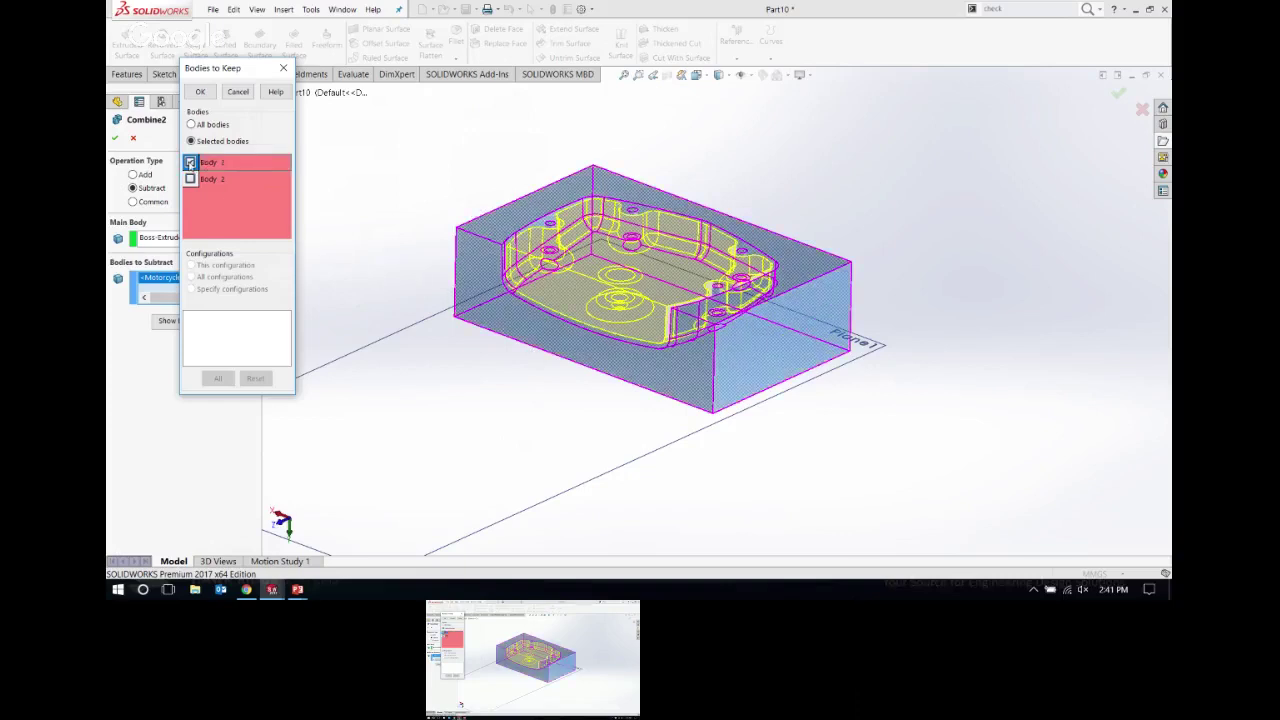
pyautogui.click(200, 91)
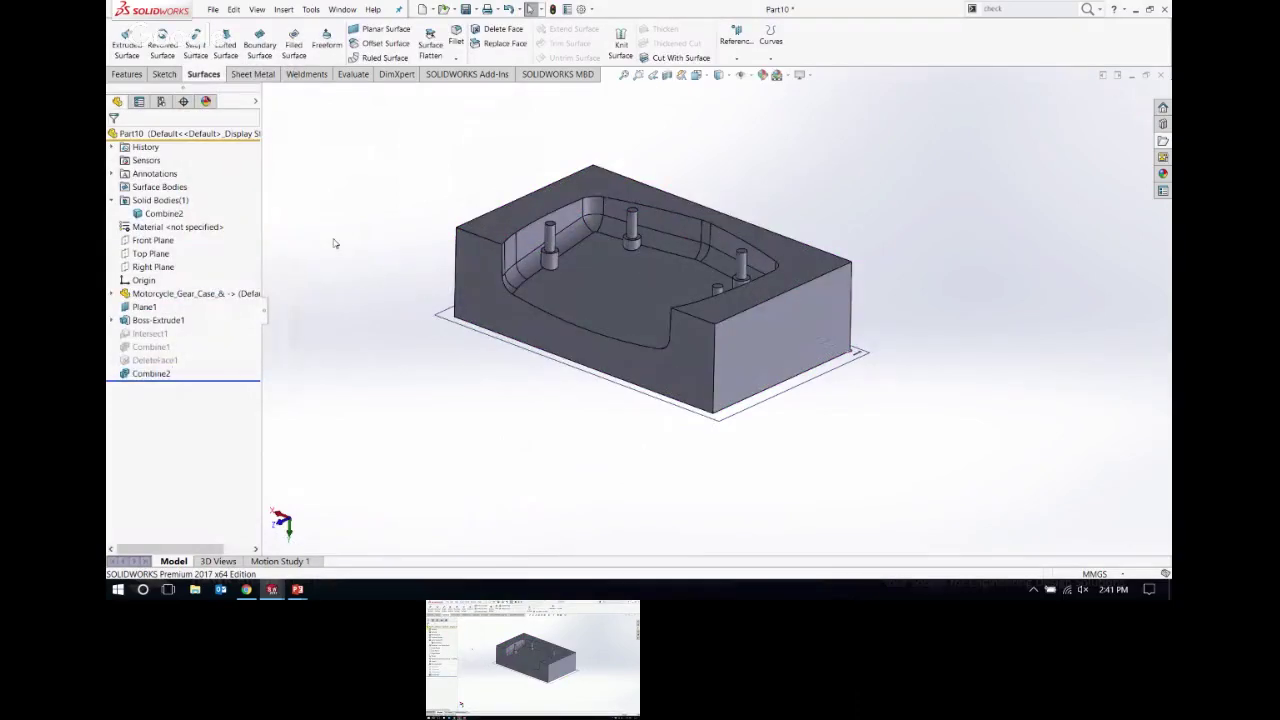
# Step: Remove the two stepped pins nearest the pocket's curved side wall by deleting their faces with Delete Face and the Delete and Patch option
pyautogui.moveTo(494, 300); pyautogui.dragTo(546, 280, button='middle')
pyautogui.scroll(3, 637, 280)
pyautogui.scroll(2, 637, 280)
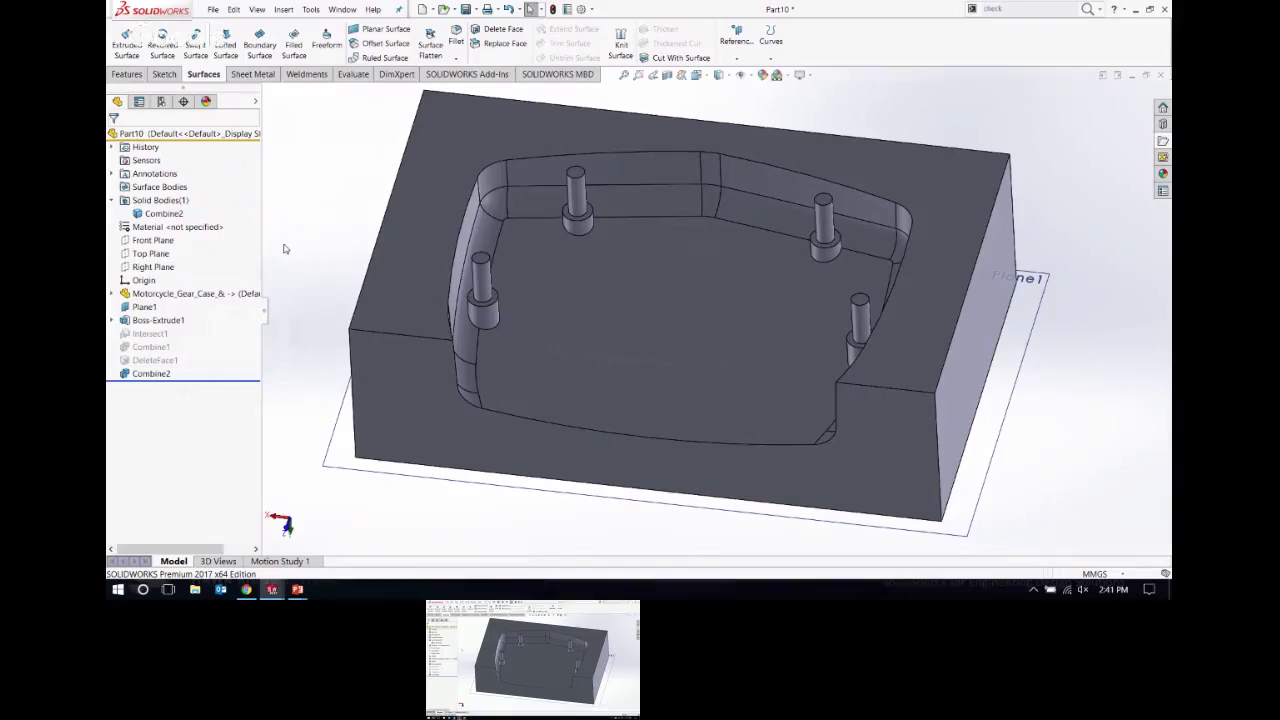
pyautogui.click(497, 31)
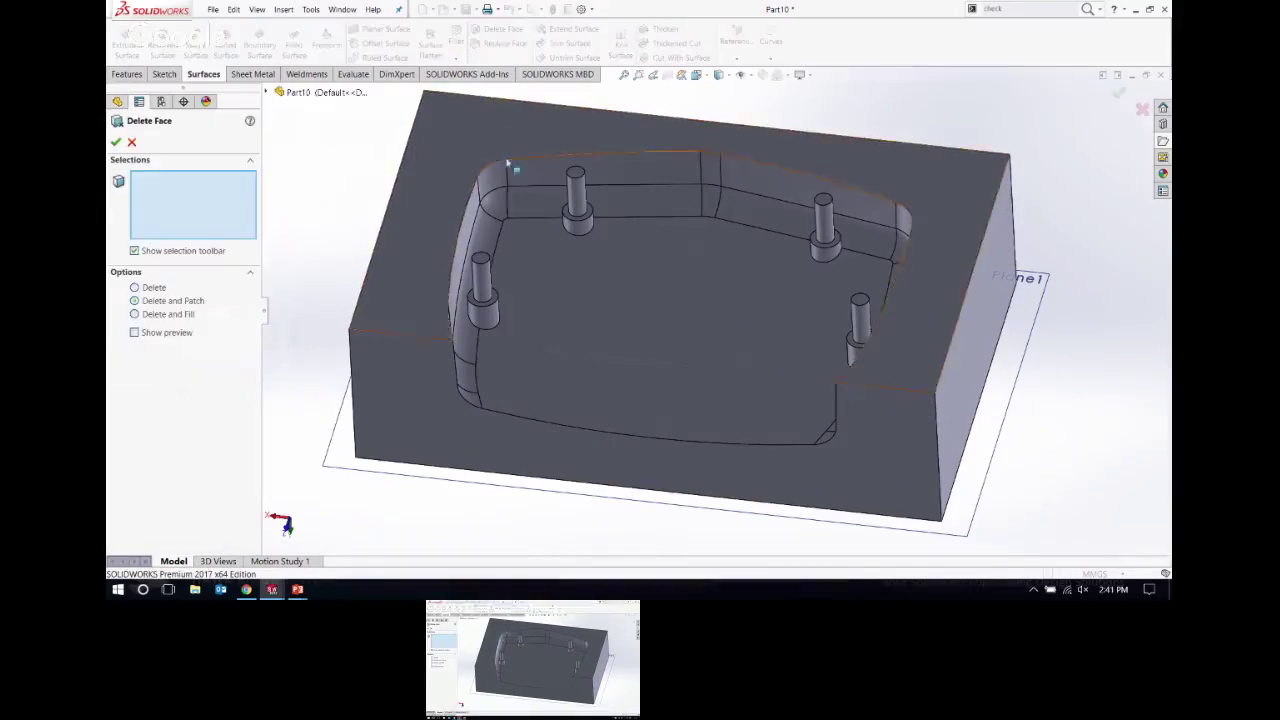
pyautogui.click(486, 269)
pyautogui.click(485, 287)
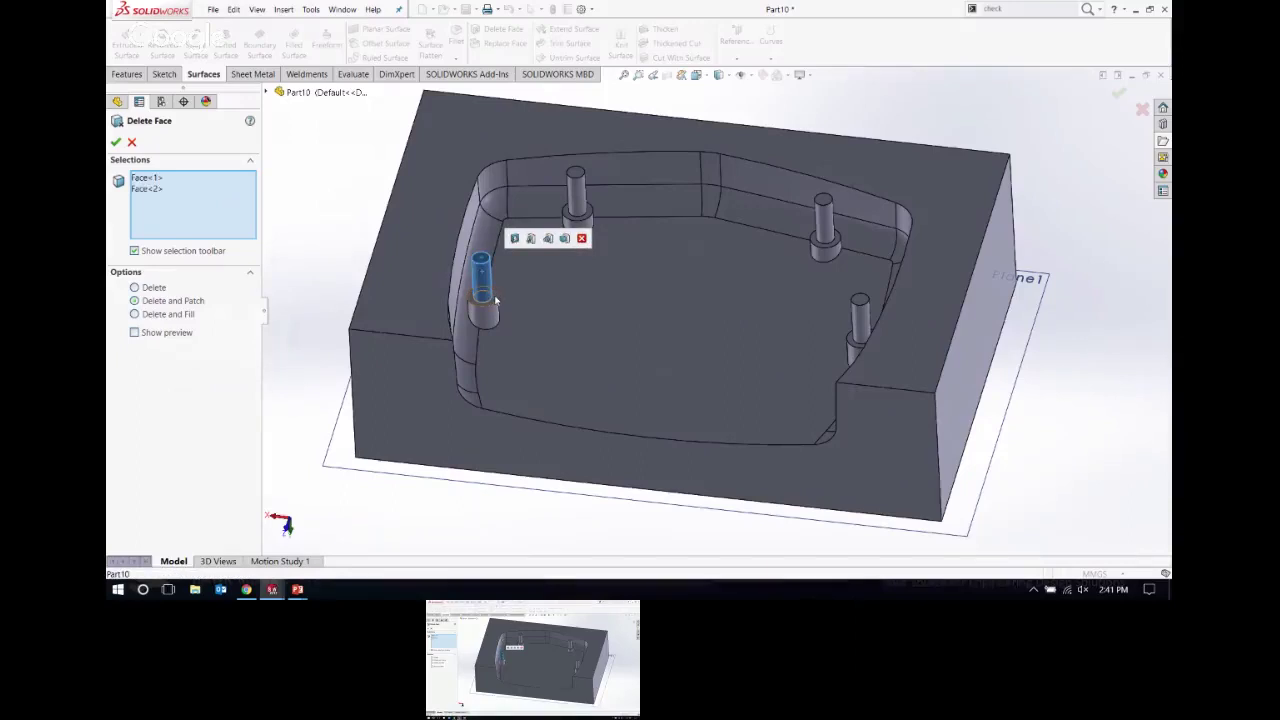
pyautogui.click(483, 297)
pyautogui.click(484, 313)
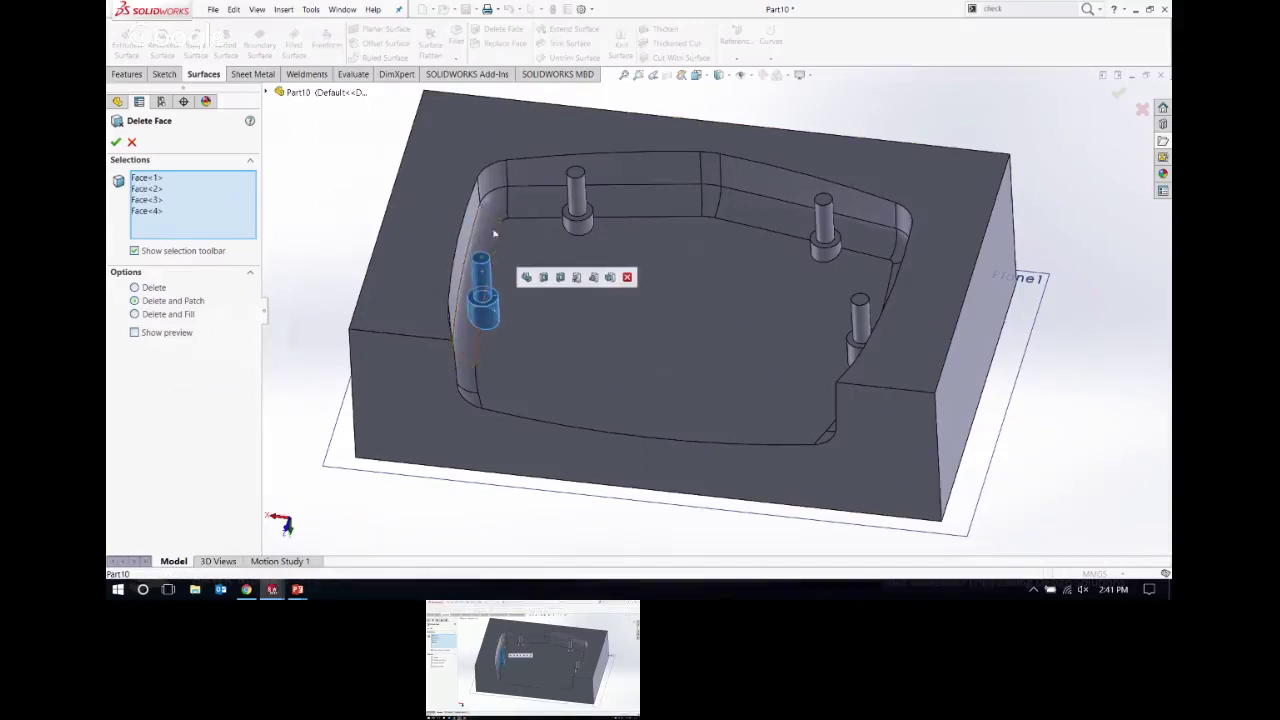
pyautogui.click(576, 190)
pyautogui.click(584, 217)
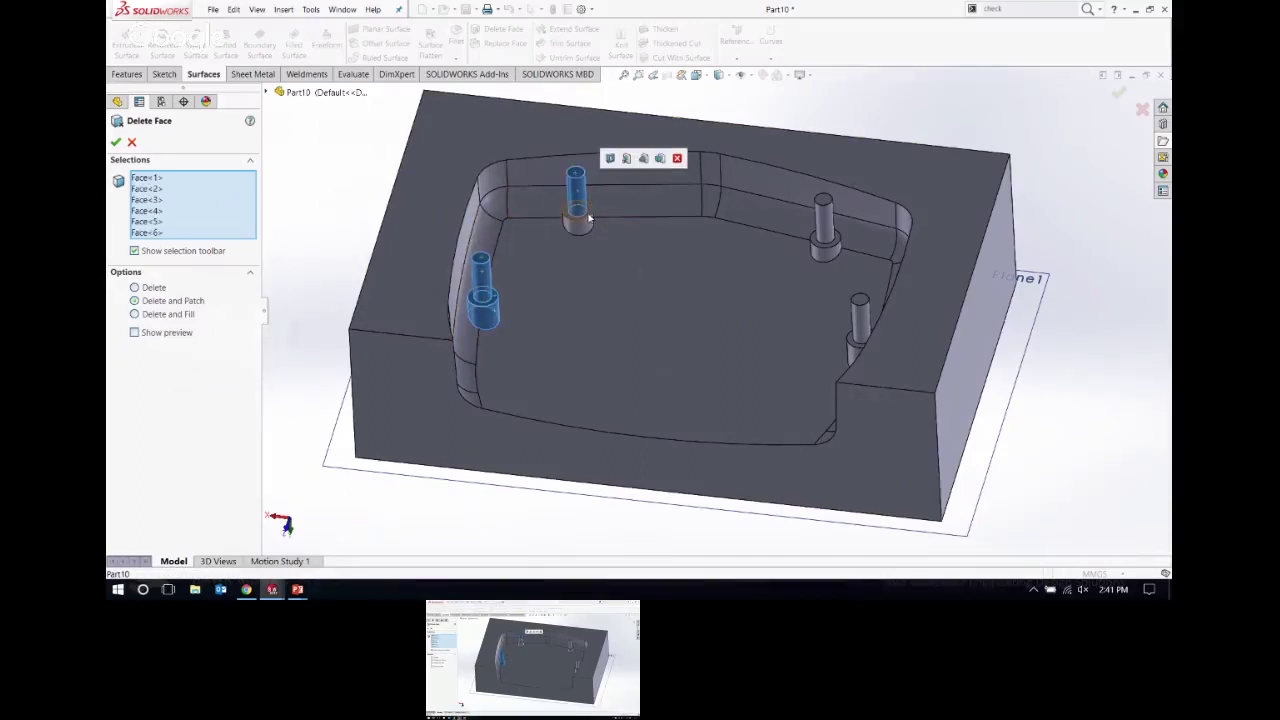
pyautogui.click(578, 222)
pyautogui.click(116, 143)
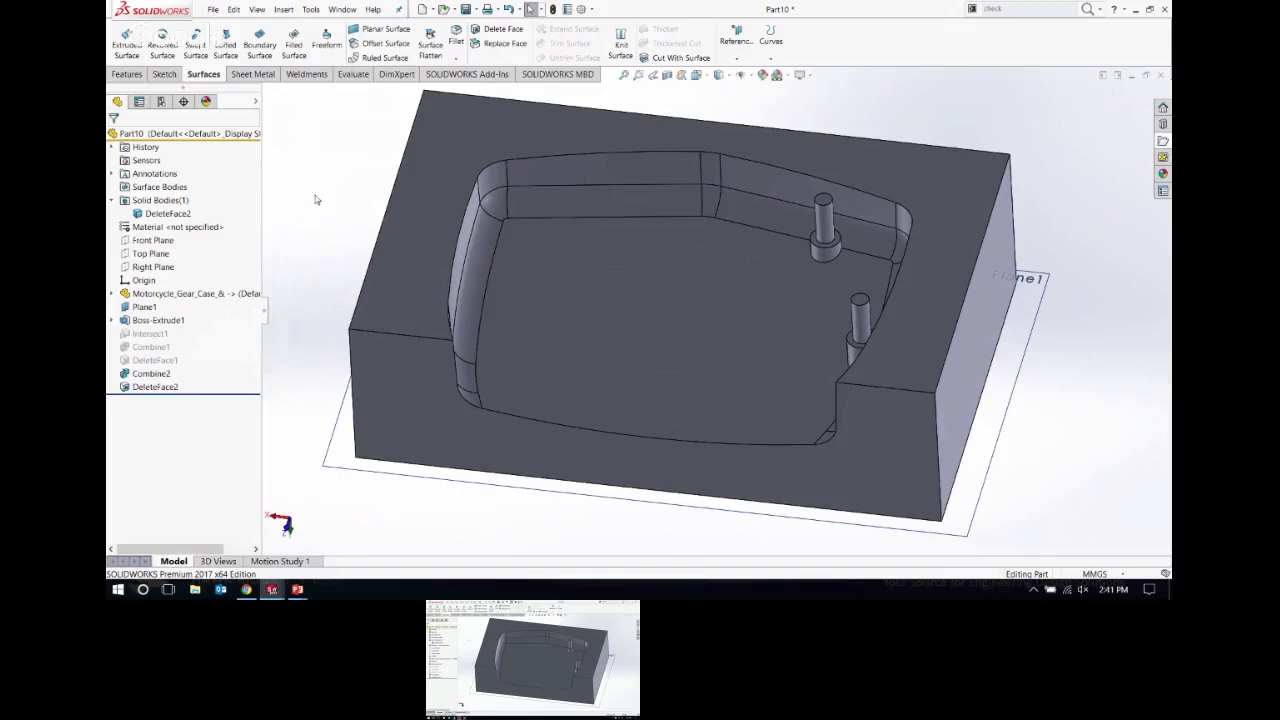
# Step: Suppress the new Combine and Delete Face features together, and hide the Boss-Extrude1 block body
pyautogui.click(152, 375)
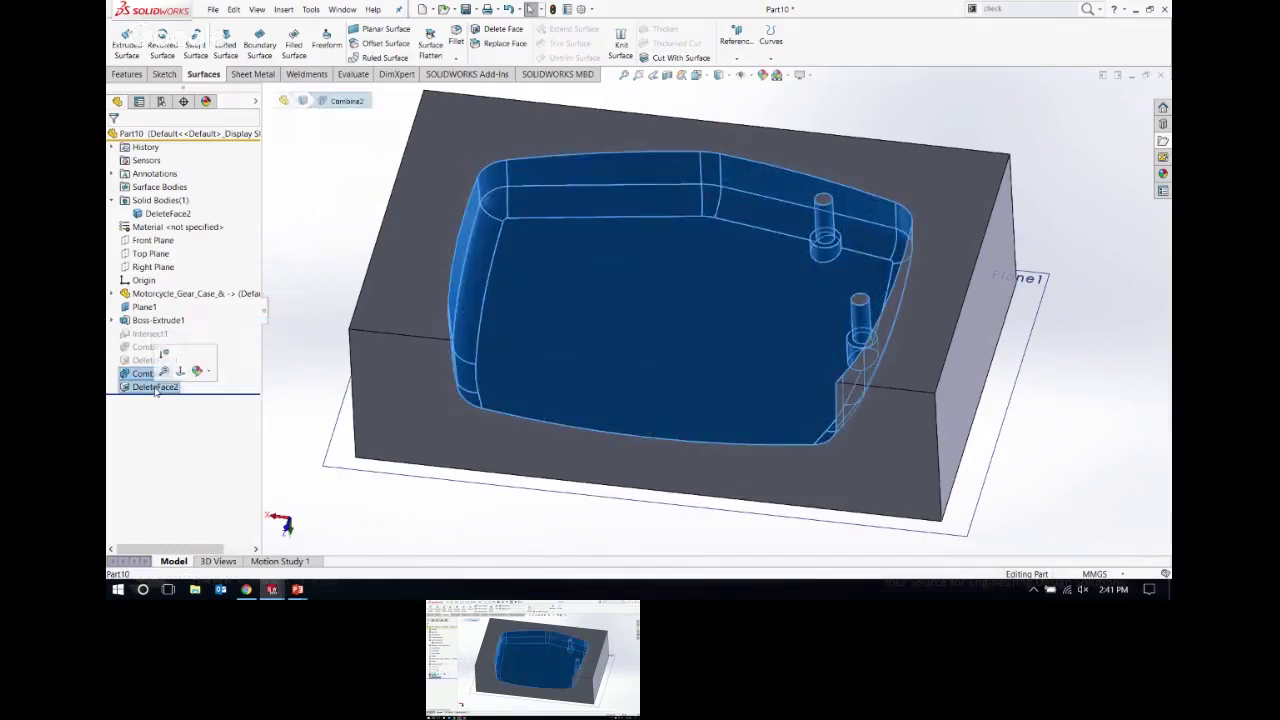
pyautogui.click(180, 371)
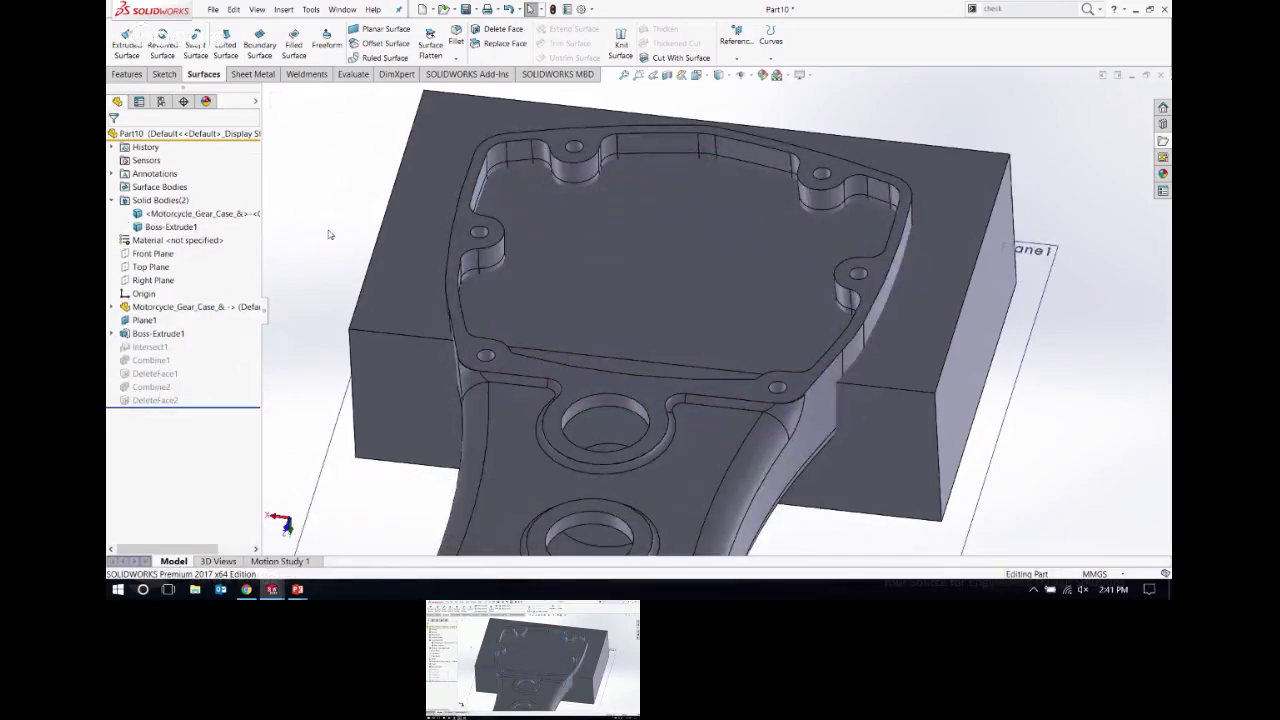
pyautogui.moveTo(329, 234); pyautogui.dragTo(457, 300, button='middle')
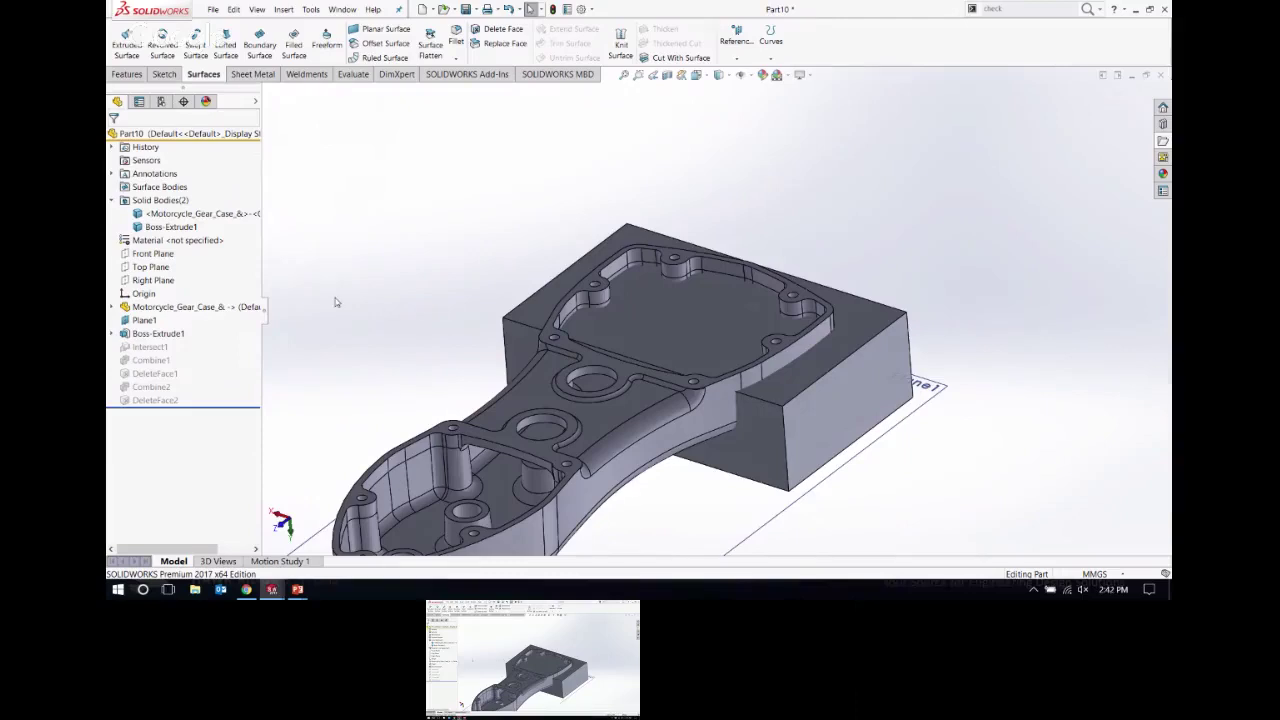
pyautogui.click(165, 227)
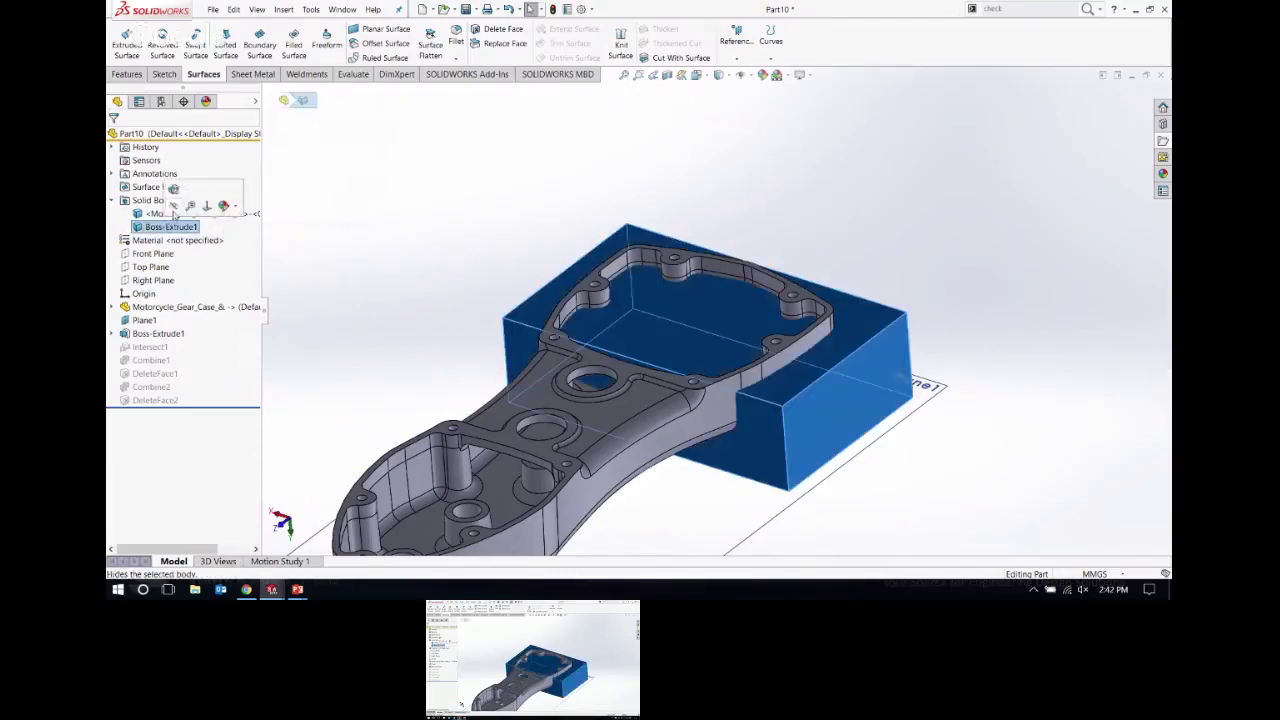
pyautogui.click(173, 206)
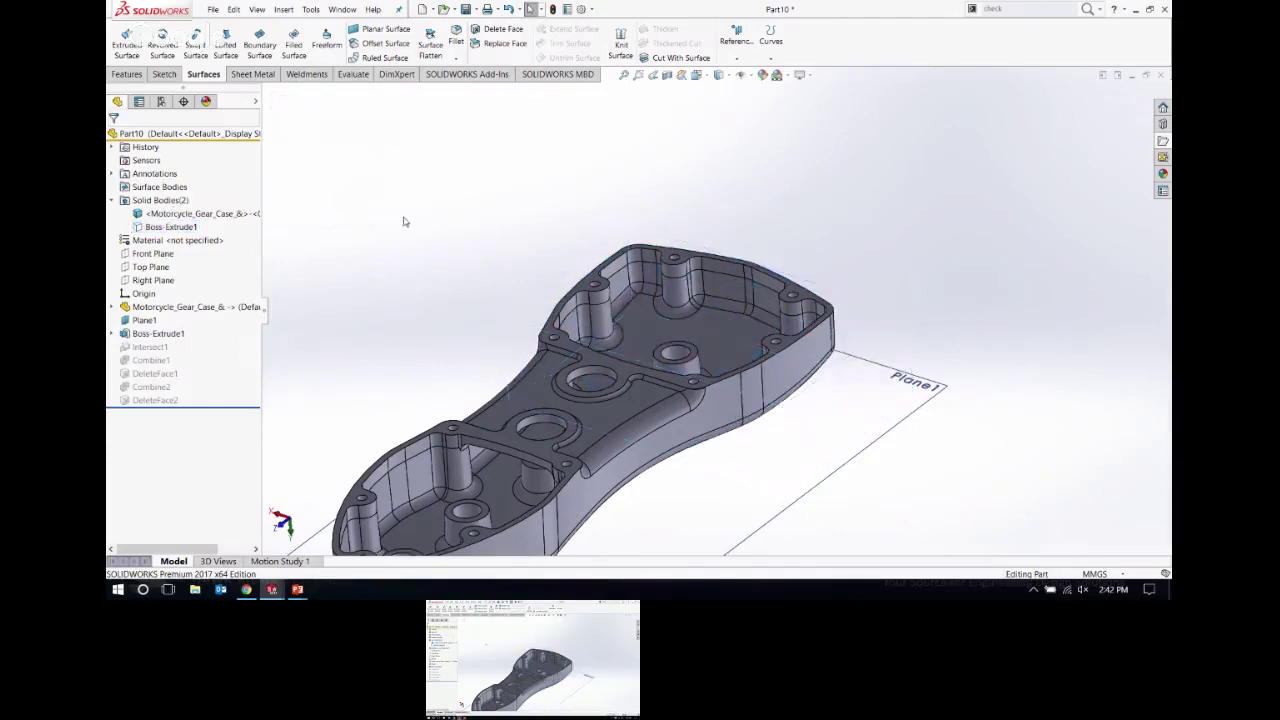
# Step: Start an Offset Surface on the case's underside, selecting one side's outer walls at the block end, their lower fillets and the bottom face
pyautogui.moveTo(403, 220); pyautogui.dragTo(608, 260, button='middle')
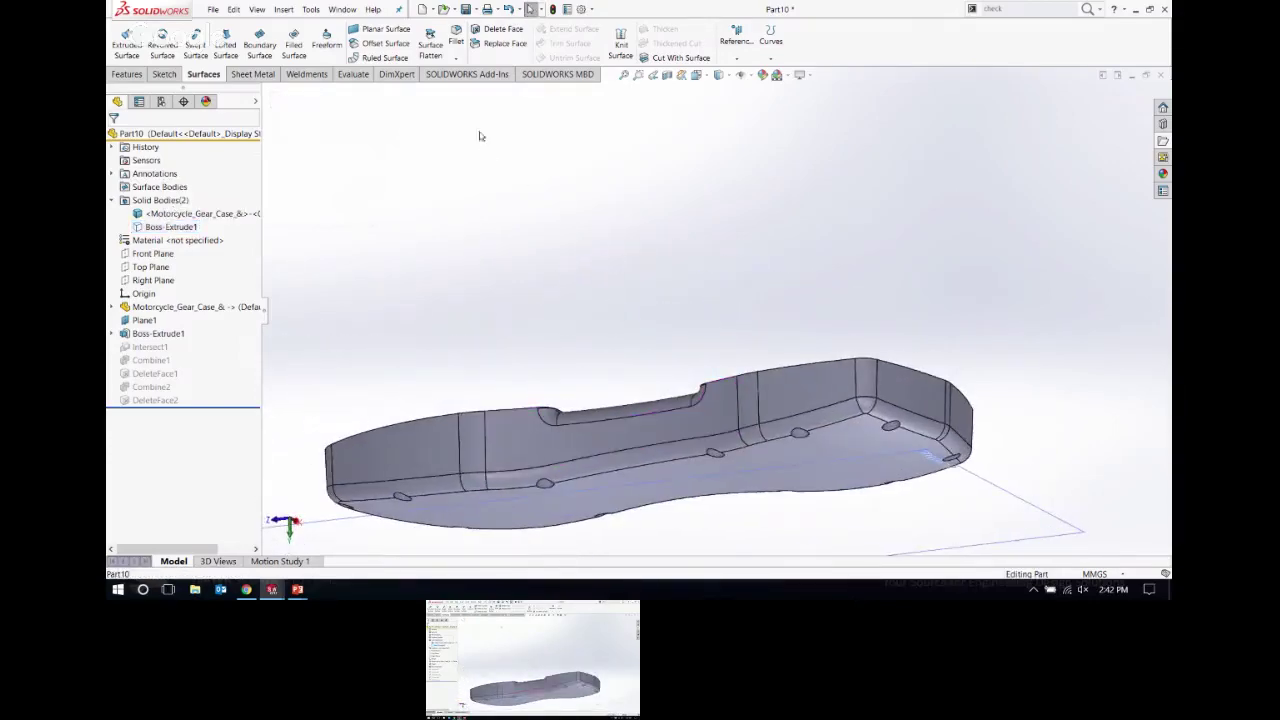
pyautogui.click(385, 43)
pyautogui.scroll(-2, 911, 462)
pyautogui.scroll(-3, 911, 462)
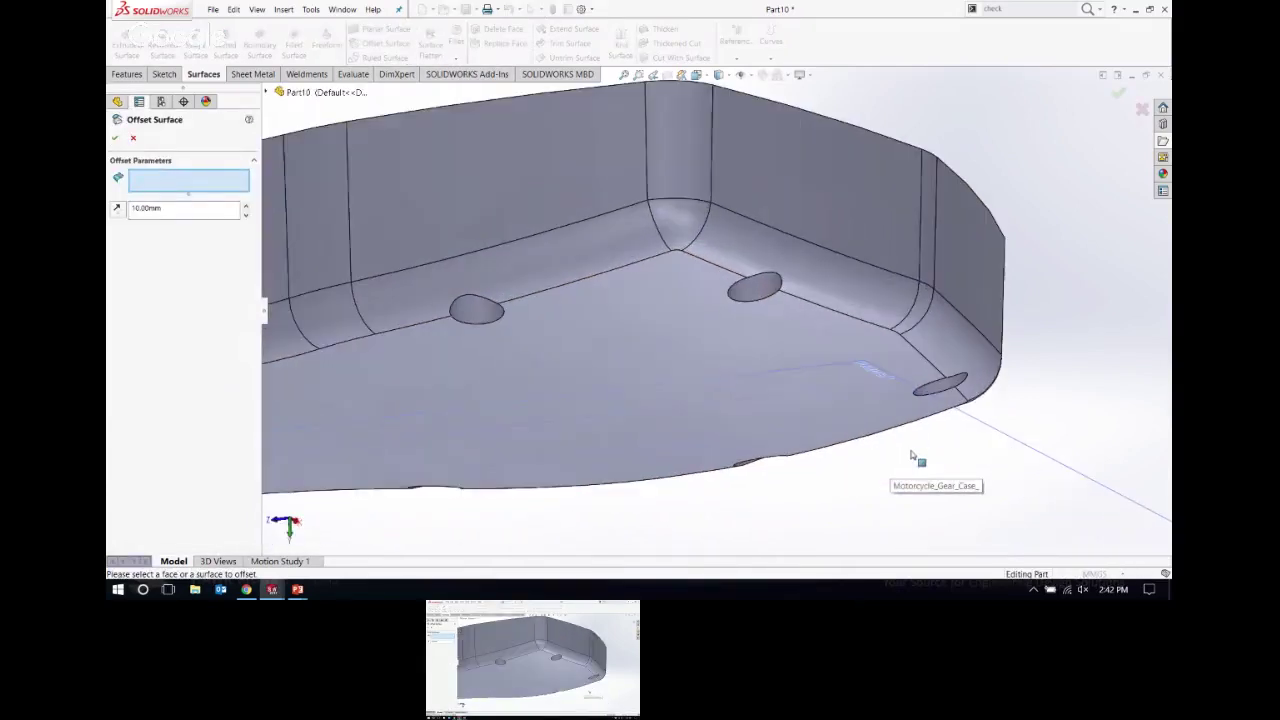
pyautogui.scroll(1, 900, 440)
pyautogui.moveTo(624, 285); pyautogui.dragTo(546, 306, button='middle')
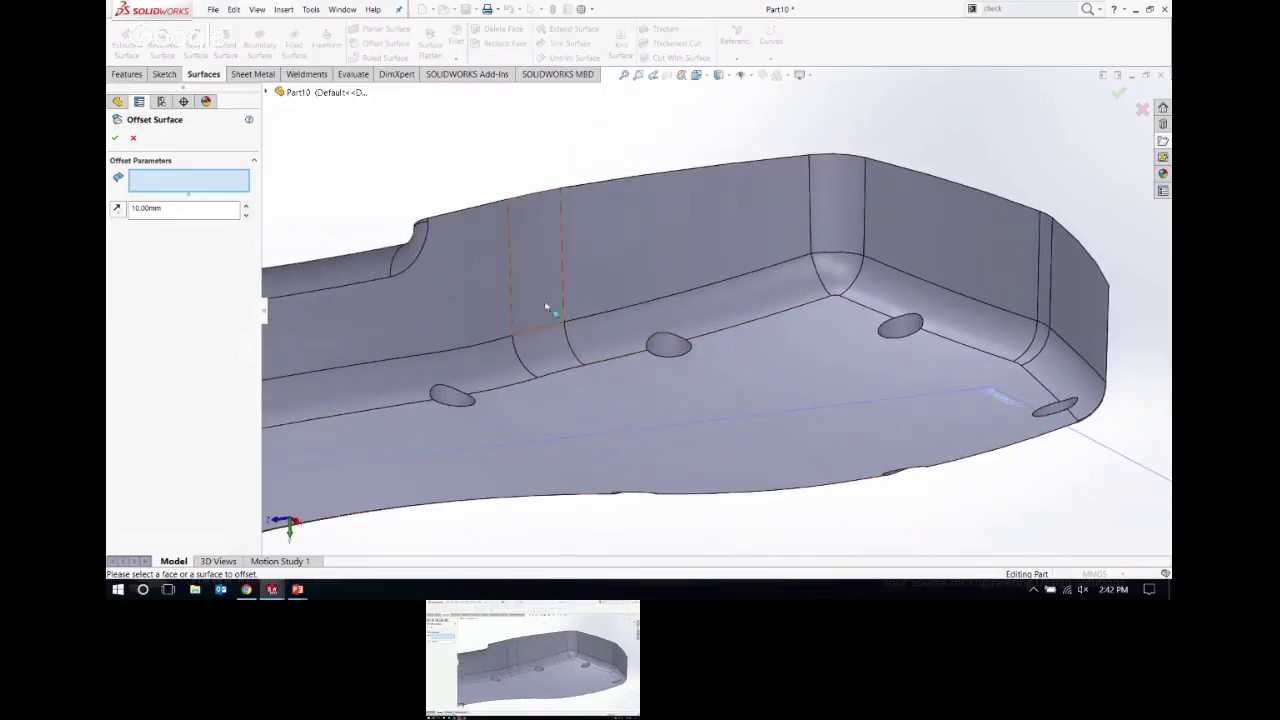
pyautogui.click(530, 300)
pyautogui.click(591, 309)
pyautogui.click(618, 390)
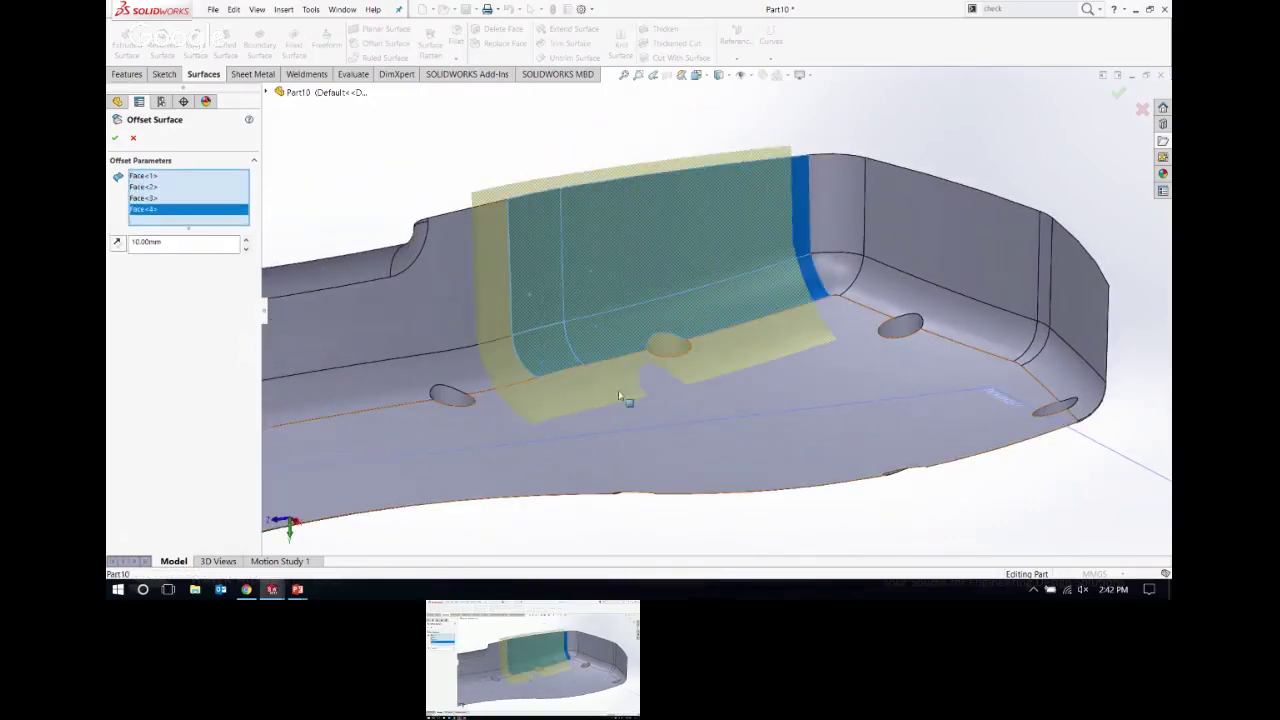
pyautogui.click(757, 383)
# Step: Add the adjoining corner and end wall faces with their lower fillets to the offset surface selection
pyautogui.click(835, 228)
pyautogui.click(870, 285)
pyautogui.click(942, 266)
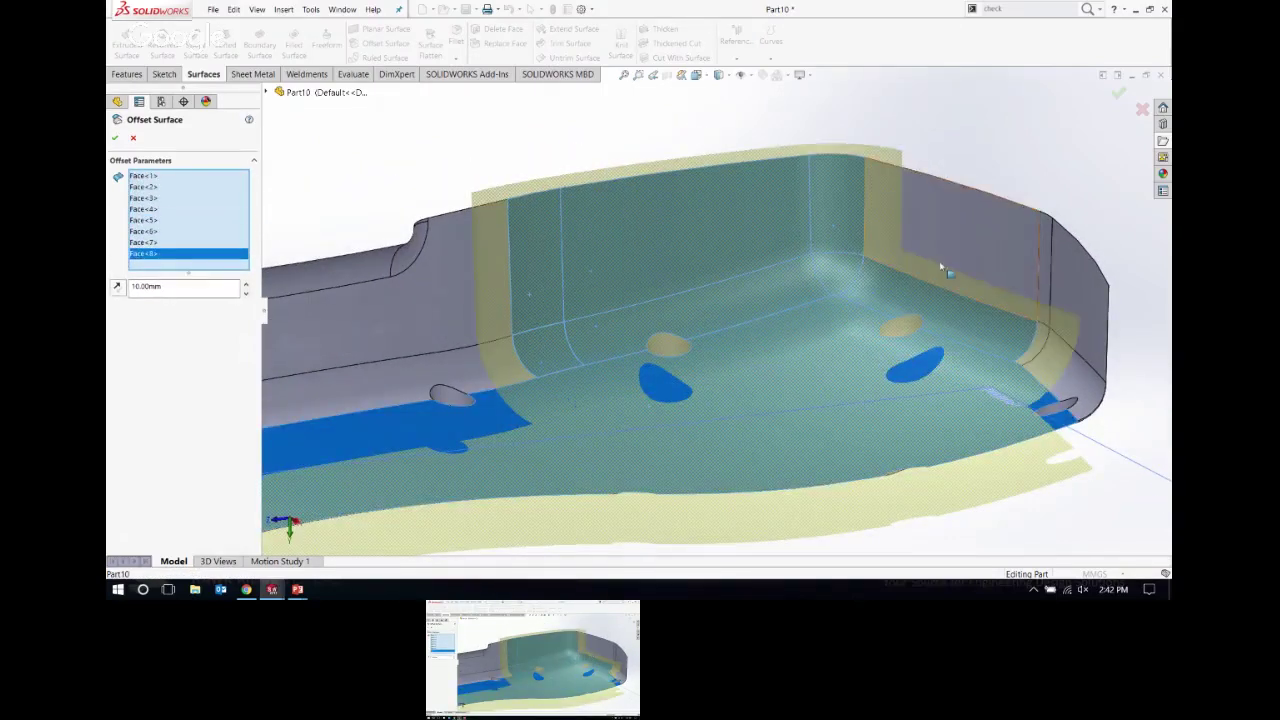
pyautogui.click(1045, 297)
pyautogui.click(1047, 318)
pyautogui.click(1052, 350)
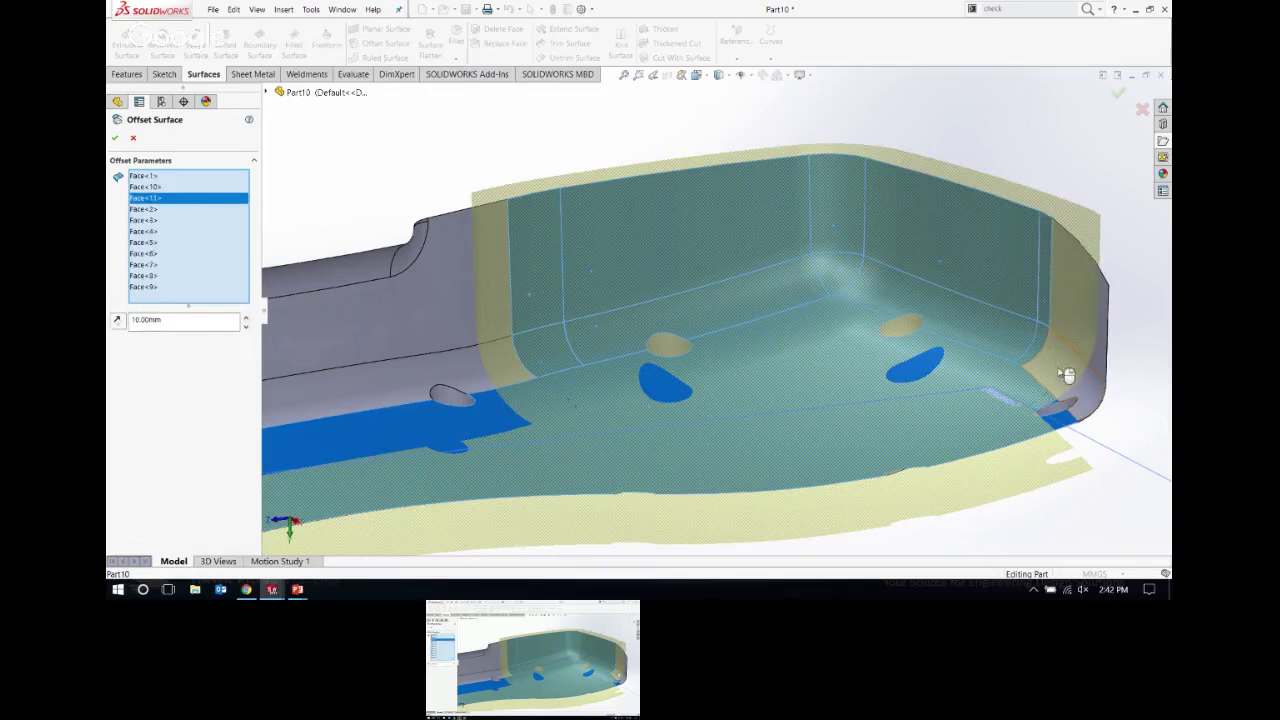
pyautogui.click(1078, 358)
pyautogui.click(1088, 346)
# Step: Add the opposite corner and side wall faces with their lower fillets to the offset surface selection
pyautogui.moveTo(1014, 349); pyautogui.dragTo(620, 312, button='middle')
pyautogui.scroll(-5, 618, 312)
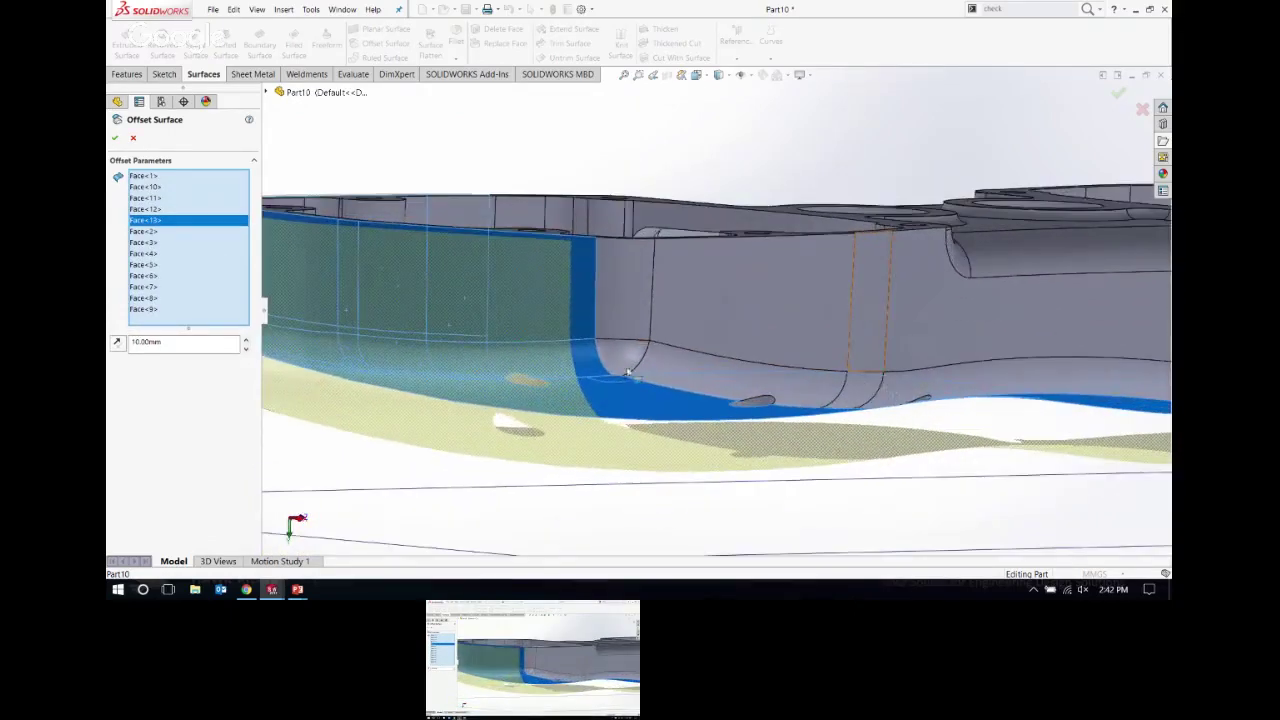
pyautogui.click(620, 312)
pyautogui.click(660, 390)
pyautogui.click(723, 323)
pyautogui.click(856, 340)
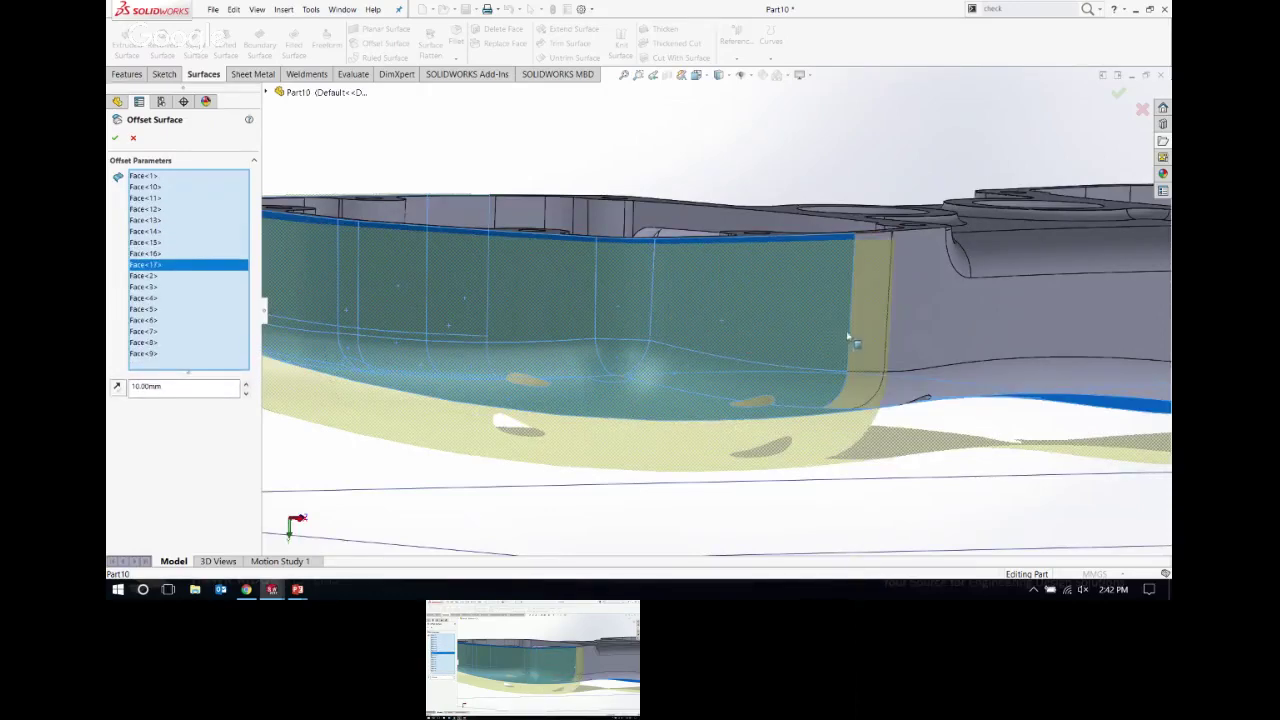
pyautogui.click(869, 343)
pyautogui.click(868, 392)
# Step: Set the offset distance to 2 mm and create the offset surface around the end of the case
pyautogui.moveTo(868, 392); pyautogui.dragTo(720, 292, button='middle')
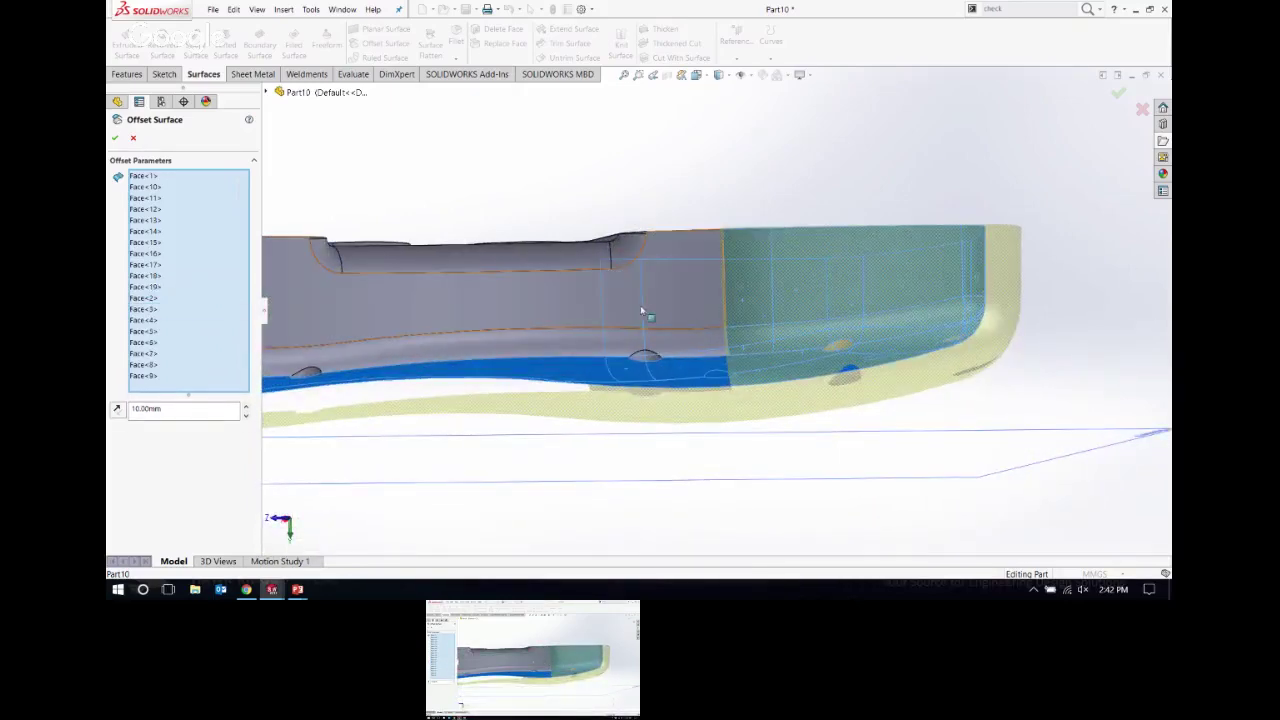
pyautogui.moveTo(787, 302); pyautogui.dragTo(686, 346, button='middle')
pyautogui.click(175, 409)
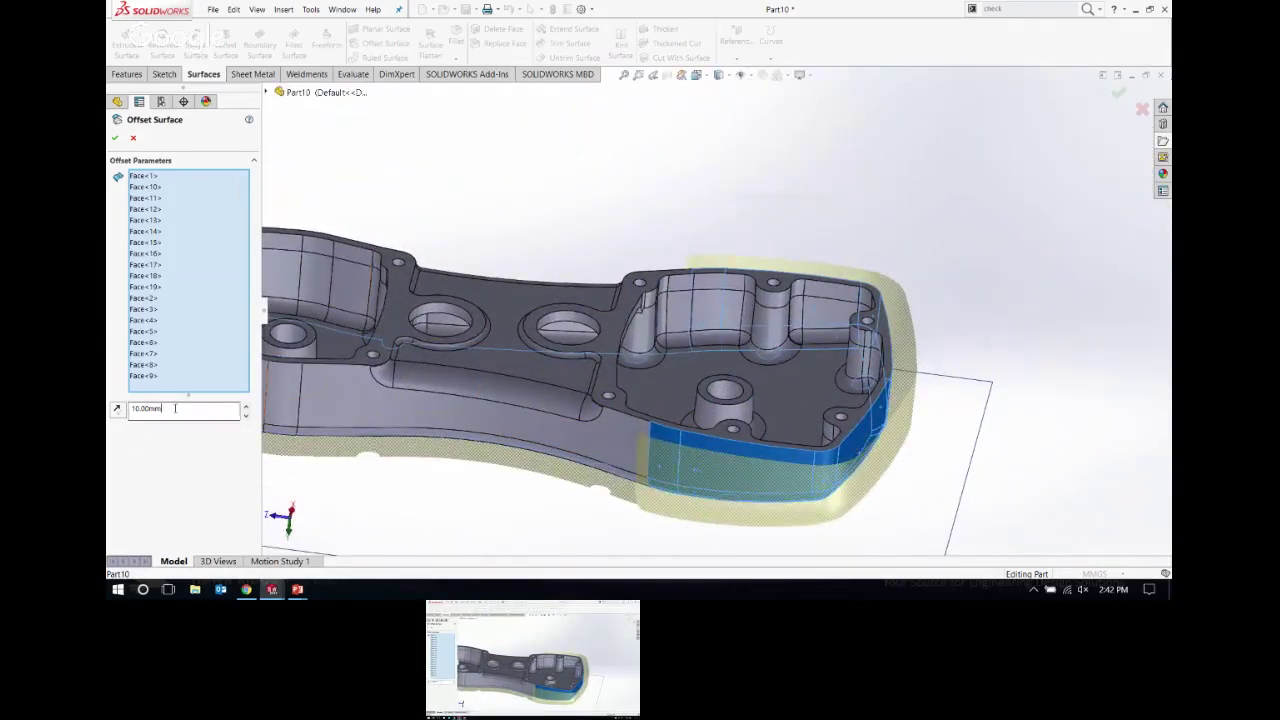
pyautogui.doubleClick(175, 409)
pyautogui.write('2')
pyautogui.press('Return')
pyautogui.scroll(-4, 673, 375)
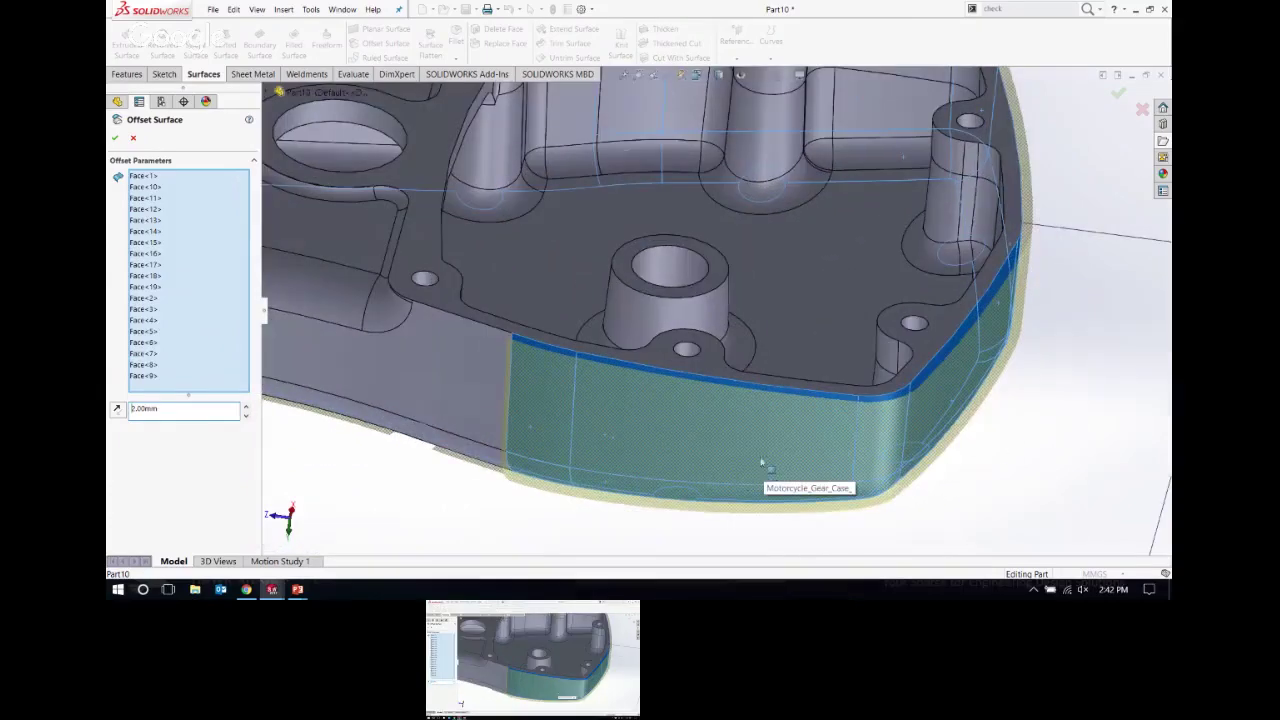
pyautogui.scroll(2, 675, 373)
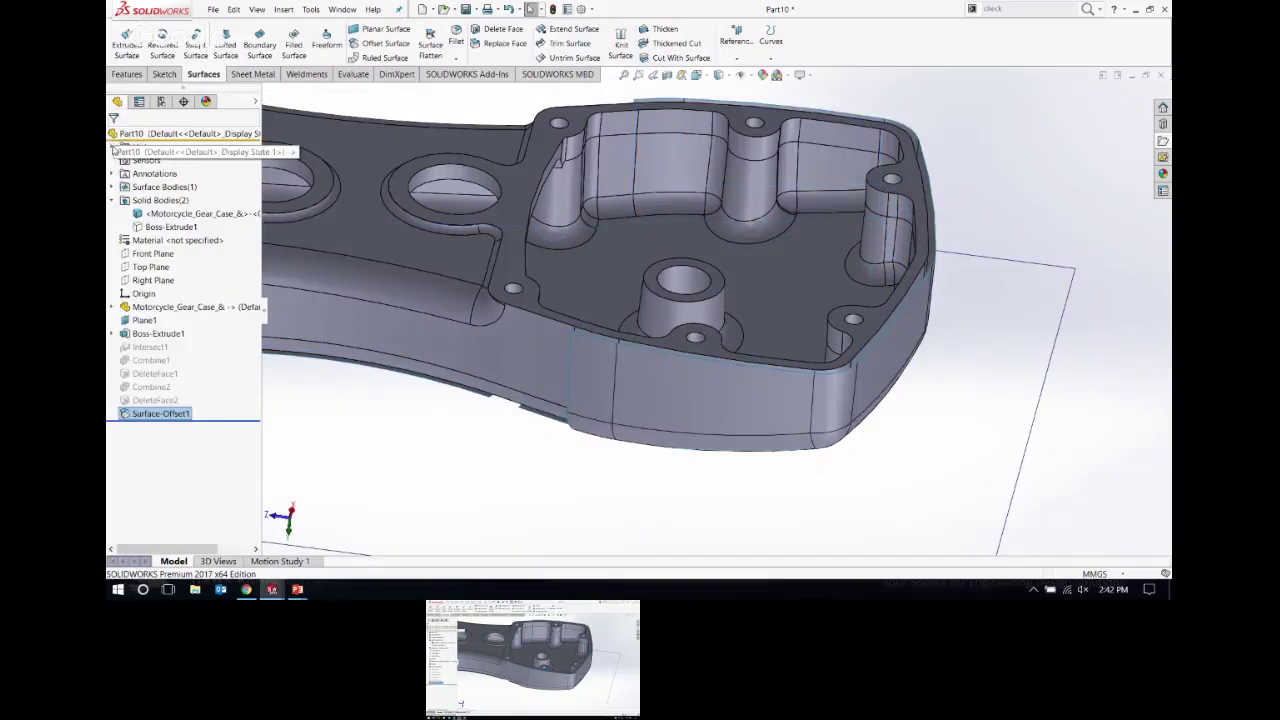
pyautogui.press('z')
pyautogui.press('z')
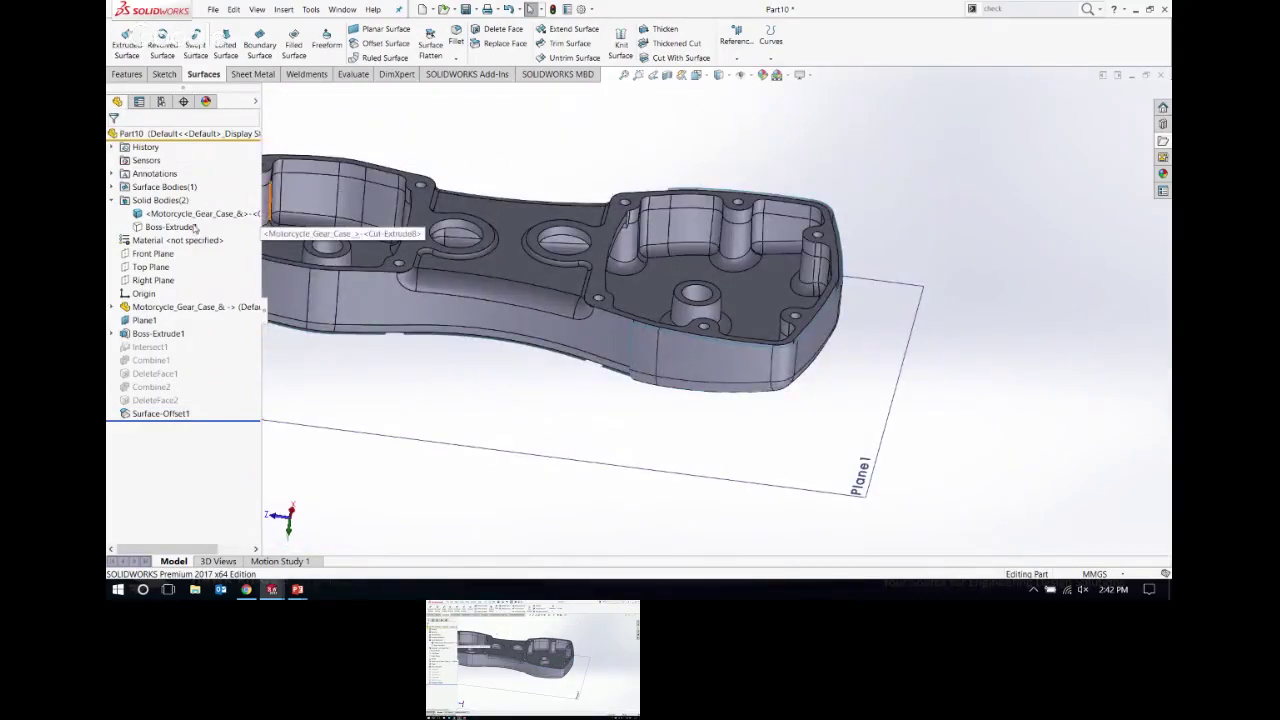
# Step: Show the hidden solid body of the rectangular fixture block at the end of the gear case
pyautogui.click(163, 228)
pyautogui.moveTo(700, 250); pyautogui.dragTo(822, 292, button='middle')
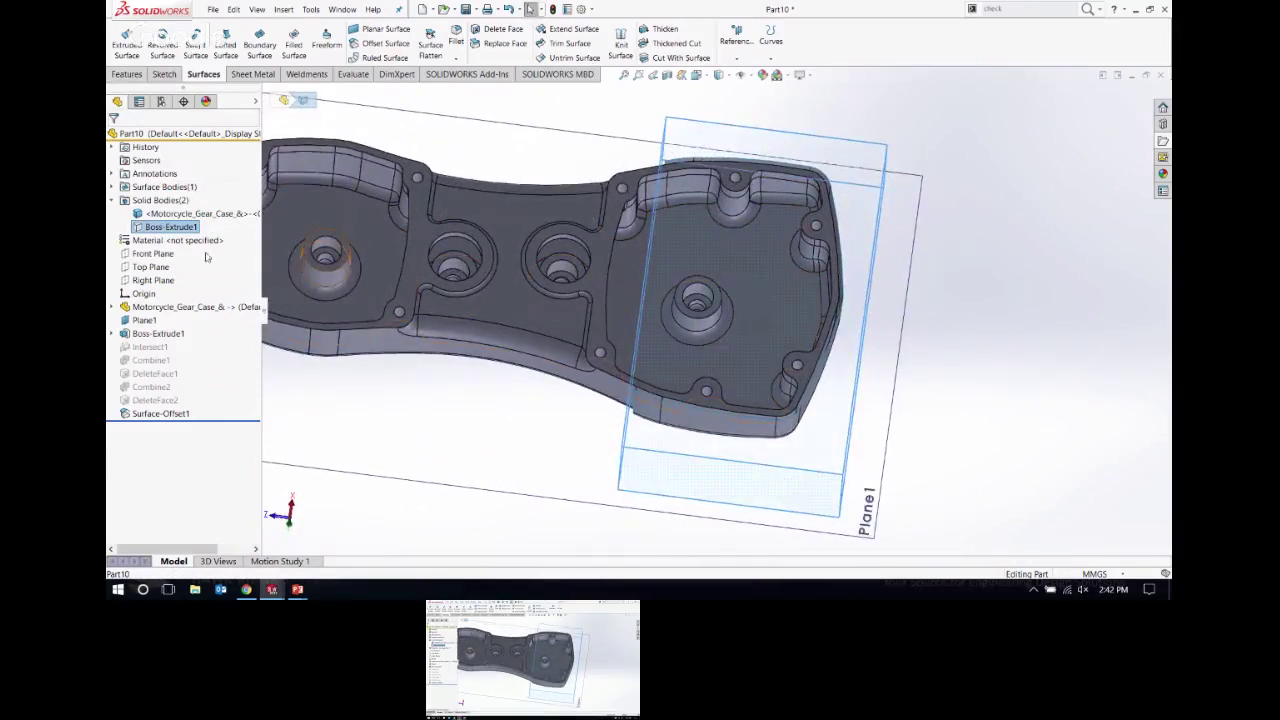
pyautogui.click(137, 227)
pyautogui.click(142, 209)
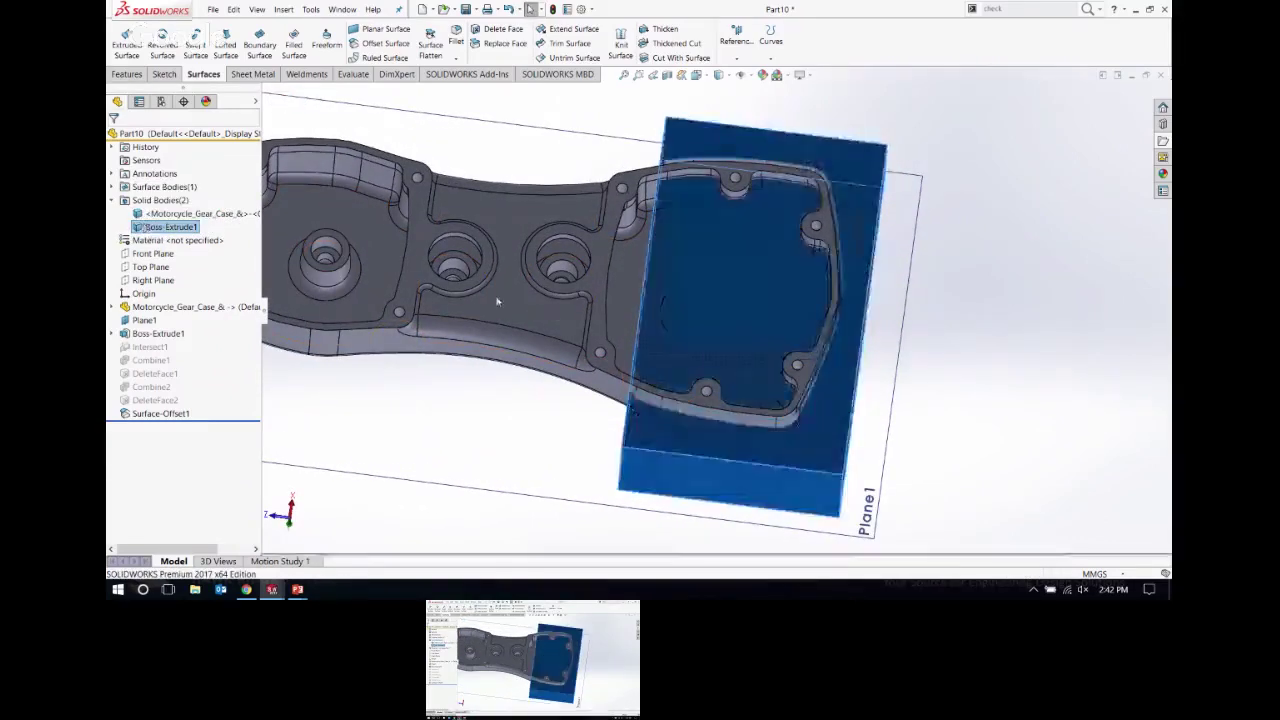
pyautogui.click(971, 277)
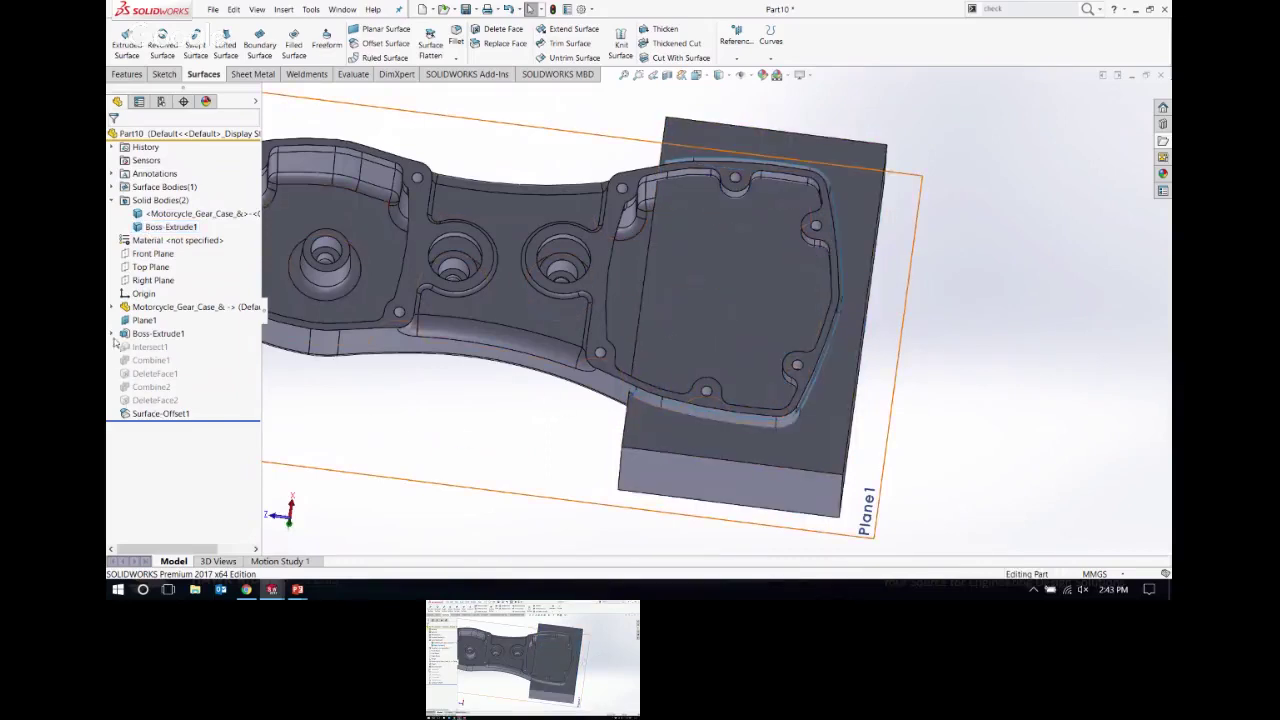
# Step: Edit the fixture block's base sketch, moving its inner edge slightly toward the end of the case, and rebuild the block
pyautogui.click(112, 333)
pyautogui.click(147, 347)
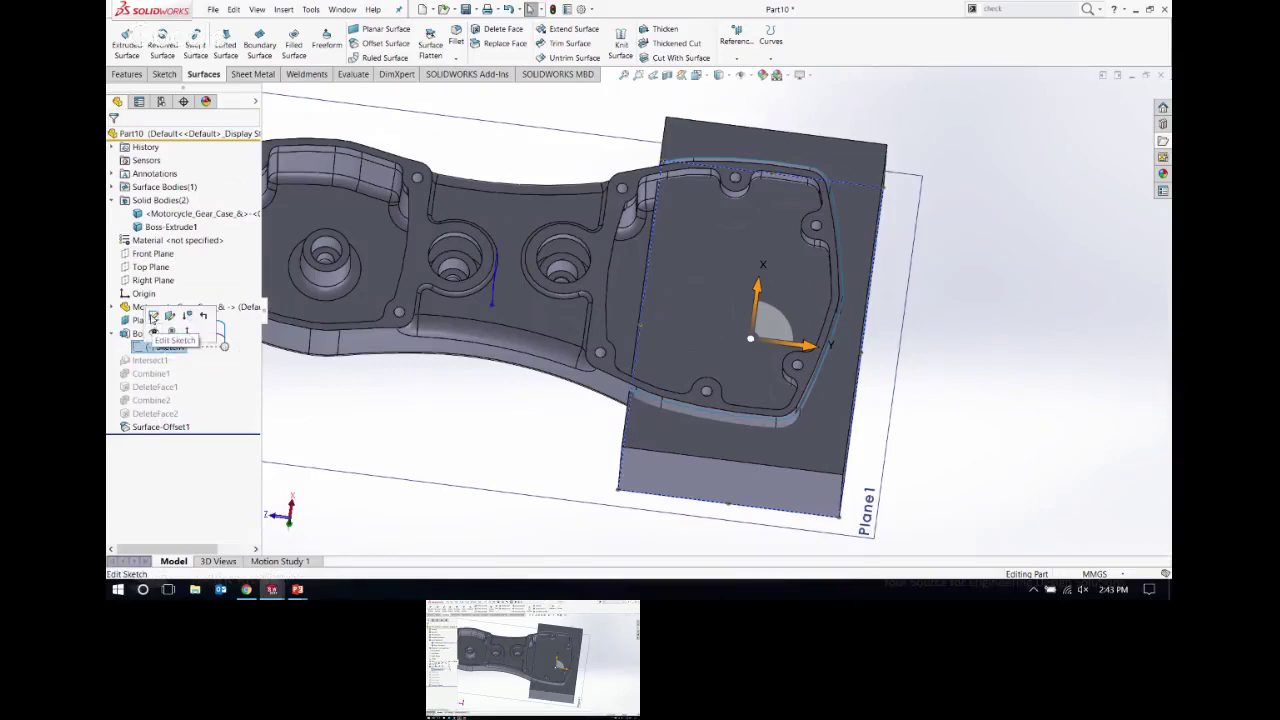
pyautogui.click(153, 315)
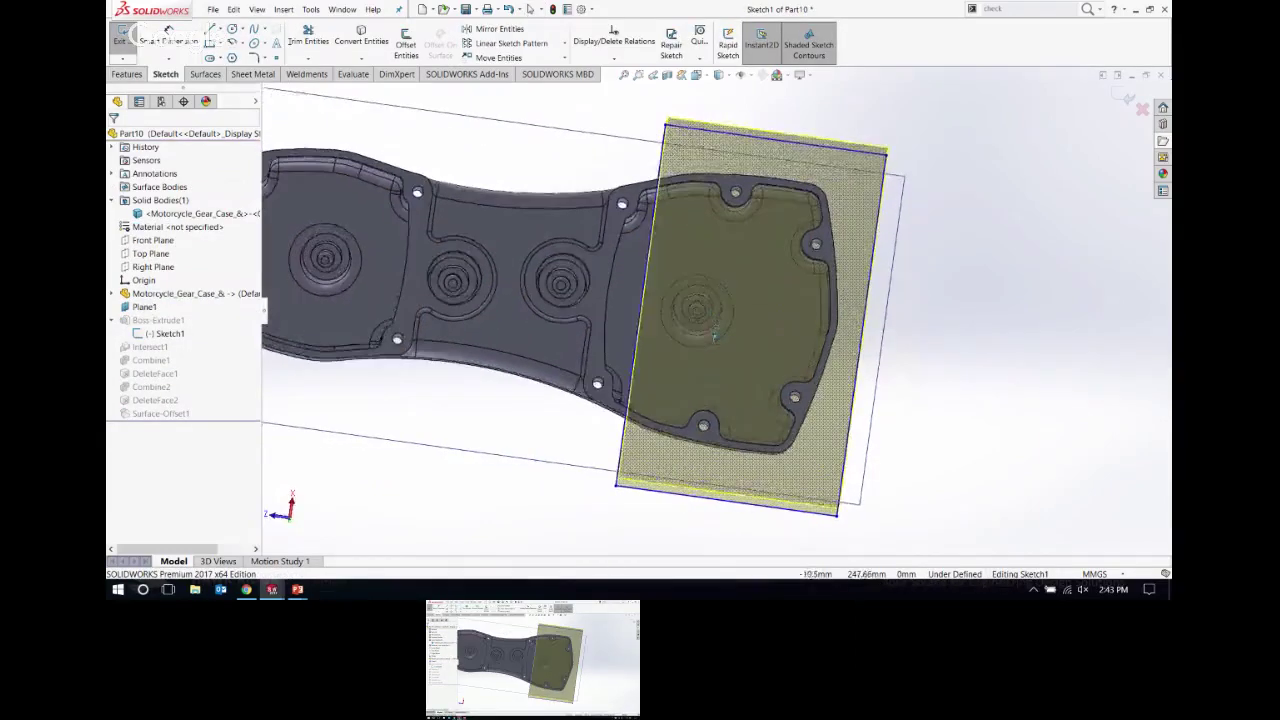
pyautogui.moveTo(645, 287); pyautogui.dragTo(664, 283)
pyautogui.moveTo(664, 283)
pyautogui.mouseDown(button='middle')
pyautogui.moveTo(610, 330)
pyautogui.moveTo(691, 157)
pyautogui.moveTo(700, 170)
pyautogui.mouseUp(button='middle')
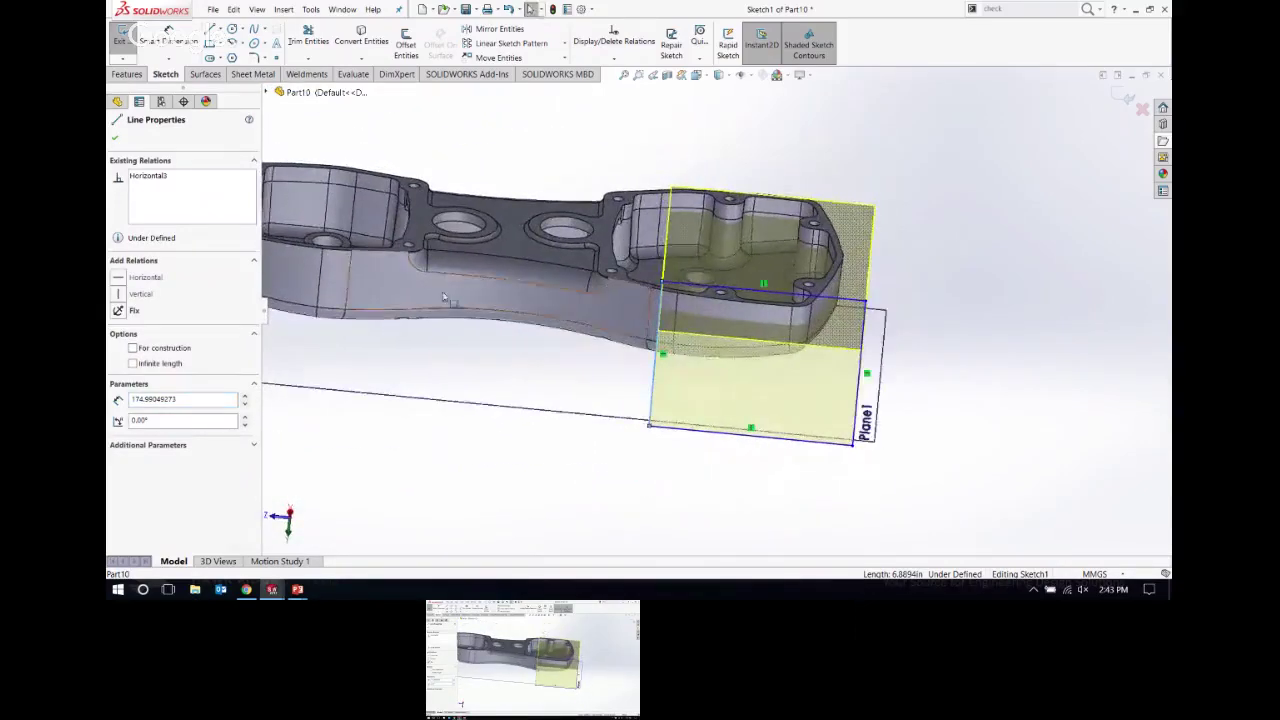
pyautogui.click(115, 137)
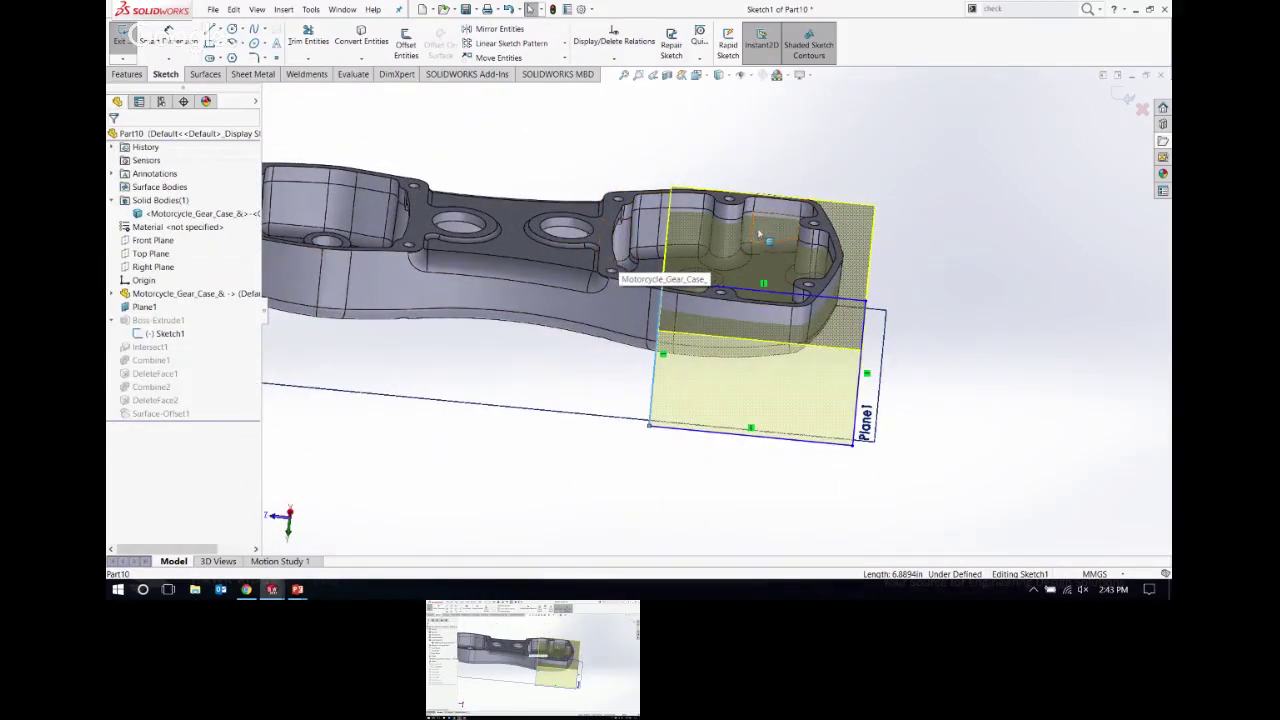
pyautogui.click(1127, 97)
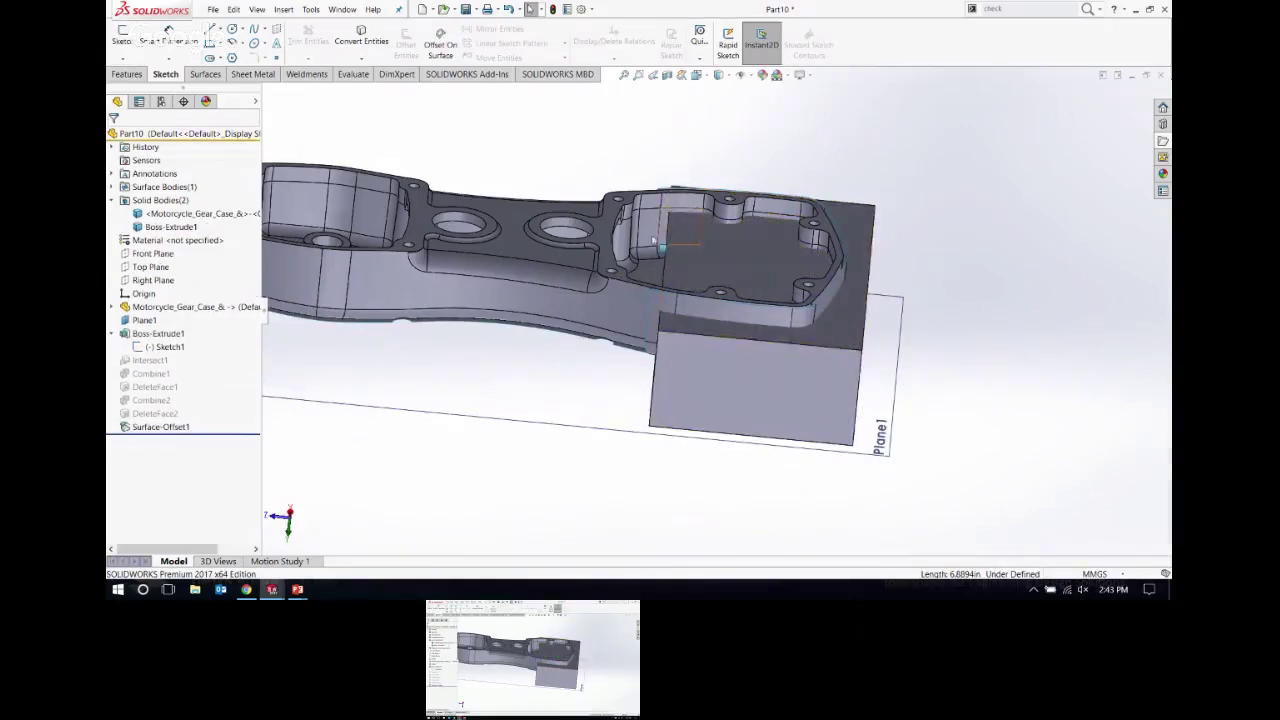
# Step: Hide the motorcycle gear case body, leaving the fixture block and the offset surface exposed
pyautogui.moveTo(614, 163); pyautogui.dragTo(806, 319, button='middle')
pyautogui.scroll(-3, 640, 186)
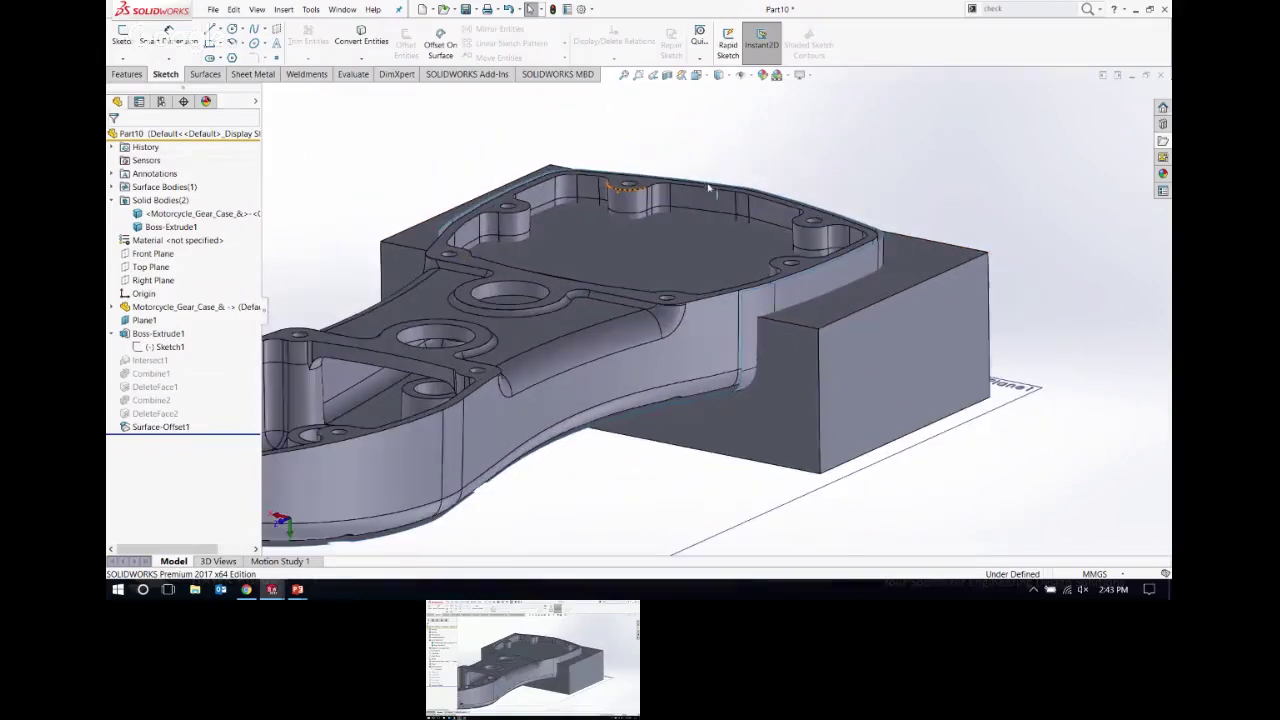
pyautogui.click(190, 213)
pyautogui.click(175, 204)
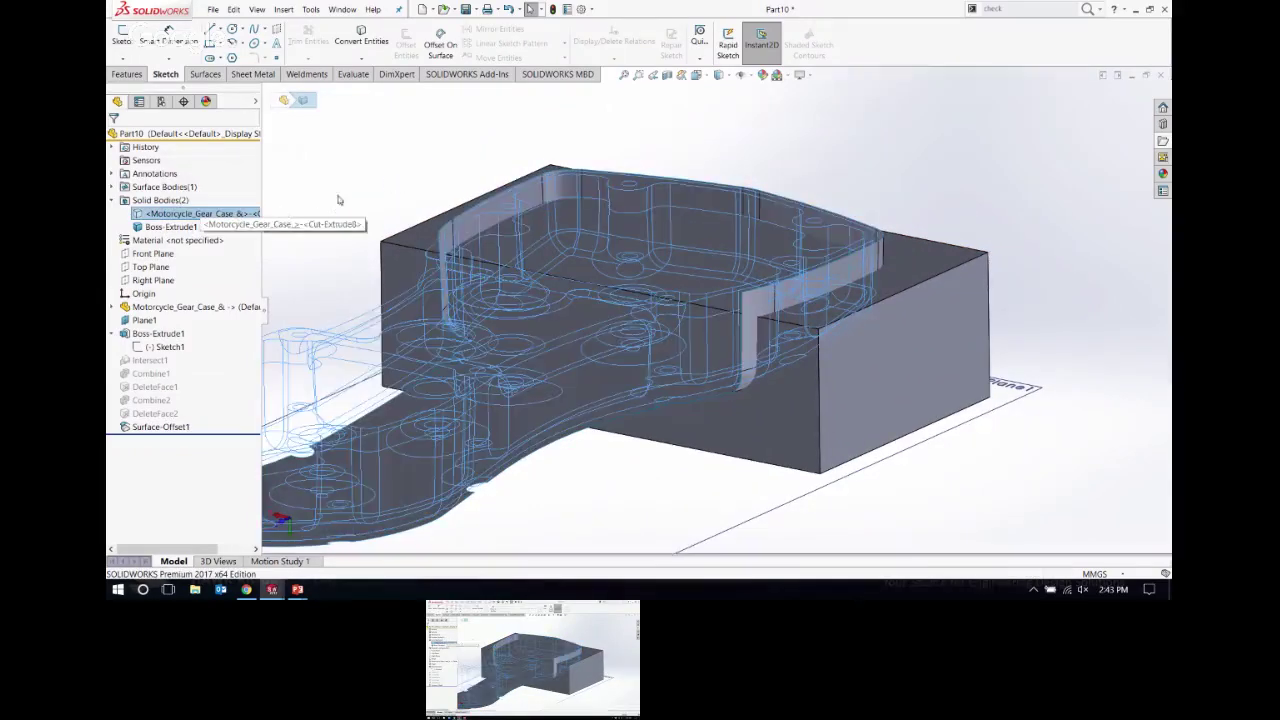
pyautogui.click(338, 200)
pyautogui.moveTo(780, 263); pyautogui.dragTo(525, 268, button='middle')
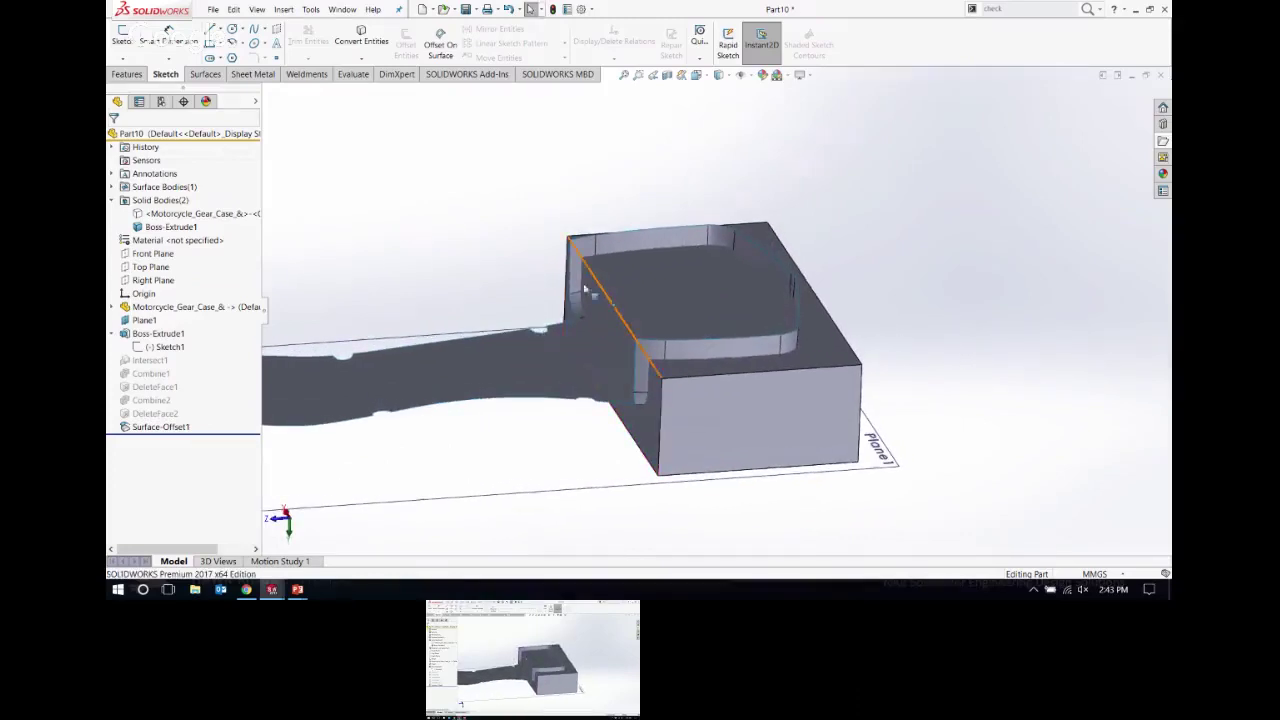
# Step: Thicken the offset surface by 2 mm toward the inside of the case pocket, with Merge result enabled
pyautogui.click(204, 74)
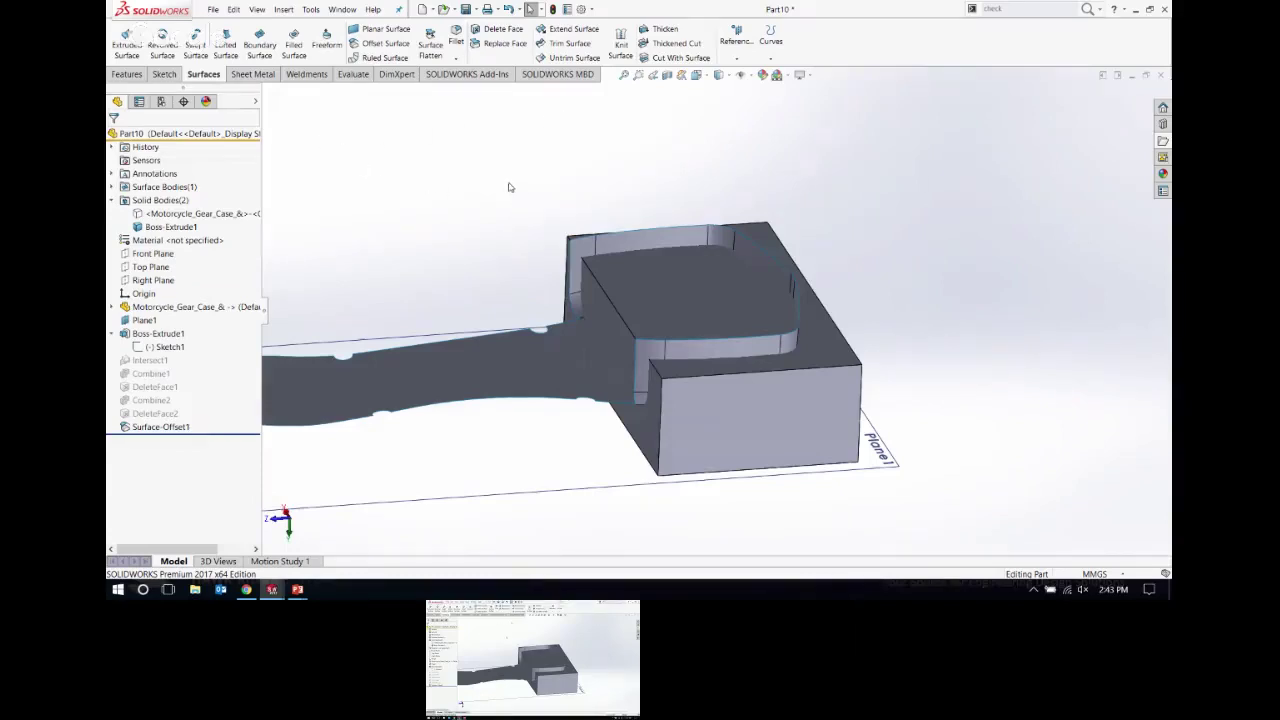
pyautogui.moveTo(686, 286)
pyautogui.mouseDown(button='middle')
pyautogui.moveTo(657, 303)
pyautogui.moveTo(651, 231)
pyautogui.moveTo(694, 293)
pyautogui.mouseUp(button='middle')
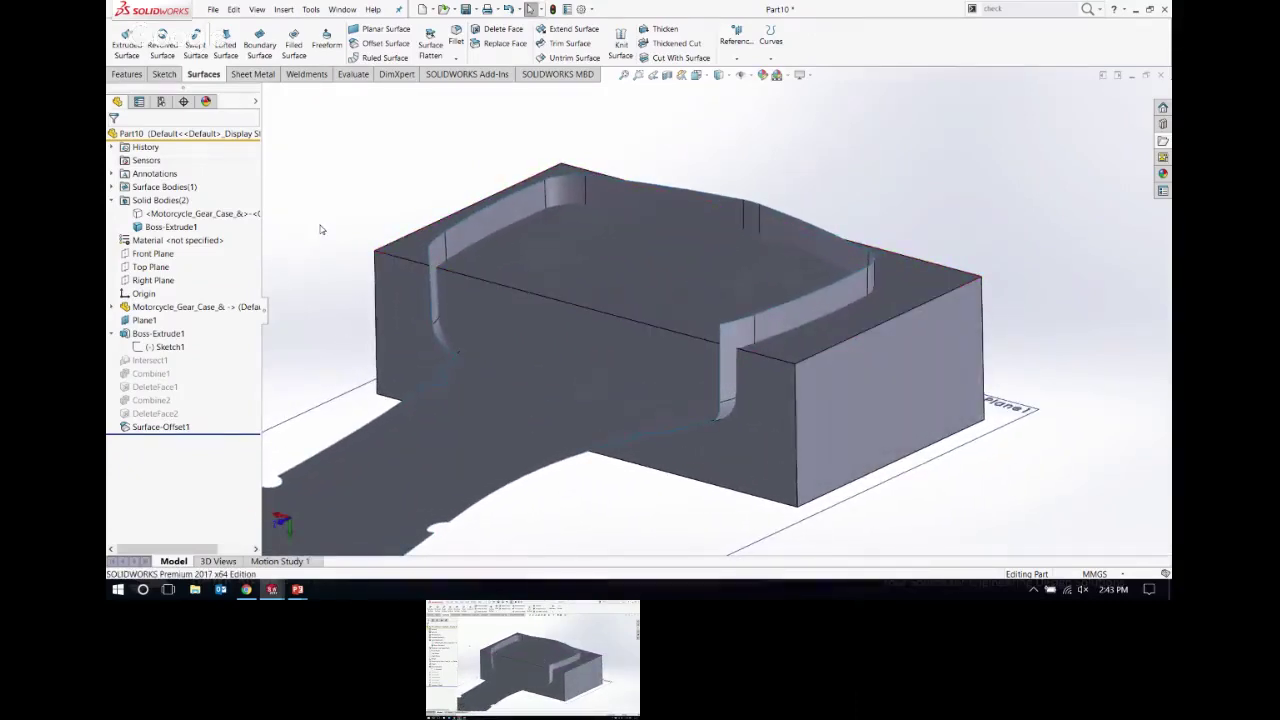
pyautogui.click(466, 266)
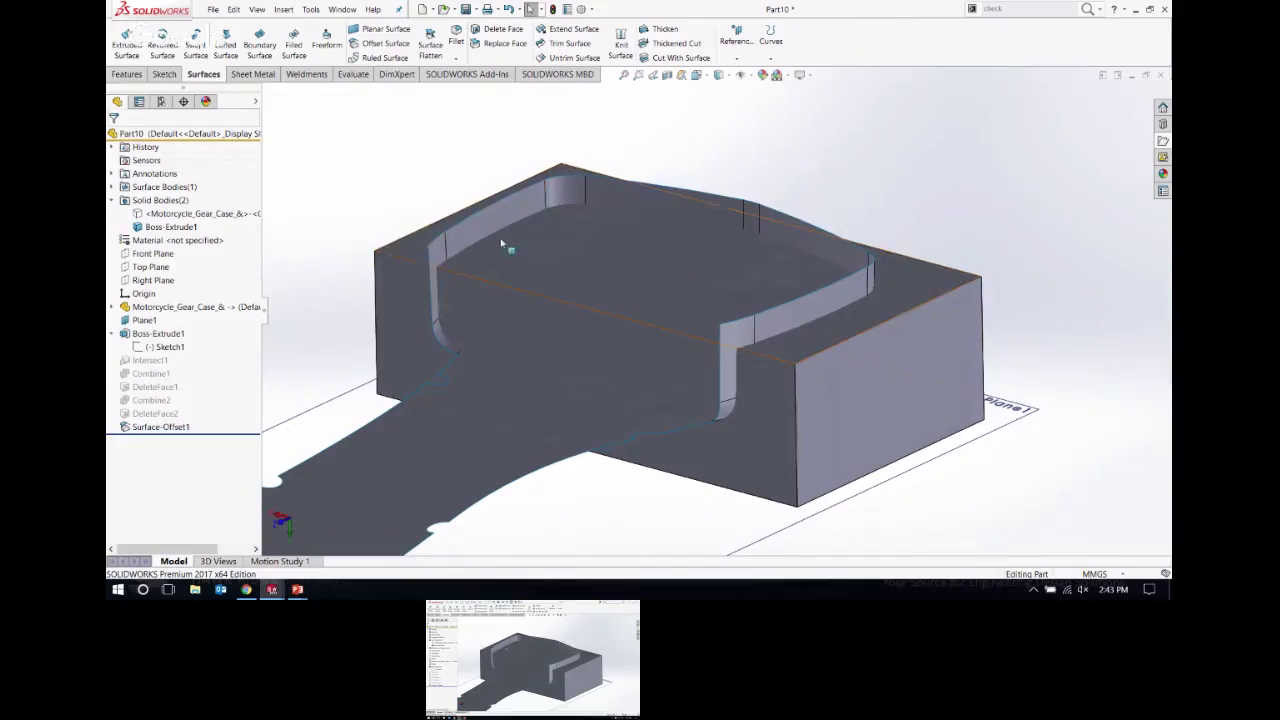
pyautogui.click(667, 31)
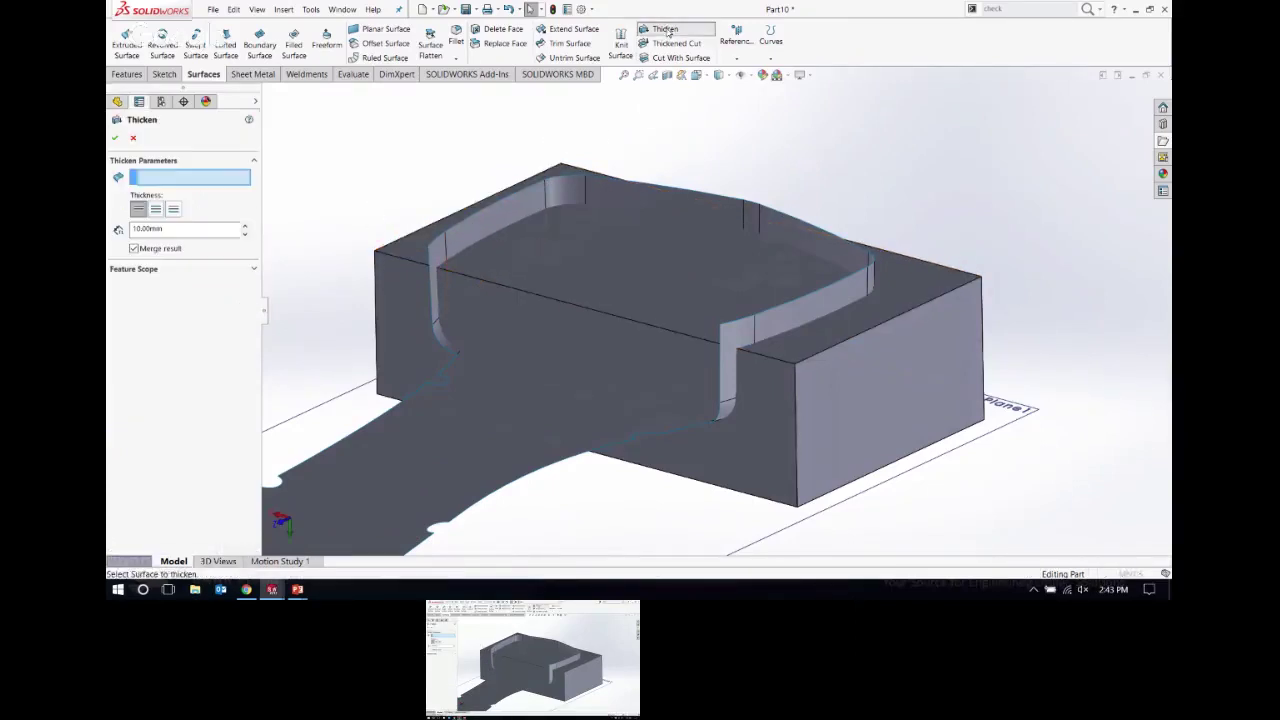
pyautogui.click(445, 258)
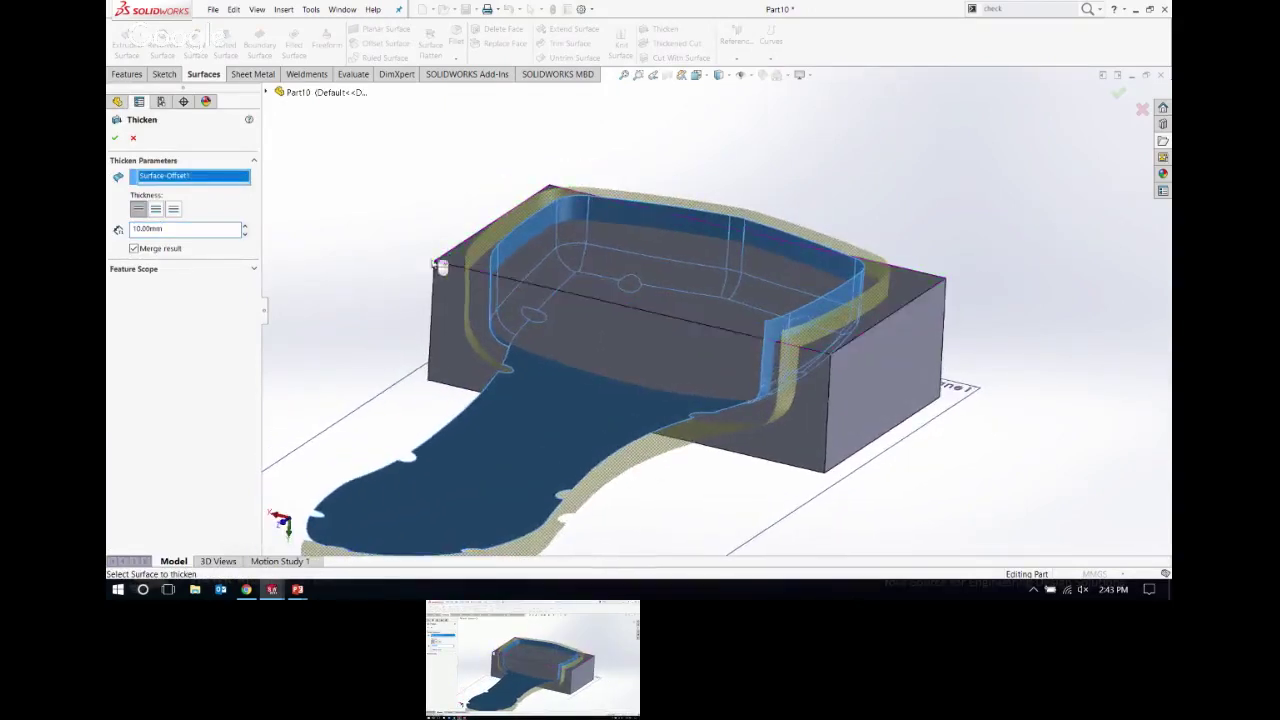
pyautogui.doubleClick(164, 229)
pyautogui.write('2')
pyautogui.press('Return')
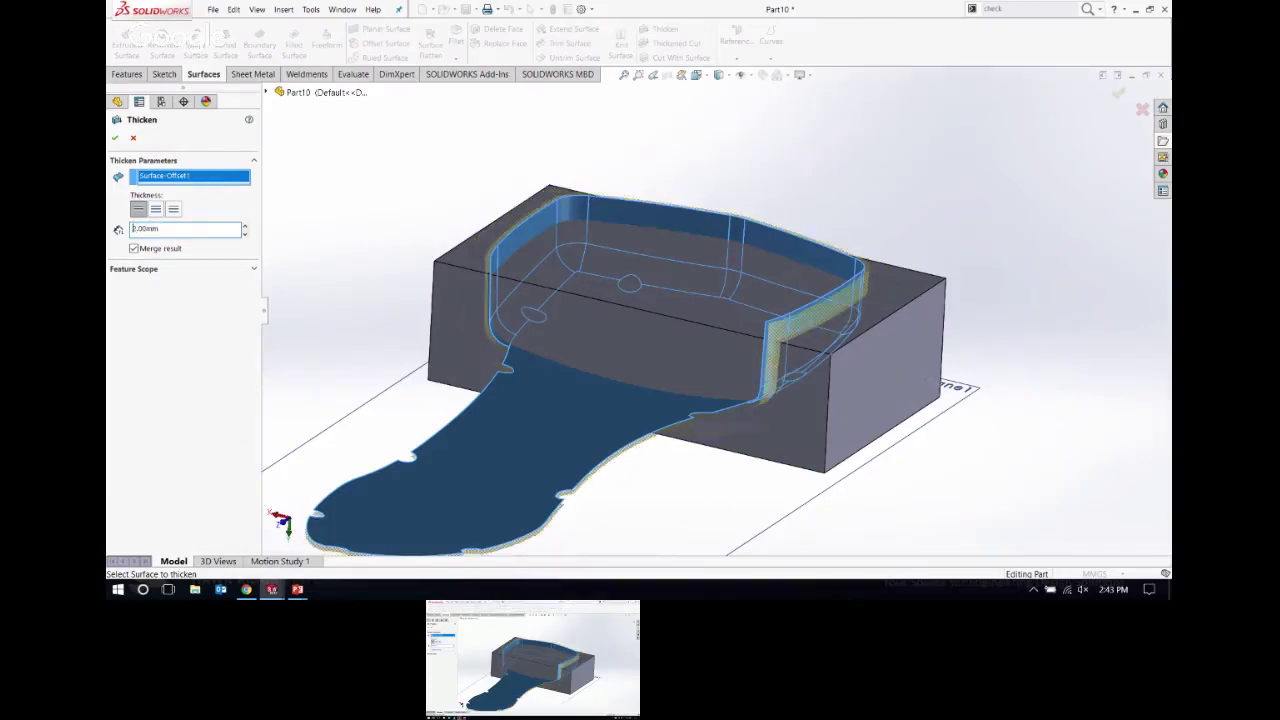
pyautogui.click(173, 208)
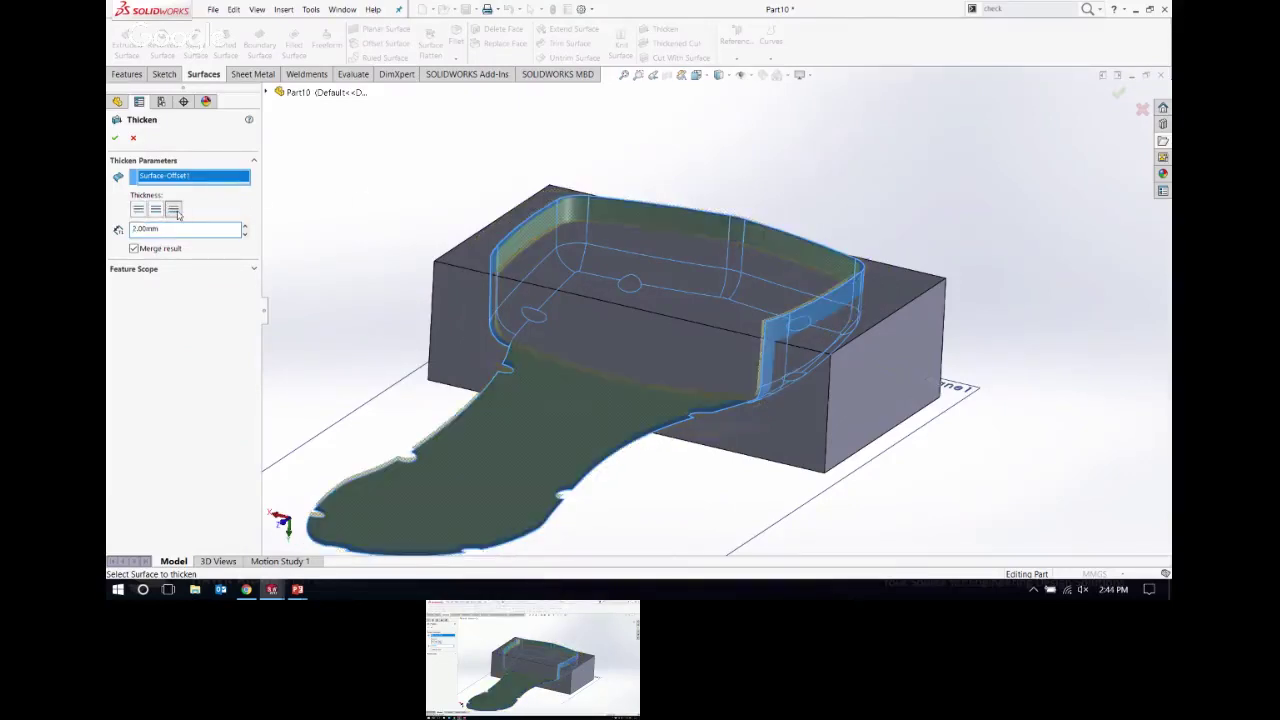
pyautogui.moveTo(612, 265); pyautogui.dragTo(230, 319, button='middle')
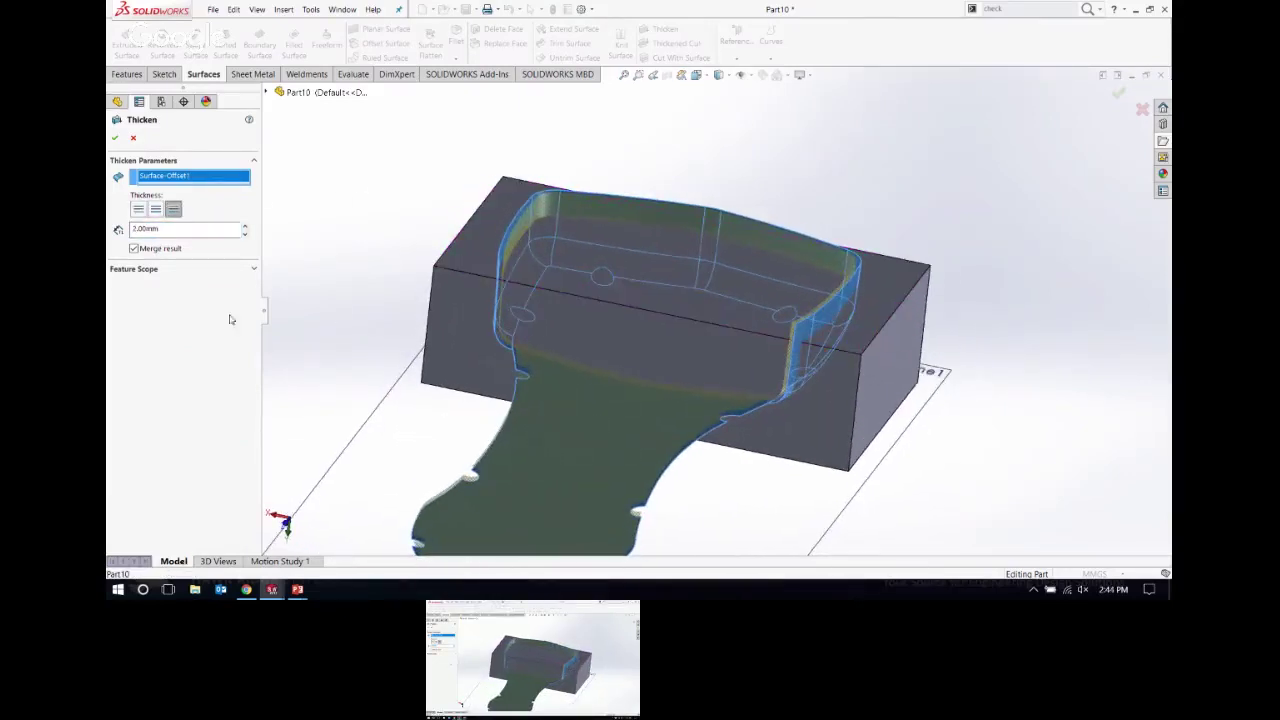
pyautogui.click(115, 138)
pyautogui.scroll(-6, 534, 303)
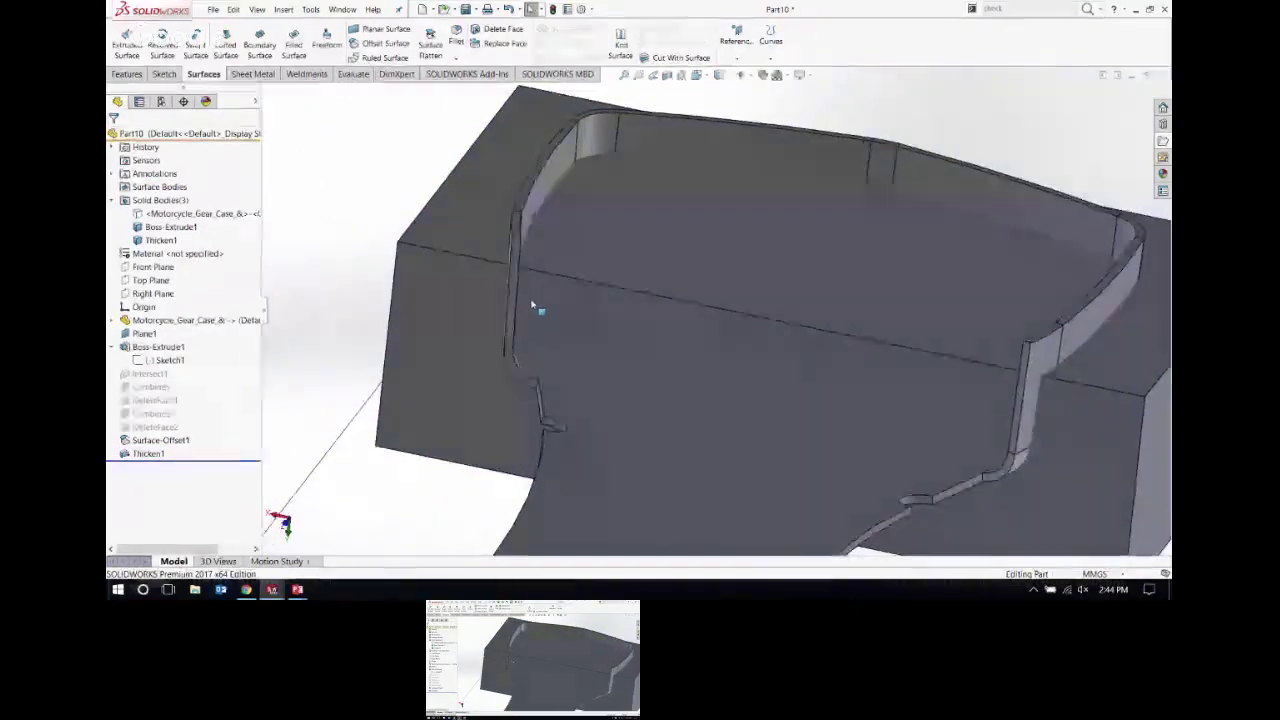
pyautogui.scroll(3, 604, 297)
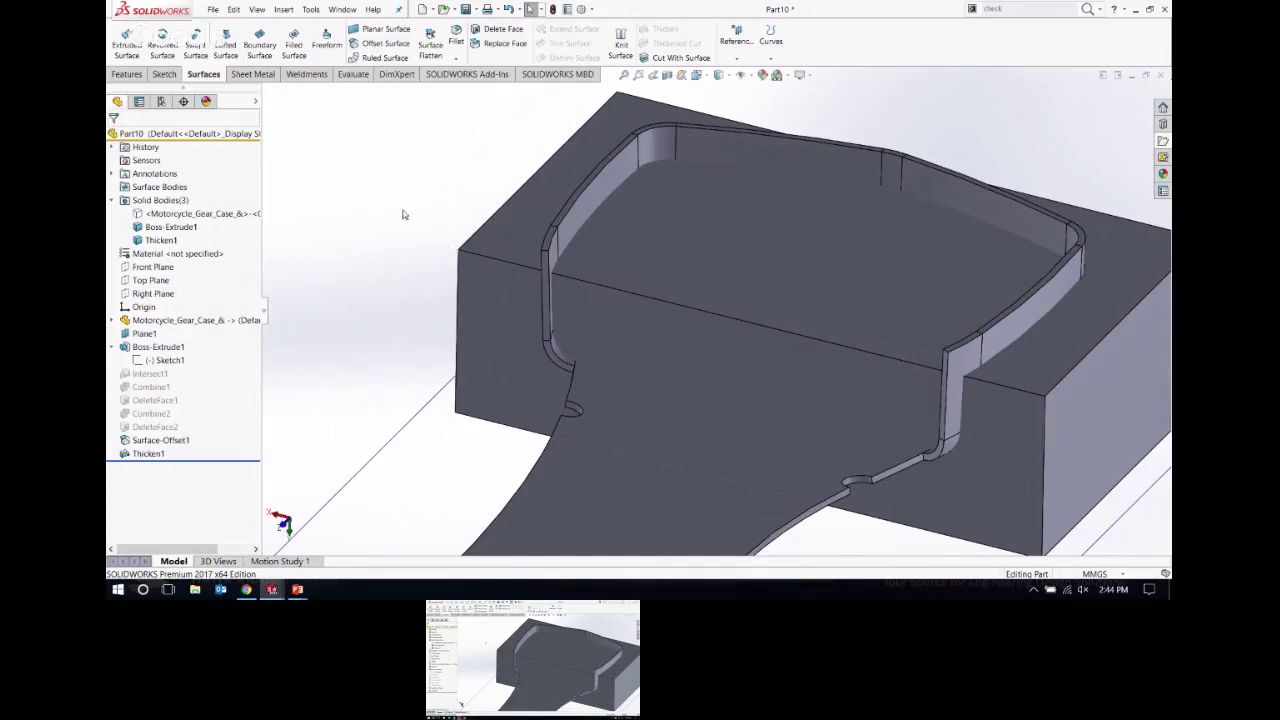
pyautogui.scroll(3, 374, 229)
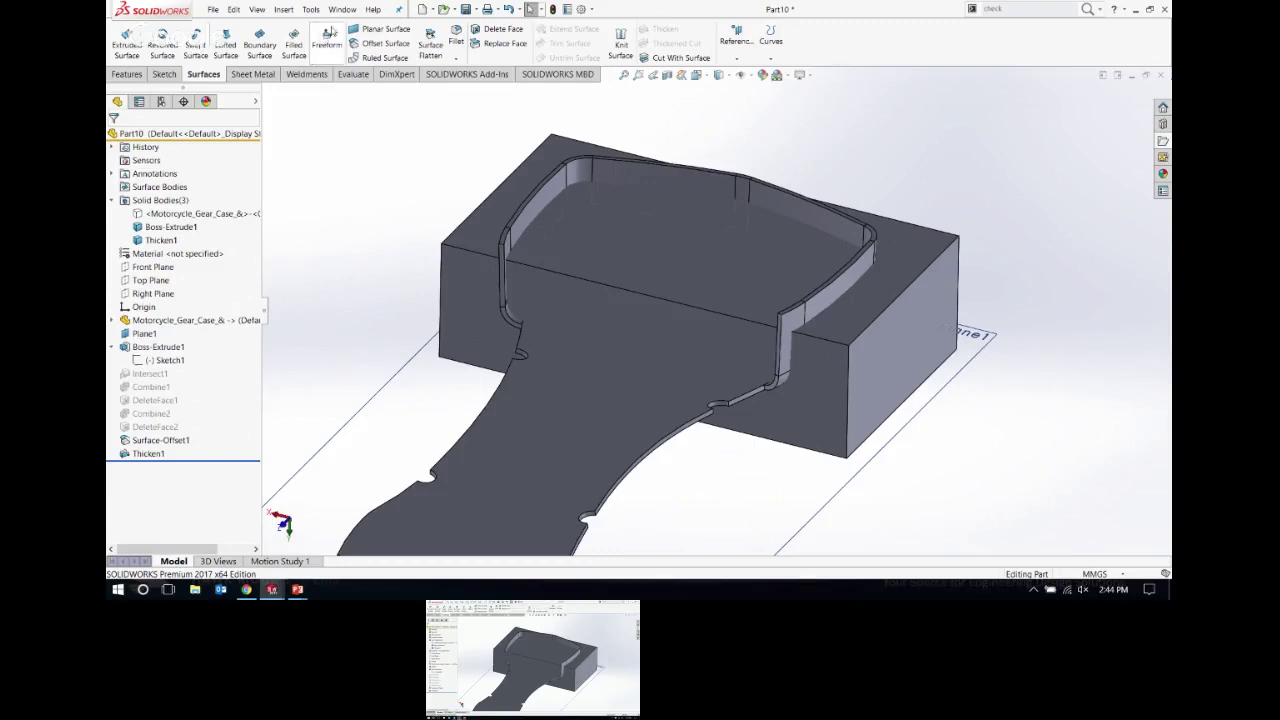
pyautogui.click(341, 9)
pyautogui.moveTo(284, 10)
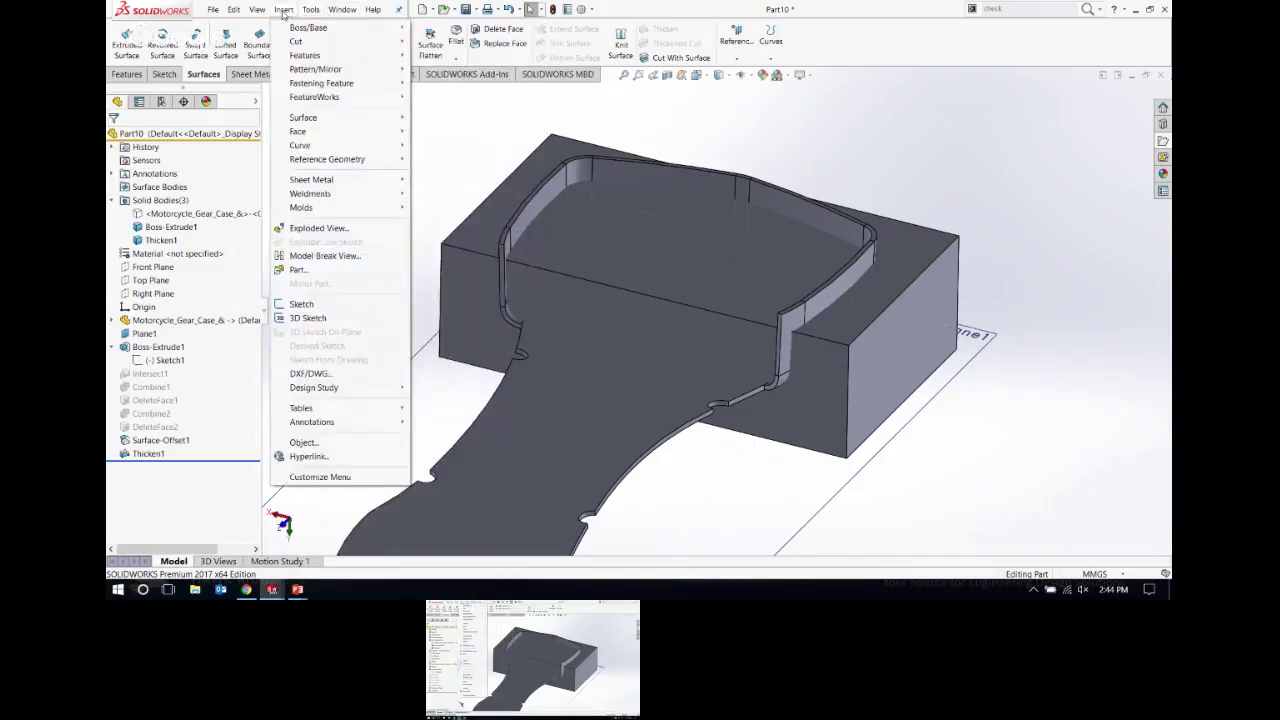
pyautogui.moveTo(305, 55)
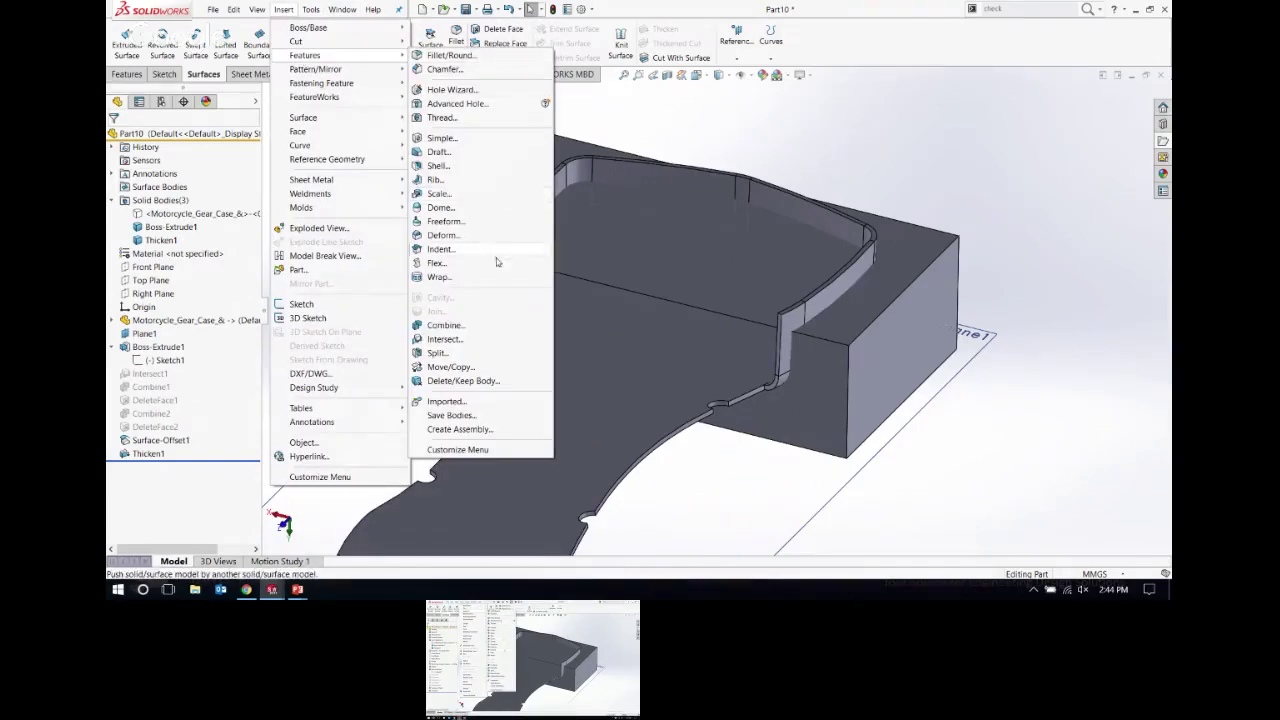
pyautogui.click(921, 116)
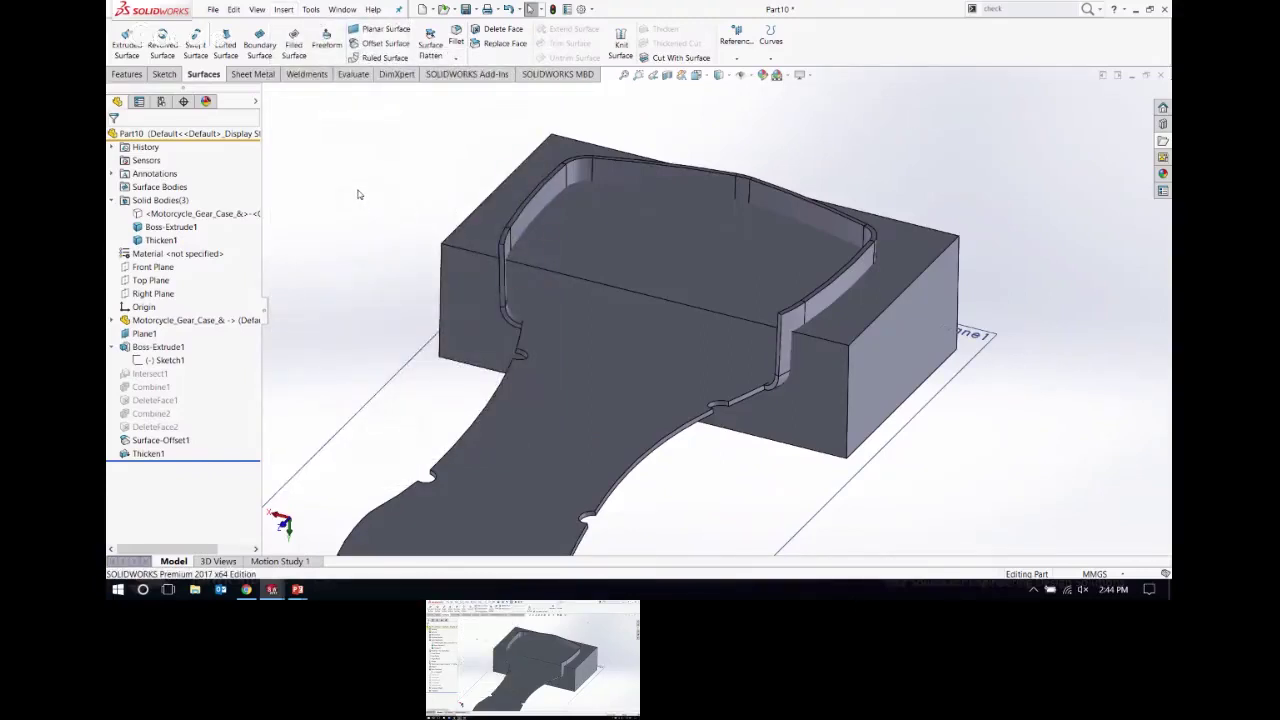
pyautogui.hotkey('alt', 'Tab')
pyautogui.hotkey('alt', 'Tab')
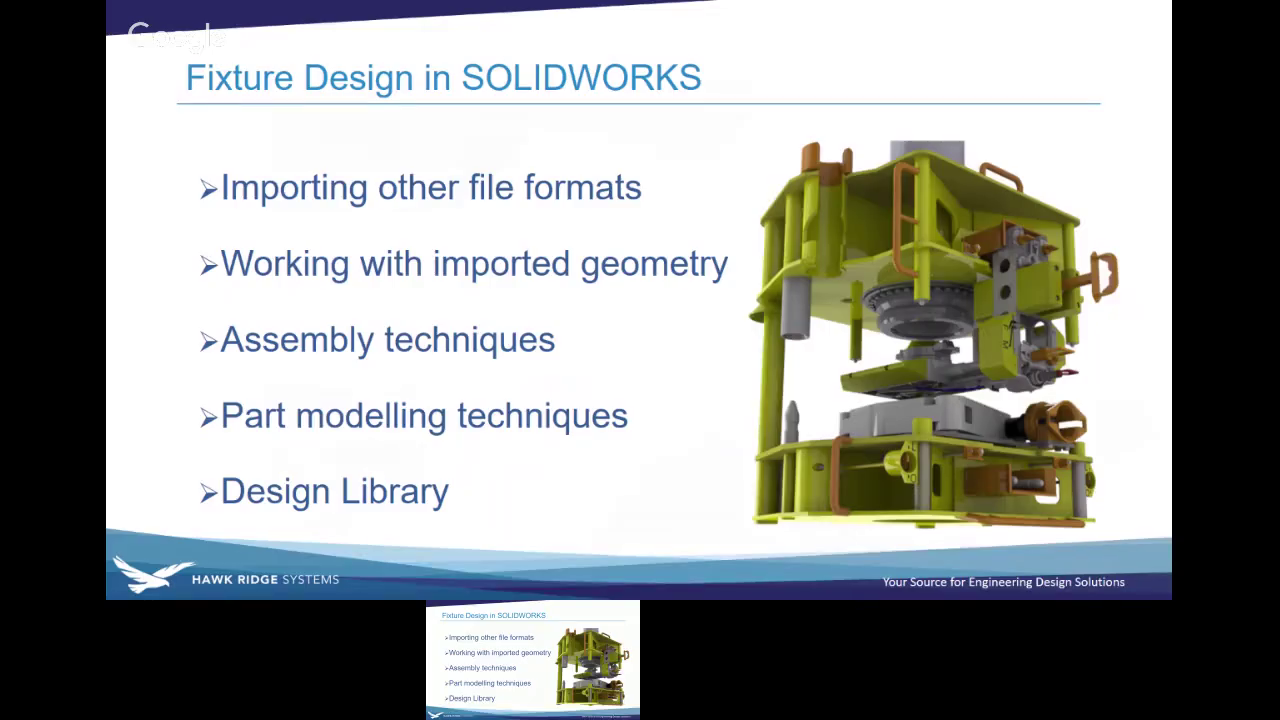
pyautogui.hotkey('alt', 'Tab')
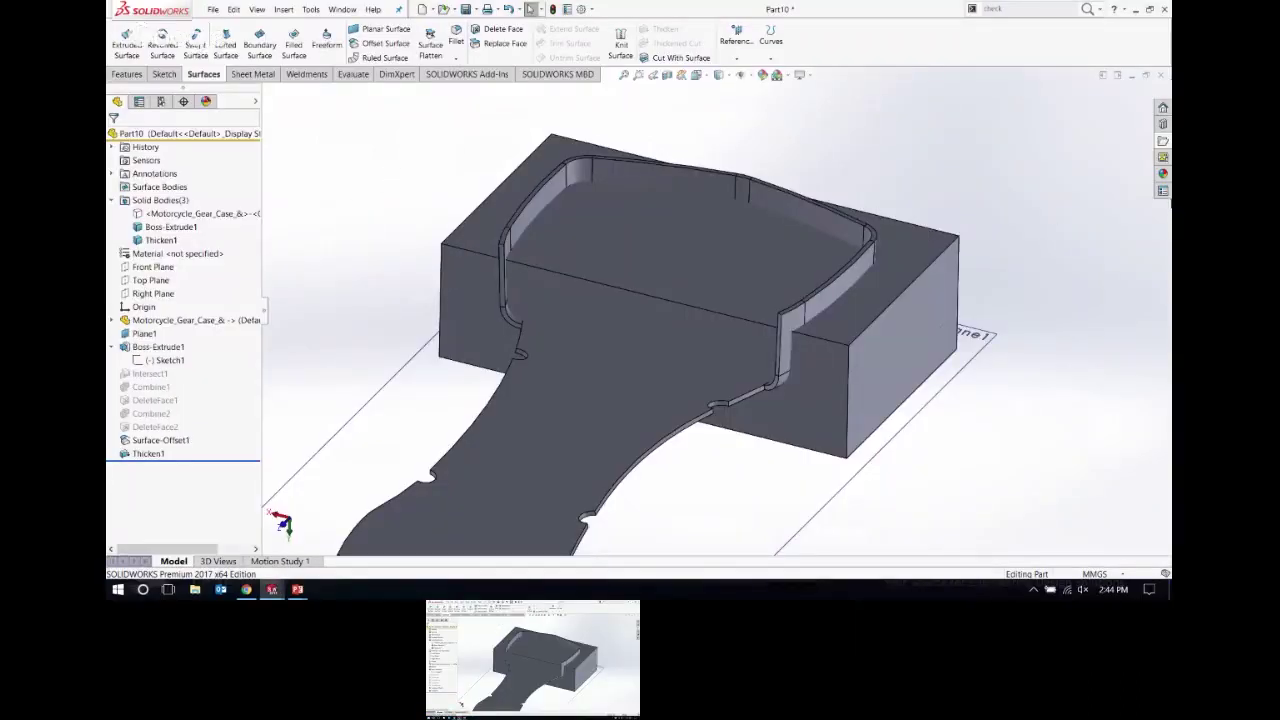
# Step: Examine the Design Library's folders and the item, file name and folder settings of Add to Library, without adding anything
pyautogui.click(1163, 124)
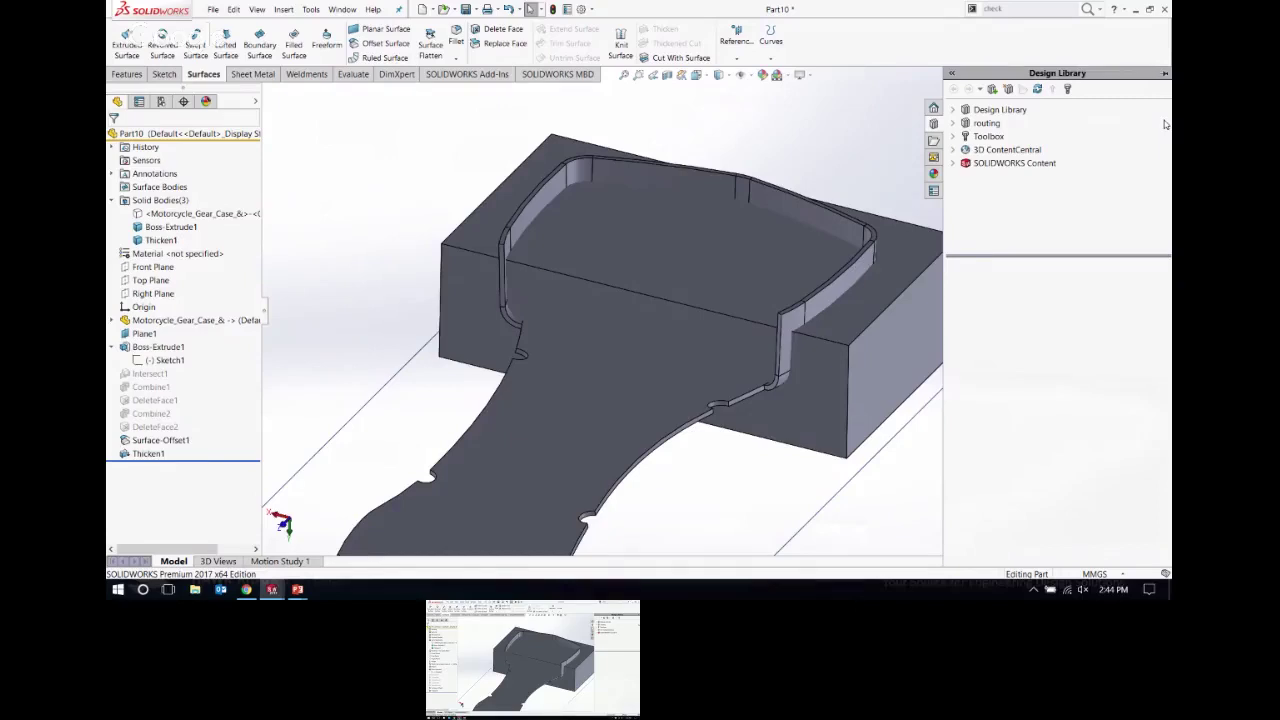
pyautogui.click(962, 110)
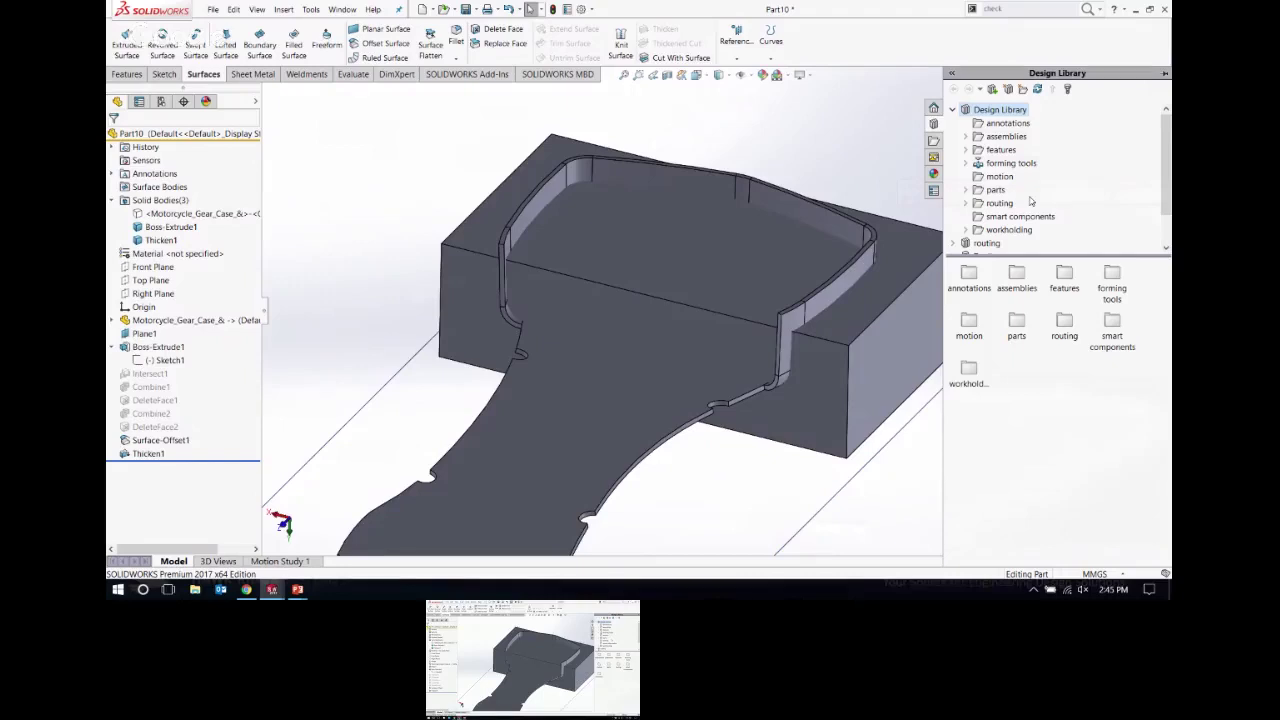
pyautogui.click(782, 130)
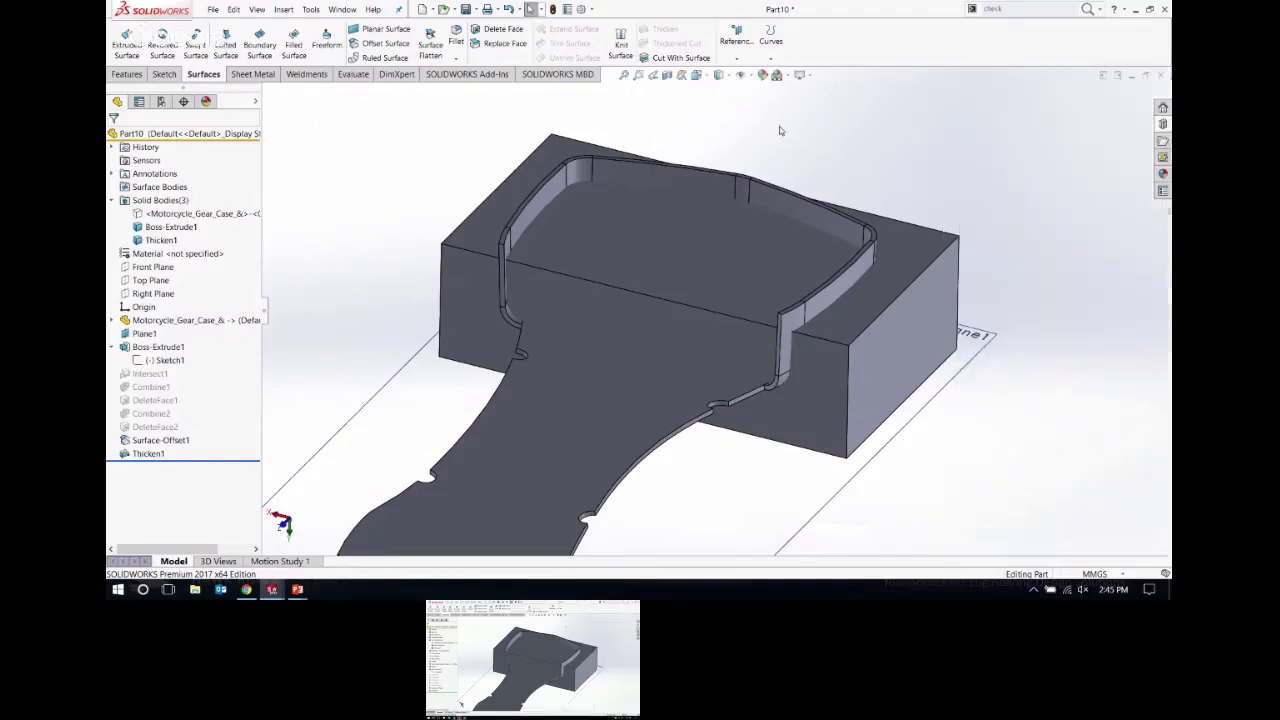
pyautogui.click(1163, 124)
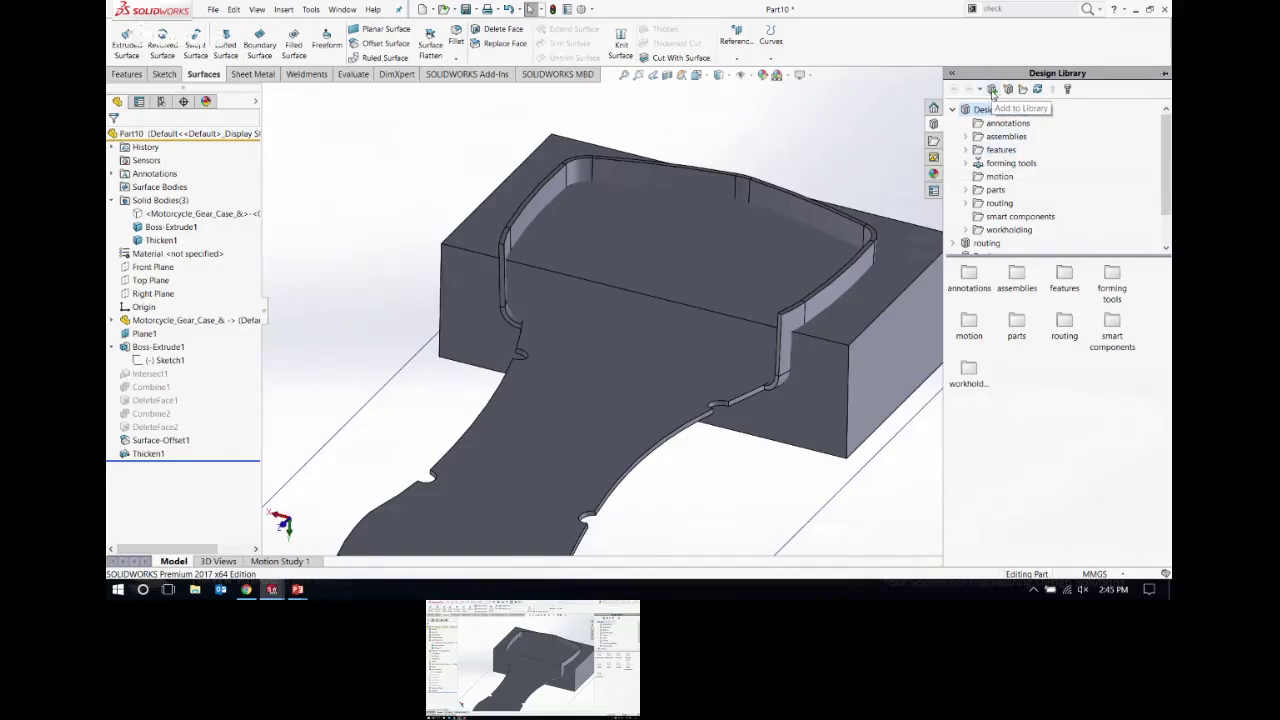
pyautogui.click(992, 89)
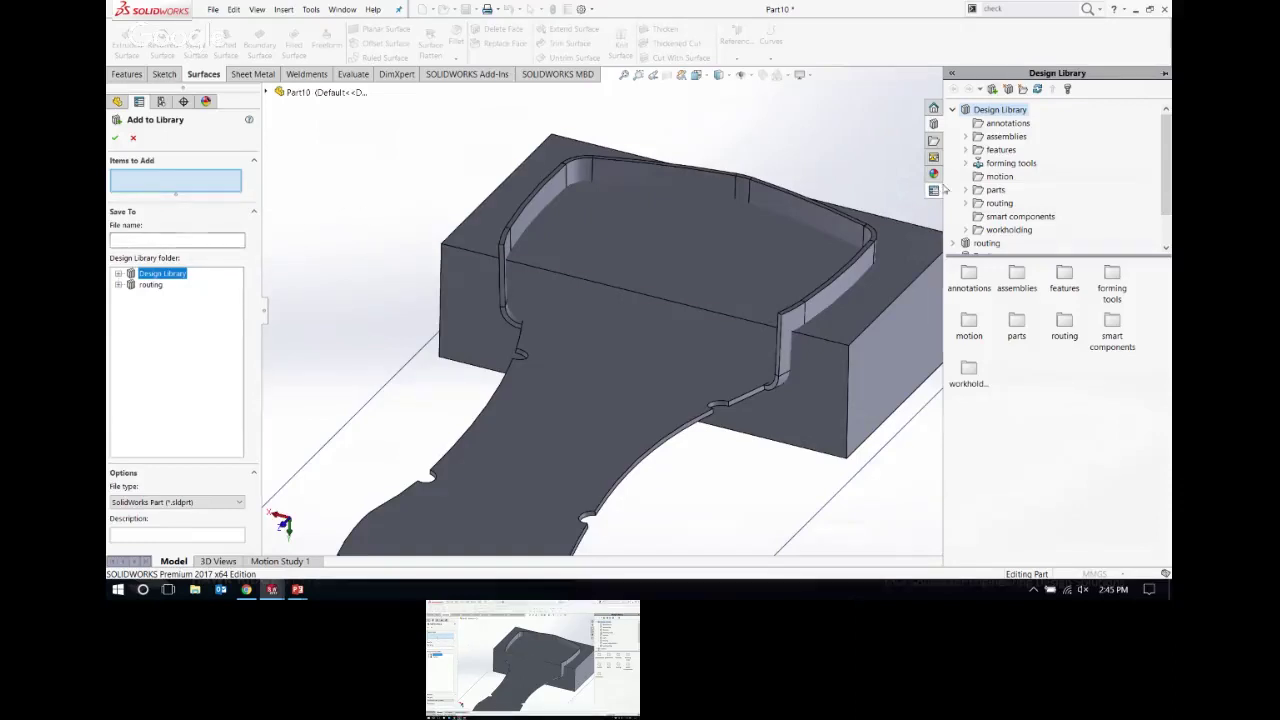
pyautogui.click(118, 273)
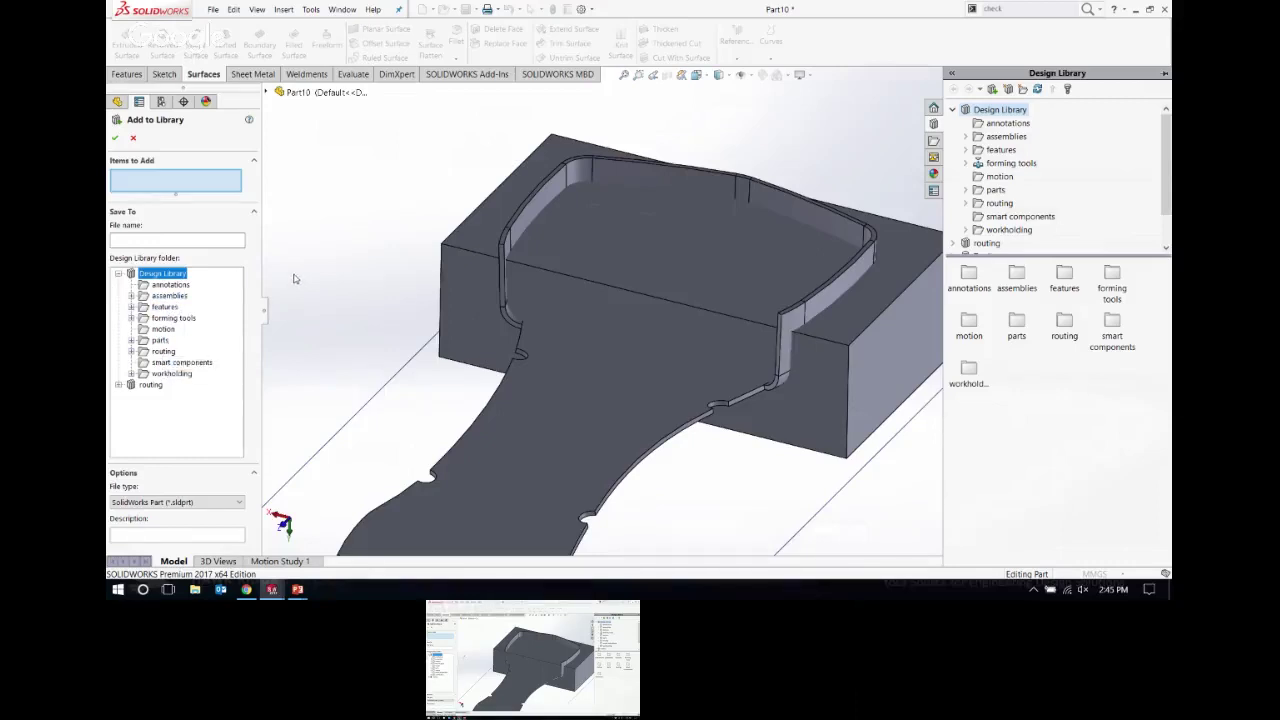
pyautogui.click(133, 137)
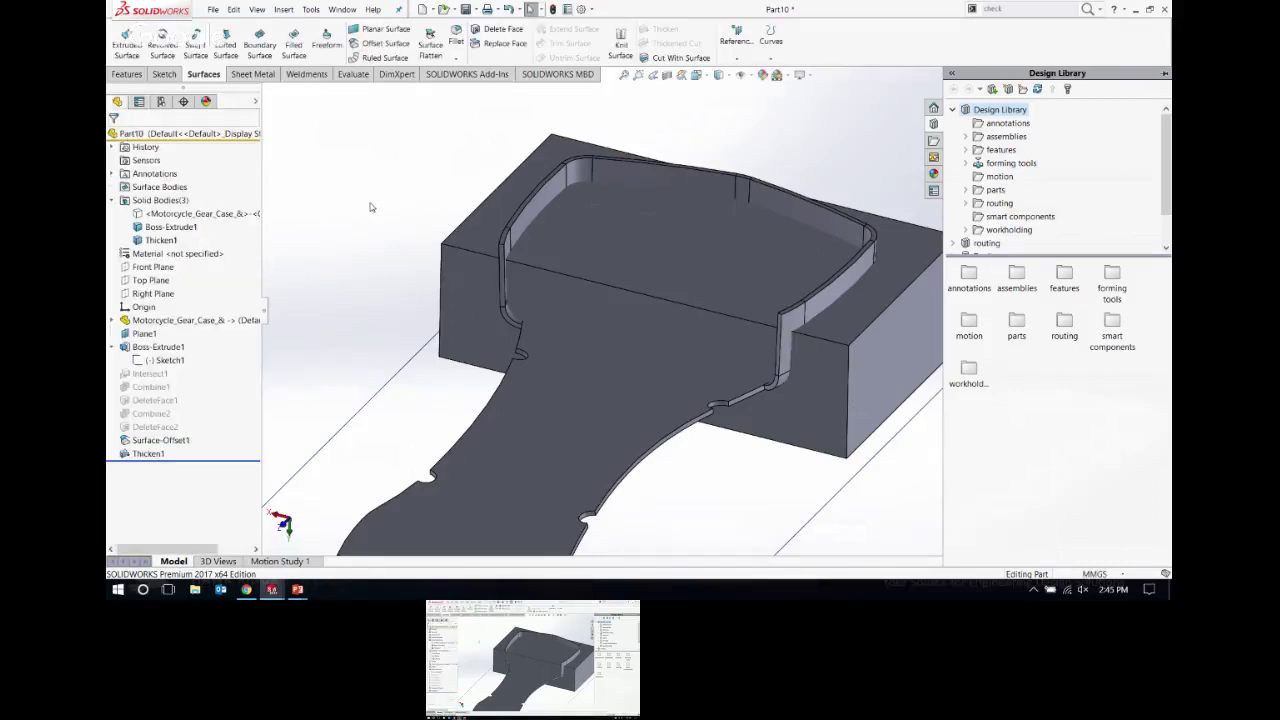
pyautogui.hotkey('alt', 'Tab')
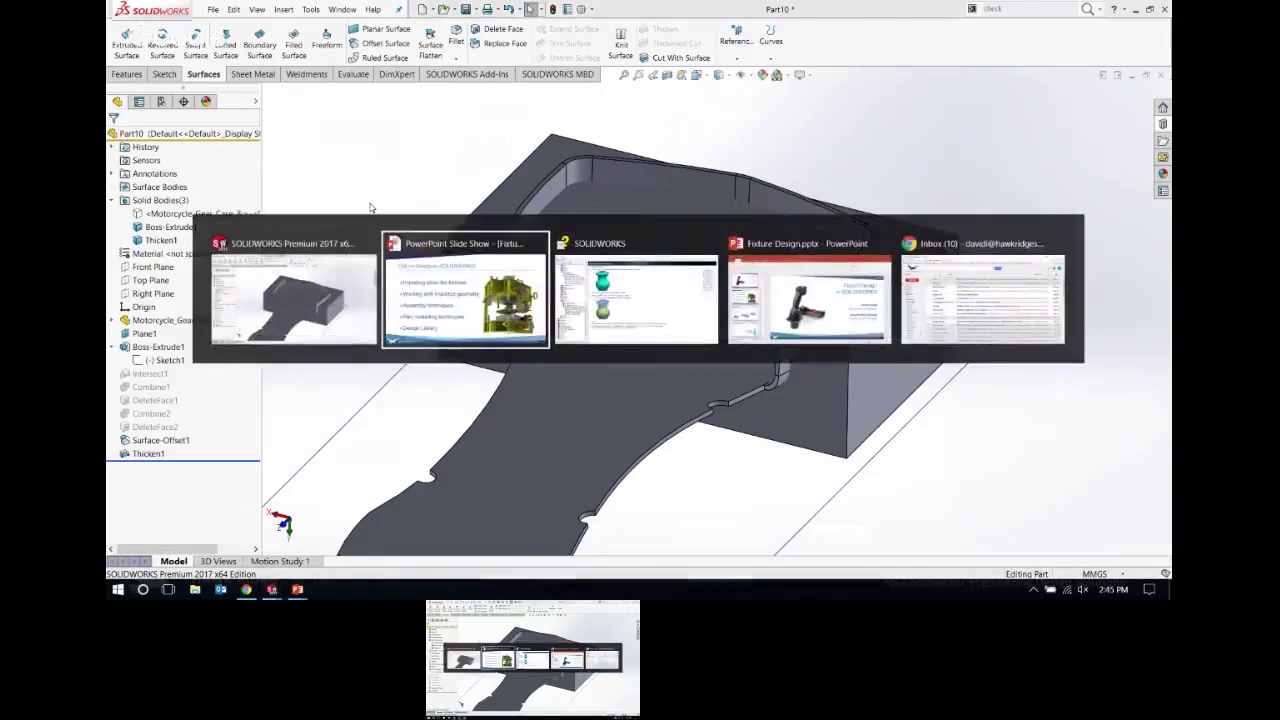
# Step: Switch from the fixture block part to the open Fixture Assembly 1 document
pyautogui.click(344, 228)
pyautogui.hotkey('ctrl', 'Tab')
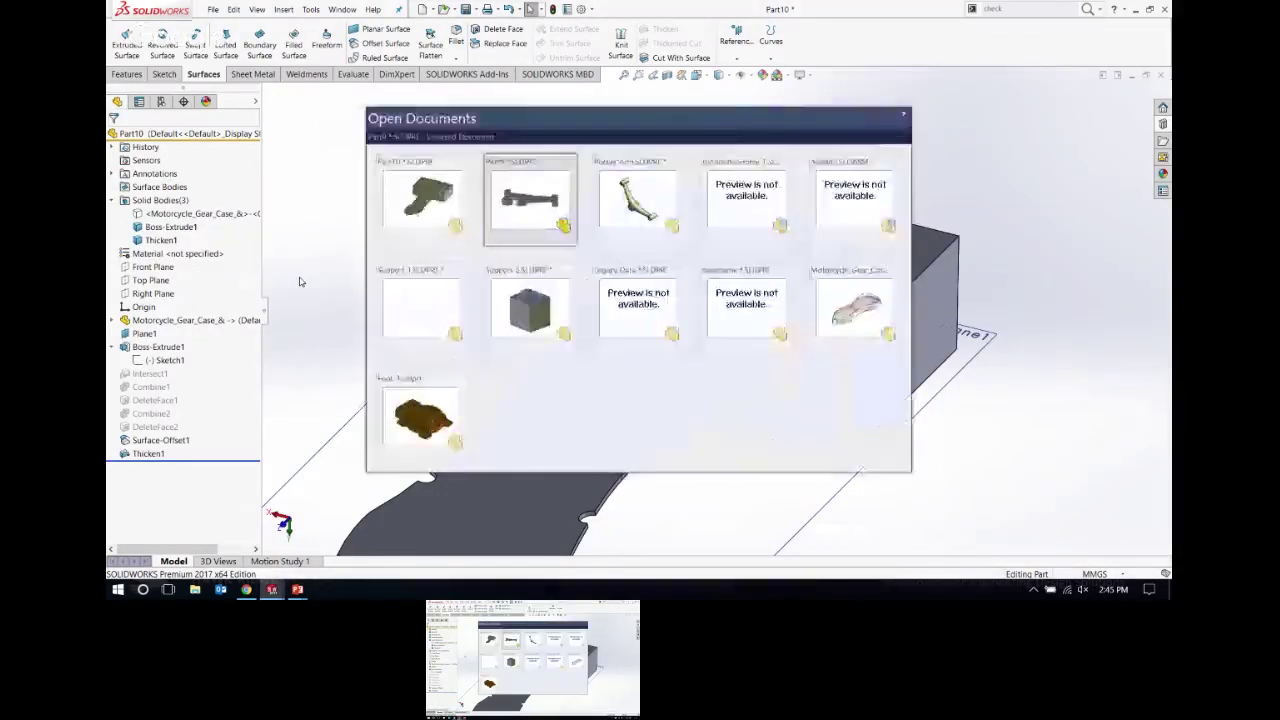
pyautogui.hotkey('ctrl', 'Tab')
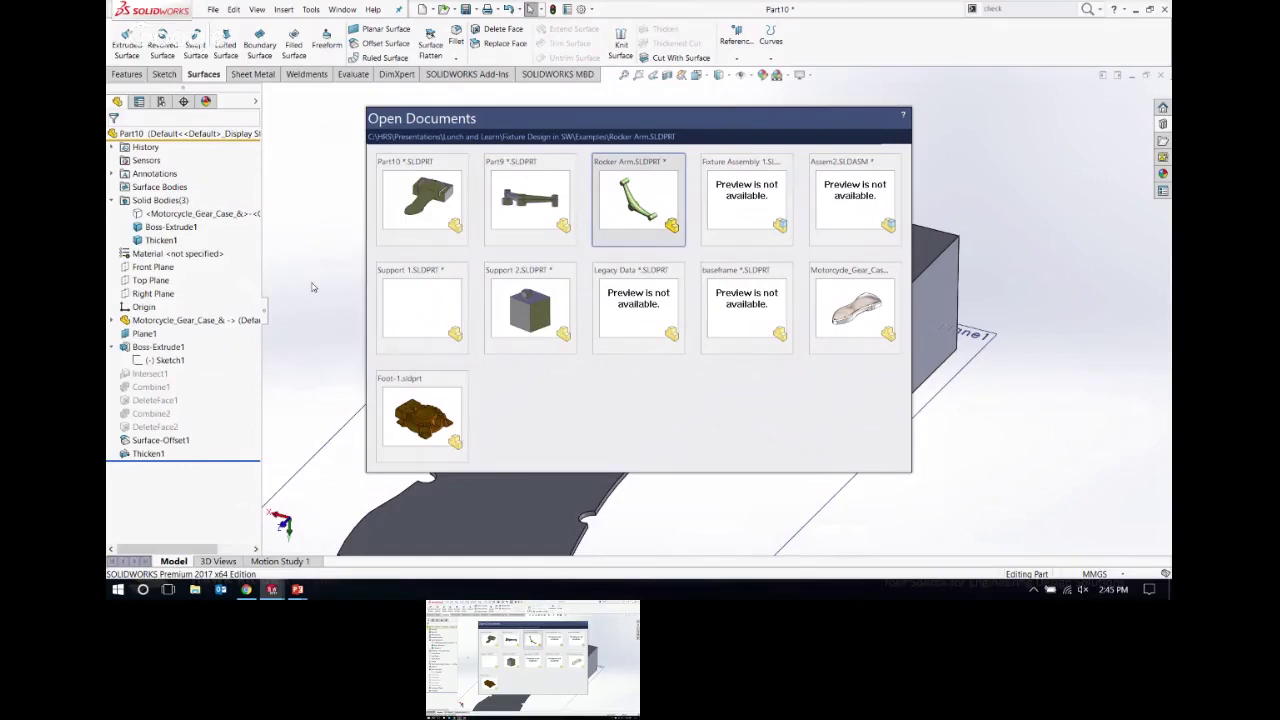
pyautogui.hotkey('ctrl', 'Tab')
pyautogui.hotkey('ctrl', 'Tab')
pyautogui.hotkey('ctrl', 'Tab')
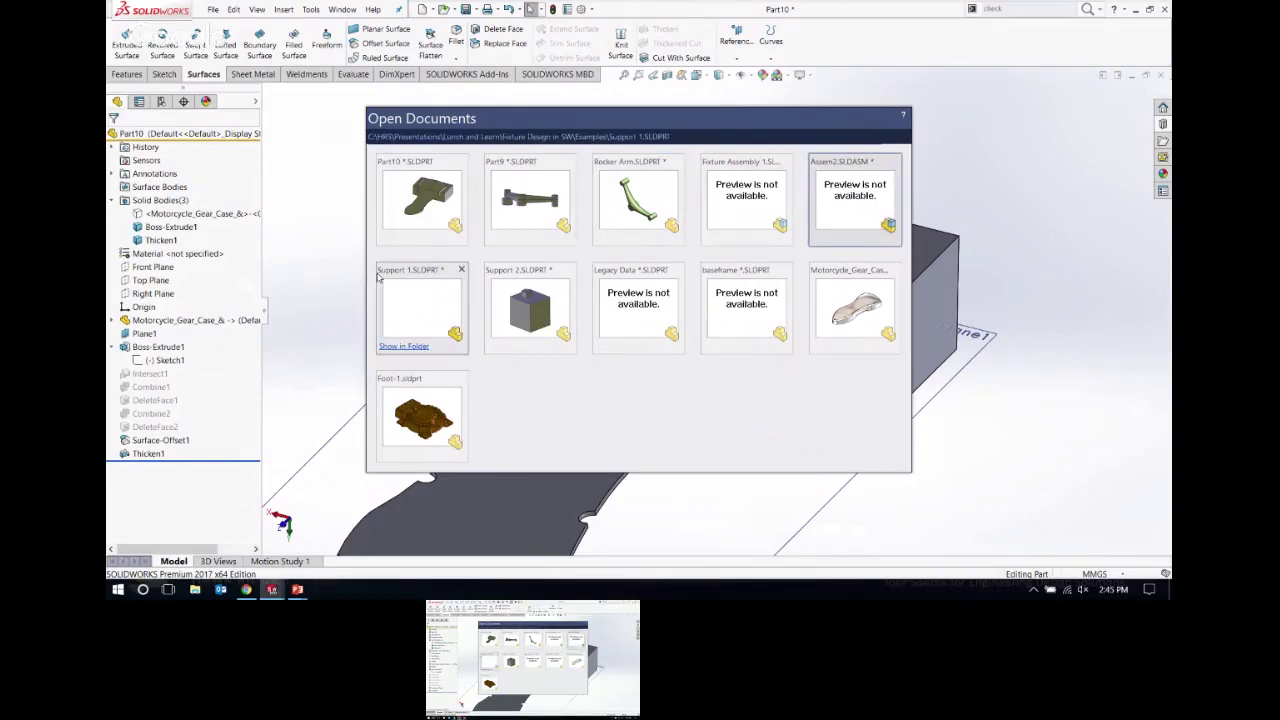
pyautogui.hotkey('ctrl', 'shift', 'Tab')
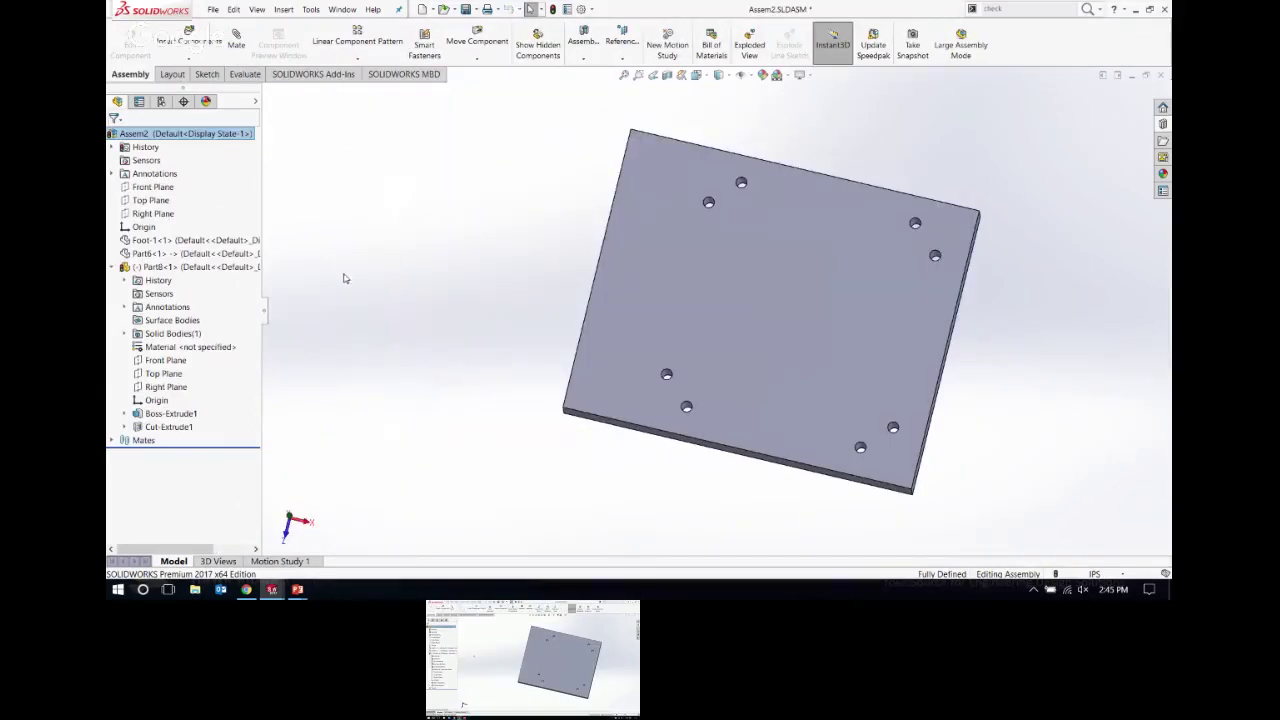
pyautogui.hotkey('ctrl', 'Tab')
pyautogui.hotkey('ctrl', 'Tab')
pyautogui.hotkey('ctrl', 'Tab')
pyautogui.hotkey('ctrl', 'Tab')
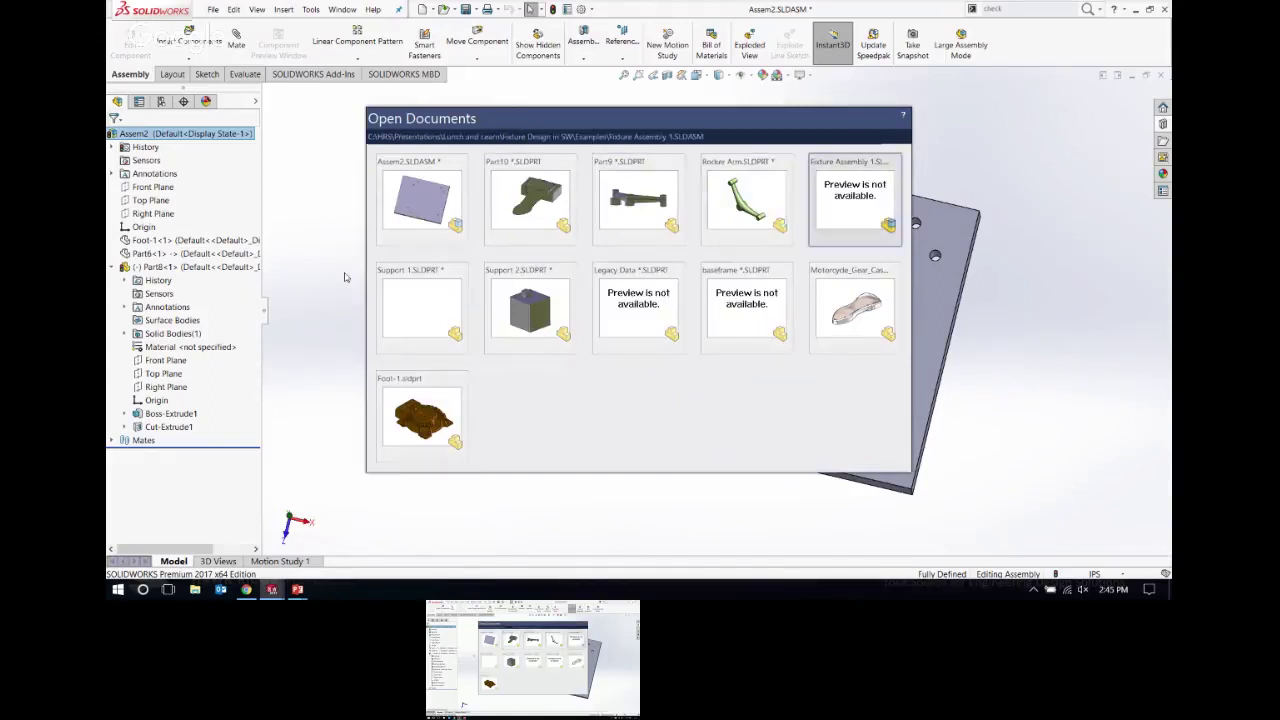
pyautogui.press('f')
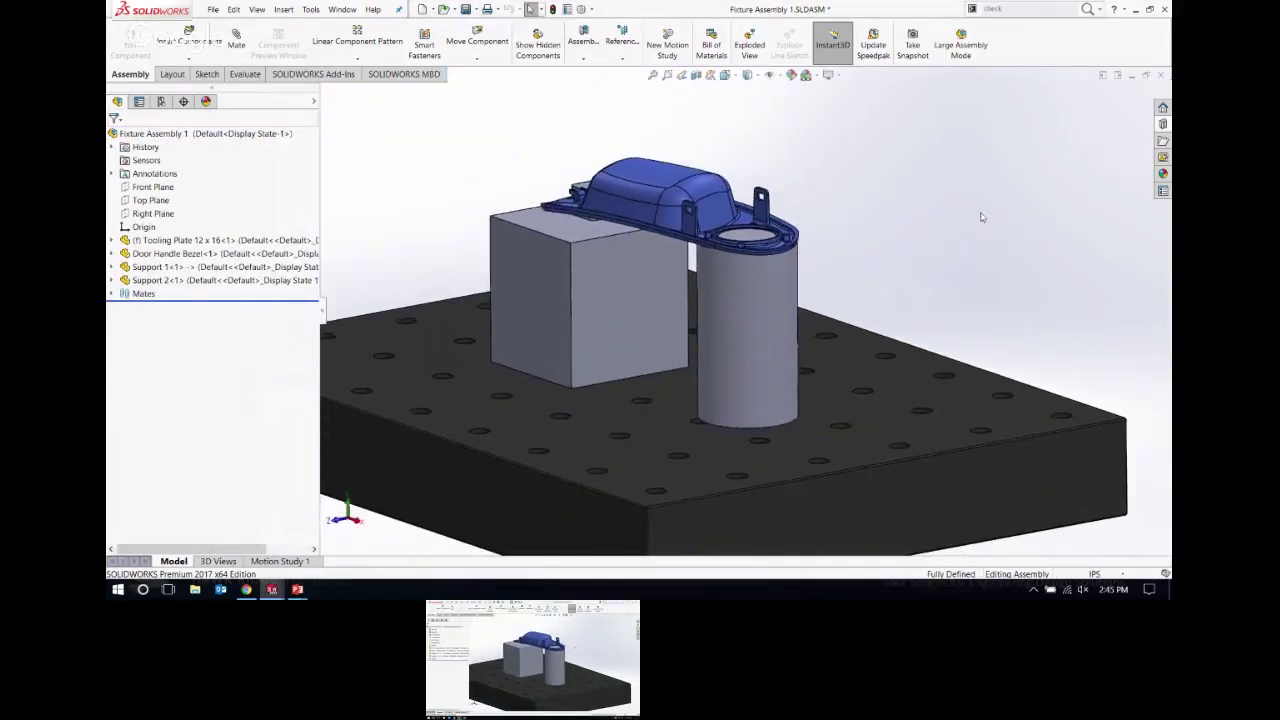
# Step: Insert one 250vtc clamp from the Design Library's workholding Toggle Clamps folder into the assembly, beside the cylindrical support
pyautogui.click(1163, 124)
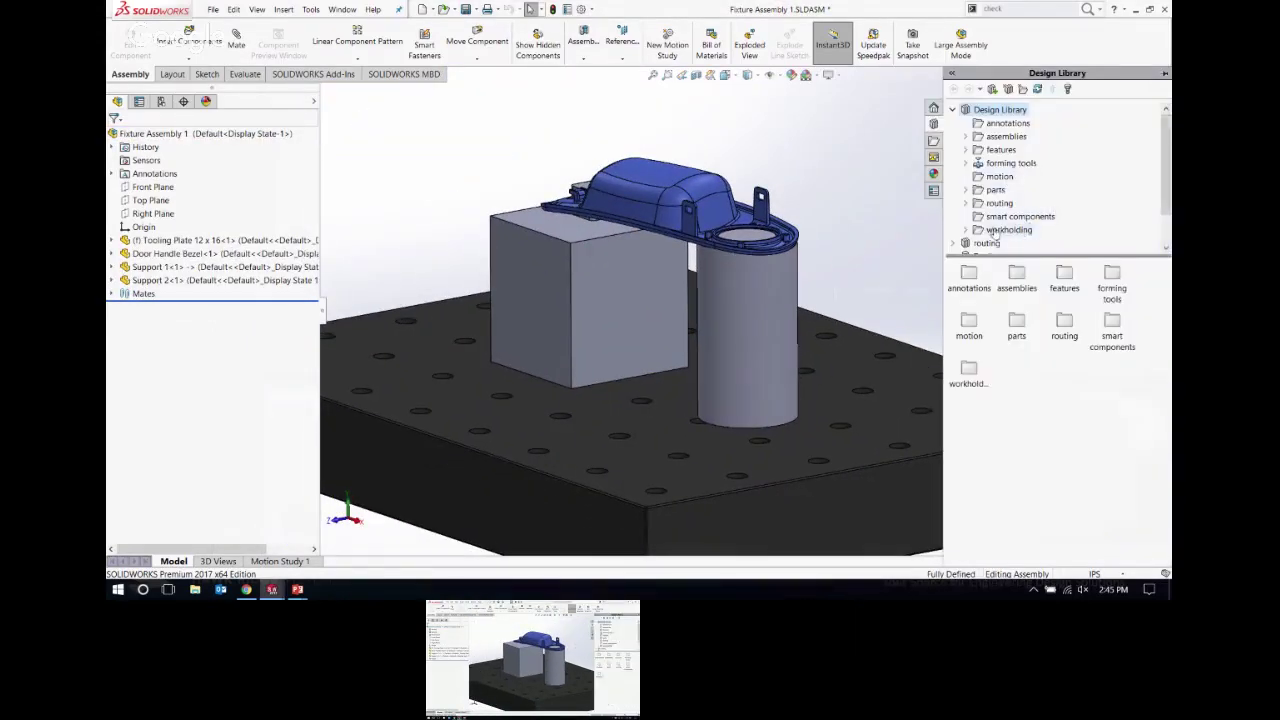
pyautogui.click(966, 231)
pyautogui.click(992, 219)
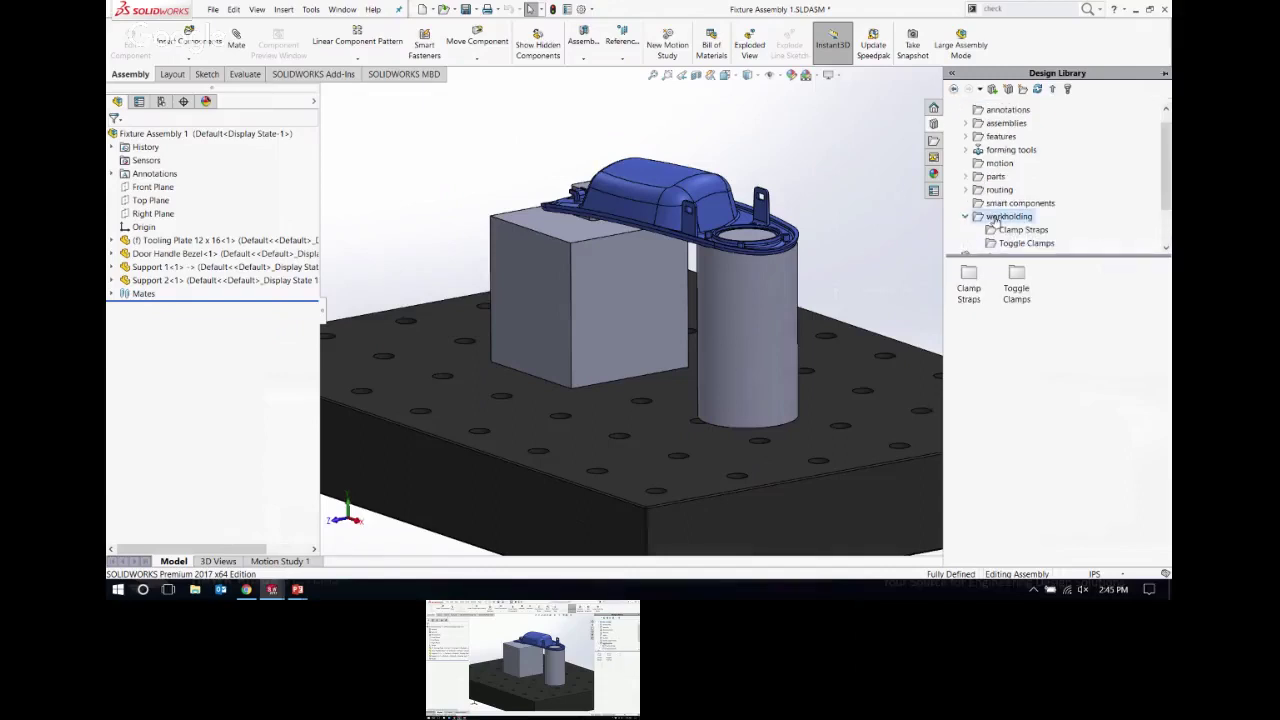
pyautogui.click(1003, 232)
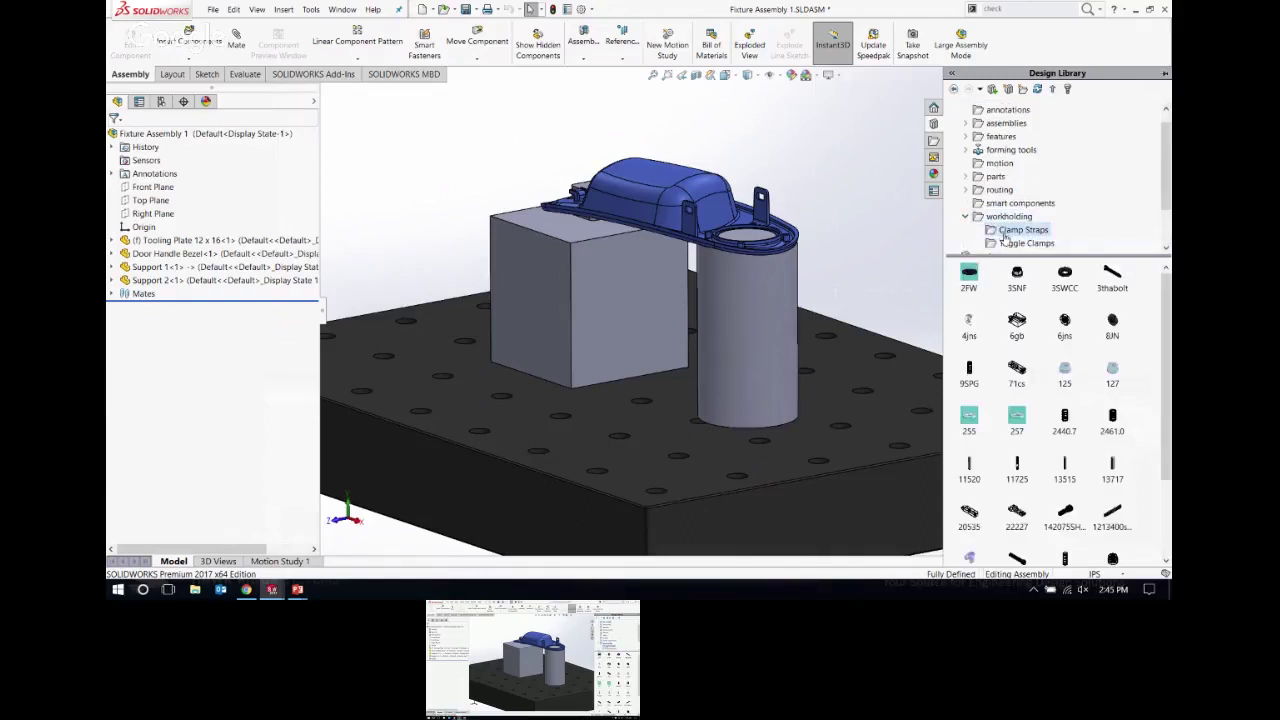
pyautogui.click(1009, 245)
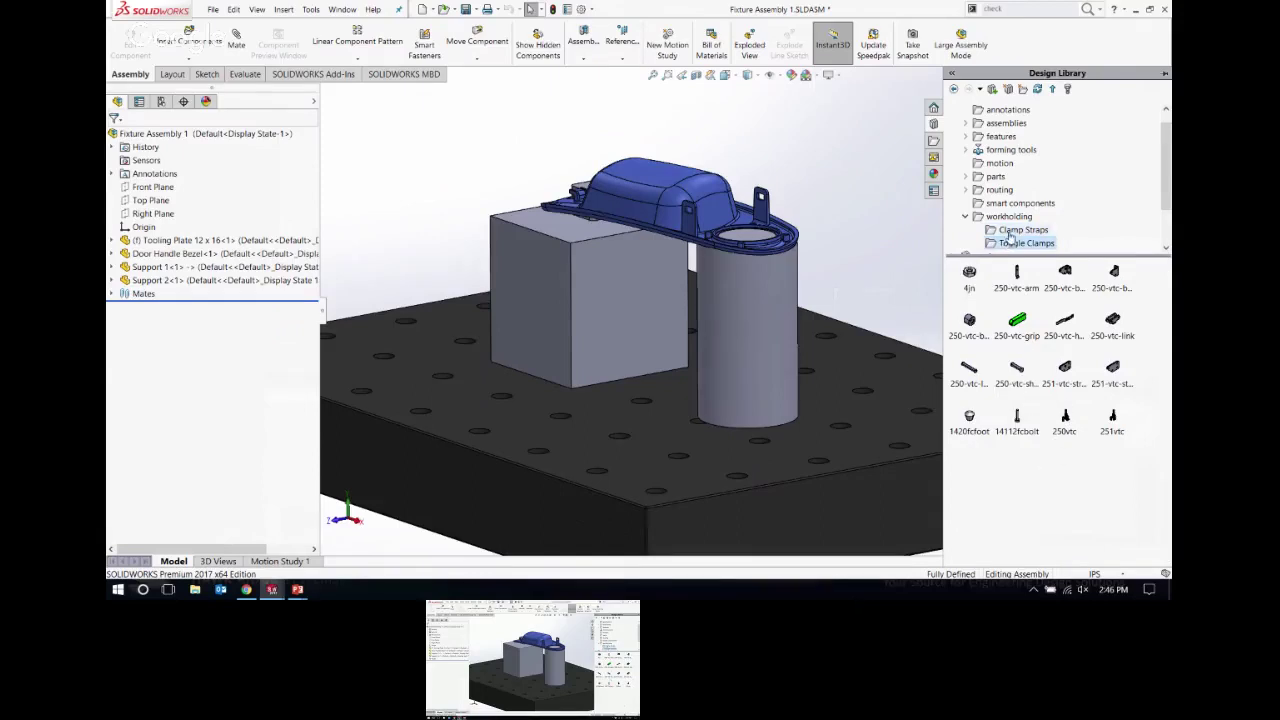
pyautogui.scroll(3, 758, 243)
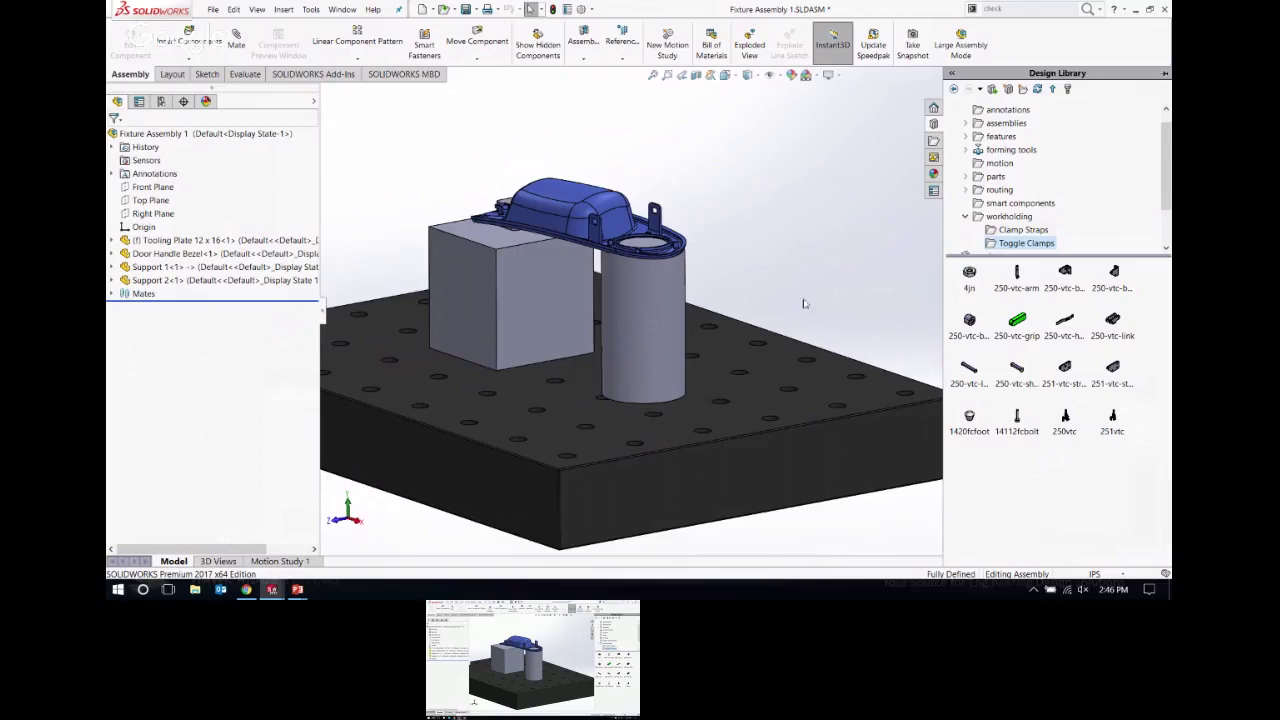
pyautogui.moveTo(1065, 420); pyautogui.dragTo(770, 282)
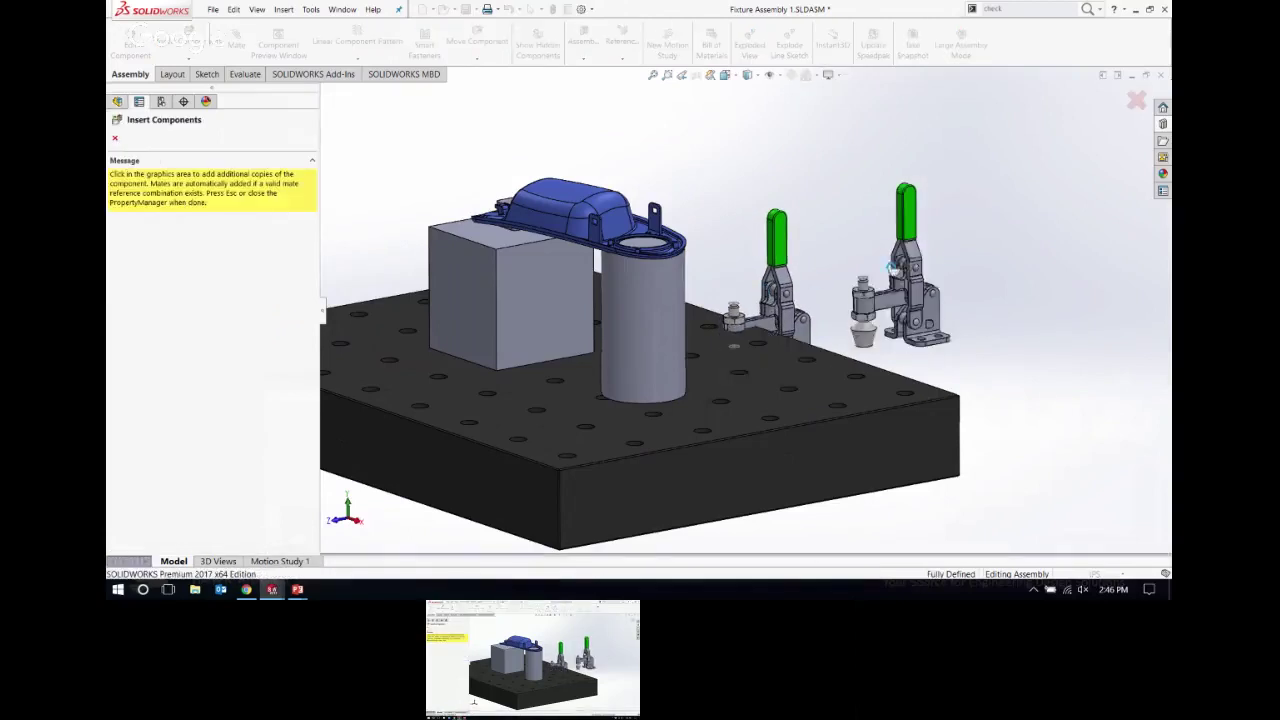
pyautogui.click(115, 139)
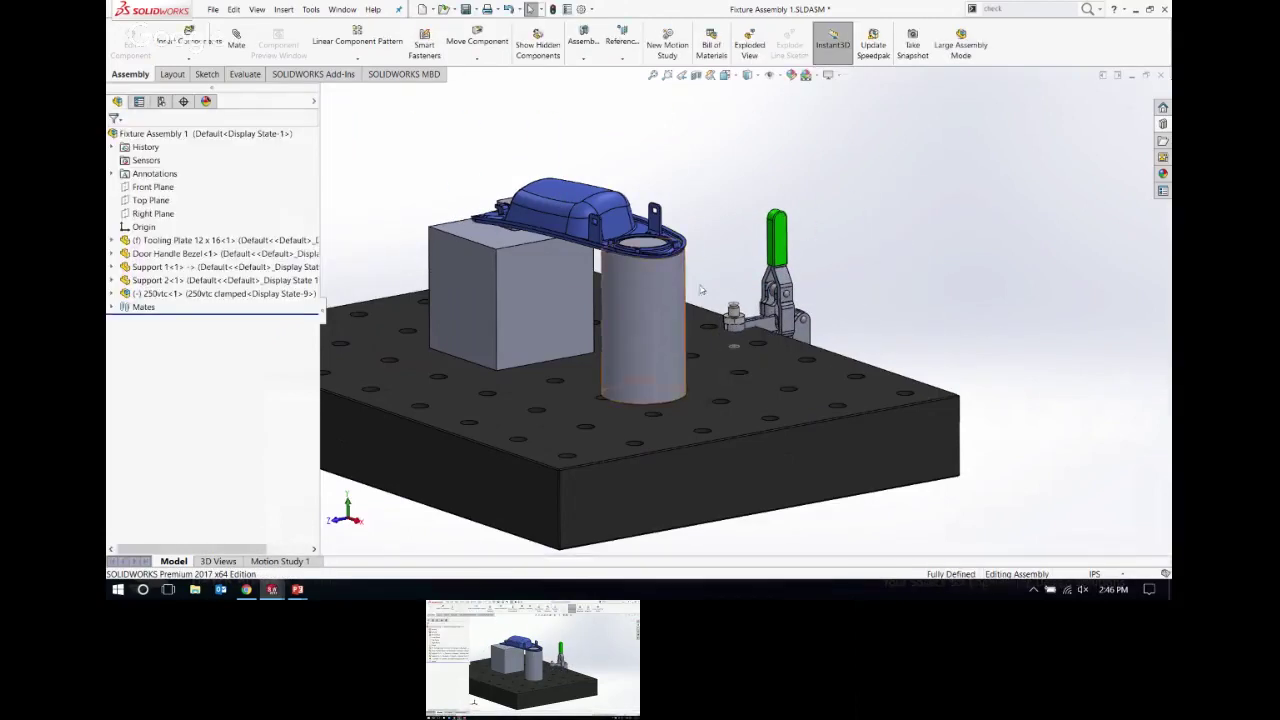
# Step: Move the toggle clamp upward so it sits clear above the tooling plate beside the cylindrical support
pyautogui.moveTo(774, 232); pyautogui.dragTo(757, 168)
pyautogui.press('Escape')
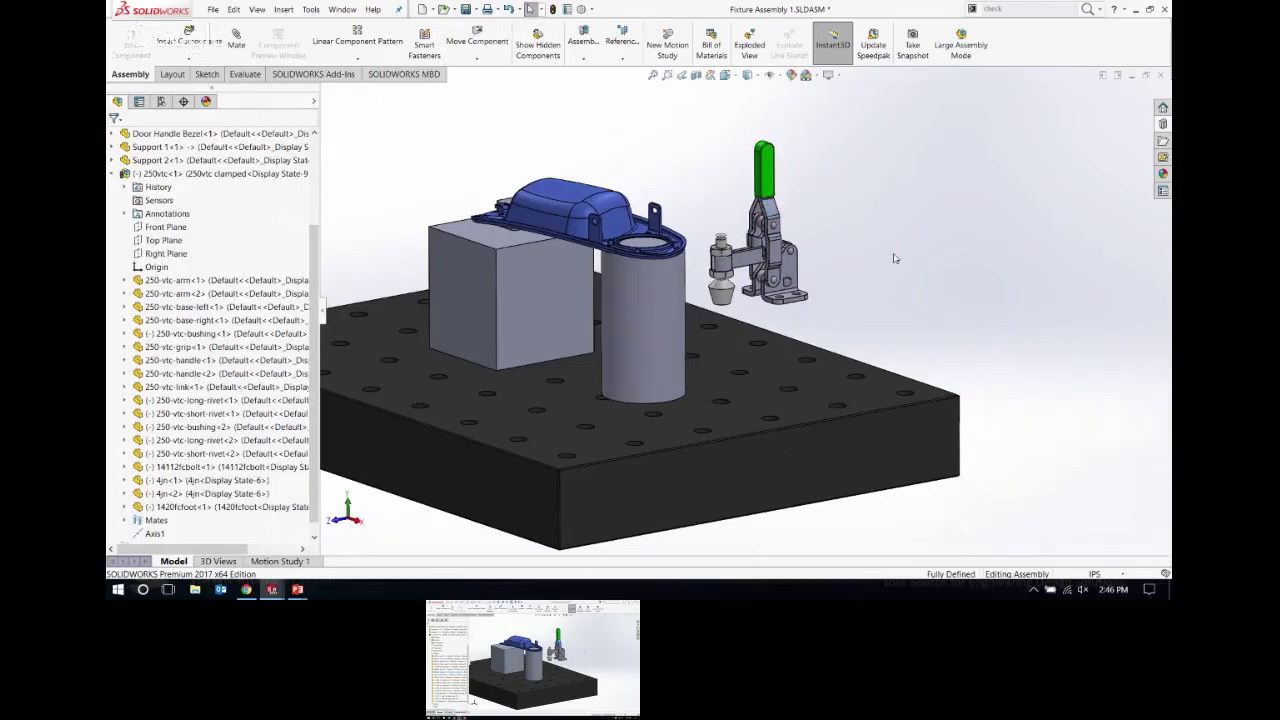
pyautogui.hotkey('ctrl', '1')
pyautogui.hotkey('ctrl', '7')
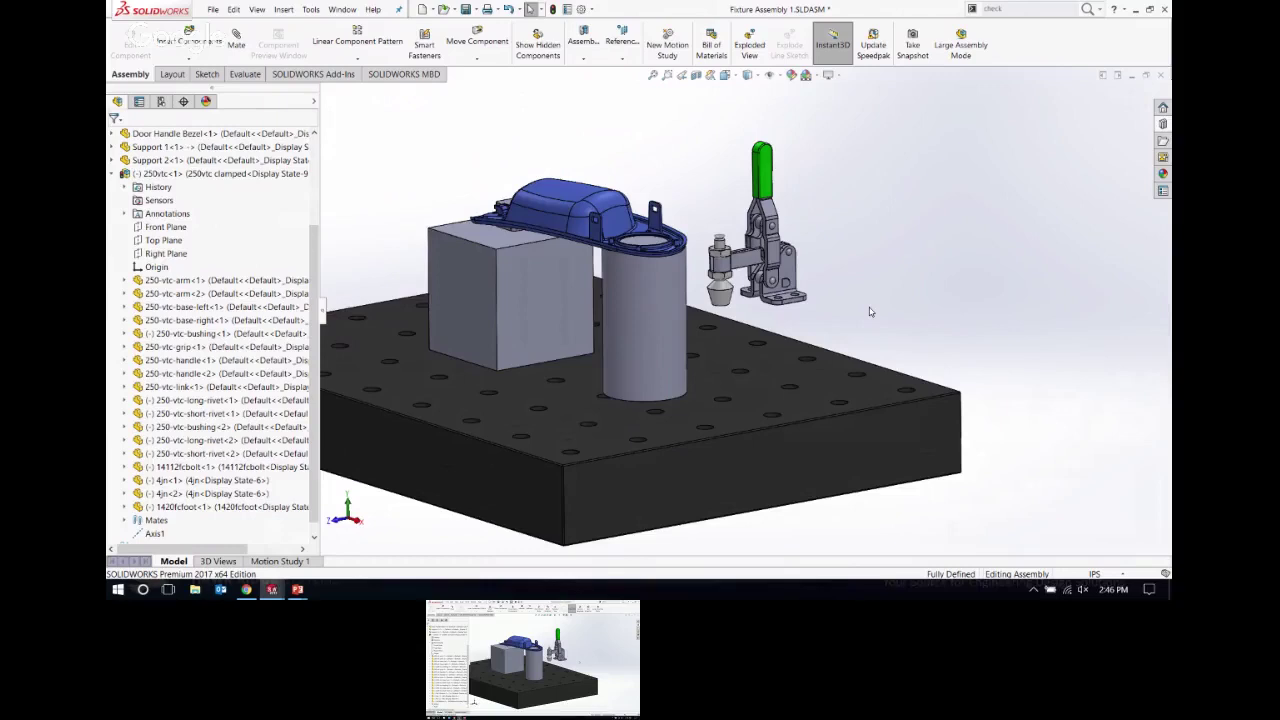
# Step: Review the Design Library's sources and its folder paths under File Locations in the system options, without changing them
pyautogui.click(1163, 124)
pyautogui.scroll(1, 1168, 138)
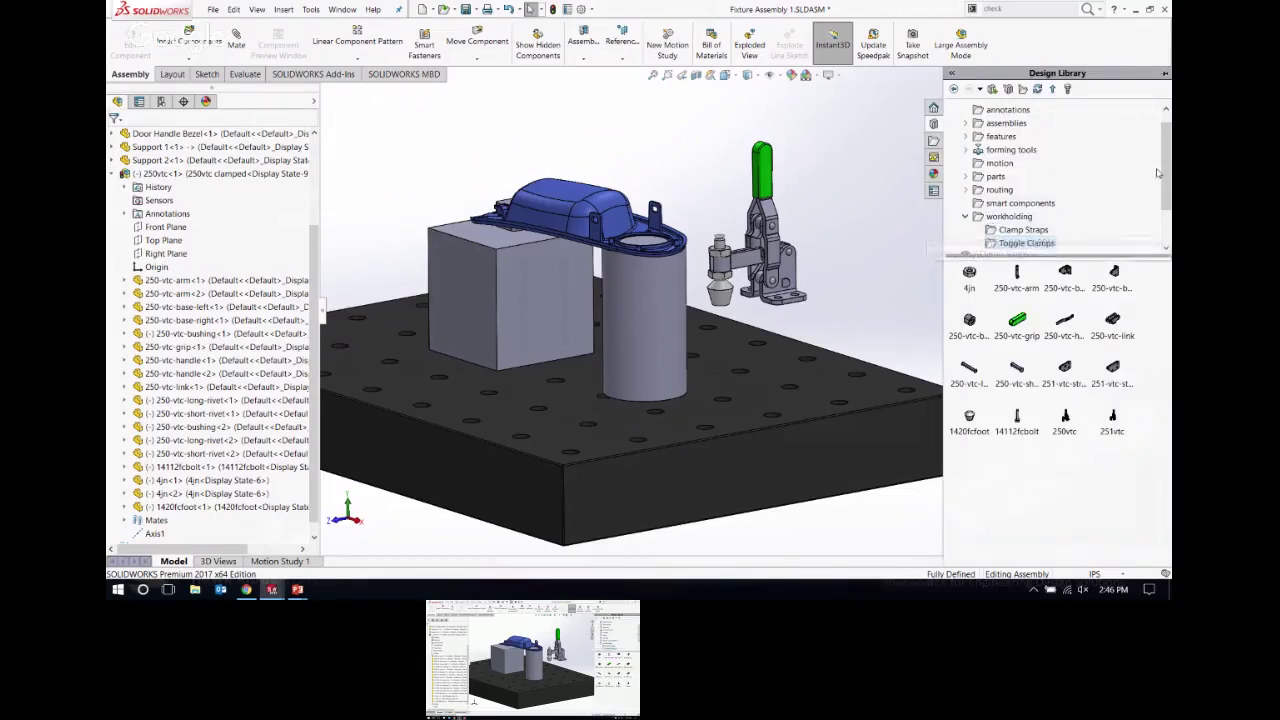
pyautogui.scroll(-1, 1168, 138)
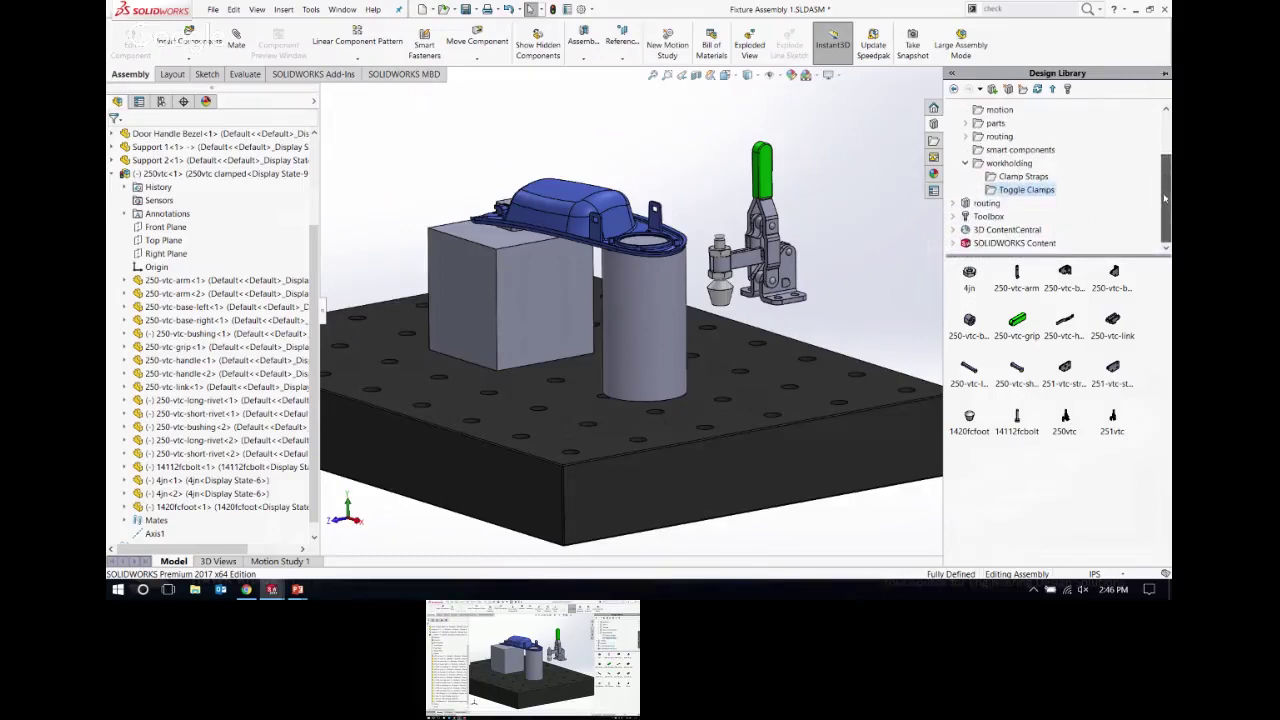
pyautogui.scroll(1, 1100, 140)
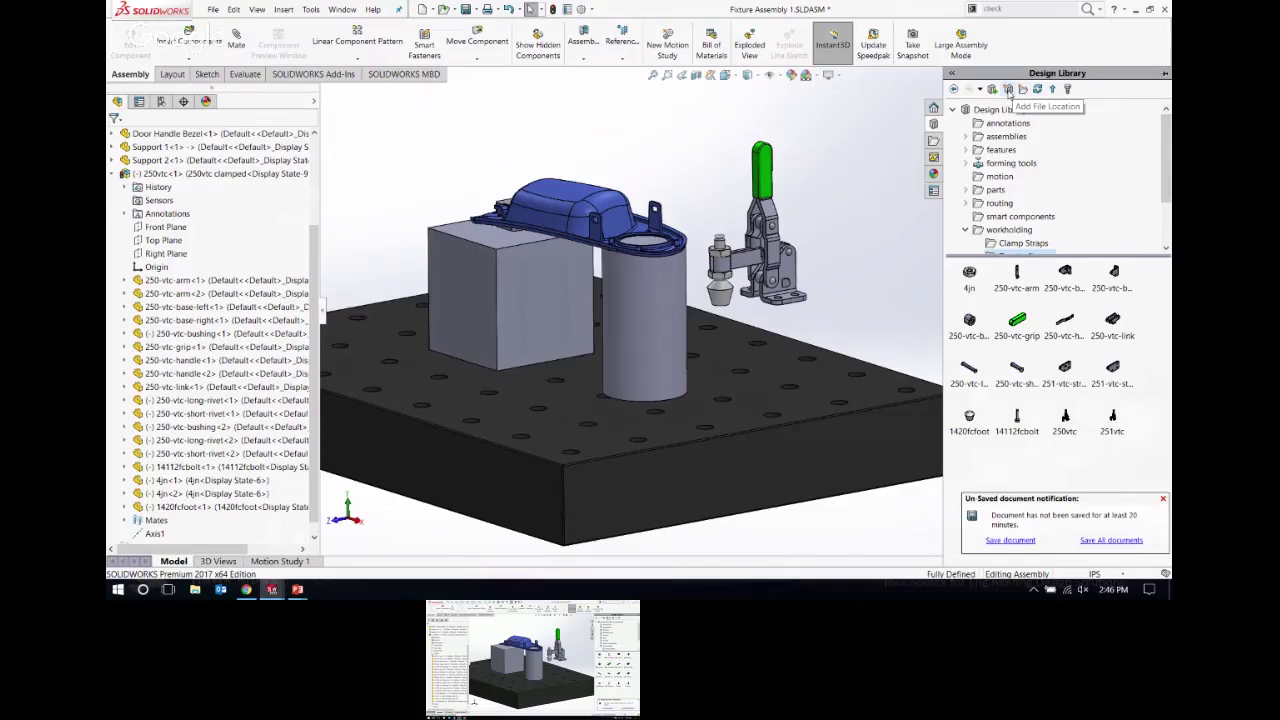
pyautogui.click(584, 9)
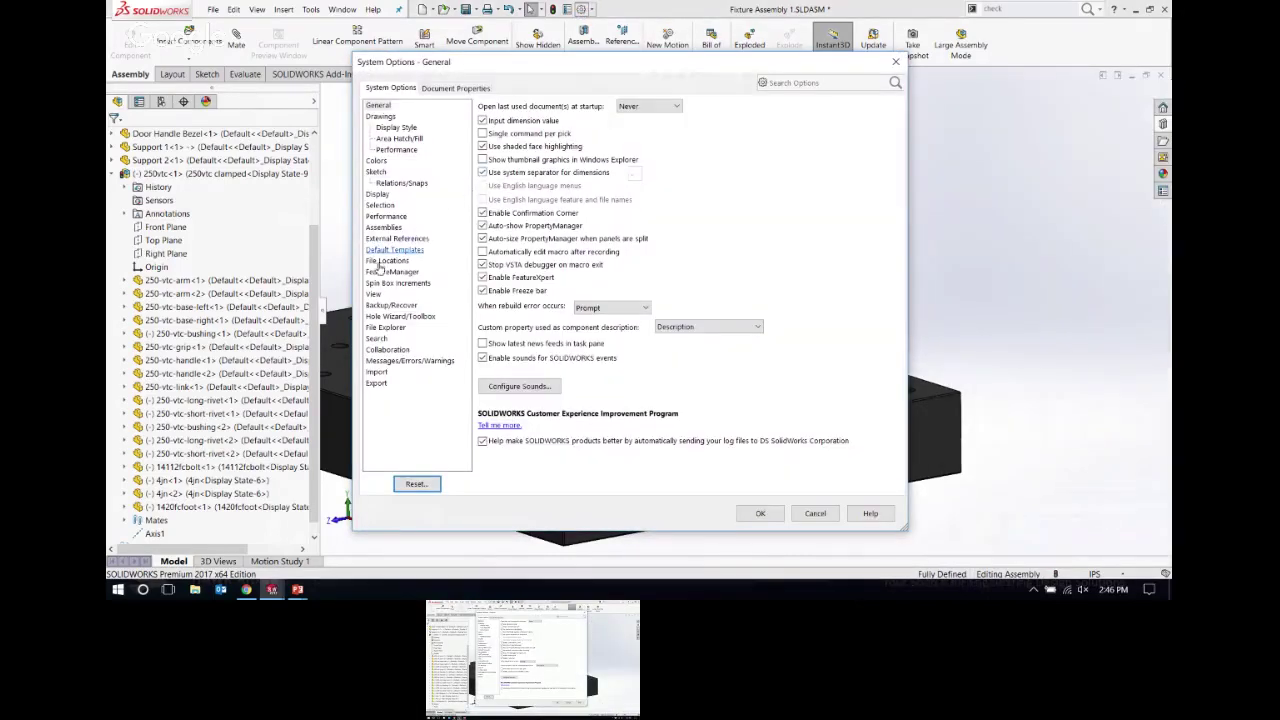
pyautogui.click(380, 261)
pyautogui.click(513, 118)
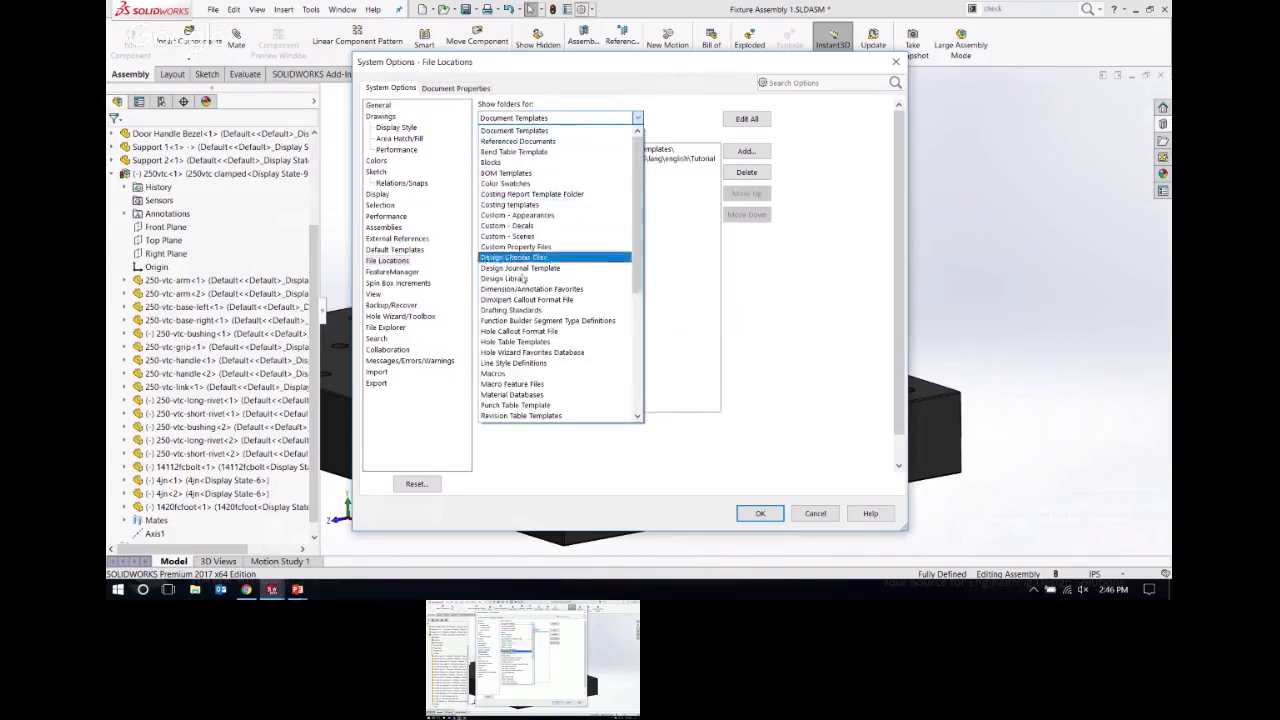
pyautogui.click(517, 279)
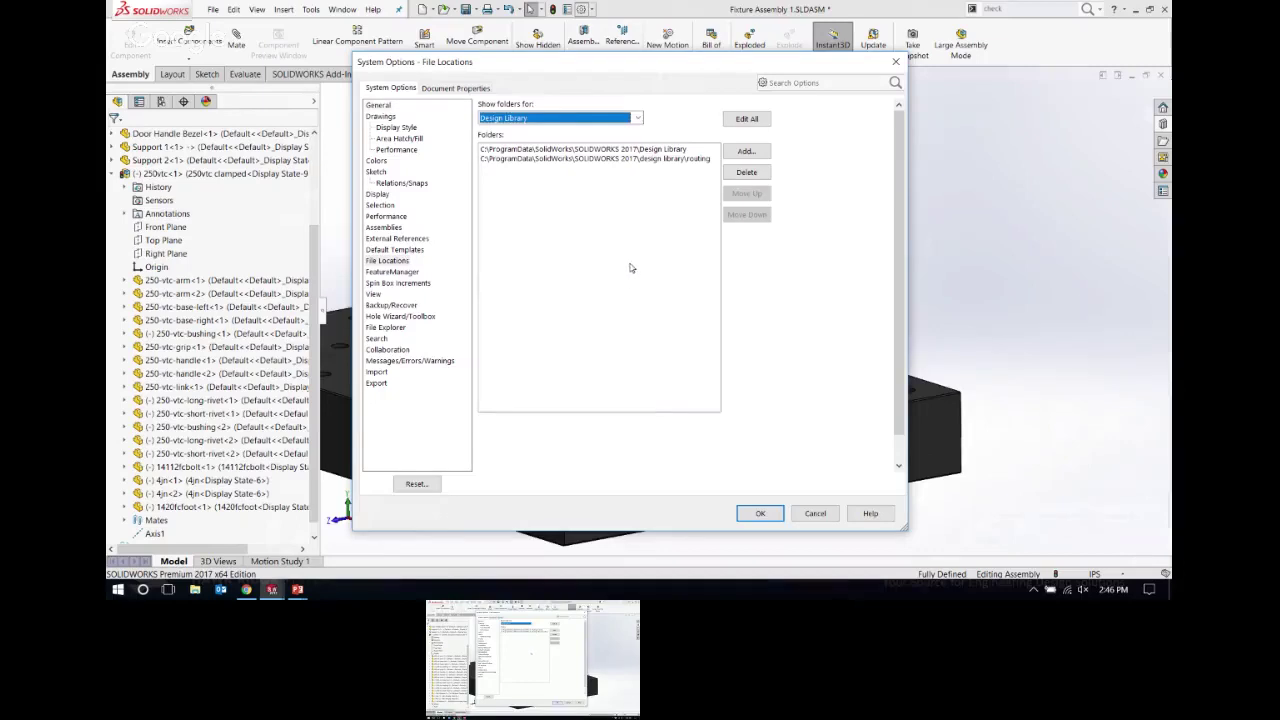
pyautogui.click(816, 514)
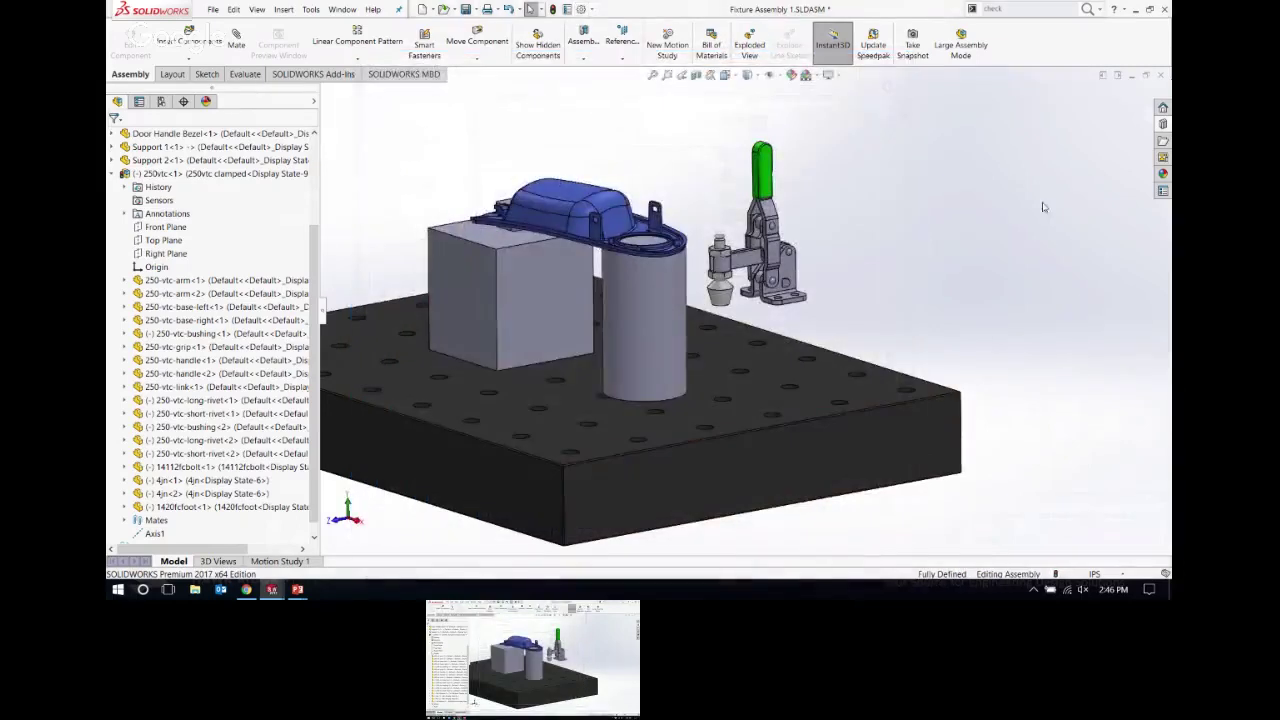
# Step: Examine the Design Library's Add File Location folder chooser without adding a location
pyautogui.click(1164, 124)
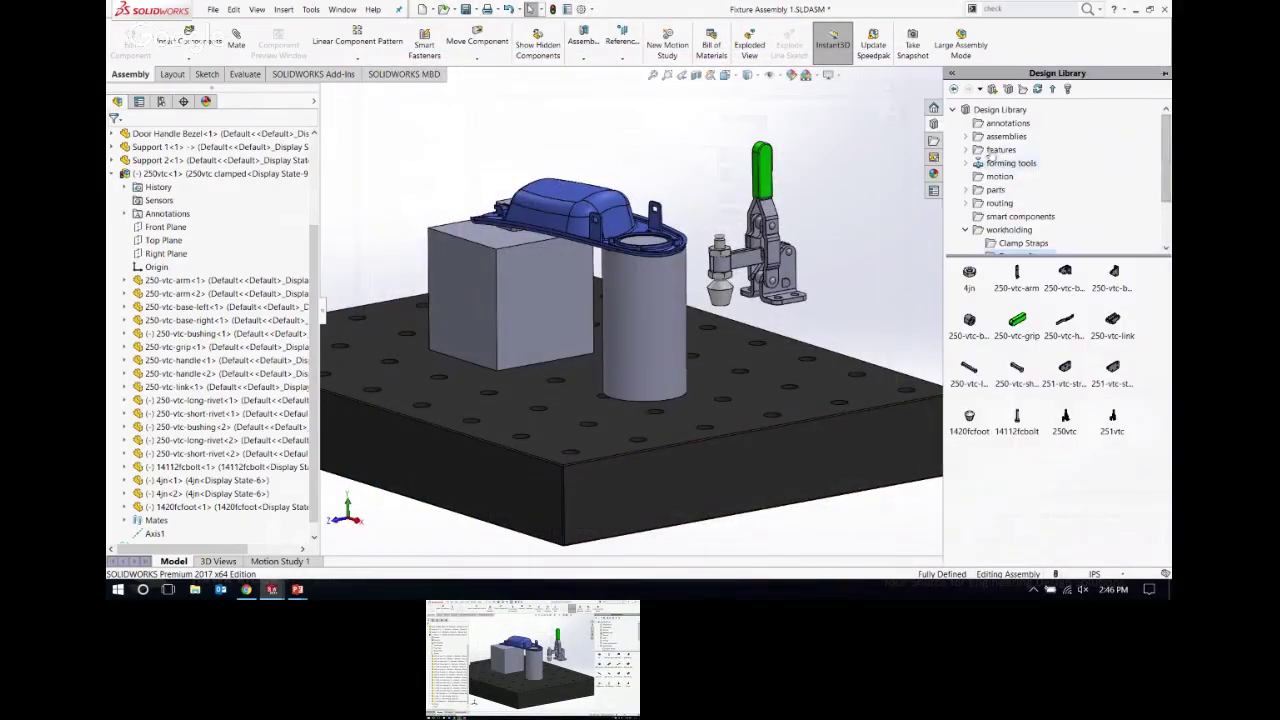
pyautogui.click(1008, 89)
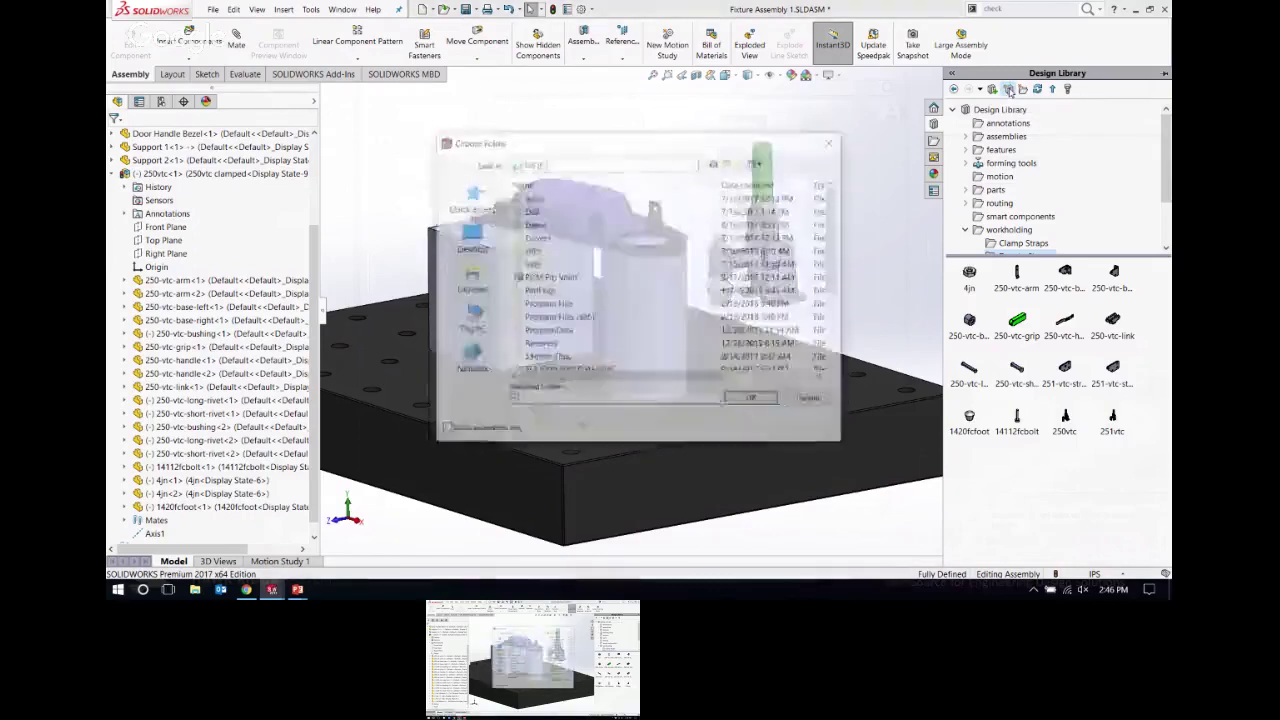
pyautogui.click(808, 400)
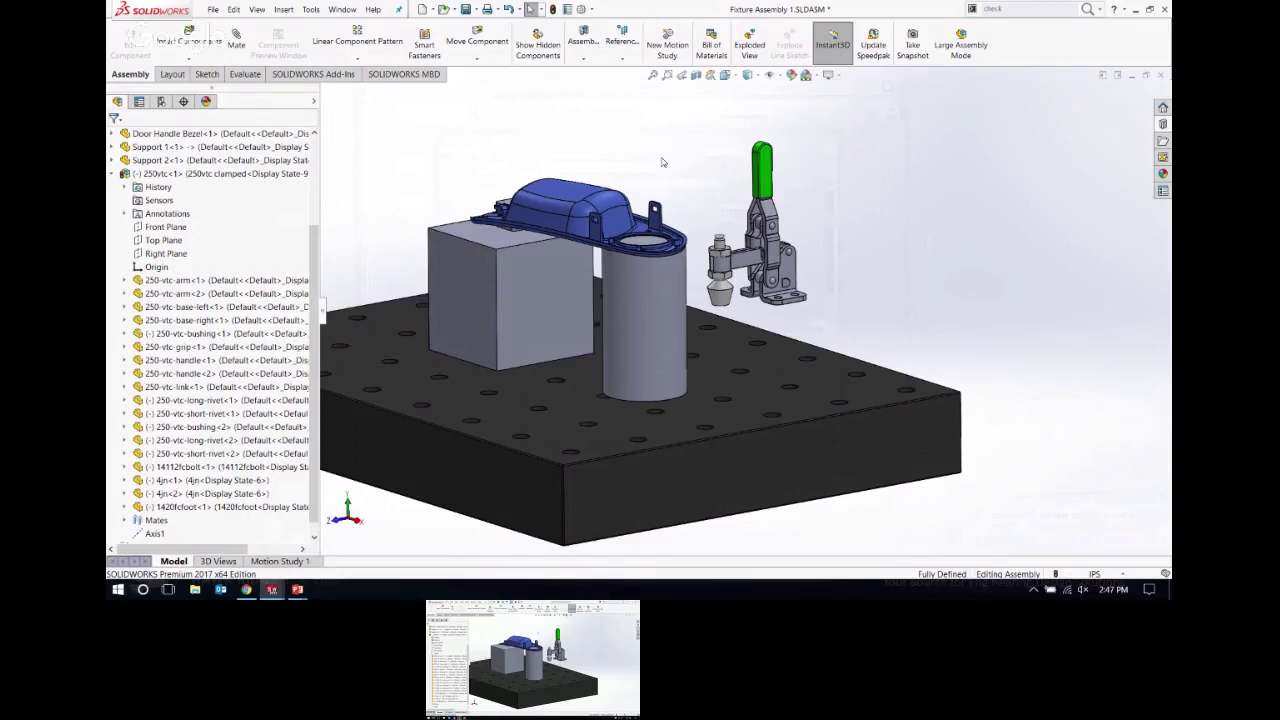
pyautogui.hotkey('alt', 'Tab')
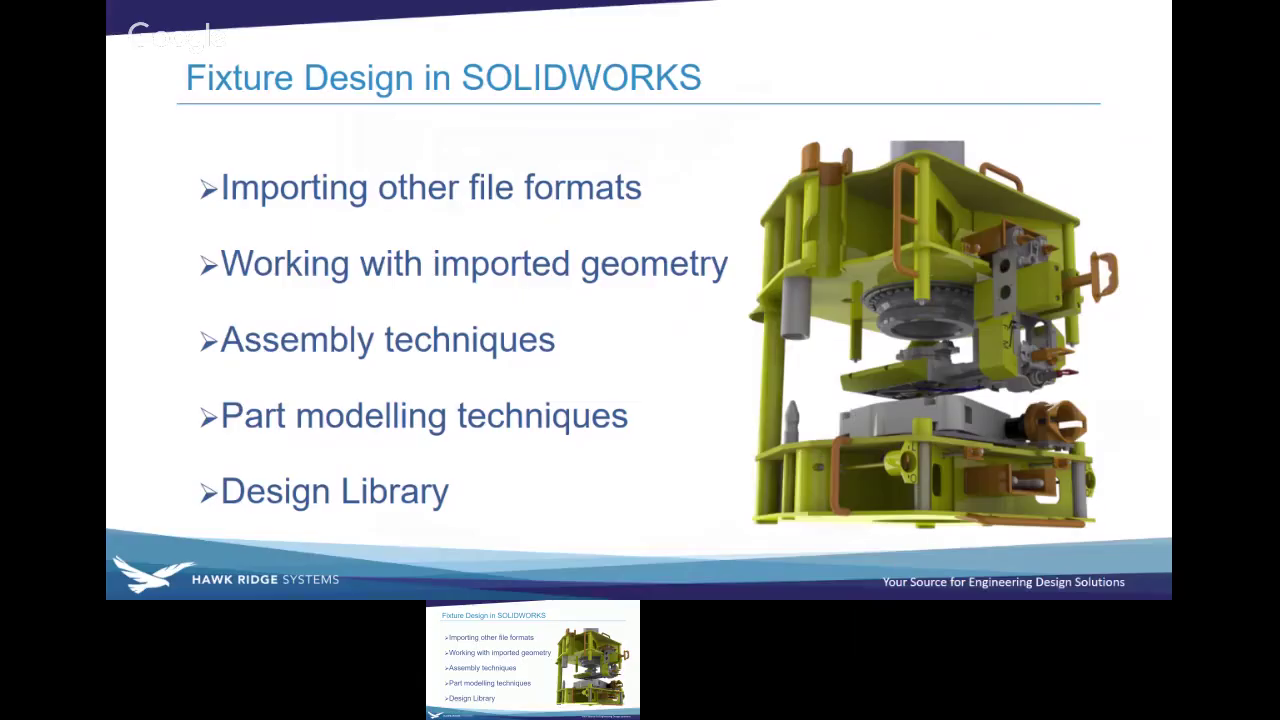
pyautogui.press('Right')
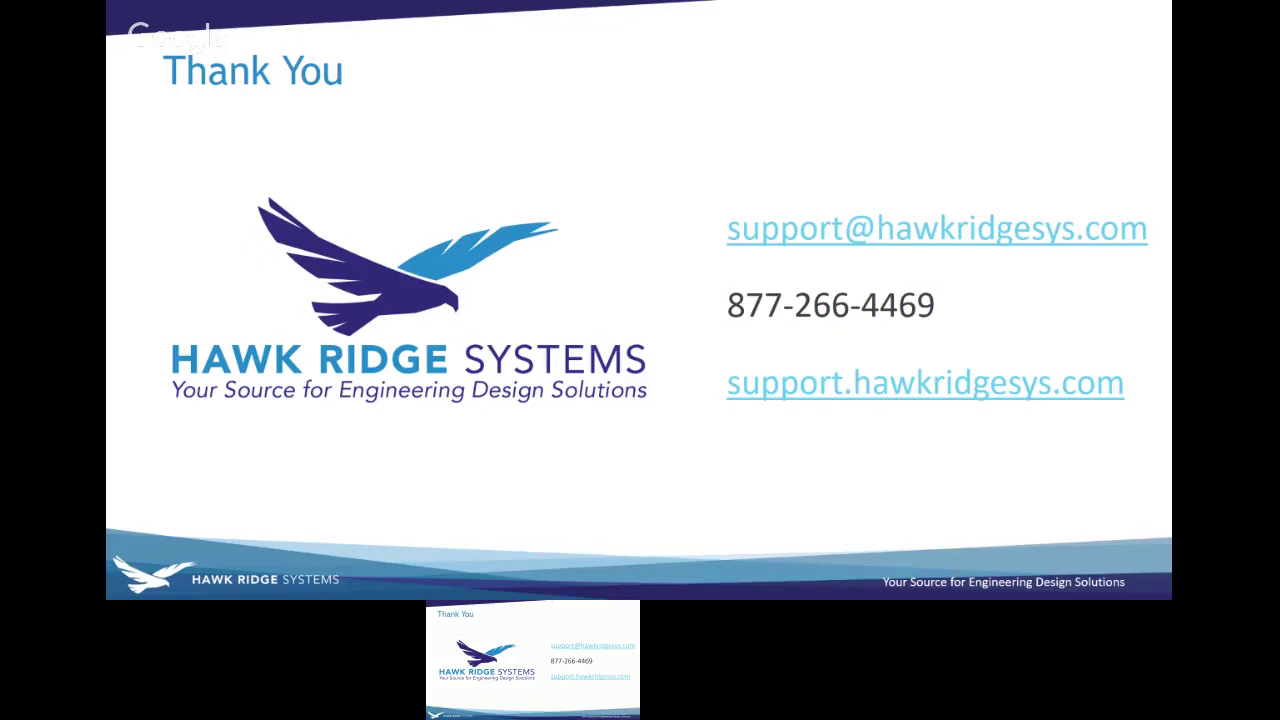
pyautogui.hotkey('alt', 'Tab')
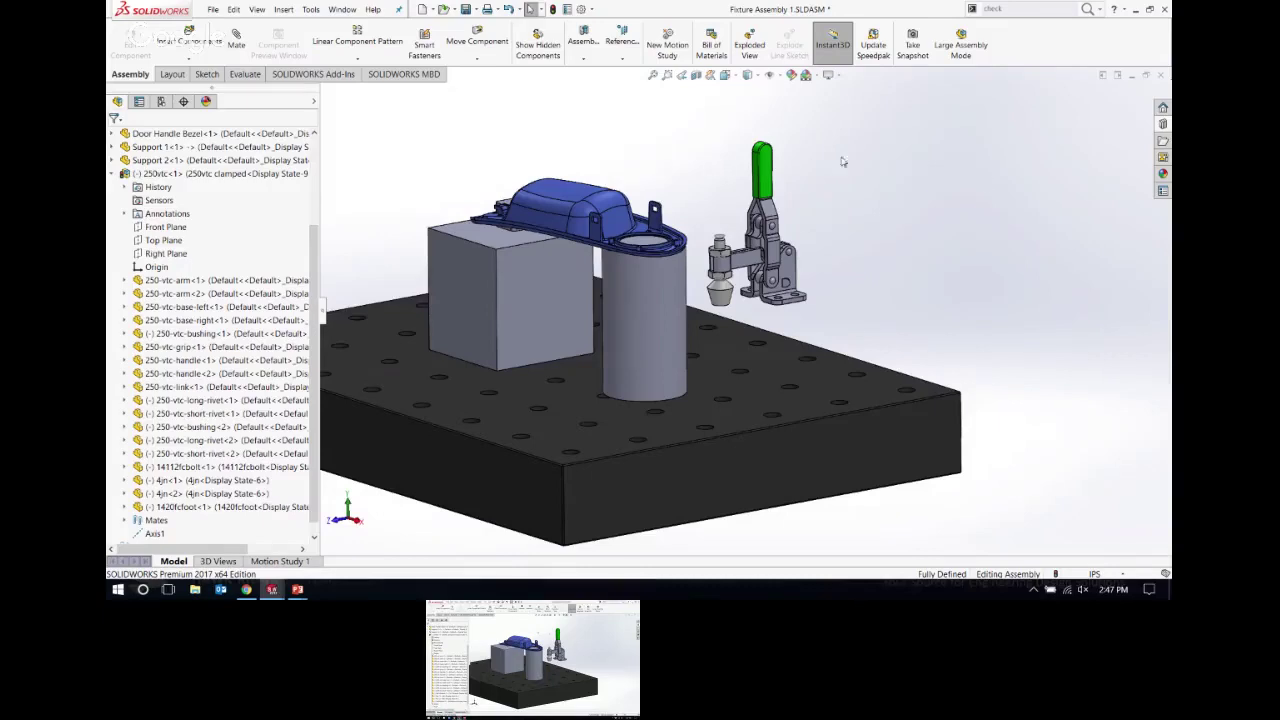
# Step: Review the Design Library's folders and collapse the workholding folder and the library tree to the top-level sources
pyautogui.click(1163, 124)
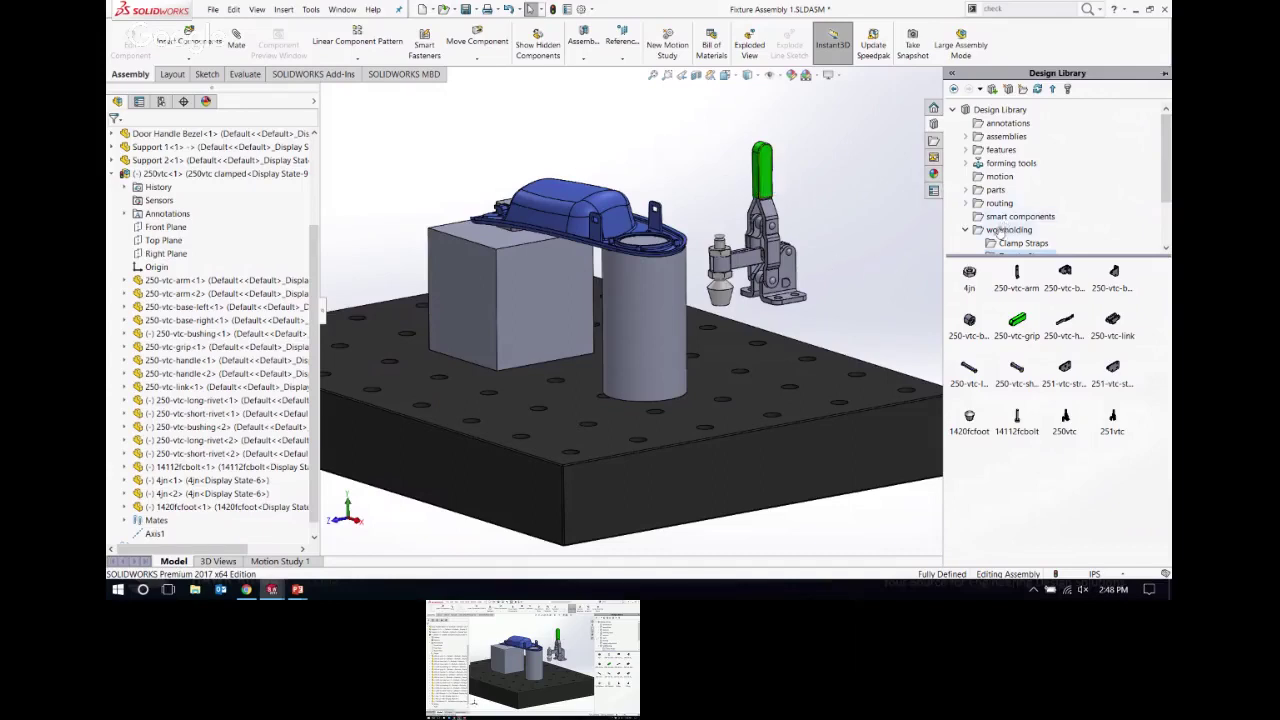
pyautogui.moveTo(1169, 172); pyautogui.dragTo(1168, 207)
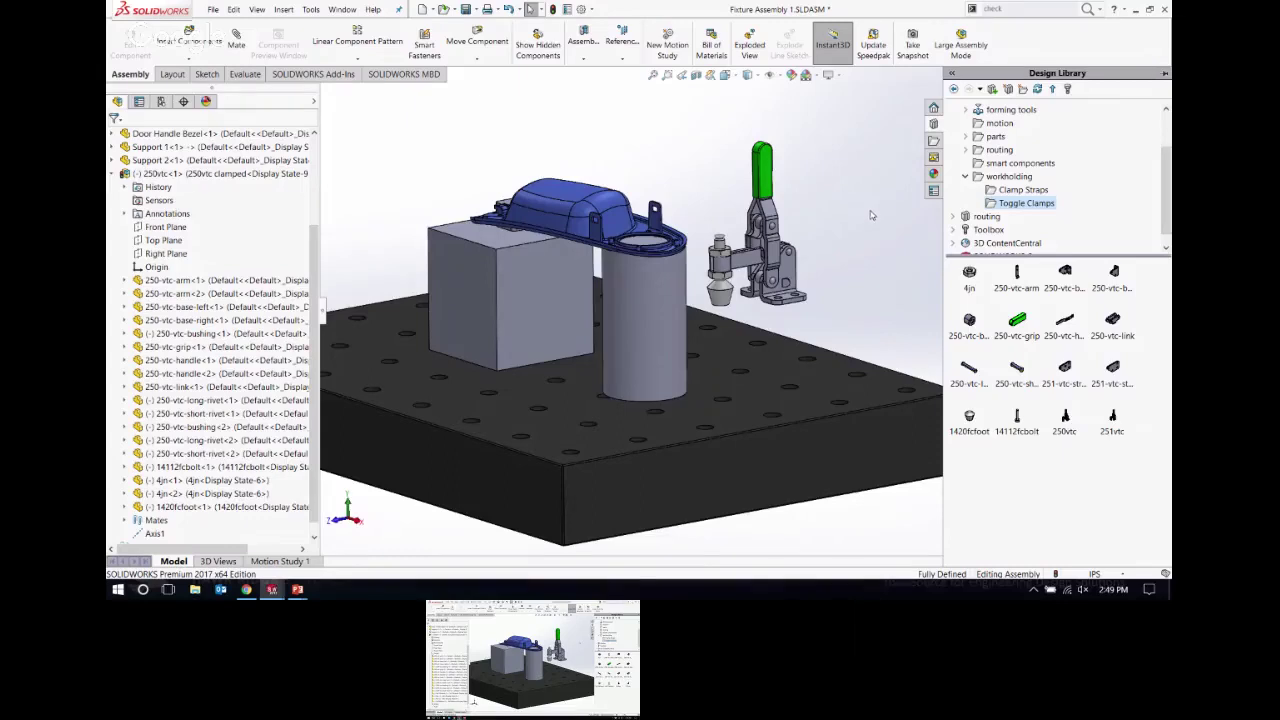
pyautogui.click(965, 176)
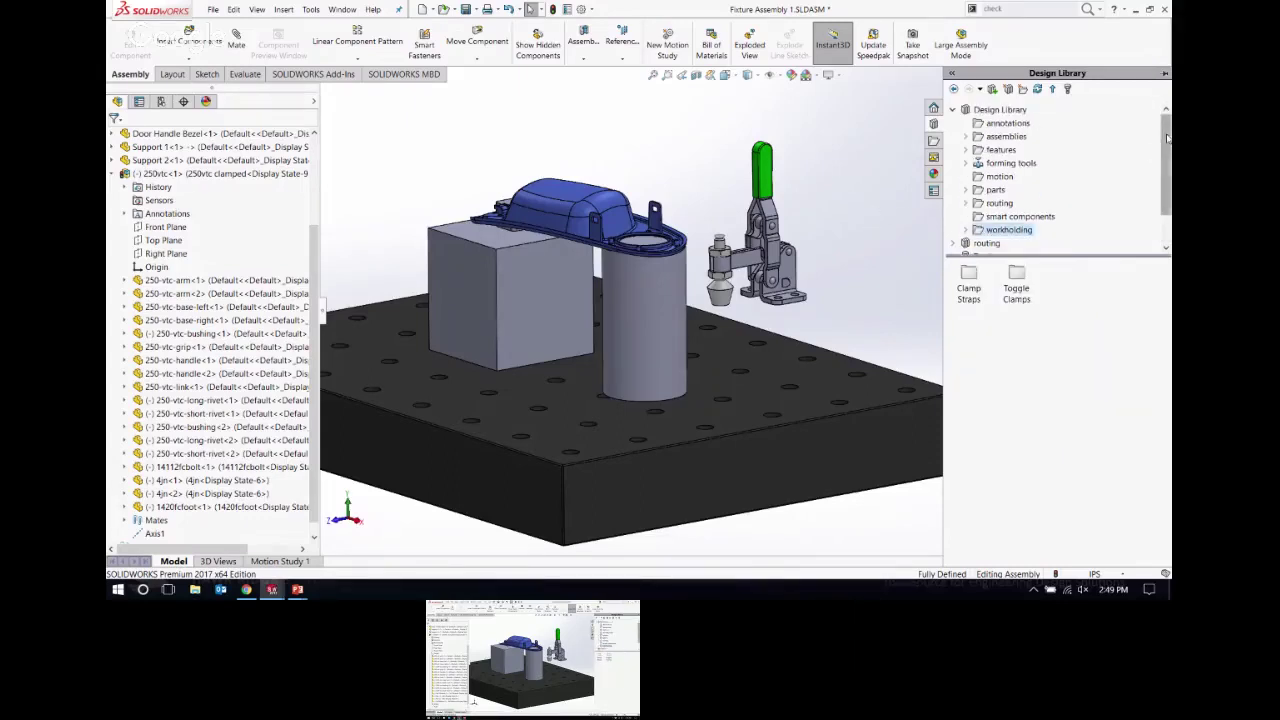
pyautogui.click(953, 111)
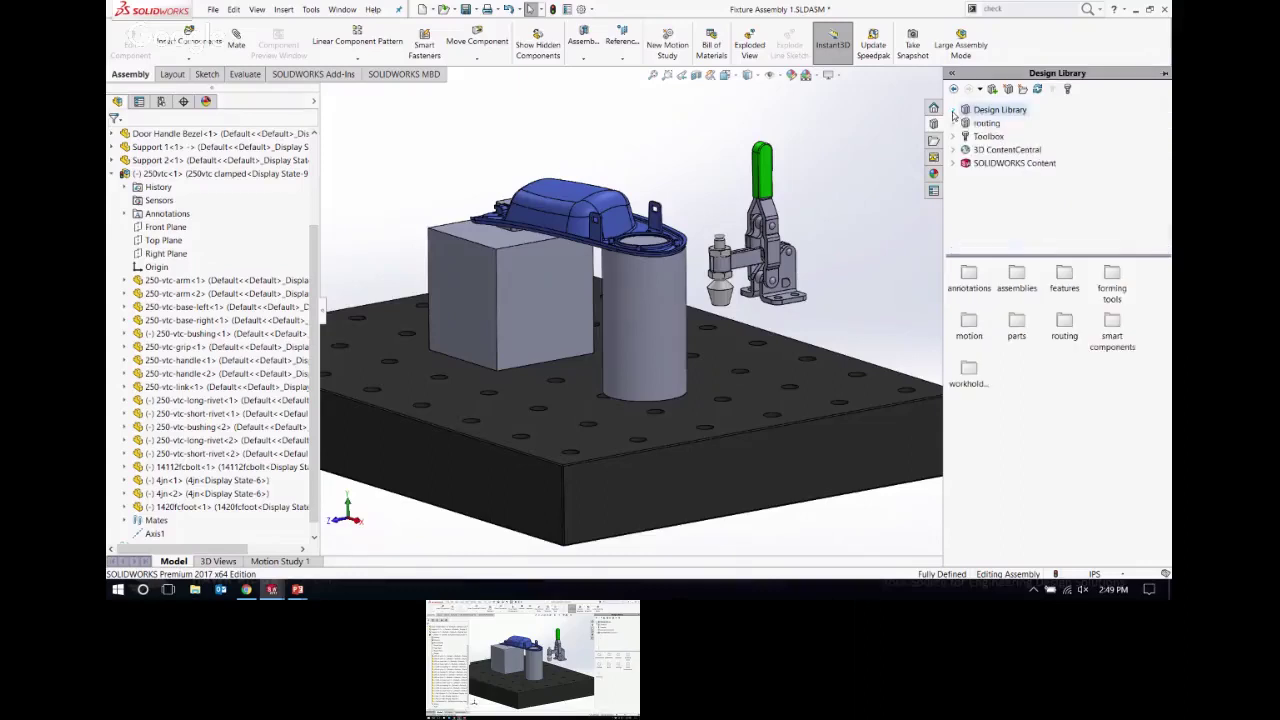
pyautogui.click(860, 224)
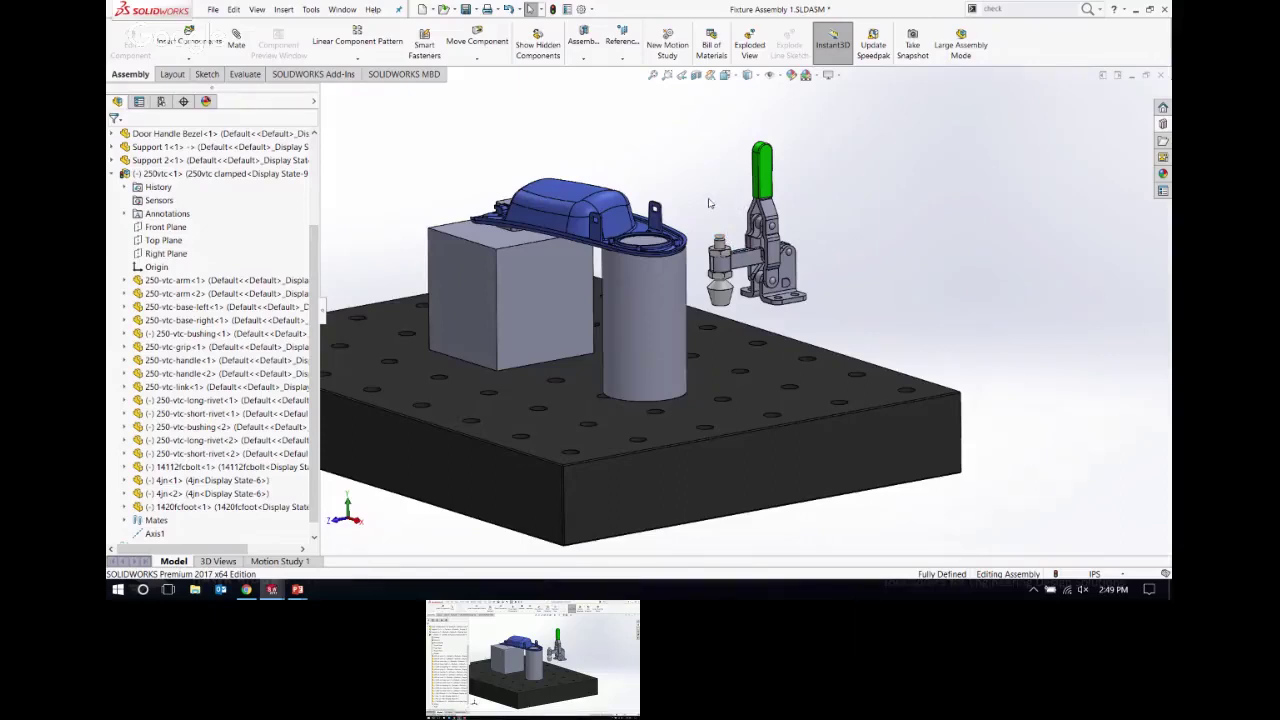
pyautogui.moveTo(708, 203); pyautogui.dragTo(745, 195, button='middle')
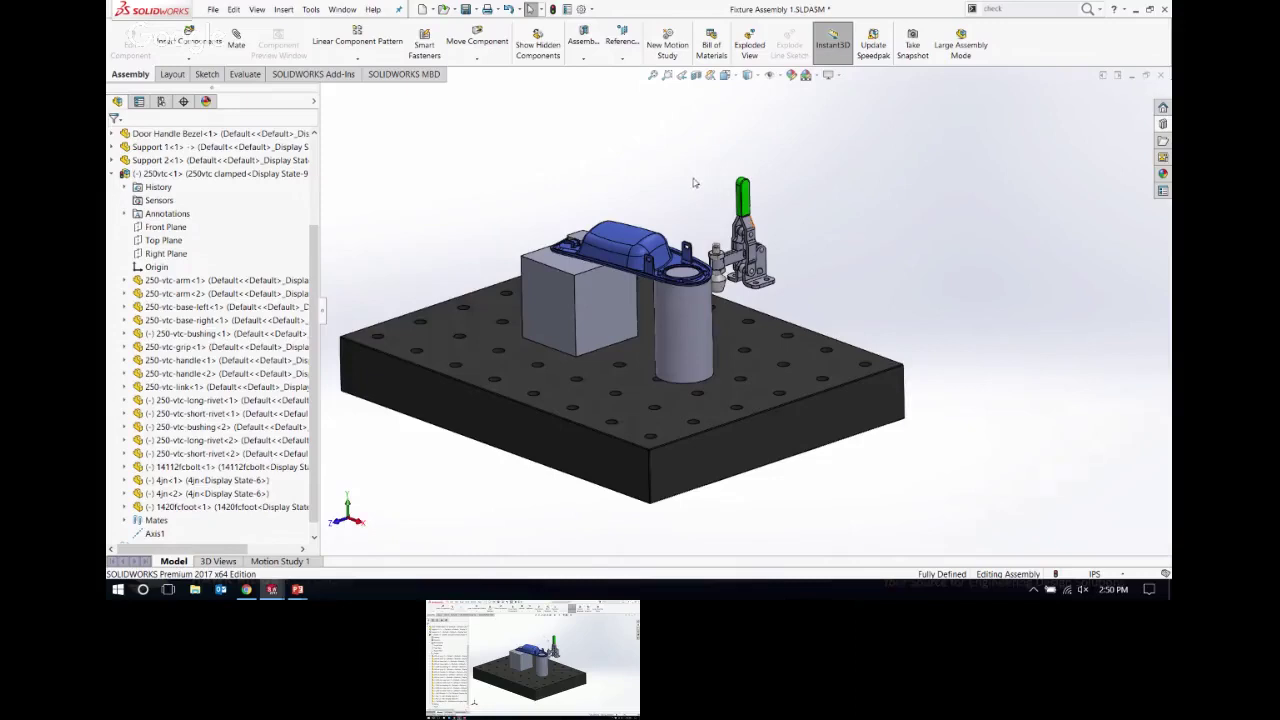
pyautogui.hotkey('alt', 'Tab')
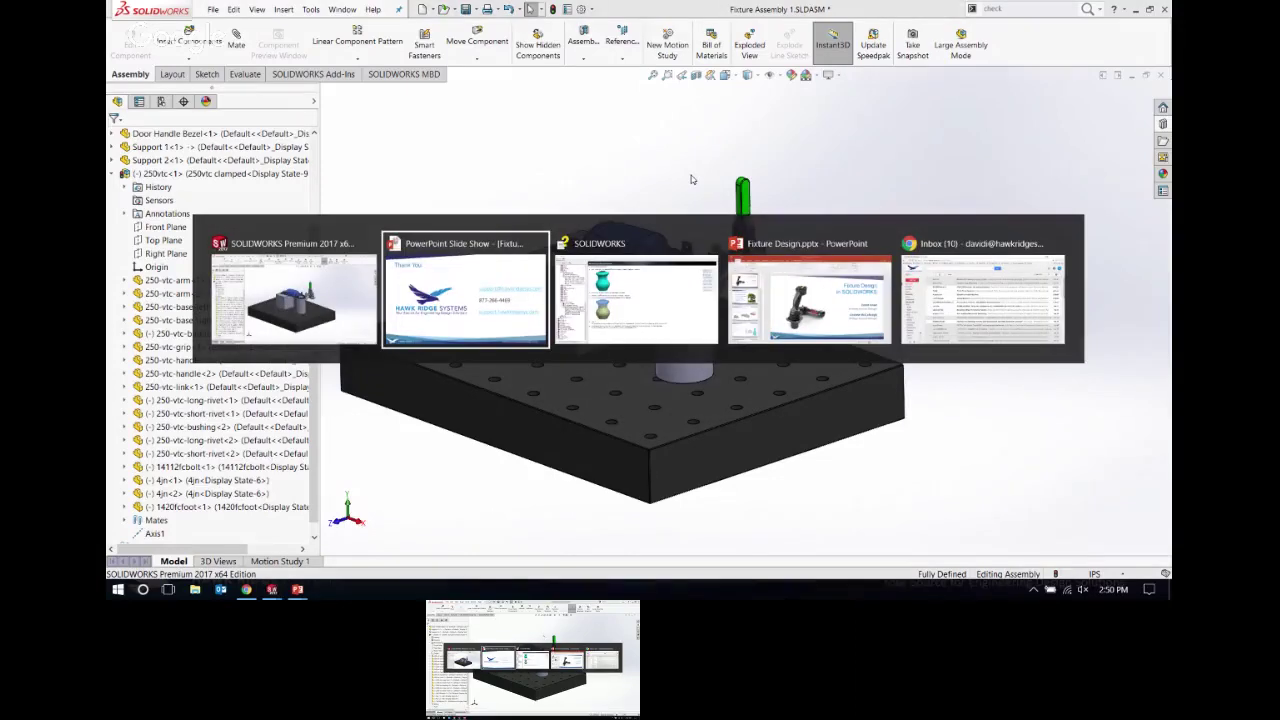